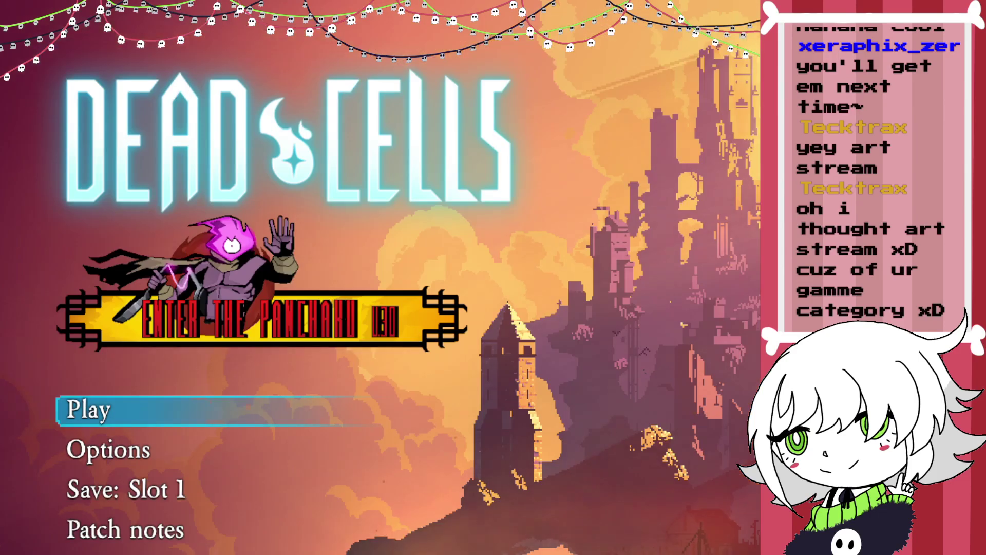
- Mute the game's audio in the sound options, return to the title screen and toggle its full-screen mode
left_click(107, 448)
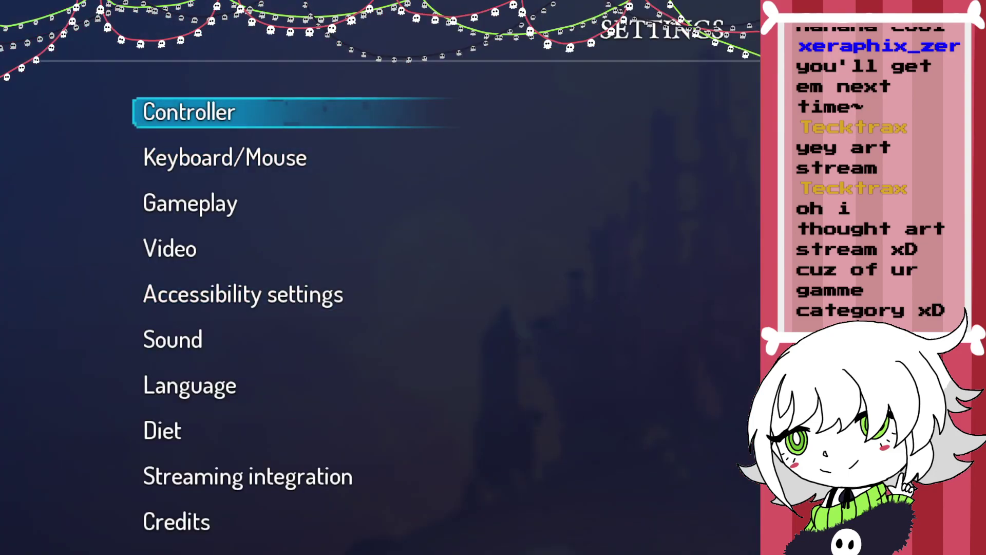
left_click(172, 340)
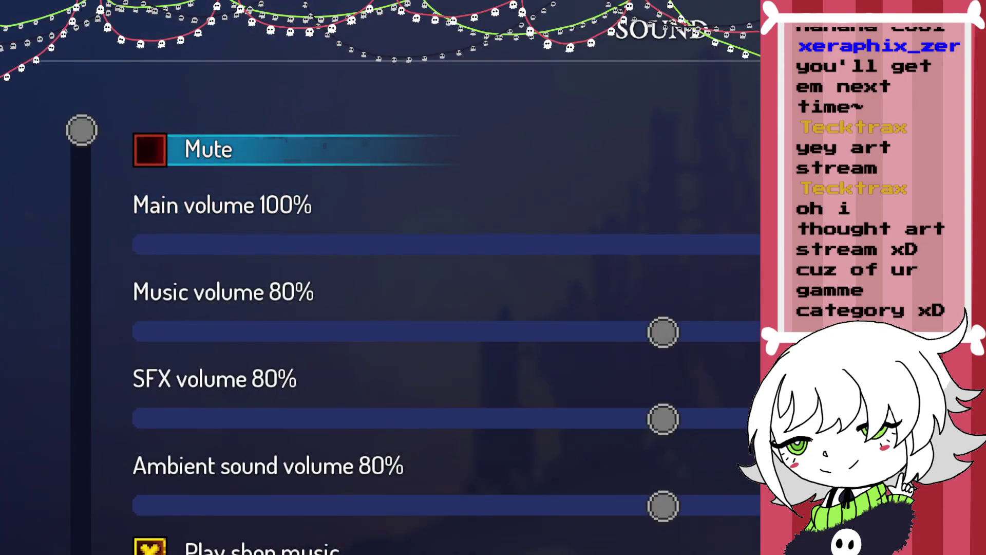
key("Return")
key("Down")
key("Down")
key("Down")
key("Down")
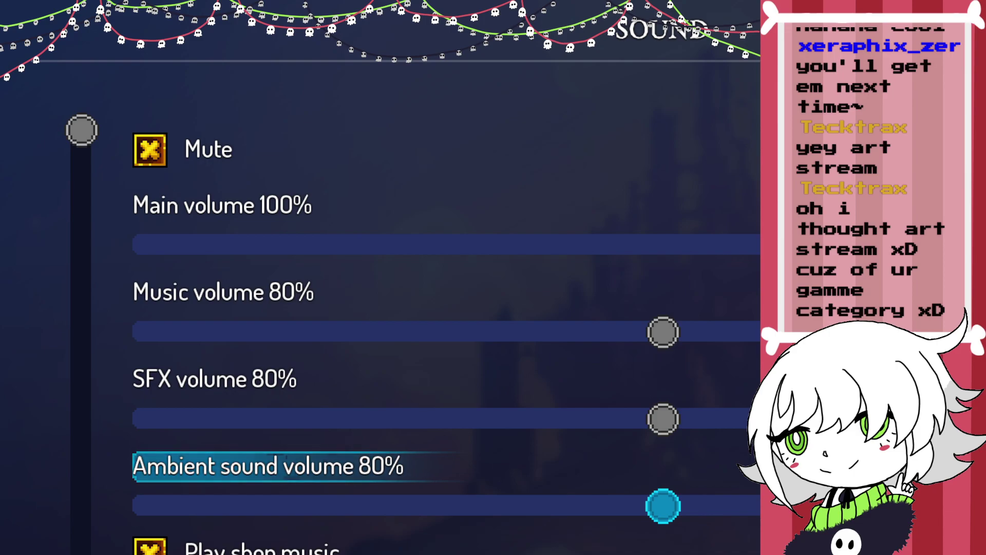
key("Escape")
key("Escape")
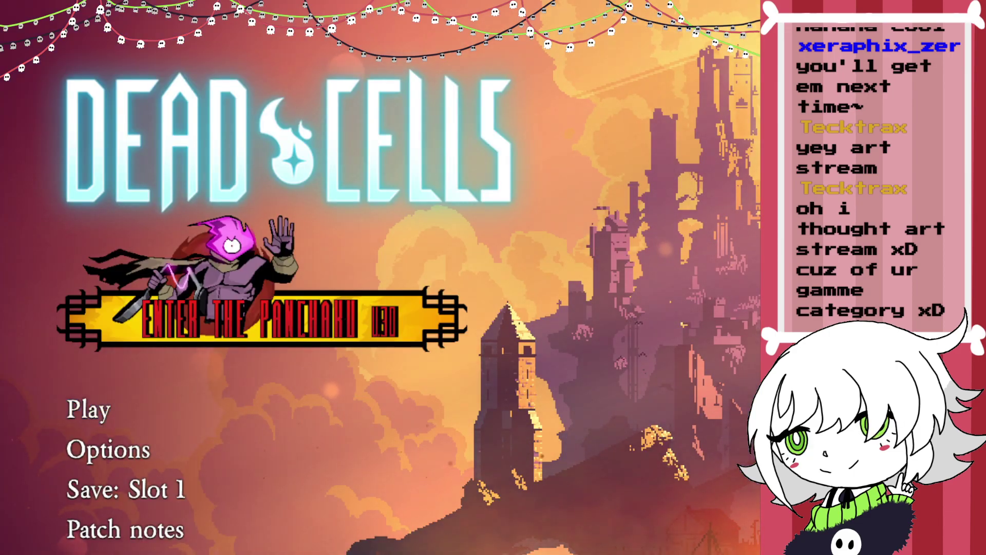
key("alt+Return")
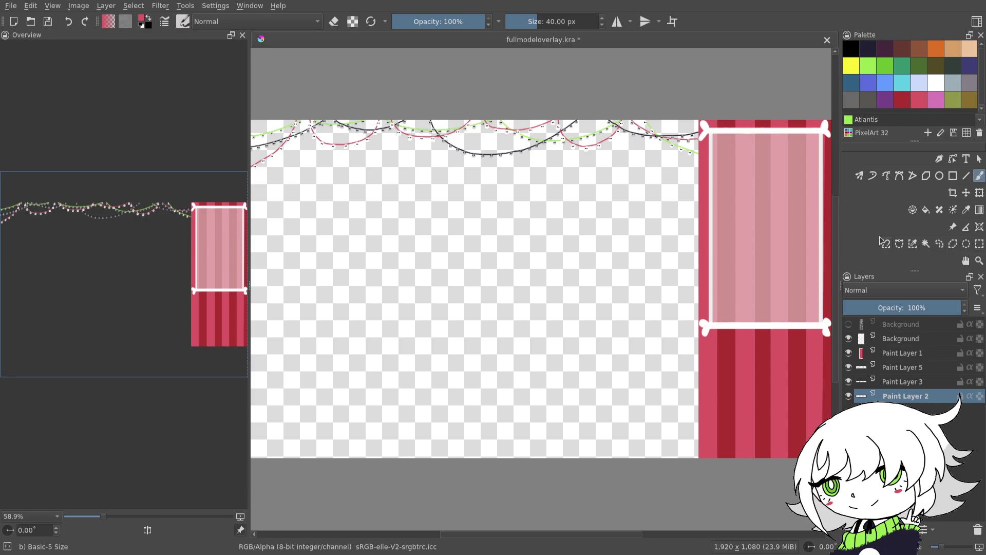
- Switch to Krita, close the Overview docker and remove the bone-cornered chat frame from the visible Background layer
left_click(242, 35)
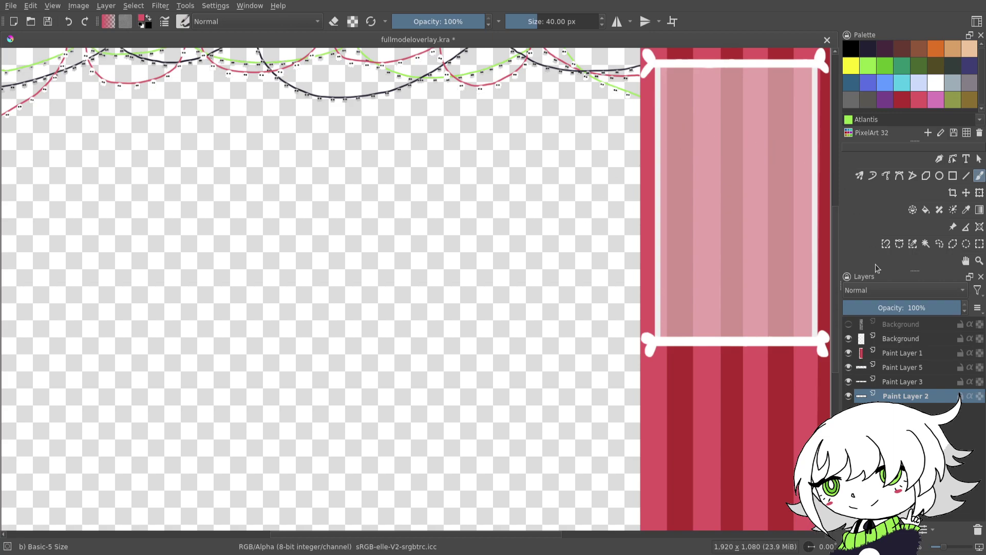
left_click(899, 342)
left_click(847, 339)
left_click(849, 337)
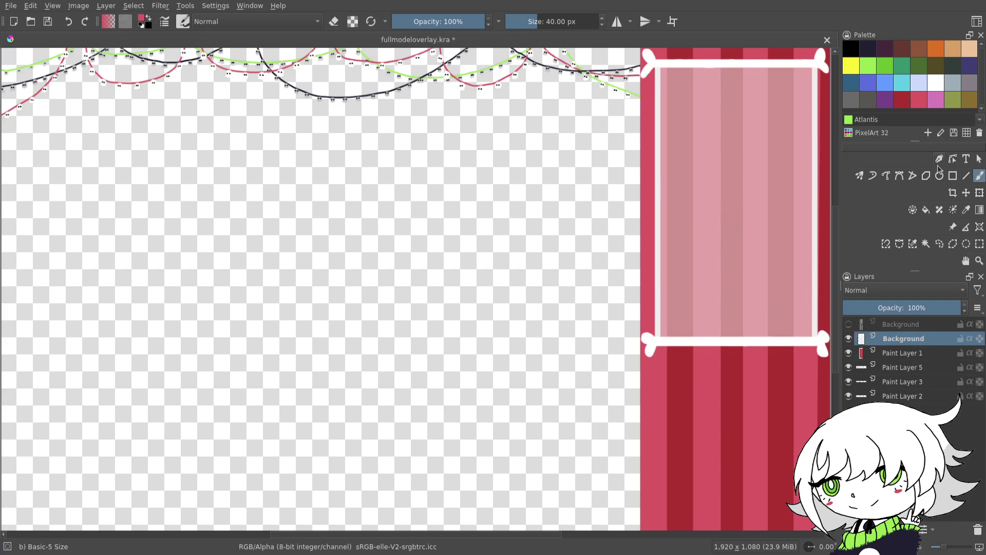
left_click(980, 193)
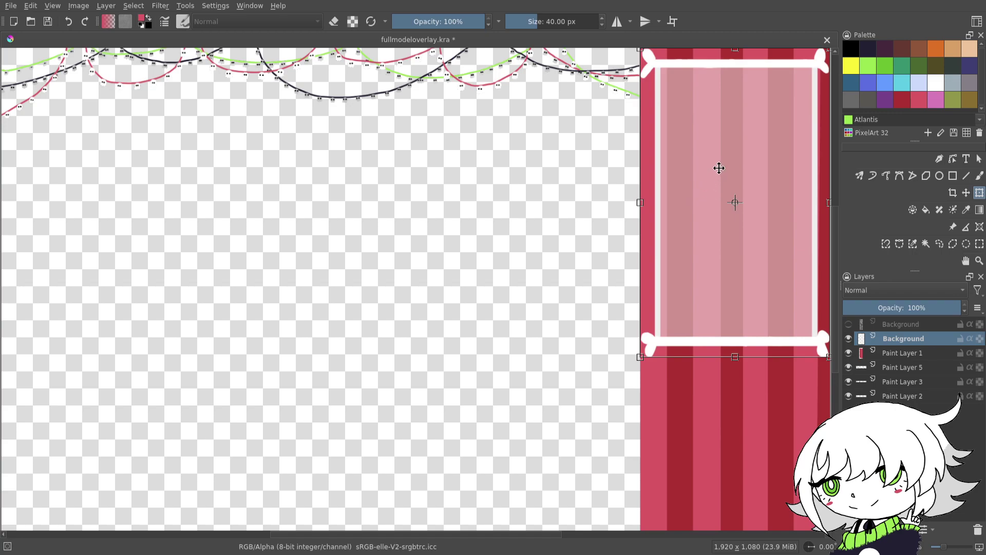
left_click_drag(719, 168, 688, 193)
left_click_drag(606, 226, 430, 228)
left_click_drag(615, 71, 616, 286)
left_click_drag(676, 319, 645, 291)
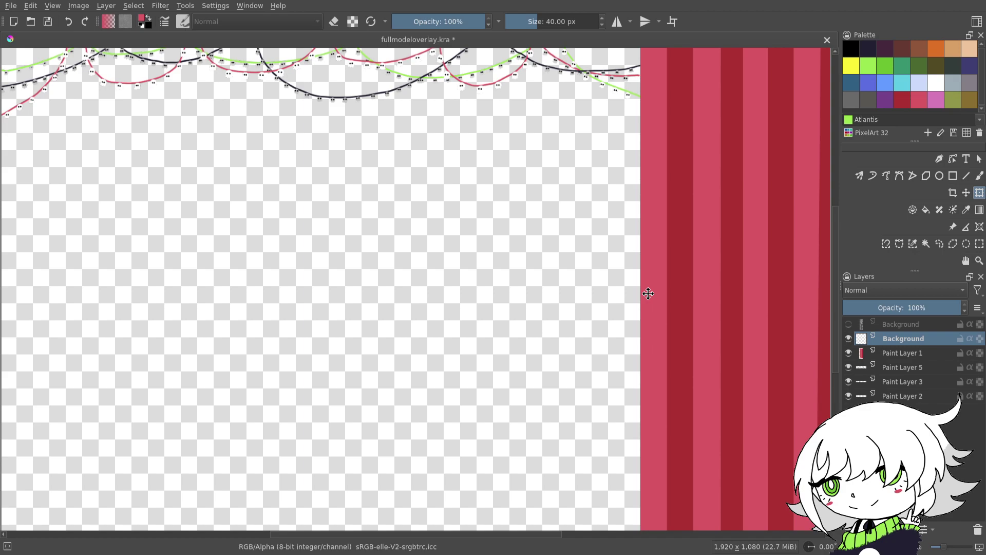
- Move the striped panel on Paint Layer 1 to the right, partly beyond the canvas edge
left_click(885, 351)
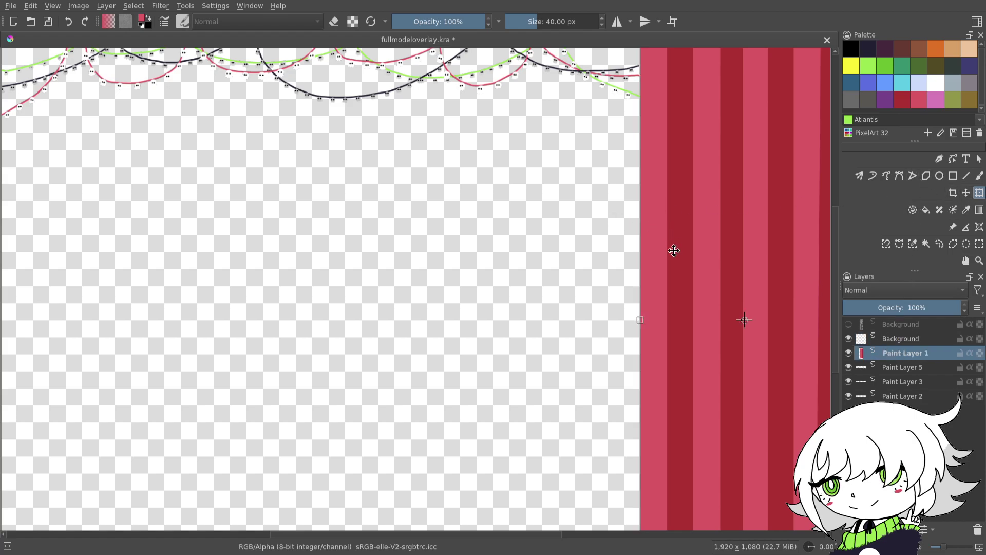
left_click_drag(668, 221, 781, 265)
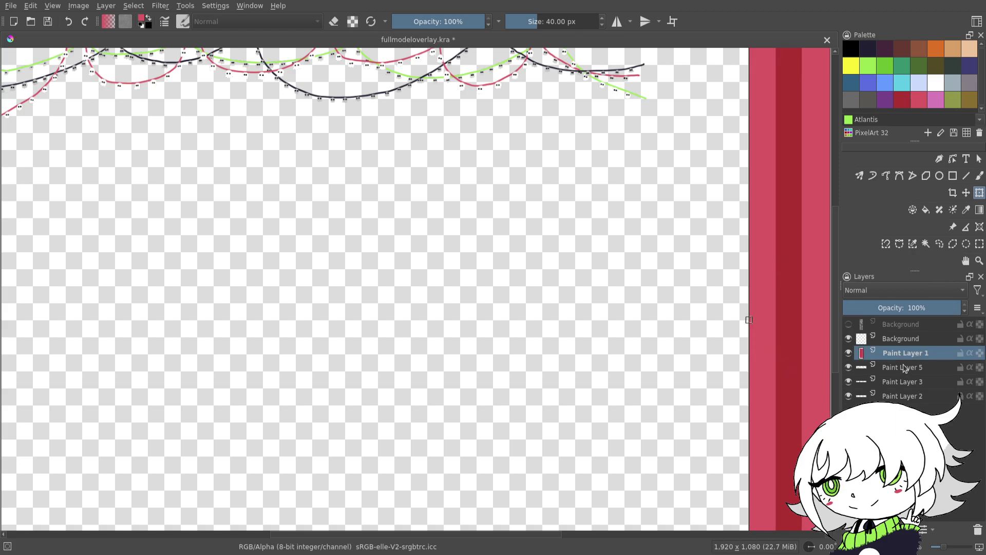
left_click_drag(708, 389, 696, 371)
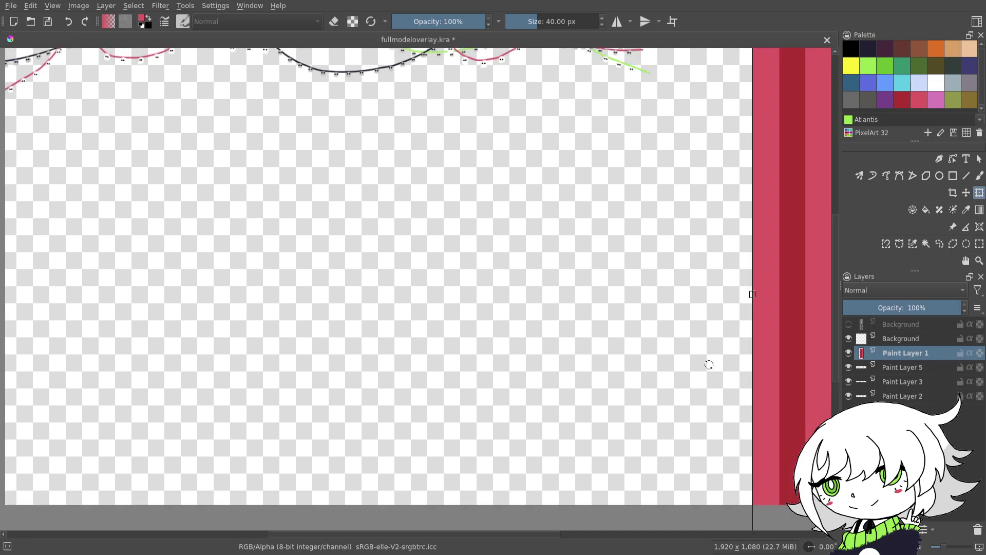
scroll(733, 414, "down", 1)
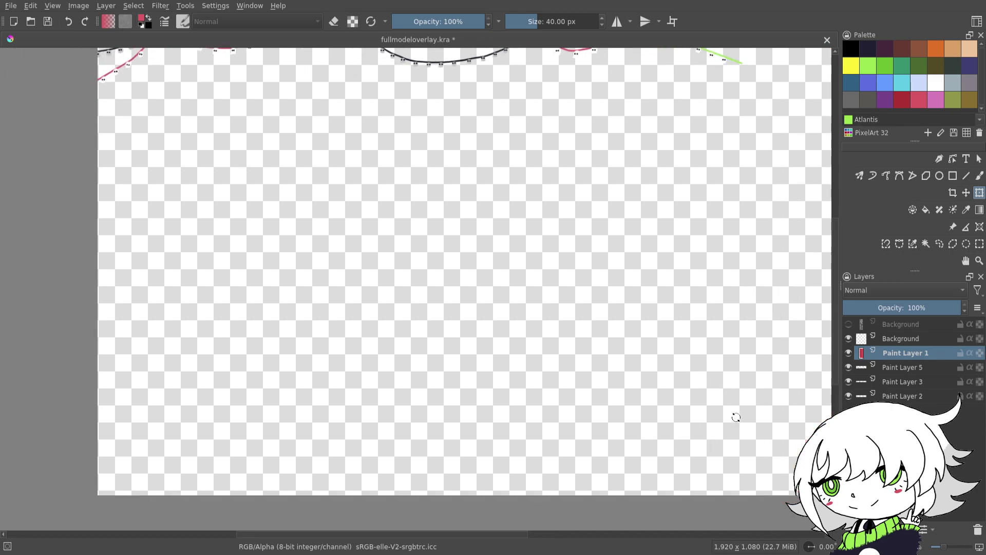
scroll(390, 419, "up", 1)
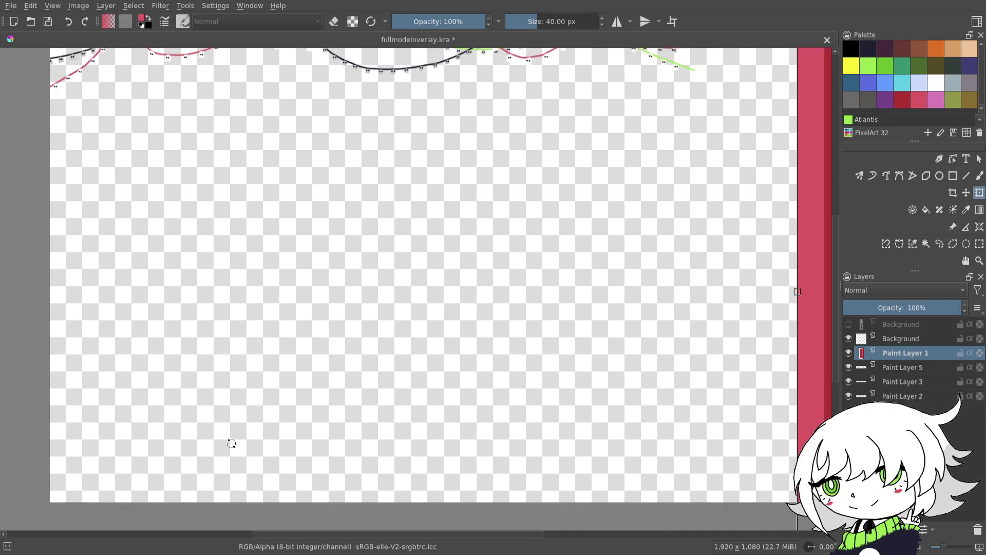
- Add a paint layer above Paint Layer 1 and draw a black horizontal line near the canvas bottom, ending at the striped panel
left_click(967, 176)
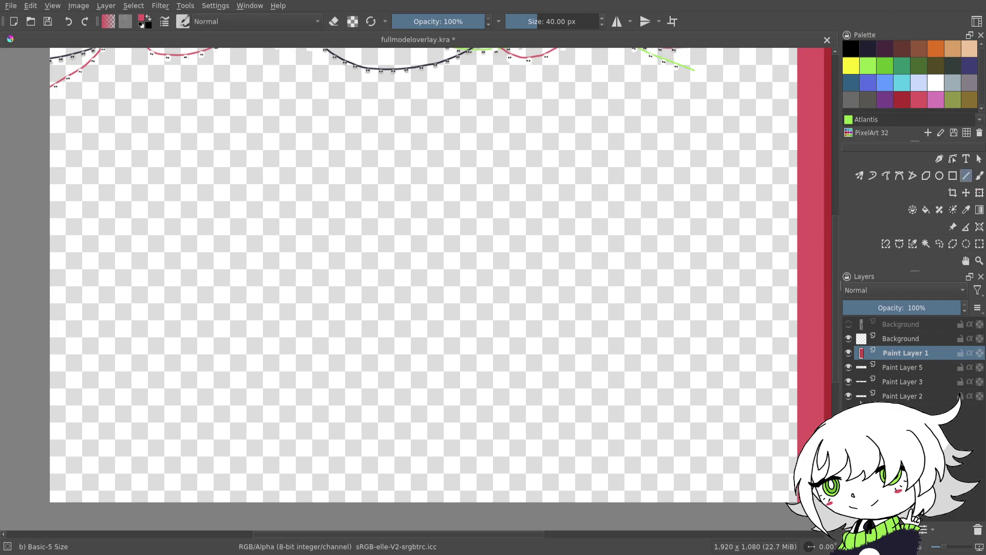
key("Insert")
left_click(851, 48)
scroll(456, 431, "right", 1)
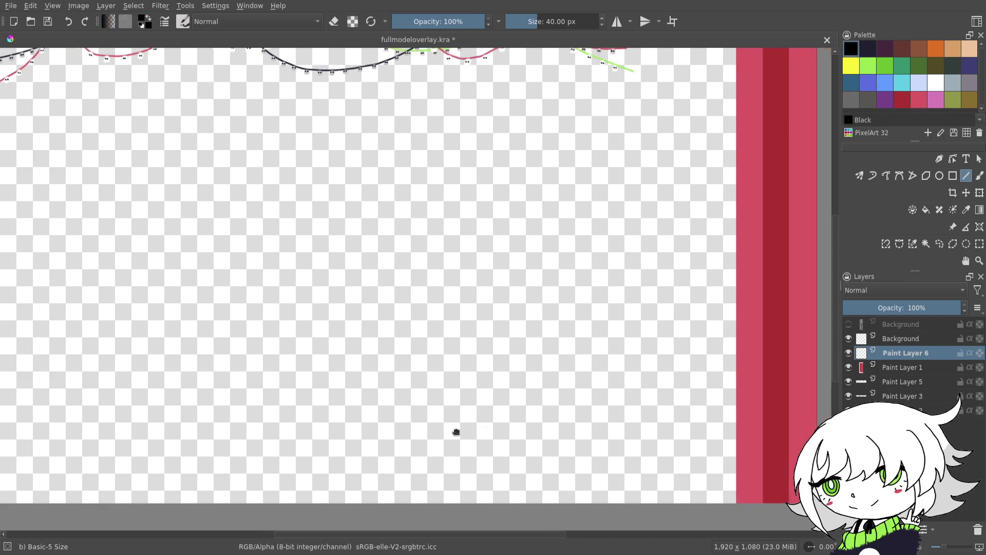
left_click_drag(759, 289, 784, 288)
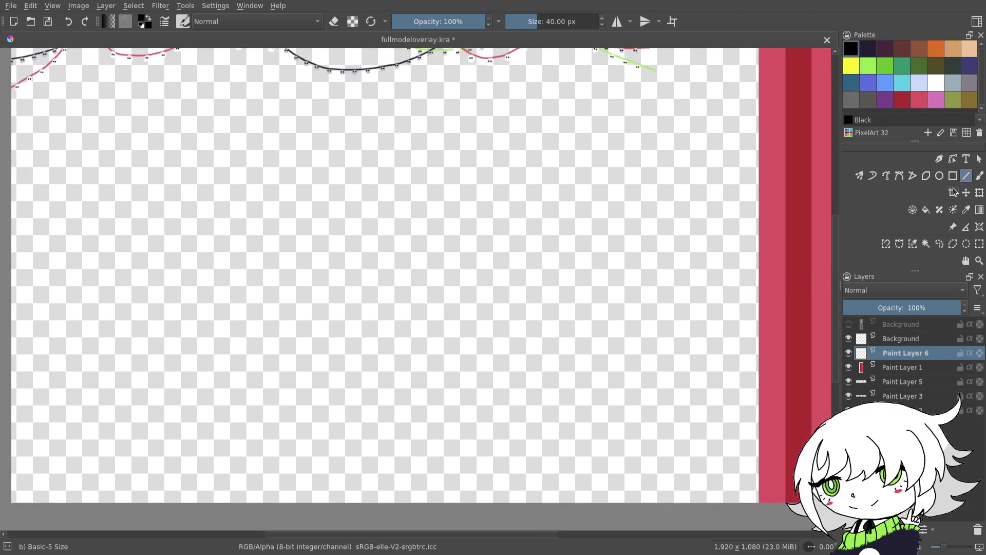
mouse_move(759, 445)
left_mouse_down()
mouse_move(286, 473)
mouse_move(16, 475)
left_mouse_up()
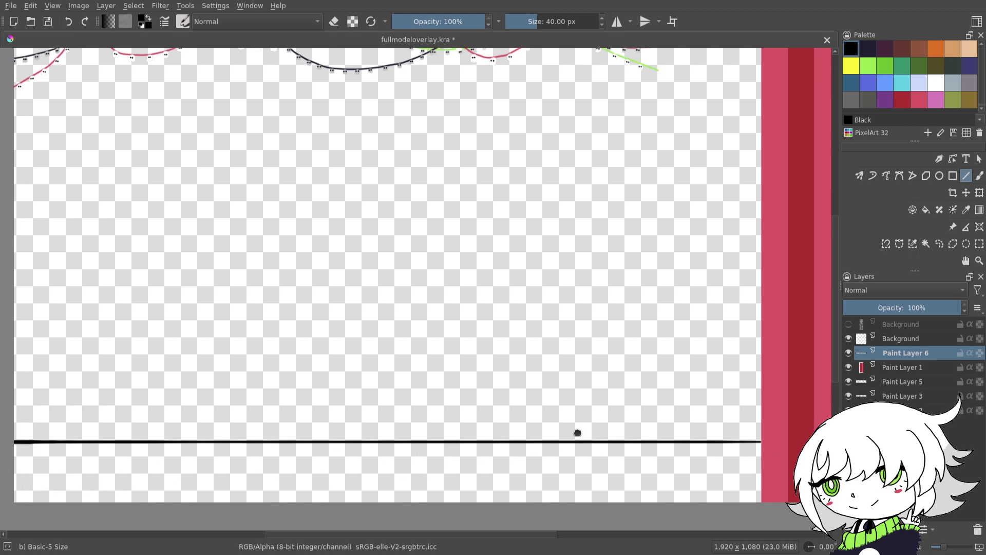
- Save the overlay image as testoverlay.png
left_click_drag(577, 431, 531, 446)
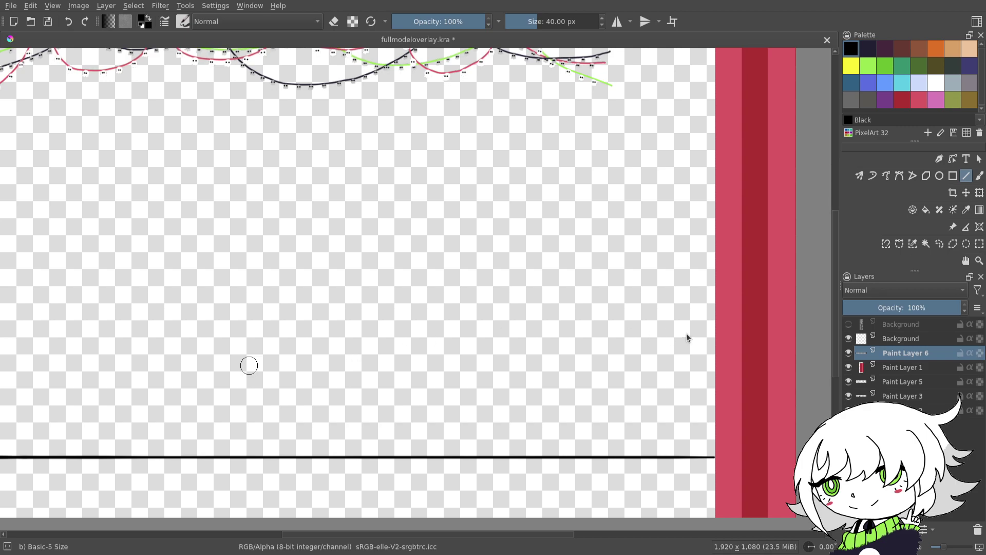
key("ctrl+s")
left_click_drag(438, 373, 582, 285)
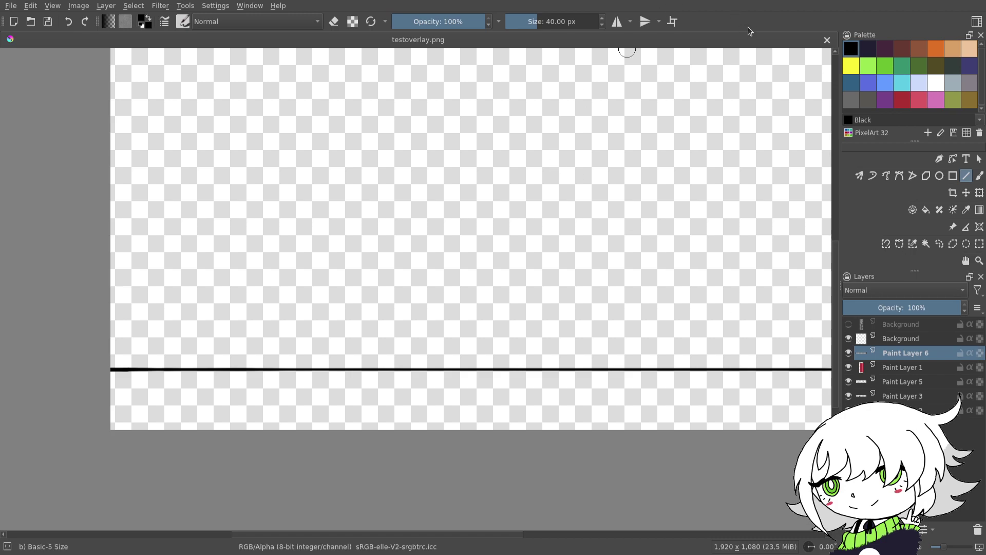
- Shift the striped panel on Paint Layer 1 slightly left so it overlaps the end of the black line
left_click_drag(600, 262, 429, 354)
left_click(911, 369)
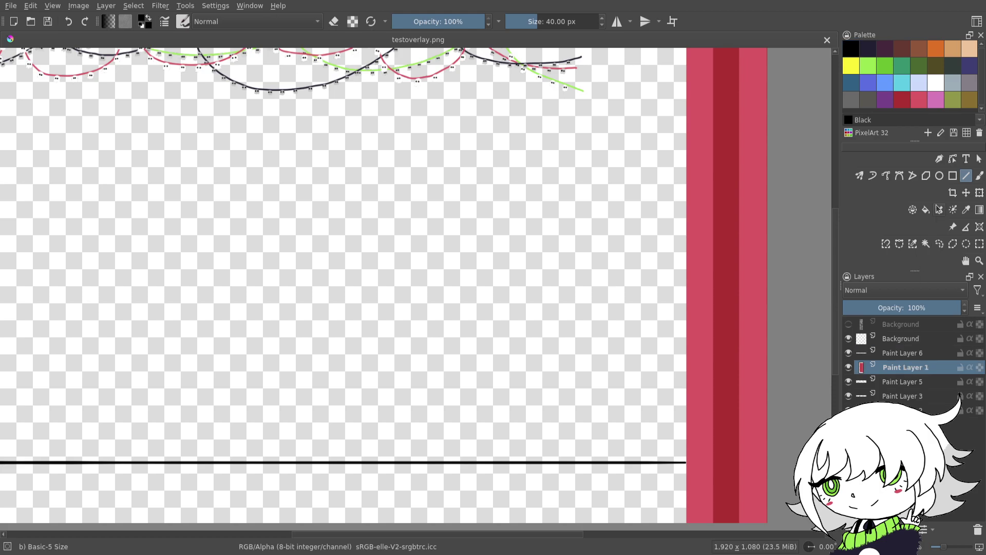
left_click(963, 193)
left_click(978, 192)
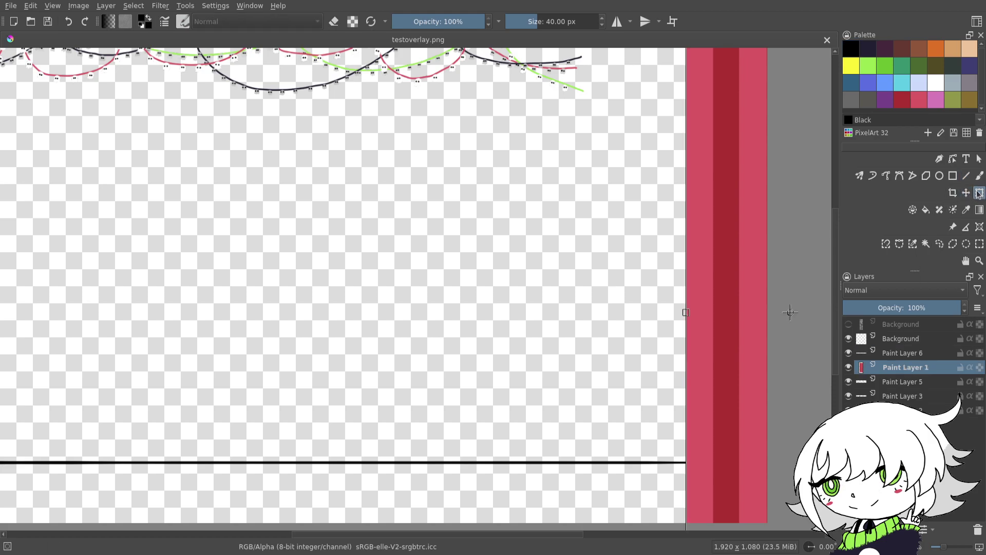
left_click_drag(722, 249, 774, 255)
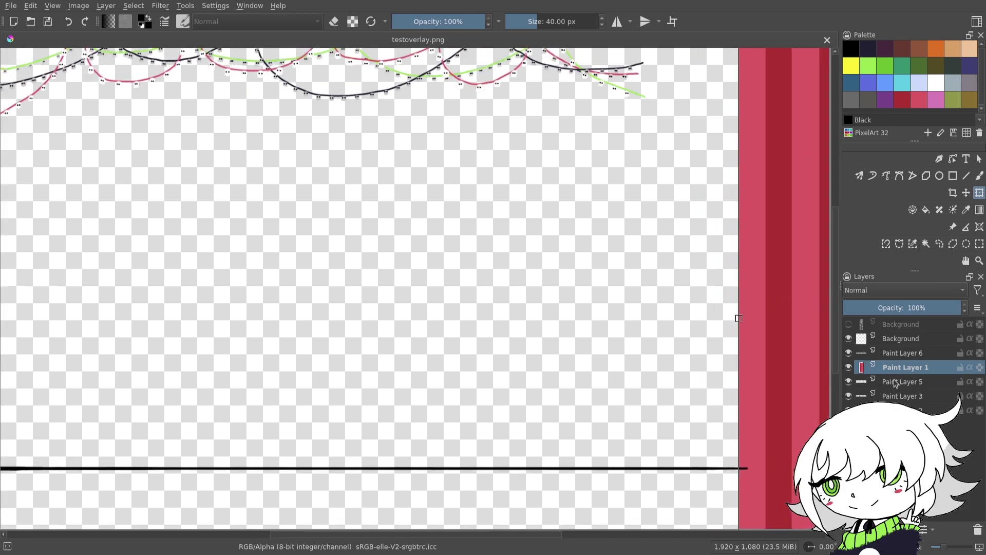
- Lower the black line on Paint Layer 6 toward the canvas bottom and save testoverlay.png
left_click(899, 353)
scroll(765, 341, "down", 2)
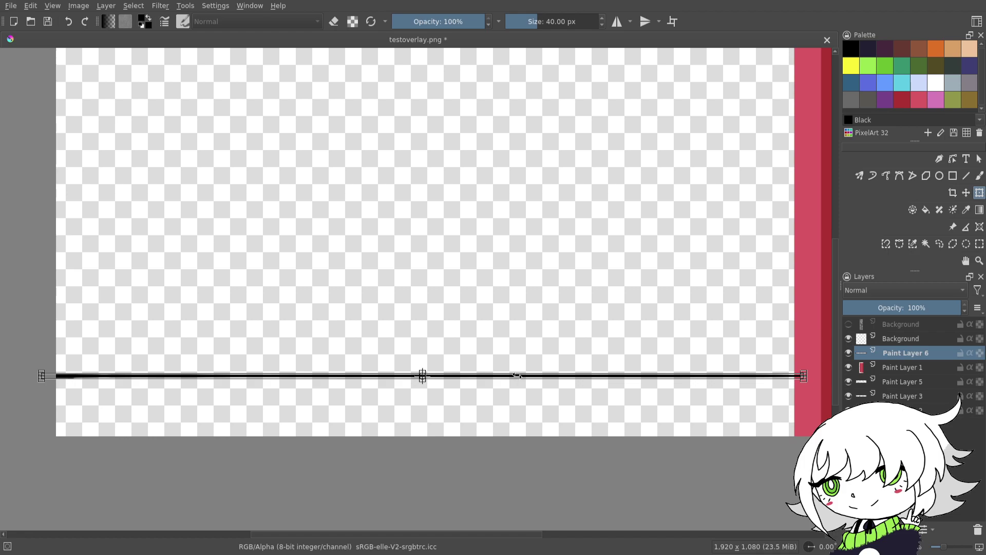
left_click_drag(941, 549, 947, 549)
mouse_move(481, 514)
left_mouse_down()
mouse_move(490, 344)
mouse_move(462, 326)
mouse_move(460, 370)
mouse_move(467, 366)
left_mouse_up()
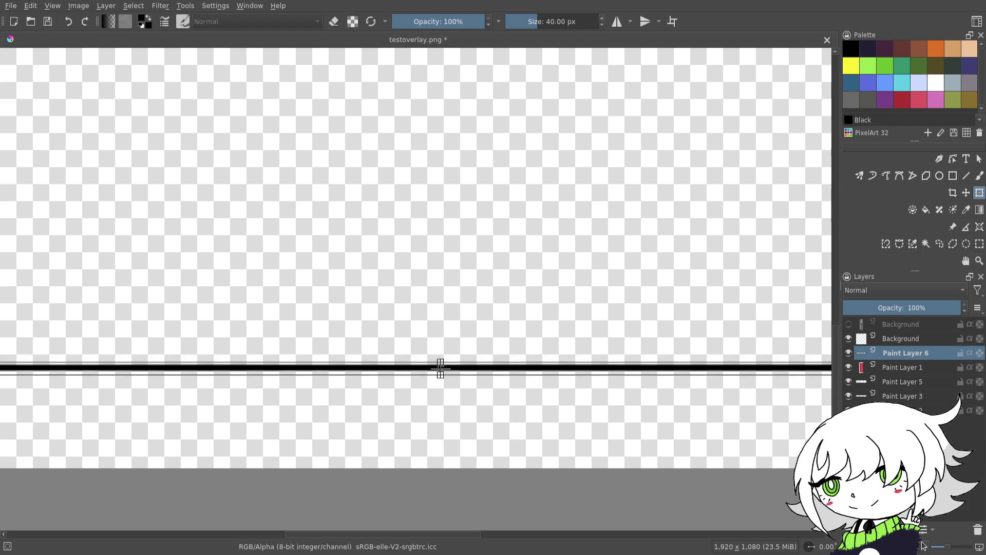
left_click_drag(947, 549, 941, 549)
left_click_drag(647, 342, 666, 462)
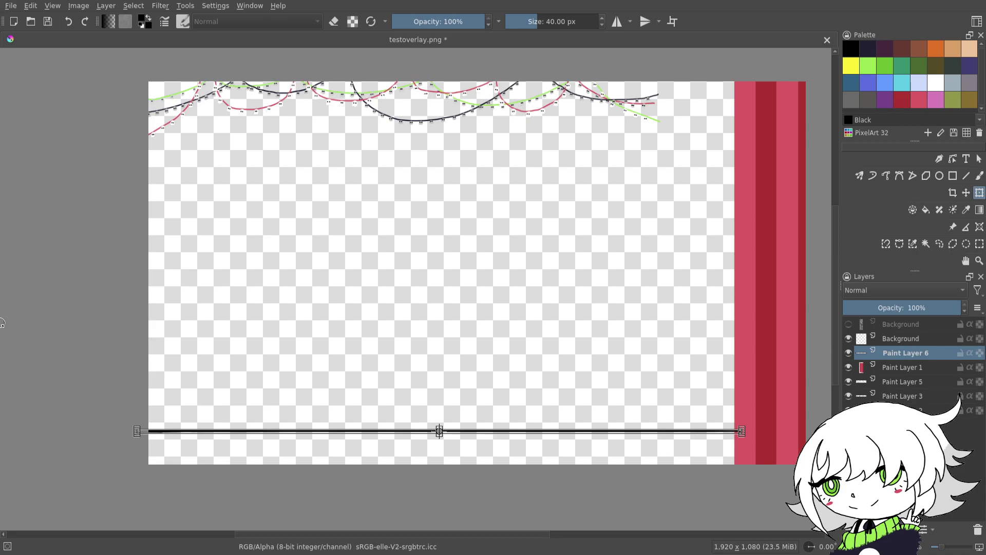
left_click(42, 26)
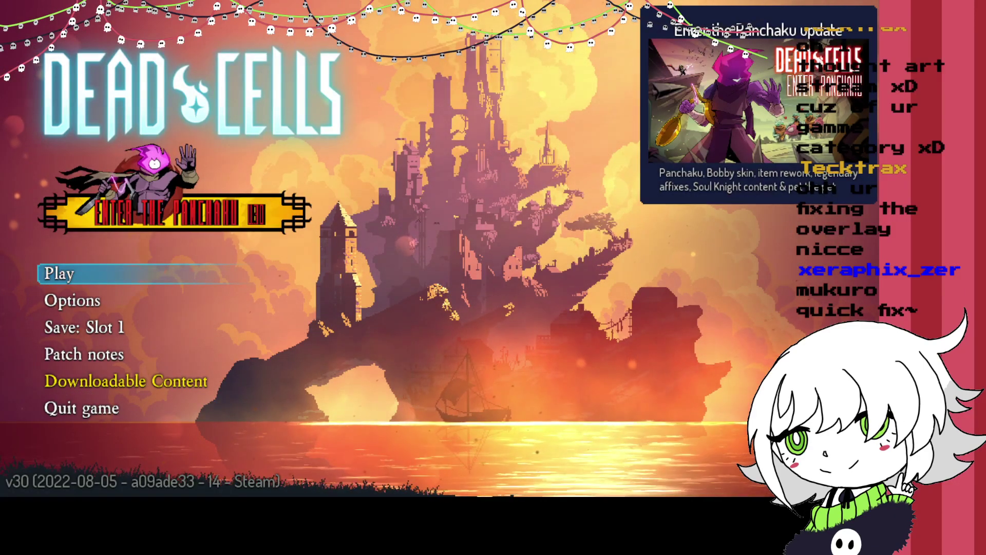
- Draw white horizontal lines over and just above the black line, and erase the black end overlapping the striped panel
left_click_drag(472, 495, 452, 452)
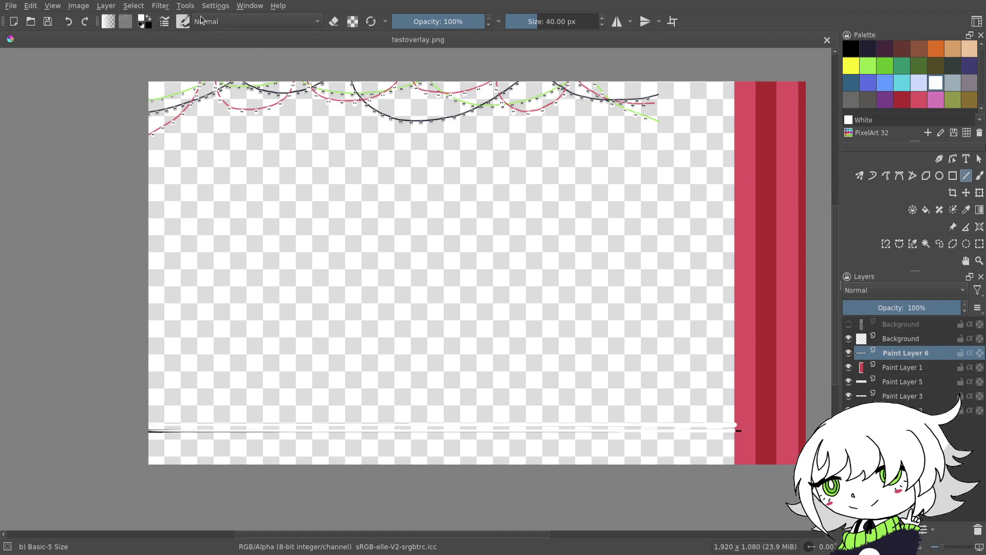
left_click(331, 24)
left_click_drag(944, 545, 947, 544)
left_click_drag(771, 423, 399, 260)
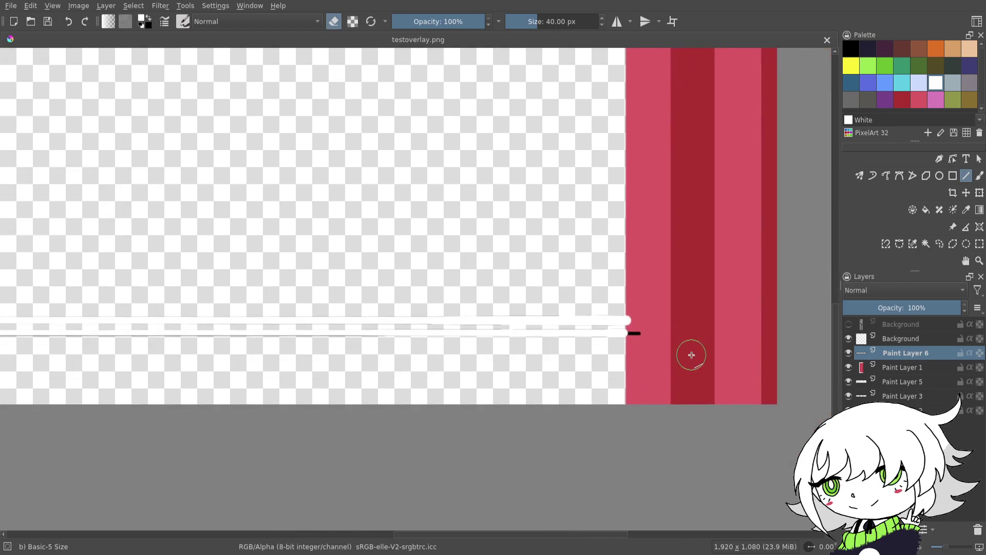
left_click(619, 345)
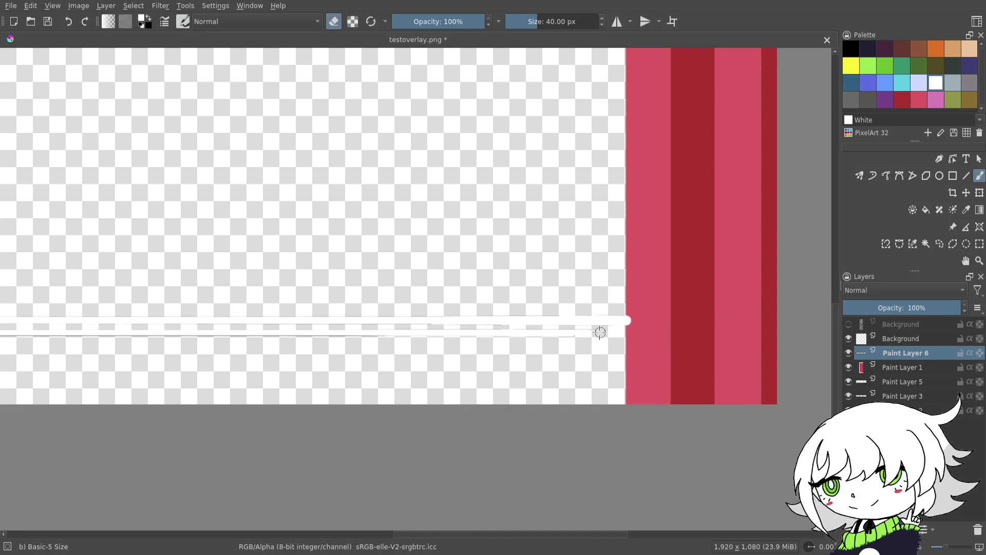
mouse_move(440, 357)
left_mouse_down()
mouse_move(733, 339)
mouse_move(725, 331)
left_mouse_up()
- Erase the rest of the black line and the lower white line, keeping only the upper white line
left_click_drag(437, 366, 818, 383)
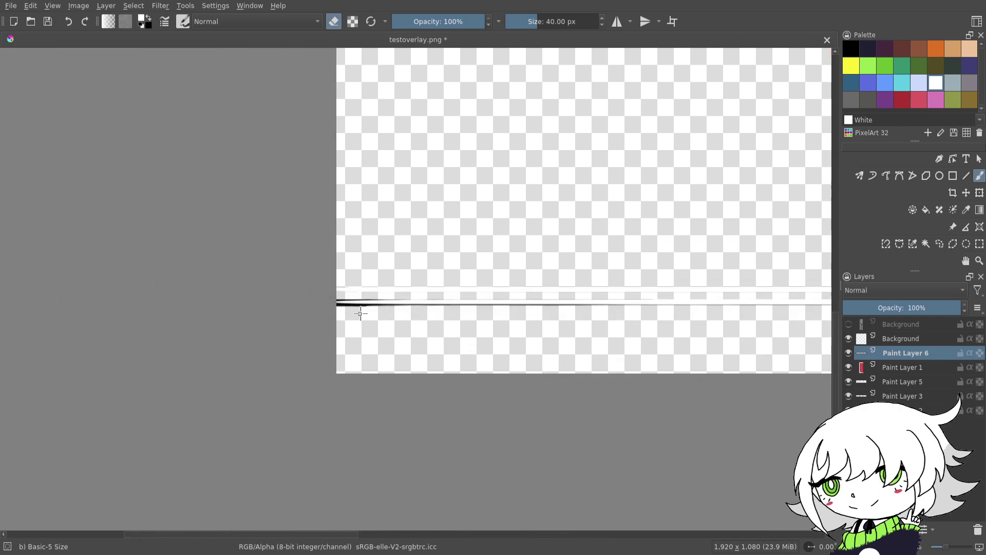
mouse_move(350, 307)
left_mouse_down()
mouse_move(324, 303)
mouse_move(527, 309)
mouse_move(498, 302)
left_mouse_up()
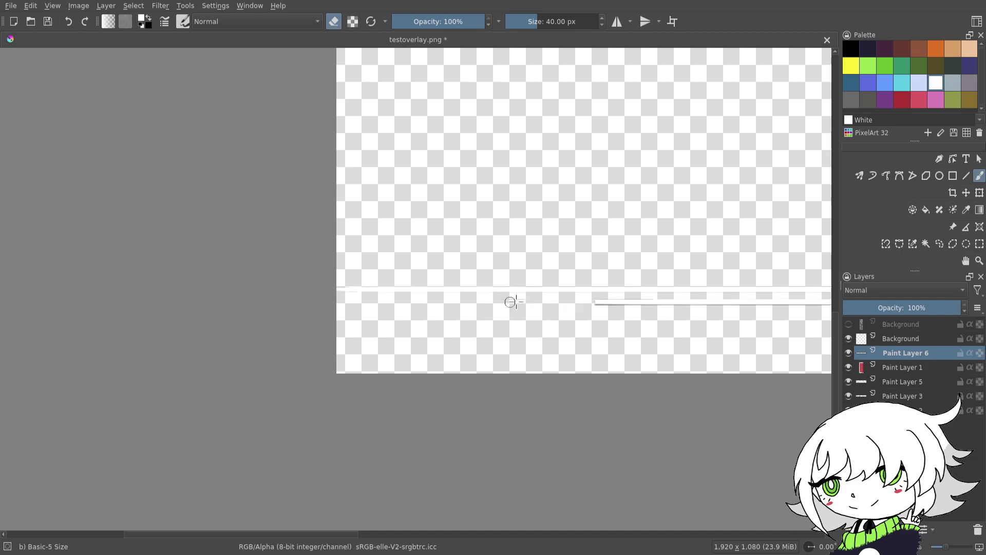
left_click_drag(661, 302, 759, 303)
left_click_drag(579, 306, 327, 354)
left_click_drag(577, 352, 757, 351)
left_click_drag(696, 336, 530, 356)
mouse_move(586, 370)
left_mouse_down()
mouse_move(743, 376)
mouse_move(437, 378)
mouse_move(501, 378)
left_mouse_up()
mouse_move(594, 375)
left_mouse_down()
mouse_move(695, 377)
mouse_move(528, 348)
mouse_move(552, 379)
mouse_move(550, 399)
mouse_move(585, 296)
left_mouse_up()
- With the stripes' dark red and the 5 px Ink-2 Fineliner, draw a vertical and a horizontal line forming a corner beside the striped panel
left_click(694, 356, "ctrl")
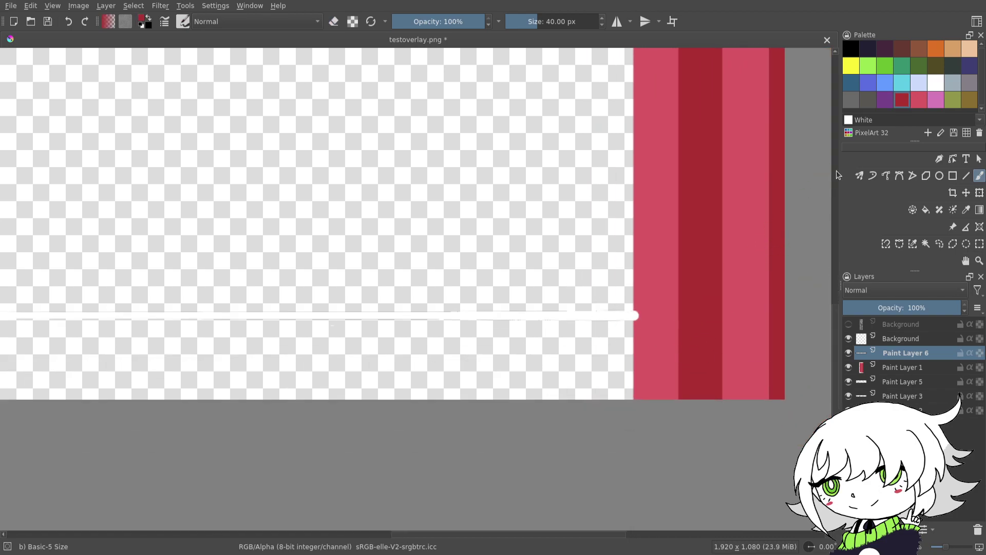
left_click(965, 178)
left_click(343, 72)
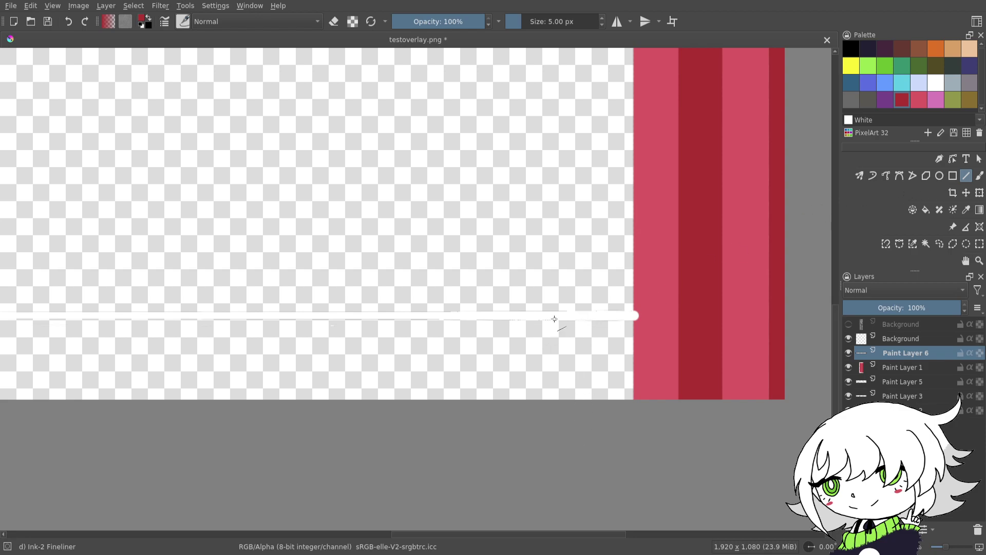
left_click_drag(551, 390, 549, 411)
left_click(67, 25)
left_click_drag(585, 315, 583, 424)
left_click_drag(633, 316, 635, 315)
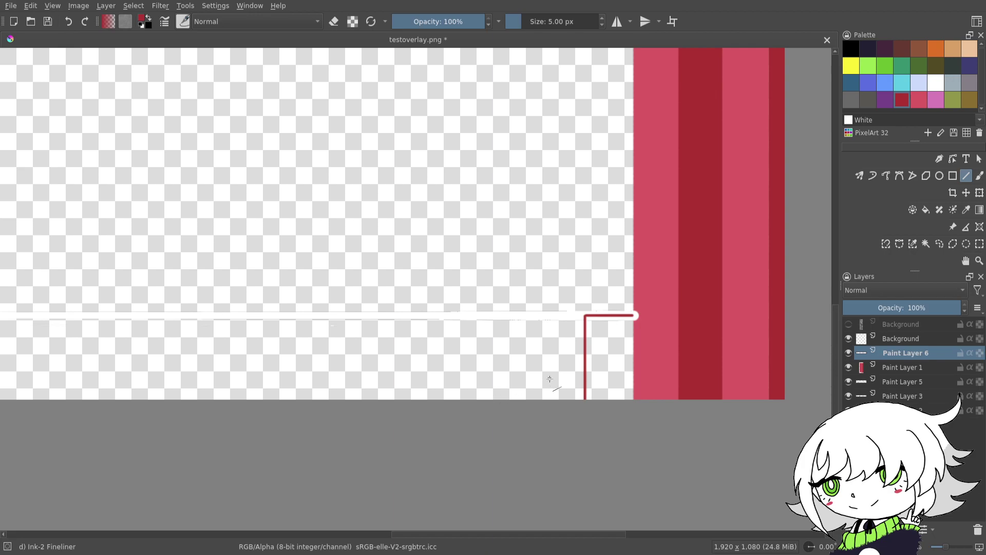
- Extend the dark red horizontal line from the corner beside the striped panel across to the canvas's left edge
left_click_drag(515, 338, 587, 349)
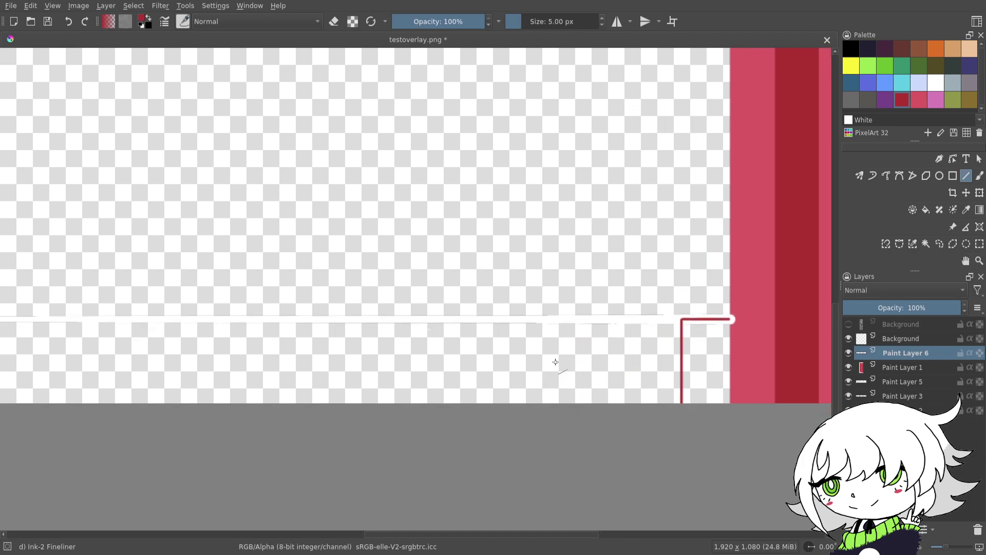
left_click_drag(677, 322, 713, 312)
left_click_drag(947, 548, 944, 549)
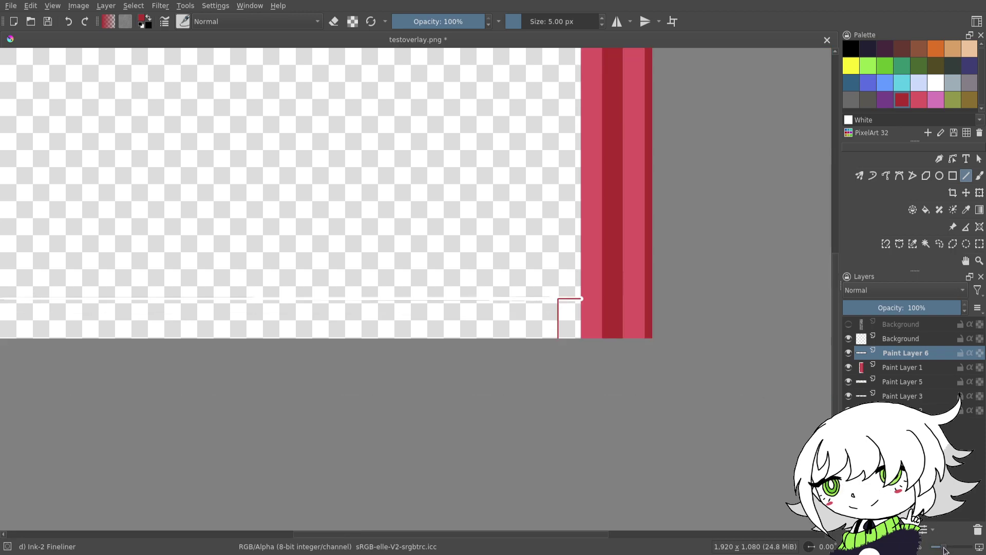
left_click_drag(505, 394, 756, 376)
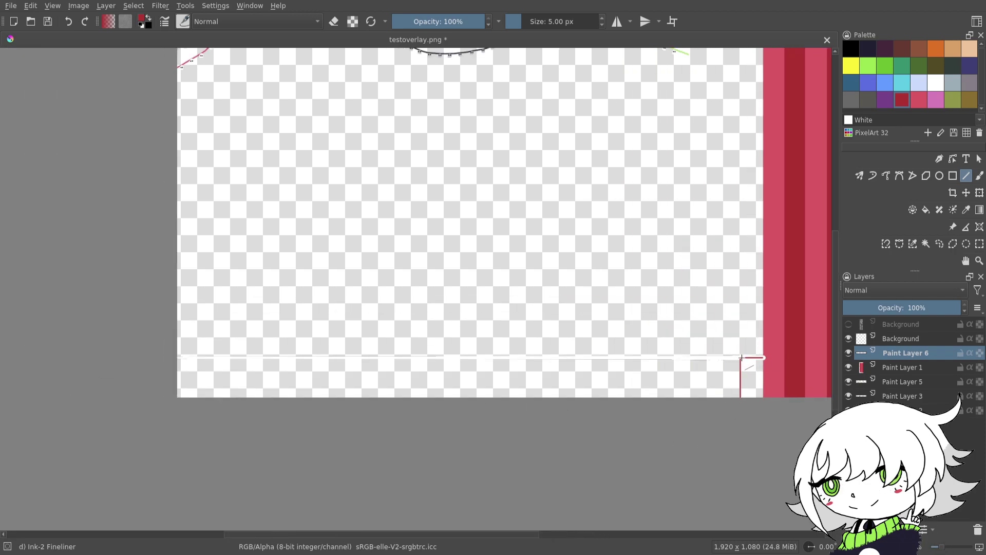
left_click_drag(613, 357, 172, 376)
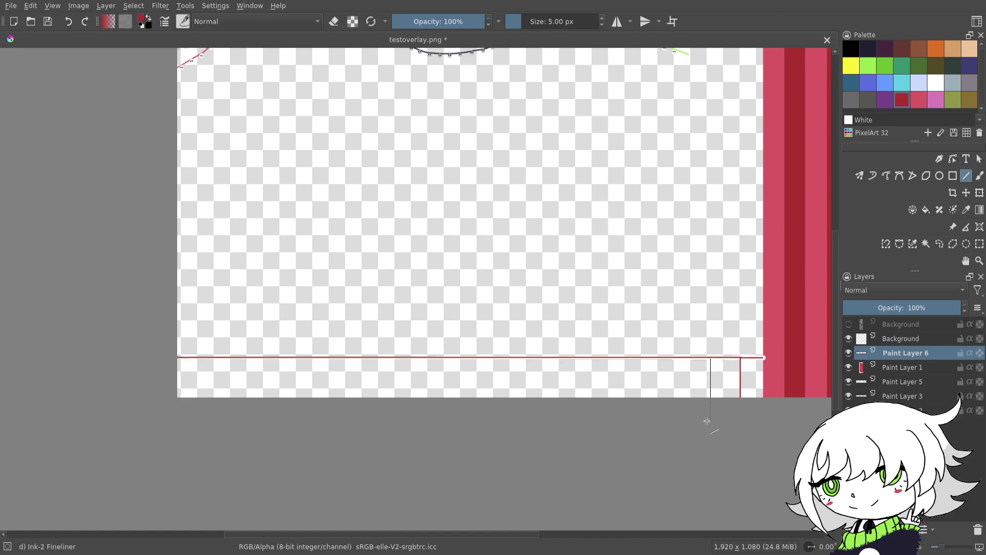
- Draw dark red vertical dividers from the horizontal line to the canvas bottom along the band's right half, undoing crooked ones
left_click_drag(656, 359, 654, 410)
left_click(68, 21)
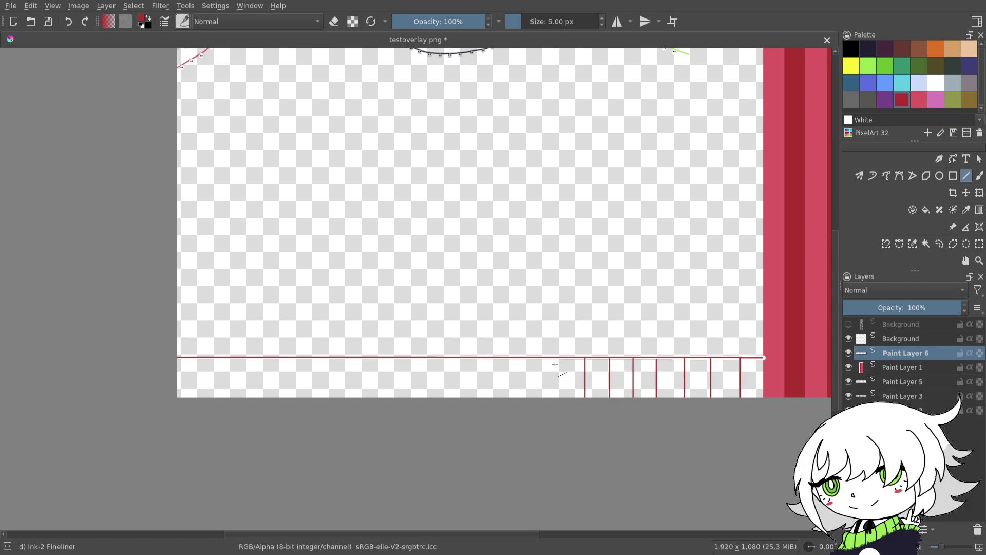
left_click_drag(529, 357, 523, 398)
left_click(68, 21)
left_click_drag(460, 339, 507, 310)
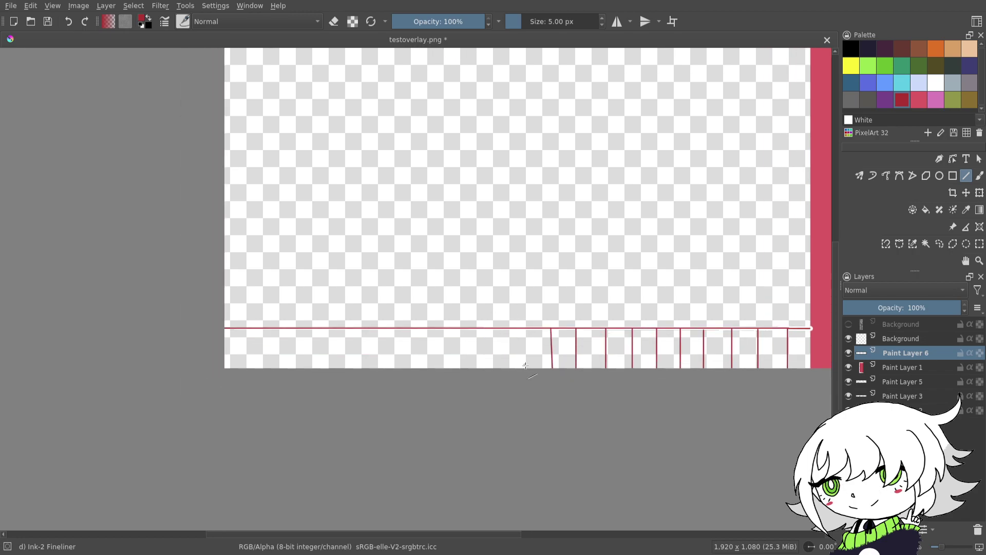
left_click(70, 20)
- Continue the dark red vertical dividers through the middle of the bottom band, undoing the slanted attempt
left_click(943, 545)
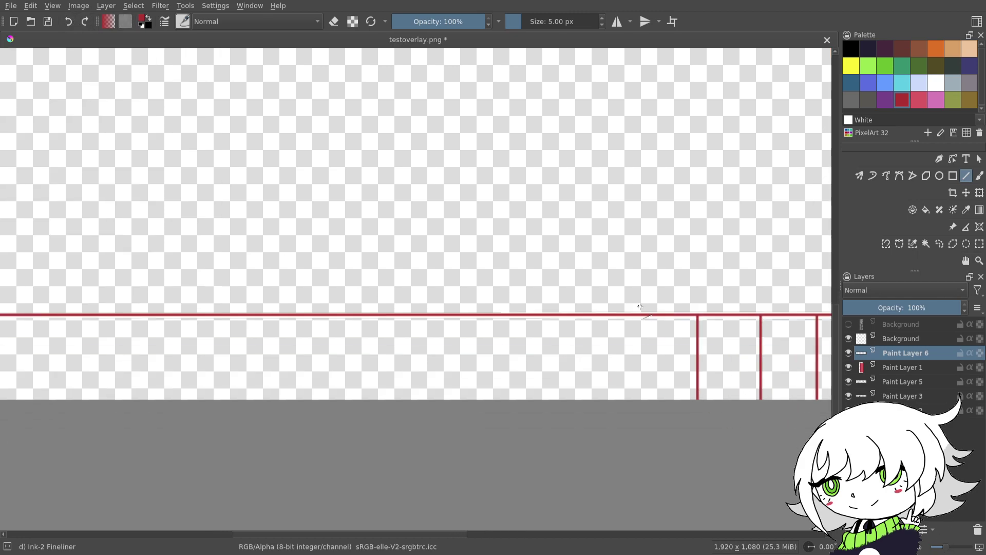
mouse_move(634, 324)
left_mouse_down()
mouse_move(552, 313)
mouse_move(567, 403)
left_mouse_up()
left_click(68, 21)
left_click_drag(576, 305, 575, 401)
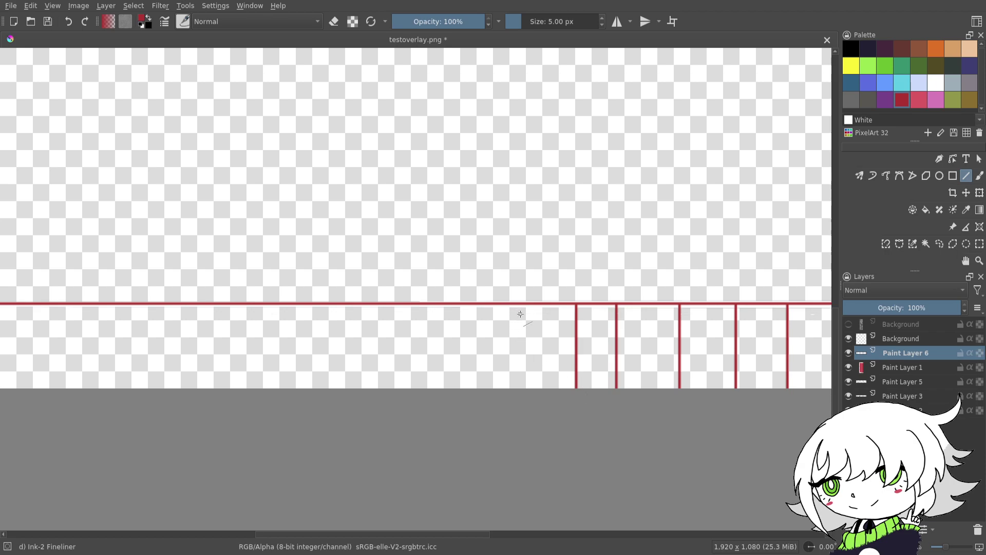
left_click_drag(530, 305, 484, 387)
mouse_move(444, 303)
left_mouse_down()
mouse_move(443, 392)
mouse_move(560, 368)
left_mouse_up()
left_click_drag(518, 302, 513, 387)
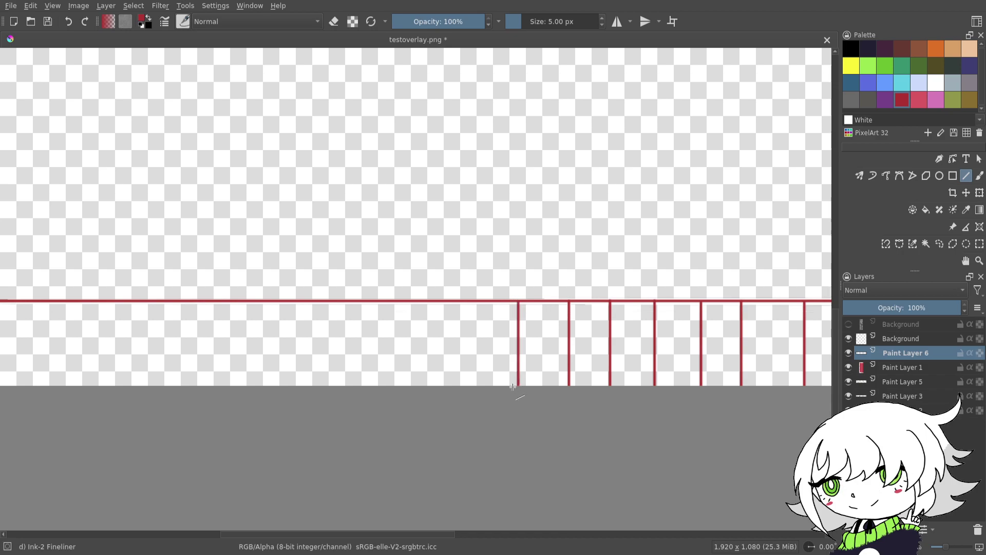
left_click_drag(472, 327, 473, 386)
left_click_drag(435, 306, 517, 299)
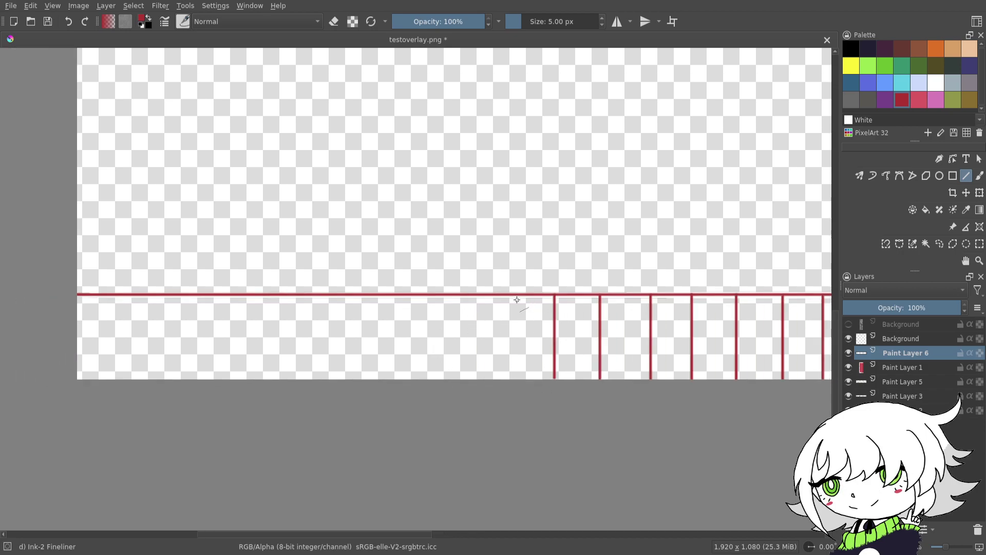
left_click_drag(502, 363, 504, 382)
left_click_drag(456, 296, 455, 383)
- Add the remaining dark red vertical dividers up to the left end of the bottom band
left_click_drag(396, 336, 490, 349)
left_click_drag(475, 301, 463, 386)
left_click_drag(433, 300, 430, 393)
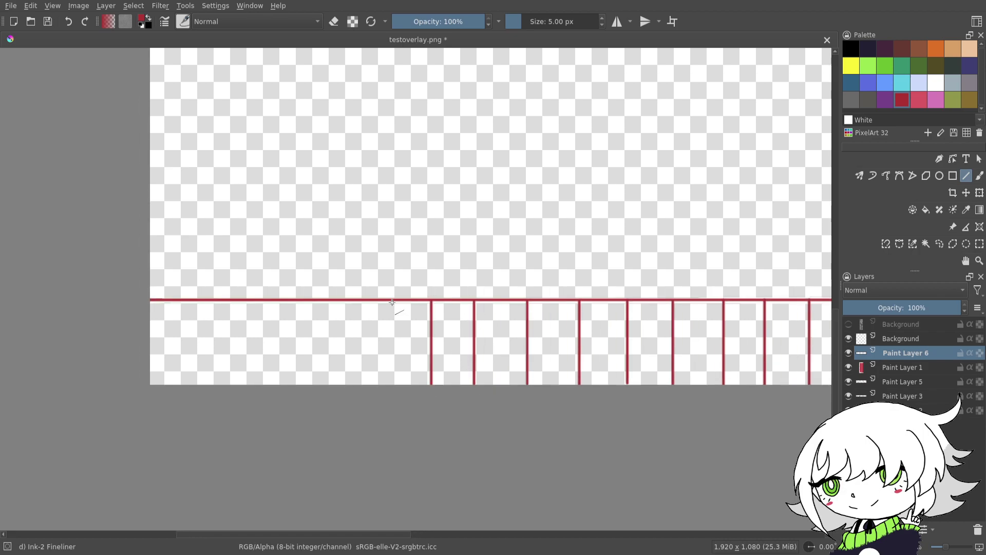
left_click_drag(384, 306, 380, 396)
mouse_move(357, 338)
left_mouse_down()
mouse_move(455, 329)
mouse_move(441, 385)
left_mouse_up()
left_click_drag(397, 292, 396, 380)
left_click_drag(354, 291, 355, 381)
left_click_drag(315, 291, 316, 380)
left_click_drag(280, 291, 279, 389)
- Inspect the divided bottom band along its length back to the striped panel, toggling Paint Layer 6 off and on
left_click_drag(530, 332, 319, 307)
mouse_move(393, 340)
left_mouse_down()
mouse_move(592, 350)
mouse_move(377, 337)
mouse_move(303, 352)
left_mouse_up()
left_click_drag(497, 366, 268, 369)
left_click_drag(459, 374, 197, 384)
left_click_drag(500, 377, 385, 374)
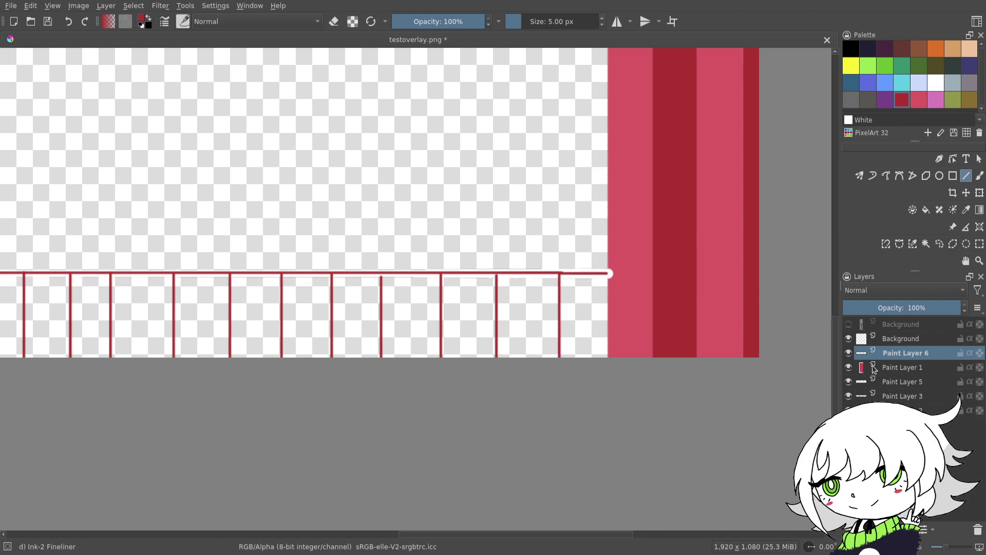
left_click(849, 353)
left_click(850, 352)
left_click_drag(586, 367, 653, 370)
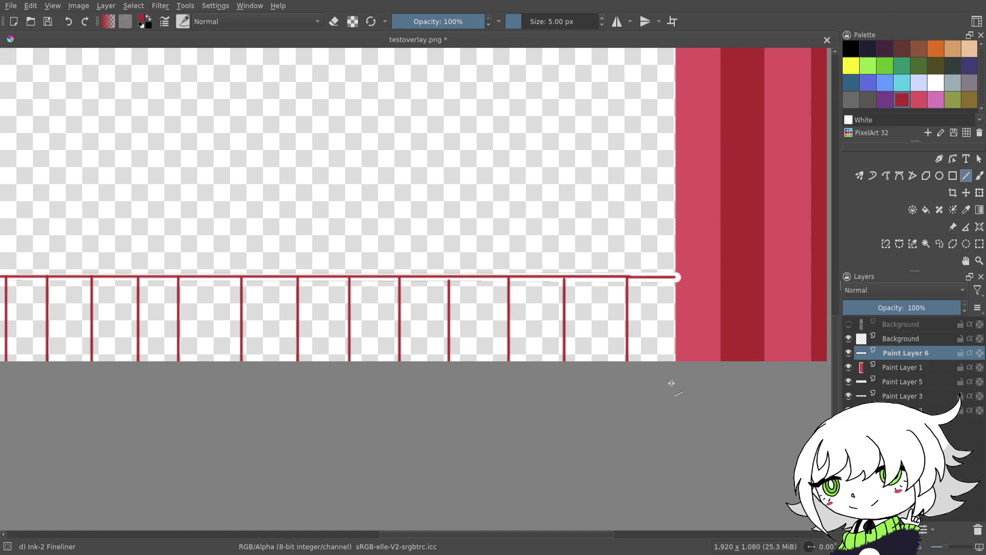
scroll(442, 423, "up", 1)
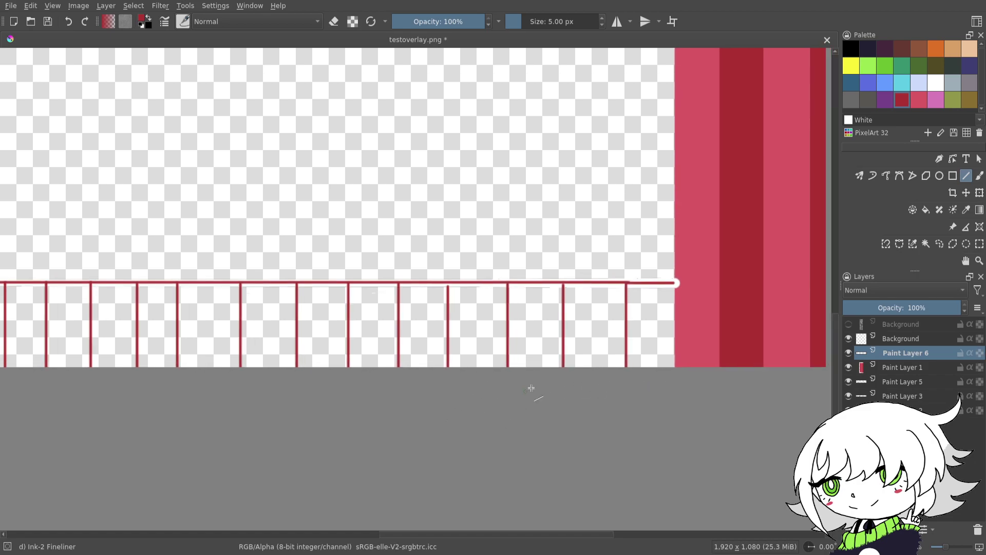
- Erase the white line end that overlaps the striped panel on Paint Layer 6
left_click(331, 20)
left_click(979, 176)
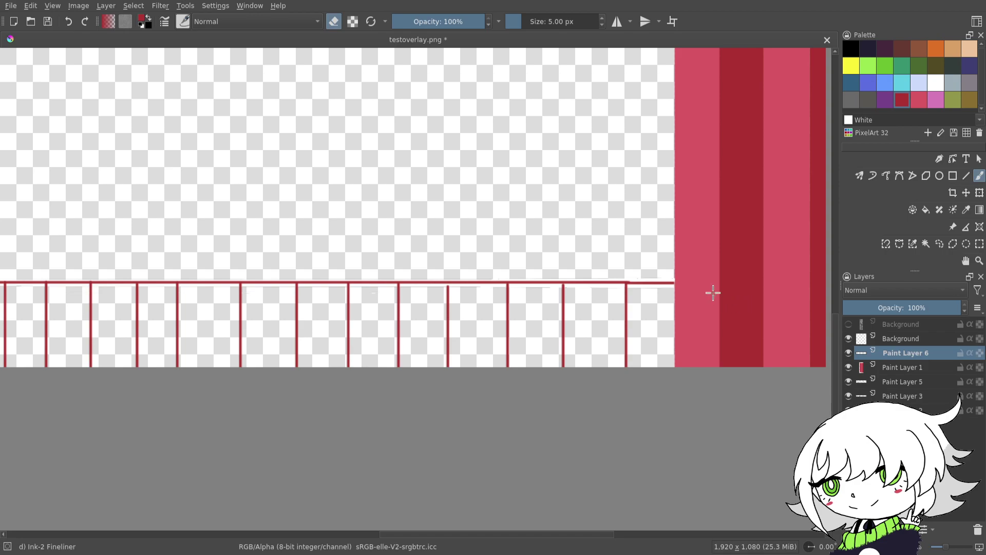
key("e")
- Paint most of the cell beside the striped panel dark red with the 40 px Basic-5 Size brush
left_click(283, 65)
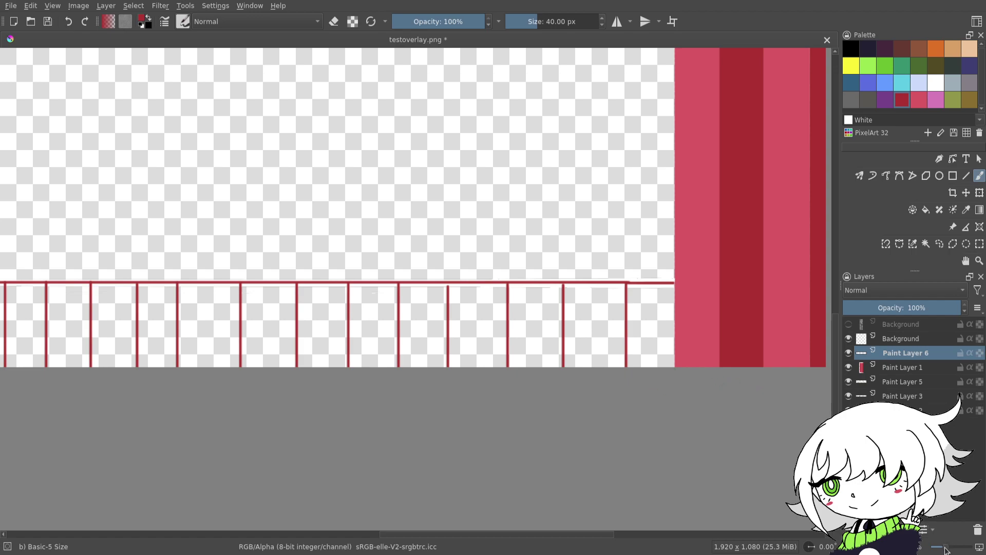
left_click_drag(944, 549, 948, 549)
mouse_move(656, 382)
left_mouse_down()
mouse_move(598, 365)
mouse_move(535, 371)
left_mouse_up()
mouse_move(595, 385)
left_mouse_down()
mouse_move(597, 365)
mouse_move(587, 400)
mouse_move(598, 404)
mouse_move(619, 349)
mouse_move(630, 400)
mouse_move(641, 358)
mouse_move(639, 398)
mouse_move(643, 360)
mouse_move(644, 388)
left_mouse_up()
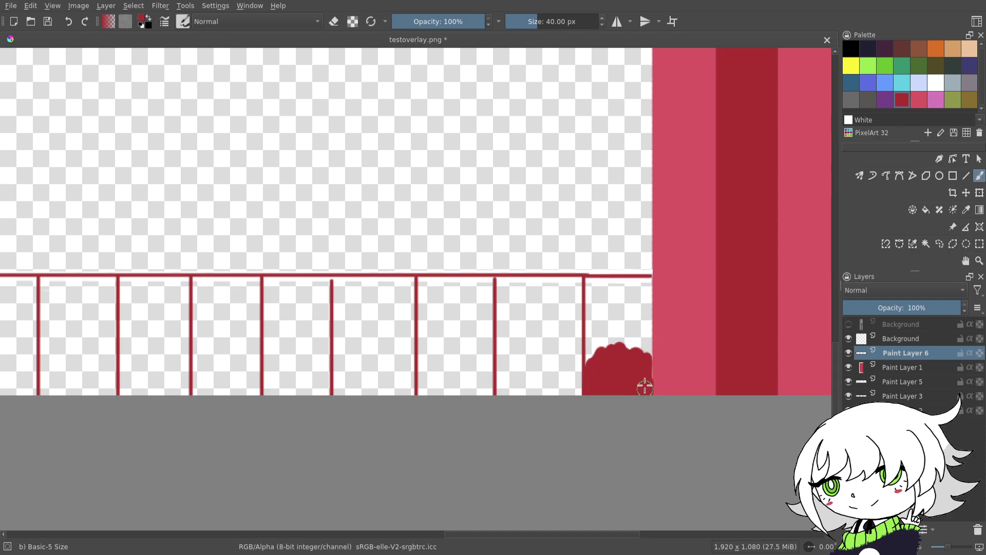
mouse_move(593, 354)
left_mouse_down()
mouse_move(609, 315)
mouse_move(625, 352)
mouse_move(637, 329)
mouse_move(647, 385)
left_mouse_up()
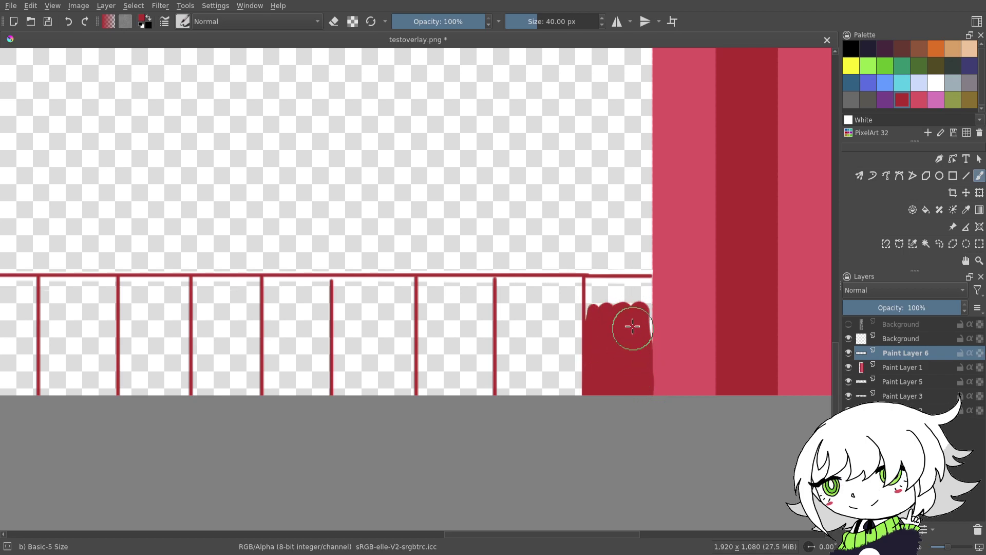
left_click_drag(593, 324, 592, 329)
- Close the cell along the striped panel's edge with a vertical dark red line using the 5 px Ink-2 Fineliner
left_click(966, 176)
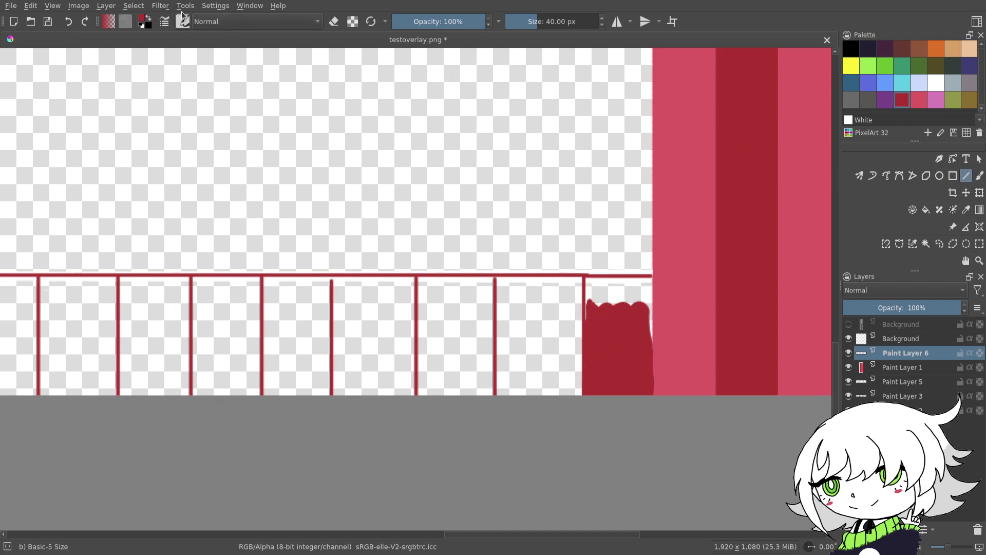
key("slash")
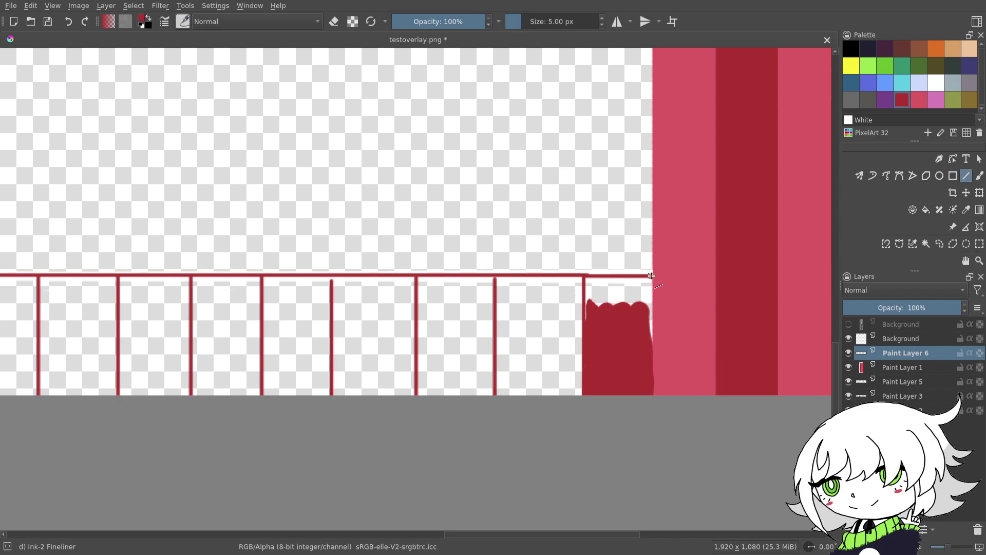
left_click_drag(651, 424, 650, 427)
- Fill the remaining gaps in the cell beside the panel with freehand dark red Ink-2 Fineliner strokes
left_click(979, 175)
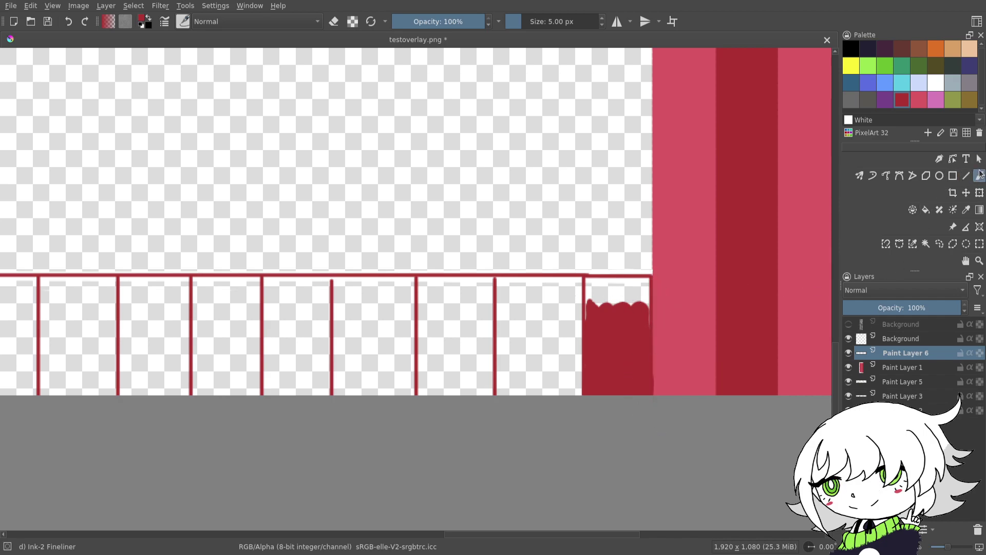
left_click_drag(590, 306, 586, 321)
left_click_drag(947, 548, 951, 547)
left_click_drag(611, 332, 417, 306)
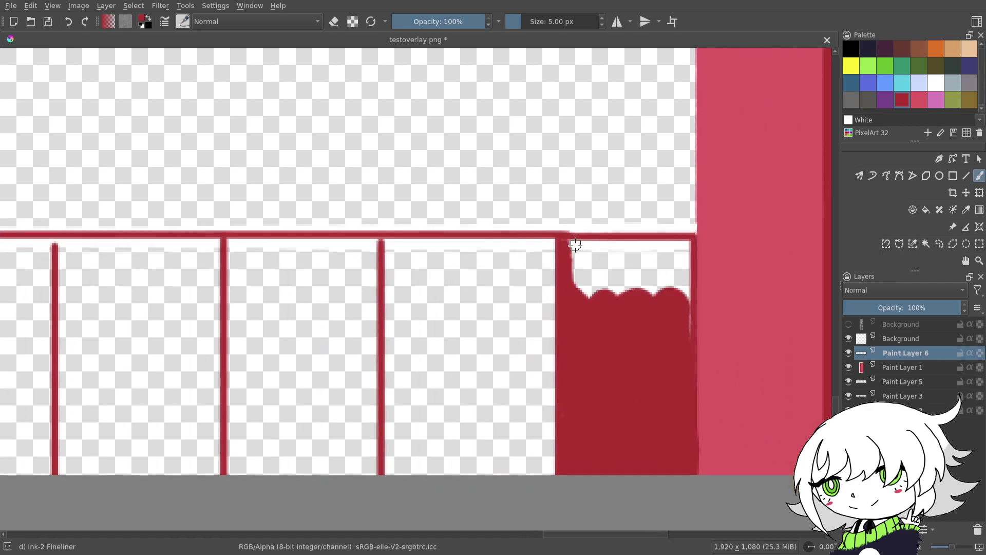
mouse_move(567, 239)
left_mouse_down()
mouse_move(595, 243)
mouse_move(586, 238)
mouse_move(569, 256)
mouse_move(576, 251)
mouse_move(598, 303)
left_mouse_up()
mouse_move(583, 257)
left_mouse_down()
mouse_move(591, 283)
mouse_move(576, 249)
mouse_move(612, 292)
mouse_move(608, 272)
mouse_move(625, 241)
mouse_move(602, 250)
mouse_move(647, 245)
mouse_move(635, 246)
mouse_move(626, 276)
mouse_move(612, 252)
mouse_move(611, 281)
mouse_move(631, 237)
mouse_move(631, 295)
mouse_move(636, 253)
mouse_move(650, 275)
mouse_move(637, 242)
mouse_move(654, 244)
mouse_move(645, 258)
mouse_move(659, 289)
mouse_move(664, 244)
mouse_move(674, 298)
mouse_move(669, 240)
mouse_move(685, 244)
mouse_move(685, 284)
mouse_move(688, 274)
mouse_move(687, 243)
mouse_move(685, 272)
mouse_move(677, 245)
left_mouse_up()
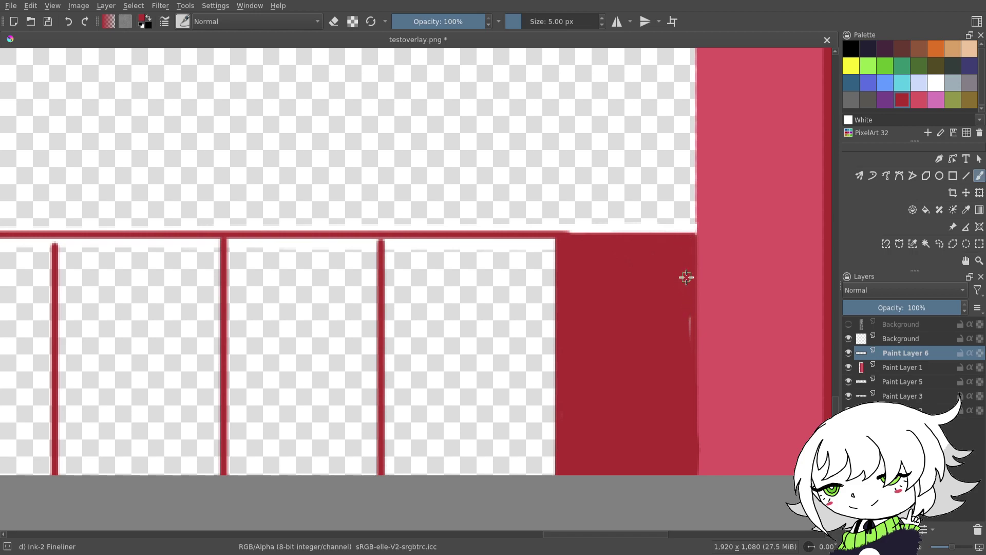
mouse_move(683, 310)
left_mouse_down()
mouse_move(681, 371)
mouse_move(658, 309)
mouse_move(627, 312)
left_mouse_up()
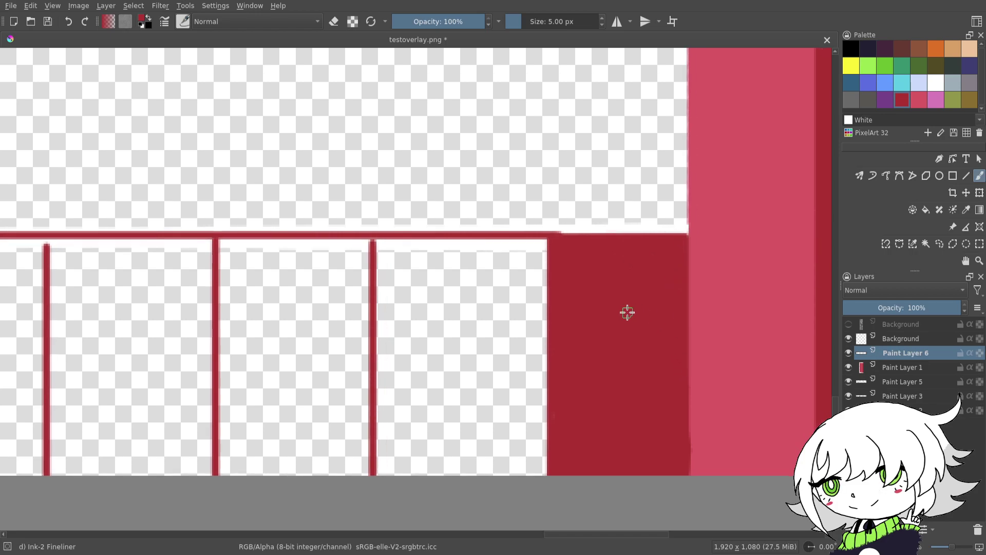
- Pick the panel's lighter red and paint the upper part of the next cell with the 5 px Ink-2 Fineliner
left_click(726, 316, "ctrl")
left_click_drag(535, 296, 601, 275)
mouse_move(450, 236)
left_mouse_down()
mouse_move(452, 266)
mouse_move(445, 222)
mouse_move(516, 221)
mouse_move(462, 239)
mouse_move(470, 259)
mouse_move(481, 241)
mouse_move(501, 262)
mouse_move(507, 218)
mouse_move(550, 221)
mouse_move(521, 272)
mouse_move(526, 223)
mouse_move(532, 280)
mouse_move(534, 265)
mouse_move(543, 280)
mouse_move(555, 220)
mouse_move(545, 248)
mouse_move(595, 220)
mouse_move(584, 224)
mouse_move(611, 229)
mouse_move(596, 294)
mouse_move(592, 227)
mouse_move(578, 278)
mouse_move(588, 228)
mouse_move(551, 268)
left_mouse_up()
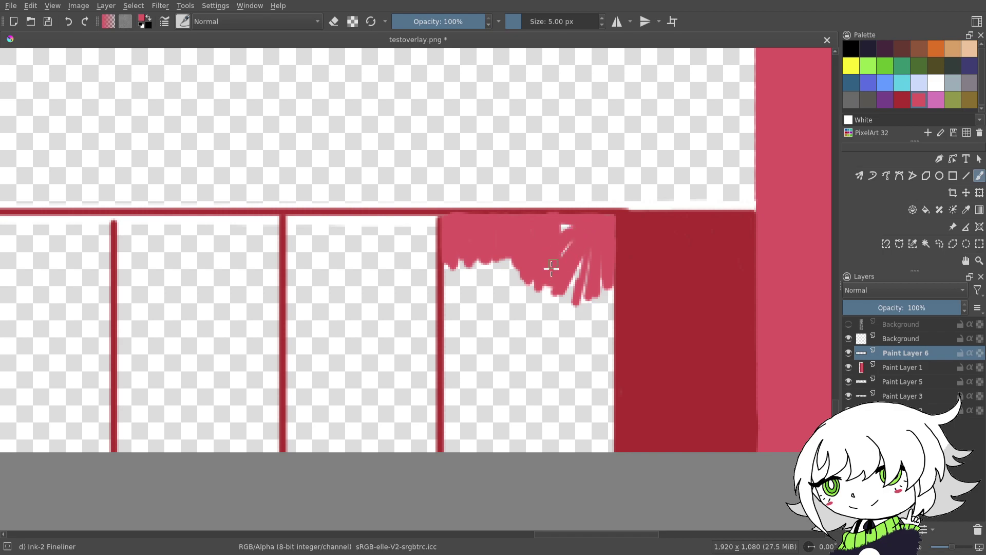
mouse_move(590, 226)
left_mouse_down()
mouse_move(577, 242)
mouse_move(572, 225)
mouse_move(555, 248)
left_mouse_up()
mouse_move(597, 308)
left_mouse_down()
mouse_move(608, 339)
mouse_move(607, 268)
mouse_move(594, 264)
mouse_move(580, 361)
mouse_move(594, 286)
left_mouse_up()
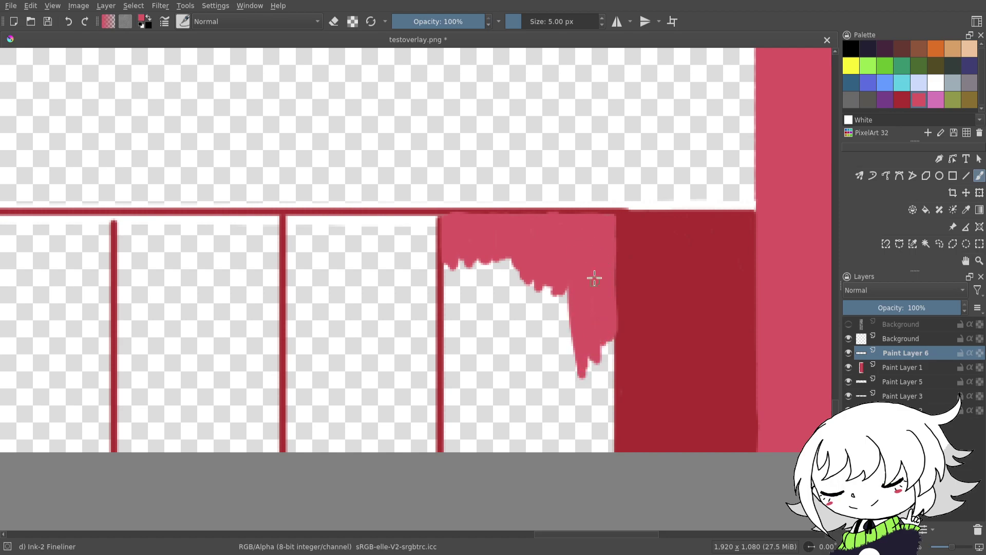
mouse_move(436, 265)
left_mouse_down()
mouse_move(448, 314)
mouse_move(457, 259)
mouse_move(472, 318)
mouse_move(485, 267)
mouse_move(492, 331)
mouse_move(501, 308)
mouse_move(513, 318)
mouse_move(494, 239)
left_mouse_up()
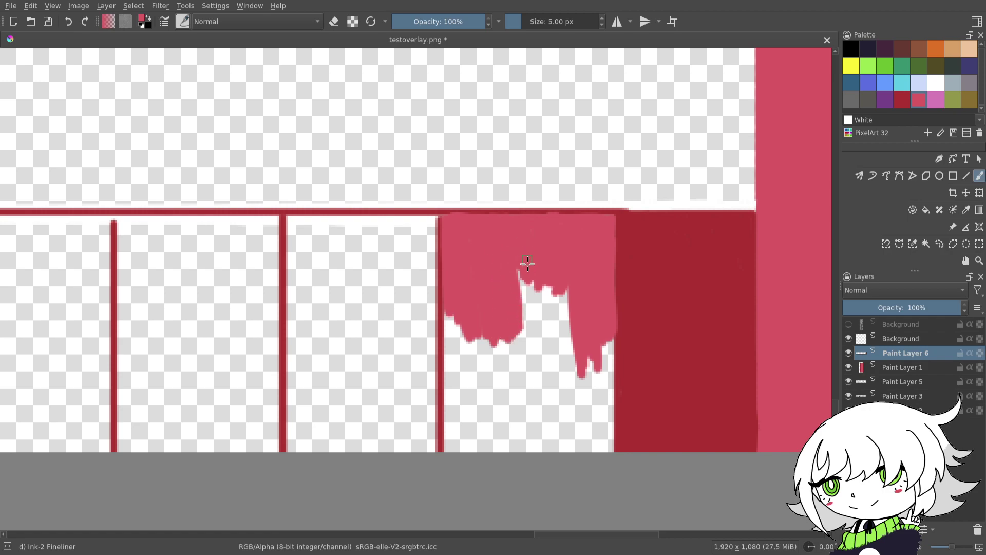
left_click_drag(516, 253, 511, 340)
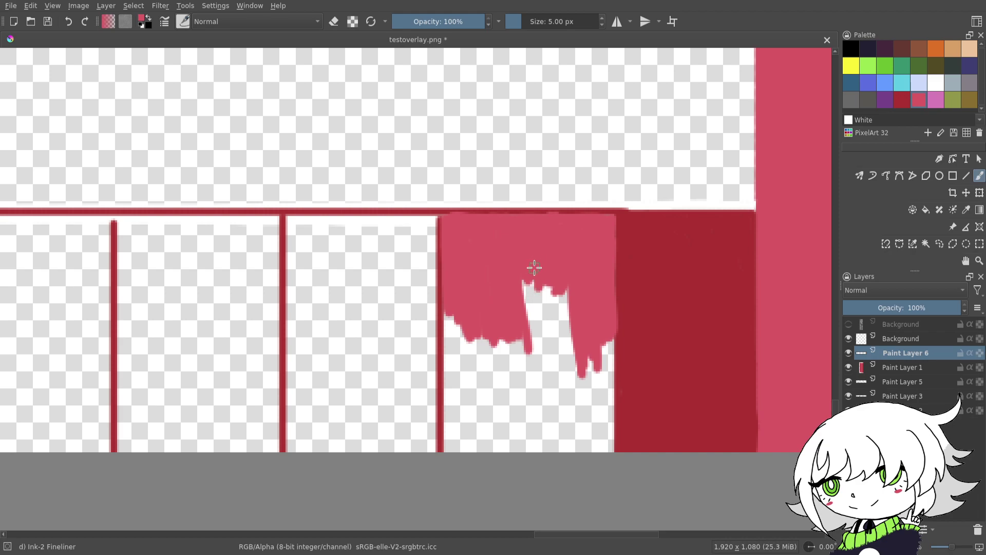
mouse_move(535, 288)
left_mouse_down()
mouse_move(539, 368)
mouse_move(547, 298)
mouse_move(562, 375)
mouse_move(559, 266)
mouse_move(572, 357)
left_mouse_up()
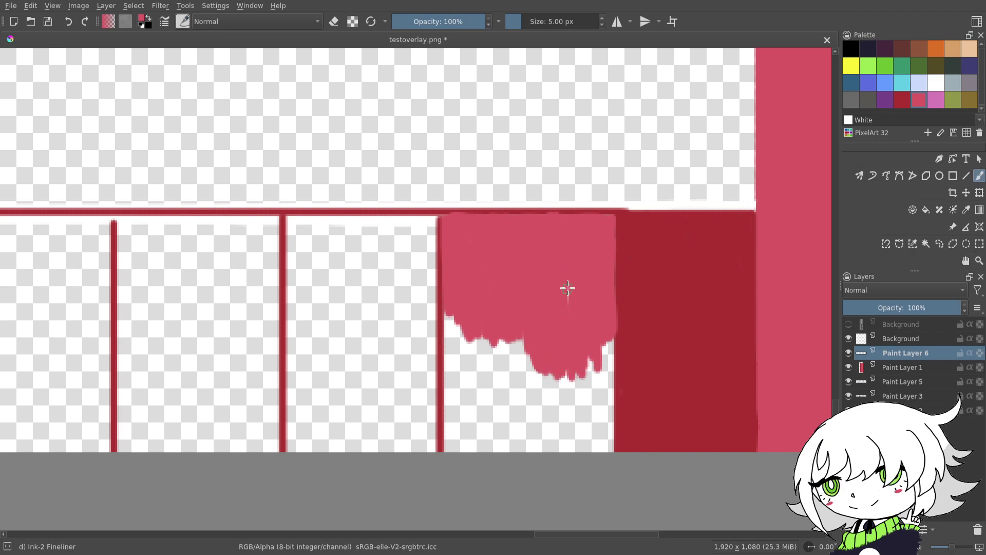
left_click_drag(495, 319, 512, 236)
- Fill the rest of the lighter red cell down to the canvas bottom and out to its dividers
mouse_move(619, 265)
left_mouse_down()
mouse_move(621, 303)
mouse_move(630, 246)
mouse_move(613, 332)
left_mouse_up()
mouse_move(484, 231)
left_mouse_down()
mouse_move(464, 209)
mouse_move(466, 277)
mouse_move(476, 273)
mouse_move(487, 313)
mouse_move(488, 248)
mouse_move(508, 321)
mouse_move(512, 249)
mouse_move(484, 247)
mouse_move(529, 323)
mouse_move(532, 267)
mouse_move(545, 337)
mouse_move(554, 257)
mouse_move(537, 308)
mouse_move(568, 349)
mouse_move(577, 325)
mouse_move(588, 354)
mouse_move(597, 238)
left_mouse_up()
mouse_move(596, 326)
left_mouse_down()
mouse_move(605, 292)
mouse_move(614, 359)
mouse_move(618, 342)
left_mouse_up()
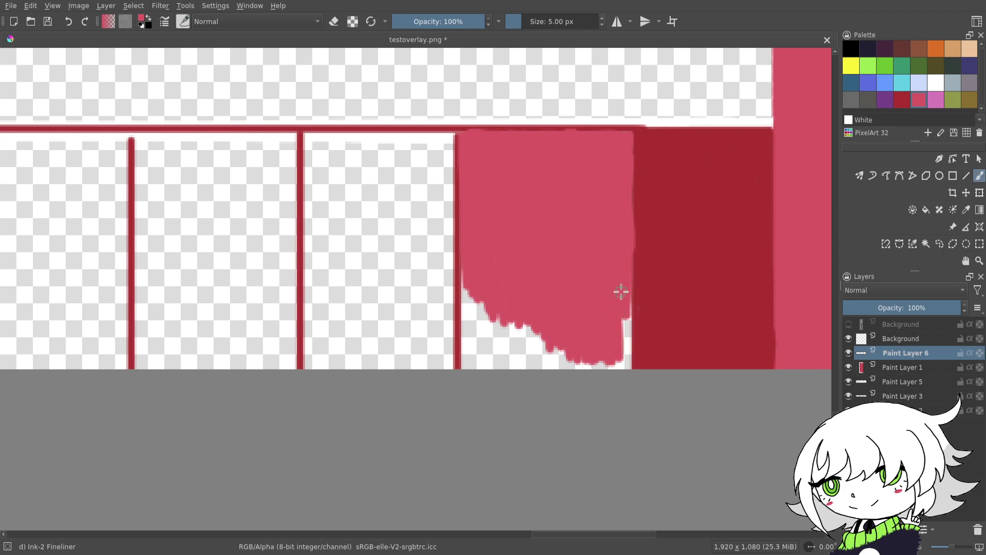
mouse_move(627, 282)
left_mouse_down()
mouse_move(624, 370)
mouse_move(623, 280)
mouse_move(625, 319)
left_mouse_up()
mouse_move(466, 257)
left_mouse_down()
mouse_move(463, 354)
mouse_move(466, 347)
mouse_move(475, 374)
mouse_move(480, 304)
mouse_move(495, 330)
mouse_move(494, 386)
mouse_move(498, 315)
left_mouse_up()
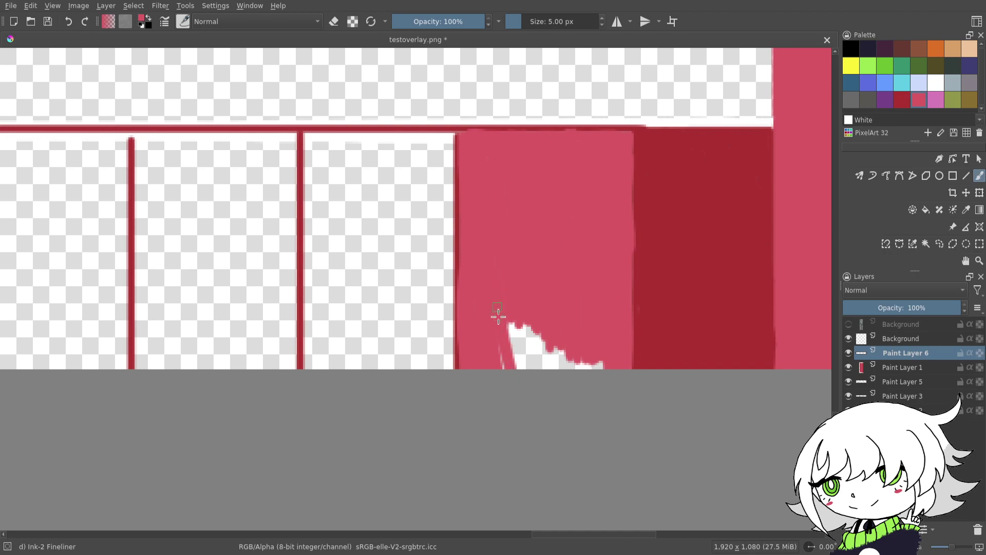
mouse_move(508, 382)
left_mouse_down()
mouse_move(506, 309)
mouse_move(533, 385)
mouse_move(529, 329)
left_mouse_up()
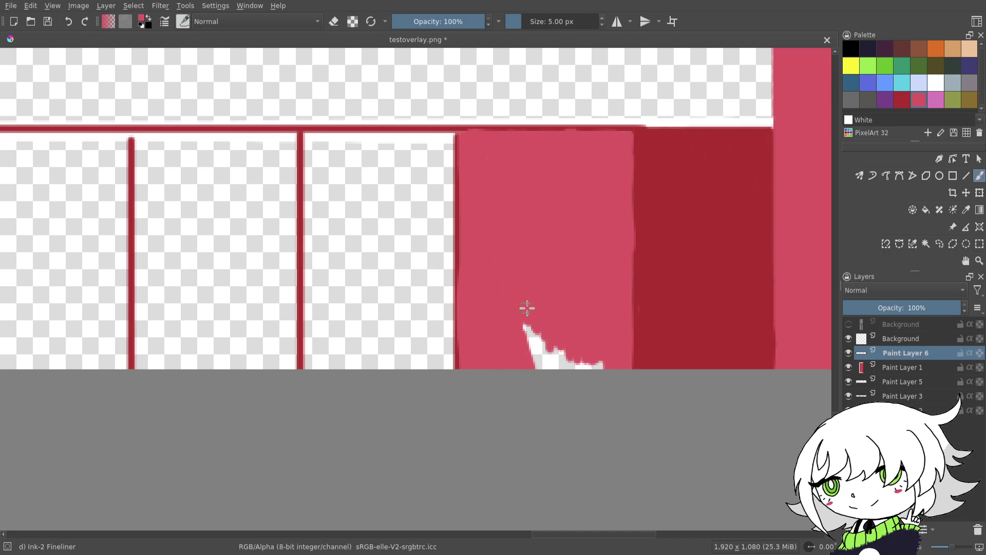
left_click_drag(519, 315, 551, 386)
left_click_drag(538, 340, 536, 304)
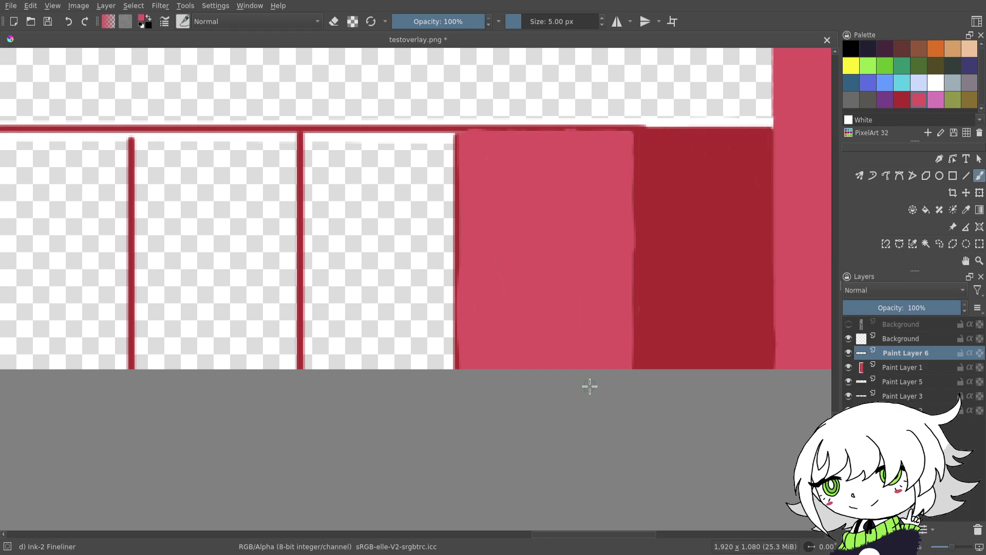
left_click_drag(590, 386, 537, 434)
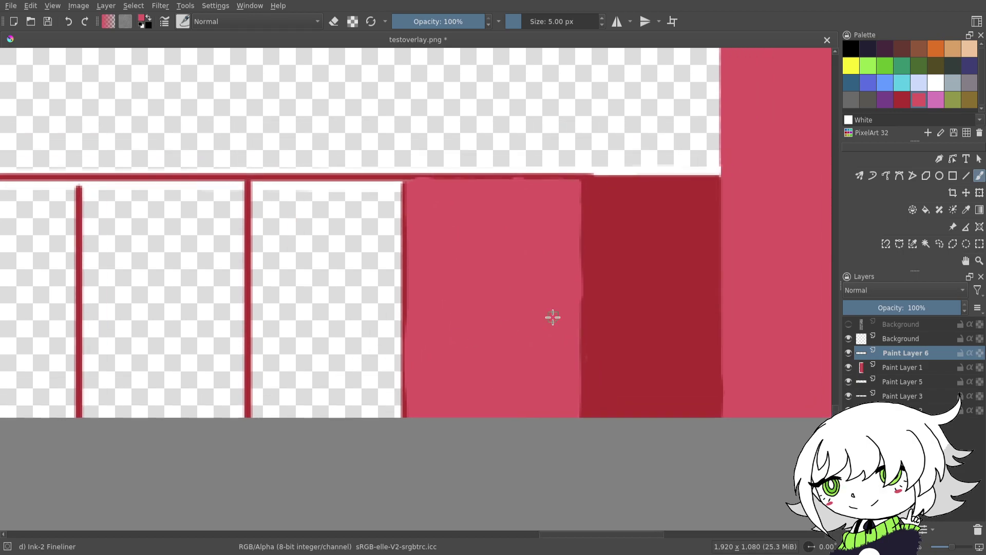
- Pick the dark red, try a vertical stroke along the border between the two filled cells, and undo it
left_click_drag(539, 309, 553, 285)
left_click(638, 255, "ctrl")
left_click_drag(595, 152, 594, 343)
key("ctrl+z")
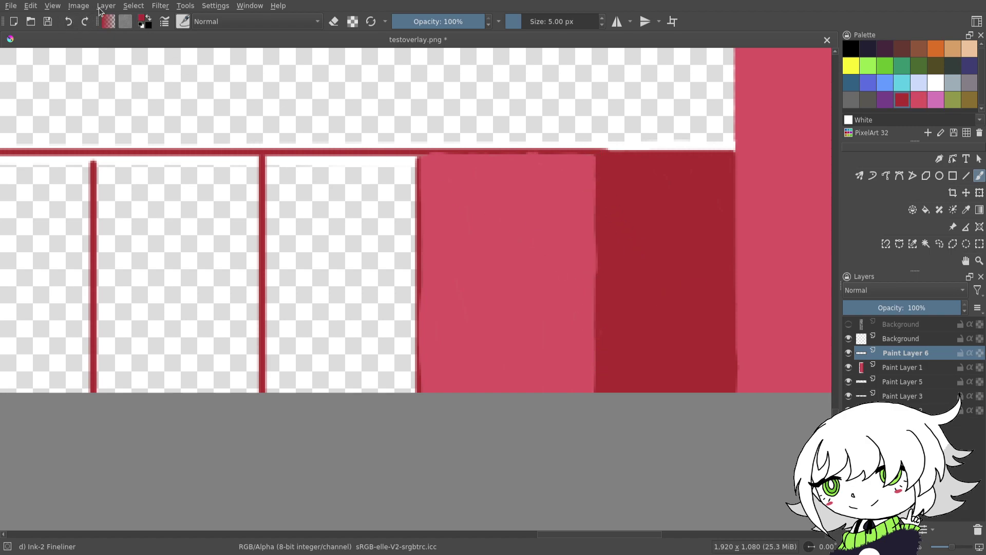
- Straighten both sides of the lighter red cell with vertical dark red lines, and brush over its top border in Mandy red
left_click(966, 176)
left_click_drag(595, 168, 591, 470)
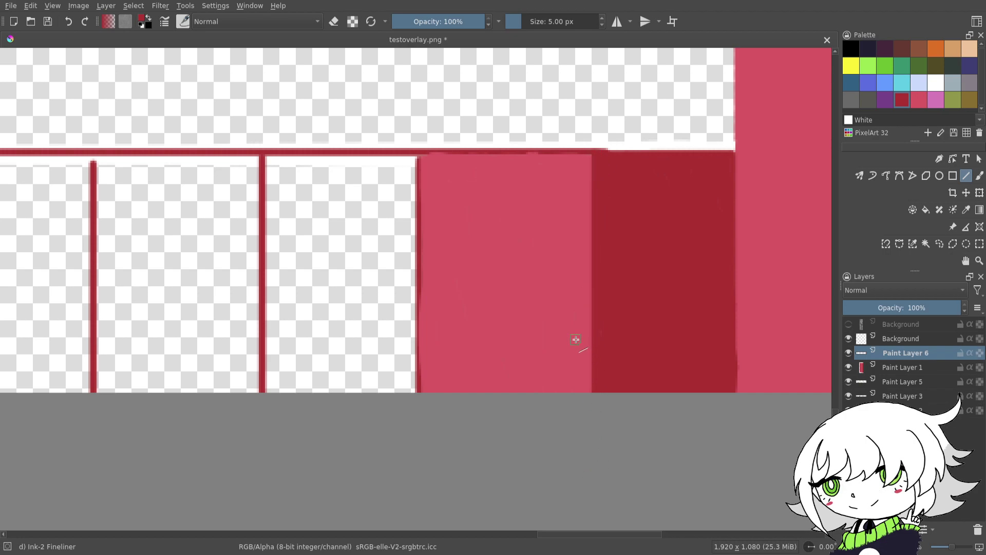
left_click_drag(498, 258, 533, 261)
left_click_drag(453, 155, 456, 442)
left_click_drag(649, 283, 648, 289)
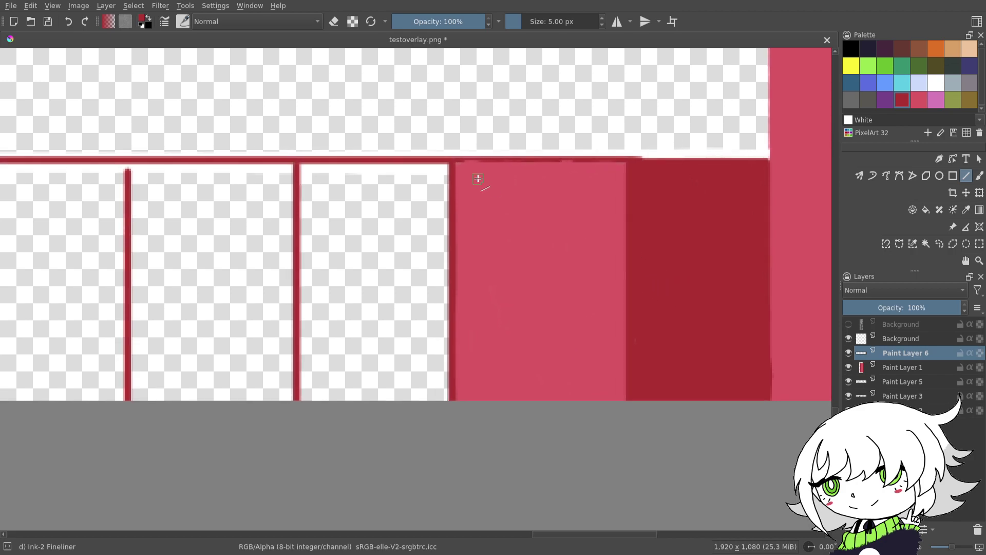
left_click(918, 100)
left_click(978, 176)
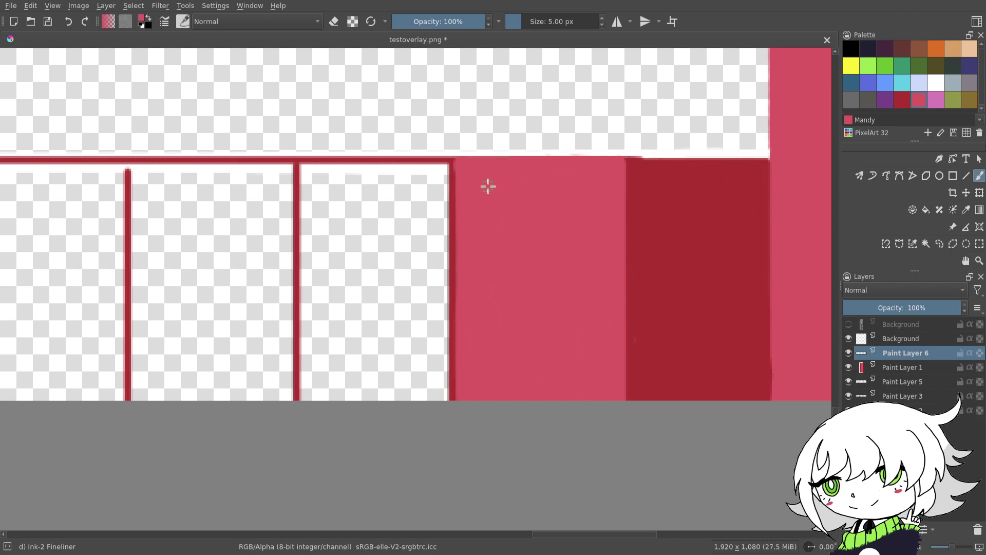
- Pick the dark red from the canvas and paint the upper part of the next empty cell with the 5 px Ink-2 Fineliner
left_click(691, 227, "ctrl")
left_click_drag(553, 211, 577, 216)
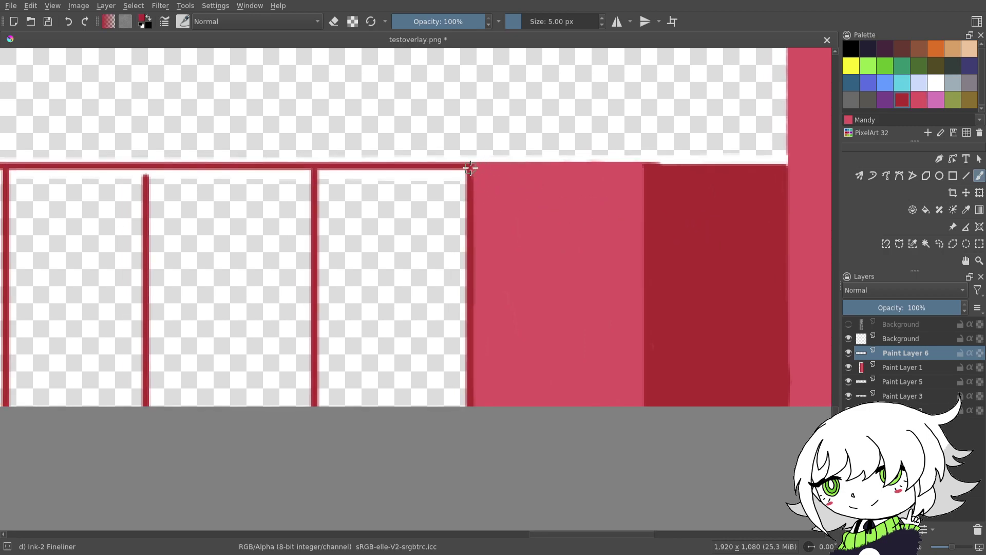
mouse_move(578, 259)
left_mouse_down()
mouse_move(658, 224)
mouse_move(614, 279)
mouse_move(576, 276)
left_mouse_up()
mouse_move(369, 163)
left_mouse_down()
mouse_move(379, 157)
mouse_move(397, 178)
mouse_move(400, 158)
mouse_move(411, 170)
mouse_move(416, 152)
mouse_move(446, 191)
mouse_move(443, 165)
left_mouse_up()
left_click_drag(497, 182, 586, 206)
mouse_move(525, 175)
left_mouse_down()
mouse_move(539, 198)
mouse_move(552, 185)
mouse_move(537, 182)
left_mouse_up()
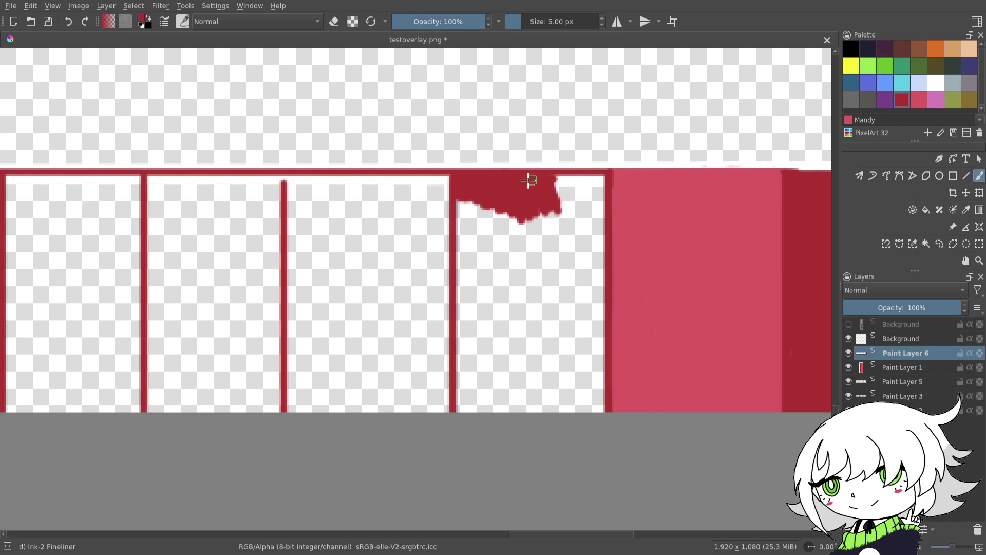
mouse_move(562, 183)
left_mouse_down()
mouse_move(543, 184)
mouse_move(604, 178)
mouse_move(602, 211)
mouse_move(603, 184)
mouse_move(570, 232)
mouse_move(570, 191)
left_mouse_up()
mouse_move(478, 200)
left_mouse_down()
mouse_move(458, 260)
mouse_move(473, 201)
mouse_move(490, 272)
mouse_move(490, 212)
mouse_move(513, 282)
mouse_move(497, 199)
mouse_move(528, 286)
mouse_move(524, 206)
mouse_move(532, 272)
mouse_move(546, 194)
mouse_move(534, 257)
mouse_move(550, 221)
mouse_move(559, 256)
mouse_move(575, 227)
mouse_move(588, 290)
mouse_move(596, 226)
mouse_move(601, 303)
mouse_move(591, 209)
left_mouse_up()
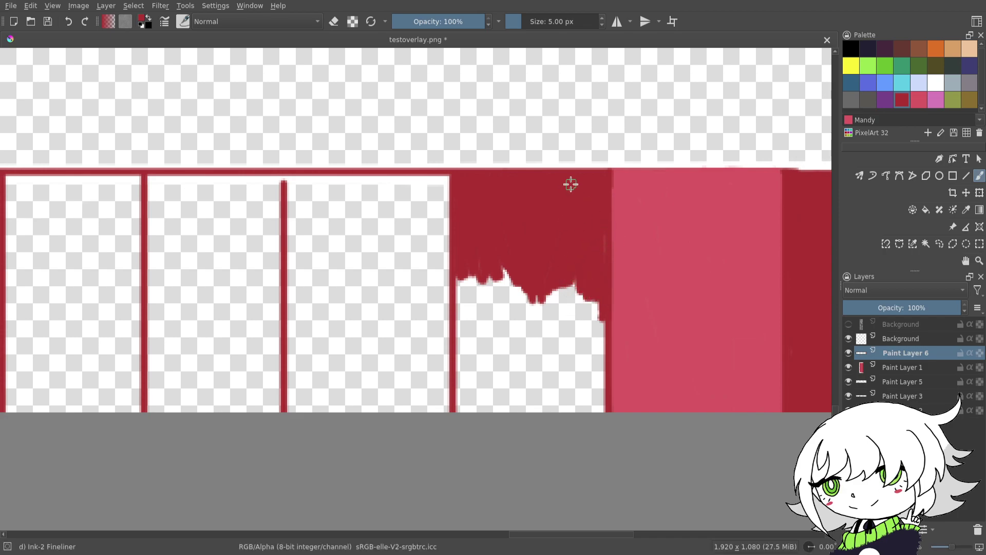
- Fill the rest of the dark red cell down to the canvas bottom and out to both dividers
scroll(542, 202, "down", 2)
mouse_move(461, 216)
left_mouse_down()
mouse_move(456, 238)
mouse_move(457, 200)
mouse_move(467, 269)
mouse_move(477, 271)
mouse_move(487, 197)
mouse_move(484, 283)
mouse_move(496, 278)
mouse_move(503, 204)
mouse_move(506, 282)
left_mouse_up()
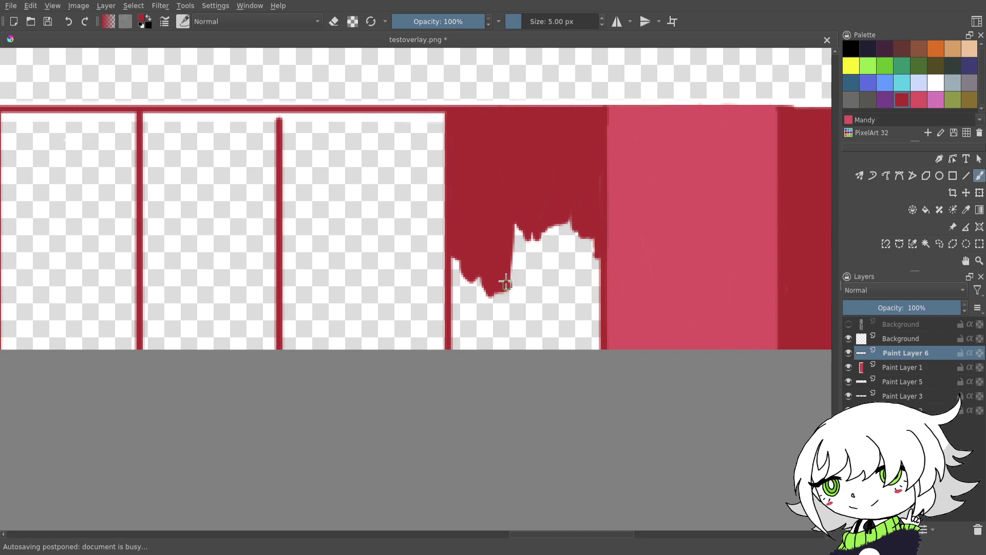
mouse_move(523, 235)
left_mouse_down()
mouse_move(527, 303)
mouse_move(519, 233)
mouse_move(521, 242)
left_mouse_up()
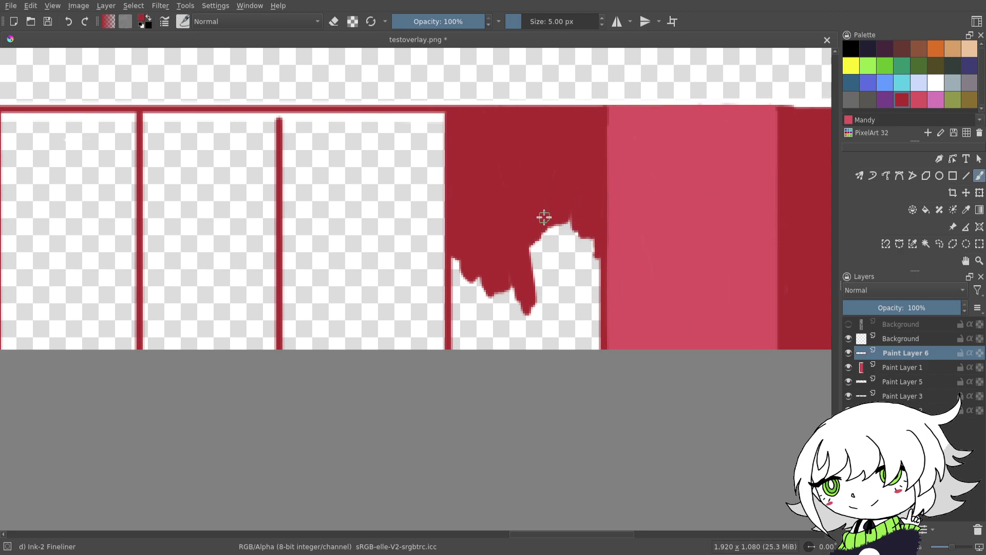
mouse_move(522, 257)
left_mouse_down()
mouse_move(571, 216)
mouse_move(534, 280)
mouse_move(568, 215)
mouse_move(566, 230)
mouse_move(578, 227)
mouse_move(572, 221)
mouse_move(582, 303)
mouse_move(592, 222)
mouse_move(596, 305)
mouse_move(586, 314)
mouse_move(568, 300)
mouse_move(557, 228)
mouse_move(564, 260)
left_mouse_up()
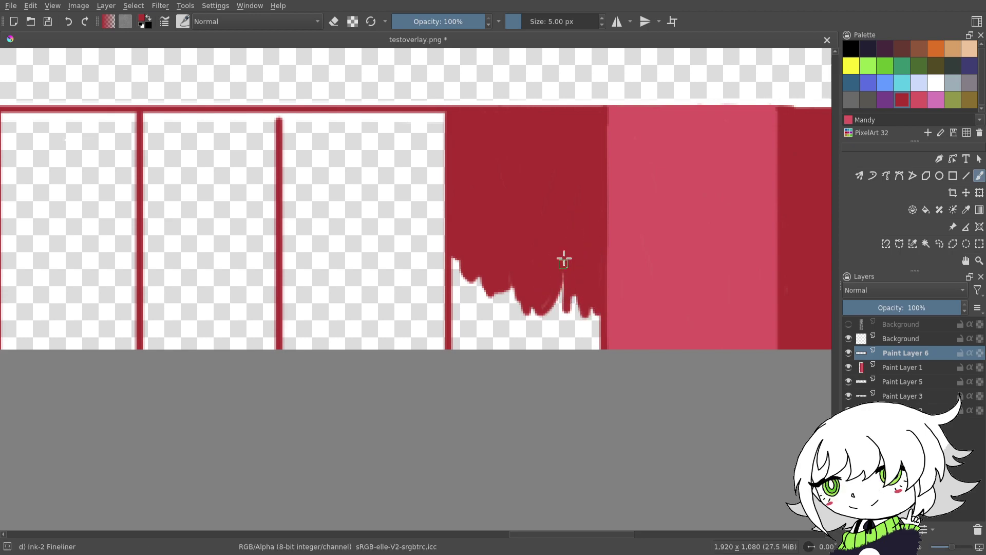
mouse_move(460, 246)
left_mouse_down()
mouse_move(453, 325)
mouse_move(469, 286)
mouse_move(480, 359)
mouse_move(487, 267)
mouse_move(536, 265)
left_mouse_up()
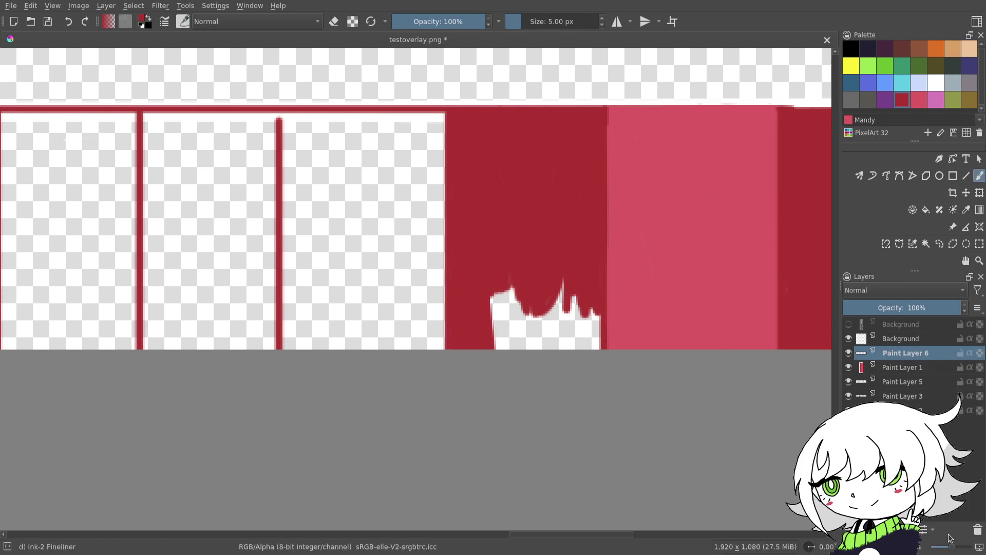
left_click(952, 548)
mouse_move(522, 315)
left_mouse_down()
mouse_move(530, 276)
mouse_move(534, 368)
mouse_move(568, 275)
mouse_move(575, 334)
mouse_move(606, 273)
mouse_move(580, 367)
mouse_move(584, 259)
mouse_move(605, 330)
mouse_move(618, 293)
mouse_move(611, 384)
mouse_move(631, 299)
mouse_move(650, 386)
mouse_move(663, 297)
mouse_move(673, 337)
mouse_move(660, 279)
left_mouse_up()
left_click_drag(618, 225, 555, 322)
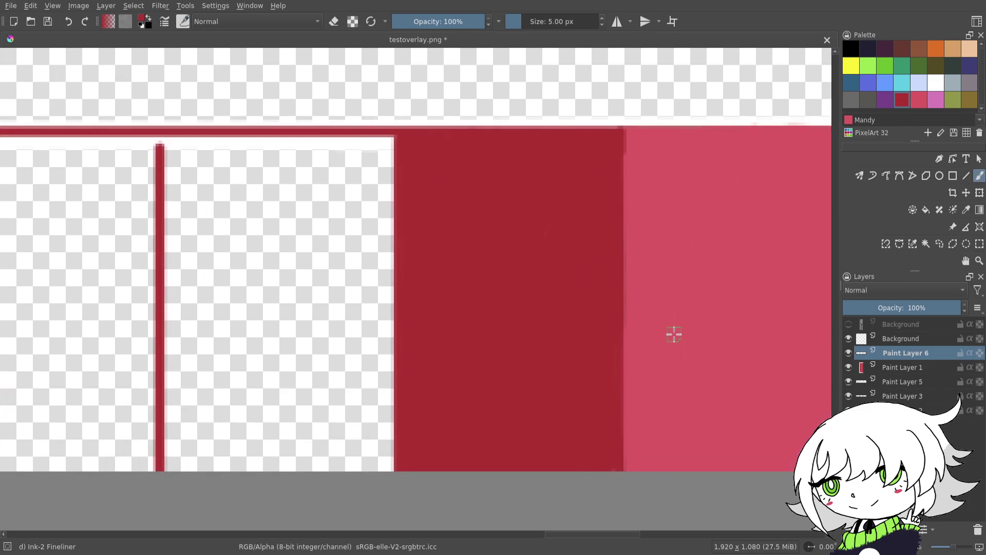
- Pick the lighter red from the filled cell and paint the top of the next empty cell, covering its top border
left_click_drag(653, 302, 676, 273)
left_click(705, 240, "ctrl")
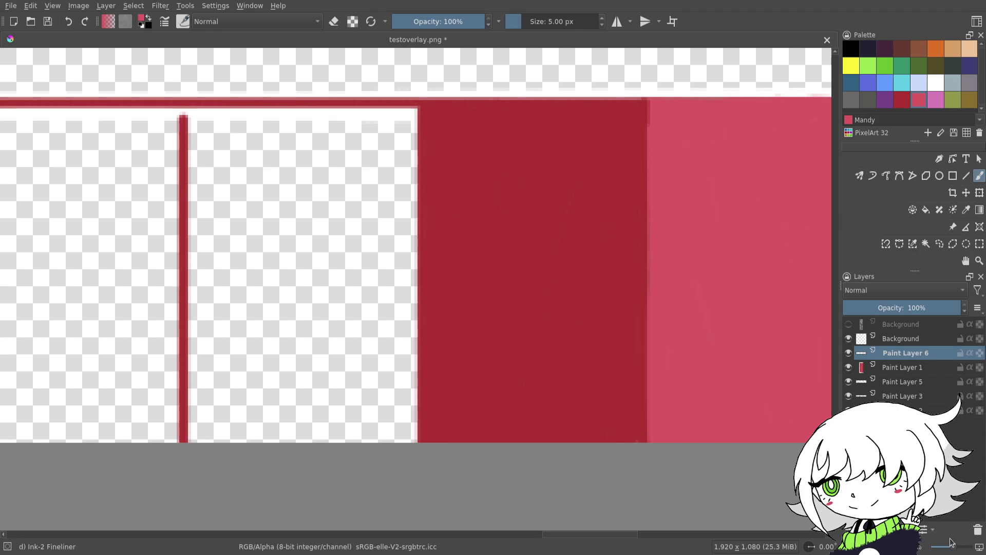
left_click_drag(953, 546, 950, 548)
mouse_move(569, 300)
left_mouse_down()
mouse_move(702, 303)
mouse_move(709, 320)
left_mouse_up()
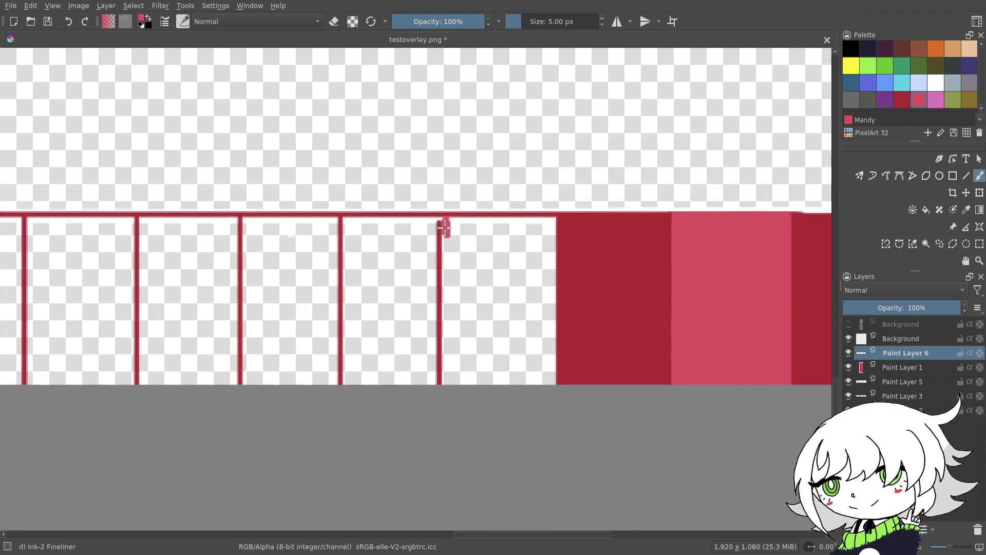
left_click_drag(444, 226, 488, 216)
mouse_move(450, 250)
left_mouse_down()
mouse_move(452, 215)
mouse_move(462, 244)
mouse_move(470, 252)
mouse_move(461, 219)
mouse_move(491, 259)
mouse_move(472, 216)
mouse_move(494, 257)
mouse_move(501, 226)
mouse_move(512, 268)
left_mouse_up()
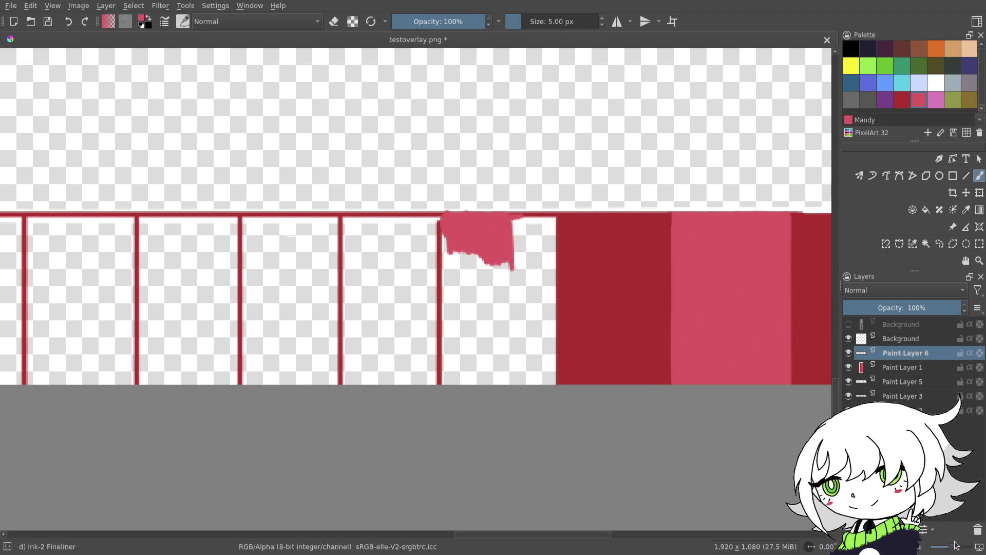
left_click_drag(951, 545, 954, 546)
left_click_drag(677, 258, 604, 259)
mouse_move(548, 164)
left_mouse_down()
mouse_move(539, 182)
mouse_move(528, 147)
mouse_move(573, 149)
mouse_move(556, 159)
mouse_move(479, 145)
mouse_move(599, 148)
mouse_move(615, 128)
mouse_move(595, 157)
mouse_move(609, 157)
mouse_move(612, 191)
mouse_move(624, 187)
mouse_move(605, 148)
mouse_move(559, 231)
mouse_move(592, 167)
mouse_move(590, 141)
mouse_move(542, 208)
mouse_move(563, 159)
left_mouse_up()
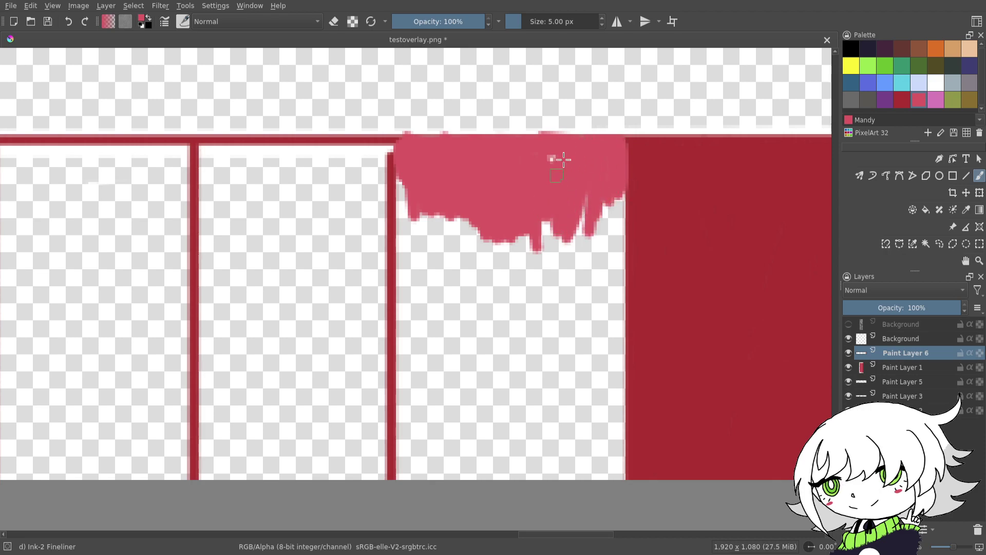
- Extend the lighter red fill down past the middle of the cell between its two dividers
mouse_move(412, 167)
left_mouse_down()
mouse_move(403, 267)
mouse_move(422, 271)
mouse_move(436, 218)
mouse_move(456, 221)
mouse_move(445, 205)
mouse_move(453, 329)
mouse_move(463, 265)
mouse_move(478, 318)
mouse_move(476, 214)
mouse_move(506, 314)
mouse_move(500, 237)
mouse_move(502, 308)
mouse_move(499, 277)
left_mouse_up()
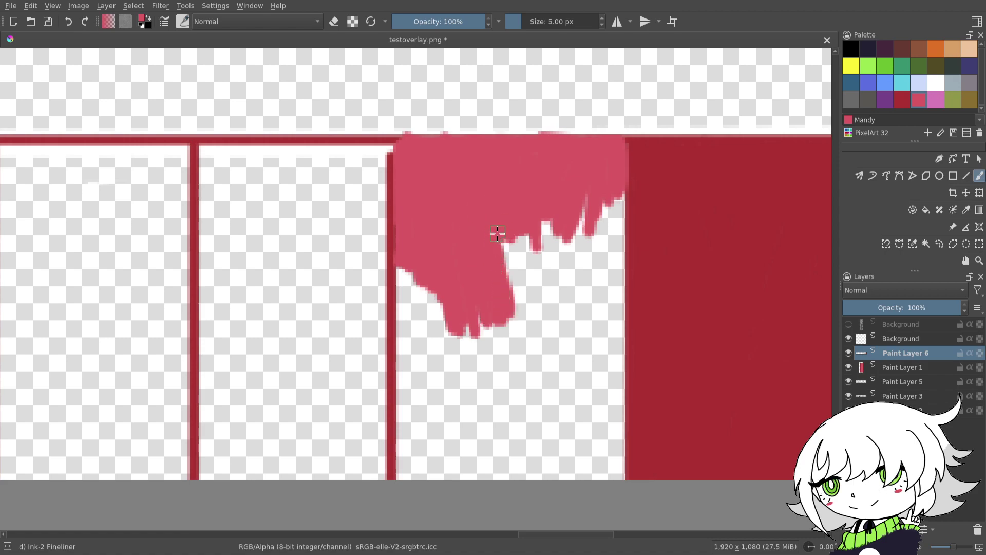
left_click_drag(505, 234, 519, 307)
mouse_move(602, 225)
left_mouse_down()
mouse_move(612, 202)
mouse_move(616, 256)
mouse_move(599, 204)
mouse_move(558, 275)
mouse_move(568, 191)
mouse_move(548, 213)
left_mouse_up()
mouse_move(526, 297)
left_mouse_down()
mouse_move(543, 234)
mouse_move(535, 330)
mouse_move(569, 260)
mouse_move(553, 323)
mouse_move(586, 269)
mouse_move(590, 291)
mouse_move(579, 305)
mouse_move(601, 315)
mouse_move(606, 256)
left_mouse_up()
mouse_move(588, 222)
left_mouse_down()
mouse_move(597, 241)
mouse_move(606, 192)
mouse_move(602, 259)
mouse_move(606, 208)
left_mouse_up()
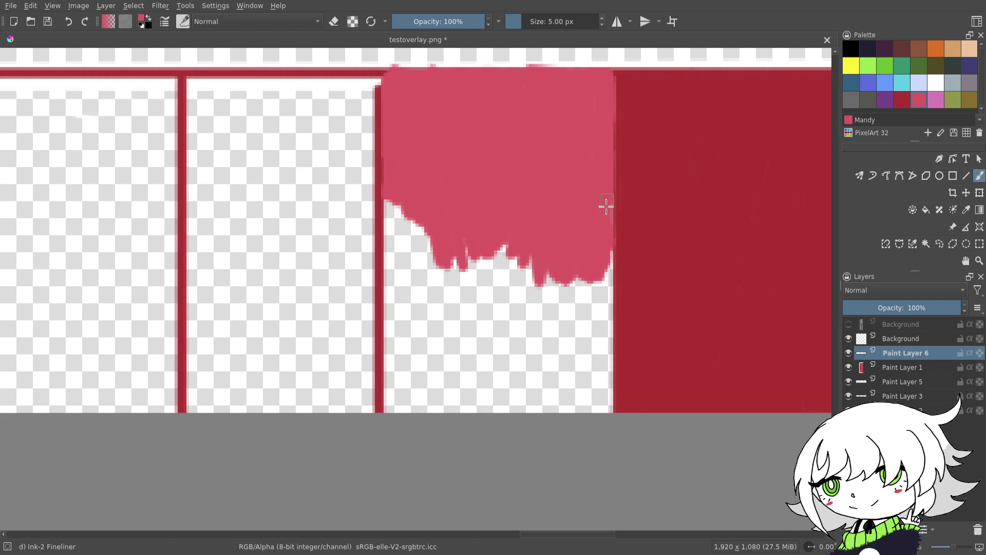
mouse_move(392, 191)
left_mouse_down()
mouse_move(387, 177)
mouse_move(396, 214)
mouse_move(405, 208)
mouse_move(418, 288)
mouse_move(429, 211)
mouse_move(452, 288)
mouse_move(459, 227)
mouse_move(461, 255)
mouse_move(471, 238)
mouse_move(490, 324)
mouse_move(500, 255)
mouse_move(554, 287)
mouse_move(547, 286)
mouse_move(579, 334)
mouse_move(610, 250)
left_mouse_up()
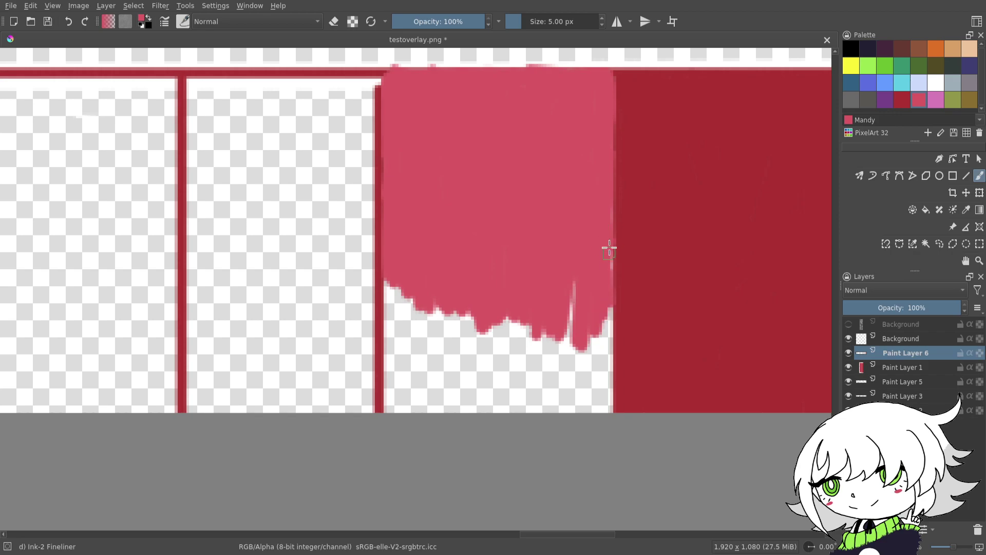
mouse_move(587, 306)
left_mouse_down()
mouse_move(595, 380)
mouse_move(608, 318)
mouse_move(583, 325)
mouse_move(575, 300)
mouse_move(558, 371)
left_mouse_up()
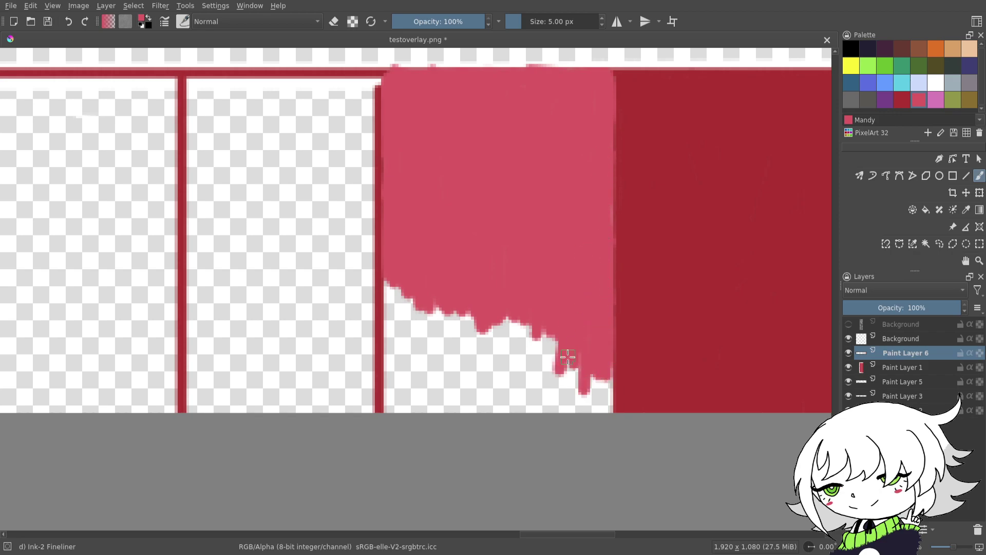
- Fill the remaining transparent area in the lower part of the lighter red cell down to the canvas bottom
left_click_drag(954, 548, 959, 548)
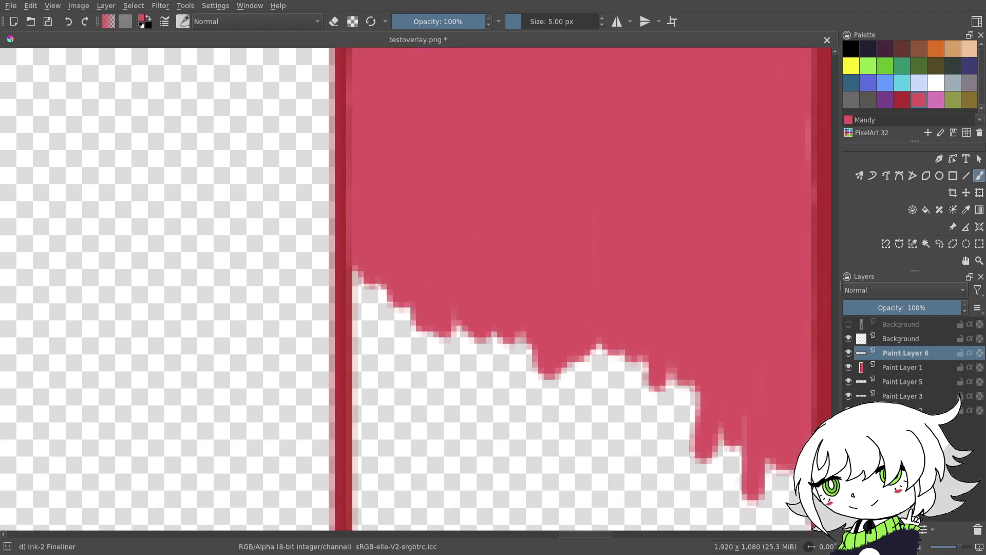
mouse_move(371, 272)
left_mouse_down()
mouse_move(365, 426)
mouse_move(370, 327)
mouse_move(407, 315)
mouse_move(393, 435)
left_mouse_up()
left_click_drag(495, 418, 488, 328)
mouse_move(385, 248)
left_mouse_down()
mouse_move(396, 352)
mouse_move(451, 220)
mouse_move(423, 271)
mouse_move(454, 313)
left_mouse_up()
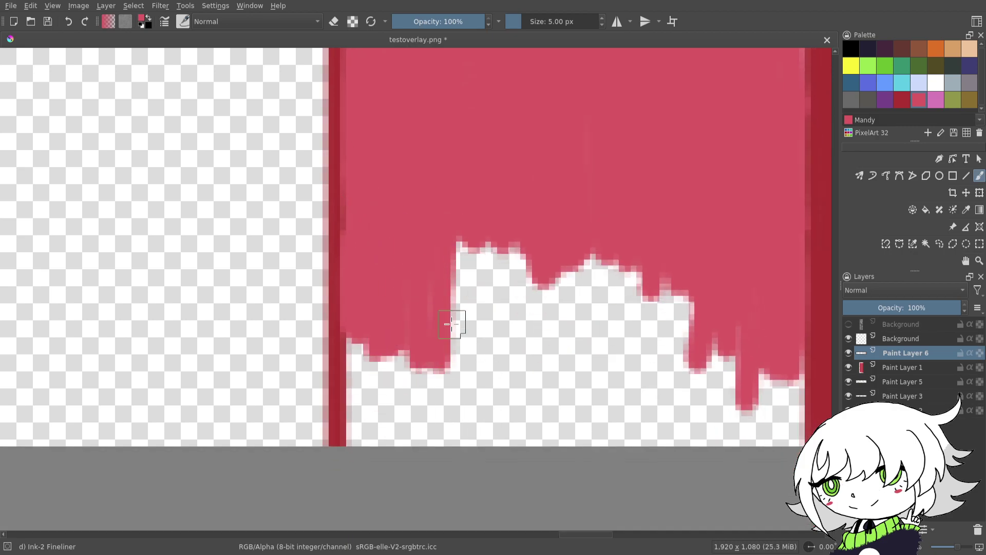
left_click_drag(958, 546, 953, 547)
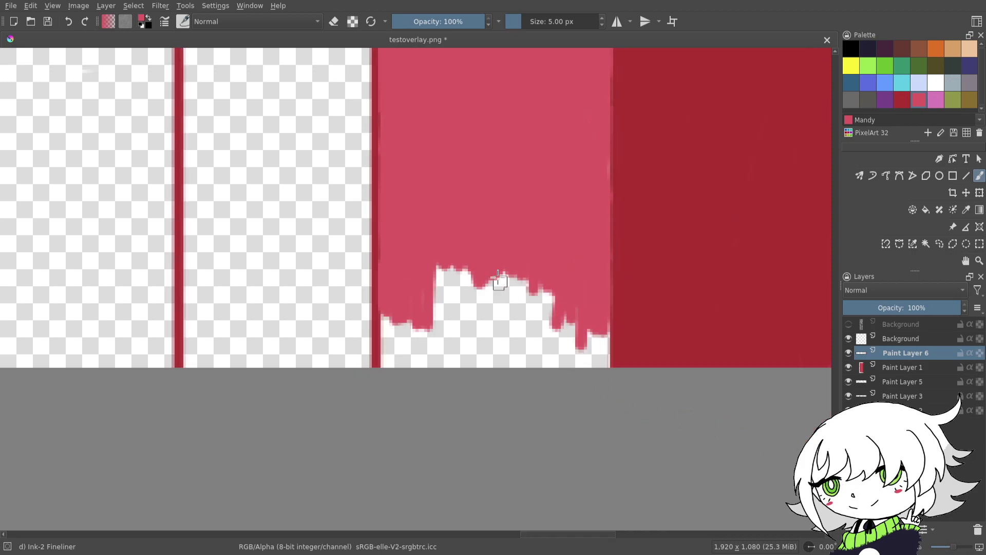
mouse_move(415, 325)
left_mouse_down()
mouse_move(438, 344)
mouse_move(465, 237)
mouse_move(463, 344)
mouse_move(479, 348)
mouse_move(491, 279)
left_mouse_up()
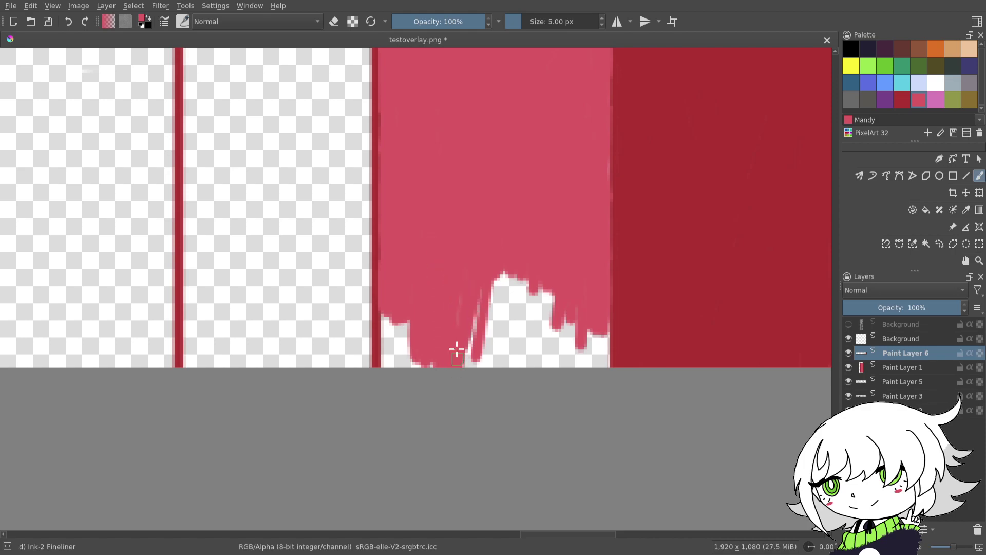
mouse_move(468, 262)
left_mouse_down()
mouse_move(479, 302)
mouse_move(470, 380)
left_mouse_up()
mouse_move(478, 302)
left_mouse_down()
mouse_move(502, 263)
mouse_move(492, 298)
mouse_move(481, 297)
mouse_move(505, 294)
mouse_move(495, 277)
mouse_move(502, 270)
mouse_move(490, 357)
mouse_move(537, 251)
mouse_move(492, 364)
mouse_move(528, 294)
mouse_move(509, 292)
mouse_move(517, 299)
mouse_move(509, 374)
mouse_move(555, 269)
mouse_move(543, 361)
mouse_move(548, 310)
mouse_move(532, 333)
mouse_move(529, 378)
mouse_move(584, 263)
mouse_move(550, 313)
mouse_move(561, 308)
mouse_move(557, 339)
mouse_move(586, 289)
mouse_move(600, 375)
left_mouse_up()
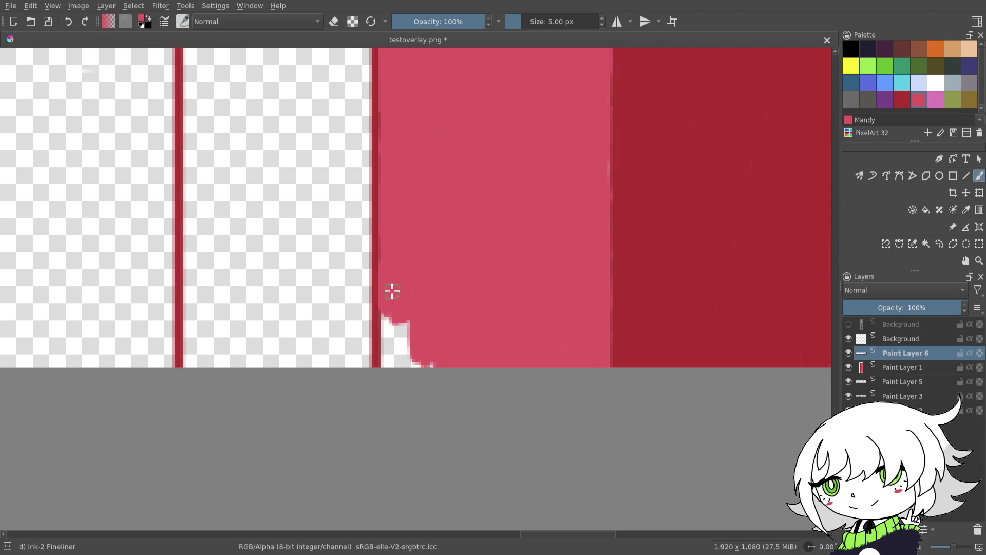
left_click_drag(402, 306, 390, 386)
left_click_drag(398, 295, 422, 375)
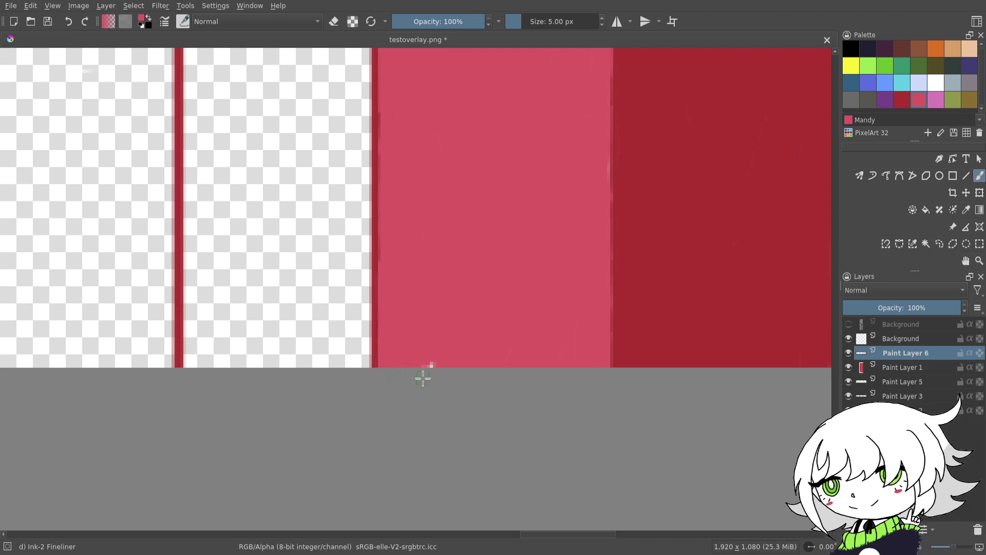
- Straighten both side edges of the dark red cell between the lighter ones with vertical Brown lines using the Line tool
mouse_move(620, 254)
left_mouse_down()
mouse_move(577, 388)
mouse_move(541, 352)
left_mouse_up()
left_click(906, 96)
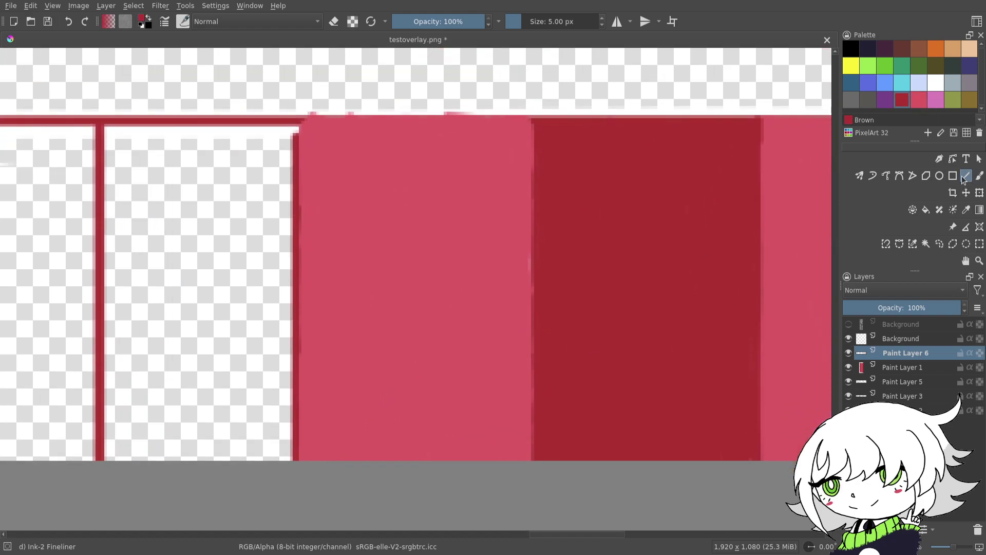
left_click_drag(522, 481, 523, 482)
left_click_drag(715, 352, 532, 328)
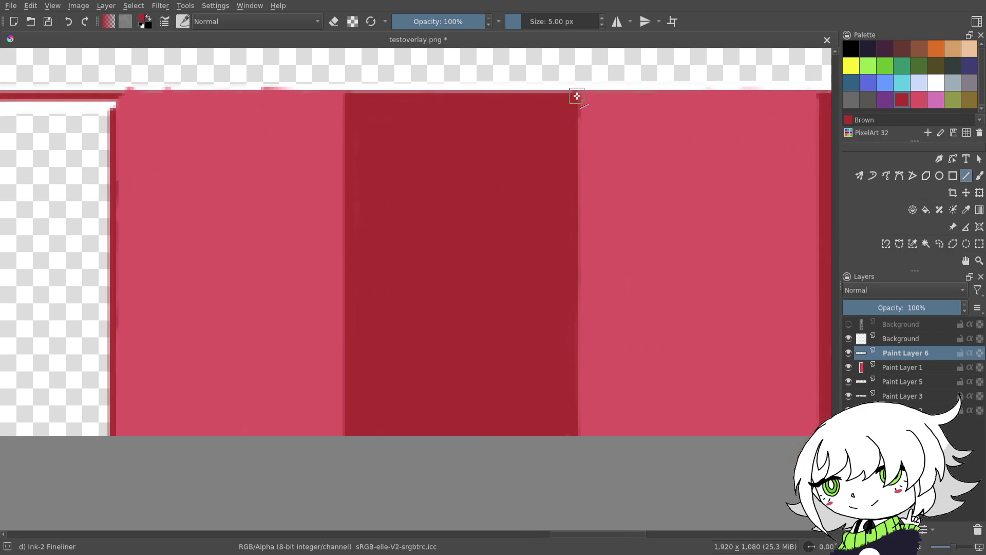
left_click_drag(573, 445, 574, 446)
- Examine the filled stripes and the remaining outlined cells along the whole bottom border
key("minus")
key("minus")
key("minus")
key("minus")
key("minus")
key("minus")
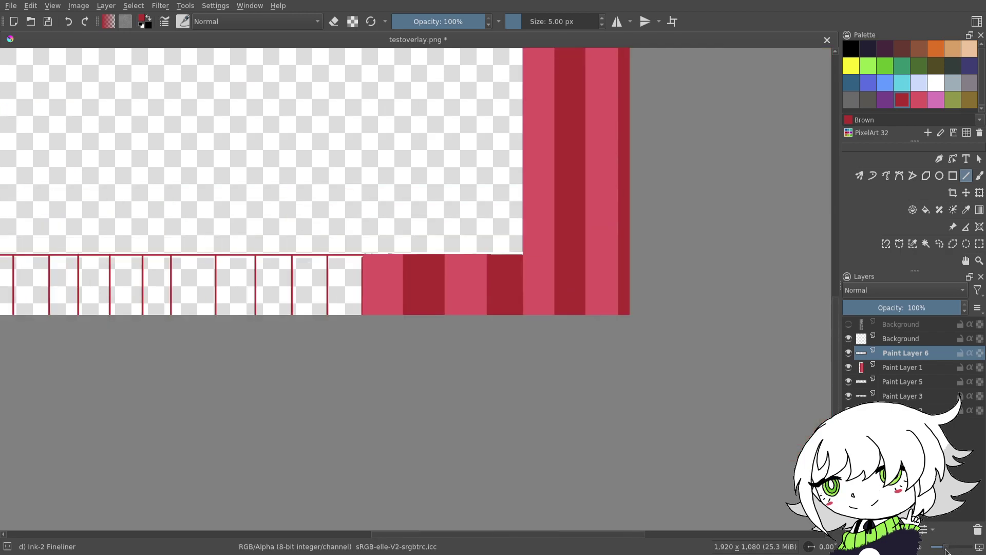
left_click_drag(649, 333, 769, 377)
left_click_drag(682, 397, 774, 398)
left_click_drag(712, 387, 704, 392)
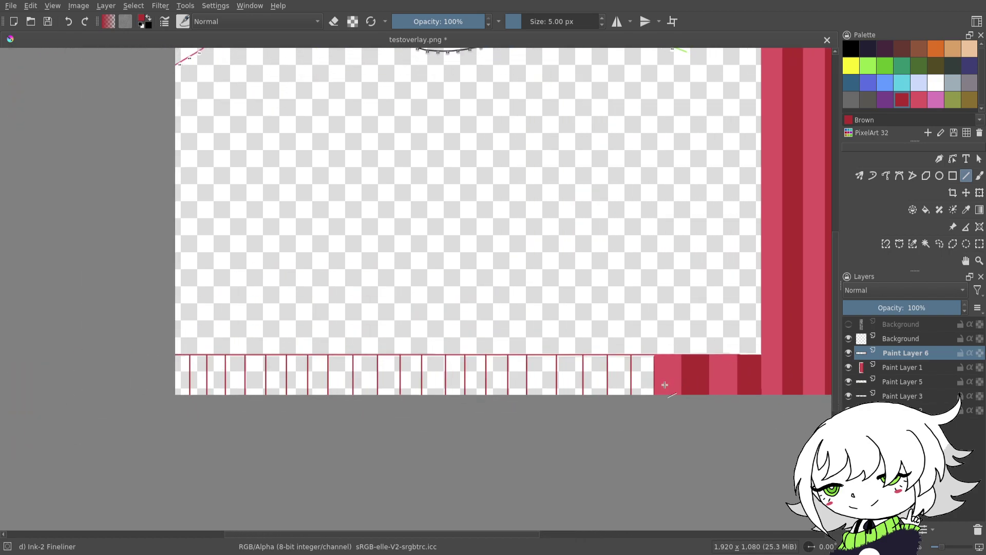
- Paint the top and upper side edge of the next empty cell in Brown with the 5 px freehand Ink-2 Fineliner
left_click_drag(944, 545, 951, 547)
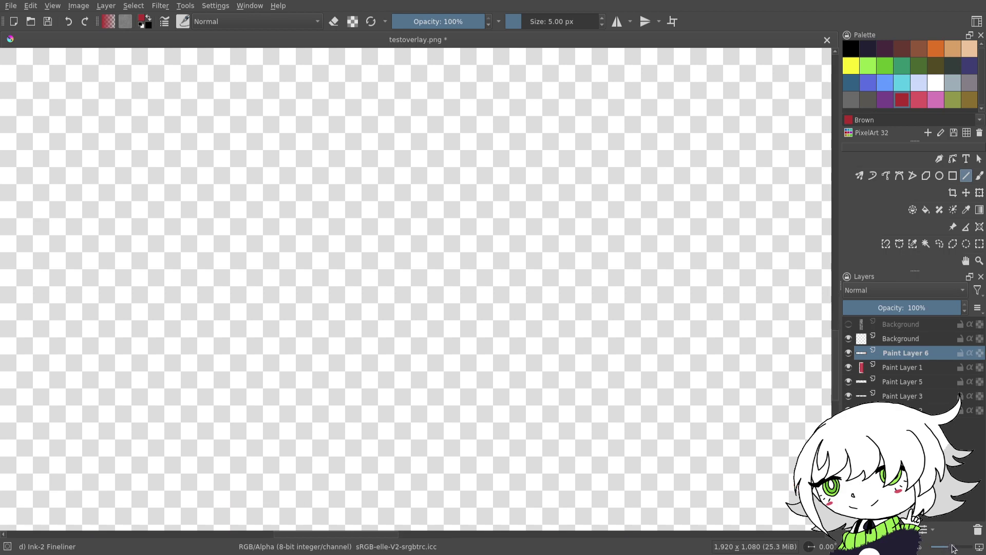
left_click_drag(727, 330, 563, 107)
left_click_drag(693, 244, 557, 137)
left_click_drag(763, 285, 456, 112)
left_click_drag(610, 194, 306, 177)
left_click_drag(719, 331, 321, 324)
left_click_drag(553, 333, 584, 331)
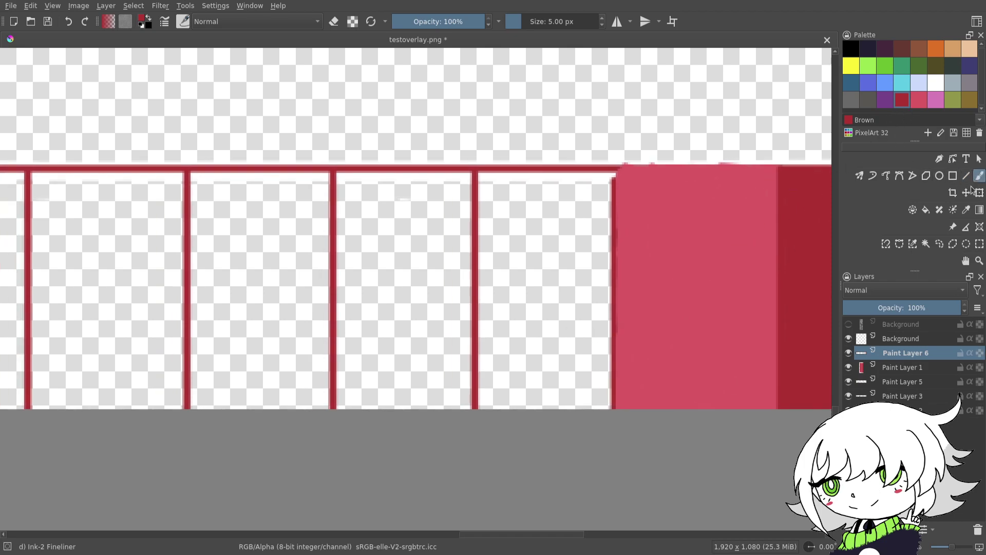
left_click_drag(954, 549, 956, 548)
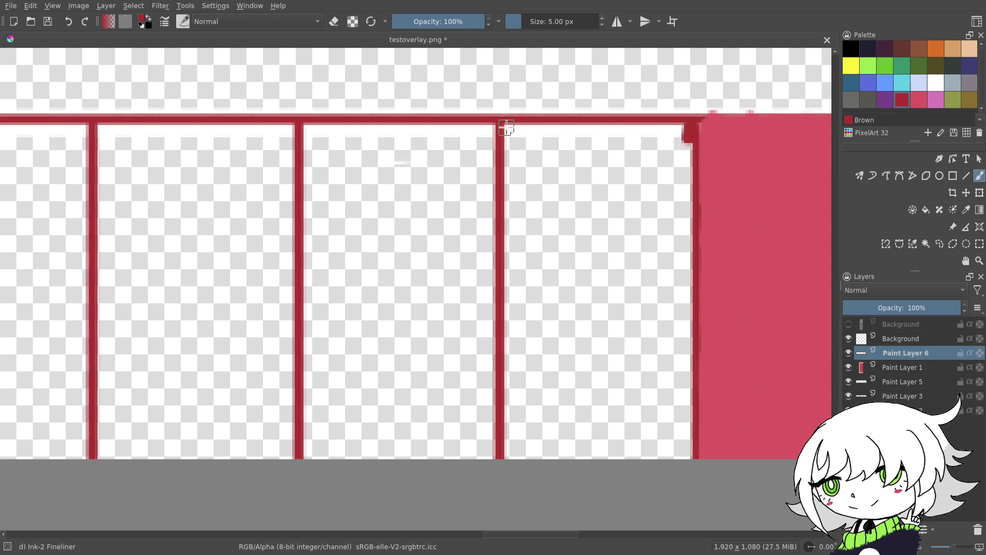
mouse_move(525, 142)
left_mouse_down()
mouse_move(665, 125)
mouse_move(628, 128)
mouse_move(649, 129)
left_mouse_up()
mouse_move(534, 174)
left_mouse_down()
mouse_move(512, 195)
mouse_move(519, 213)
mouse_move(531, 149)
mouse_move(529, 179)
left_mouse_up()
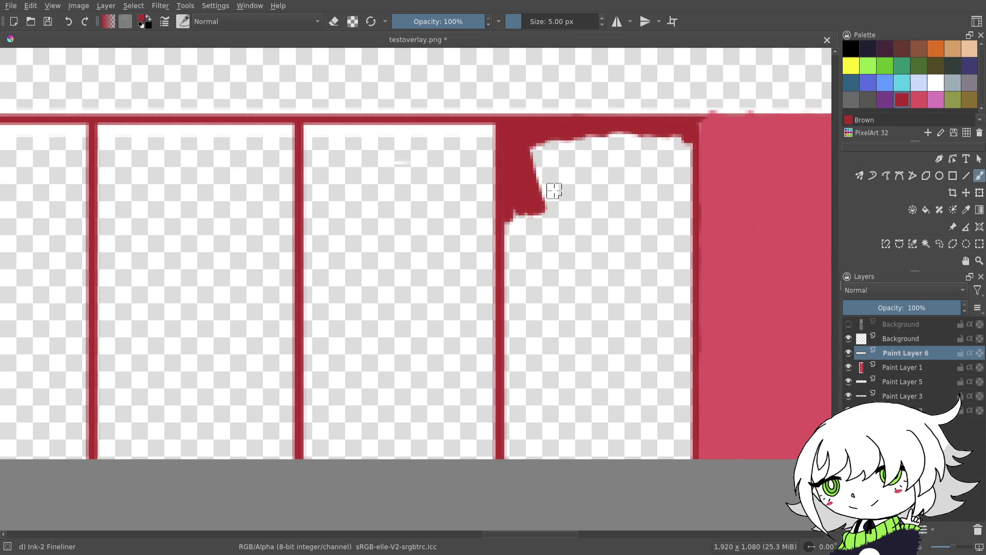
- Fill the upper half of the empty cell beside the lighter stripe with 5 px Brown brush strokes
mouse_move(550, 172)
left_mouse_down()
mouse_move(550, 198)
mouse_move(539, 141)
mouse_move(565, 202)
mouse_move(557, 138)
mouse_move(591, 194)
mouse_move(590, 161)
mouse_move(608, 190)
mouse_move(585, 138)
mouse_move(626, 190)
mouse_move(622, 131)
mouse_move(641, 178)
mouse_move(655, 116)
mouse_move(660, 137)
mouse_move(654, 132)
mouse_move(639, 159)
mouse_move(665, 132)
mouse_move(663, 177)
mouse_move(676, 190)
mouse_move(689, 142)
mouse_move(684, 193)
mouse_move(689, 125)
left_mouse_up()
mouse_move(665, 172)
left_mouse_down()
mouse_move(680, 226)
mouse_move(687, 205)
mouse_move(680, 177)
mouse_move(644, 264)
mouse_move(645, 189)
mouse_move(614, 217)
mouse_move(601, 202)
mouse_move(561, 276)
left_mouse_up()
mouse_move(518, 222)
left_mouse_down()
mouse_move(505, 283)
mouse_move(509, 210)
mouse_move(505, 248)
mouse_move(526, 193)
mouse_move(519, 277)
mouse_move(551, 187)
mouse_move(532, 261)
mouse_move(582, 174)
mouse_move(555, 267)
mouse_move(597, 206)
left_mouse_up()
left_click_drag(619, 273, 602, 217)
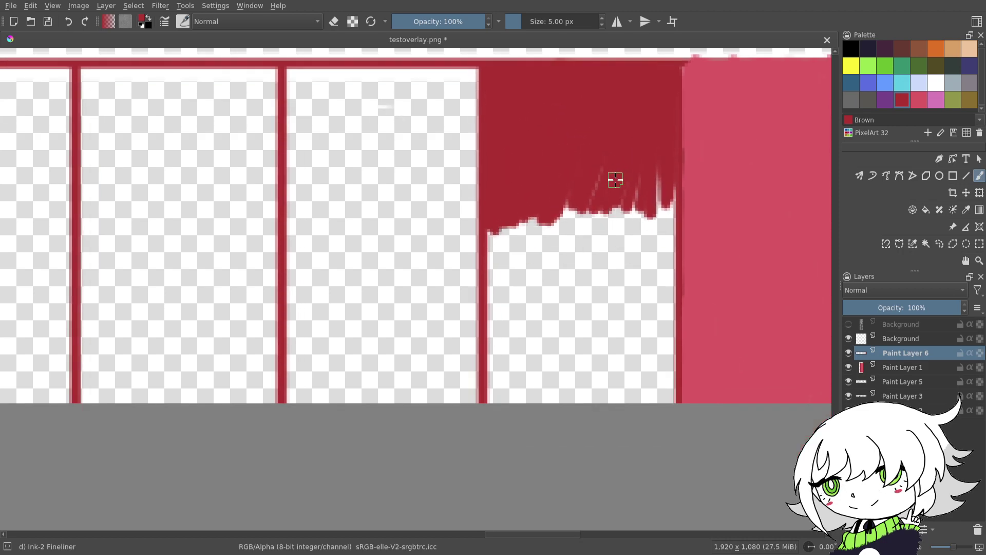
mouse_move(666, 181)
left_mouse_down()
mouse_move(668, 242)
mouse_move(668, 157)
mouse_move(656, 162)
mouse_move(649, 148)
mouse_move(651, 214)
mouse_move(658, 208)
mouse_move(646, 166)
mouse_move(624, 193)
mouse_move(650, 209)
mouse_move(637, 217)
mouse_move(646, 182)
mouse_move(582, 247)
mouse_move(618, 174)
mouse_move(605, 165)
mouse_move(556, 236)
left_mouse_up()
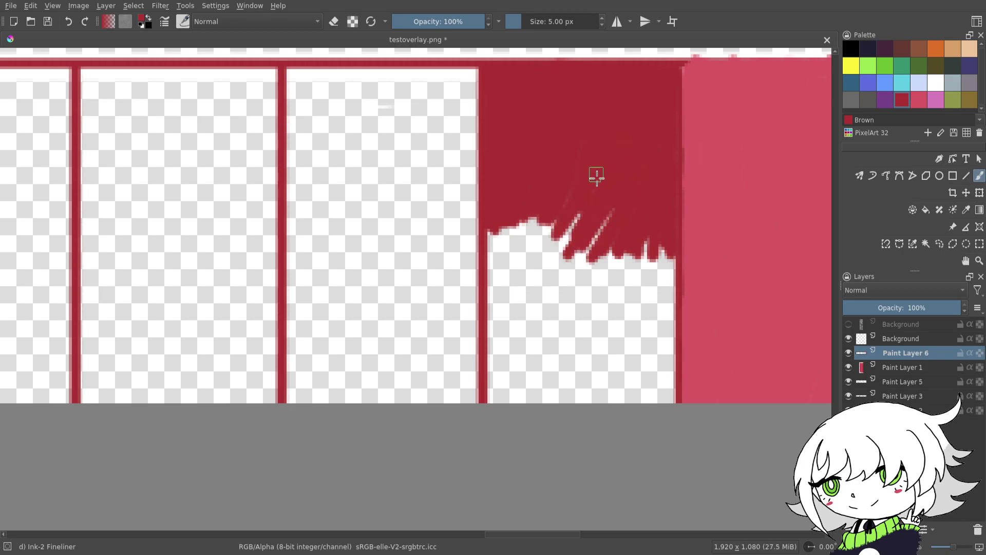
mouse_move(610, 195)
left_mouse_down()
mouse_move(589, 232)
mouse_move(620, 198)
mouse_move(595, 272)
mouse_move(579, 245)
mouse_move(598, 185)
mouse_move(579, 190)
mouse_move(552, 164)
mouse_move(563, 205)
mouse_move(558, 262)
mouse_move(584, 202)
mouse_move(553, 232)
mouse_move(531, 293)
mouse_move(517, 203)
mouse_move(503, 298)
mouse_move(493, 221)
left_mouse_up()
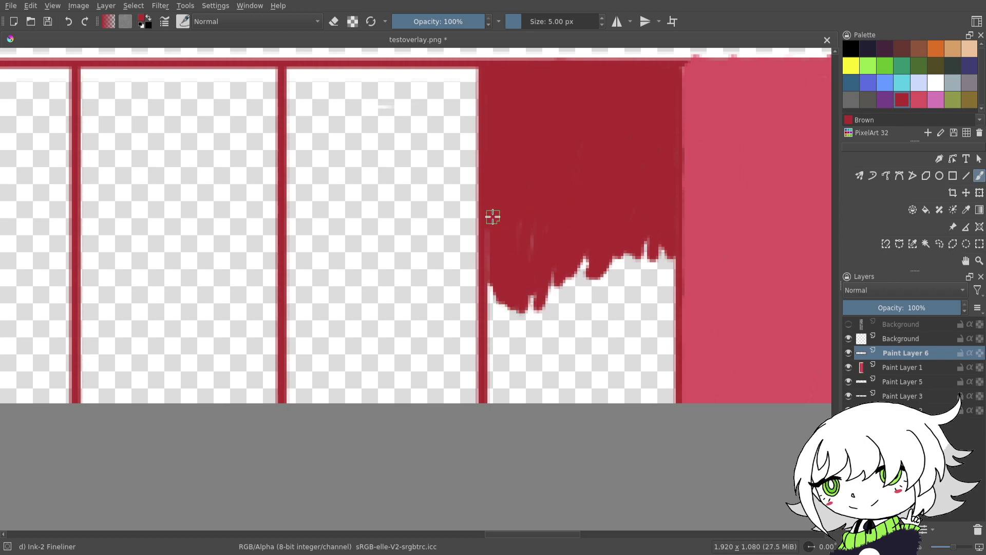
- Paint the remaining lower half of the dark red cell in Brown down to the canvas bottom
left_click_drag(488, 277, 493, 374)
left_click_drag(499, 334, 494, 384)
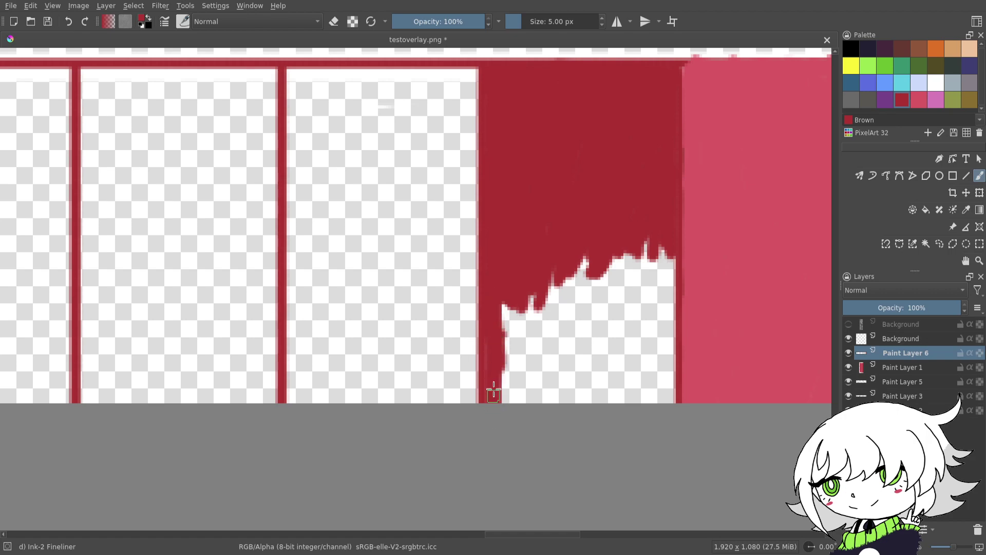
mouse_move(490, 333)
left_mouse_down()
mouse_move(491, 372)
mouse_move(507, 409)
mouse_move(496, 375)
left_mouse_up()
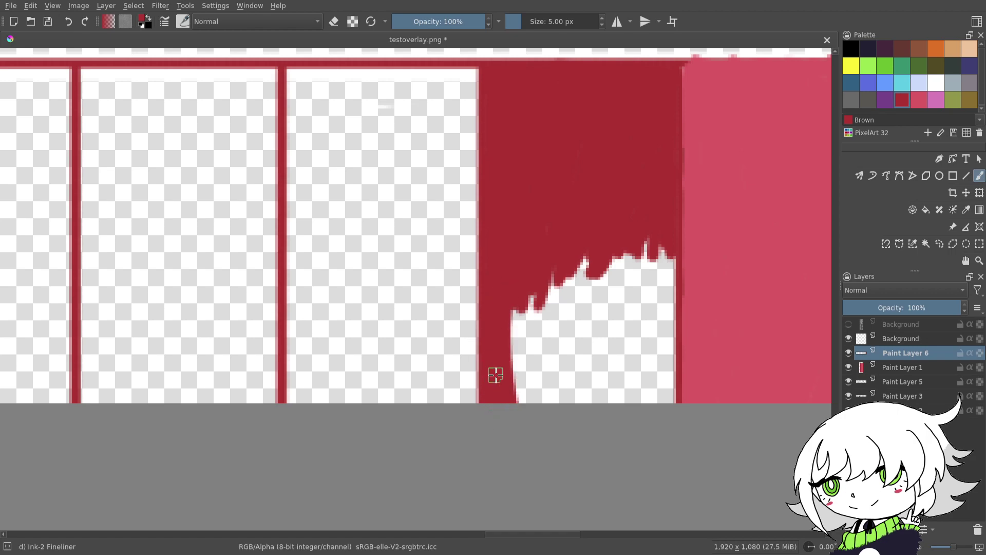
mouse_move(518, 303)
left_mouse_down()
mouse_move(521, 324)
mouse_move(506, 337)
mouse_move(536, 308)
mouse_move(515, 358)
mouse_move(522, 414)
mouse_move(574, 255)
mouse_move(550, 315)
mouse_move(597, 235)
mouse_move(639, 207)
left_mouse_up()
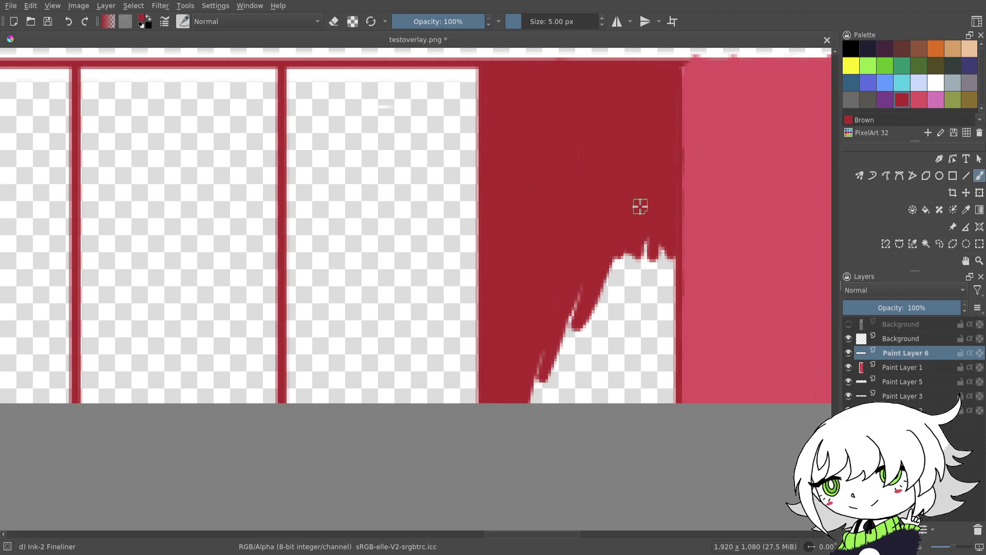
mouse_move(595, 244)
left_mouse_down()
mouse_move(614, 264)
mouse_move(633, 237)
mouse_move(658, 303)
mouse_move(669, 268)
mouse_move(671, 323)
mouse_move(661, 308)
mouse_move(632, 353)
mouse_move(619, 316)
mouse_move(625, 291)
mouse_move(565, 329)
mouse_move(573, 304)
mouse_move(559, 352)
mouse_move(539, 343)
mouse_move(545, 378)
mouse_move(556, 390)
mouse_move(595, 345)
mouse_move(597, 379)
mouse_move(553, 414)
mouse_move(572, 330)
mouse_move(570, 405)
mouse_move(596, 329)
mouse_move(612, 396)
mouse_move(632, 343)
mouse_move(637, 393)
left_mouse_up()
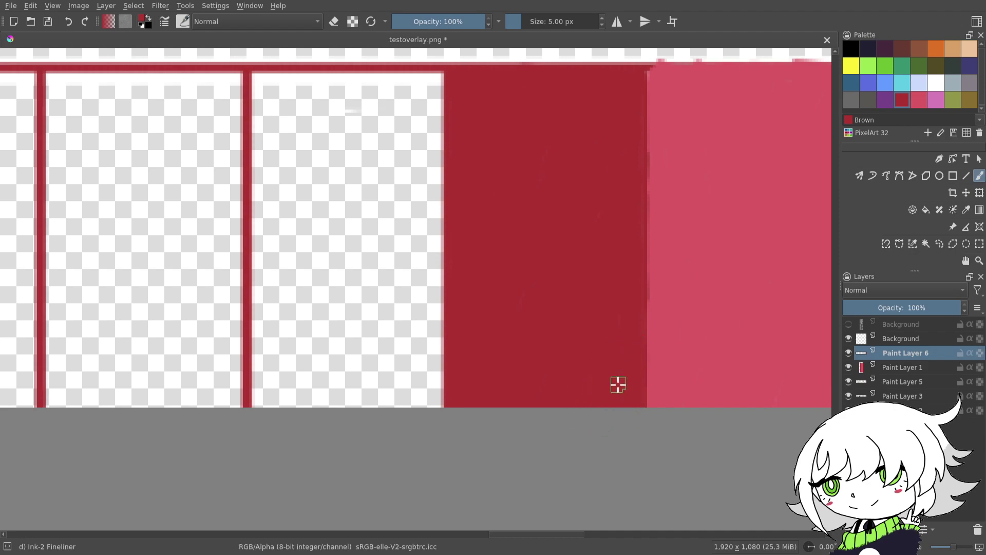
left_click_drag(585, 327, 638, 322)
- Sample the lighter red stripe's colour and brush it over the top edge and upper part of the next empty cell
left_click(770, 267, "ctrl")
left_click_drag(635, 255, 763, 279)
scroll(694, 278, "left", 4)
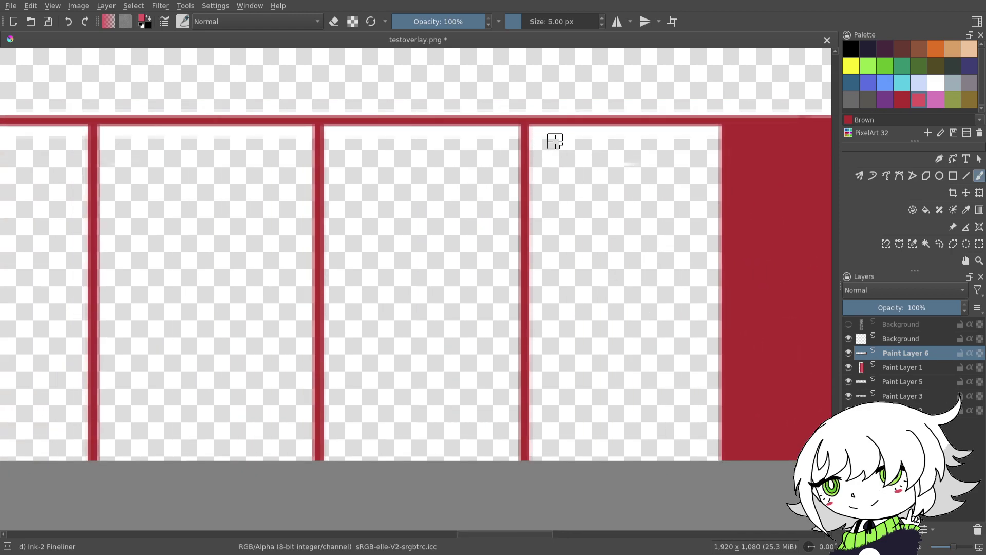
left_click_drag(537, 144, 541, 154)
mouse_move(535, 154)
left_mouse_down()
mouse_move(545, 177)
mouse_move(602, 133)
mouse_move(659, 134)
left_mouse_up()
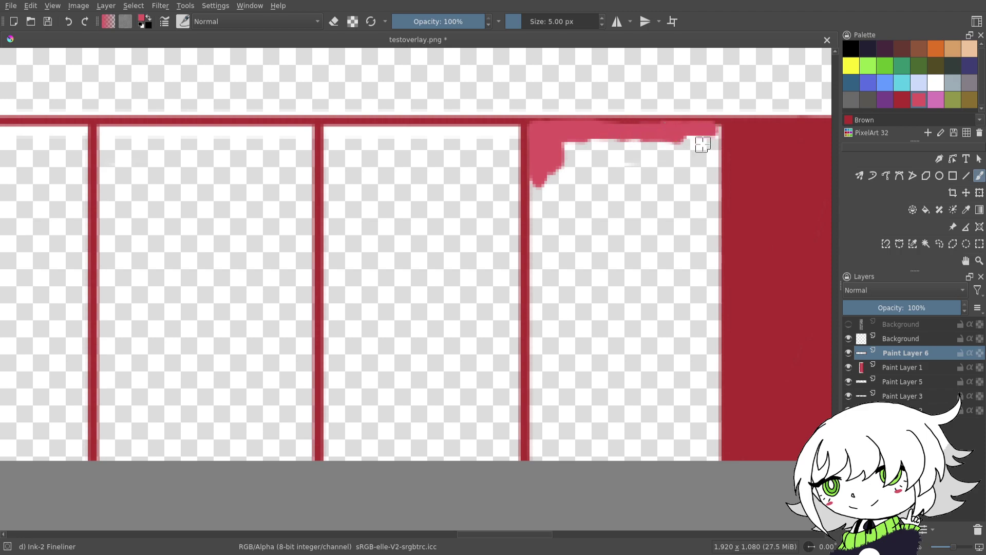
mouse_move(709, 177)
left_mouse_down()
mouse_move(709, 136)
mouse_move(675, 180)
mouse_move(661, 122)
mouse_move(637, 175)
mouse_move(616, 165)
mouse_move(647, 137)
mouse_move(585, 165)
mouse_move(564, 153)
left_mouse_up()
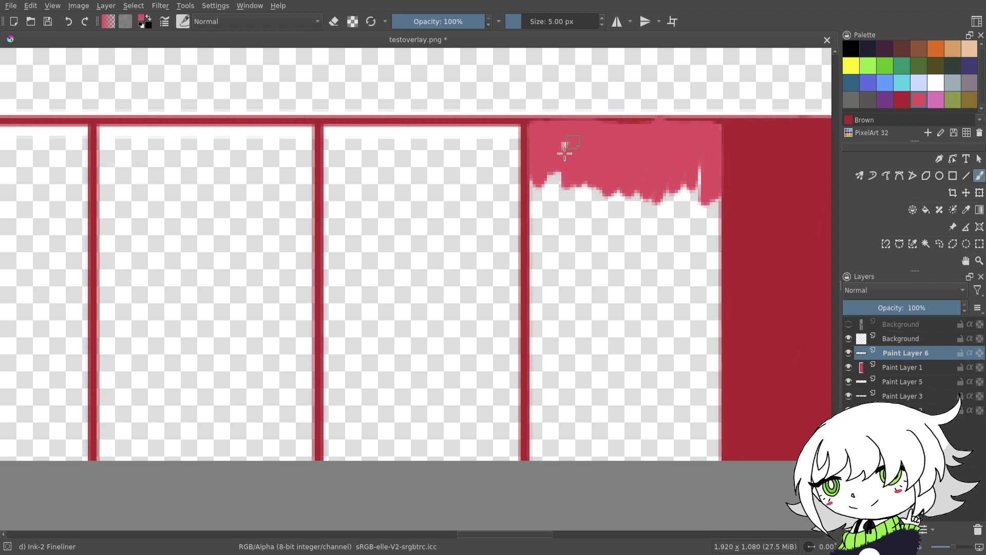
mouse_move(551, 188)
left_mouse_down()
mouse_move(539, 219)
mouse_move(540, 207)
left_mouse_up()
mouse_move(543, 173)
left_mouse_down()
mouse_move(562, 250)
mouse_move(570, 174)
mouse_move(594, 251)
mouse_move(618, 181)
mouse_move(611, 254)
left_mouse_up()
mouse_move(616, 202)
left_mouse_down()
mouse_move(636, 185)
mouse_move(657, 261)
mouse_move(681, 179)
mouse_move(662, 192)
mouse_move(695, 161)
mouse_move(701, 212)
mouse_move(645, 215)
mouse_move(674, 211)
mouse_move(672, 238)
left_mouse_up()
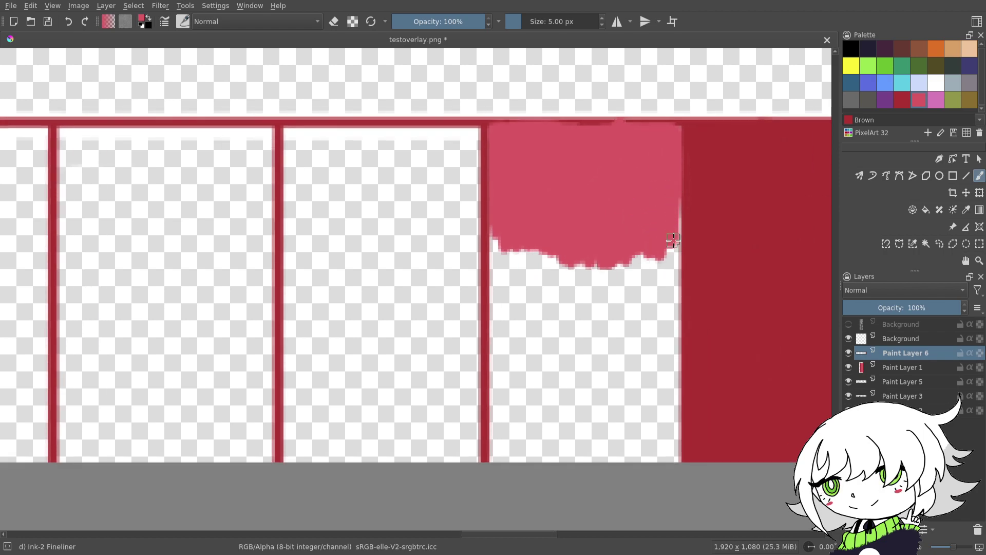
- Extend the lighter red brush fill through the middle of the cell, covering its full width
left_click_drag(658, 333, 691, 310)
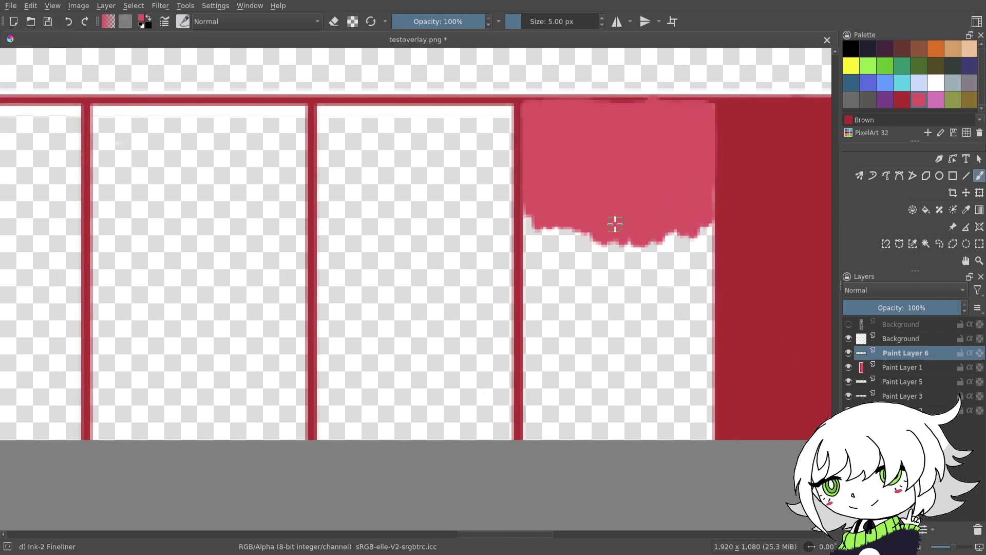
mouse_move(540, 218)
left_mouse_down()
mouse_move(534, 267)
mouse_move(528, 212)
left_mouse_up()
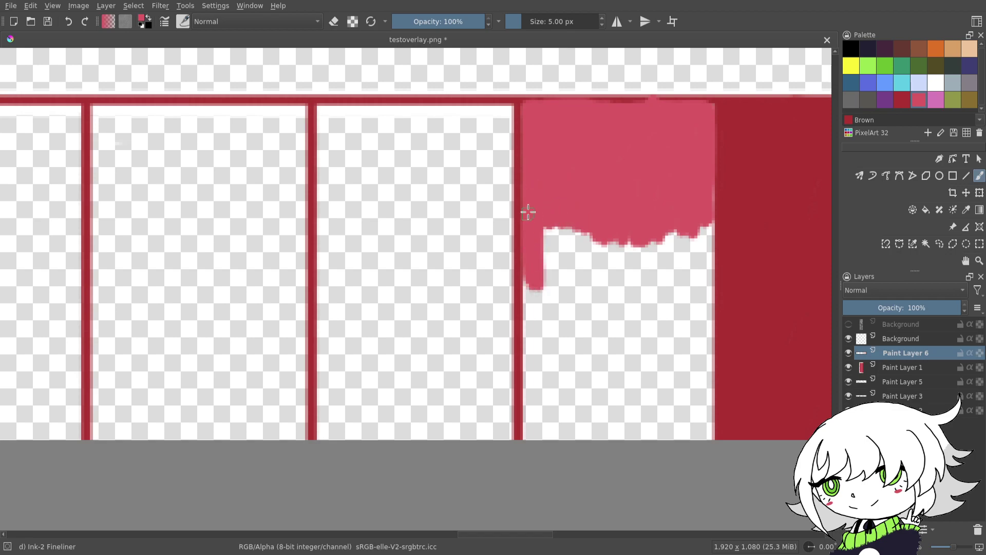
mouse_move(530, 271)
left_mouse_down()
mouse_move(549, 290)
mouse_move(577, 237)
mouse_move(585, 264)
mouse_move(614, 264)
mouse_move(600, 272)
mouse_move(624, 287)
mouse_move(657, 225)
left_mouse_up()
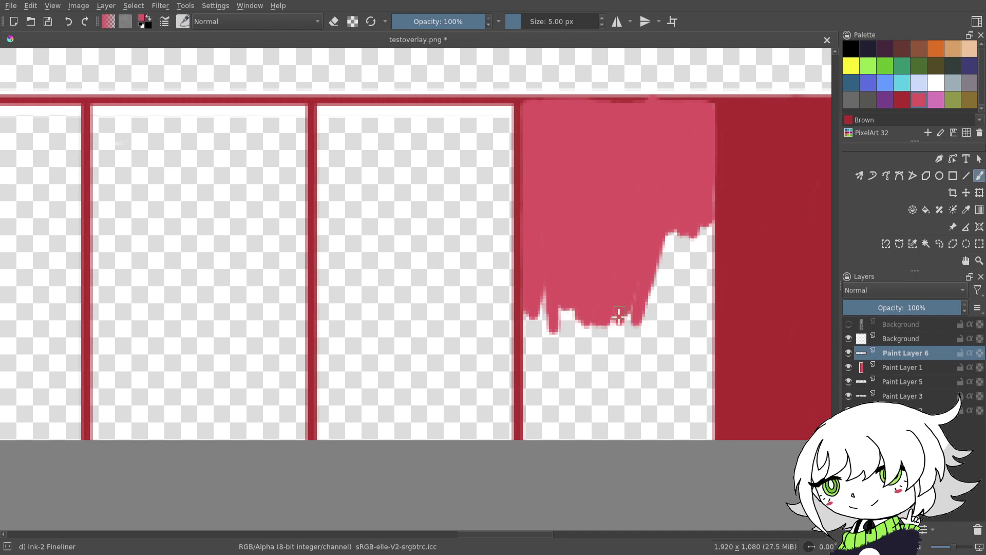
mouse_move(646, 262)
left_mouse_down()
mouse_move(667, 288)
mouse_move(688, 257)
mouse_move(702, 281)
left_mouse_up()
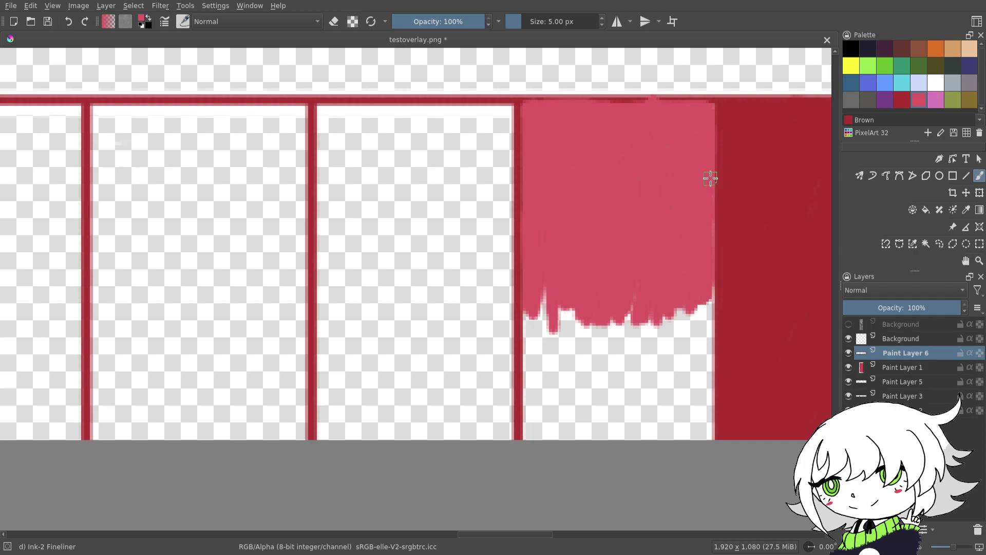
mouse_move(531, 287)
left_mouse_down()
mouse_move(530, 360)
mouse_move(546, 370)
mouse_move(564, 286)
mouse_move(589, 375)
mouse_move(596, 301)
mouse_move(608, 377)
mouse_move(636, 286)
mouse_move(645, 360)
mouse_move(669, 276)
left_mouse_up()
mouse_move(672, 307)
left_mouse_down()
mouse_move(681, 369)
mouse_move(691, 314)
mouse_move(679, 267)
mouse_move(690, 365)
mouse_move(704, 354)
mouse_move(706, 324)
left_mouse_up()
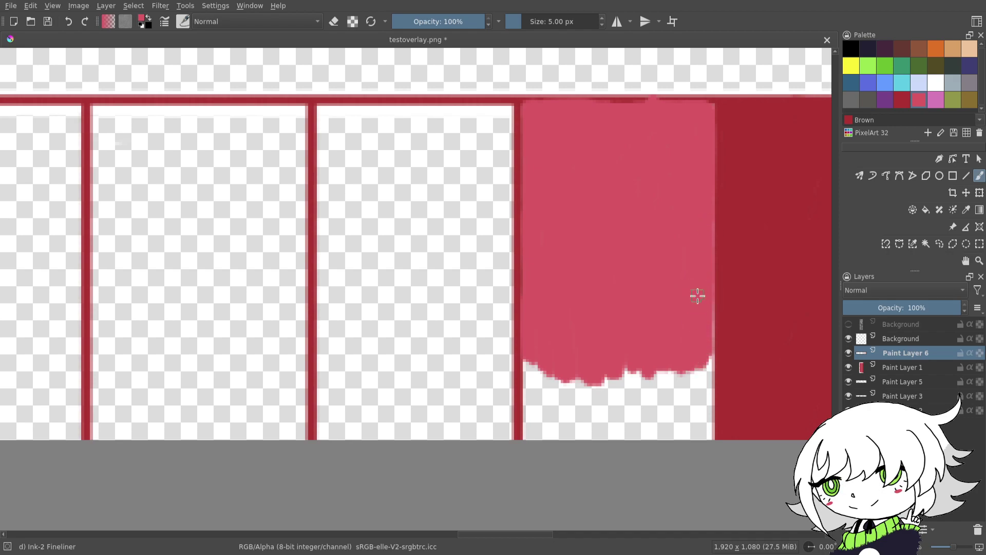
- Fill the rest of the lighter red cell down to the canvas bottom and undo the stroke that overruns its side edge
left_click_drag(704, 282, 705, 381)
mouse_move(530, 341)
left_mouse_down()
mouse_move(528, 448)
mouse_move(550, 356)
mouse_move(533, 346)
mouse_move(530, 385)
mouse_move(542, 338)
mouse_move(560, 393)
mouse_move(566, 358)
mouse_move(584, 437)
mouse_move(594, 443)
mouse_move(613, 357)
mouse_move(624, 370)
mouse_move(636, 440)
left_mouse_up()
mouse_move(638, 382)
left_mouse_down()
mouse_move(654, 358)
mouse_move(646, 385)
mouse_move(664, 440)
mouse_move(654, 423)
left_mouse_up()
mouse_move(625, 365)
left_mouse_down()
mouse_move(685, 383)
mouse_move(672, 406)
mouse_move(677, 446)
mouse_move(702, 351)
mouse_move(709, 446)
mouse_move(707, 346)
mouse_move(709, 415)
mouse_move(701, 373)
mouse_move(698, 392)
mouse_move(708, 421)
mouse_move(711, 358)
mouse_move(702, 403)
left_mouse_up()
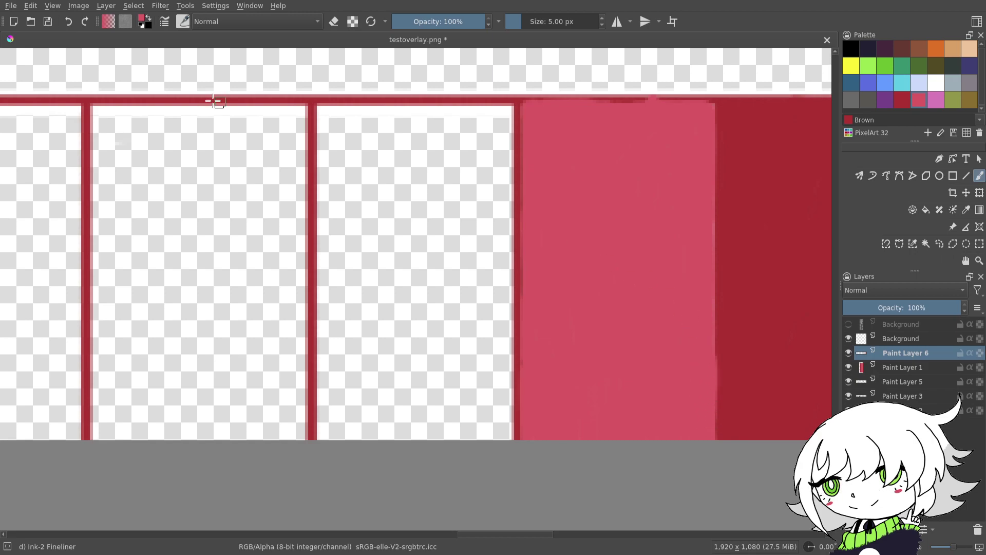
left_click(69, 27)
left_click_drag(704, 303, 609, 307)
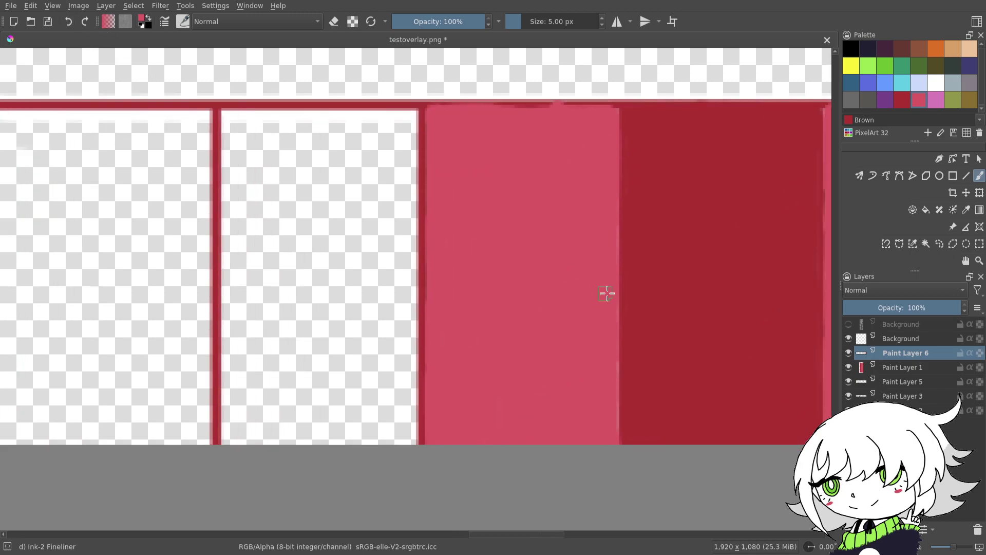
- Straighten the border between the lighter and dark stripes with a vertical Brown line, and even the lighter cell's top edge with a Mandy line
left_click(732, 281, "ctrl")
left_click(965, 176)
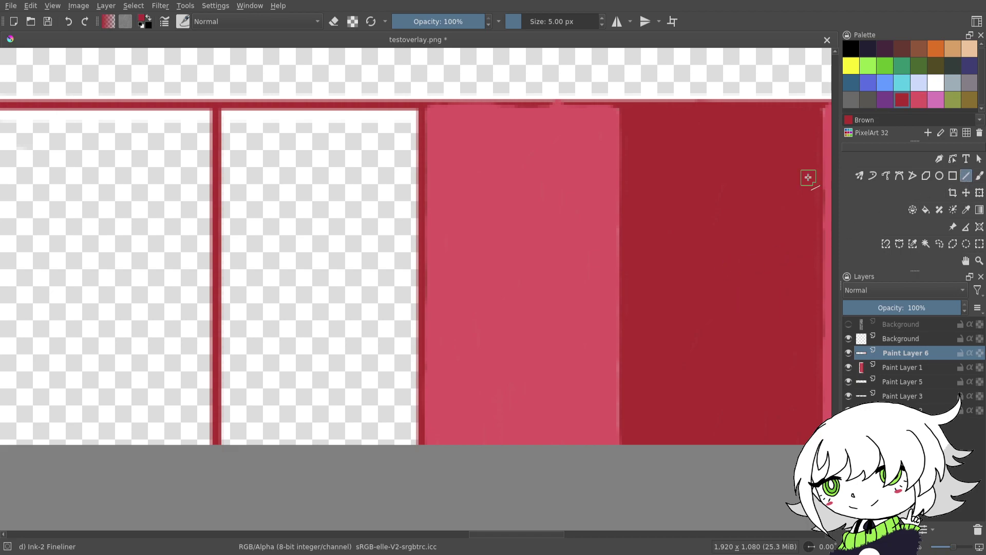
left_click_drag(619, 105, 618, 476)
left_click_drag(569, 275, 616, 305)
left_click(919, 100)
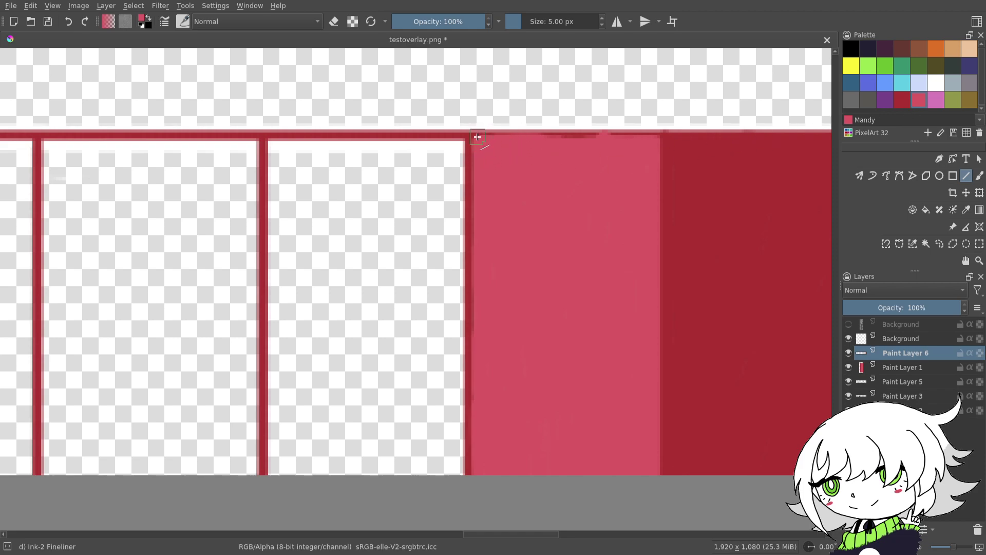
left_click_drag(526, 144, 638, 143)
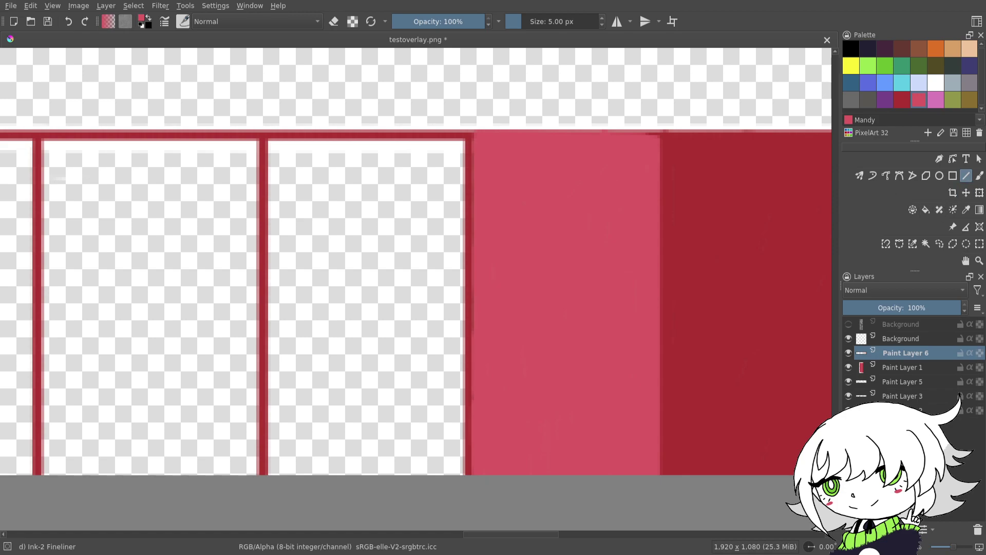
- Fill the next empty cell beside the lighter stripe with Brown using the Fill tool
mouse_move(952, 547)
left_mouse_down()
mouse_move(942, 550)
mouse_move(956, 547)
left_mouse_up()
left_click_drag(595, 319, 722, 245)
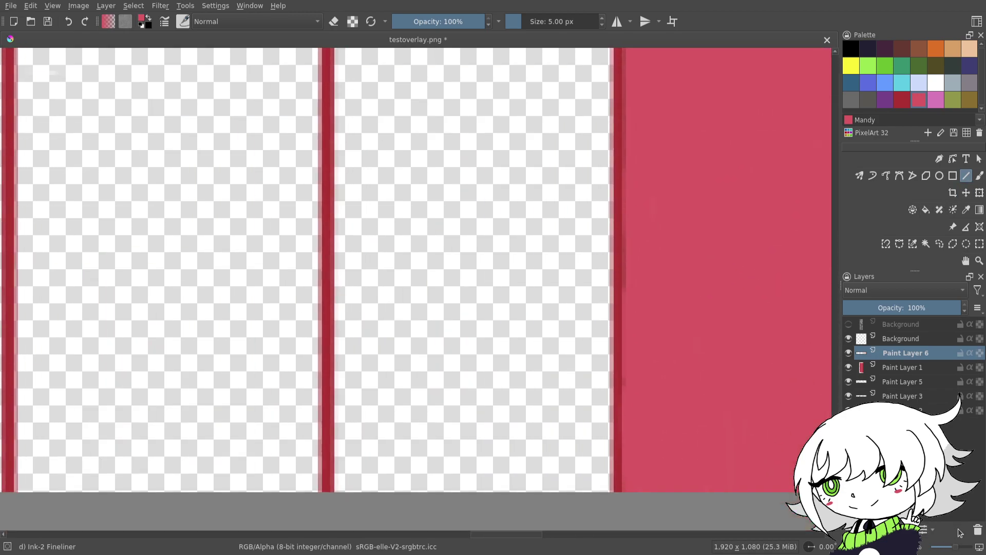
left_click_drag(953, 550, 951, 550)
left_click_drag(675, 304, 722, 355)
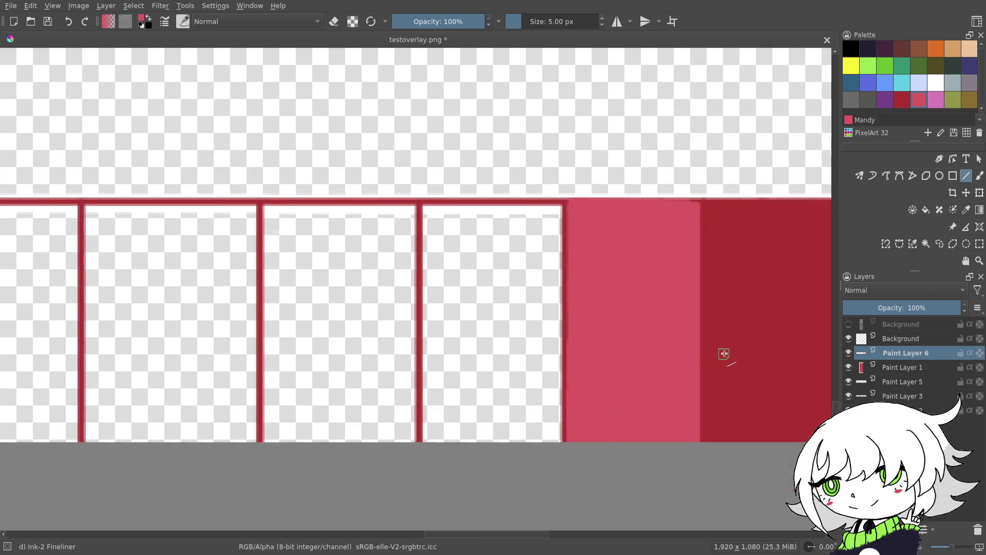
left_click_drag(781, 365, 796, 357)
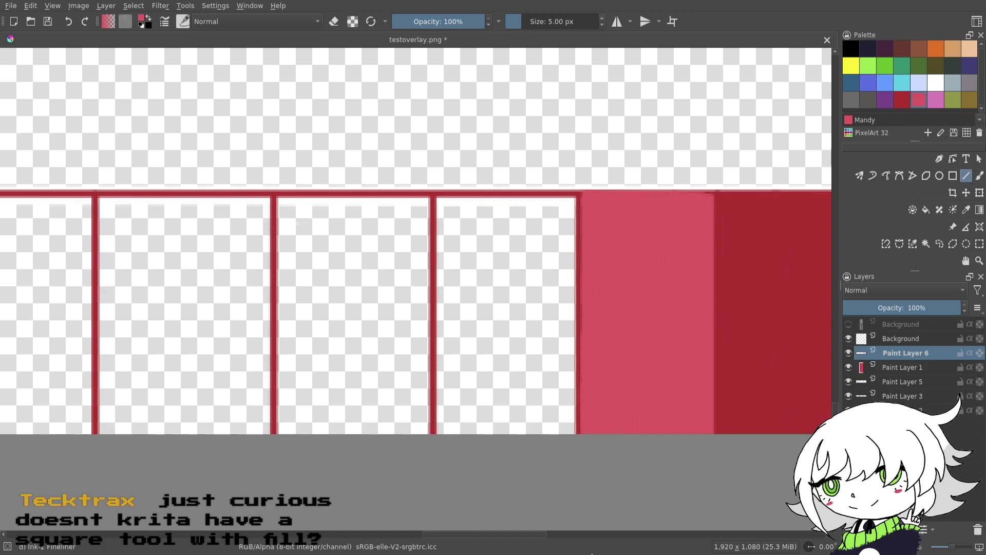
left_click(902, 100)
left_click(926, 210)
left_click(519, 333)
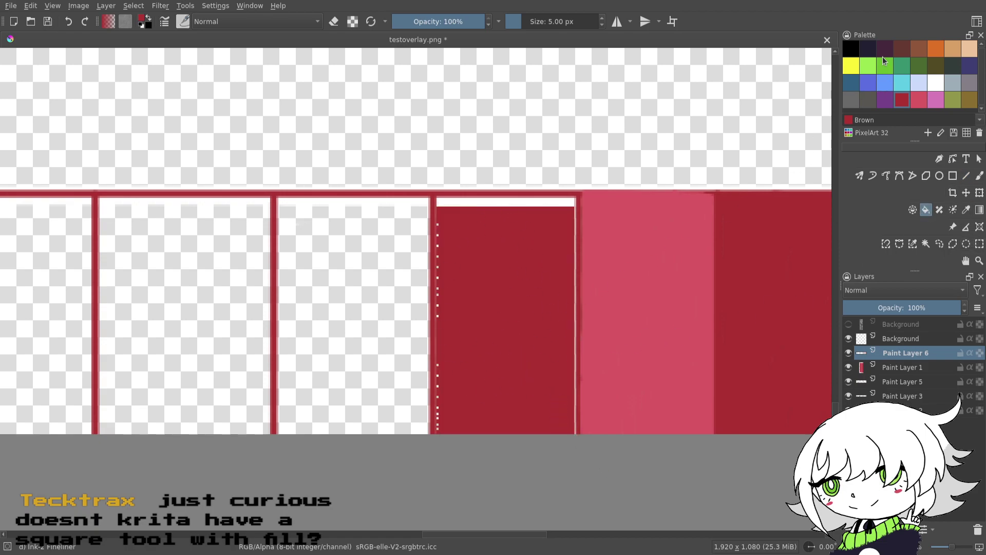
- Brush Brown over the unfilled gaps along the cell's edges and straighten its border with the lighter stripe using the Line tool
left_click(980, 175)
mouse_move(444, 428)
left_mouse_down()
mouse_move(440, 402)
mouse_move(440, 429)
mouse_move(437, 320)
mouse_move(442, 279)
mouse_move(451, 286)
mouse_move(442, 274)
mouse_move(439, 284)
mouse_move(439, 217)
mouse_move(439, 229)
mouse_move(441, 201)
mouse_move(460, 206)
mouse_move(439, 199)
mouse_move(488, 207)
mouse_move(478, 201)
mouse_move(541, 196)
mouse_move(523, 211)
mouse_move(571, 201)
mouse_move(539, 197)
mouse_move(553, 244)
mouse_move(572, 202)
mouse_move(569, 272)
left_mouse_up()
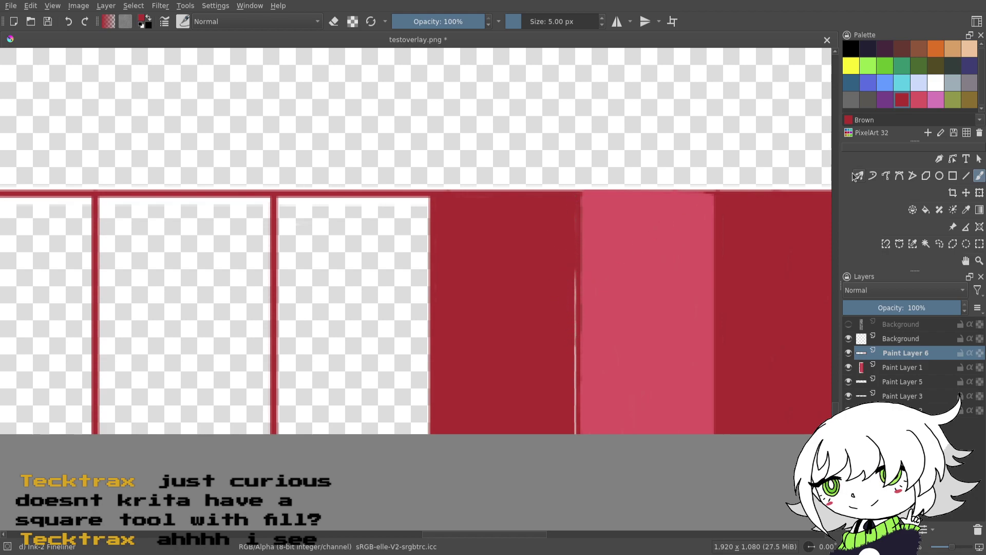
left_click(966, 175)
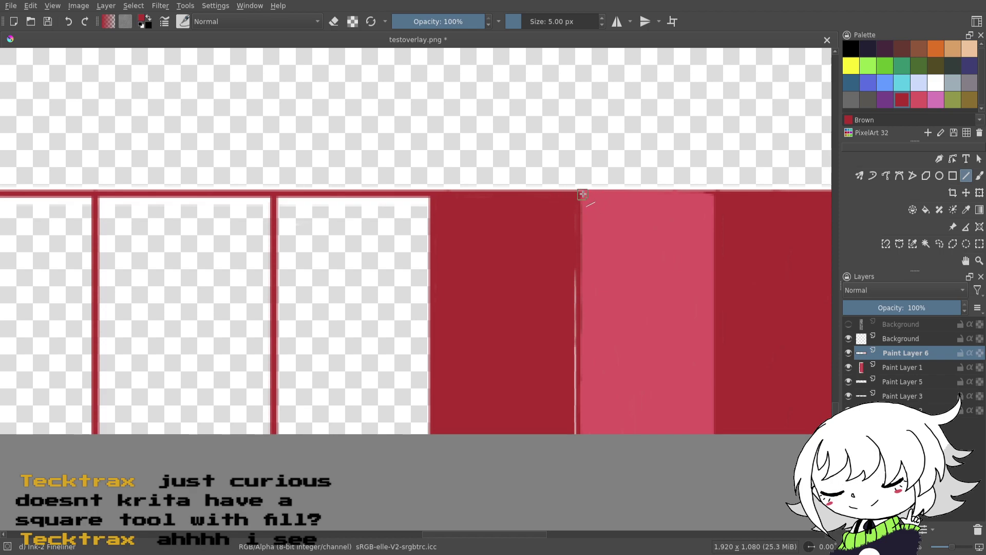
left_click_drag(581, 195, 558, 442)
left_click(979, 176)
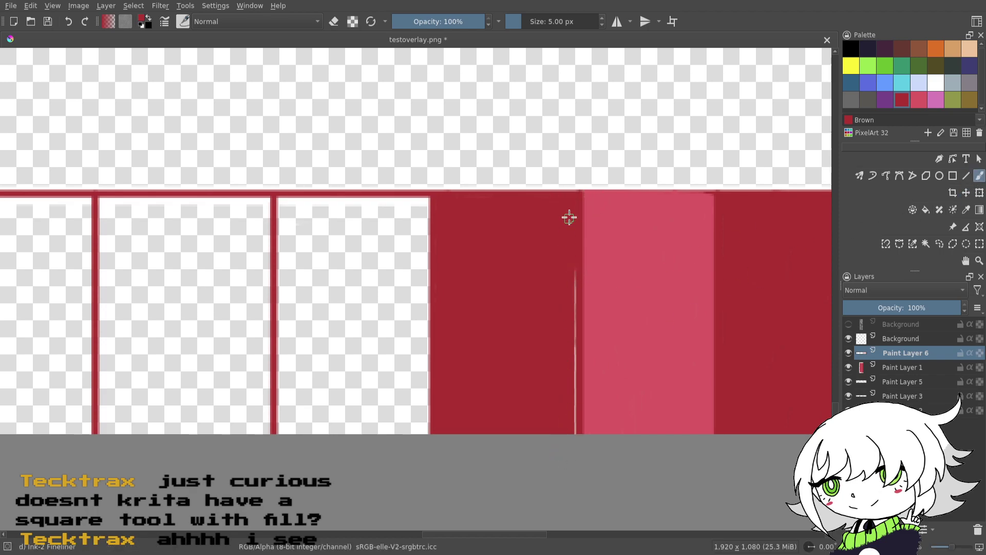
left_click_drag(566, 273, 572, 437)
- Sample the lighter red and paint the lower-left part of the next empty cell, undoing the last stroke along its side edge
left_click(634, 327, "ctrl")
left_click_drag(560, 312, 693, 320)
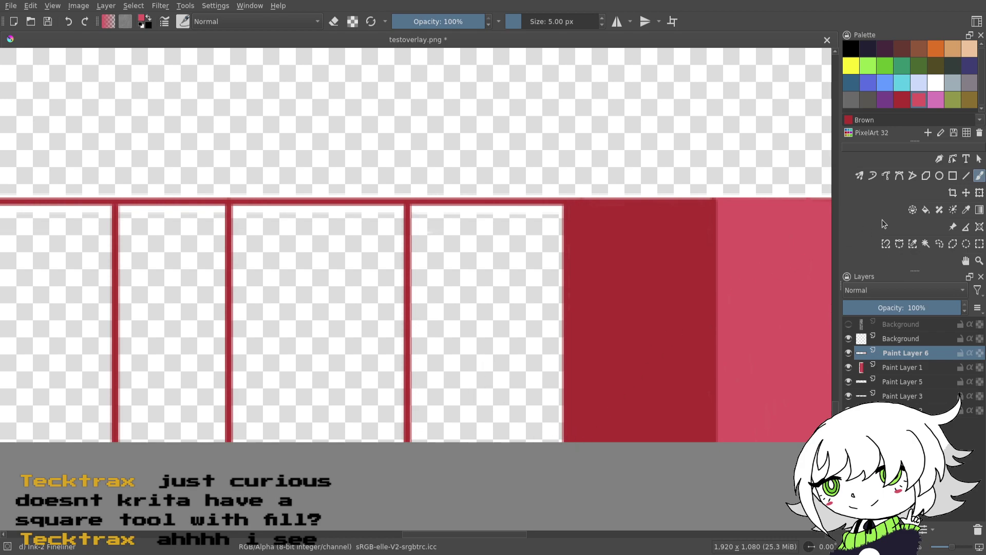
left_click_drag(420, 394, 416, 438)
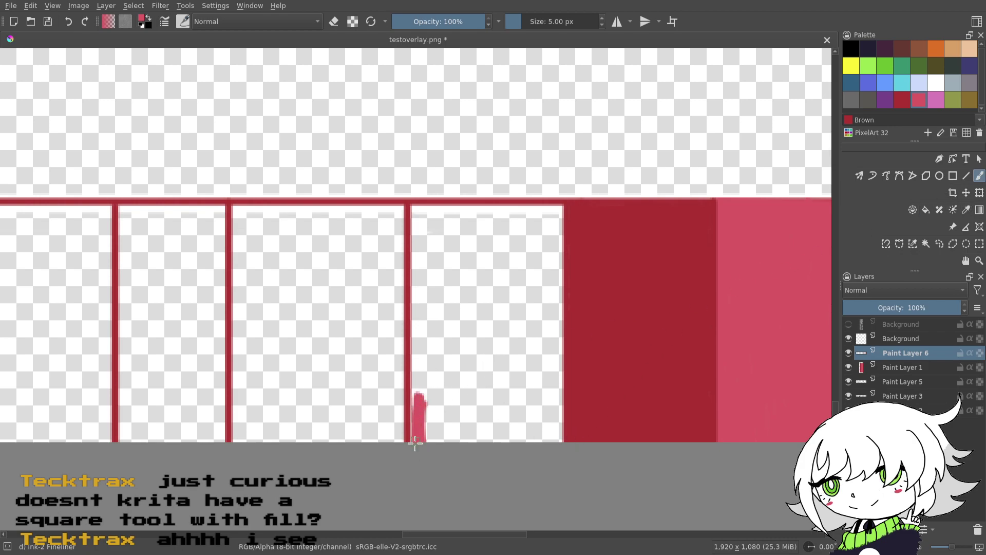
mouse_move(416, 400)
left_mouse_down()
mouse_move(427, 441)
mouse_move(432, 374)
mouse_move(439, 452)
mouse_move(418, 394)
left_mouse_up()
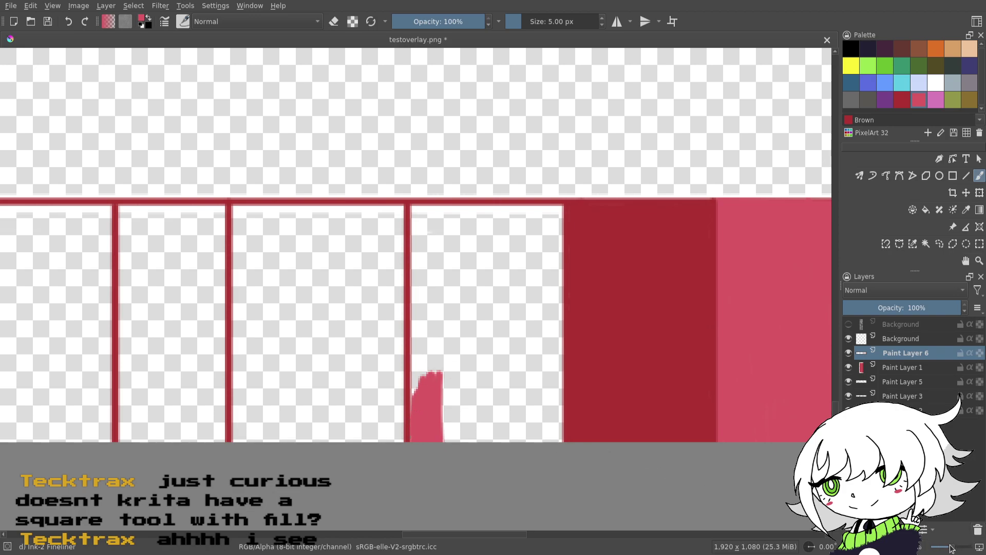
left_click_drag(951, 547, 954, 548)
left_click_drag(715, 318, 741, 222)
mouse_move(489, 304)
left_mouse_down()
mouse_move(483, 351)
mouse_move(502, 408)
mouse_move(536, 329)
mouse_move(530, 396)
left_mouse_up()
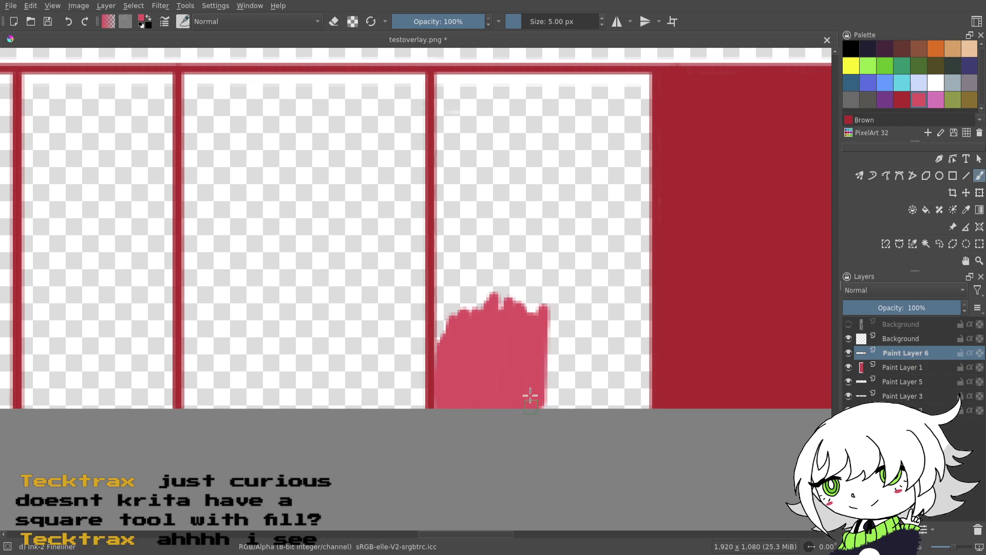
left_click_drag(446, 341, 433, 418)
left_click(72, 21)
- Brush the lighter red across the lower half of the partly painted cell, out to the darker stripe beside it
mouse_move(442, 395)
left_mouse_down()
mouse_move(441, 311)
mouse_move(454, 325)
mouse_move(452, 241)
mouse_move(442, 290)
mouse_move(442, 246)
mouse_move(458, 312)
mouse_move(478, 249)
mouse_move(475, 318)
mouse_move(505, 242)
mouse_move(512, 306)
mouse_move(536, 231)
mouse_move(514, 314)
mouse_move(539, 282)
mouse_move(533, 326)
left_mouse_up()
mouse_move(522, 283)
left_mouse_down()
mouse_move(500, 211)
mouse_move(545, 347)
mouse_move(549, 437)
mouse_move(539, 383)
mouse_move(557, 386)
mouse_move(560, 351)
mouse_move(551, 386)
mouse_move(561, 435)
mouse_move(556, 365)
mouse_move(580, 414)
mouse_move(583, 340)
mouse_move(570, 405)
mouse_move(595, 395)
mouse_move(602, 330)
mouse_move(608, 410)
mouse_move(621, 334)
mouse_move(633, 408)
mouse_move(643, 359)
mouse_move(644, 386)
left_mouse_up()
mouse_move(635, 343)
left_mouse_down()
mouse_move(640, 314)
mouse_move(639, 370)
left_mouse_up()
mouse_move(559, 308)
left_mouse_down()
mouse_move(549, 351)
mouse_move(557, 272)
mouse_move(574, 351)
mouse_move(614, 254)
mouse_move(586, 355)
mouse_move(584, 327)
mouse_move(625, 307)
mouse_move(624, 271)
mouse_move(631, 324)
mouse_move(643, 284)
mouse_move(638, 317)
left_mouse_up()
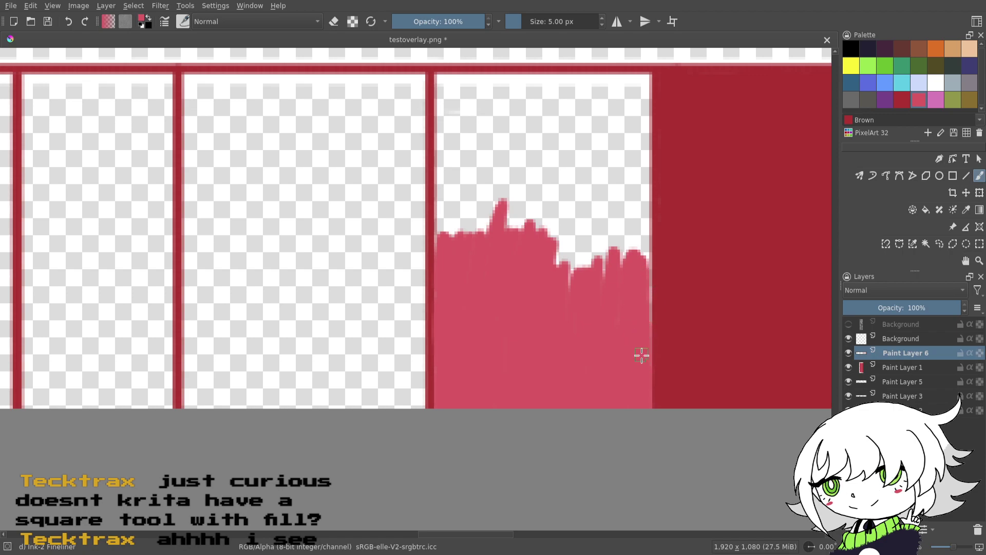
left_click_drag(646, 312, 645, 285)
left_click_drag(602, 236, 581, 310)
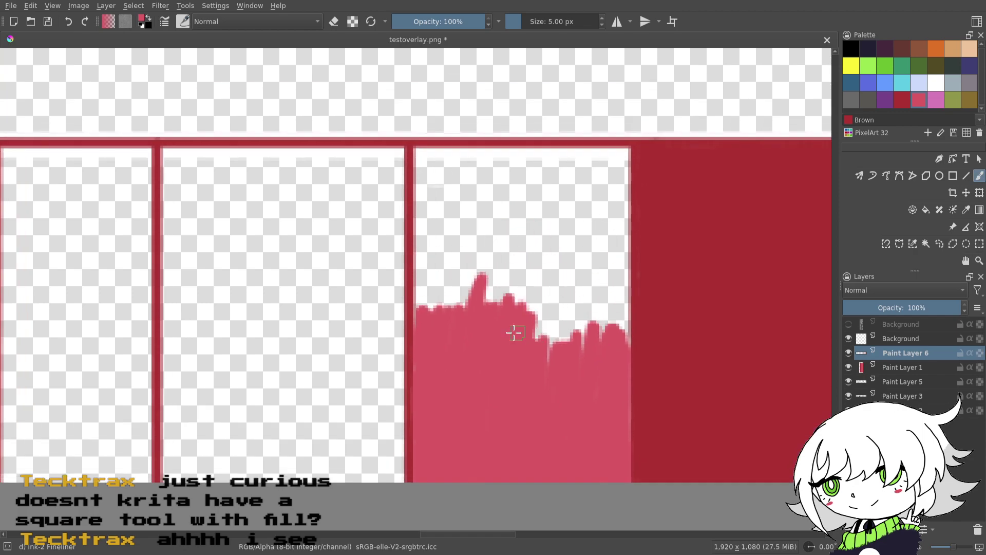
- Extend the lighter red paint upward across the cell's full width toward its upper border
mouse_move(421, 306)
left_mouse_down()
mouse_move(422, 326)
mouse_move(419, 286)
mouse_move(431, 315)
mouse_move(452, 249)
mouse_move(454, 302)
mouse_move(486, 230)
mouse_move(477, 289)
mouse_move(498, 276)
mouse_move(529, 225)
mouse_move(509, 208)
mouse_move(508, 245)
mouse_move(480, 303)
mouse_move(492, 259)
mouse_move(534, 213)
mouse_move(512, 329)
mouse_move(510, 299)
mouse_move(488, 289)
mouse_move(537, 258)
mouse_move(523, 279)
mouse_move(536, 284)
mouse_move(533, 310)
mouse_move(531, 286)
mouse_move(556, 377)
mouse_move(551, 273)
mouse_move(537, 349)
left_mouse_up()
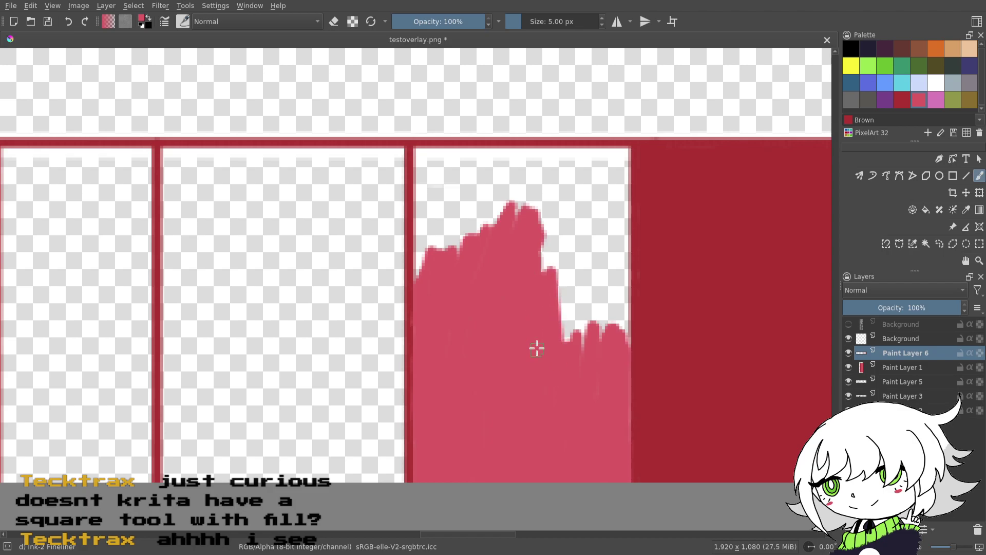
mouse_move(598, 389)
left_mouse_down()
mouse_move(587, 265)
mouse_move(559, 342)
mouse_move(565, 238)
mouse_move(540, 249)
left_mouse_up()
mouse_move(599, 330)
left_mouse_down()
mouse_move(583, 315)
mouse_move(599, 276)
mouse_move(605, 308)
mouse_move(617, 272)
mouse_move(623, 328)
mouse_move(622, 282)
left_mouse_up()
left_click_drag(624, 318, 625, 298)
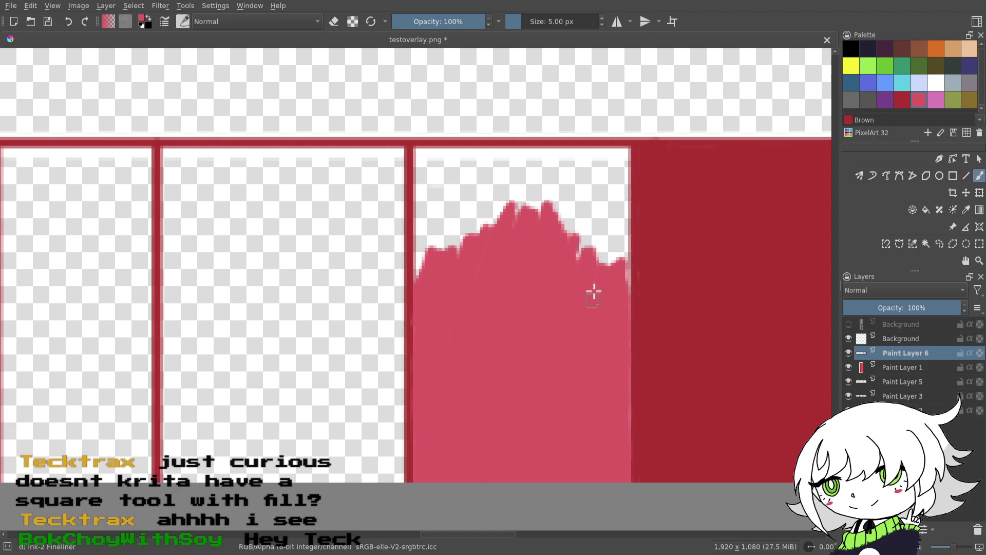
mouse_move(590, 291)
left_mouse_down()
mouse_move(607, 226)
mouse_move(618, 227)
mouse_move(622, 245)
left_mouse_up()
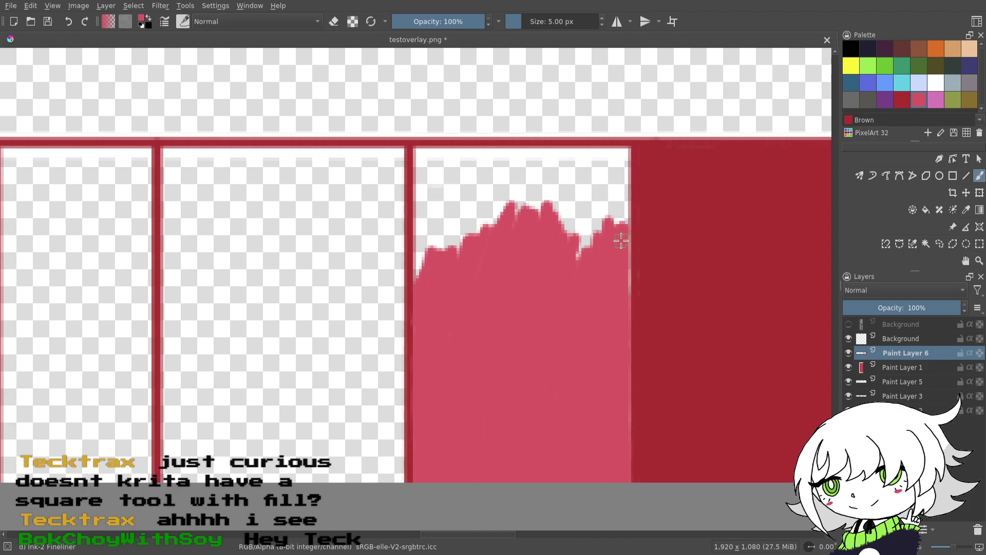
mouse_move(484, 232)
left_mouse_down()
mouse_move(421, 275)
mouse_move(423, 251)
mouse_move(422, 285)
mouse_move(421, 233)
left_mouse_up()
mouse_move(432, 194)
left_mouse_down()
mouse_move(440, 249)
mouse_move(476, 196)
mouse_move(489, 256)
left_mouse_up()
left_click_drag(523, 308, 597, 194)
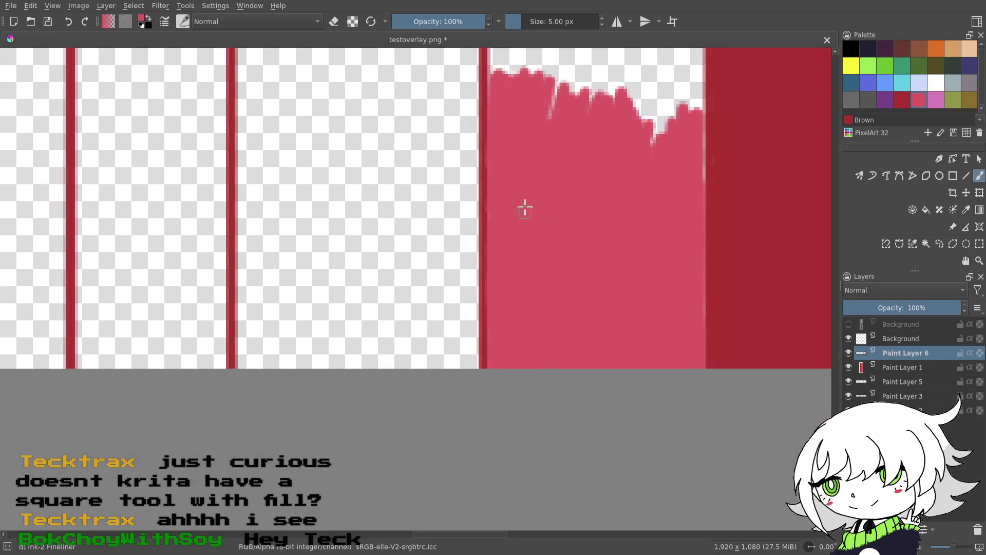
- Cover the cell's remaining gaps along its top and side edges with the lighter red
scroll(548, 253, "up", 3)
left_click_drag(955, 546, 959, 545)
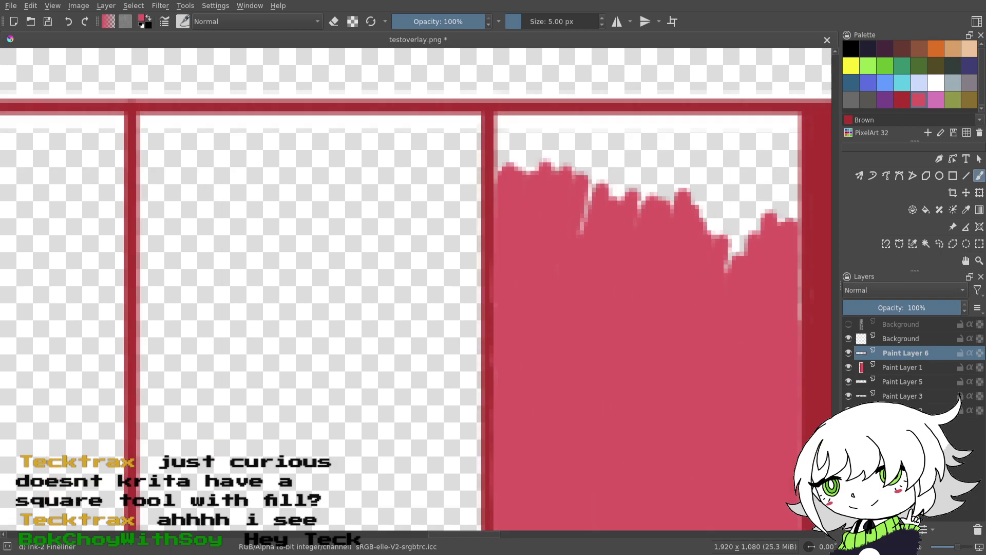
mouse_move(512, 187)
left_mouse_down()
mouse_move(510, 165)
mouse_move(503, 181)
mouse_move(501, 124)
mouse_move(523, 114)
mouse_move(500, 134)
mouse_move(501, 110)
mouse_move(570, 108)
mouse_move(597, 121)
mouse_move(487, 127)
mouse_move(588, 120)
mouse_move(549, 125)
mouse_move(620, 129)
mouse_move(613, 135)
mouse_move(708, 123)
mouse_move(708, 217)
mouse_move(689, 152)
mouse_move(652, 238)
mouse_move(683, 210)
mouse_move(664, 246)
mouse_move(671, 263)
mouse_move(700, 138)
mouse_move(605, 237)
left_mouse_up()
mouse_move(457, 154)
left_mouse_down()
mouse_move(444, 138)
mouse_move(453, 178)
mouse_move(469, 193)
mouse_move(481, 137)
mouse_move(508, 178)
mouse_move(500, 205)
mouse_move(510, 227)
mouse_move(483, 265)
left_mouse_up()
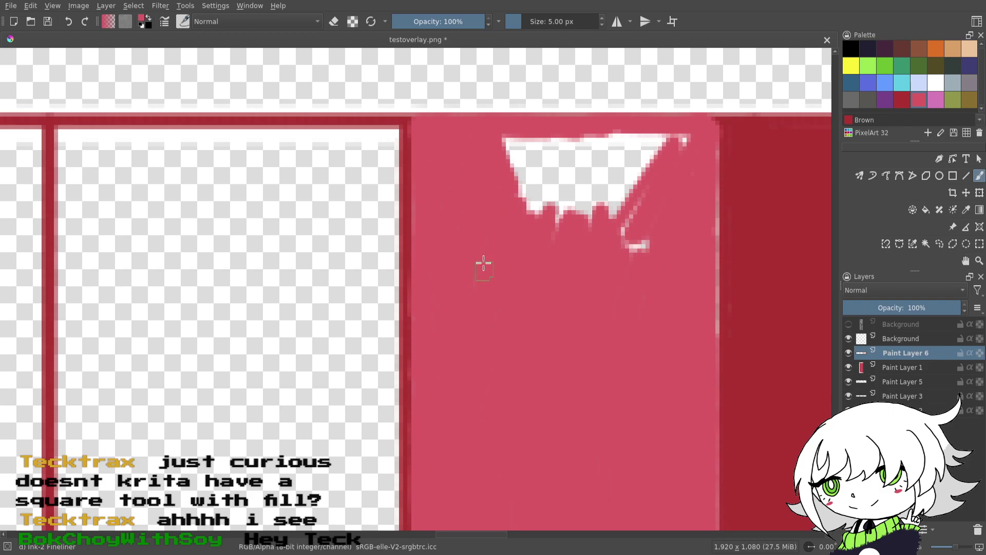
mouse_move(520, 197)
left_mouse_down()
mouse_move(534, 205)
mouse_move(544, 154)
mouse_move(542, 200)
mouse_move(552, 138)
mouse_move(644, 157)
mouse_move(686, 138)
mouse_move(624, 222)
mouse_move(654, 232)
mouse_move(632, 165)
mouse_move(583, 214)
mouse_move(594, 181)
mouse_move(586, 172)
mouse_move(566, 196)
left_mouse_up()
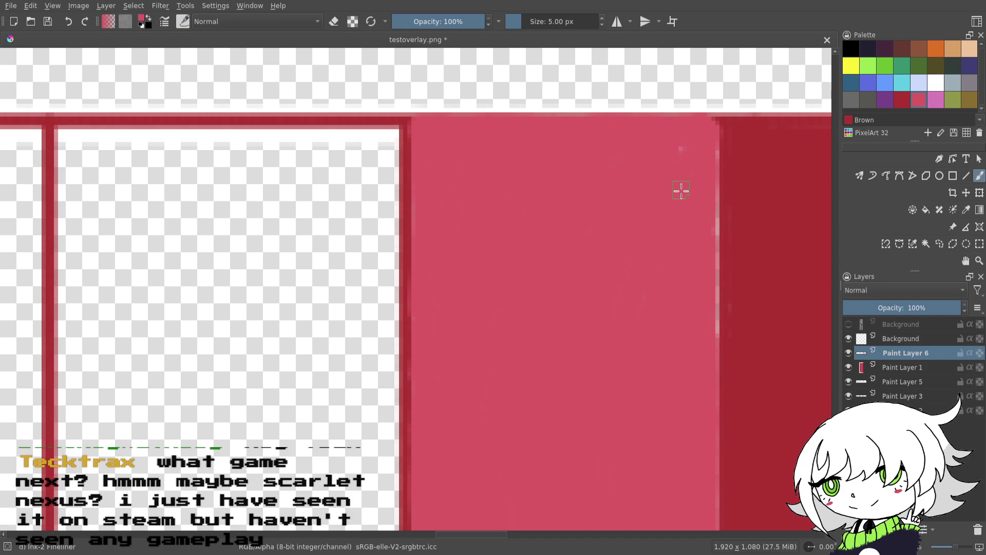
mouse_move(706, 144)
left_mouse_down()
mouse_move(709, 283)
mouse_move(723, 190)
mouse_move(705, 232)
mouse_move(711, 213)
mouse_move(711, 332)
left_mouse_up()
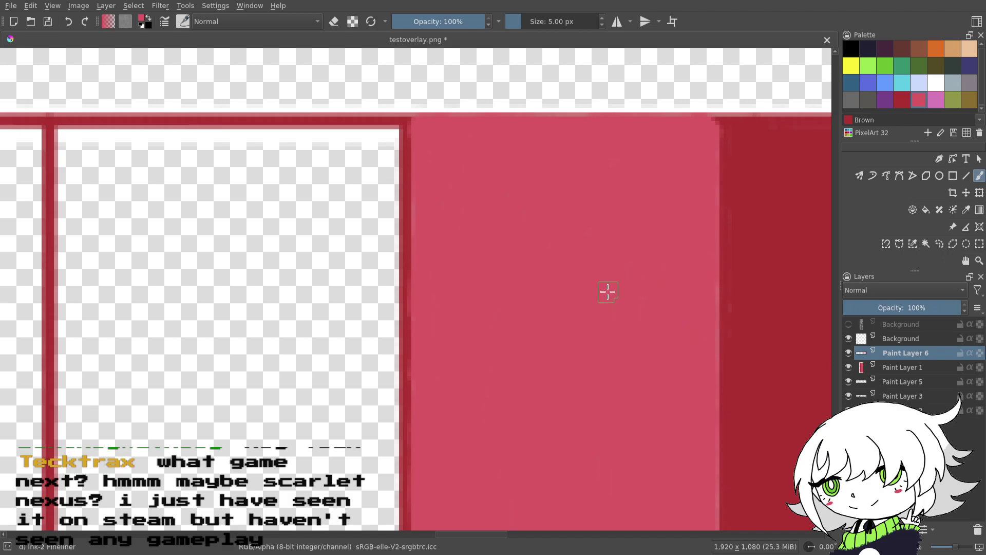
- Straighten the border between the finished lighter cell and the adjoining filled dark stripe with a vertical Brown line
left_click_drag(610, 293, 577, 287)
left_click_drag(956, 546, 955, 550)
left_click_drag(766, 375, 728, 316)
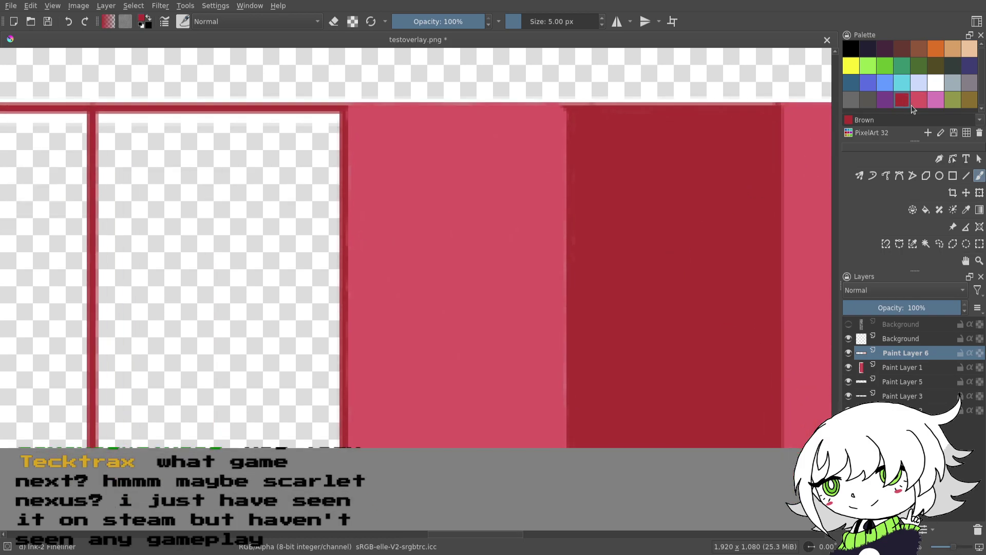
left_click(966, 175)
left_click_drag(571, 268, 571, 446)
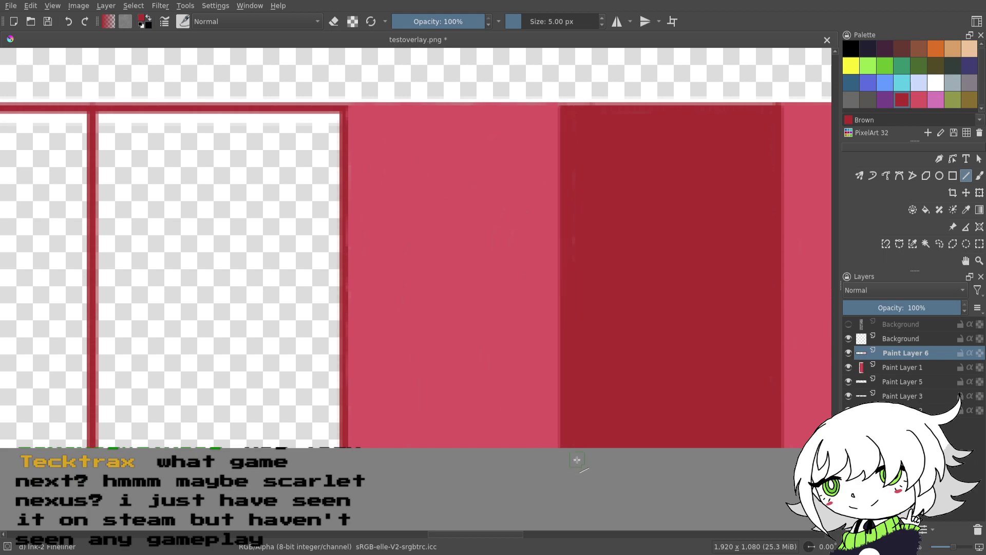
left_click(979, 176)
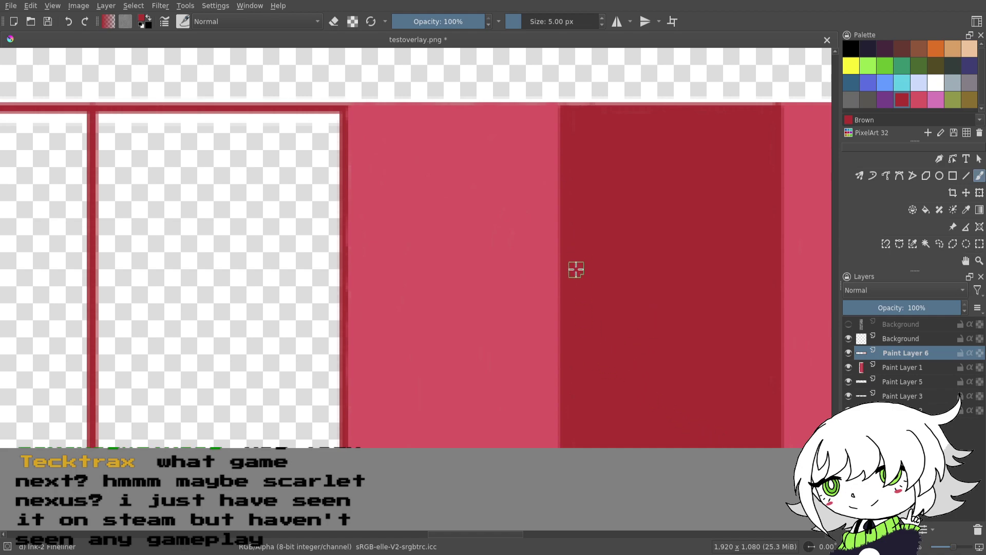
- Fill every second empty cell along the bottom border with Brown using the Fill tool, starting beside the finished lighter stripe
left_click_drag(510, 311, 735, 330)
left_click_drag(590, 331, 644, 320)
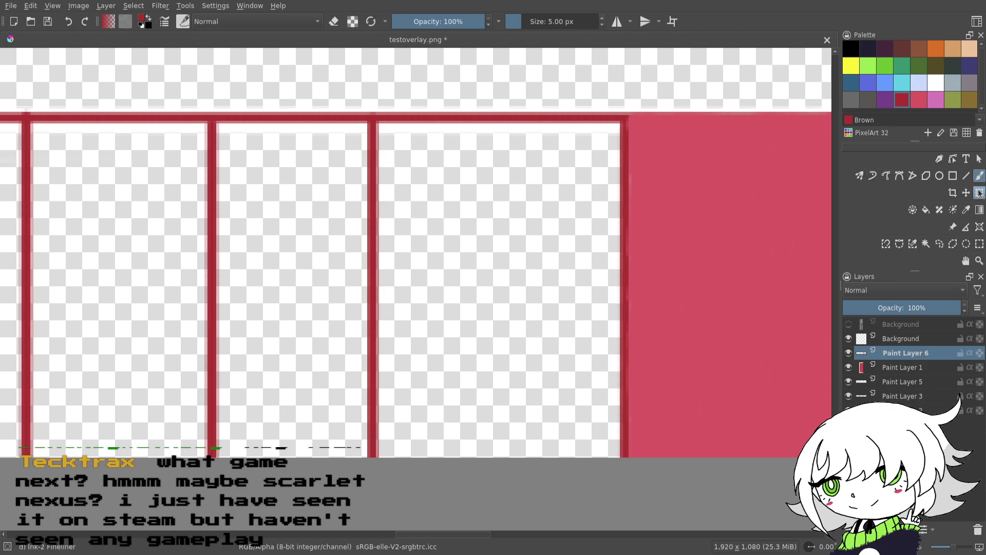
left_click(925, 210)
left_click(539, 359)
scroll(539, 359, "left", 3)
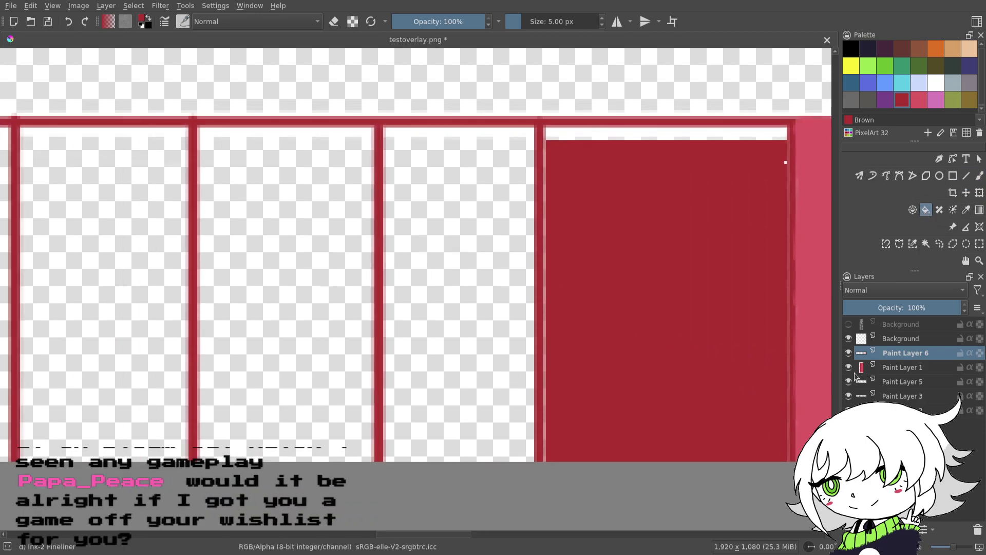
left_click(310, 284)
scroll(534, 313, "left", 6)
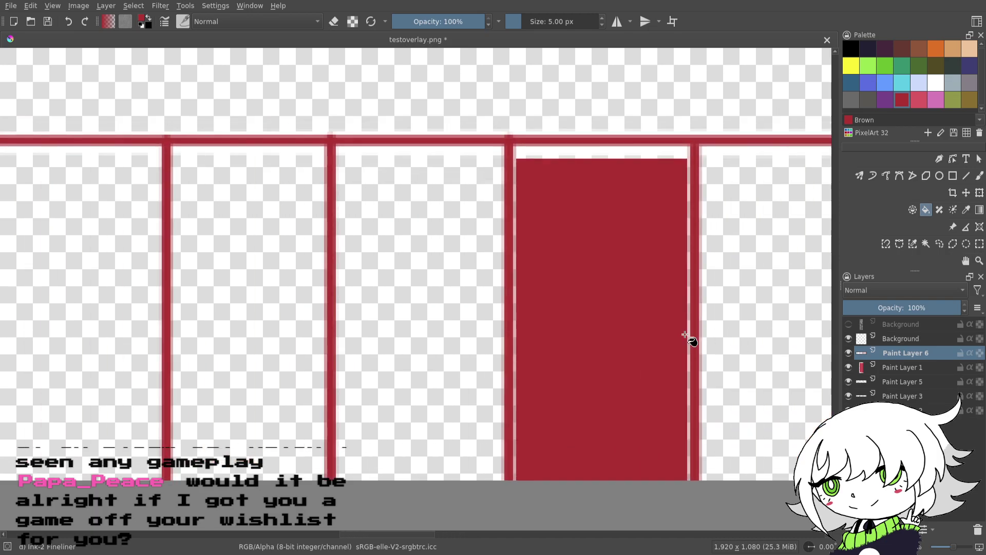
left_click(306, 318)
scroll(708, 321, "left", 4)
left_click(237, 334)
scroll(734, 299, "left", 6)
left_click(174, 297)
left_click_drag(299, 286, 784, 289)
left_click(234, 304)
left_click(341, 308)
scroll(676, 302, "left", 6)
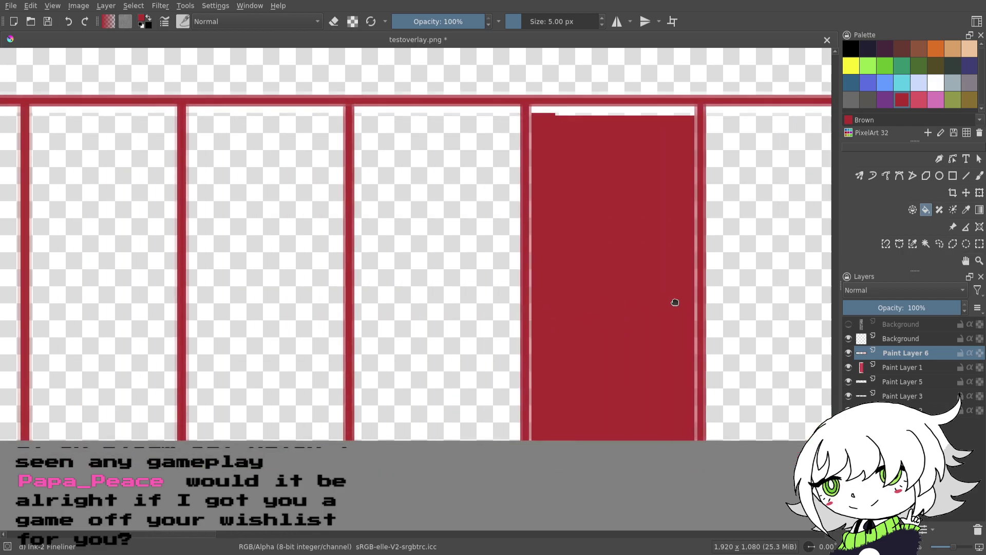
left_click(383, 316)
scroll(462, 308, "left", 5)
left_click(481, 298)
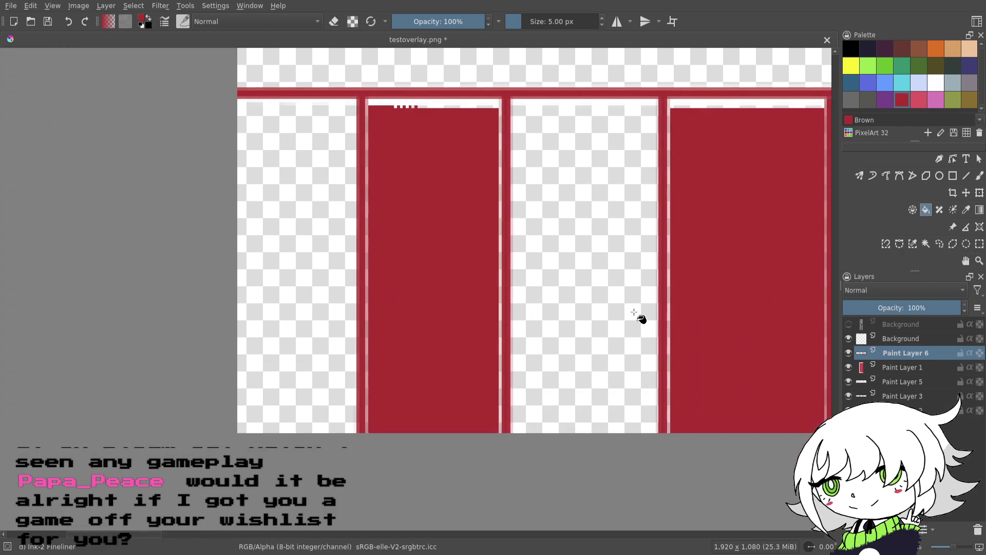
- Fill the remaining empty cells between the Brown ones with Mandy, then select Brown again and save the overlay image
scroll(544, 276, "right", 5)
left_click(925, 98)
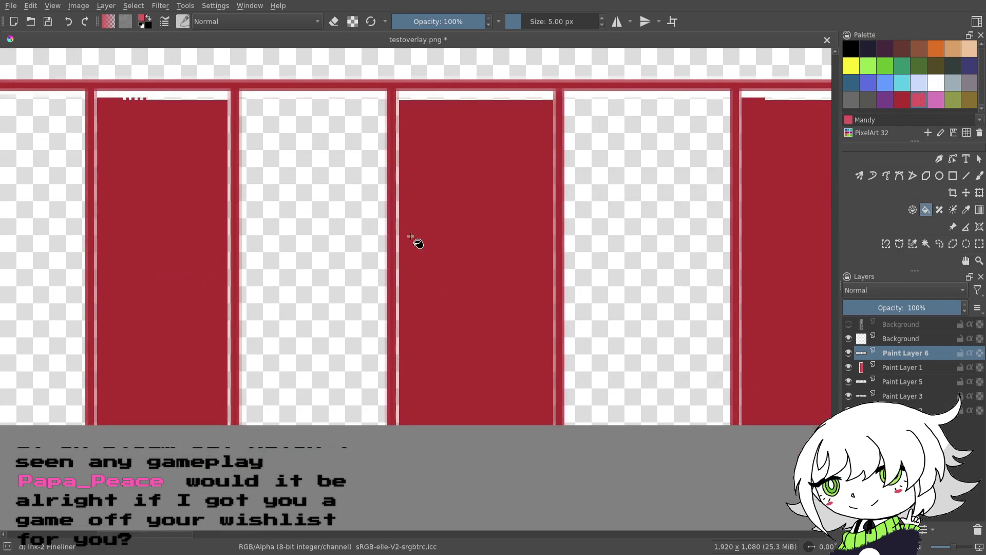
left_click(60, 276)
left_click(318, 285)
left_click(619, 289)
scroll(315, 296, "right", 7)
left_click(604, 283)
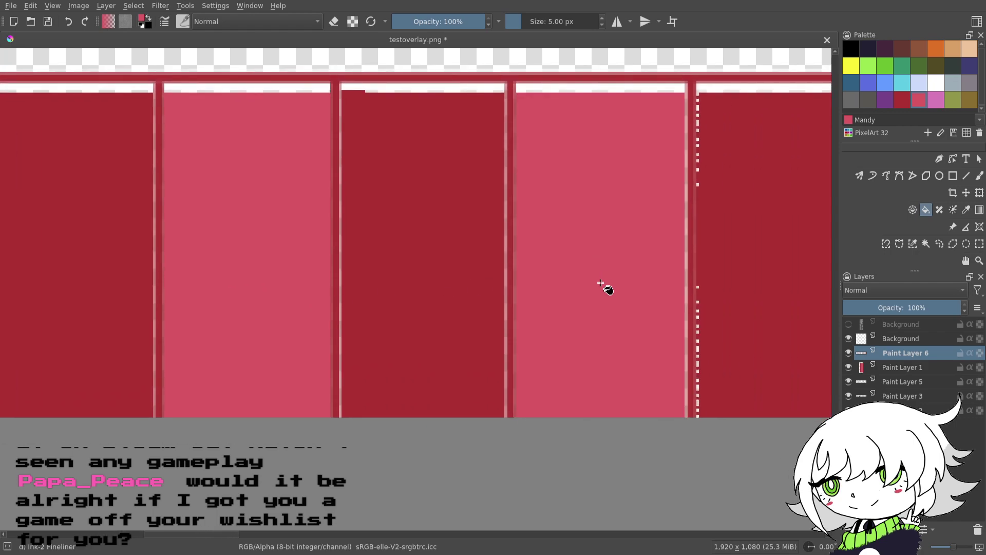
scroll(481, 308, "right", 7)
left_click(482, 308)
scroll(497, 282, "right", 6)
left_click(621, 258)
scroll(544, 258, "right", 2)
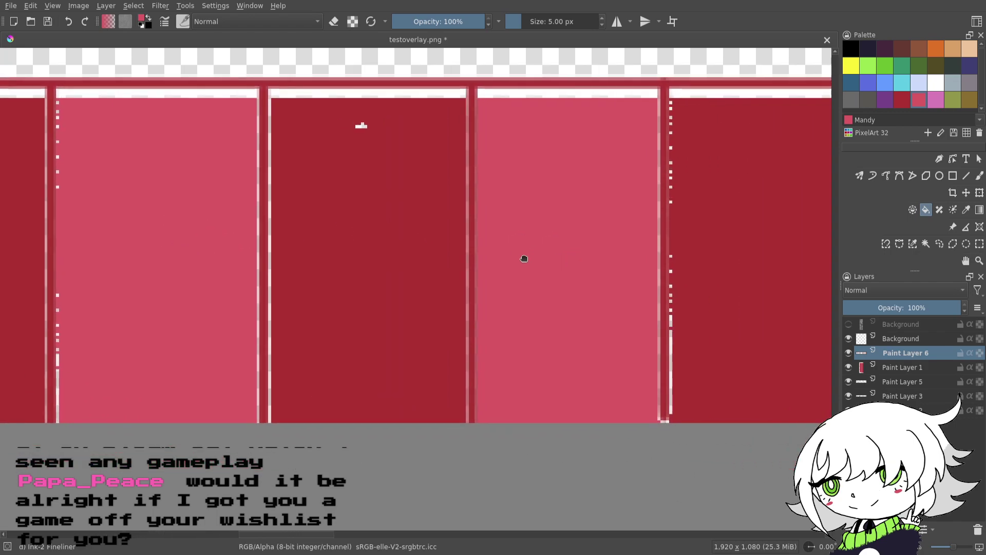
scroll(544, 257, "right", 4)
left_click(586, 279)
scroll(591, 286, "right", 7)
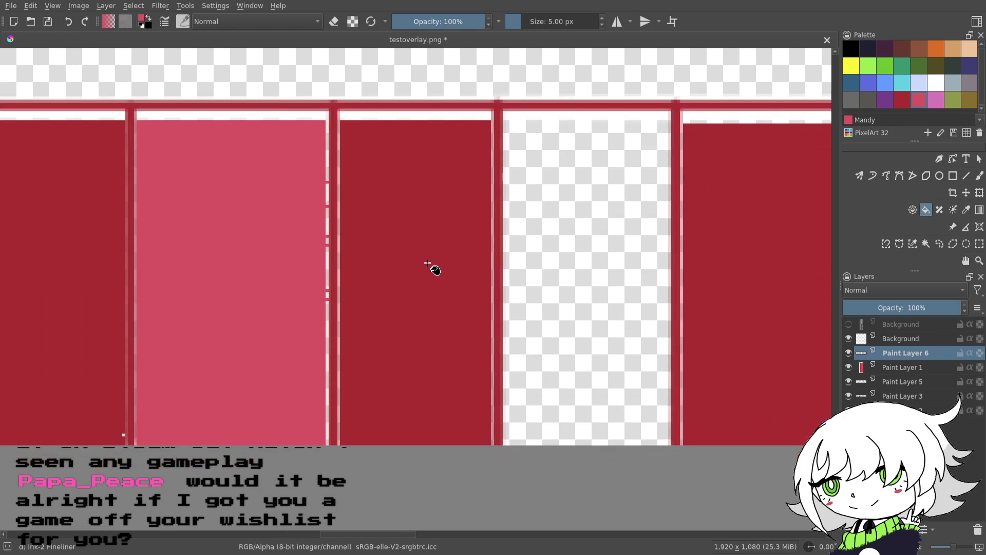
left_click(566, 279)
scroll(566, 279, "right", 7)
left_click(667, 277)
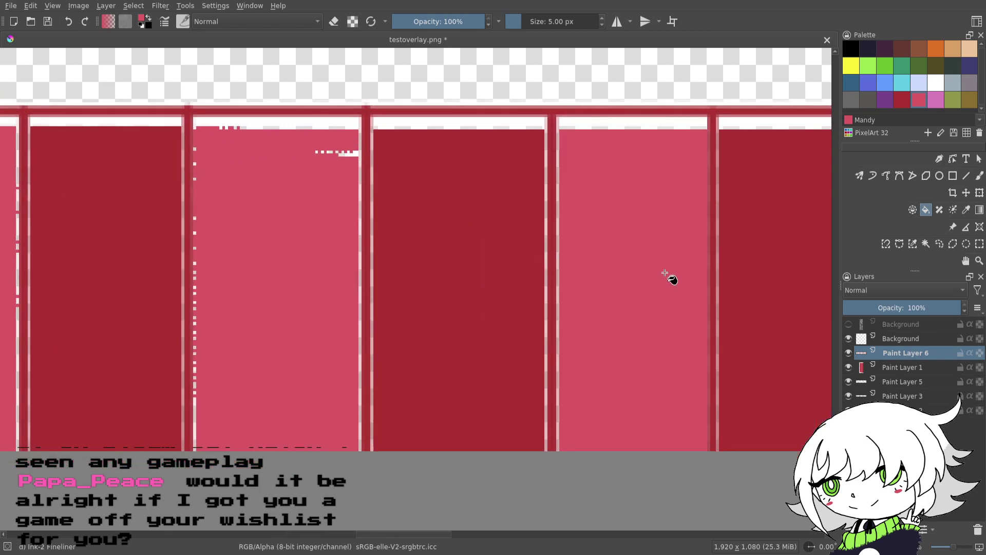
scroll(677, 275, "right", 5)
scroll(689, 272, "right", 6)
left_click(902, 99)
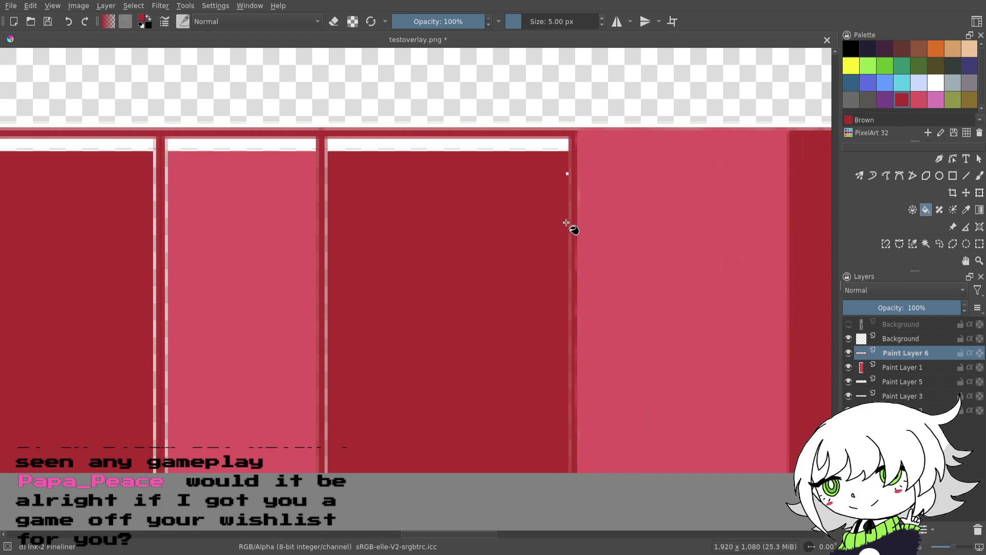
scroll(572, 226, "left", 6)
left_click(51, 20)
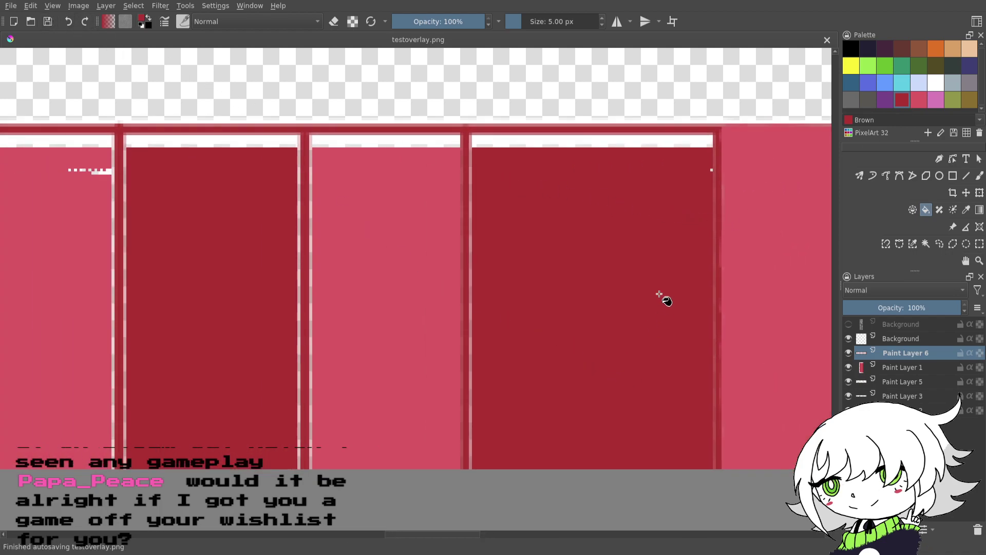
- Brush Brown over the unfilled gaps along the sides and top of the wide dark cell beside the finished lighter stripe
left_click_drag(651, 292, 563, 306)
left_click(979, 175)
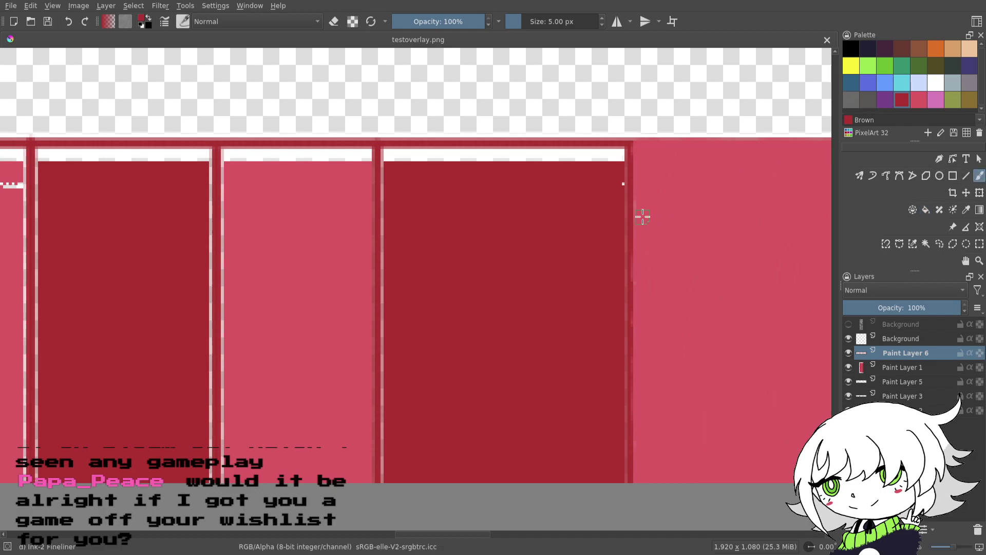
left_click_drag(620, 440, 623, 482)
mouse_move(623, 393)
left_mouse_down()
mouse_move(618, 413)
mouse_move(609, 349)
mouse_move(620, 402)
mouse_move(621, 293)
left_mouse_up()
mouse_move(623, 254)
left_mouse_down()
mouse_move(623, 241)
mouse_move(623, 259)
left_mouse_up()
mouse_move(629, 217)
left_mouse_down()
mouse_move(620, 148)
mouse_move(599, 163)
mouse_move(592, 153)
mouse_move(575, 174)
mouse_move(602, 168)
mouse_move(574, 166)
mouse_move(570, 156)
mouse_move(596, 154)
left_mouse_up()
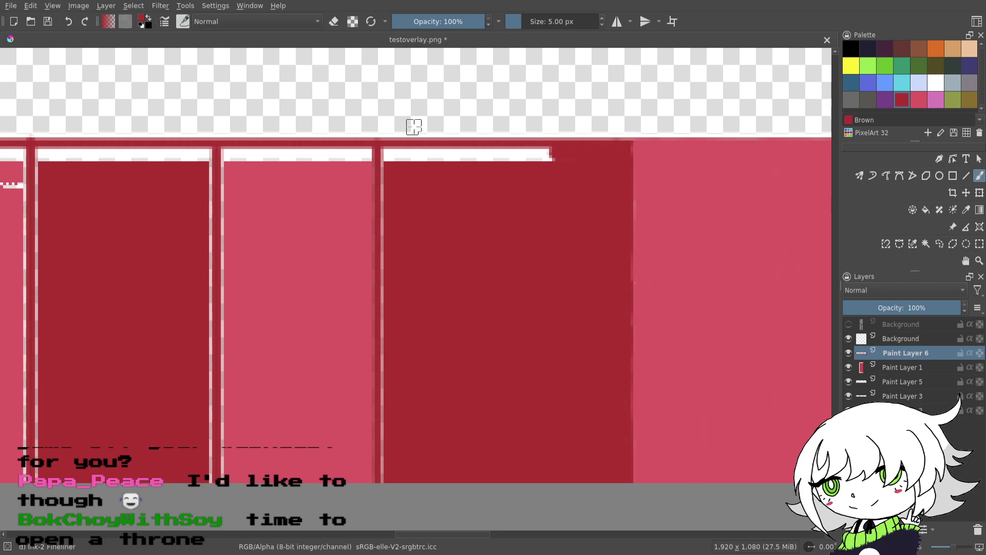
mouse_move(392, 164)
left_mouse_down()
mouse_move(547, 153)
mouse_move(411, 203)
mouse_move(393, 170)
mouse_move(386, 185)
mouse_move(386, 349)
mouse_move(395, 337)
mouse_move(385, 338)
mouse_move(383, 479)
mouse_move(392, 500)
left_mouse_up()
left_click_drag(458, 315, 466, 286)
- Straighten the border between the wide dark cell and the finished lighter stripe with a vertical Mandy line
left_click_drag(954, 546, 949, 542)
left_click_drag(577, 331, 716, 320)
left_click(957, 546)
left_click_drag(775, 406, 752, 402)
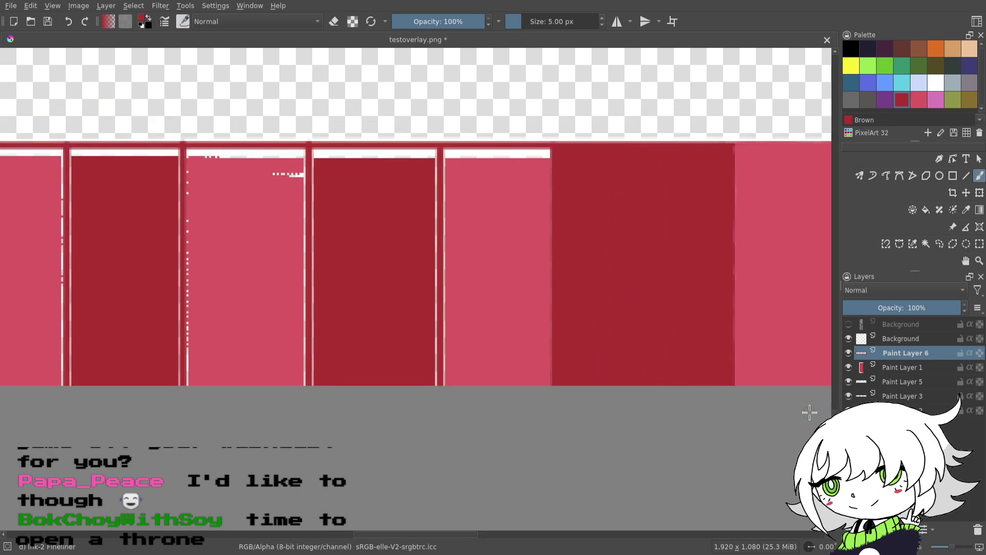
left_click(954, 545)
left_click_drag(709, 341, 503, 349)
mouse_move(612, 315)
left_mouse_down()
mouse_move(526, 306)
mouse_move(500, 342)
left_mouse_up()
scroll(606, 133, "down", 2)
left_click(918, 99)
left_click(965, 175)
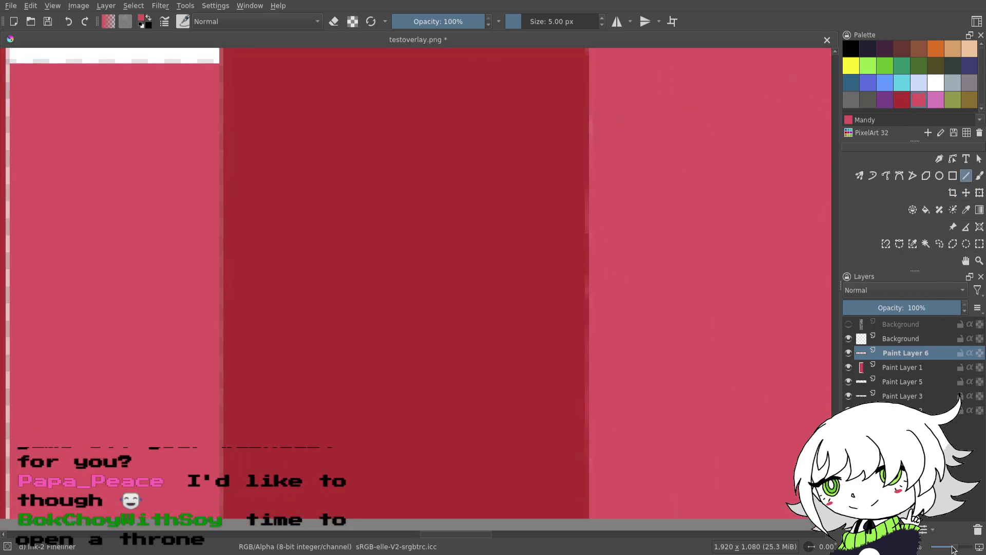
left_click(953, 547)
left_click_drag(684, 399, 653, 383)
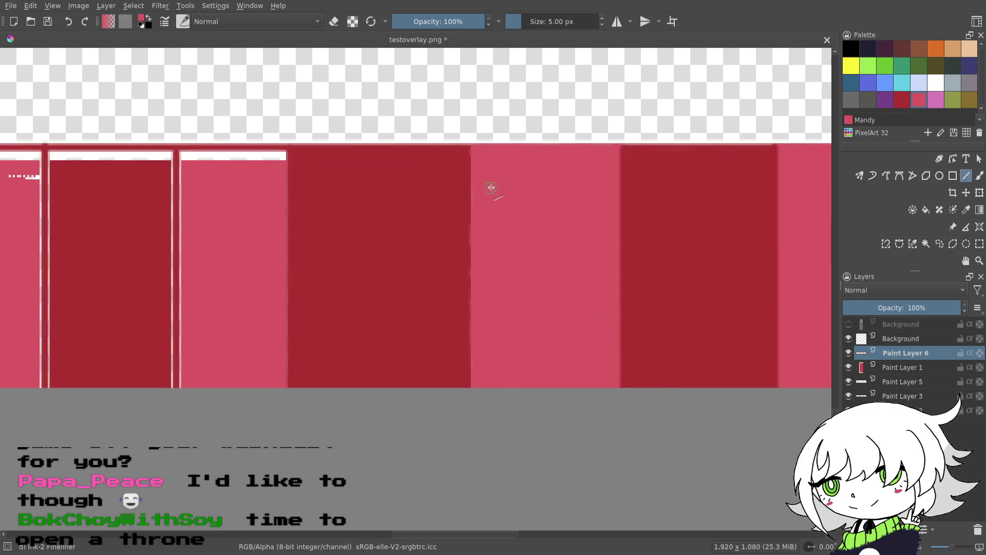
left_click_drag(471, 145, 475, 394)
- Brush Mandy over the dark notch at the upper corner of the next finished lighter stripe
left_click_drag(602, 316, 361, 318)
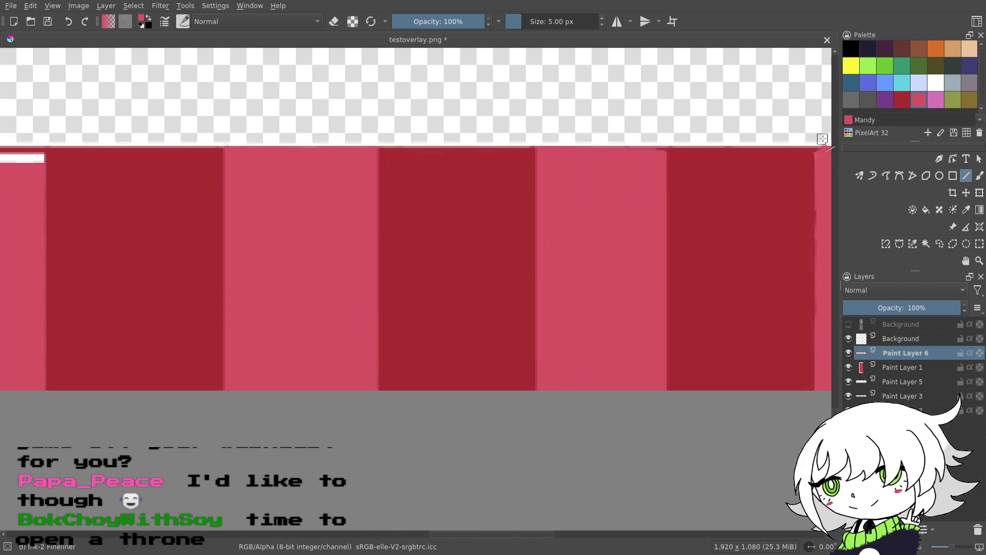
left_click(979, 175)
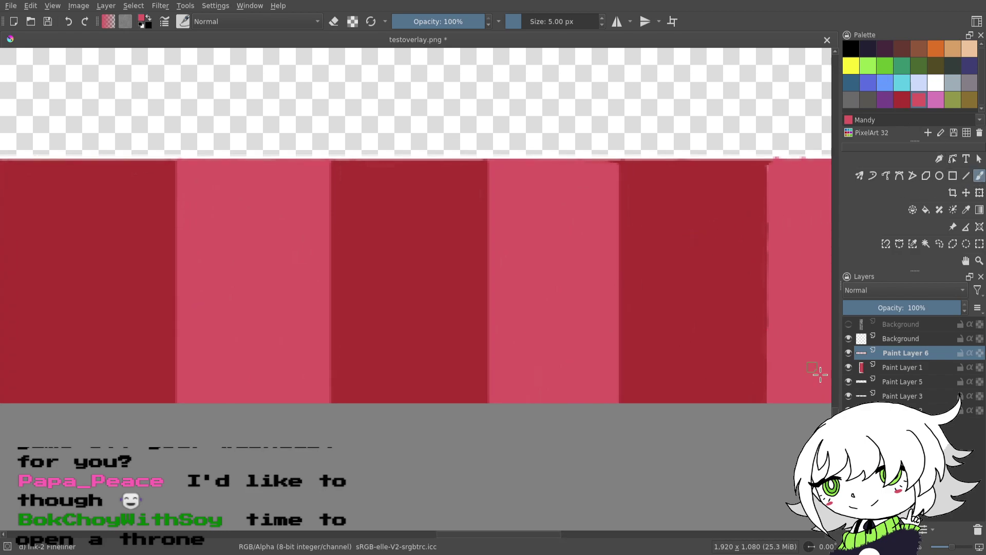
left_click(955, 546)
left_click_drag(792, 243, 627, 293)
left_click_drag(623, 84, 606, 86)
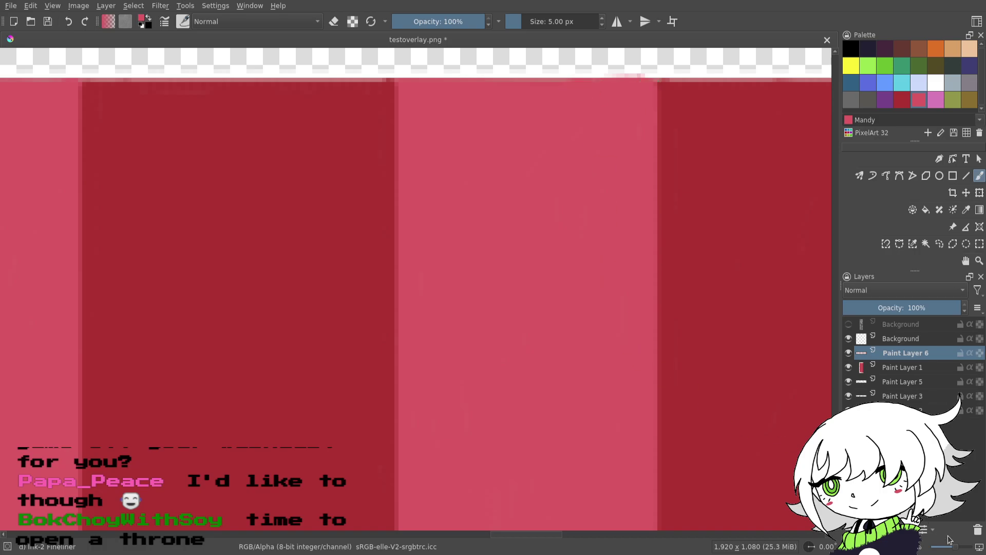
- Straighten the uneven edge of the dark stripe beyond the retouched lighter one with a vertical Brown line, undoing the first attempt
left_click(949, 546)
left_click(905, 102)
left_click(966, 175)
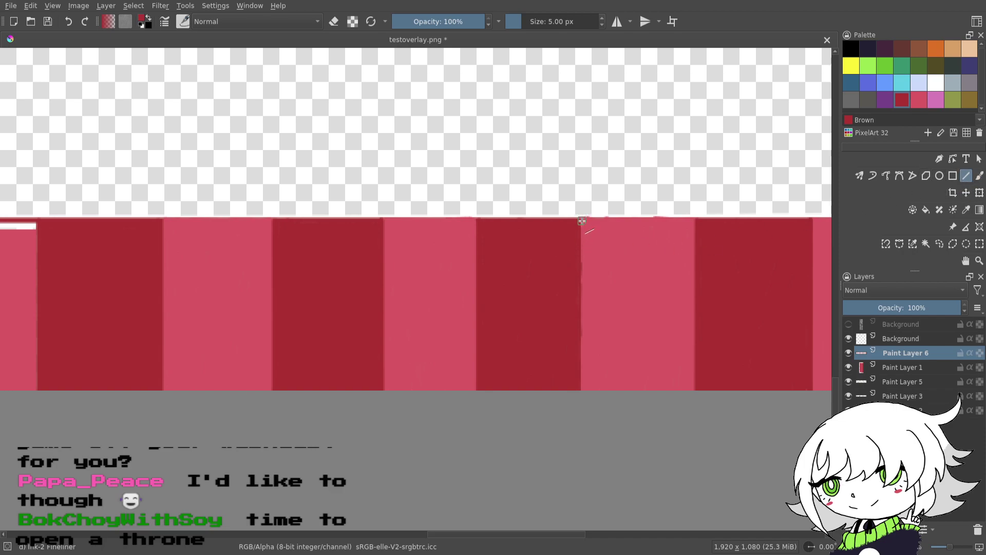
left_click_drag(581, 412, 581, 411)
left_click(67, 22)
left_click_drag(581, 219, 581, 401)
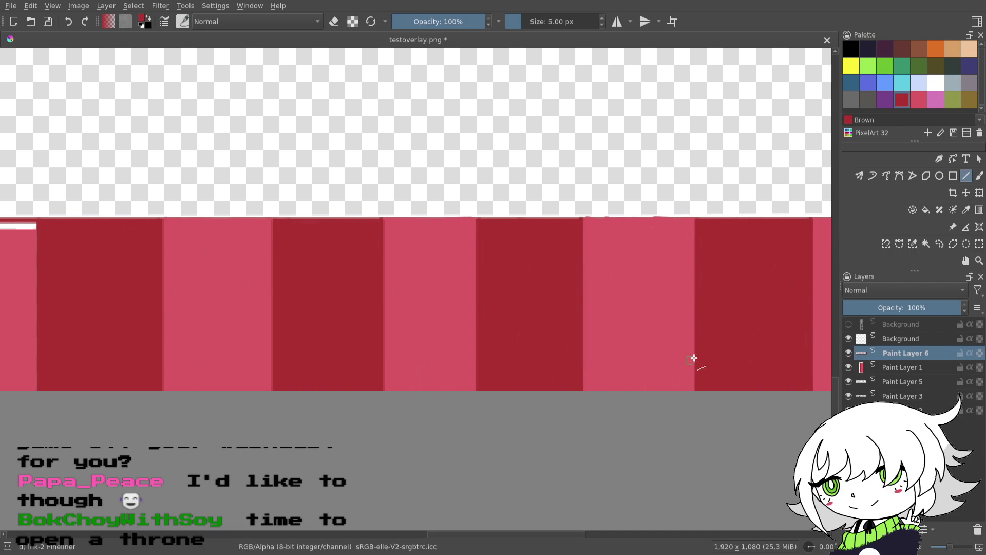
- Straighten the border between the last dark stripe and the lighter band of the side panel with a vertical Mandy line, undoing the first attempt
left_click_drag(694, 358, 346, 354)
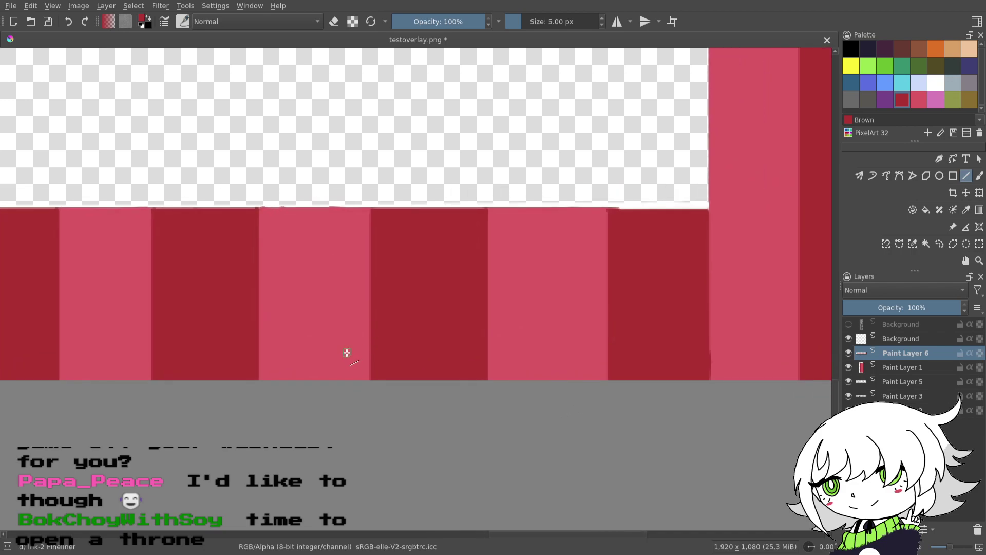
left_click_drag(658, 334, 618, 336)
left_click(919, 100)
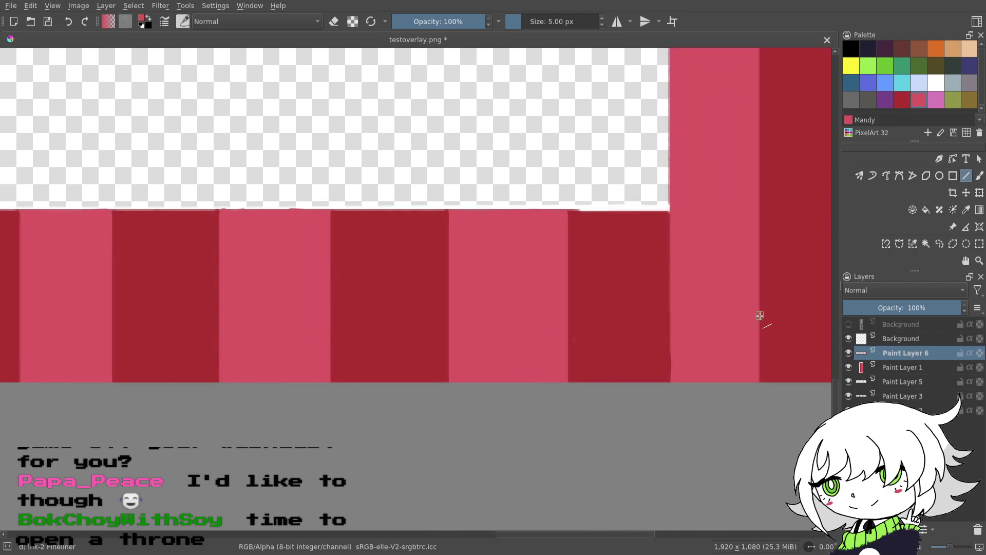
left_click_drag(759, 315, 667, 294)
left_click(953, 547)
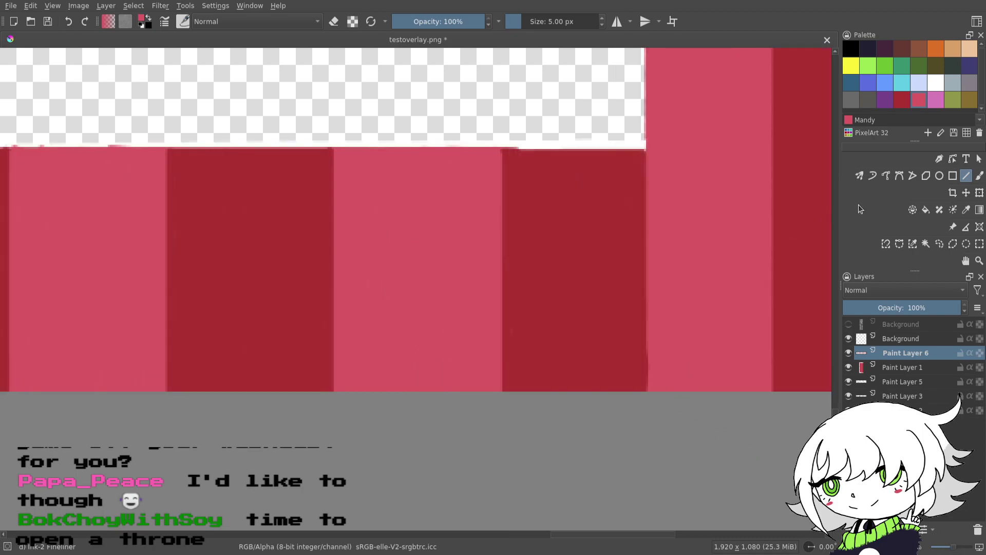
left_click_drag(646, 164, 653, 434)
left_click(69, 22)
left_click_drag(654, 152, 662, 311)
- Save the overlay image and check its border against the Dead Cells title screen before returning to Krita
left_click_drag(534, 335, 718, 328)
left_click_drag(504, 329, 814, 334)
left_click_drag(494, 345, 849, 317)
left_click_drag(637, 327, 767, 364)
left_click_drag(450, 325, 681, 309)
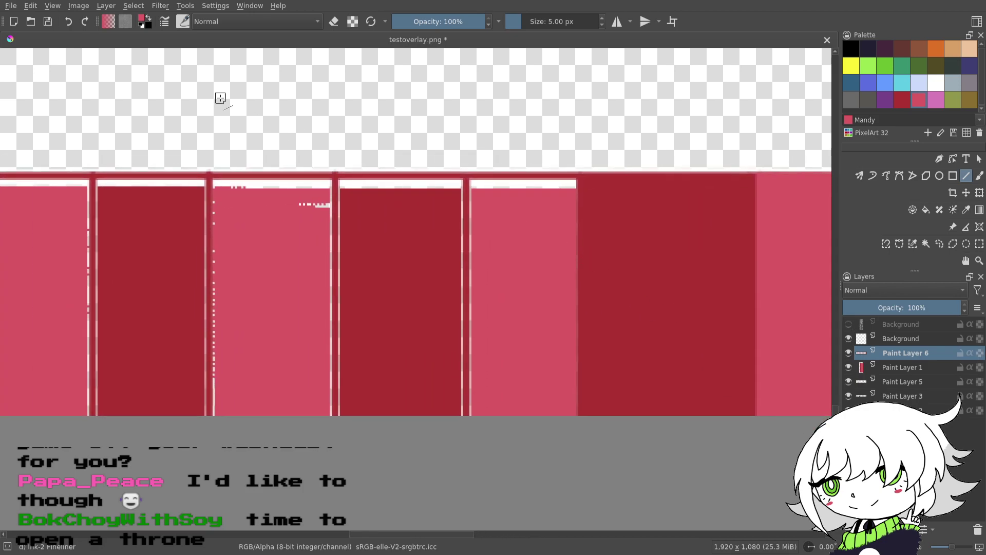
left_click(50, 21)
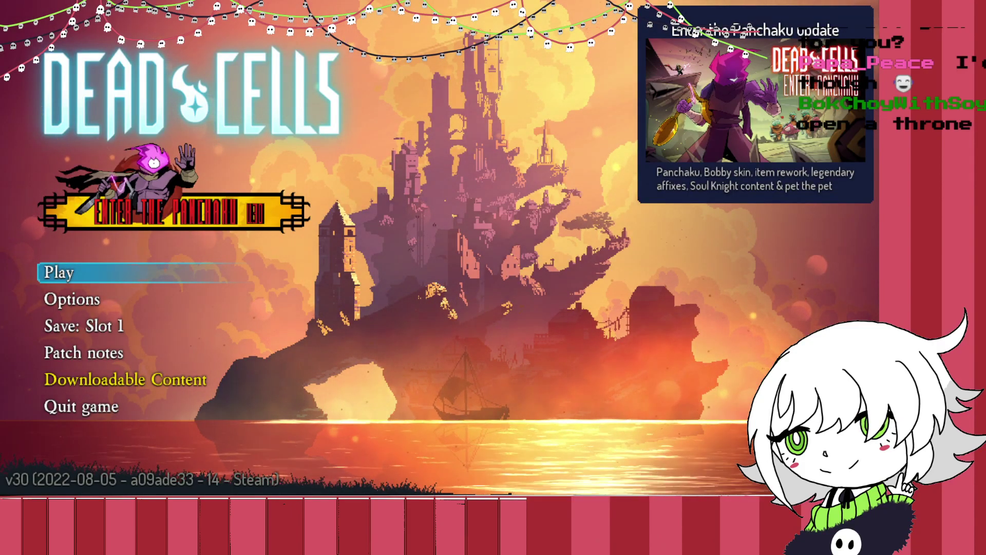
key("Return")
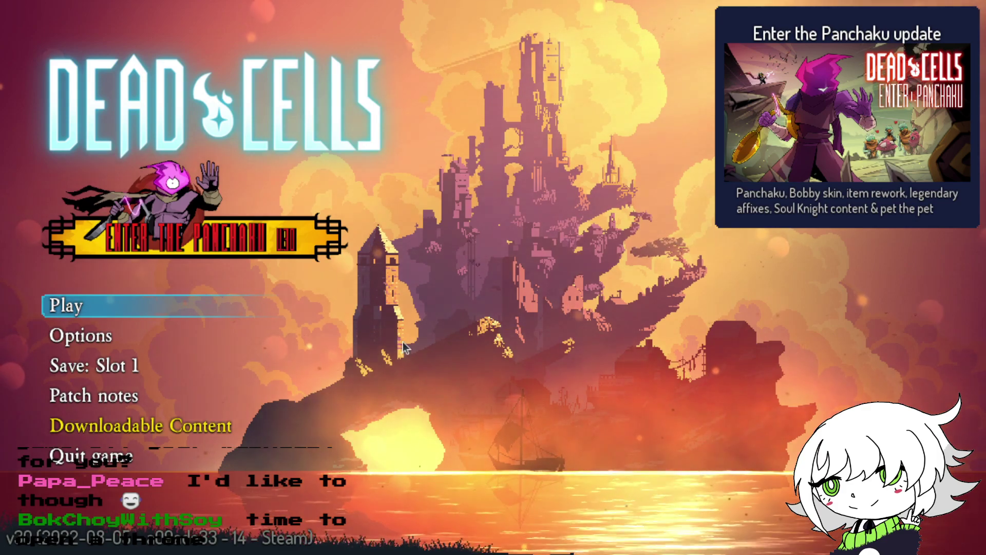
key("alt+Tab")
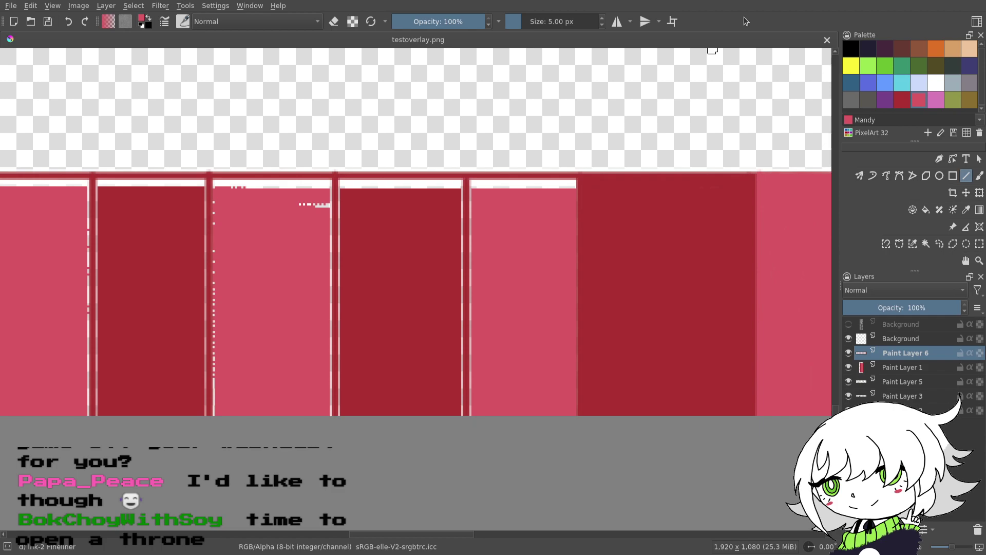
- Brush Mandy over the unfilled strip and dark frame at the top of the lighter cell beside the finished wide dark stripe
left_click_drag(571, 326, 545, 329)
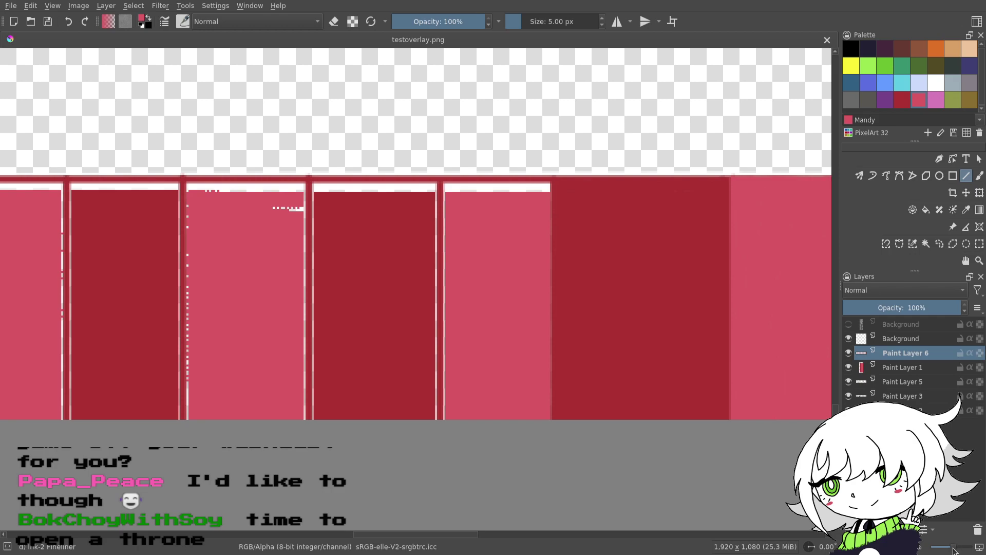
left_click_drag(953, 549, 955, 548)
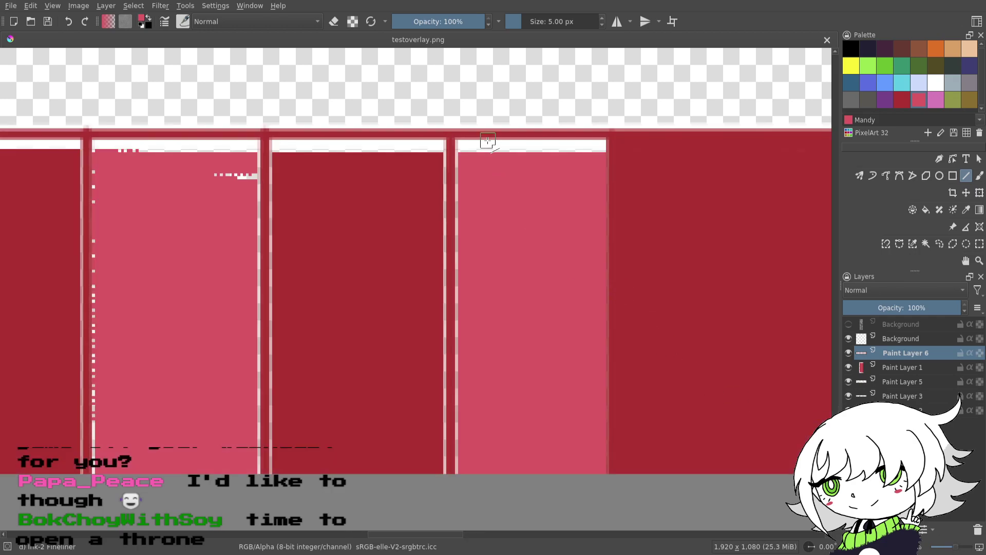
left_click(463, 153)
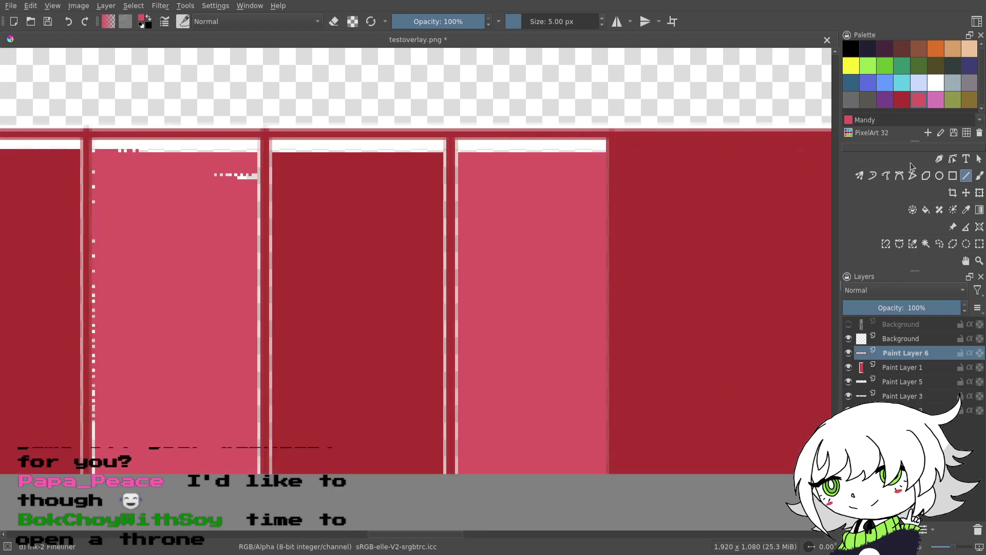
left_click(979, 176)
mouse_move(461, 136)
left_mouse_down()
mouse_move(491, 139)
mouse_move(470, 154)
mouse_move(518, 138)
mouse_move(508, 152)
mouse_move(600, 144)
left_mouse_up()
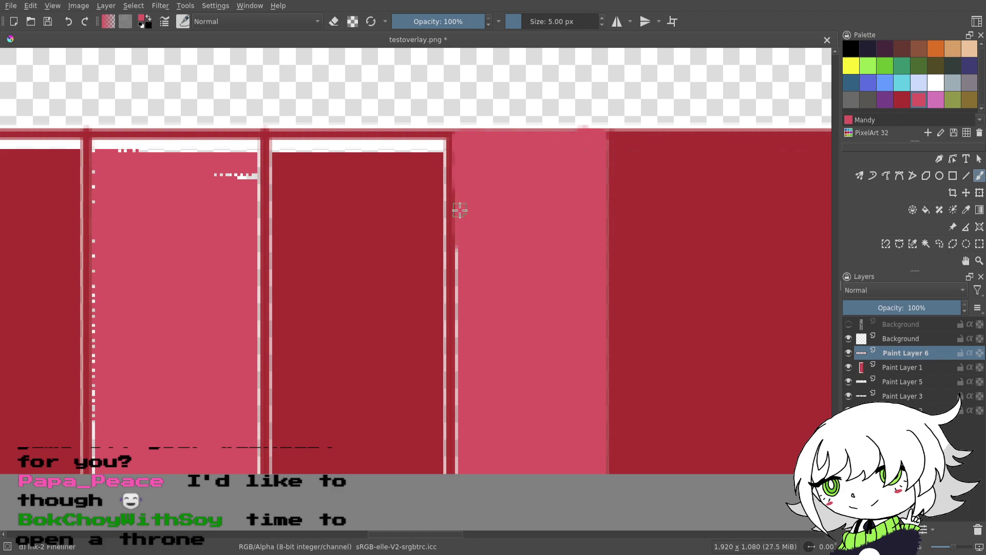
- Straighten both side edges of the newly filled lighter stripe with vertical Mandy lines
left_click(966, 176)
left_click_drag(584, 304, 694, 290)
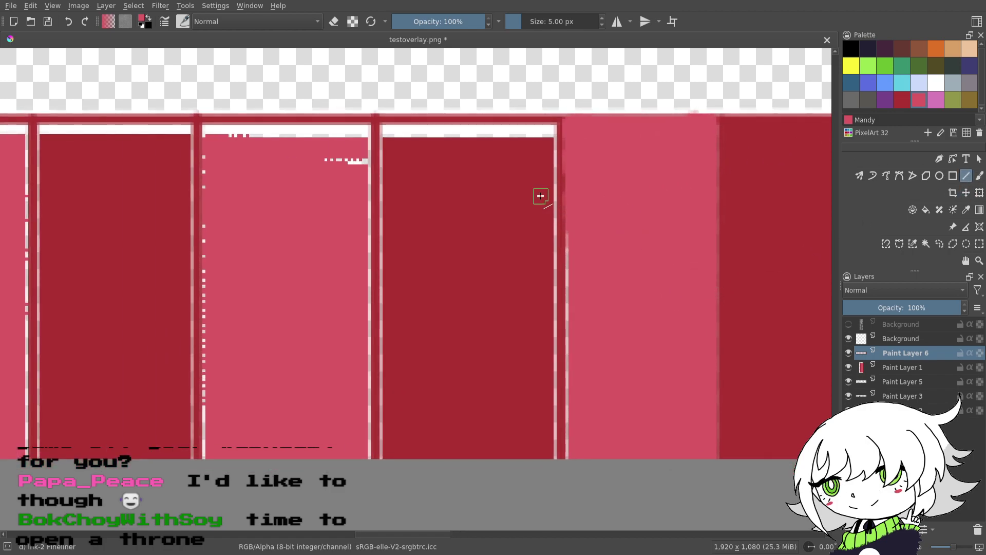
mouse_move(568, 117)
left_mouse_down()
mouse_move(563, 447)
mouse_move(548, 452)
left_mouse_up()
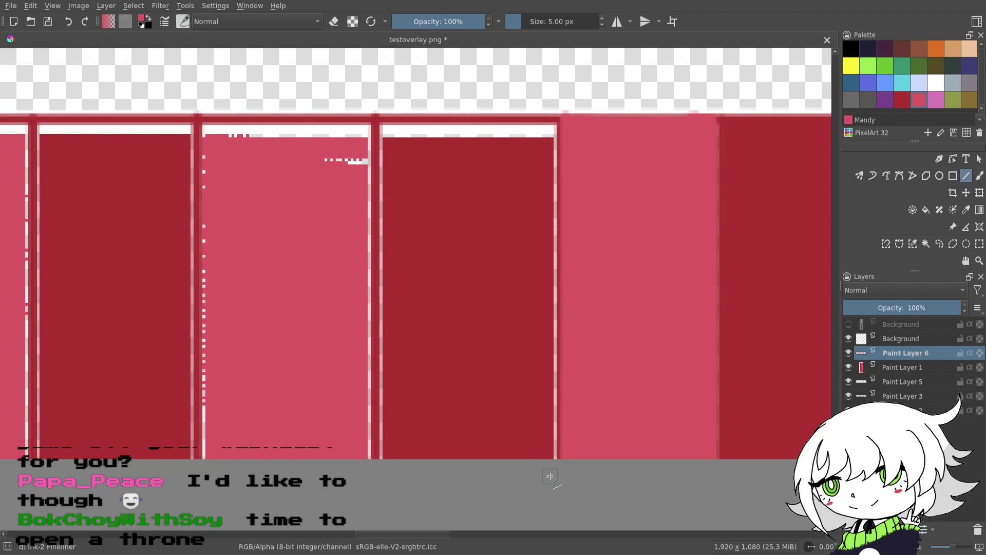
mouse_move(652, 347)
left_mouse_down()
mouse_move(458, 350)
mouse_move(500, 350)
left_mouse_up()
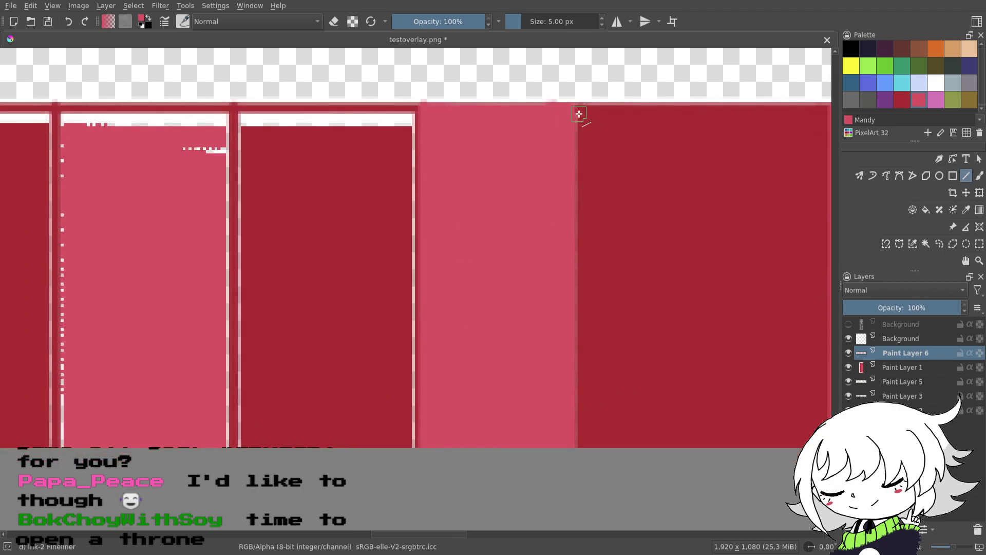
left_click_drag(577, 107, 551, 422)
- Fill the gaps along the top and both sides of the next dark cell with Brown line and brush strokes
mouse_move(551, 388)
left_mouse_down()
mouse_move(379, 302)
mouse_move(383, 286)
mouse_move(587, 278)
mouse_move(568, 320)
mouse_move(599, 300)
left_mouse_up()
left_click(901, 99)
left_click_drag(378, 100, 543, 101)
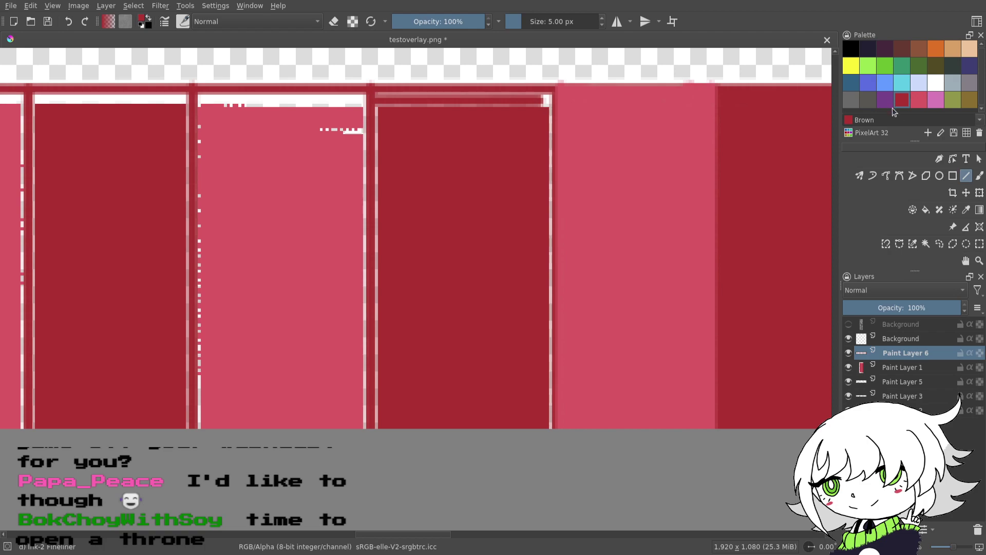
left_click(978, 177)
mouse_move(380, 100)
left_mouse_down()
mouse_move(446, 93)
mouse_move(547, 104)
mouse_move(532, 102)
mouse_move(528, 117)
mouse_move(543, 123)
mouse_move(549, 172)
mouse_move(548, 425)
left_mouse_up()
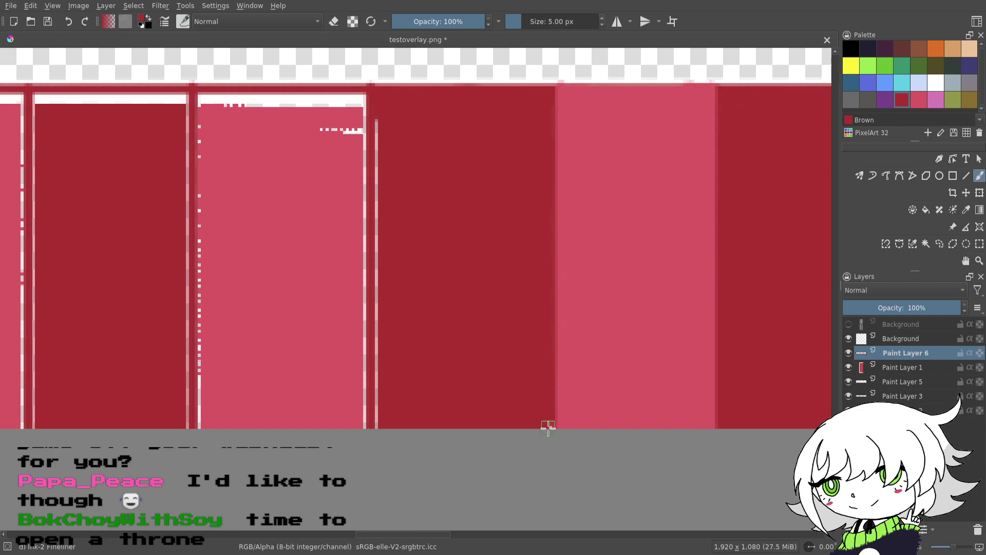
mouse_move(385, 147)
left_mouse_down()
mouse_move(388, 234)
mouse_move(373, 220)
mouse_move(381, 384)
left_mouse_up()
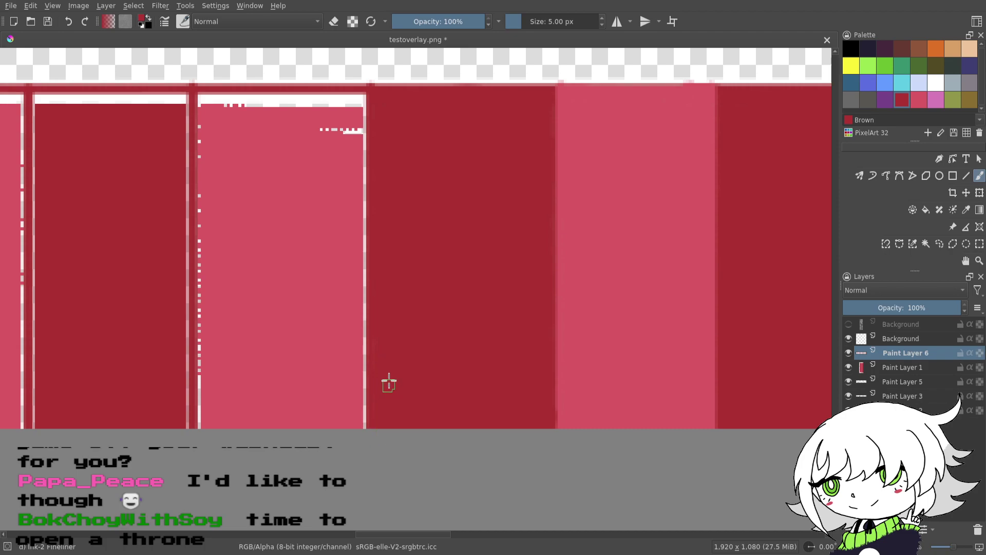
- Sample the lighter stripe's colour and brush it over the top gap and white dashes of the next lighter cell
left_click_drag(404, 293, 661, 298)
left_click(647, 427, "ctrl")
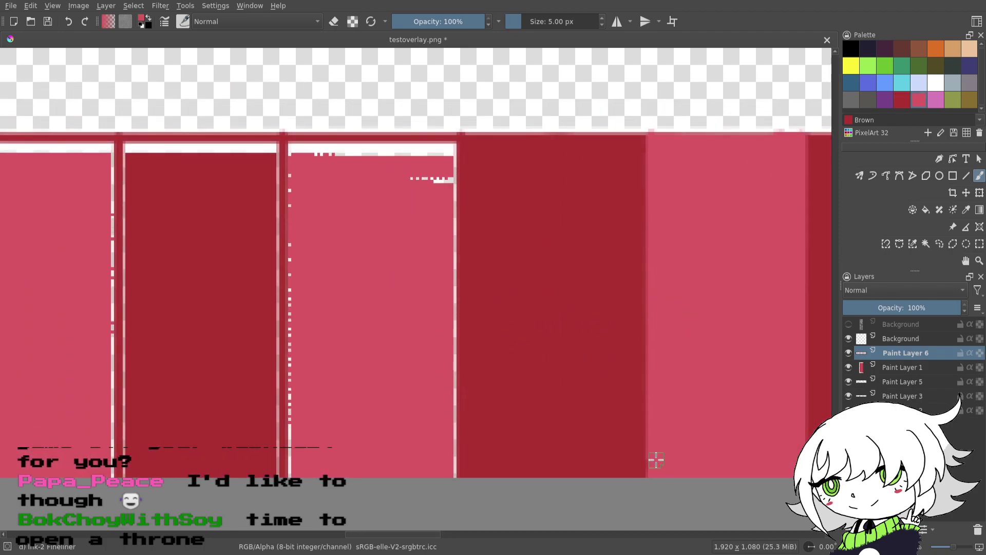
left_click_drag(662, 389, 577, 388)
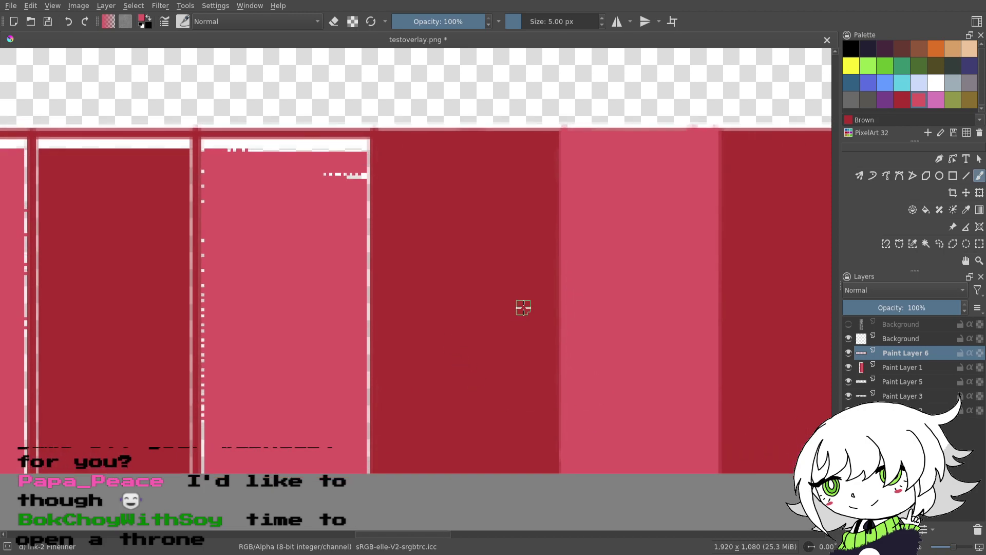
left_click_drag(534, 308, 697, 317)
mouse_move(373, 156)
left_mouse_down()
mouse_move(413, 156)
mouse_move(392, 162)
mouse_move(398, 154)
mouse_move(385, 150)
mouse_move(434, 145)
mouse_move(433, 161)
mouse_move(447, 151)
mouse_move(479, 156)
mouse_move(453, 171)
left_mouse_up()
scroll(452, 171, "left", 4)
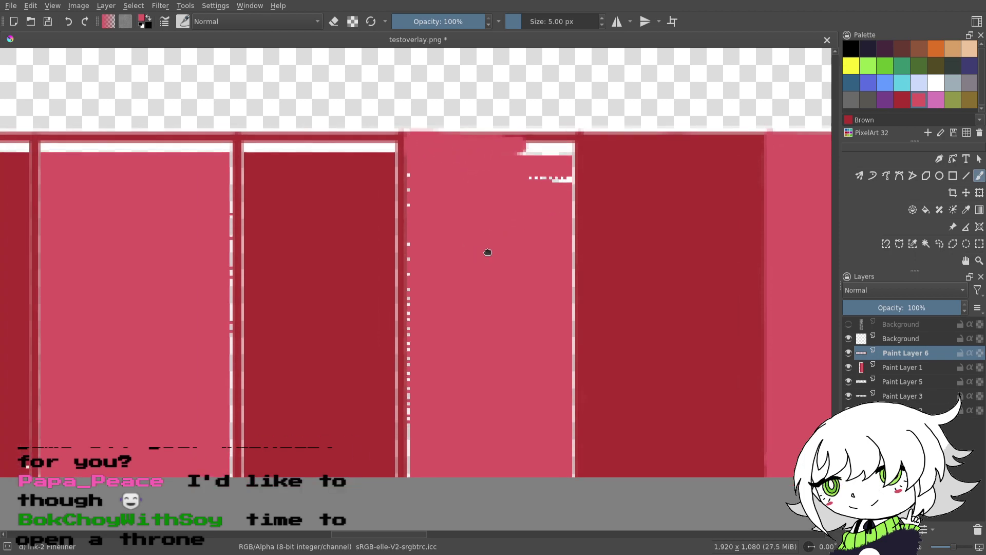
left_click_drag(957, 545, 959, 546)
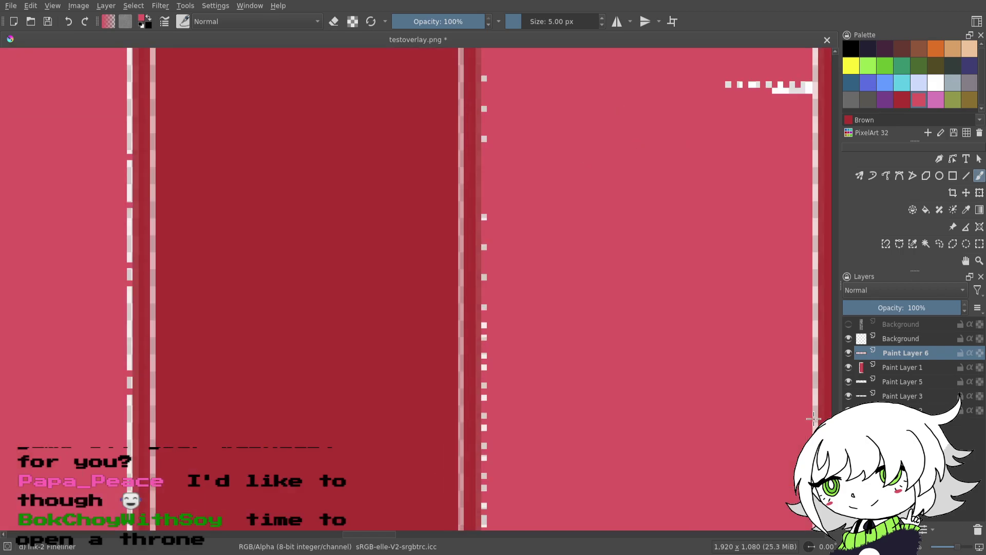
left_click_drag(712, 115, 524, 174)
left_click_drag(492, 144, 483, 169)
mouse_move(521, 100)
left_mouse_down()
mouse_move(542, 103)
mouse_move(560, 94)
mouse_move(507, 121)
mouse_move(611, 90)
mouse_move(585, 109)
mouse_move(602, 130)
mouse_move(611, 87)
left_mouse_up()
mouse_move(604, 164)
left_mouse_down()
mouse_move(590, 190)
mouse_move(568, 167)
left_mouse_up()
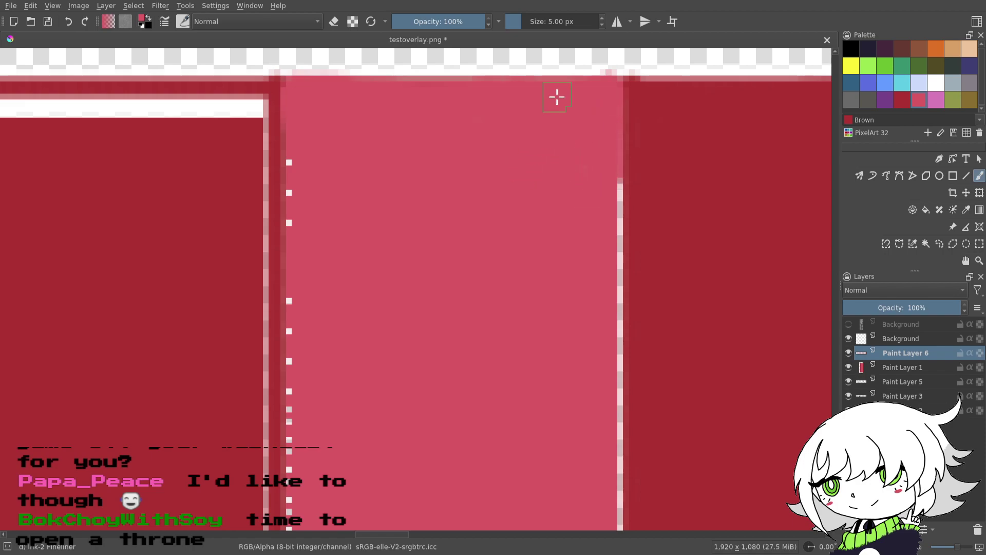
- Brush the lighter red down the white gap between this lighter cell and the finished dark stripe
mouse_move(607, 192)
left_mouse_down()
mouse_move(608, 180)
mouse_move(608, 217)
left_mouse_up()
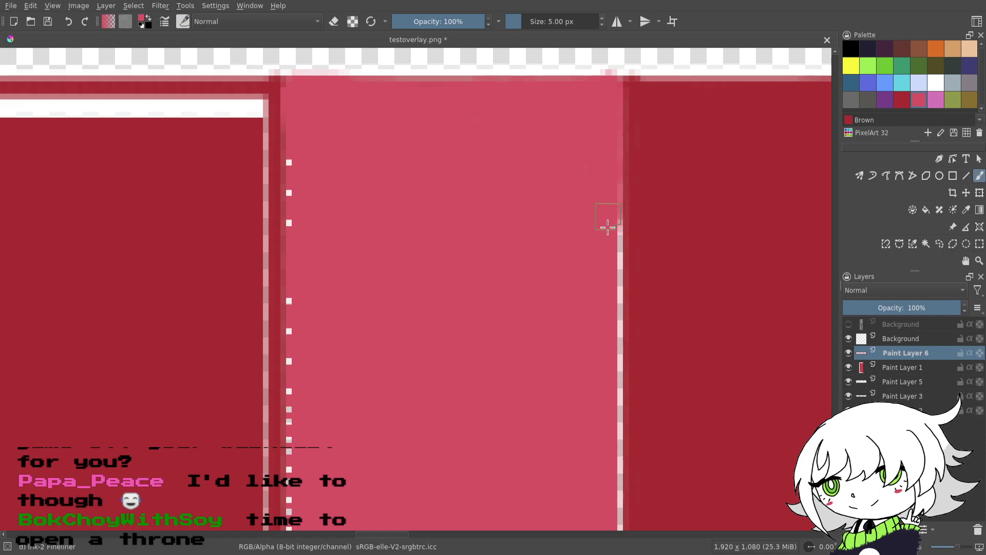
left_click_drag(586, 266, 555, 206)
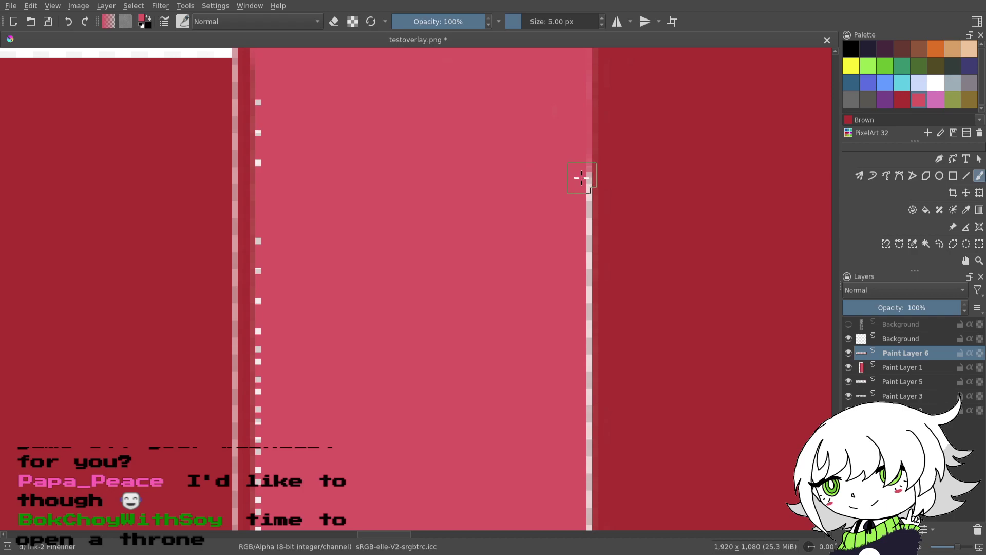
left_click_drag(579, 153, 538, 273)
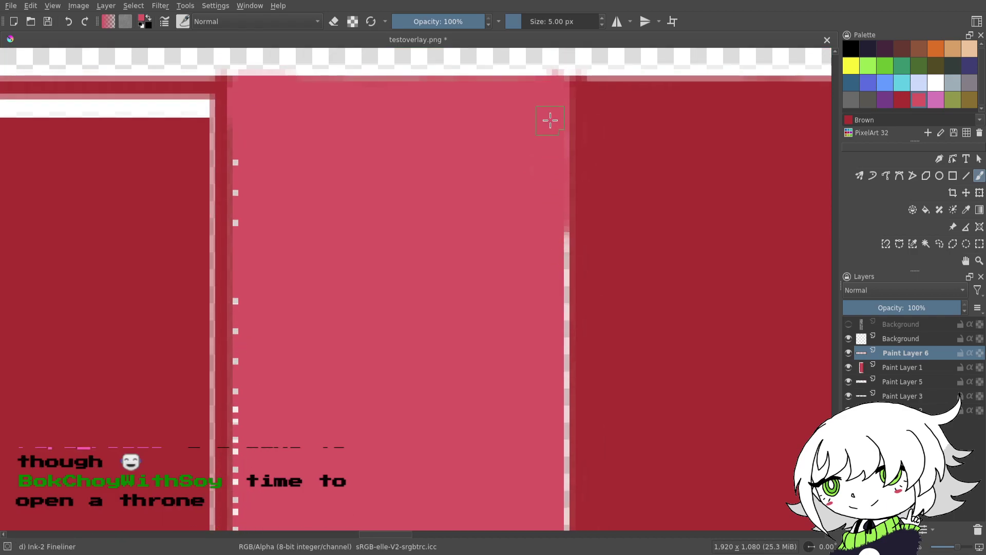
left_click_drag(538, 220, 588, 196)
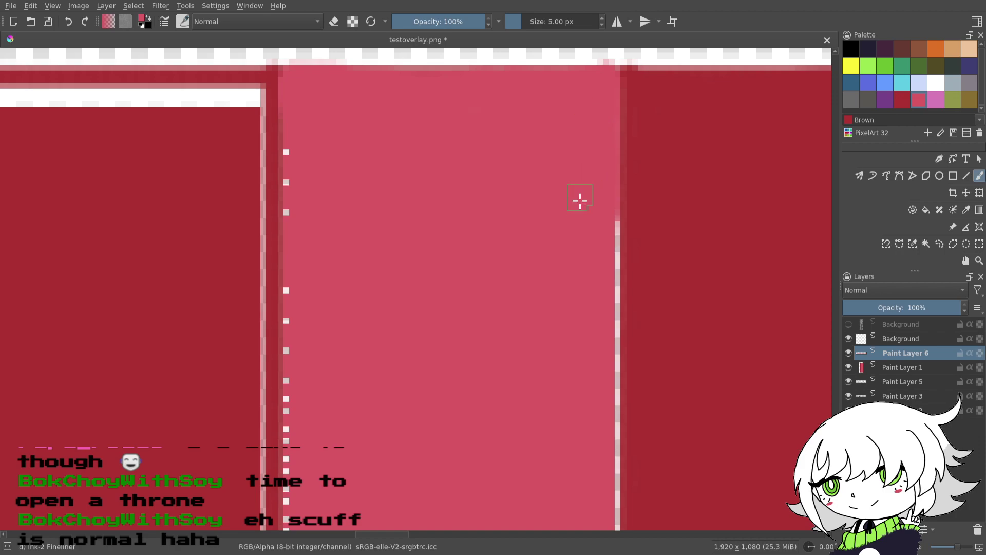
mouse_move(603, 197)
left_mouse_down()
mouse_move(608, 335)
mouse_move(590, 319)
mouse_move(587, 179)
mouse_move(605, 194)
mouse_move(610, 173)
mouse_move(609, 245)
mouse_move(614, 205)
left_mouse_up()
mouse_move(587, 301)
left_mouse_down()
mouse_move(565, 181)
mouse_move(598, 175)
mouse_move(617, 157)
mouse_move(601, 165)
mouse_move(580, 134)
left_mouse_up()
left_click_drag(587, 99, 586, 154)
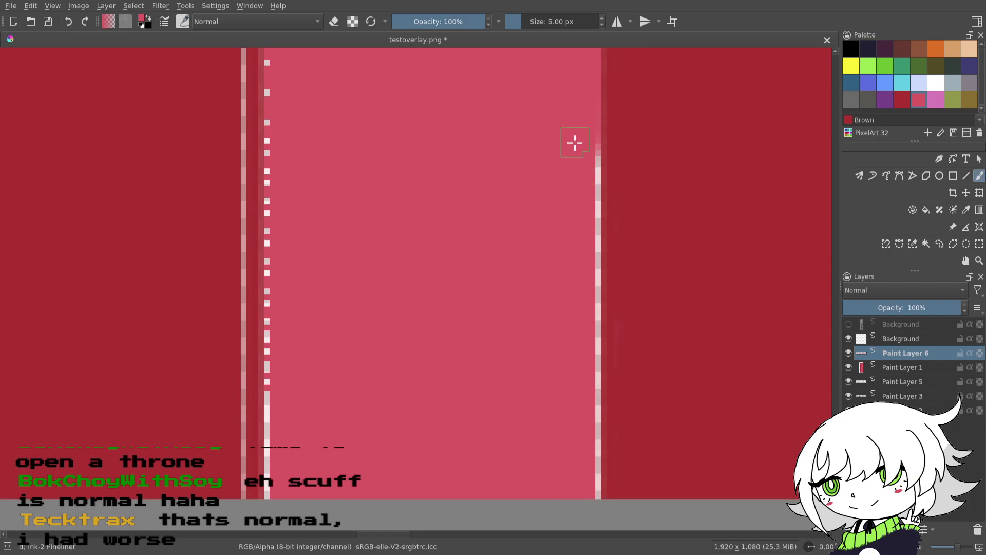
left_click_drag(571, 237, 585, 211)
left_click_drag(522, 202, 499, 244)
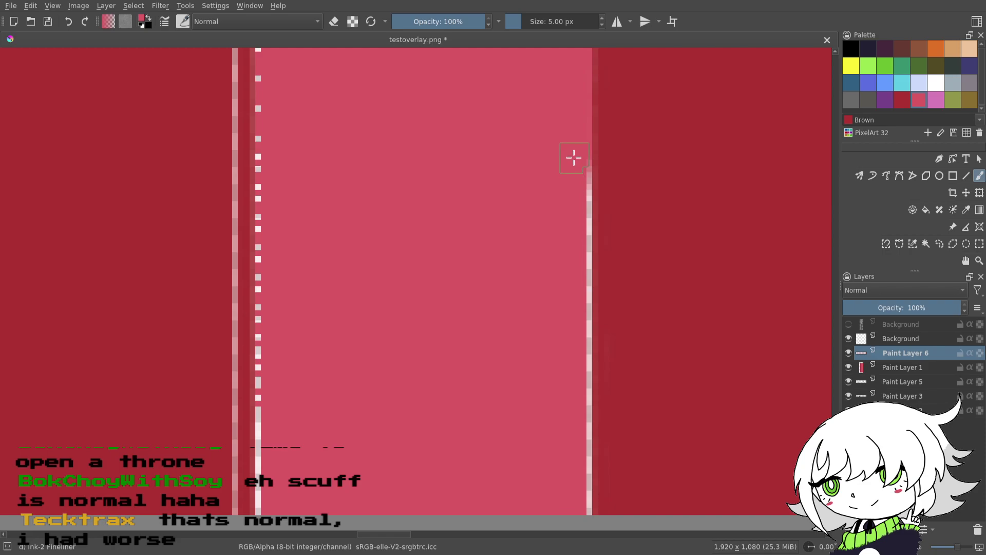
mouse_move(580, 165)
left_mouse_down()
mouse_move(581, 254)
mouse_move(580, 242)
mouse_move(566, 261)
mouse_move(580, 162)
mouse_move(597, 158)
mouse_move(598, 408)
left_mouse_up()
mouse_move(480, 265)
left_mouse_down()
mouse_move(478, 292)
mouse_move(440, 326)
mouse_move(462, 400)
left_mouse_up()
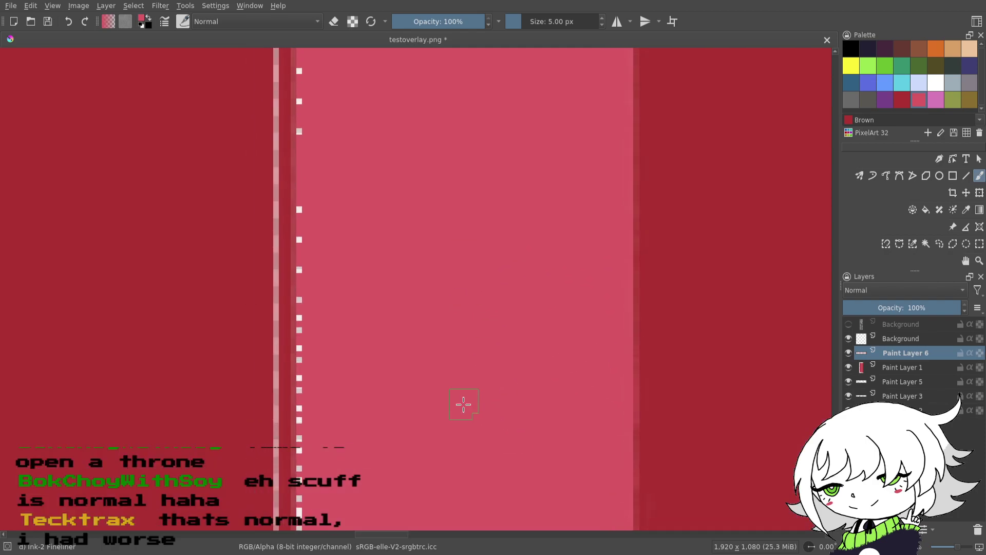
- Brush the lighter red over the white dots and gap along the lighter cell's opposite side, beside the unfinished dark cell
left_click_drag(423, 187, 447, 314)
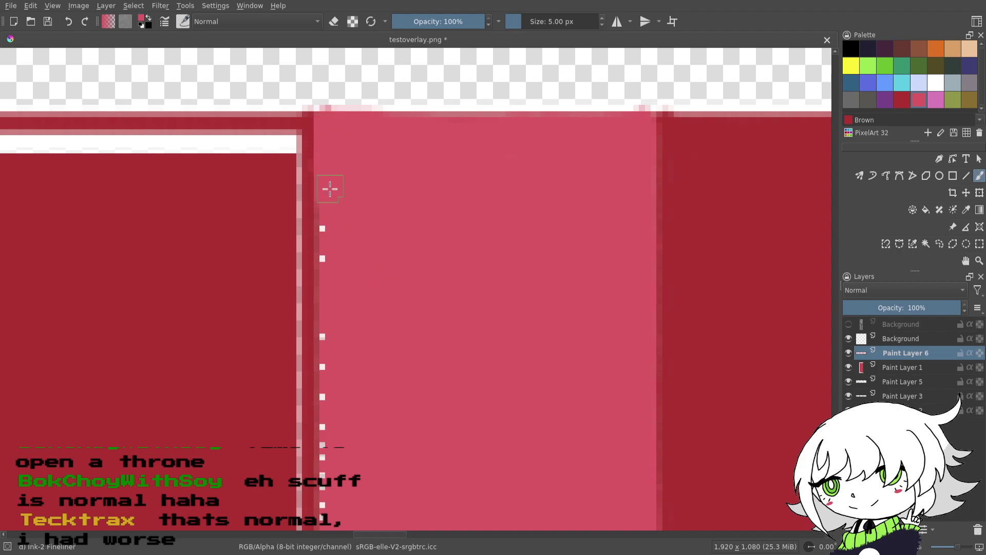
left_click_drag(335, 249, 402, 139)
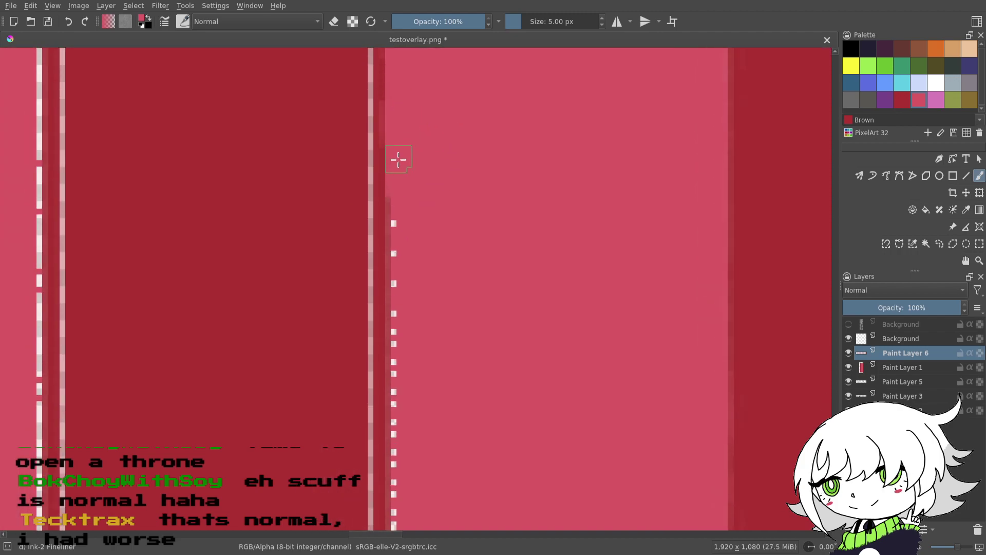
left_click_drag(403, 219, 451, 169)
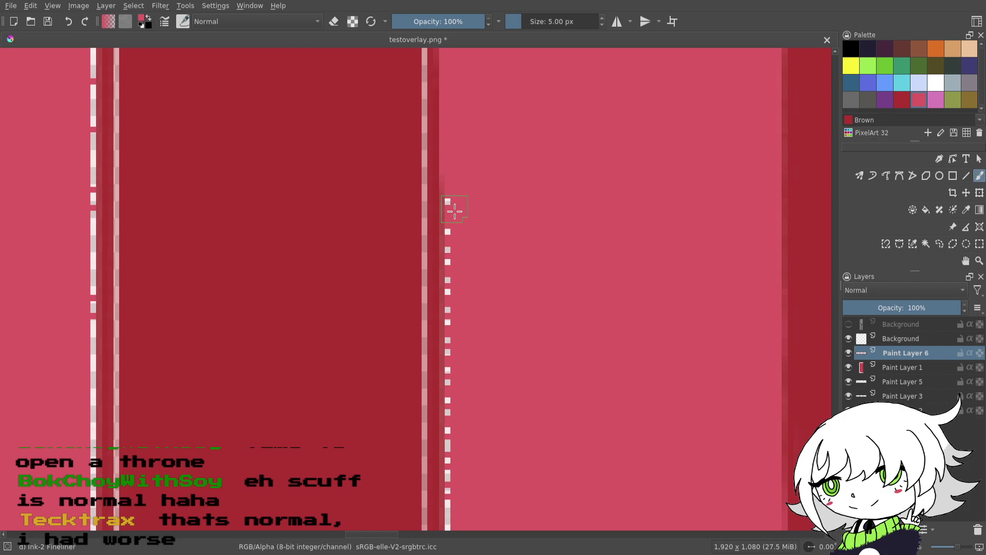
mouse_move(451, 227)
left_mouse_down()
mouse_move(455, 291)
mouse_move(511, 151)
mouse_move(508, 106)
mouse_move(498, 113)
mouse_move(502, 236)
left_mouse_up()
left_click_drag(512, 261, 535, 181)
mouse_move(527, 162)
left_mouse_down()
mouse_move(528, 207)
mouse_move(521, 161)
mouse_move(523, 267)
mouse_move(535, 252)
mouse_move(525, 259)
mouse_move(534, 333)
mouse_move(522, 328)
mouse_move(522, 420)
left_mouse_up()
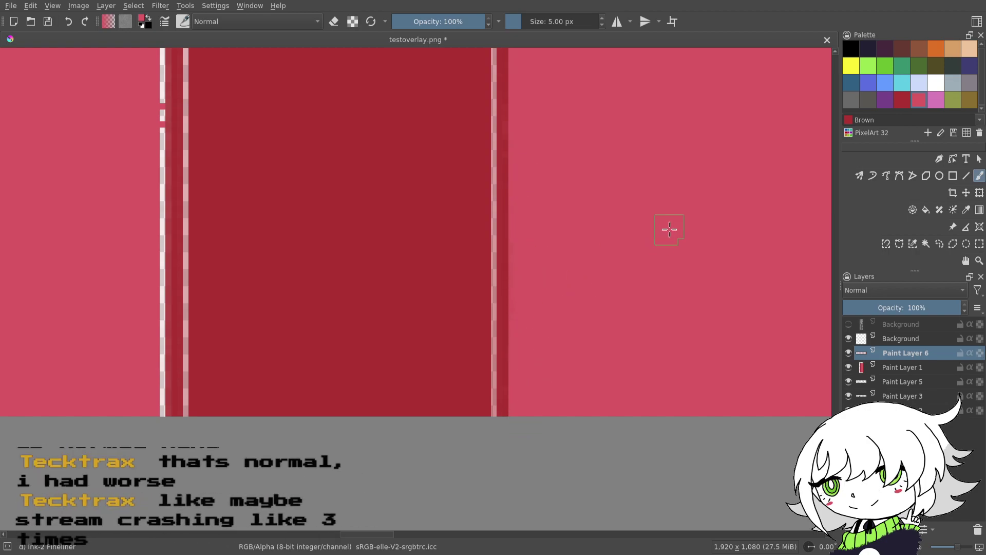
- Examine the upper edge of the filled lighter stripe and the gaps around the adjacent unfinished dark cell
left_click_drag(614, 229, 525, 404)
left_click_drag(542, 247, 500, 449)
left_click_drag(485, 229, 484, 341)
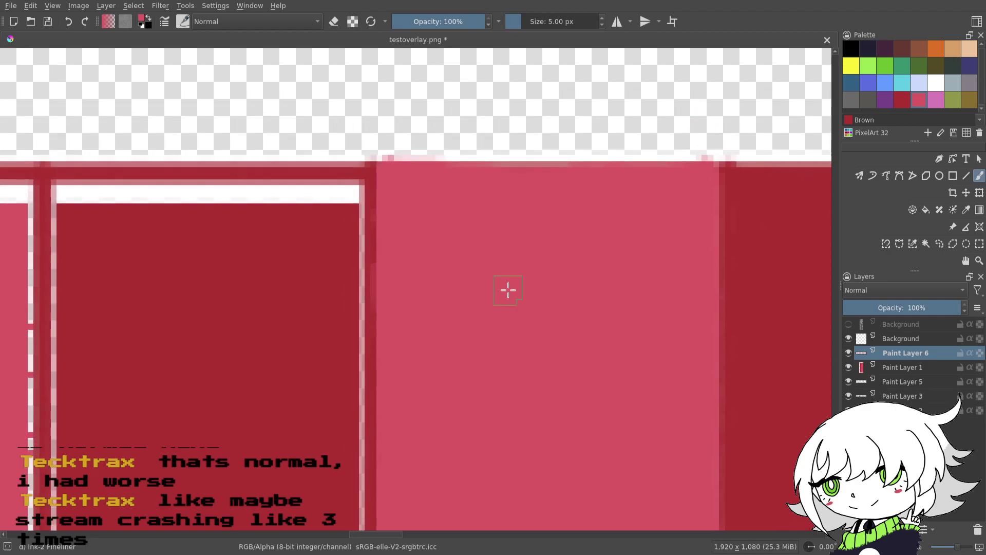
scroll(566, 297, "left", 2)
scroll(517, 345, "up", 3)
scroll(515, 332, "left", 2)
scroll(641, 328, "left", 2)
scroll(641, 327, "up", 1)
scroll(641, 328, "right", 1)
scroll(469, 297, "down", 5)
scroll(510, 310, "left", 5)
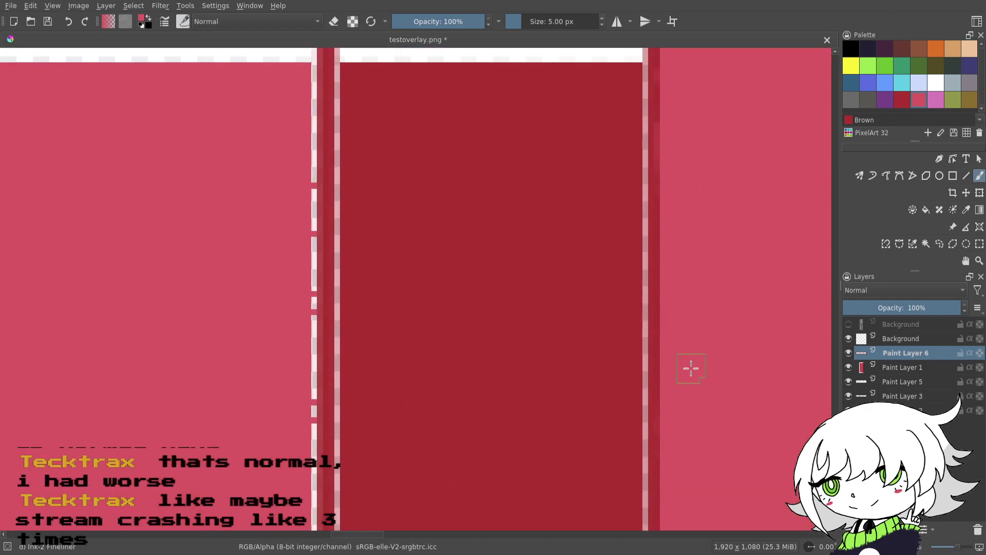
- Sample the dark red and brush it over the top gap and both white side gaps of the unfinished dark cell
left_click_drag(956, 545, 954, 545)
left_click_drag(732, 409, 818, 373)
left_click(540, 303, "ctrl")
left_click_drag(464, 136, 607, 133)
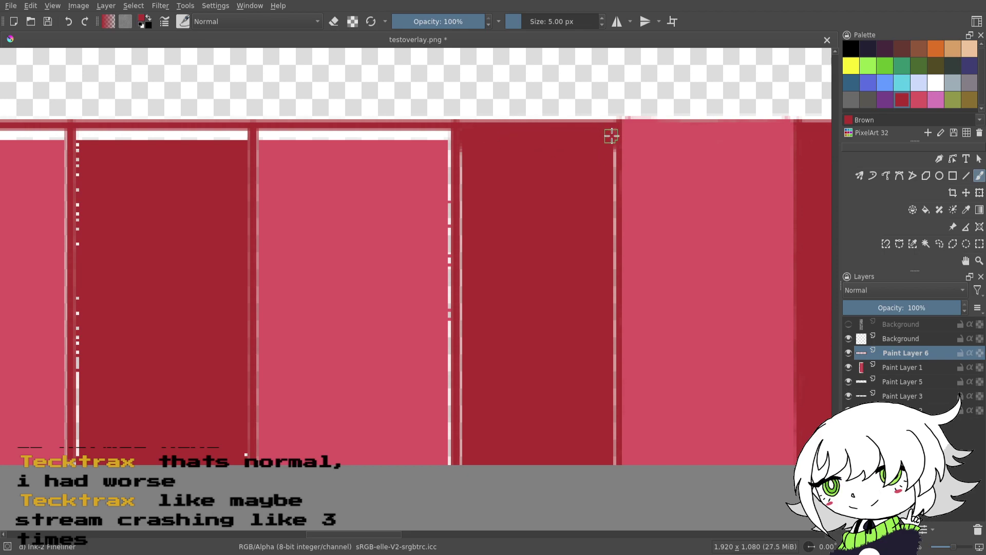
left_click_drag(611, 163, 611, 210)
mouse_move(476, 159)
left_mouse_down()
mouse_move(462, 177)
mouse_move(463, 456)
left_mouse_up()
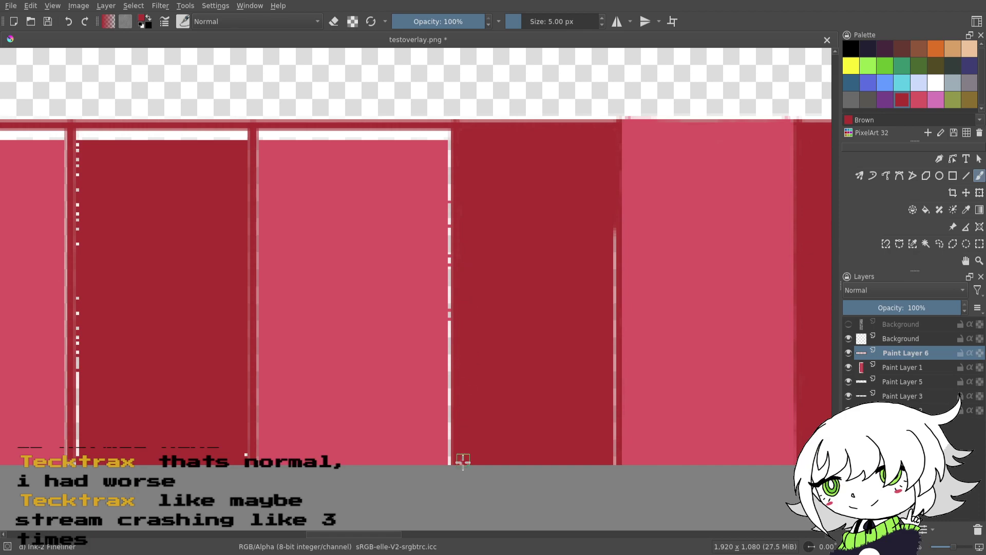
left_click_drag(605, 220, 600, 249)
mouse_move(605, 285)
left_mouse_down()
mouse_move(608, 298)
mouse_move(608, 278)
mouse_move(612, 405)
mouse_move(601, 391)
mouse_move(614, 442)
left_mouse_up()
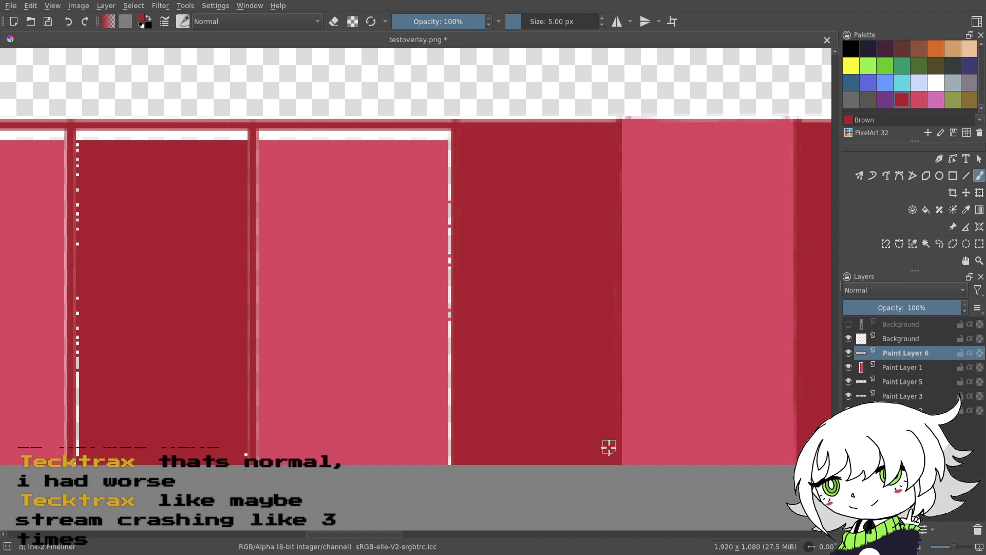
- Sample the lighter red and brush it over the white gap along the top of the next lighter cell
left_click_drag(631, 232, 509, 304)
mouse_move(627, 322)
left_mouse_down()
mouse_move(566, 297)
mouse_move(445, 293)
mouse_move(685, 308)
mouse_move(588, 304)
mouse_move(609, 287)
mouse_move(661, 290)
left_mouse_up()
left_click(476, 284, "ctrl")
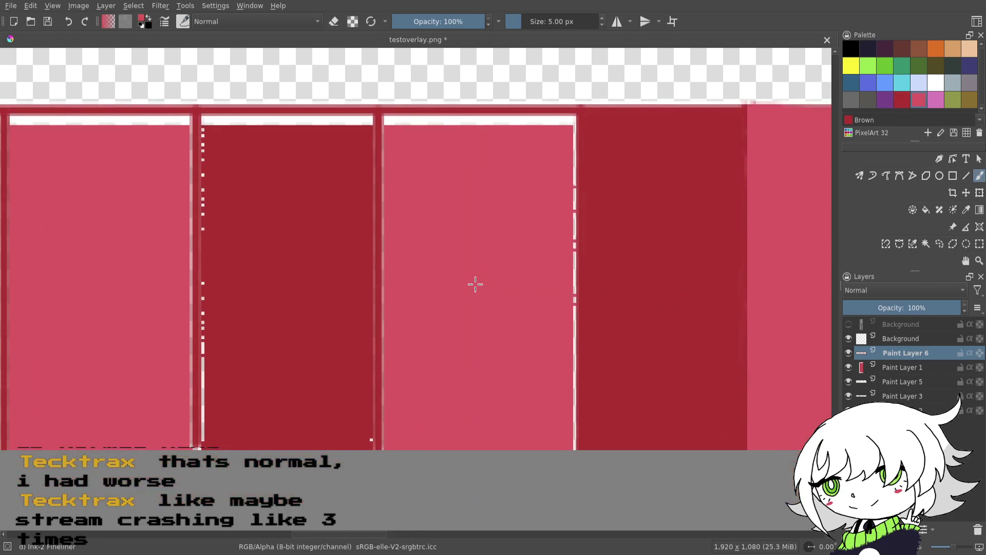
left_click_drag(466, 274, 507, 299)
left_click(957, 547)
left_click_drag(660, 304, 589, 445)
mouse_move(377, 142)
left_mouse_down()
mouse_move(373, 155)
mouse_move(407, 132)
mouse_move(440, 128)
mouse_move(379, 141)
mouse_move(449, 130)
mouse_move(457, 149)
mouse_move(465, 132)
mouse_move(533, 146)
mouse_move(528, 132)
mouse_move(652, 136)
mouse_move(621, 125)
mouse_move(651, 125)
left_mouse_up()
left_click_drag(681, 144, 701, 143)
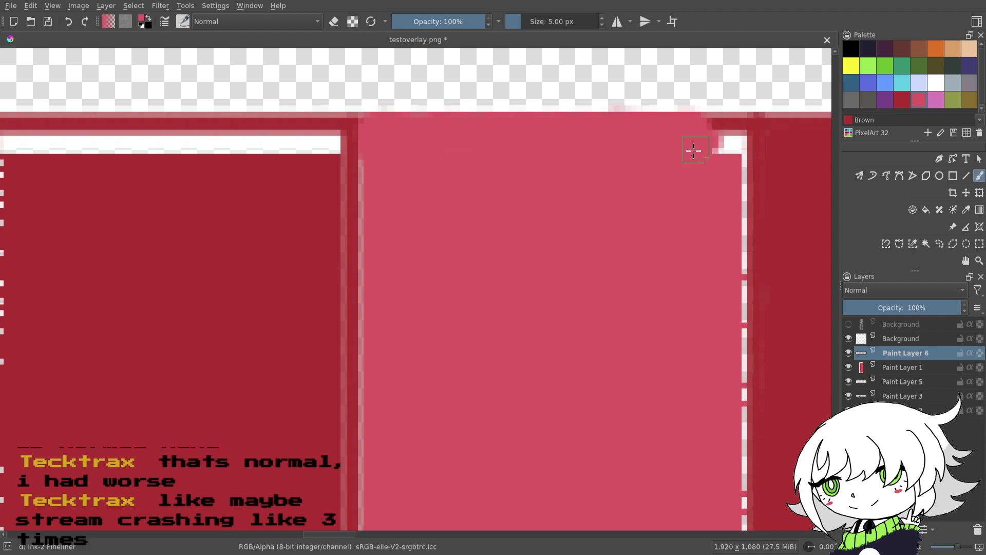
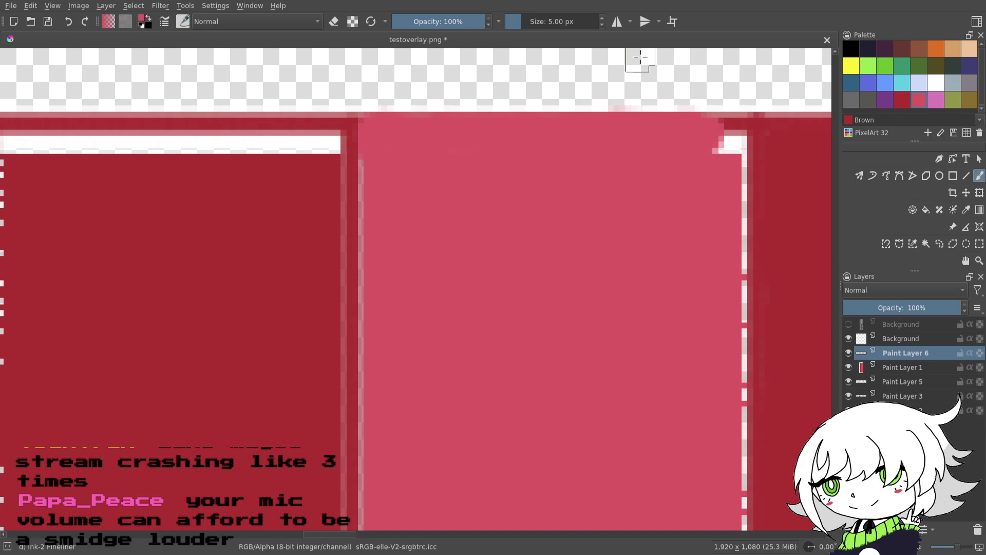
- Brush the lighter red down the white gap between this lighter cell and the finished dark stripe
left_click_drag(669, 205, 565, 248)
mouse_move(627, 174)
left_mouse_down()
mouse_move(632, 246)
mouse_move(580, 203)
mouse_move(623, 231)
mouse_move(621, 220)
mouse_move(620, 335)
mouse_move(629, 181)
mouse_move(621, 351)
mouse_move(597, 214)
mouse_move(613, 251)
left_mouse_up()
left_click_drag(610, 191, 610, 279)
left_click_drag(580, 336, 577, 194)
mouse_move(603, 132)
left_mouse_down()
mouse_move(609, 244)
mouse_move(598, 275)
mouse_move(606, 267)
mouse_move(607, 359)
mouse_move(601, 238)
left_mouse_up()
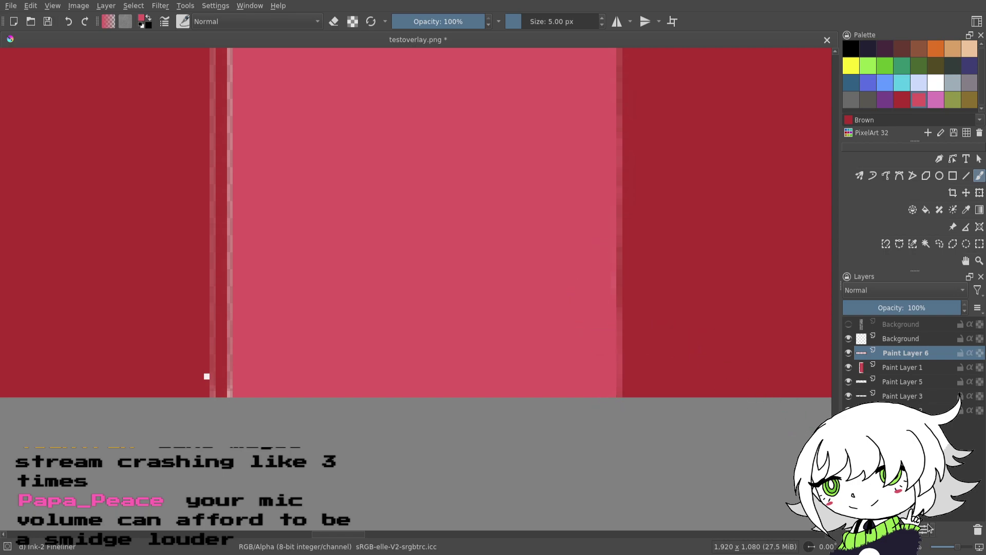
- Brush the lighter red down the lighter cell's opposite side gap, beside the next unfinished dark cell
left_click_drag(957, 547, 952, 547)
left_click_drag(557, 266, 586, 361)
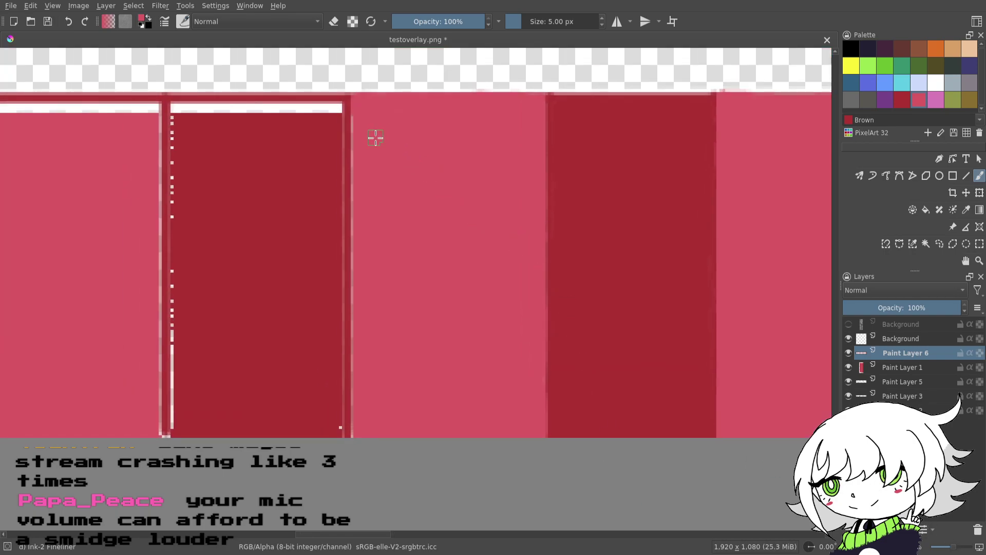
left_click_drag(354, 123, 356, 171)
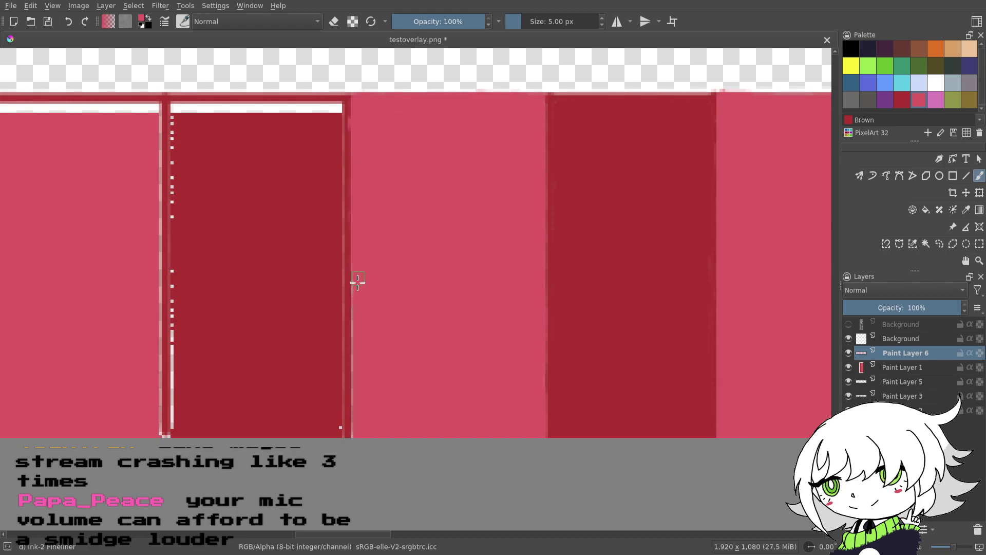
left_click_drag(353, 324, 358, 382)
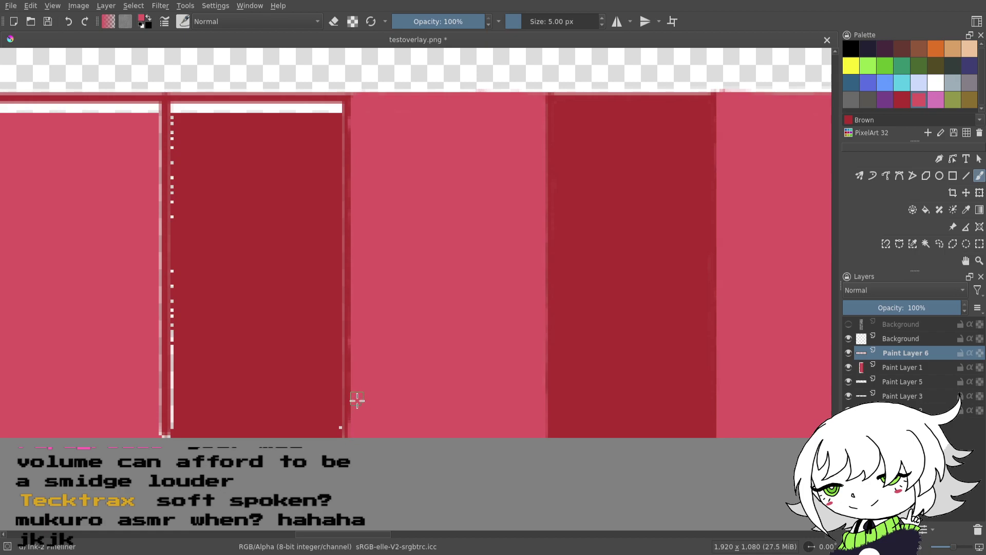
- Sample the dark red and draw a straight line down the finished dark stripe's edge where it meets the new lighter stripe
mouse_move(494, 298)
left_mouse_down()
mouse_move(549, 354)
mouse_move(633, 340)
left_mouse_up()
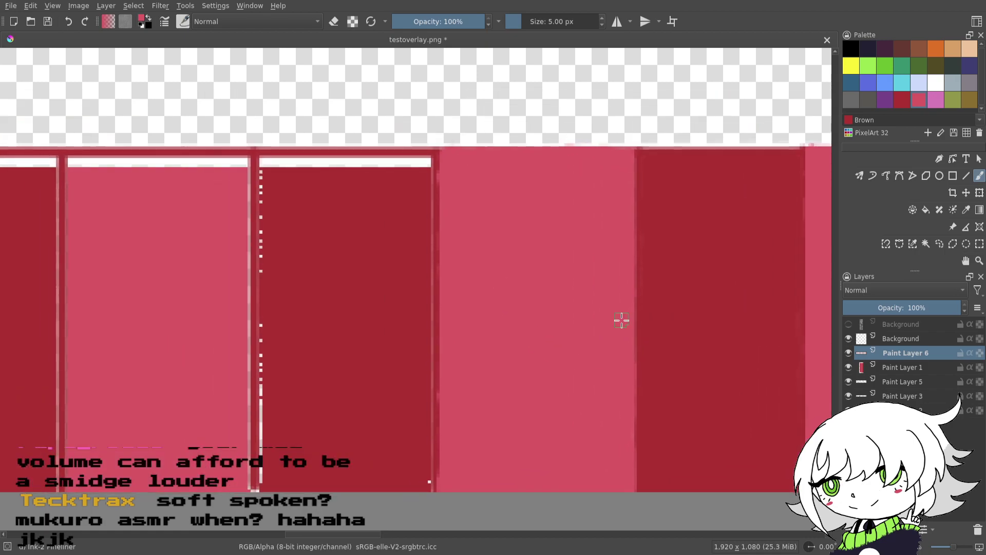
left_click_drag(558, 338, 543, 303)
left_click(690, 264, "ctrl")
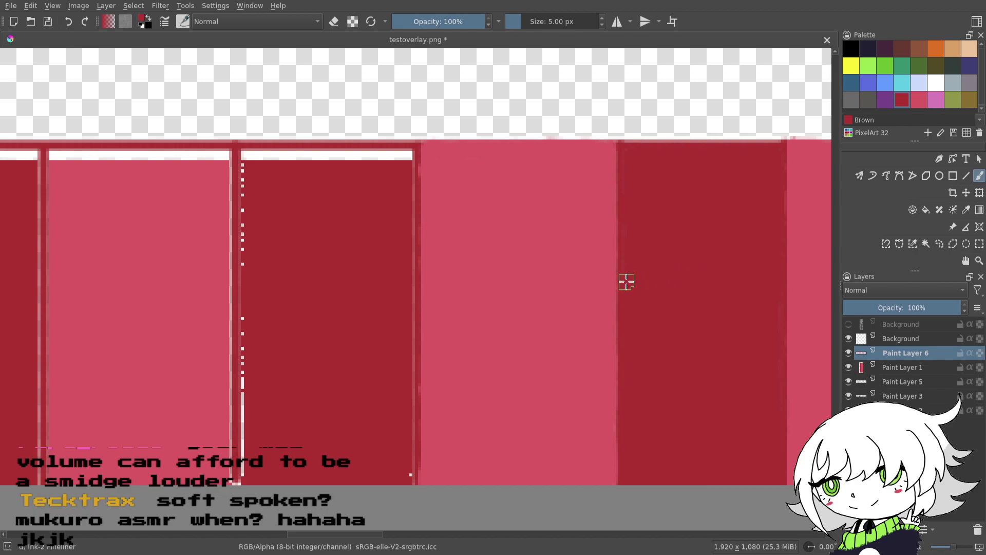
left_click_drag(608, 273, 492, 355)
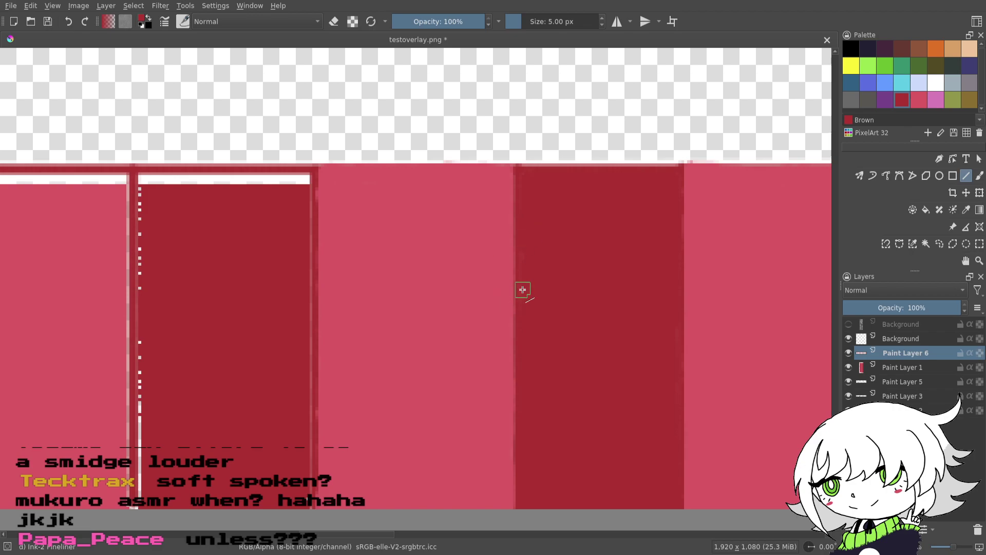
left_click_drag(516, 292, 573, 291)
left_click_drag(571, 167, 593, 549)
- Draw straight lines in the lighter red Mandy down the lighter stripe's edge beside the unfinished dark cell
left_click_drag(455, 368, 592, 370)
left_click(918, 99)
left_click_drag(515, 192, 525, 150)
left_click_drag(522, 382, 525, 483)
left_click_drag(527, 283, 539, 314)
left_click_drag(746, 228, 703, 217)
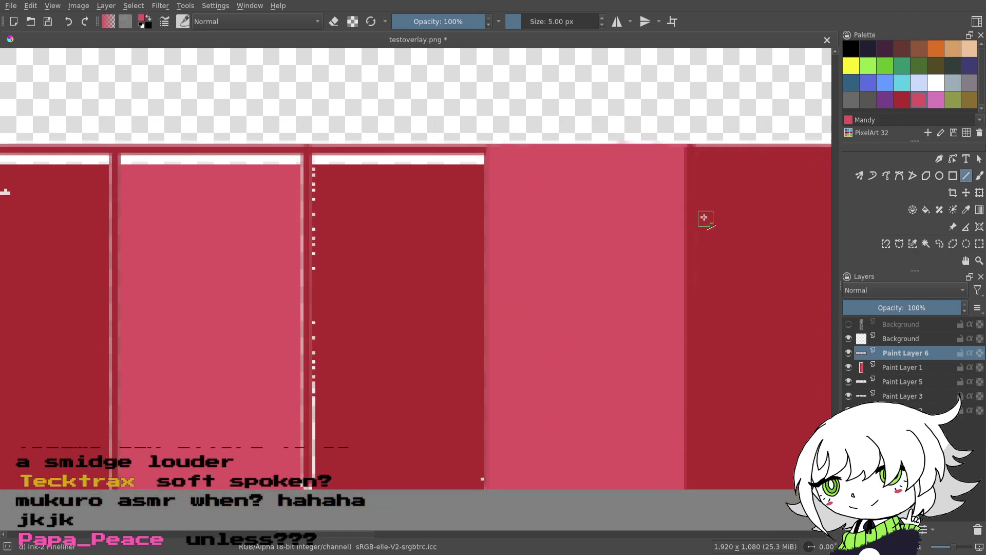
- Brush the dark red Brown over the next dark cell's top gap and dotted side gap, and save the overlay
left_click(907, 105)
left_click(979, 175)
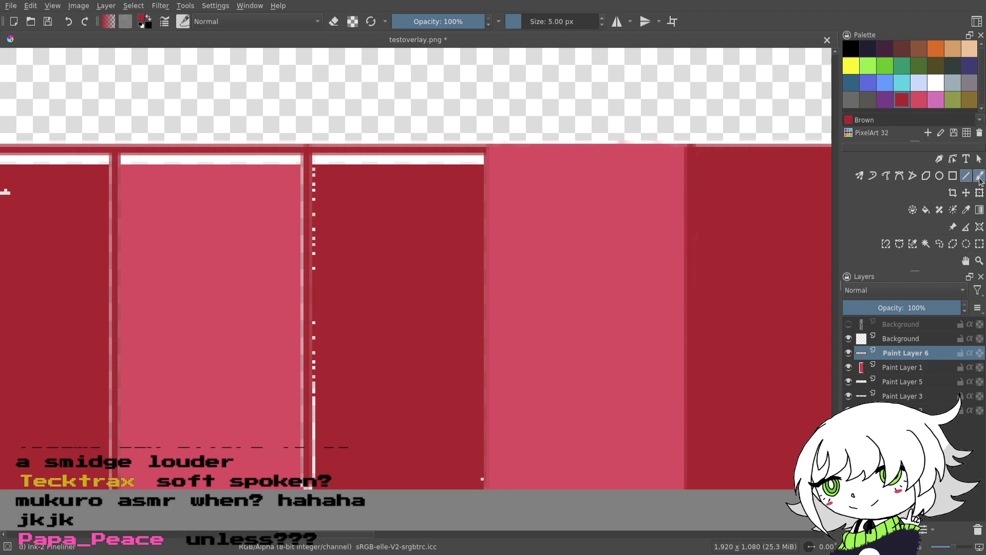
left_click_drag(507, 320, 632, 316)
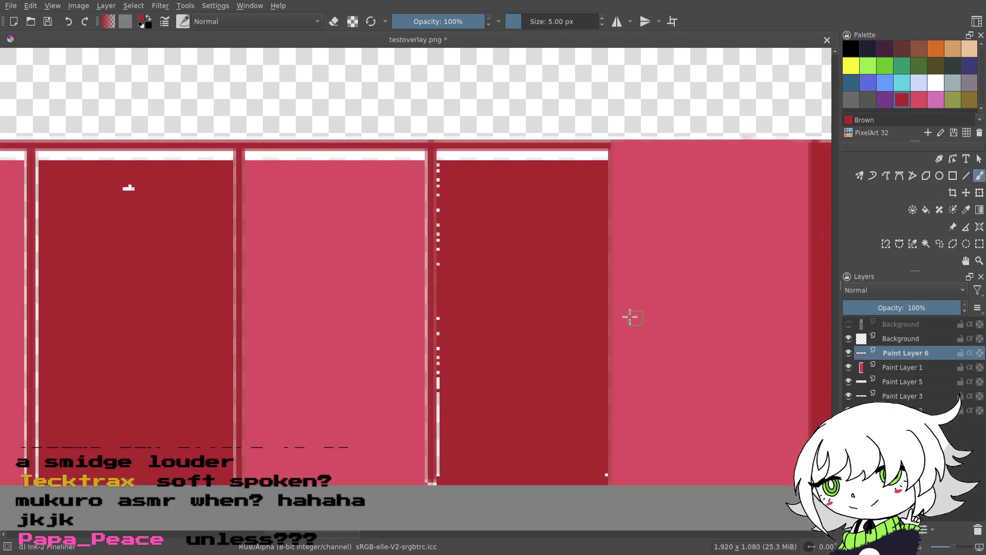
mouse_move(448, 168)
left_mouse_down()
mouse_move(557, 146)
mouse_move(508, 158)
mouse_move(602, 155)
left_mouse_up()
mouse_move(440, 185)
left_mouse_down()
mouse_move(445, 209)
mouse_move(439, 159)
mouse_move(440, 495)
left_mouse_up()
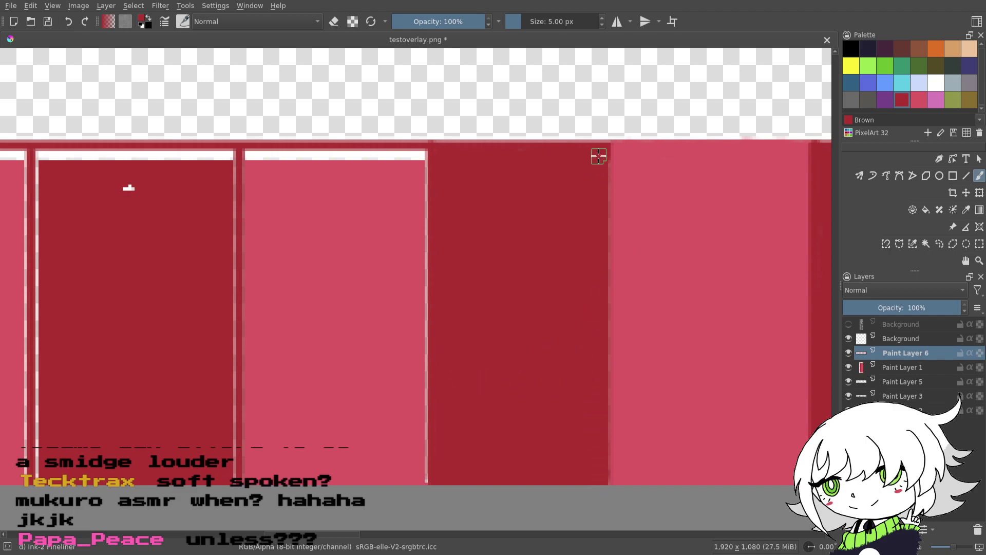
left_click_drag(599, 211, 585, 171)
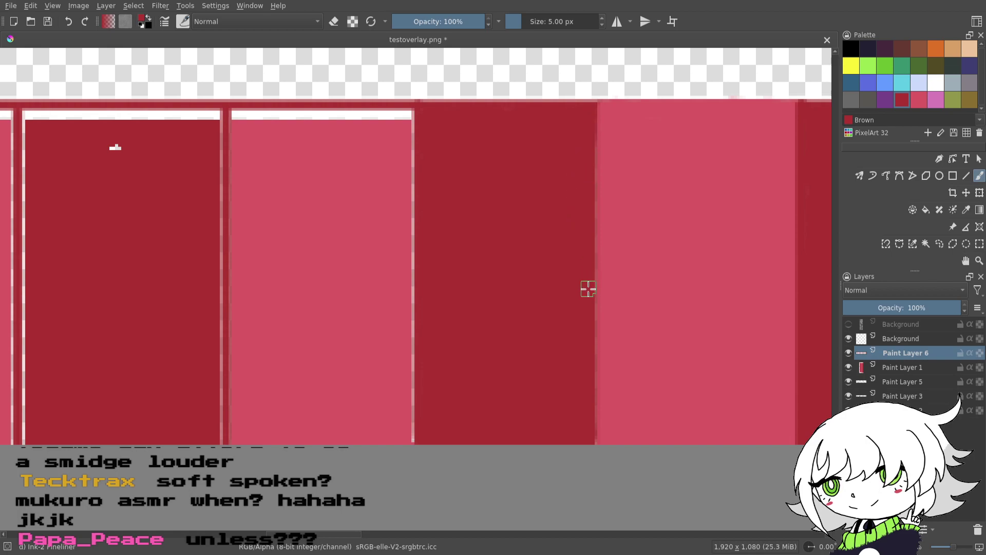
left_click(57, 24)
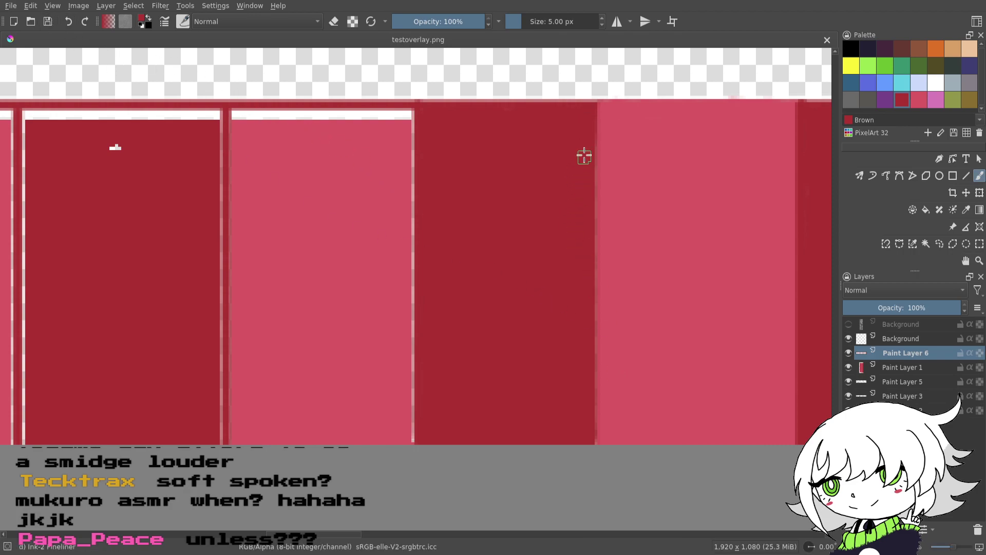
- Even out the dark cell's other edge, beside the finished lighter stripe, with a brush stroke and a straight dark red line
left_click_drag(590, 168, 585, 286)
left_click(966, 176)
left_click_drag(551, 133, 548, 508)
- Brush the lighter red Mandy over the white gap along the top of the next lighter cell
left_click_drag(451, 348, 666, 343)
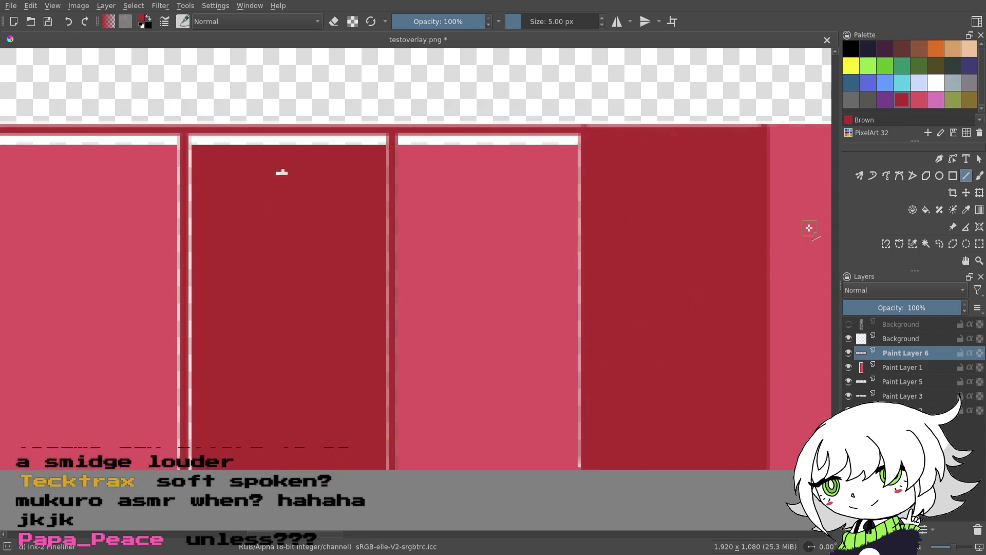
left_click(918, 103)
left_click(979, 176)
scroll(668, 262, "left", 2)
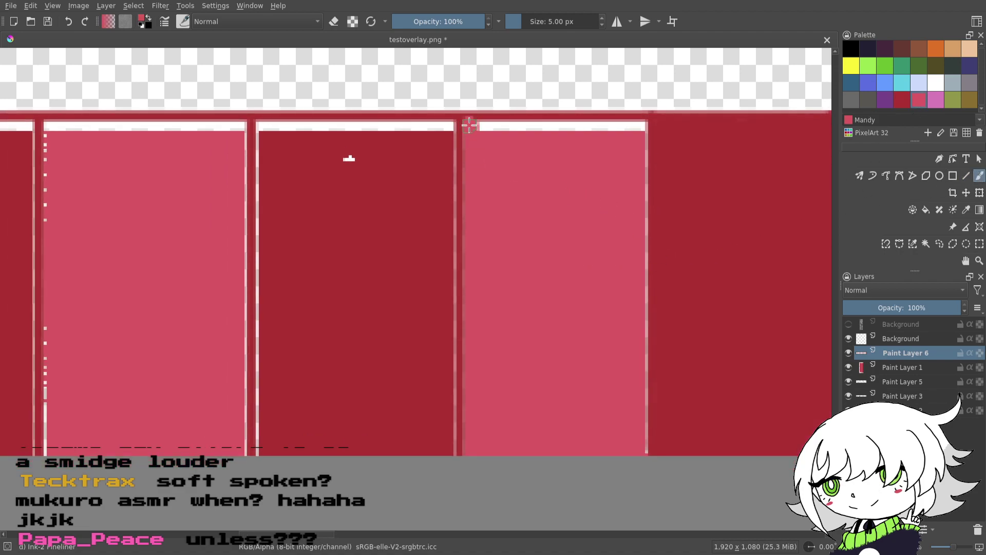
mouse_move(468, 118)
left_mouse_down()
mouse_move(497, 131)
mouse_move(477, 122)
mouse_move(510, 120)
mouse_move(478, 117)
mouse_move(536, 122)
mouse_move(500, 129)
mouse_move(566, 129)
mouse_move(572, 111)
mouse_move(577, 134)
mouse_move(604, 129)
mouse_move(589, 120)
mouse_move(624, 119)
mouse_move(615, 126)
mouse_move(615, 117)
mouse_move(609, 133)
mouse_move(638, 129)
mouse_move(615, 120)
left_mouse_up()
- Brush the lighter red down the full height of the white gap separating this lighter cell from the newly filled dark stripe
left_click_drag(623, 172, 585, 199)
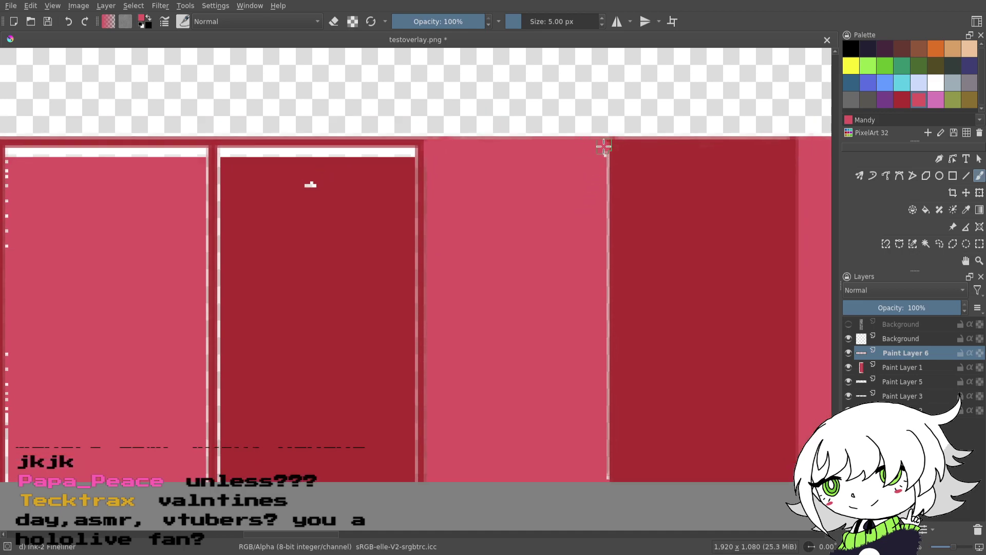
left_click_drag(602, 178, 601, 145)
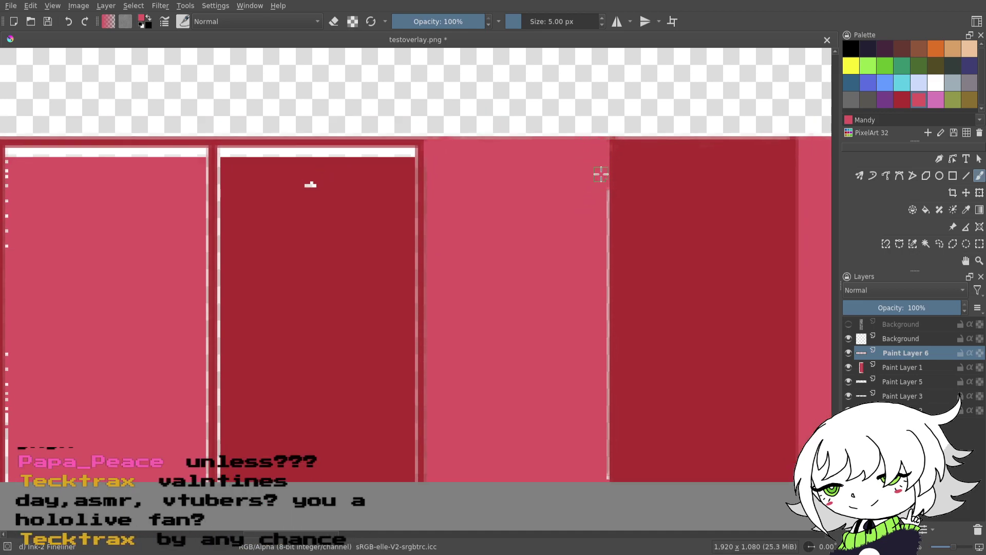
mouse_move(602, 226)
left_mouse_down()
mouse_move(610, 286)
mouse_move(595, 272)
left_mouse_up()
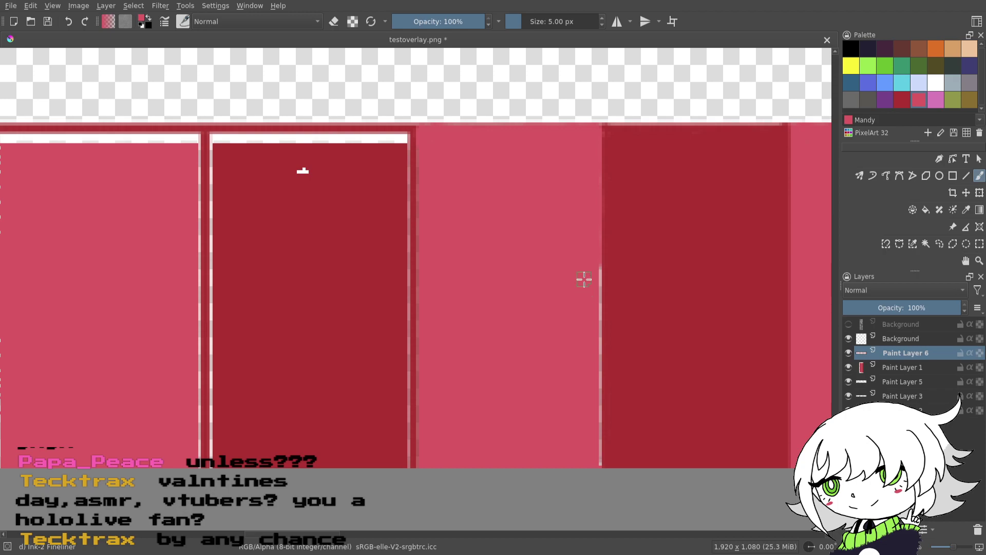
mouse_move(595, 275)
left_mouse_down()
mouse_move(594, 371)
mouse_move(595, 345)
left_mouse_up()
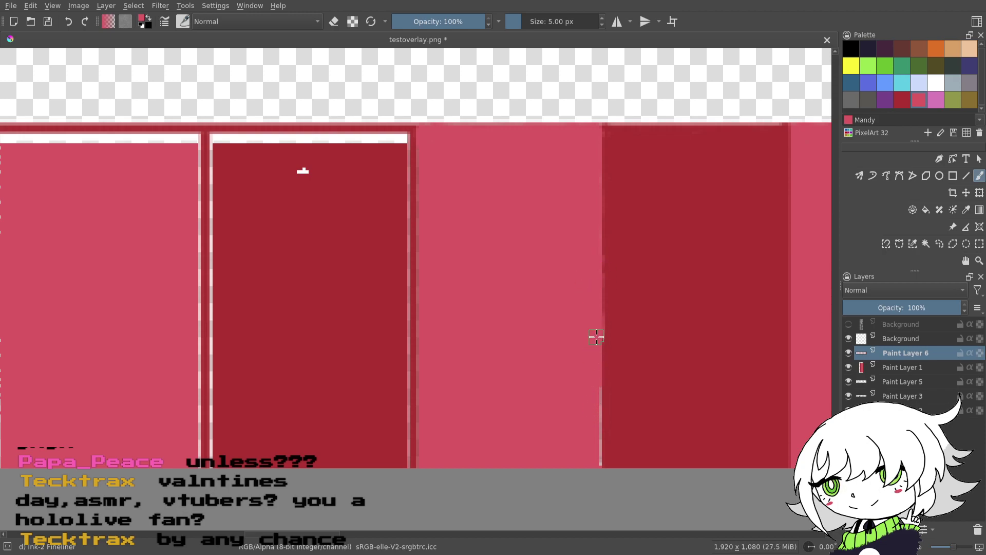
left_click_drag(596, 394, 597, 418)
- Draw a straight dark red line down the dark stripe's edge beside the new lighter stripe, undoing the first attempt and redrawing it
mouse_move(549, 286)
left_mouse_down()
mouse_move(473, 325)
mouse_move(521, 289)
left_mouse_up()
left_click(966, 175)
left_click(642, 263, "ctrl")
left_click_drag(568, 119, 562, 499)
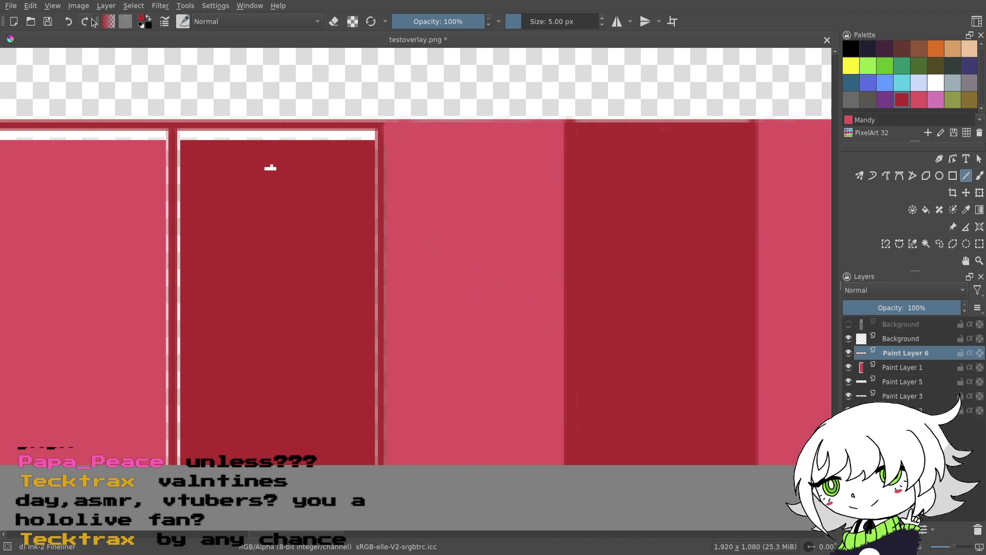
left_click(67, 19)
left_click_drag(572, 124, 588, 480)
- Draw a straight Mandy line down the lighter stripe's opposite edge, next to the dark cell with the white speck
mouse_move(501, 378)
left_mouse_down()
mouse_move(644, 375)
mouse_move(583, 398)
left_mouse_up()
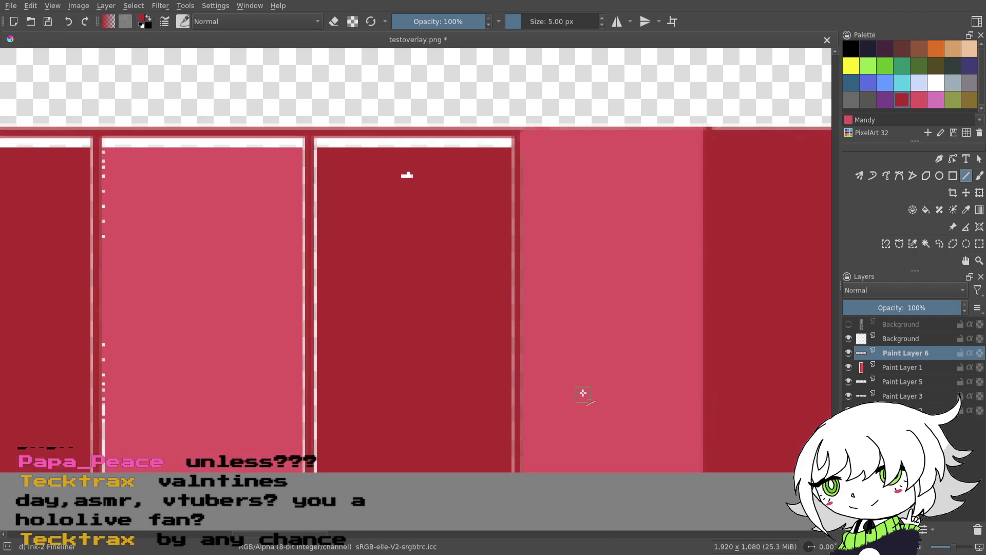
left_click(918, 105)
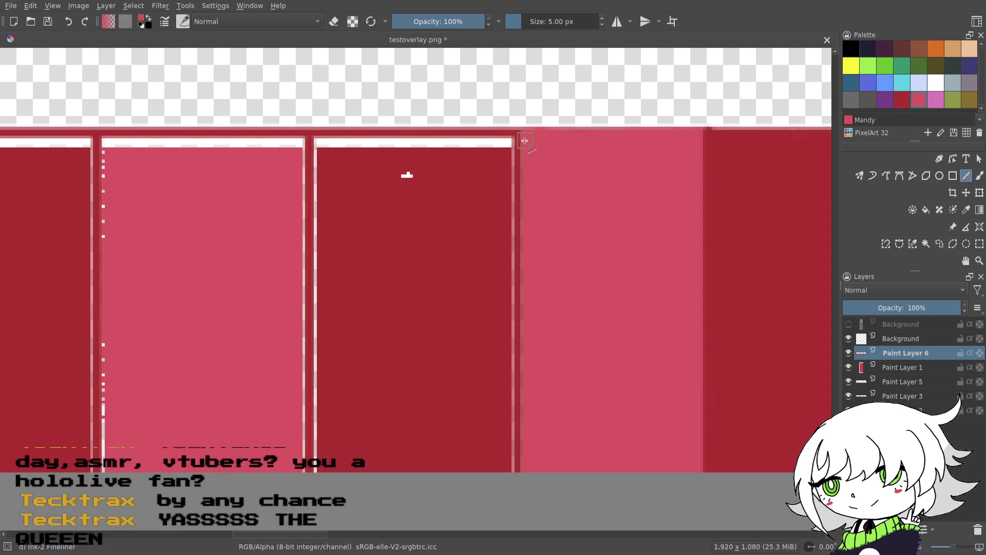
left_click_drag(523, 486, 524, 487)
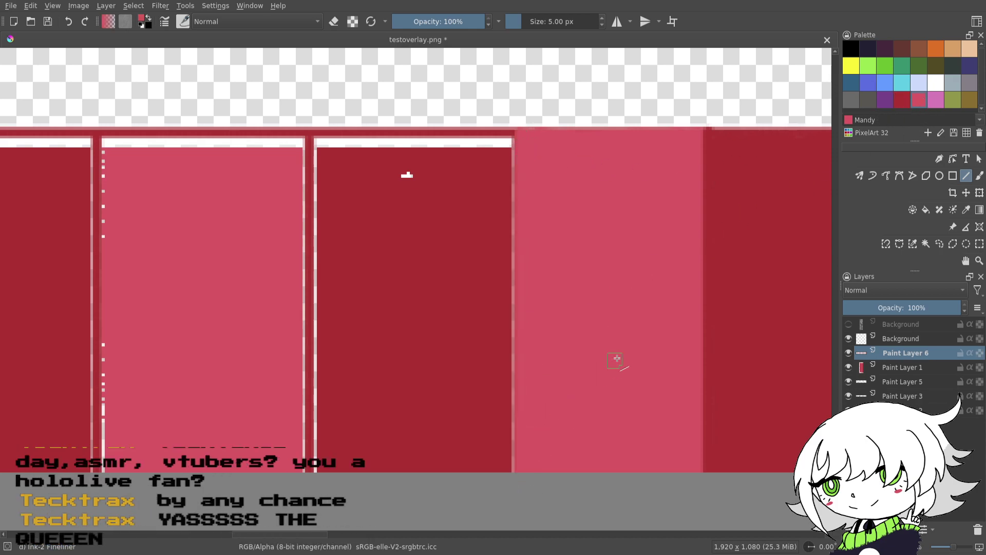
- Sample the dark red and brush it over the next dark cell's top gap and the white speck inside it
left_click(980, 176)
left_click_drag(549, 325, 696, 339)
left_click(604, 324, "ctrl")
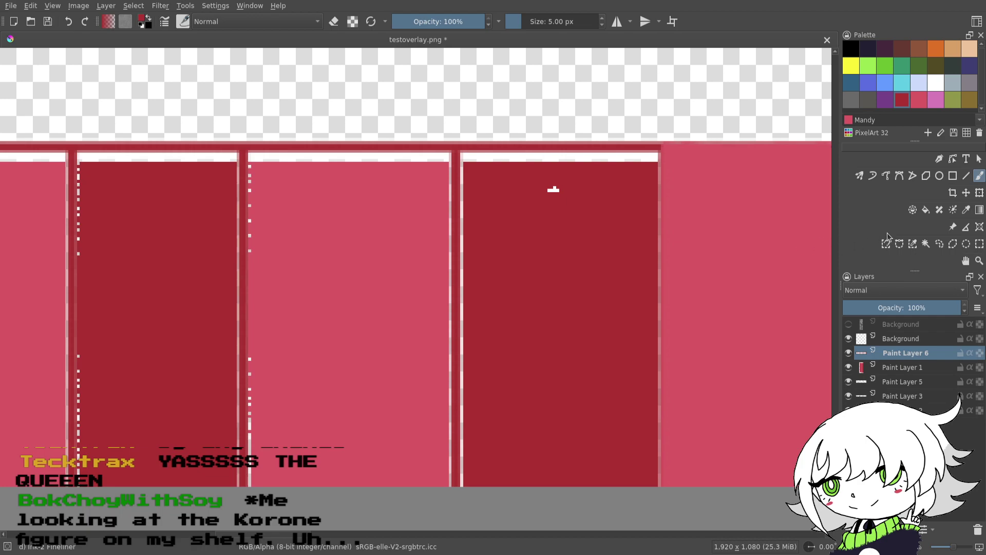
mouse_move(467, 161)
left_mouse_down()
mouse_move(649, 154)
mouse_move(653, 162)
left_mouse_up()
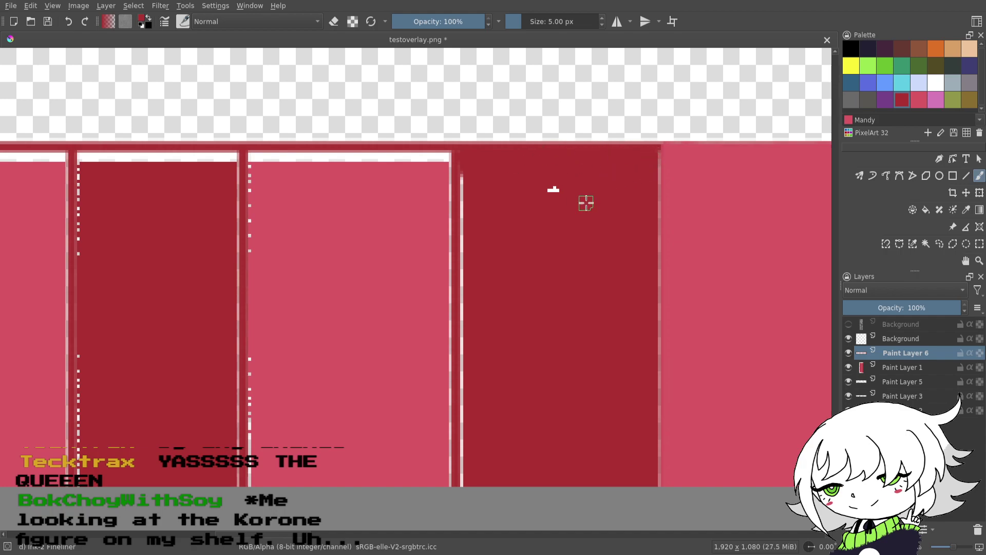
left_click(554, 190)
- Draw straight dark red lines down both side gaps of this dark cell
left_click(963, 175)
left_click_drag(590, 247, 577, 227)
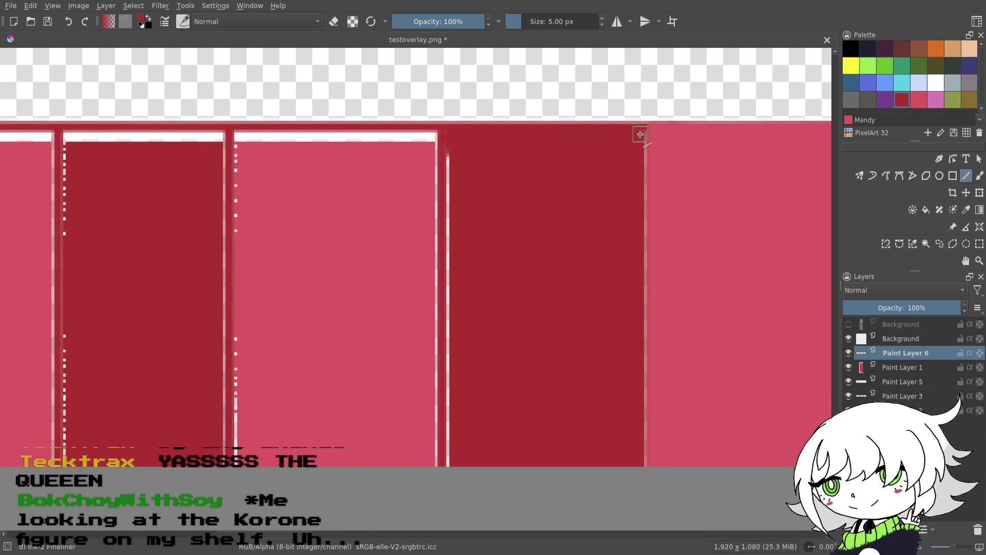
left_click_drag(643, 127, 642, 464)
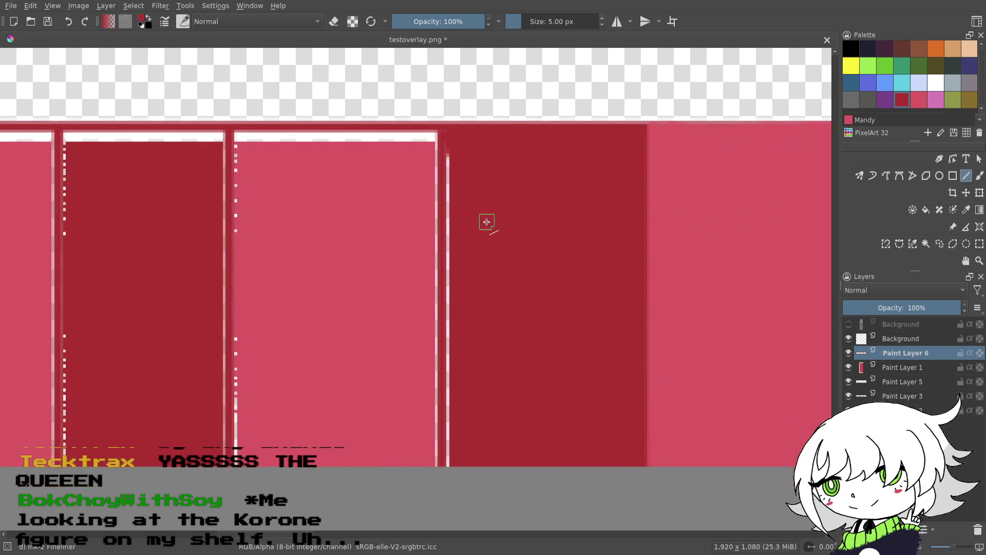
mouse_move(447, 132)
left_mouse_down()
mouse_move(464, 396)
mouse_move(447, 466)
left_mouse_up()
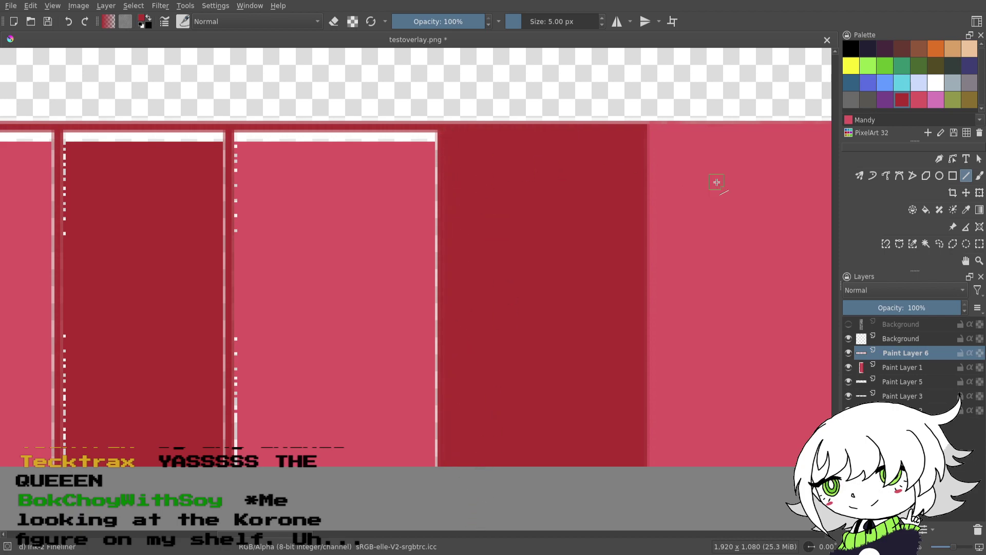
- Sample the Mandy colour and brush it over the next lighter cell's top gap and the dark band above it
left_click_drag(458, 312, 655, 309)
left_click(525, 266, "ctrl")
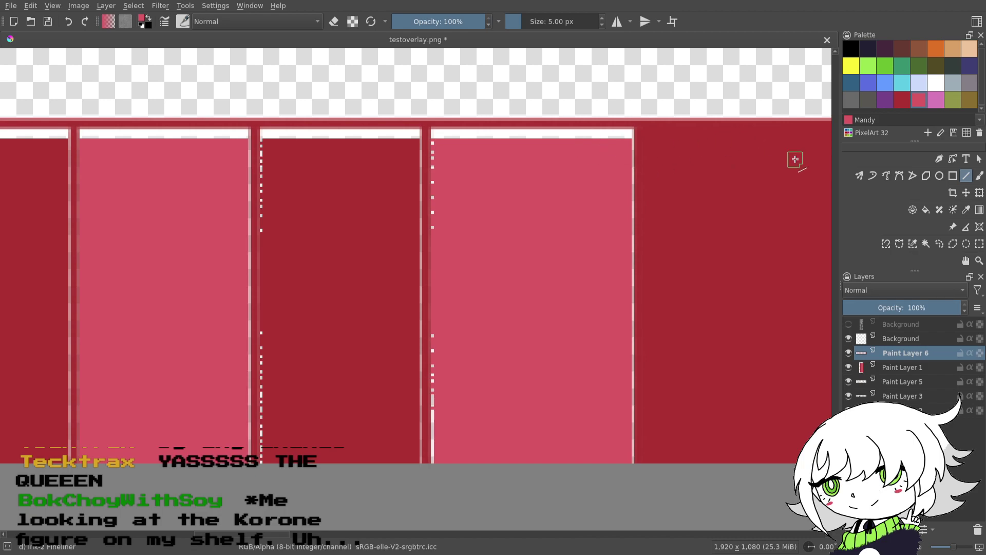
left_click(980, 175)
left_click_drag(451, 143, 440, 147)
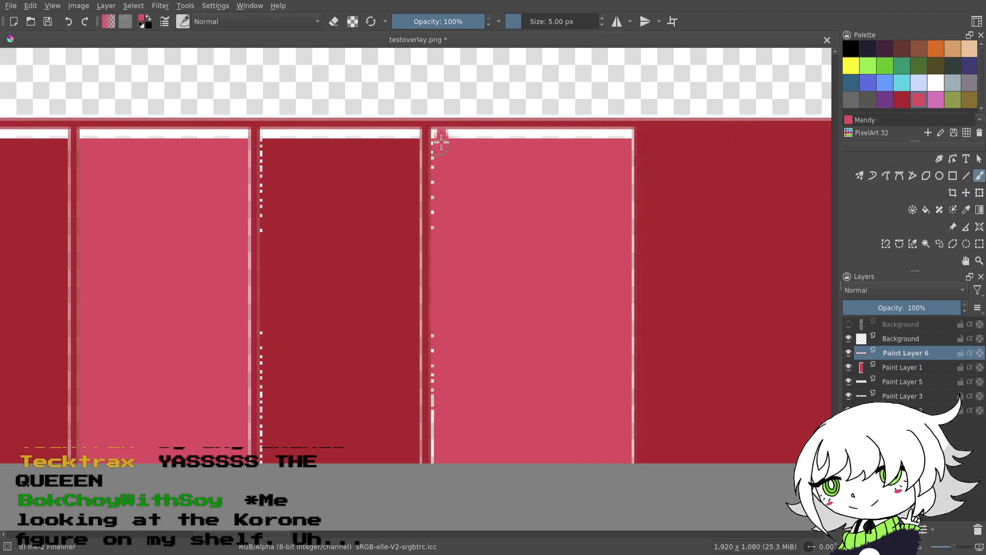
mouse_move(447, 130)
left_mouse_down()
mouse_move(543, 135)
mouse_move(516, 156)
left_mouse_up()
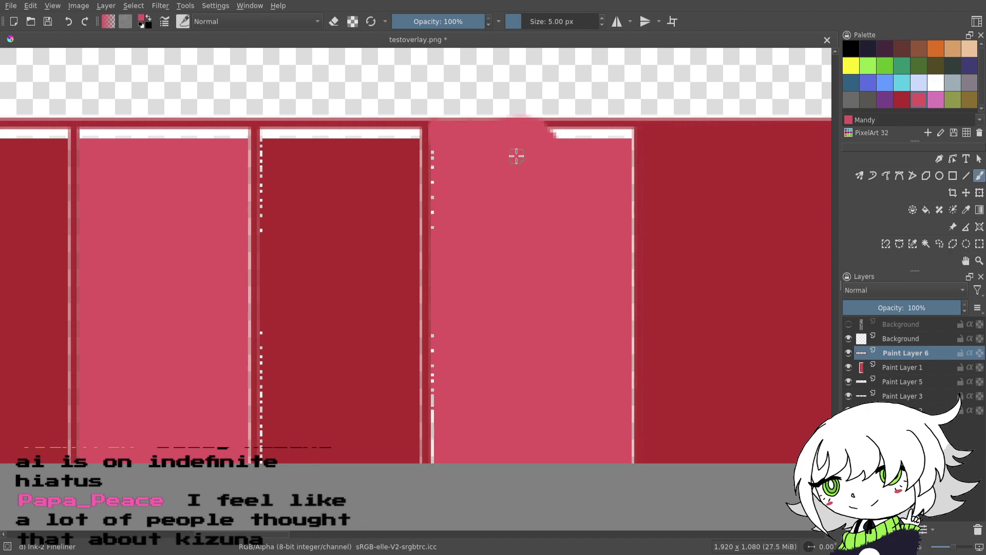
left_click_drag(573, 226, 596, 240)
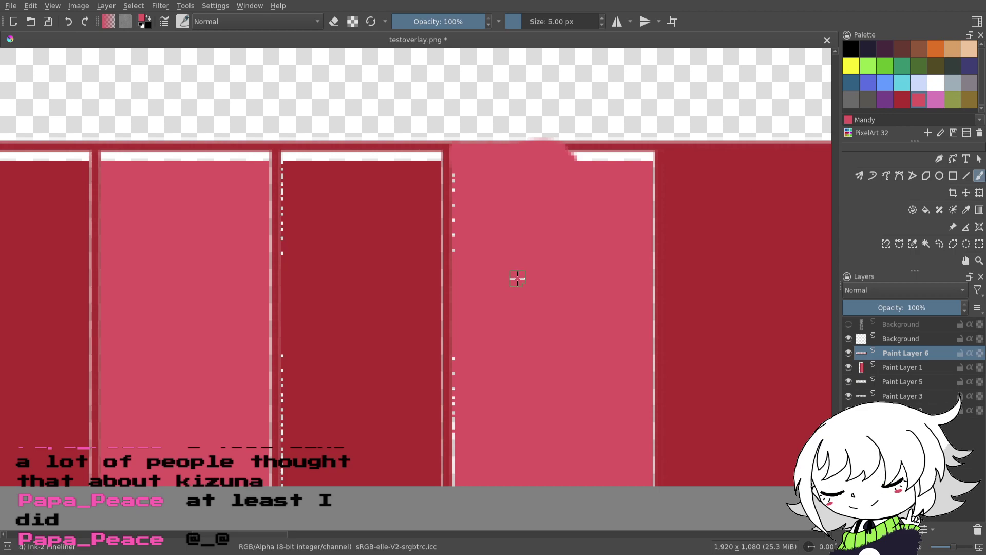
left_click_drag(553, 284, 536, 288)
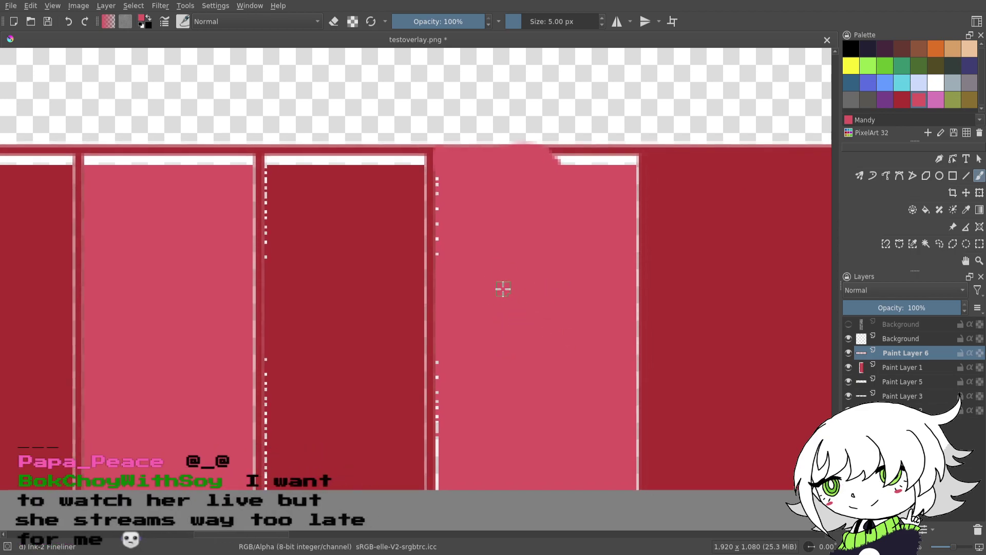
left_click_drag(512, 284, 578, 272)
mouse_move(649, 148)
left_mouse_down()
mouse_move(630, 154)
mouse_move(612, 143)
mouse_move(667, 149)
left_mouse_up()
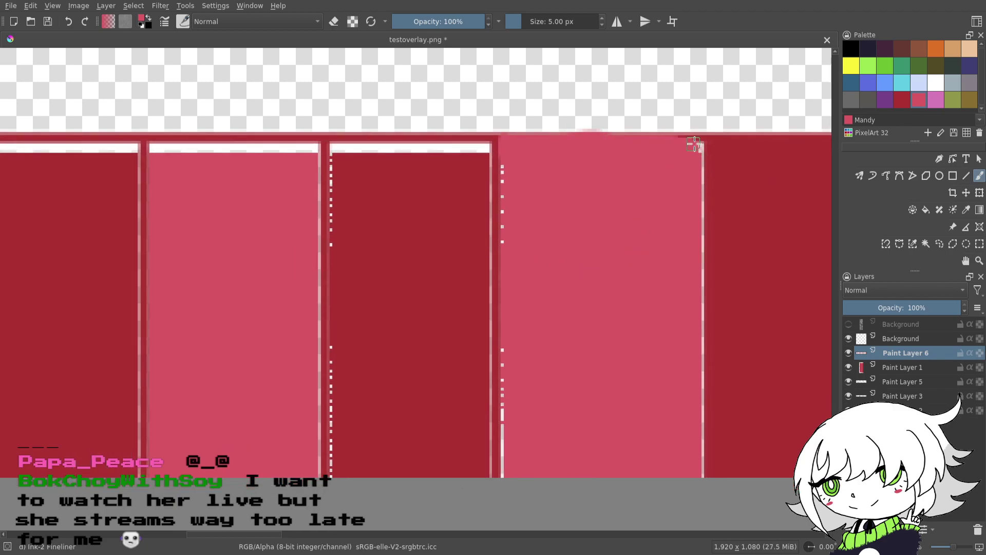
- Draw a straight Mandy line down this lighter cell's side gap and brush over the white dots along its opposite edge
left_click(964, 177)
left_click_drag(701, 136, 698, 485)
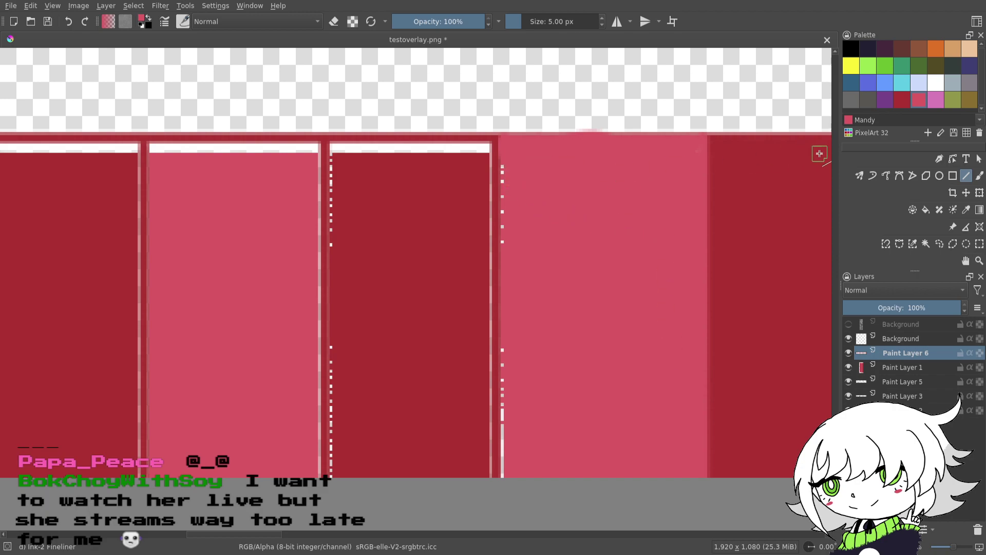
left_click(979, 177)
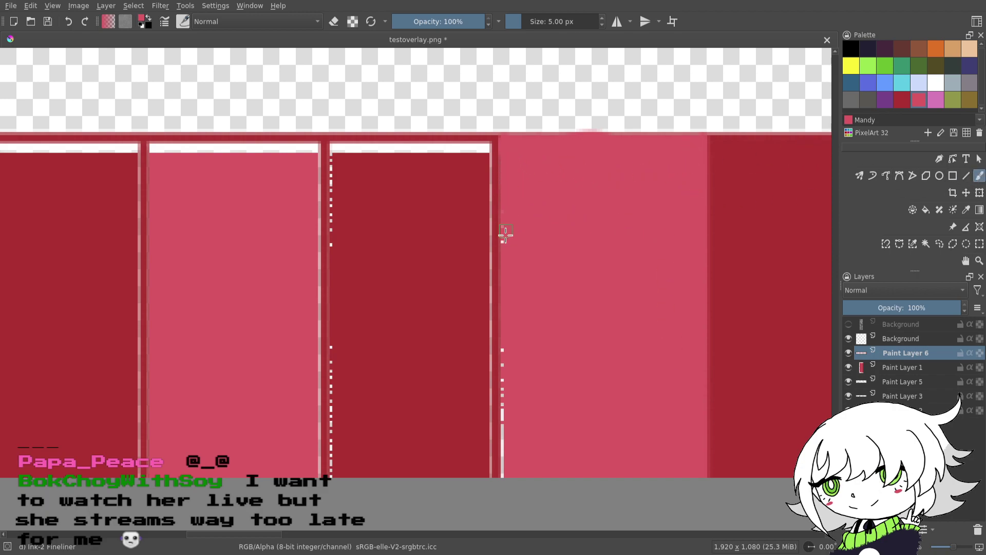
left_click_drag(504, 327, 507, 404)
- Sample the dark red and brush it over the next dark cell's top gap and the side gap beside the finished lighter stripe
left_click_drag(491, 286, 646, 296)
left_click(604, 288, "ctrl")
mouse_move(486, 255)
left_mouse_down()
mouse_move(488, 193)
mouse_move(497, 187)
mouse_move(488, 195)
mouse_move(489, 157)
mouse_move(536, 160)
mouse_move(491, 155)
mouse_move(589, 169)
mouse_move(609, 157)
mouse_move(588, 155)
mouse_move(644, 152)
mouse_move(629, 151)
mouse_move(623, 201)
mouse_move(634, 155)
mouse_move(644, 209)
mouse_move(642, 201)
mouse_move(623, 264)
mouse_move(636, 220)
mouse_move(628, 277)
mouse_move(640, 220)
mouse_move(640, 284)
mouse_move(619, 247)
mouse_move(619, 317)
mouse_move(601, 286)
mouse_move(623, 363)
left_mouse_up()
left_click_drag(617, 314, 590, 238)
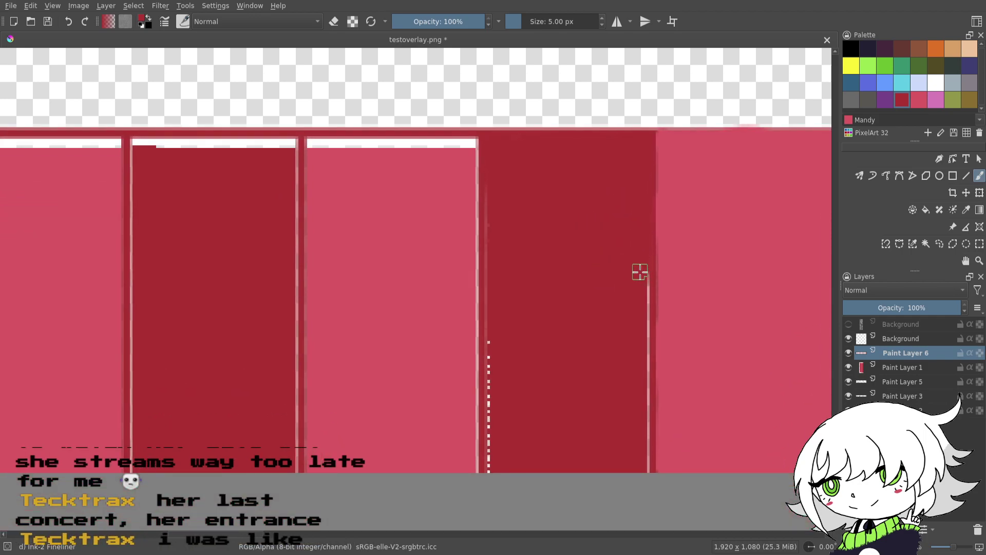
left_click_drag(643, 267, 638, 401)
left_click_drag(645, 447, 640, 478)
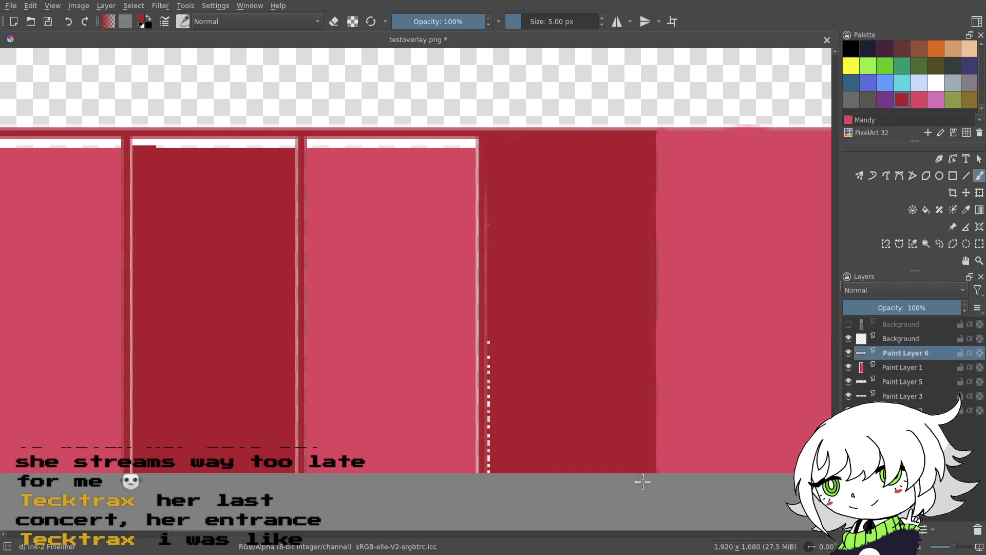
- Brush dark red over the white dots and faint line along the dark cell's opposite edge
left_click_drag(490, 393, 491, 323)
left_click_drag(491, 206, 489, 277)
mouse_move(495, 395)
left_mouse_down()
mouse_move(493, 457)
mouse_move(493, 440)
left_mouse_up()
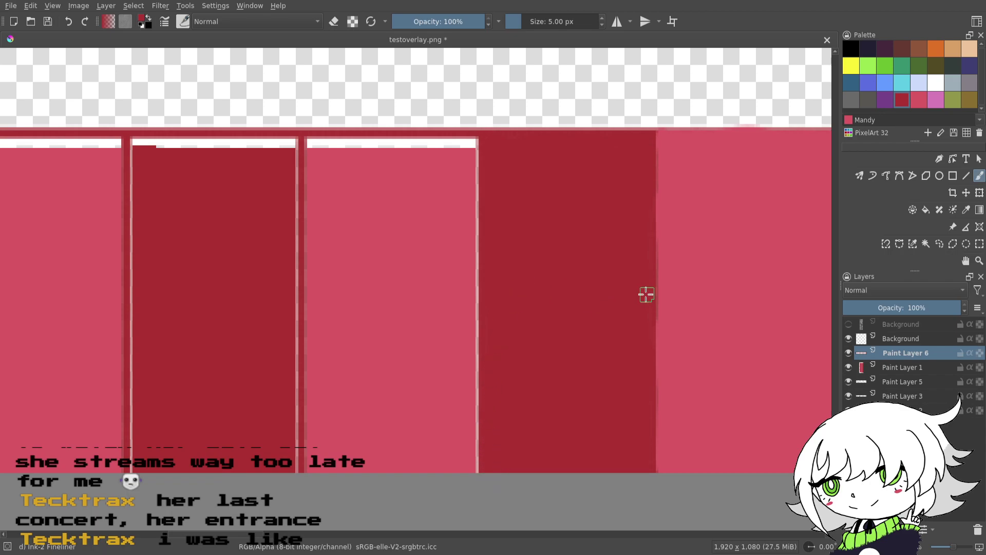
- Draw a straight Mandy line down the lighter stripe's edge beside the finished dark stripe
left_click_drag(591, 295, 554, 307)
left_click(918, 101)
left_click(966, 176)
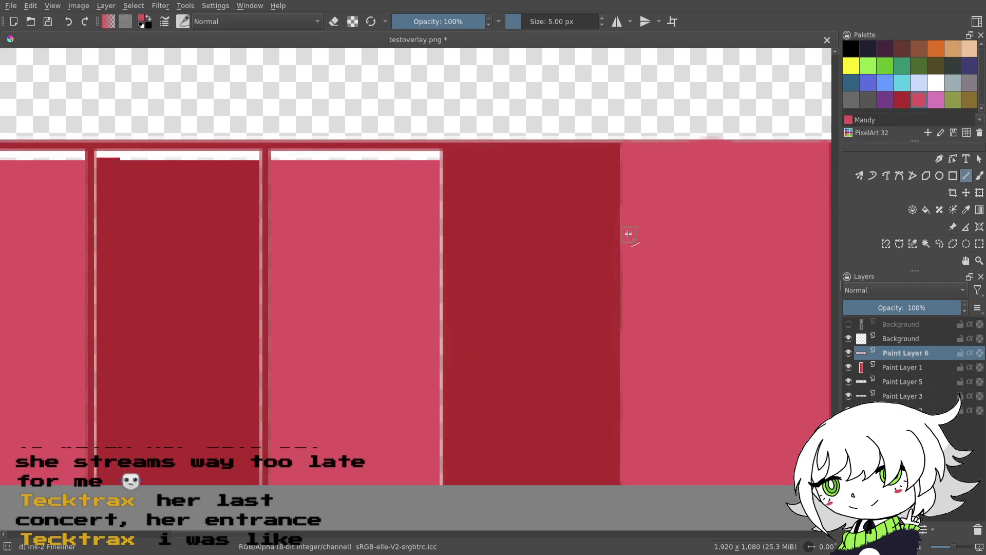
left_click_drag(621, 147, 619, 443)
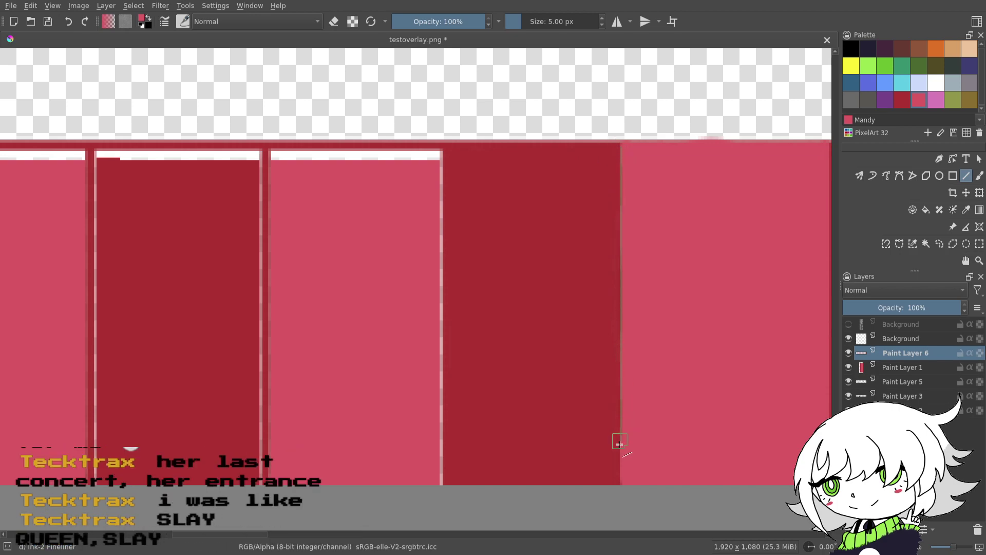
left_click_drag(621, 527, 620, 528)
- Brush Mandy across the next lighter cell's top gap and the dark band above it
left_click_drag(445, 378, 630, 354)
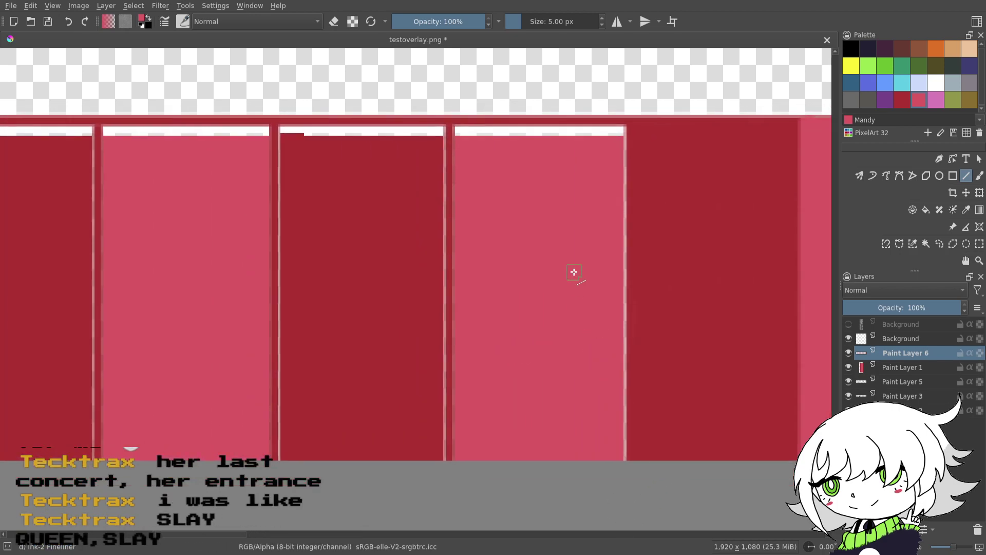
left_click(979, 176)
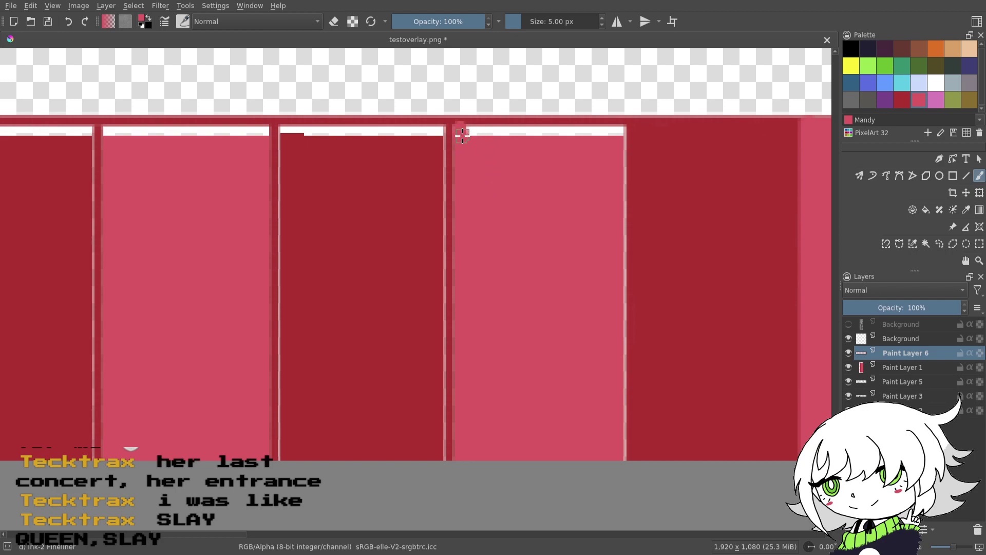
mouse_move(459, 124)
left_mouse_down()
mouse_move(482, 134)
mouse_move(463, 125)
mouse_move(463, 134)
mouse_move(466, 124)
mouse_move(487, 136)
mouse_move(485, 125)
mouse_move(561, 129)
mouse_move(542, 134)
mouse_move(552, 123)
mouse_move(606, 131)
left_mouse_up()
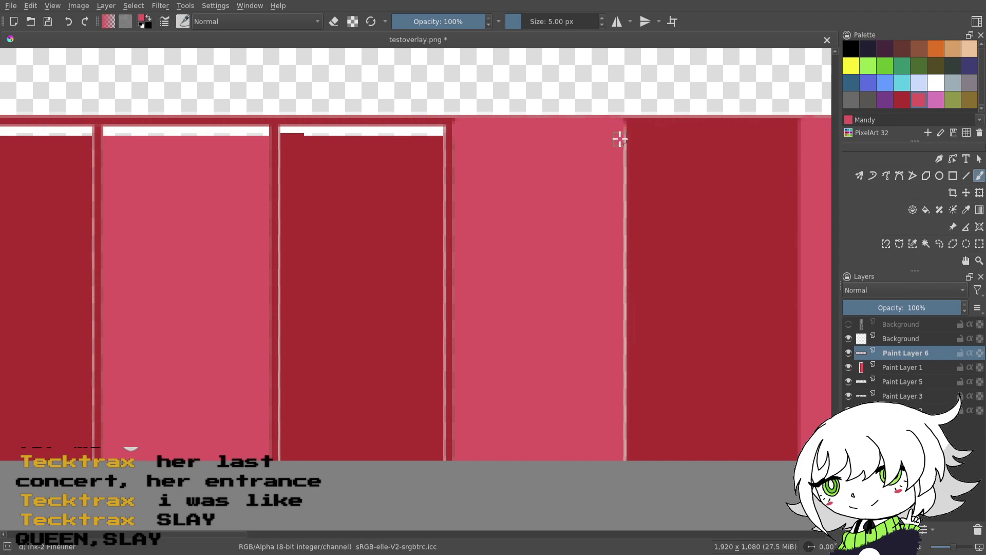
- Draw a straight Mandy line down the gap between this lighter cell and the finished dark stripe
left_click(966, 177)
left_click_drag(574, 226, 594, 273)
left_click_drag(643, 165, 647, 508)
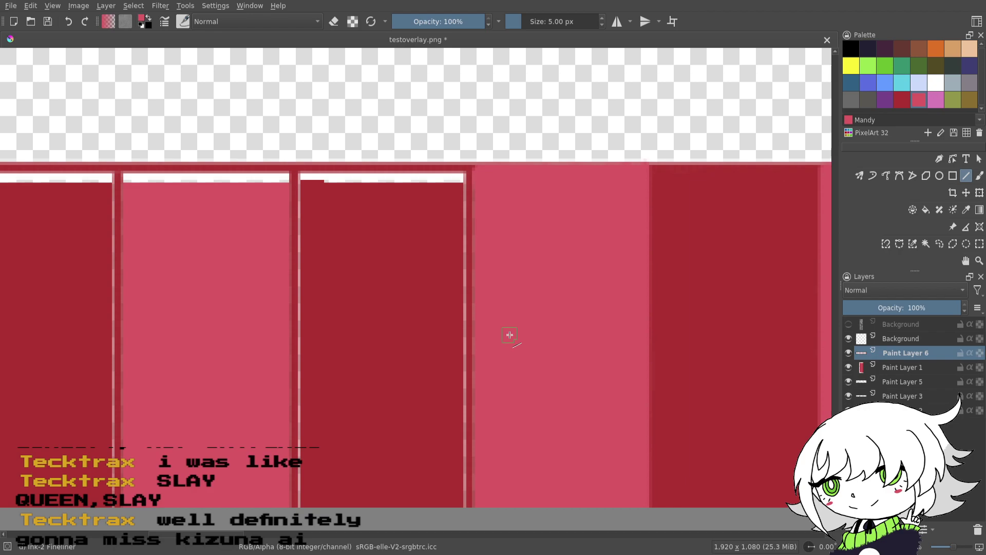
left_click(978, 177)
scroll(581, 253, "down", 1)
left_click(968, 176)
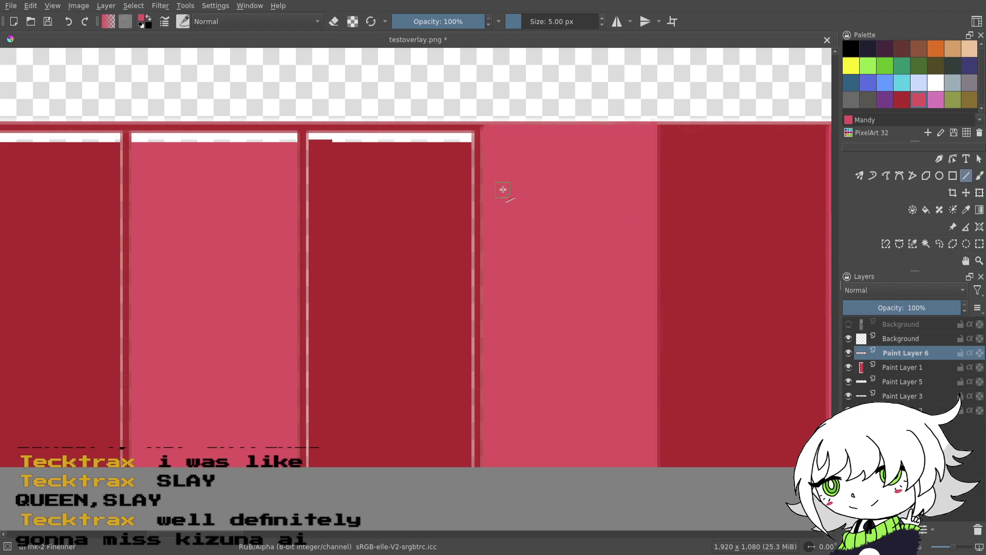
left_click_drag(485, 280, 520, 447)
- Cover the next dark cell's gaps in Brown, brushing the top and one side and drawing a straight line down the other side
left_click_drag(446, 312, 630, 274)
left_click(904, 101)
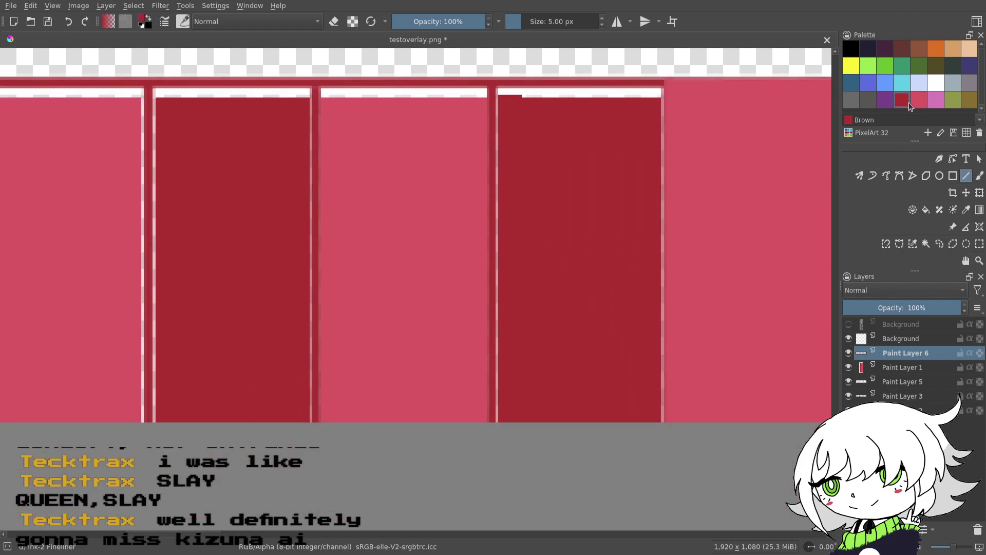
left_click(978, 177)
left_click_drag(642, 230, 685, 284)
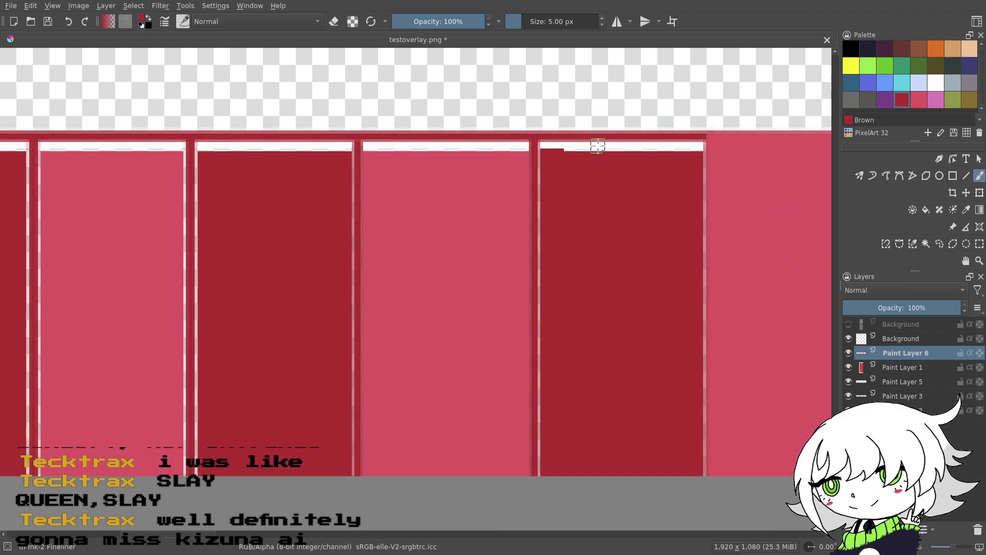
mouse_move(548, 155)
left_mouse_down()
mouse_move(543, 147)
mouse_move(599, 154)
mouse_move(698, 143)
left_mouse_up()
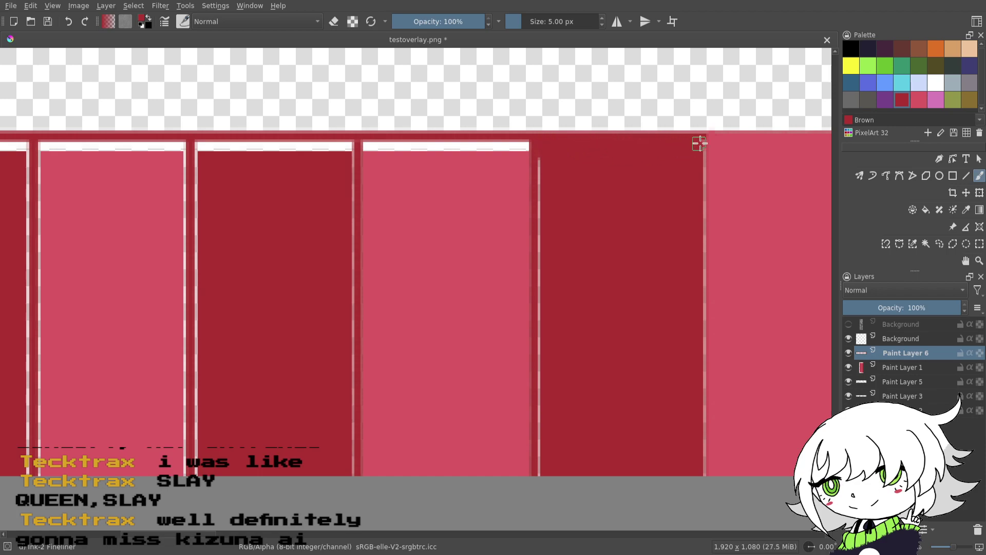
mouse_move(548, 187)
left_mouse_down()
mouse_move(543, 370)
mouse_move(543, 325)
mouse_move(555, 369)
mouse_move(543, 372)
mouse_move(542, 475)
left_mouse_up()
left_click_drag(684, 275, 627, 286)
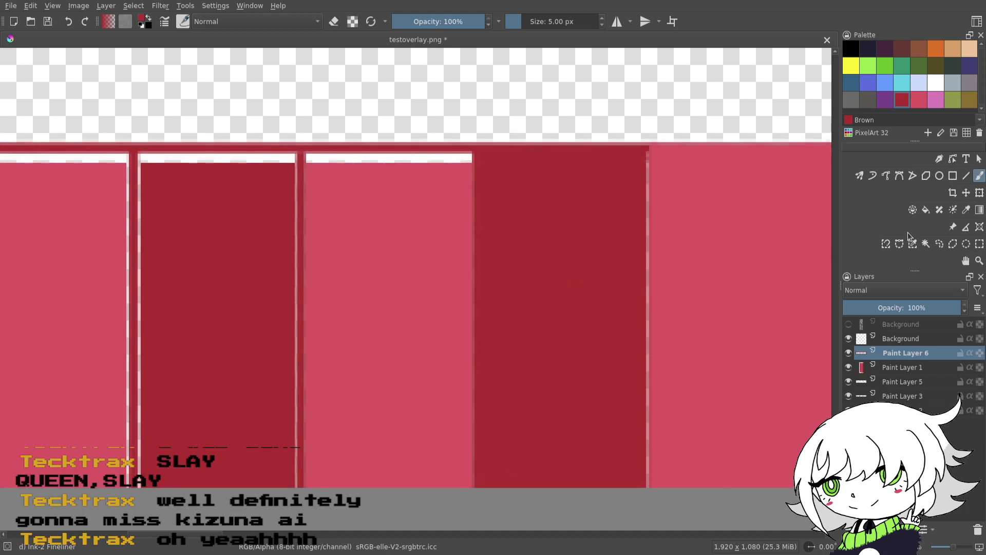
left_click(965, 180)
left_click_drag(646, 151, 645, 475)
- Brush Mandy over the following lighter cell's top gap and the remaining dark band along its upper edge
left_click_drag(508, 365, 685, 368)
left_click_drag(584, 363, 616, 357)
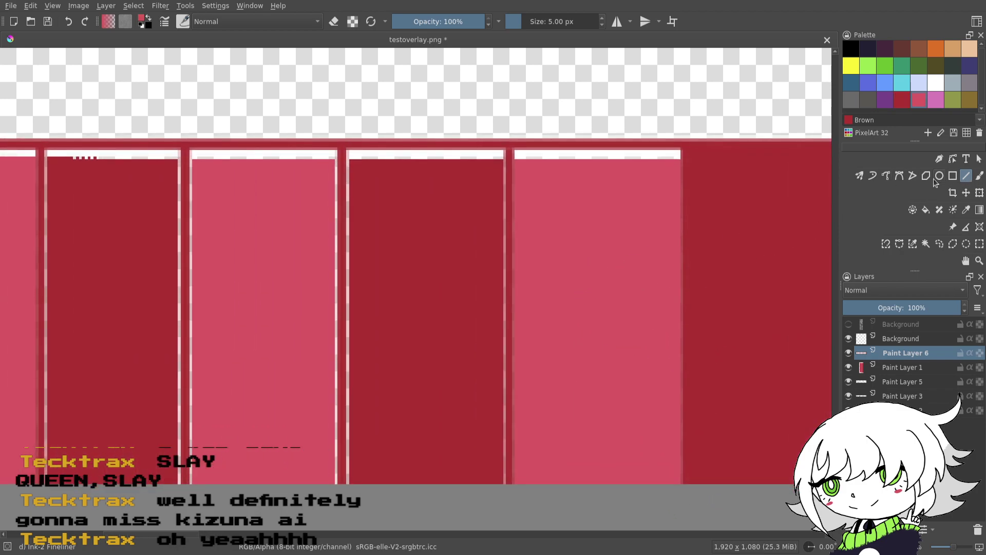
left_click(976, 177)
left_click_drag(519, 155, 672, 156)
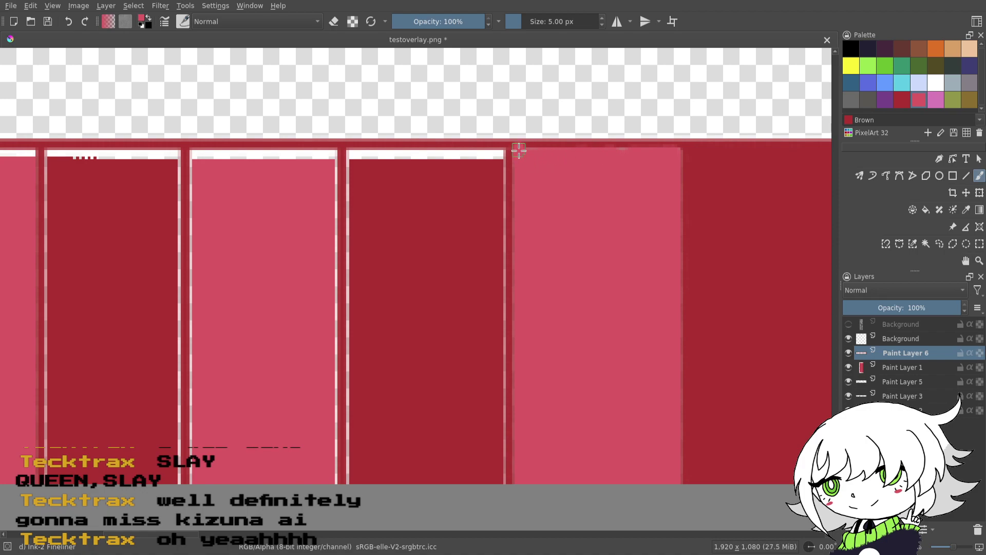
mouse_move(516, 149)
left_mouse_down()
mouse_move(630, 141)
mouse_move(571, 159)
mouse_move(638, 149)
left_mouse_up()
left_click_drag(591, 266, 606, 247)
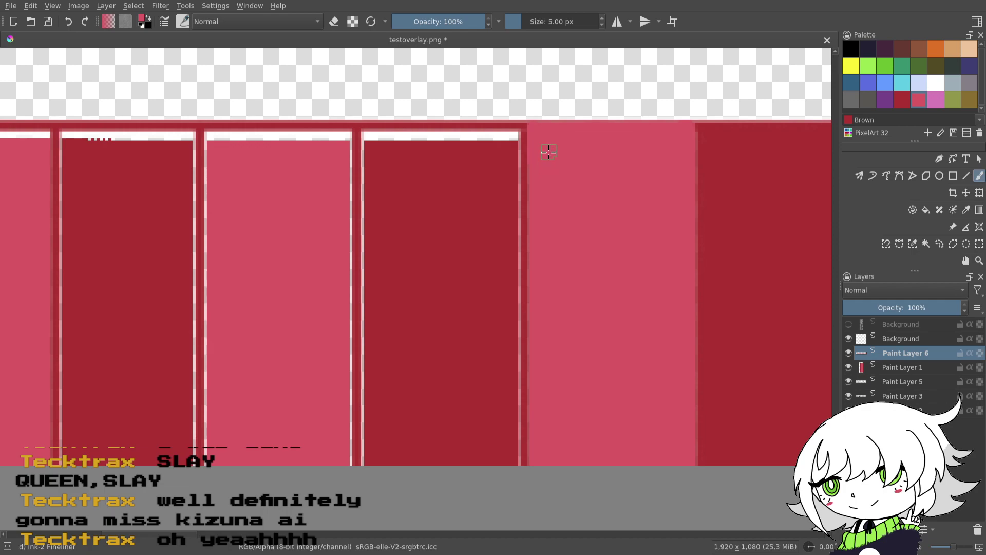
scroll(542, 150, "down", 2)
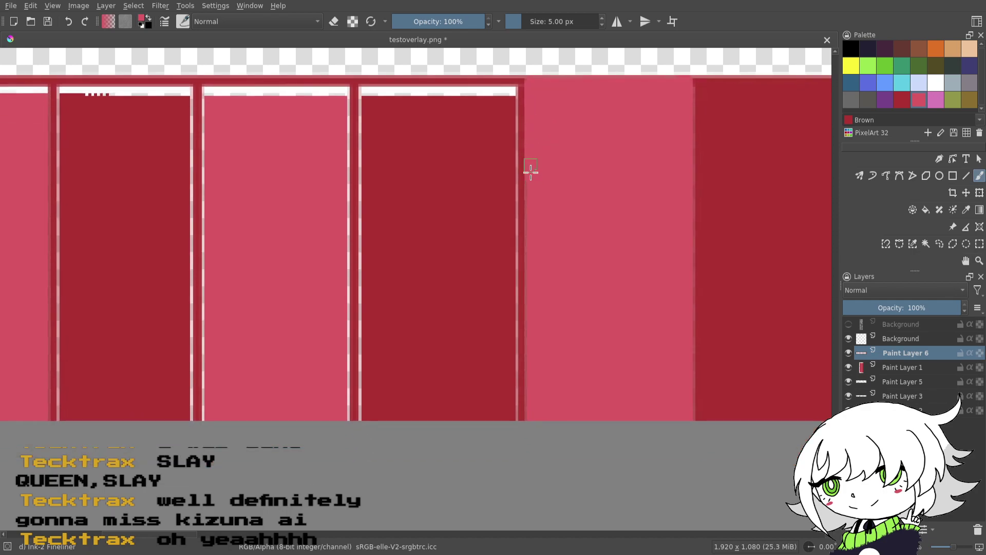
left_click_drag(543, 244, 526, 251)
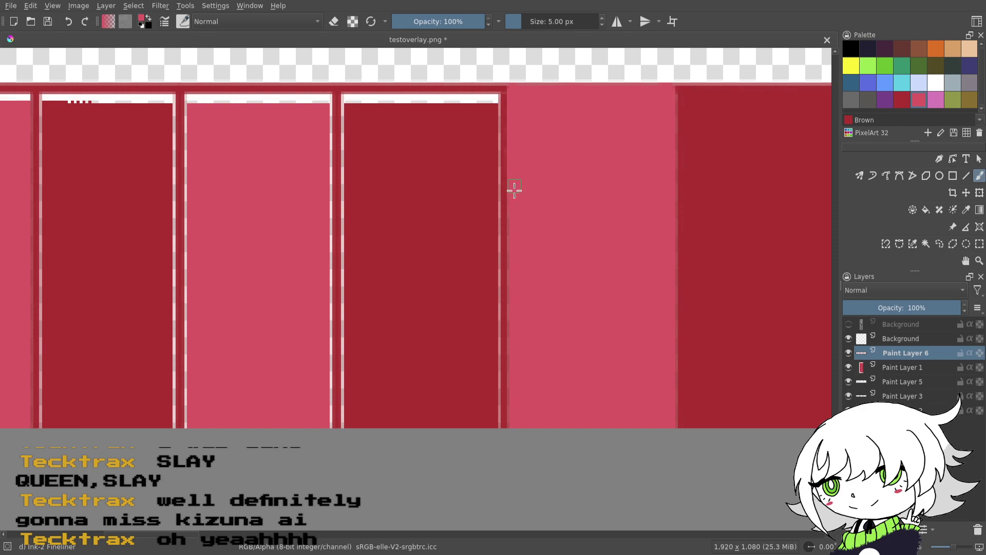
scroll(513, 238, "down", 1)
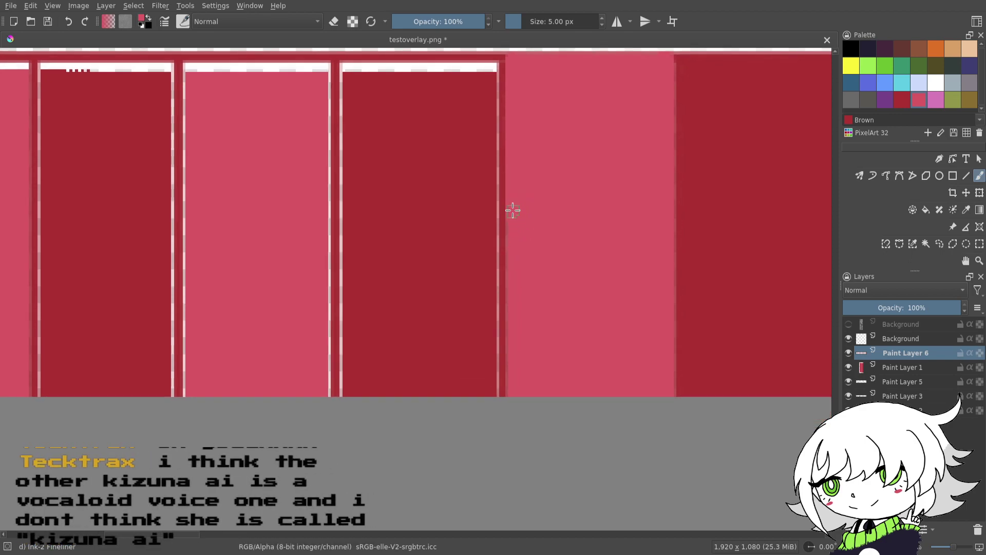
scroll(534, 333, "up", 1)
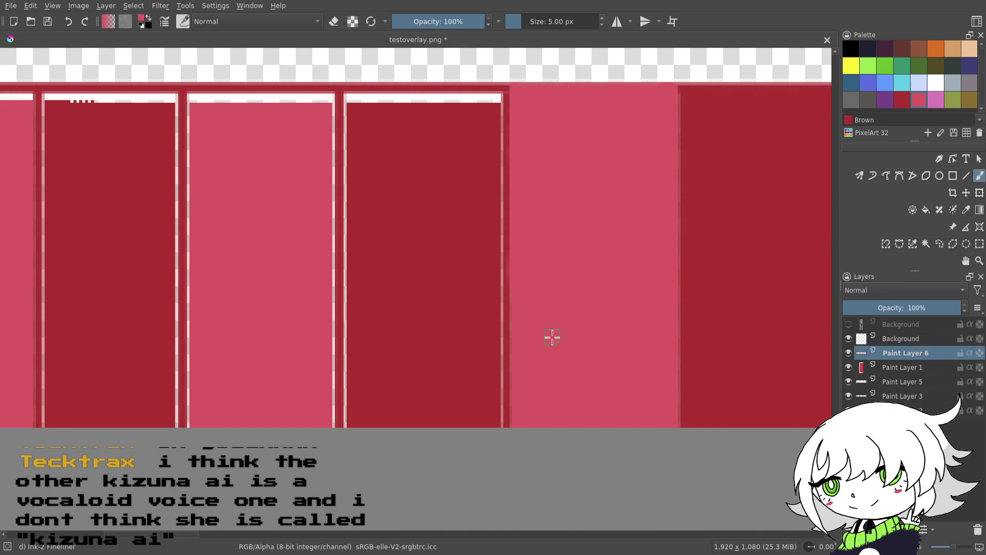
scroll(554, 280, "left", 1)
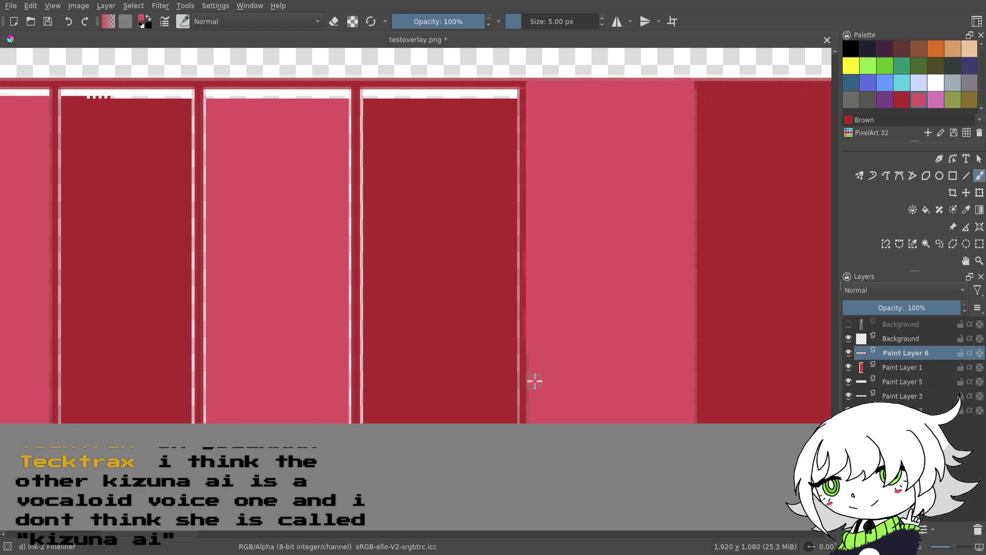
scroll(533, 351, "right", 2)
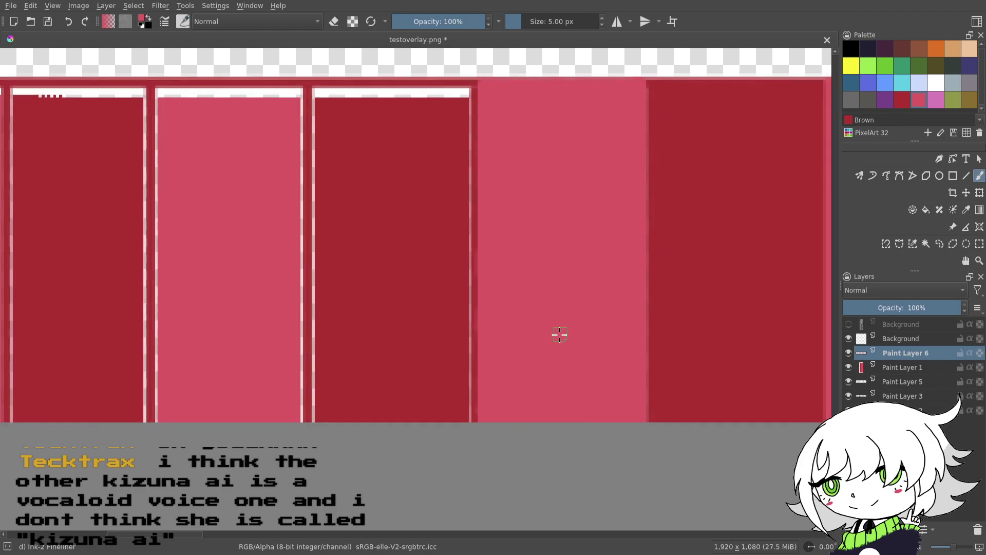
- Draw a straight Brown line down the dark stripe's edge beside the new lighter stripe, undoing the first attempt and redrawing it
left_click(966, 175)
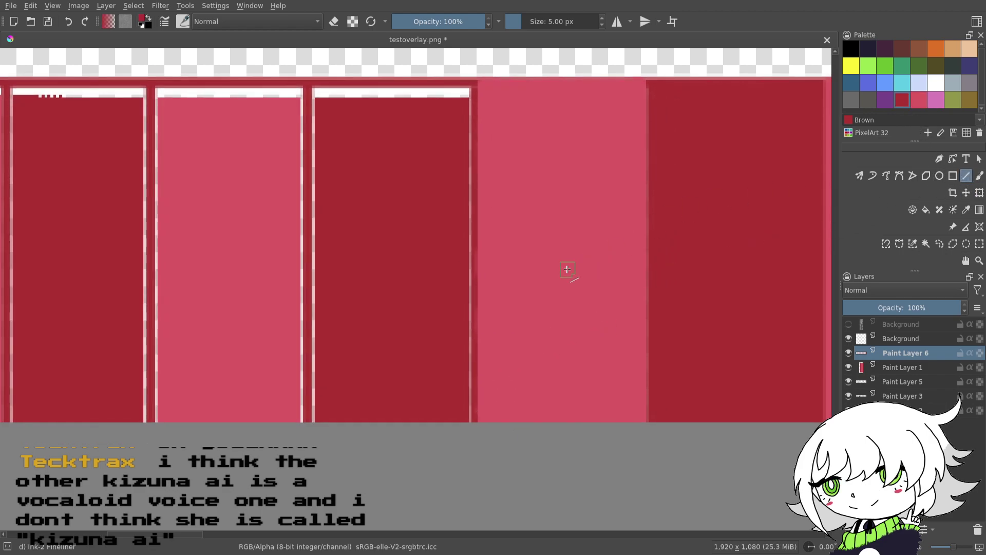
left_click_drag(649, 80, 643, 442)
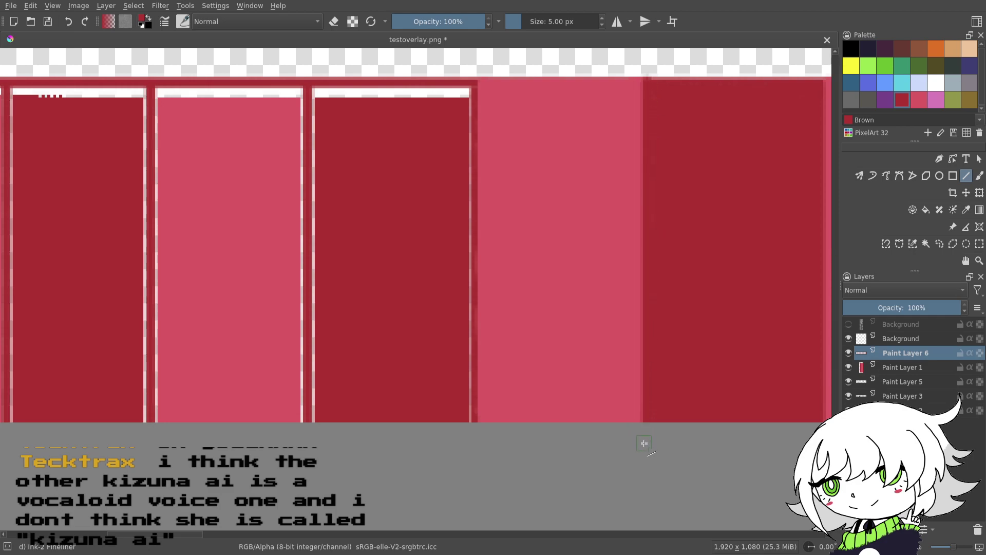
left_click(69, 21)
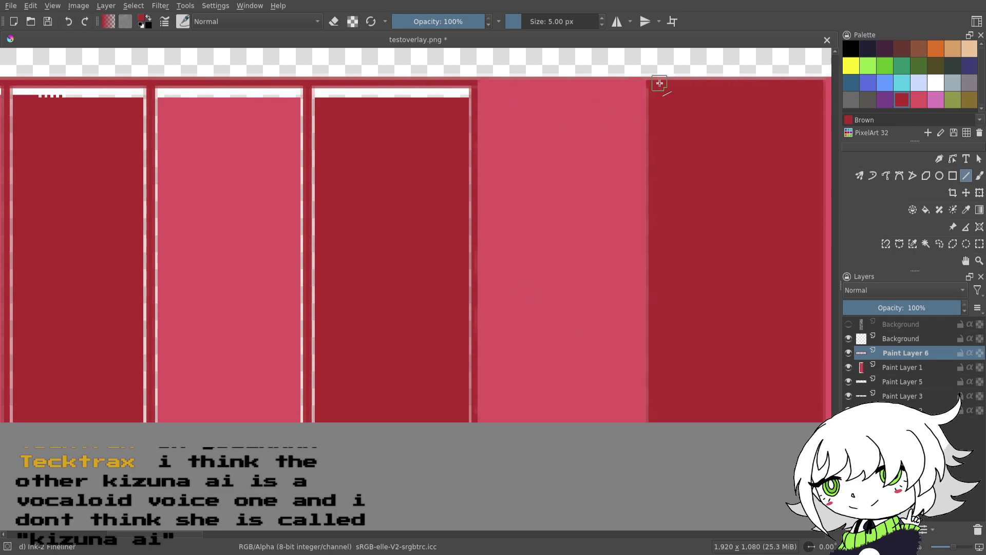
left_click_drag(654, 82, 648, 446)
left_click_drag(653, 82, 677, 448)
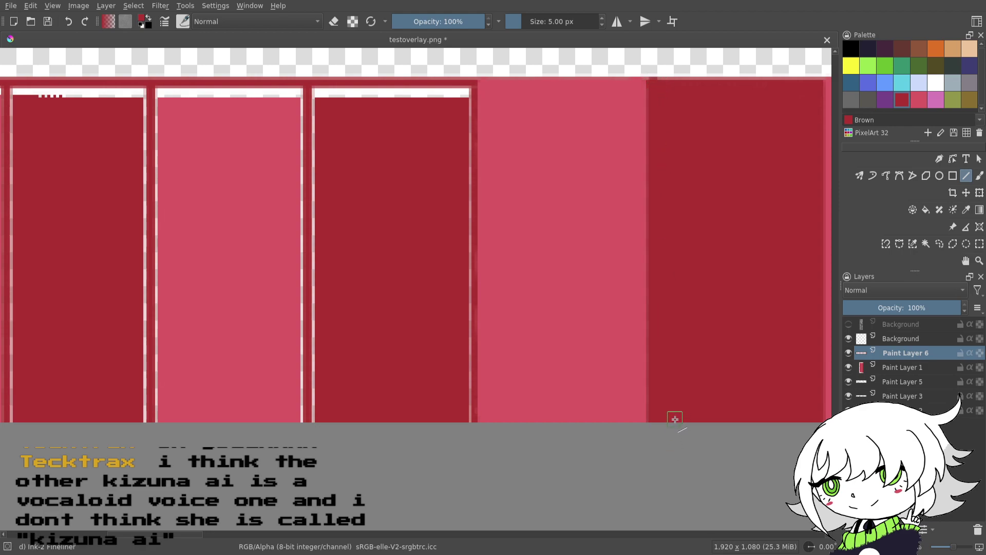
- Save the overlay image with the stripes painted so far
left_click_drag(642, 374, 527, 408)
left_click_drag(693, 372, 476, 358)
left_click_drag(656, 327, 366, 375)
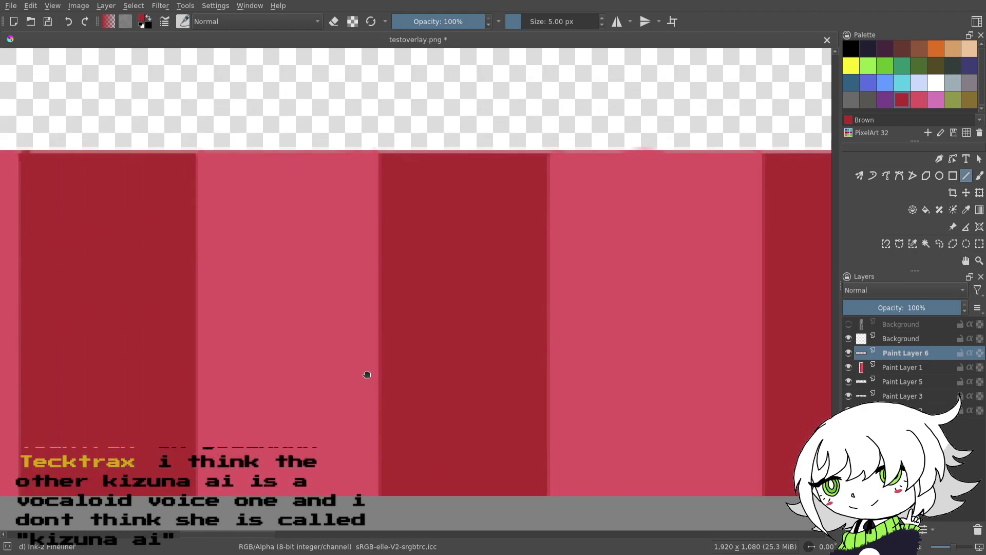
scroll(426, 315, "down", 4)
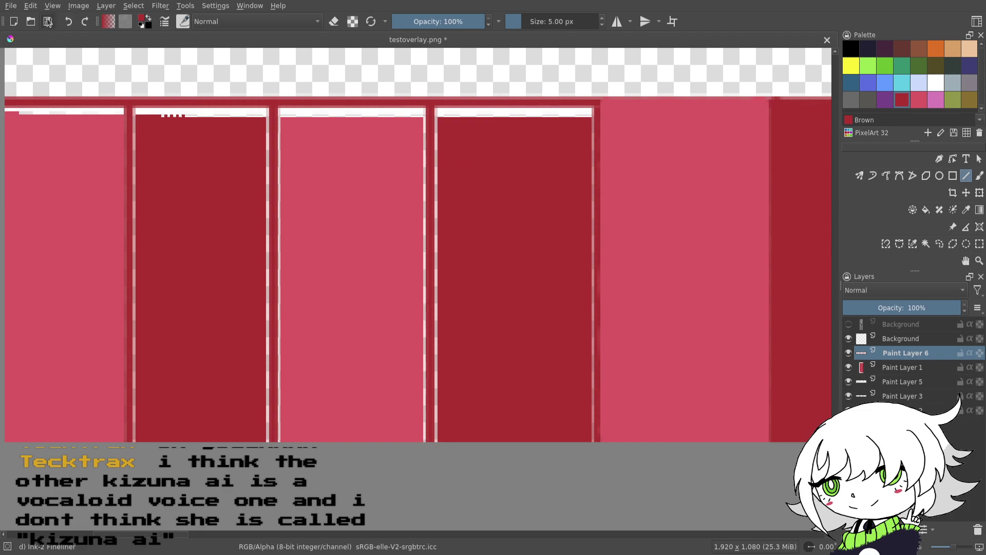
left_click(48, 22)
- Brush Brown over the white gaps along the top and both sides of the next unfinished dark cell
scroll(583, 335, "down", 3)
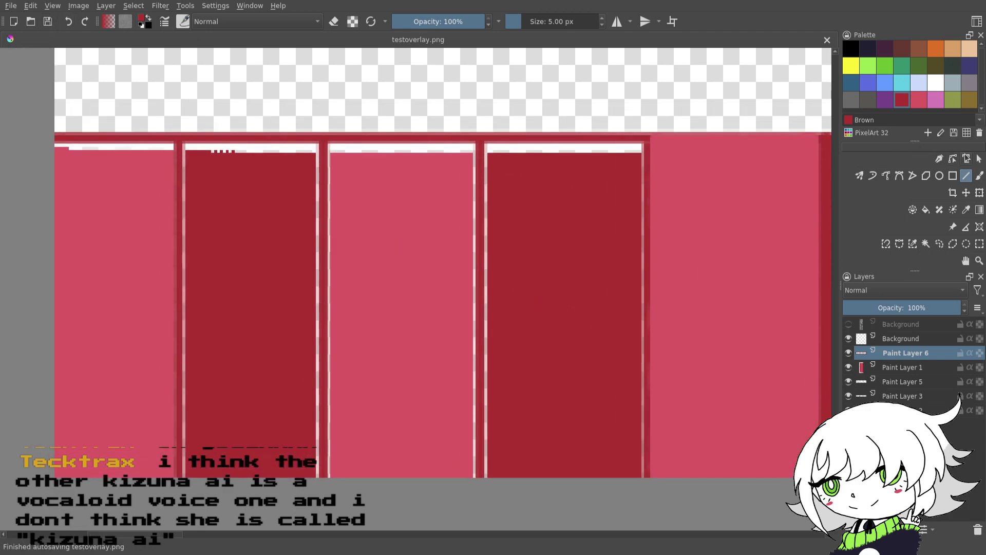
key("b")
mouse_move(488, 154)
left_mouse_down()
mouse_move(616, 149)
mouse_move(636, 159)
left_mouse_up()
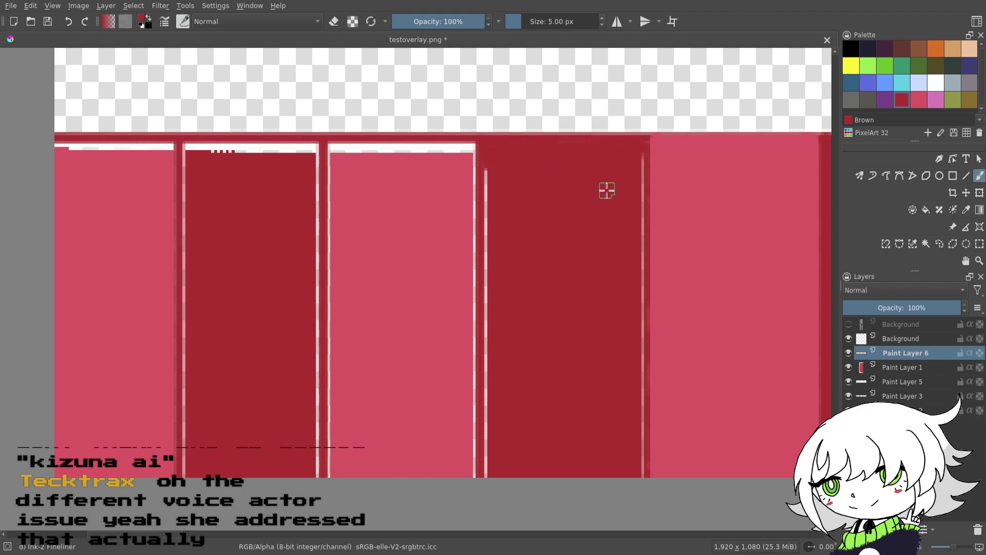
left_click_drag(636, 149, 636, 168)
mouse_move(645, 193)
left_mouse_down()
mouse_move(638, 257)
mouse_move(598, 223)
mouse_move(621, 216)
mouse_move(625, 235)
mouse_move(623, 226)
left_mouse_up()
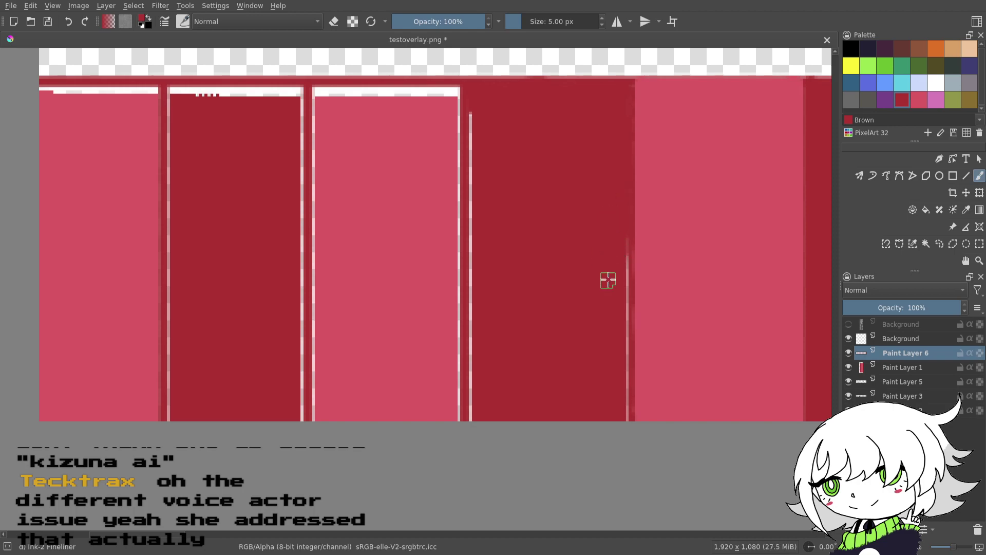
scroll(606, 280, "up", 1)
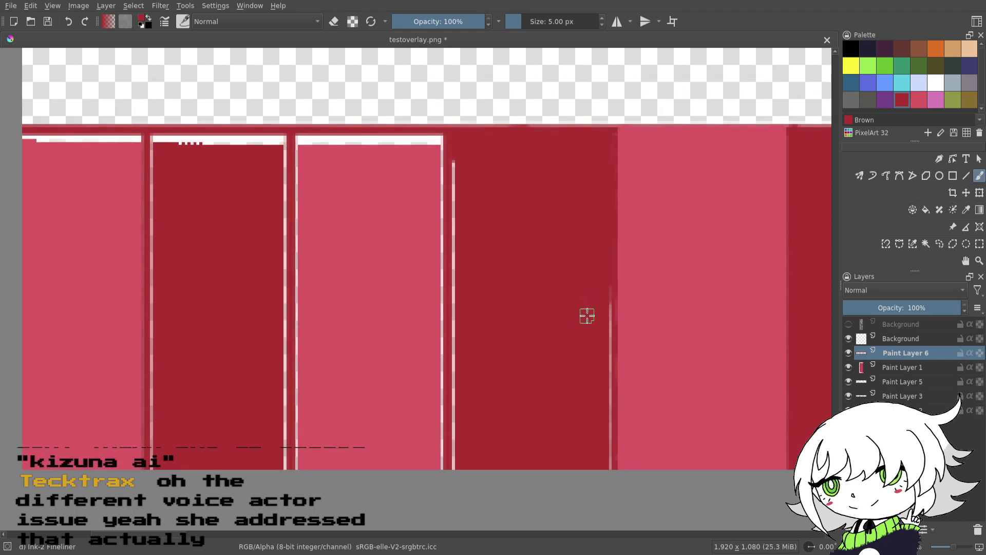
mouse_move(602, 278)
left_mouse_down()
mouse_move(607, 383)
mouse_move(595, 399)
mouse_move(607, 459)
left_mouse_up()
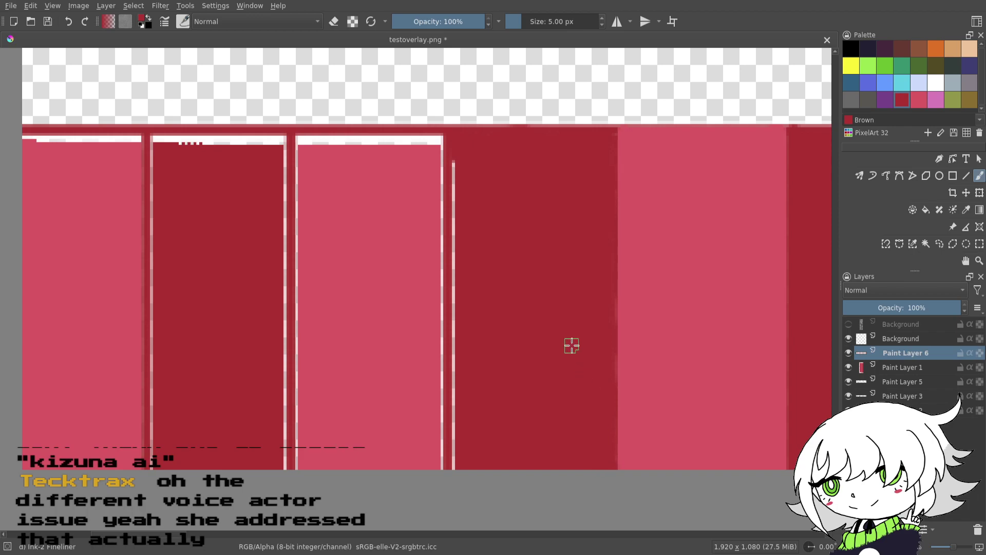
mouse_move(460, 162)
left_mouse_down()
mouse_move(460, 191)
mouse_move(455, 162)
mouse_move(457, 247)
mouse_move(464, 215)
left_mouse_up()
left_click_drag(533, 220, 532, 425)
left_click_drag(627, 321, 558, 355)
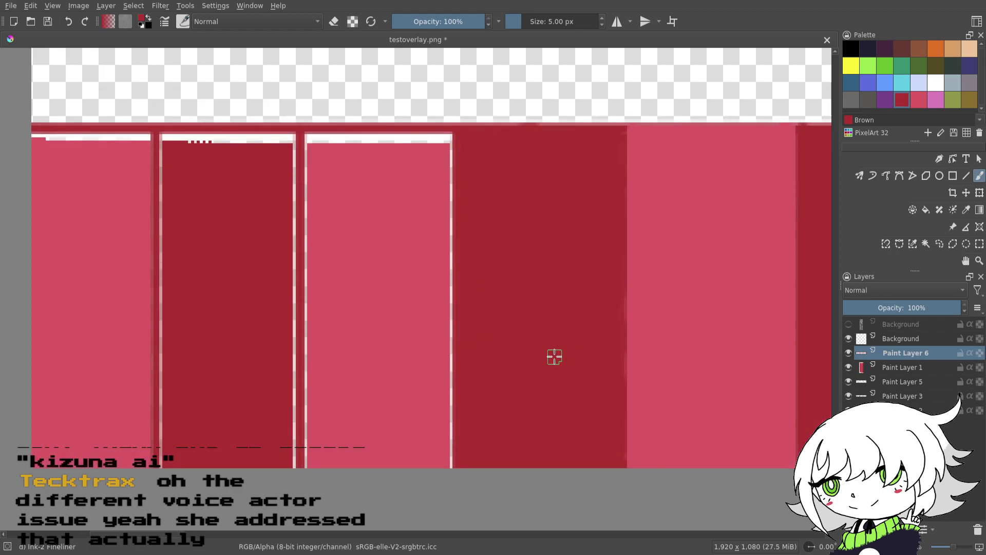
- Draw a straight line in the sampled lighter red down the edge between this dark stripe and the finished lighter stripe
left_click(965, 175)
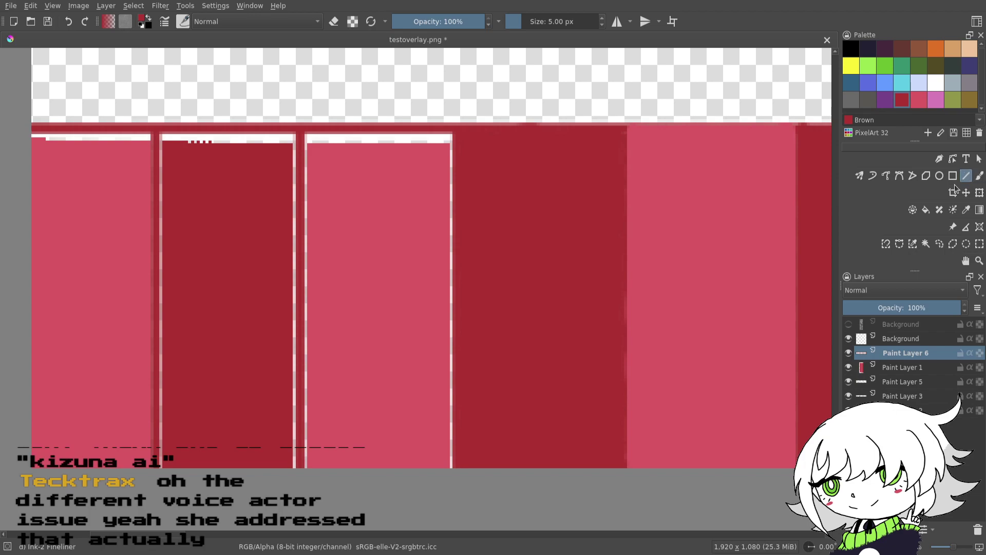
left_click(653, 253, "ctrl")
left_click_drag(628, 127, 640, 485)
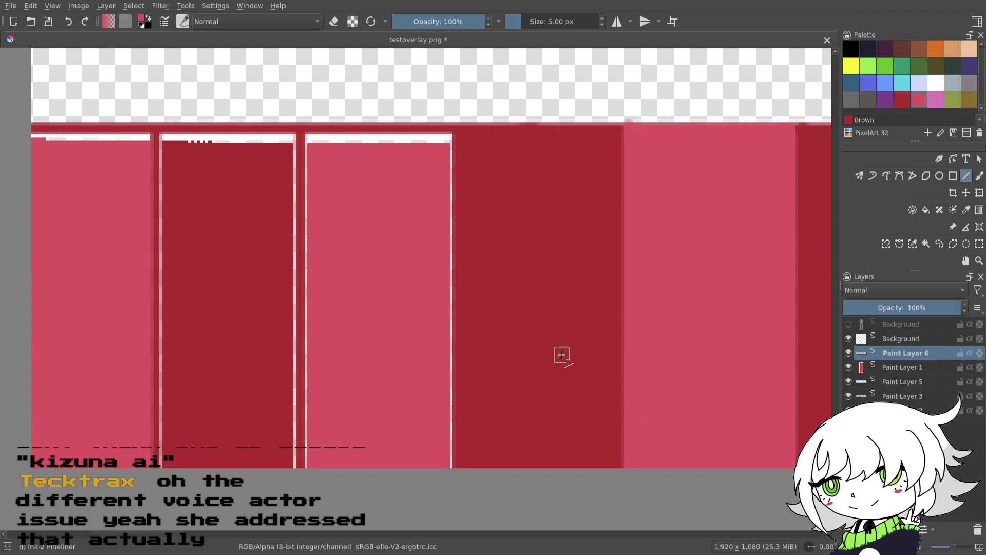
- Brush the lighter red over the next lighter cell's top gap and the dark band along its upper edge
left_click_drag(574, 357, 680, 320)
left_click_drag(593, 239, 591, 256)
left_click(975, 179)
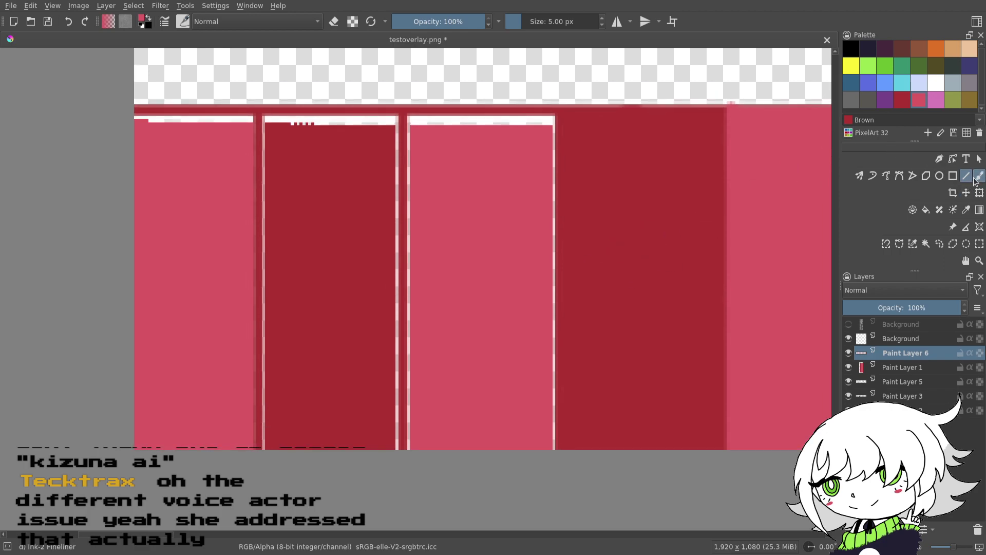
left_click_drag(555, 204, 617, 196)
mouse_move(473, 134)
left_mouse_down()
mouse_move(475, 110)
mouse_move(508, 108)
mouse_move(493, 118)
mouse_move(516, 104)
mouse_move(538, 127)
mouse_move(559, 121)
mouse_move(525, 107)
mouse_move(591, 108)
left_mouse_up()
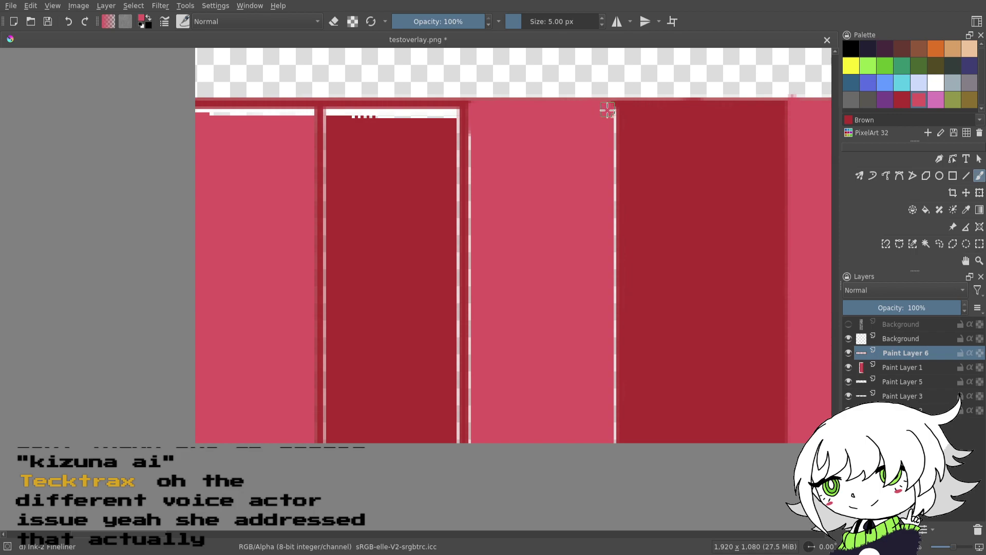
- Draw straight lighter-red lines down the gaps on both sides of this lighter cell
left_click(966, 175)
left_click_drag(614, 115, 601, 467)
left_click_drag(515, 161, 550, 155)
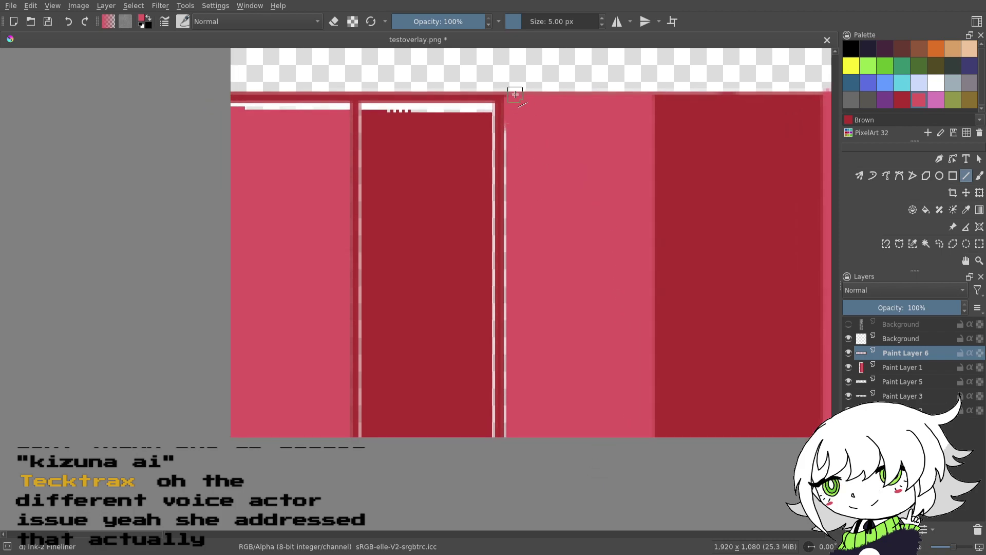
left_click_drag(527, 413, 518, 404)
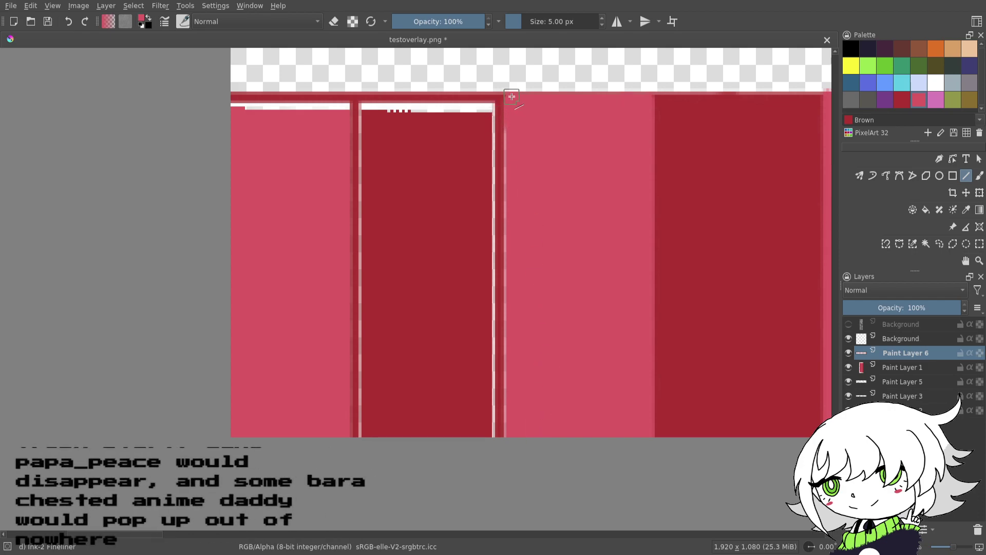
left_click_drag(535, 390, 535, 391)
left_click_drag(504, 353, 592, 380)
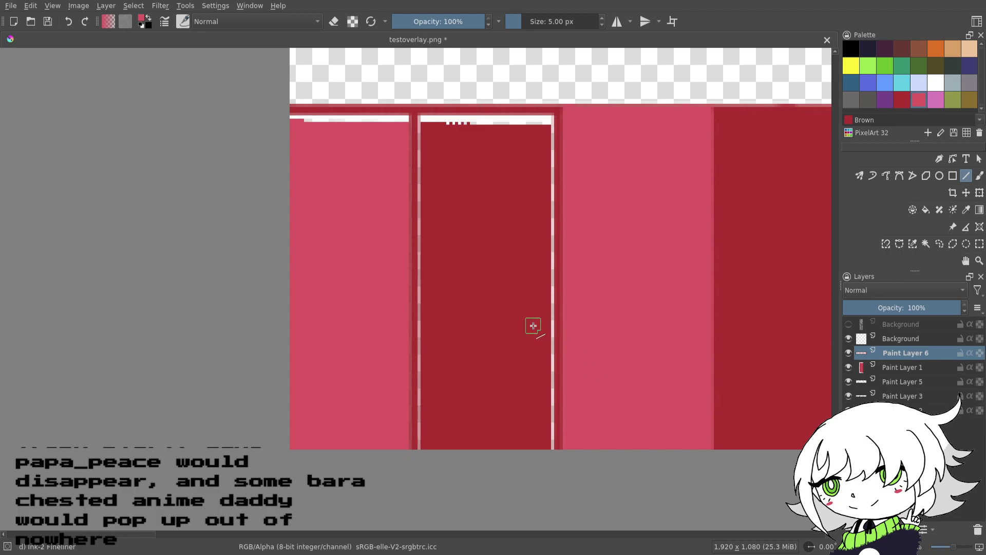
- Brush Brown over the top gap and both side gaps of the last unfinished dark cell
left_click_drag(720, 283, 741, 299)
left_click(979, 176)
left_click(901, 99)
left_click_drag(446, 136, 473, 148)
mouse_move(496, 198)
left_mouse_down()
mouse_move(522, 227)
mouse_move(544, 236)
mouse_move(560, 230)
left_mouse_up()
mouse_move(576, 153)
left_mouse_down()
mouse_move(555, 147)
mouse_move(619, 142)
mouse_move(623, 164)
mouse_move(621, 138)
left_mouse_up()
mouse_move(494, 160)
left_mouse_down()
mouse_move(501, 247)
mouse_move(509, 186)
mouse_move(500, 296)
mouse_move(499, 287)
mouse_move(510, 347)
mouse_move(500, 332)
mouse_move(499, 446)
left_mouse_up()
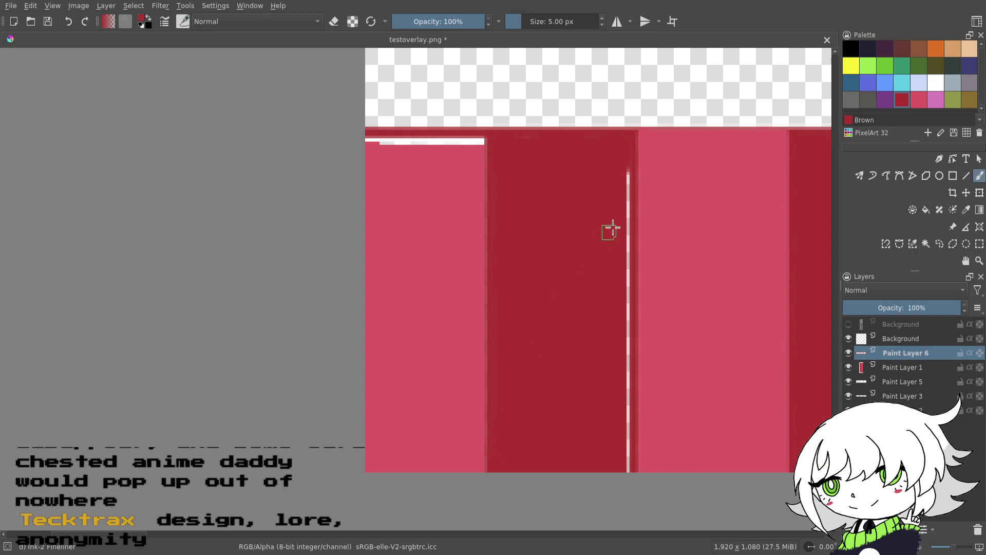
left_click_drag(627, 170, 623, 211)
mouse_move(620, 255)
left_mouse_down()
mouse_move(625, 300)
mouse_move(623, 211)
left_mouse_up()
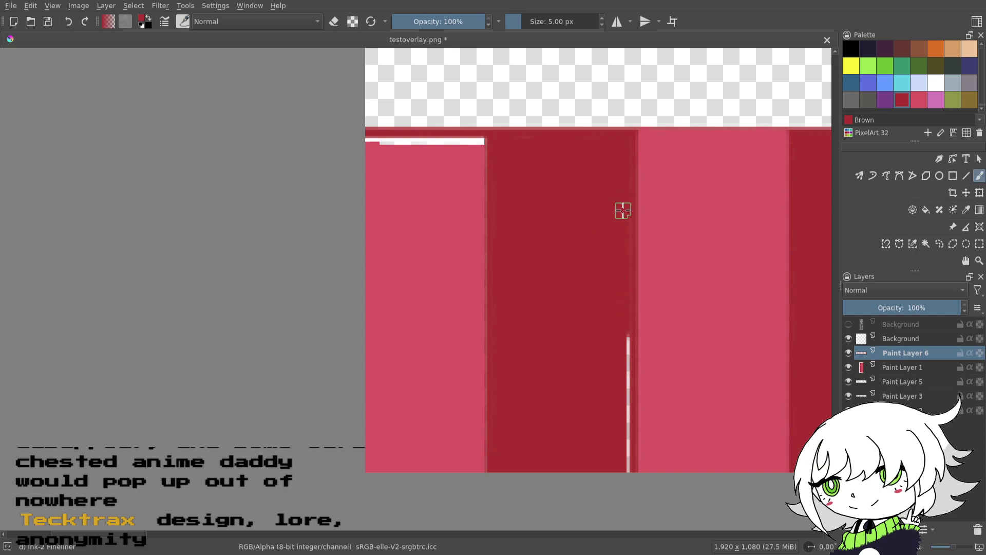
left_click_drag(625, 323, 629, 460)
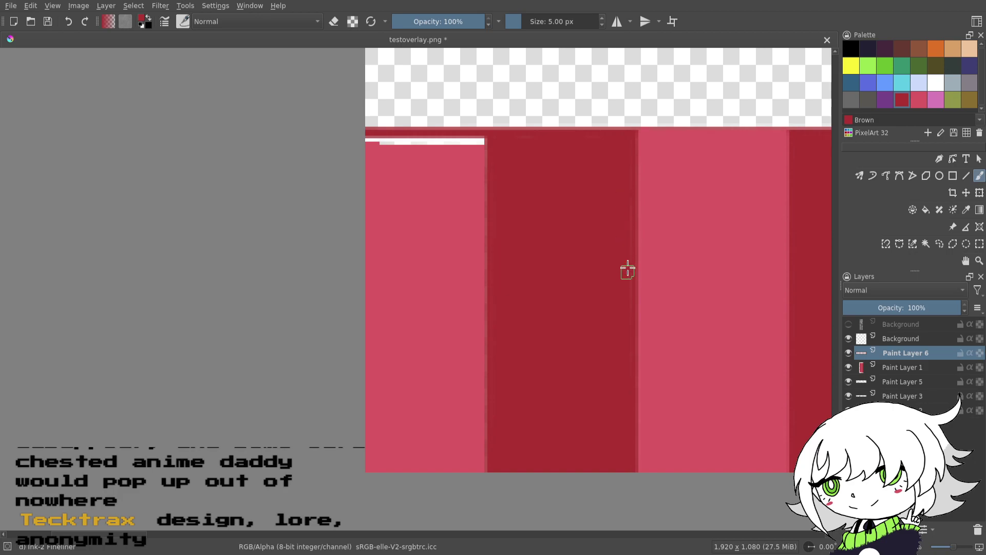
- Brush Mandy over the outermost lighter cell's top gap and the dark band along its upper edge
left_click_drag(535, 244, 577, 264)
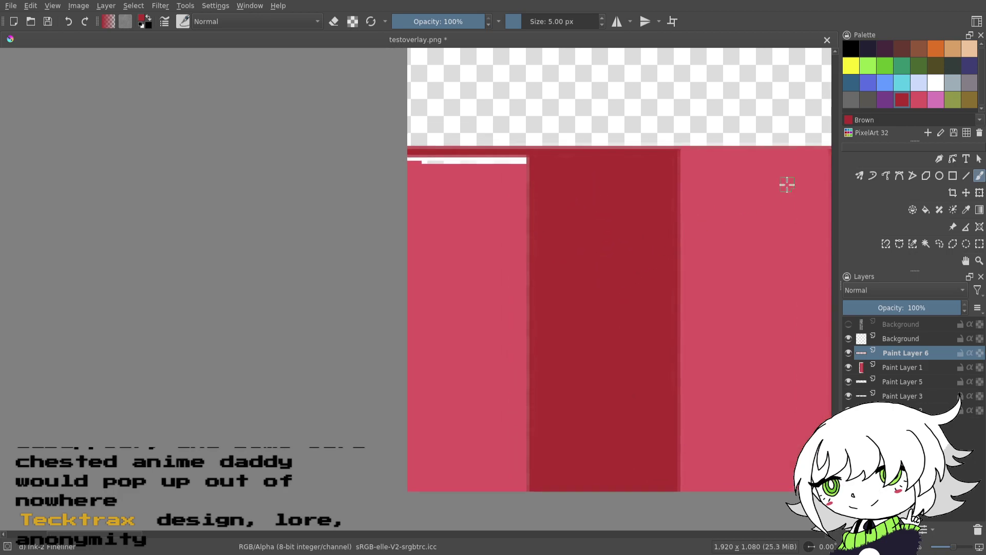
left_click(920, 103)
mouse_move(409, 171)
left_mouse_down()
mouse_move(446, 170)
mouse_move(506, 163)
left_mouse_up()
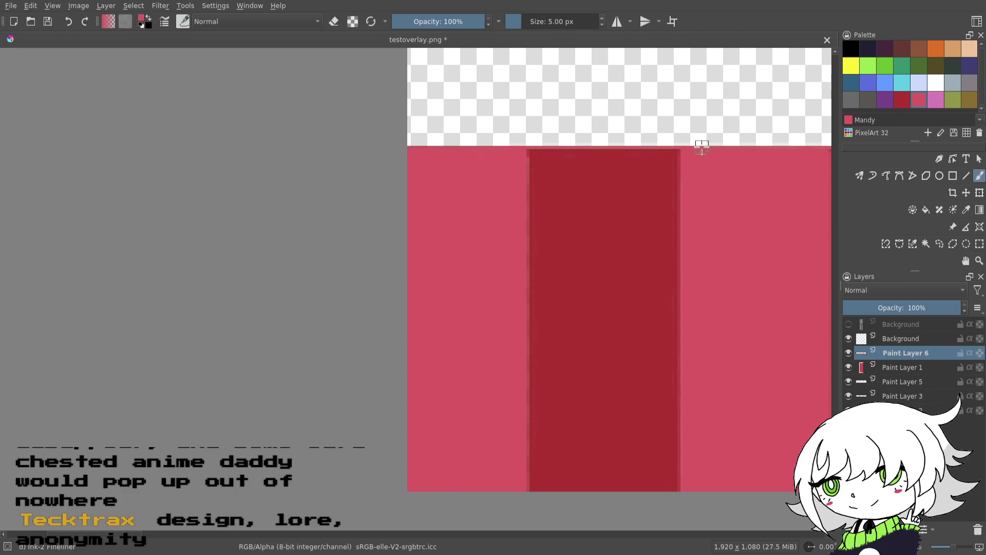
- Draw straight Brown lines down the dark stripe's edge beside the outermost lighter stripe to even it out
left_click(902, 100)
left_click(966, 175)
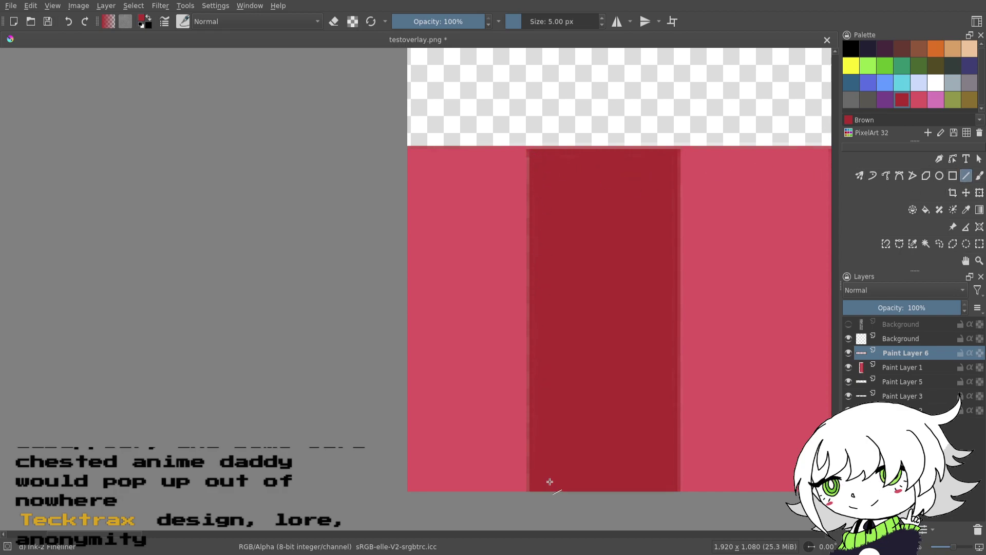
left_click_drag(536, 148, 544, 516)
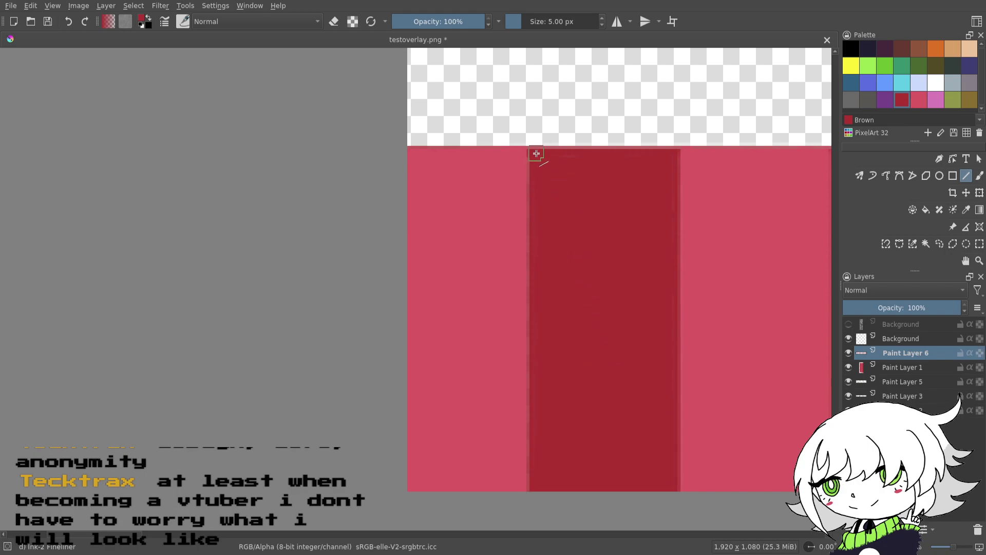
left_click_drag(534, 152, 558, 517)
left_click_drag(536, 154, 547, 527)
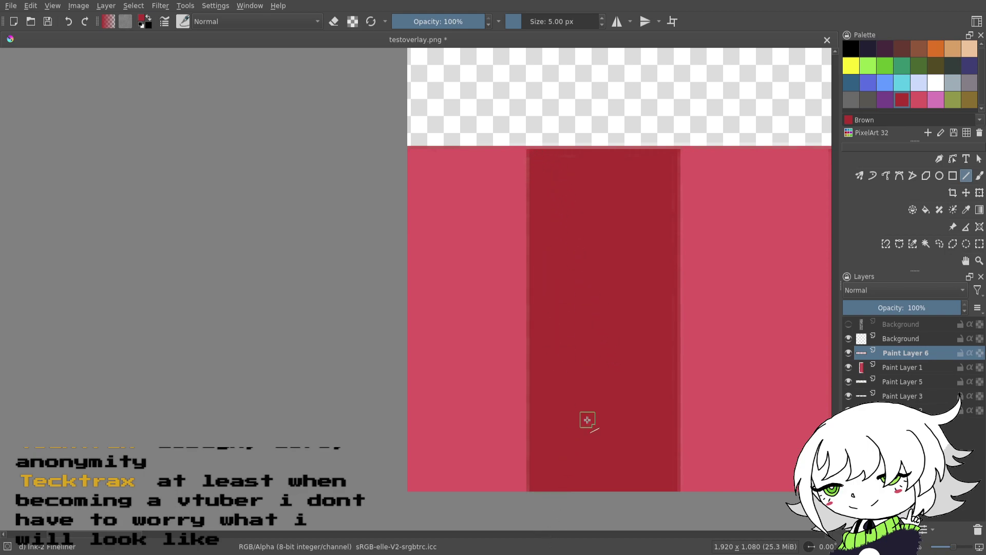
- Save the overlay image with all bottom border stripes filled in
left_click_drag(630, 379, 488, 386)
left_click(979, 175)
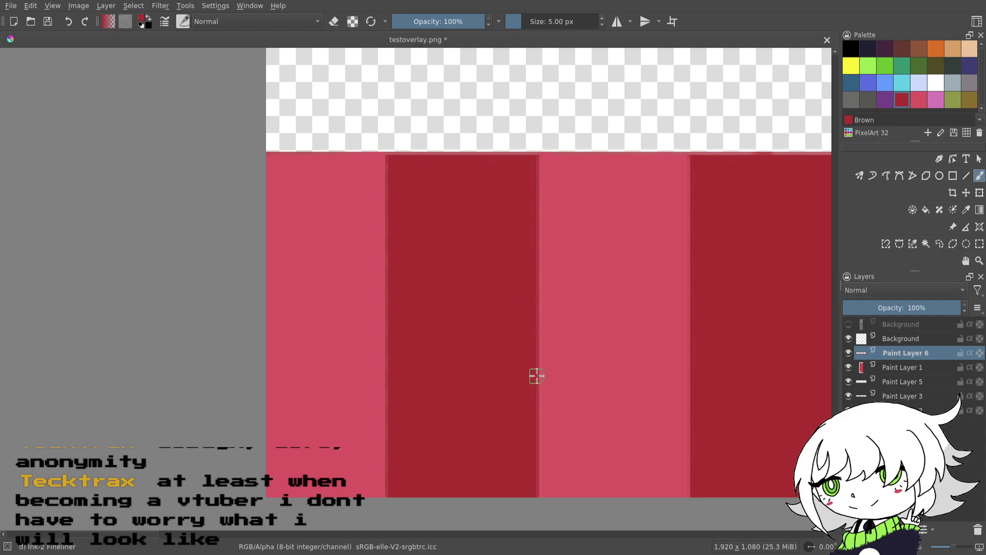
left_click_drag(420, 315, 593, 342)
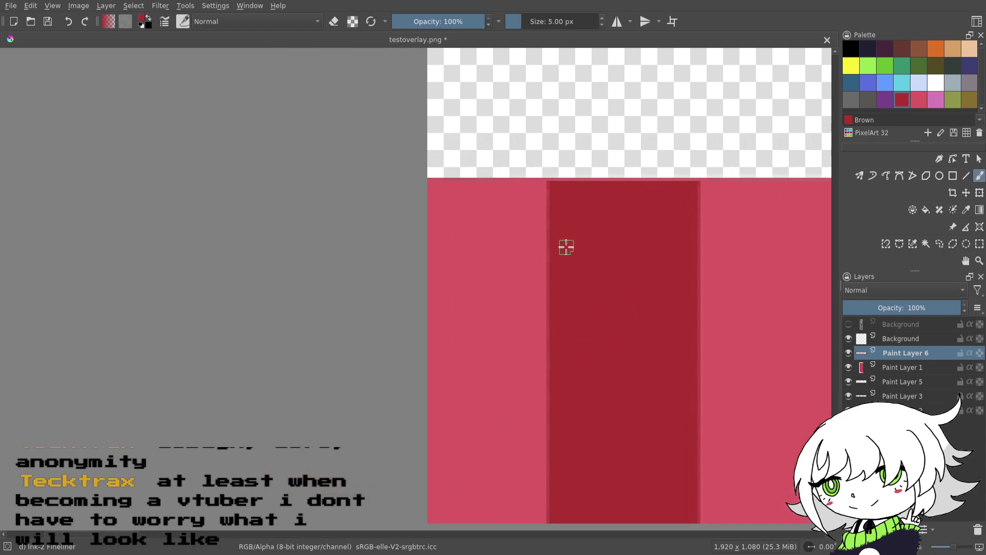
left_click(50, 23)
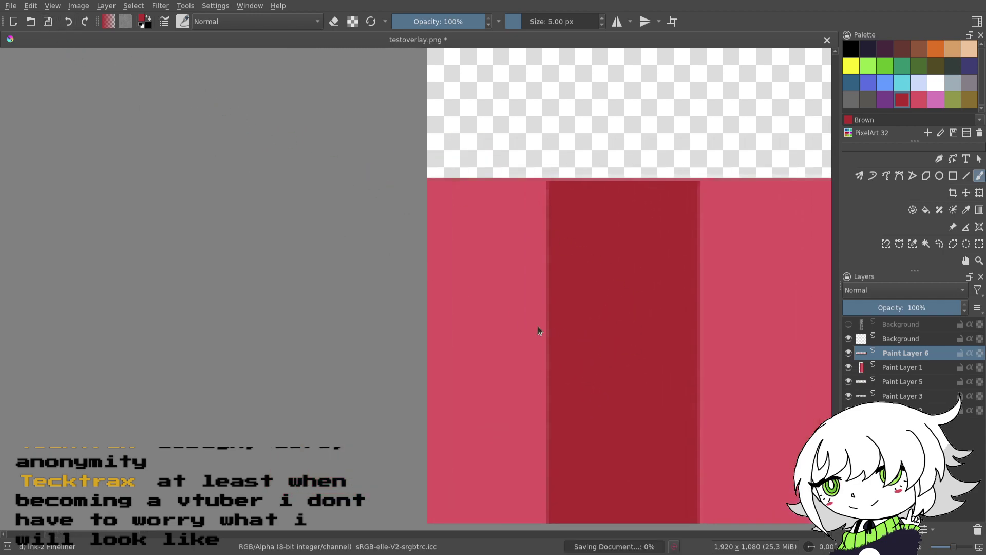
- Examine the striped bottom border along its full length, then its upper edge close up where it meets the side panel
left_click_drag(678, 340, 481, 349)
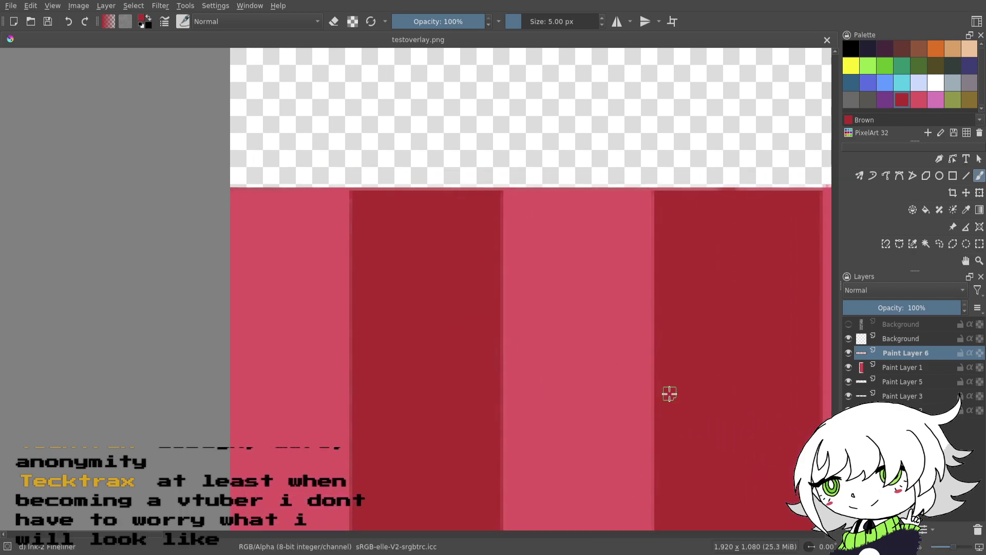
scroll(771, 396, "down", 6)
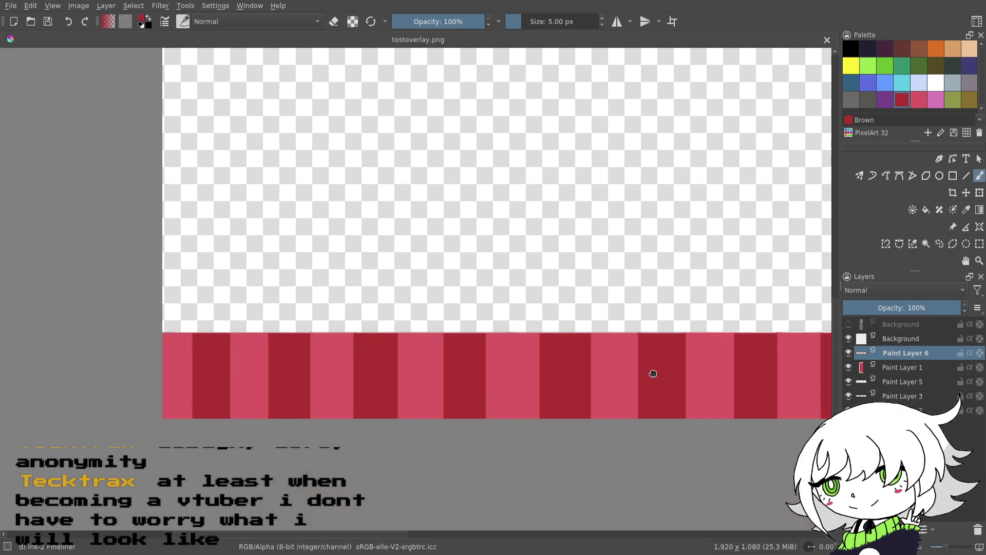
left_click_drag(642, 352, 669, 333)
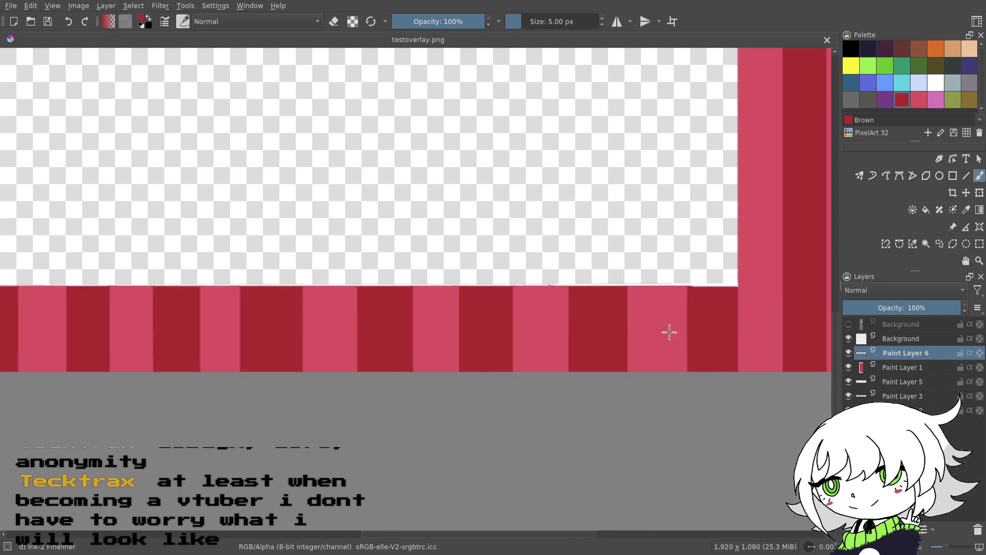
left_click_drag(478, 351, 925, 379)
left_click_drag(461, 376, 186, 369)
left_click_drag(517, 403, 49, 361)
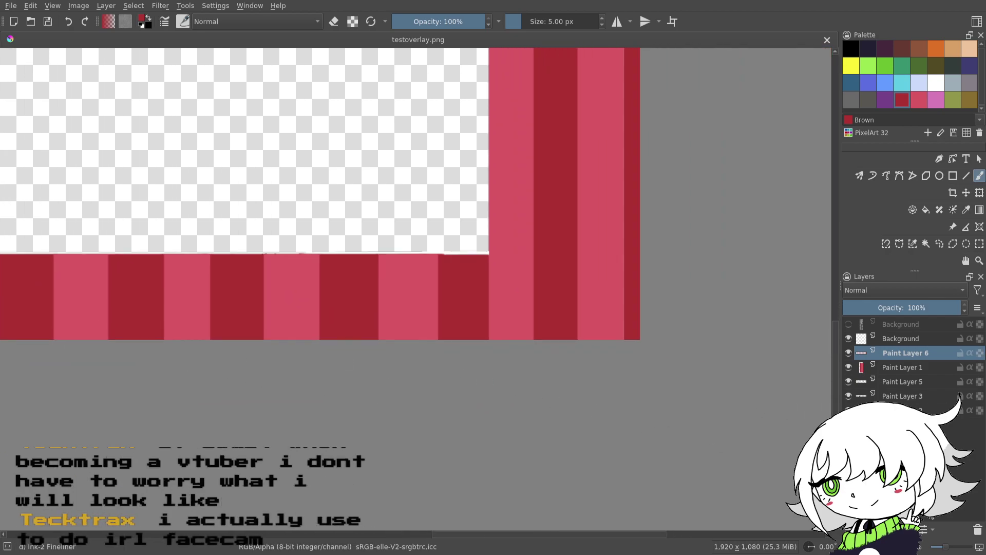
left_click_drag(593, 420, 681, 461)
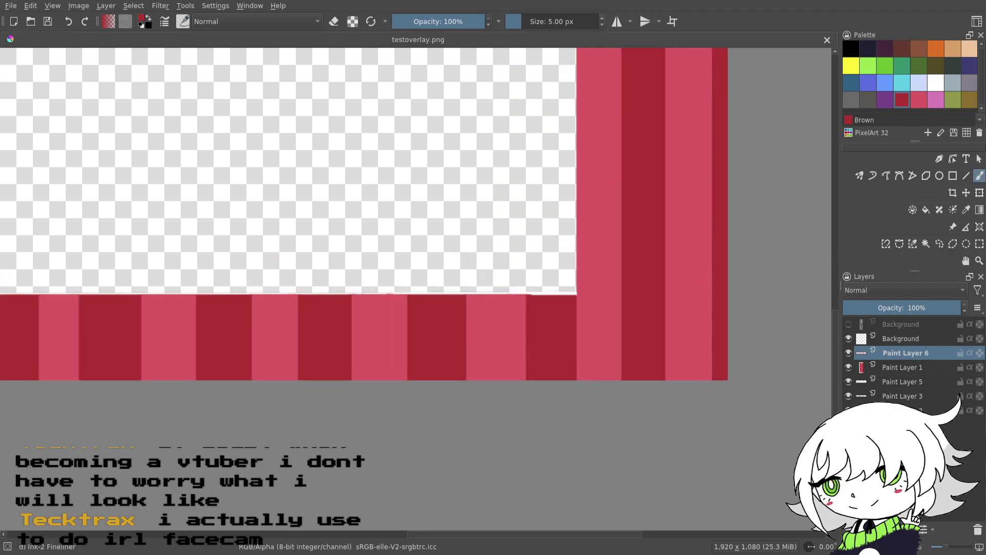
left_click_drag(939, 547, 955, 546)
left_click_drag(664, 370, 553, 335)
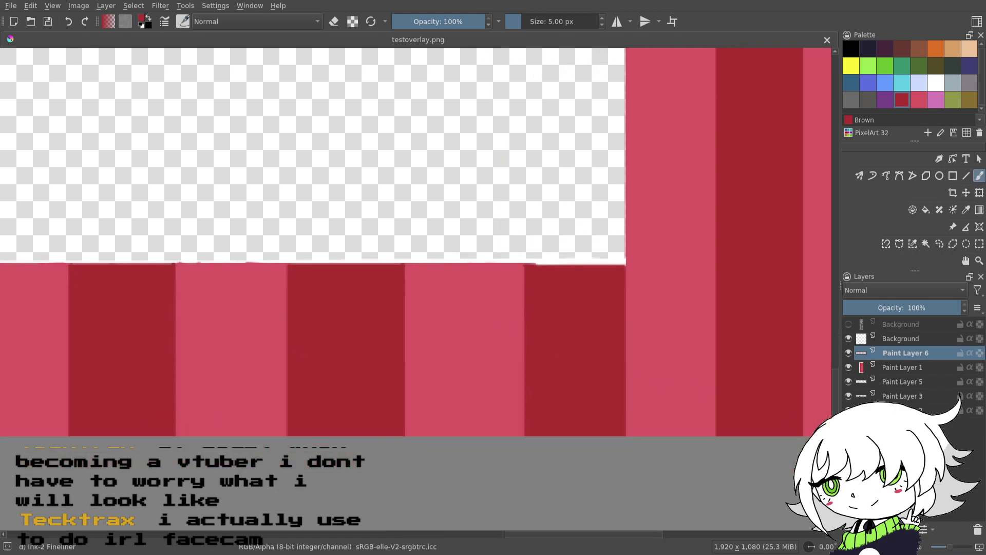
left_click_drag(949, 551, 953, 547)
left_click_drag(666, 357, 603, 338)
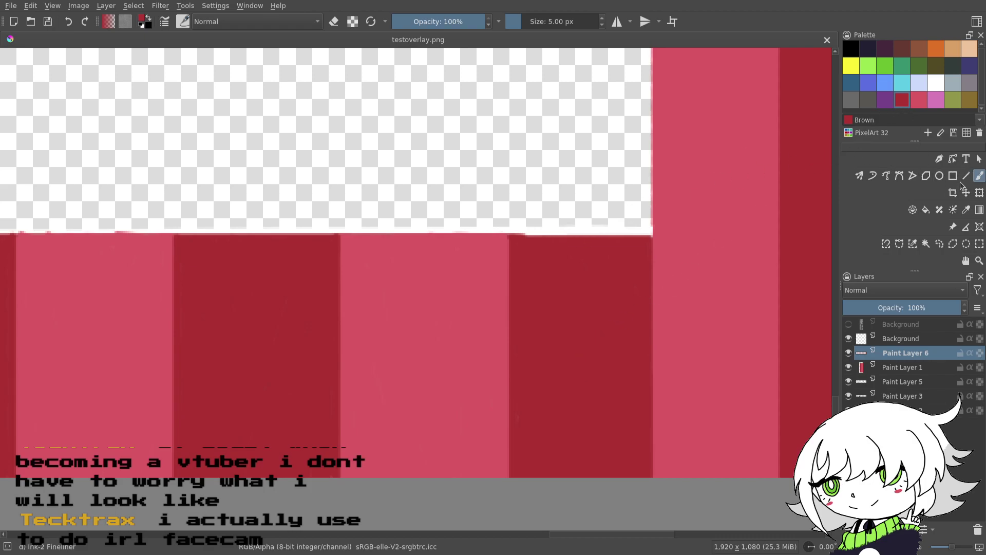
left_click_drag(950, 550, 956, 548)
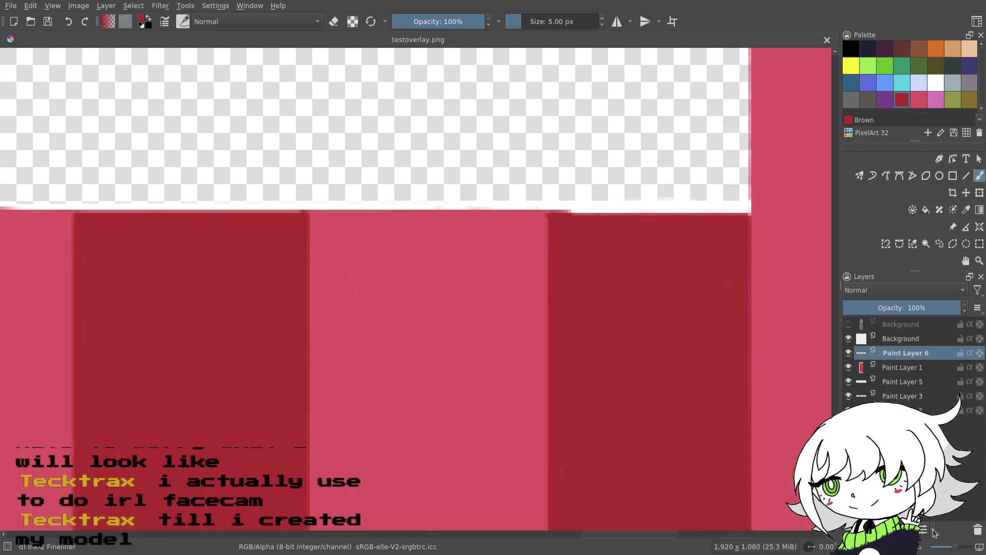
left_click_drag(717, 390, 557, 374)
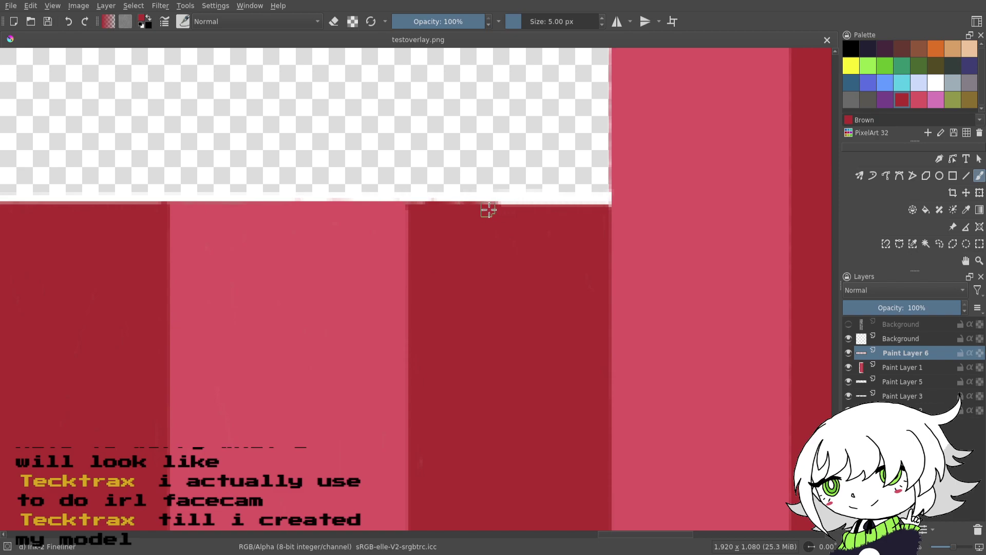
mouse_move(433, 210)
left_mouse_down()
mouse_move(500, 218)
mouse_move(490, 209)
mouse_move(524, 211)
left_mouse_up()
left_click(64, 21)
left_click(66, 22)
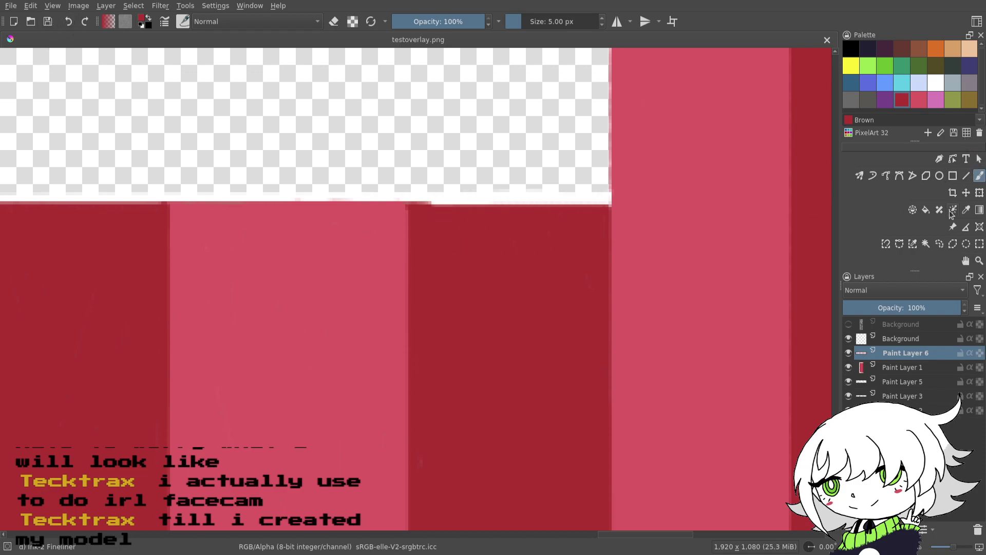
- Draw straight Brown lines along the upper edge of the dark stripe beside the side panel to raise and even it
left_click(965, 176)
left_click_drag(418, 209, 597, 227)
left_click_drag(414, 211, 600, 212)
left_click_drag(418, 210, 610, 213)
left_click_drag(417, 210, 603, 208)
left_click_drag(418, 207, 606, 216)
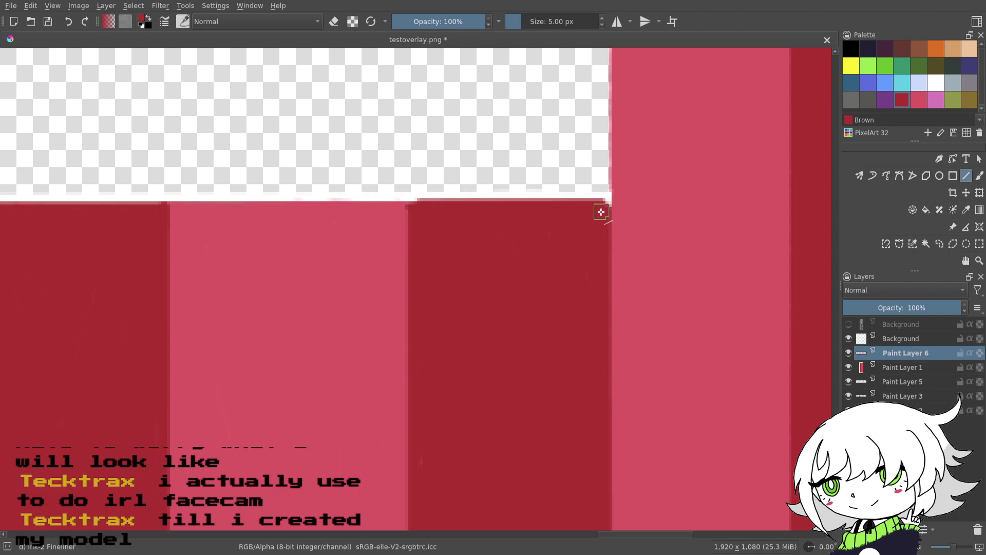
- Erase in straight lines just above the stripes near the side panel to trim their upper edge, and save the image
left_click_drag(524, 201, 570, 266)
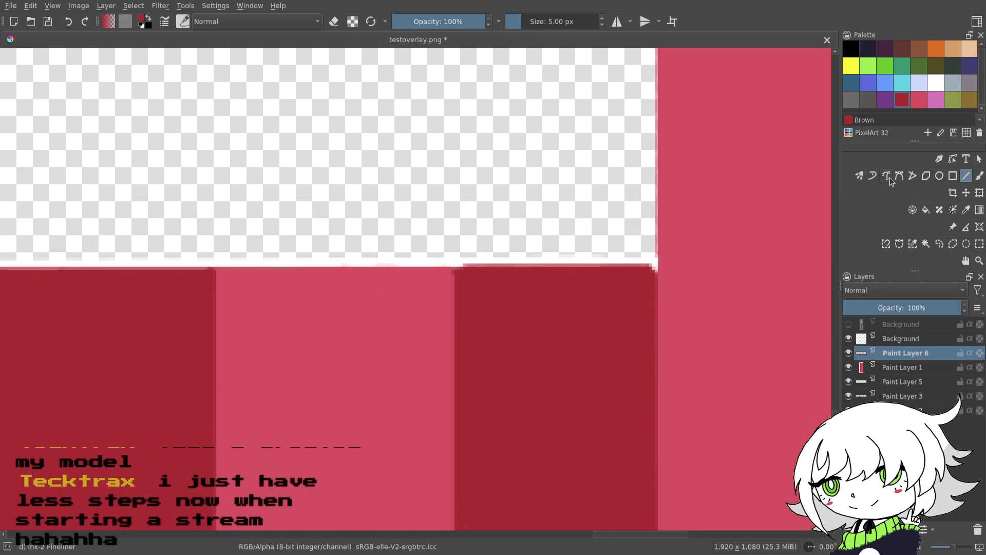
left_click(334, 22)
left_click_drag(447, 248, 541, 289)
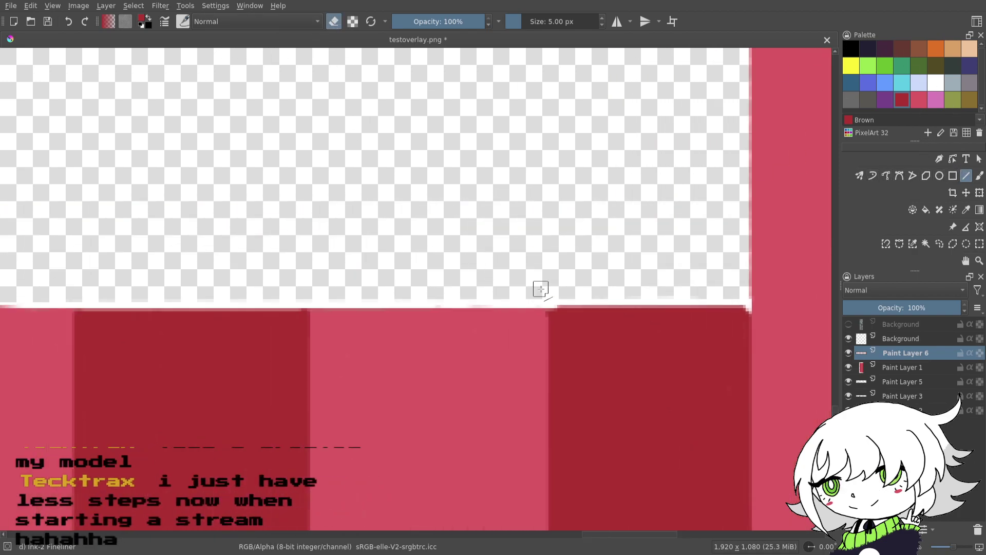
left_click_drag(740, 294, 303, 273)
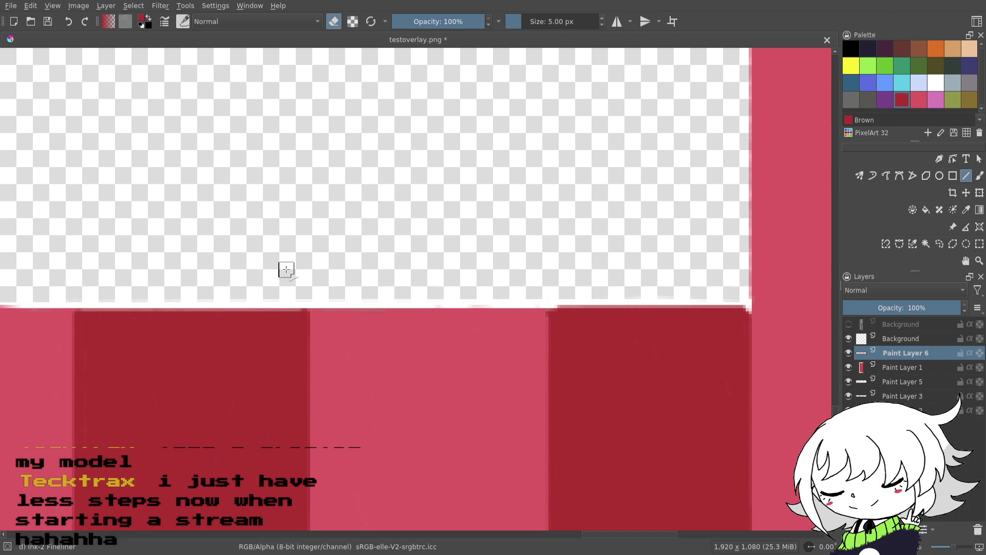
left_click_drag(739, 293, 264, 280)
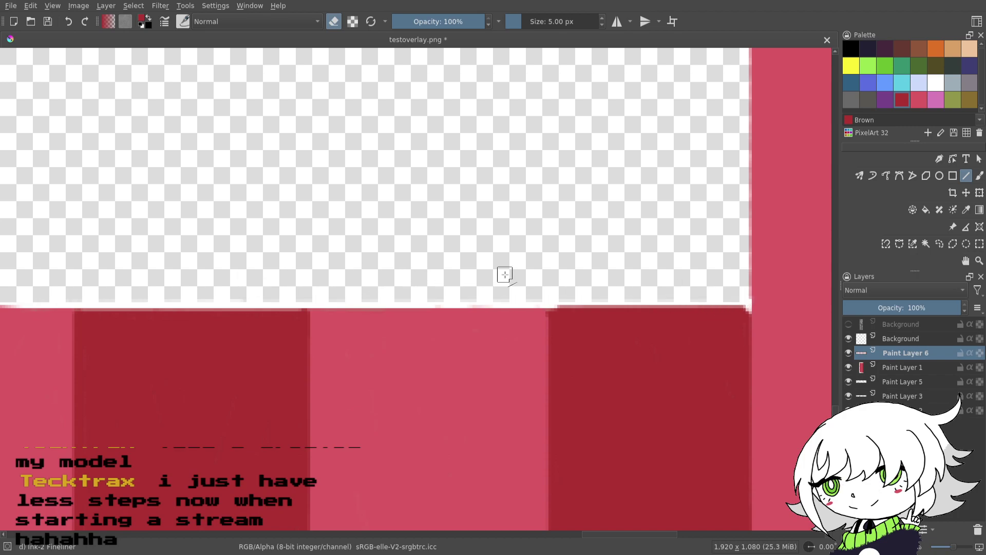
left_click_drag(581, 274, 629, 284)
left_click_drag(790, 305, 316, 304)
left_click(48, 21)
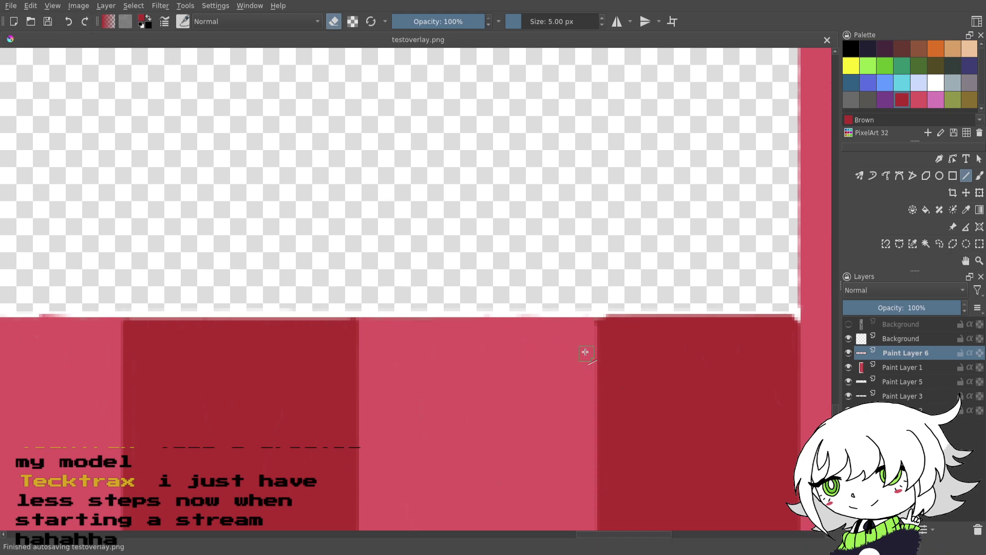
- Dab Brown freehand on the dark stripe's upper corner beside the side panel, erase the excess above it, and save
left_click_drag(514, 298, 535, 330)
left_click_drag(658, 331, 546, 315)
left_click_drag(509, 281, 567, 315)
left_click_drag(756, 411, 719, 352)
left_click(959, 546)
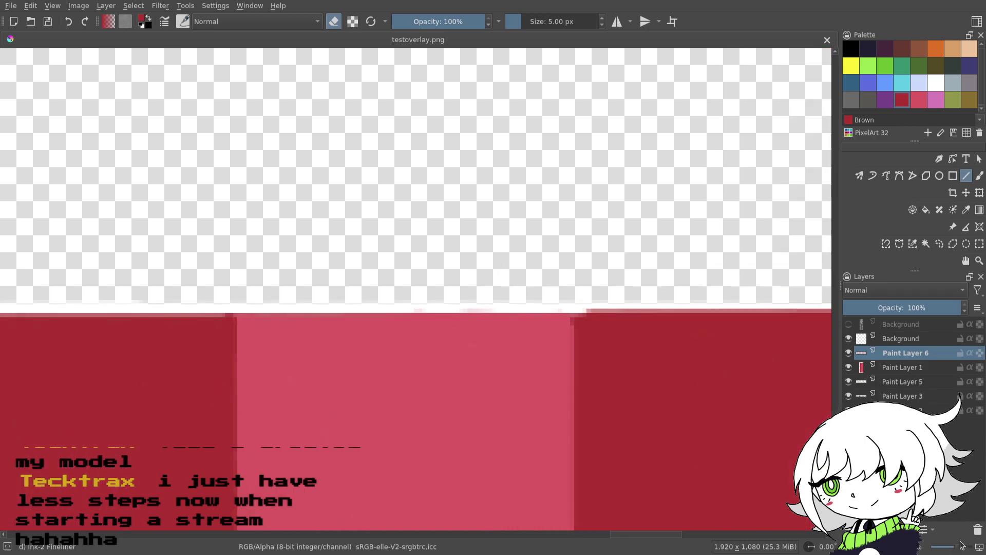
left_click_drag(735, 406, 528, 348)
key("e")
left_click(980, 176)
left_click(644, 256)
left_click(334, 23)
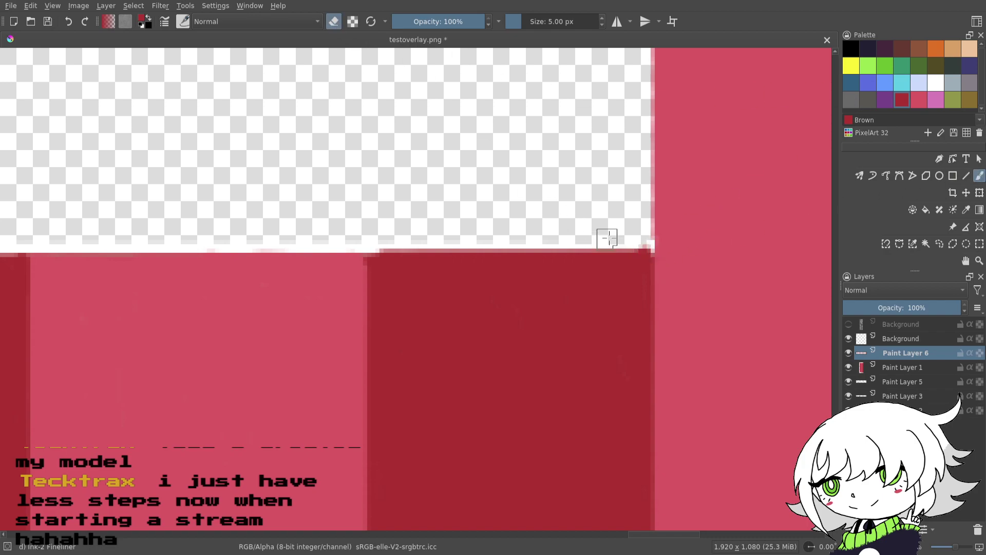
left_click_drag(637, 241, 641, 242)
left_click(48, 21)
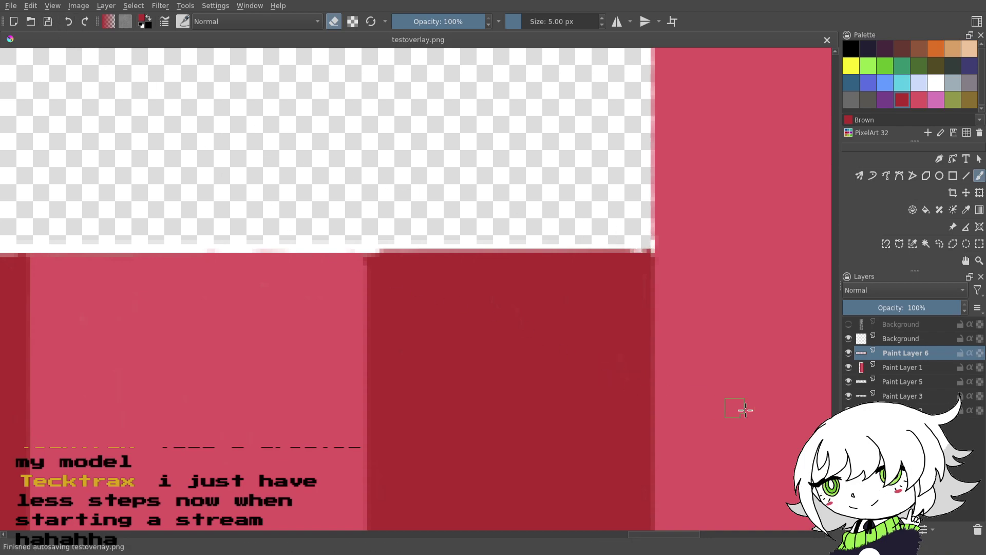
- Add a new layer beneath all the others and fill it with Cornflower as a contrasting backdrop
left_click(902, 410)
left_click(849, 529)
left_click(888, 530)
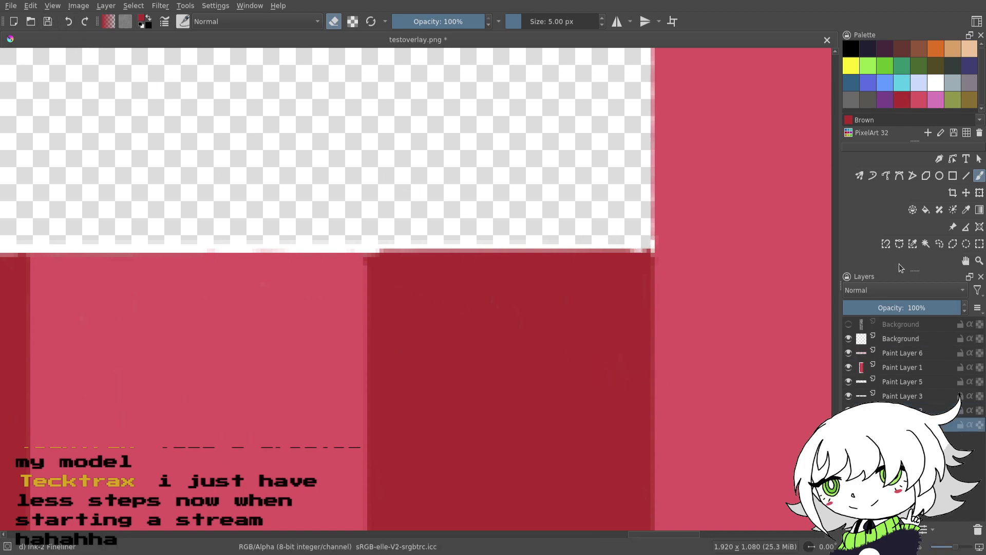
left_click(889, 88)
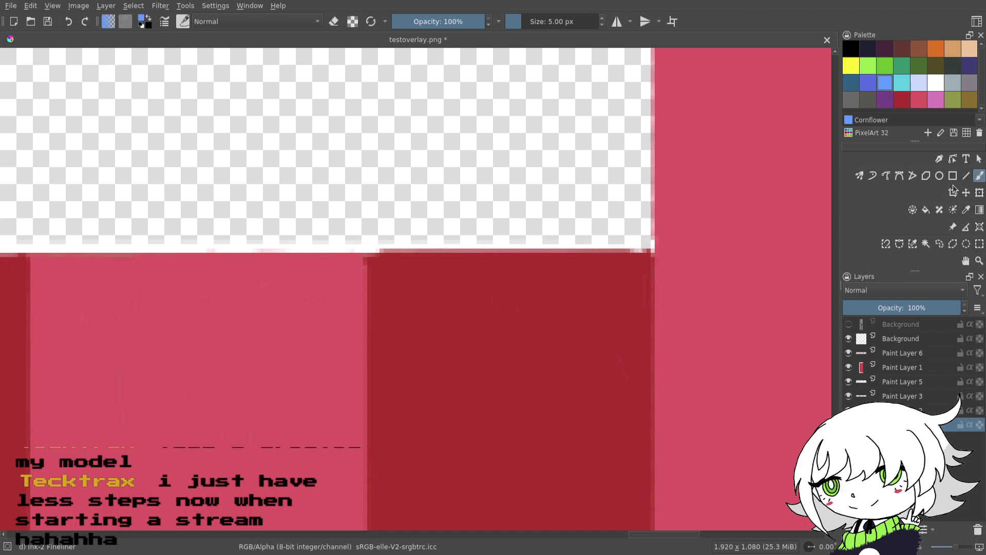
left_click(926, 210)
left_click(457, 122)
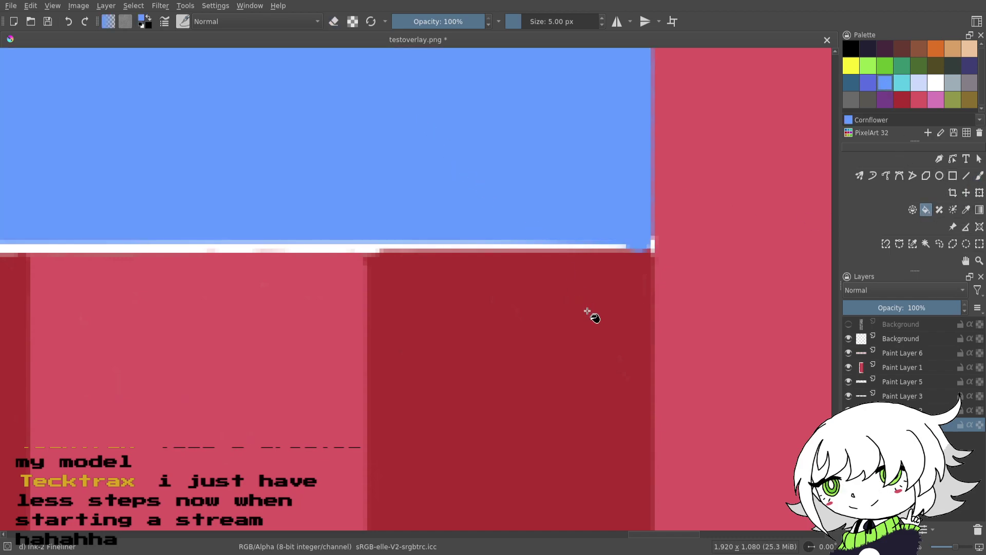
- Clean the white pixels from the corner between dark stripe and side panel on Paint Layer 6, sampling the panel's lighter red, and save
left_click(889, 386)
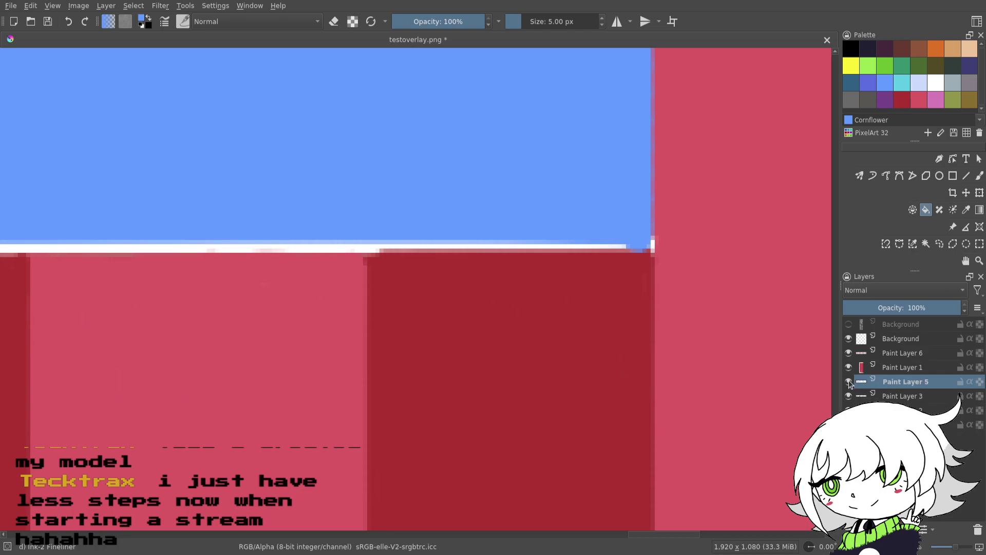
left_click(851, 354)
left_click(851, 353)
left_click(889, 362)
left_click(886, 347)
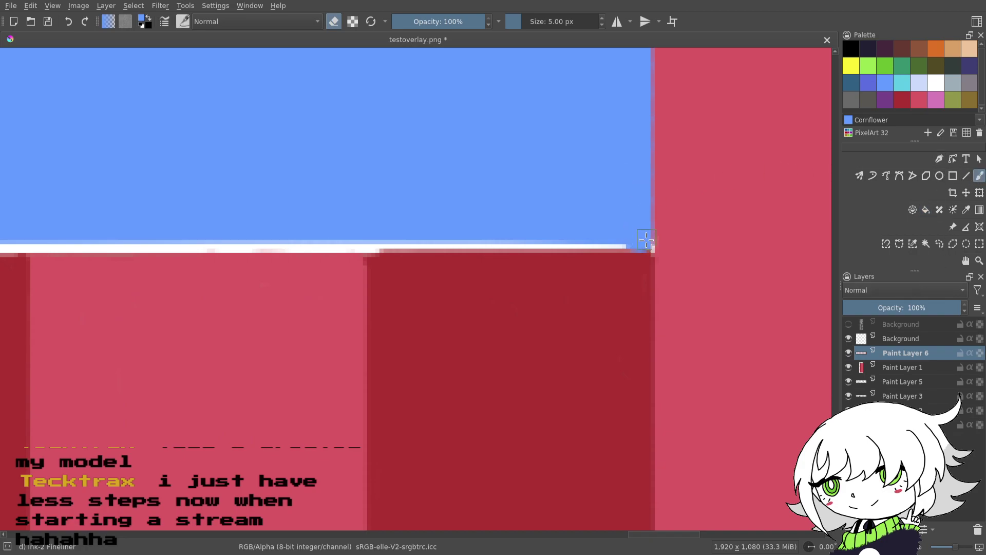
left_click(688, 246, "ctrl")
key("e")
left_click(47, 21)
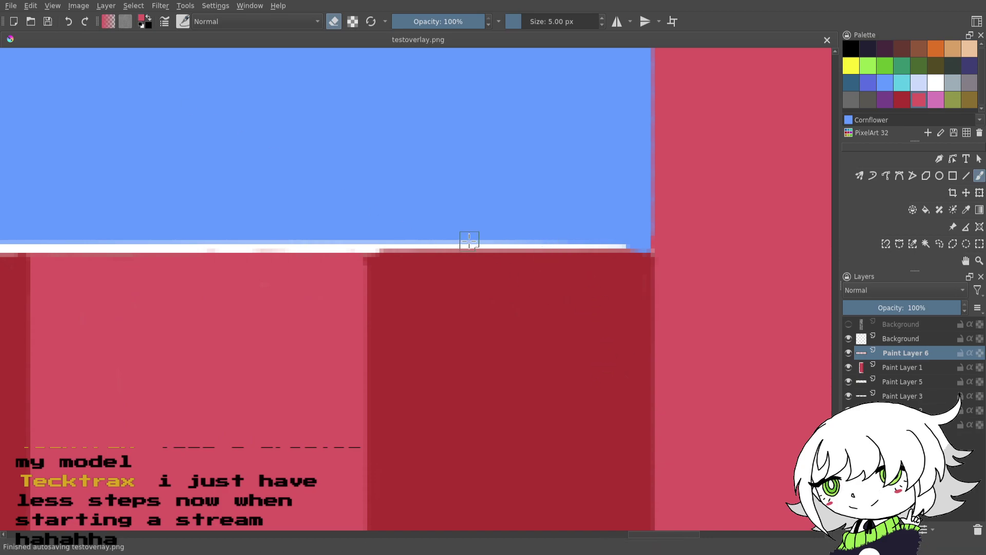
- Erase the white fringe above the dark stripe beside the side panel and above the adjoining lighter stripe, and save the image
left_click_drag(508, 237, 594, 277)
mouse_move(702, 276)
left_mouse_down()
mouse_move(711, 279)
mouse_move(685, 283)
mouse_move(718, 271)
left_mouse_up()
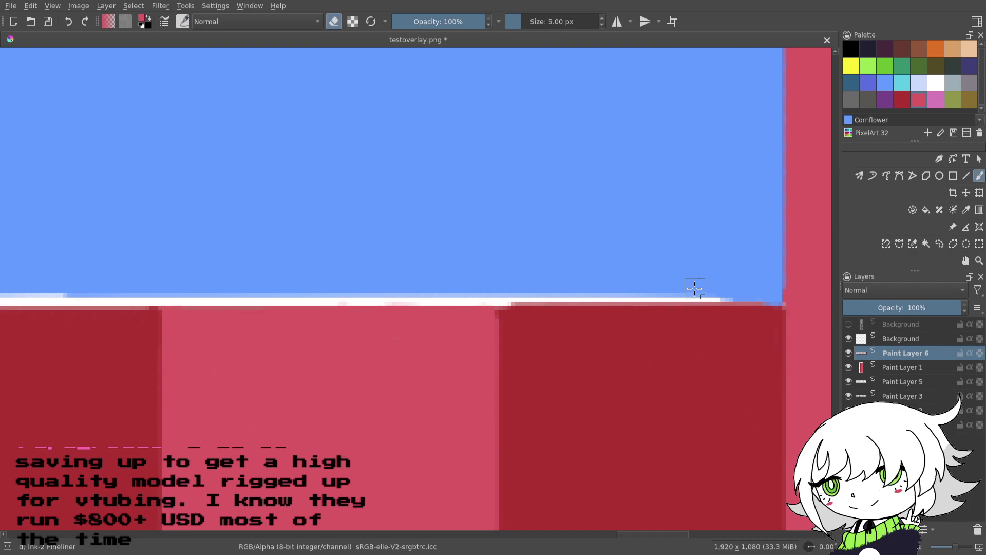
mouse_move(706, 282)
left_mouse_down()
mouse_move(668, 271)
mouse_move(694, 264)
mouse_move(620, 275)
left_mouse_up()
mouse_move(547, 266)
left_mouse_down()
mouse_move(690, 262)
mouse_move(658, 261)
mouse_move(678, 268)
mouse_move(653, 276)
mouse_move(522, 271)
mouse_move(563, 275)
left_mouse_up()
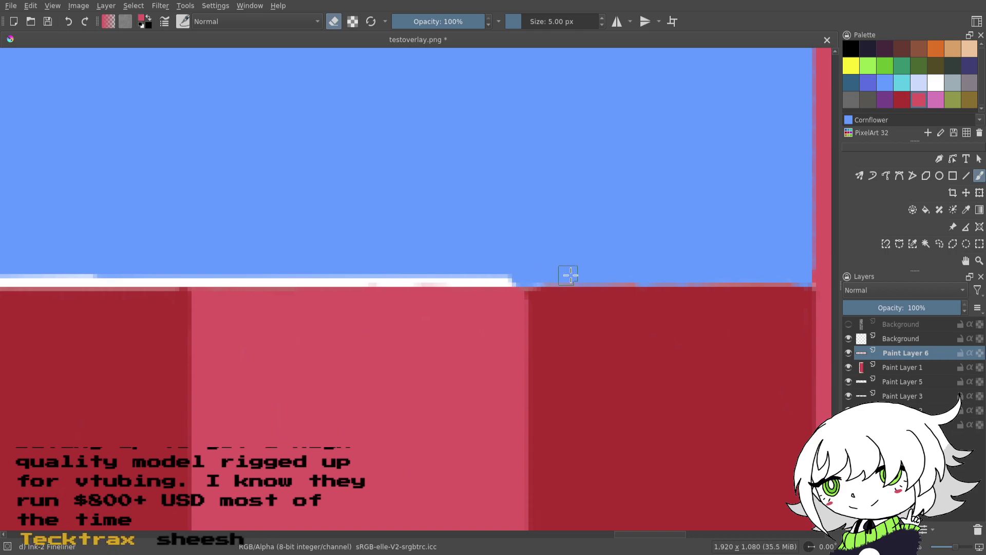
left_click_drag(626, 248, 686, 270)
mouse_move(555, 277)
left_mouse_down()
mouse_move(523, 272)
mouse_move(548, 277)
mouse_move(511, 285)
mouse_move(561, 285)
mouse_move(495, 282)
mouse_move(510, 287)
mouse_move(470, 269)
mouse_move(495, 284)
mouse_move(420, 279)
mouse_move(575, 280)
left_mouse_up()
key("e")
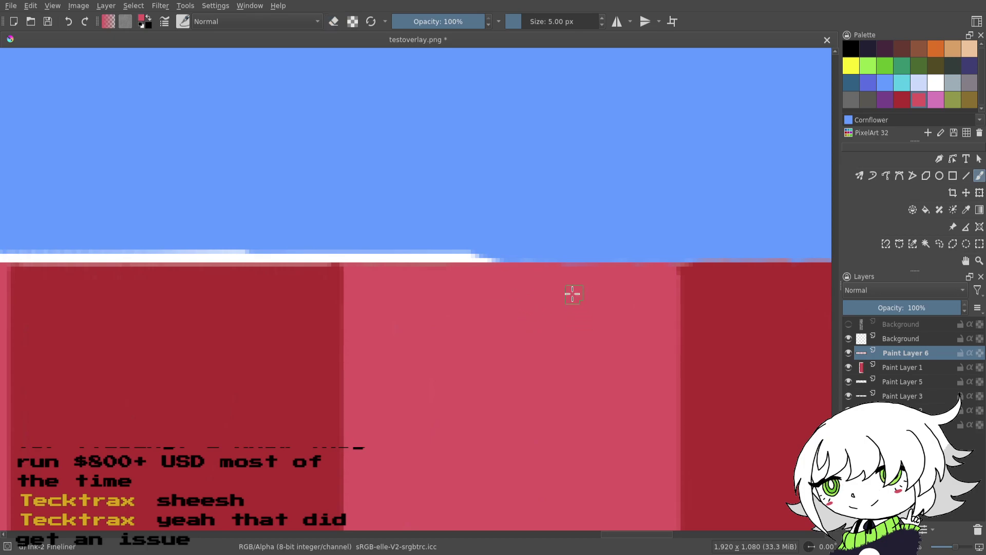
left_click_drag(607, 318, 561, 315)
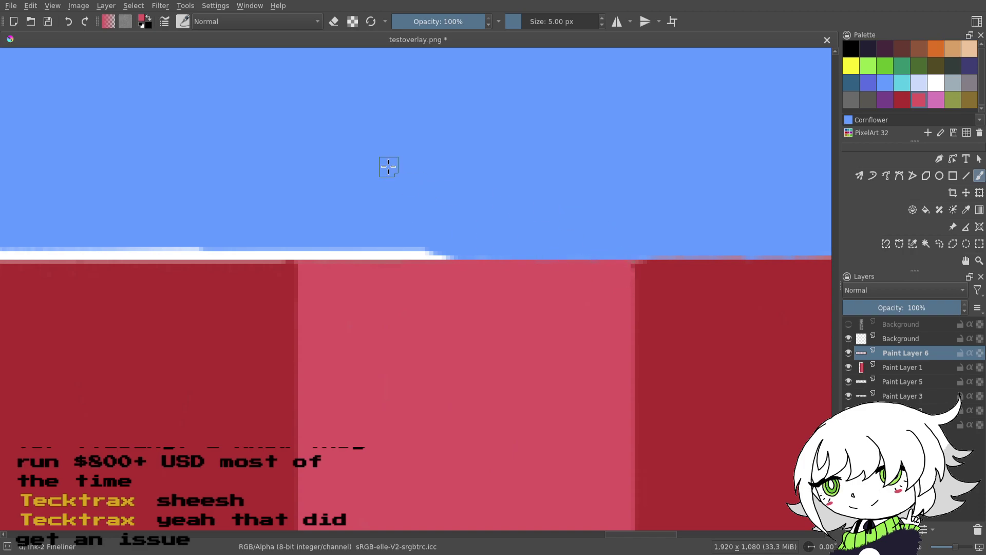
key("ctrl+s")
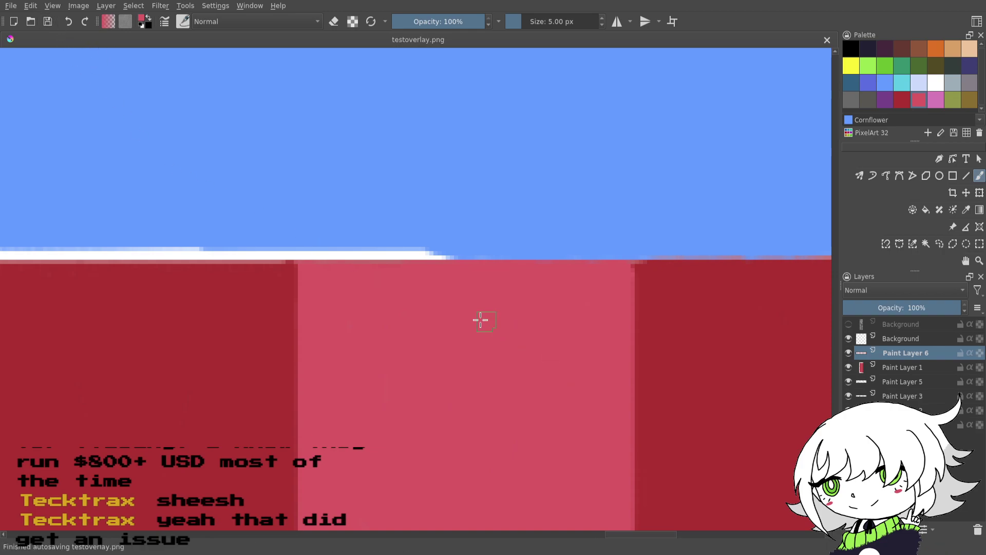
- Erase the remaining white fringe above the next dark stripe, continuing away from the side panel
left_click_drag(453, 282, 690, 302)
left_click(333, 22)
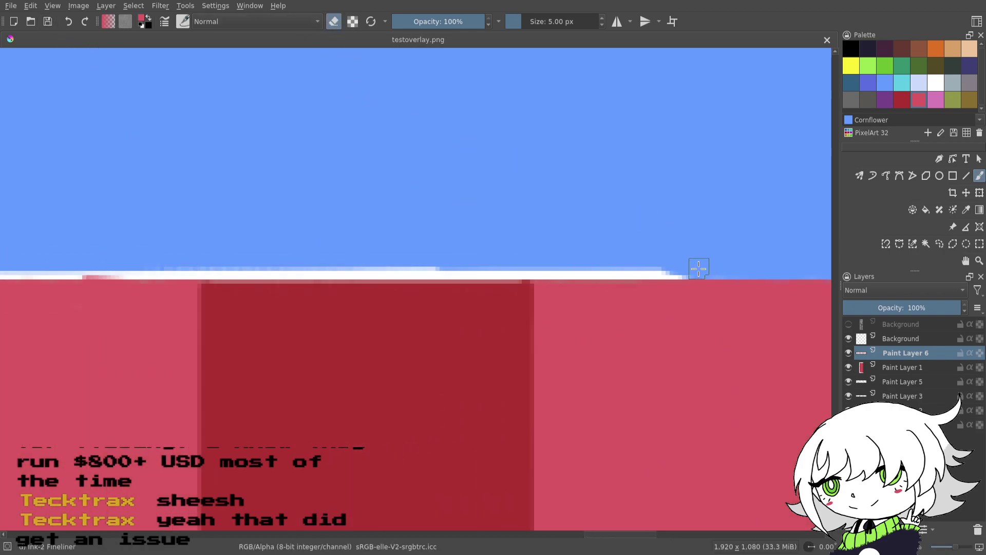
- Erase the white and pink fringe along the upper edge of the bottom striped band near its right end and save the image
left_click_drag(650, 265, 680, 267)
left_click_drag(699, 233, 358, 240)
left_click_drag(592, 248, 447, 232)
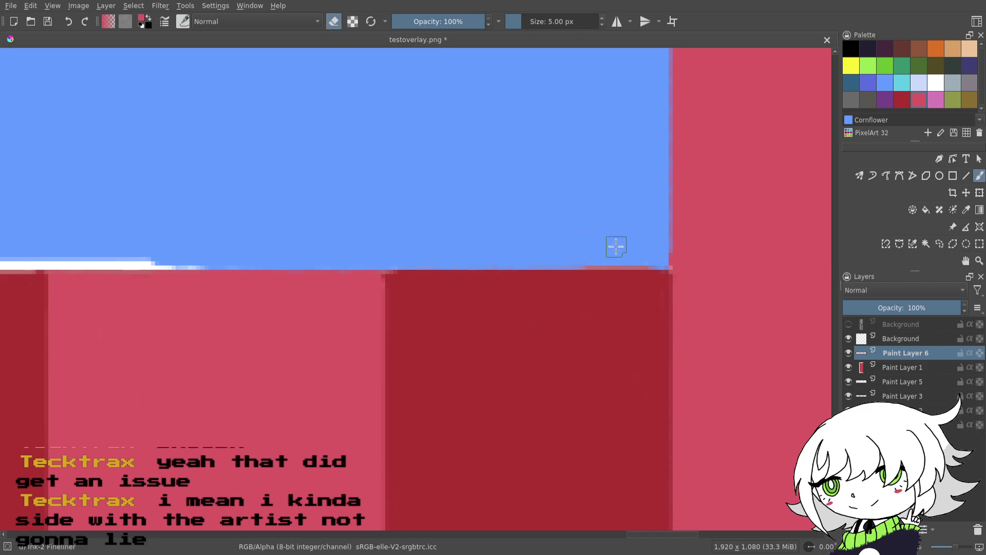
left_click_drag(587, 258, 612, 260)
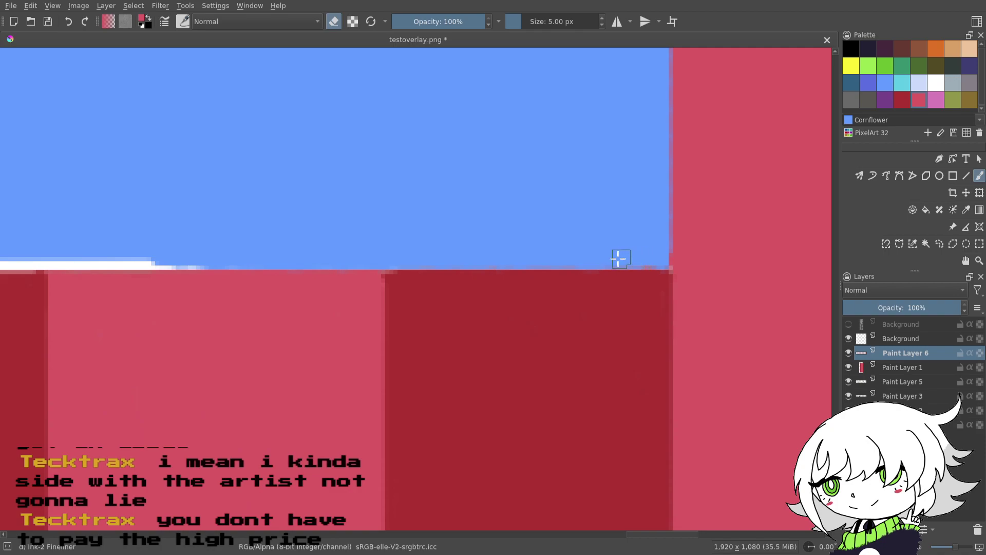
left_click_drag(427, 226, 671, 229)
left_click_drag(475, 185, 666, 185)
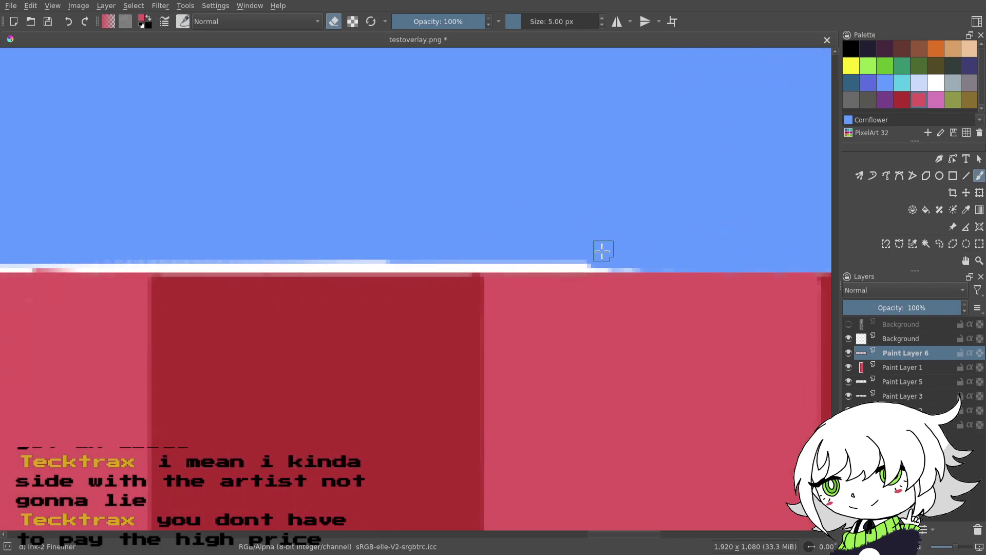
left_click_drag(584, 256, 617, 260)
left_click_drag(670, 241, 653, 274)
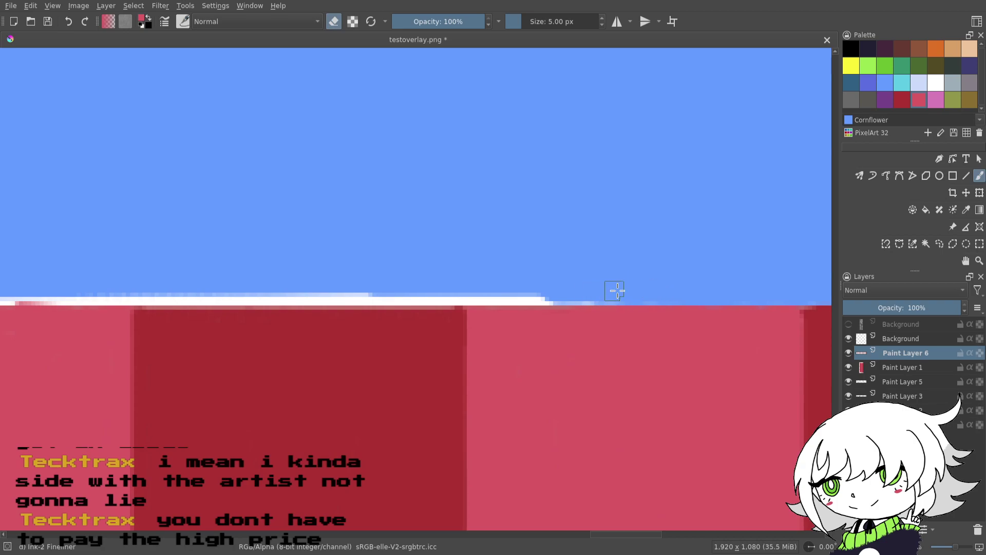
key("ctrl+s")
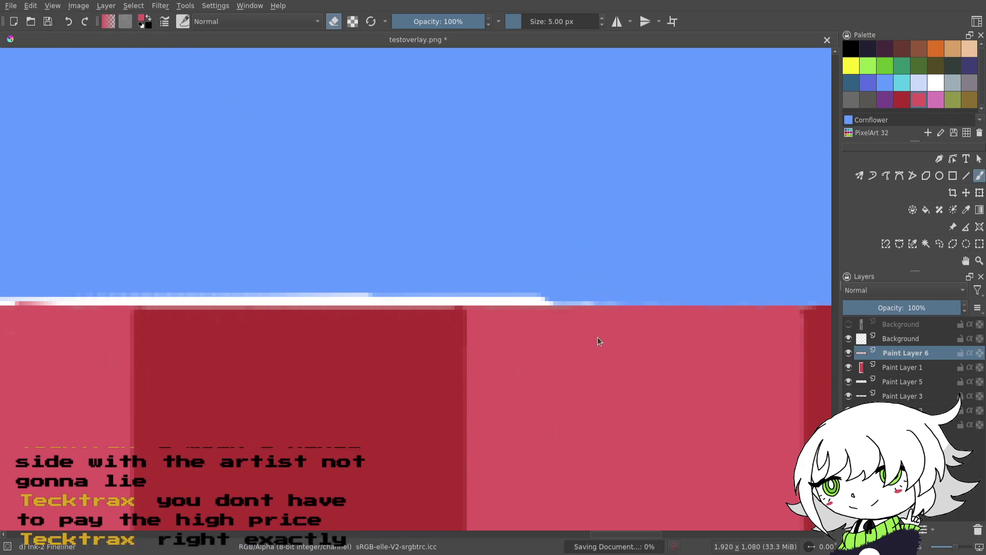
- Erase more of the white fringe above the pink stripe in the bottom band on Paint Layer 6 and save the image
left_click_drag(532, 293, 684, 297)
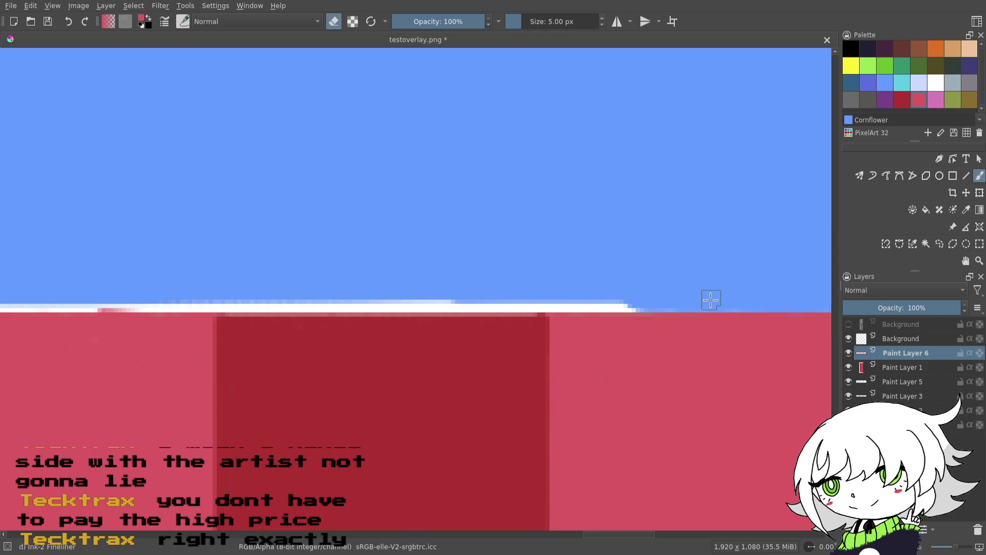
scroll(668, 267, "down", 2)
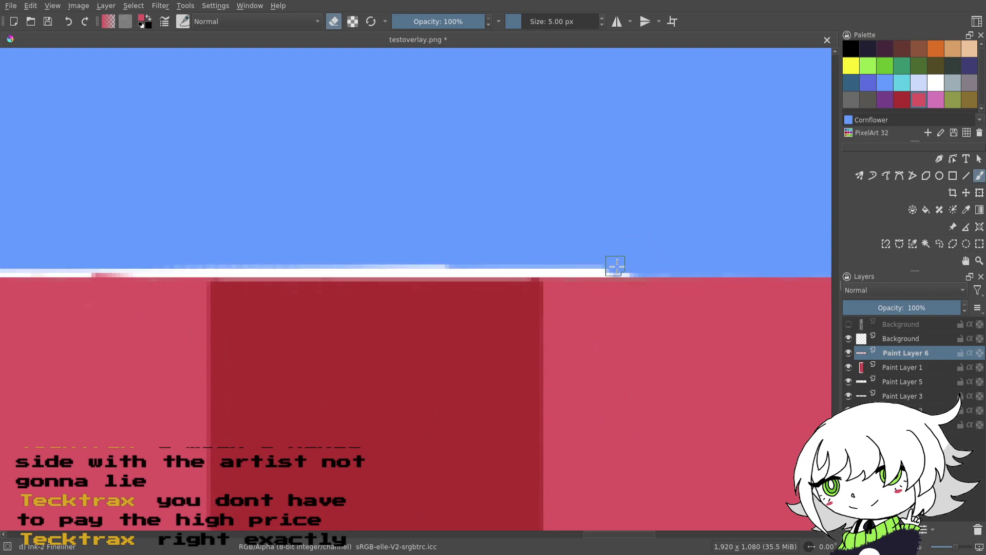
left_click_drag(579, 266, 679, 275)
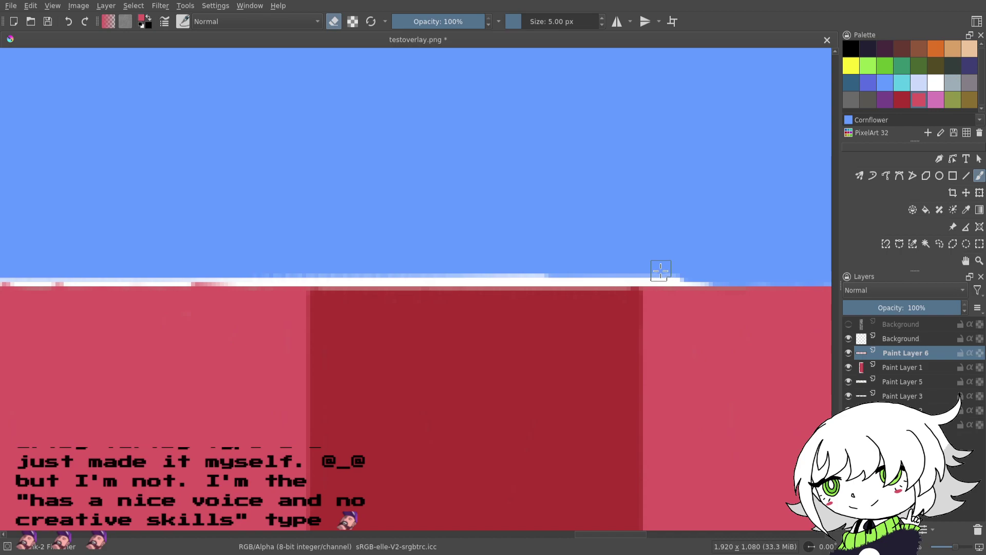
scroll(661, 270, "left", 2)
scroll(721, 278, "right", 2)
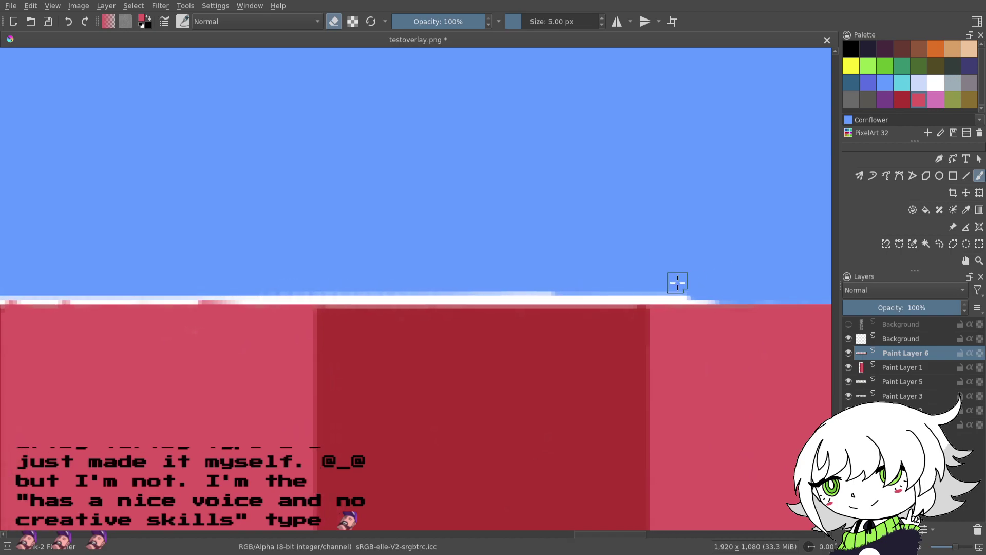
key("ctrl+s")
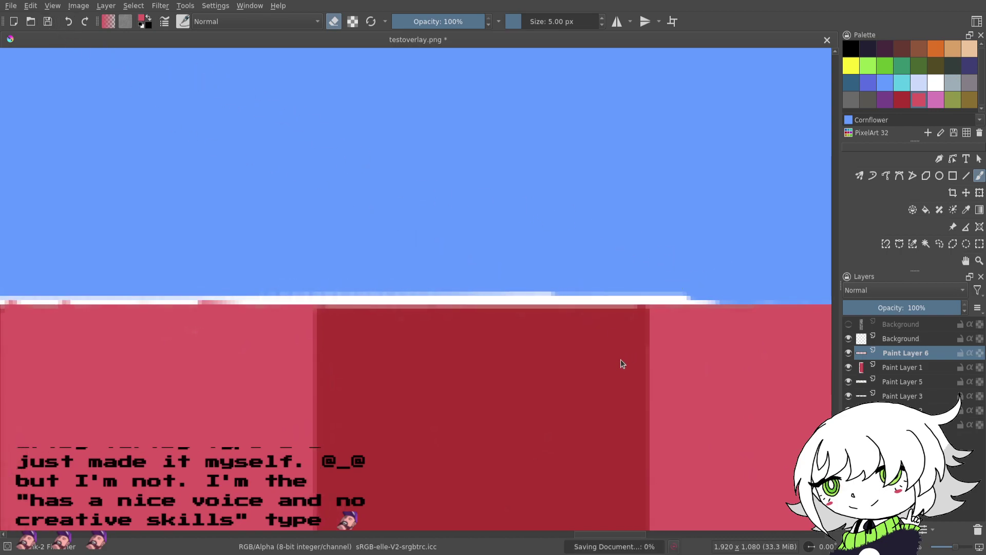
- Erase the white fringe above the right-hand part of the adjacent dark red stripe
scroll(654, 280, "right", 2)
left_click_drag(672, 310, 647, 311)
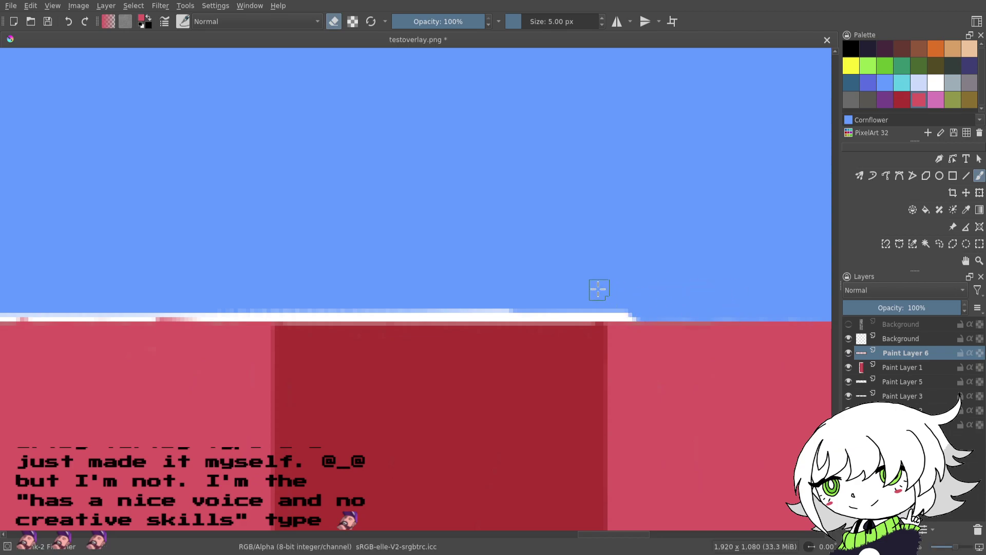
scroll(642, 290, "left", 2)
left_click_drag(695, 308, 655, 308)
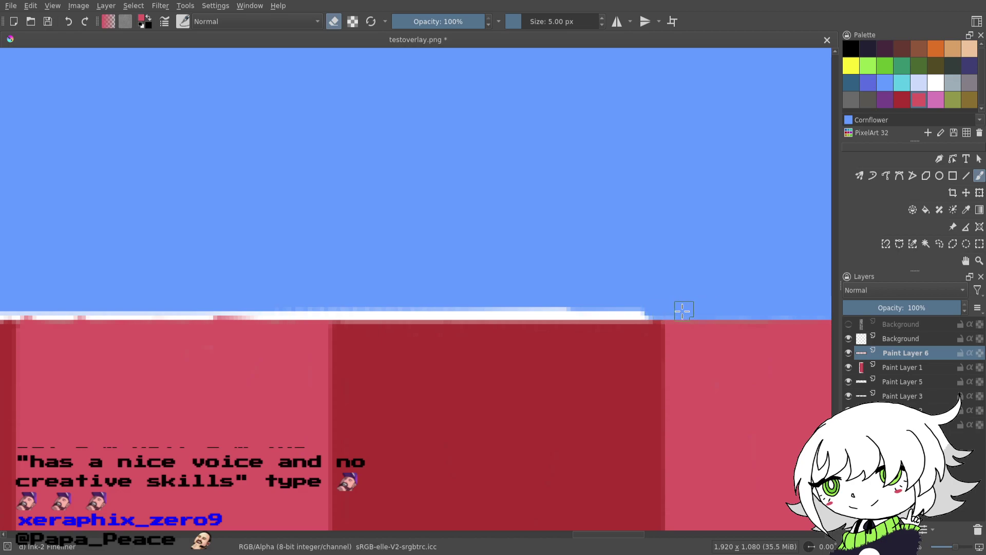
left_click_drag(629, 267, 684, 253)
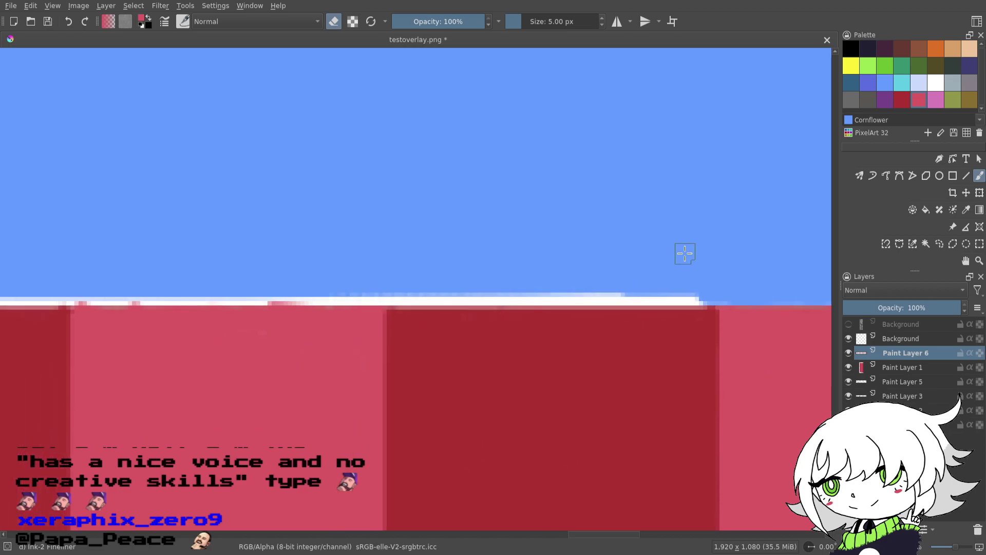
left_click(675, 291)
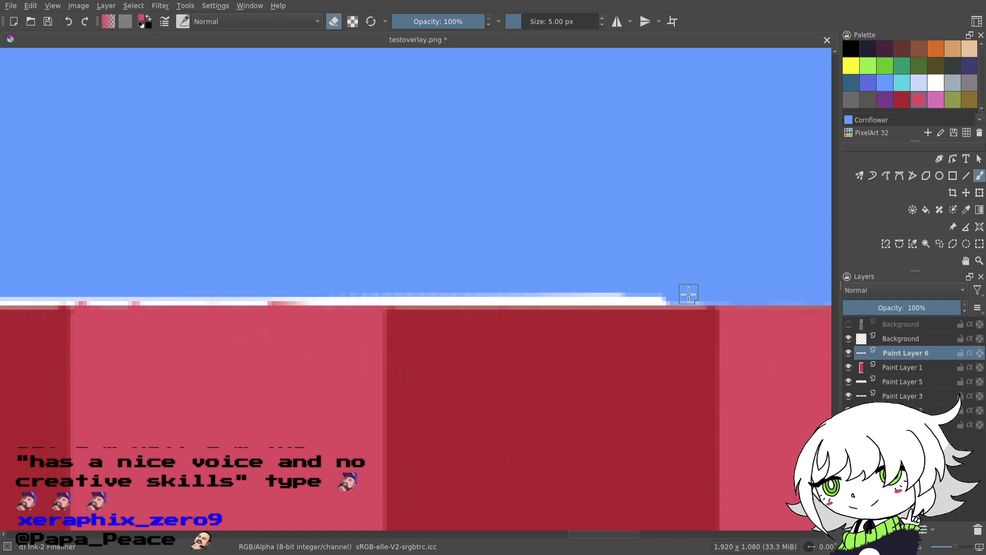
left_click_drag(667, 293, 634, 293)
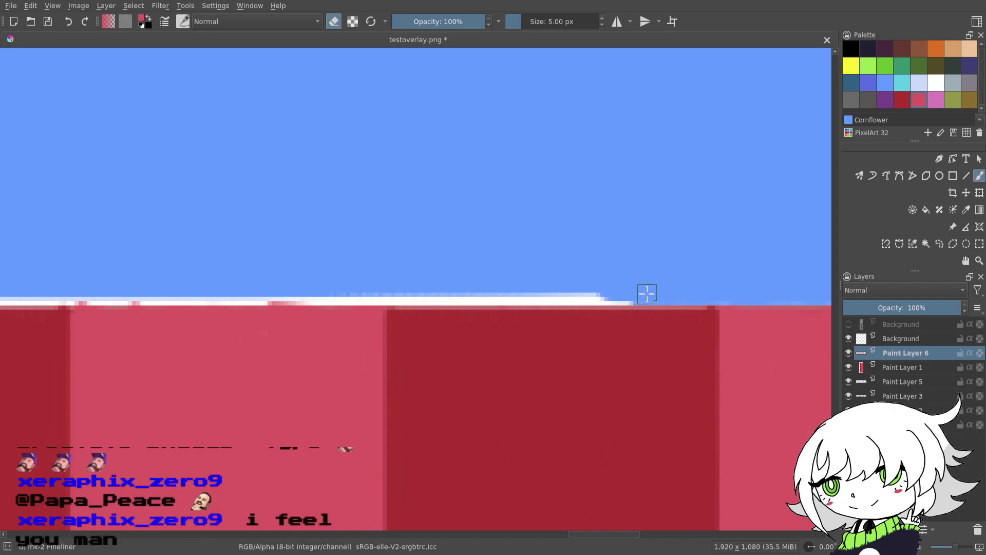
left_click_drag(637, 288, 603, 292)
- Erase the white fringe above the rest of the dark red stripe and the start of the neighbouring pink stripe, and save the image
left_click_drag(752, 268, 547, 268)
left_click_drag(487, 243, 663, 232)
left_click_drag(554, 279, 610, 280)
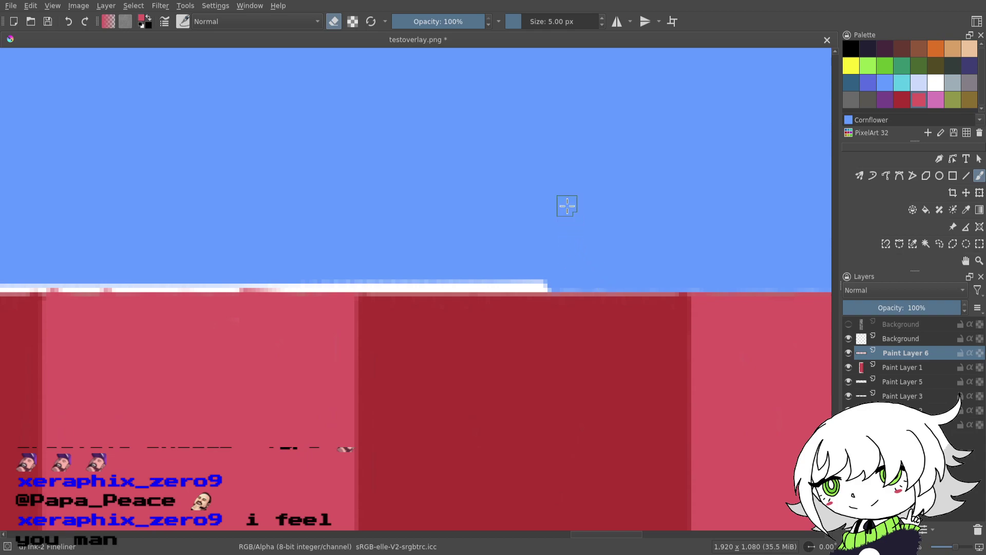
mouse_move(541, 262)
left_mouse_down()
mouse_move(693, 267)
mouse_move(671, 288)
mouse_move(683, 289)
mouse_move(655, 290)
mouse_move(585, 268)
left_mouse_up()
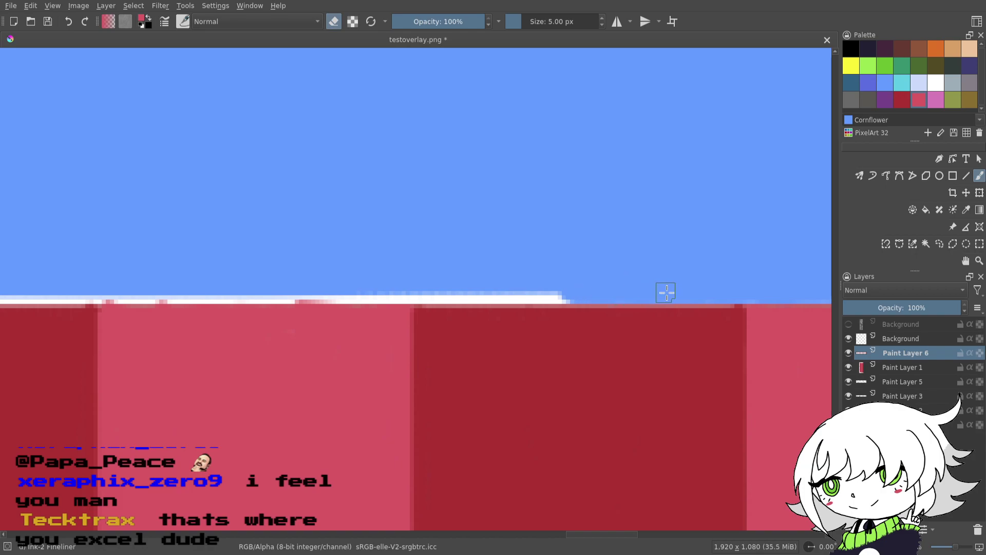
mouse_move(579, 282)
left_mouse_down()
mouse_move(543, 288)
mouse_move(559, 293)
left_mouse_up()
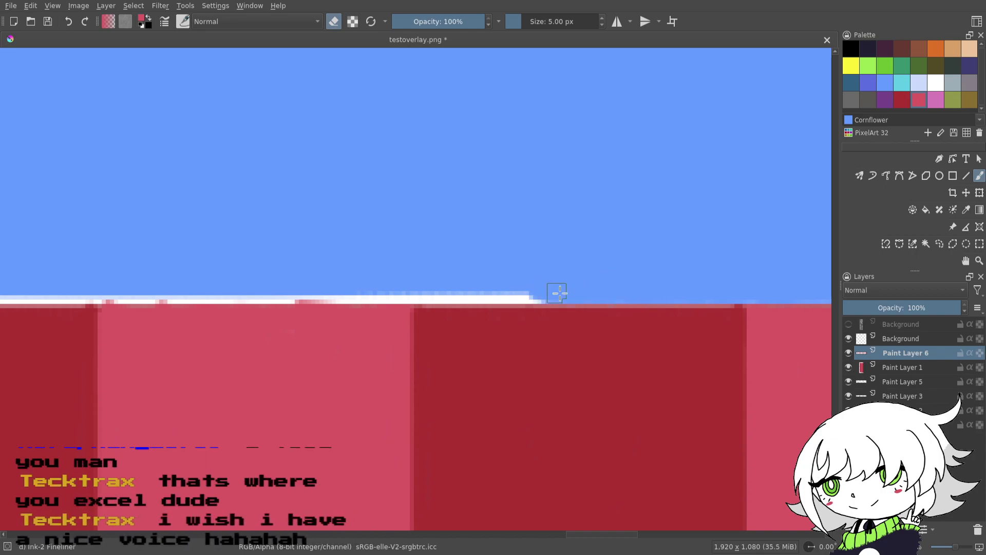
left_click_drag(481, 247, 704, 250)
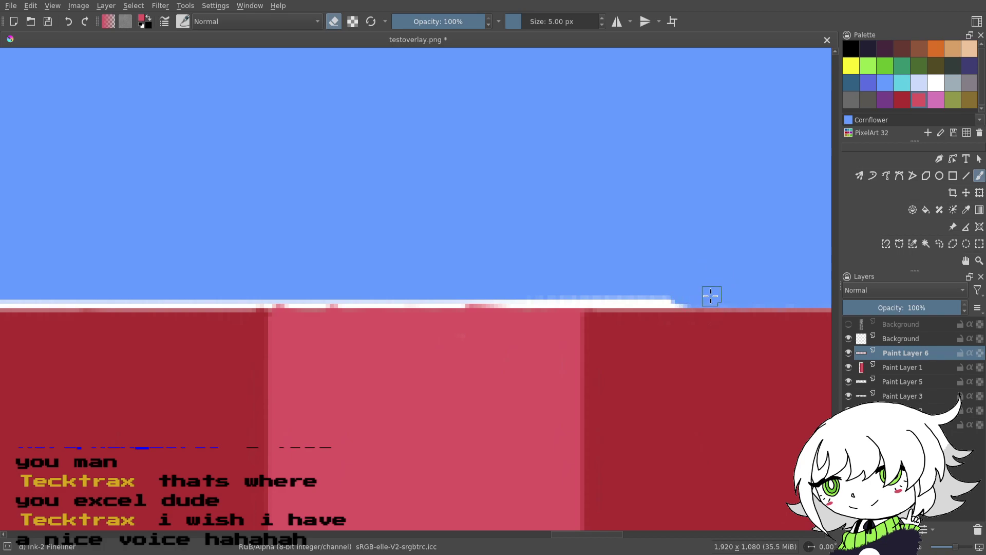
mouse_move(667, 282)
left_mouse_down()
mouse_move(692, 297)
mouse_move(635, 294)
mouse_move(645, 279)
mouse_move(608, 294)
mouse_move(646, 299)
left_mouse_up()
mouse_move(706, 257)
left_mouse_down()
mouse_move(558, 232)
mouse_move(499, 250)
mouse_move(637, 238)
mouse_move(640, 268)
mouse_move(571, 267)
left_mouse_up()
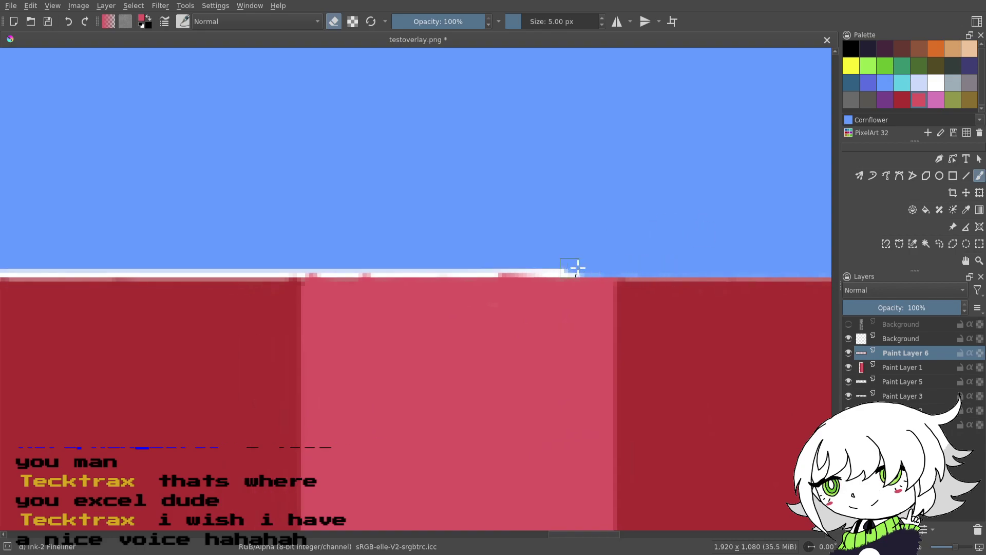
left_click_drag(535, 225, 622, 230)
mouse_move(641, 269)
left_mouse_down()
mouse_move(664, 272)
mouse_move(655, 269)
left_mouse_up()
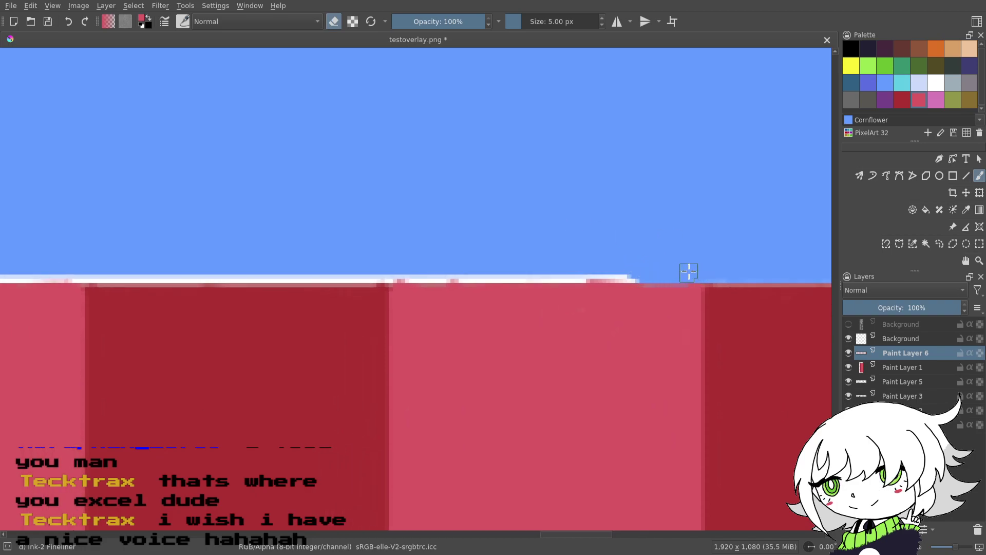
left_click_drag(741, 263, 611, 274)
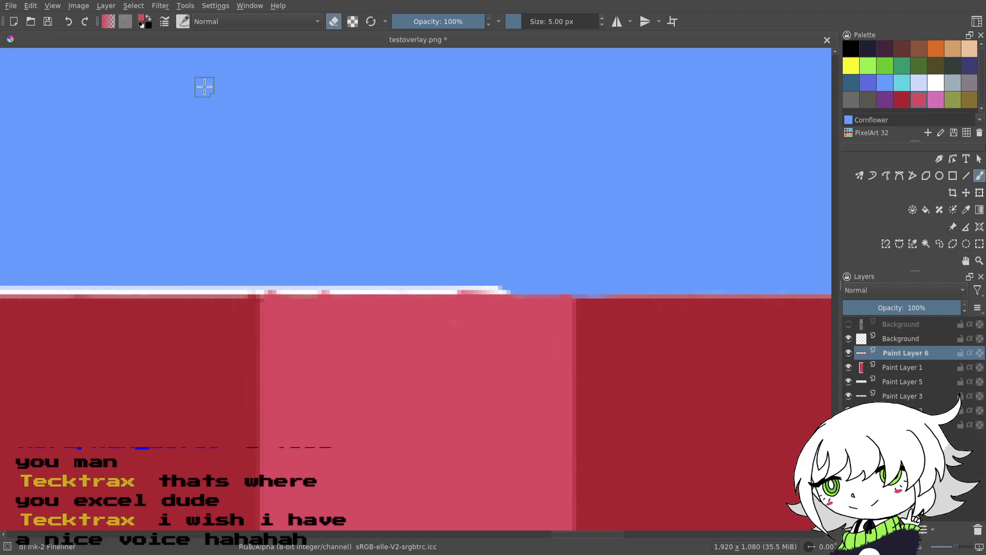
left_click(48, 23)
left_click_drag(506, 302, 588, 328)
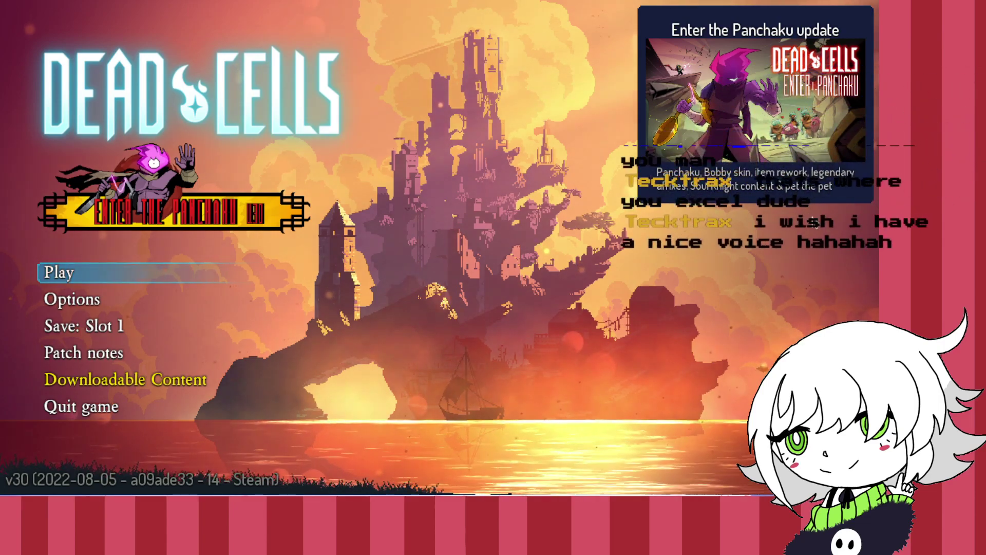
- Move the chat text overlay to the lower middle of the Dead Cells stream scene and switch back to Krita
left_click_drag(747, 235, 392, 346)
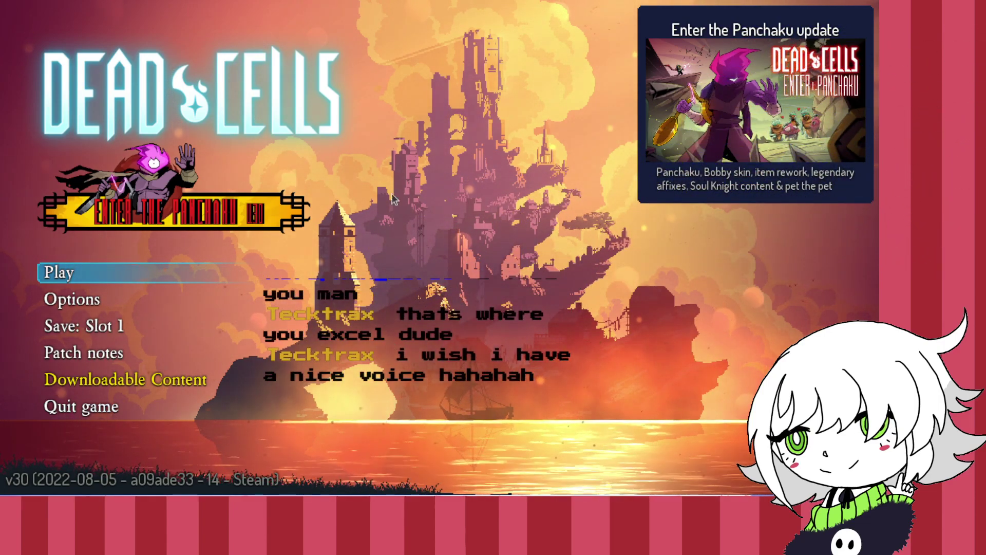
left_click_drag(392, 346, 374, 286)
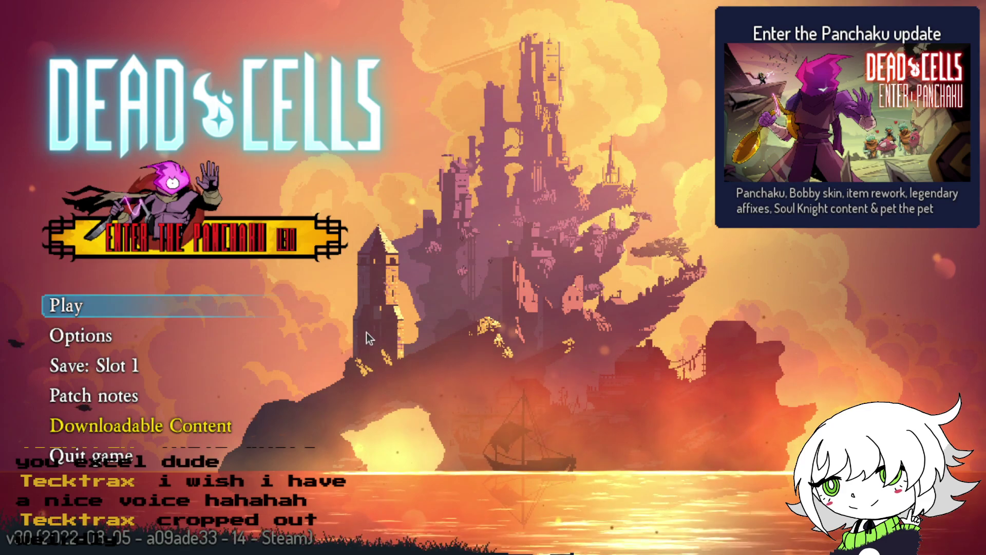
key("alt+Tab")
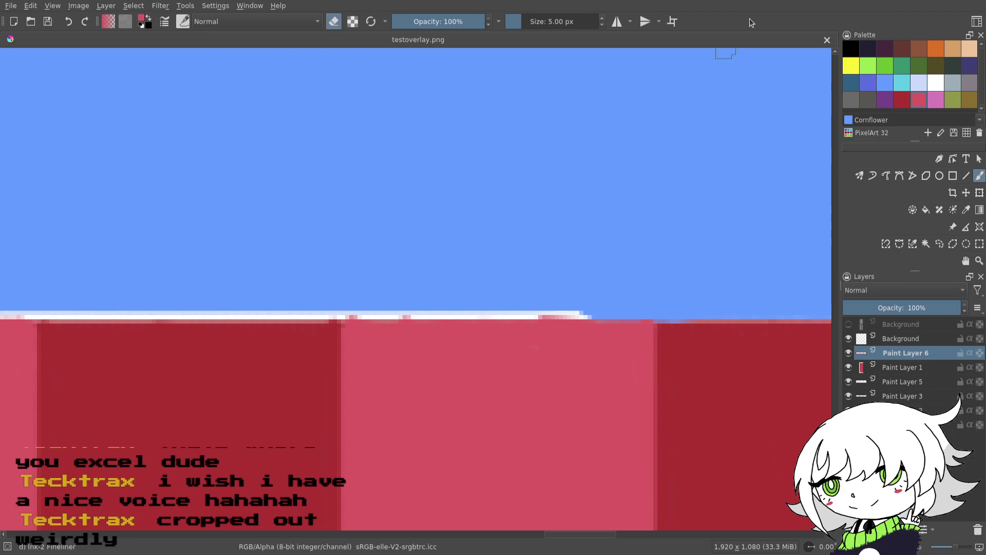
- Erase the white fringe above the pink stripe and the right edge of the next dark red stripe, and save the image
left_click_drag(594, 225, 653, 244)
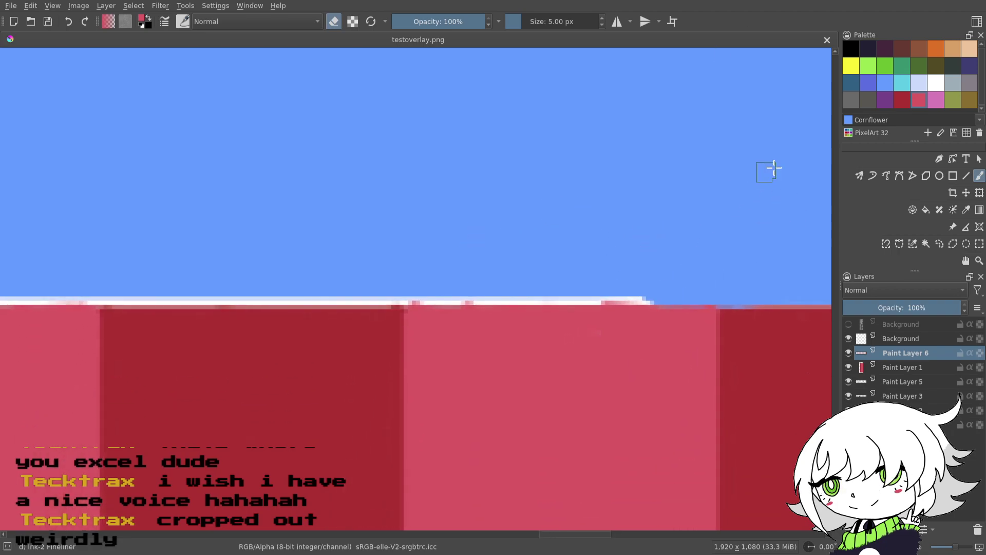
mouse_move(639, 285)
left_mouse_down()
mouse_move(618, 289)
mouse_move(649, 297)
mouse_move(579, 285)
mouse_move(555, 290)
mouse_move(608, 292)
mouse_move(422, 291)
mouse_move(494, 297)
left_mouse_up()
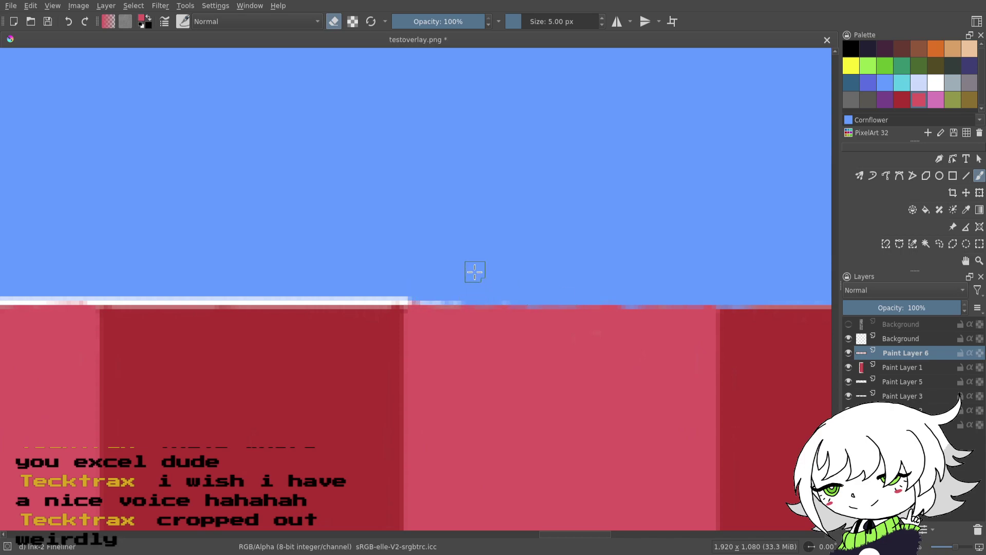
left_click_drag(413, 289, 561, 280)
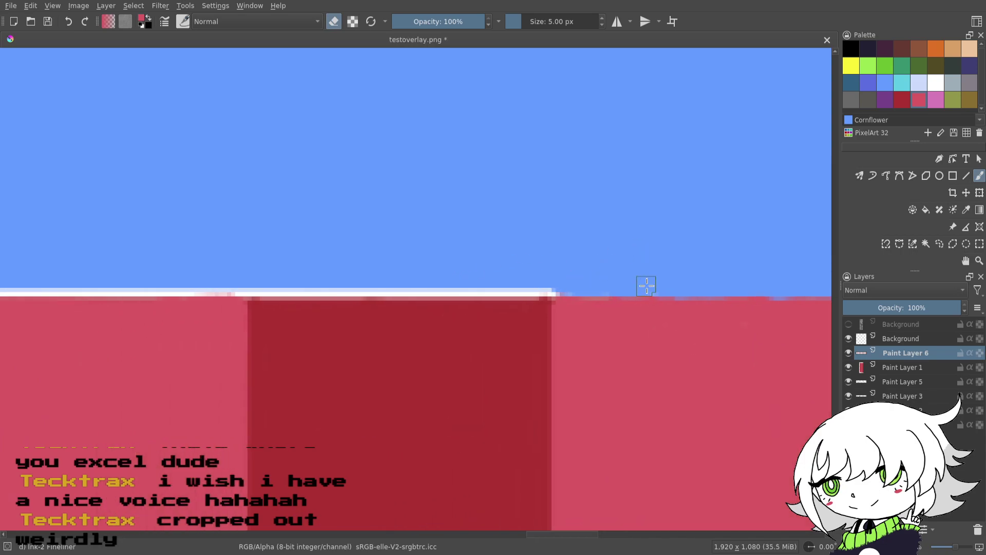
mouse_move(548, 276)
left_mouse_down()
mouse_move(503, 280)
mouse_move(551, 288)
left_mouse_up()
scroll(612, 259, "right", 3)
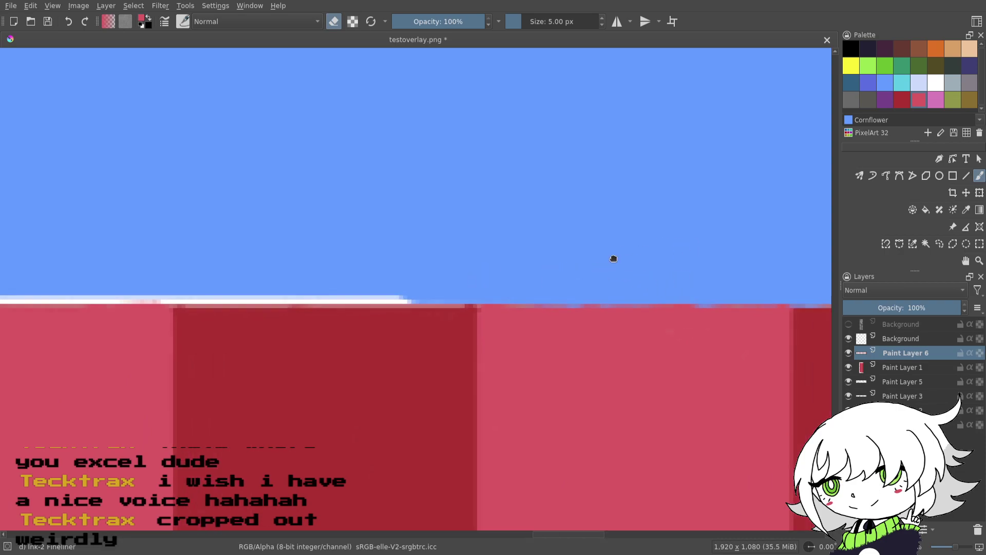
scroll(665, 246, "left", 4)
scroll(608, 188, "down", 1)
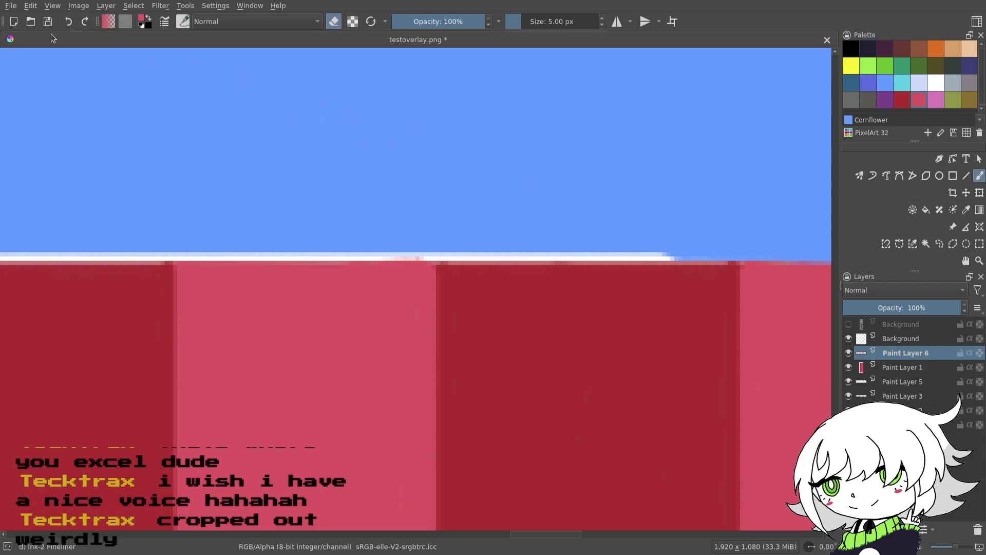
left_click(48, 21)
- Erase the white fringe farther left above the dark red stripe in the bottom band
scroll(616, 359, "up", 2)
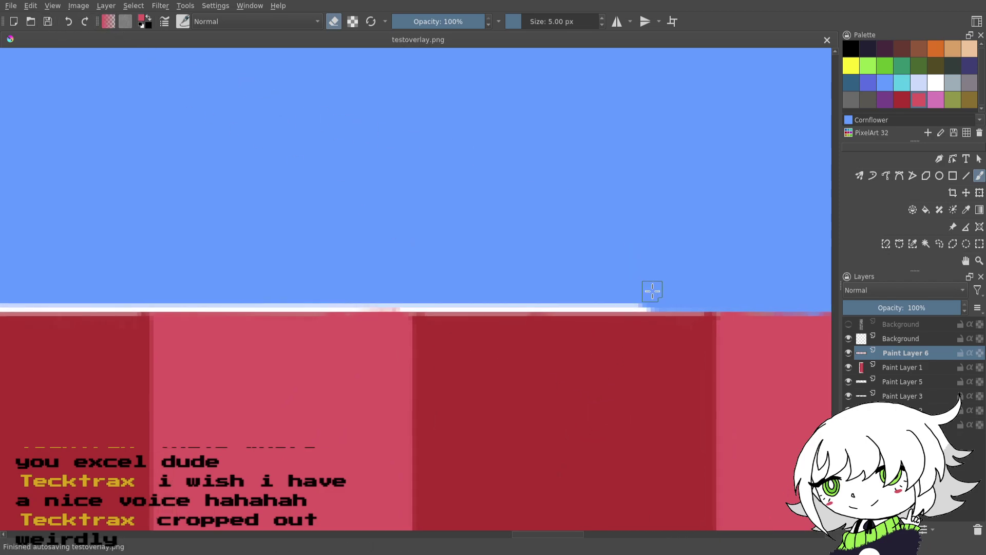
mouse_move(594, 303)
left_mouse_down()
mouse_move(605, 304)
mouse_move(575, 303)
mouse_move(668, 272)
mouse_move(638, 294)
mouse_move(649, 292)
mouse_move(559, 293)
left_mouse_up()
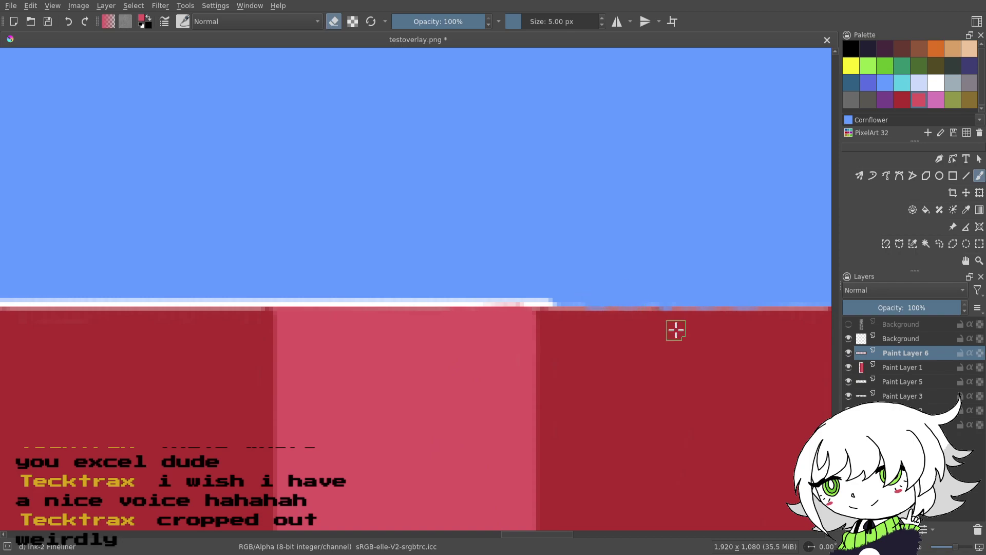
left_click_drag(954, 547, 946, 550)
left_click_drag(384, 321, 815, 308)
left_click_drag(447, 367, 658, 365)
- Erase a straight line with the Line tool along the upper edge of the striped bottom band
left_click(966, 175)
mouse_move(635, 275)
left_mouse_down()
mouse_move(606, 306)
mouse_move(562, 318)
left_mouse_up()
left_click_drag(752, 318, 690, 319)
left_click_drag(791, 319, 671, 324)
left_click_drag(750, 319, 666, 319)
left_click_drag(728, 335, 88, 341)
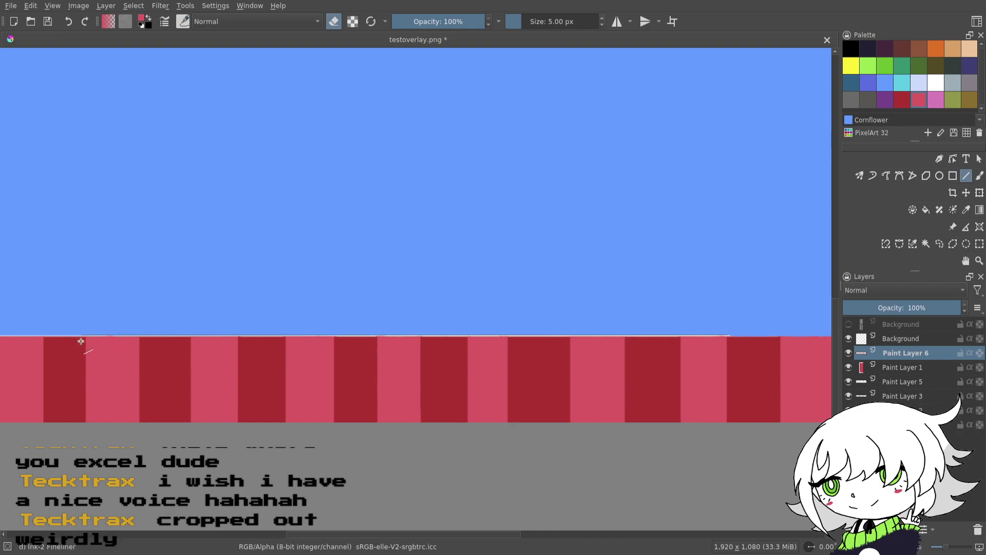
left_click_drag(1, 343, 2, 344)
left_click_drag(449, 396, 859, 348)
left_click_drag(658, 368, 413, 410)
left_click_drag(525, 399, 427, 390)
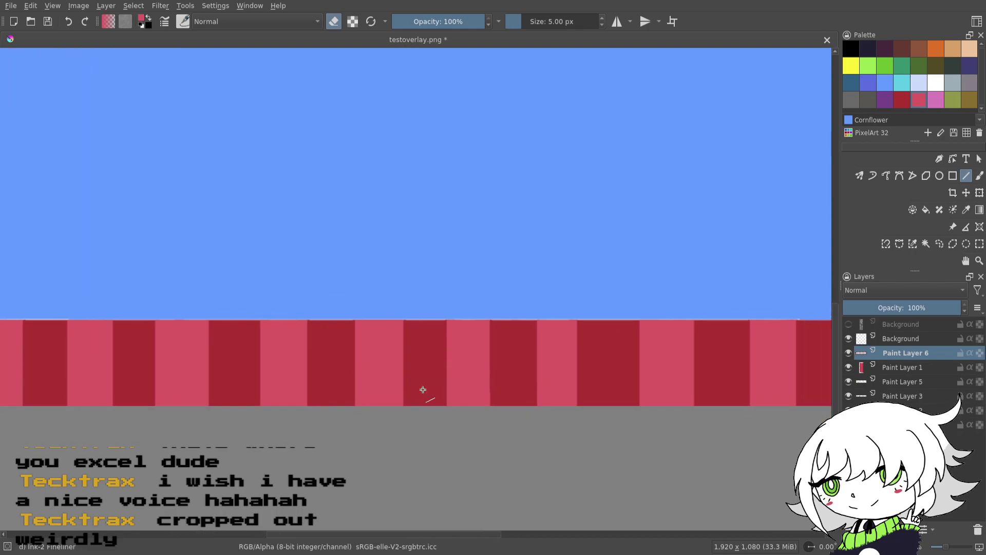
- Turn off eraser mode, sample dark red, and draw a straight line over the fringe above the rightmost dark red stripe of the bottom band
left_click_drag(948, 547, 950, 547)
left_click_drag(671, 386, 454, 346)
left_click_drag(575, 370, 458, 389)
left_click_drag(592, 366, 497, 359)
mouse_move(800, 406)
left_mouse_down()
mouse_move(525, 375)
mouse_move(364, 371)
left_mouse_up()
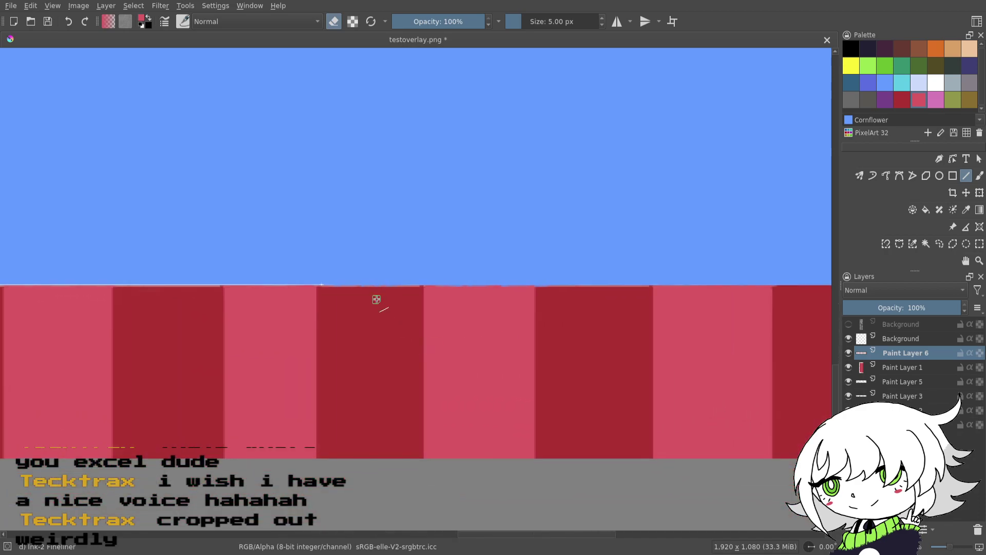
left_click_drag(486, 270, 341, 282)
left_click_drag(585, 337, 440, 305)
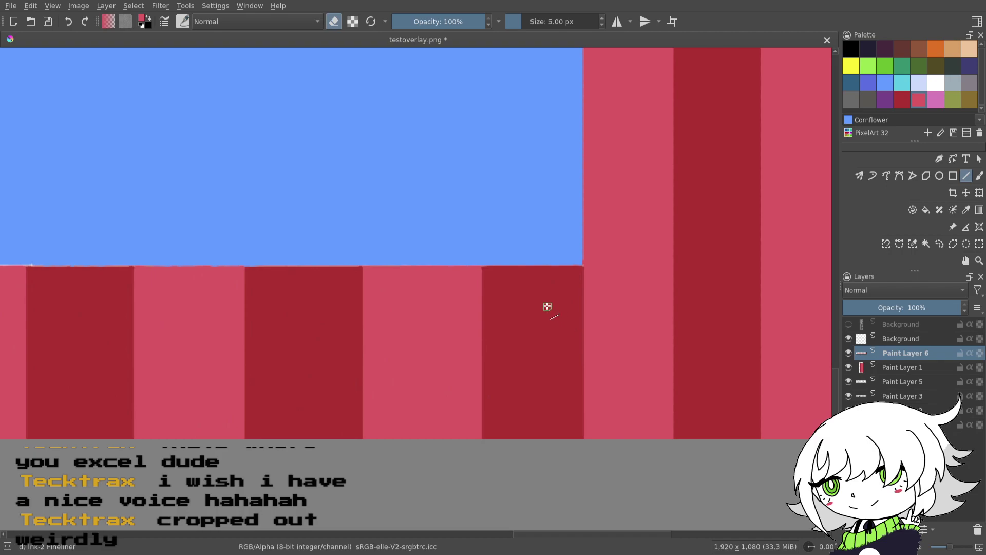
left_click(530, 282, "ctrl")
key("e")
left_click_drag(529, 298, 584, 297)
left_click_drag(555, 264, 538, 264)
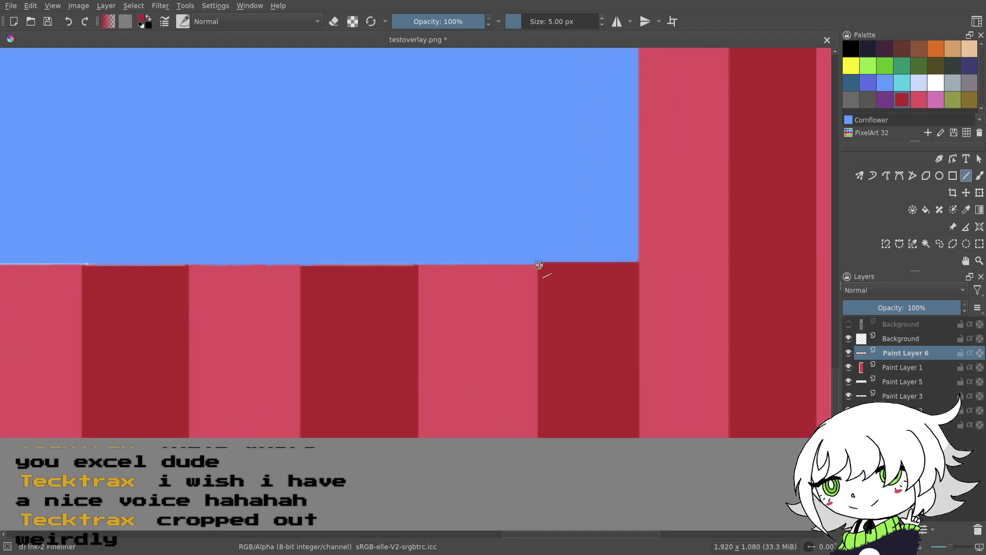
- Cover the fringe above the second dark red stripe from the band's right end with a straight dark red line
left_click_drag(492, 300, 678, 295)
left_click_drag(604, 258, 570, 258)
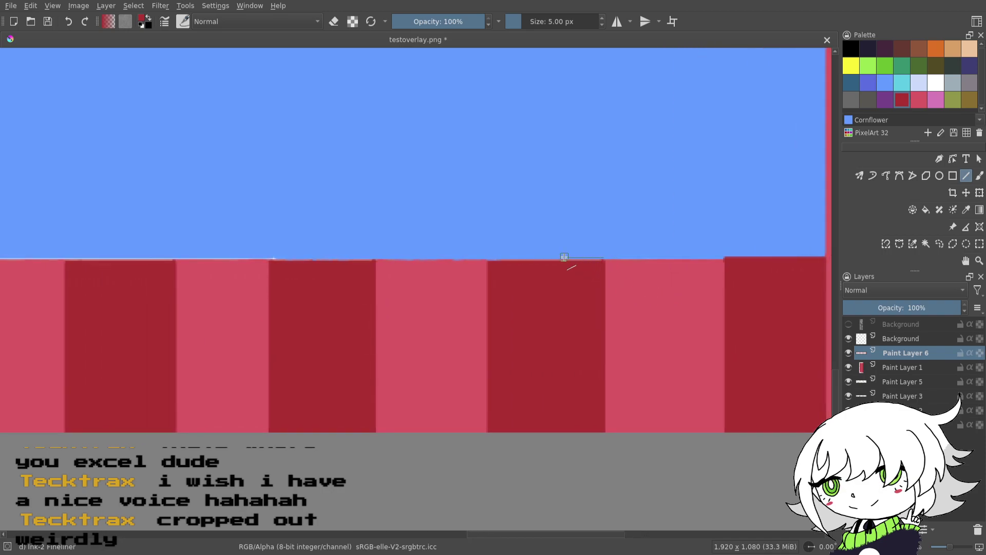
left_click_drag(492, 259, 486, 257)
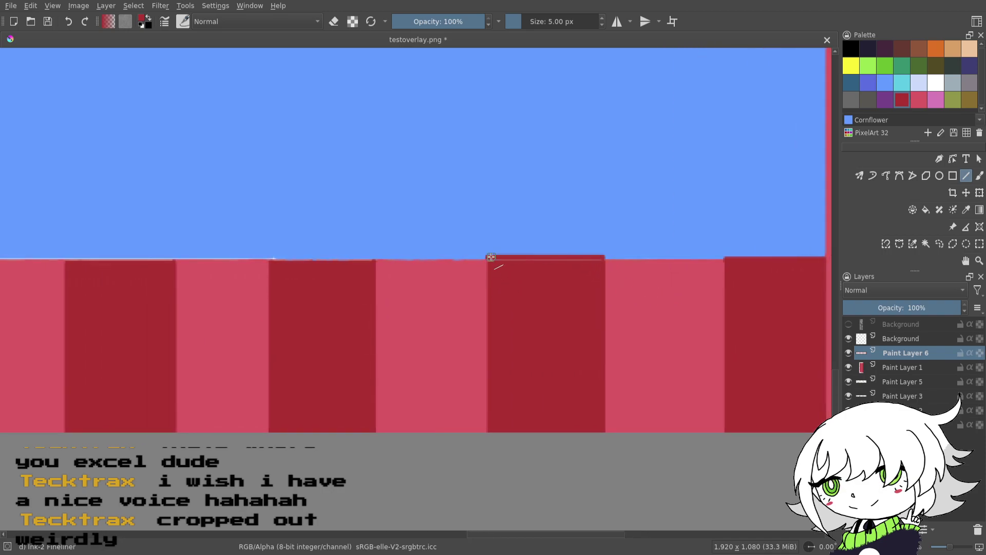
left_click(65, 23)
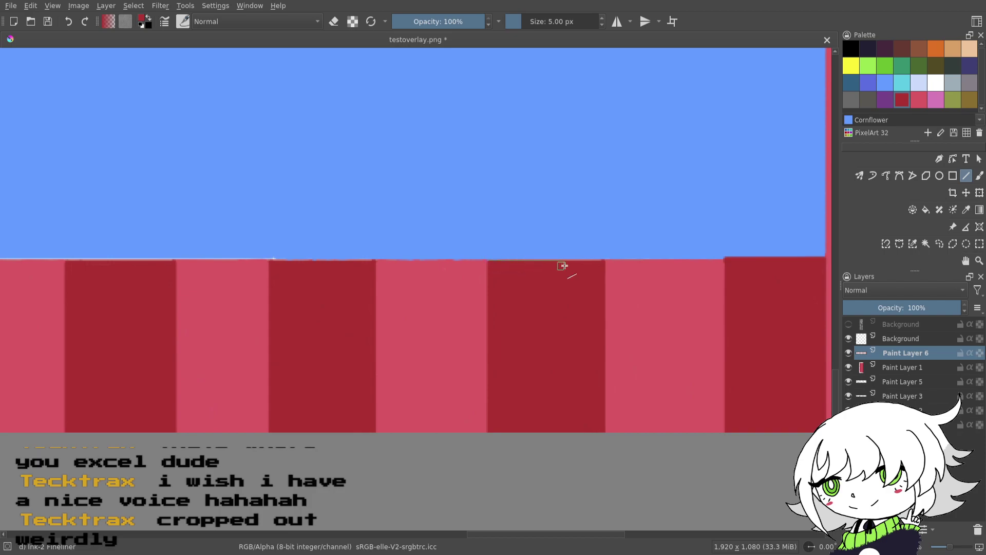
key("ctrl+shift+z")
- Draw straight dark red lines over the fringe above the next three dark red stripes farther left
left_click_drag(491, 276, 636, 281)
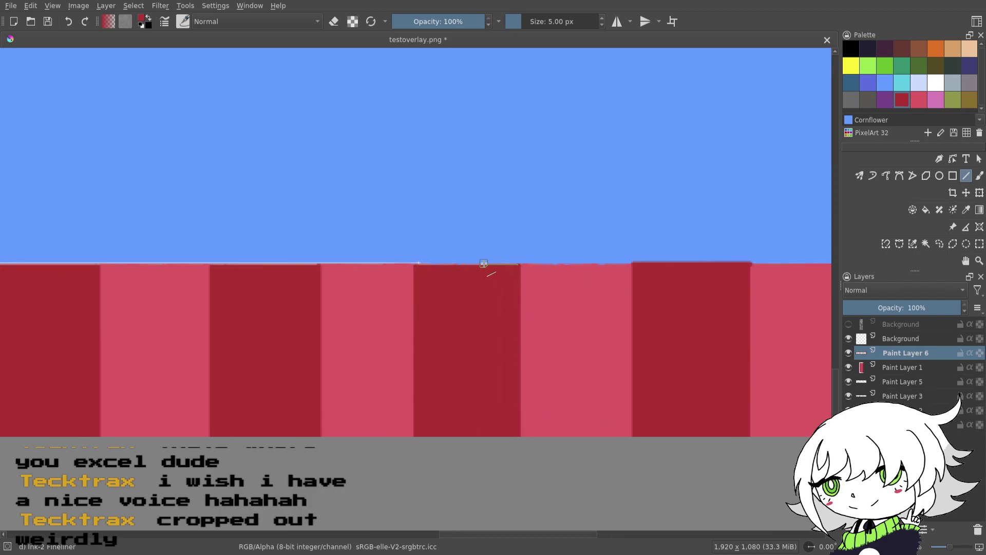
left_click_drag(415, 267, 415, 268)
left_click_drag(514, 264, 514, 263)
scroll(556, 278, "left", 3)
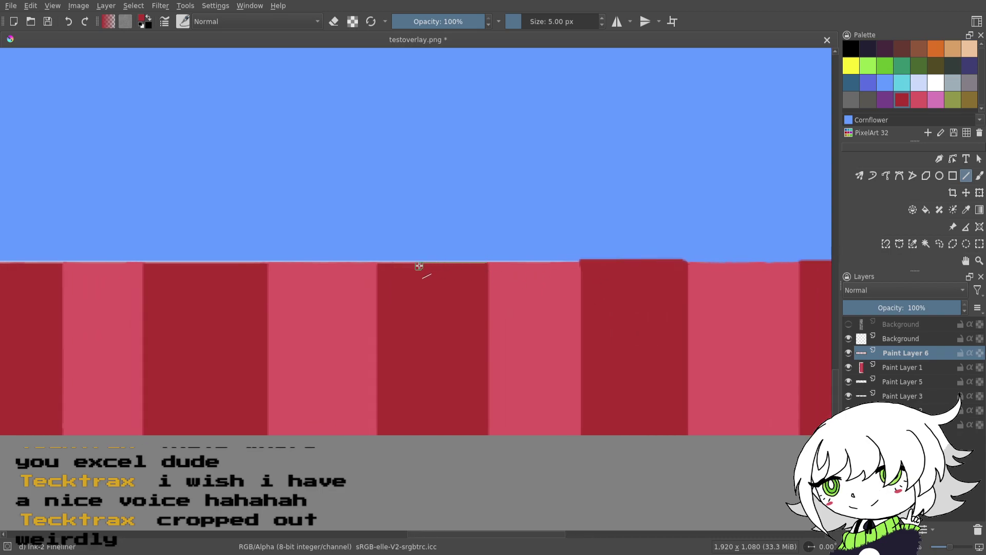
left_click_drag(381, 264, 380, 264)
left_click_drag(404, 318, 642, 327)
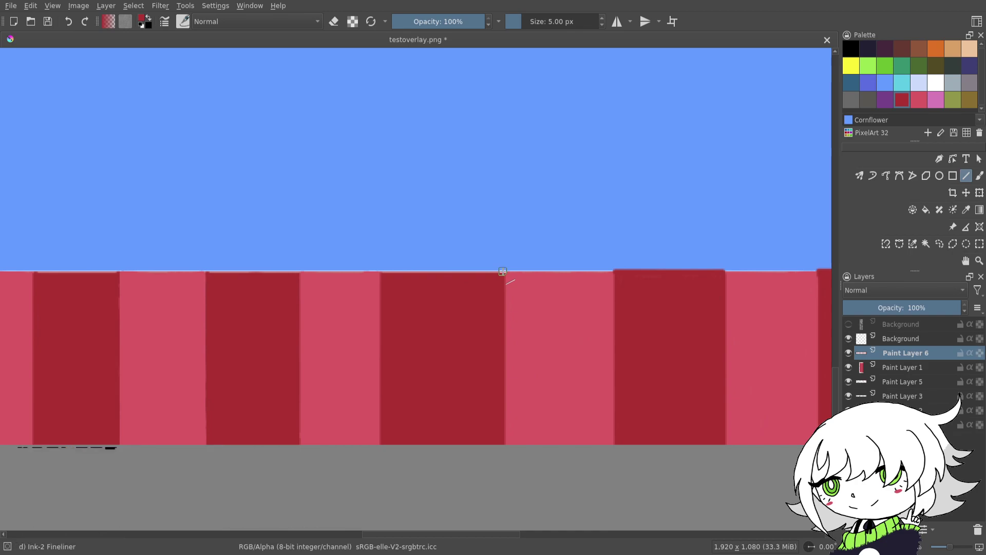
left_click_drag(503, 271, 392, 286)
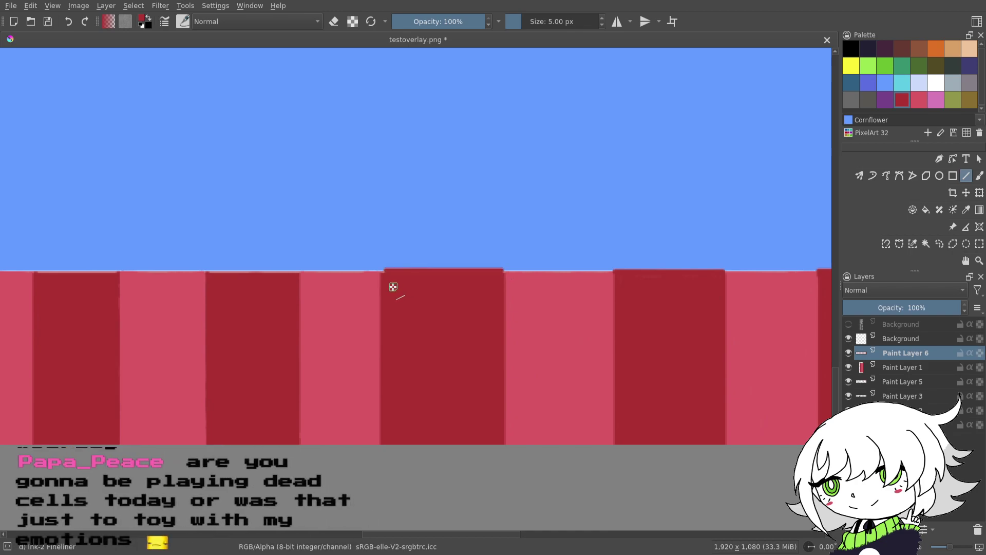
- Cover the fringe above the following dark red stripe to the left with a straight dark red line
scroll(411, 286, "left", 5)
scroll(534, 314, "left", 2)
scroll(546, 326, "left", 2)
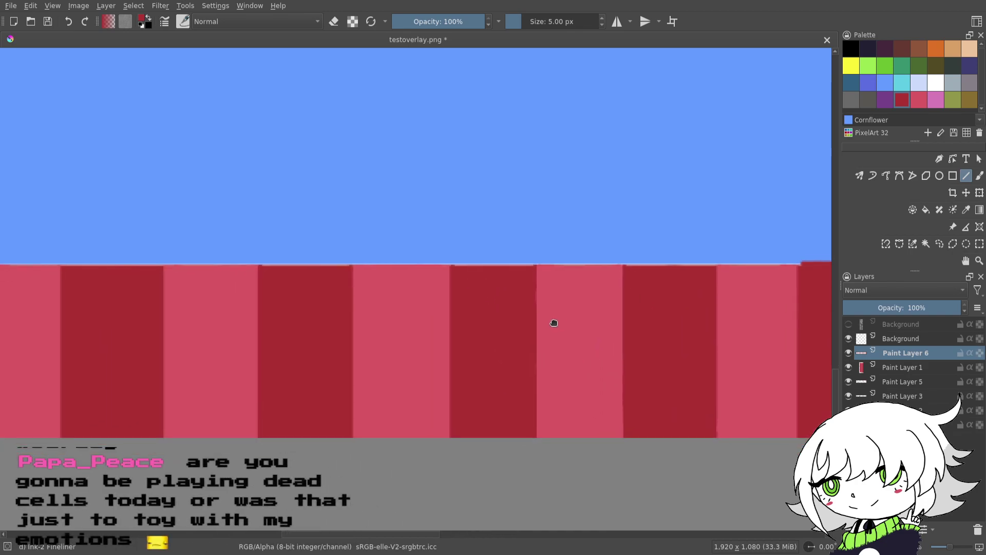
left_click_drag(512, 323, 524, 344)
left_click_drag(614, 294, 614, 294)
scroll(613, 295, "left", 2)
scroll(613, 295, "up", 1)
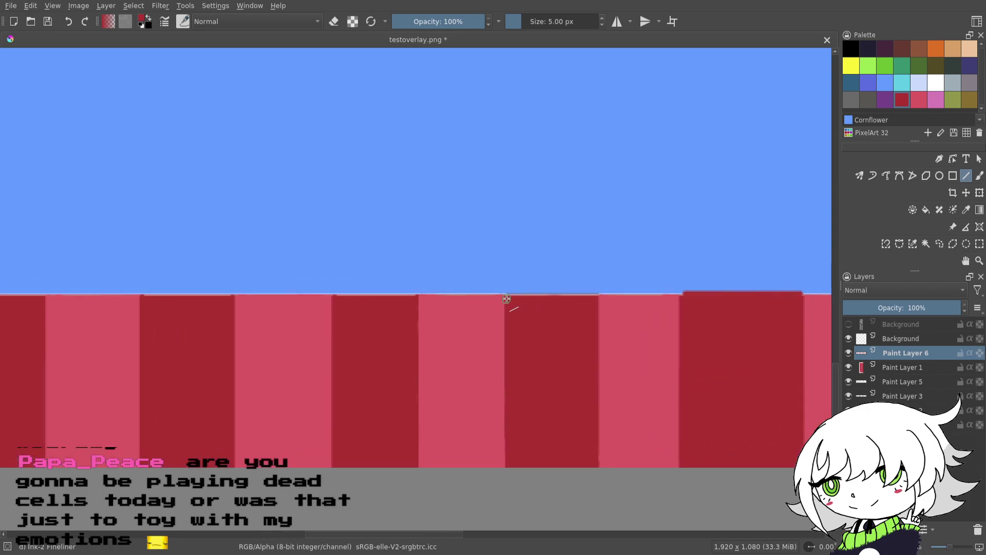
scroll(506, 298, "left", 4)
scroll(506, 298, "down", 1)
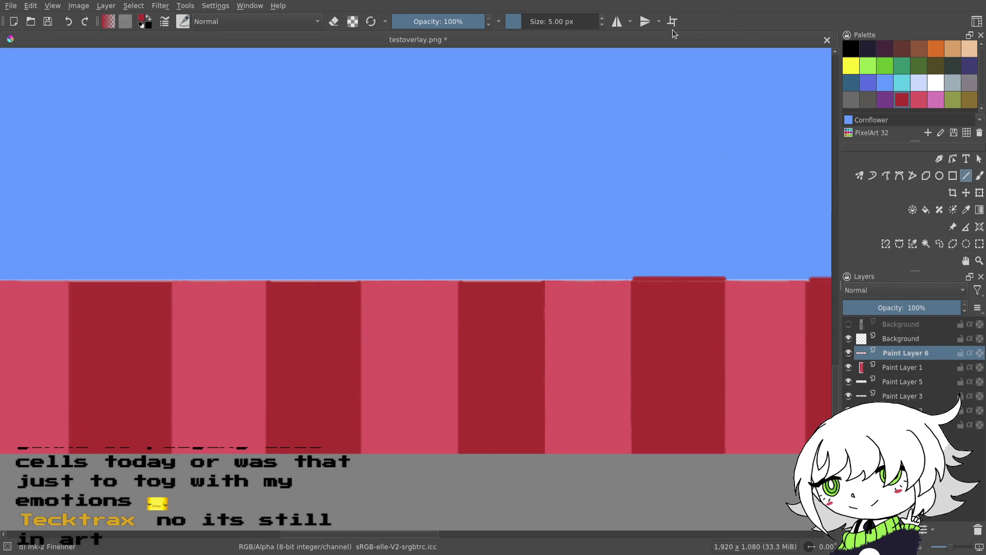
- Cover the fringe above the next two dark red stripes to the left, undoing and redrawing the first line
left_click_drag(345, 363, 431, 343)
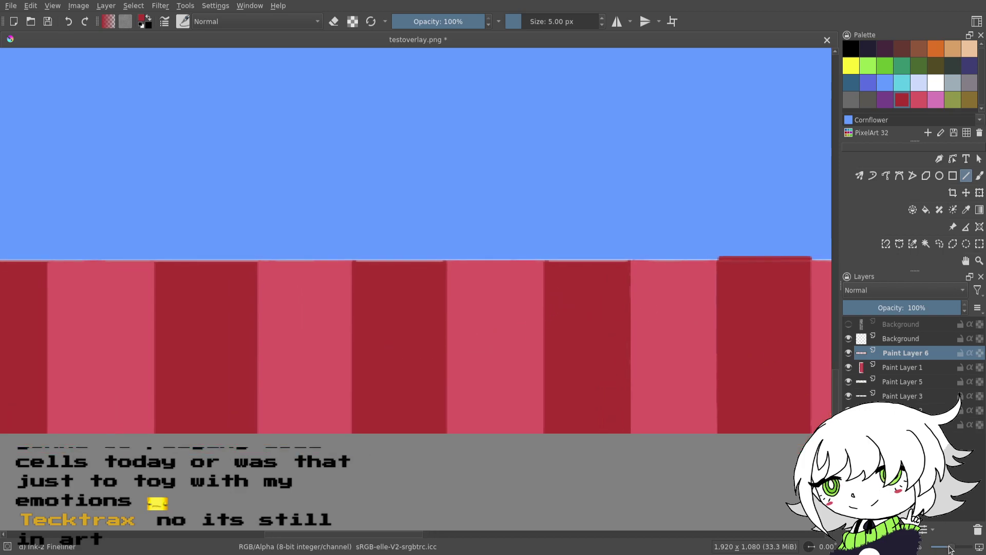
left_click_drag(949, 549, 954, 549)
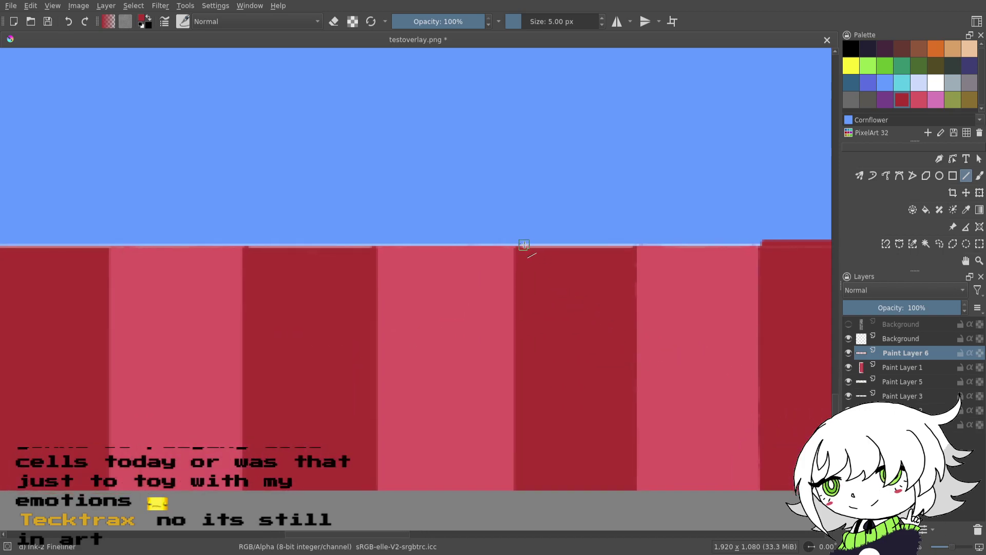
left_click_drag(613, 245, 630, 246)
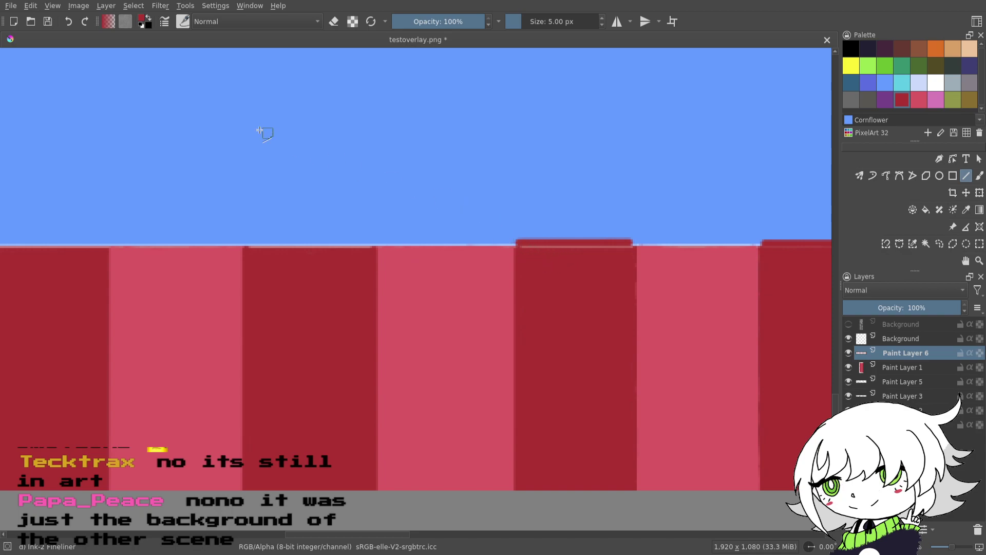
left_click(69, 23)
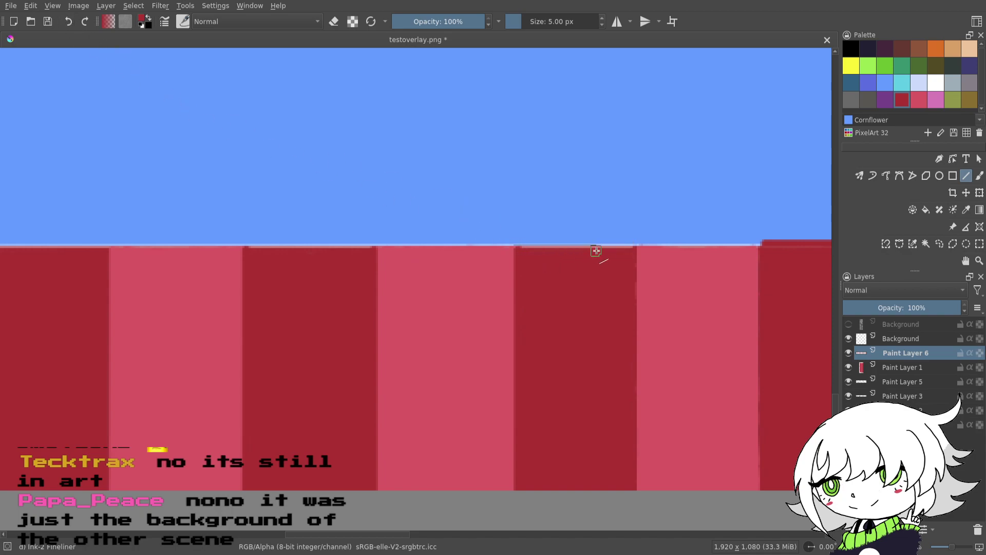
left_click_drag(632, 252, 632, 252)
left_click_drag(464, 284, 707, 276)
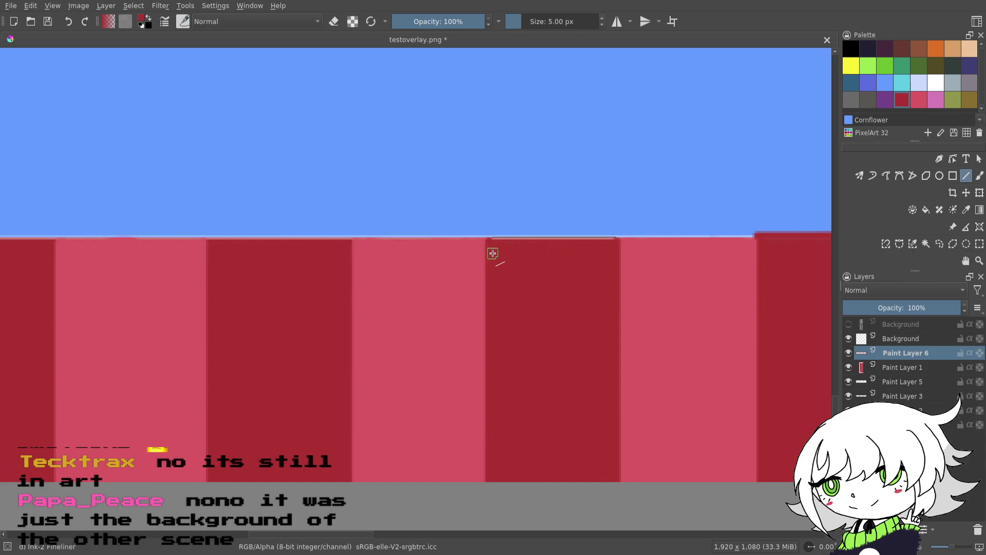
left_click_drag(493, 253, 492, 253)
left_click_drag(384, 259, 661, 284)
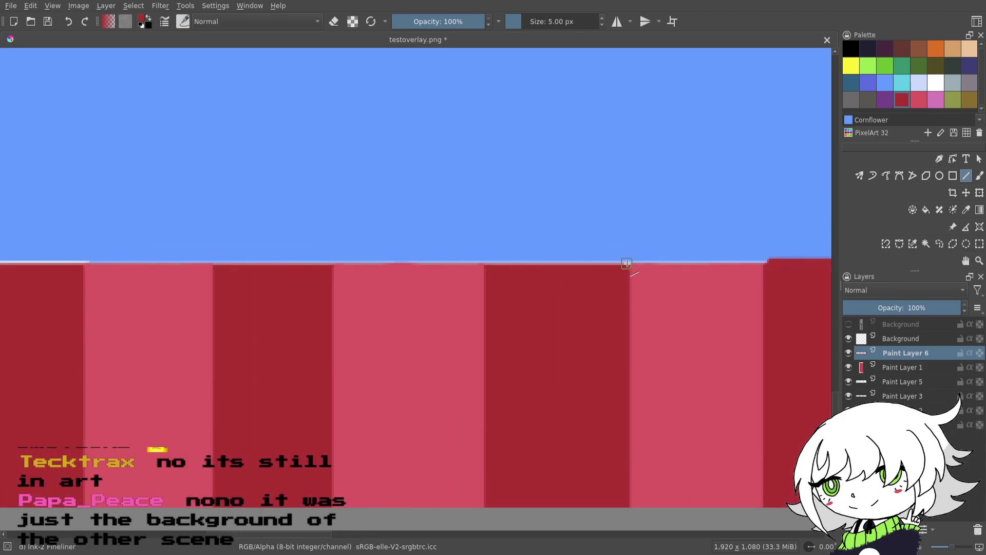
left_click_drag(409, 301, 642, 284)
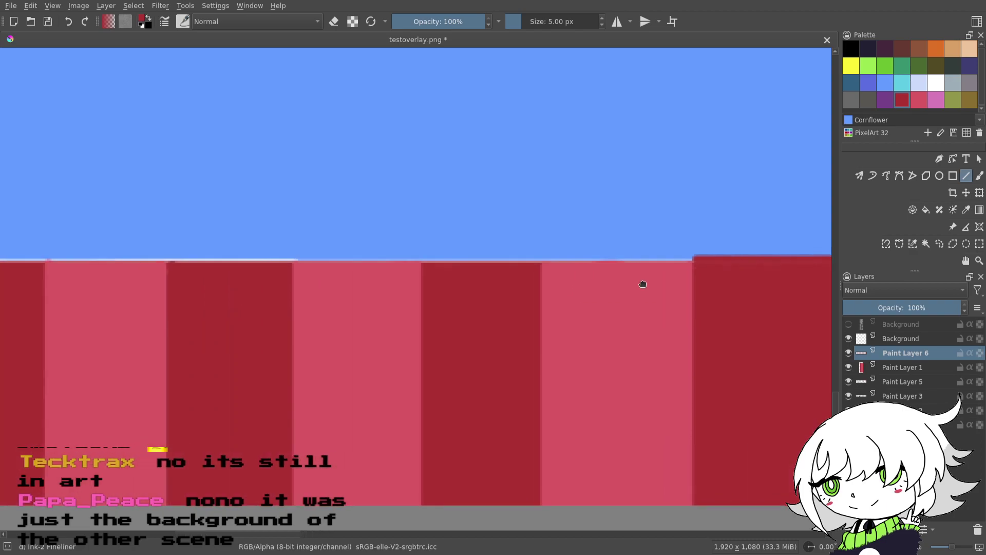
left_click_drag(588, 260, 476, 259)
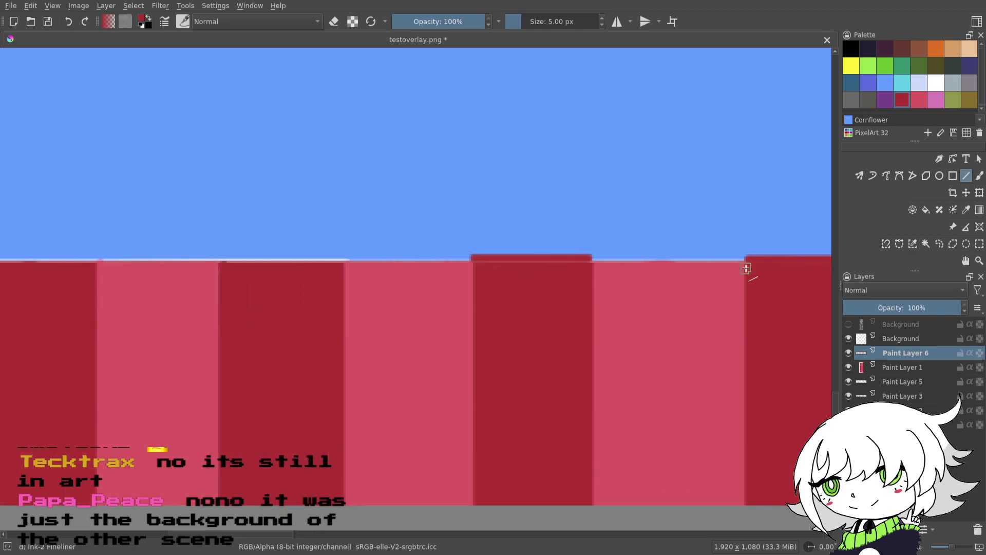
left_click_drag(609, 275, 462, 263)
left_click(67, 22)
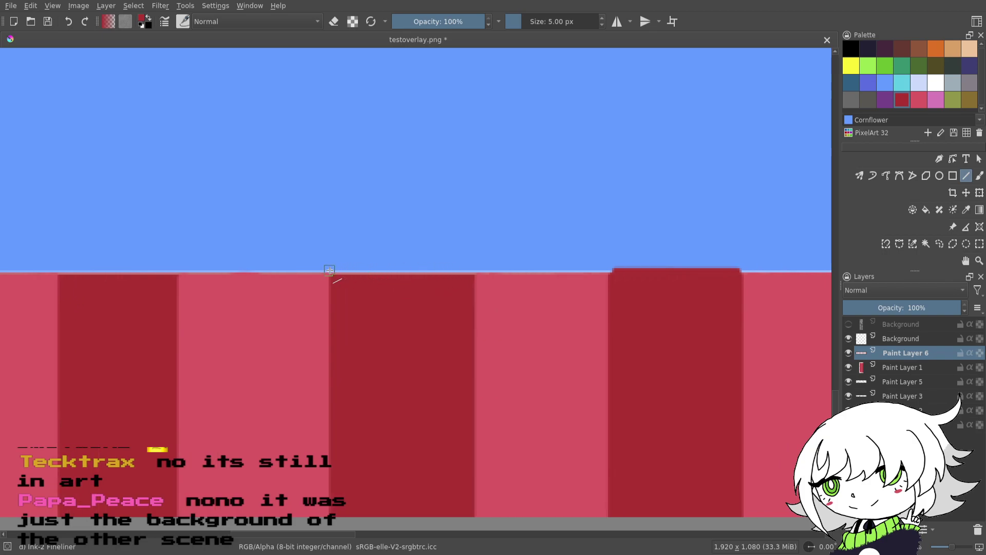
- Draw dark red lines over the fringe above the wide dark red stripe and its left neighbour, undoing and redrawing the wide stripe's line
left_click_drag(468, 278, 470, 296)
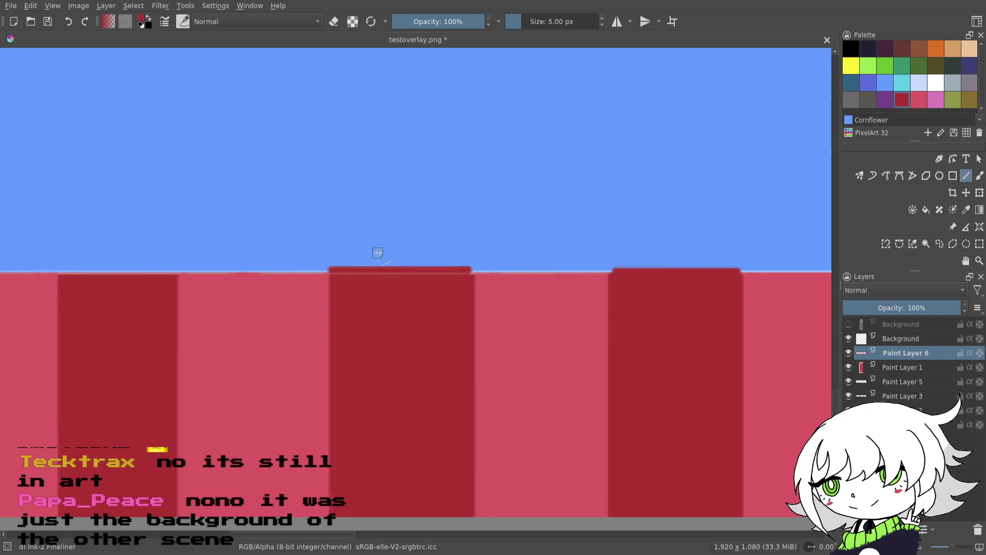
left_click(65, 21)
mouse_move(334, 274)
left_mouse_down()
mouse_move(473, 297)
mouse_move(471, 274)
left_mouse_up()
left_click_drag(392, 288, 759, 275)
left_click_drag(421, 263, 421, 264)
- Cover the fringe above the last three dark red stripes at the band's left end, redrawing the slanted line
left_click_drag(391, 295, 770, 307)
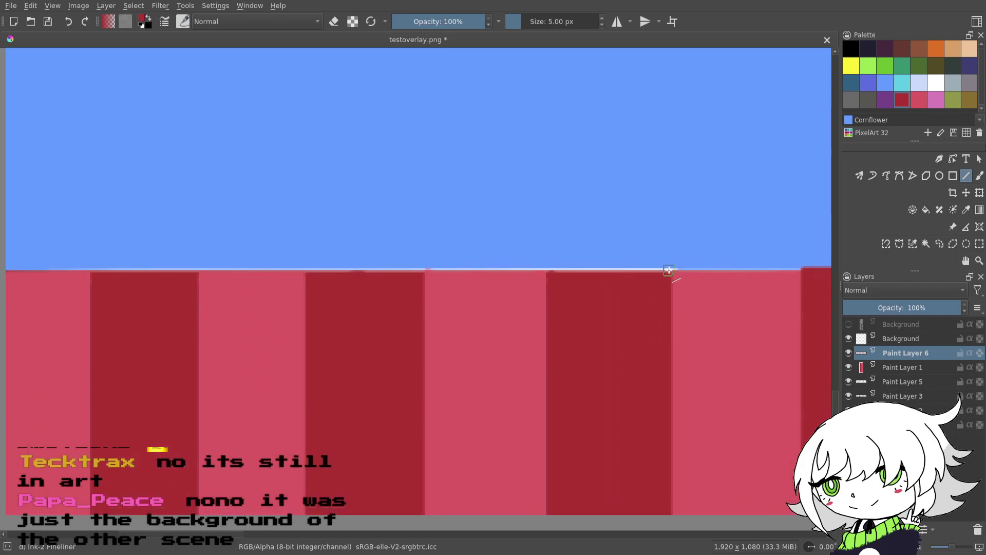
left_click_drag(549, 274, 551, 277)
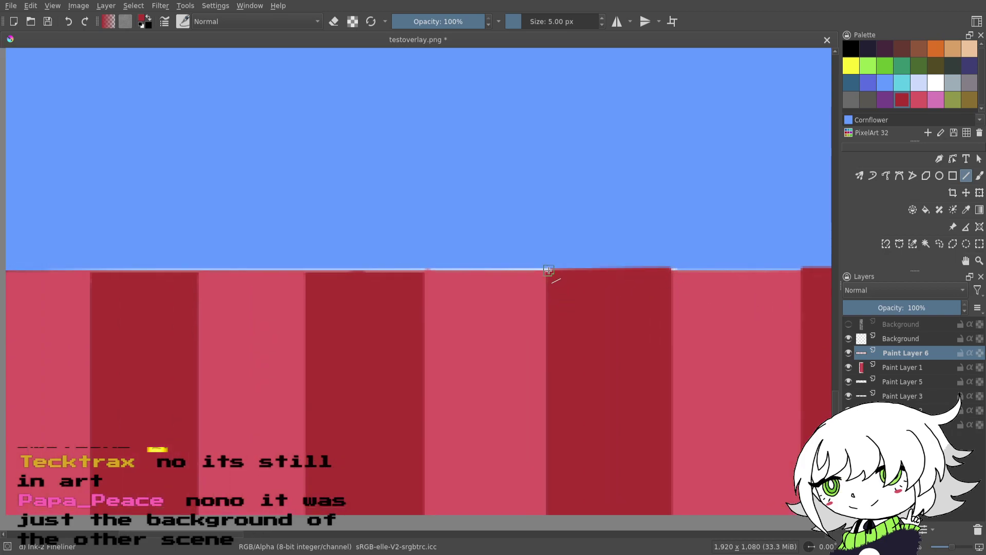
left_click_drag(657, 276, 659, 277)
left_click_drag(462, 282, 607, 295)
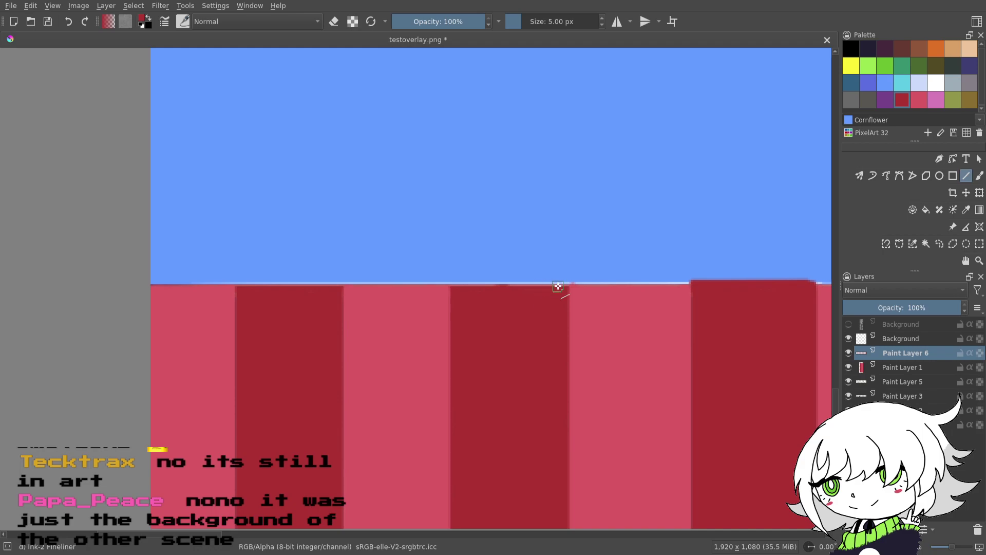
left_click_drag(478, 290, 512, 310)
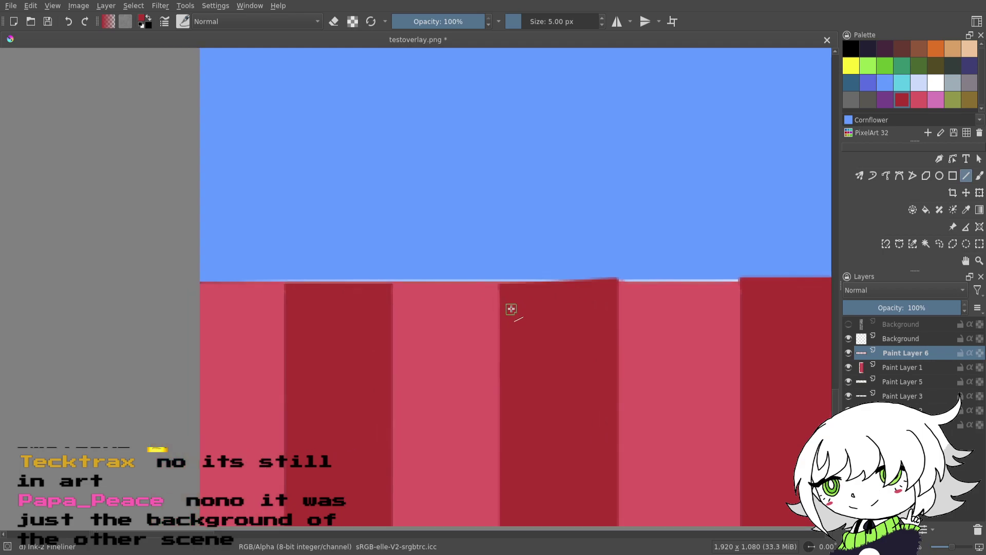
left_click(67, 22)
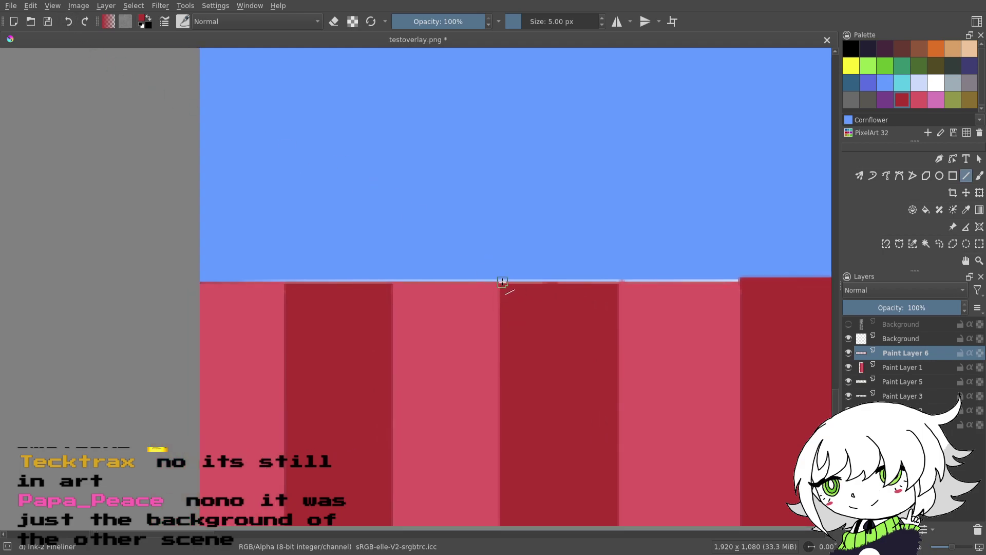
left_click_drag(573, 284, 615, 282)
left_click_drag(474, 287, 626, 297)
left_click_drag(440, 296, 441, 299)
- Sample the pink stripe colour and draw straight lines over the fringe above the two leftmost pink stripes
left_click_drag(596, 352, 525, 287)
left_click_drag(950, 549, 950, 554)
left_click(350, 279, "ctrl")
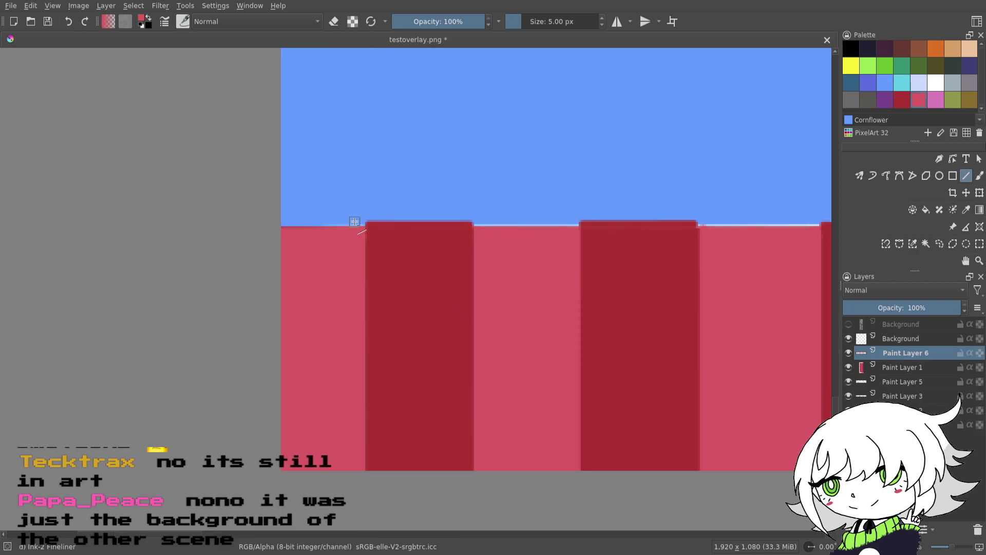
left_click_drag(270, 227, 271, 226)
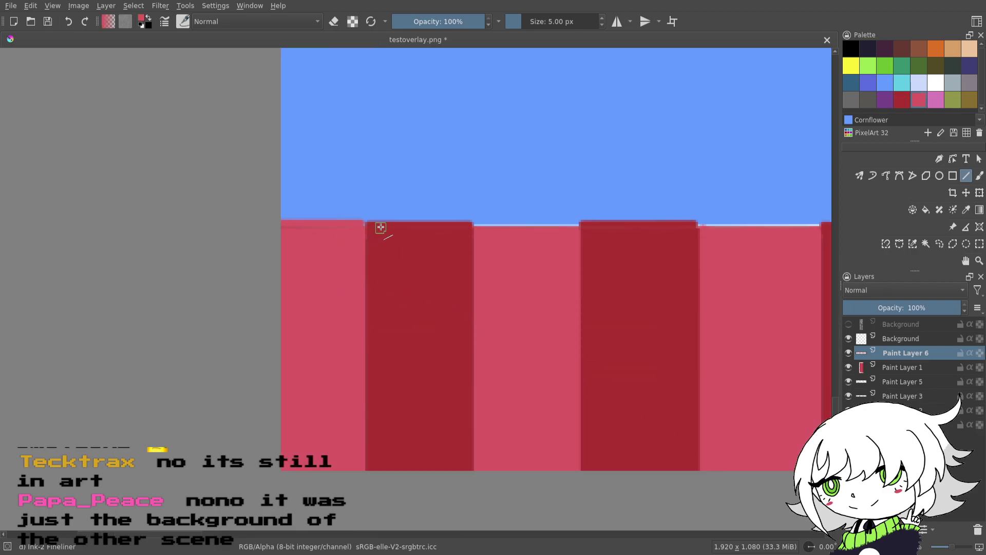
left_click_drag(558, 230, 571, 225)
- Draw straight pink lines over the fringe above the second through sixth pink stripes, counted from the band's left end
mouse_move(550, 254)
left_mouse_down()
mouse_move(486, 257)
mouse_move(347, 293)
left_mouse_up()
scroll(517, 278, "right", 2)
scroll(465, 278, "down", 1)
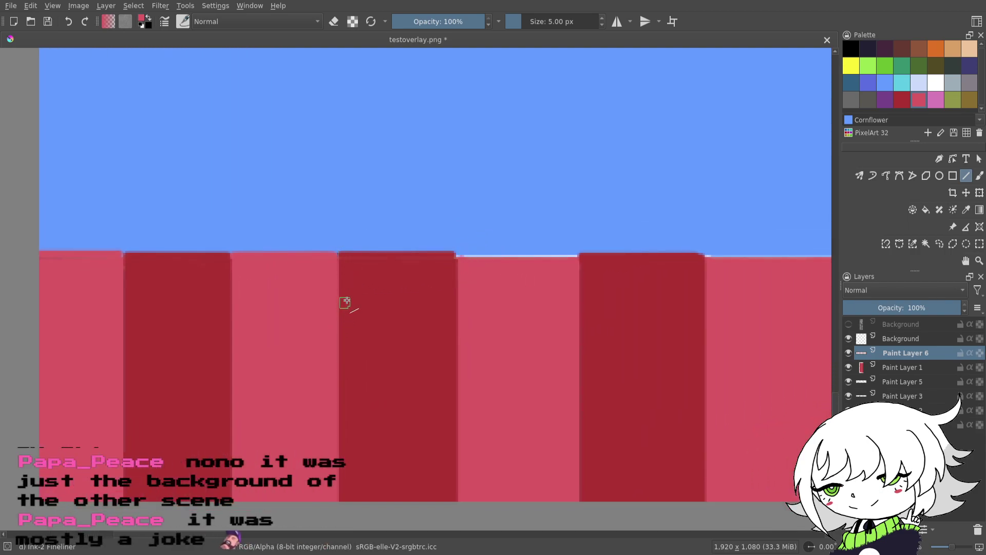
left_click_drag(571, 264, 579, 267)
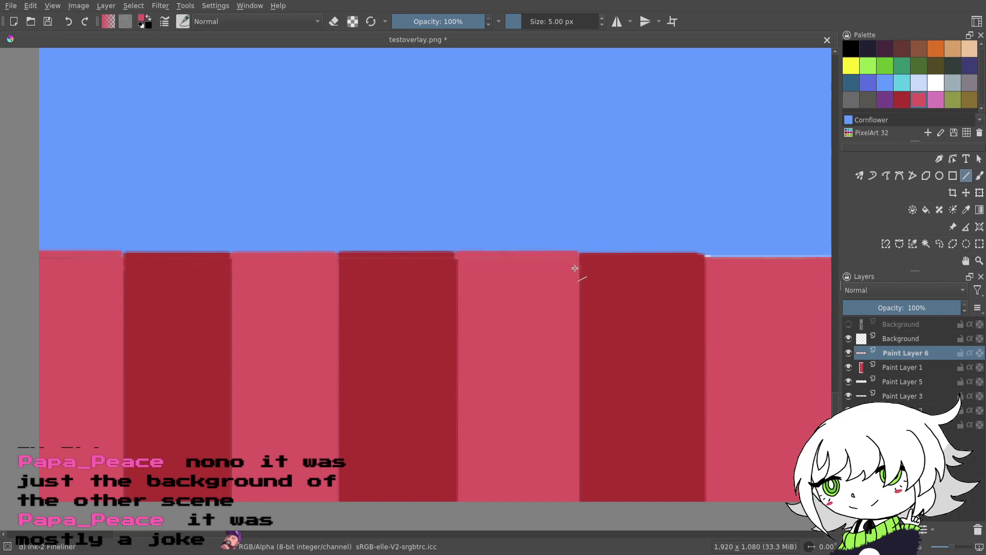
scroll(550, 286, "right", 4)
mouse_move(629, 273)
left_mouse_down()
mouse_move(666, 261)
mouse_move(498, 271)
mouse_move(520, 274)
left_mouse_up()
left_click_drag(658, 276, 403, 308)
left_click_drag(550, 288, 682, 289)
left_click_drag(702, 299, 406, 302)
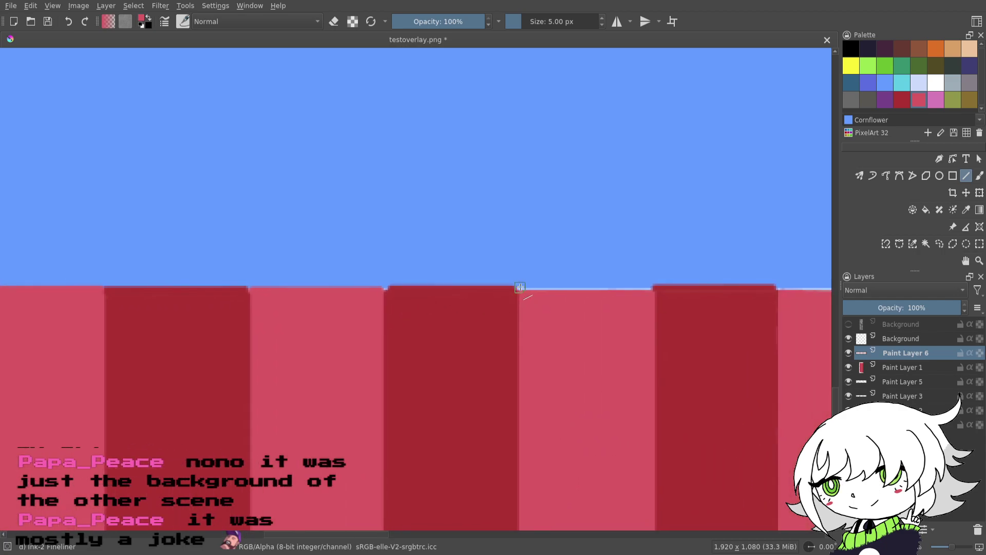
- Cover the fringe above the seventh through eleventh pink stripes with straight pink lines, undoing one line along the way
left_click_drag(634, 308, 351, 317)
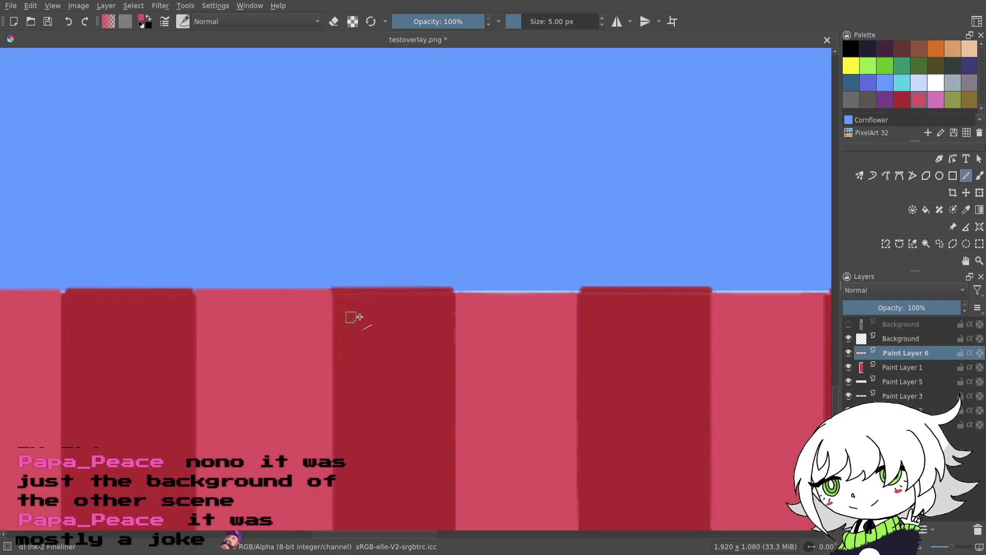
scroll(478, 293, "right", 2)
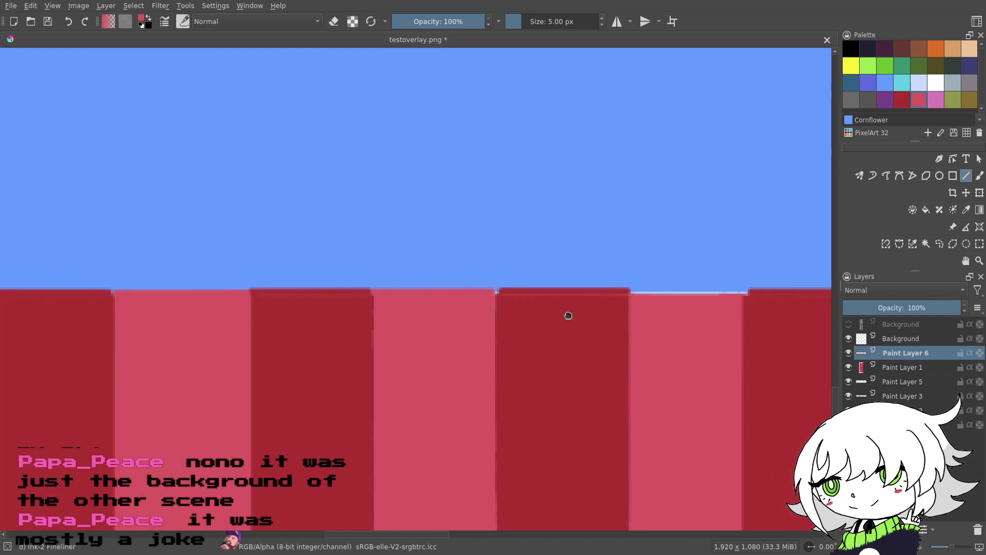
scroll(526, 308, "right", 2)
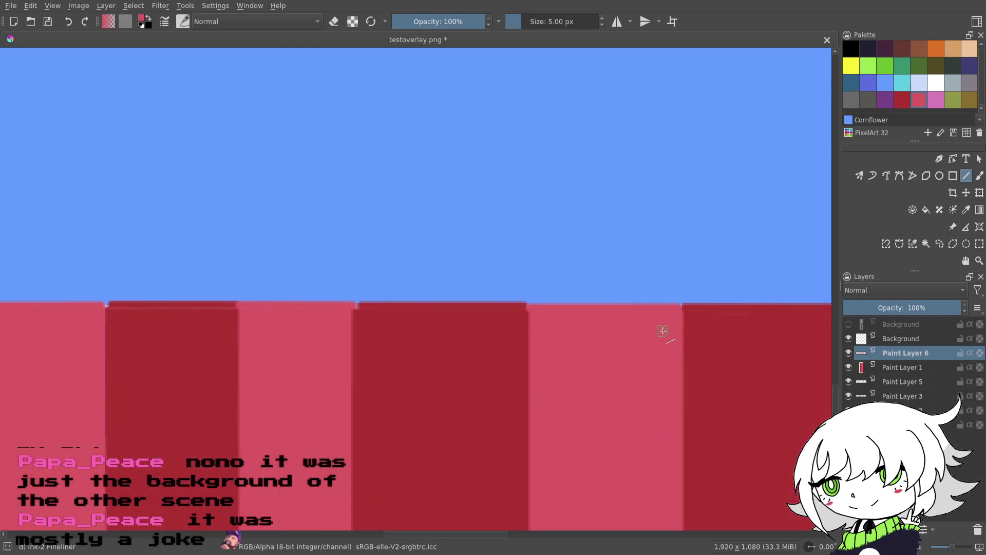
scroll(663, 328, "right", 2)
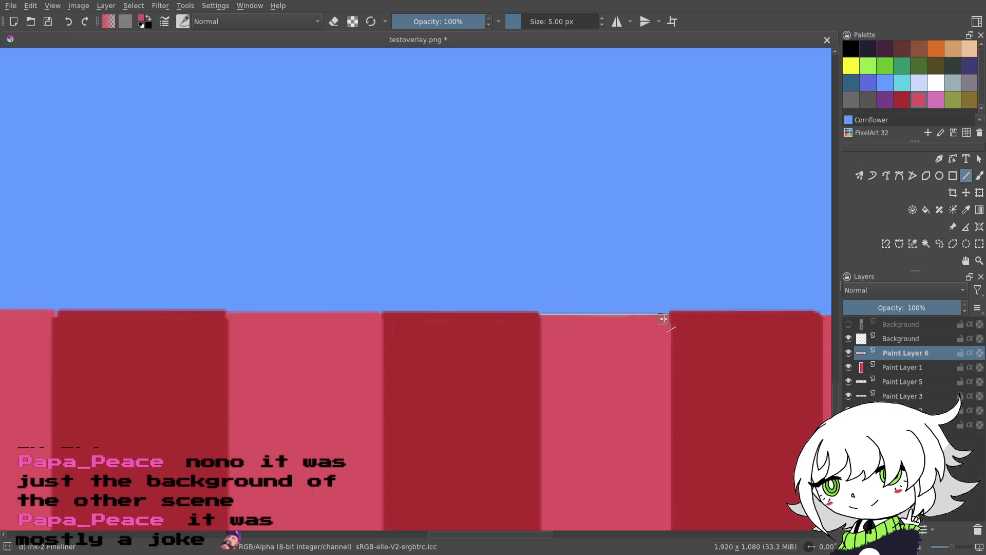
scroll(662, 329, "right", 2)
left_click(67, 22)
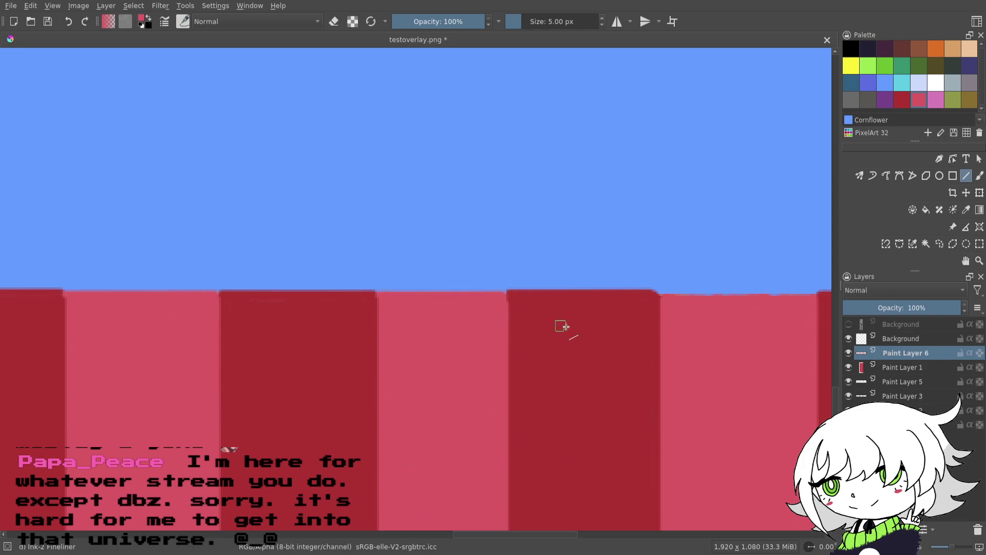
- Cover the fringe above the last two pink stripes at the band's right end and save the file
scroll(600, 327, "right", 2)
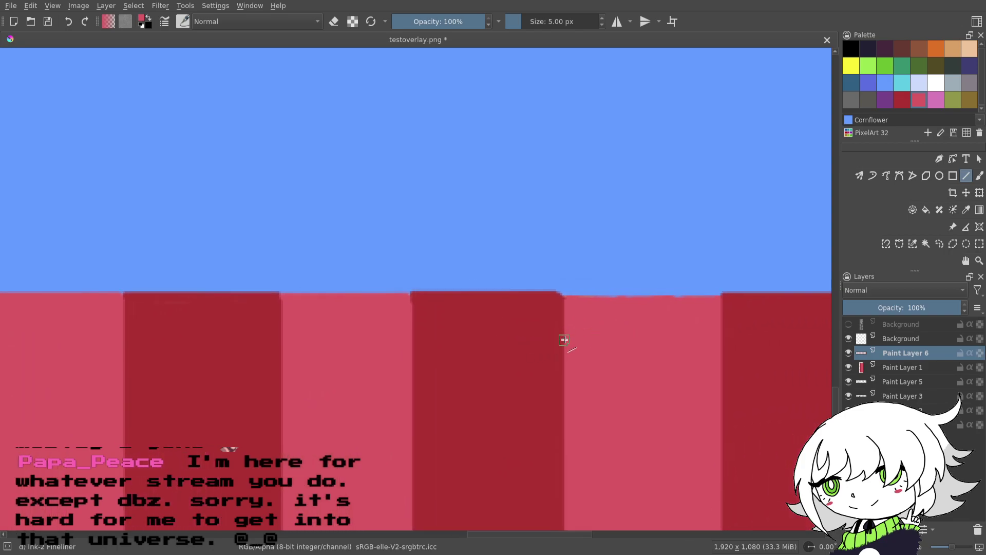
scroll(562, 340, "right", 2)
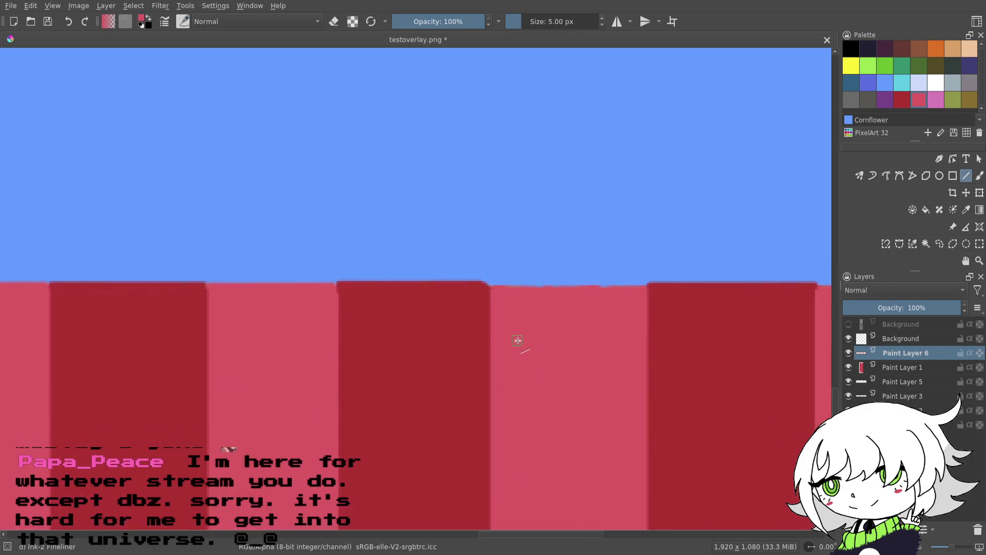
left_click_drag(522, 339, 485, 369)
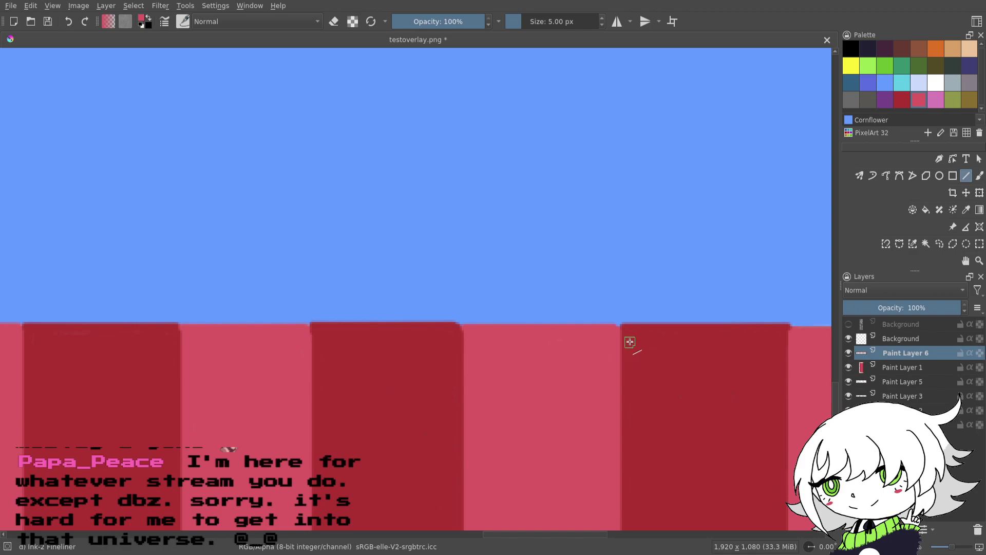
scroll(627, 341, "right", 3)
left_click_drag(673, 338, 539, 336)
left_click_drag(464, 356, 556, 346)
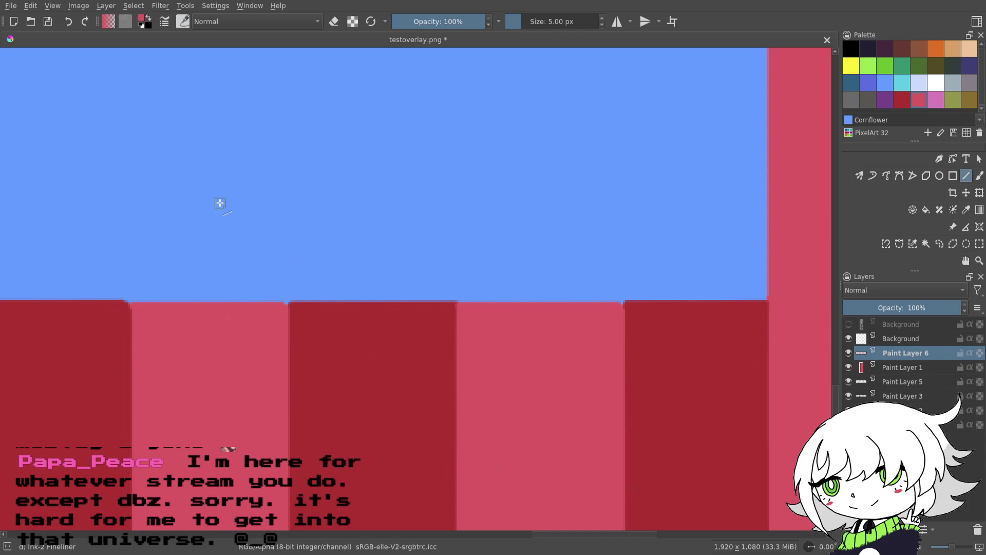
left_click(48, 21)
- Touch up the pink stripes' upper corners with freehand brush dabs, working leftward from the last pink stripe
left_click(980, 175)
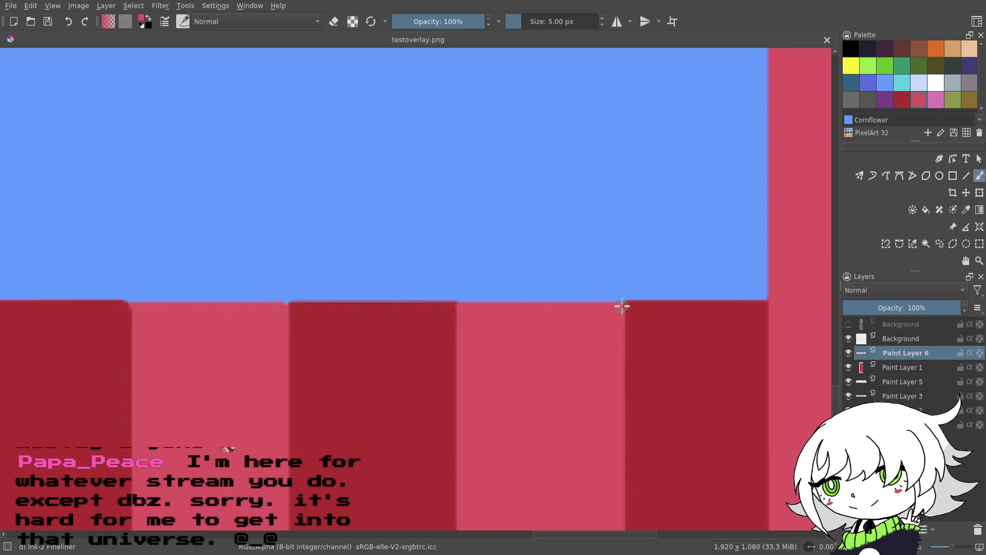
left_click(621, 310)
left_click_drag(523, 345, 624, 345)
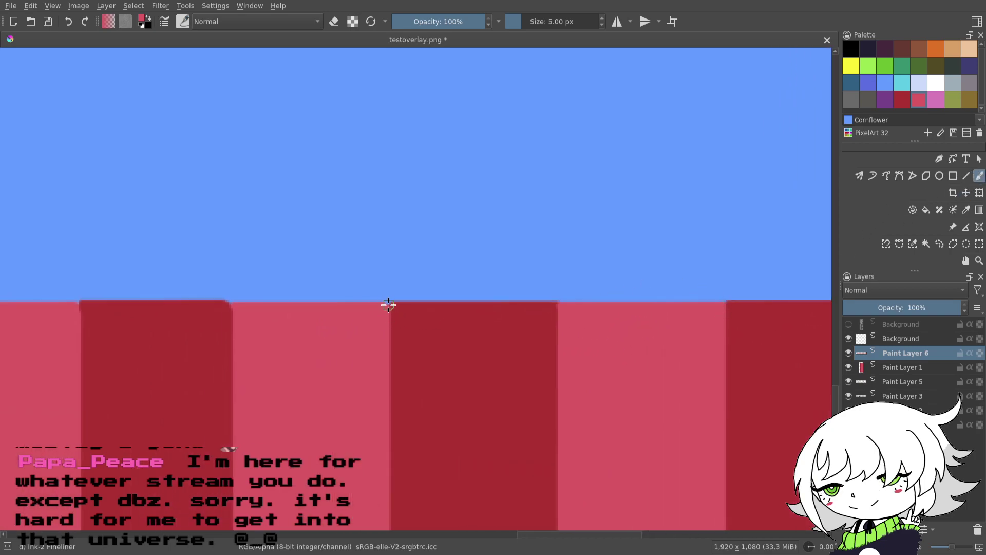
left_click_drag(331, 347, 598, 328)
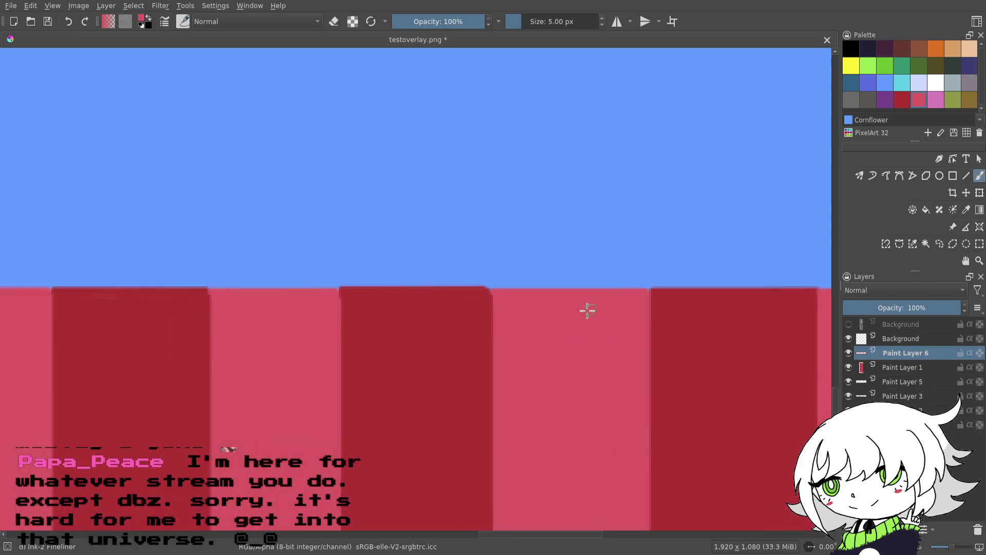
left_click_drag(358, 333, 561, 320)
scroll(451, 334, "left", 3)
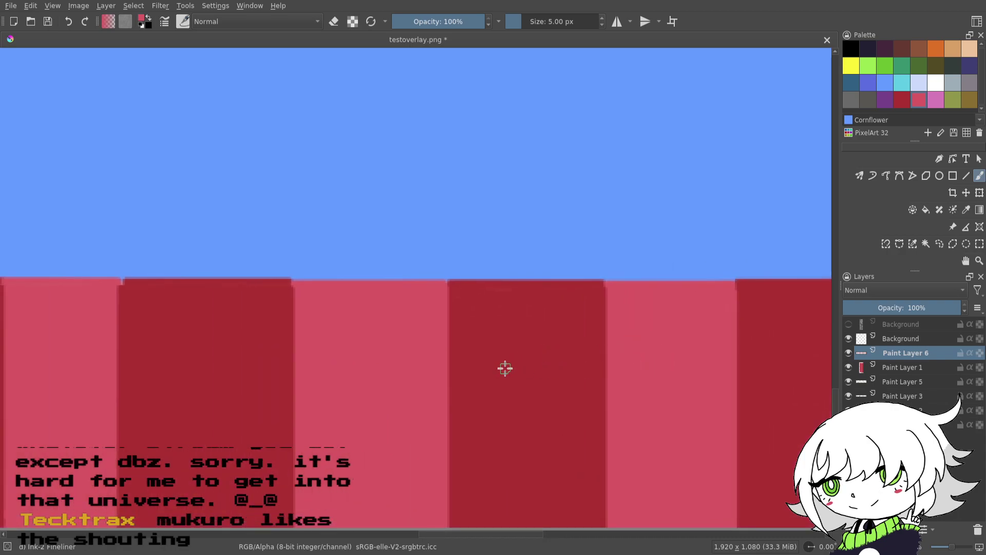
scroll(556, 294, "left", 3)
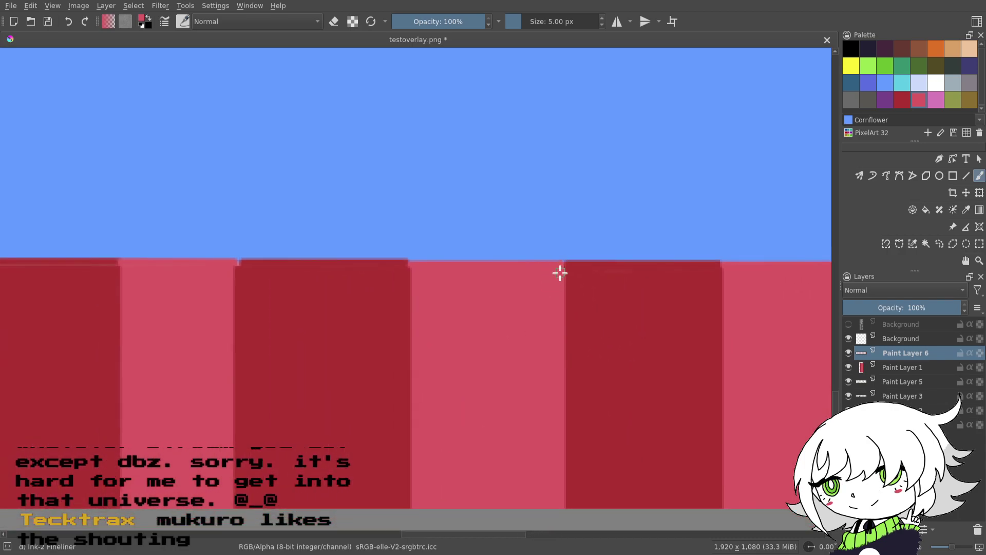
scroll(482, 325, "left", 3)
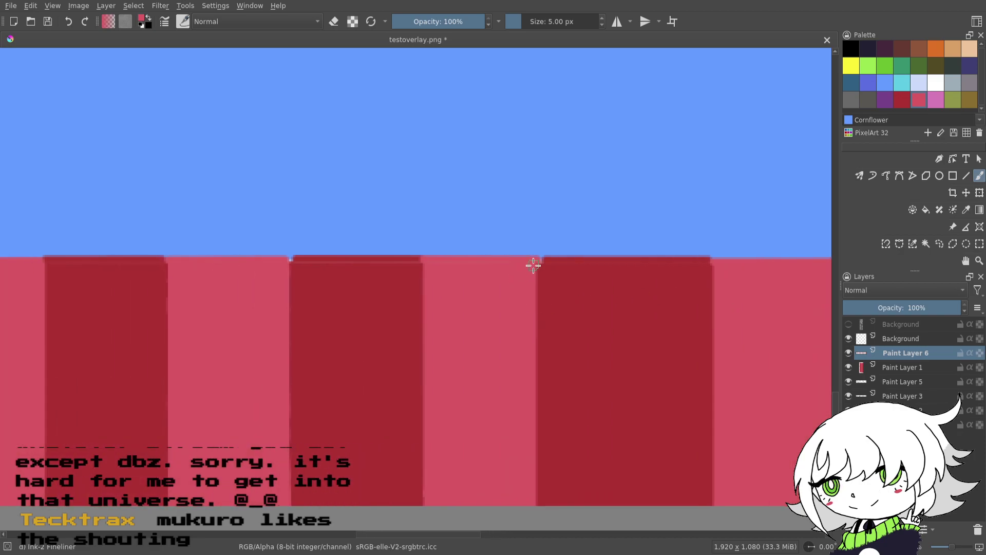
- Continue brushing pink over the remaining corner gaps and seams as far as the leftmost pink stripe
left_click_drag(406, 318, 645, 302)
left_click_drag(448, 328, 766, 301)
mouse_move(268, 320)
left_mouse_down()
mouse_move(313, 307)
mouse_move(776, 302)
left_mouse_up()
left_click_drag(316, 306, 844, 336)
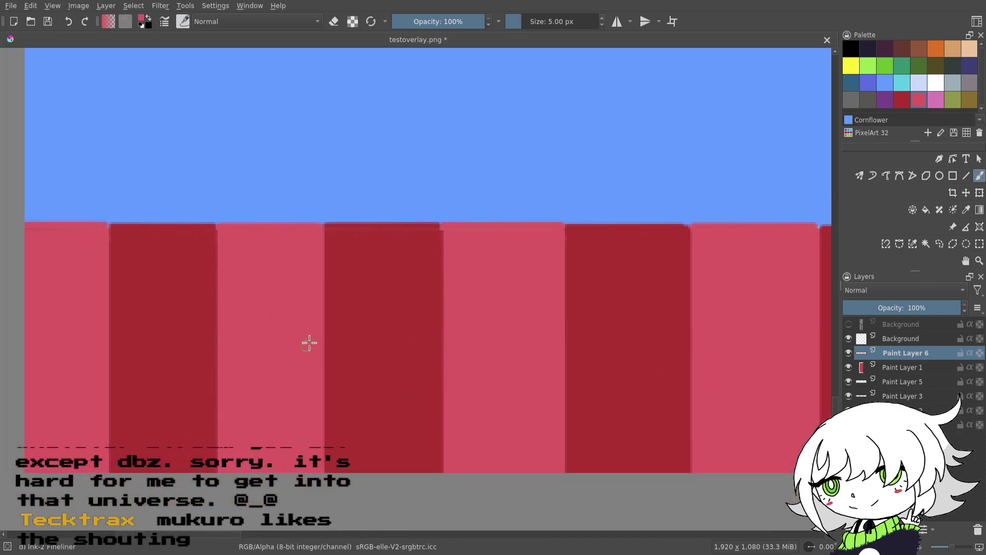
left_click_drag(305, 350, 719, 332)
scroll(467, 288, "right", 3)
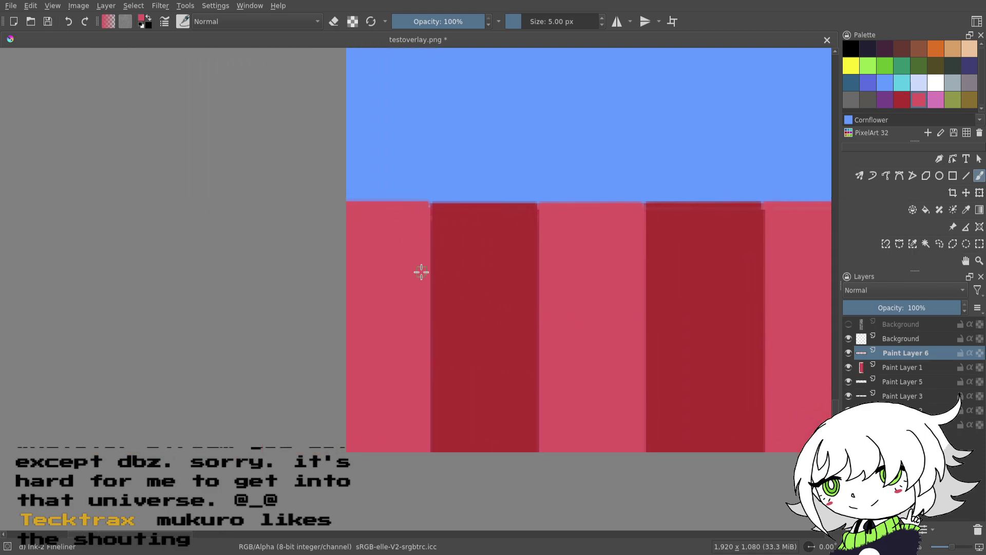
scroll(419, 262, "left", 4)
- Sample the dark red and draw straight lines down both side edges of the first dark red stripe, undoing and redrawing the left one
left_click(578, 306, "ctrl")
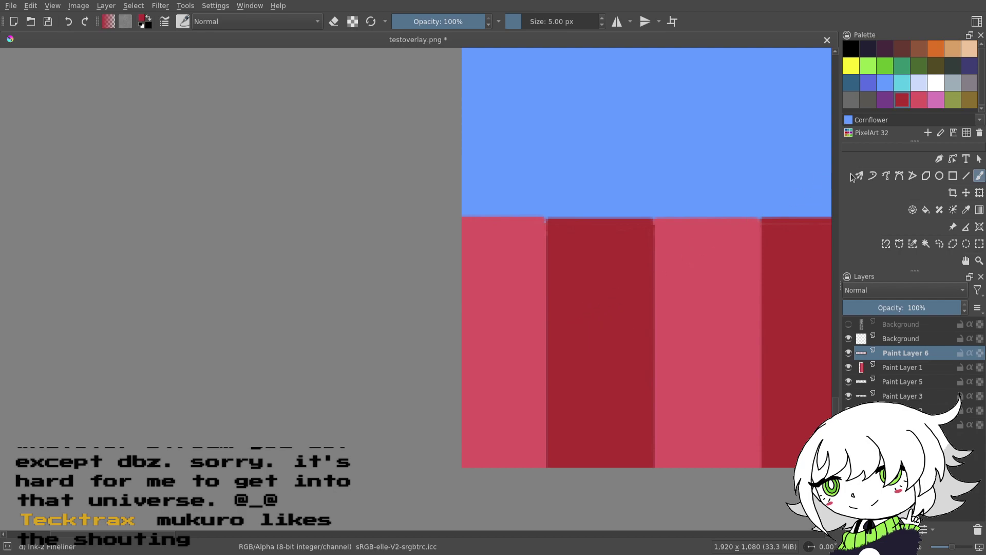
left_click(966, 176)
left_click_drag(550, 221, 549, 467)
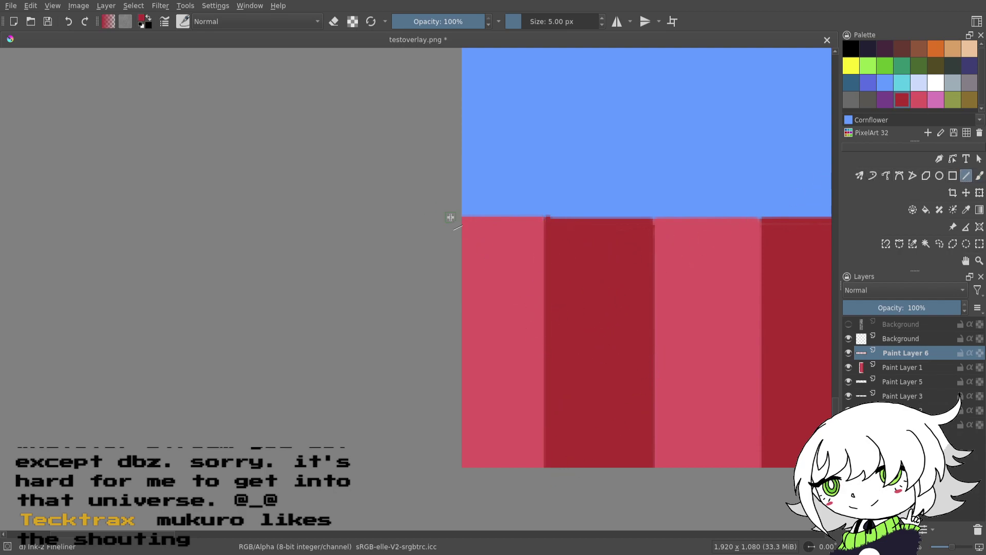
left_click(70, 21)
left_click_drag(550, 223, 548, 491)
left_click_drag(754, 291, 567, 309)
left_click_drag(459, 241, 462, 480)
left_click_drag(667, 259, 580, 249)
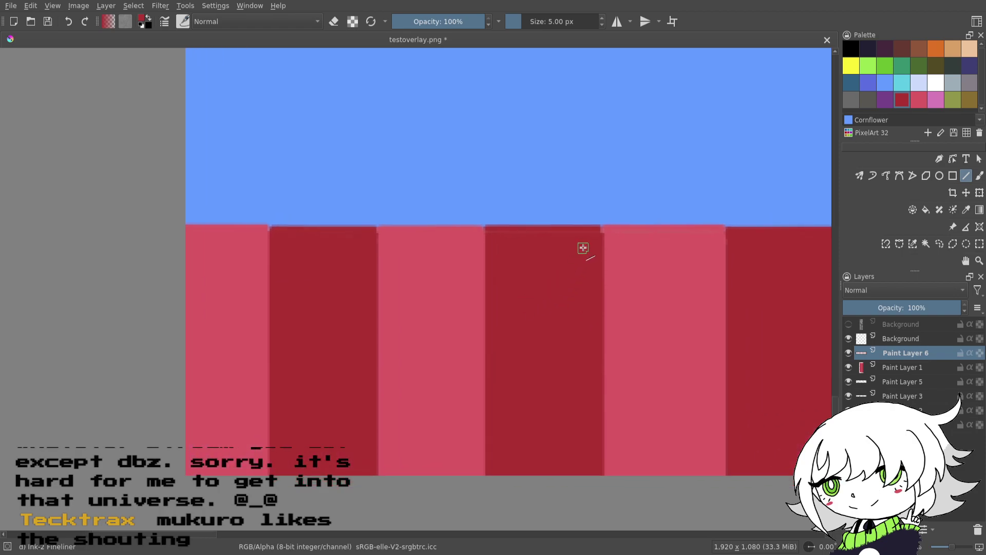
- Brush dark red freehand over the seams and corner gaps atop the second through fifth dark red stripes from the left
left_click(979, 175)
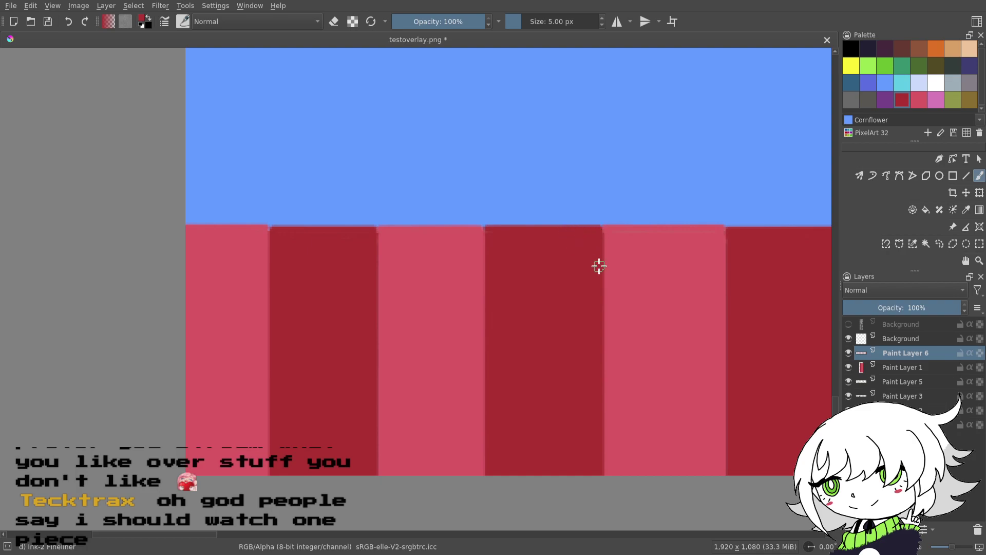
left_click_drag(606, 269, 517, 310)
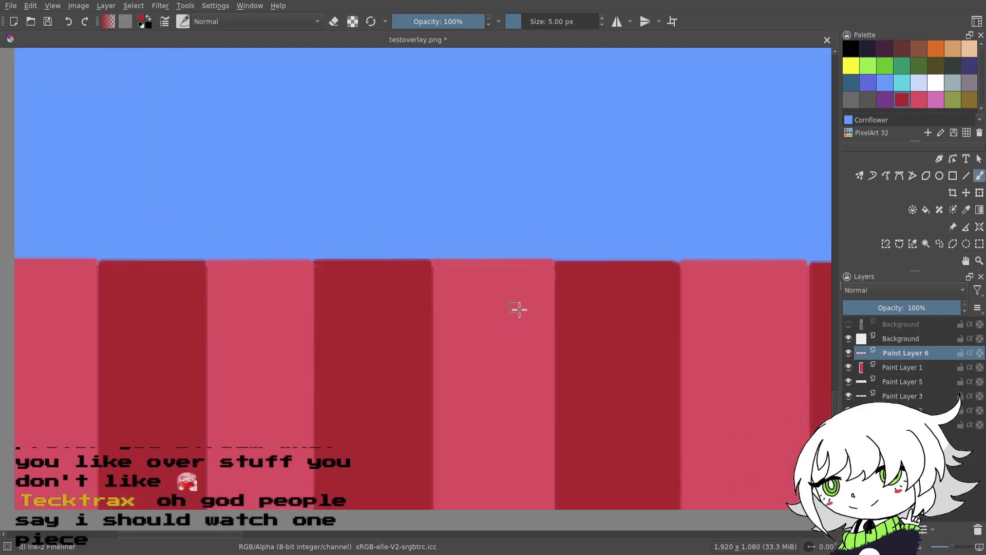
left_click_drag(640, 288, 498, 273)
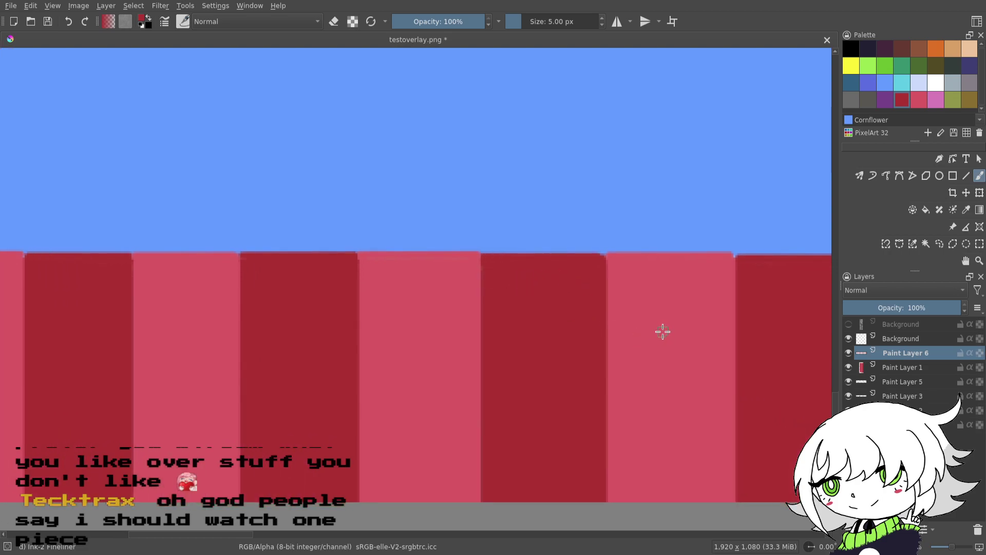
left_click_drag(656, 357, 604, 348)
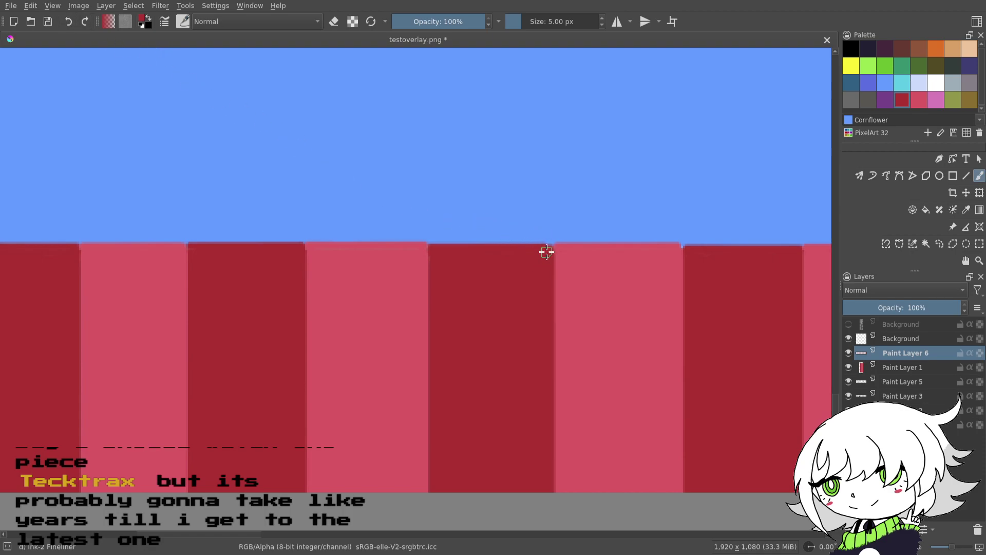
left_click_drag(657, 260, 474, 261)
left_click_drag(658, 289, 471, 264)
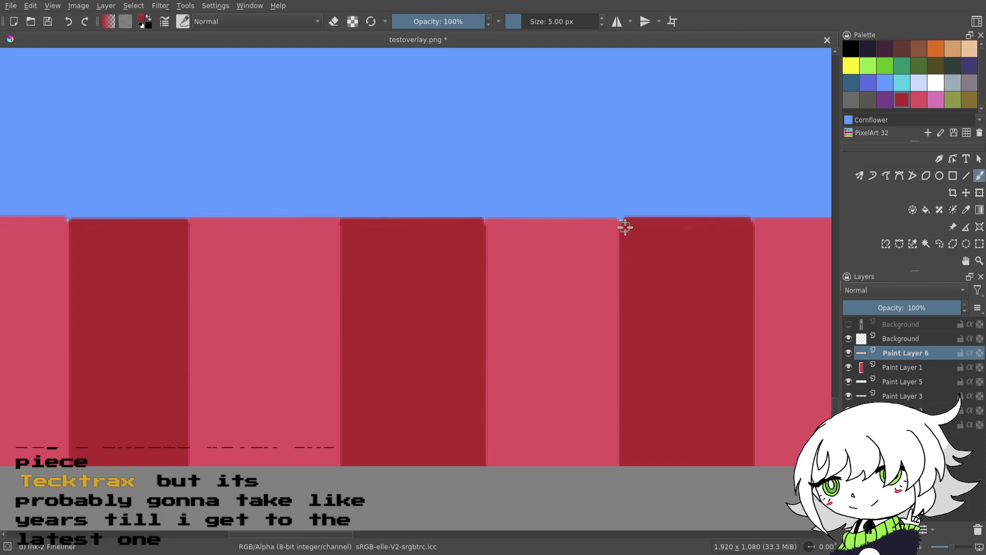
- Fill the seams and corner gaps atop the sixth through eighth dark red stripes with dark red brush dabs
mouse_move(625, 227)
left_mouse_down()
mouse_move(532, 257)
mouse_move(575, 223)
left_mouse_up()
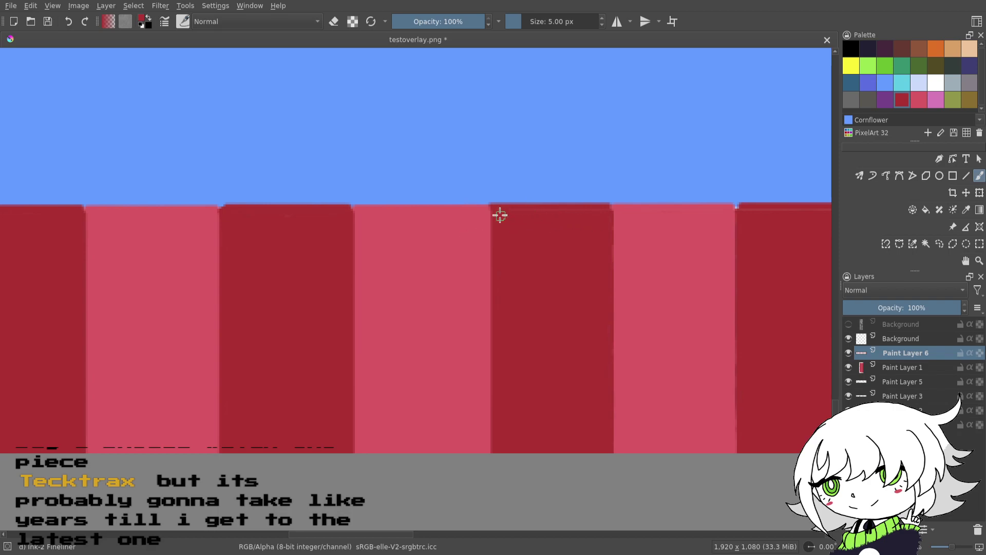
mouse_move(708, 220)
left_mouse_down()
mouse_move(477, 240)
mouse_move(630, 230)
left_mouse_up()
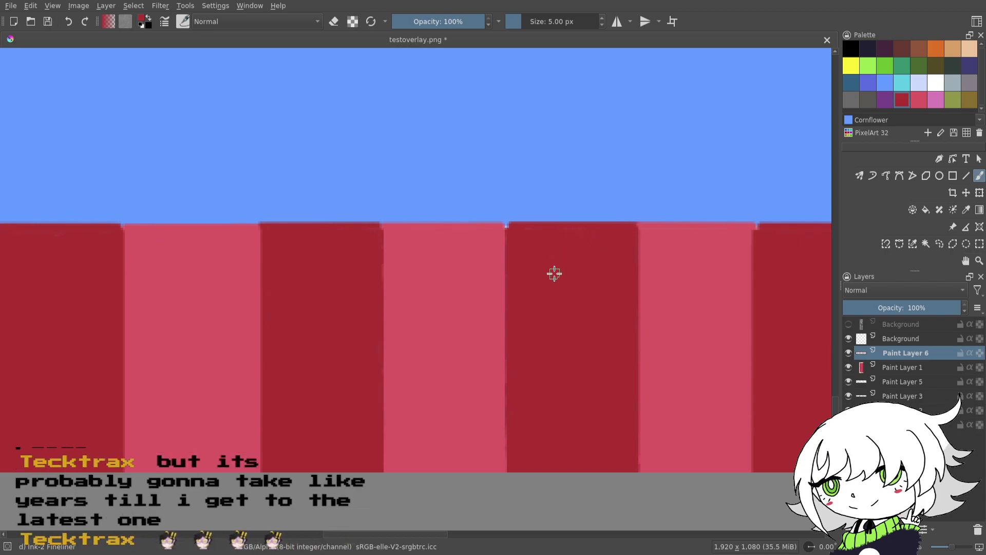
left_click(509, 229)
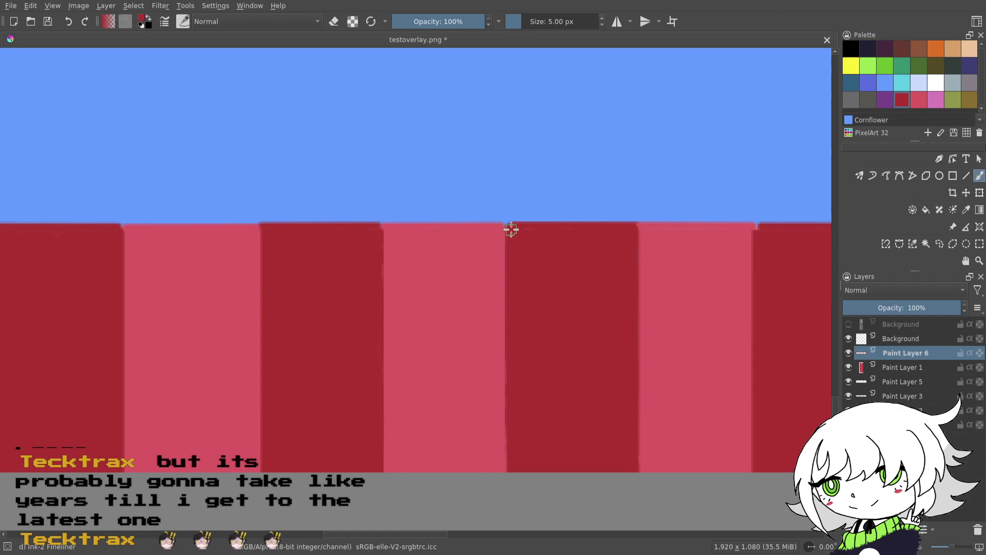
left_click_drag(624, 271, 425, 286)
left_click_drag(583, 287, 510, 279)
- Sample the pink and draw a straight vertical line along the wide dark red stripe's left edge, drawing it a second time to even it out
left_click(450, 309, "ctrl")
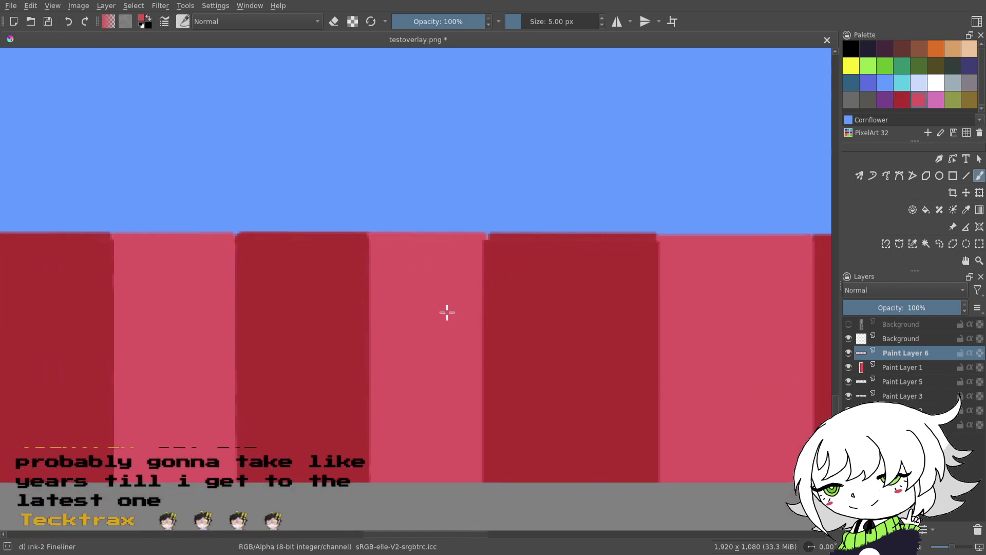
left_click(966, 175)
mouse_move(483, 236)
left_mouse_down()
mouse_move(483, 452)
mouse_move(512, 480)
left_mouse_up()
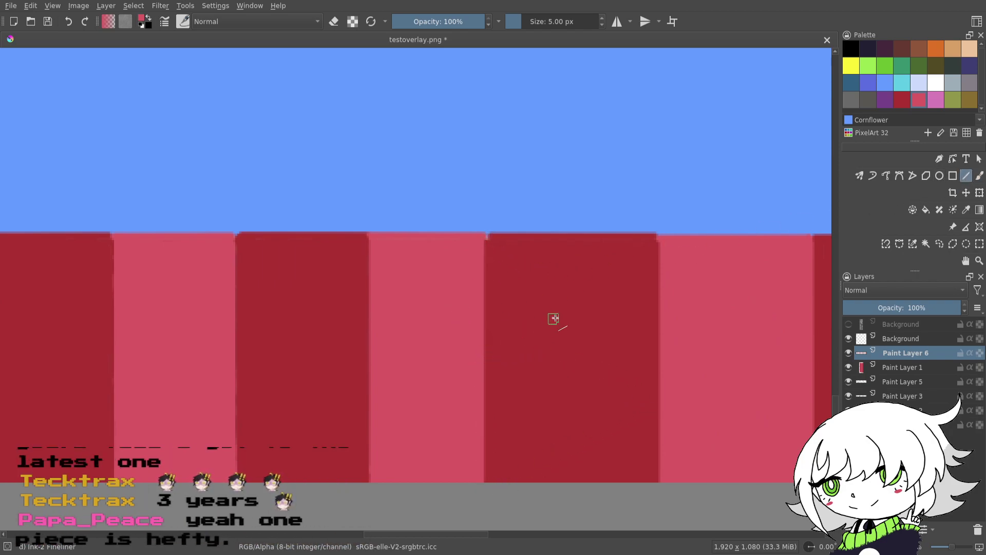
left_click_drag(481, 236, 489, 478)
mouse_move(604, 311)
left_mouse_down()
mouse_move(788, 306)
mouse_move(386, 306)
mouse_move(407, 302)
left_mouse_up()
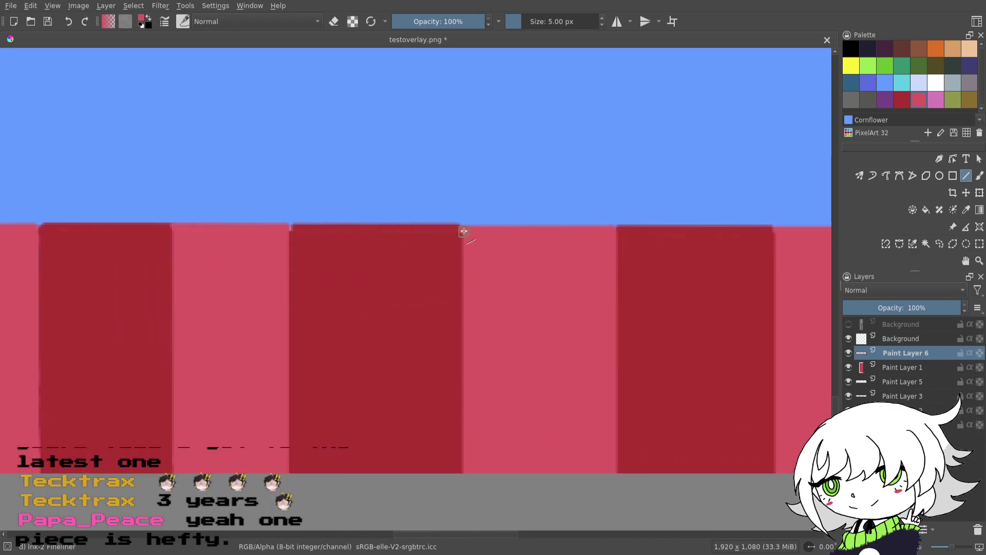
scroll(565, 275, "right", 6)
scroll(398, 297, "right", 6)
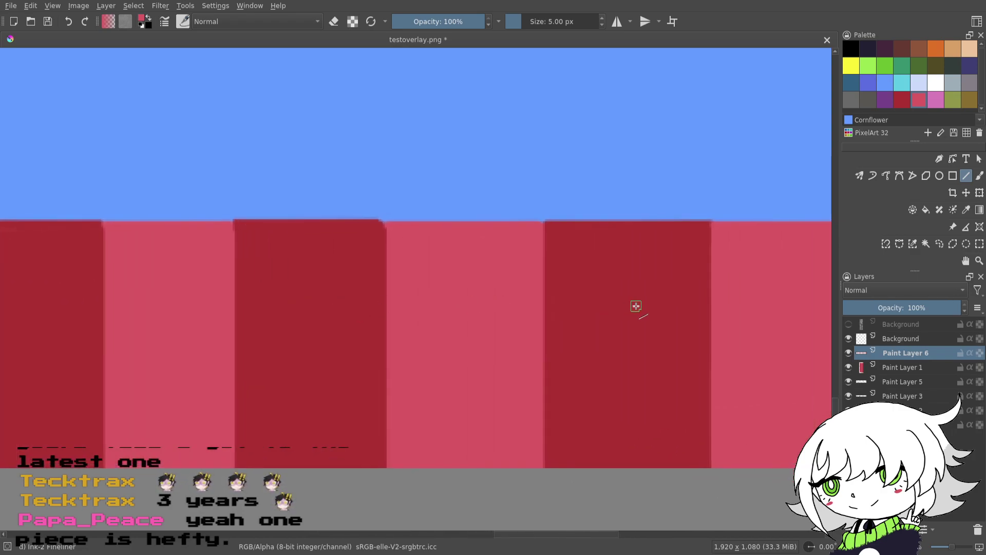
- Switch to the Freehand Brush with the palette's Brown and touch up the upper corners of the second and third dark red stripes
scroll(636, 306, "right", 5)
scroll(407, 329, "left", 4)
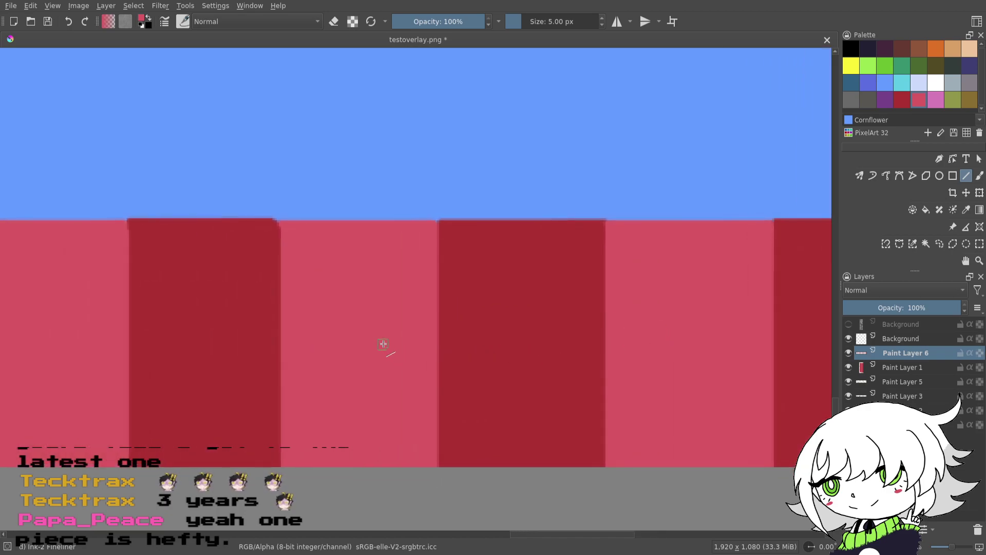
scroll(383, 344, "left", 10)
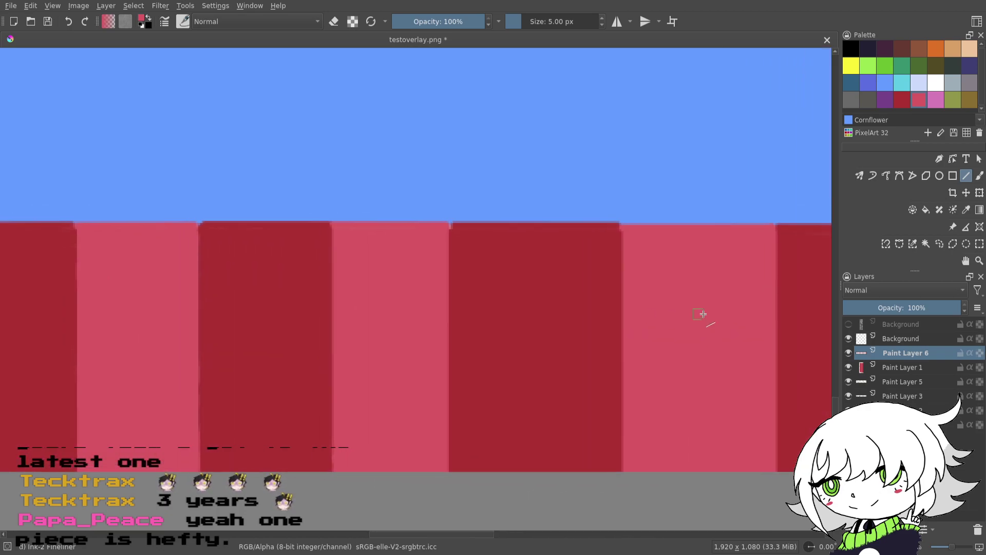
scroll(667, 306, "left", 8)
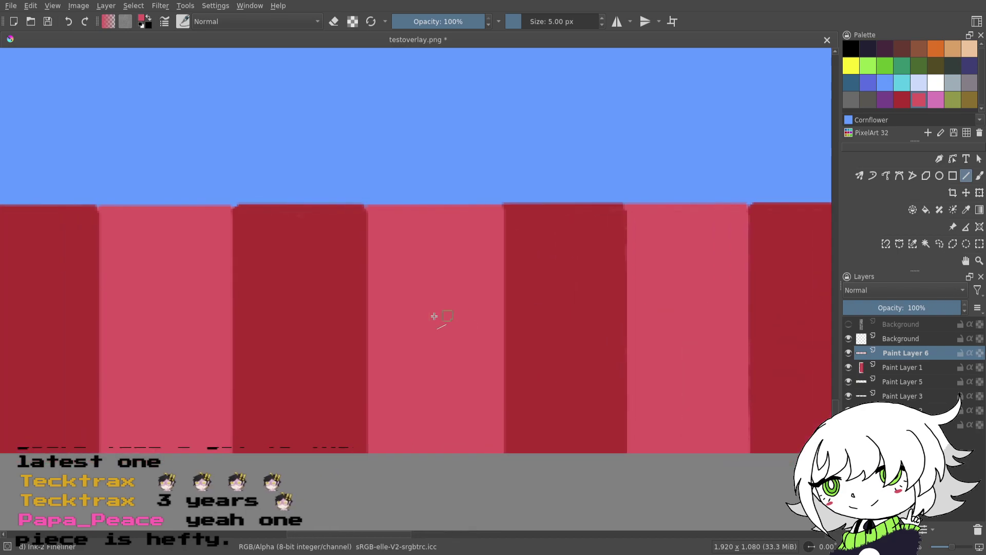
scroll(434, 316, "left", 8)
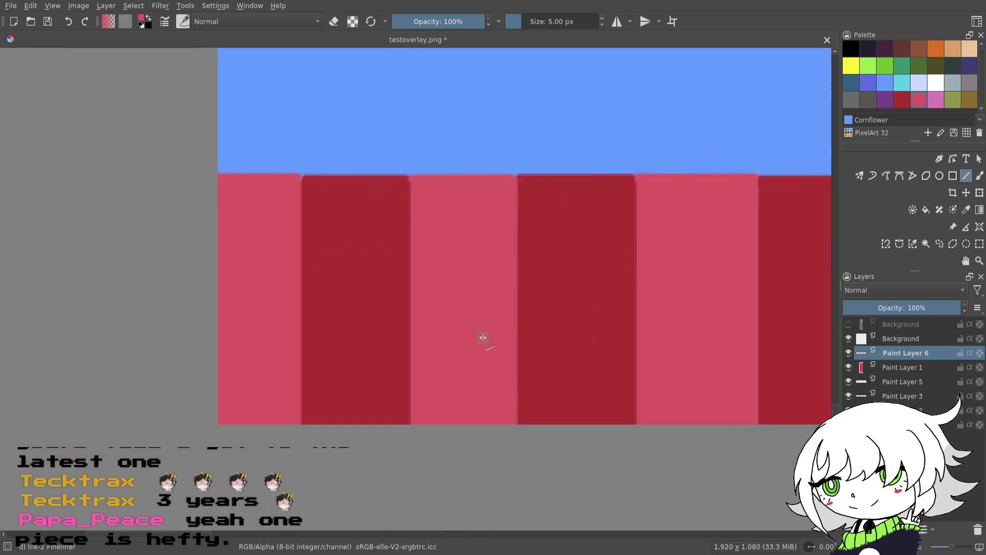
left_click_drag(485, 337, 582, 359)
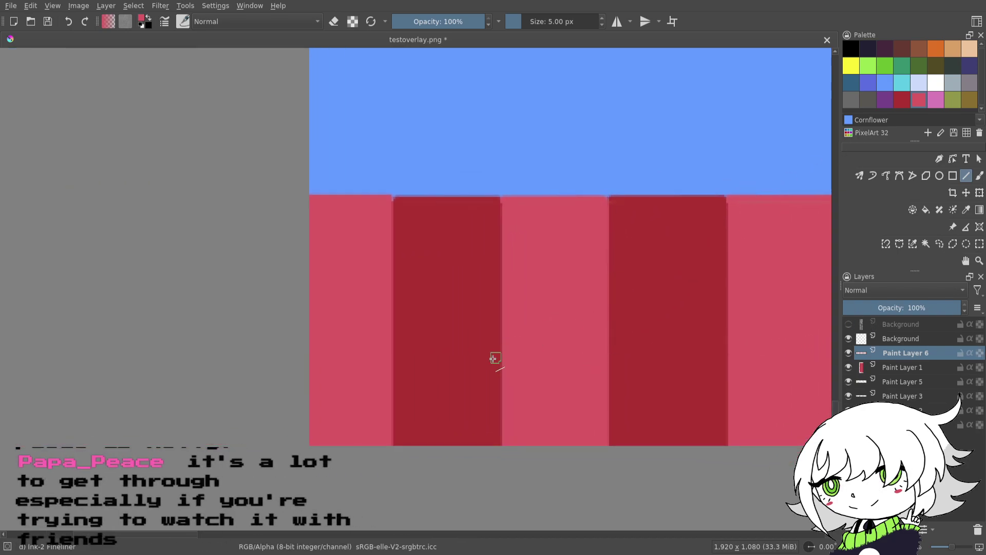
left_click_drag(543, 320, 577, 331)
left_click(901, 99)
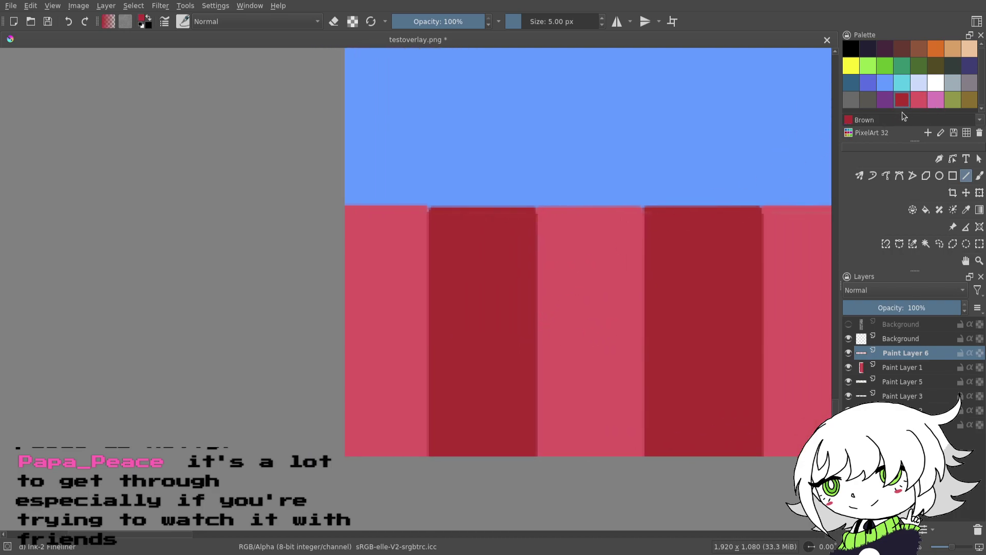
left_click(979, 175)
left_click_drag(677, 228, 572, 251)
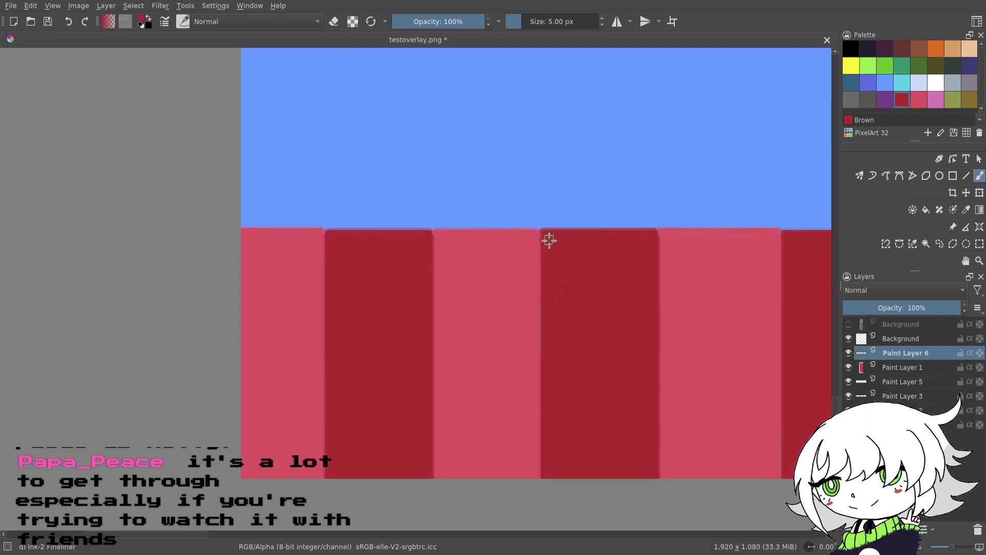
left_click_drag(755, 264, 484, 265)
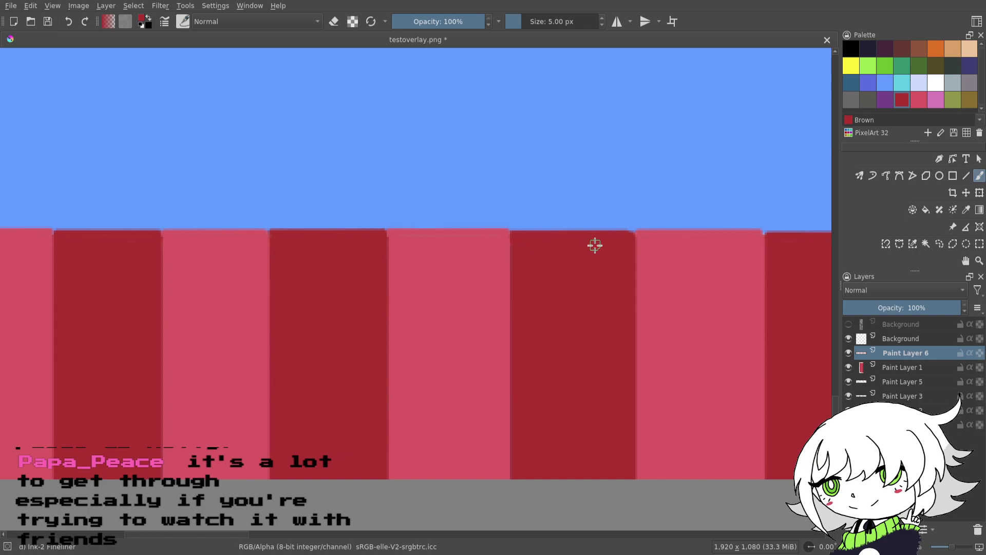
scroll(609, 255, "right", 6)
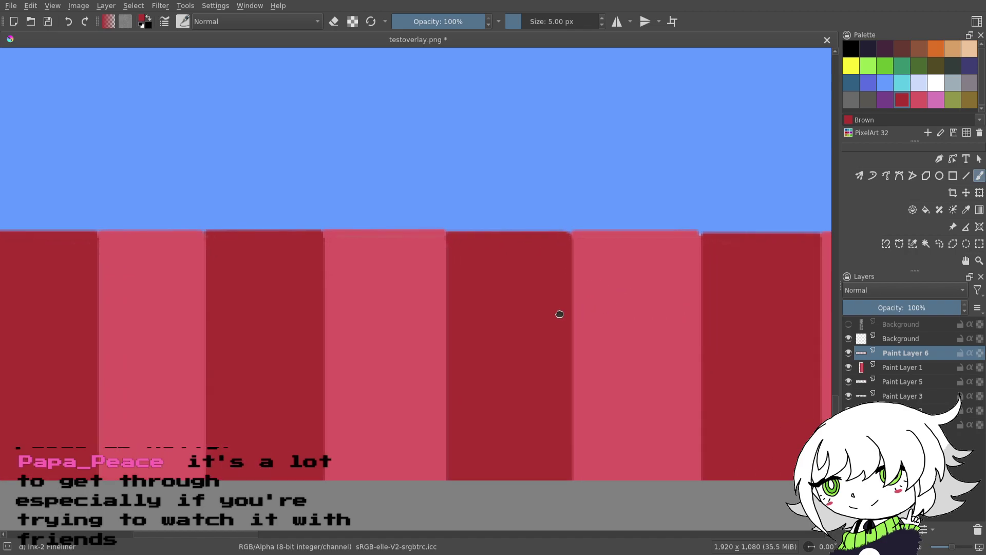
- Pick the palette's Mandy pink and fill the gap at the pink stripe's corner just before the fourth dark red stripe
left_click(919, 101)
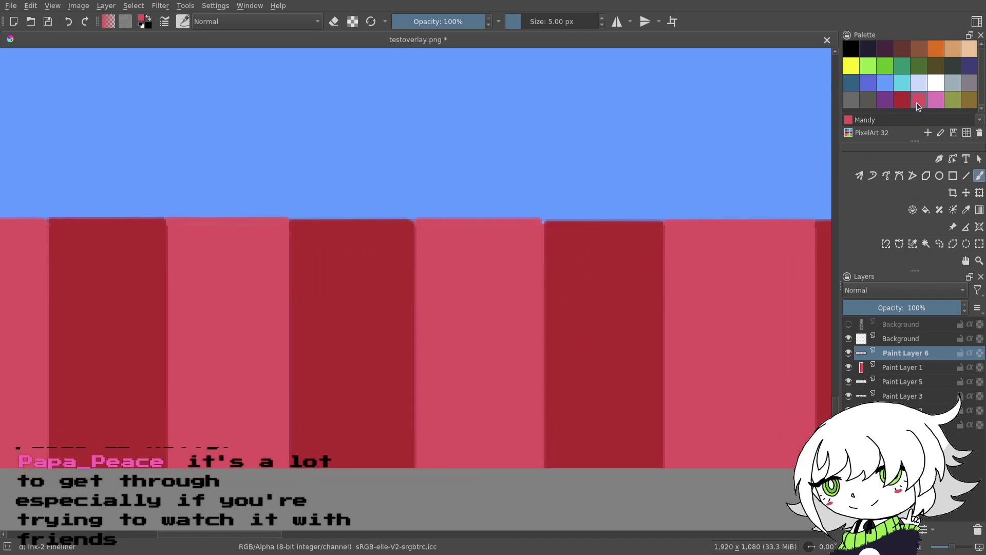
left_click(950, 549)
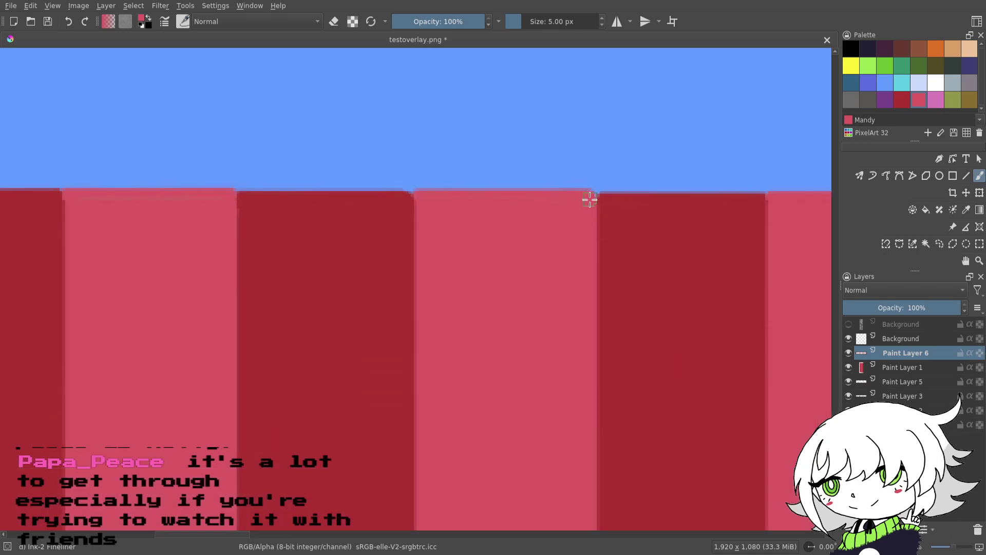
left_click_drag(454, 299, 655, 289)
left_click_drag(368, 308, 750, 277)
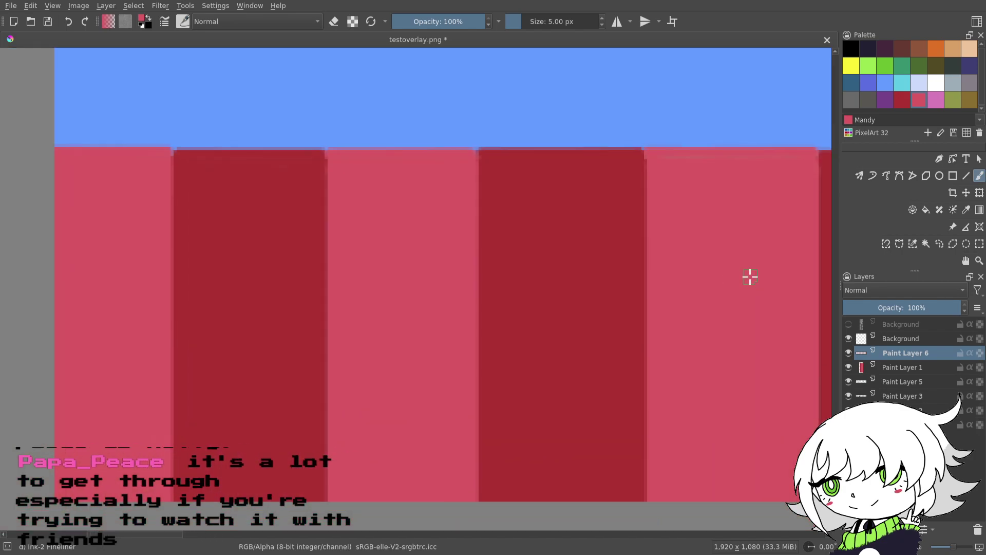
left_click_drag(654, 190, 613, 206)
- Dab Brown on the second dark red stripe's upper-right corner and Mandy on the first pink stripe's upper-right corner
left_click(896, 104)
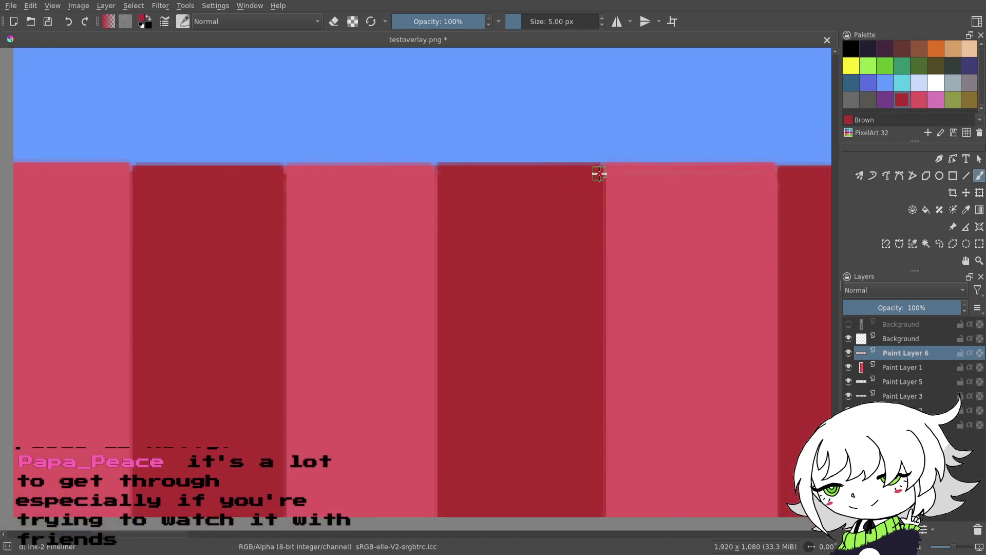
left_click_drag(599, 244, 735, 245)
left_click(919, 102)
scroll(518, 268, "left", 3)
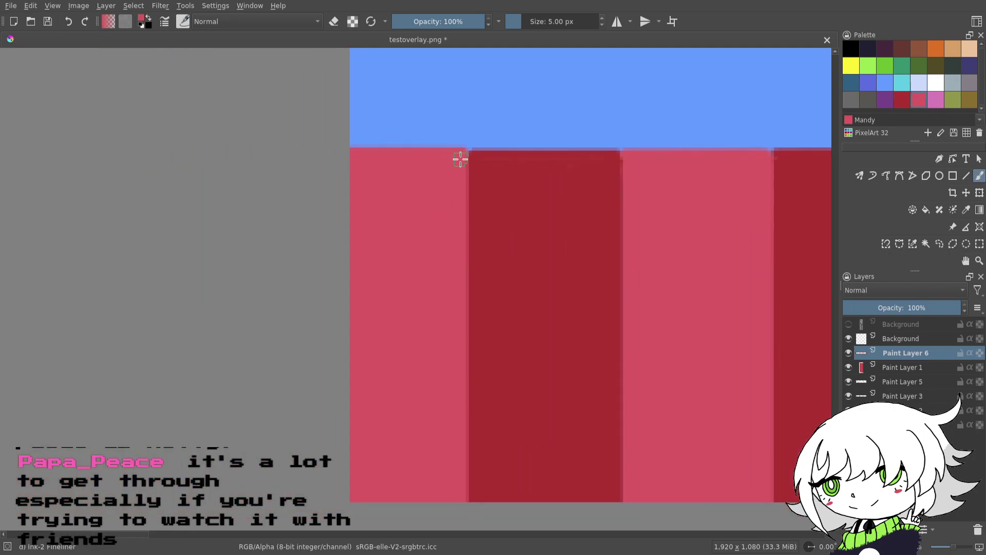
- Switch back to Brown and fill the gap at the upper-right corner of the fifth dark red stripe
left_click_drag(672, 291, 486, 288)
left_click_drag(633, 307, 446, 321)
left_click_drag(580, 269, 412, 269)
left_click_drag(667, 278, 566, 263)
left_click_drag(827, 271, 610, 277)
left_click_drag(772, 284, 799, 280)
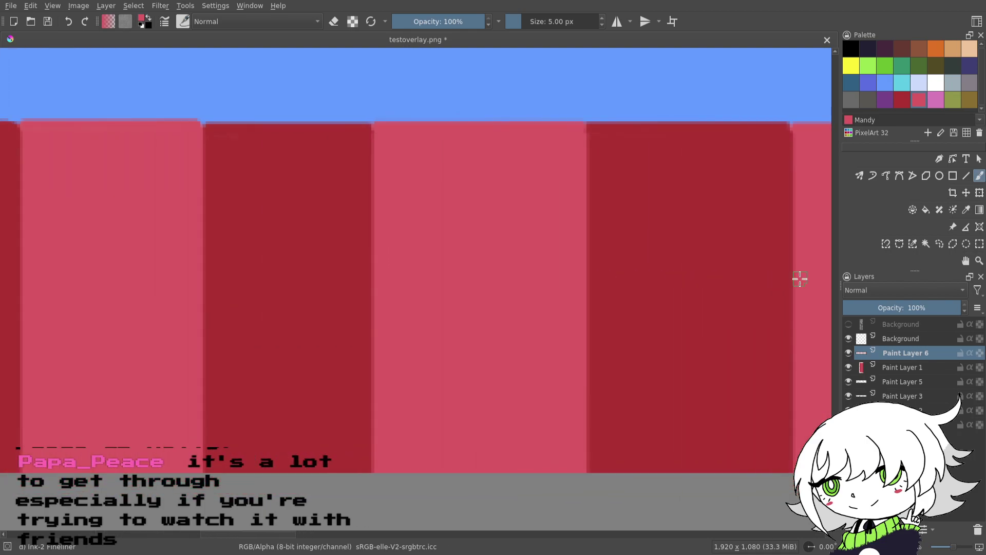
left_click_drag(636, 310, 500, 321)
left_click_drag(724, 310, 654, 321)
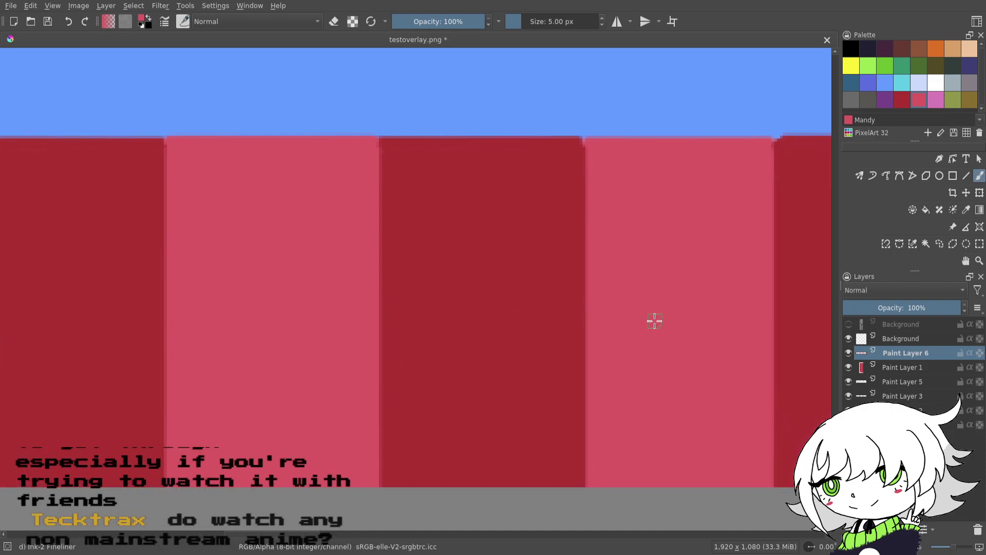
left_click(901, 100)
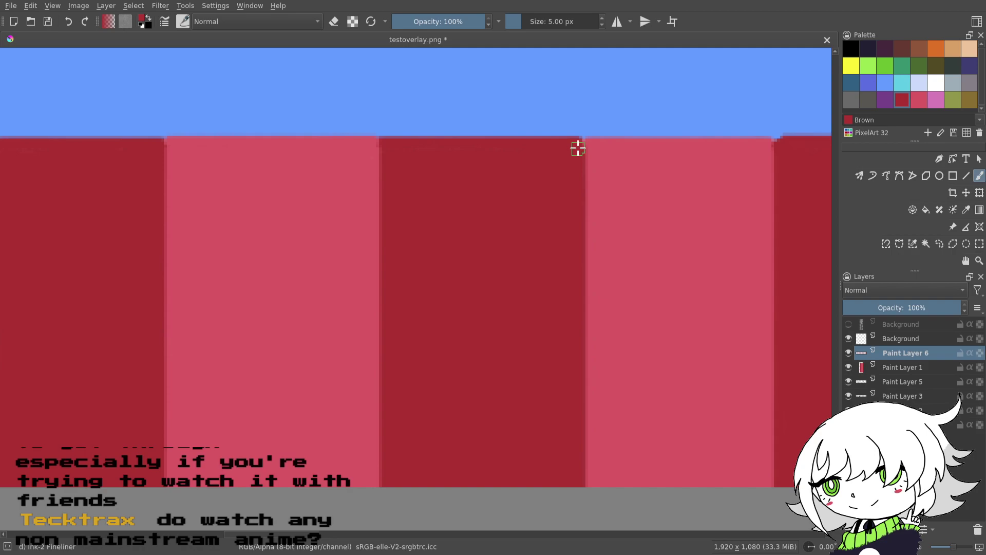
left_click_drag(693, 241, 509, 284)
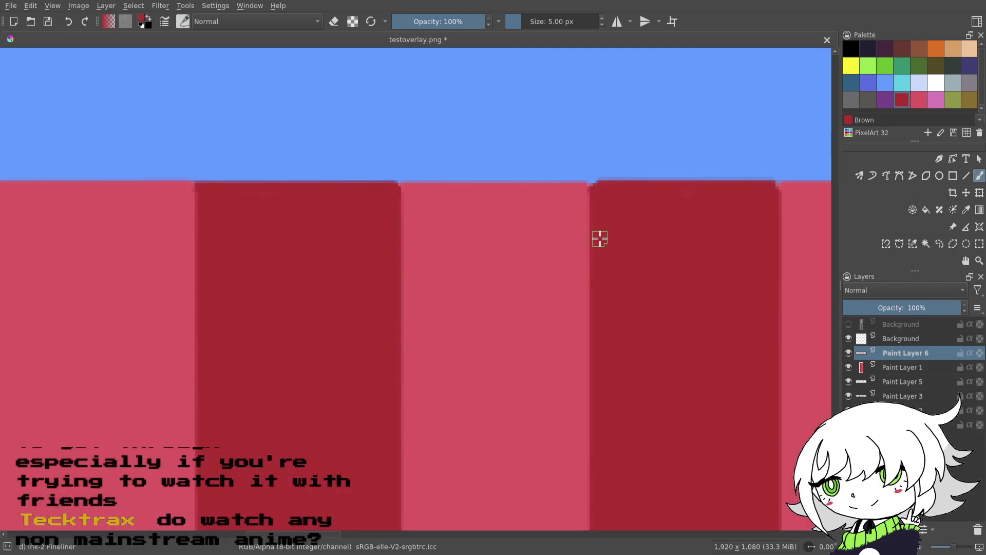
- Brush Brown over the rough corners and side edges of the sixth through ninth dark red stripes
left_click_drag(644, 276, 414, 208)
mouse_move(594, 258)
left_mouse_down()
mouse_move(508, 288)
mouse_move(435, 291)
left_mouse_up()
scroll(565, 301, "down", 2)
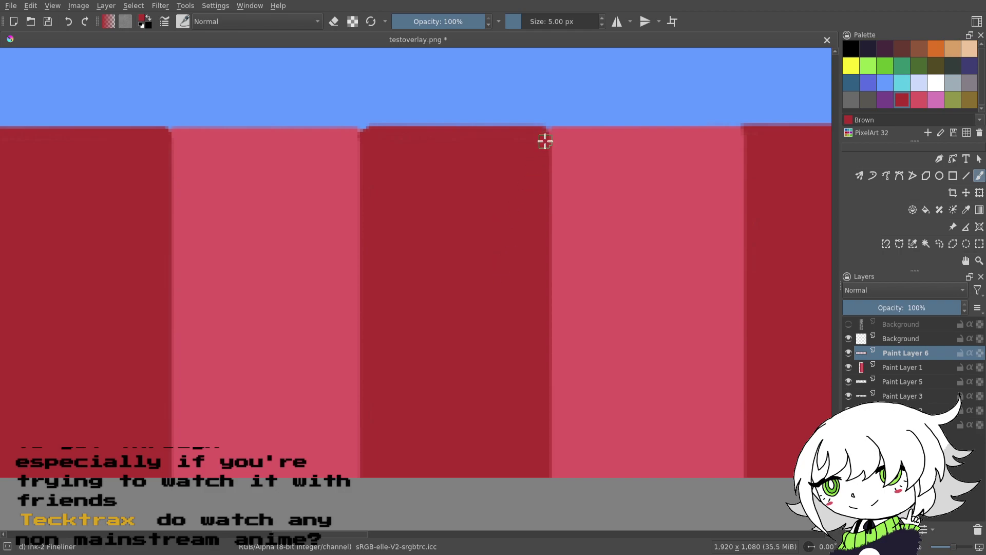
left_click_drag(784, 241, 515, 255)
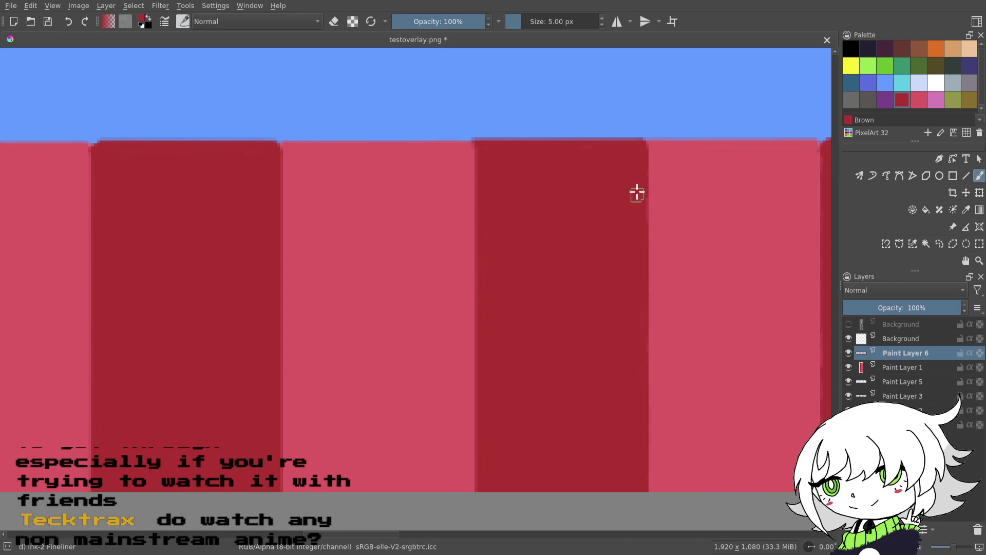
left_click_drag(716, 221, 489, 218)
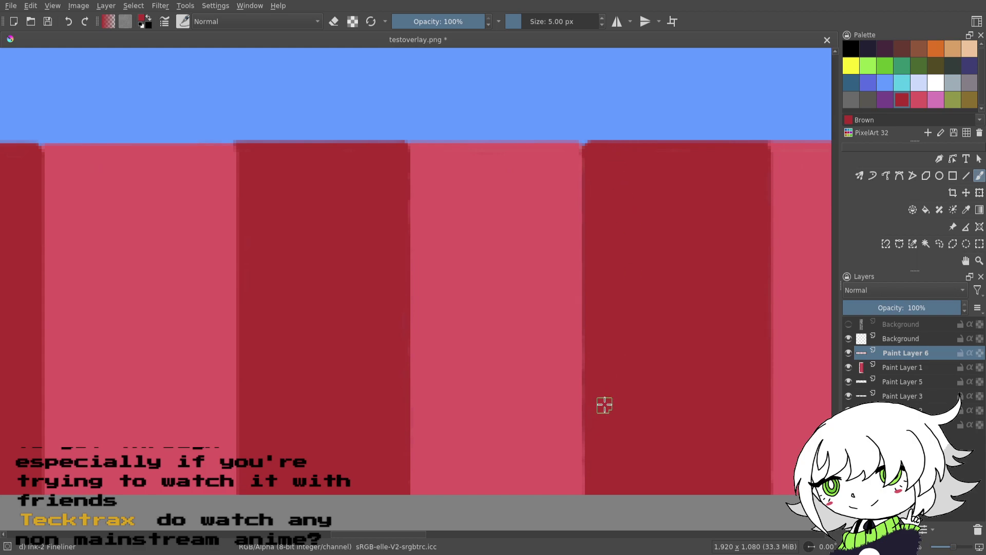
left_click_drag(677, 327, 544, 346)
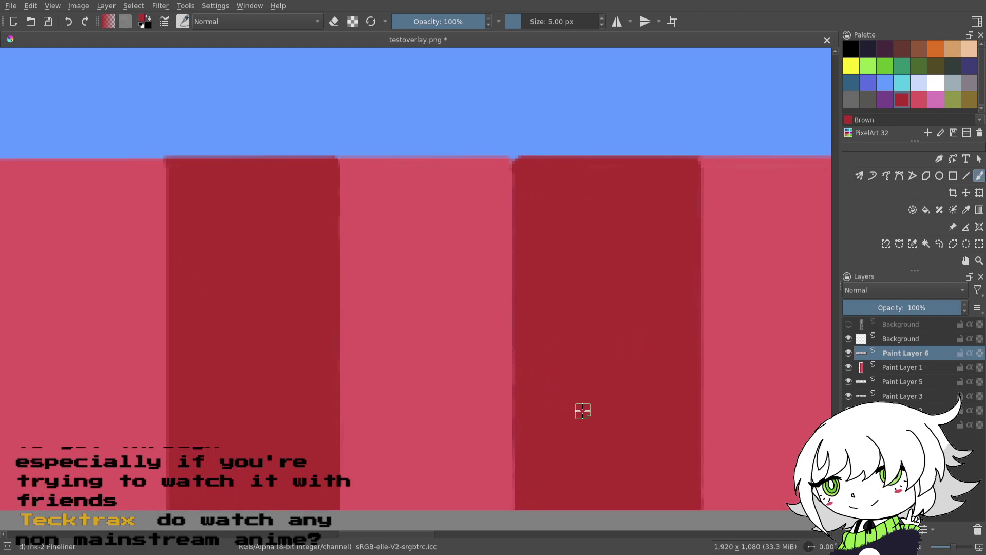
left_click_drag(659, 347, 493, 309)
scroll(590, 315, "right", 3)
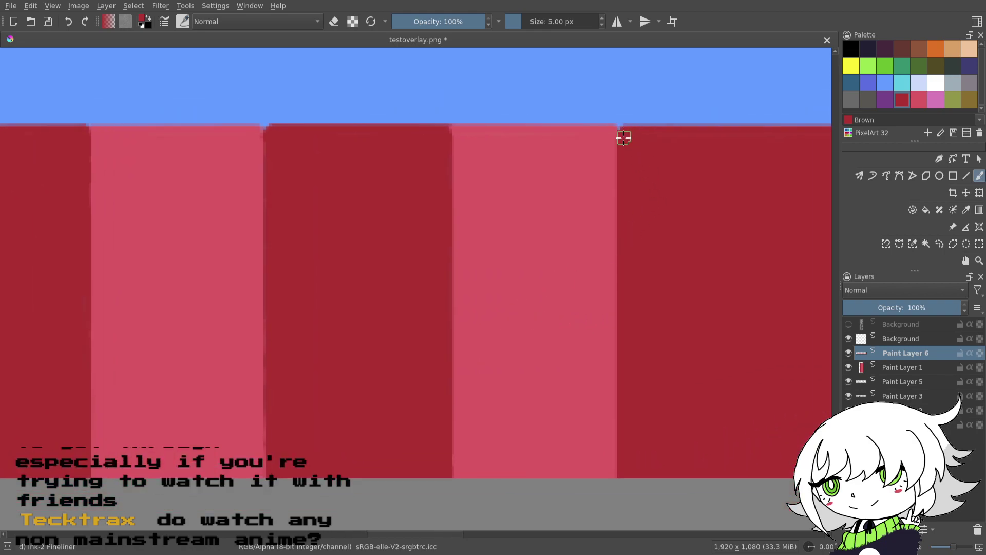
- Inspect the striped border's upper edge from the ninth dark red stripe through to its right end for remaining gaps
scroll(524, 222, "right", 12)
scroll(531, 281, "down", 2)
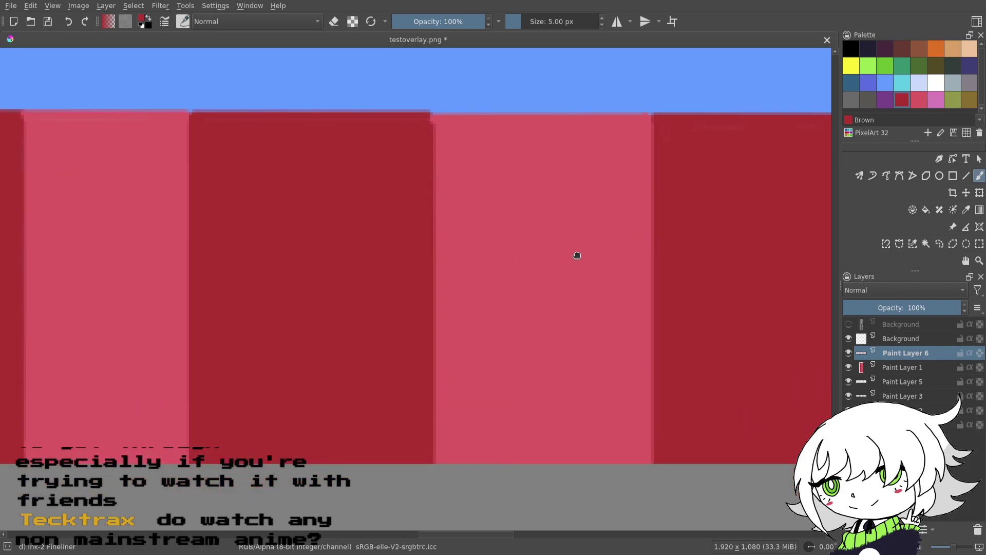
scroll(604, 249, "up", 1)
scroll(596, 250, "right", 8)
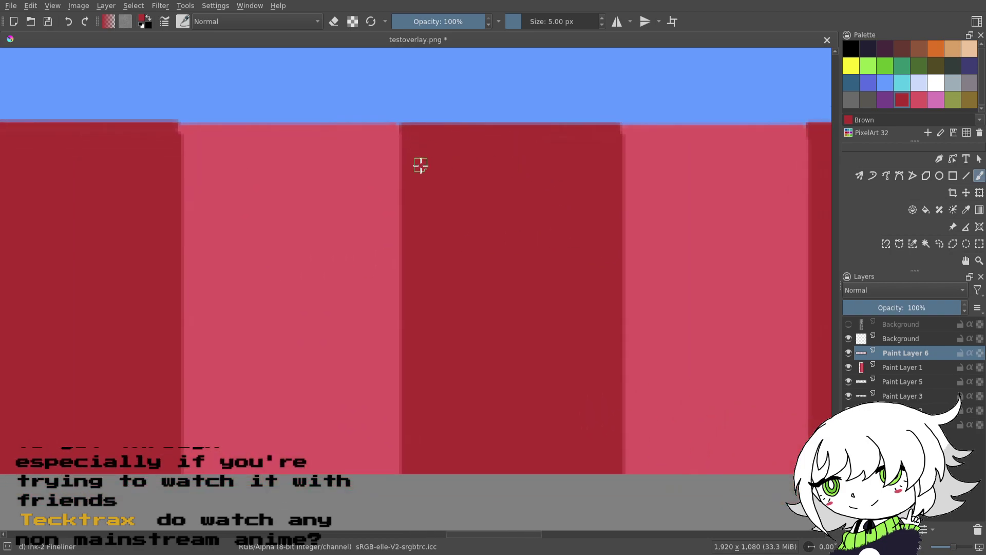
scroll(528, 235, "down", 2)
scroll(529, 236, "right", 16)
scroll(552, 223, "up", 4)
scroll(630, 280, "right", 20)
scroll(645, 270, "down", 3)
scroll(669, 251, "left", 1)
scroll(507, 308, "right", 7)
scroll(506, 308, "up", 2)
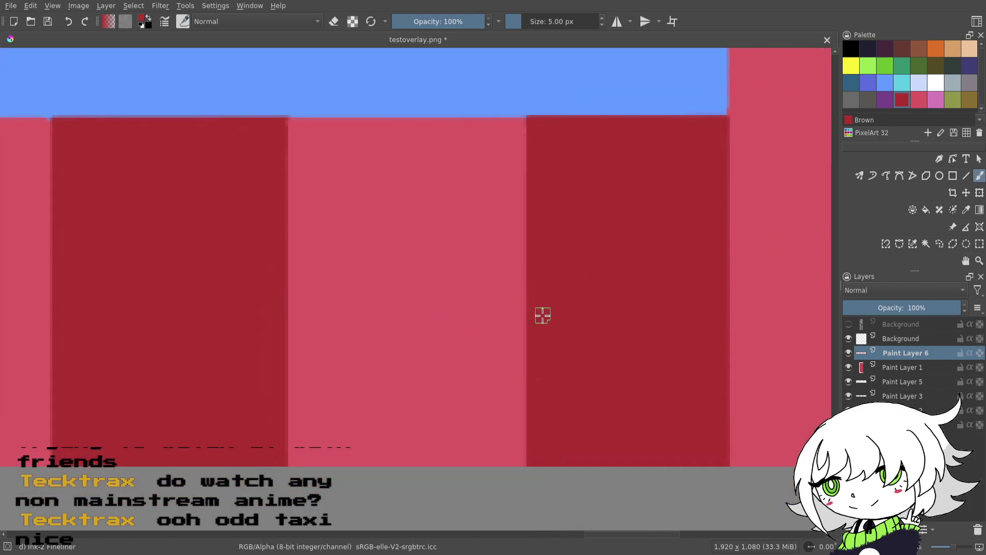
scroll(468, 325, "right", 6)
scroll(468, 326, "up", 2)
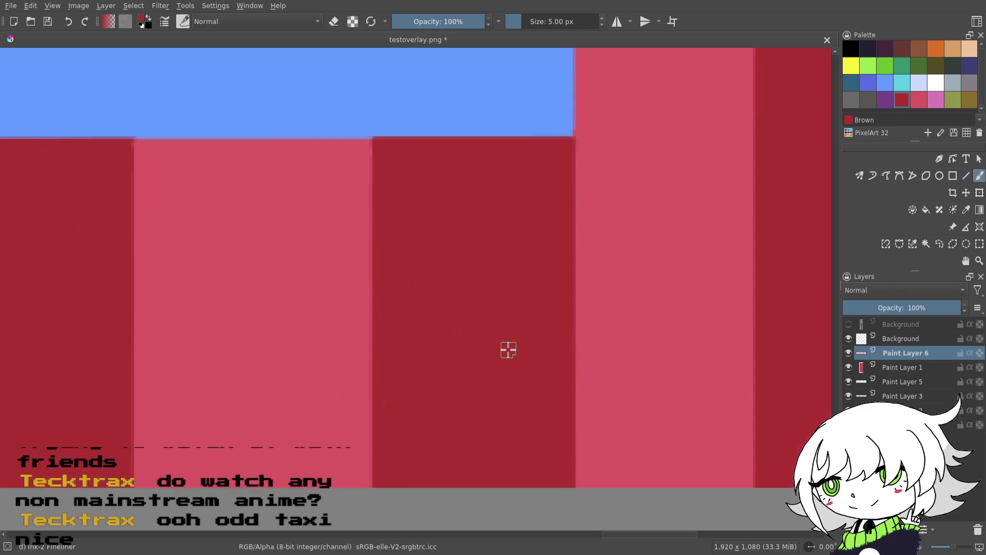
- Save the touched-up testoverlay.png
scroll(584, 315, "left", 7)
scroll(584, 314, "down", 2)
scroll(781, 333, "up", 1)
left_click_drag(781, 334, 797, 335)
mouse_move(355, 311)
left_mouse_down()
mouse_move(698, 317)
mouse_move(824, 336)
left_mouse_up()
key("ctrl+s")
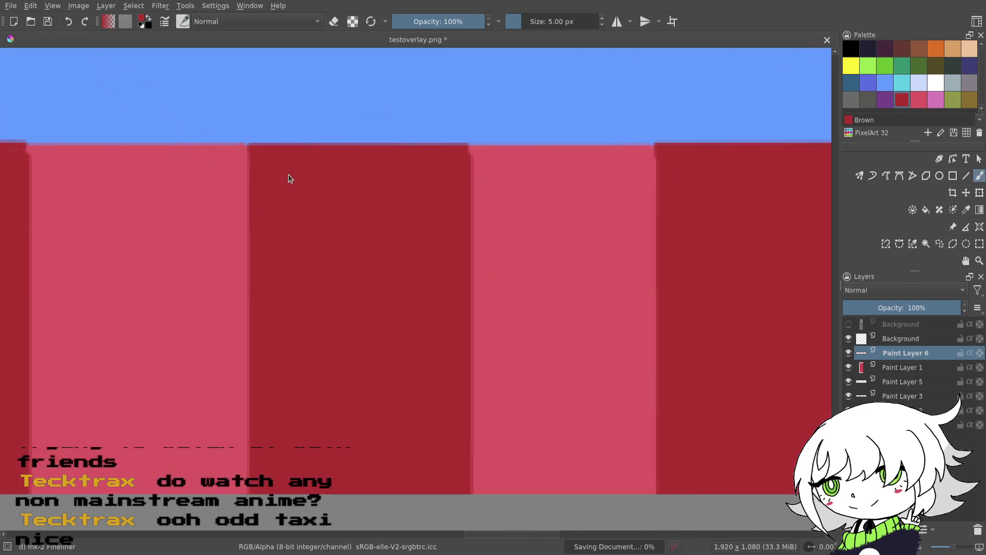
- Brush a short Brown stroke down the upper-left corner of the eighth dark red stripe
left_click_drag(435, 329, 719, 323)
left_click_drag(387, 277, 770, 277)
left_click_drag(318, 294, 783, 276)
left_click_drag(403, 278, 440, 287)
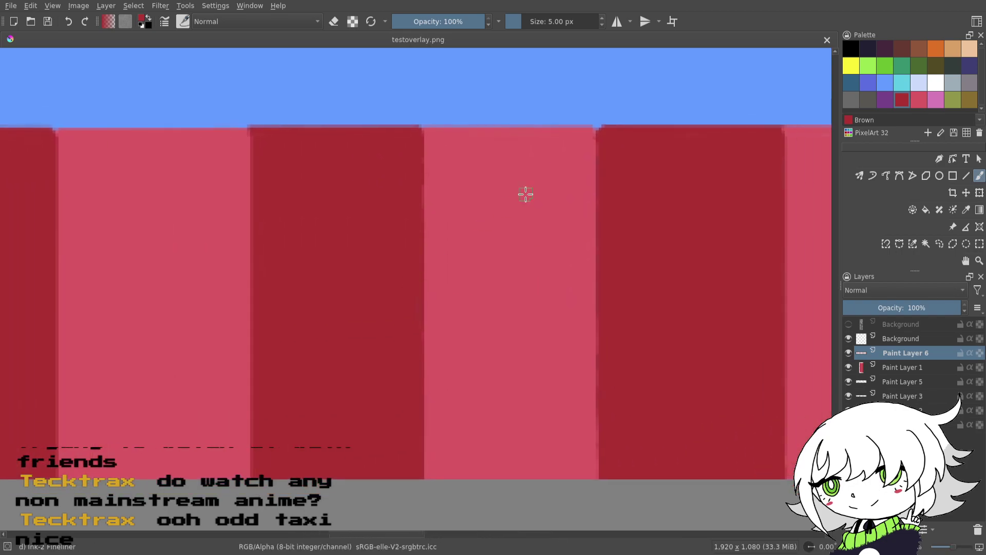
left_click_drag(604, 136, 603, 174)
- Fill the notch at the sixth dark red stripe's upper-left corner with Brown
left_click_drag(400, 296, 658, 310)
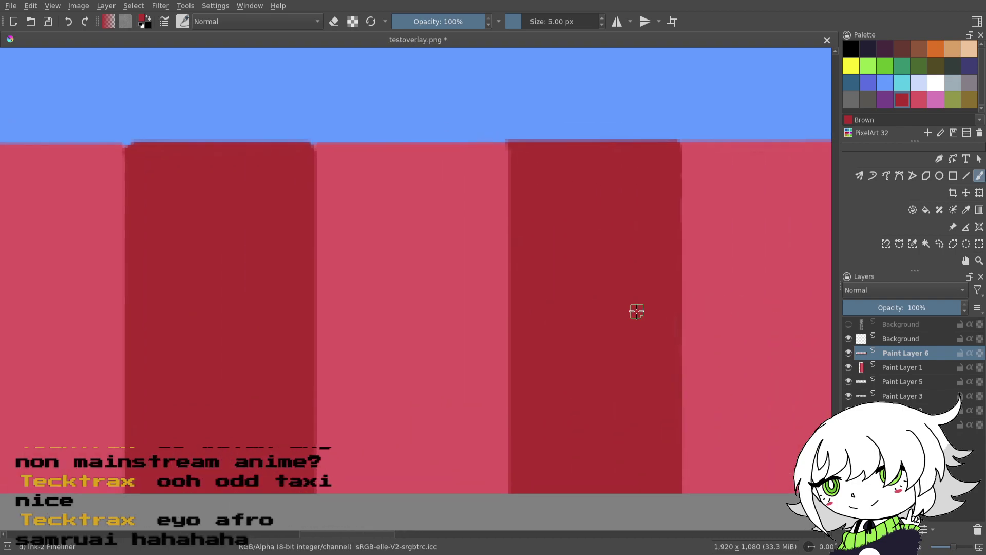
scroll(658, 311, "left", 8)
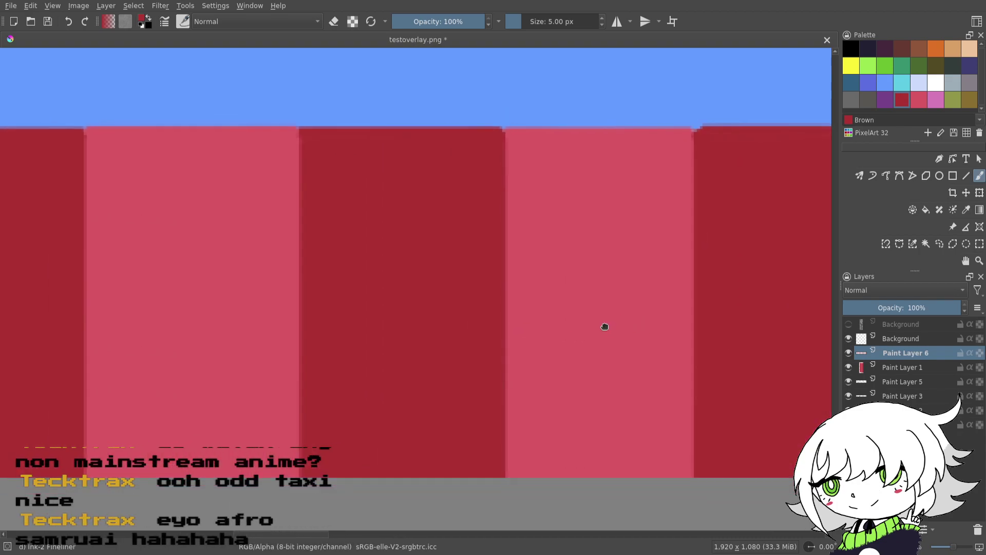
scroll(605, 326, "right", 3)
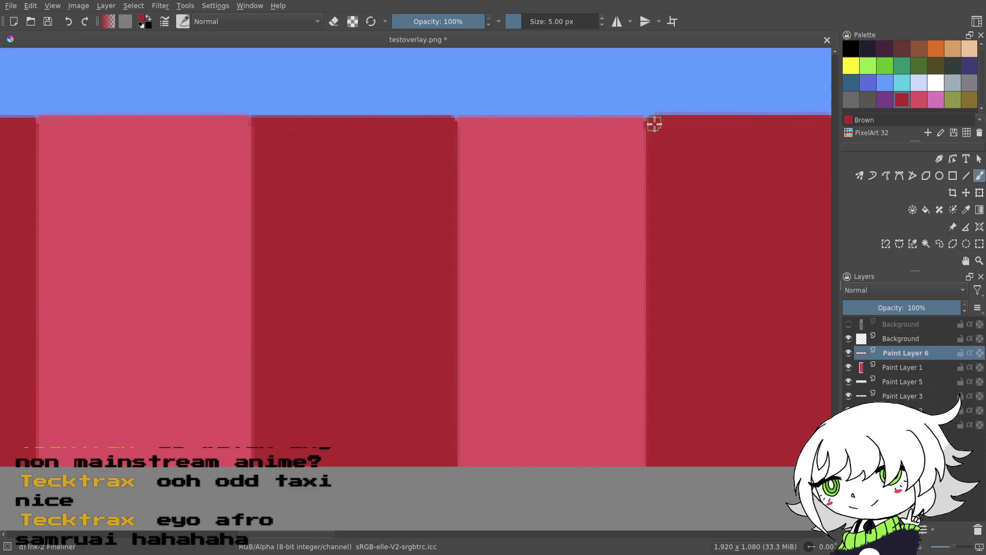
- Touch up the first dark red stripe's upper-right corner with Brown
scroll(570, 348, "left", 12)
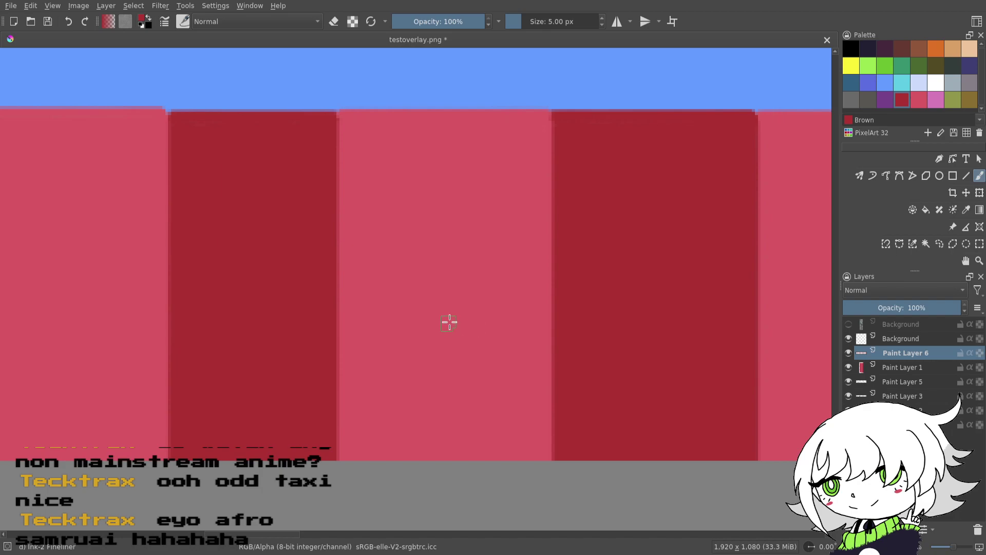
scroll(449, 322, "left", 7)
left_click_drag(293, 373, 717, 328)
left_click_drag(386, 330, 685, 366)
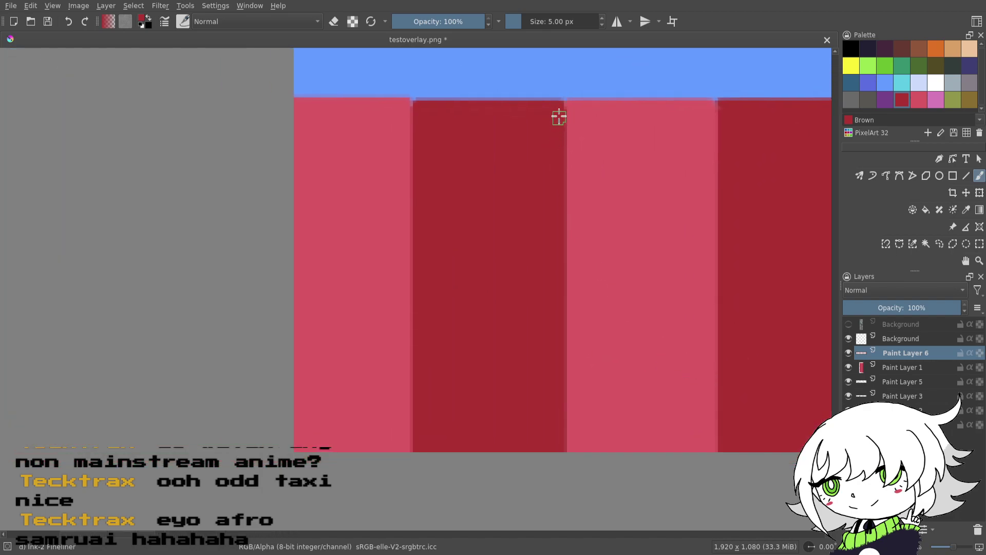
scroll(649, 306, "right", 4)
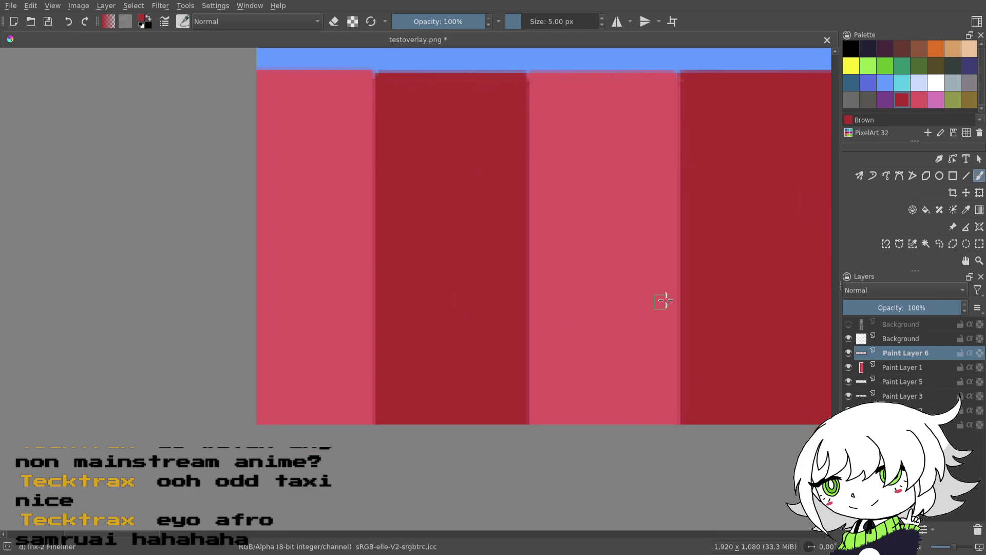
- Save the corner touch-up in testoverlay.png
left_click_drag(570, 296, 524, 333)
left_click(47, 21)
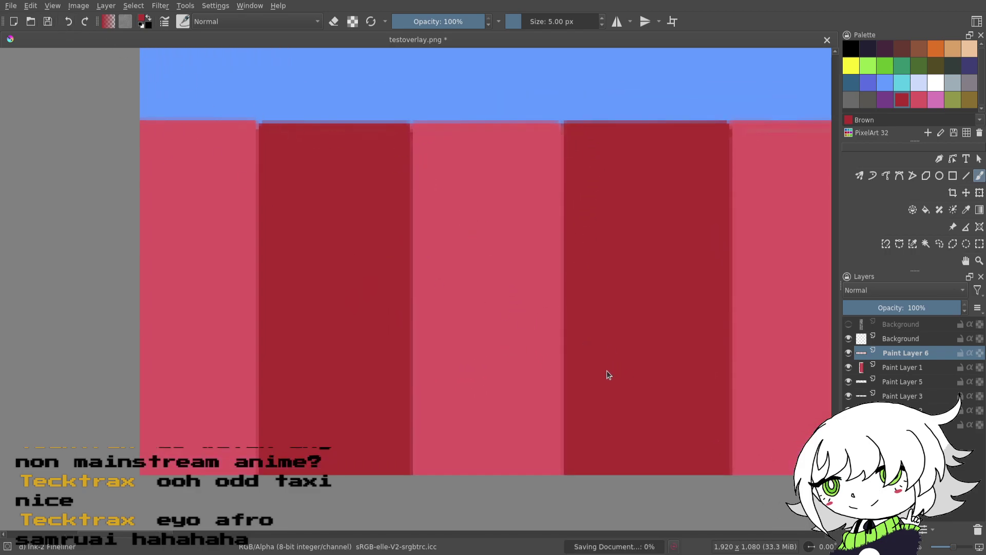
scroll(623, 271, "right", 3)
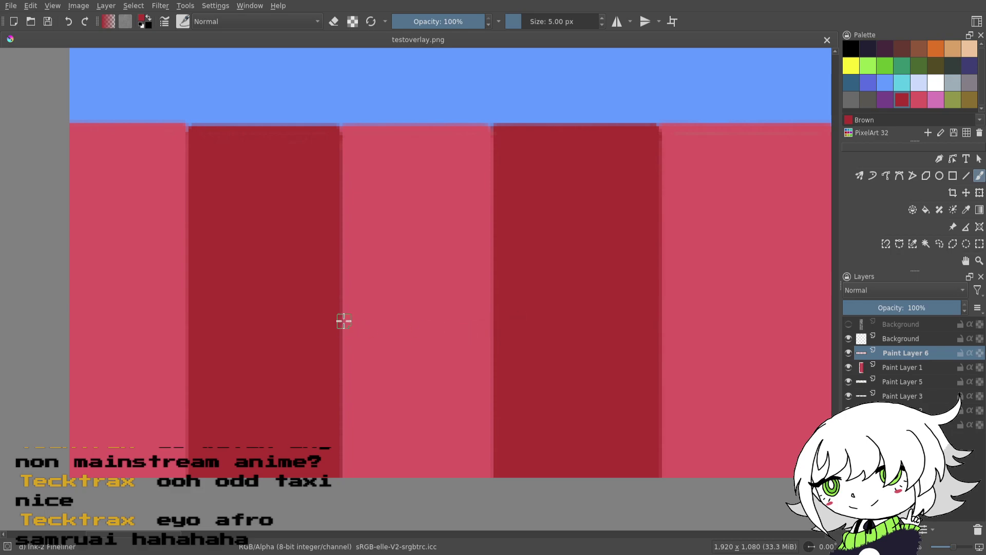
scroll(343, 322, "left", 7)
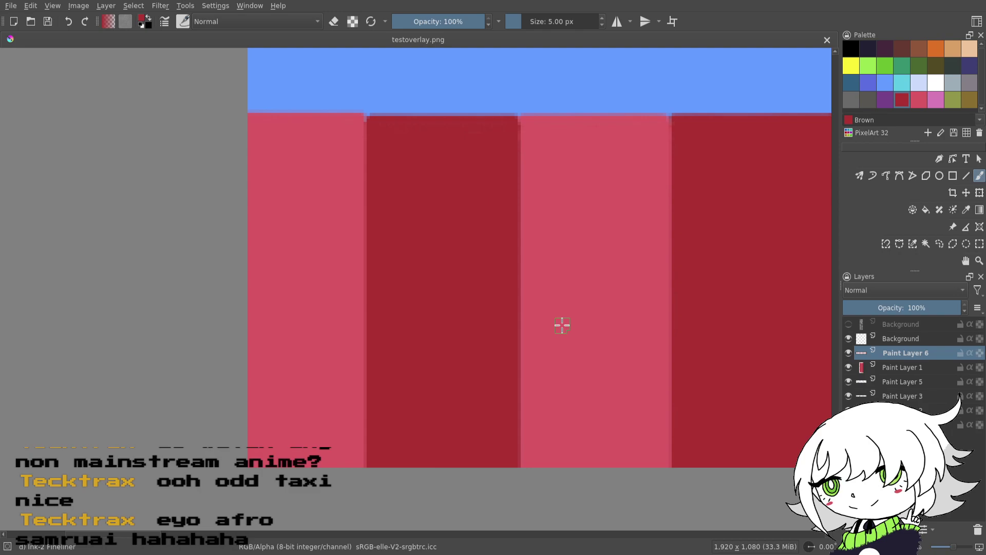
- Sample the Mandy pink from the neighbouring stripe and dab it beside the sixth dark red stripe's upper-left corner
mouse_move(560, 267)
left_mouse_down()
mouse_move(687, 286)
mouse_move(434, 308)
mouse_move(174, 297)
left_mouse_up()
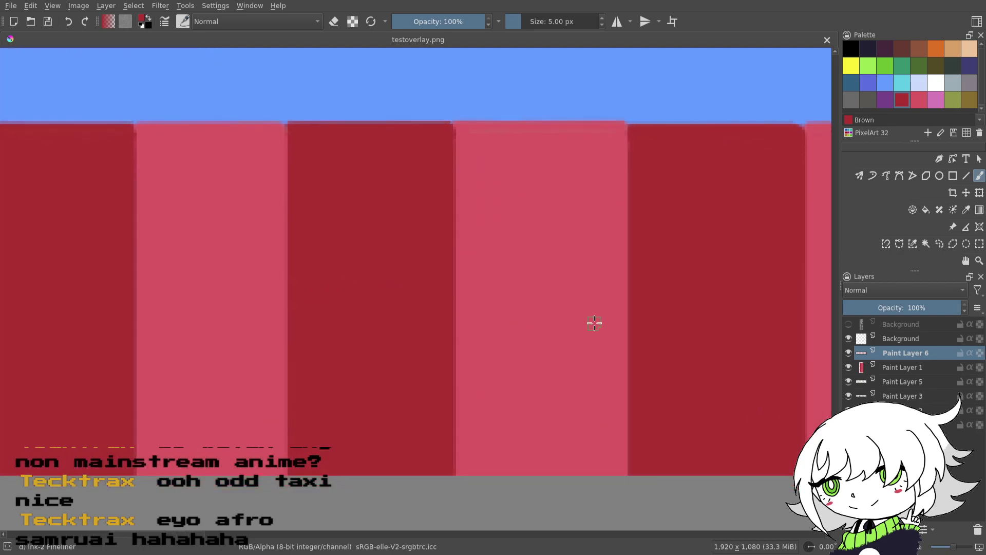
left_click_drag(570, 319, 358, 338)
left_click_drag(574, 363, 455, 329)
left_click_drag(591, 296, 515, 236)
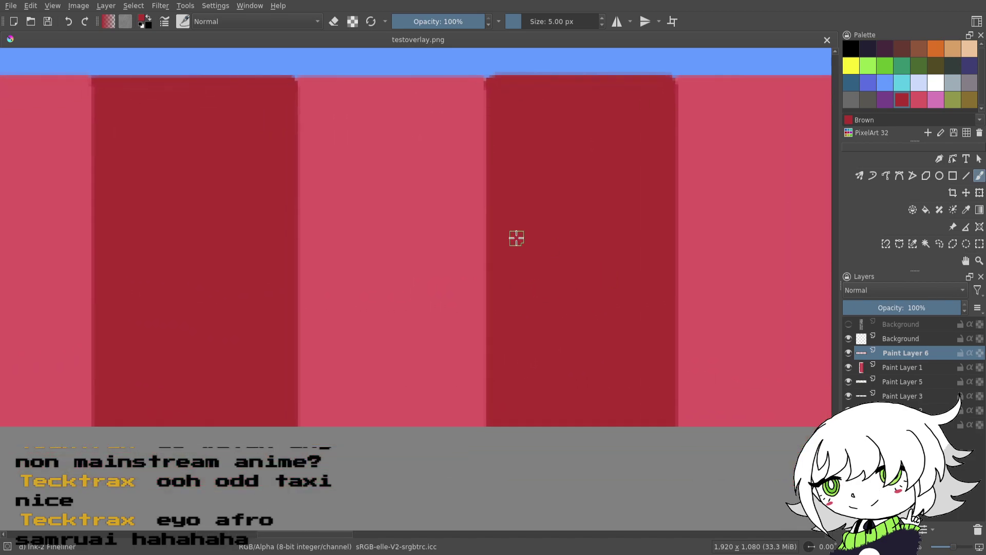
left_click(434, 243, "ctrl")
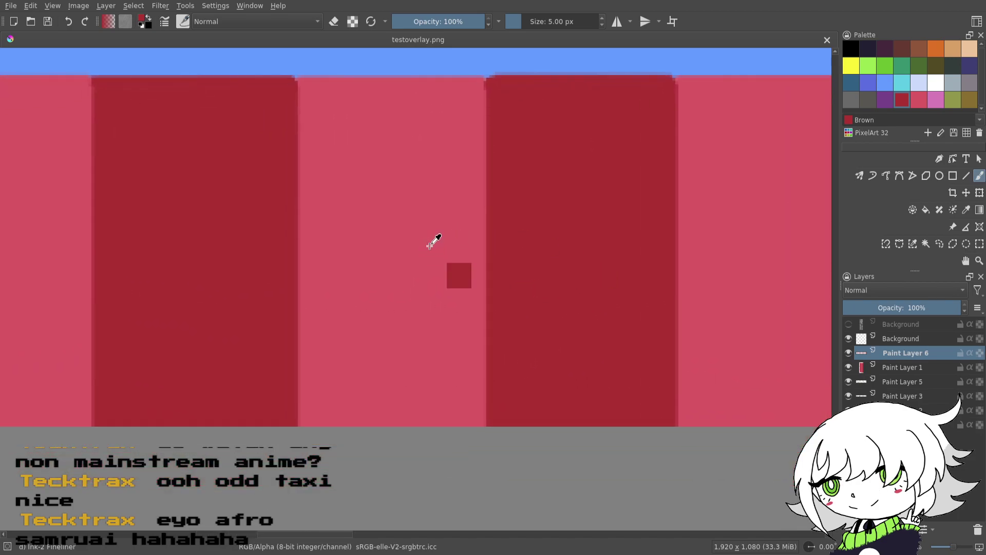
left_click(479, 88)
left_click_drag(693, 343, 447, 343)
mouse_move(524, 345)
left_mouse_down()
mouse_move(474, 365)
mouse_move(393, 339)
left_mouse_up()
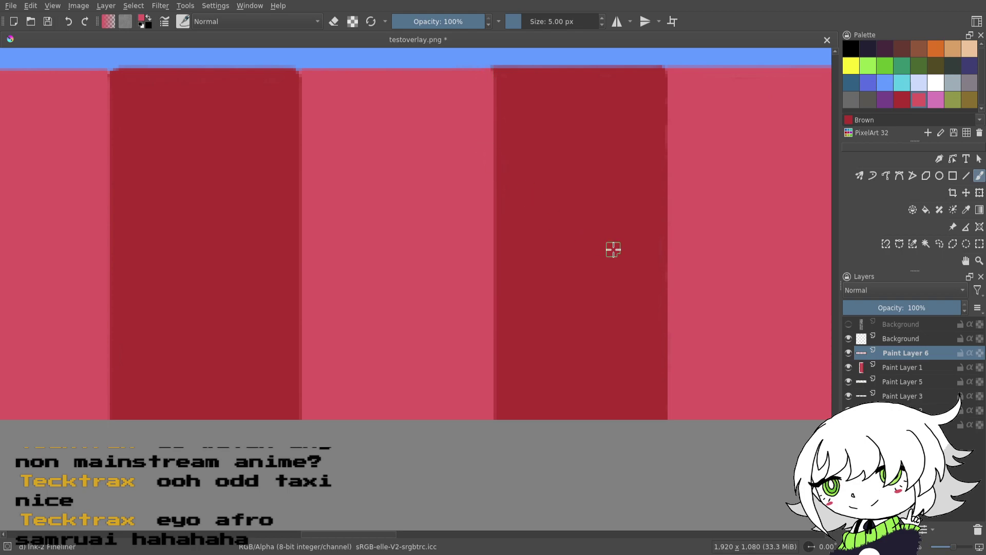
- Sample Brown from the tenth dark red stripe as the brush colour
left_click_drag(706, 232, 482, 238)
left_click_drag(559, 291, 488, 400)
left_click_drag(478, 334, 449, 302)
left_click_drag(594, 328, 334, 335)
left_click_drag(568, 347, 595, 344)
left_click(511, 233, "ctrl")
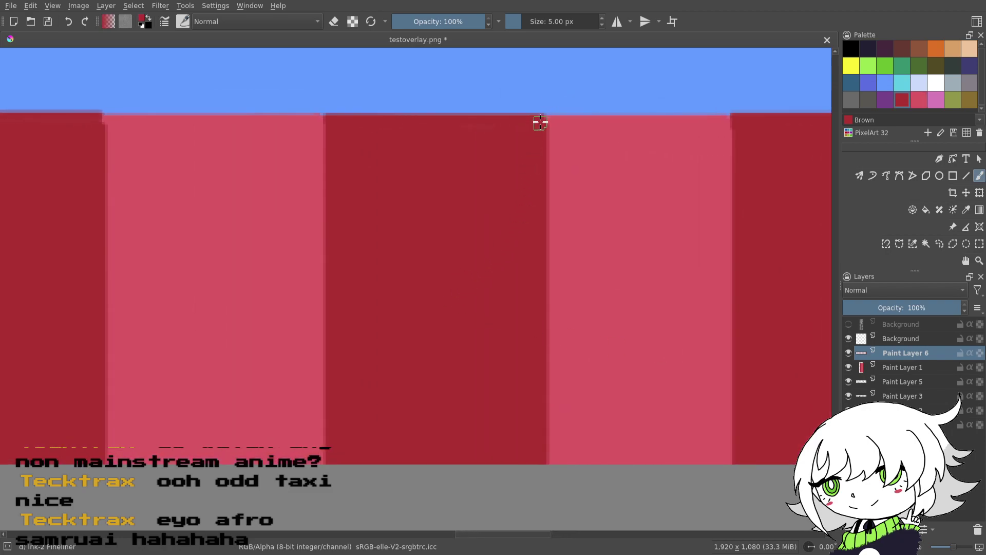
- Examine the upper edge of the striped border across the remaining stripes and back to its start
left_click_drag(699, 248, 537, 251)
left_click_drag(699, 281, 568, 263)
left_click_drag(618, 275, 539, 299)
left_click_drag(716, 288, 559, 295)
left_click_drag(676, 270, 486, 262)
left_click_drag(637, 205, 744, 313)
left_click_drag(756, 358, 817, 338)
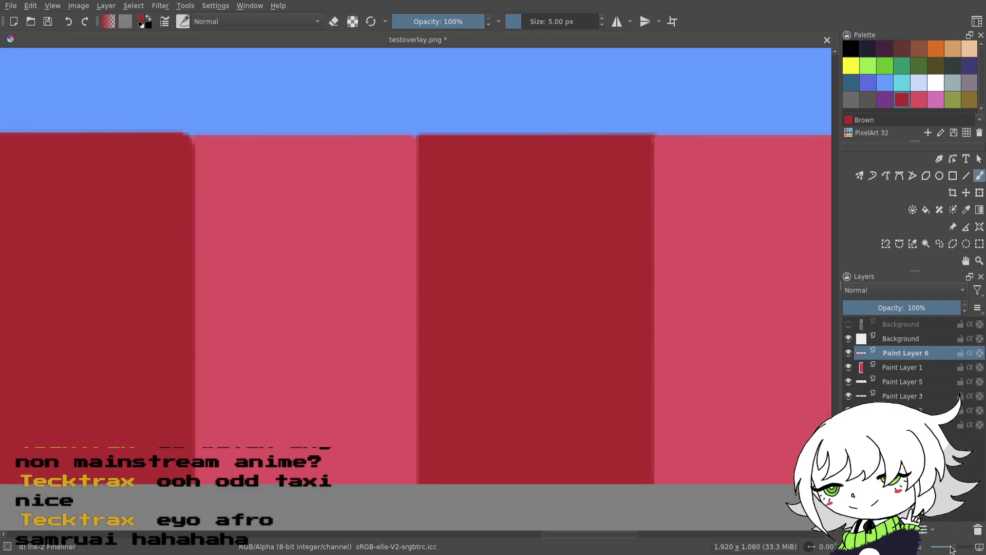
left_click_drag(953, 547, 946, 547)
mouse_move(491, 381)
left_mouse_down()
mouse_move(599, 376)
mouse_move(896, 399)
left_mouse_up()
left_click_drag(436, 362, 885, 374)
mouse_move(356, 375)
left_mouse_down()
mouse_move(481, 363)
mouse_move(791, 363)
left_mouse_up()
left_click_drag(716, 352, 663, 498)
- Make the bottom layer active and save testoverlay.png with the finished striped border
left_click(902, 425)
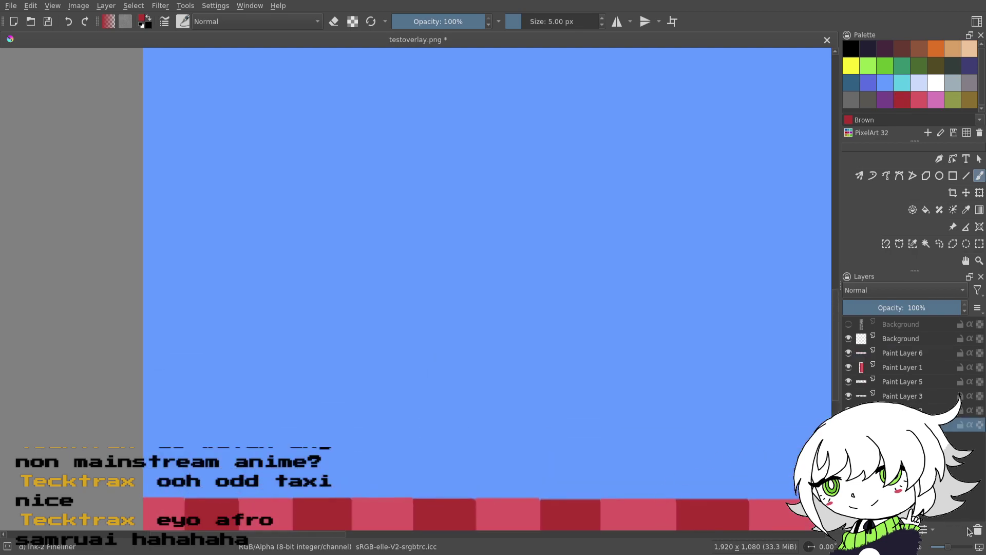
key("minus")
key("minus")
key("minus")
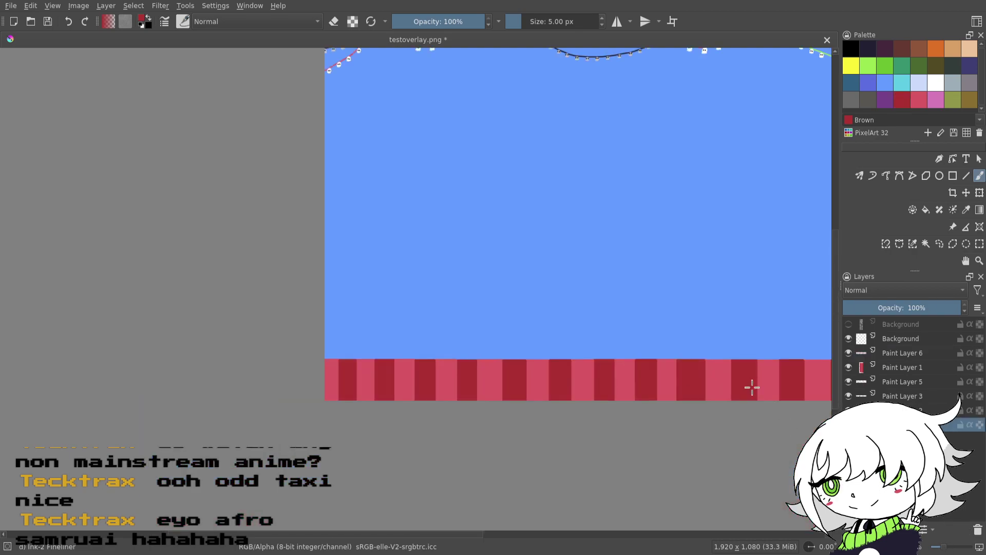
left_click_drag(593, 245, 433, 321)
mouse_move(608, 212)
left_mouse_down()
mouse_move(783, 245)
mouse_move(745, 243)
left_mouse_up()
key("ctrl+s")
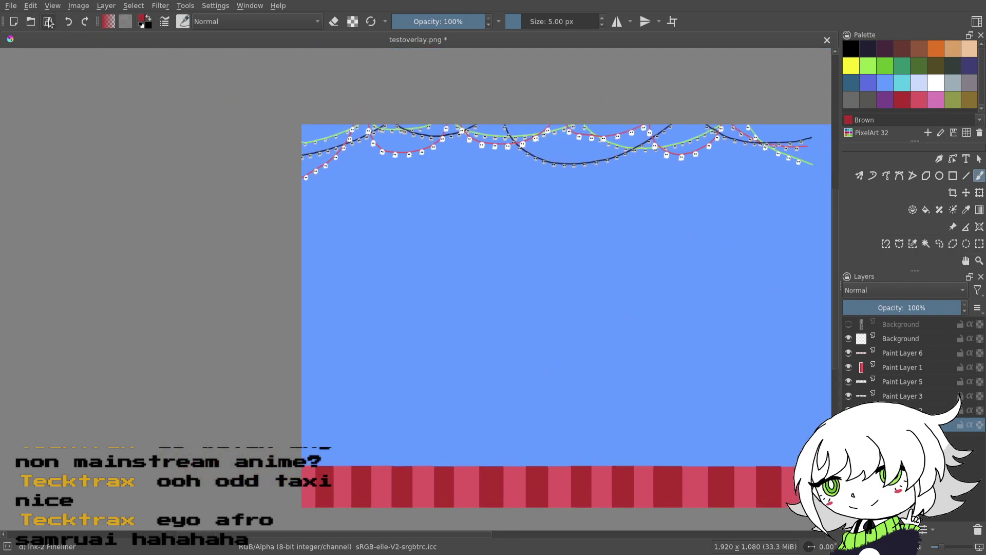
- Clear the old string lights from Paint Layer 5, Paint Layer 3 and Paint Layer 2, keeping the layers
left_click_drag(466, 296, 505, 356)
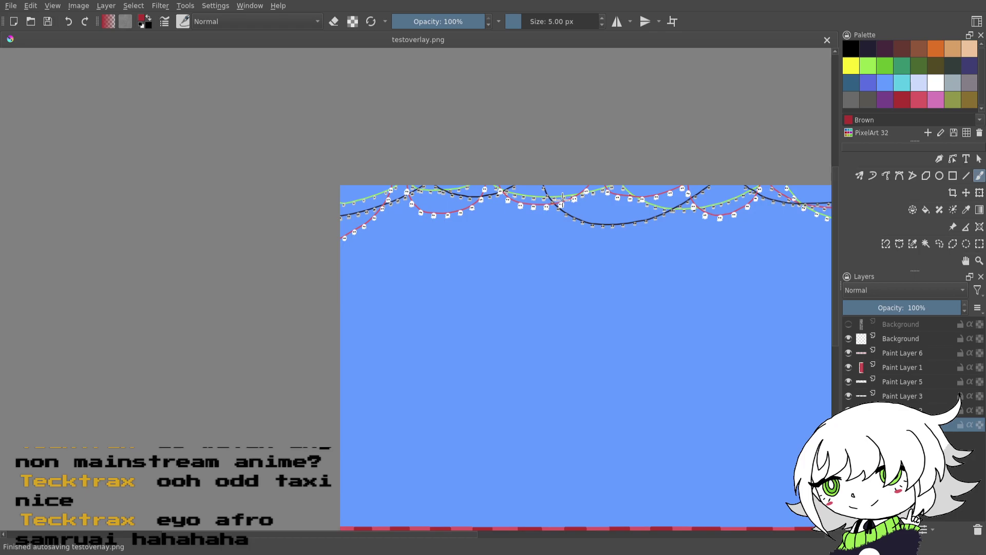
left_click(894, 381)
key("Delete")
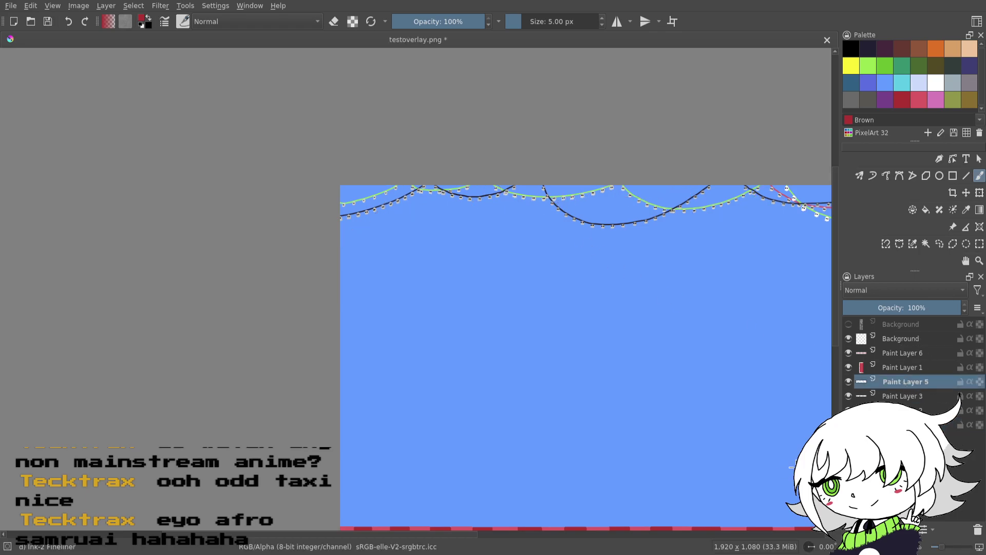
left_click(902, 396)
key("Delete")
left_click(902, 410)
key("Delete")
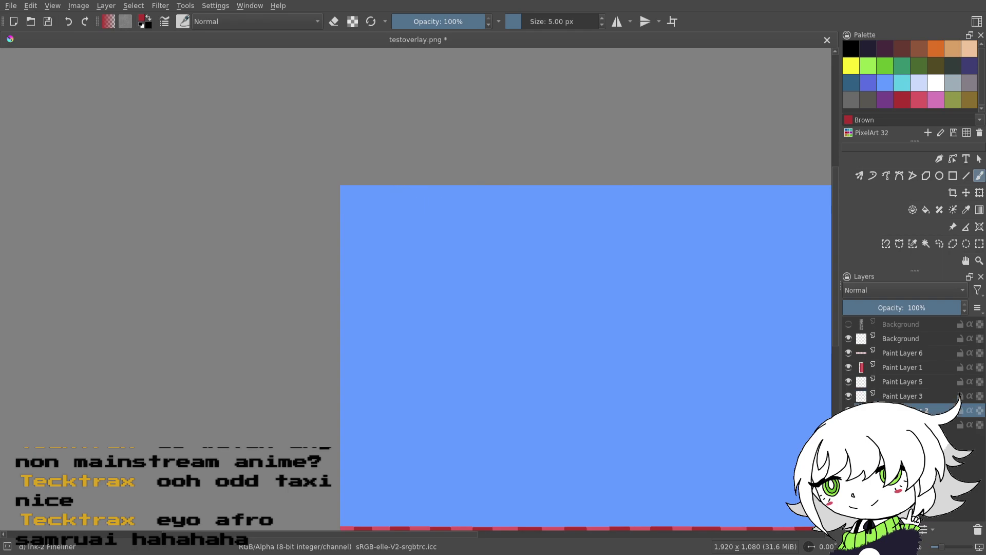
- Rename Paint Layer 5 as RedLayer
left_click(886, 386)
left_click_drag(689, 350, 638, 350)
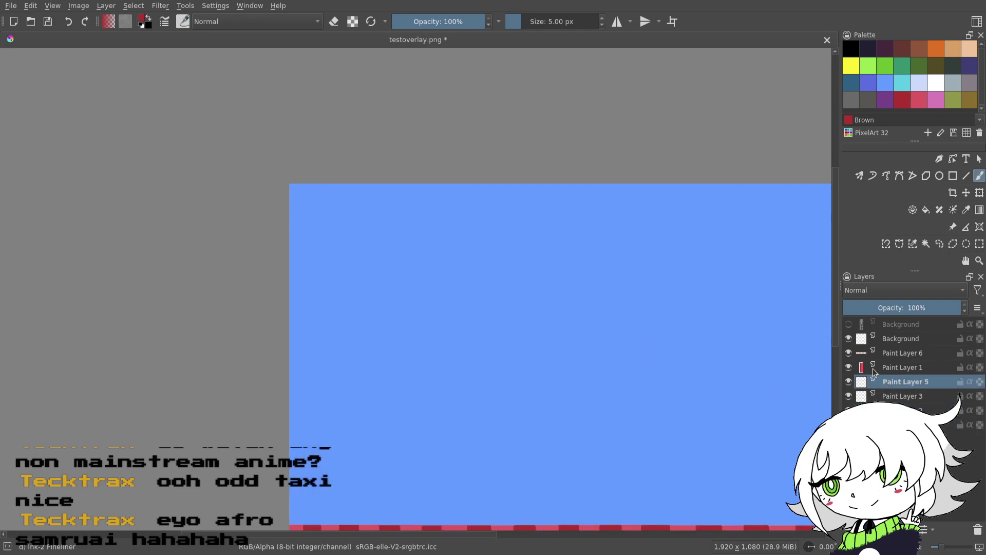
double_click(895, 385)
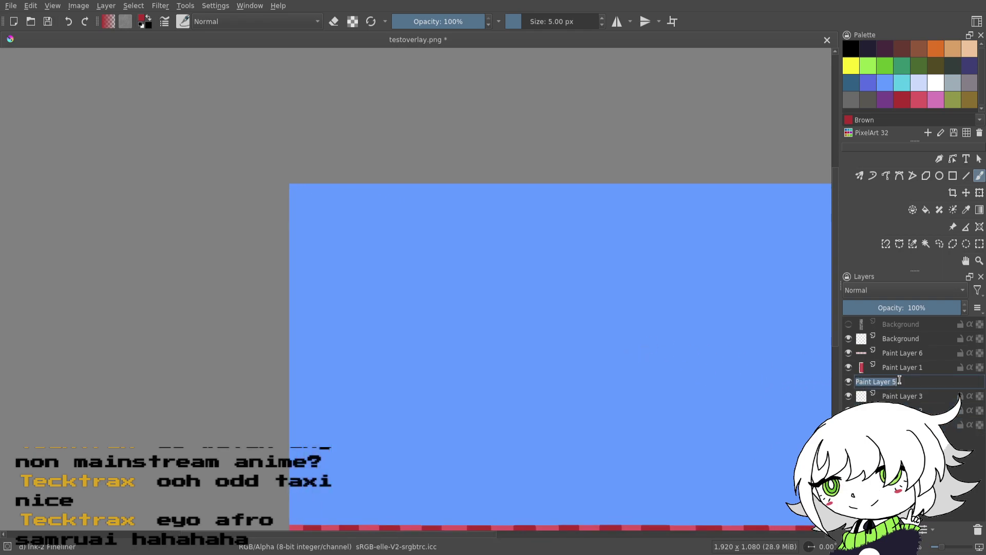
type("RedLayer")
key("Return")
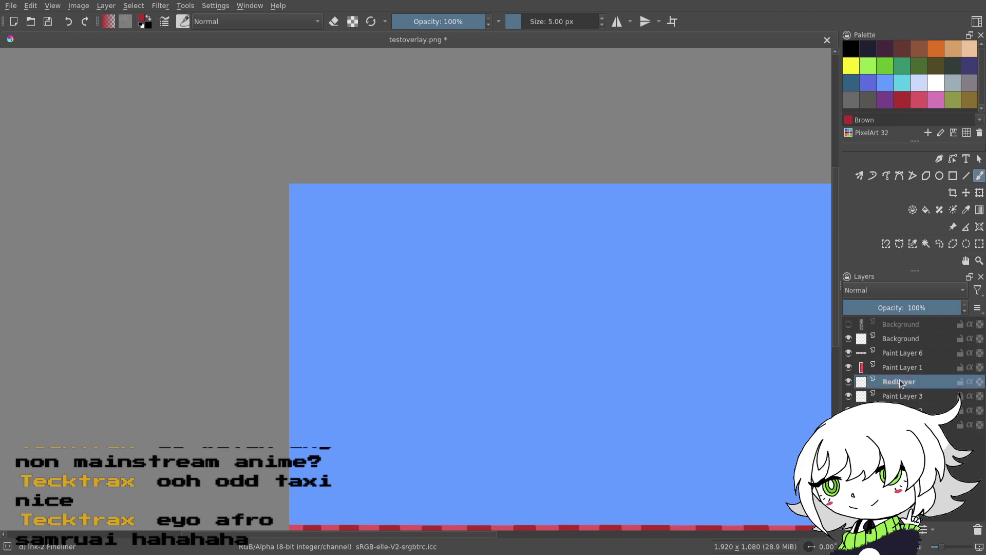
- Rename Paint Layer 3 as GreenLayer
left_click(896, 396)
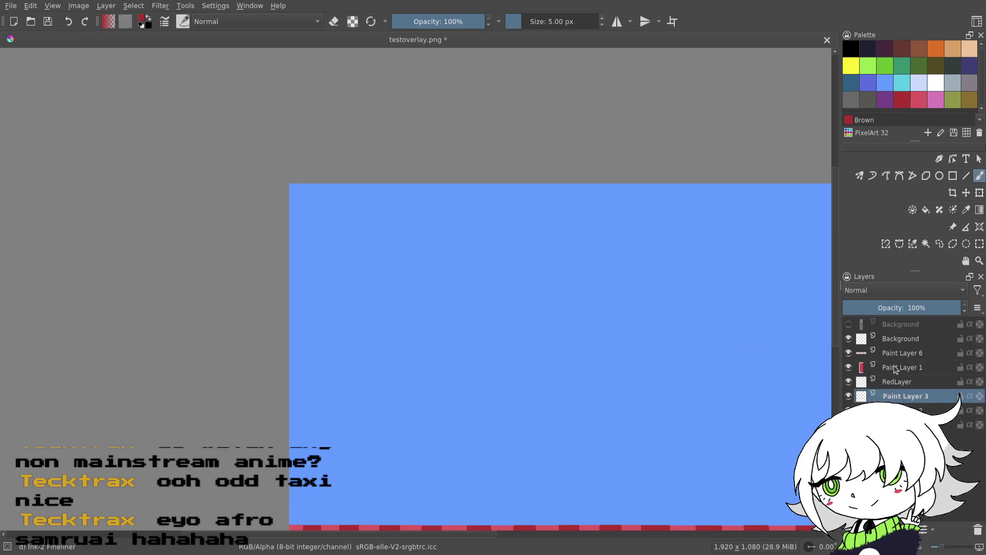
double_click(906, 397)
type("G")
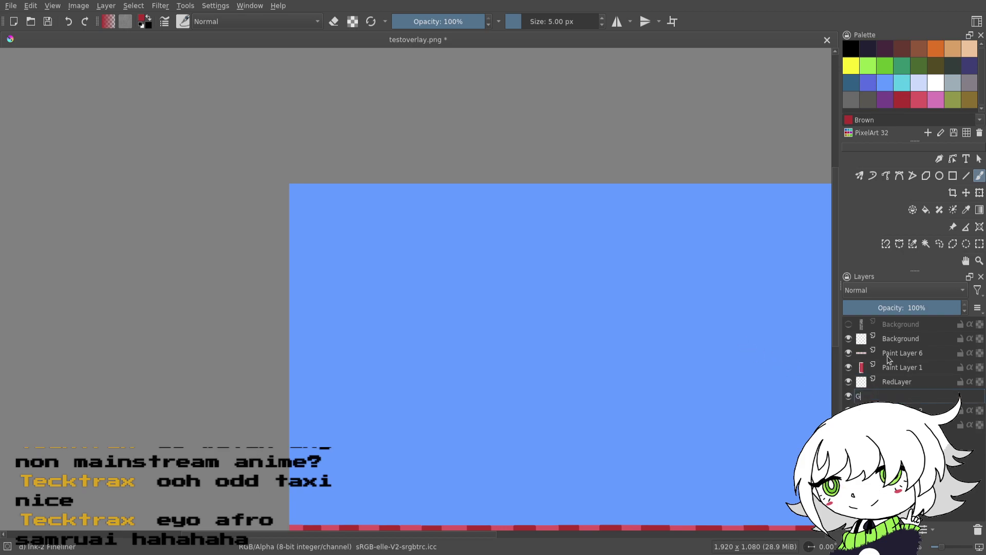
type("reenLayer")
key("Return")
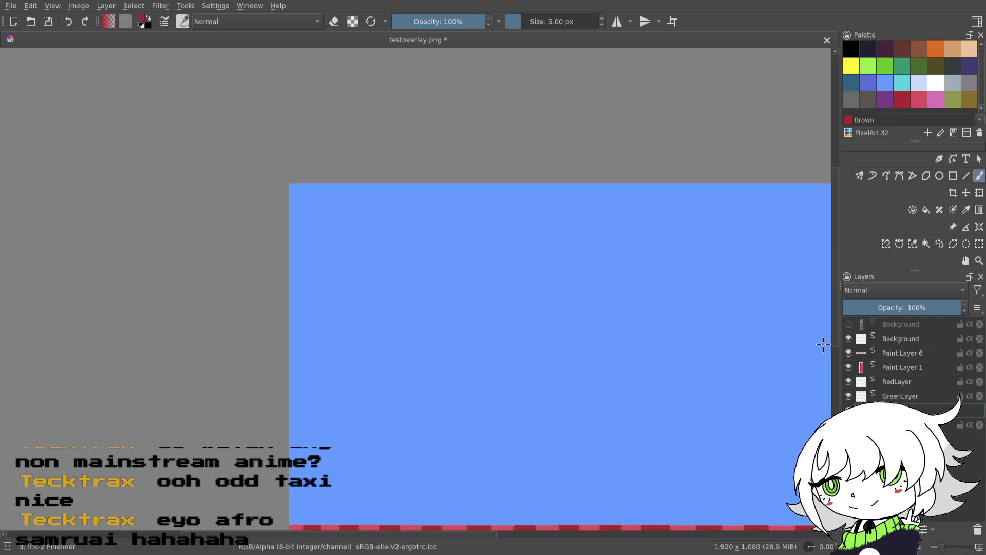
- Finish renaming the layer below GreenLayer to match the others and save the document
key("Return")
left_click(48, 21)
- On RedLayer, brush Mandy light strings along the canvas's top edge: two full swags with a partial one at each end
left_click_drag(605, 344, 508, 315)
left_click(890, 377)
left_click(919, 100)
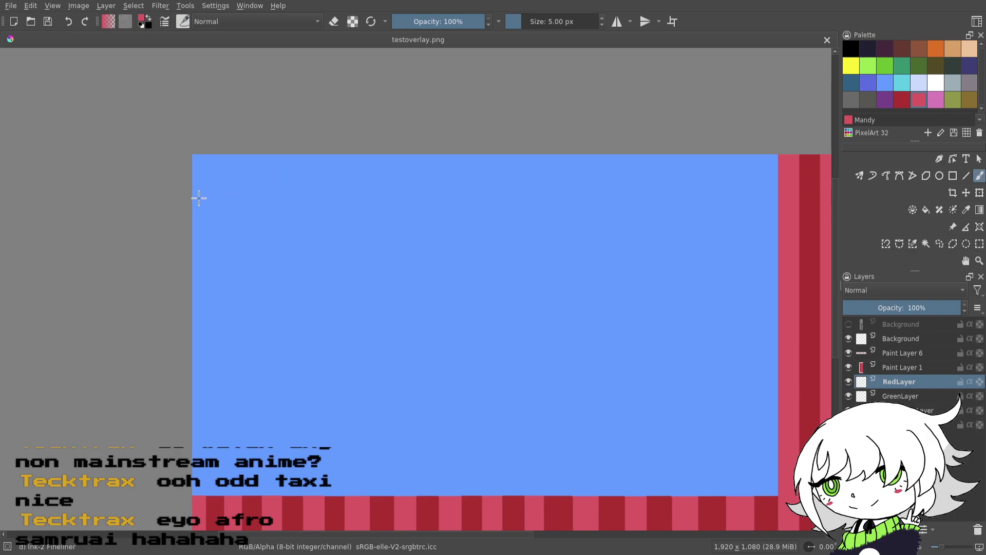
mouse_move(178, 191)
left_mouse_down()
mouse_move(270, 154)
mouse_move(290, 123)
mouse_move(317, 143)
mouse_move(301, 148)
mouse_move(337, 166)
mouse_move(433, 179)
left_mouse_up()
mouse_move(543, 153)
left_mouse_down()
mouse_move(570, 173)
mouse_move(672, 168)
left_mouse_up()
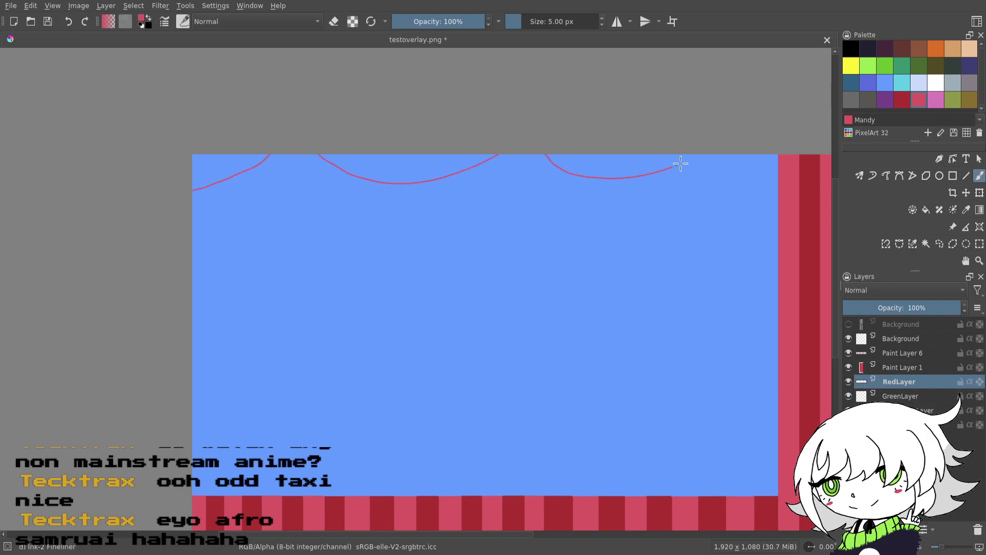
left_click_drag(740, 152, 756, 171)
- On GreenLayer, brush Christi green swags along the canvas's top edge, overlapping the red strings
left_click(899, 399)
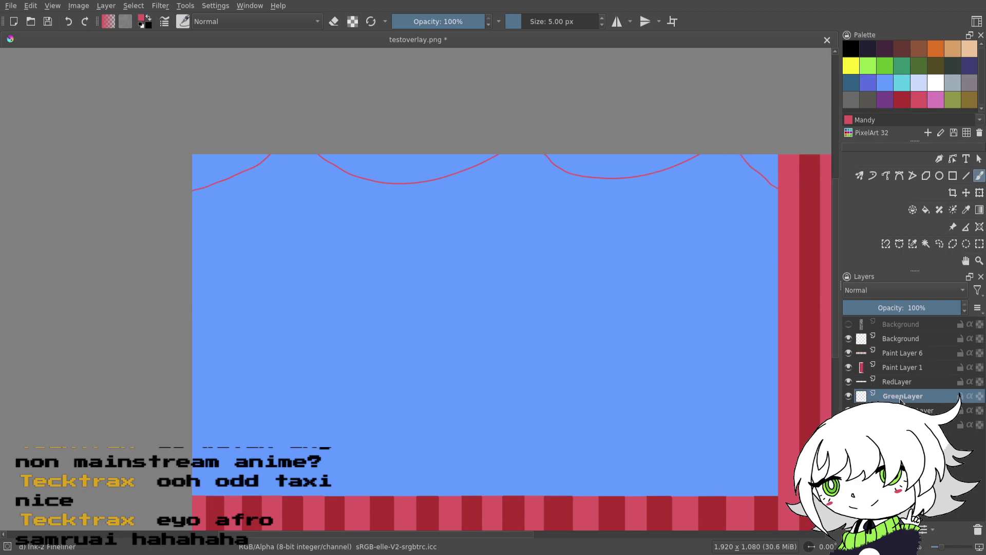
left_click(872, 65)
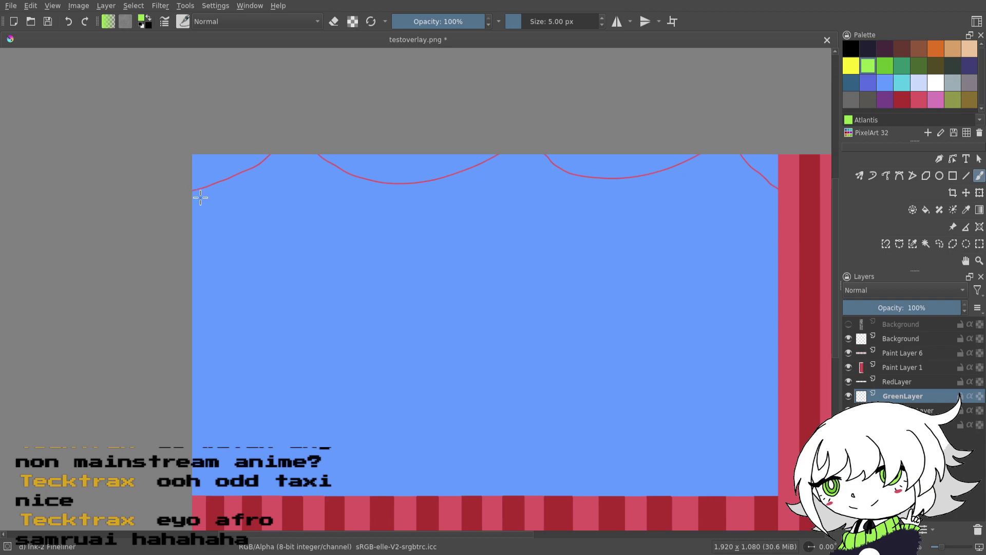
left_click(884, 65)
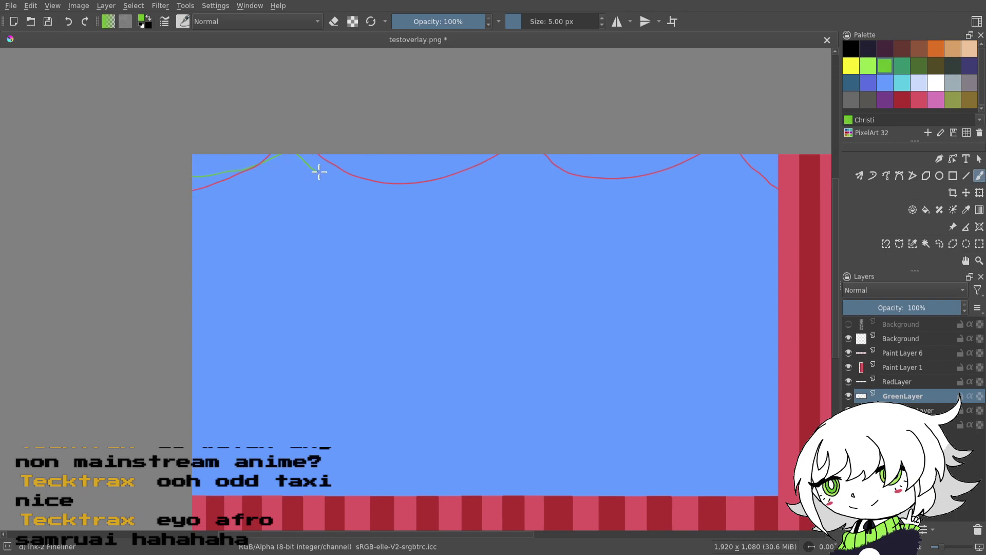
mouse_move(436, 150)
left_mouse_down()
mouse_move(464, 173)
mouse_move(551, 178)
left_mouse_up()
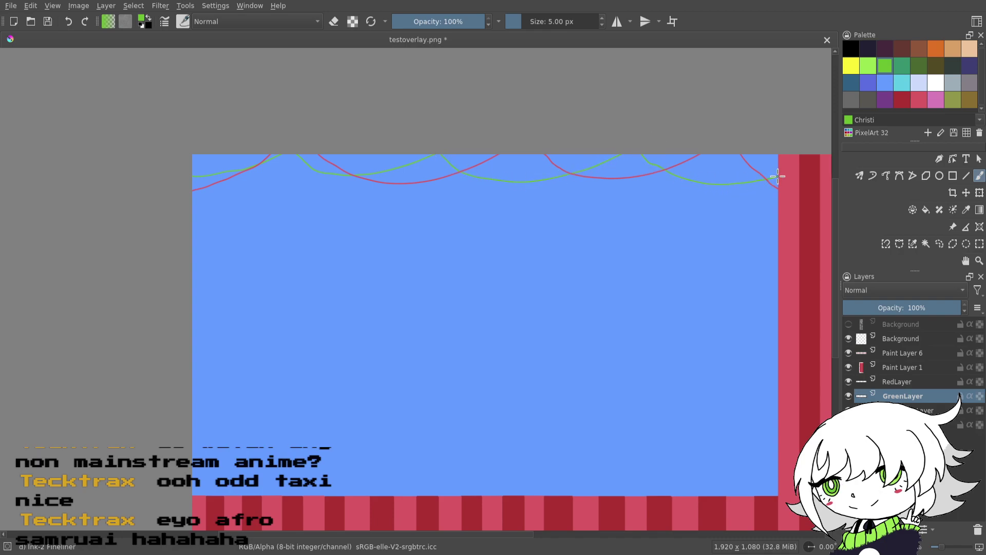
- On the layer below GreenLayer, brush deeper Valhalla swags across the canvas's top edge, redoing the first stroke
left_click(903, 410)
left_click(868, 48)
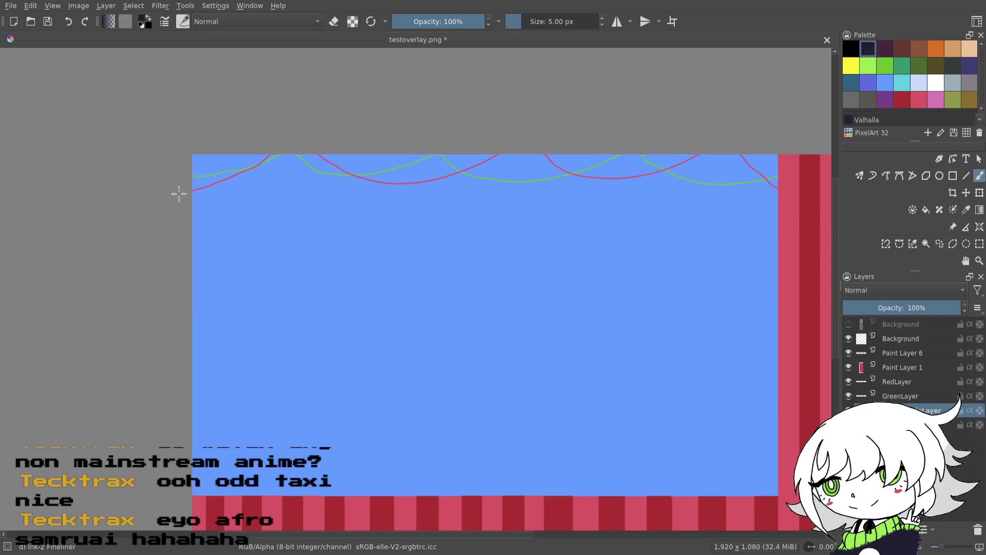
mouse_move(181, 201)
left_mouse_down()
mouse_move(244, 183)
mouse_move(295, 131)
left_mouse_up()
left_click(69, 21)
mouse_move(176, 175)
left_mouse_down()
mouse_move(282, 155)
mouse_move(460, 191)
mouse_move(532, 139)
mouse_move(583, 182)
mouse_move(722, 158)
mouse_move(820, 125)
left_mouse_up()
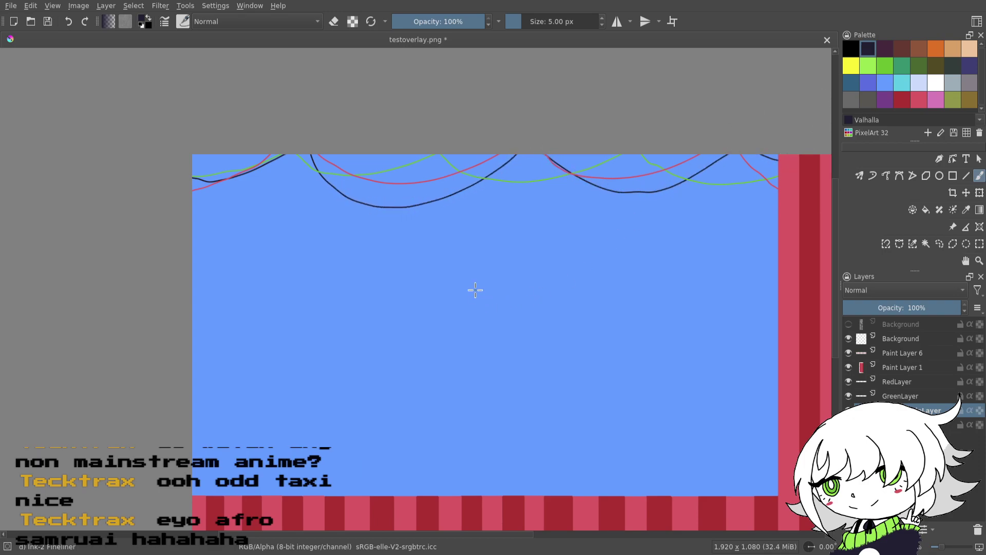
- Save testoverlay.png with the three redrawn sets of strings
left_click_drag(273, 176, 353, 165)
left_click(49, 28)
mouse_move(561, 342)
left_mouse_down()
mouse_move(588, 350)
mouse_move(510, 337)
mouse_move(503, 356)
mouse_move(571, 313)
left_mouse_up()
scroll(571, 314, "right", 1)
- On RedLayer, paint three round White bulbs hanging from the start of the red string at the canvas's upper-left corner
left_click(898, 381)
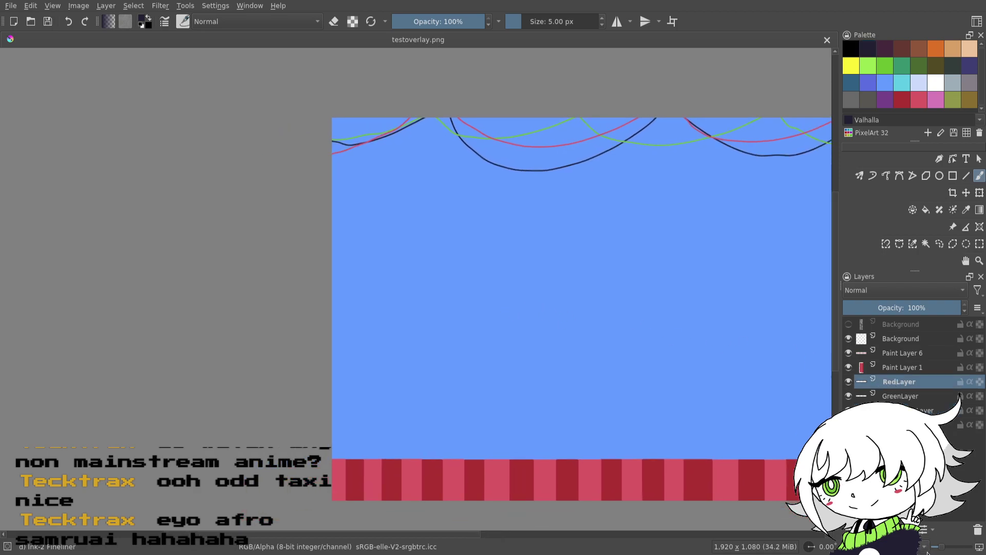
left_click_drag(942, 548, 948, 549)
left_click_drag(533, 239, 504, 369)
left_click_drag(543, 315, 616, 517)
left_click_drag(738, 126, 753, 167)
left_click(934, 78)
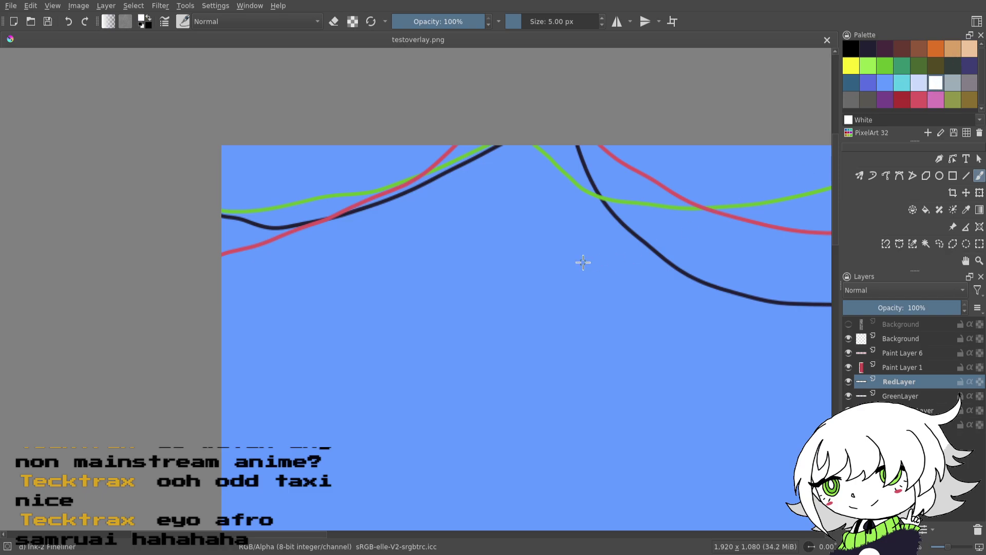
scroll(581, 261, "left", 5)
left_click_drag(362, 247, 360, 244)
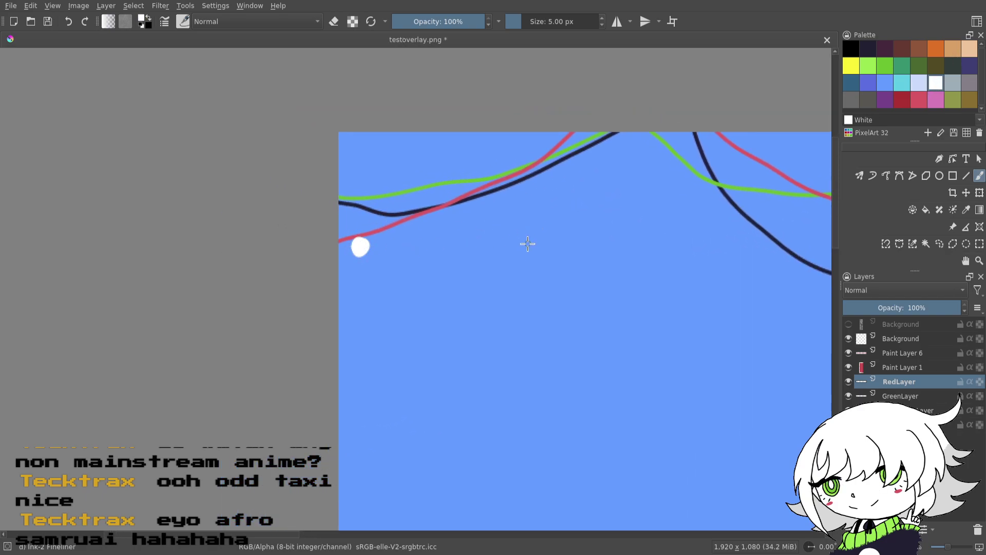
left_click_drag(404, 225, 401, 233)
left_click_drag(447, 205, 449, 216)
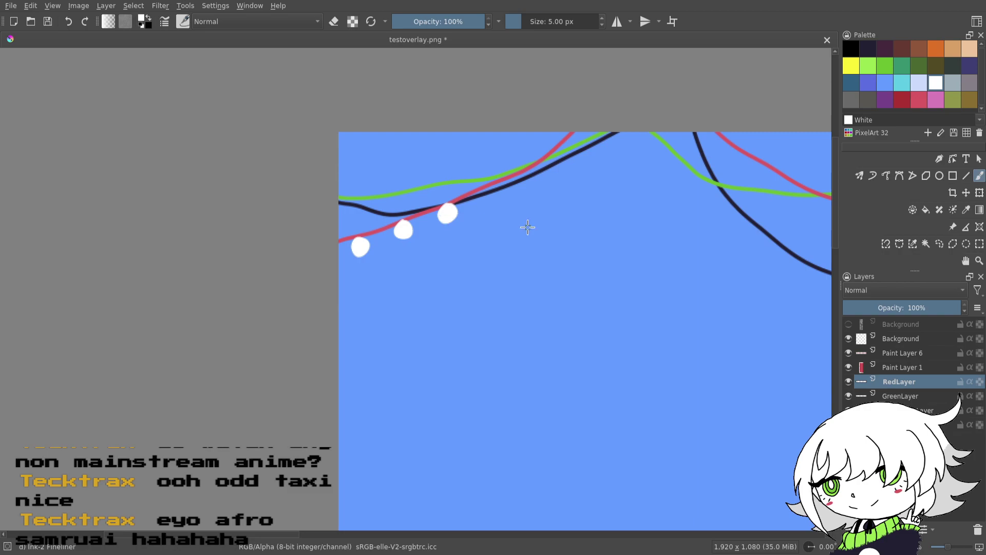
- Paint three more round White bulbs along the first red string, up toward the canvas's top edge
left_click(949, 547)
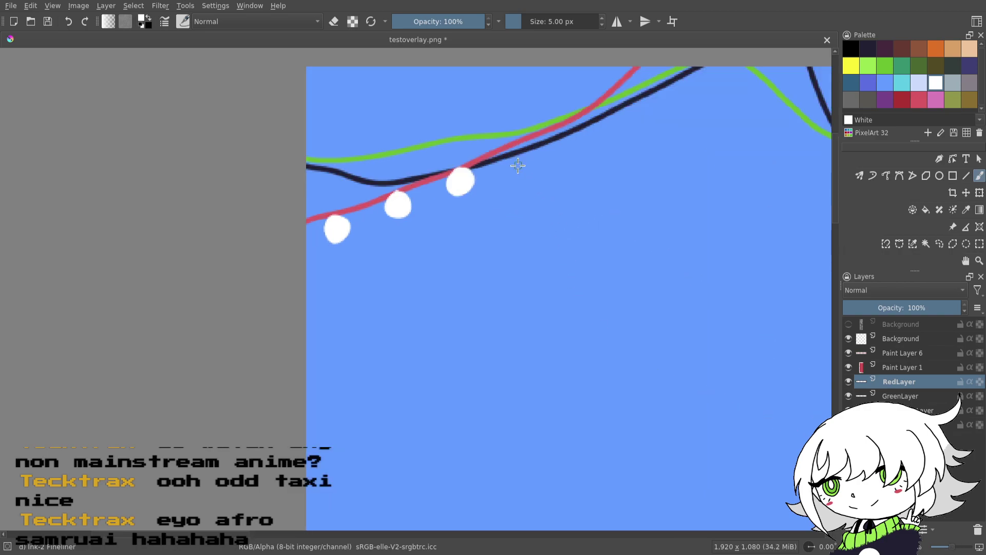
left_click_drag(522, 146, 524, 156)
left_click_drag(574, 128, 579, 133)
left_click(71, 20)
left_click_drag(619, 93, 619, 106)
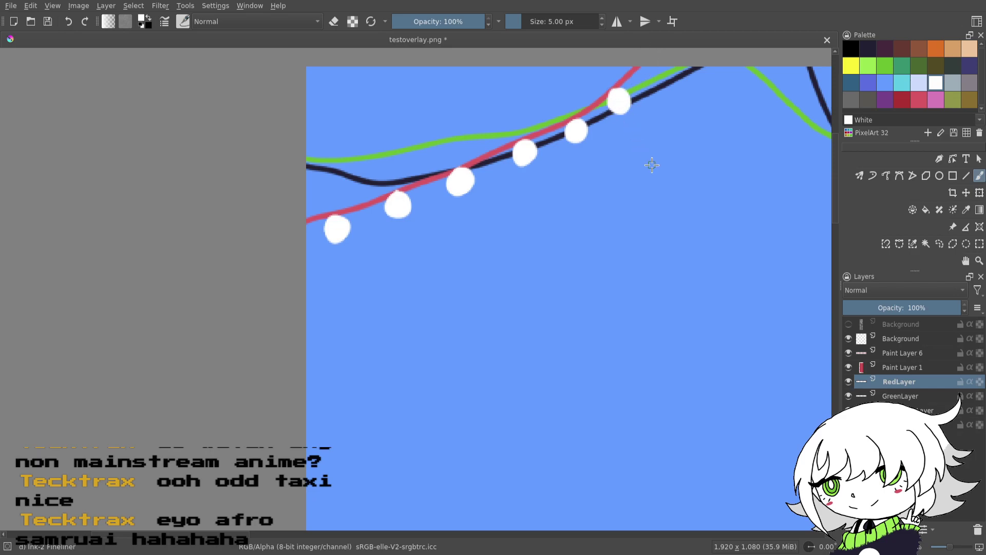
- On RedLayer, brush uneven White jaws under the first three bulbs on the first red string, shaping them into skulls
left_click_drag(584, 232, 700, 258)
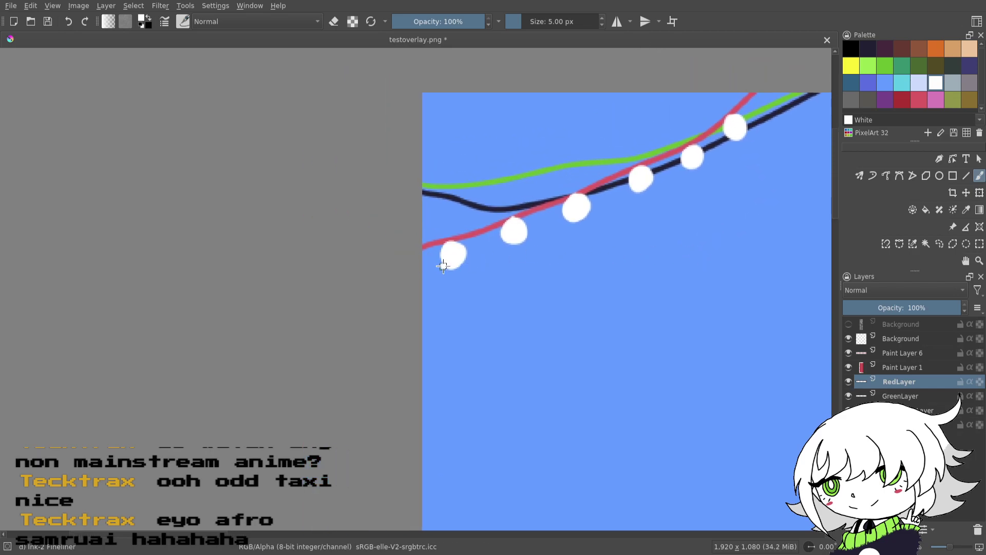
left_click_drag(448, 268, 456, 265)
left_click_drag(605, 264, 553, 306)
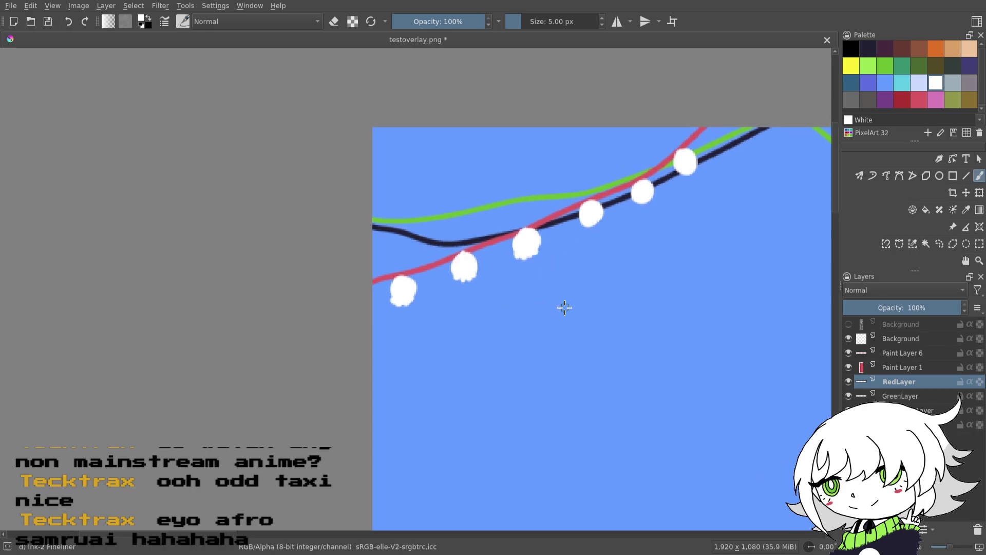
left_click_drag(951, 543, 954, 544)
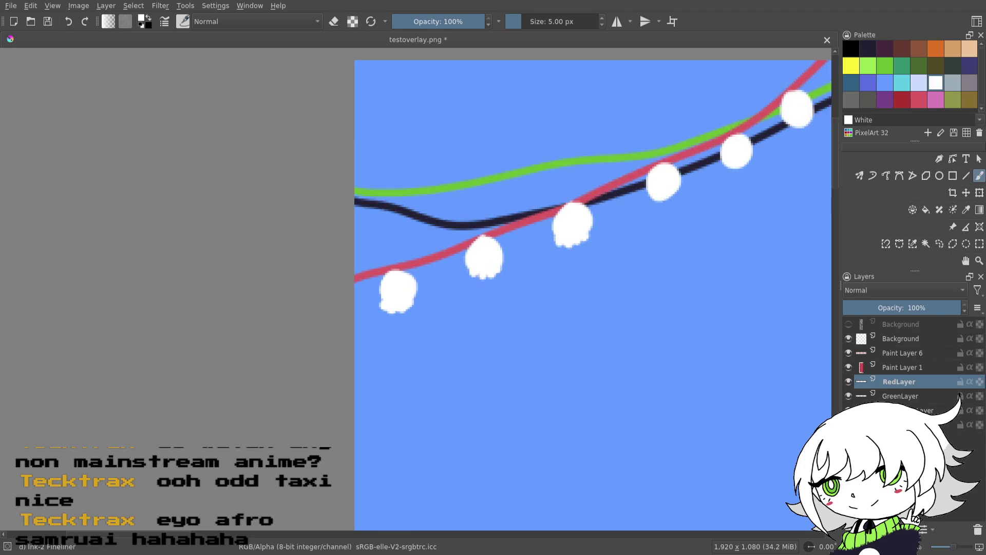
- Brush White jaws under the remaining three bulbs of the first red string, up toward the canvas's top edge
left_click_drag(666, 252, 578, 262)
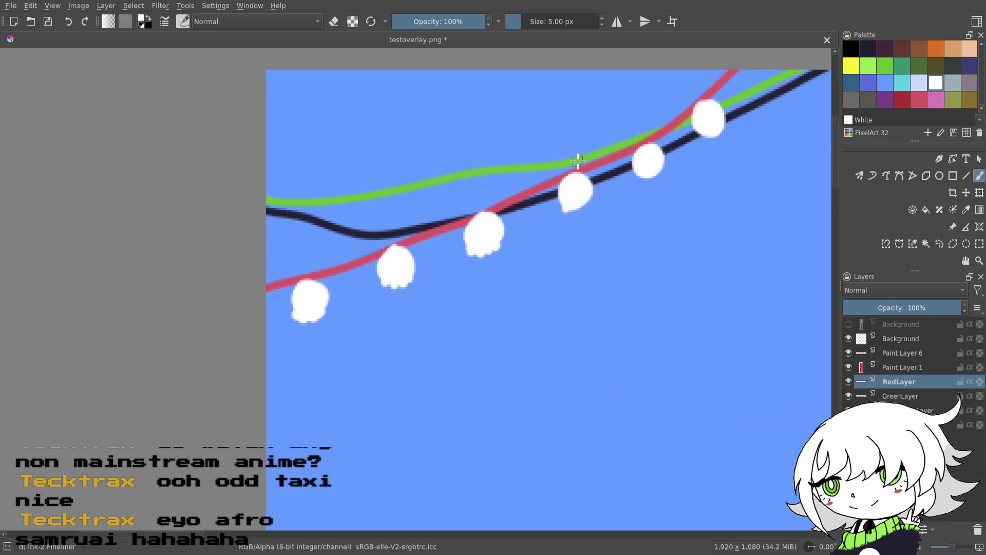
left_click_drag(579, 205, 583, 200)
left_click_drag(594, 234, 536, 258)
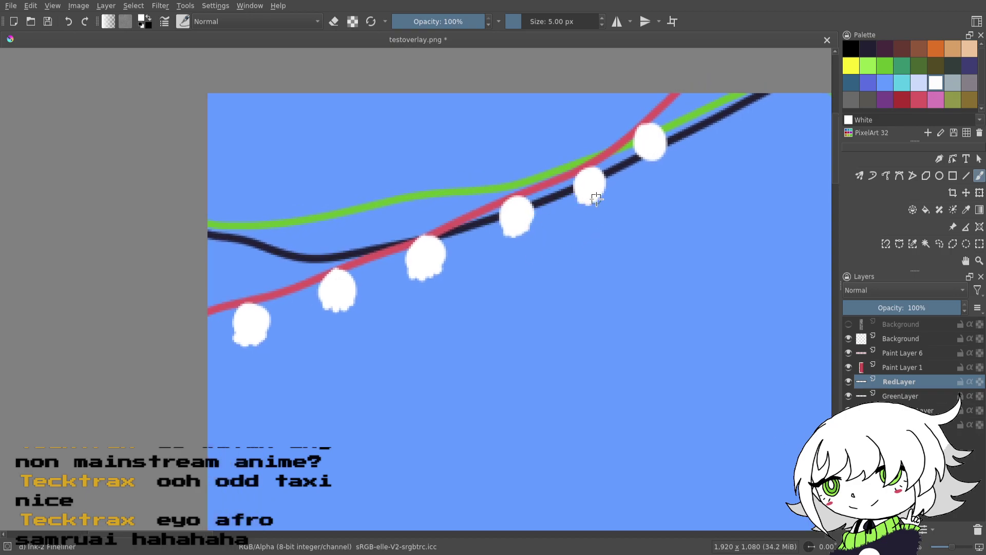
mouse_move(600, 196)
left_mouse_down()
mouse_move(627, 183)
mouse_move(536, 247)
left_mouse_up()
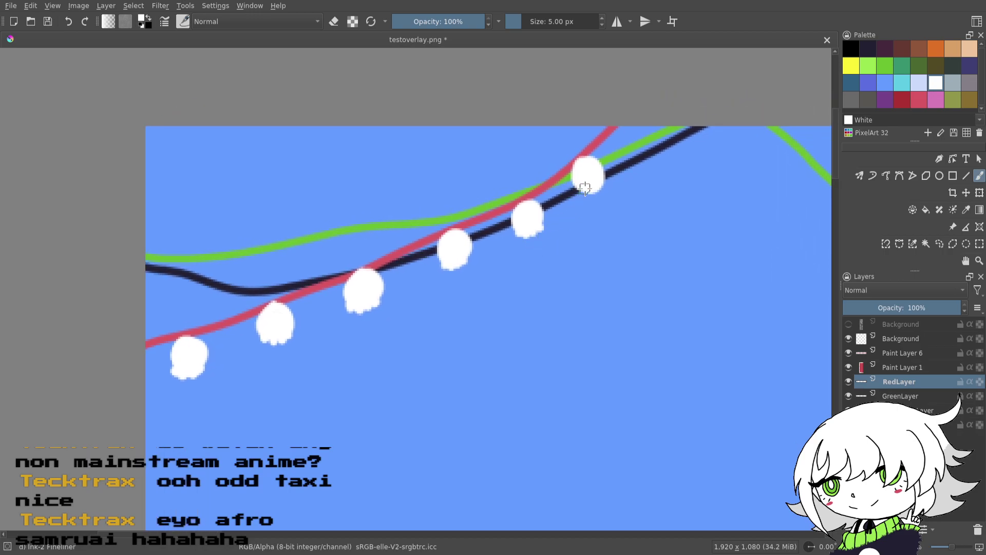
left_click_drag(594, 192, 601, 174)
mouse_move(640, 335)
left_mouse_down()
mouse_move(522, 381)
mouse_move(641, 303)
left_mouse_up()
- Dot a pair of Black eyes on each of the first three skulls from the canvas's left edge
left_click(851, 48)
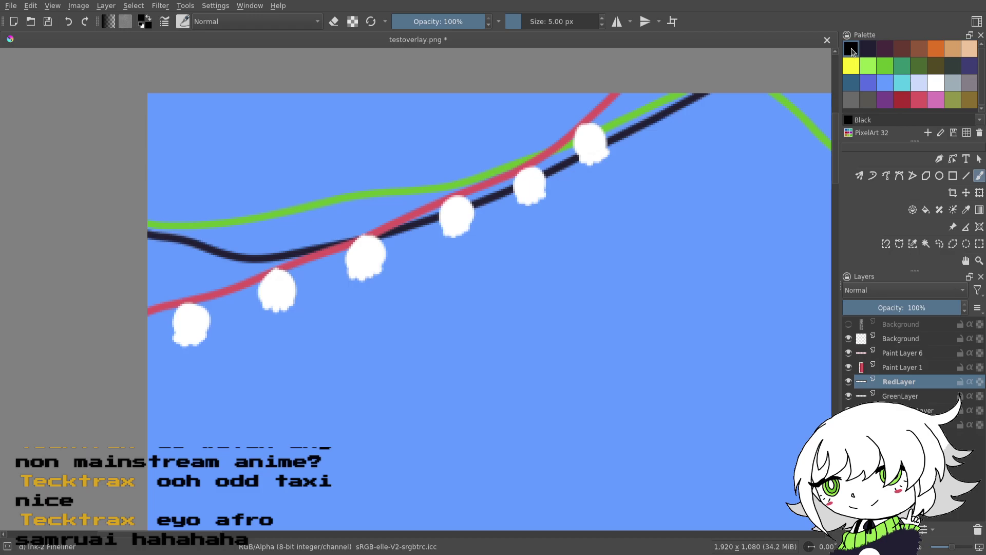
left_click_drag(481, 390, 574, 366)
left_click(273, 296)
left_click(286, 298)
left_click(375, 264)
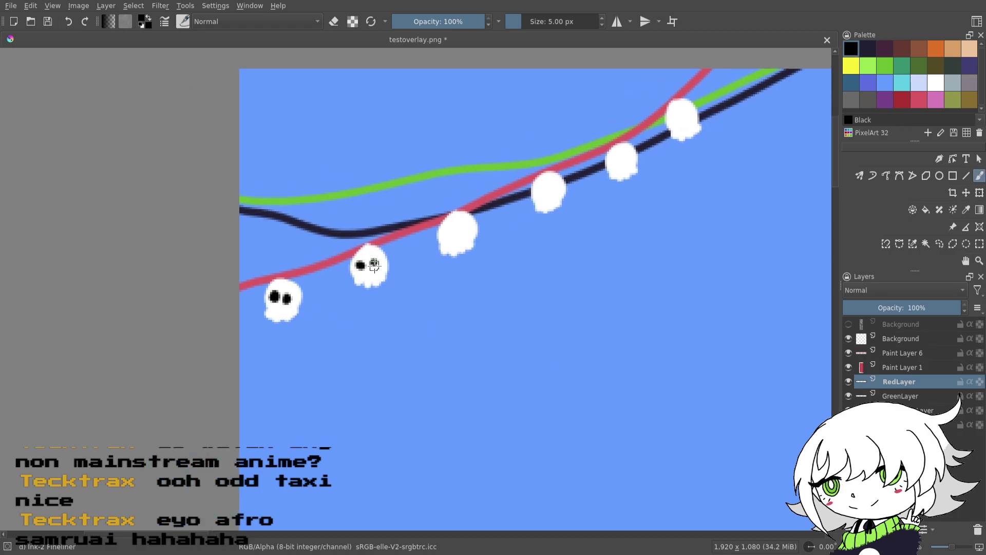
left_click(448, 232)
left_click(461, 229)
left_click_drag(519, 198, 459, 204)
left_click_drag(496, 240, 474, 265)
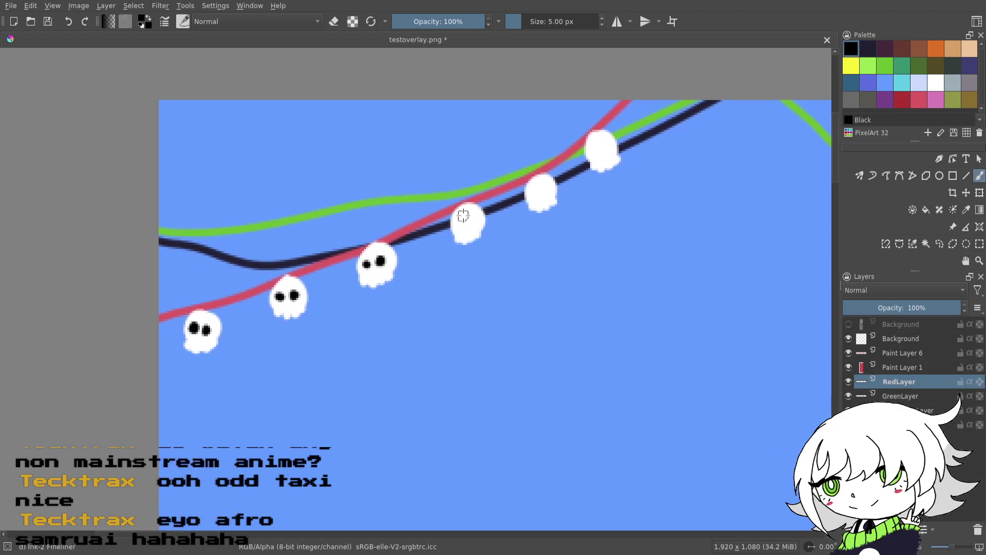
- Dot paired Black eyes on the three upper skulls of the first red string
left_click(460, 222)
left_click(474, 221)
left_click(535, 190)
left_click(548, 190)
left_click(605, 147)
- Set the brush color back to White and save testoverlay.png
mouse_move(695, 220)
left_mouse_down()
mouse_move(594, 238)
mouse_move(489, 225)
mouse_move(553, 280)
left_mouse_up()
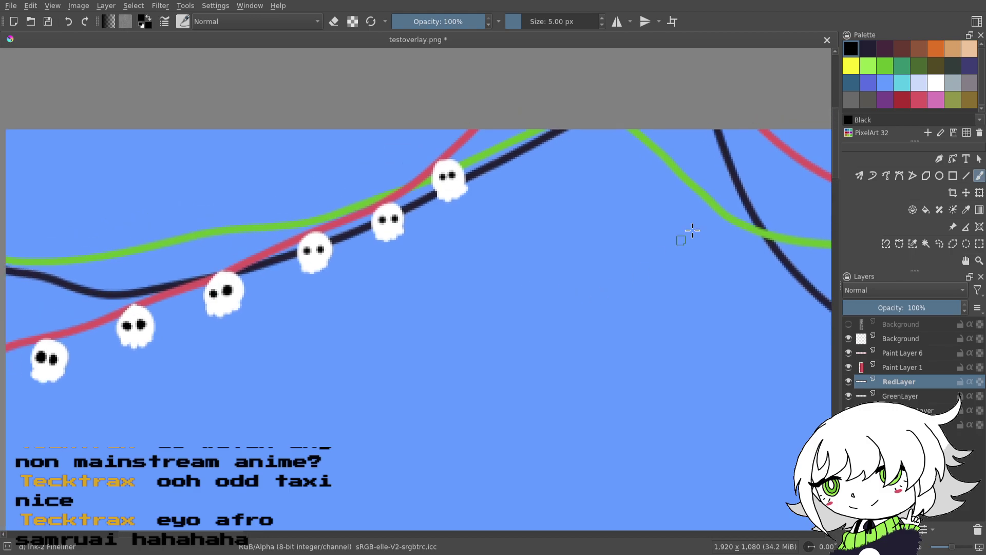
left_click(936, 83)
left_click(48, 24)
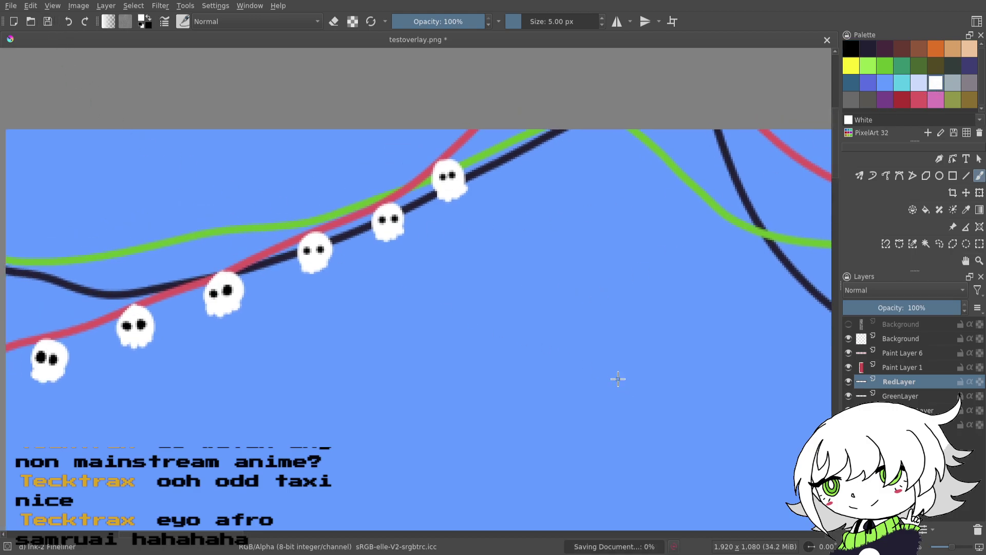
- Paint five round White bulbs below the second red swag, descending from the canvas's top edge
scroll(568, 392, "right", 7)
scroll(466, 352, "down", 1)
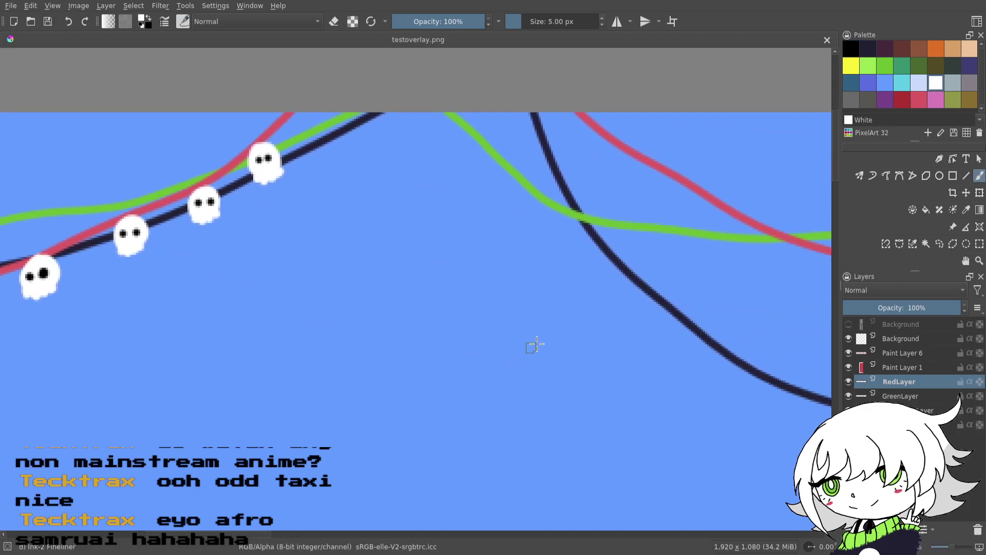
left_click_drag(440, 293, 359, 323)
left_click_drag(514, 178, 519, 184)
left_click_drag(589, 224, 584, 222)
left_click_drag(648, 255, 648, 257)
left_click_drag(736, 311, 553, 264)
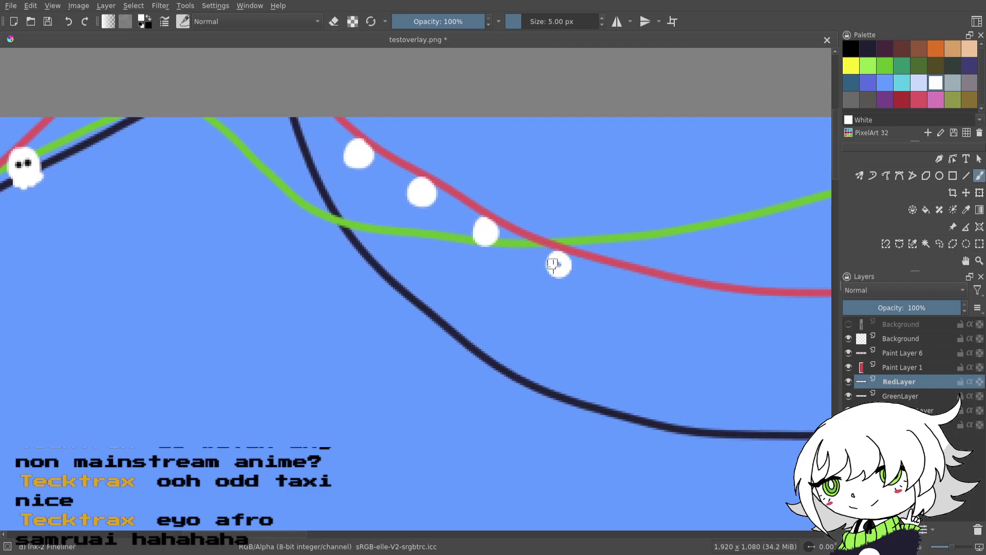
left_click_drag(630, 281, 627, 281)
- Paint five more round White bulbs under the lowest stretch of the second red swag
left_click_drag(699, 342, 492, 270)
mouse_move(561, 267)
left_mouse_down()
mouse_move(562, 281)
mouse_move(568, 274)
mouse_move(497, 262)
left_mouse_up()
left_click_drag(505, 269, 506, 274)
left_click_drag(563, 264, 573, 275)
mouse_move(613, 318)
left_mouse_down()
mouse_move(559, 327)
mouse_move(550, 312)
mouse_move(450, 323)
mouse_move(610, 332)
left_mouse_up()
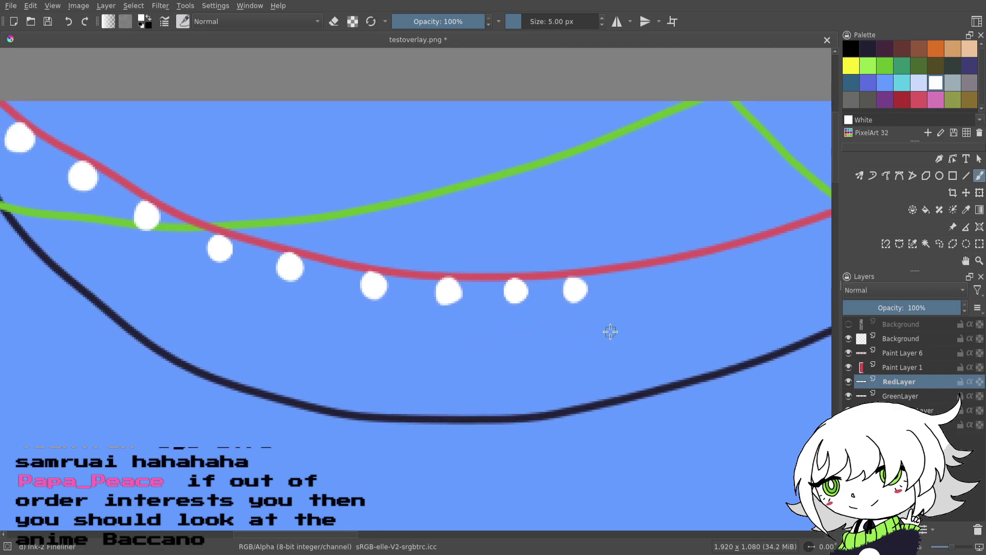
left_click_drag(572, 287, 580, 288)
mouse_move(646, 284)
left_mouse_down()
mouse_move(539, 281)
mouse_move(524, 294)
left_mouse_up()
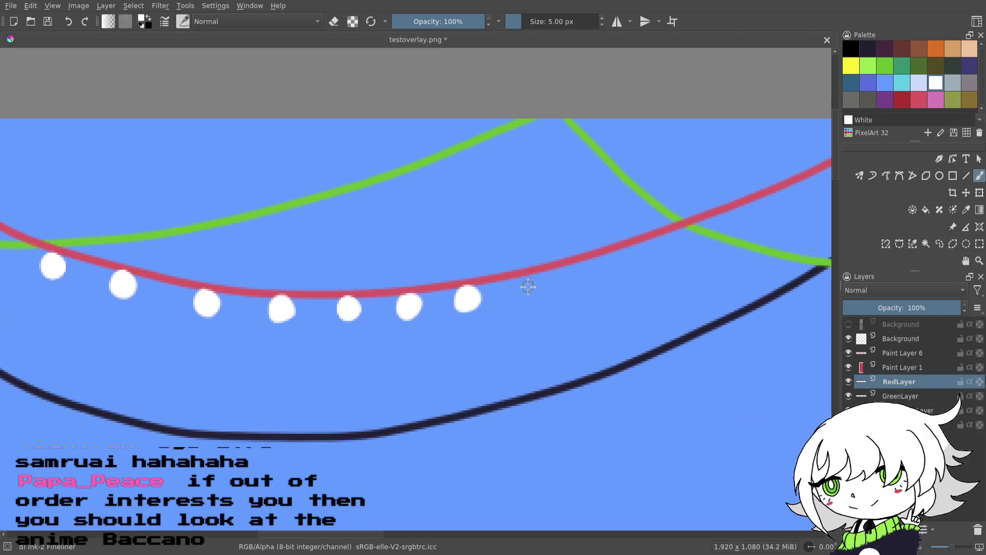
- Paint eight more round White bulbs along the rising half of the second red swag, up to the canvas's top edge
left_click_drag(493, 275, 527, 282)
left_click_drag(576, 263, 580, 256)
mouse_move(660, 246)
left_mouse_down()
mouse_move(517, 257)
mouse_move(491, 273)
mouse_move(547, 247)
mouse_move(484, 267)
mouse_move(487, 247)
mouse_move(489, 255)
left_mouse_up()
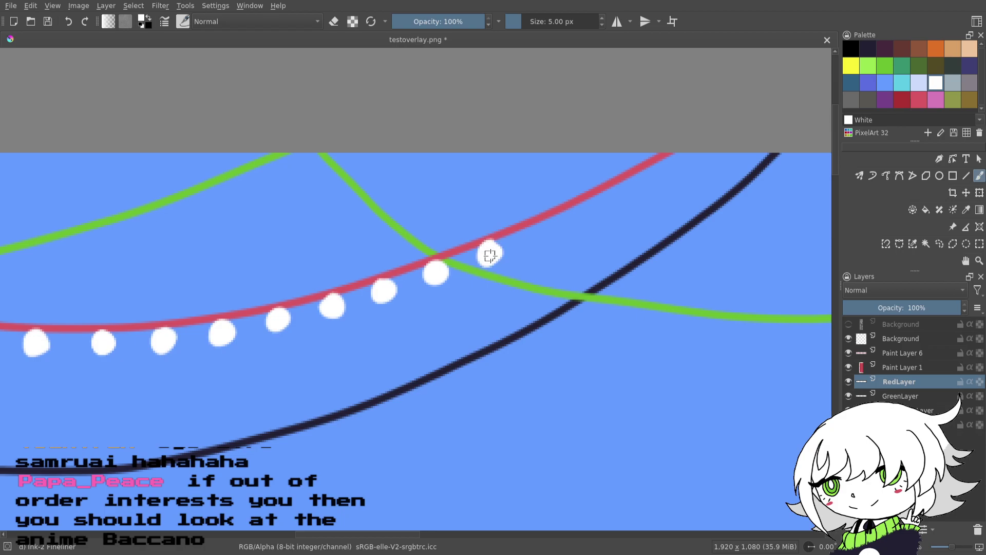
left_click_drag(542, 228, 544, 231)
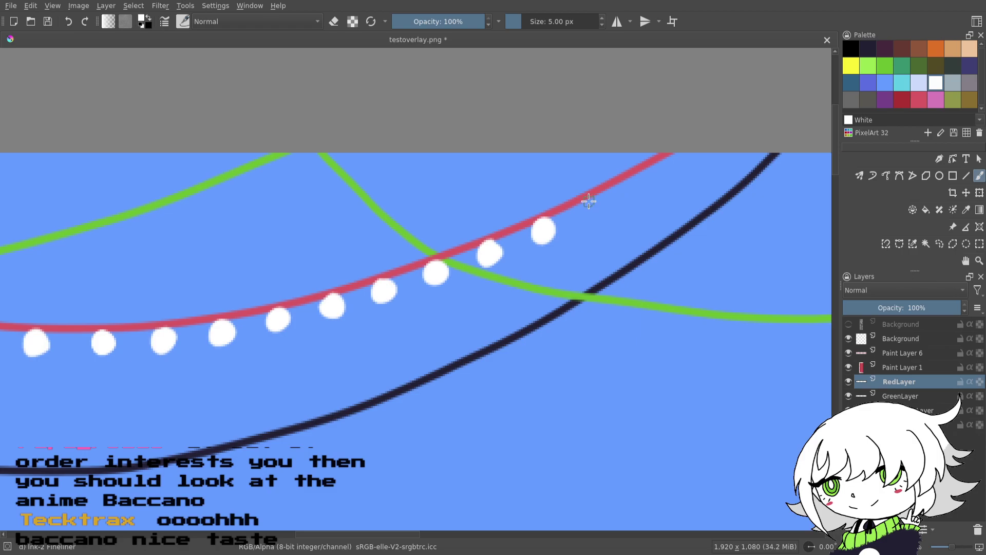
left_click_drag(588, 200, 594, 206)
mouse_move(632, 178)
left_mouse_down()
mouse_move(641, 187)
mouse_move(646, 180)
left_mouse_up()
- Save testoverlay.png with the second red swag's bulbs
left_click_drag(421, 298, 787, 240)
left_click_drag(383, 314, 761, 298)
left_click(48, 21)
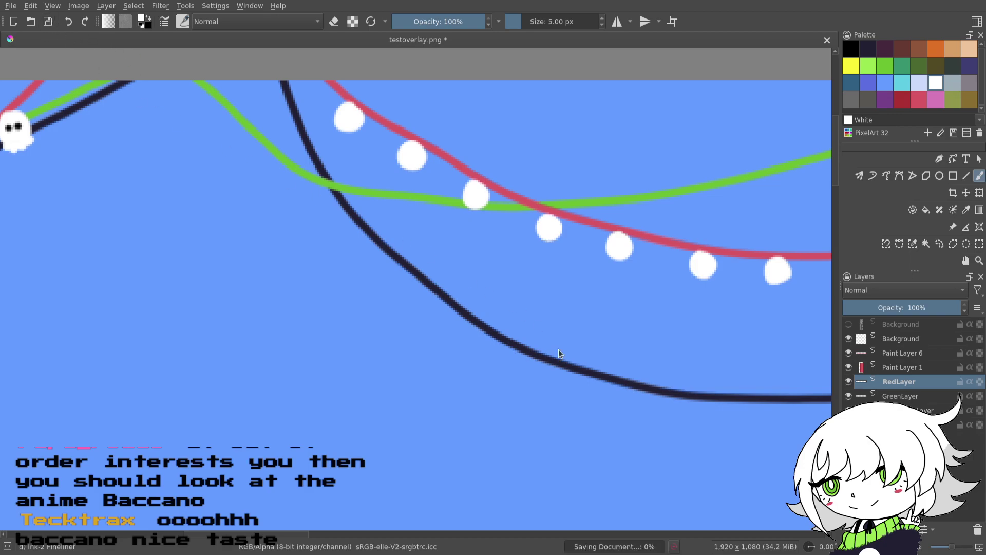
- Brush uneven White jaws under the first three bulbs at the start of the second red swag
scroll(440, 297, "up", 3)
scroll(671, 359, "left", 5)
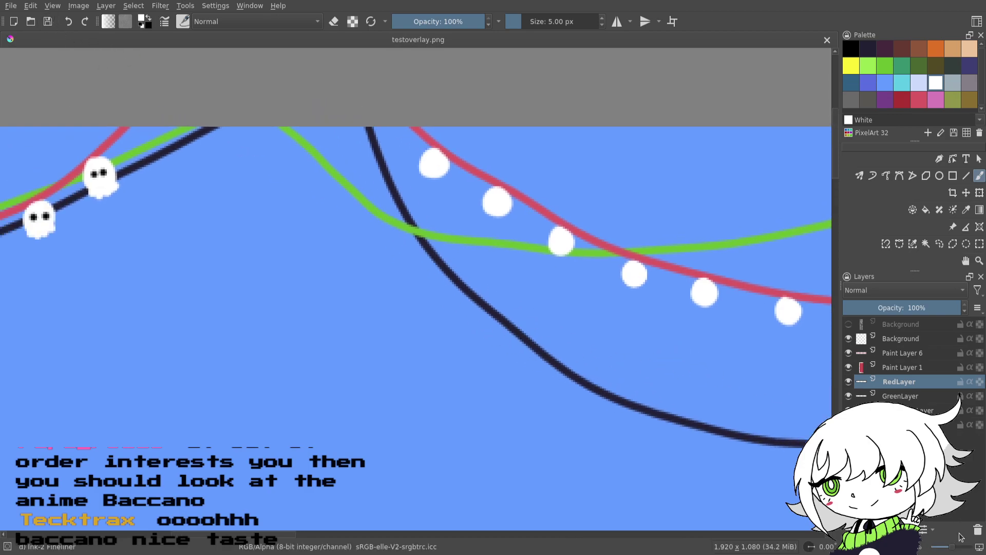
left_click_drag(950, 547, 953, 539)
left_click_drag(620, 294, 610, 371)
mouse_move(418, 197)
left_mouse_down()
mouse_move(434, 207)
mouse_move(446, 197)
left_mouse_up()
mouse_move(508, 247)
left_mouse_down()
mouse_move(508, 262)
mouse_move(539, 253)
mouse_move(529, 257)
left_mouse_up()
mouse_move(585, 280)
left_mouse_down()
mouse_move(526, 266)
mouse_move(542, 303)
mouse_move(561, 296)
left_mouse_up()
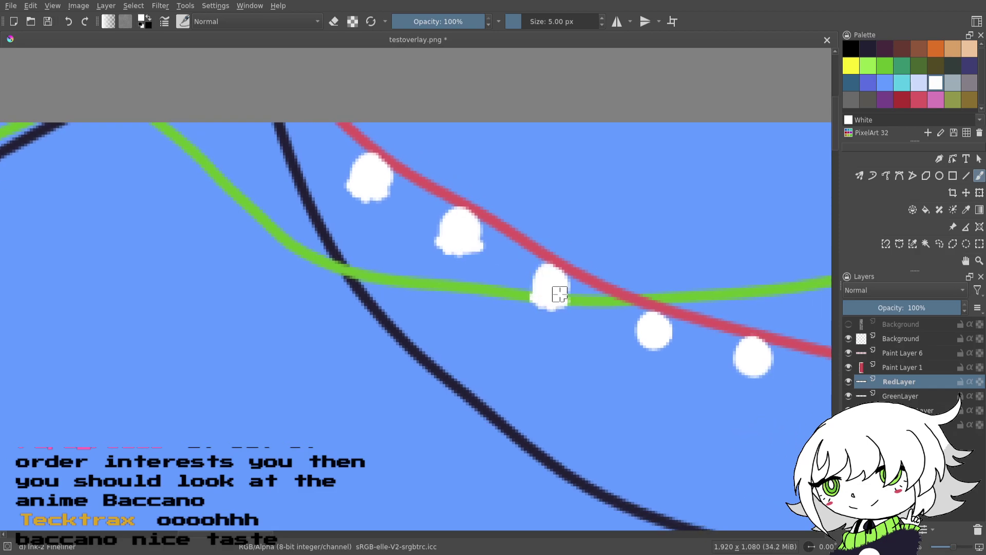
- Brush White skull jaws under the next five bulbs, down to the lowest stretch of the second red swag
mouse_move(653, 339)
left_mouse_down()
mouse_move(641, 344)
mouse_move(657, 354)
mouse_move(583, 288)
left_mouse_up()
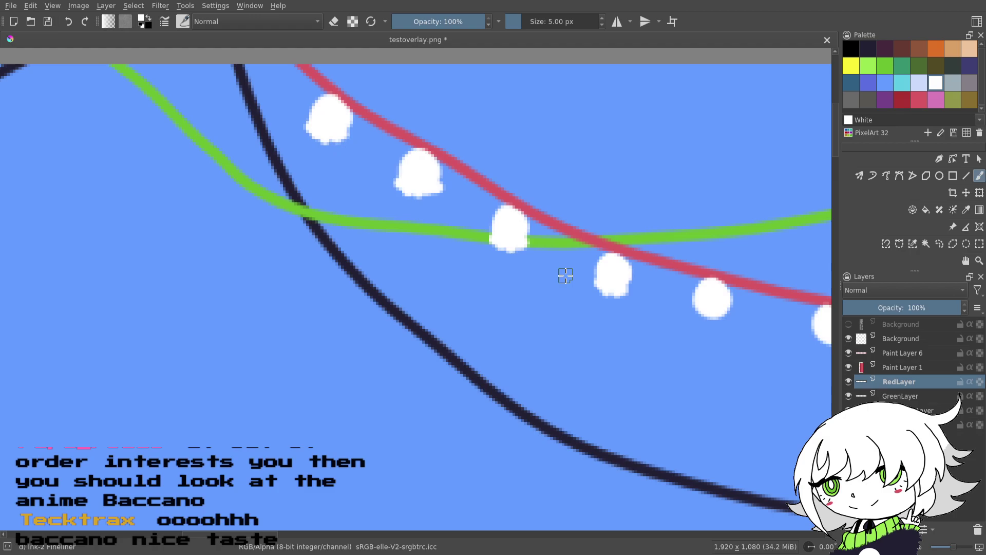
left_click_drag(802, 349, 447, 227)
left_click_drag(450, 221, 471, 227)
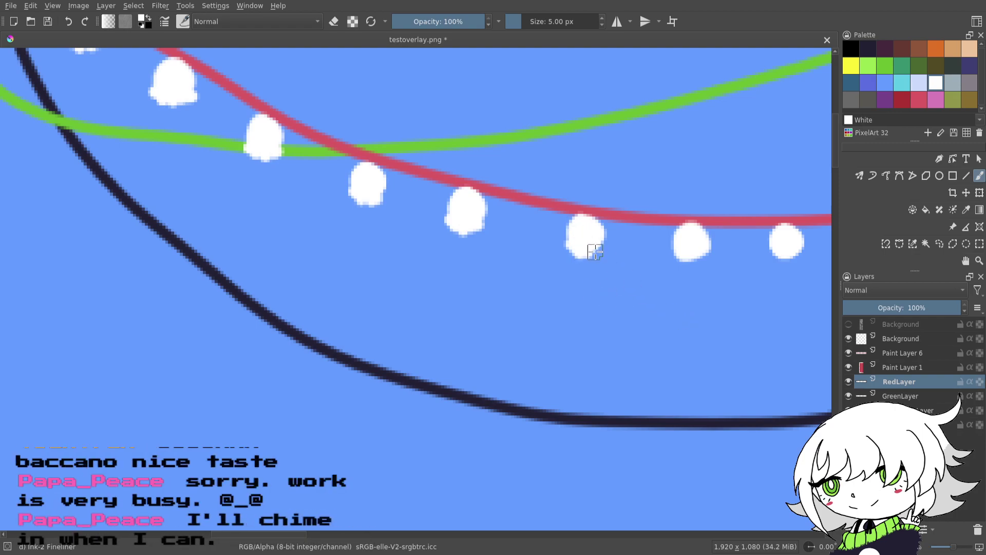
left_click_drag(686, 273, 587, 262)
left_click_drag(584, 227, 590, 250)
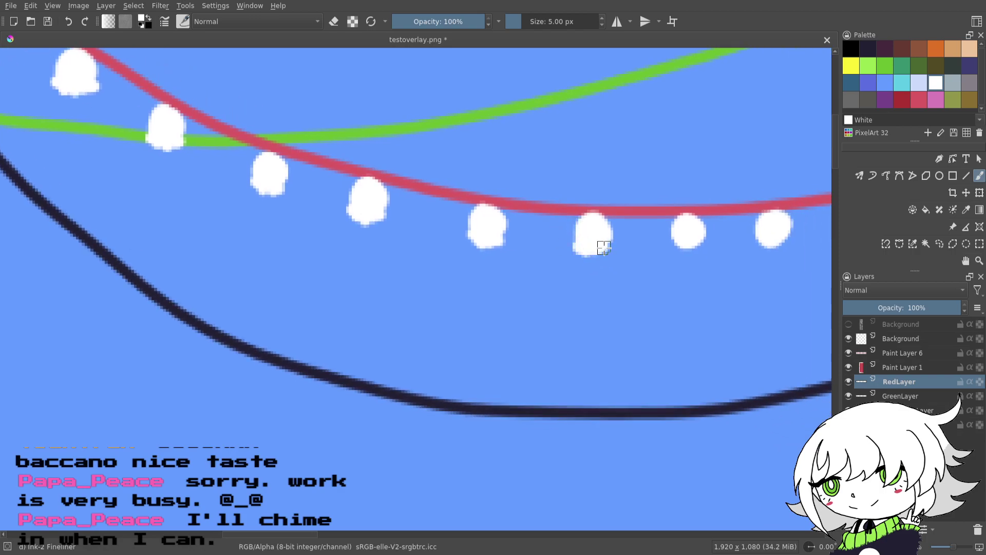
left_click_drag(681, 268, 559, 234)
left_click_drag(567, 194, 565, 211)
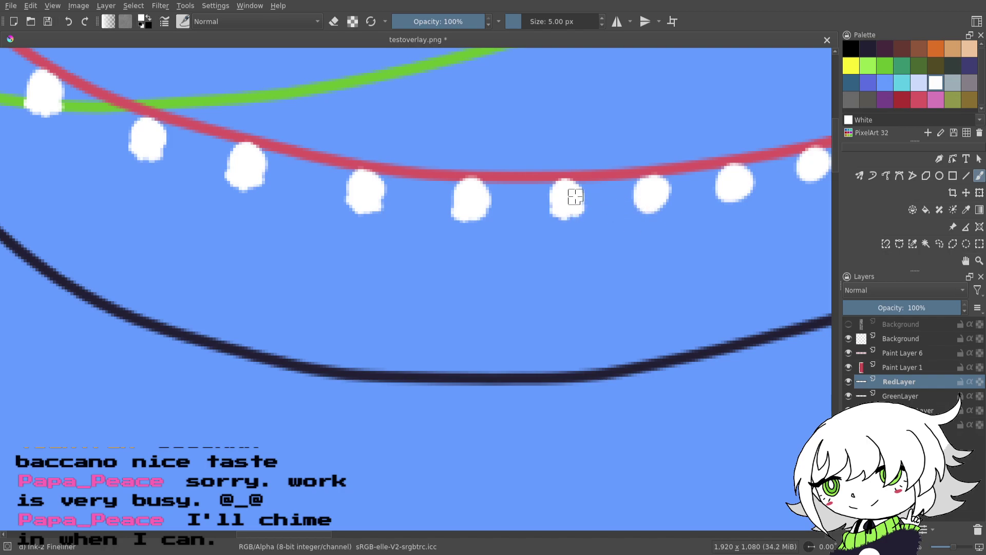
- Brush White jaws under three bulbs just past the second red swag's lowest point, undoing and redoing the first one
left_click_drag(641, 204, 637, 209)
left_click(70, 20)
mouse_move(642, 210)
left_mouse_down()
mouse_move(658, 211)
mouse_move(661, 198)
mouse_move(572, 209)
left_mouse_up()
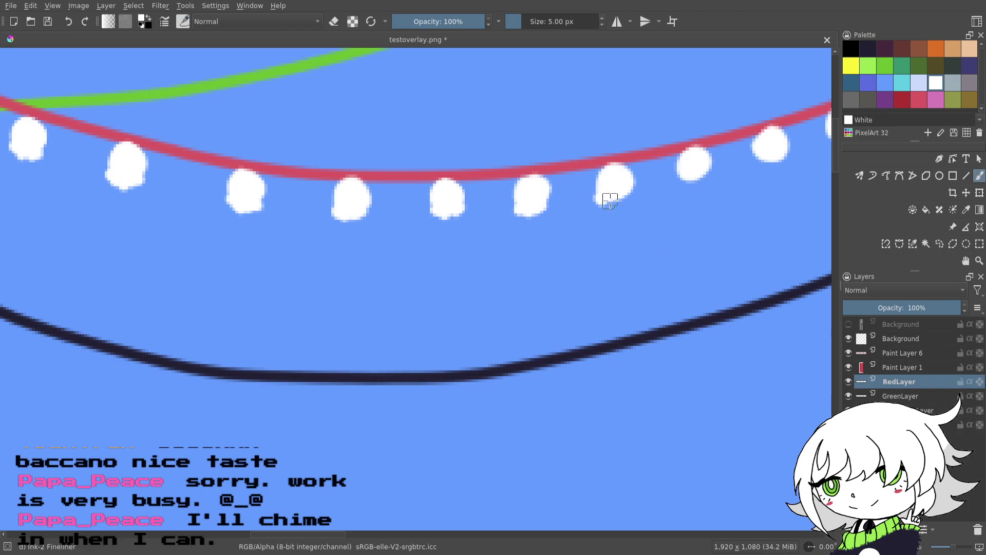
left_click_drag(611, 202, 618, 192)
mouse_move(685, 175)
left_mouse_down()
mouse_move(701, 172)
mouse_move(539, 198)
left_mouse_up()
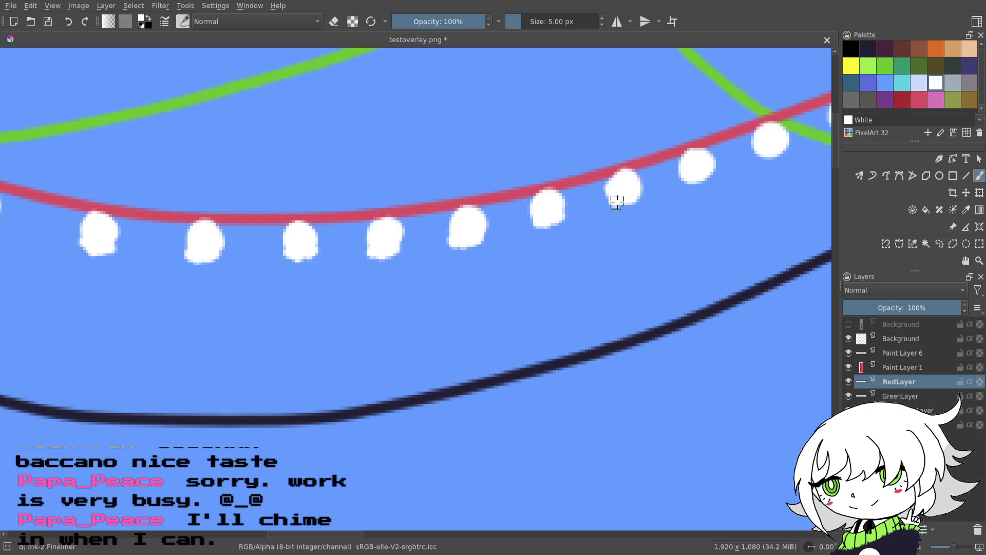
- Brush White jaws under the next three bulbs up to the green string crossing, undoing and redoing the middle one
left_click_drag(623, 203, 631, 200)
left_click_drag(695, 170, 540, 225)
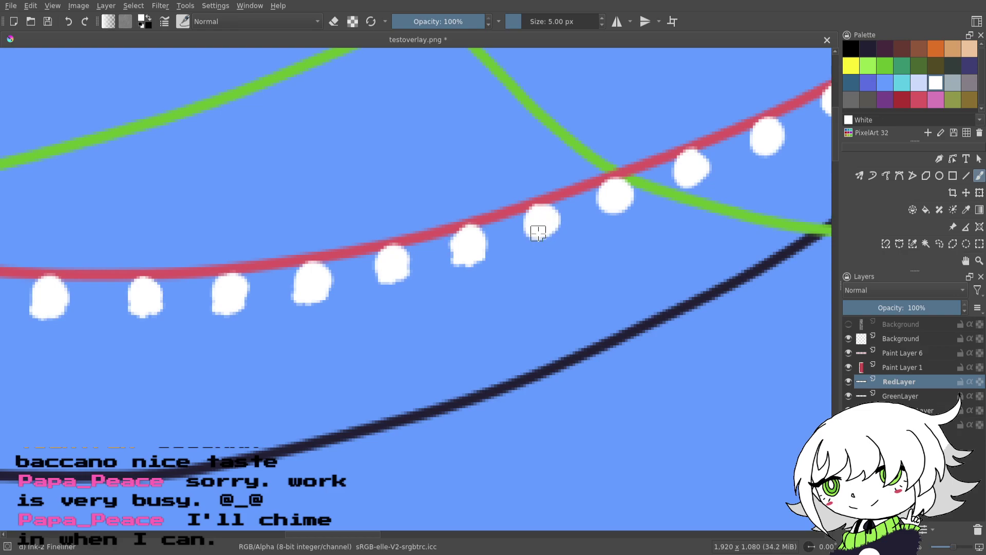
left_click_drag(536, 237, 529, 241)
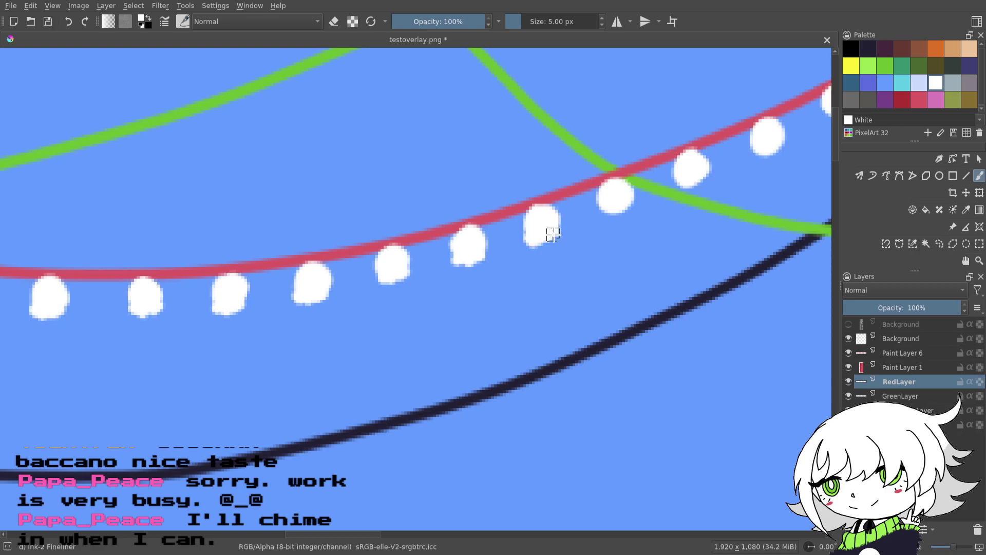
left_click(69, 21)
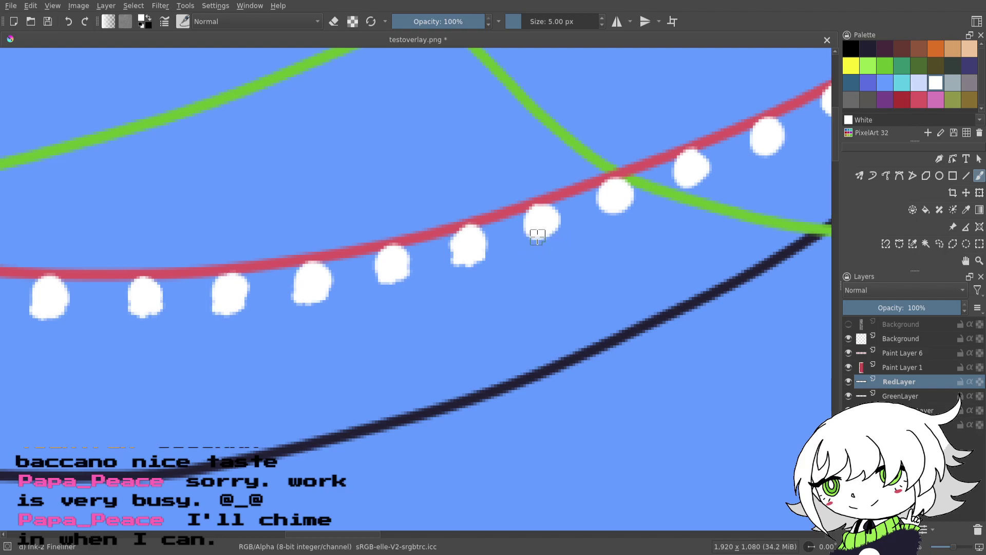
left_click_drag(532, 240, 542, 238)
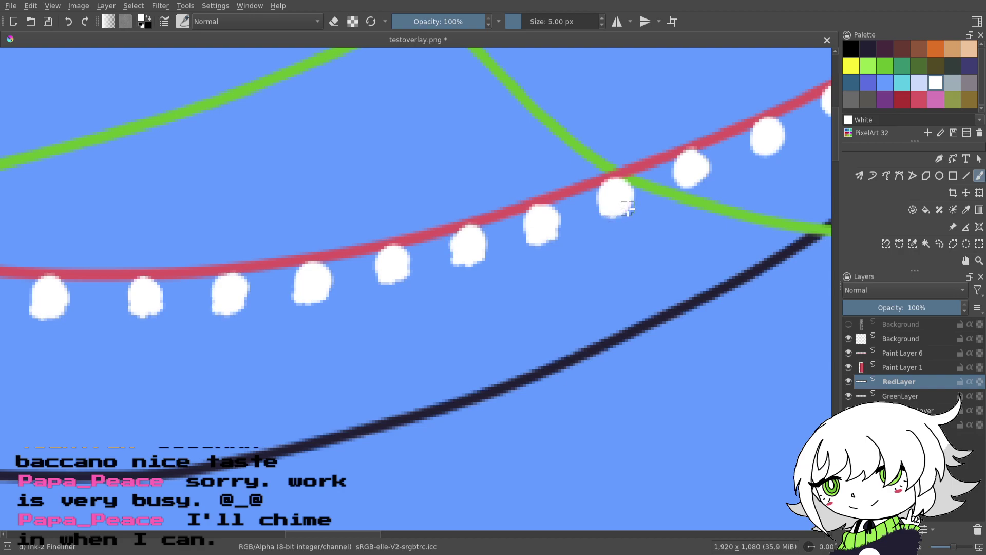
left_click_drag(626, 208, 540, 201)
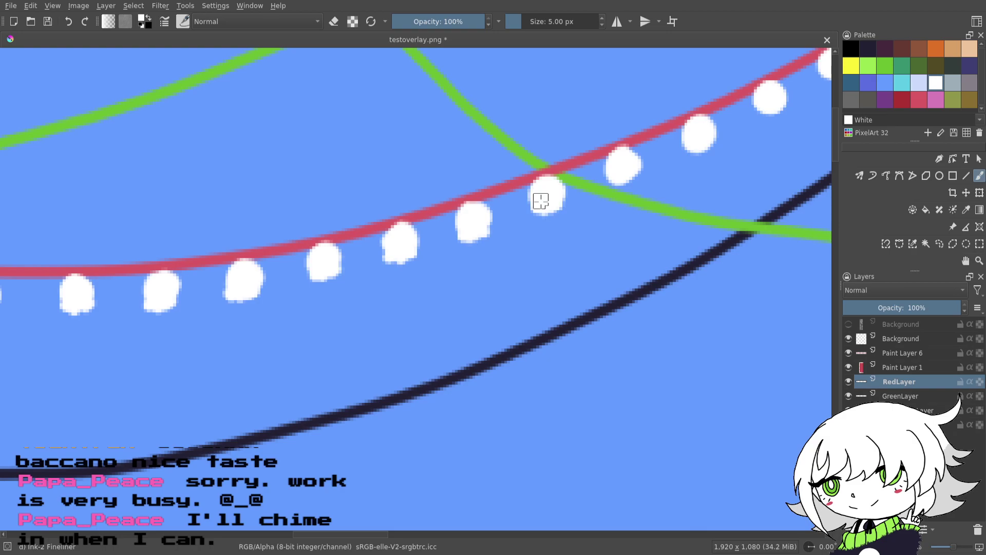
- Brush White jaws under the last four bulbs of the second red swag, between the green crossing and the canvas's top edge
left_click_drag(570, 330, 488, 402)
mouse_move(533, 255)
left_mouse_down()
mouse_move(610, 257)
mouse_move(527, 287)
left_mouse_up()
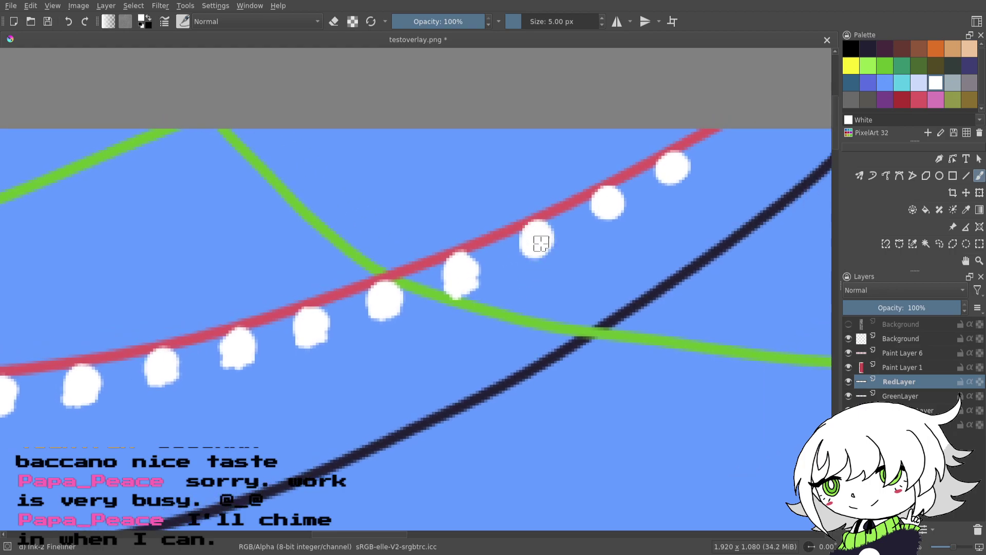
left_click_drag(529, 255, 552, 254)
mouse_move(601, 198)
left_mouse_down()
mouse_move(598, 214)
mouse_move(617, 218)
left_mouse_up()
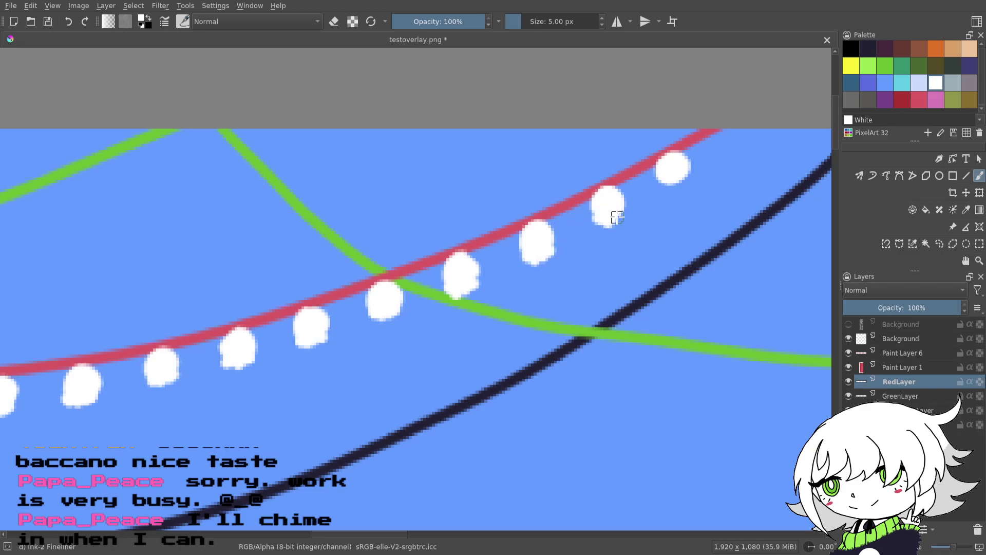
left_click_drag(666, 180, 678, 173)
mouse_move(684, 210)
left_mouse_down()
mouse_move(640, 228)
mouse_move(590, 224)
left_mouse_up()
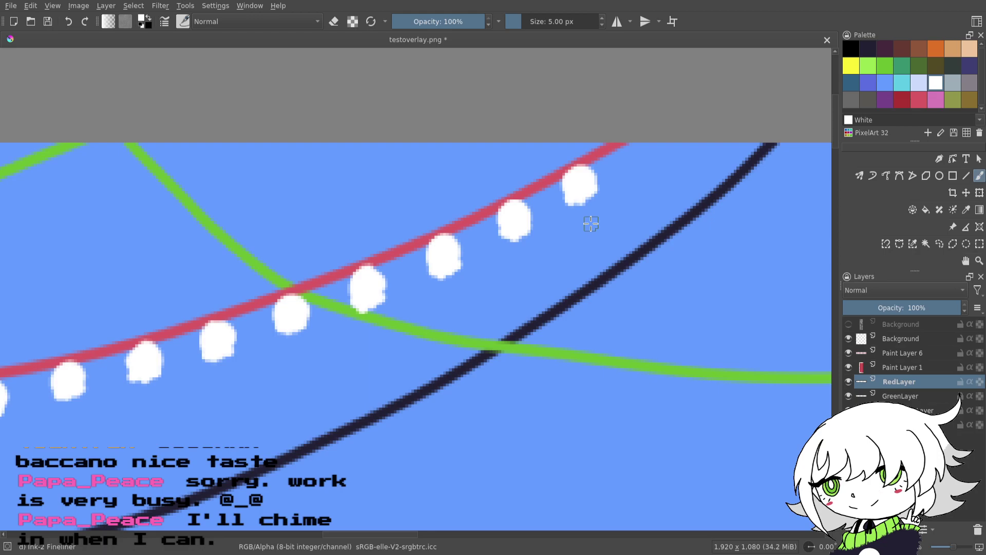
- Save testoverlay.png with the second red swag's skull shapes
mouse_move(591, 224)
left_mouse_down()
mouse_move(423, 258)
mouse_move(422, 221)
left_mouse_up()
left_click(48, 22)
left_click_drag(496, 287, 466, 317)
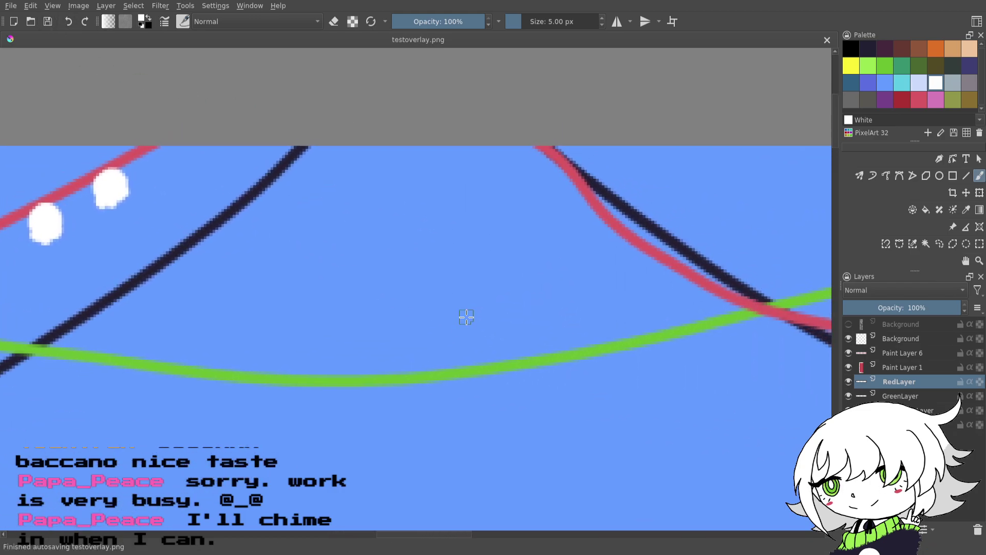
- Brush four White skull shapes along the start of the third red swag, from the canvas's top edge to the green crossing, undoing flawed strokes
mouse_move(546, 164)
left_mouse_down()
mouse_move(531, 184)
mouse_move(552, 189)
left_mouse_up()
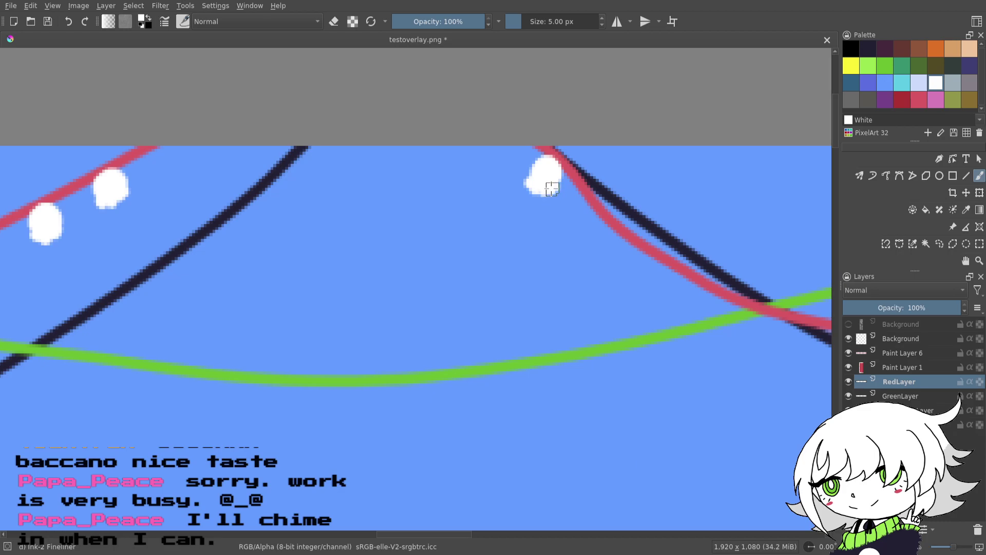
mouse_move(595, 221)
left_mouse_down()
mouse_move(601, 233)
mouse_move(589, 221)
mouse_move(584, 237)
mouse_move(600, 241)
mouse_move(499, 238)
mouse_move(534, 262)
mouse_move(526, 271)
mouse_move(543, 270)
left_mouse_up()
left_click(70, 22)
mouse_move(615, 344)
left_mouse_down()
mouse_move(552, 291)
mouse_move(514, 298)
mouse_move(554, 279)
mouse_move(527, 260)
mouse_move(524, 279)
mouse_move(468, 264)
left_mouse_up()
mouse_move(520, 288)
left_mouse_down()
mouse_move(537, 326)
mouse_move(510, 275)
mouse_move(509, 296)
mouse_move(496, 283)
left_mouse_up()
left_click(68, 22)
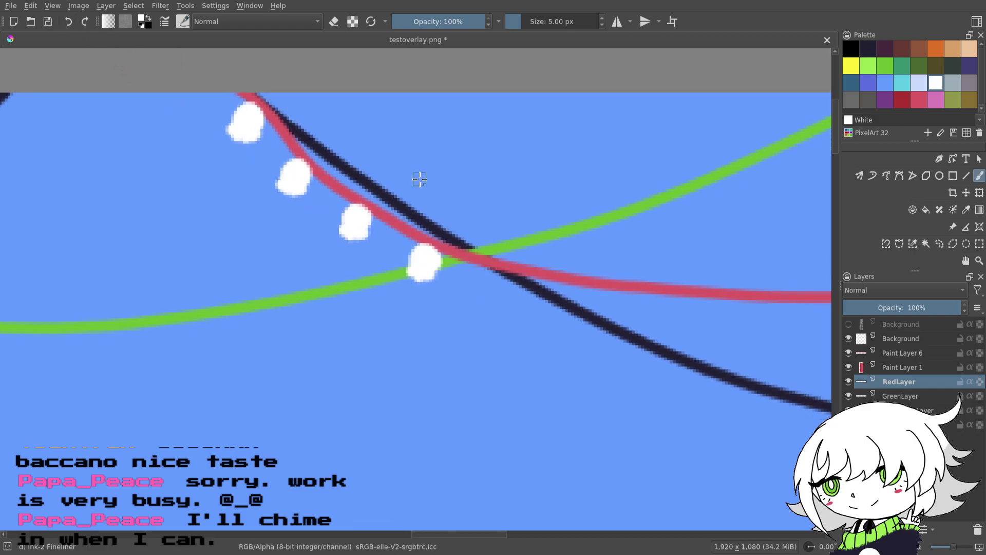
- Brush four more White skull shapes under the third red swag, from the dark string crossing towards its lowest point, and save testoverlay.png
left_click_drag(493, 274, 504, 280)
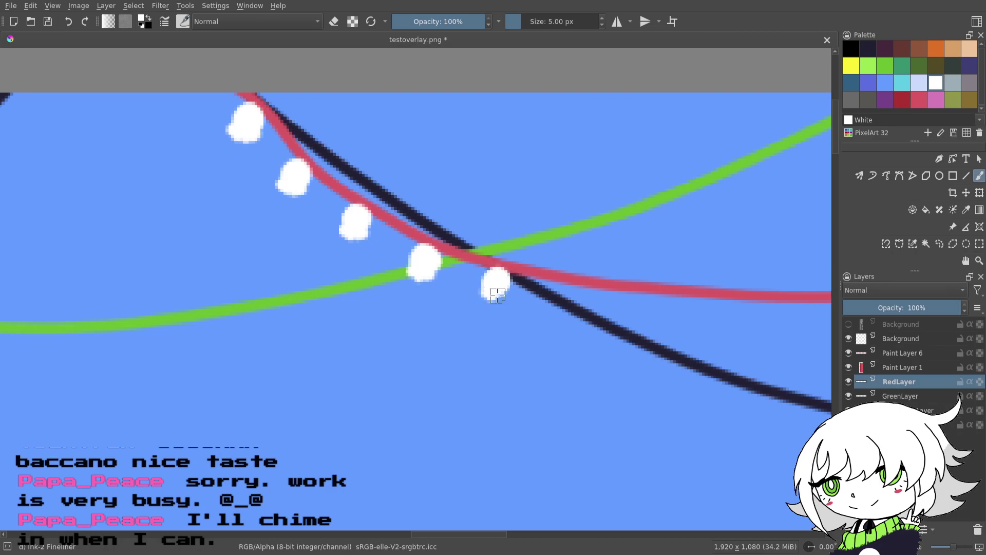
mouse_move(611, 300)
left_mouse_down()
mouse_move(526, 252)
mouse_move(476, 245)
mouse_move(484, 243)
left_mouse_up()
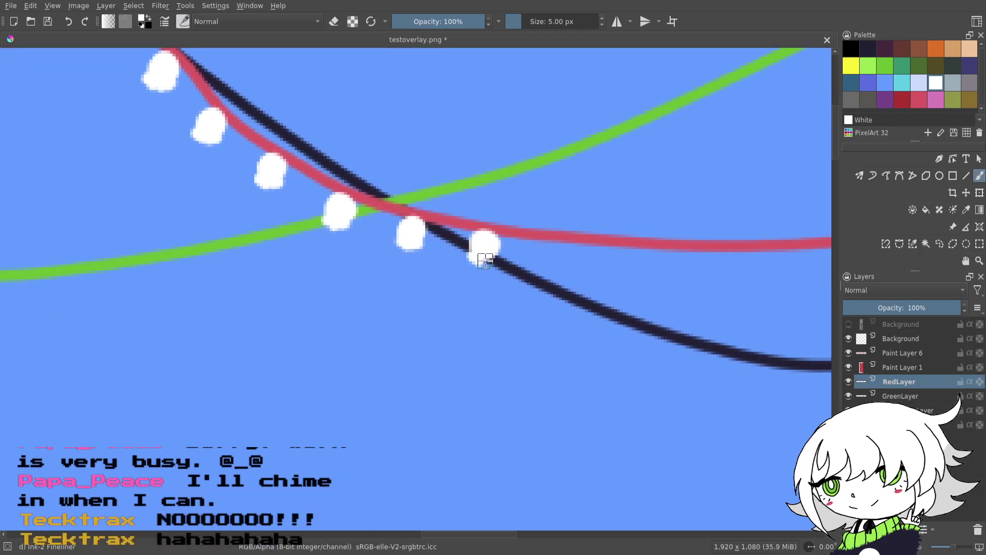
mouse_move(541, 242)
left_mouse_down()
mouse_move(488, 261)
mouse_move(519, 277)
left_mouse_up()
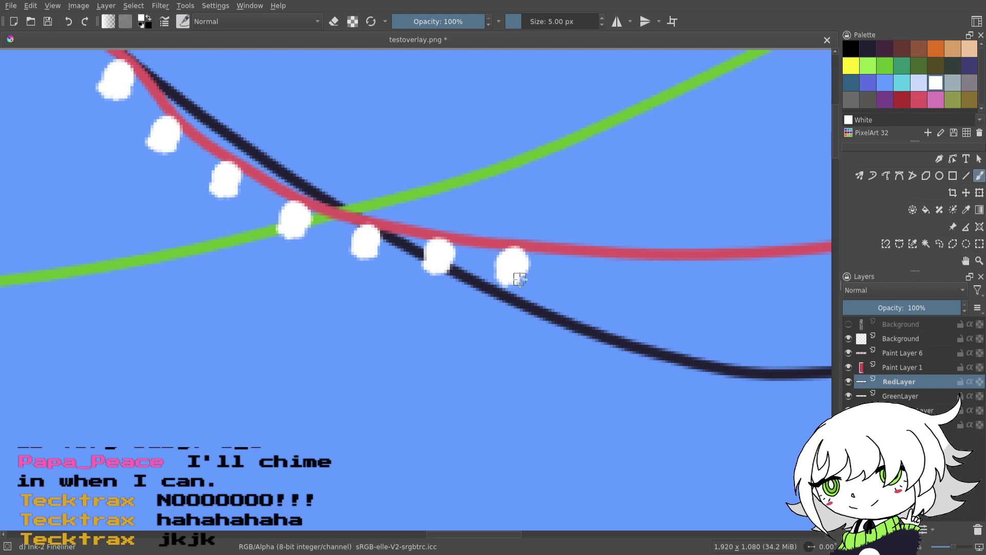
mouse_move(588, 284)
left_mouse_down()
mouse_move(513, 279)
mouse_move(487, 300)
mouse_move(535, 283)
left_mouse_up()
mouse_move(517, 251)
left_mouse_down()
mouse_move(510, 269)
mouse_move(526, 270)
mouse_move(396, 296)
left_mouse_up()
key("ctrl+s")
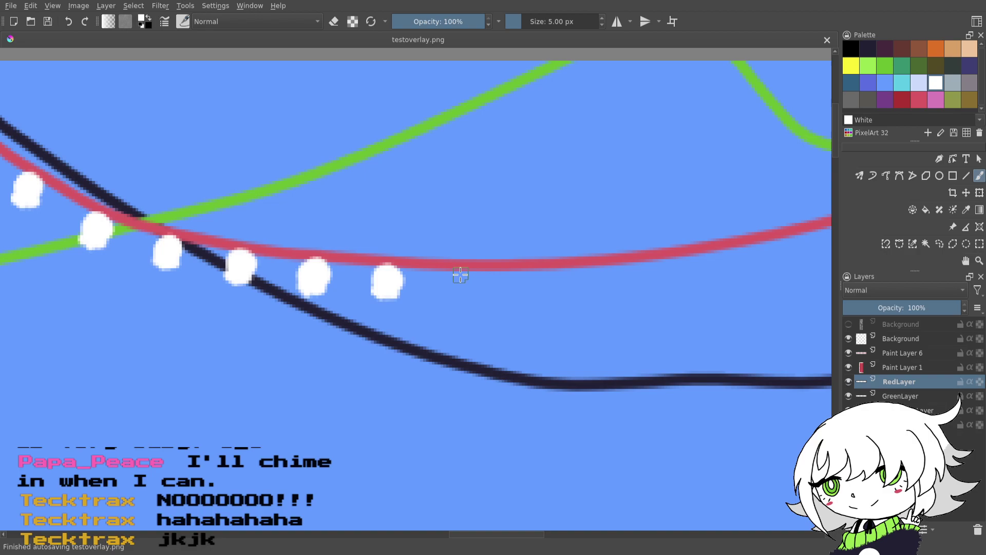
- Brush five White skull shapes under the third red swag, across its lowest point and onto the rising side, and save testoverlay.png
mouse_move(452, 277)
left_mouse_down()
mouse_move(458, 294)
mouse_move(464, 288)
left_mouse_up()
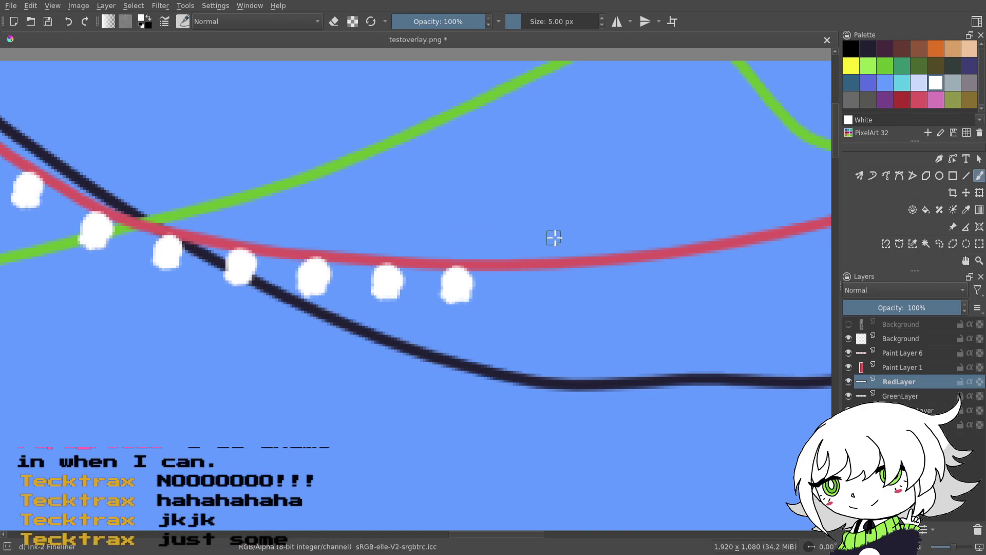
mouse_move(564, 266)
left_mouse_down()
mouse_move(528, 304)
mouse_move(488, 319)
mouse_move(484, 332)
mouse_move(497, 333)
mouse_move(491, 311)
mouse_move(463, 322)
left_mouse_up()
mouse_move(566, 311)
left_mouse_down()
mouse_move(513, 307)
mouse_move(511, 331)
left_mouse_up()
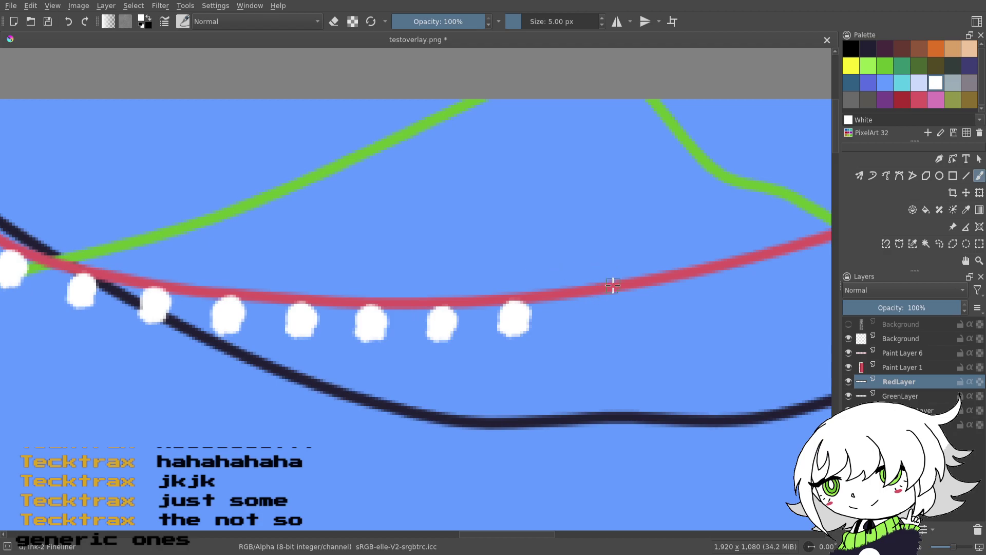
mouse_move(599, 284)
left_mouse_down()
mouse_move(544, 290)
mouse_move(484, 270)
mouse_move(499, 286)
left_mouse_up()
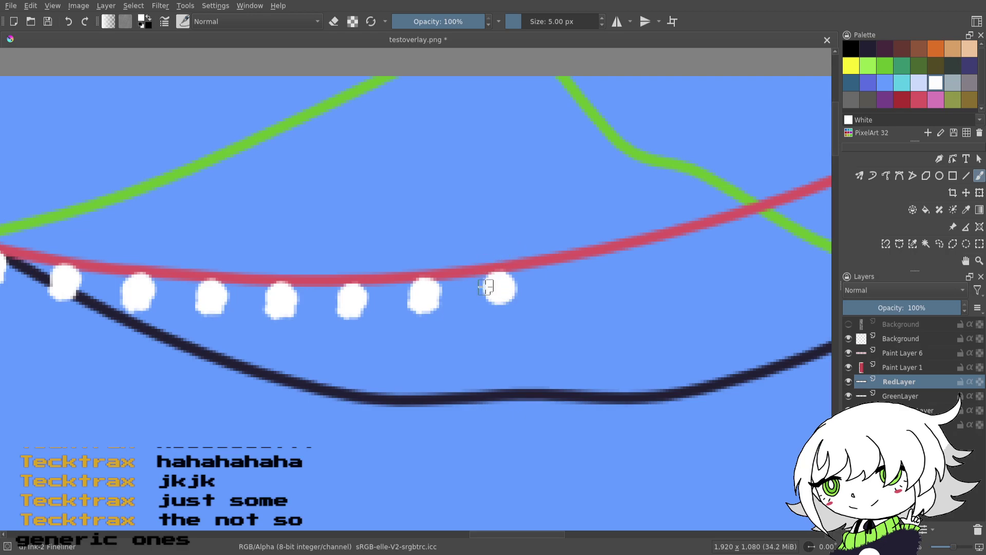
left_click_drag(491, 300, 509, 299)
left_click_drag(573, 270, 557, 292)
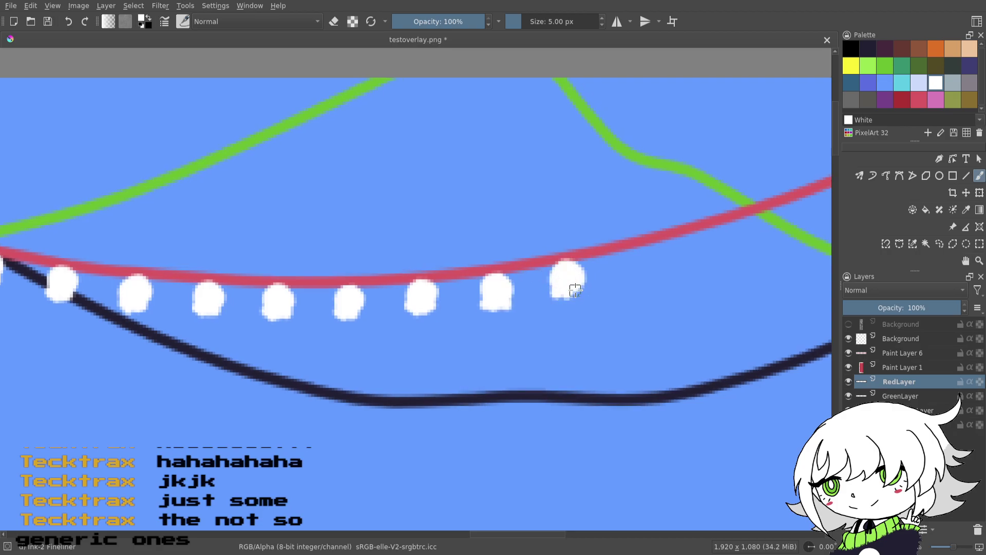
left_click_drag(576, 279, 503, 282)
left_click(53, 22)
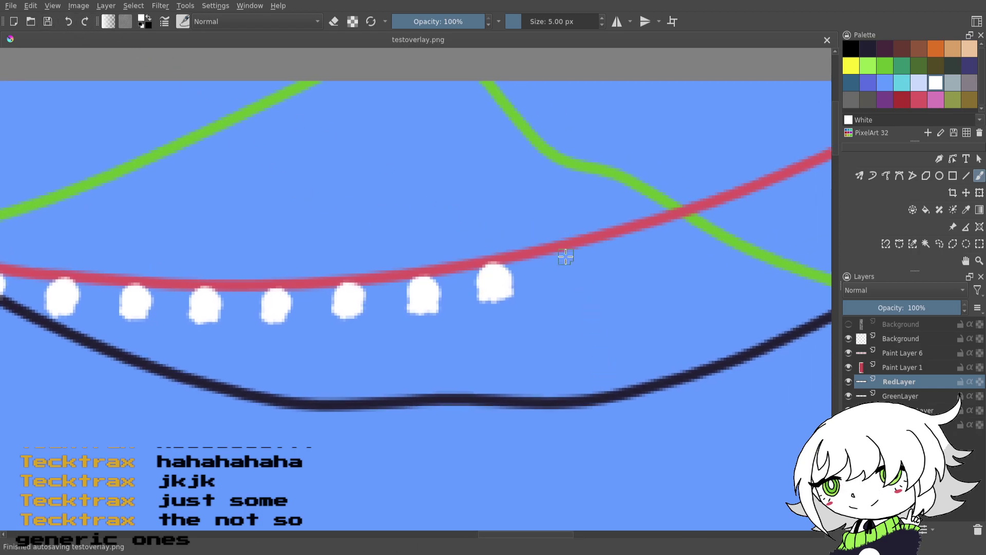
- Brush four White skull shapes under the rising side of the third red swag, ending just past the second green crossing
left_click_drag(565, 254, 569, 262)
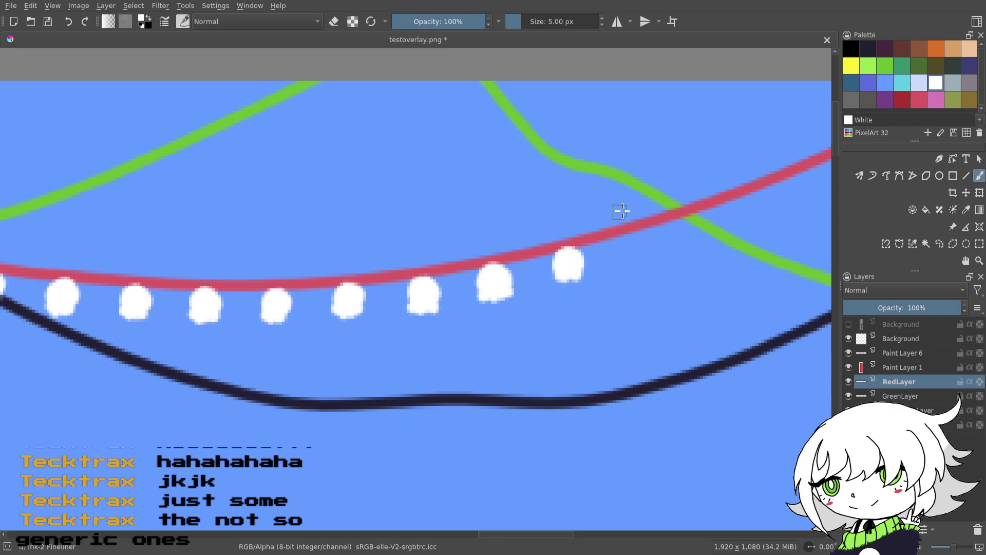
left_click_drag(641, 210, 418, 230)
left_click_drag(415, 270, 415, 282)
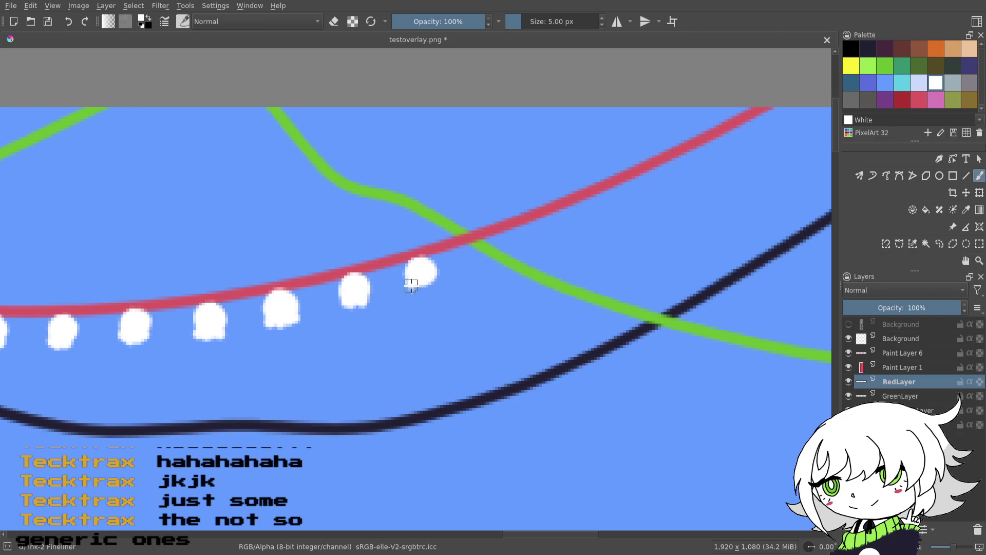
scroll(458, 298, "up", 1)
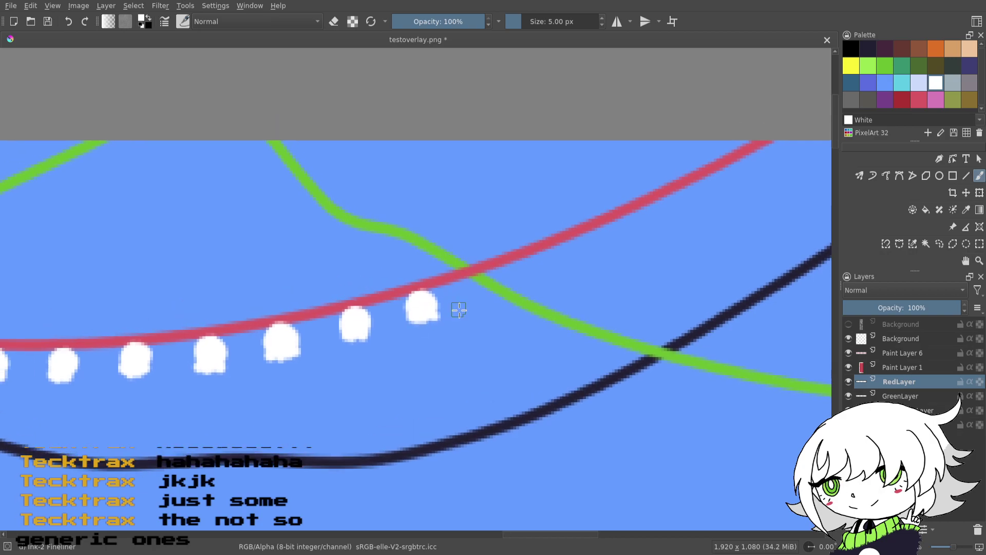
mouse_move(485, 275)
left_mouse_down()
mouse_move(474, 300)
mouse_move(495, 290)
left_mouse_up()
mouse_move(530, 233)
left_mouse_down()
mouse_move(478, 247)
mouse_move(488, 280)
left_mouse_up()
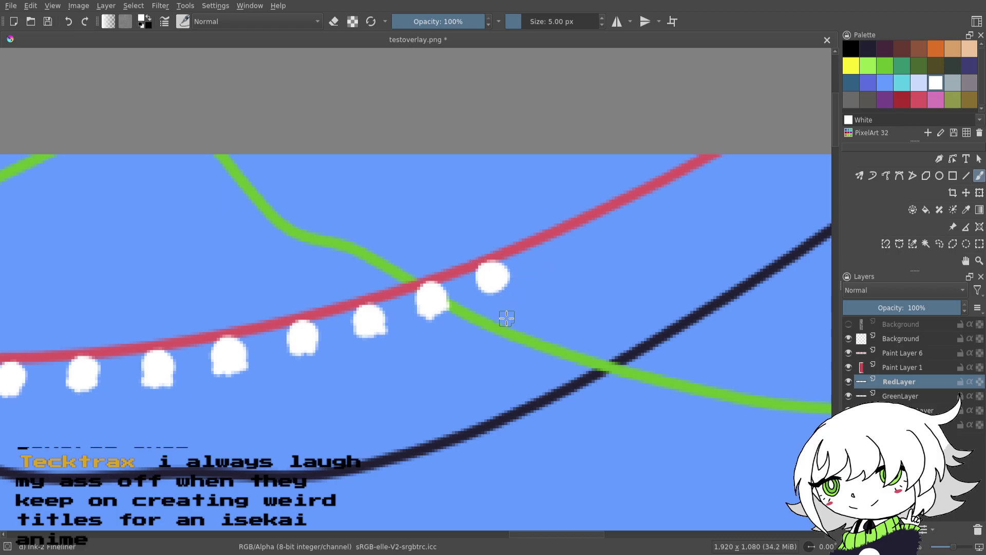
left_click_drag(497, 279, 514, 279)
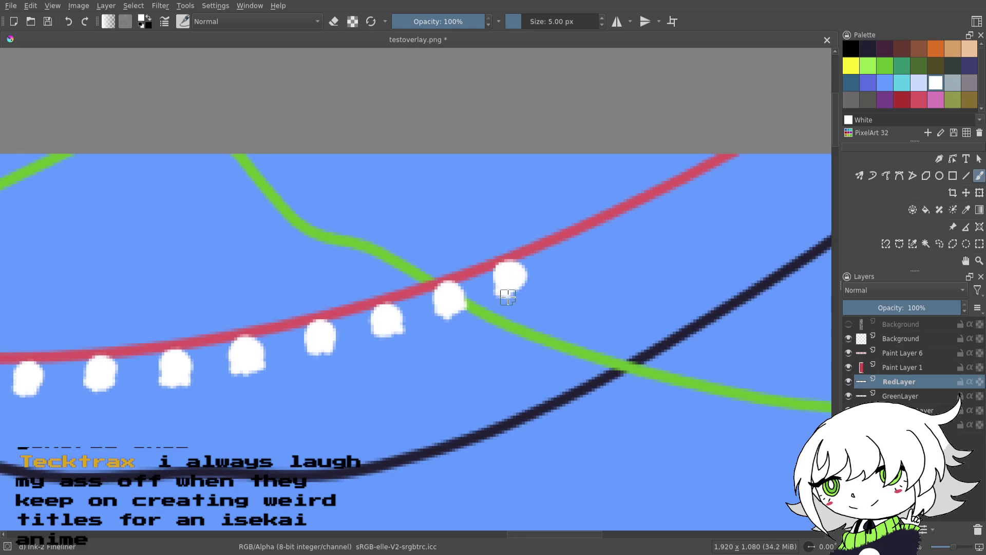
- Brush the last three White skull shapes of the third red swag up to the canvas's top edge, undoing one stroke, and save testoverlay.png
mouse_move(532, 254)
left_mouse_down()
mouse_move(464, 287)
mouse_move(509, 285)
left_mouse_up()
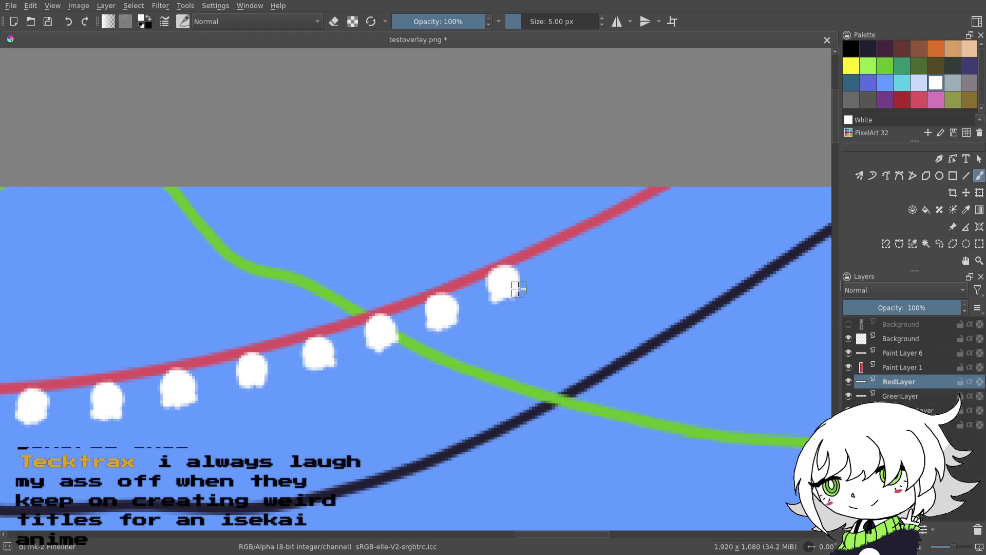
scroll(495, 262, "up", 1)
scroll(496, 262, "right", 1)
mouse_move(547, 271)
left_mouse_down()
mouse_move(535, 259)
mouse_move(537, 275)
mouse_move(554, 266)
left_mouse_up()
left_click(69, 22)
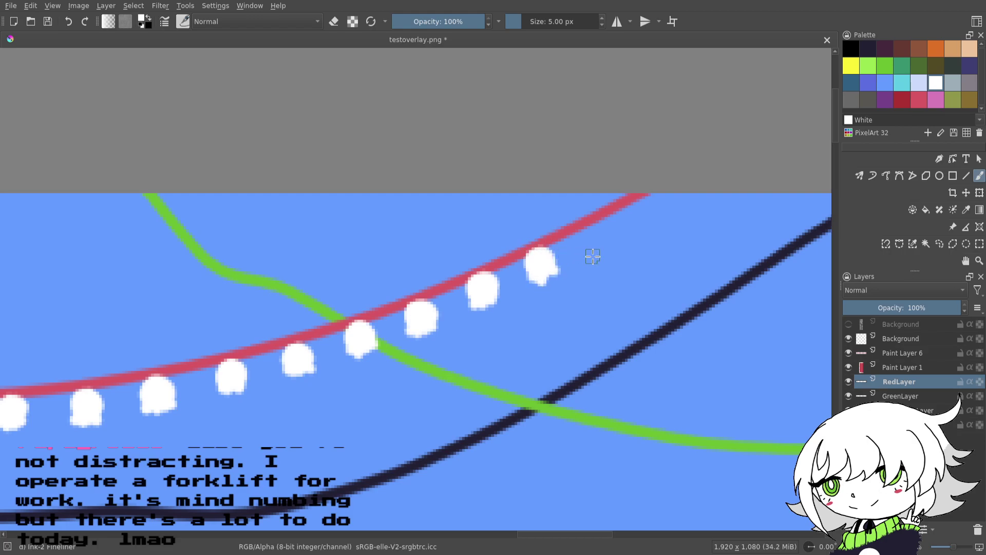
left_click_drag(550, 294, 531, 335)
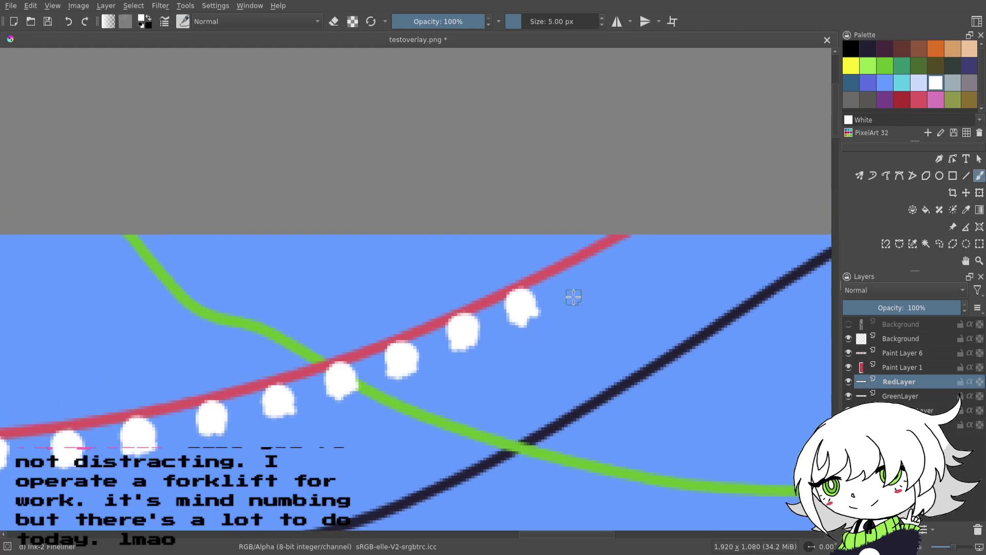
left_click_drag(572, 295, 559, 337)
mouse_move(549, 290)
left_mouse_down()
mouse_move(557, 288)
mouse_move(551, 314)
mouse_move(565, 304)
left_mouse_up()
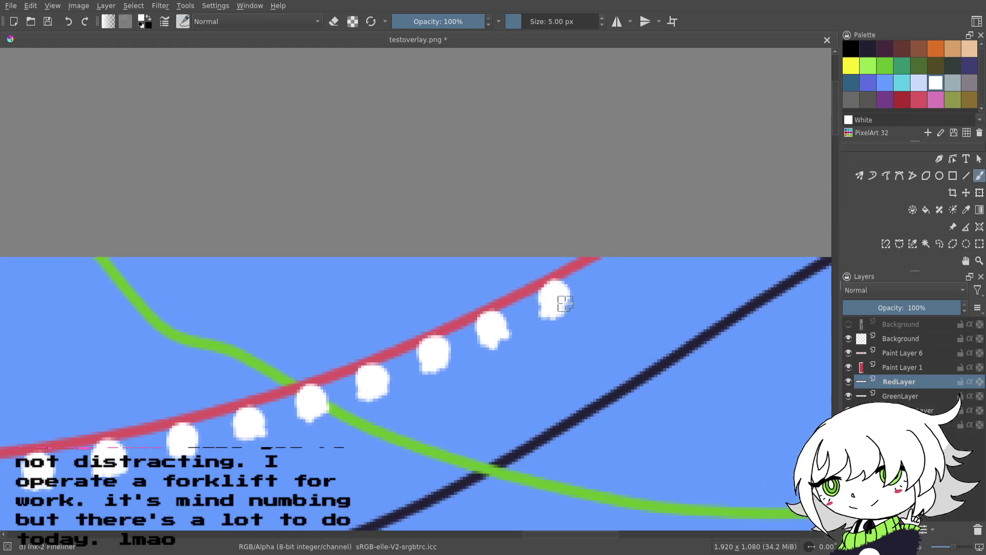
left_click_drag(534, 338, 558, 265)
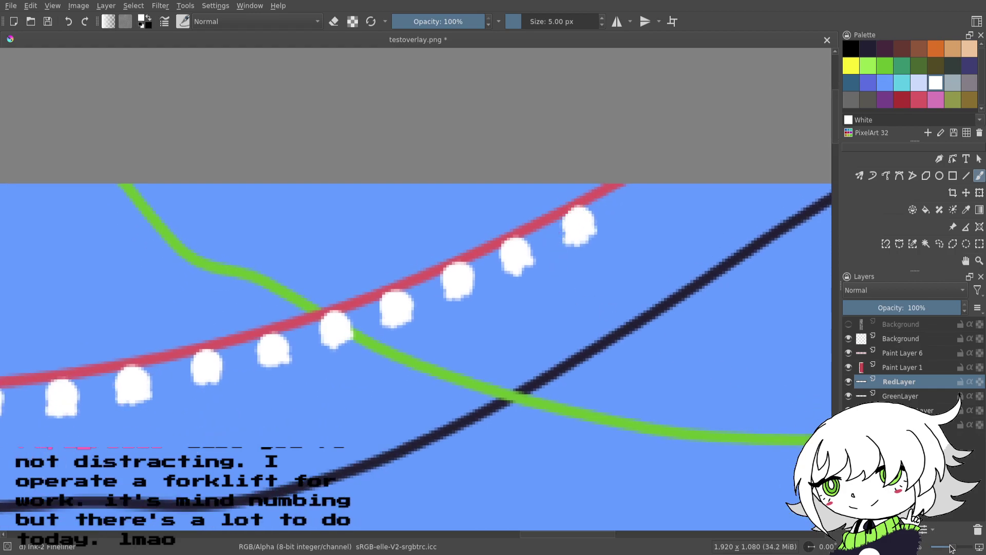
left_click_drag(952, 549, 950, 551)
left_click_drag(490, 373, 602, 324)
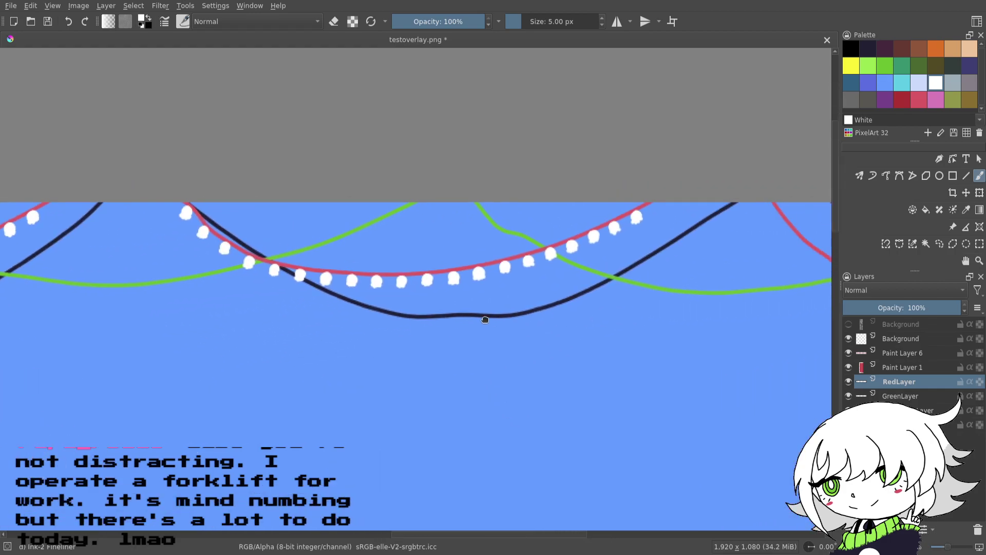
left_click(52, 27)
- Paint six White oval bulbs under the last red string, from the canvas's top edge down to the red side block
left_click_drag(688, 334, 486, 358)
left_click_drag(946, 546, 955, 545)
left_click_drag(620, 289, 605, 335)
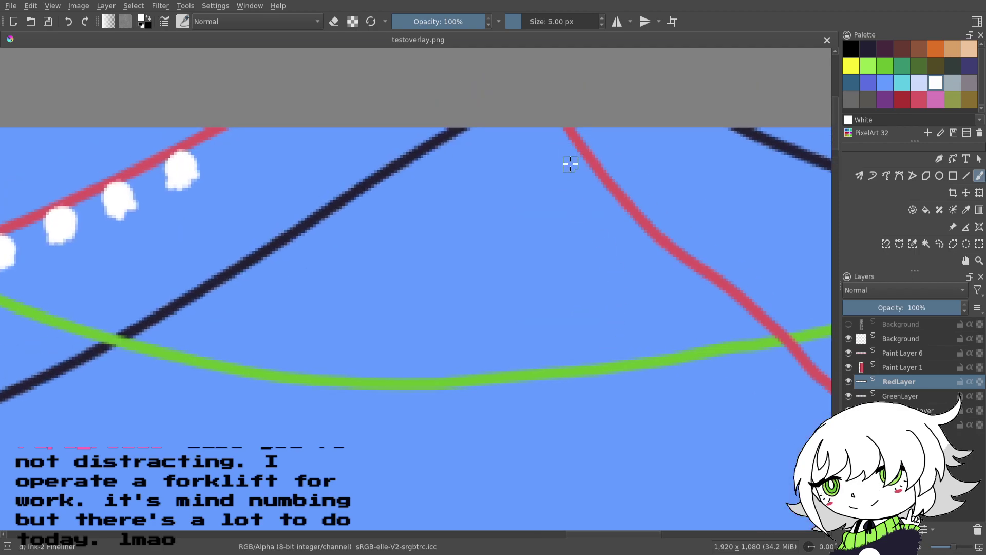
left_click(574, 162)
left_click(622, 224)
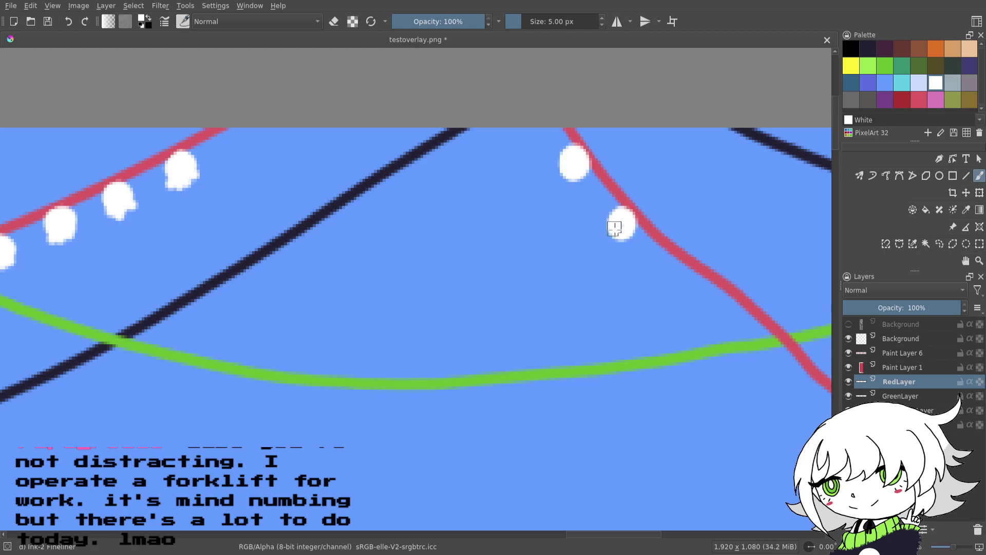
left_click_drag(668, 254, 586, 276)
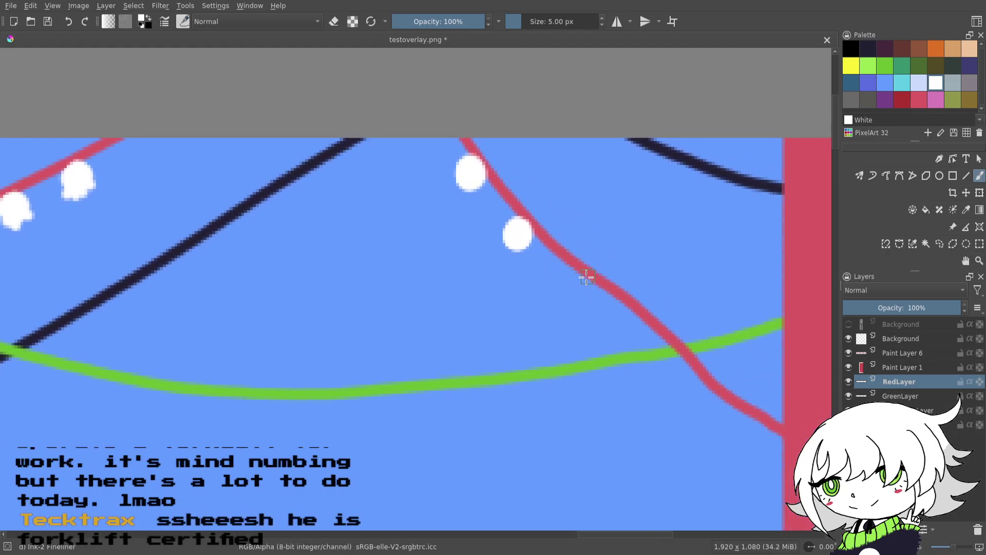
left_click(577, 286)
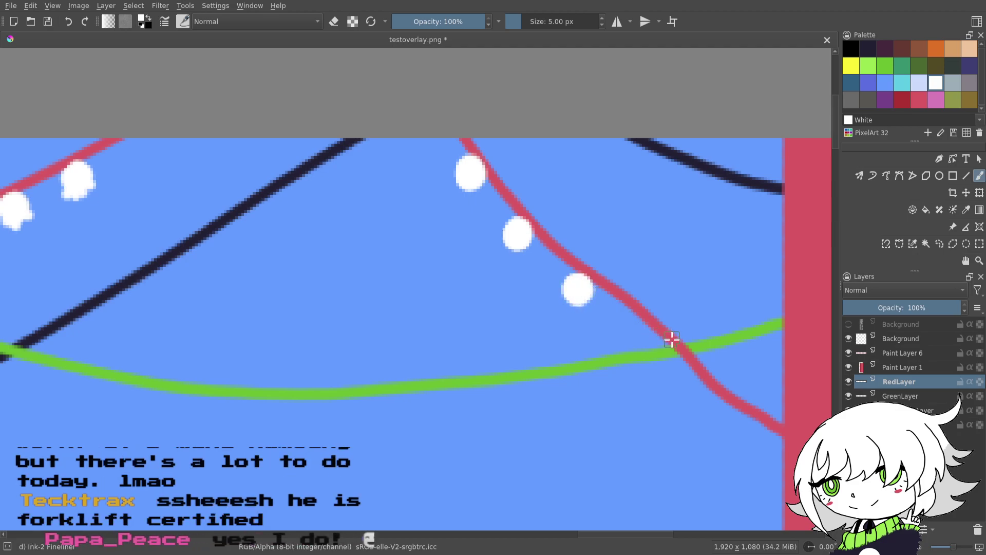
left_click(608, 327)
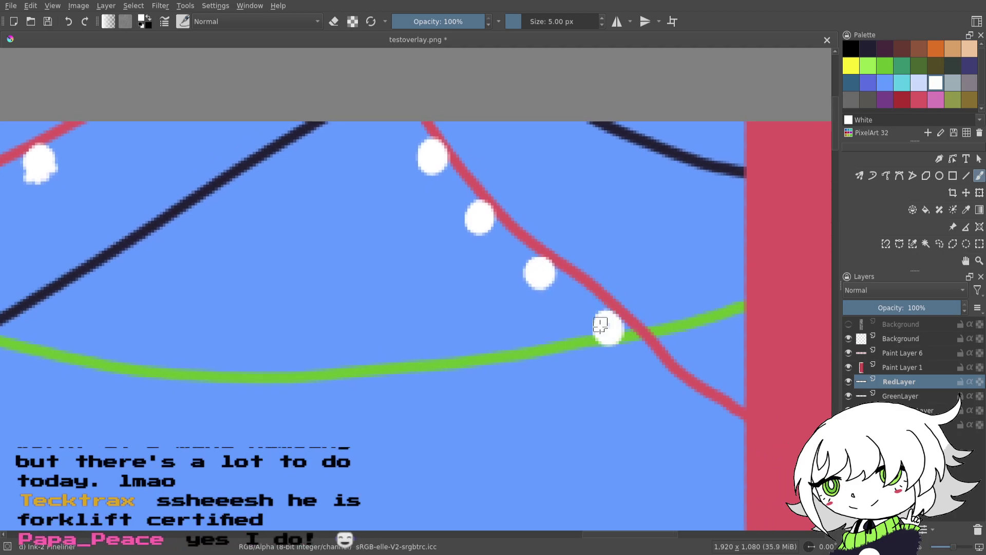
left_click_drag(666, 345, 588, 297)
left_click(591, 339)
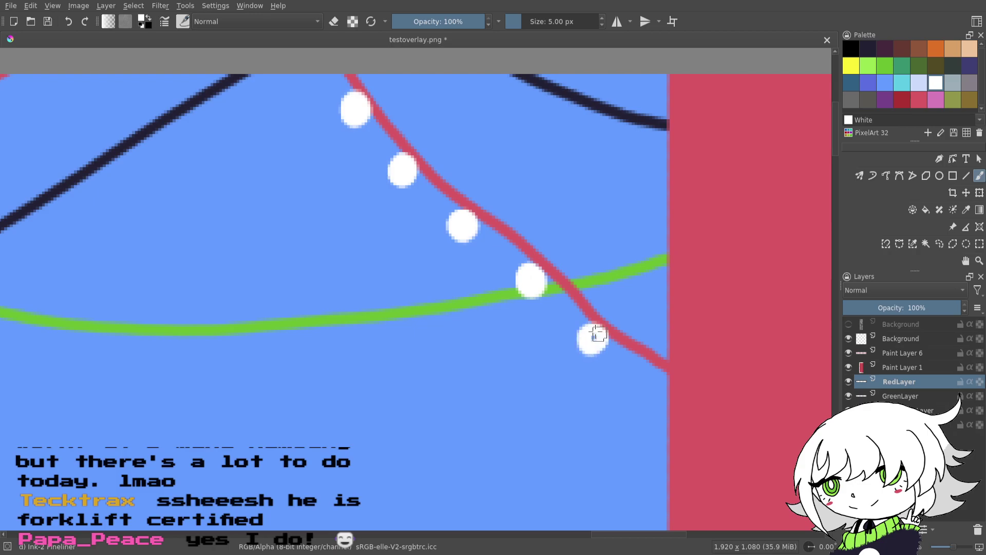
left_click(654, 378)
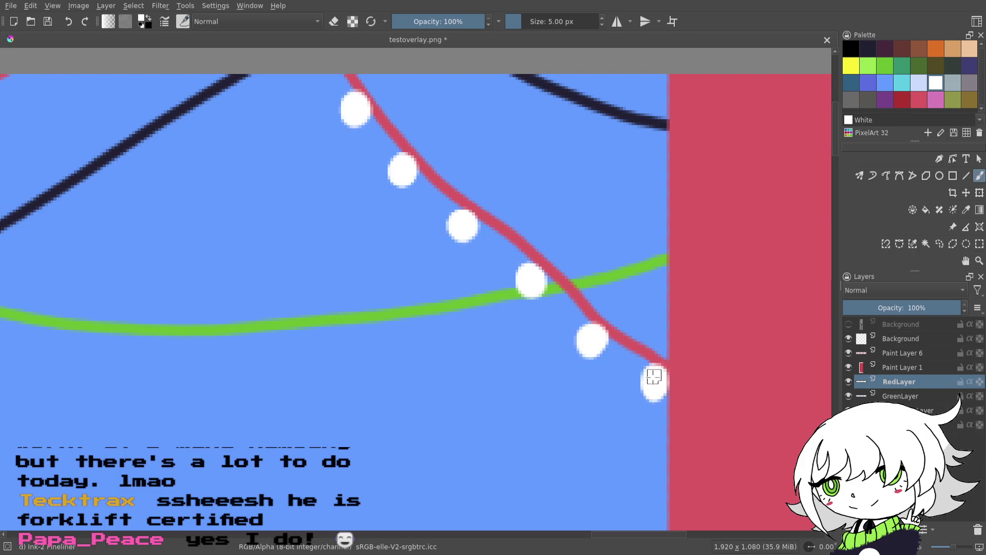
- Select Paint Layer 1 and toggle its visibility off and back on to examine the string's end behind the red side block
mouse_move(558, 304)
left_mouse_down()
mouse_move(693, 318)
mouse_move(612, 318)
left_mouse_up()
left_click(887, 368)
left_click(848, 368)
left_click(848, 368)
left_click_drag(532, 313, 645, 344)
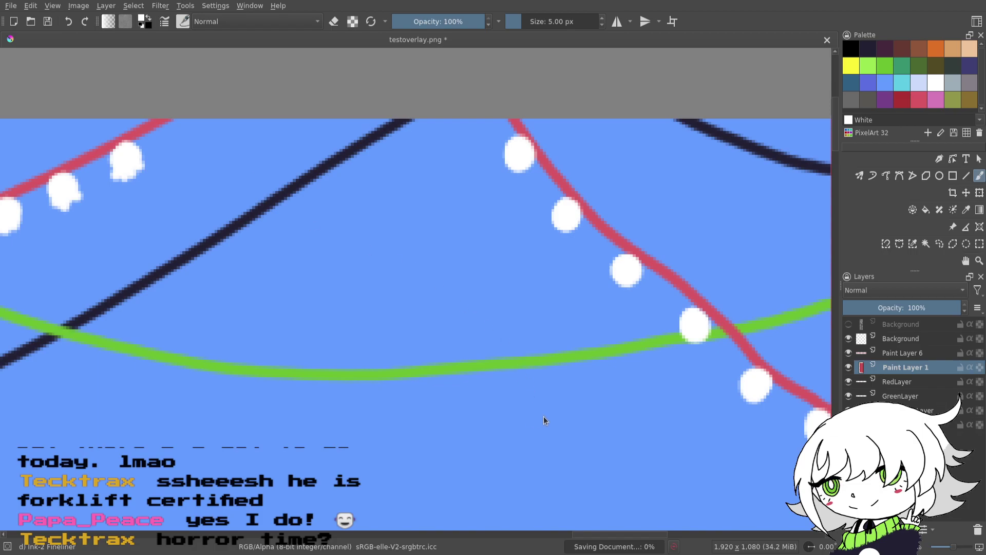
- Brush White jaws onto the six bulbs under the last red string to form skull shapes, and save testoverlay.png
left_click_drag(506, 164, 510, 169)
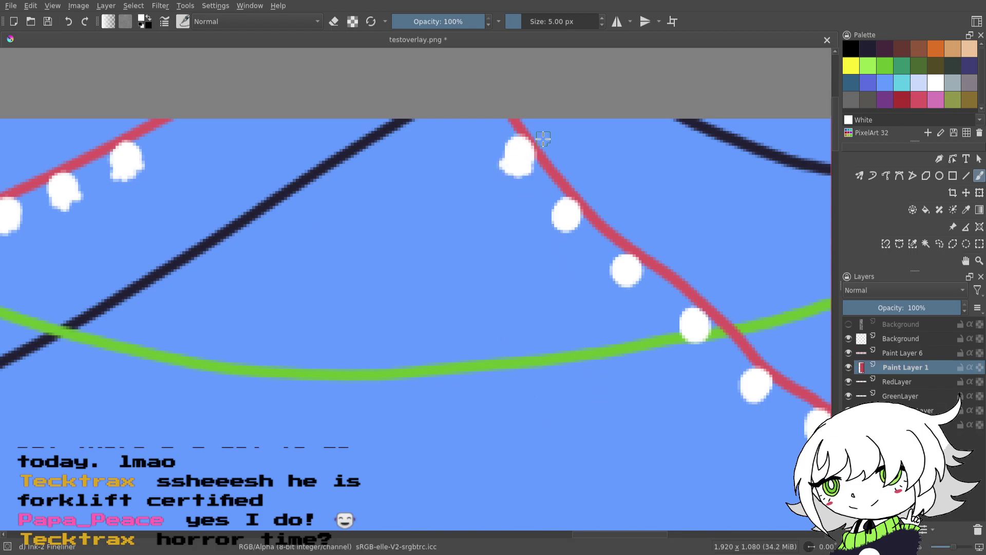
left_click_drag(584, 226, 610, 238)
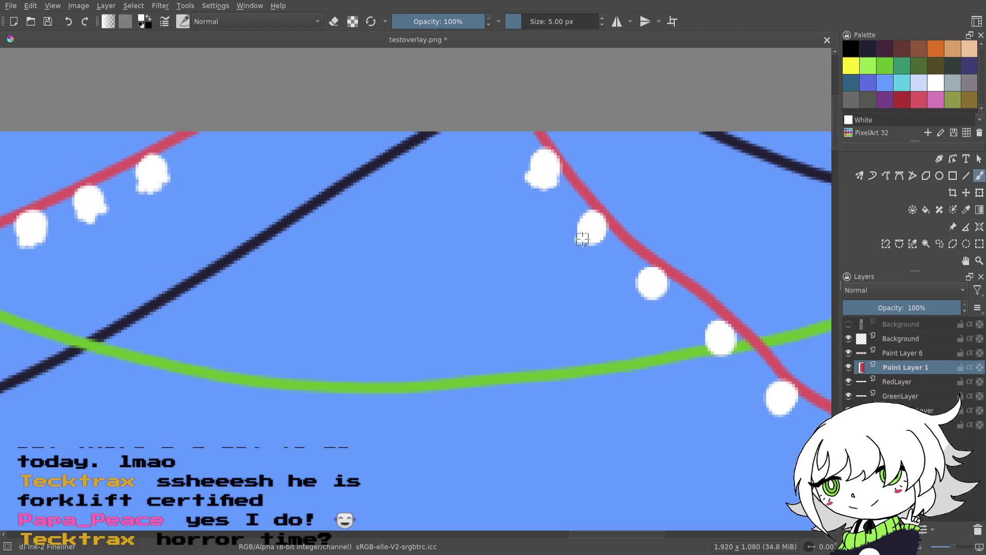
left_click_drag(680, 341, 646, 337)
left_click_drag(581, 340, 513, 321)
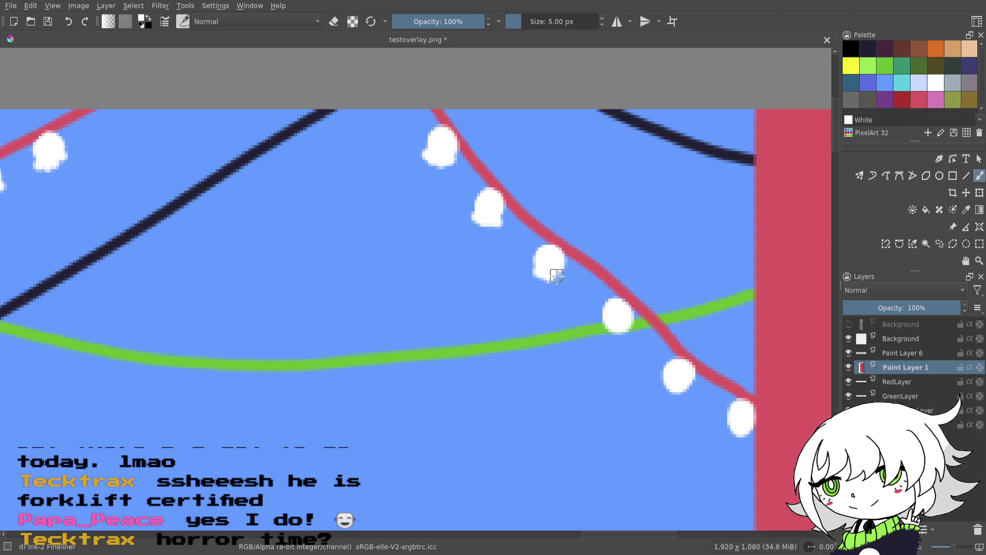
scroll(587, 303, "down", 1)
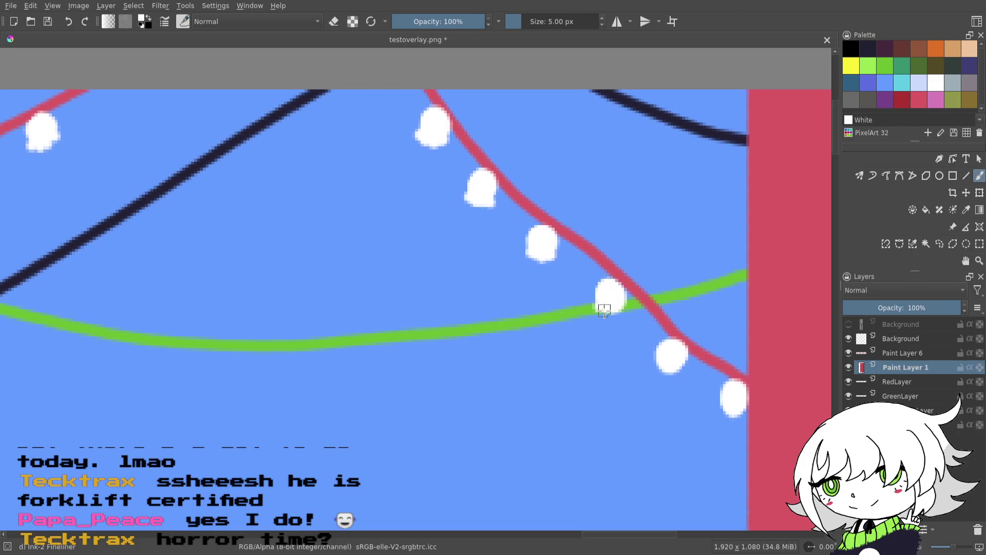
scroll(627, 328, "down", 2)
scroll(627, 328, "right", 1)
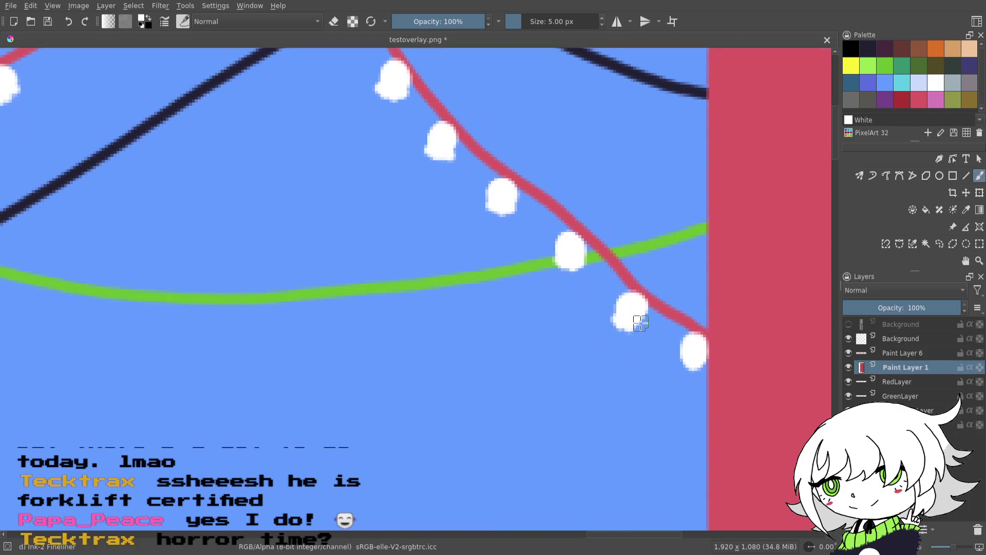
scroll(642, 352, "right", 1)
left_click_drag(642, 352, 650, 364)
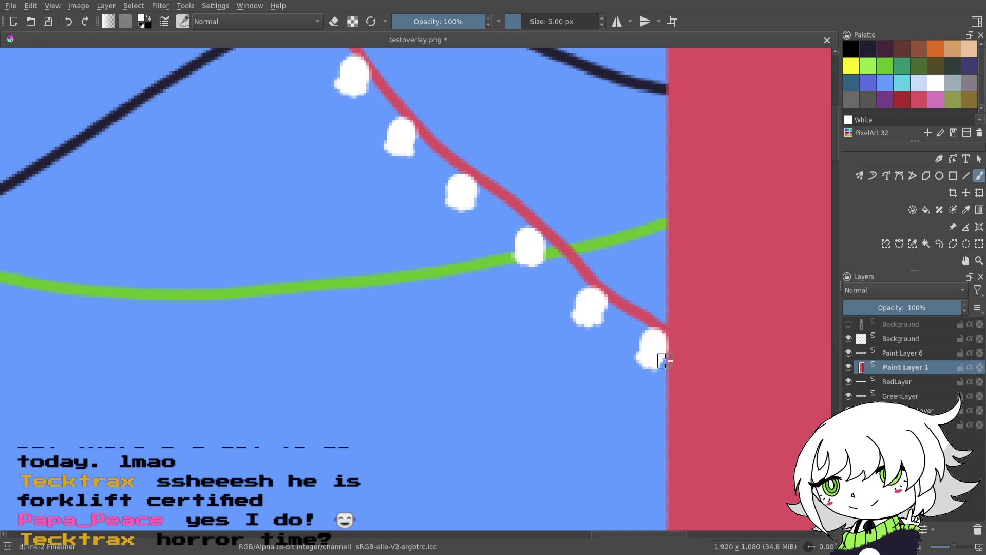
left_click(48, 20)
- Dot pairs of Black eyes on the first three White skulls of the second red swag
left_click_drag(709, 429, 773, 439)
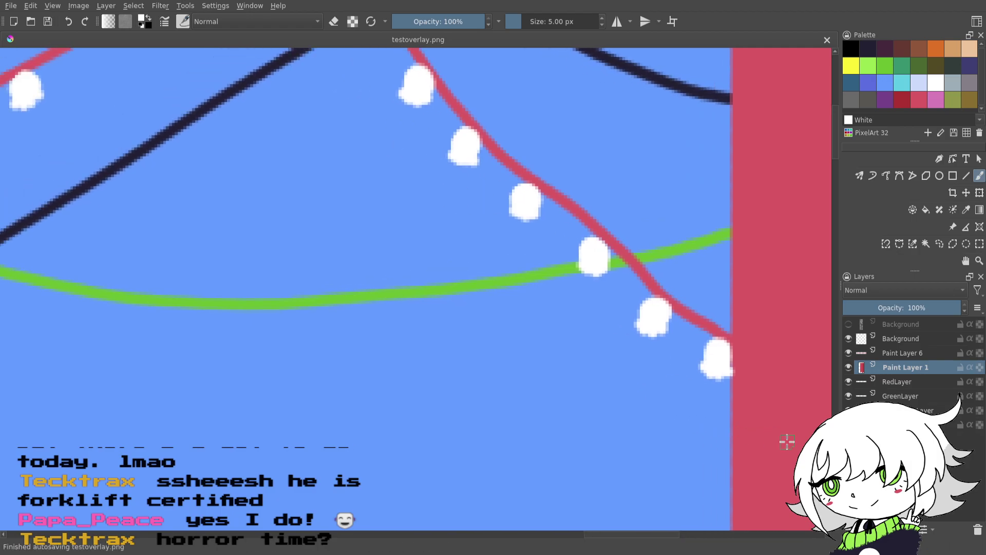
left_click_drag(954, 546, 946, 546)
left_click_drag(550, 390, 882, 347)
left_click_drag(455, 332, 844, 314)
left_click_drag(355, 334, 757, 328)
left_click_drag(284, 320, 363, 358)
left_click_drag(947, 546, 954, 546)
left_click_drag(591, 314, 615, 421)
left_click_drag(628, 181, 637, 276)
left_click(851, 49)
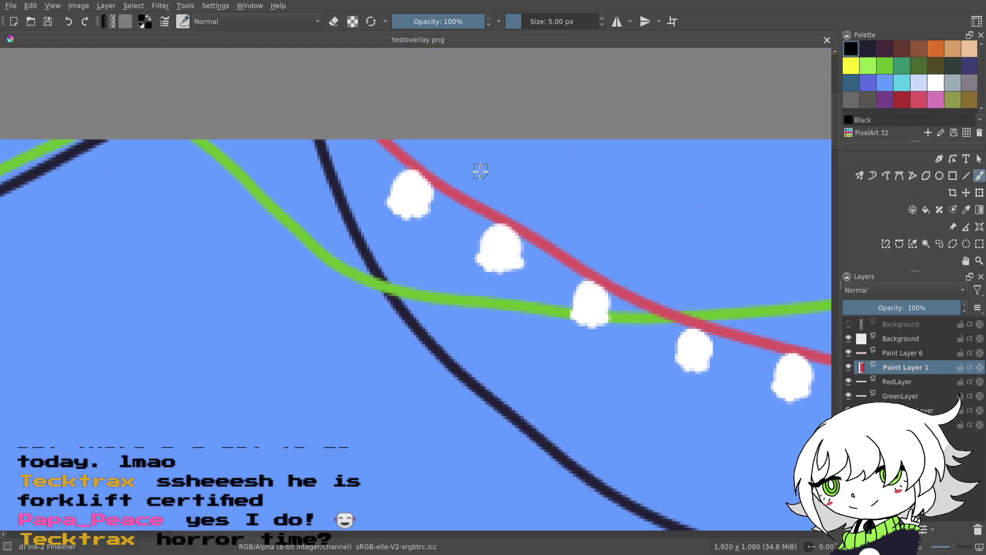
left_click(400, 188)
left_click(417, 193)
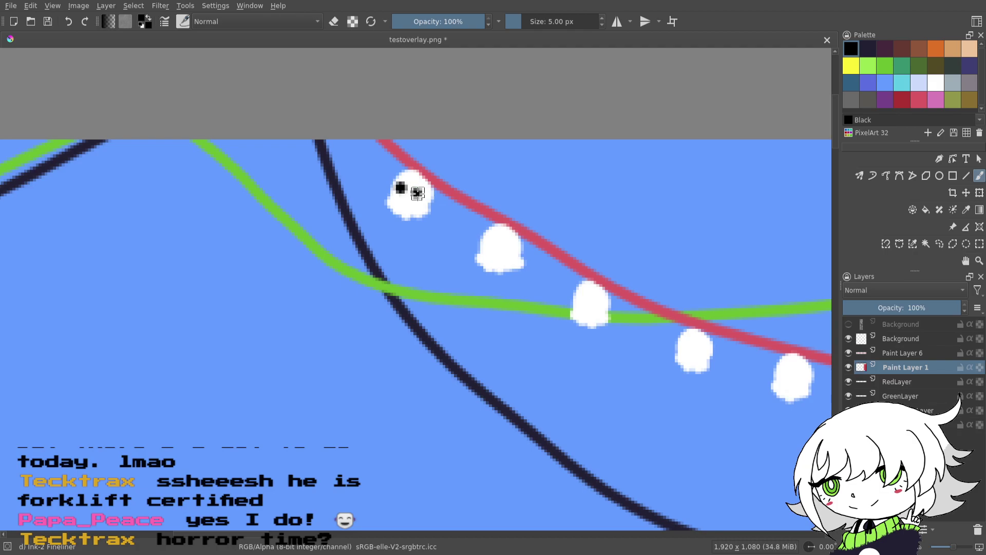
left_click(491, 243)
left_click(508, 245)
left_click(584, 298)
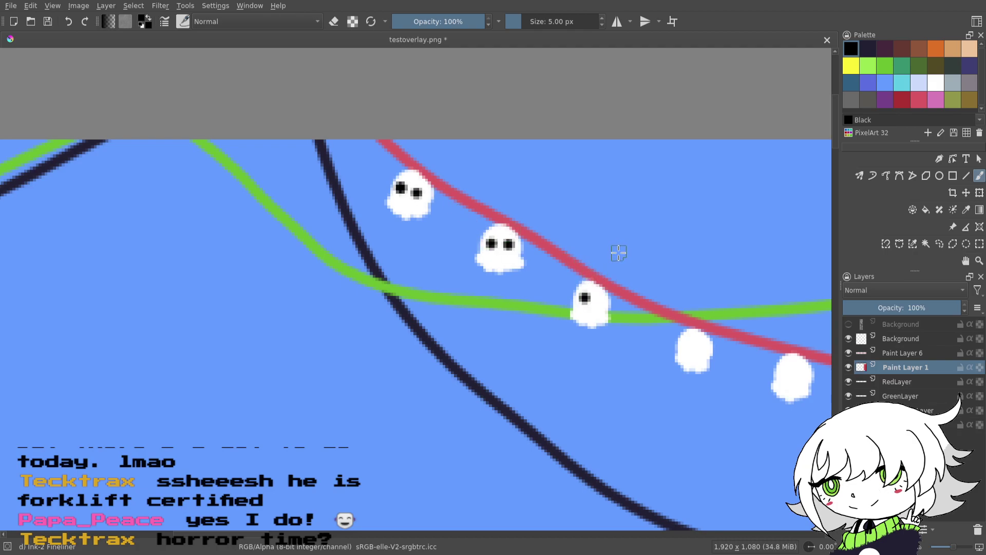
left_click(600, 302)
- Dot pairs of Black eyes on the fourth to seventh skulls of the second red swag
left_click_drag(664, 295, 520, 274)
left_click(542, 323)
left_click(555, 324)
left_click_drag(599, 307, 520, 287)
left_click(562, 329)
left_click(576, 331)
left_click_drag(637, 311, 517, 301)
left_click(562, 347)
left_click(576, 350)
left_click_drag(618, 319, 544, 307)
left_click(595, 343)
left_click(607, 347)
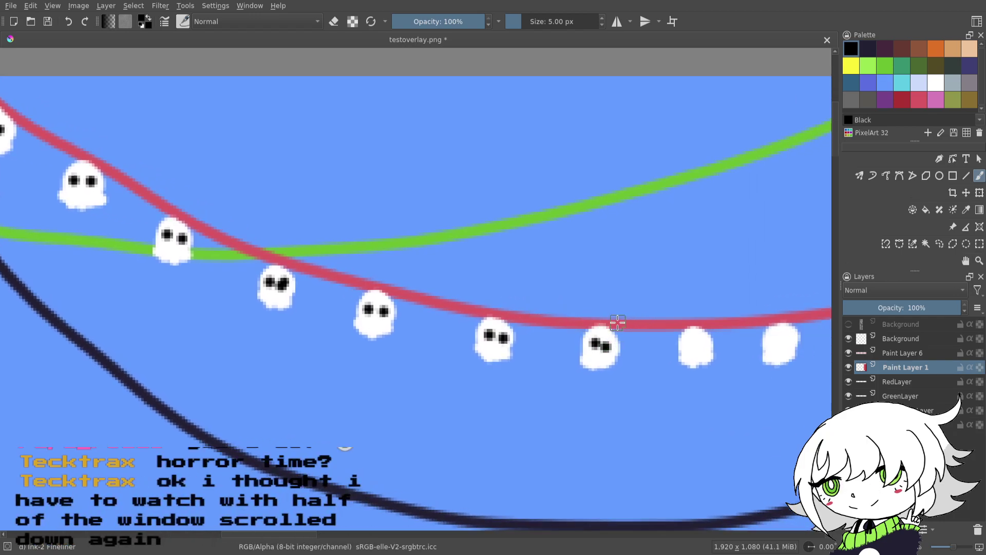
- Dot pairs of Black eyes on the next four skulls around the lowest part of the second red swag, the eighth to eleventh
left_click_drag(627, 321, 570, 326)
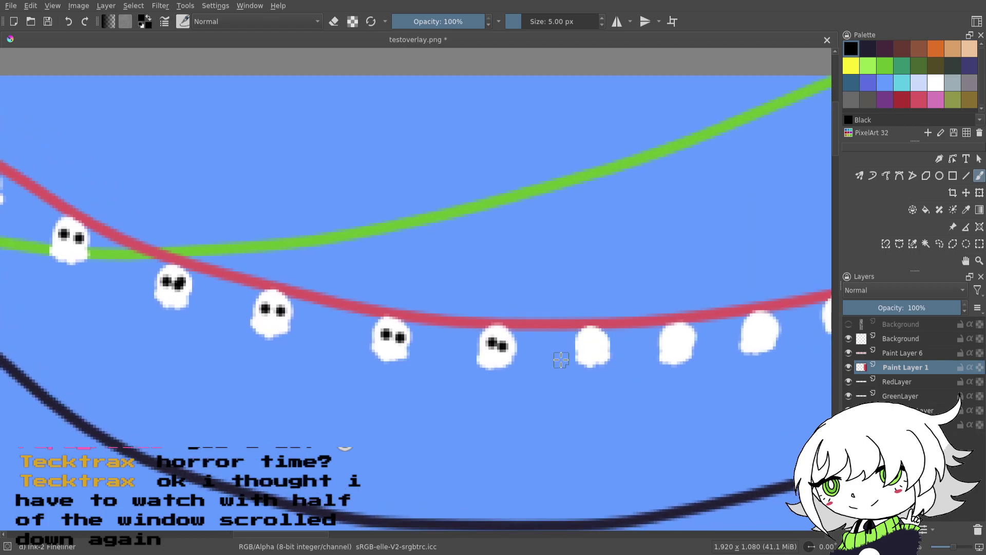
left_click_drag(648, 368, 599, 356)
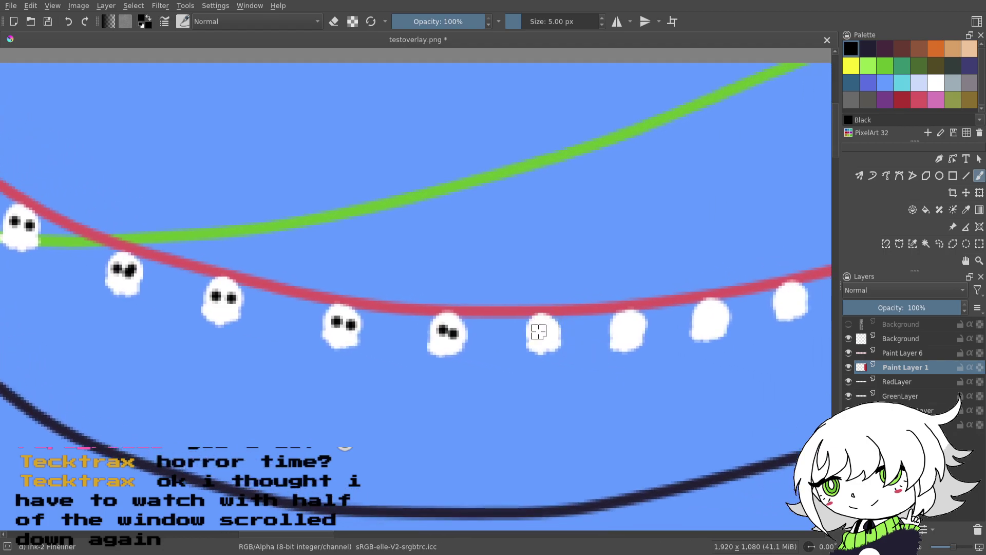
left_click(537, 330)
left_click(550, 332)
left_click(636, 324)
left_click_drag(608, 298, 458, 303)
left_click(554, 322)
left_click(567, 323)
left_click_drag(601, 292, 535, 321)
left_click(566, 334)
left_click(580, 332)
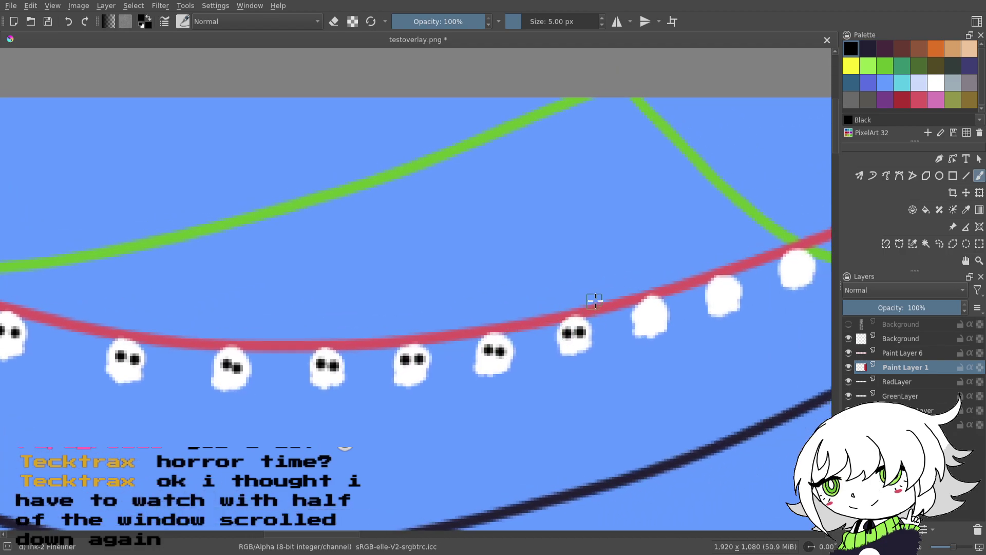
- Dot pairs of Black eyes on the next three skulls of the second red swag, ending at the green string's crossing
left_click(642, 312)
left_click(656, 311)
left_click_drag(637, 293, 540, 308)
left_click(622, 306)
left_click(632, 307)
mouse_move(638, 286)
left_mouse_down()
mouse_move(515, 310)
mouse_move(531, 318)
left_mouse_up()
left_click(588, 312)
left_click(599, 311)
- Dot pairs of Black eyes on the last four skulls of the second red swag, up to the canvas's top edge
mouse_move(607, 289)
left_mouse_down()
mouse_move(477, 299)
mouse_move(539, 293)
left_mouse_up()
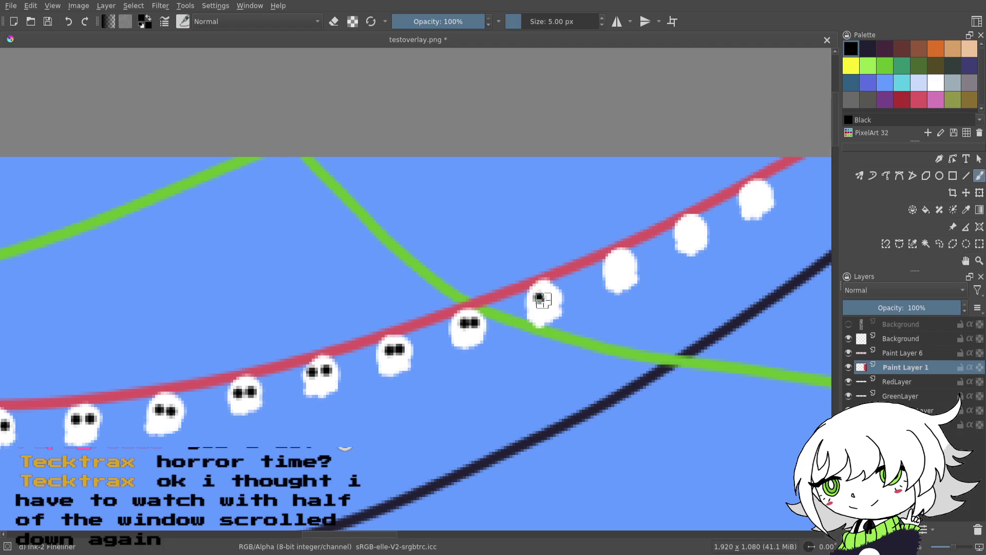
left_click(614, 263)
left_click(625, 262)
left_click(686, 230)
left_click(697, 228)
left_click_drag(670, 225, 534, 258)
left_click(616, 229)
left_click(626, 227)
- Dot pairs of Black eyes on the first three skulls of the third red swag
left_click_drag(663, 244, 406, 231)
left_click_drag(644, 254, 411, 242)
left_click(573, 190)
left_click(584, 190)
left_click(621, 246)
left_click(630, 247)
left_click(683, 290)
left_click(693, 291)
- Dot pairs of Black eyes on the fourth and fifth skulls of the third red swag, around the green string's crossing
left_click_drag(692, 290, 487, 264)
left_click(489, 325)
left_click(498, 325)
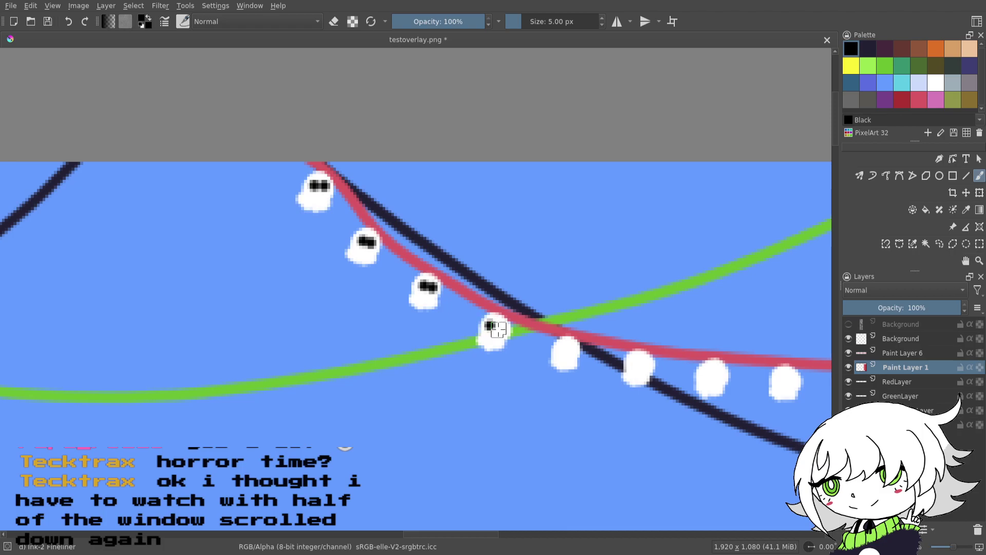
left_click(559, 349)
left_click(569, 349)
left_click_drag(569, 349, 424, 338)
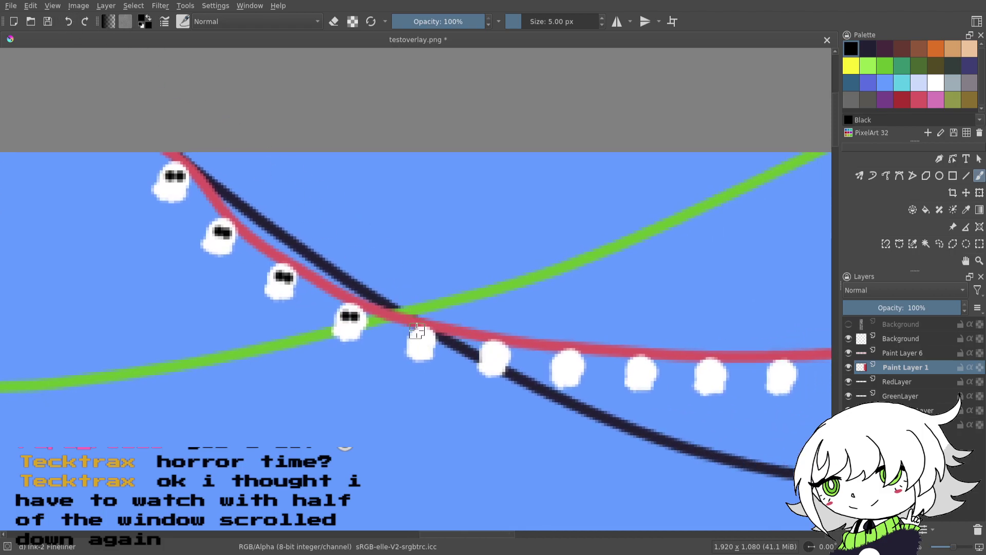
left_click(426, 341)
- Dot Black eyes on the third swag's skull overlapping the dark string, undoing the first pair and repainting it slightly wider apart
left_click(492, 353)
left_click(499, 353)
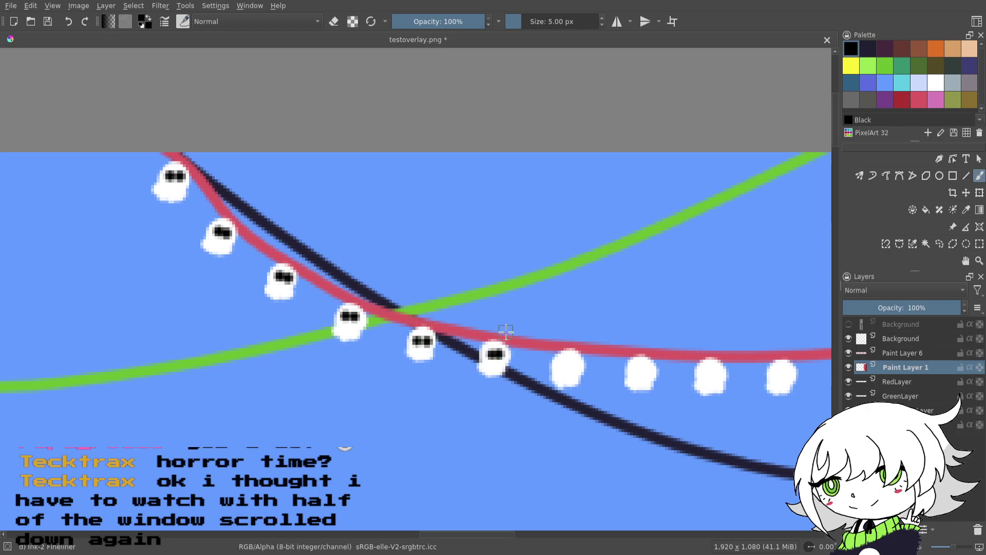
left_click(68, 22)
left_click(68, 23)
left_click(491, 352)
left_click(502, 356)
- Dot pairs of Black eyes on the seventh, eighth and ninth skulls of the third red swag
left_click_drag(626, 312, 566, 268)
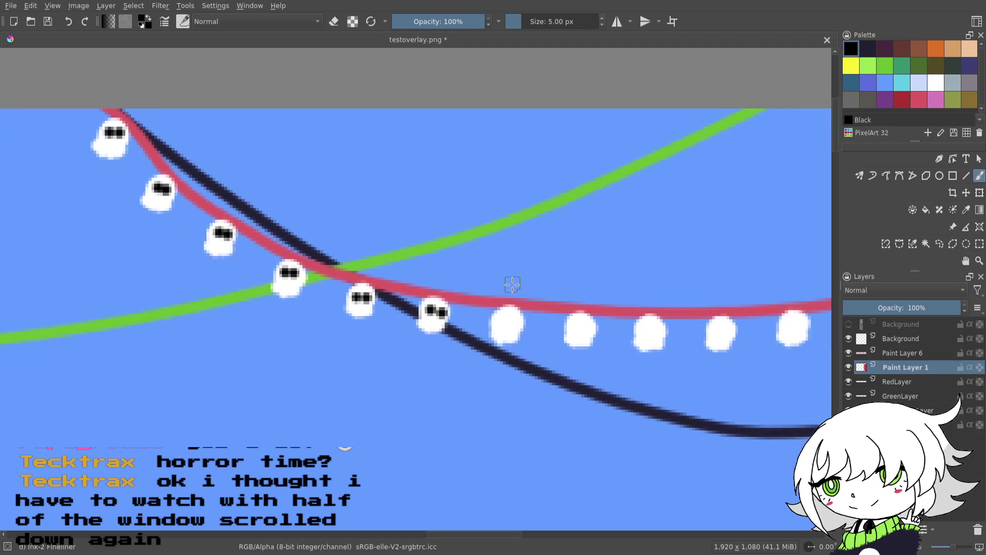
left_click(502, 321)
left_click(513, 320)
left_click(576, 326)
left_click(587, 328)
left_click_drag(588, 274, 486, 268)
left_click(542, 320)
left_click(554, 321)
- Dot Black eyes on the tenth skull of the third red swag, undoing one dot and repainting it
left_click_drag(583, 290, 482, 286)
left_click(516, 319)
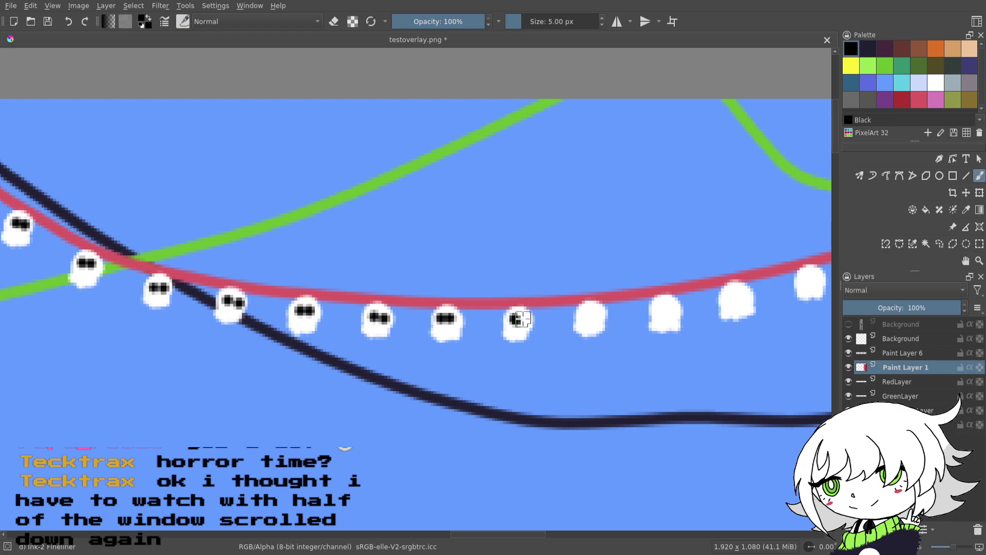
left_click(67, 22)
left_click(514, 320)
left_click(523, 320)
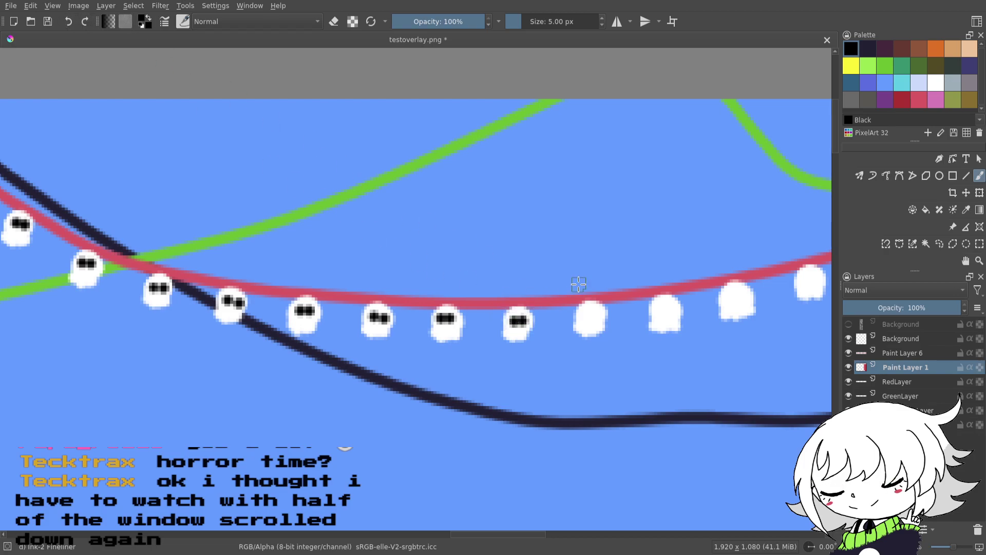
- Dot pairs of Black eyes on the eleventh to thirteenth skulls of the third red swag
left_click_drag(583, 262, 503, 274)
left_click(527, 325)
left_click(539, 324)
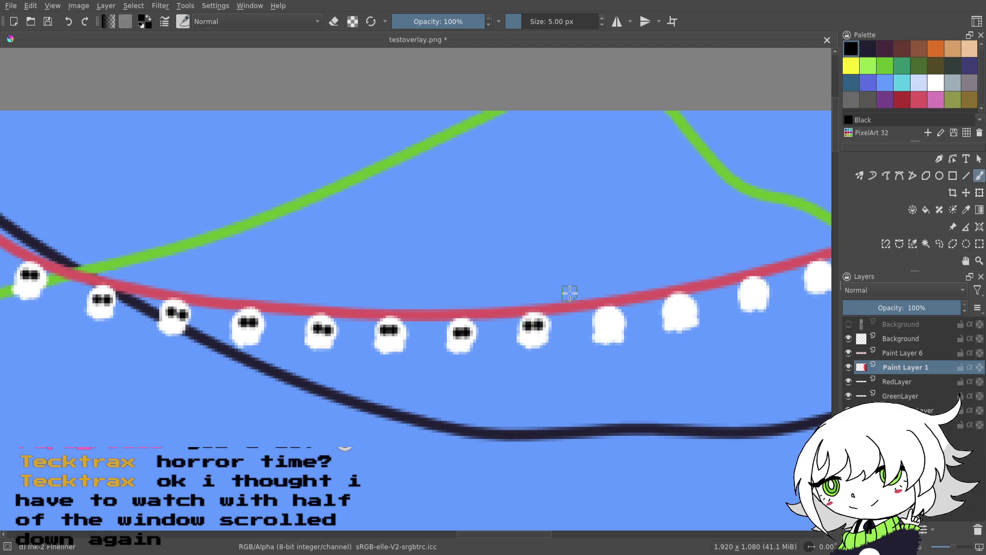
left_click(604, 319)
left_click(615, 318)
left_click_drag(613, 311, 514, 310)
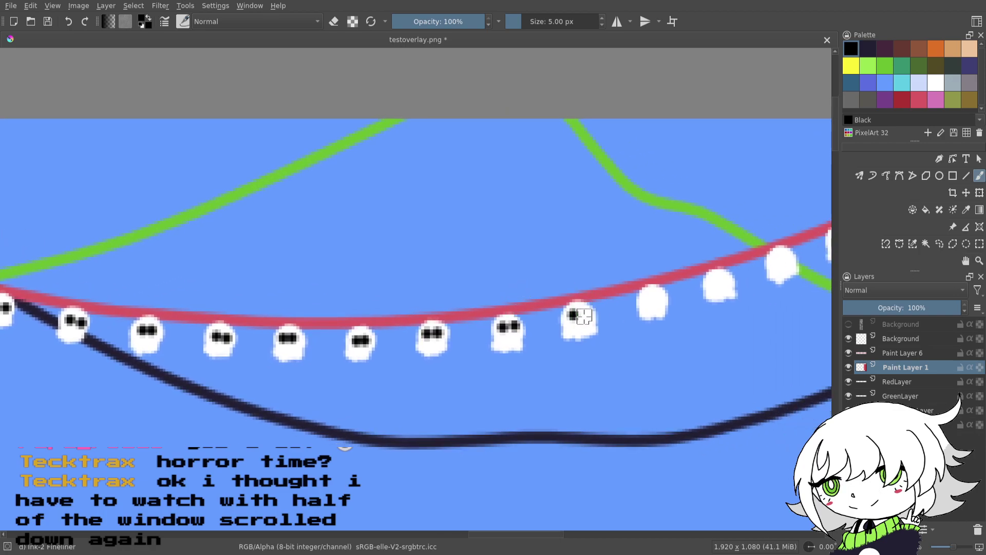
- Dot pairs of Black eyes on the next three skulls of the third red swag, ending at the second green crossing
left_click_drag(589, 288, 495, 334)
left_click(497, 329)
left_click(509, 329)
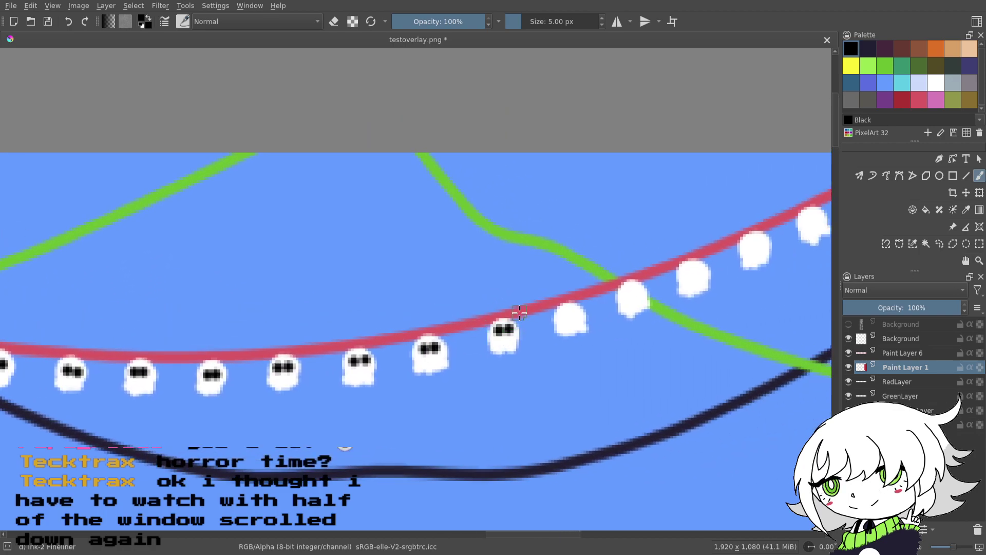
left_click(564, 314)
left_click(574, 314)
left_click(626, 294)
left_click(638, 294)
- Dot pairs of Black eyes on the last four skulls of the third red swag and save testoverlay.png
left_click_drag(644, 278, 513, 301)
left_click(555, 299)
left_click(565, 299)
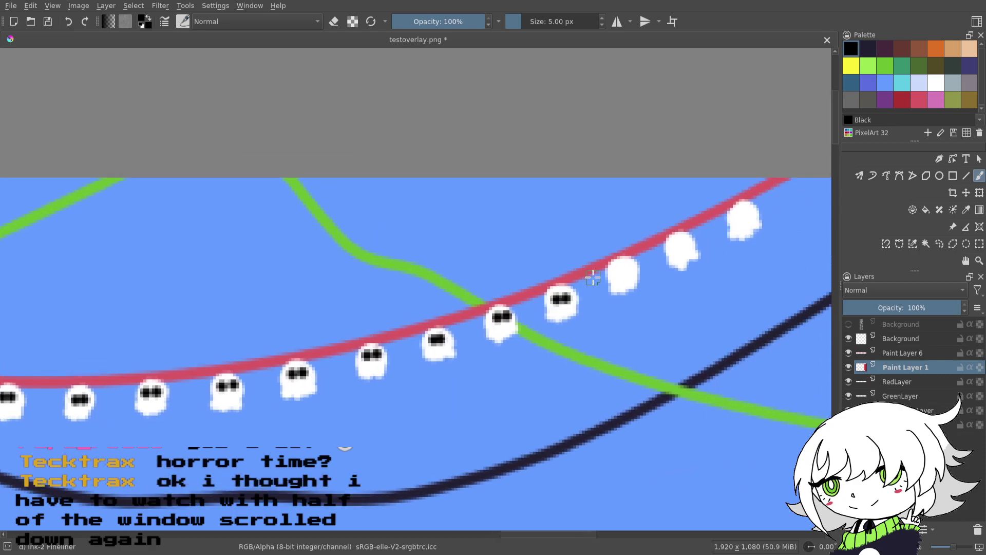
left_click_drag(620, 268, 547, 266)
left_click(562, 273)
left_click(569, 269)
left_click(622, 244)
left_click(632, 240)
left_click_drag(697, 377, 426, 335)
left_click_drag(593, 325, 381, 351)
key("ctrl+s")
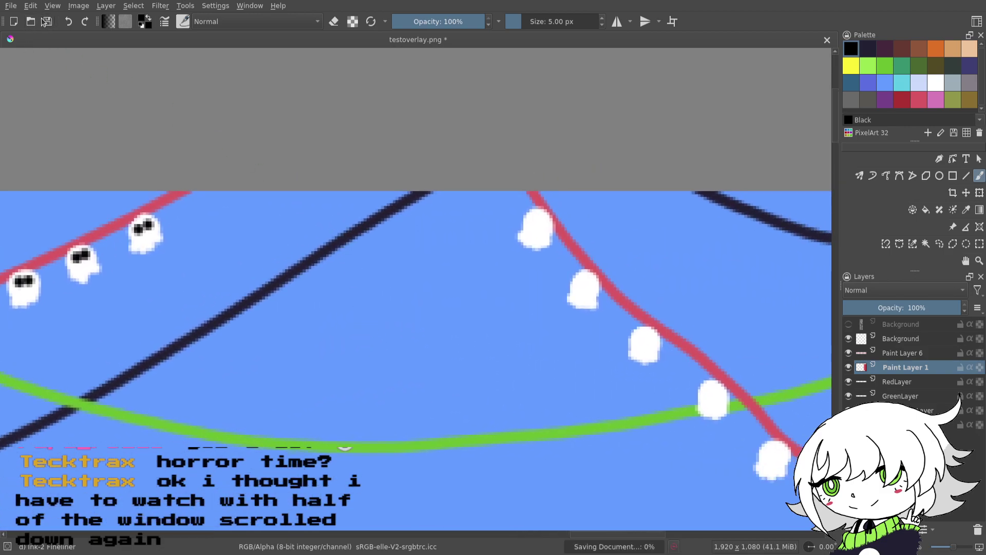
- Dot pairs of Black eyes on the first three skulls of the last red string
left_click_drag(503, 344, 450, 343)
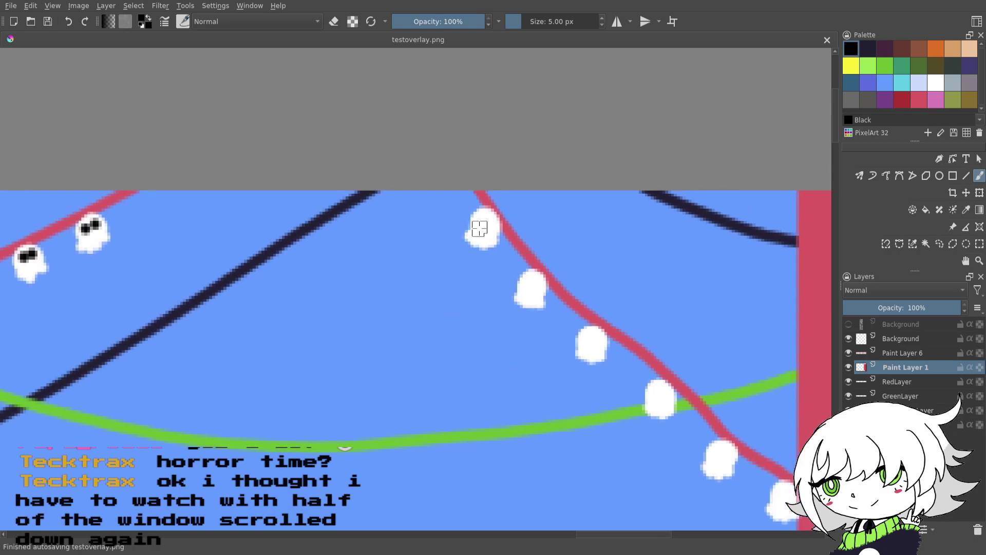
left_click(478, 221)
left_click(489, 221)
left_click_drag(506, 242, 486, 216)
left_click(507, 257)
left_click(517, 255)
left_click_drag(547, 266, 551, 263)
scroll(551, 263, "down", 1)
left_click(540, 284)
left_click(550, 284)
- Dot pairs of Black eyes on the last three skulls beside the red side block and save testoverlay.png
scroll(584, 271, "down", 2)
scroll(524, 229, "up", 1)
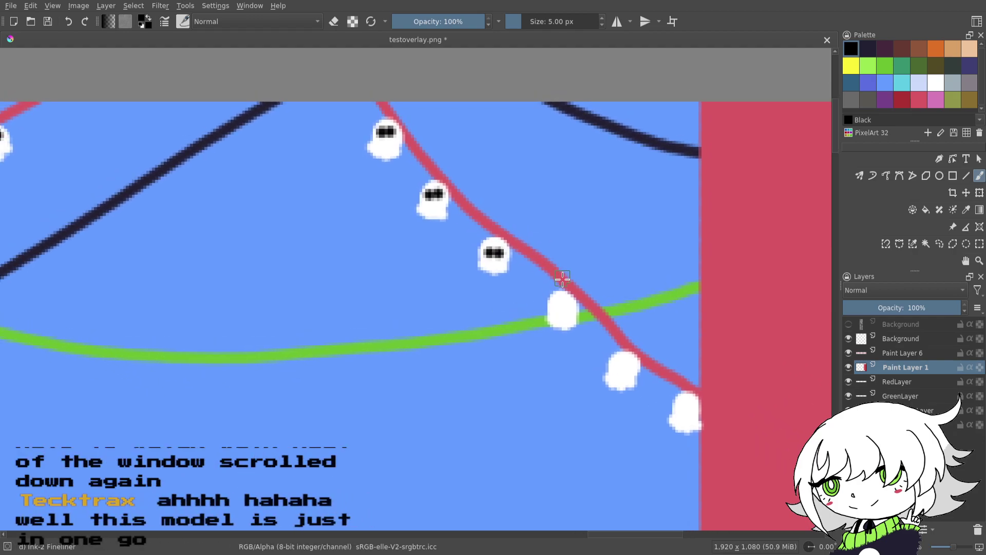
scroll(548, 276, "up", 1)
left_click(584, 314)
left_click(596, 315)
scroll(635, 318, "down", 1)
left_click(593, 335)
left_click(603, 335)
left_click(657, 379)
left_click(668, 379)
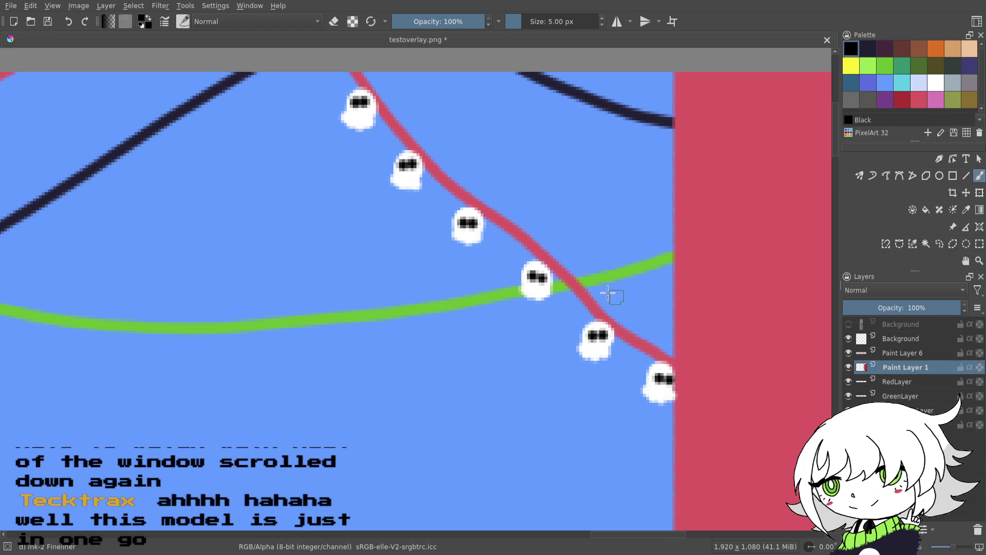
key("ctrl+s")
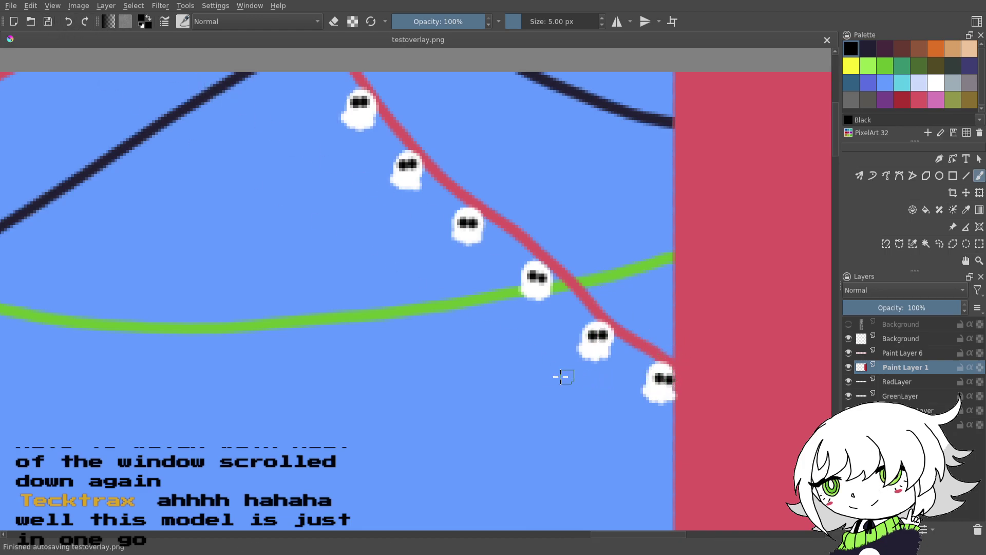
- Look back along the strings to the first red swag and toggle Paint Layer 1's visibility to check its contents
left_click_drag(561, 376, 745, 375)
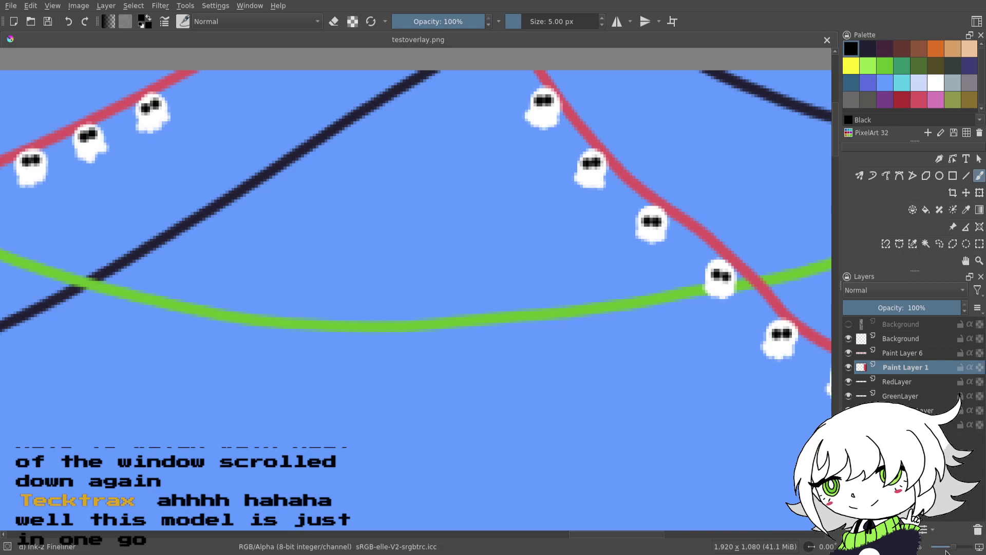
left_click_drag(953, 547, 950, 547)
left_click_drag(464, 373, 825, 322)
left_click_drag(499, 352, 805, 347)
left_click_drag(404, 354, 816, 336)
left_click_drag(339, 345, 815, 334)
left_click_drag(434, 322, 728, 414)
left_click_drag(371, 392, 623, 323)
left_click_drag(416, 343, 564, 368)
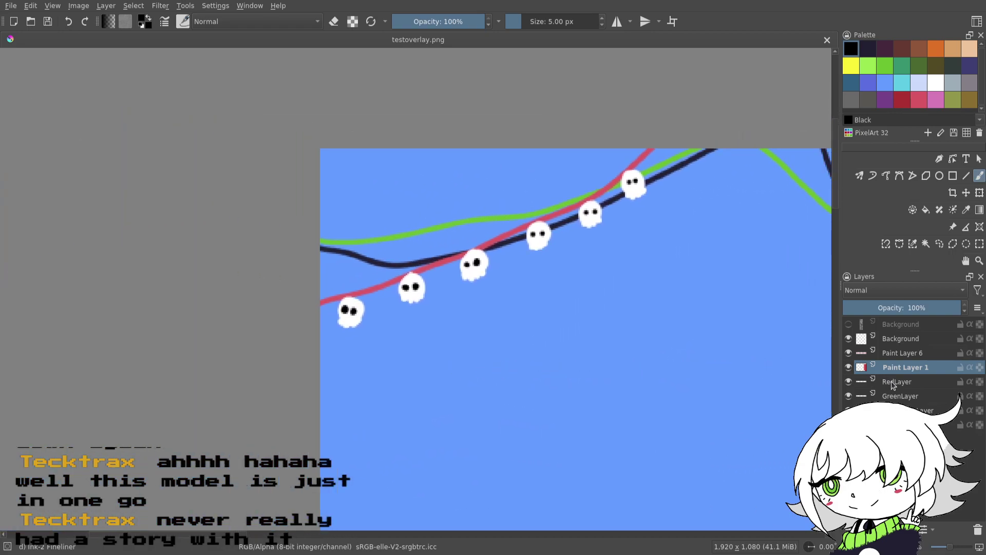
left_click(848, 367)
left_click(848, 368)
- Compare the whole string decoration with Paint Layer 1 hidden and shown, leaving the layer visible
left_click_drag(952, 547, 943, 548)
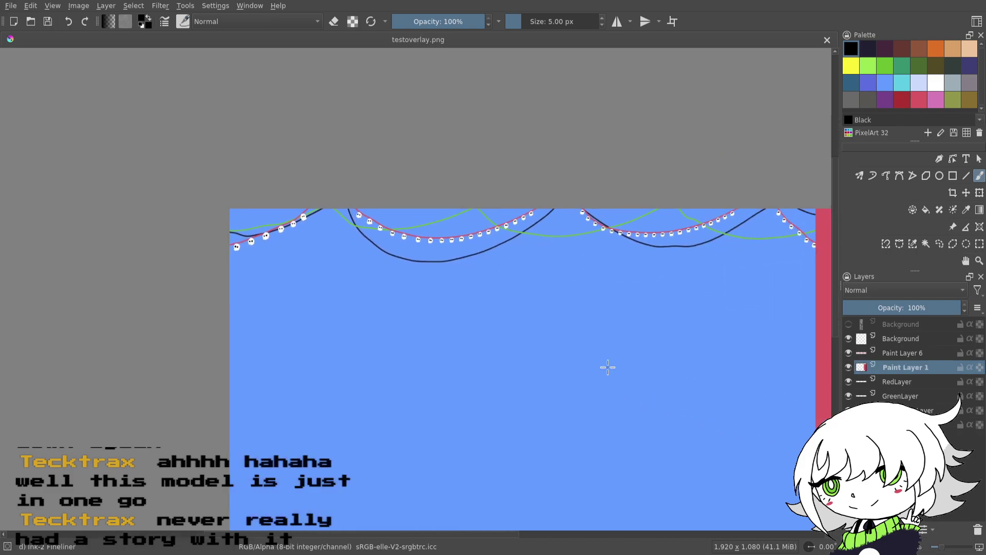
left_click(848, 367)
left_click(848, 367)
left_click(848, 368)
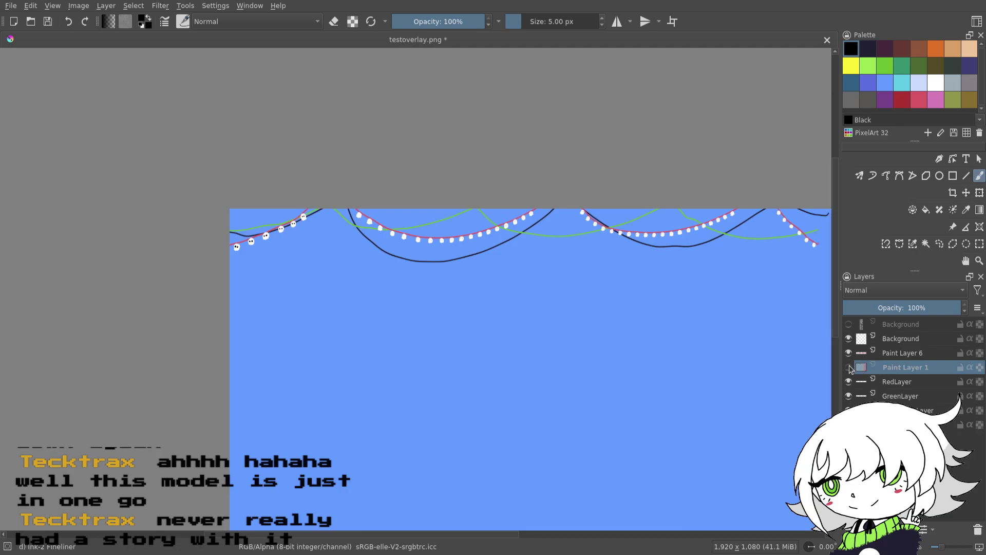
left_click(848, 367)
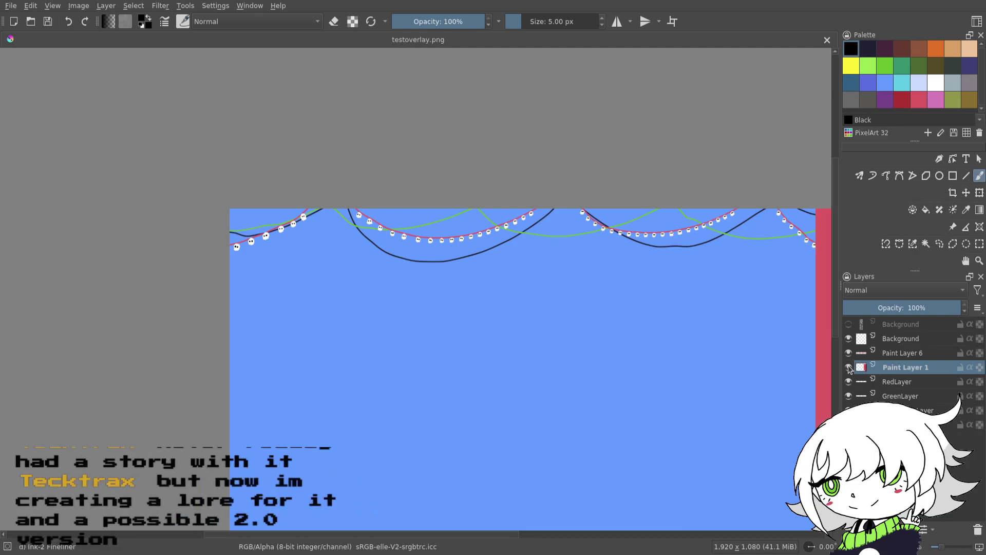
- Undo the skull eyes painted on Paint Layer 1 and toggle that layer's visibility to check its contents
left_click(69, 21)
left_click(849, 367)
left_click(850, 367)
- Make RedLayer the active layer, toggling its visibility as a check, and save testoverlay.png
left_click(876, 384)
left_click(849, 381)
left_click(849, 381)
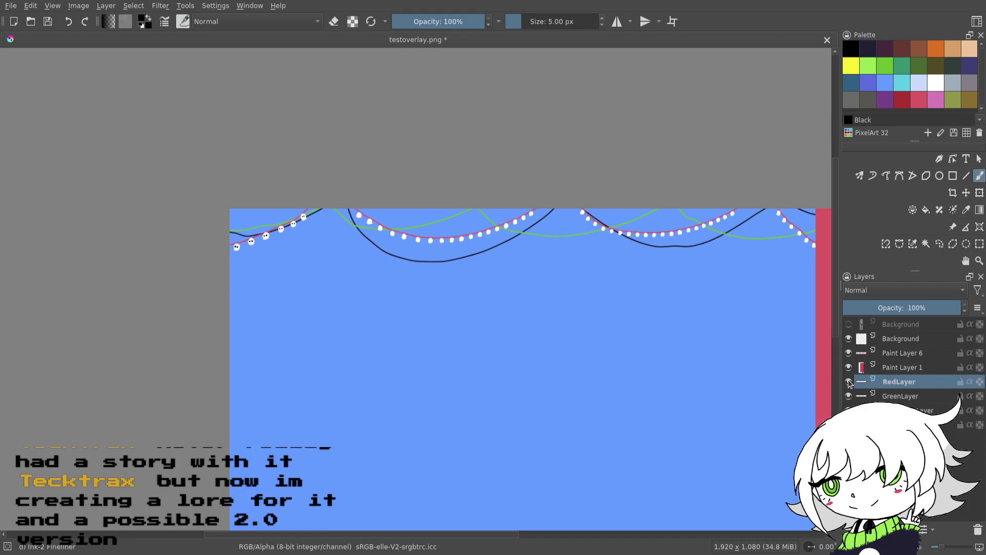
left_click(48, 23)
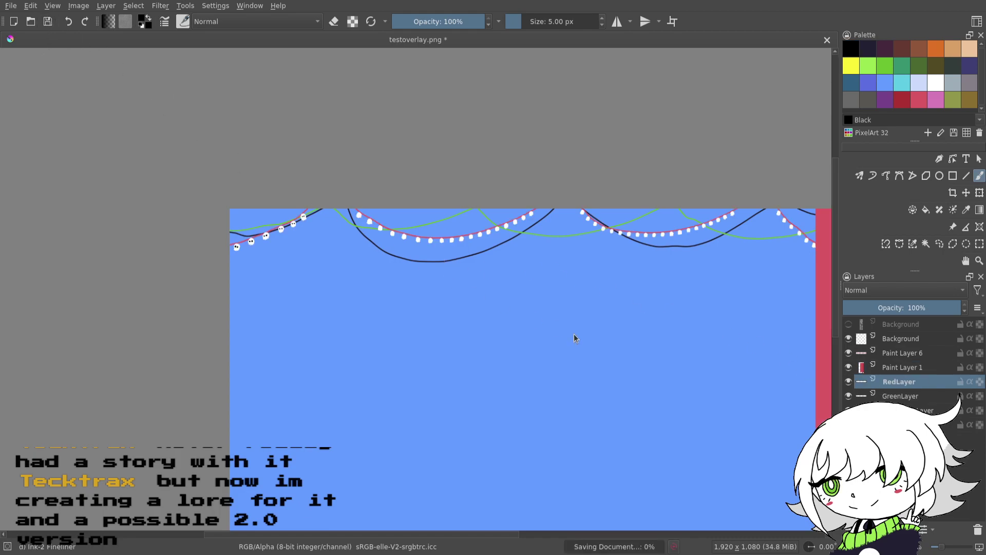
- Dot pairs of Black eyes on the first two skulls of the second red swag on RedLayer
left_click_drag(447, 268, 607, 317)
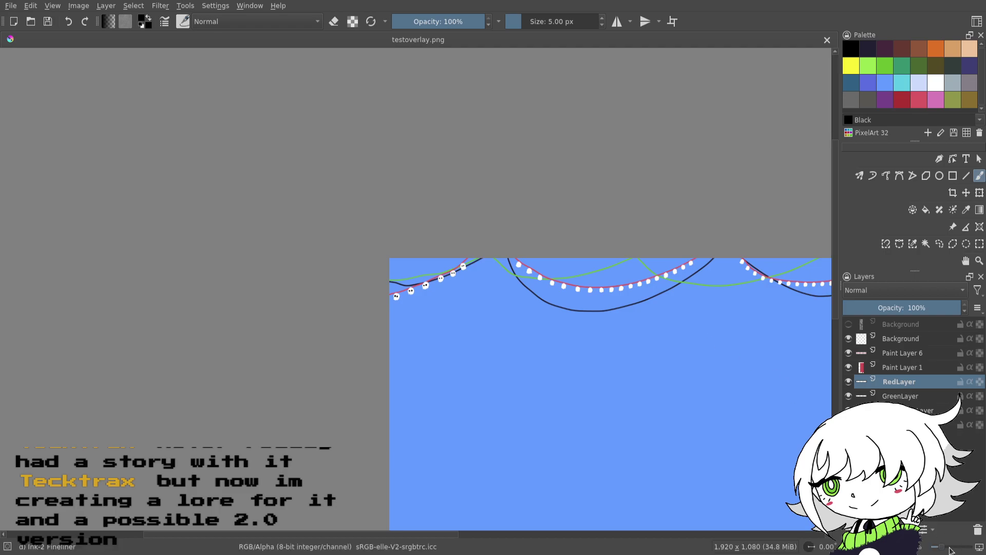
left_click_drag(944, 548, 949, 544)
left_click_drag(798, 444, 622, 440)
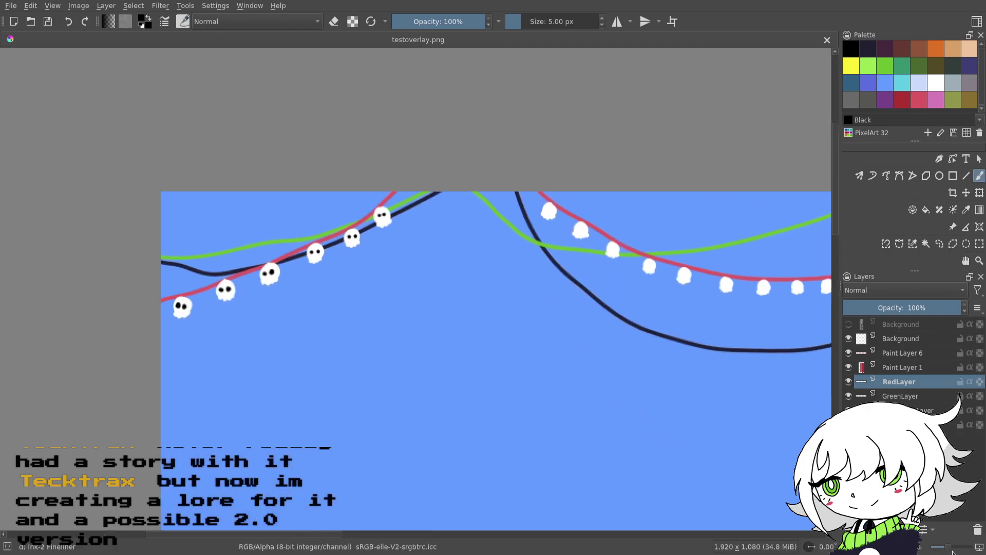
left_click_drag(948, 547, 952, 547)
left_click_drag(666, 347, 539, 408)
left_click(550, 191)
left_click(560, 193)
left_click(622, 232)
- Dot pairs of Black eyes on the third, fourth and fifth skulls of the second red swag
left_click_drag(622, 232, 552, 263)
left_click(564, 276)
left_click(574, 277)
left_click_drag(613, 261, 515, 261)
left_click(537, 307)
left_click(547, 308)
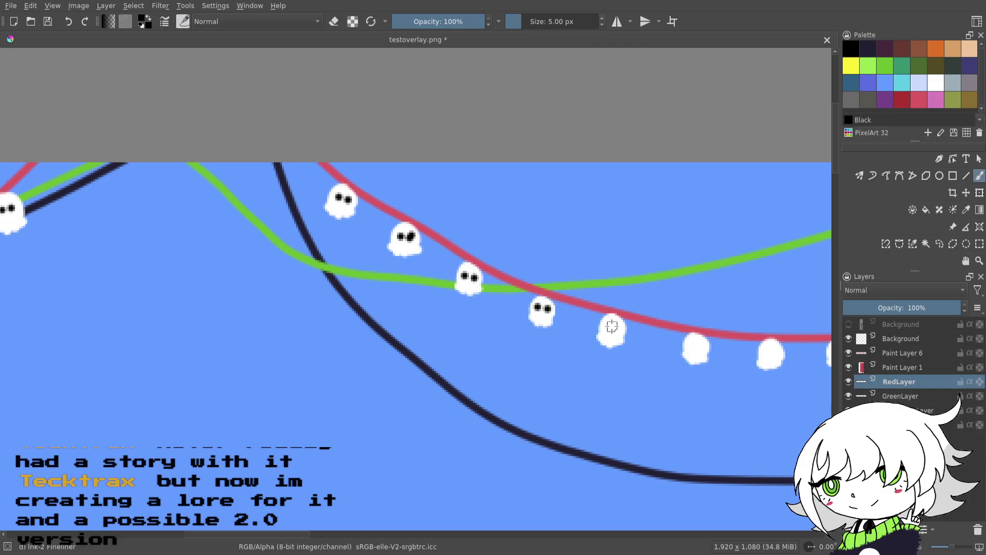
left_click(618, 330)
- Add Black eye pairs to the sixth and seventh skulls of the second red swag
left_click_drag(654, 302, 528, 311)
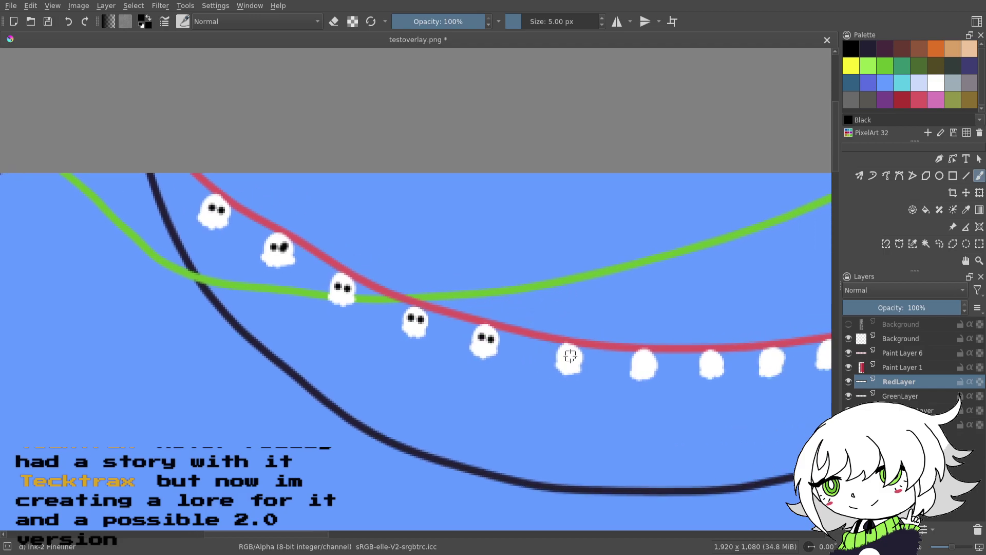
left_click(574, 354)
left_click(639, 361)
left_click(649, 362)
- Dot Black eye pairs on the eighth to eleventh skulls along the lowest part of the second red swag
left_click_drag(652, 310, 510, 296)
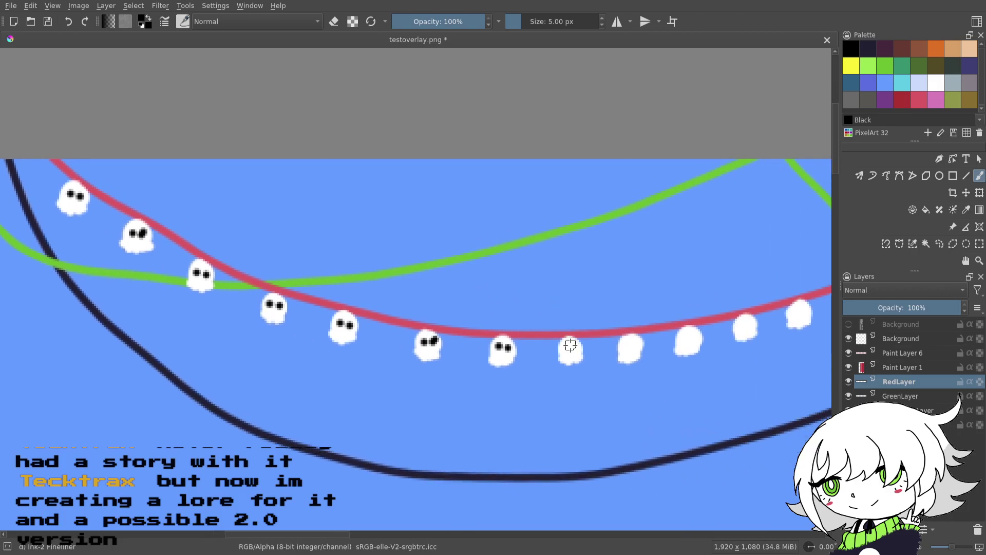
left_click(633, 347)
left_click_drag(675, 318, 513, 323)
left_click(521, 343)
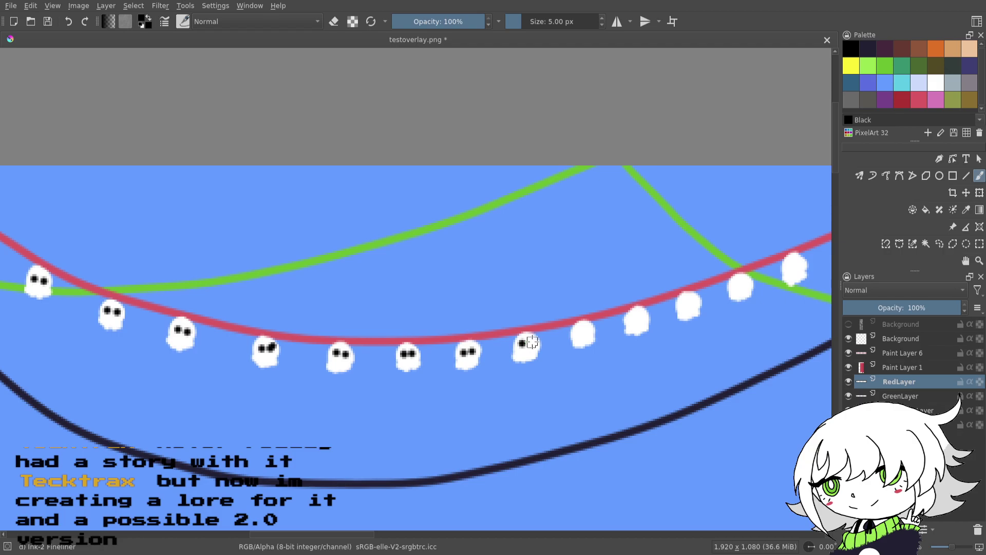
left_click(578, 331)
left_click(586, 329)
- Dot Black eye pairs on the twelfth to fifteenth skulls where the second red swag rises across the green string
left_click_drag(639, 317, 497, 321)
left_click(502, 311)
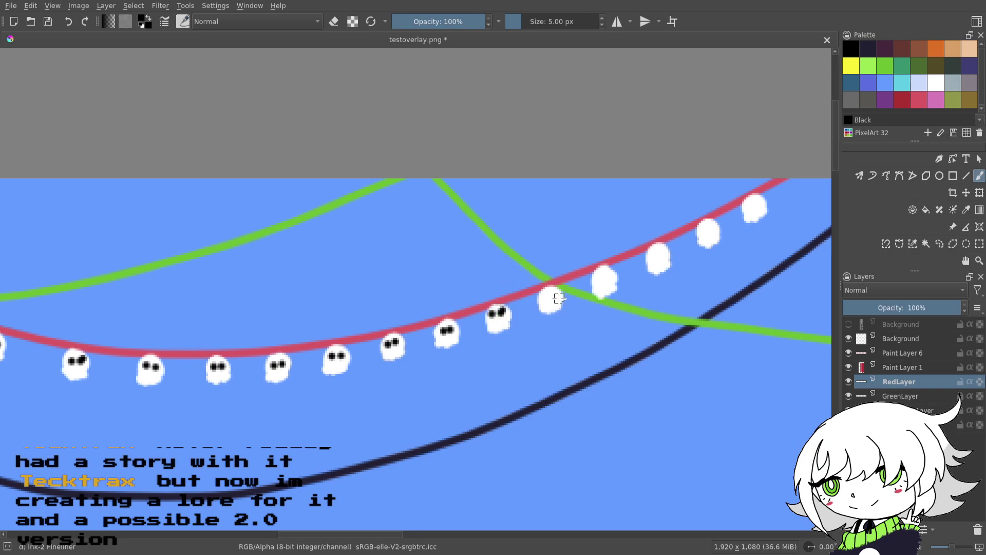
left_click(600, 280)
left_click(608, 277)
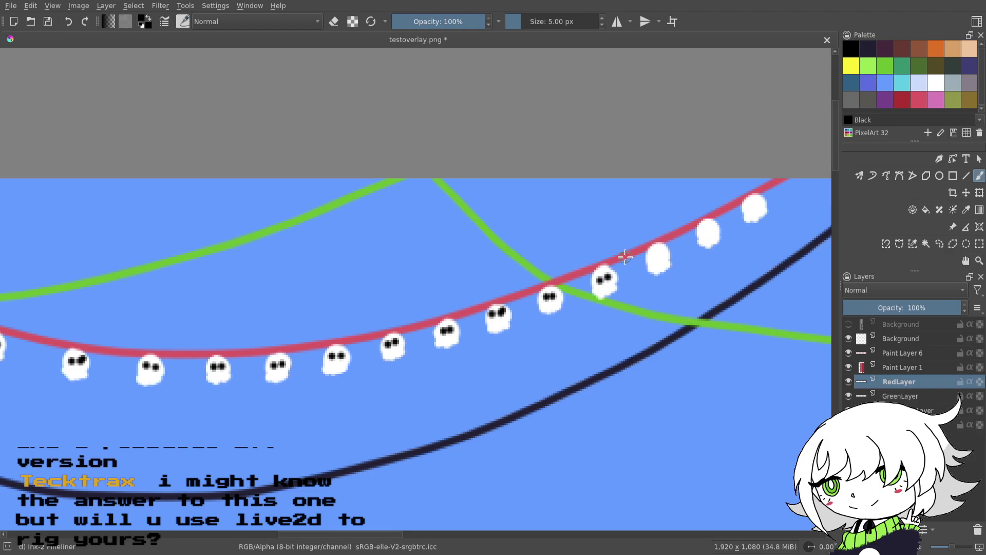
- Give the last three skulls of the second red swag Black eyes and save testoverlay.png
left_click_drag(574, 284, 543, 306)
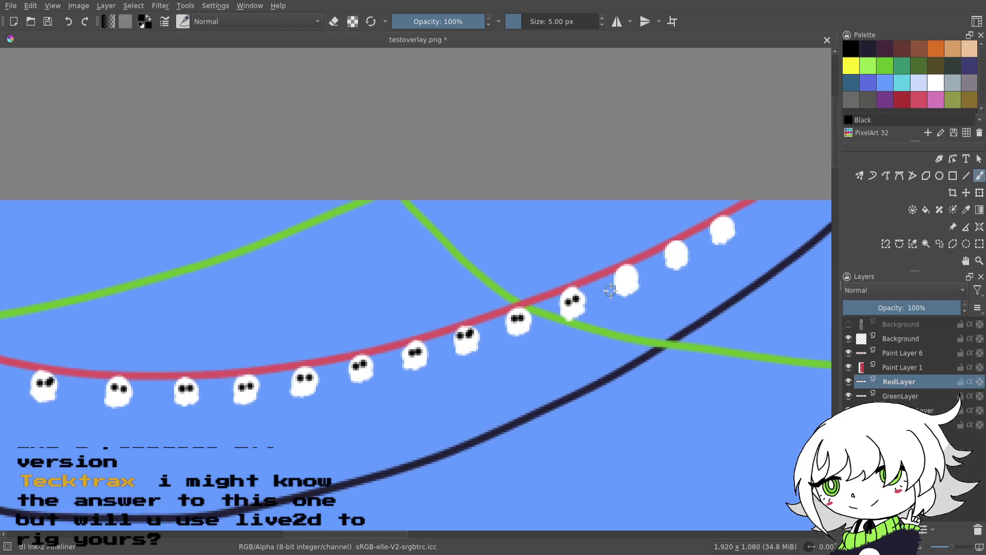
left_click_drag(612, 291, 520, 303)
left_click(589, 288)
left_click(634, 263)
left_click(641, 261)
left_click_drag(726, 260, 252, 235)
left_click(47, 20)
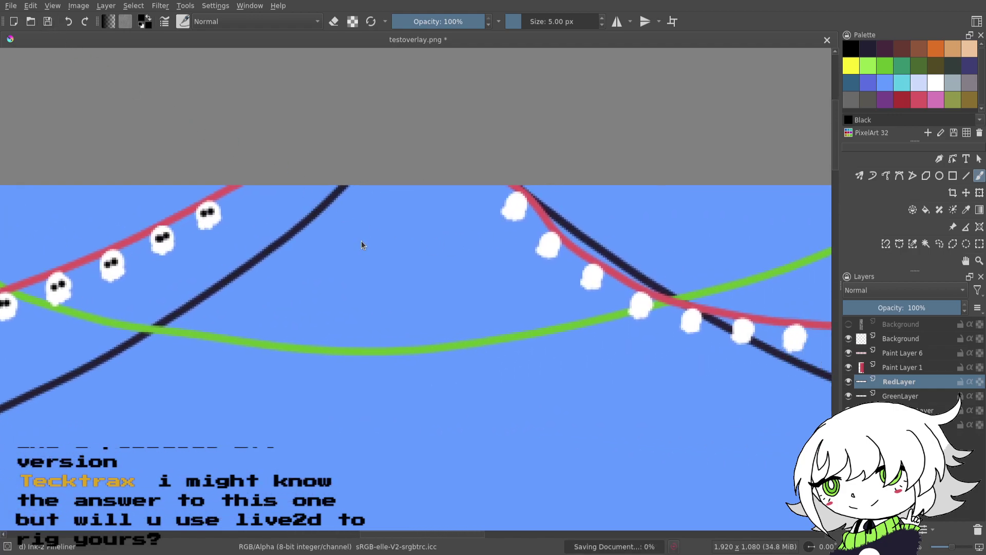
- Undo the stray dot below the strings and dot Black eyes on the first four skulls of the third red swag
left_click(553, 349)
left_click(69, 22)
left_click(513, 202)
left_click(520, 202)
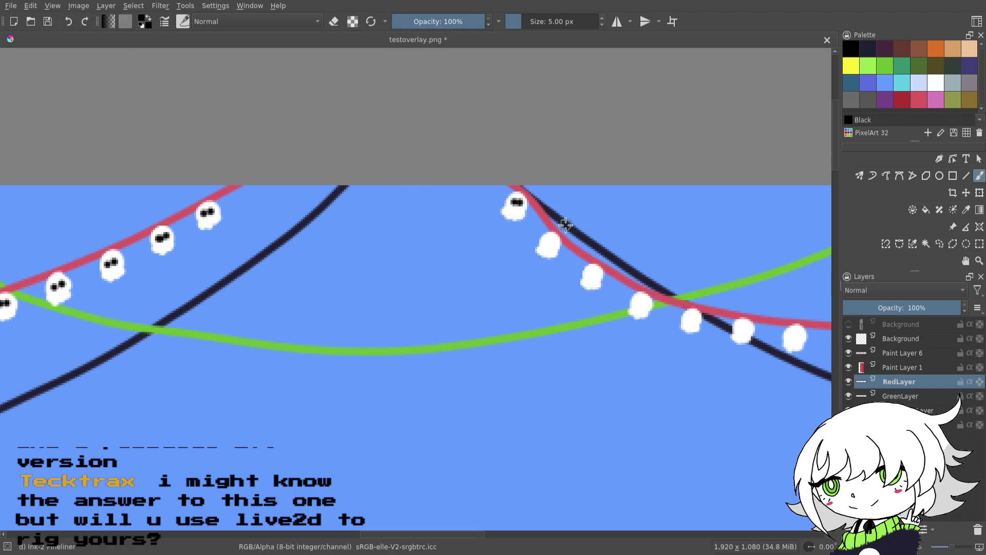
left_click(597, 274)
left_click(638, 303)
left_click(644, 304)
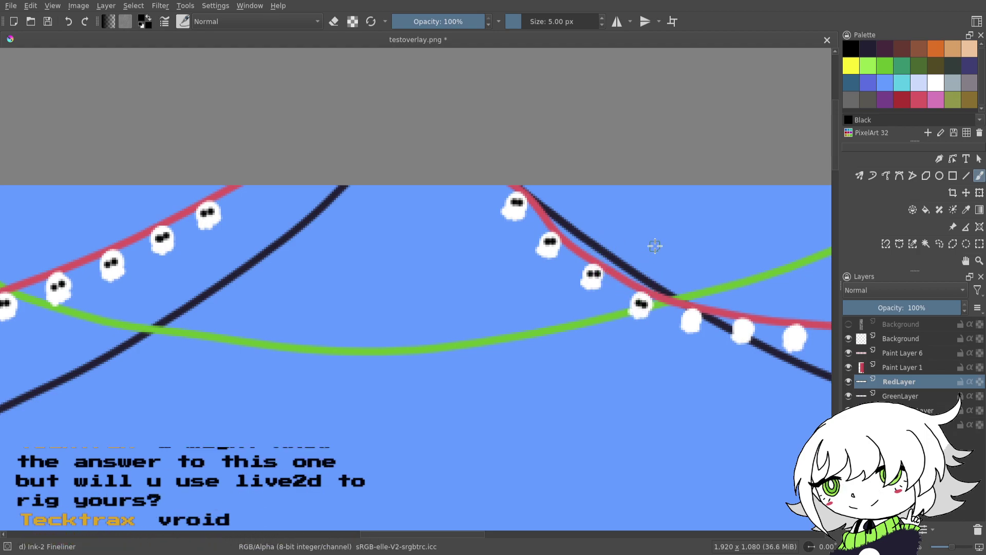
- Dot Black eye pairs on the fifth to eighth skulls of the third red swag
left_click_drag(668, 297, 632, 298)
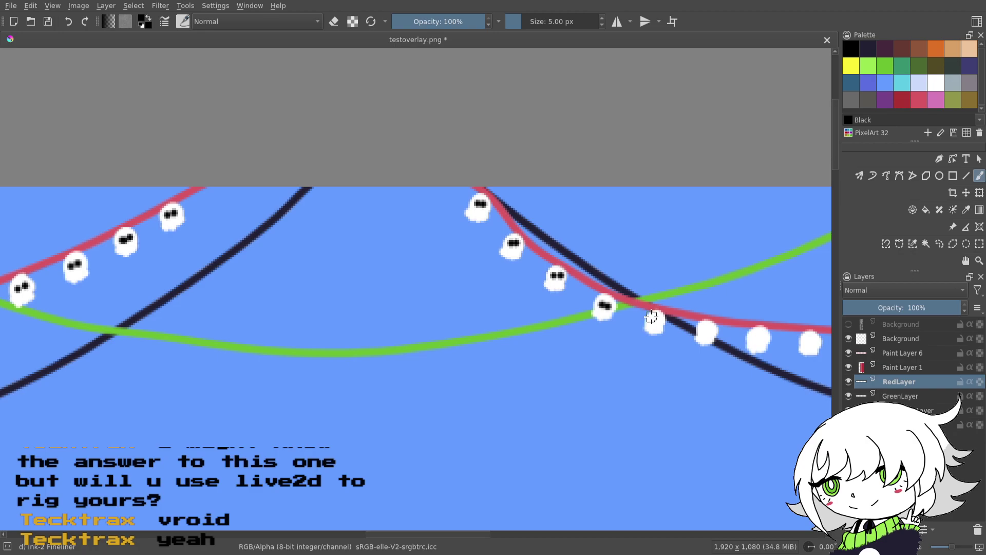
scroll(564, 310, "right", 4)
left_click(567, 319)
left_click(574, 319)
- Dot Black eyes on the ninth skull of the third red swag and undo the attempted eyes on the tenth
scroll(637, 300, "right", 2)
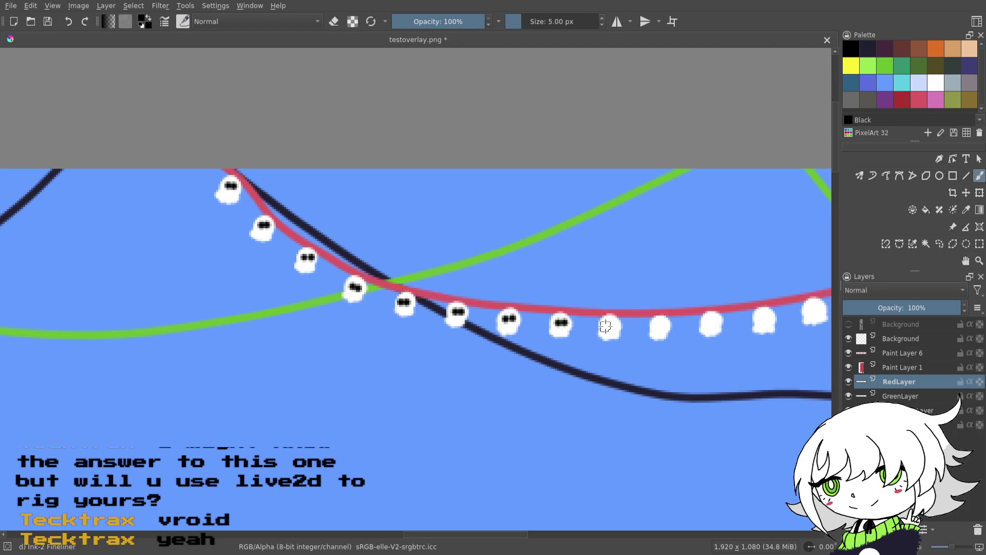
left_click(656, 324)
left_click(662, 324)
scroll(667, 316, "right", 4)
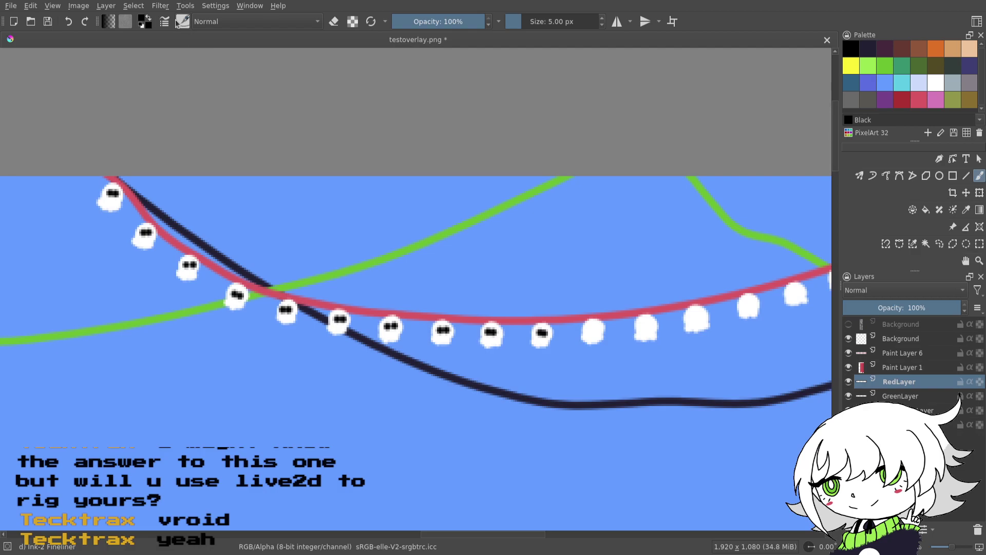
left_click(67, 25)
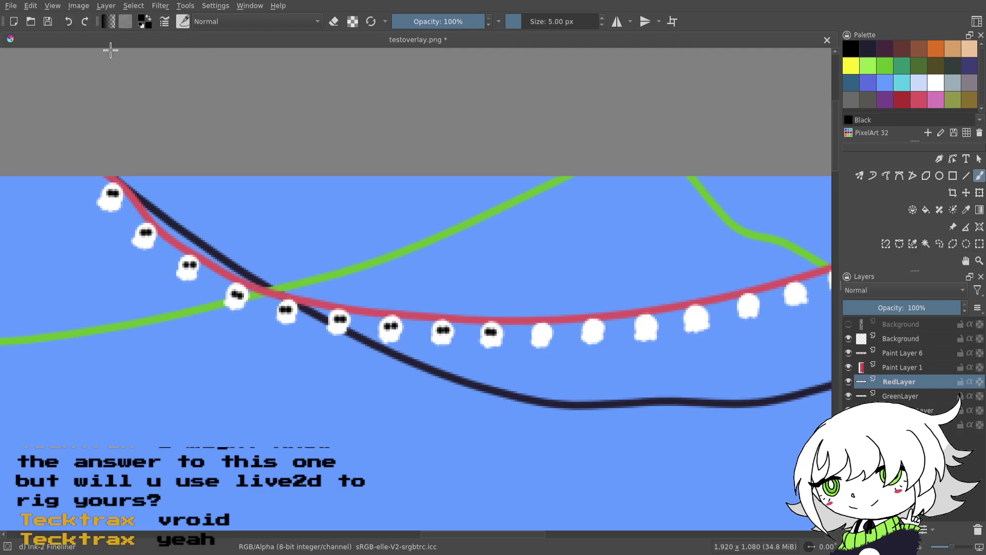
- Dot Black eye pairs on the tenth to thirteenth skulls of the third red swag
left_click(955, 544)
left_click_drag(730, 392, 609, 343)
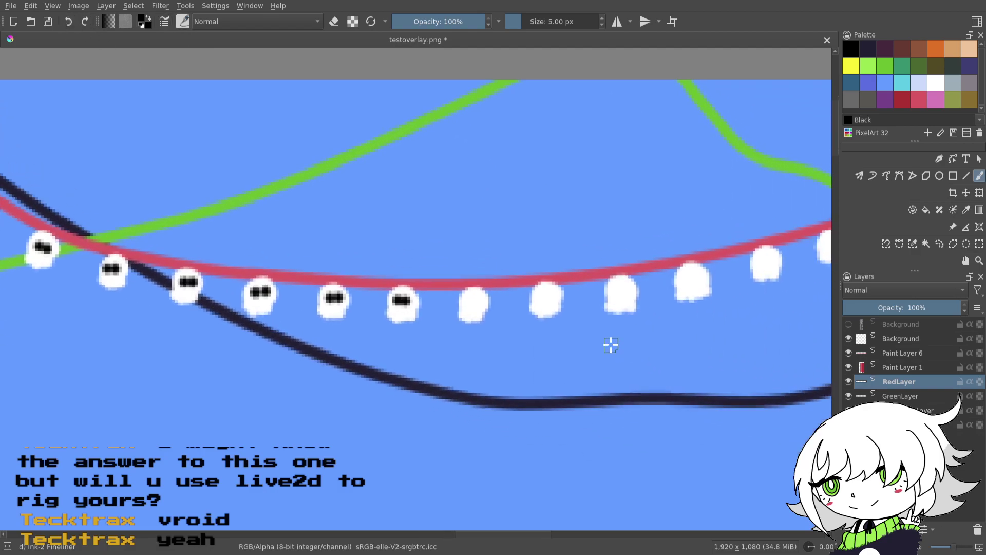
left_click(468, 301)
left_click(477, 301)
left_click(542, 298)
left_click(551, 297)
left_click(615, 290)
left_click(627, 289)
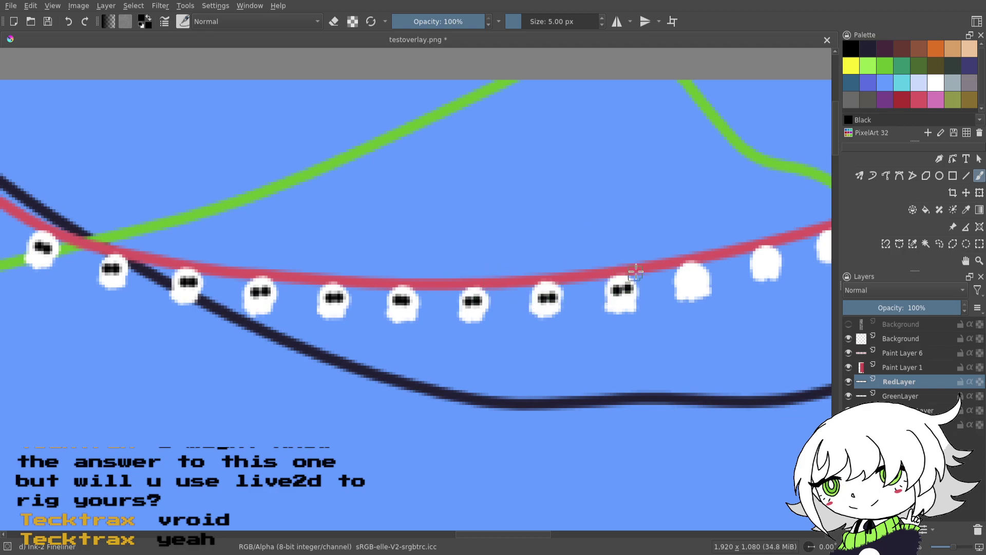
left_click(689, 278)
left_click(698, 277)
- Dot Black eye pairs on the fourteenth to eighteenth skulls along the rising part of the third red swag
mouse_move(709, 240)
left_mouse_down()
mouse_move(665, 226)
mouse_move(395, 279)
left_mouse_up()
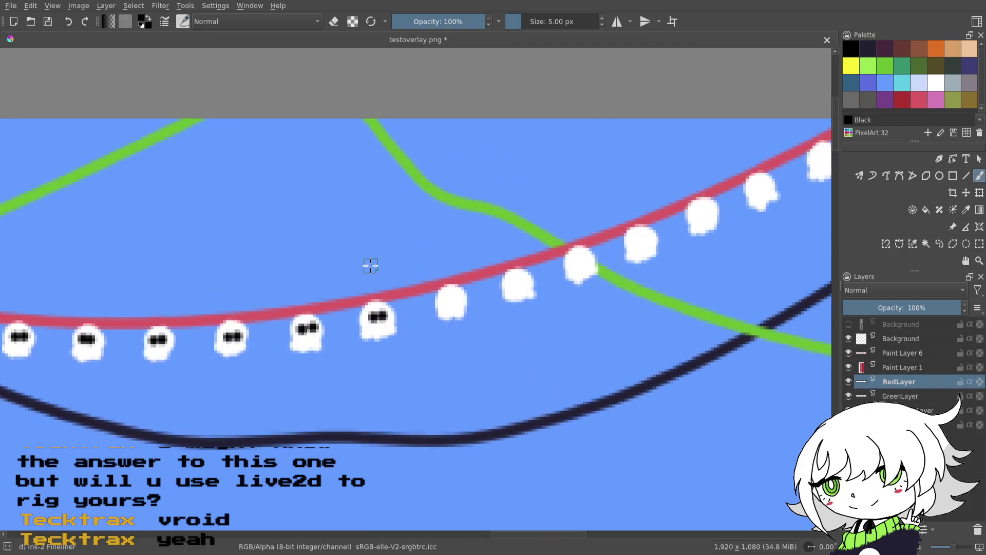
left_click(444, 298)
left_click(455, 297)
left_click(512, 281)
left_click(521, 281)
left_click(573, 262)
left_click(584, 259)
left_click(635, 241)
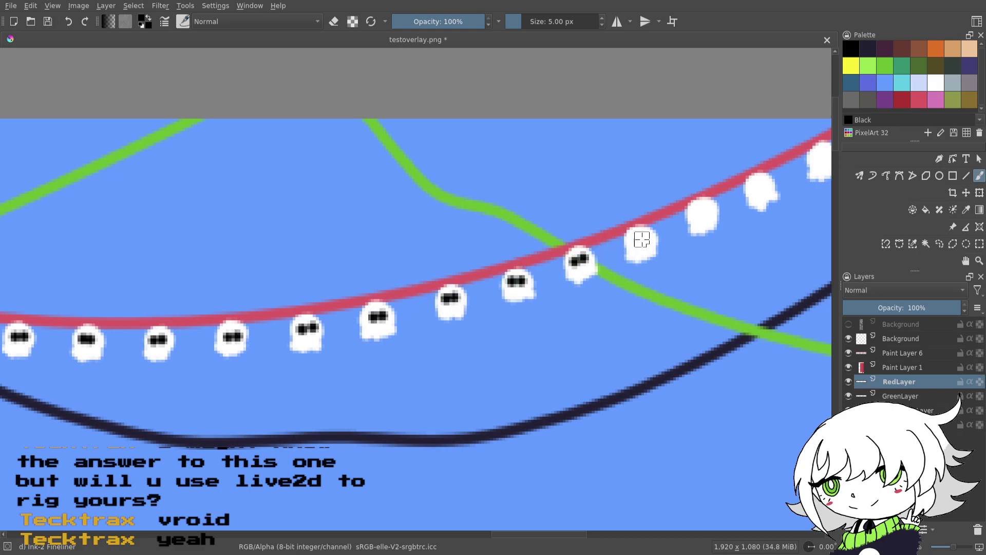
left_click(645, 241)
left_click(696, 212)
left_click(707, 210)
- Give the last two skulls of the third red swag Black eyes and save testoverlay.png
left_click_drag(592, 256, 421, 293)
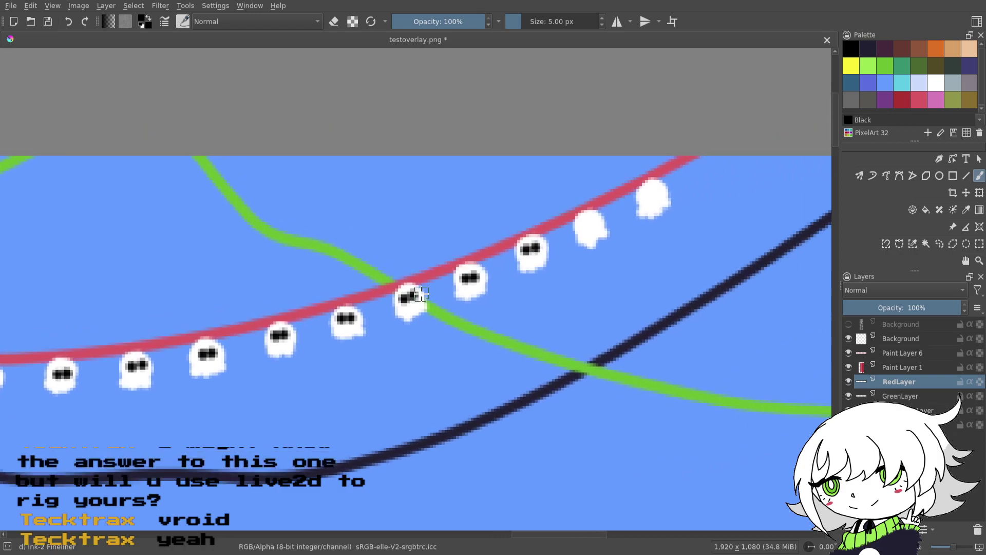
left_click(584, 225)
left_click(595, 224)
left_click(648, 194)
left_click(660, 192)
scroll(699, 236, "right", 5)
left_click(46, 24)
- Dot pairs of Black eyes on the first three skulls of the last red string on RedLayer
left_click(559, 157)
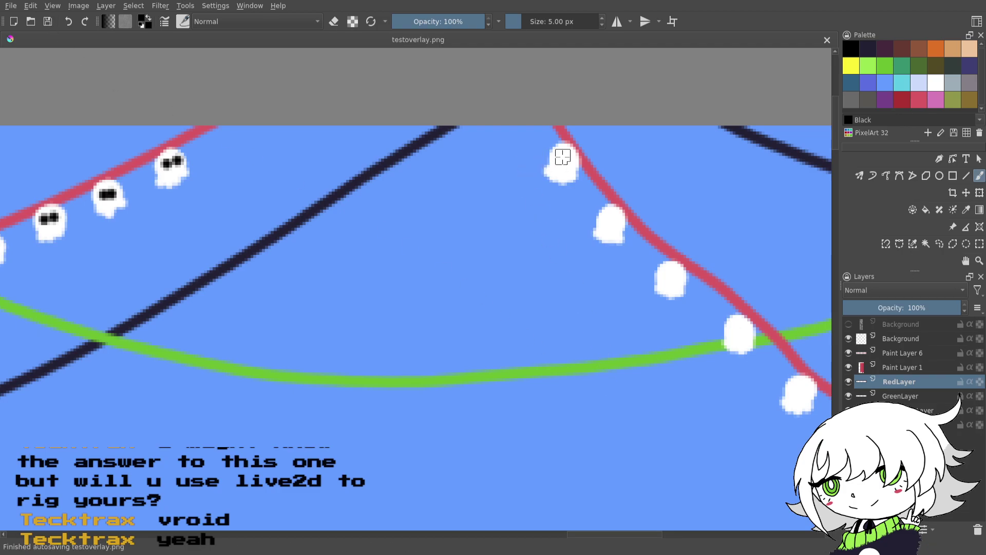
left_click(571, 159)
left_click(607, 220)
left_click(617, 220)
left_click(665, 273)
left_click(676, 274)
- Dot pairs of Black eyes on the last three skulls of the red string next to the red side block
left_click_drag(692, 254, 548, 213)
left_click(589, 289)
left_click(600, 289)
left_click(649, 349)
left_click(660, 350)
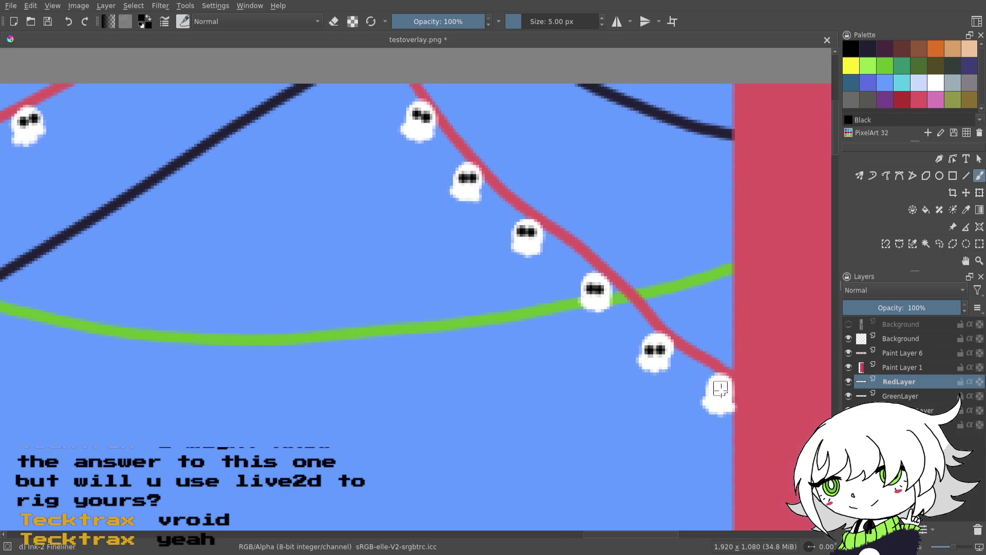
left_click(715, 389)
left_click(725, 388)
- Hide RedLayer and make Paint Layer 1 active, toggling its visibility to check for misplaced painting
left_click_drag(953, 549, 943, 548)
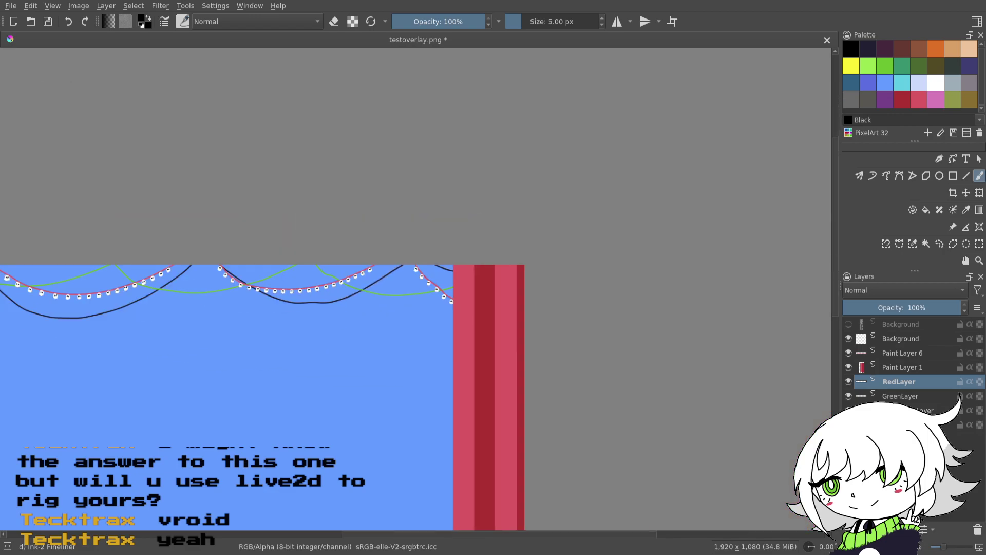
left_click(848, 382)
left_click_drag(440, 375, 760, 362)
left_click(848, 382)
left_click(849, 381)
left_click(897, 369)
left_click(848, 366)
left_click(848, 367)
- Erase the stray white marks beside the red side block on Paint Layer 1 with the 40 px Basic-5 Size brush
left_click_drag(941, 546, 944, 546)
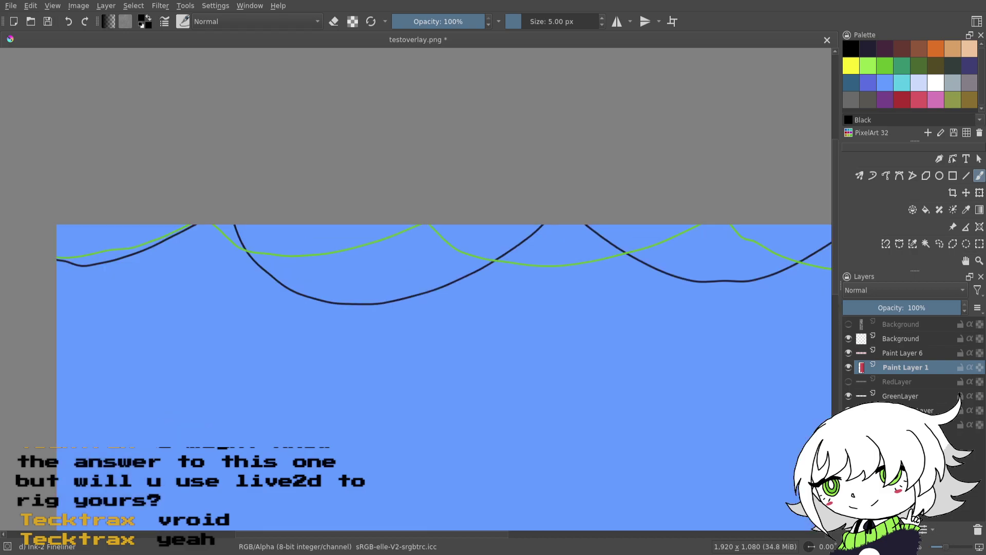
left_click_drag(663, 361, 449, 337)
left_click_drag(521, 345, 412, 348)
left_click_drag(732, 160, 697, 191)
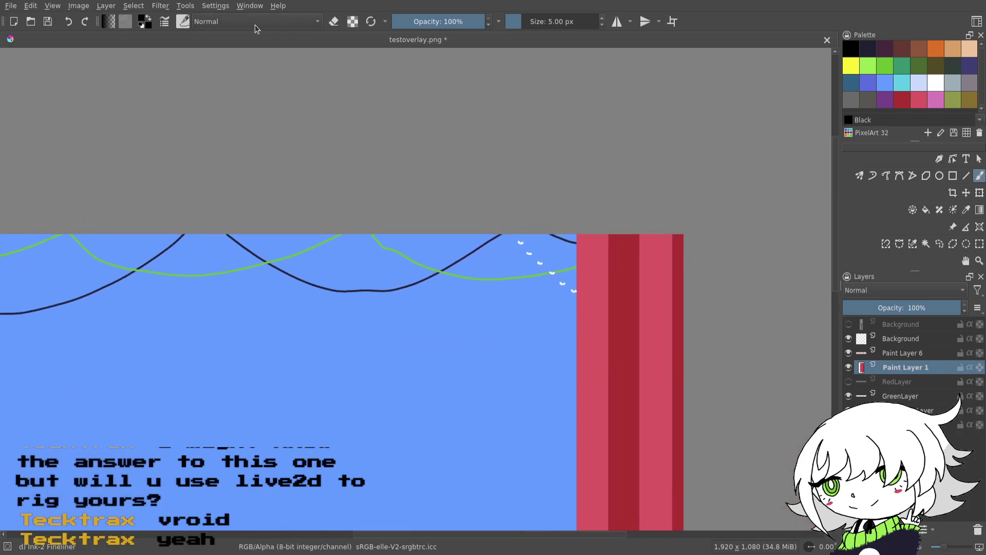
left_click(293, 67)
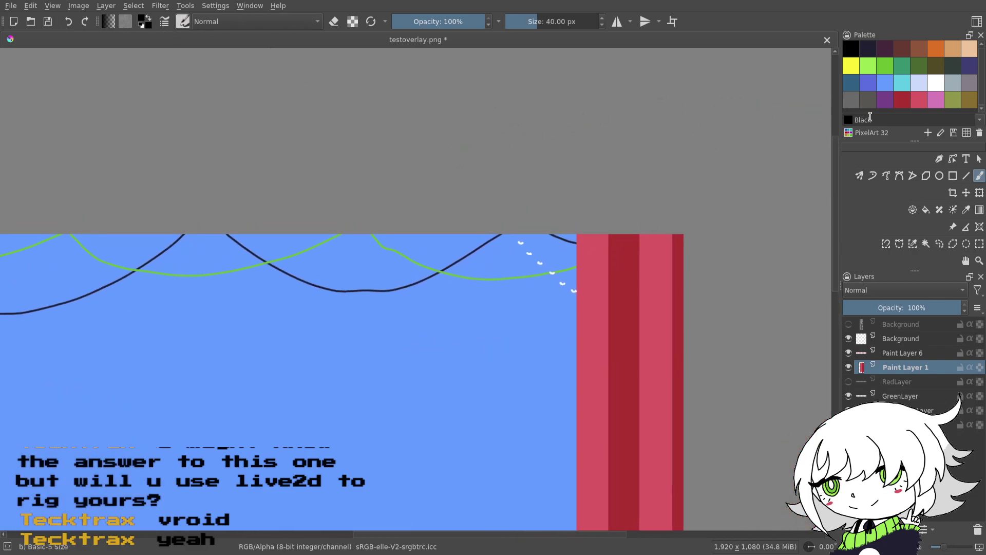
key("e")
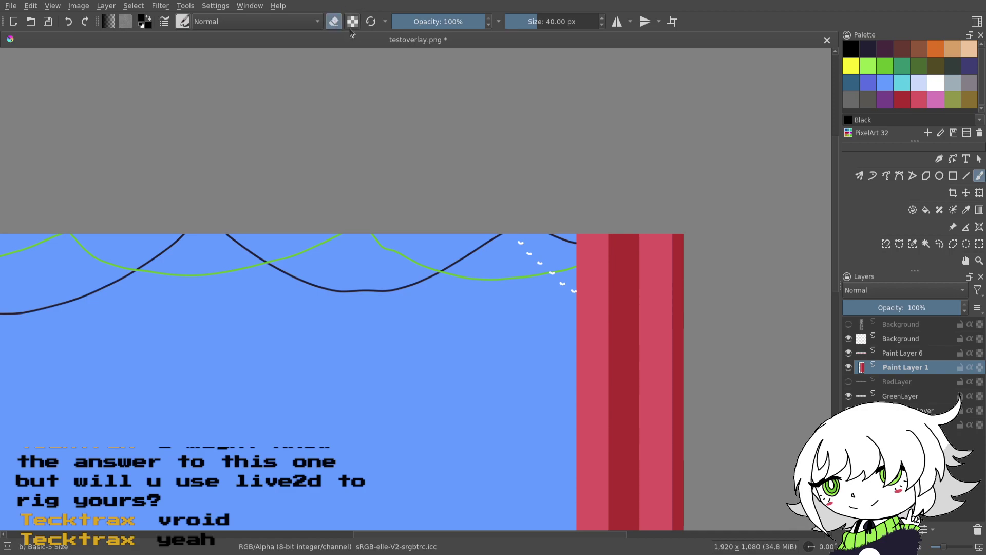
left_click(945, 547)
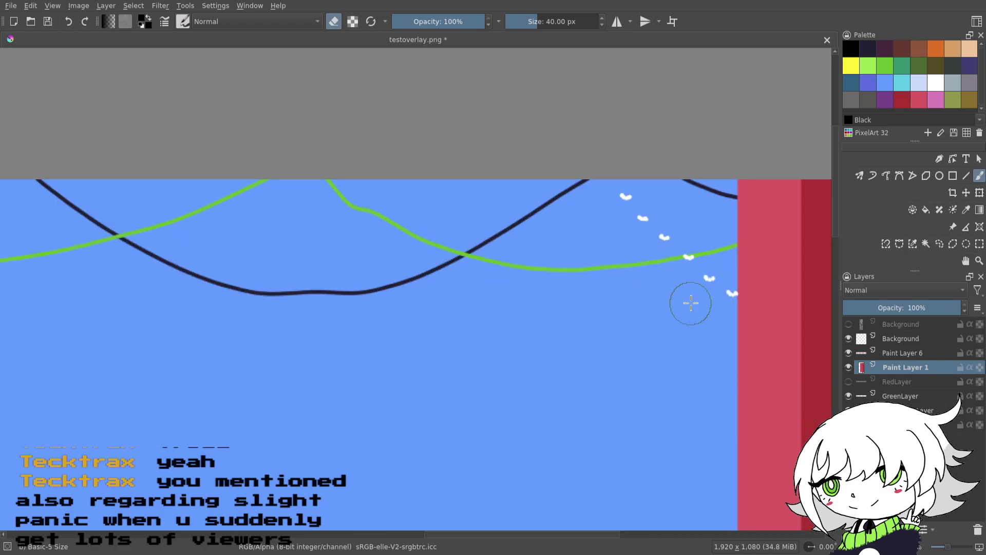
mouse_move(630, 231)
left_mouse_down()
mouse_move(651, 242)
mouse_move(668, 221)
mouse_move(672, 270)
mouse_move(685, 281)
mouse_move(699, 256)
mouse_move(718, 304)
left_mouse_up()
- Show RedLayer again, make it the active layer and save testoverlay.png
left_click(848, 381)
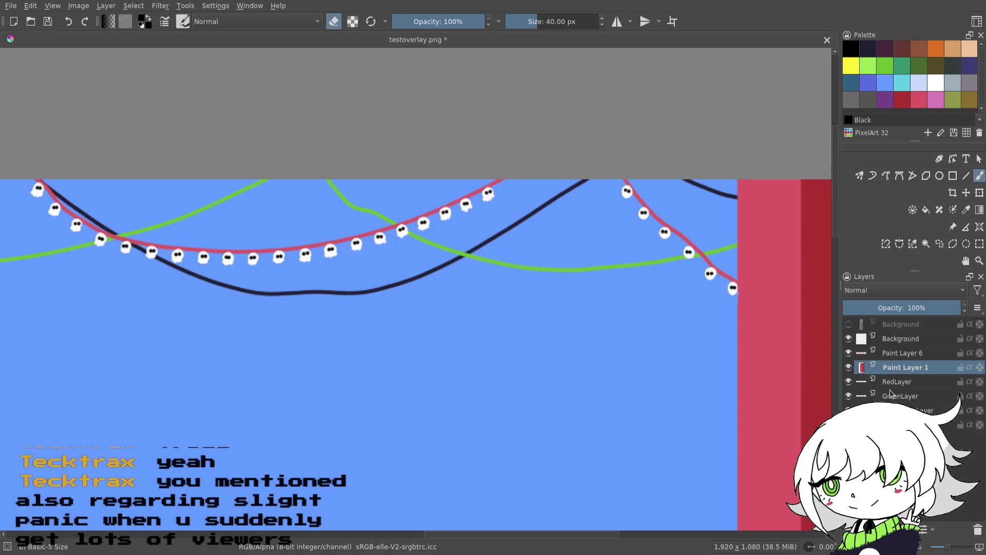
left_click(873, 381)
left_click(48, 21)
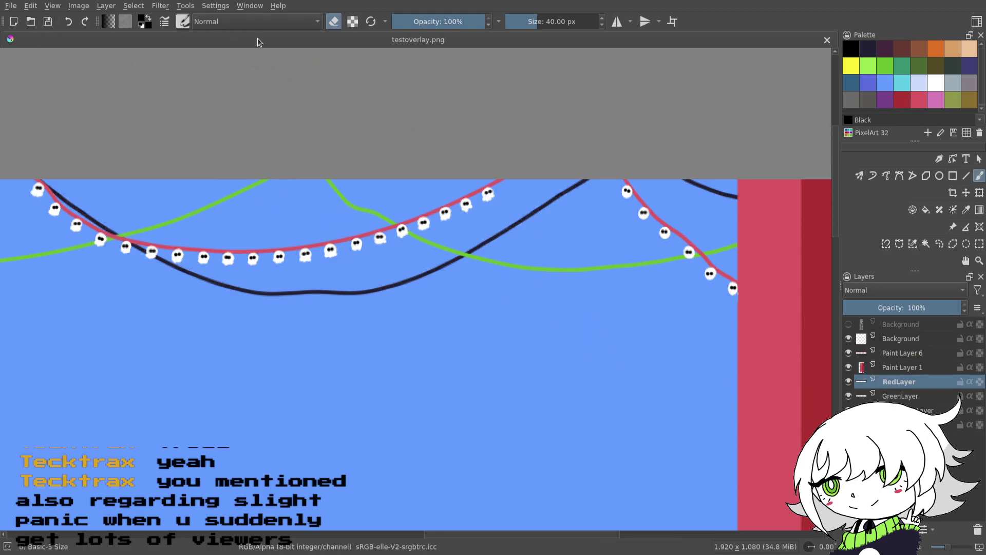
- Paint a ragged White lower edge on the uppermost skull of the red string's last section with the 5 px Ink-2 Fineliner
key("e")
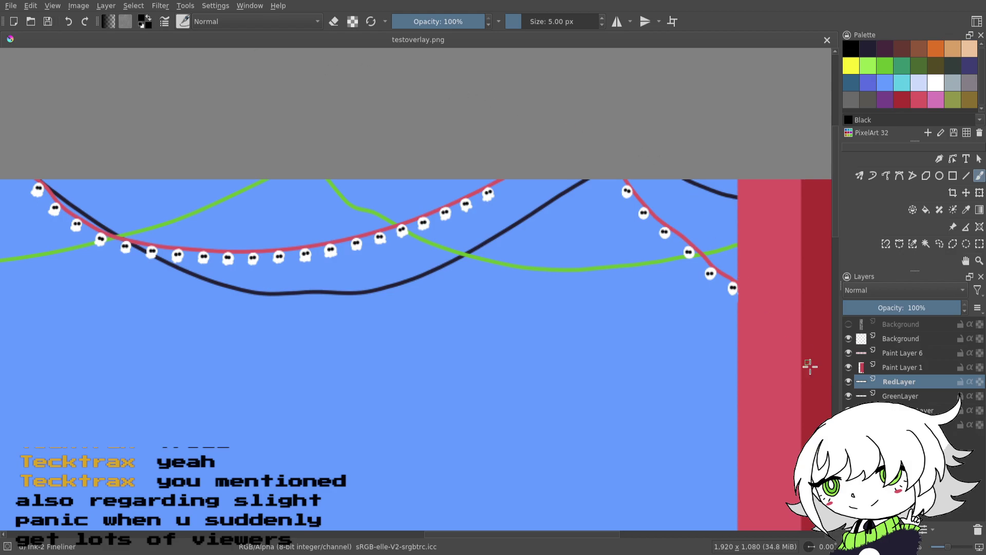
left_click_drag(947, 546, 953, 546)
left_click_drag(822, 233, 501, 377)
left_click(936, 85)
scroll(685, 257, "right", 2)
scroll(684, 257, "up", 1)
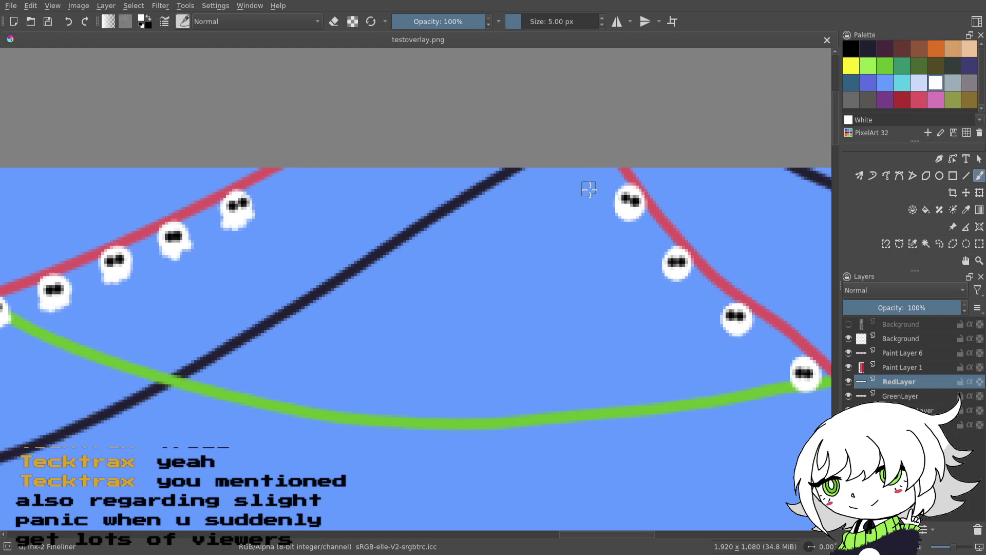
left_click(619, 214)
scroll(659, 265, "right", 2)
scroll(658, 265, "up", 1)
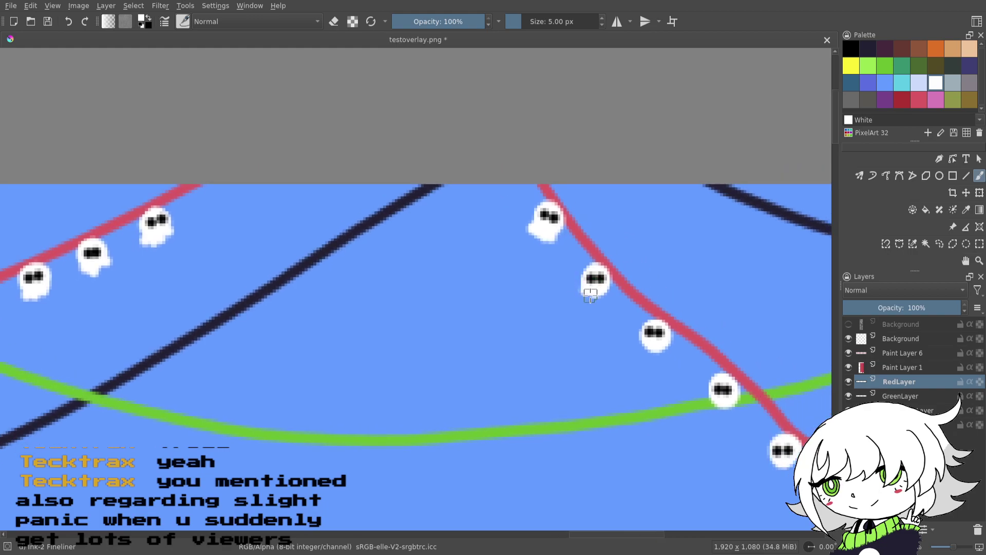
- Paint ragged White lower edges on the remaining skulls of the red string down to the red side block
scroll(633, 326, "right", 2)
scroll(633, 326, "down", 1)
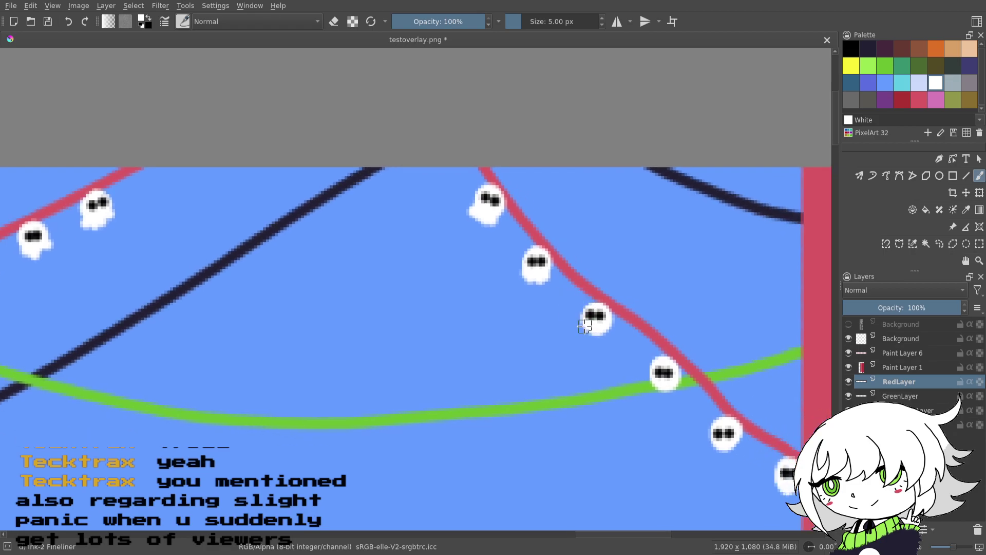
scroll(604, 332, "right", 2)
scroll(604, 332, "down", 1)
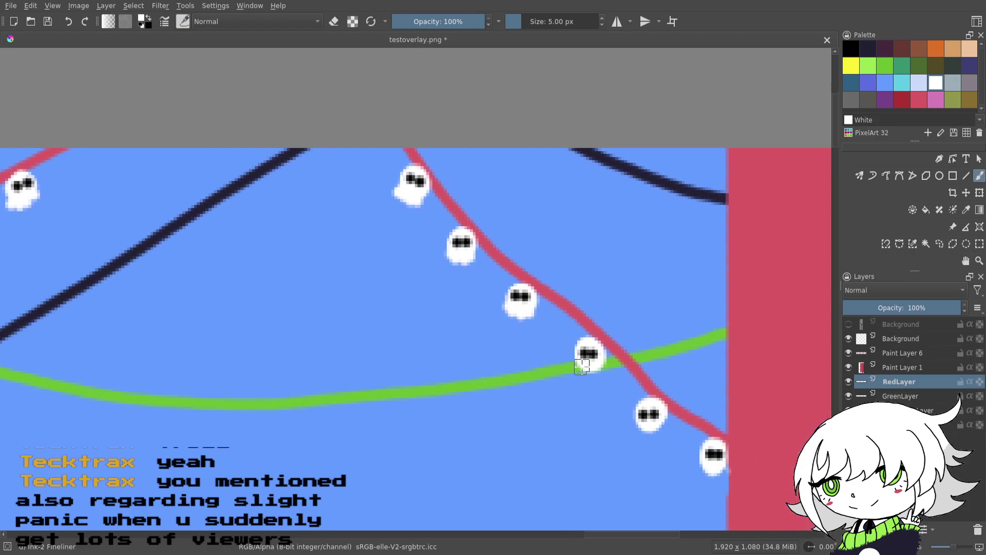
scroll(601, 366, "down", 2)
scroll(601, 366, "right", 1)
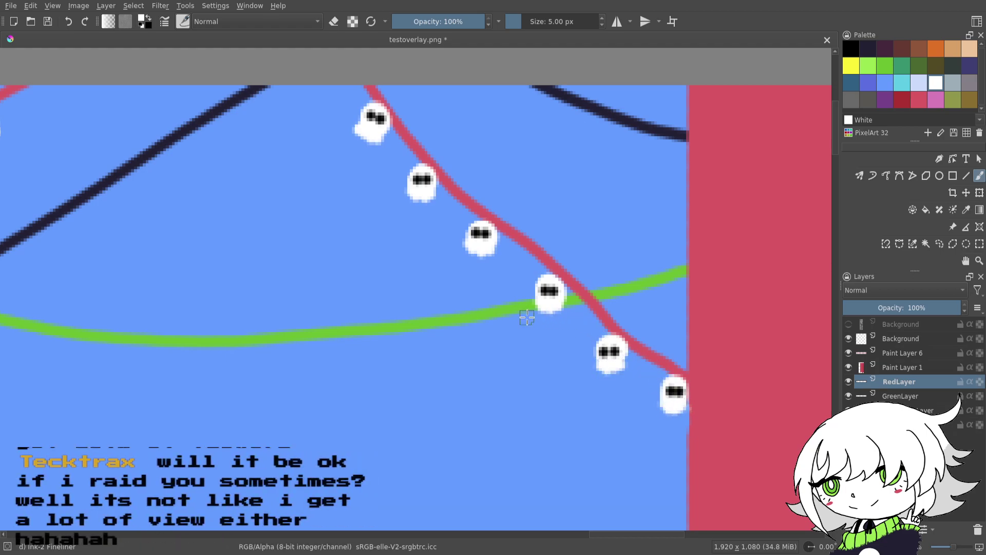
left_click_drag(524, 312, 627, 352)
left_click_drag(451, 420, 502, 369)
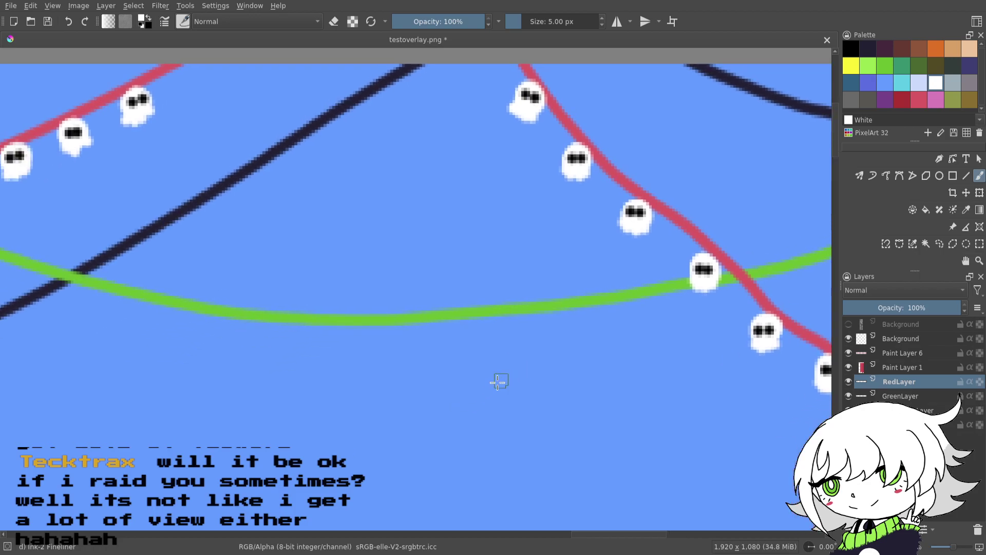
- Save testoverlay.png and make GreenLayer the active layer, returning to the strings' starting end
left_click(47, 21)
left_click_drag(951, 544, 949, 546)
left_click_drag(653, 440, 985, 423)
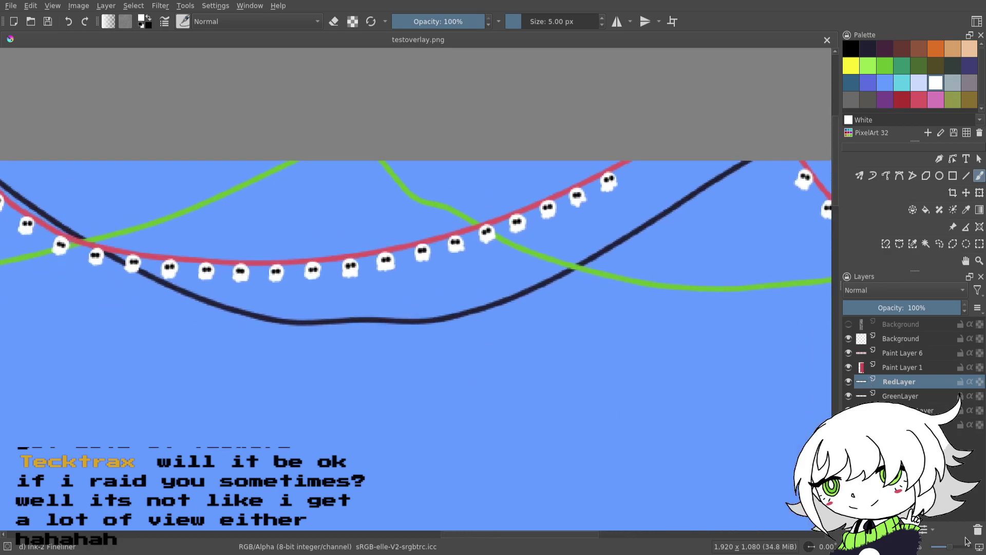
left_click_drag(950, 549, 948, 550)
left_click_drag(436, 400, 815, 398)
left_click_drag(355, 395, 672, 381)
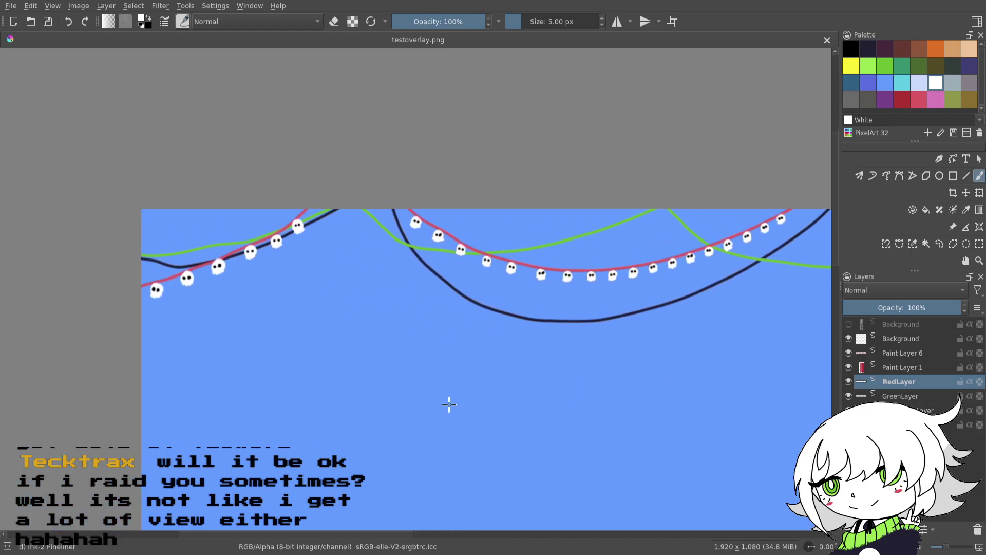
left_click(881, 395)
left_click_drag(460, 382, 592, 370)
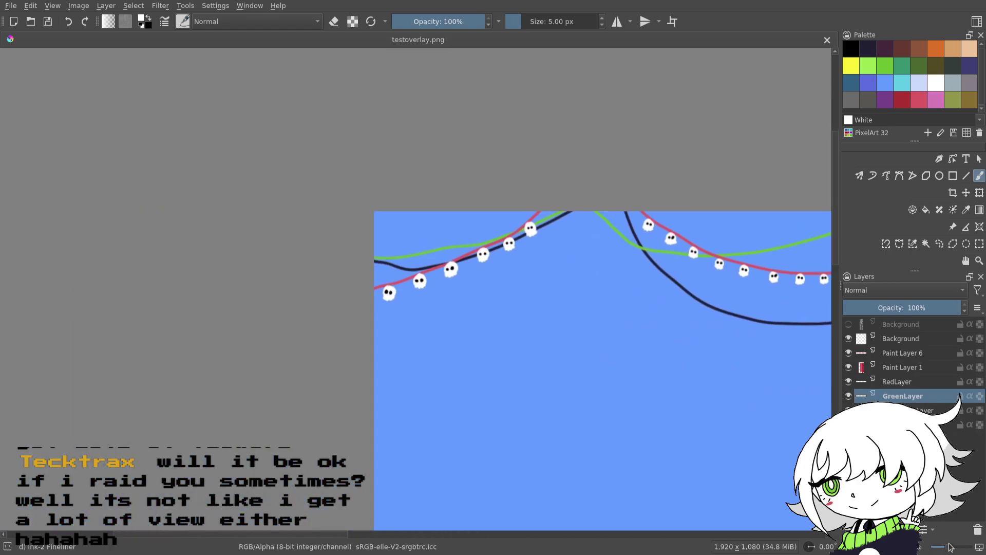
- Choose a very light grey and paint the first skull's oval under the starting end of the green string on GreenLayer
scroll(951, 547, "up", 4)
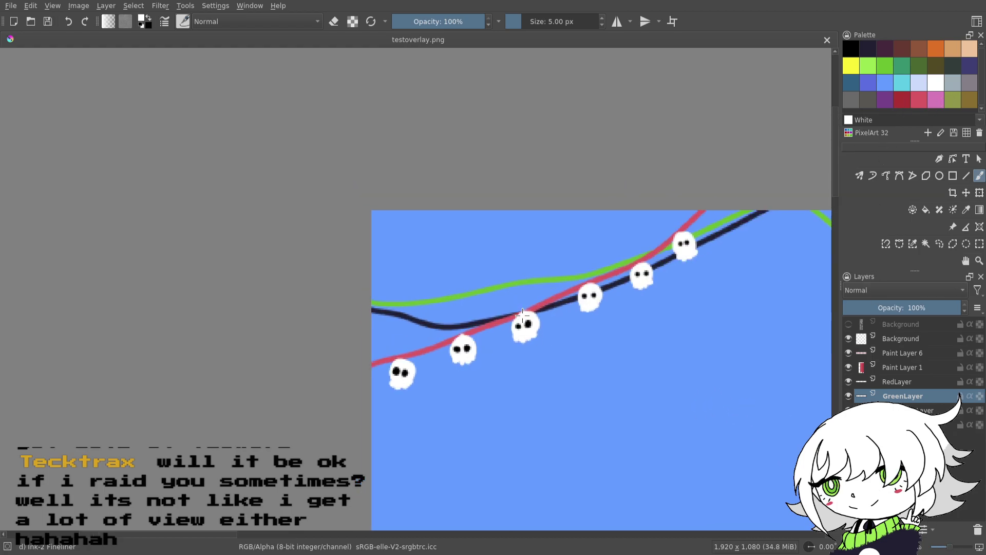
right_click(523, 314)
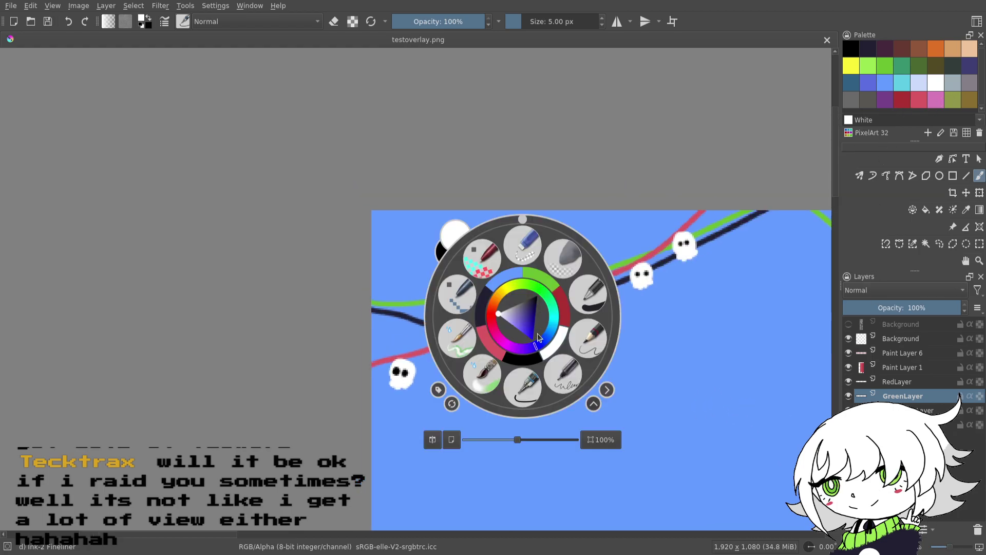
left_click(499, 314)
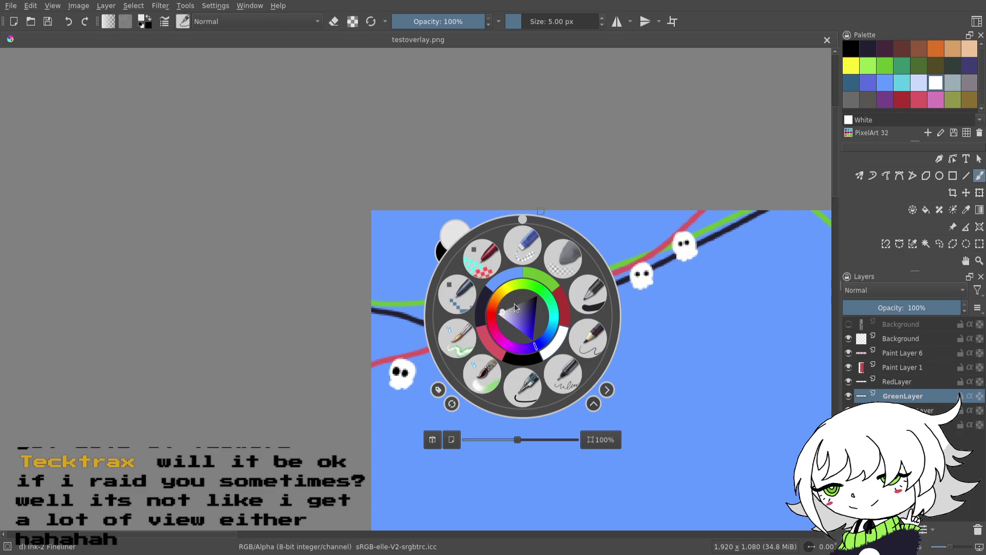
left_click(552, 133)
left_click_drag(639, 405, 616, 336)
left_click_drag(949, 551, 952, 550)
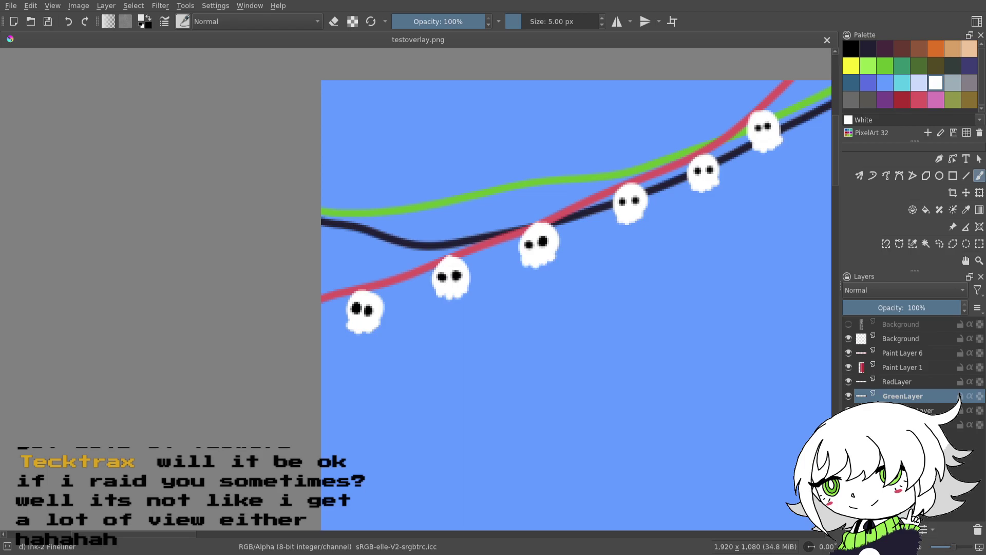
left_click_drag(478, 271, 545, 259)
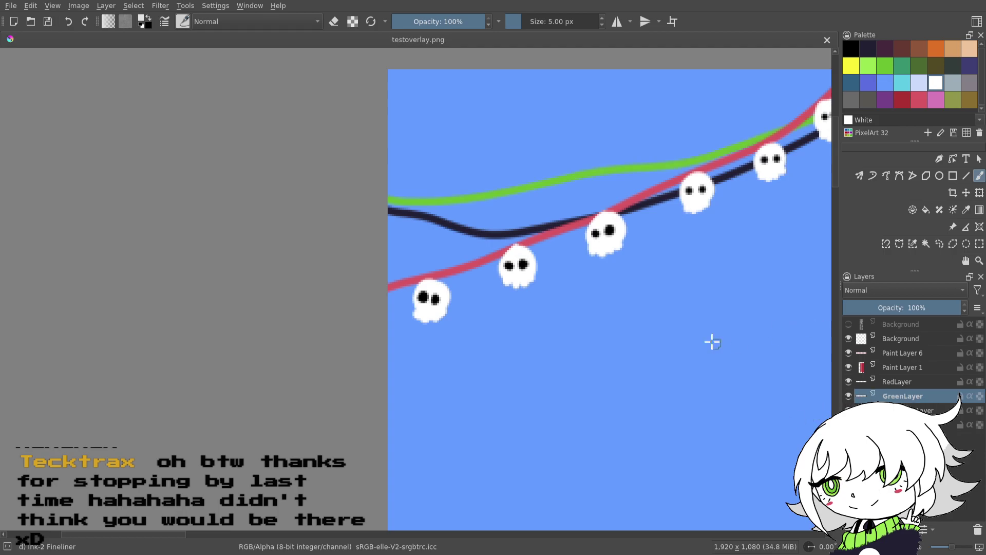
left_click_drag(614, 299, 516, 460)
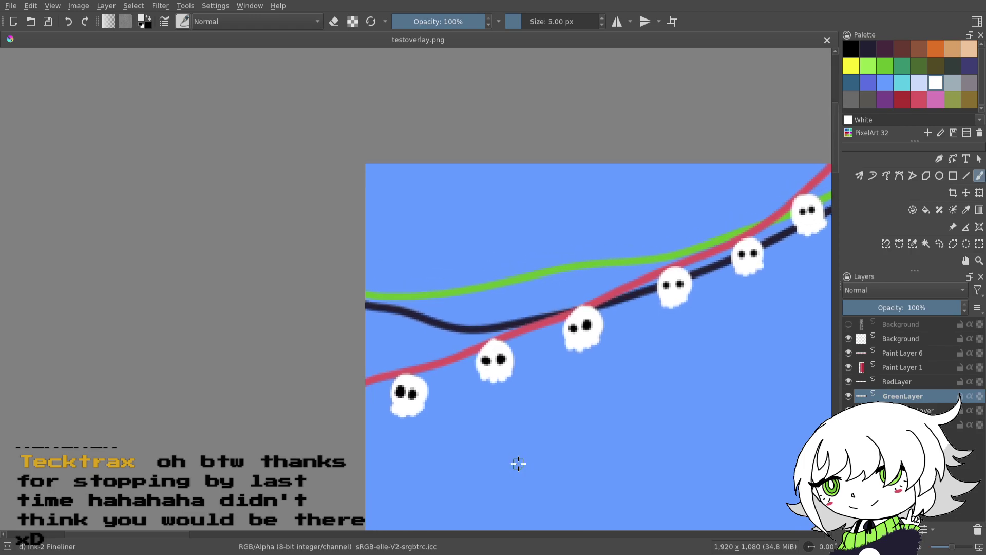
left_click_drag(584, 389, 561, 357)
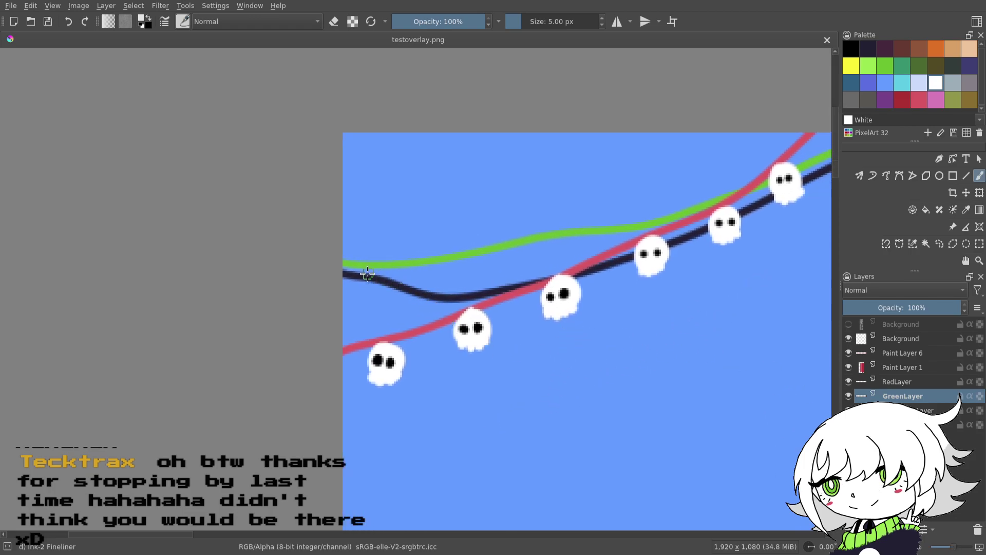
mouse_move(361, 275)
left_mouse_down()
mouse_move(368, 280)
mouse_move(359, 284)
left_mouse_up()
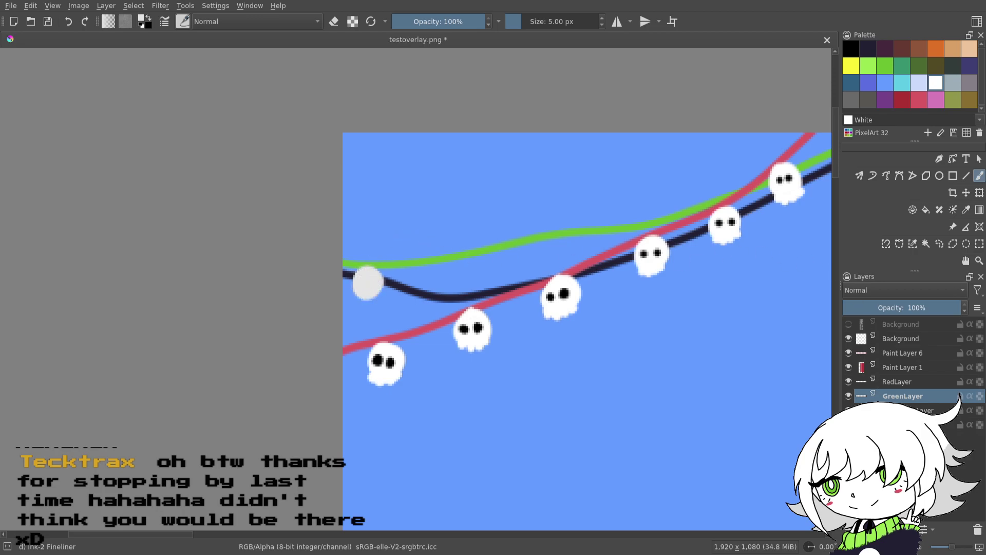
- Check the layer below GreenLayer by toggling its visibility, and make GreenLayer active again
left_click(894, 411)
left_click(849, 410)
left_click(849, 410)
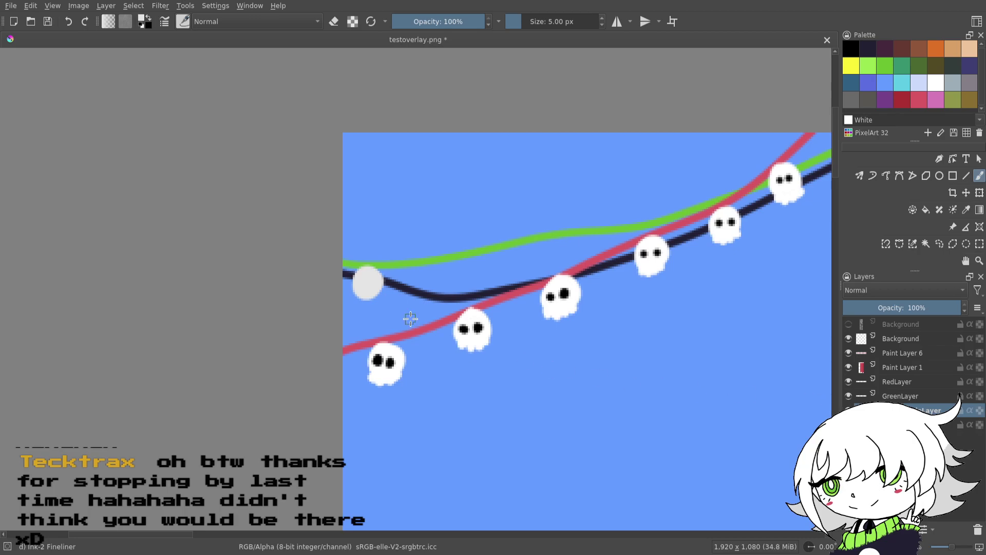
left_click(906, 392)
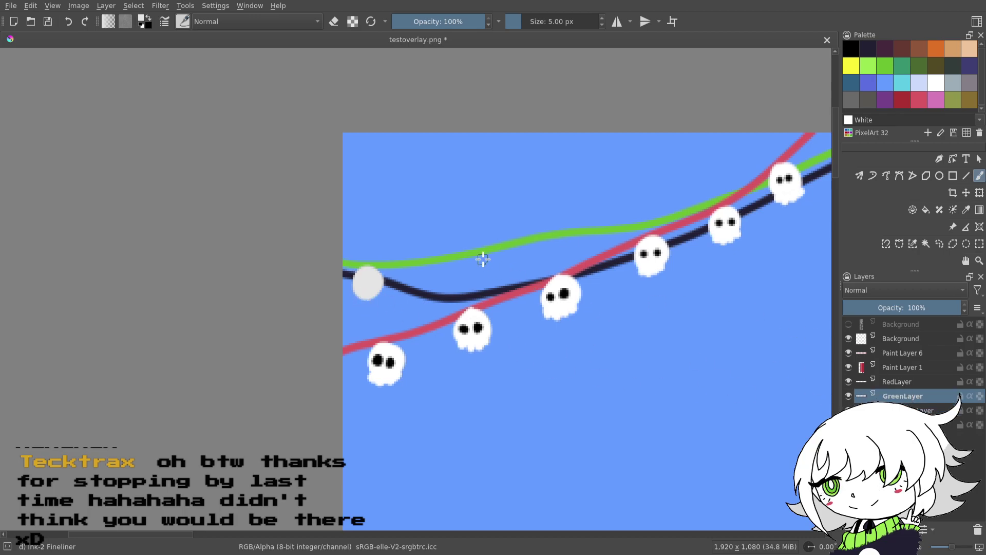
- Paint three more light grey skull ovals spaced along the green string, redoing the first of them slightly closer to the string's start
left_click_drag(479, 337, 520, 341)
left_click_drag(494, 267, 502, 267)
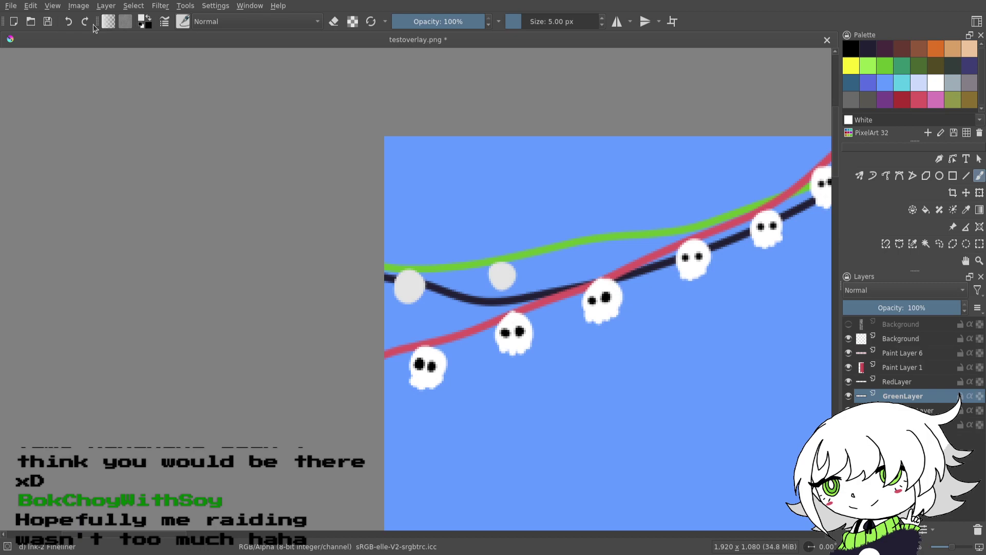
key("ctrl+z")
left_click_drag(494, 265, 494, 272)
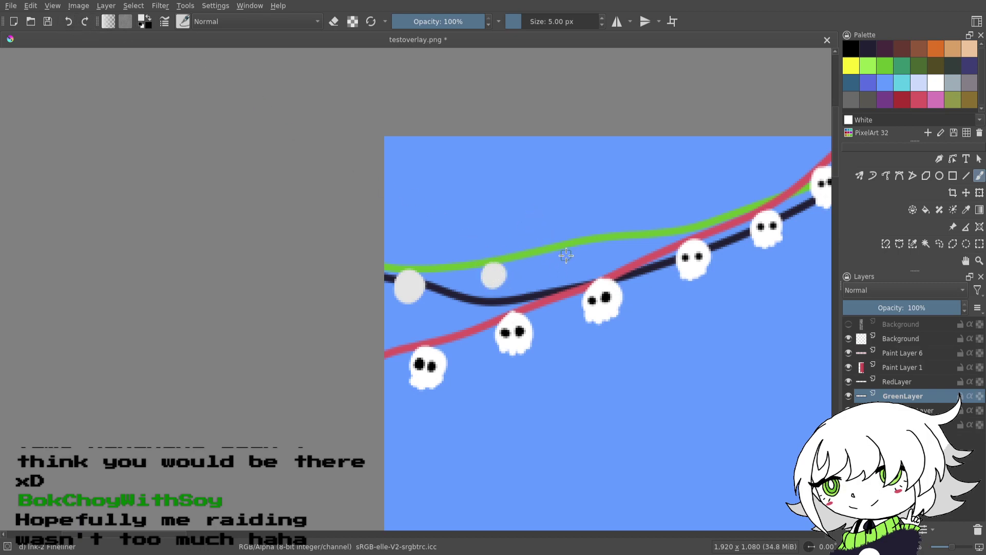
left_click_drag(558, 258, 567, 252)
left_click_drag(629, 244, 633, 250)
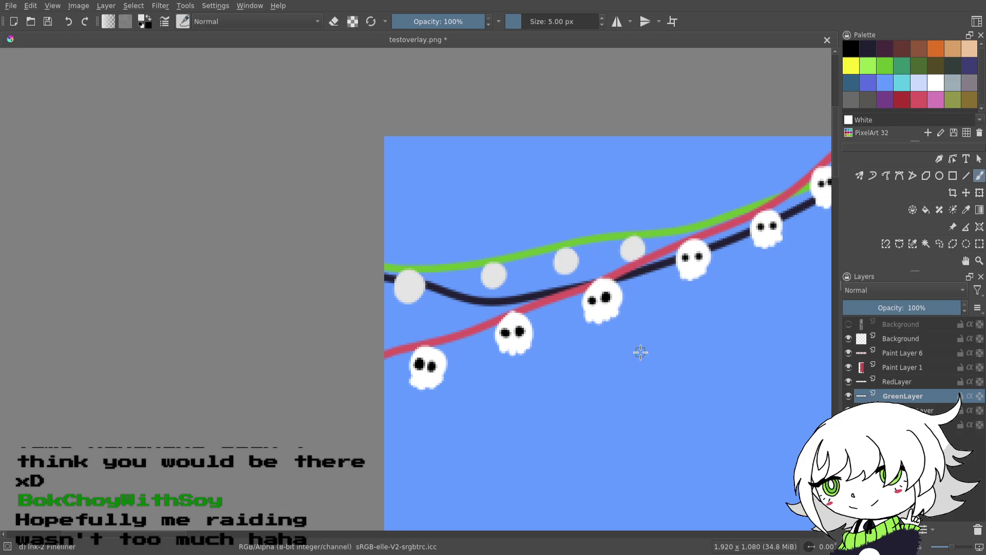
- Paint ragged light grey lower edges on the four skull ovals hanging from the green string's first section
left_click_drag(420, 335, 480, 319)
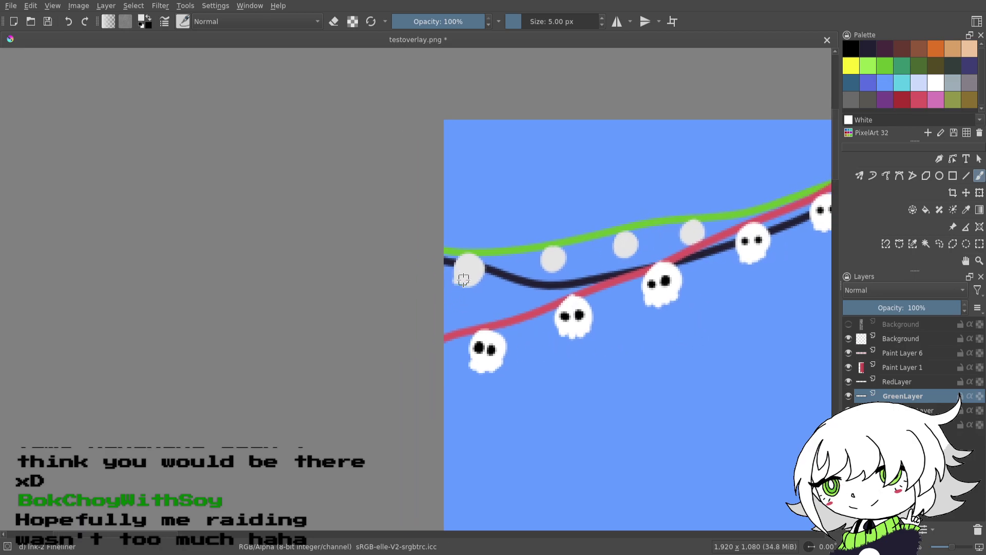
scroll(563, 399, "up", 2)
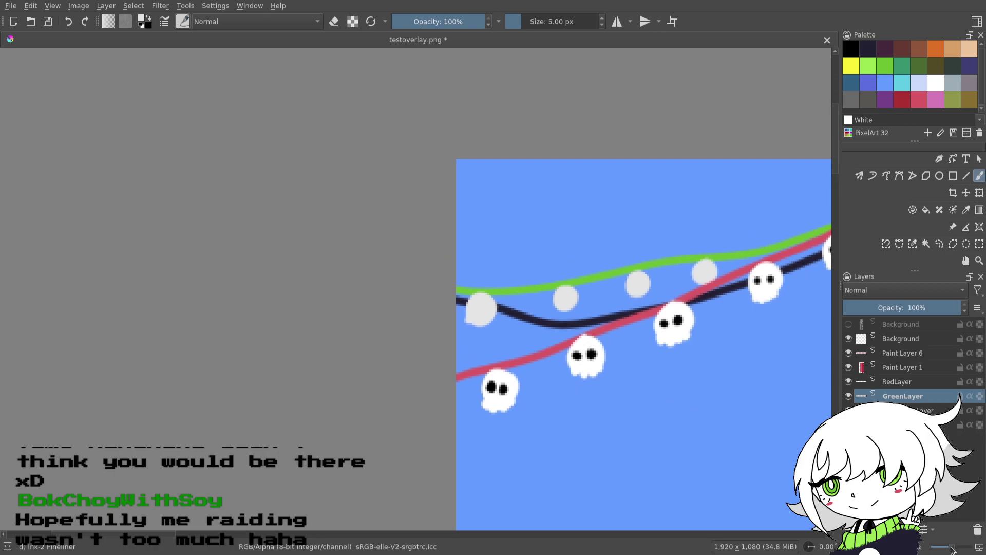
left_click_drag(952, 549, 957, 548)
left_click_drag(692, 416, 577, 363)
left_click_drag(457, 327, 512, 330)
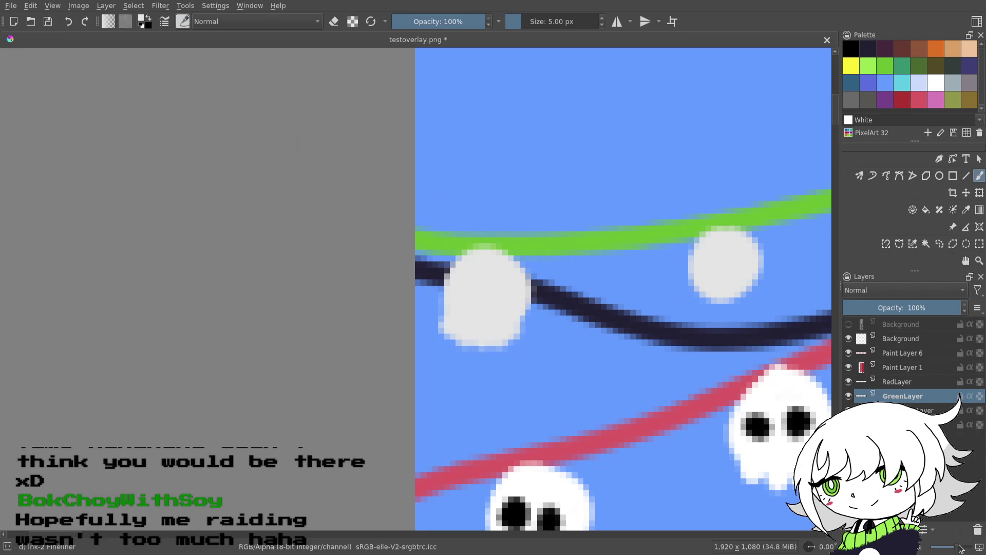
left_click_drag(960, 548, 953, 548)
left_click_drag(514, 291, 531, 291)
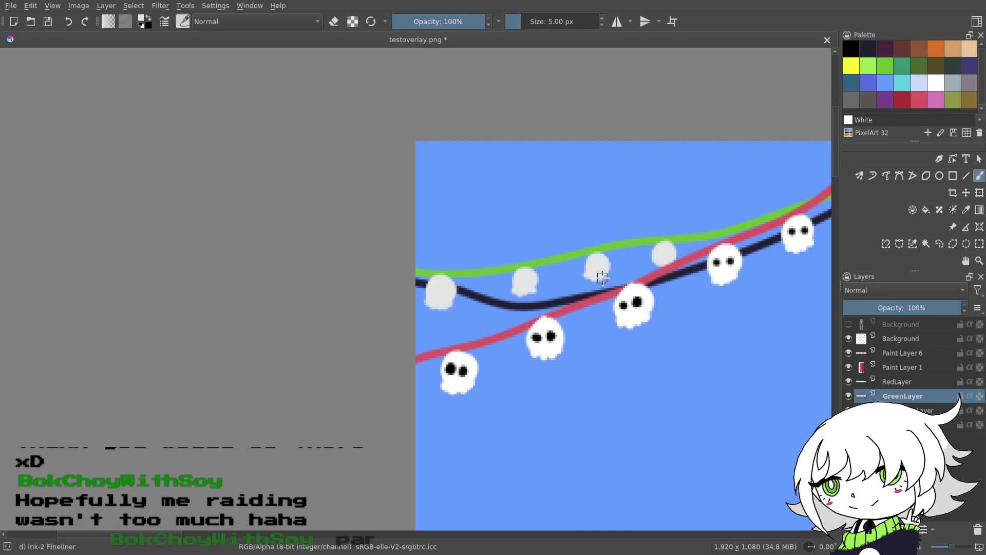
left_click_drag(730, 270, 637, 313)
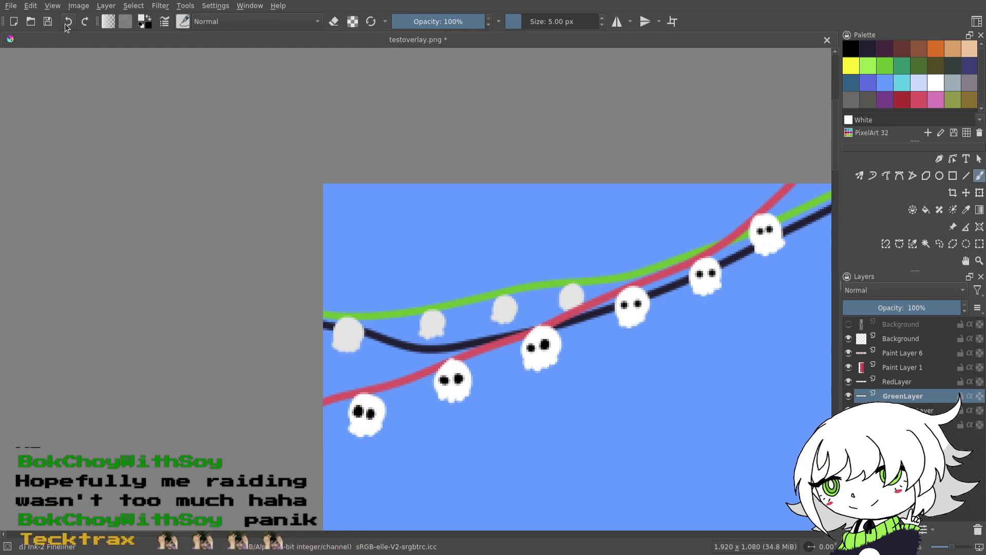
- Paint four pale grey ghost lights on GreenLayer under the first green swag, continuing to where the string meets the canvas's upper edge
left_click(956, 546)
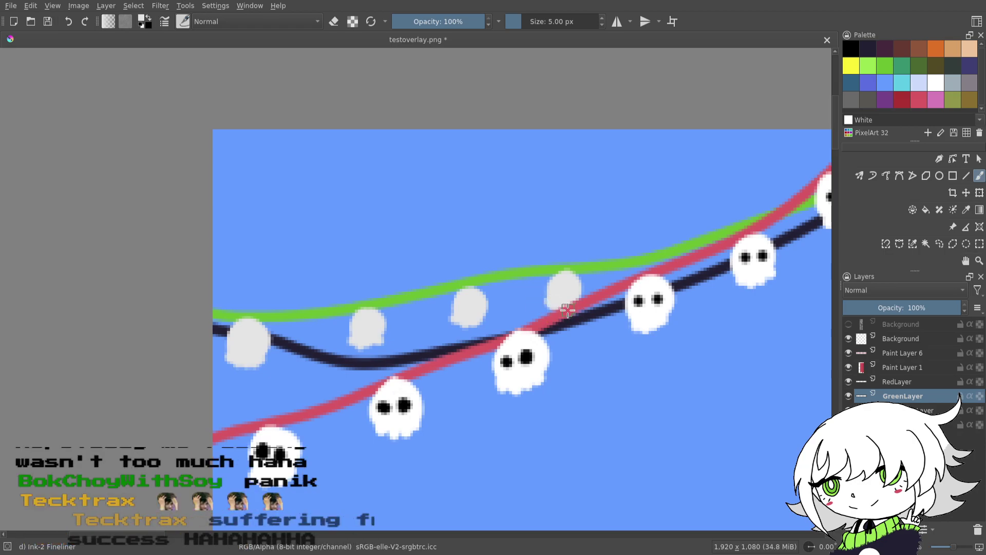
left_click_drag(676, 322, 593, 358)
scroll(593, 300, "right", 2)
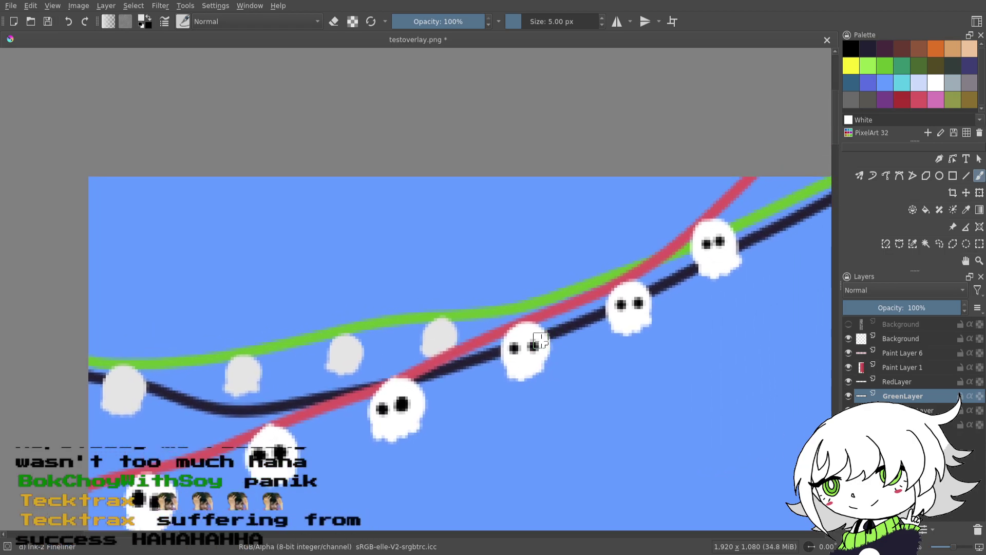
scroll(527, 341, "down", 1)
left_click_drag(519, 290, 528, 290)
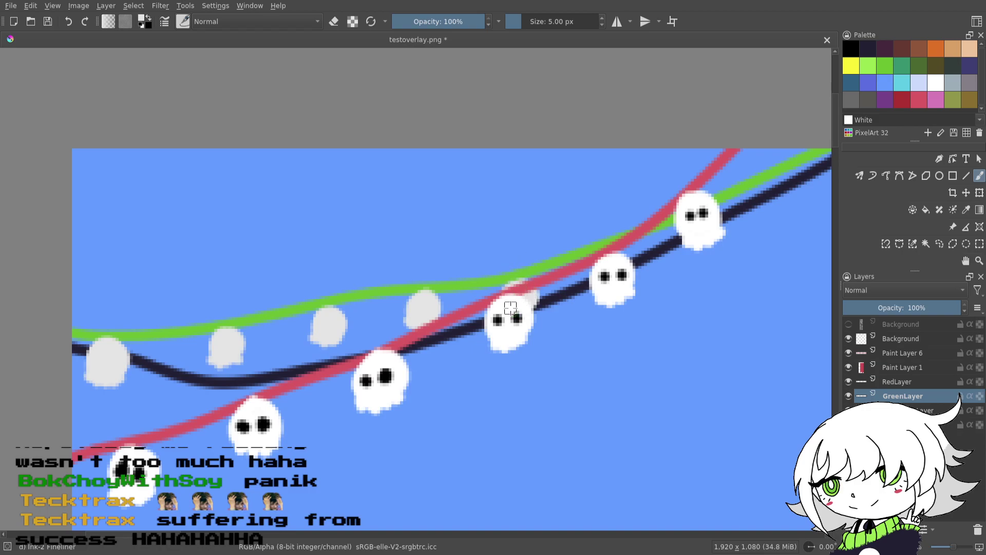
left_click_drag(620, 290, 552, 308)
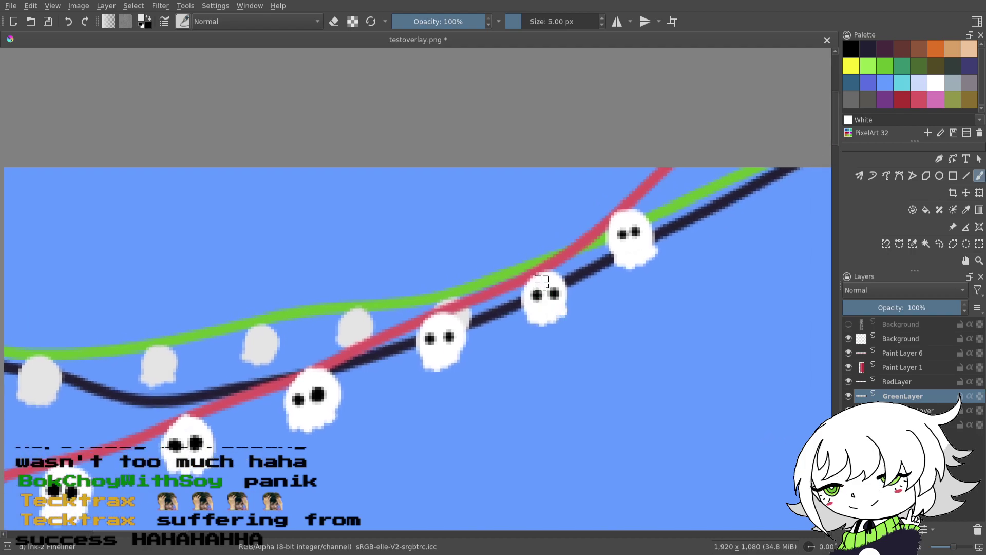
mouse_move(555, 271)
left_mouse_down()
mouse_move(547, 288)
mouse_move(565, 285)
left_mouse_up()
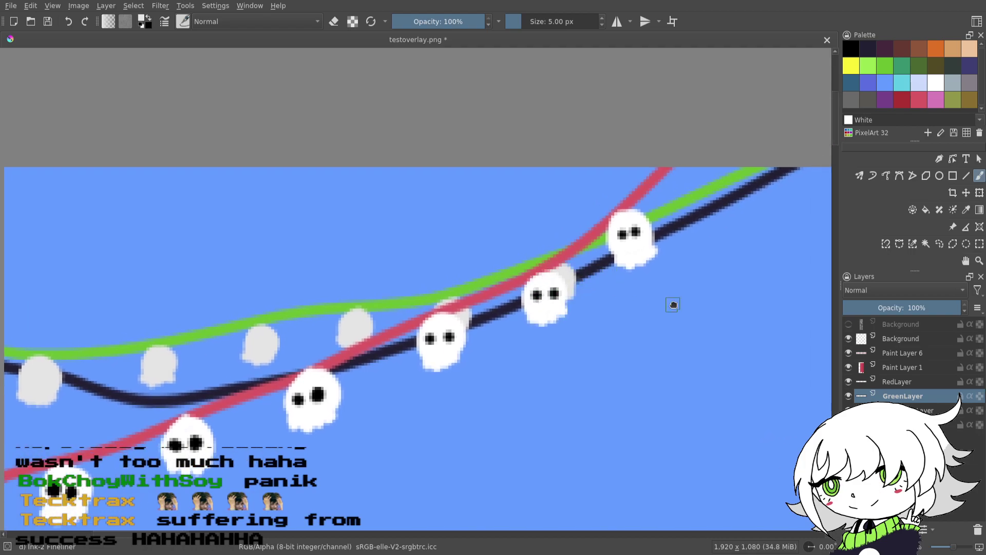
left_click_drag(673, 305, 606, 315)
mouse_move(580, 242)
left_mouse_down()
mouse_move(572, 270)
mouse_move(593, 266)
left_mouse_up()
mouse_move(663, 201)
left_mouse_down()
mouse_move(676, 198)
mouse_move(664, 222)
left_mouse_up()
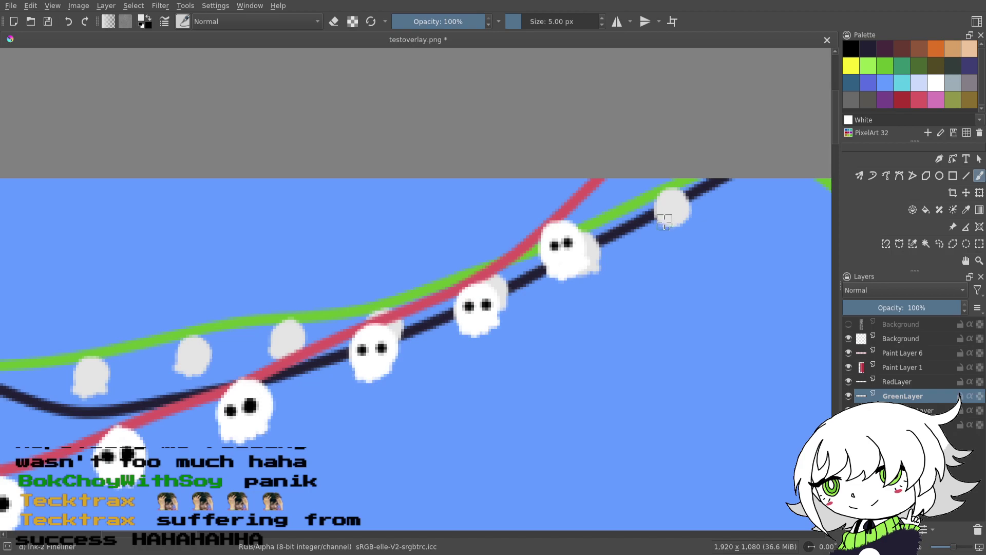
- Paint three pale grey ghosts along the descending start of the second green swag, down to the black string crossing
left_click_drag(752, 271, 476, 266)
mouse_move(561, 198)
left_mouse_down()
mouse_move(566, 213)
mouse_move(548, 214)
mouse_move(552, 222)
left_mouse_up()
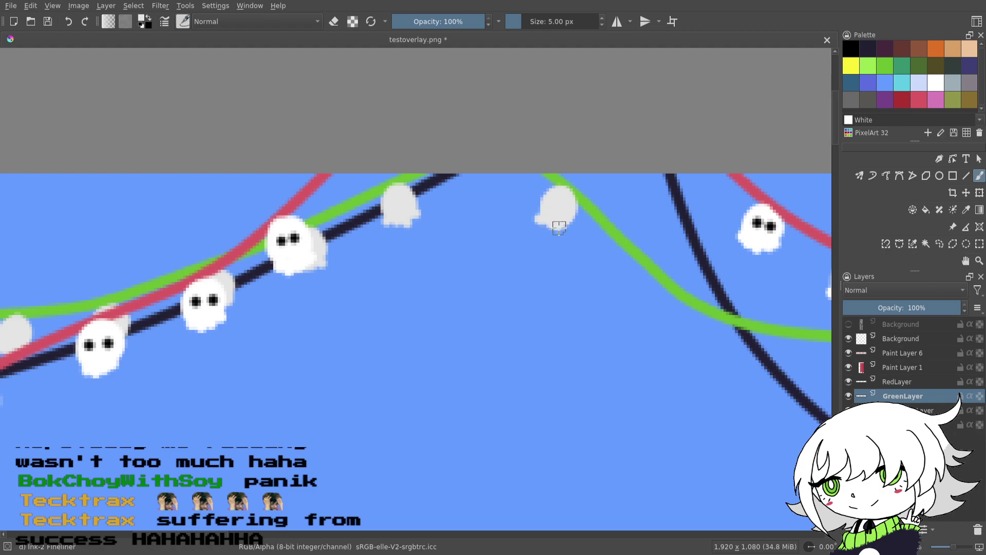
left_click_drag(643, 319, 596, 308)
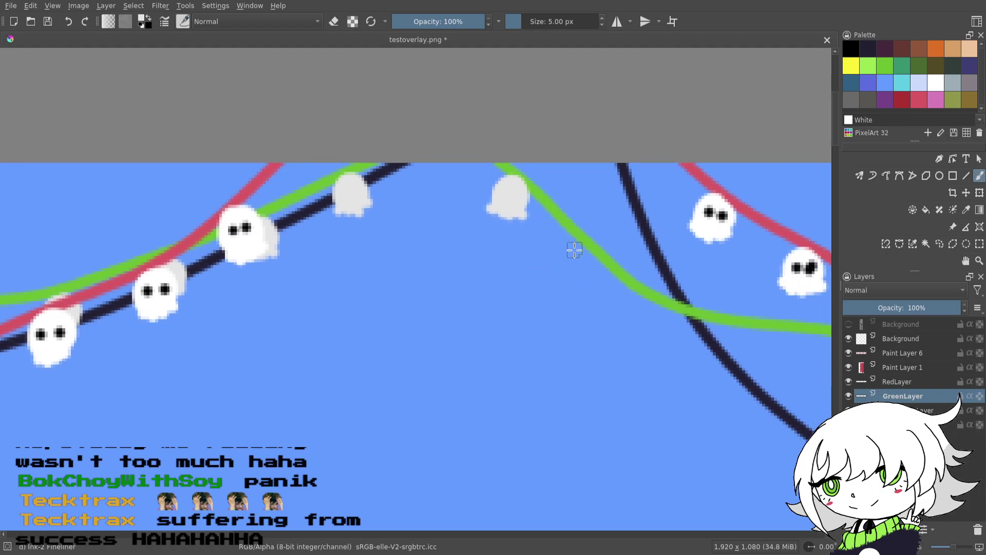
mouse_move(581, 249)
left_mouse_down()
mouse_move(574, 273)
mouse_move(574, 249)
mouse_move(587, 266)
mouse_move(558, 279)
mouse_move(592, 281)
left_mouse_up()
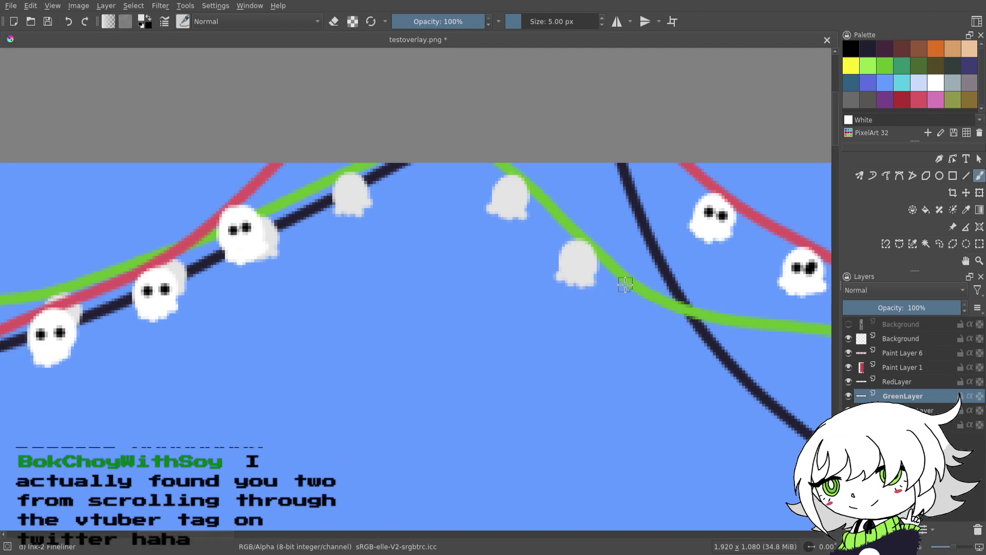
left_click_drag(637, 336, 548, 338)
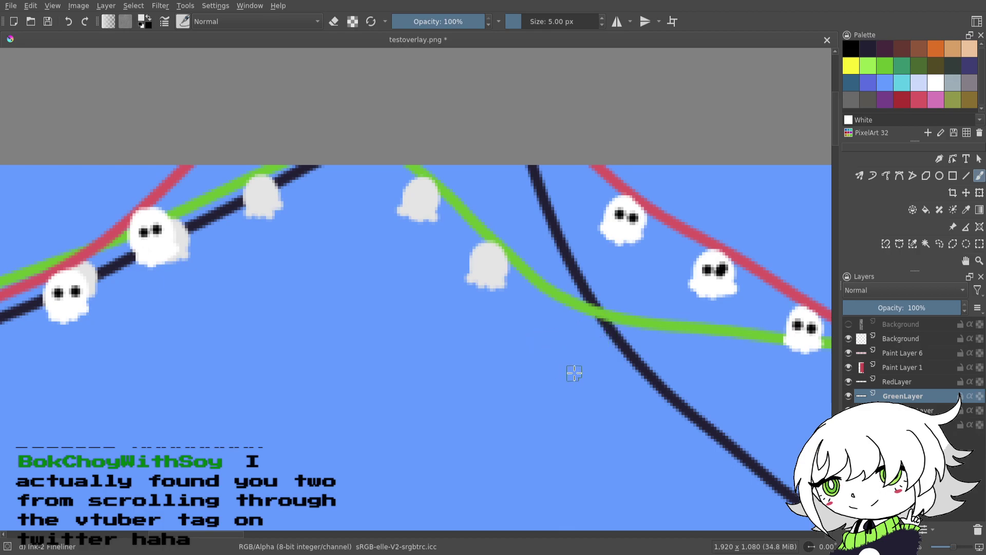
mouse_move(624, 398)
left_mouse_down()
mouse_move(603, 354)
mouse_move(557, 362)
left_mouse_up()
mouse_move(486, 267)
left_mouse_down()
mouse_move(483, 290)
mouse_move(479, 280)
mouse_move(492, 281)
mouse_move(483, 276)
mouse_move(475, 291)
mouse_move(496, 291)
left_mouse_up()
- Paint three pale grey ghosts under the second green swag between the black string and the red string crossing
left_click_drag(574, 316, 574, 315)
scroll(574, 315, "right", 2)
left_click_drag(535, 282, 536, 292)
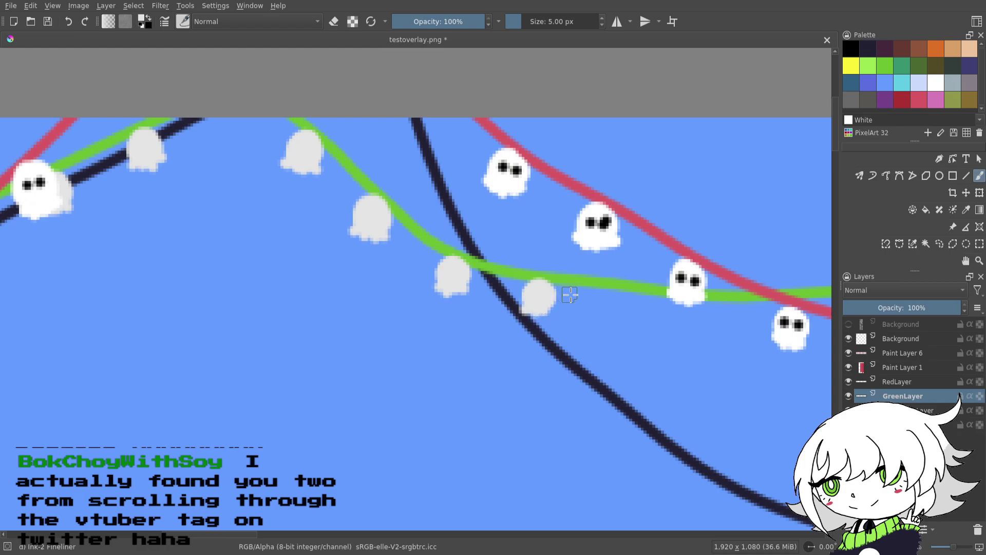
scroll(567, 286, "right", 2)
scroll(568, 286, "down", 1)
mouse_move(568, 286)
left_mouse_down()
mouse_move(580, 298)
mouse_move(576, 288)
mouse_move(568, 302)
mouse_move(590, 298)
left_mouse_up()
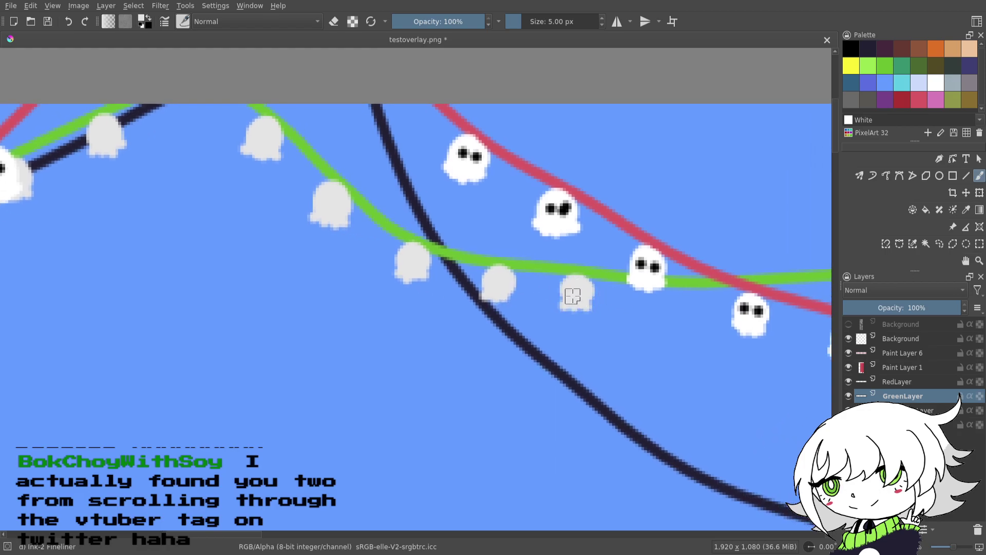
mouse_move(663, 322)
left_mouse_down()
mouse_move(578, 326)
mouse_move(568, 301)
mouse_move(577, 312)
mouse_move(568, 316)
left_mouse_up()
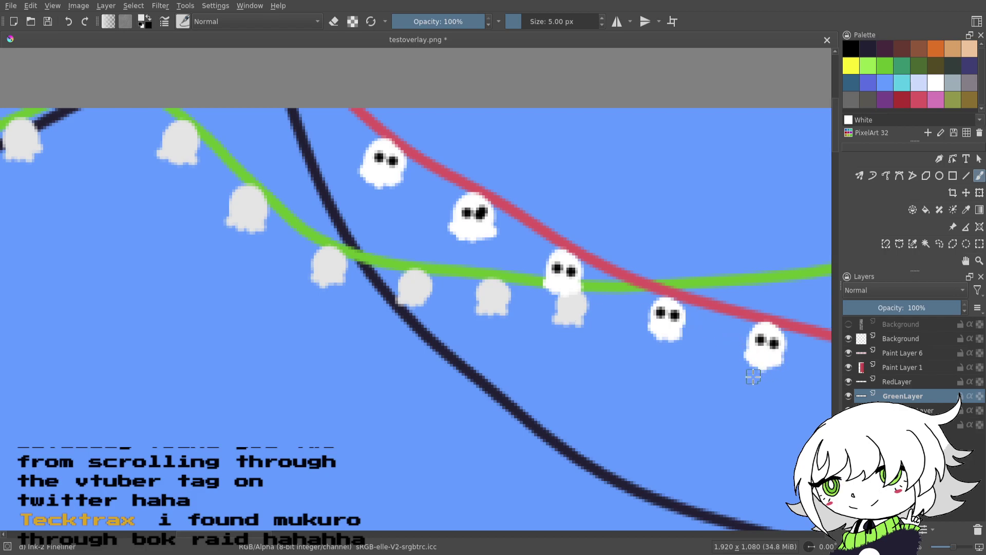
- Paint a pale grey ghost partly behind the white one at the red and green crossing, undoing and redrawing the first attempt
scroll(609, 390, "right", 5)
left_click_drag(535, 293, 542, 307)
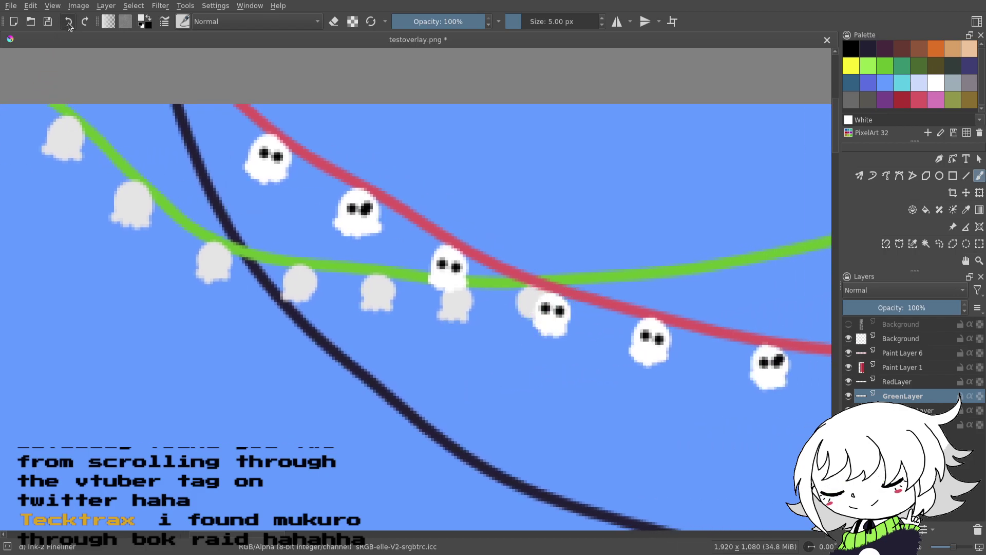
key("ctrl+z")
mouse_move(531, 290)
left_mouse_down()
mouse_move(540, 292)
mouse_move(532, 311)
left_mouse_up()
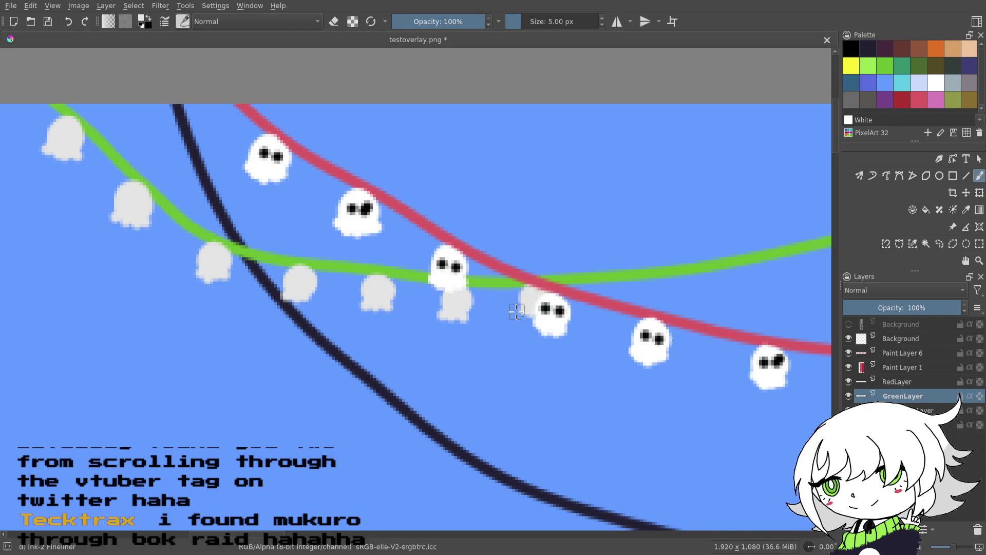
- Paint four pale grey ghosts under the second green swag where it starts rising past the red string crossing
mouse_move(605, 286)
left_mouse_down()
mouse_move(533, 309)
mouse_move(553, 312)
mouse_move(545, 324)
left_mouse_up()
mouse_move(604, 329)
left_mouse_down()
mouse_move(518, 336)
mouse_move(538, 316)
mouse_move(538, 328)
mouse_move(556, 322)
left_mouse_up()
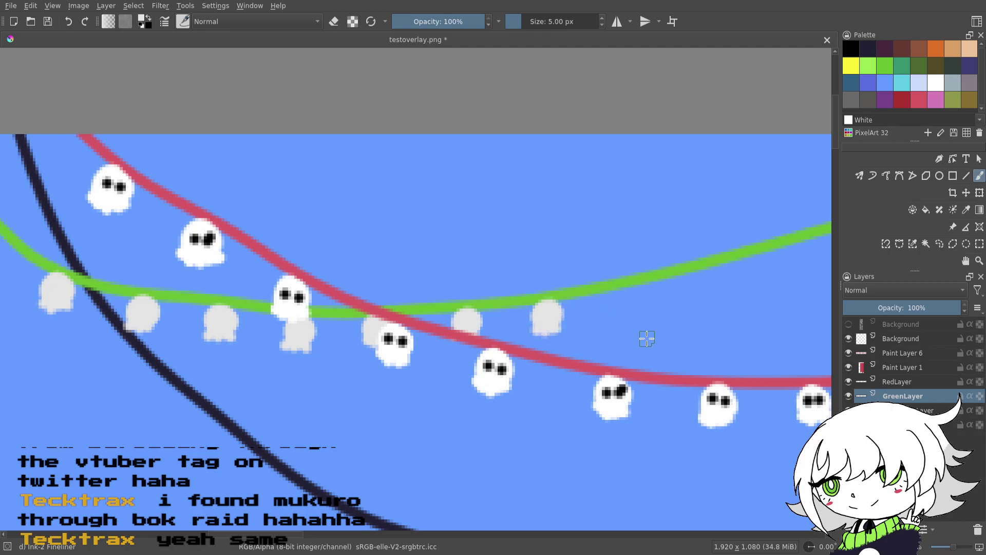
left_click_drag(647, 338, 497, 341)
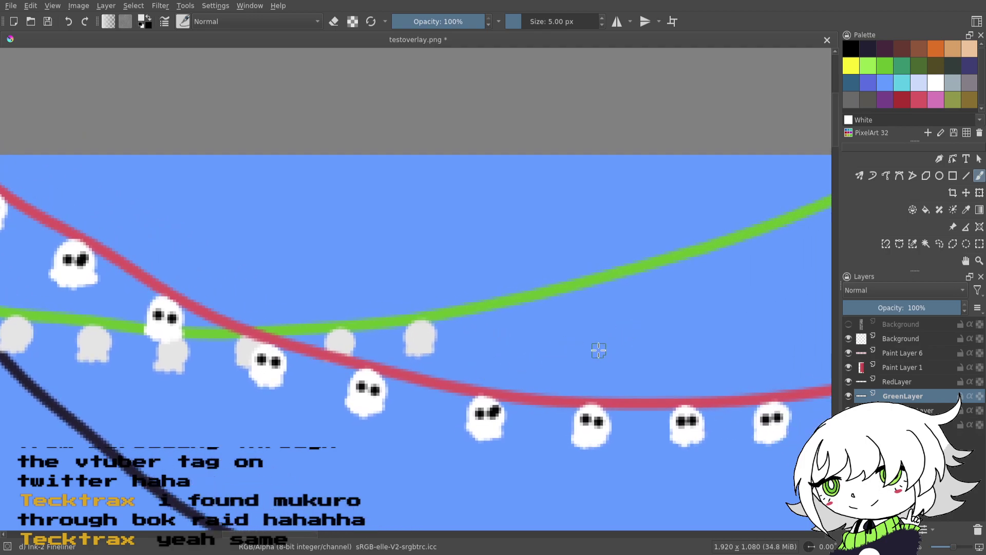
mouse_move(504, 315)
left_mouse_down()
mouse_move(491, 338)
mouse_move(498, 326)
mouse_move(507, 332)
left_mouse_up()
mouse_move(573, 294)
left_mouse_down()
mouse_move(561, 319)
mouse_move(583, 319)
left_mouse_up()
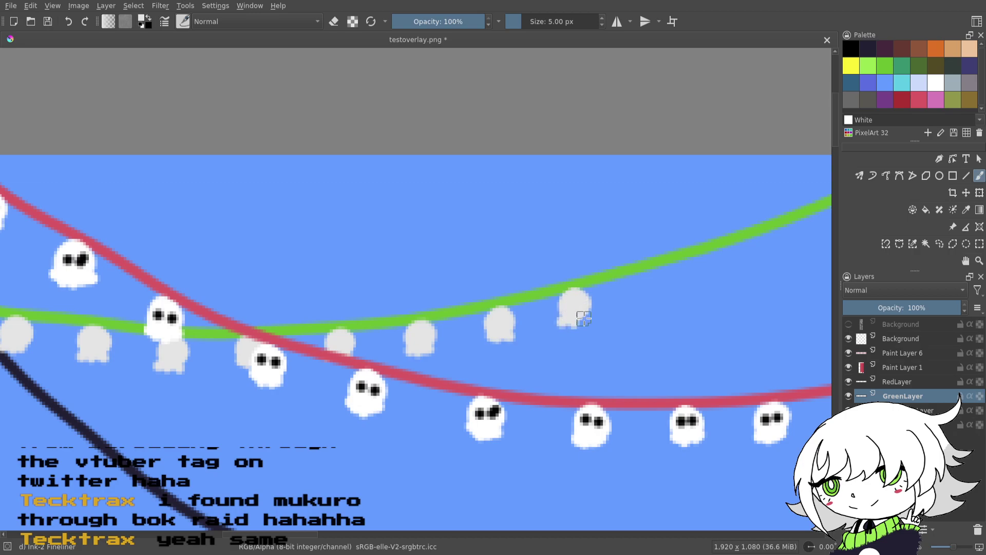
- Paint five pale grey ghosts along the rising end of the second green swag, up to the canvas's upper edge
mouse_move(631, 264)
left_mouse_down()
mouse_move(488, 313)
mouse_move(523, 337)
left_mouse_up()
mouse_move(656, 307)
left_mouse_down()
mouse_move(558, 352)
mouse_move(655, 308)
left_mouse_up()
mouse_move(572, 337)
left_mouse_down()
mouse_move(550, 354)
mouse_move(552, 335)
mouse_move(550, 354)
mouse_move(559, 340)
left_mouse_up()
mouse_move(622, 316)
left_mouse_down()
mouse_move(608, 312)
mouse_move(606, 334)
mouse_move(619, 333)
left_mouse_up()
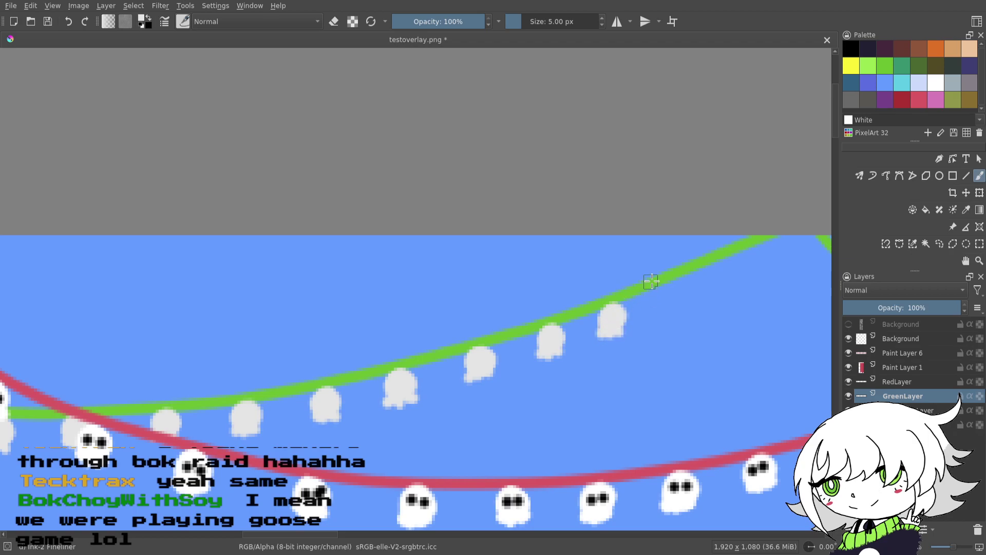
mouse_move(665, 286)
left_mouse_down()
mouse_move(661, 298)
mouse_move(674, 306)
left_mouse_up()
left_click_drag(689, 292, 570, 330)
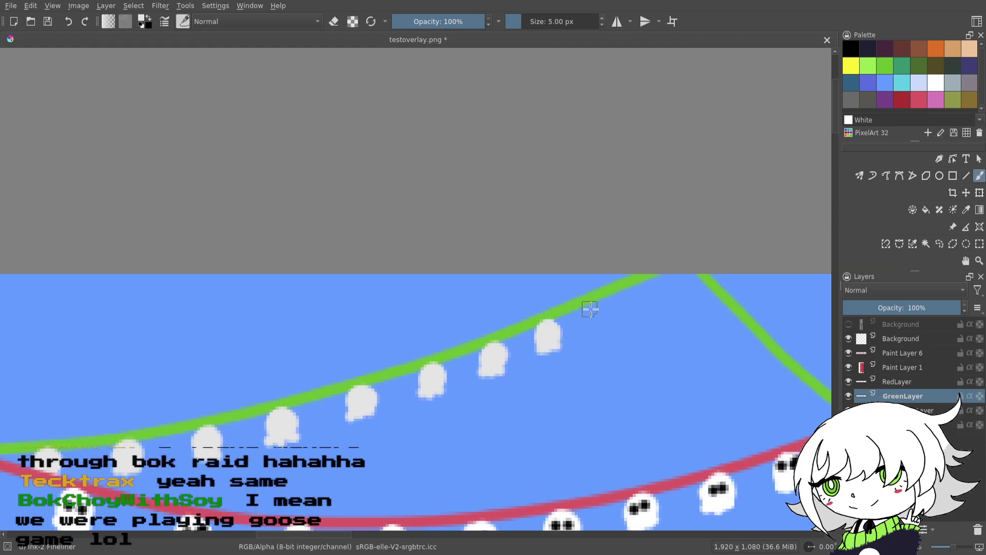
left_click(603, 305)
- Save the changes to testoverlay.png
left_click_drag(572, 362, 759, 264)
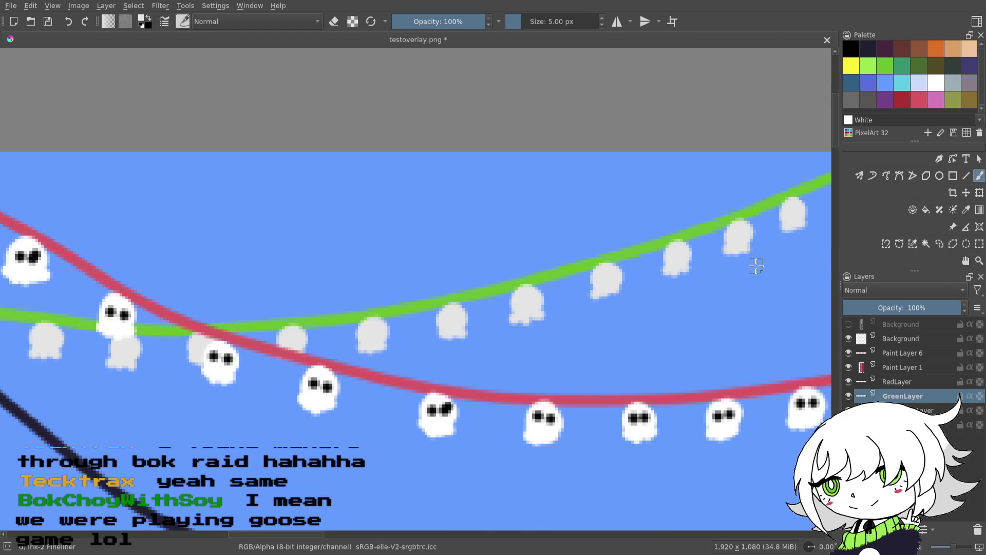
left_click_drag(951, 548, 951, 547)
left_click_drag(742, 330, 411, 287)
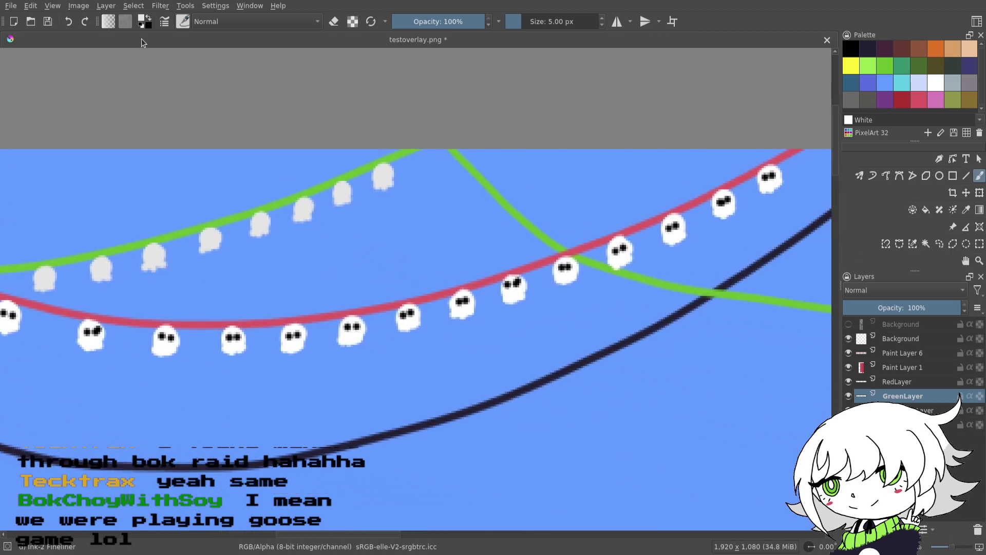
left_click(48, 22)
- Paint four pale grey ghosts along the descending start of the third green swag, down to the red string crossing
left_click_drag(507, 284, 465, 288)
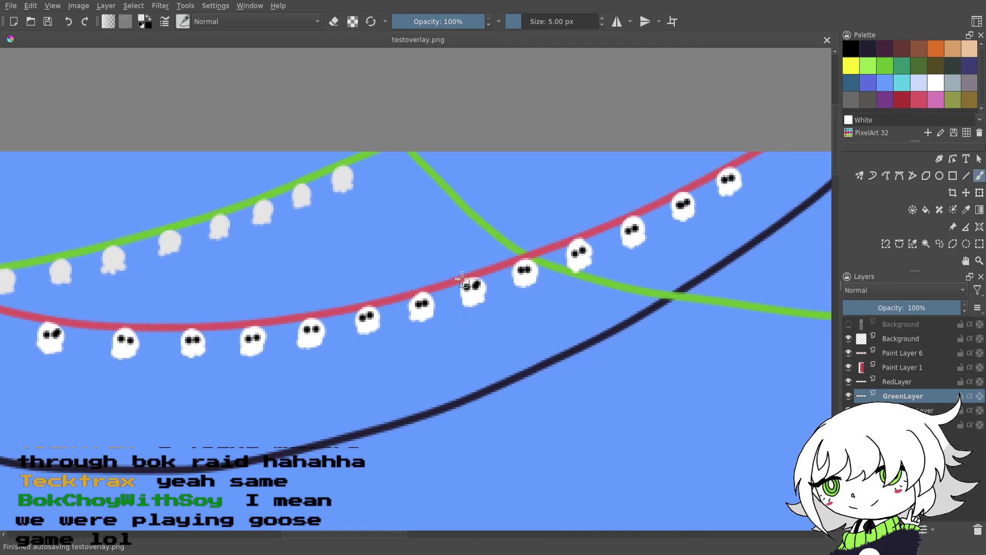
left_click_drag(626, 385, 732, 417)
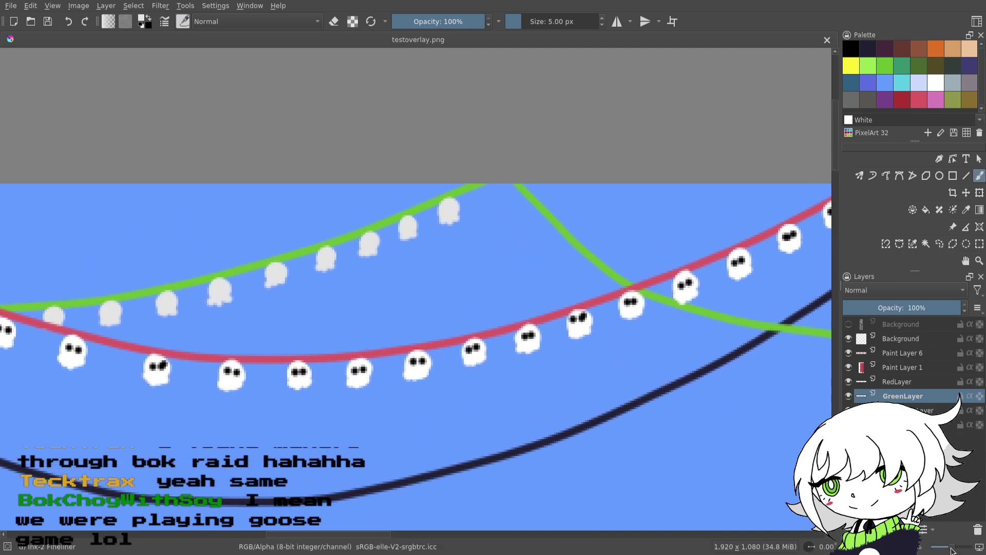
left_click_drag(952, 548, 955, 547)
left_click_drag(633, 113, 627, 140)
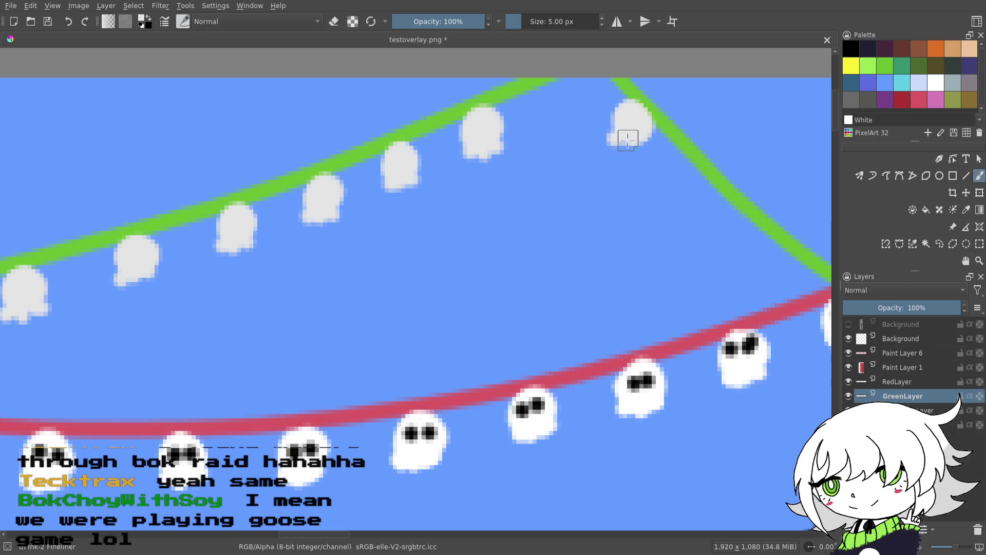
left_click_drag(699, 264, 621, 278)
left_click_drag(614, 202, 611, 229)
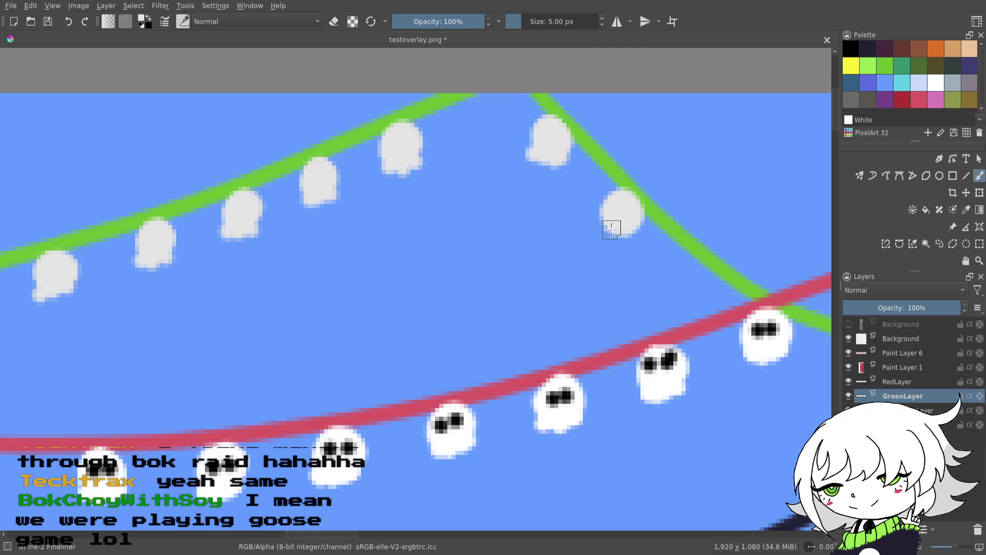
mouse_move(656, 282)
left_mouse_down()
mouse_move(574, 276)
mouse_move(620, 270)
mouse_move(614, 291)
mouse_move(628, 290)
left_mouse_up()
mouse_move(698, 312)
left_mouse_down()
mouse_move(534, 291)
mouse_move(548, 315)
mouse_move(537, 327)
mouse_move(553, 328)
left_mouse_up()
mouse_move(647, 376)
left_mouse_down()
mouse_move(498, 366)
mouse_move(539, 330)
mouse_move(514, 352)
mouse_move(551, 339)
left_mouse_up()
- Examine the whole overlay, including the ghost garlands and the red striped border
left_click(944, 547)
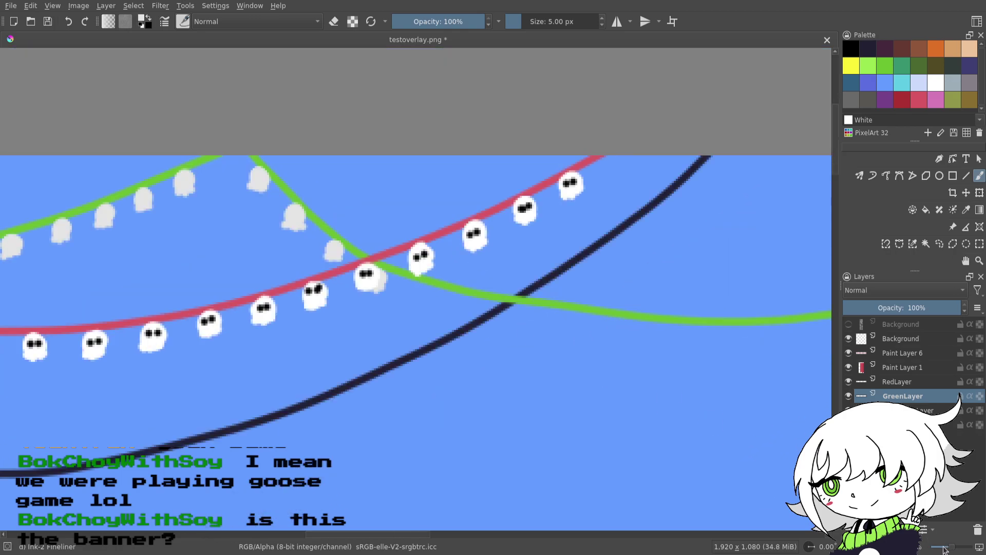
left_click(944, 547)
left_click(941, 547)
left_click(940, 547)
left_click_drag(628, 502, 672, 344)
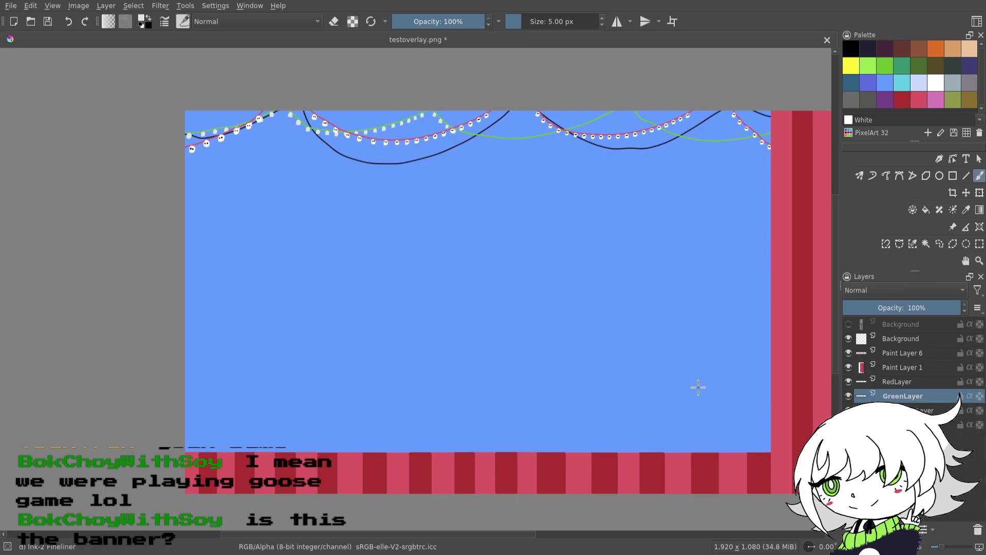
scroll(581, 337, "up", 7)
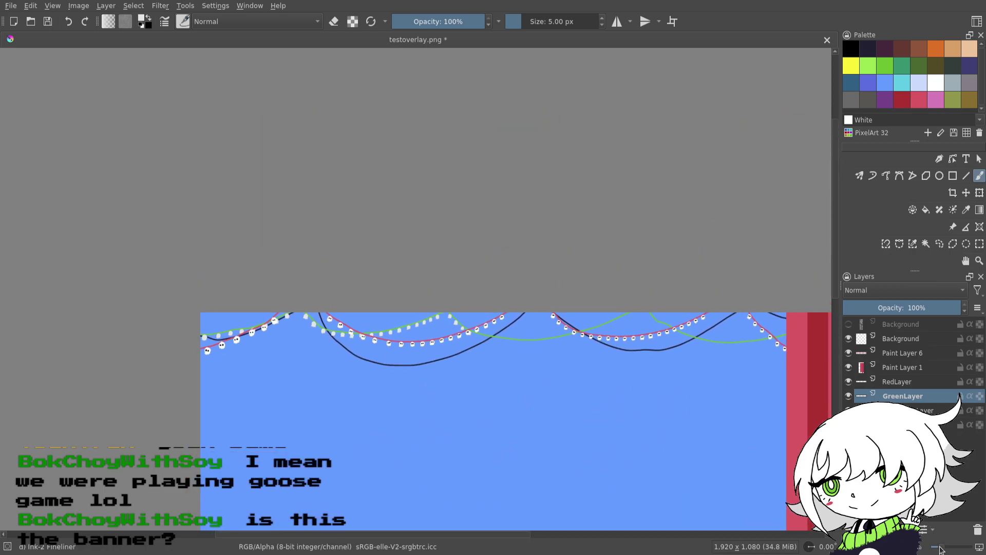
- Paint two pale grey ghosts under the third green swag between the red string and the black string crossing
left_click_drag(940, 548, 953, 547)
left_click_drag(708, 451, 539, 126)
left_click_drag(738, 384, 582, 312)
left_click_drag(601, 349, 527, 322)
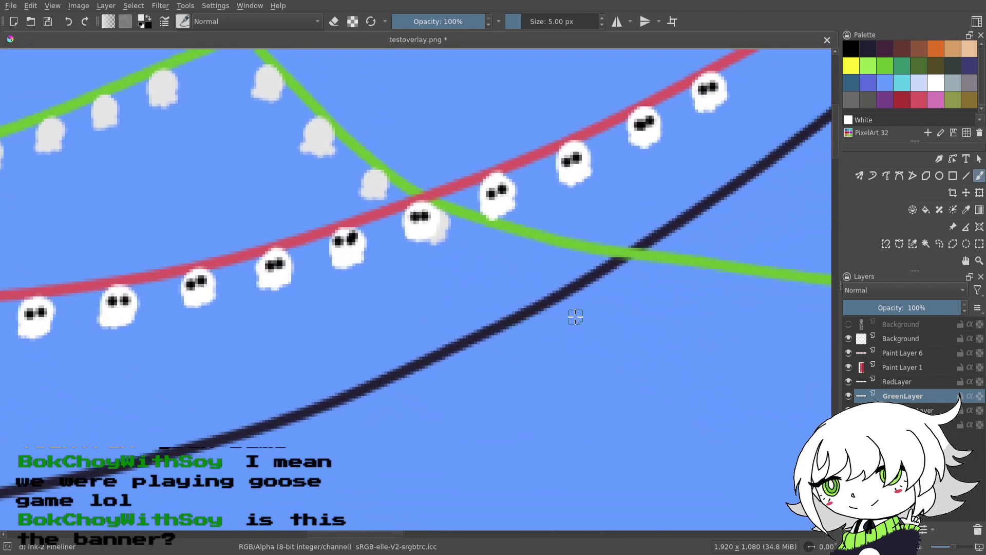
scroll(559, 327, "right", 1)
left_click_drag(504, 242, 509, 262)
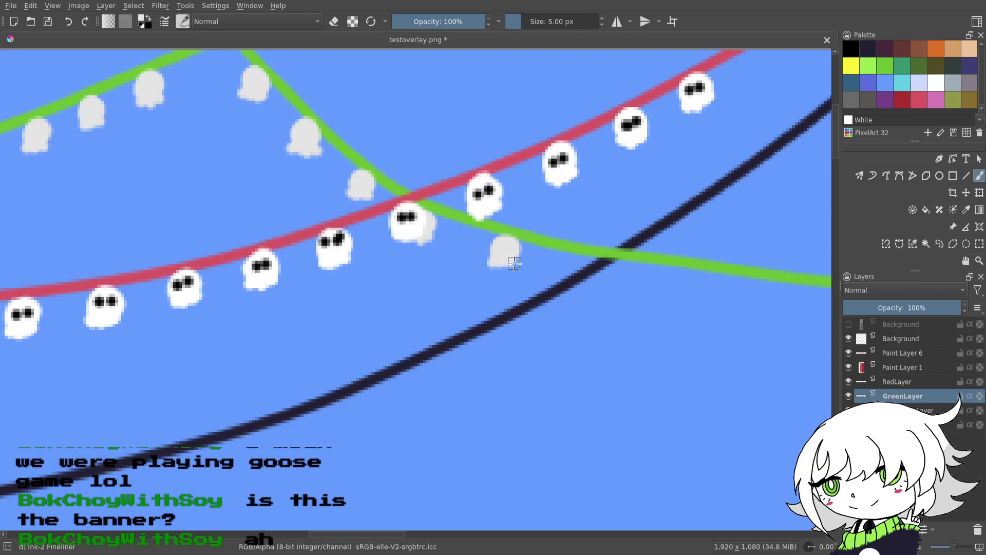
scroll(630, 305, "up", 2)
scroll(635, 303, "left", 2)
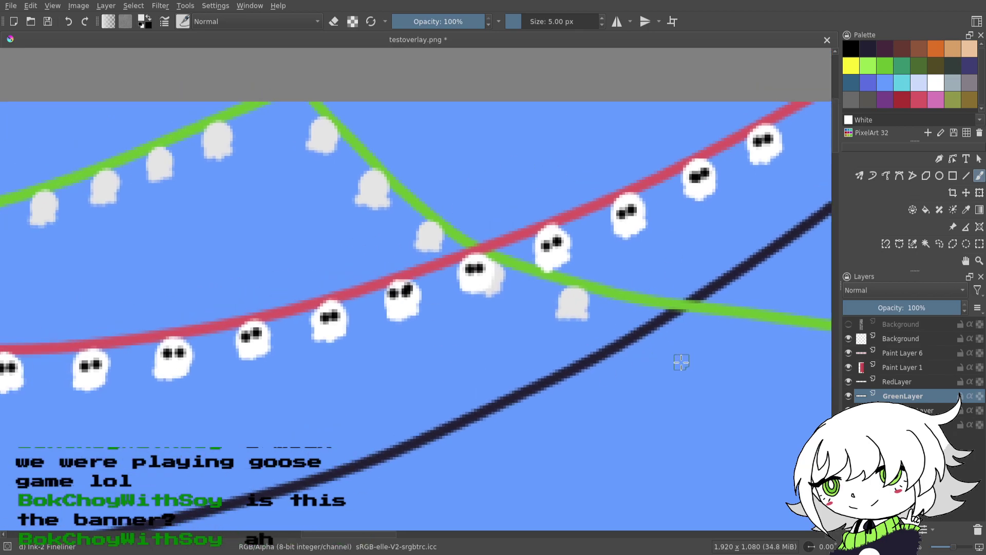
scroll(681, 362, "down", 1)
scroll(681, 362, "right", 3)
left_click_drag(552, 280, 563, 290)
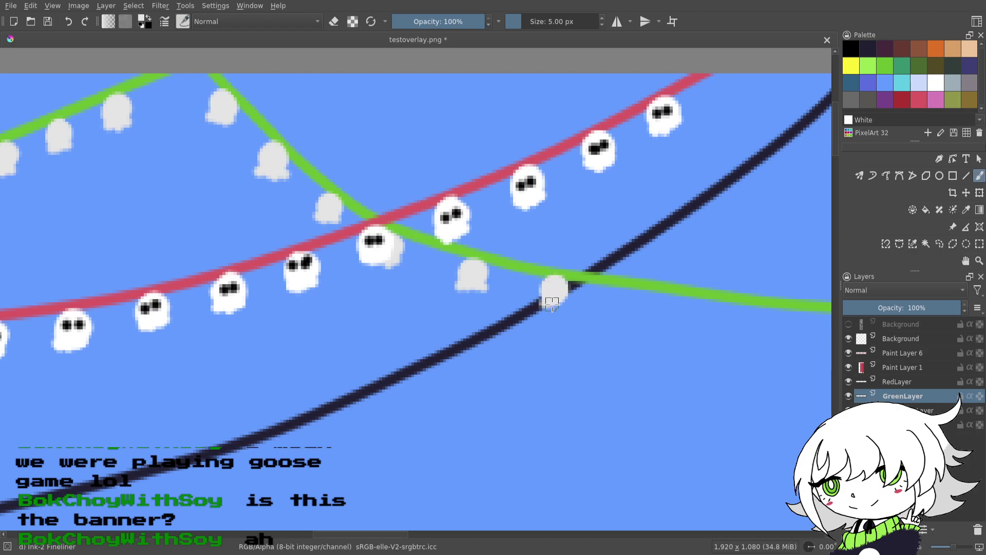
- Paint four pale grey ghosts under the third green swag, from the black string crossing to the swag's lowest stretch
scroll(554, 295, "down", 1)
scroll(545, 293, "right", 3)
mouse_move(556, 274)
left_mouse_down()
mouse_move(566, 293)
mouse_move(561, 285)
mouse_move(544, 305)
left_mouse_up()
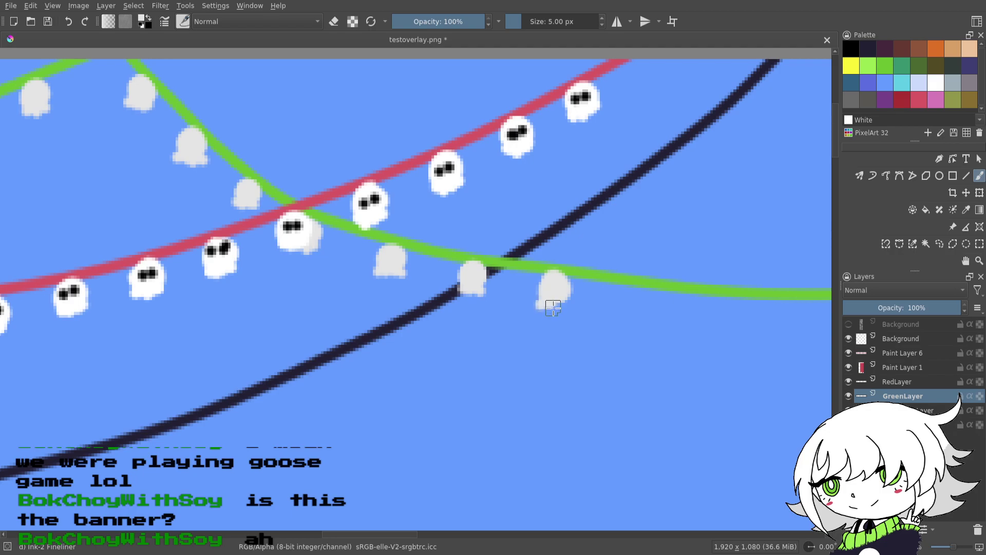
left_click_drag(625, 291, 635, 308)
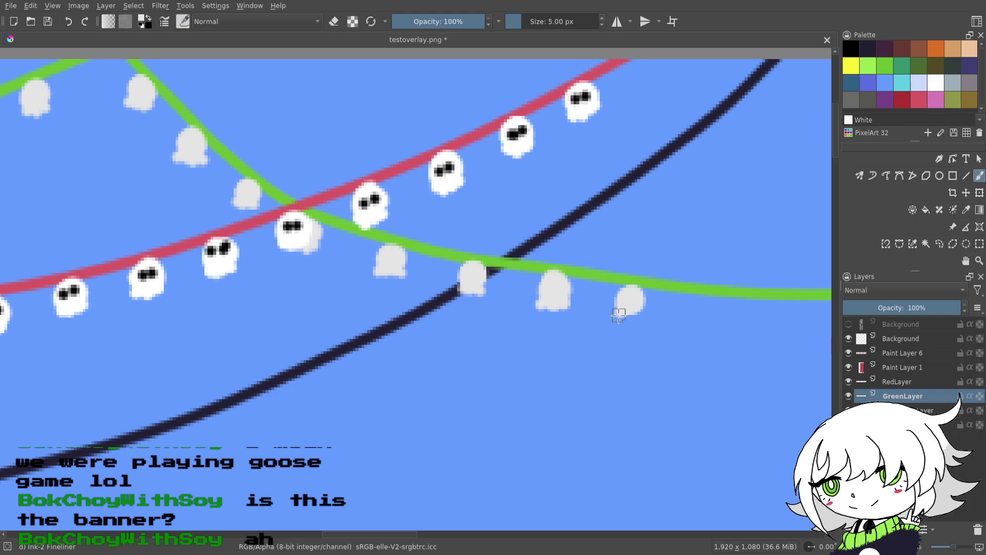
mouse_move(697, 303)
left_mouse_down()
mouse_move(497, 315)
mouse_move(513, 319)
mouse_move(508, 331)
mouse_move(527, 334)
left_mouse_up()
mouse_move(616, 323)
left_mouse_down()
mouse_move(551, 341)
mouse_move(553, 333)
mouse_move(536, 346)
mouse_move(565, 343)
left_mouse_up()
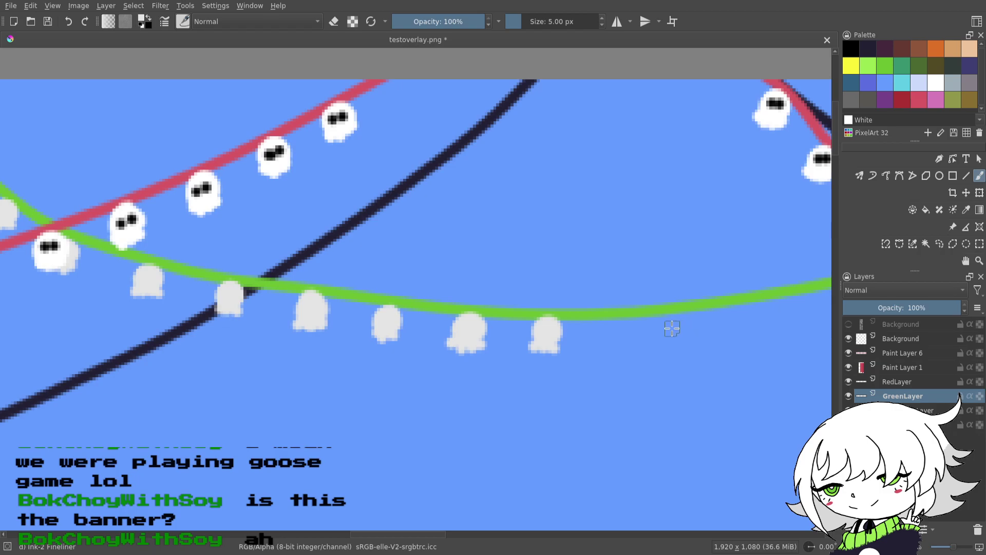
- Paint five pale grey ghosts along the rising side of the third green swag, up to the next red string crossing
mouse_move(611, 319)
left_mouse_down()
mouse_move(539, 335)
mouse_move(553, 344)
mouse_move(551, 362)
left_mouse_up()
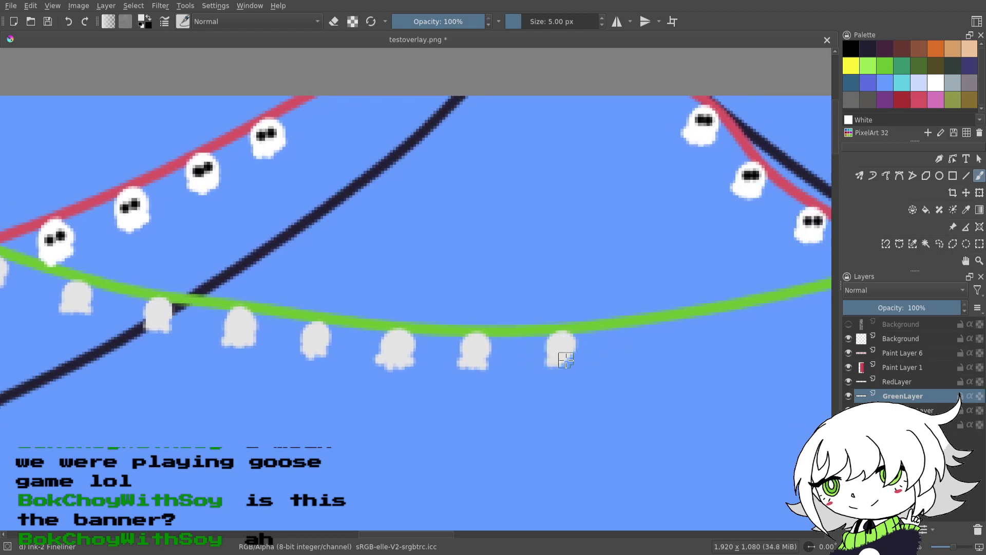
left_click_drag(639, 333, 631, 346)
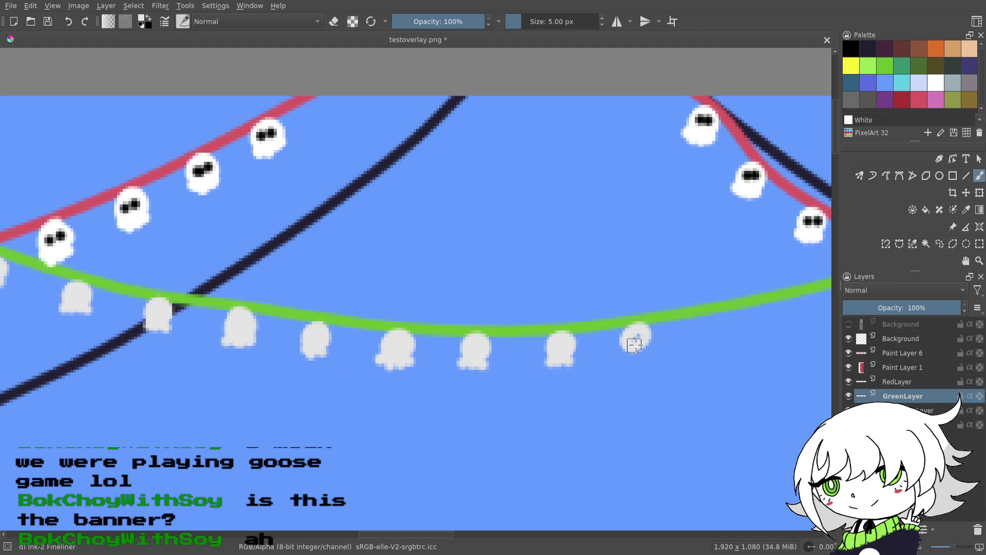
mouse_move(709, 337)
left_mouse_down()
mouse_move(481, 345)
mouse_move(485, 327)
left_mouse_up()
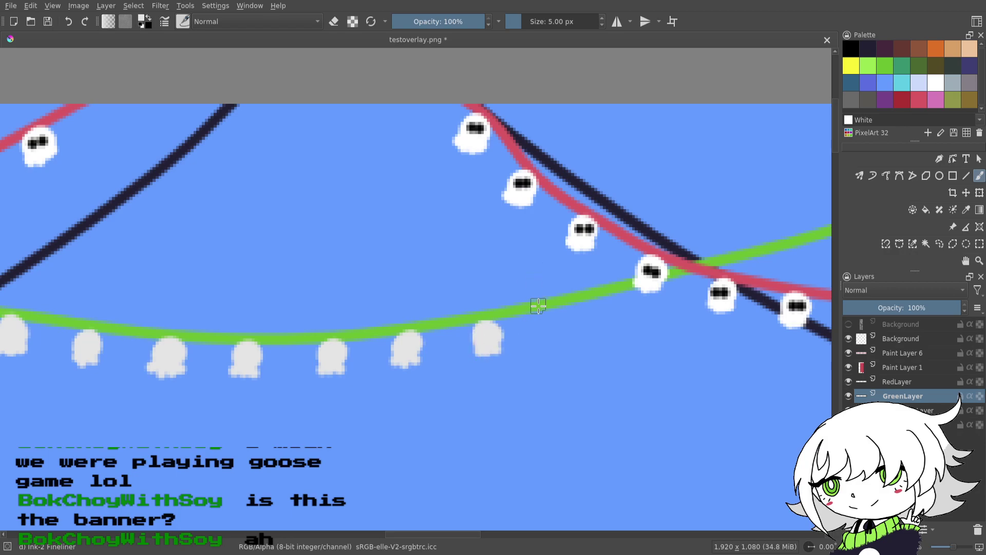
mouse_move(558, 313)
left_mouse_down()
mouse_move(556, 326)
mouse_move(575, 328)
left_mouse_up()
mouse_move(639, 292)
left_mouse_down()
mouse_move(583, 329)
mouse_move(543, 321)
mouse_move(539, 350)
left_mouse_up()
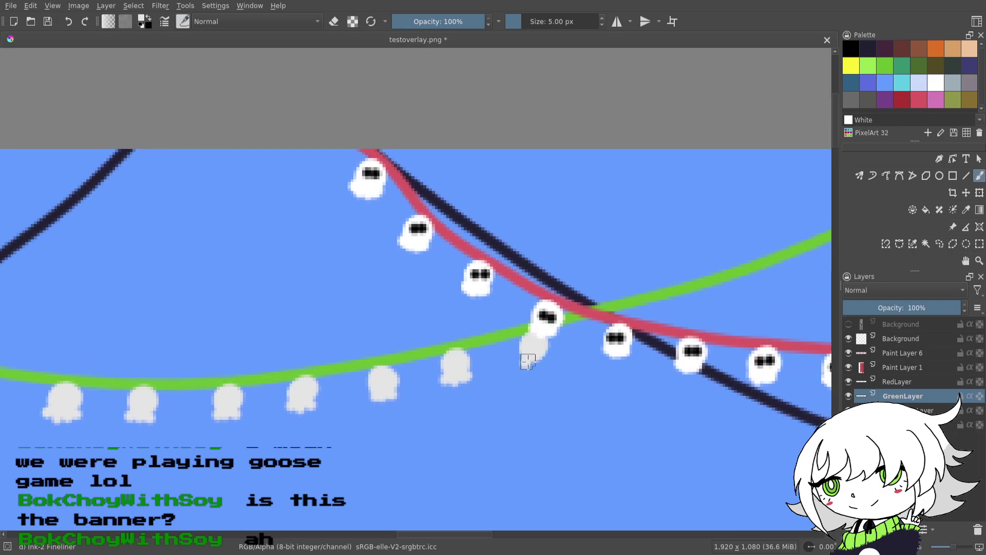
- Paint seven pale grey ghosts along the end of the third green swag, from the red string crossing up to the canvas edge
mouse_move(613, 333)
left_mouse_down()
mouse_move(596, 352)
mouse_move(533, 353)
left_mouse_up()
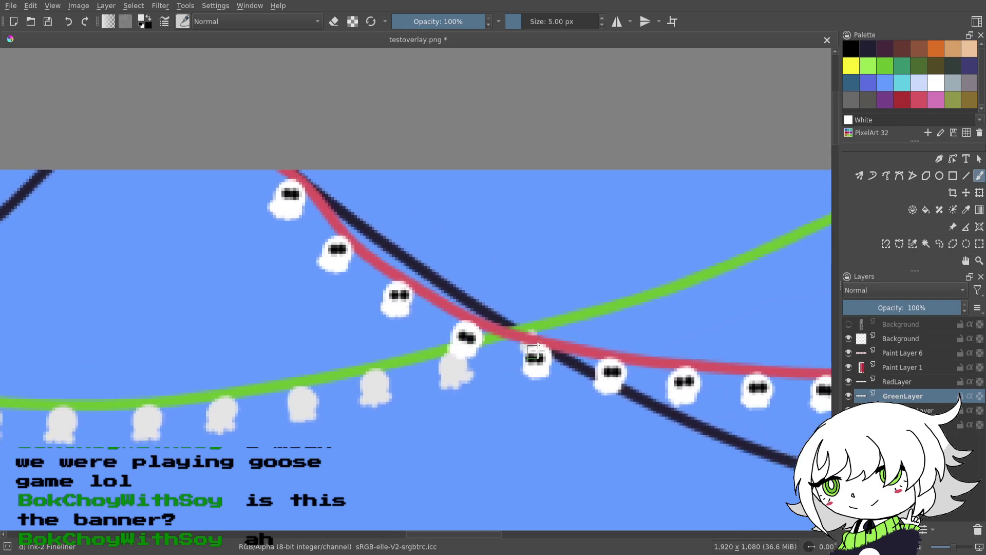
mouse_move(550, 325)
left_mouse_down()
mouse_move(555, 333)
mouse_move(515, 330)
mouse_move(527, 343)
left_mouse_up()
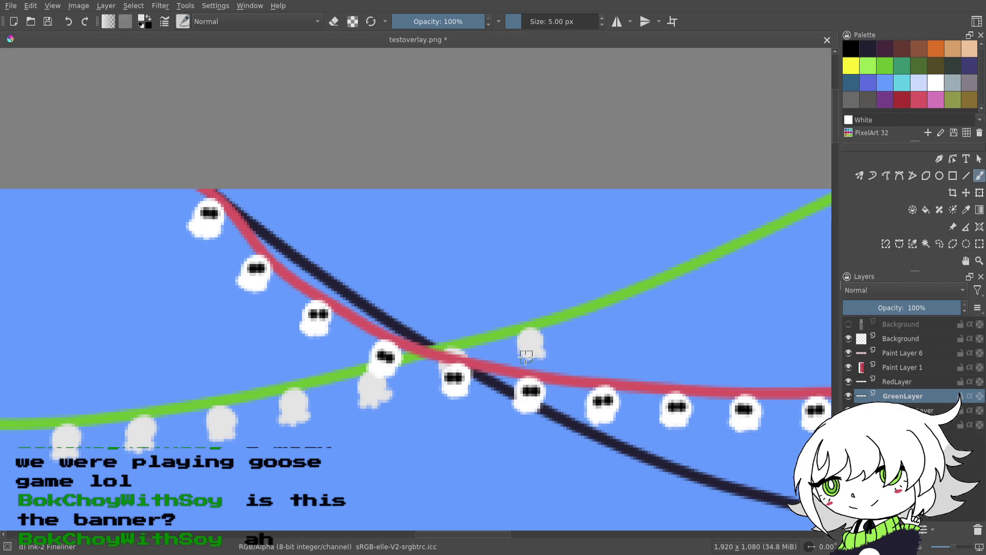
left_click_drag(586, 319, 591, 331)
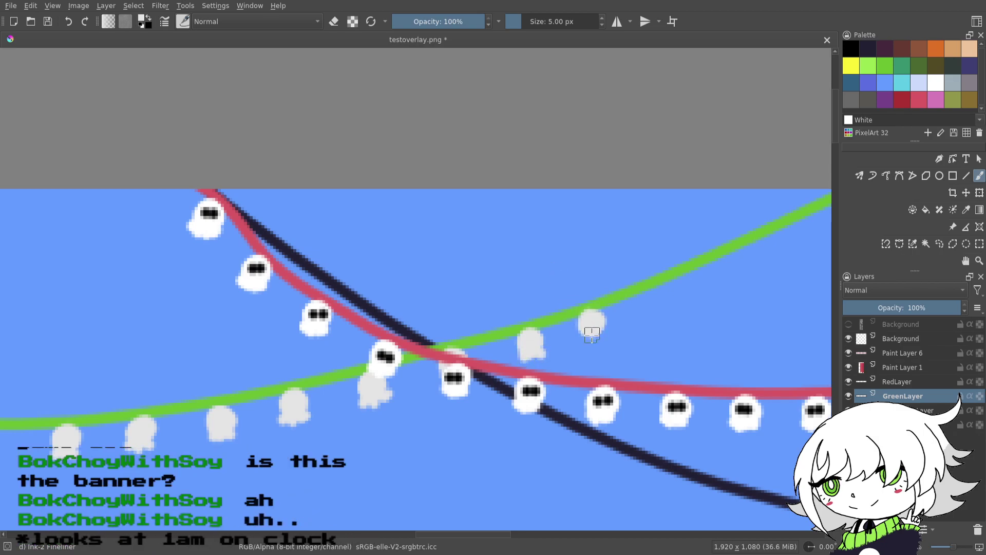
mouse_move(700, 309)
left_mouse_down()
mouse_move(614, 356)
mouse_move(591, 294)
mouse_move(571, 329)
mouse_move(553, 308)
mouse_move(510, 316)
mouse_move(522, 312)
mouse_move(536, 331)
left_mouse_up()
left_click_drag(580, 287, 583, 286)
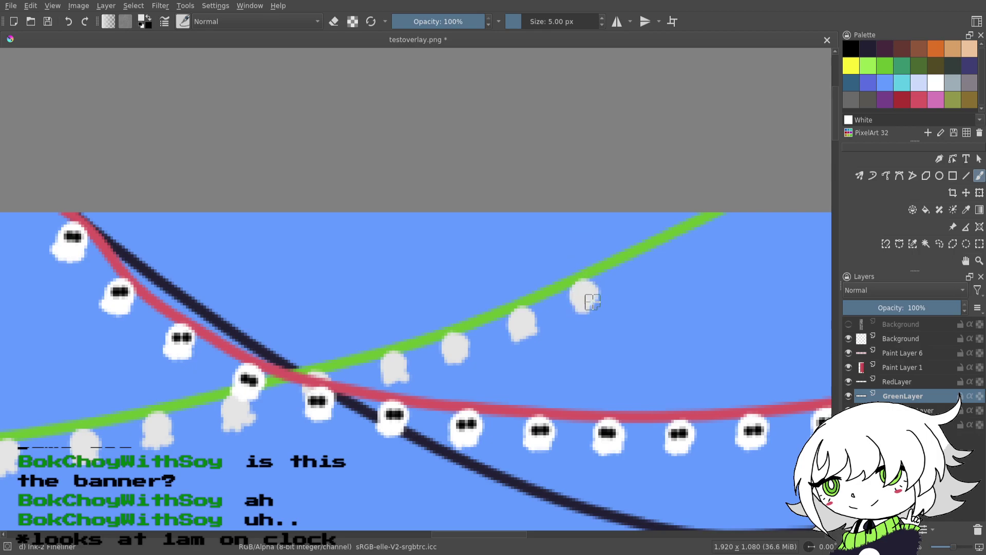
left_click_drag(634, 255, 641, 268)
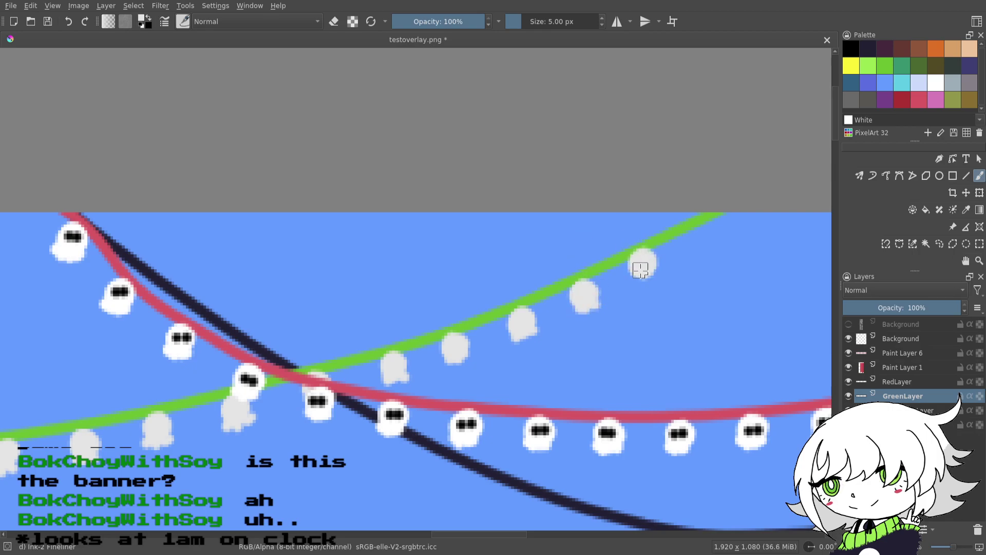
left_click_drag(700, 232, 707, 236)
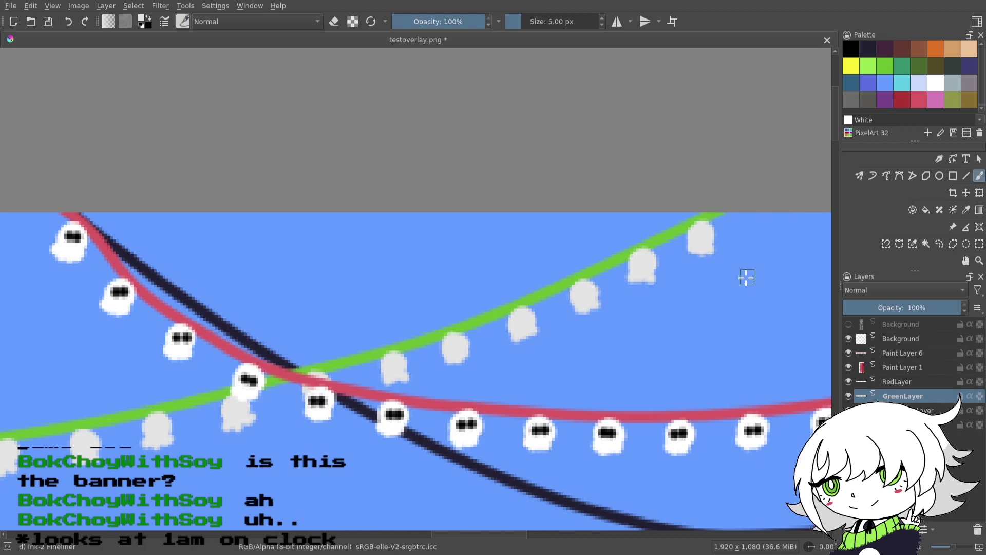
- Save the changes to testoverlay.png
scroll(747, 278, "down", 3)
left_click_drag(954, 547, 948, 547)
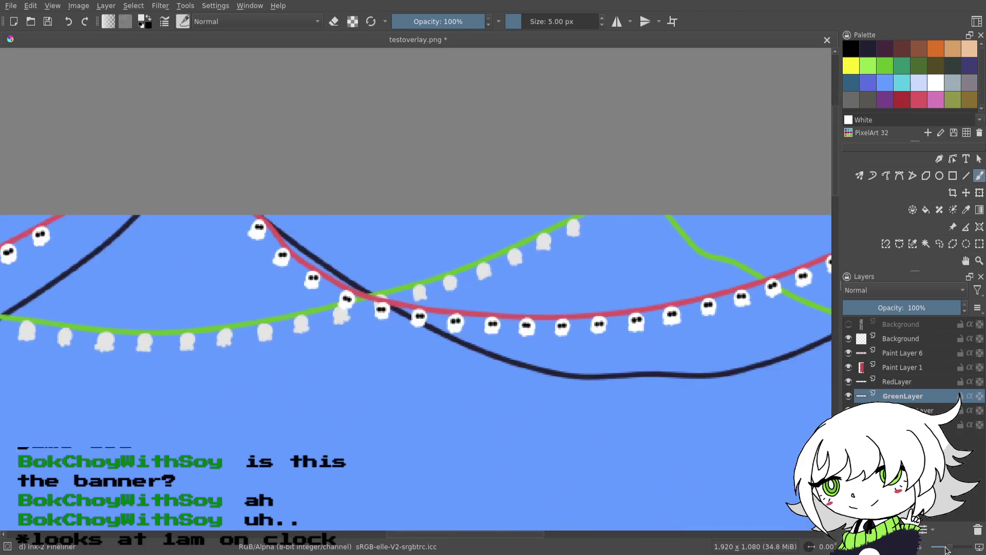
left_click_drag(562, 391, 418, 369)
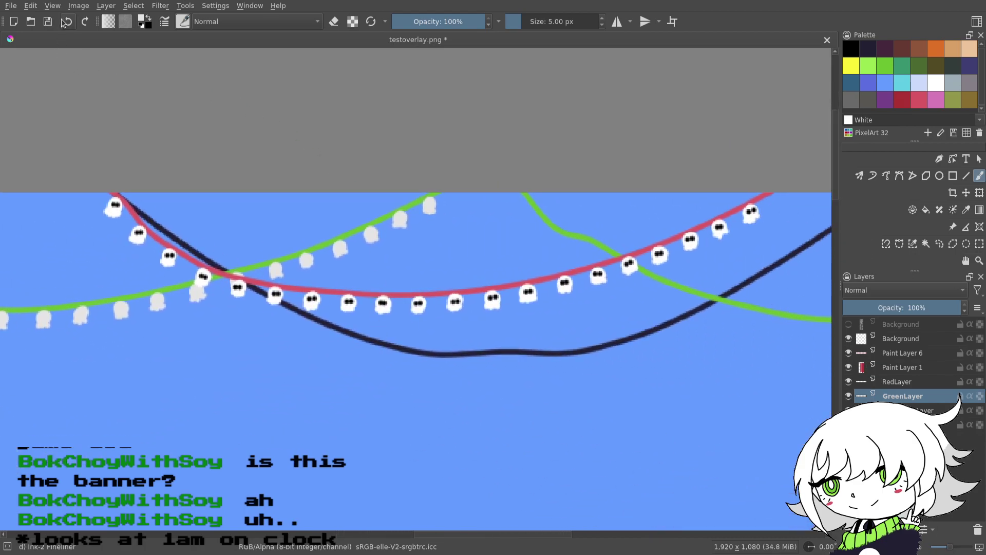
scroll(538, 373, "up", 2)
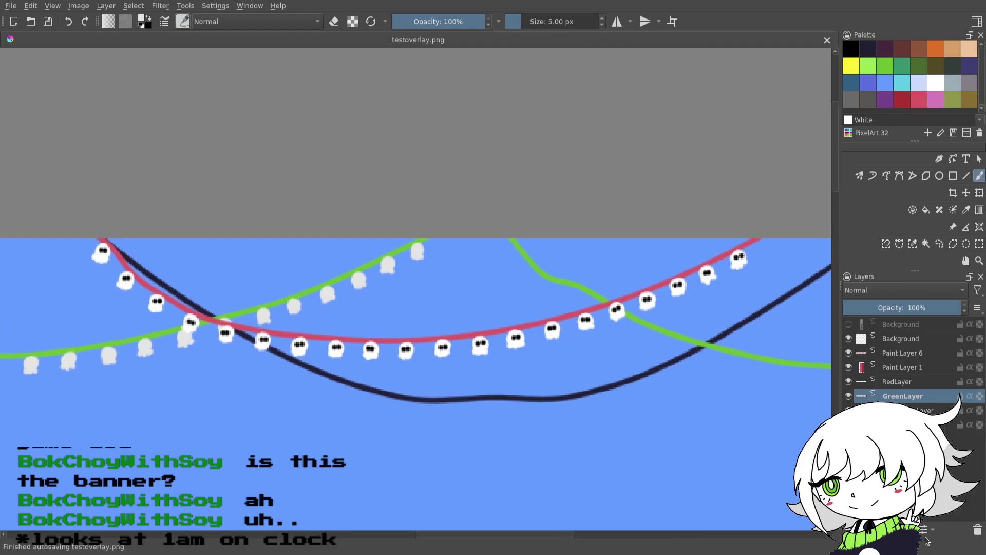
- Paint pale grey ghosts along the descending start of the fourth green swag, down to the red string crossing
left_click_drag(949, 548, 954, 547)
left_click_drag(764, 374, 651, 351)
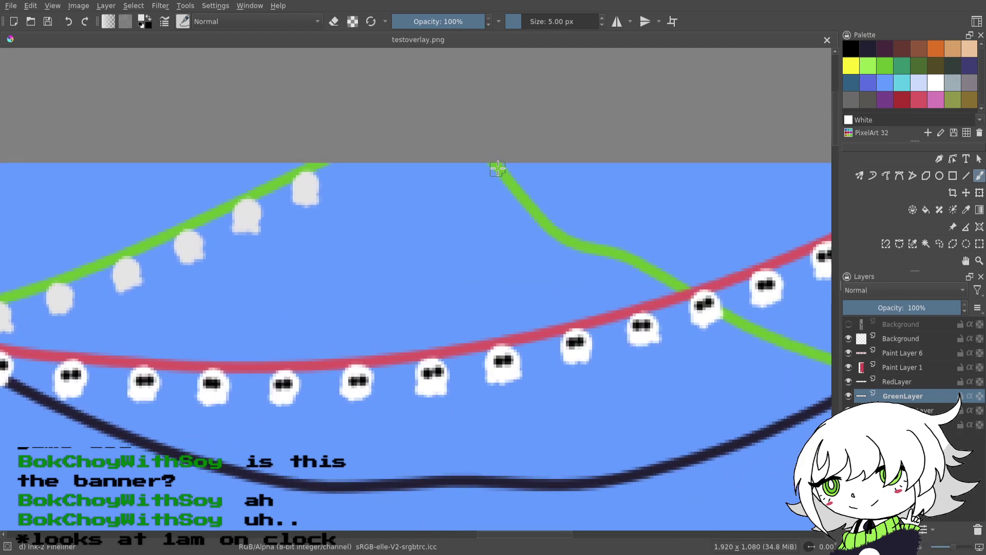
left_click_drag(496, 177, 494, 188)
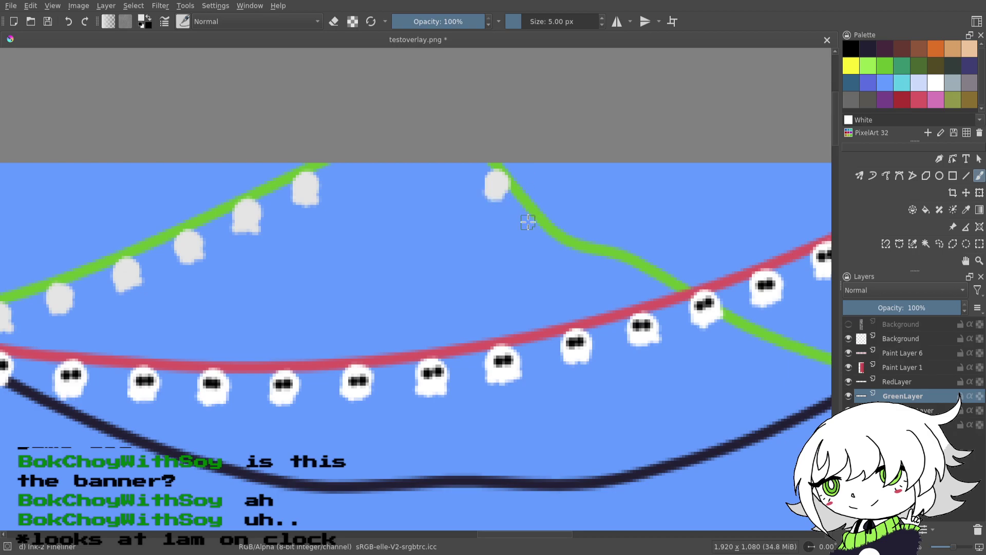
left_click_drag(531, 220, 540, 240)
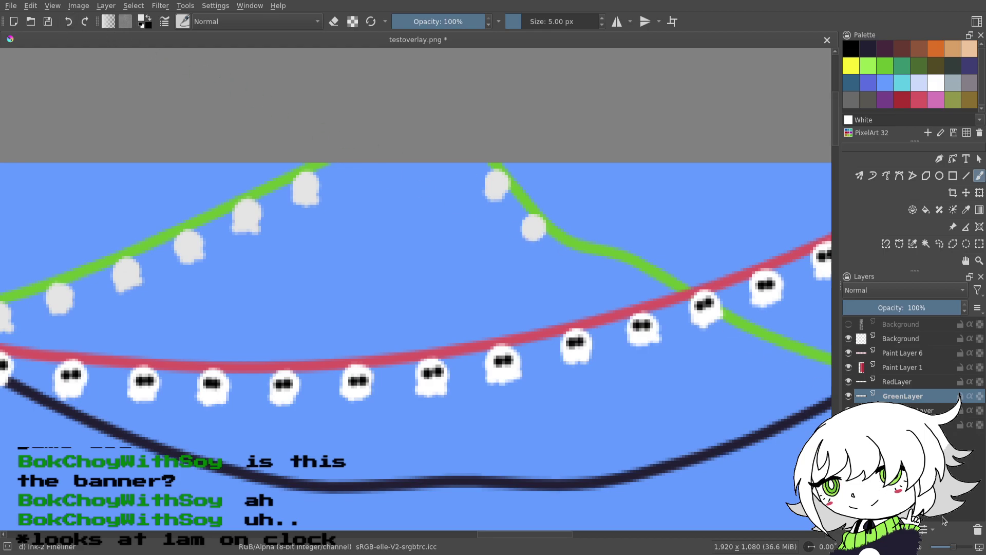
left_click(953, 547)
left_click_drag(569, 216, 587, 217)
left_click_drag(642, 291, 570, 273)
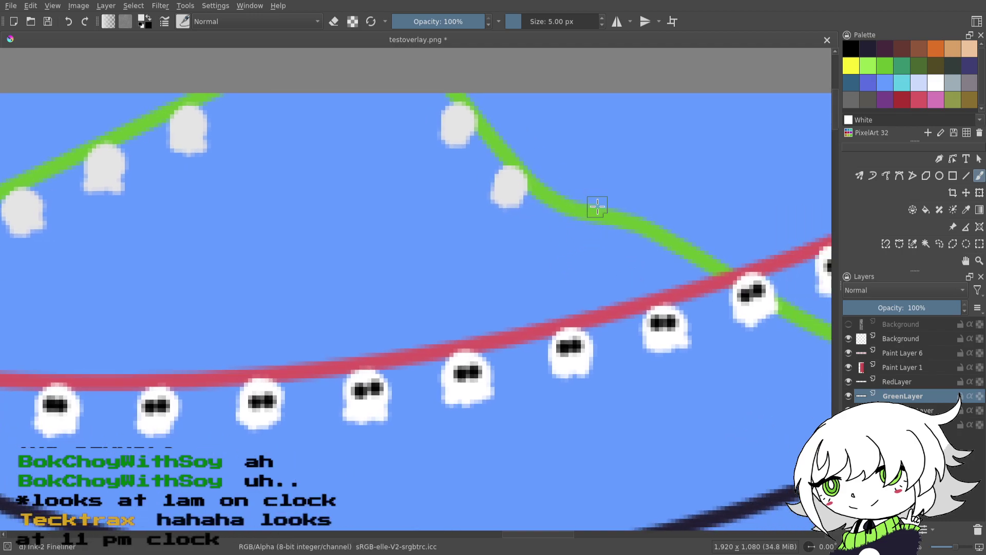
left_click_drag(593, 202, 546, 253)
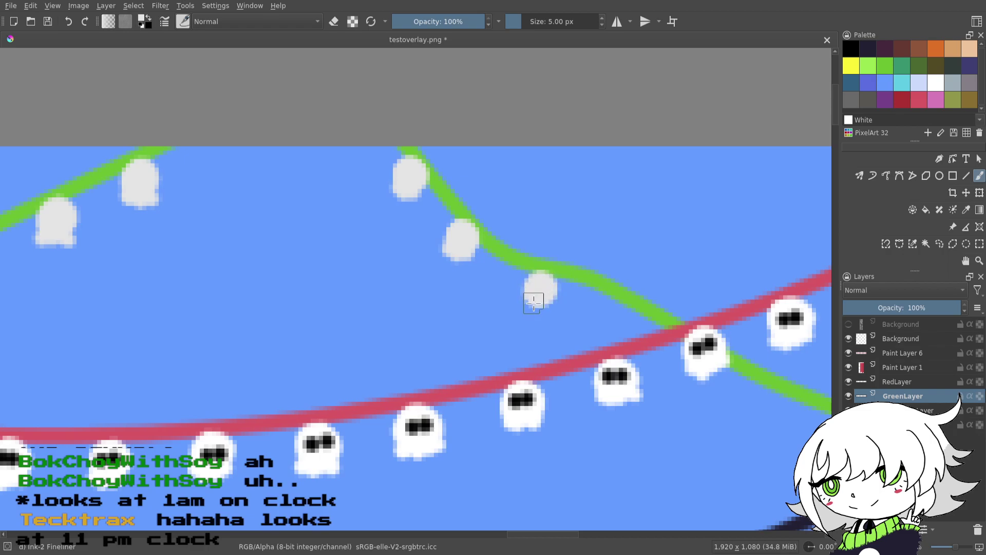
mouse_move(611, 311)
left_mouse_down()
mouse_move(532, 272)
mouse_move(546, 279)
mouse_move(546, 299)
left_mouse_up()
- Paint pale grey ghosts under the fourth green swag, from the red string crossing to just past the black string crossing
mouse_move(661, 357)
left_mouse_down()
mouse_move(556, 278)
mouse_move(577, 307)
left_mouse_up()
mouse_move(665, 348)
left_mouse_down()
mouse_move(584, 319)
mouse_move(585, 293)
mouse_move(568, 321)
mouse_move(579, 319)
mouse_move(556, 308)
mouse_move(596, 308)
mouse_move(594, 322)
mouse_move(634, 337)
mouse_move(514, 318)
left_mouse_up()
mouse_move(567, 300)
left_mouse_down()
mouse_move(572, 322)
mouse_move(557, 315)
left_mouse_up()
mouse_move(662, 343)
left_mouse_down()
mouse_move(558, 337)
mouse_move(467, 360)
mouse_move(470, 373)
mouse_move(487, 379)
left_mouse_up()
left_click_drag(619, 350, 469, 335)
mouse_move(535, 374)
left_mouse_down()
mouse_move(594, 352)
mouse_move(568, 378)
left_mouse_up()
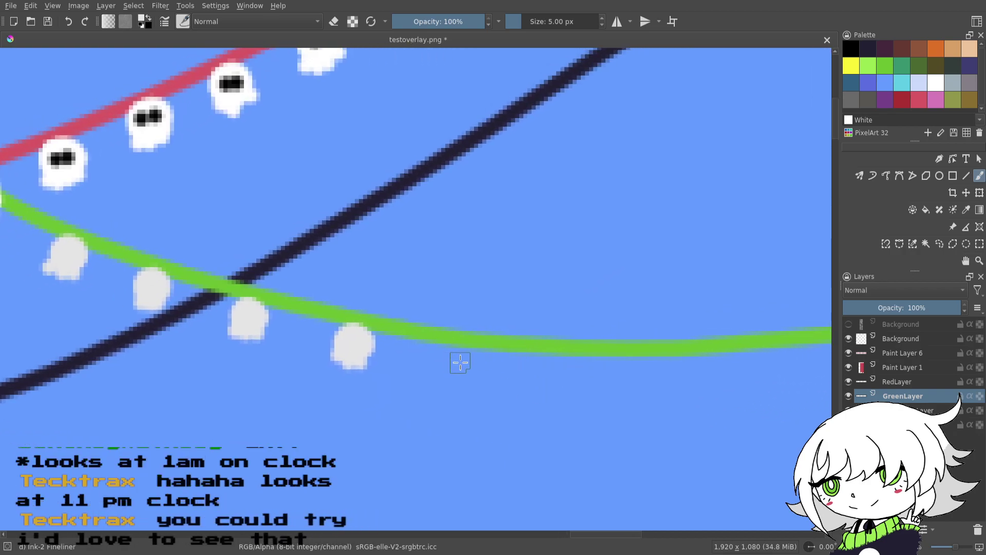
- Paint four pale grey ghosts along the lowest stretch of the fourth green swag, undoing and repainting the last one
mouse_move(461, 359)
left_mouse_down()
mouse_move(450, 380)
mouse_move(468, 378)
left_mouse_up()
mouse_move(554, 361)
left_mouse_down()
mouse_move(472, 360)
mouse_move(492, 354)
mouse_move(474, 385)
left_mouse_up()
left_click_drag(583, 375, 521, 359)
mouse_move(519, 340)
left_mouse_down()
mouse_move(518, 361)
mouse_move(533, 369)
left_mouse_up()
mouse_move(603, 351)
left_mouse_down()
mouse_move(487, 343)
mouse_move(513, 353)
left_mouse_up()
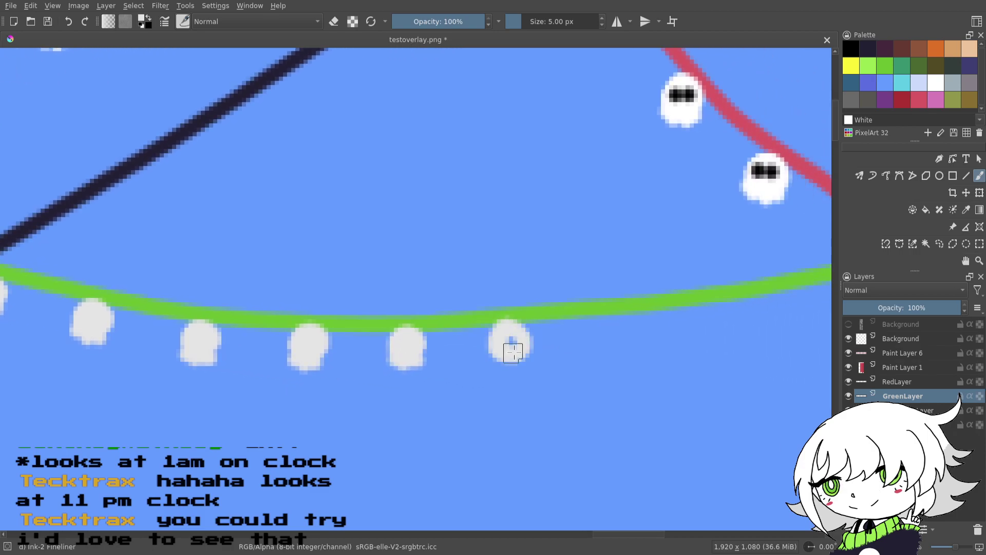
left_click(68, 21)
mouse_move(502, 323)
left_mouse_down()
mouse_move(492, 333)
mouse_move(501, 352)
mouse_move(510, 346)
left_mouse_up()
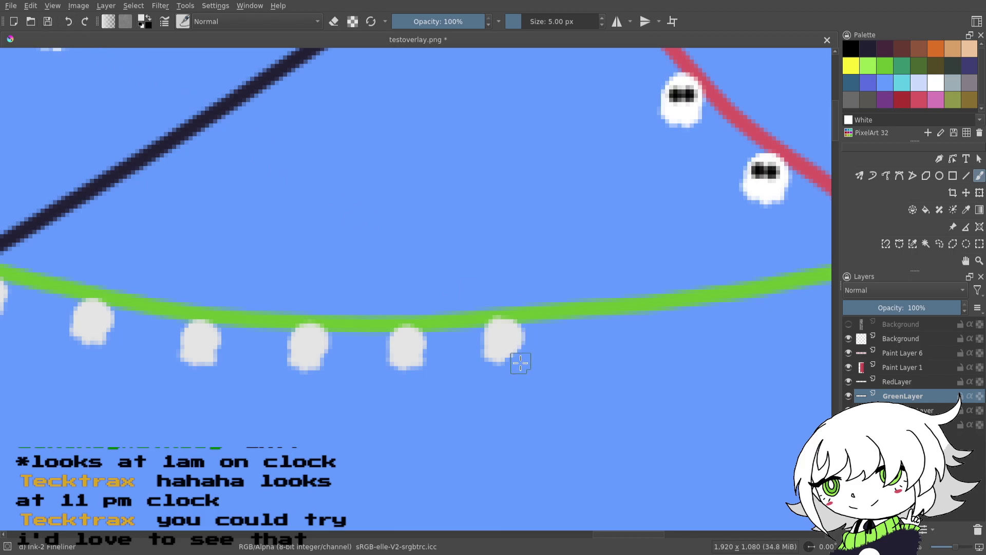
- Paint six pale grey ghosts along the rising end of the fourth green swag, past the red string to the red border
mouse_move(573, 348)
left_mouse_down()
mouse_move(487, 347)
mouse_move(517, 327)
left_mouse_up()
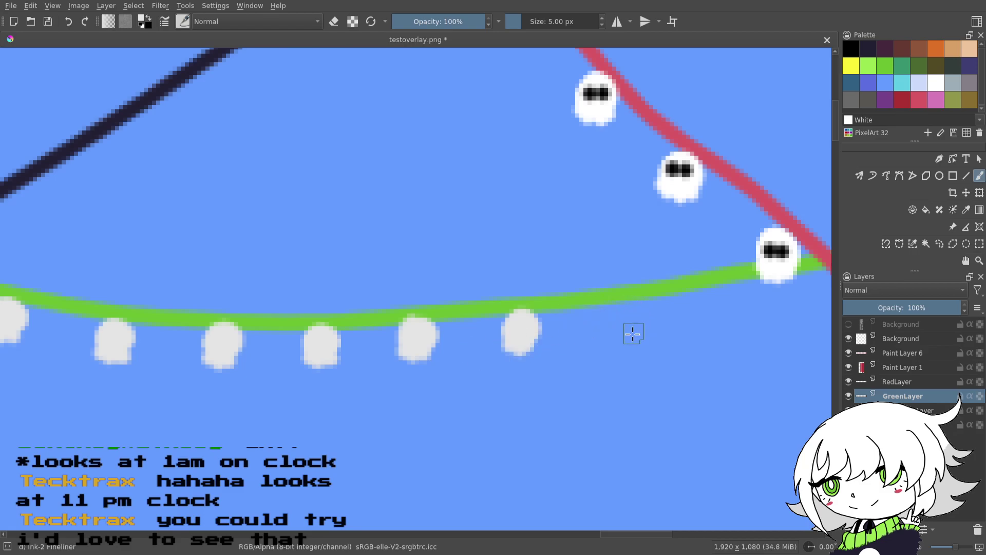
left_click_drag(634, 333, 473, 341)
left_click_drag(495, 304, 502, 310)
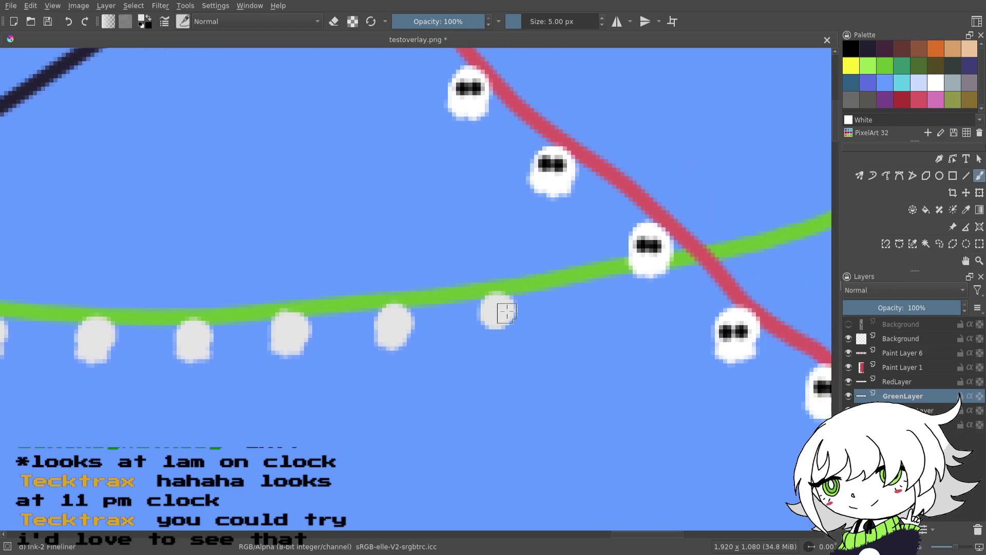
left_click_drag(610, 308, 482, 318)
left_click_drag(472, 322, 476, 322)
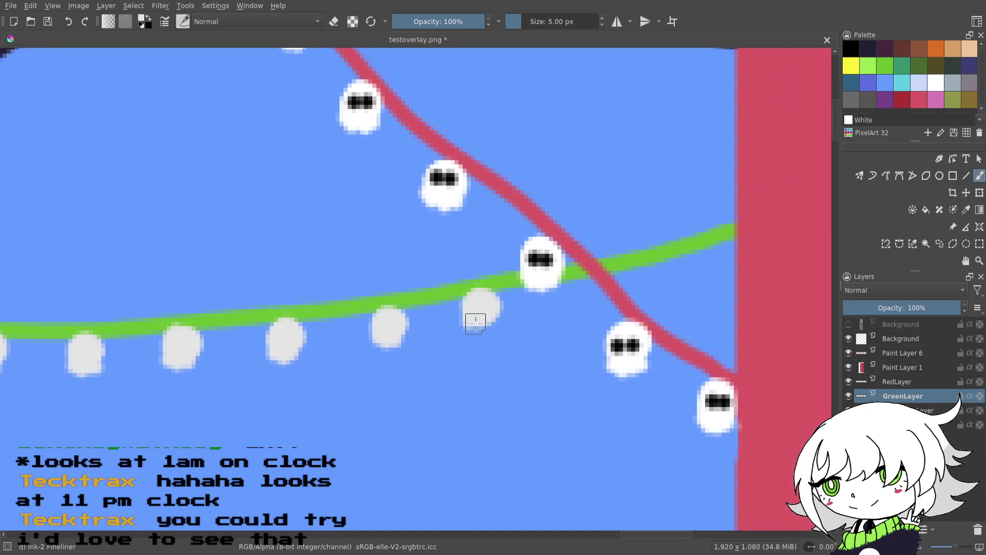
mouse_move(560, 306)
left_mouse_down()
mouse_move(515, 328)
mouse_move(532, 325)
left_mouse_up()
mouse_move(596, 294)
left_mouse_down()
mouse_move(590, 286)
mouse_move(598, 323)
left_mouse_up()
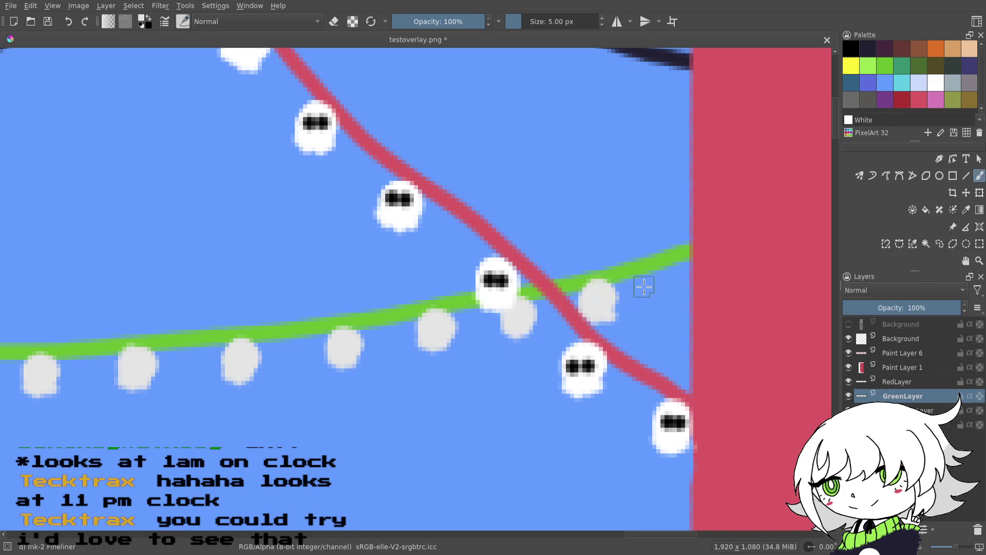
mouse_move(672, 271)
left_mouse_down()
mouse_move(671, 286)
mouse_move(682, 288)
mouse_move(664, 288)
left_mouse_up()
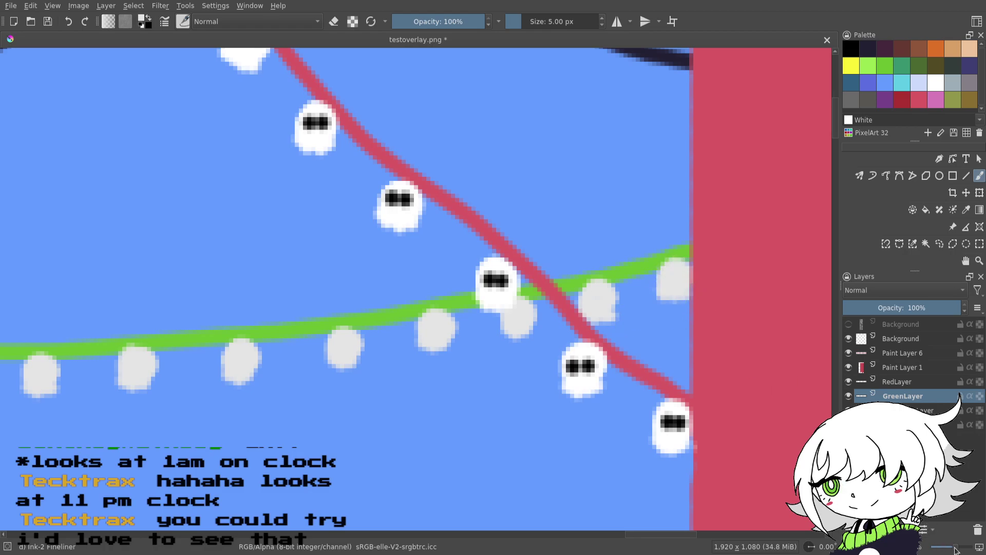
- Review the ghost garlands from the red border back to the start of the strings and save testoverlay.png
left_click_drag(955, 549, 950, 548)
left_click_drag(485, 431, 724, 396)
left_click_drag(411, 406, 683, 370)
left_click_drag(513, 362, 751, 362)
left_click_drag(512, 388, 748, 397)
left_click_drag(556, 388, 774, 410)
left_click_drag(487, 392, 739, 371)
left_click_drag(481, 345, 744, 388)
left_click_drag(544, 391, 717, 418)
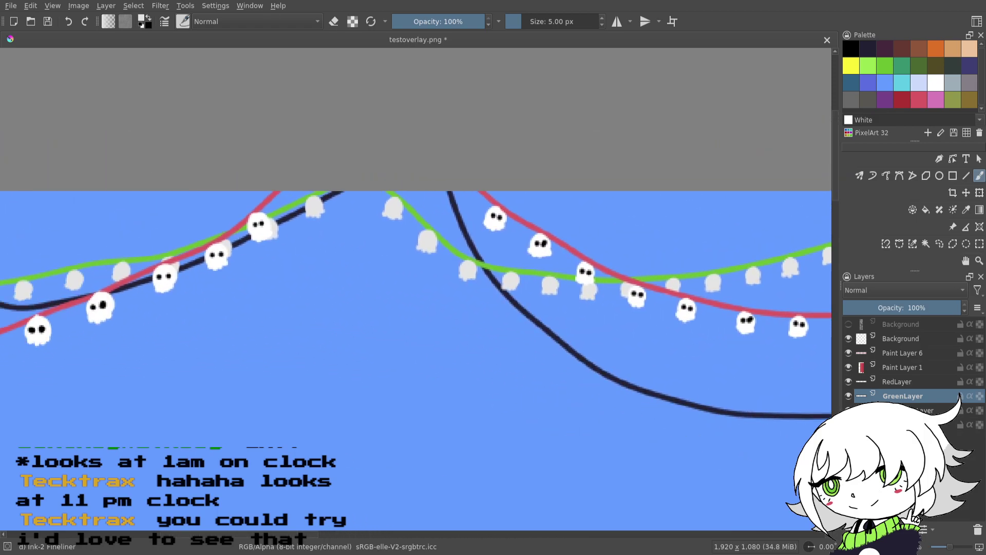
left_click_drag(463, 391, 804, 400)
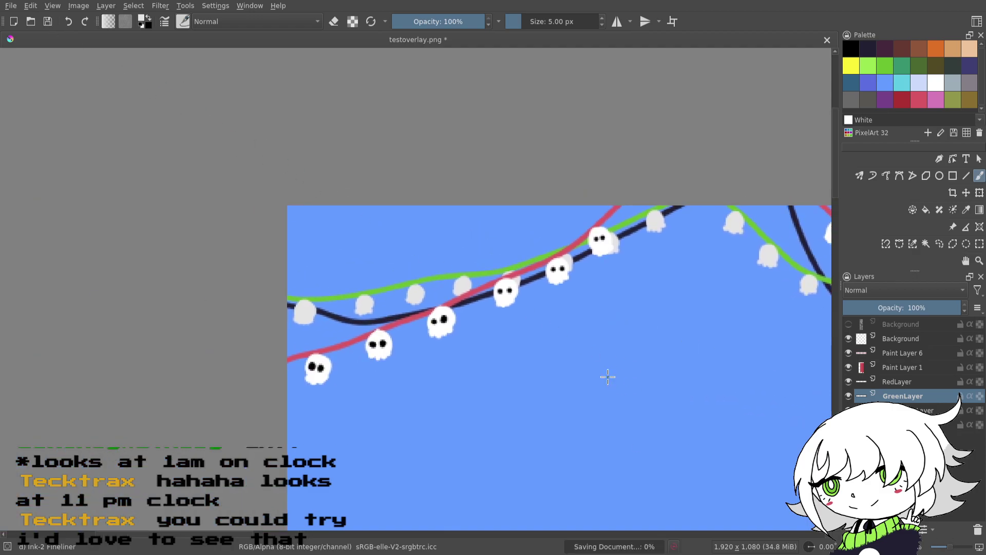
- Dot two black eyes on each of the first four grey ghosts of the first green swag
left_click_drag(608, 376, 684, 353)
left_click(955, 545)
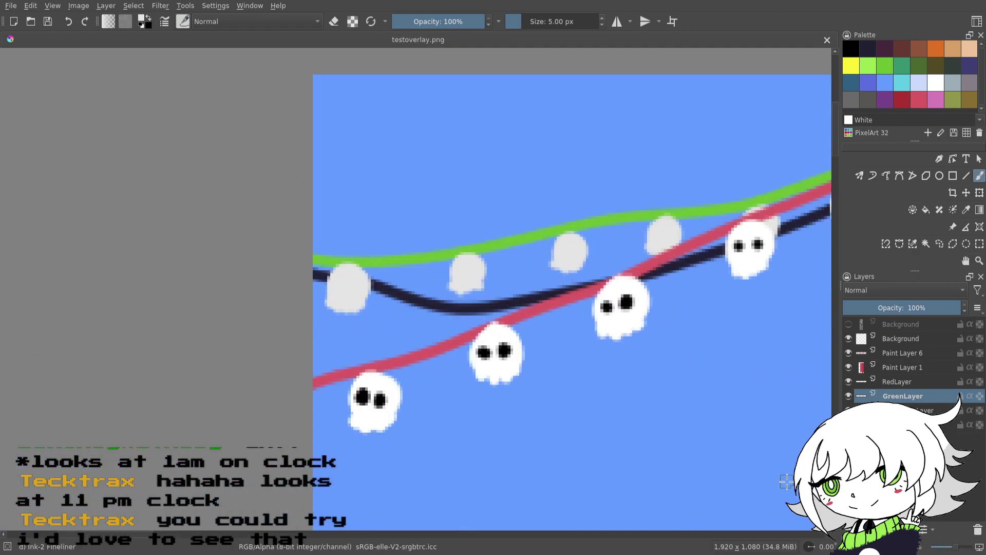
left_click_drag(612, 403, 689, 392)
left_click(856, 46)
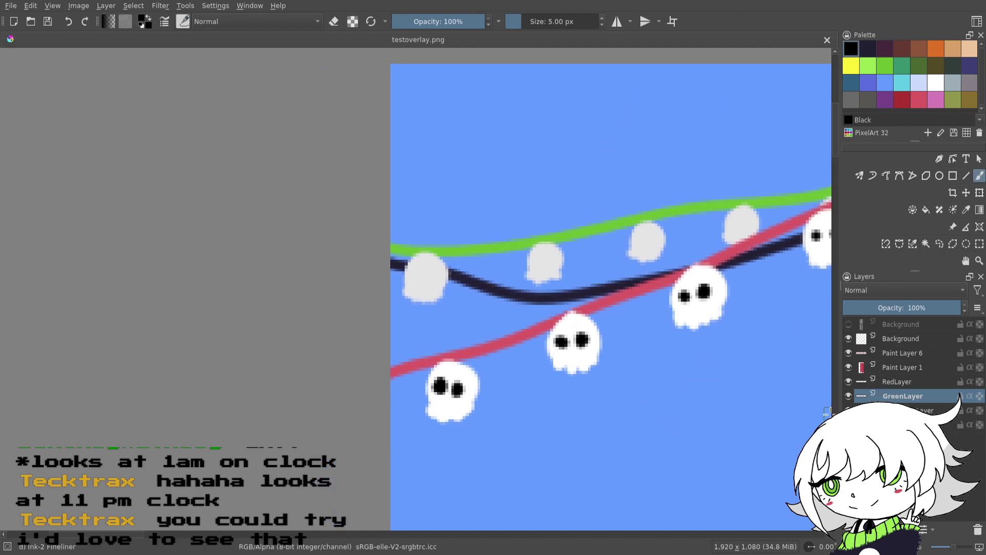
left_click(416, 275)
left_click(433, 277)
left_click(538, 258)
left_click(553, 259)
left_click(641, 237)
left_click(654, 237)
left_click(737, 222)
left_click(749, 222)
- Dot black eyes on the last three grey ghosts of the first green swag, including those partly behind the white ghosts
left_click_drag(726, 313, 415, 369)
left_click_drag(534, 267, 457, 322)
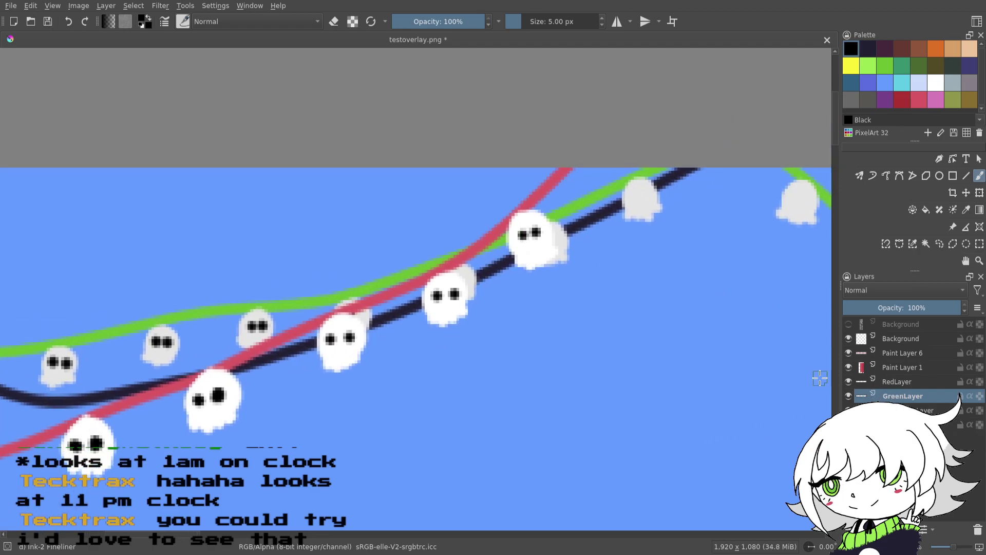
left_click(466, 279)
left_click(558, 237)
left_click(646, 194)
- Dot two black eyes on each of the first three grey ghosts of the second green swag
left_click_drag(664, 284, 424, 305)
left_click(552, 219)
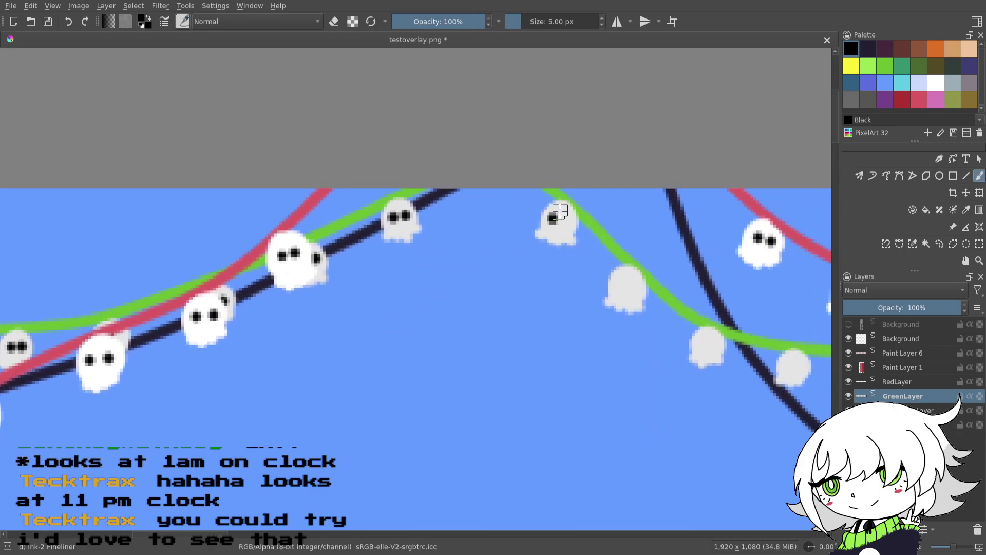
left_click(565, 220)
left_click(619, 286)
left_click(632, 286)
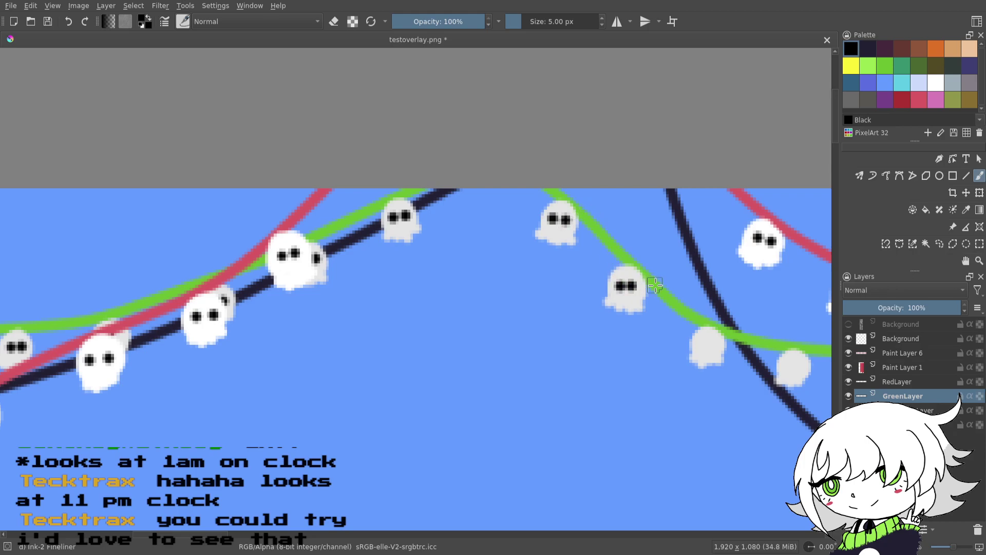
scroll(647, 286, "right", 5)
left_click(559, 347)
left_click(571, 347)
- Dot black eyes on the fourth to seventh grey ghosts of the second green swag, including those partly behind white ghosts
scroll(514, 287, "right", 3)
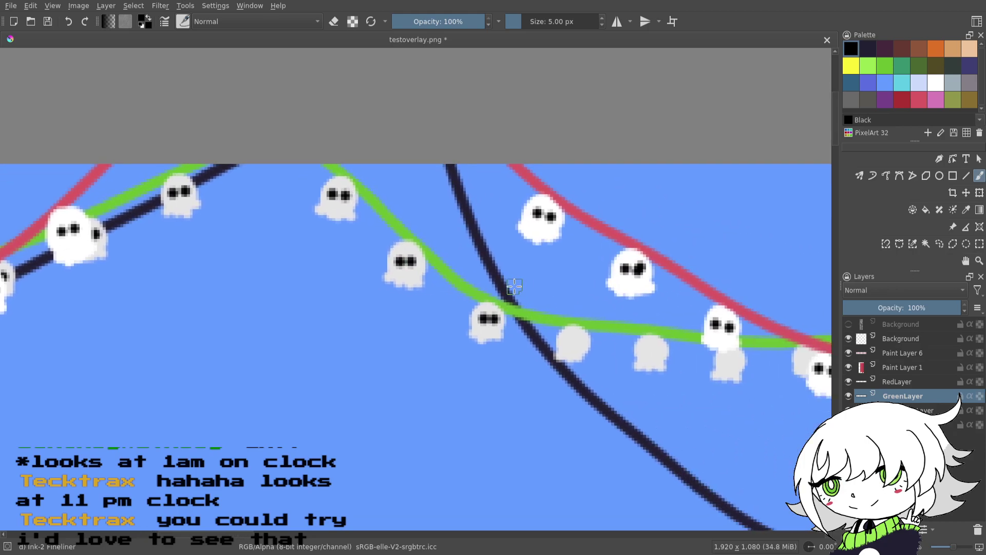
left_click(567, 341)
left_click(578, 343)
scroll(534, 338, "right", 3)
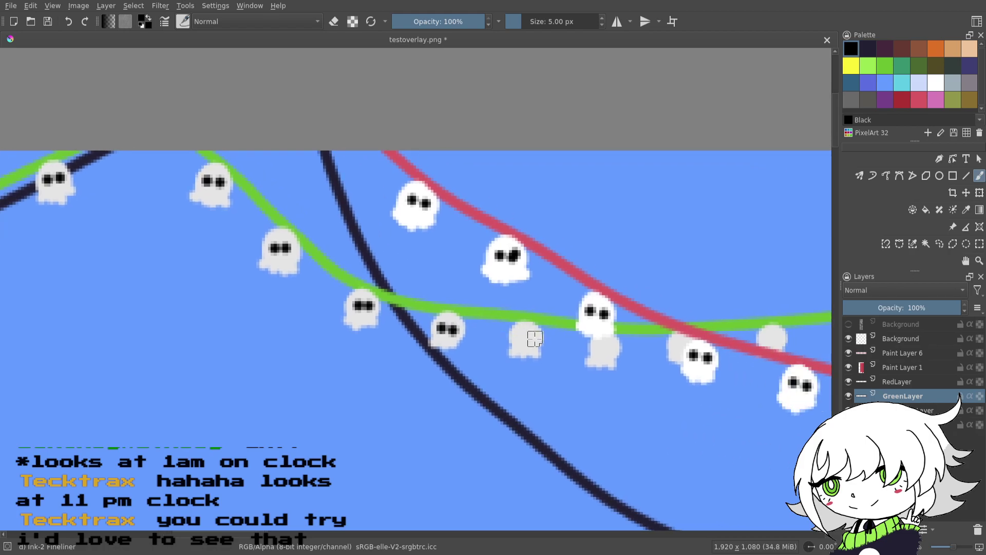
left_click(519, 335)
left_click(532, 335)
left_click(600, 349)
left_click(612, 350)
scroll(671, 310, "right", 3)
left_click(592, 346)
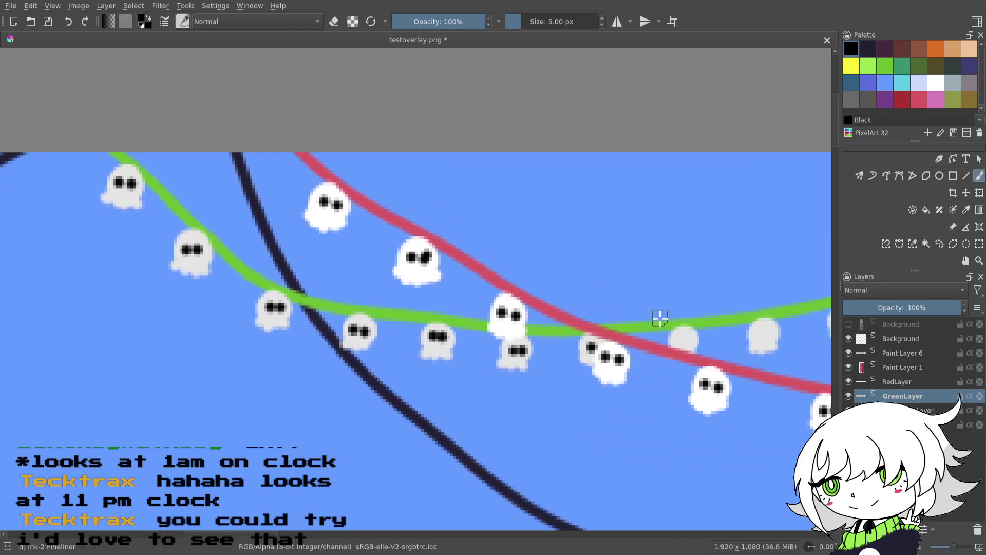
- Dot two black eyes on each of the next five grey ghosts where the second green swag starts rising
left_click(677, 339)
left_click(689, 339)
scroll(733, 334, "right", 3)
left_click(620, 350)
left_click(632, 350)
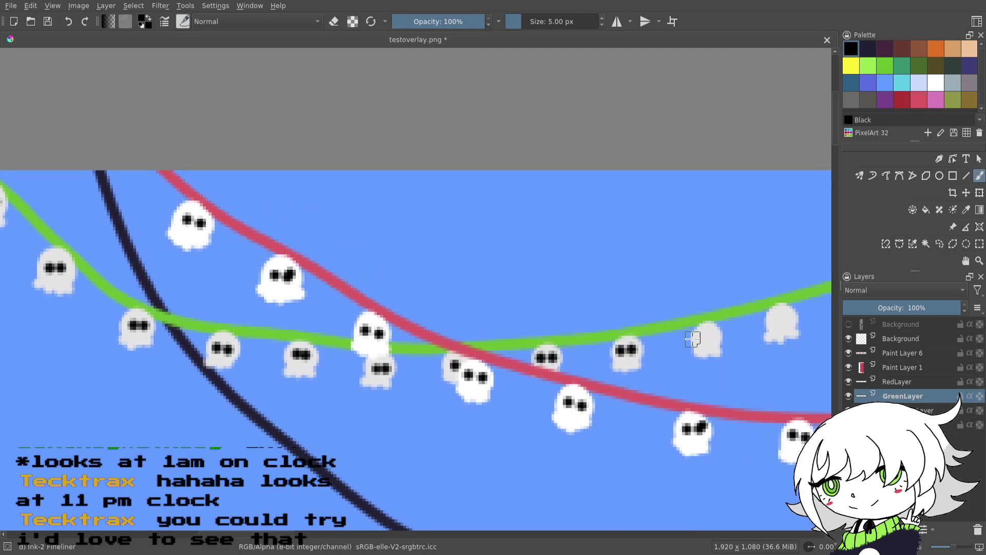
scroll(719, 328, "right", 3)
left_click(635, 343)
left_click(646, 342)
left_click(712, 321)
left_click(723, 320)
- Dot black eyes on the last four grey ghosts of the second green swag, up to the canvas's upper edge
scroll(591, 324, "right", 3)
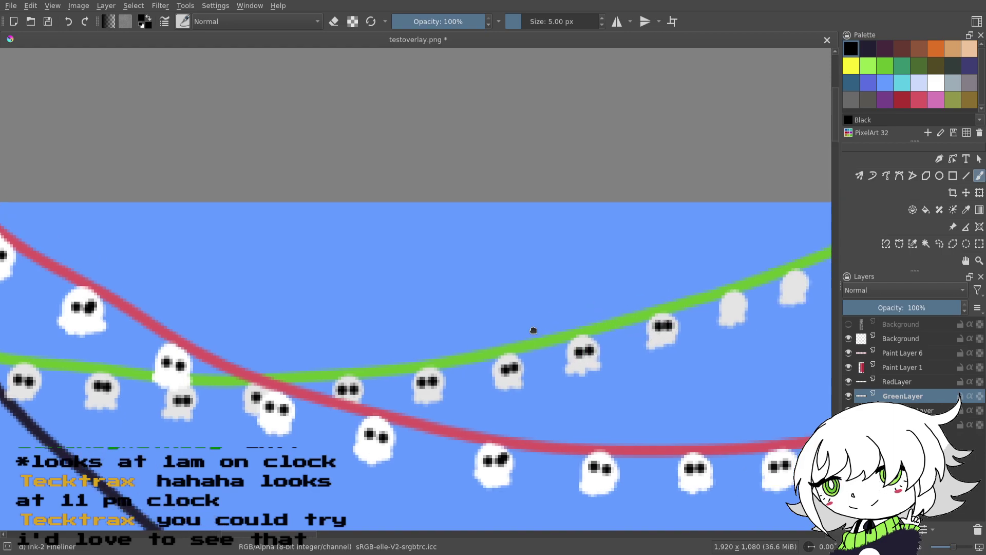
left_click(636, 316)
left_click(646, 315)
left_click(697, 296)
left_click(708, 295)
scroll(403, 309, "right", 5)
left_click(512, 285)
left_click(568, 262)
left_click(581, 261)
- Dot two black eyes on each of the first three grey ghosts of the third green swag
left_click(675, 258)
left_click(686, 258)
scroll(631, 319, "right", 2)
left_click(610, 315)
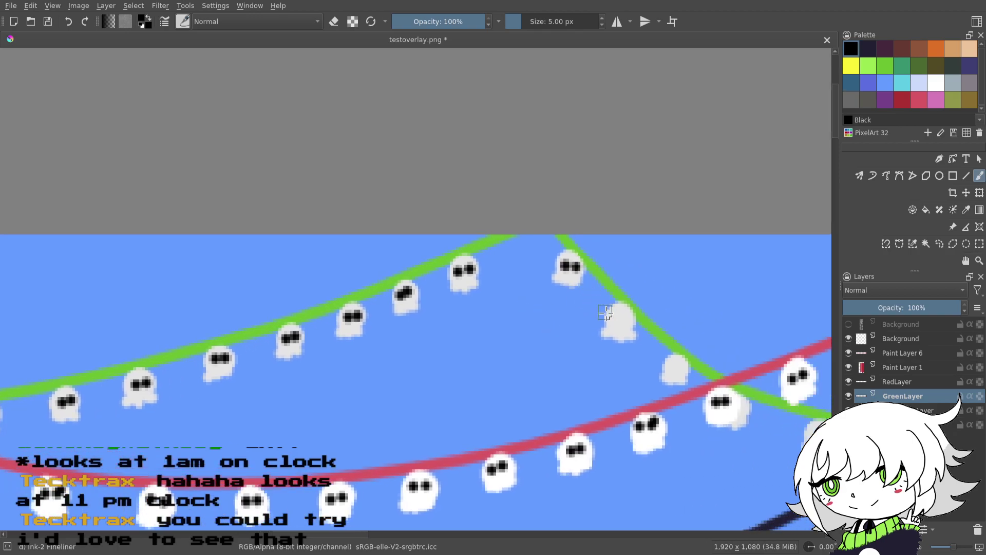
left_click(623, 314)
scroll(628, 307, "right", 3)
scroll(591, 295, "down", 1)
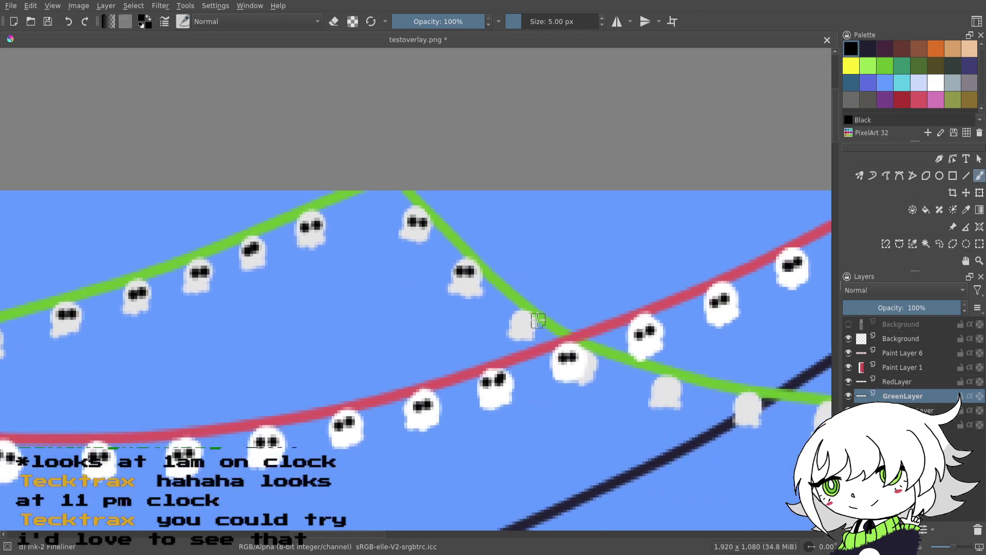
left_click(518, 323)
left_click(527, 322)
- Dot black eyes on the third green swag's grey ghosts from the red string crossing to just past the dark string
scroll(529, 330, "right", 1)
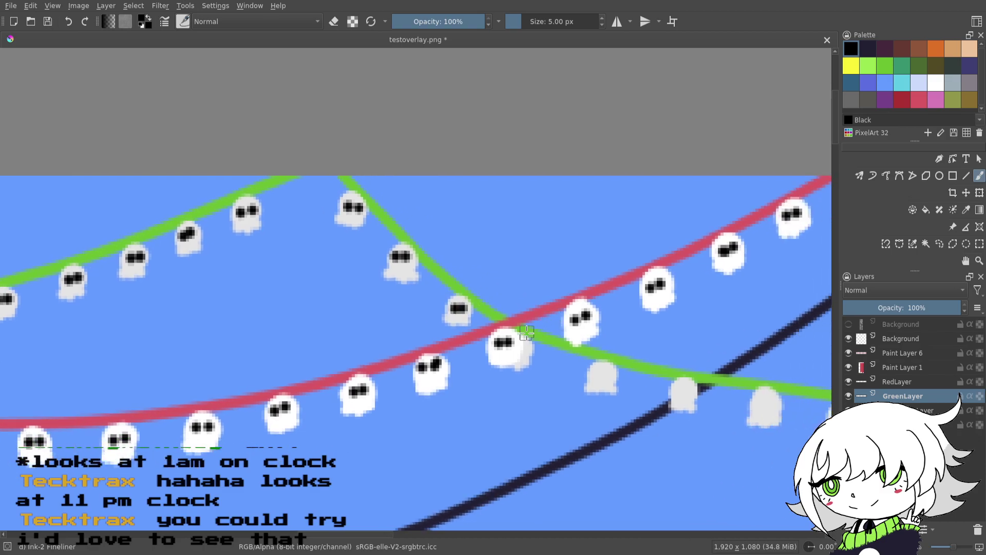
left_click(597, 373)
left_click(609, 374)
scroll(527, 324, "right", 2)
scroll(526, 325, "down", 1)
left_click(549, 359)
left_click(557, 356)
left_click(632, 369)
left_click(643, 370)
- Dot two black eyes on each of the next three grey ghosts leading to the lowest part of the third green swag
scroll(478, 315, "right", 3)
scroll(478, 315, "down", 1)
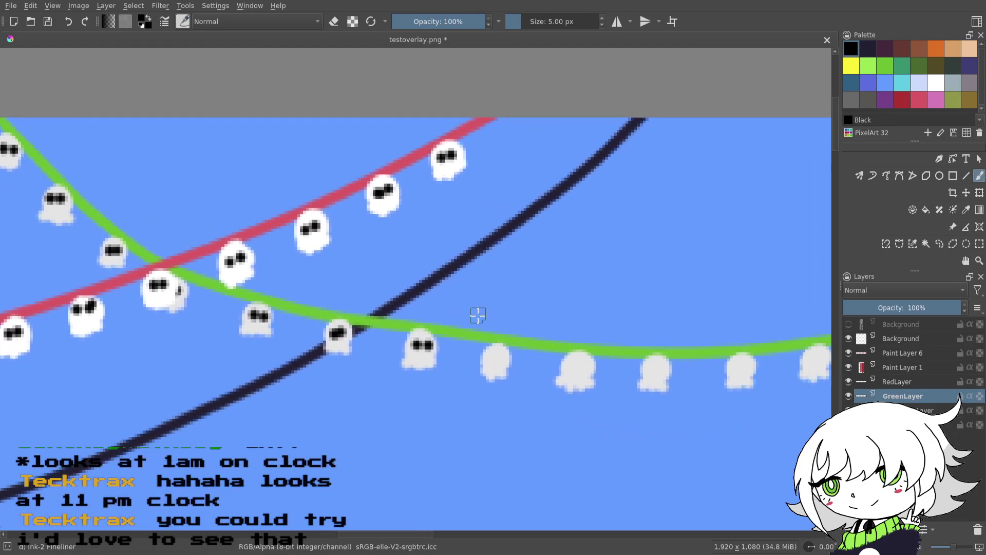
left_click(491, 359)
left_click(501, 358)
left_click(573, 365)
left_click(584, 365)
left_click(650, 369)
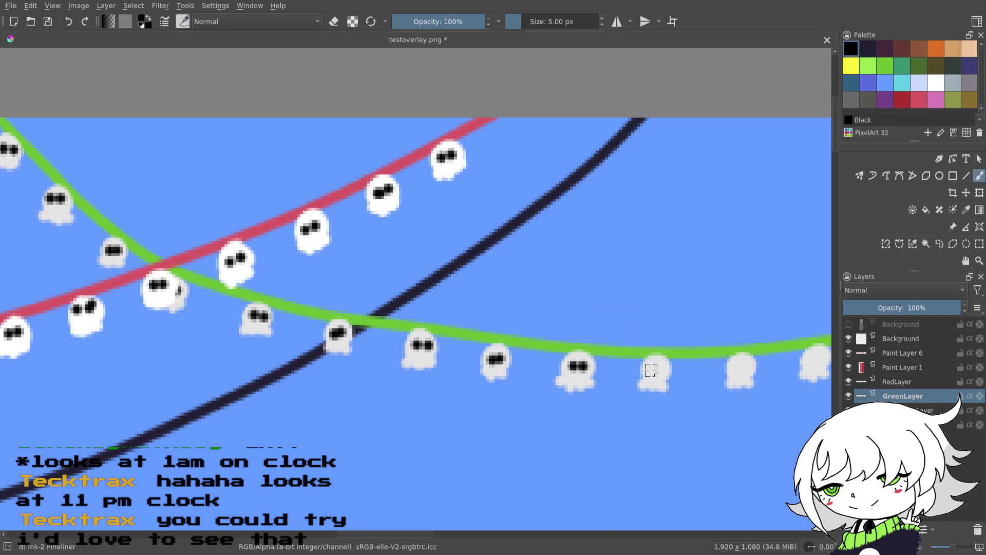
left_click(661, 369)
- Dot two black eyes on each of the three grey ghosts just past the lowest point of the third green swag
left_click_drag(695, 297, 511, 322)
left_click(542, 377)
left_click(551, 377)
left_click(617, 369)
left_click(627, 366)
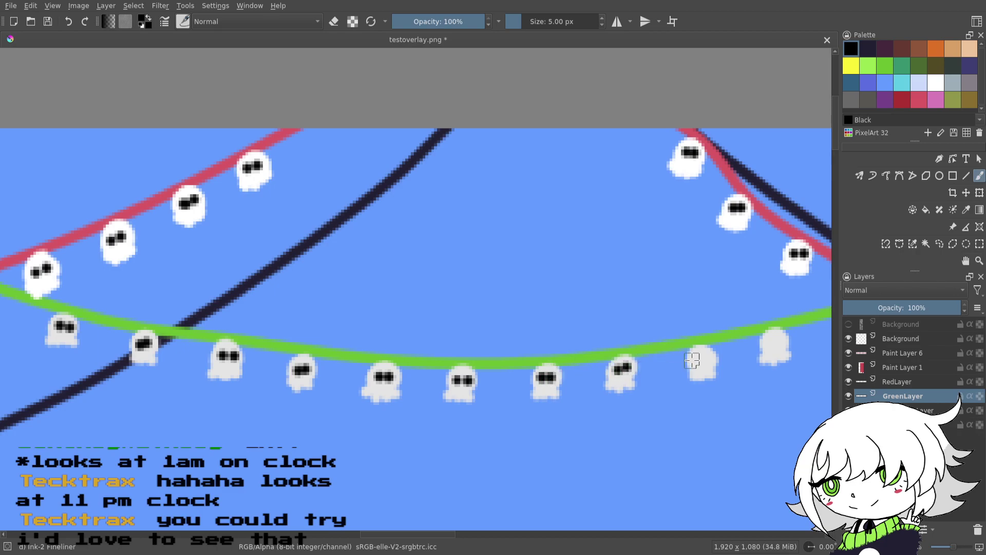
left_click(705, 361)
left_click(695, 360)
- Dot black eyes on the grey ghosts around the third green swag's second crossing with the red string
left_click_drag(694, 361, 465, 365)
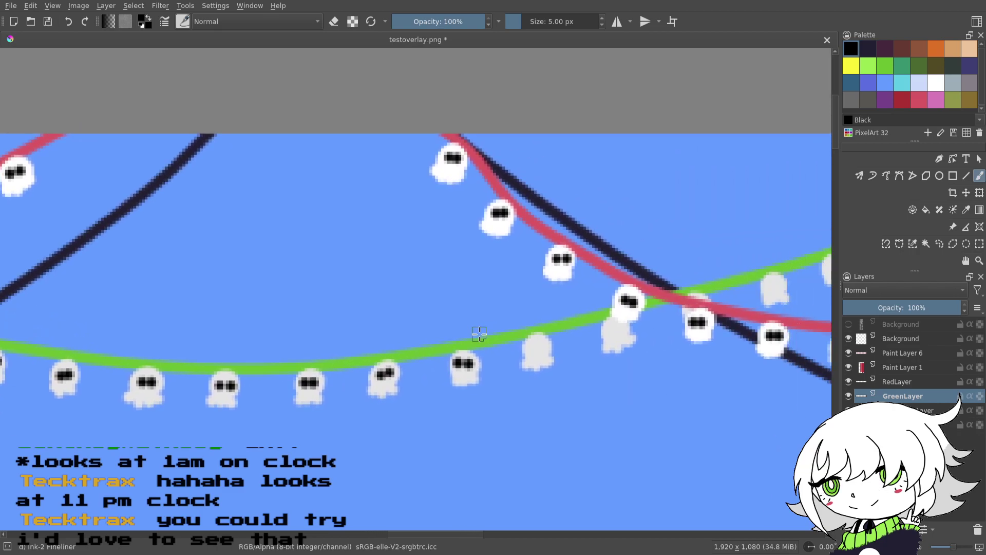
left_click(542, 349)
left_click(531, 349)
left_click(610, 331)
left_click(620, 331)
left_click_drag(696, 307, 451, 368)
left_click(531, 348)
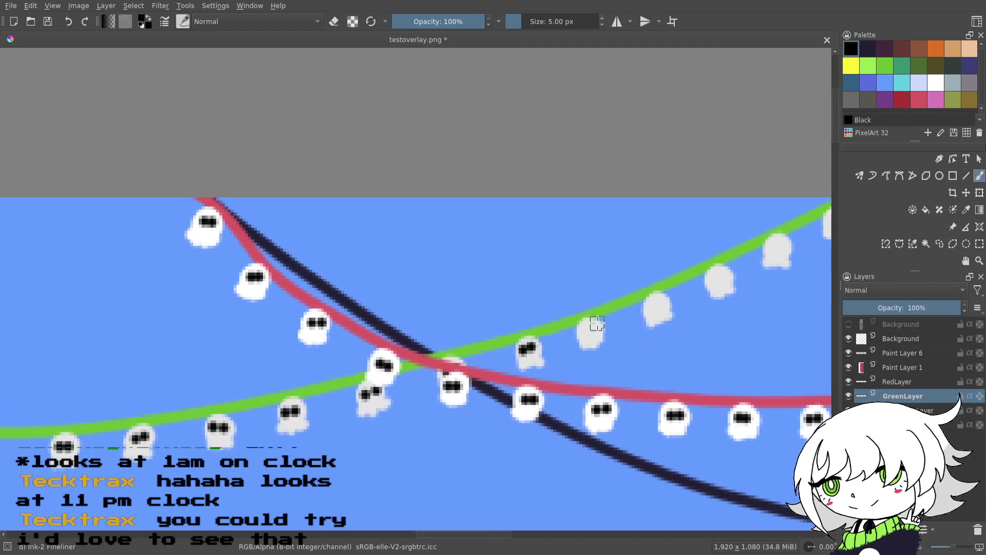
- Dot black eyes on the next three grey ghosts of the rising third green swag, redoing a misplaced eye on the middle one
left_click(586, 333)
left_click(594, 330)
left_click(652, 309)
left_click(662, 304)
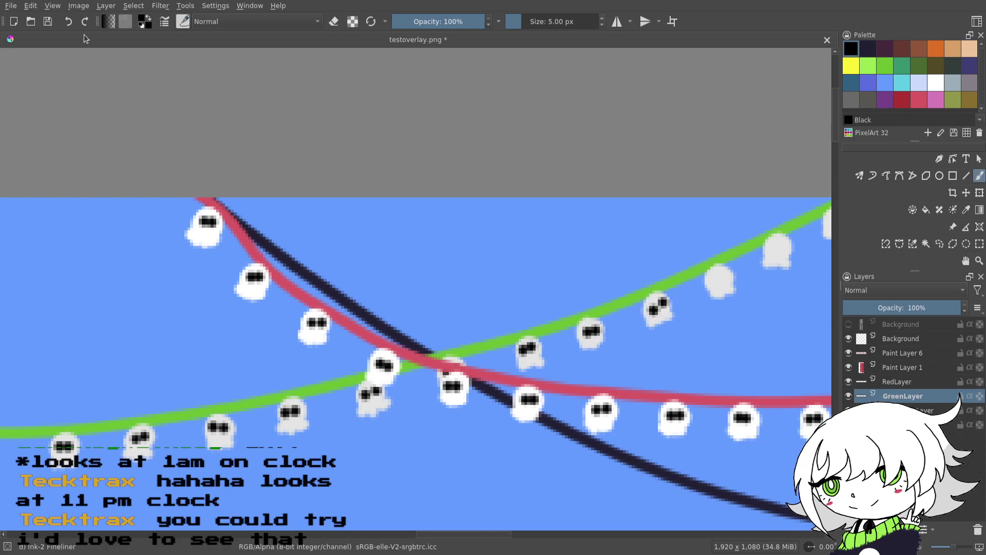
left_click(70, 22)
left_click(653, 307)
left_click(716, 278)
left_click(724, 276)
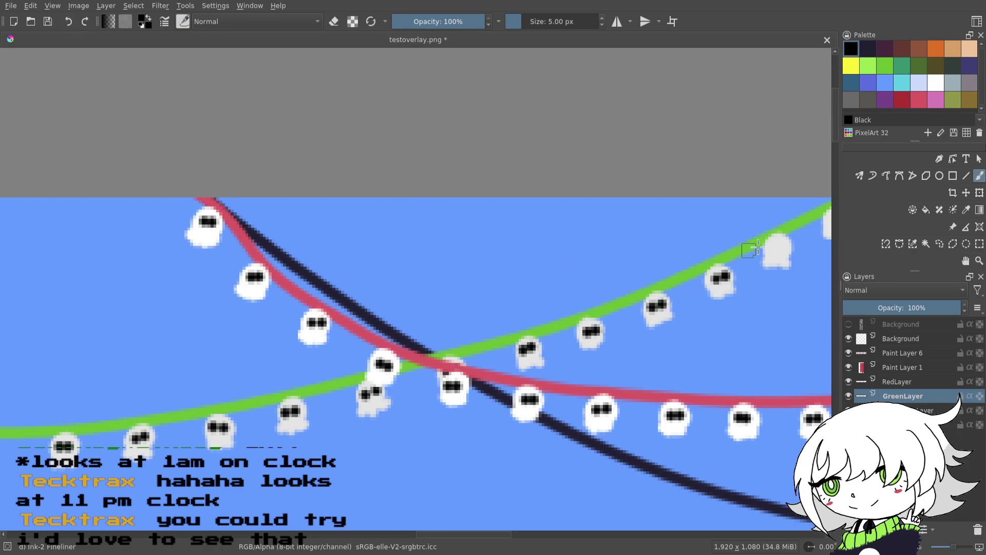
- Dot two black eyes on each of the last two grey ghosts of the third green swag
left_click(773, 248)
left_click(782, 246)
left_click_drag(699, 274, 454, 308)
left_click(585, 253)
left_click(595, 253)
- Dot black eyes on the first two grey ghosts of the fourth green swag
left_click_drag(595, 253, 543, 306)
left_click(626, 281)
left_click(634, 280)
left_click(664, 326)
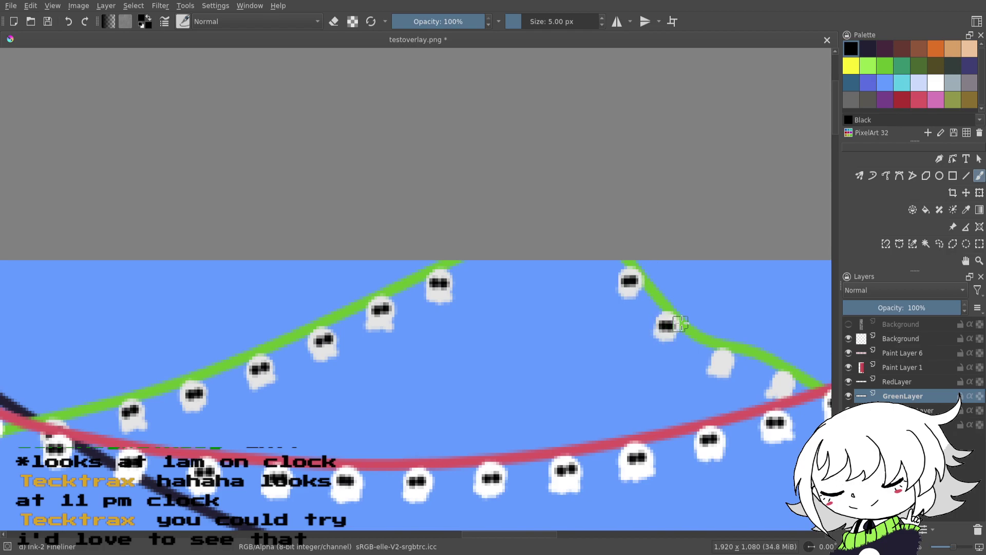
- Examine the ghost garlands at a wider view, from the red border back along the strings
left_click_drag(669, 308, 576, 263)
left_click_drag(953, 547, 948, 550)
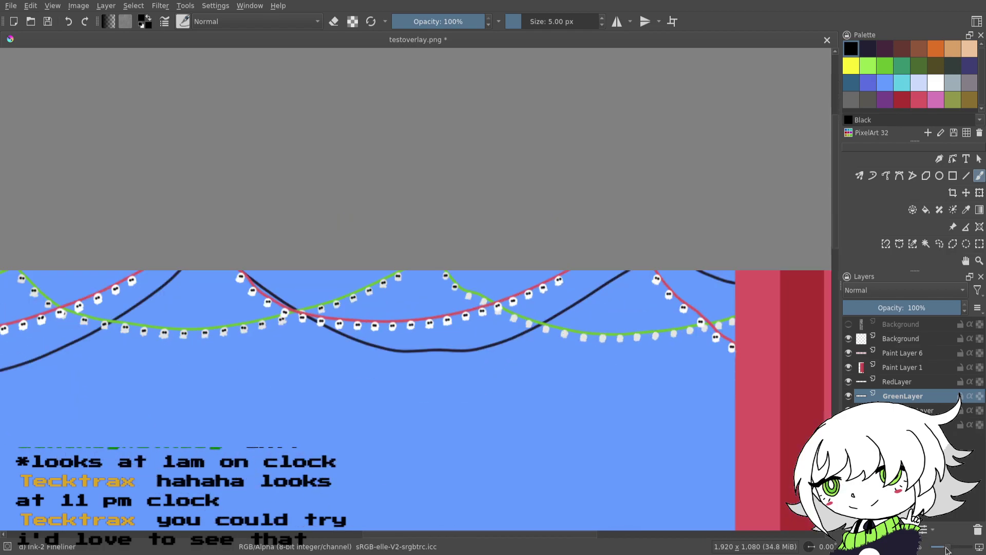
left_click_drag(537, 429, 859, 345)
left_click_drag(577, 383, 542, 392)
left_click_drag(634, 369, 528, 392)
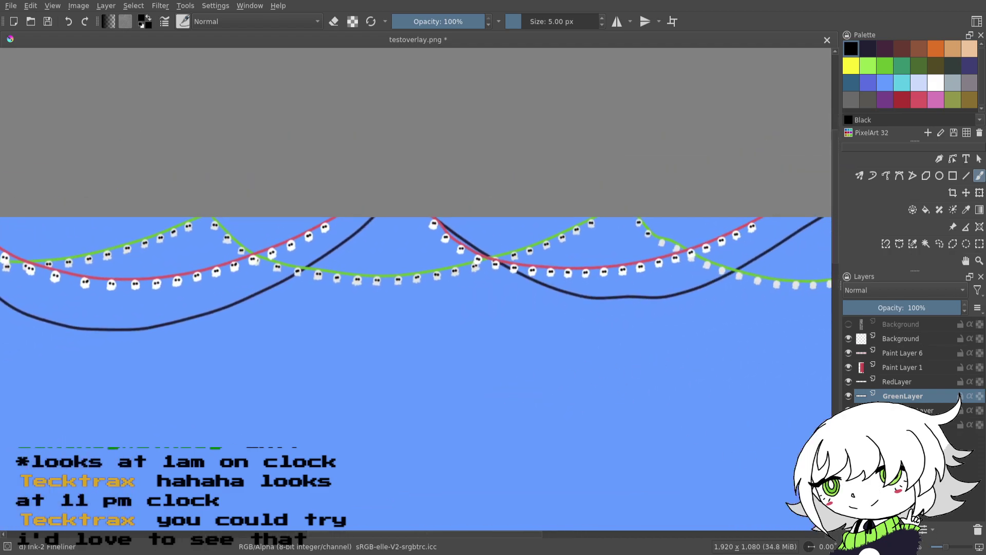
- Dot two black eyes on the third grey ghost of the fourth green swag
left_click_drag(945, 547, 957, 548)
left_click_drag(649, 383, 386, 485)
left_click_drag(597, 352, 332, 377)
left_click_drag(609, 315, 295, 379)
left_click_drag(751, 248, 256, 390)
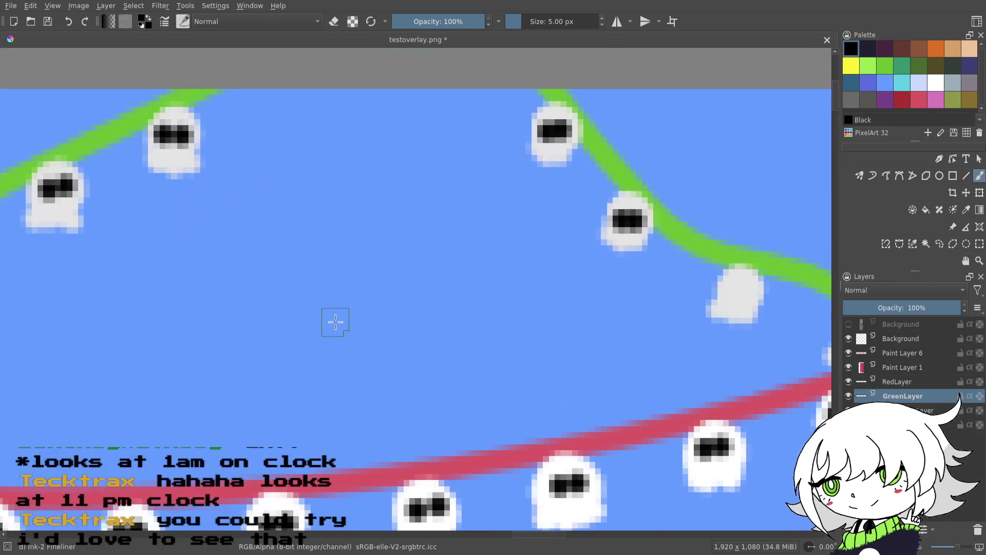
left_click_drag(594, 320, 438, 292)
left_click(571, 262)
left_click(590, 263)
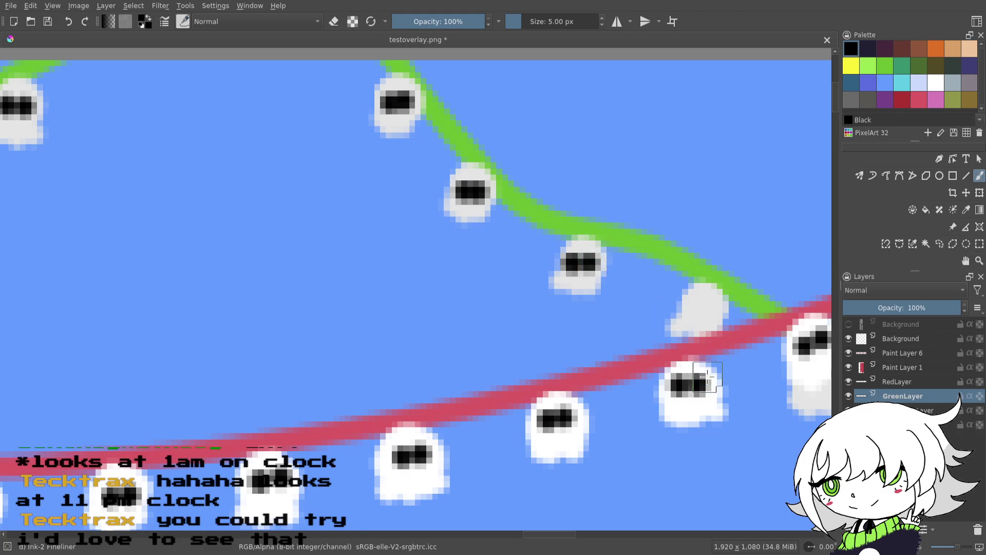
- Compare the size and readability of the ghosts along all the strings, ending at the fourth green swag
left_click_drag(958, 549, 952, 549)
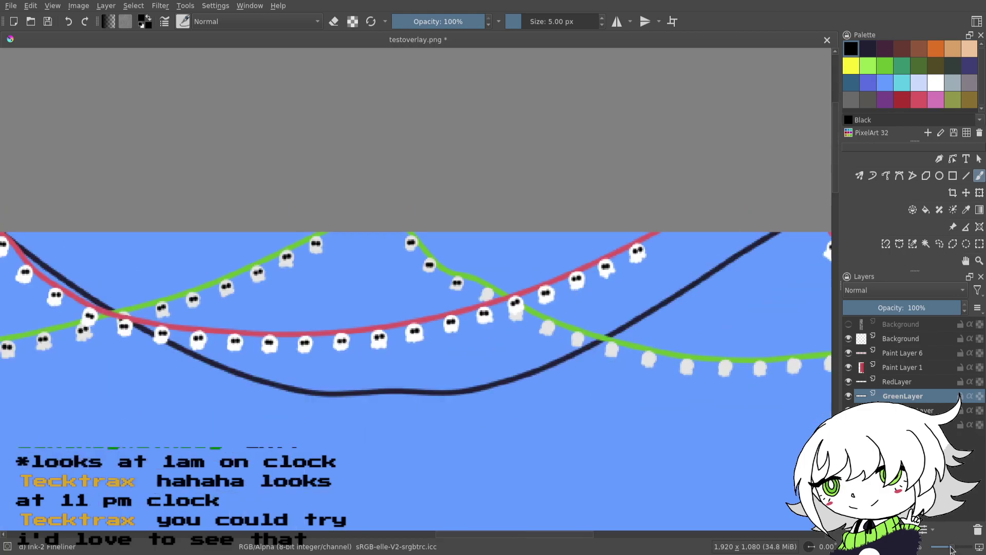
left_click_drag(668, 421, 817, 353)
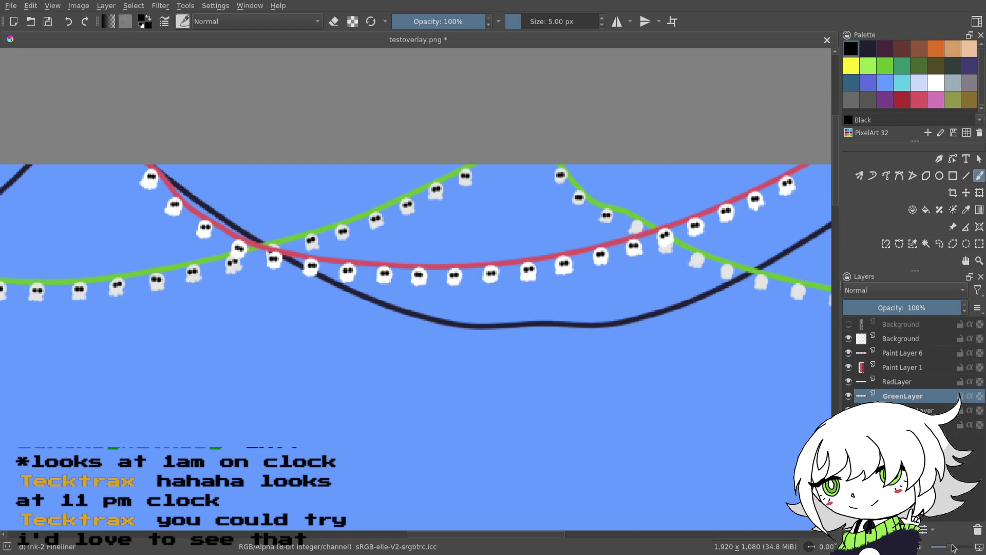
left_click_drag(952, 546, 945, 546)
left_click_drag(603, 403, 924, 314)
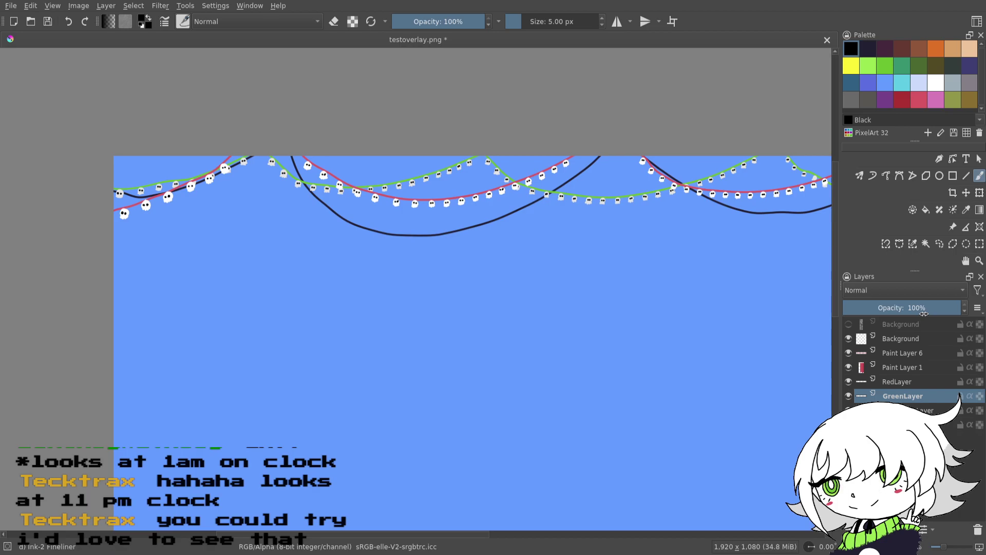
left_click_drag(756, 394, 449, 443)
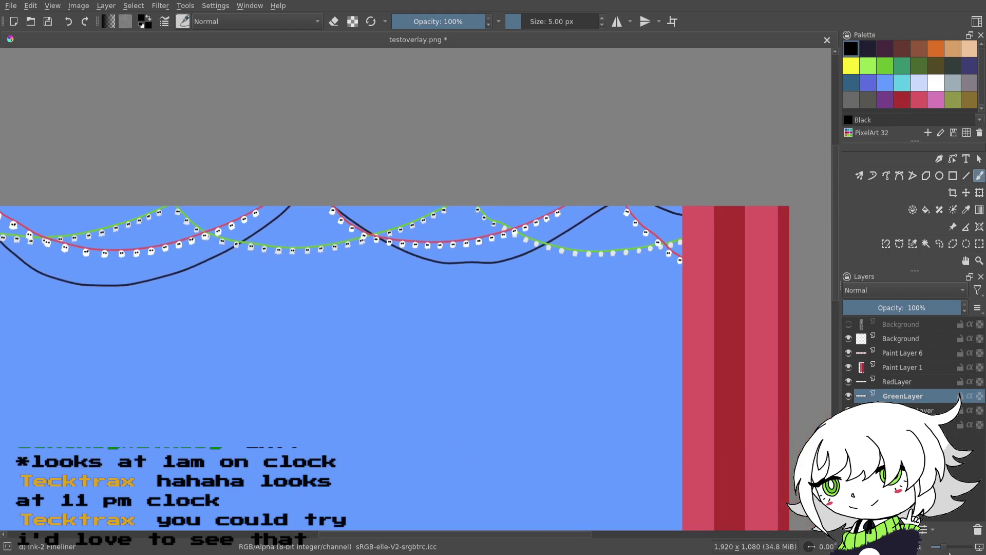
left_click_drag(944, 547, 949, 547)
left_click_drag(757, 341, 532, 394)
- Paint over seven ghosts along the bottom of the fourth green swag with larger round dabs of their grey, using the 40 px Basic-5 Size brush
key("e")
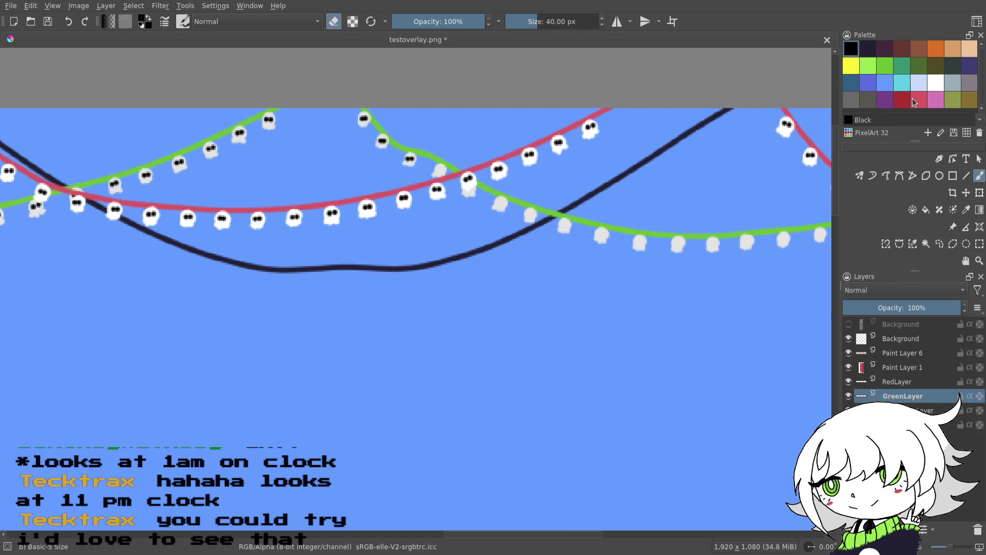
left_click(603, 232, "ctrl")
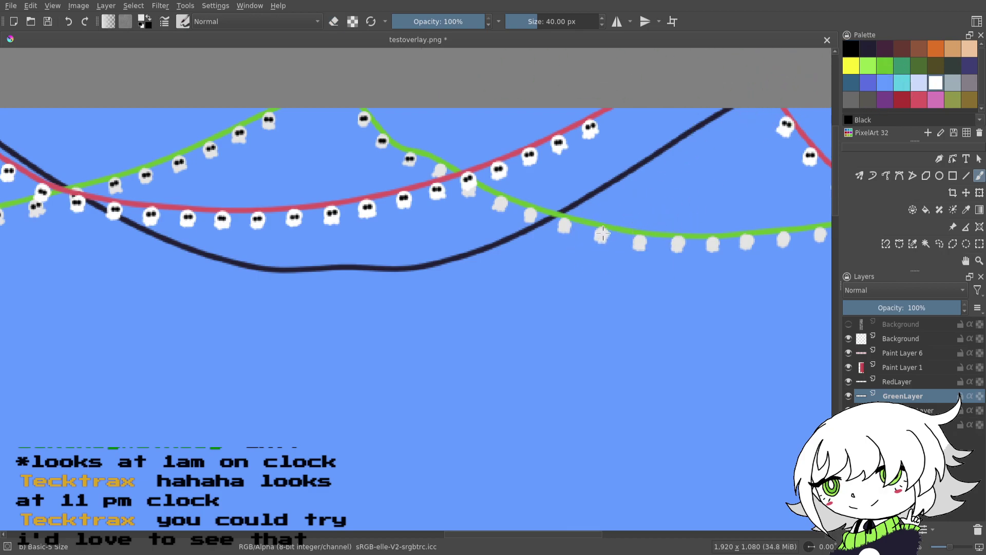
left_click(601, 232)
left_click(602, 232)
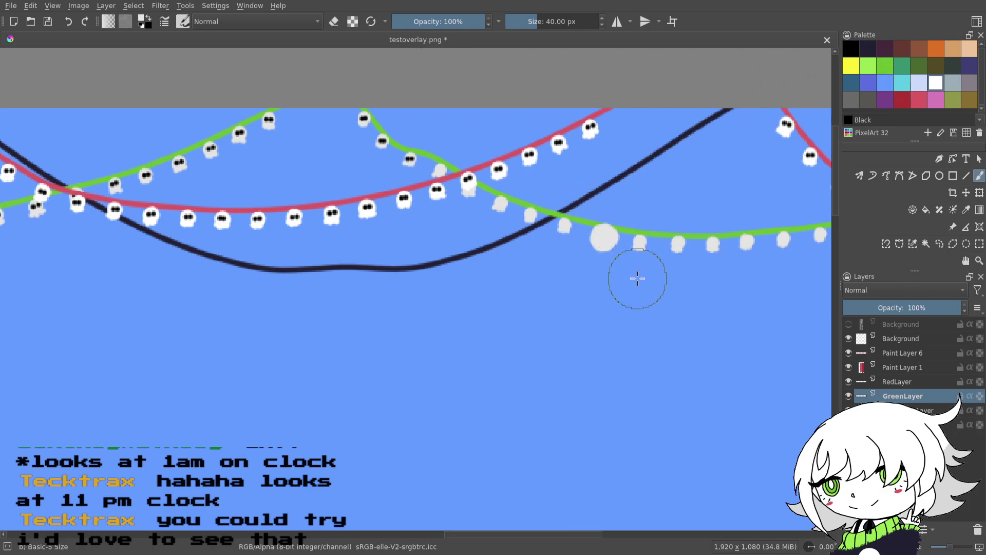
left_click(642, 240)
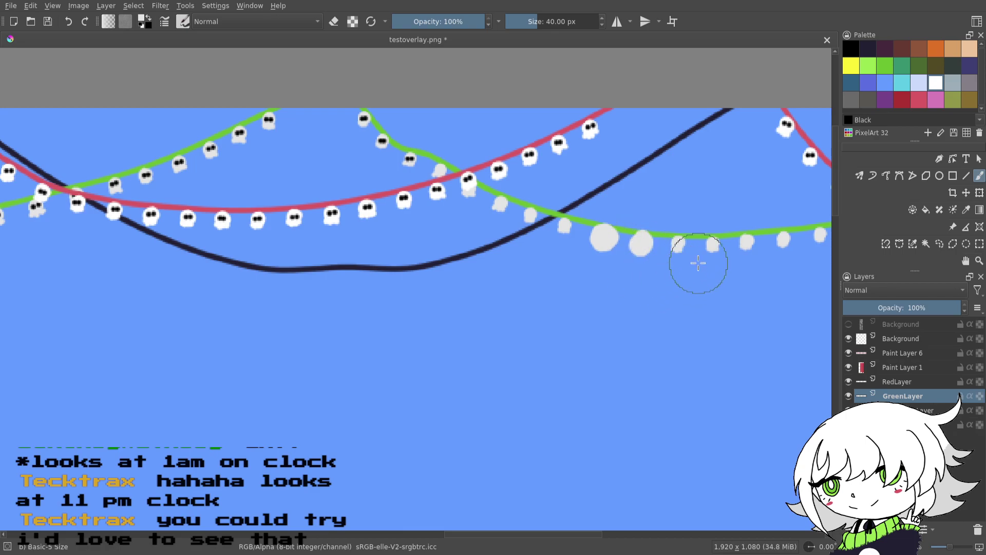
left_click(681, 245)
left_click(712, 246)
left_click(749, 245)
left_click(786, 241)
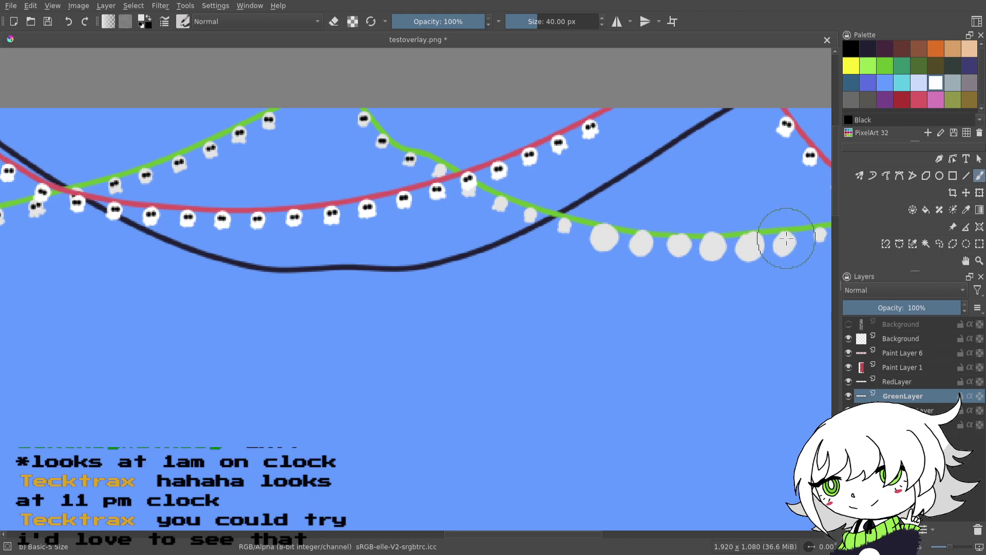
left_click(817, 238)
- Hide the bottommost layer in the stack and save testoverlay.png
left_click_drag(950, 546, 939, 543)
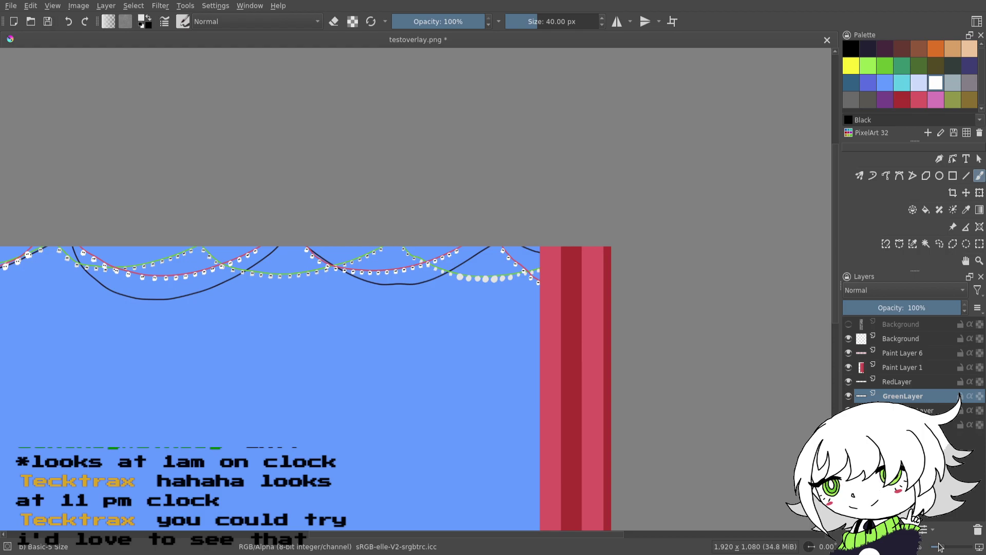
left_click_drag(392, 383, 663, 337)
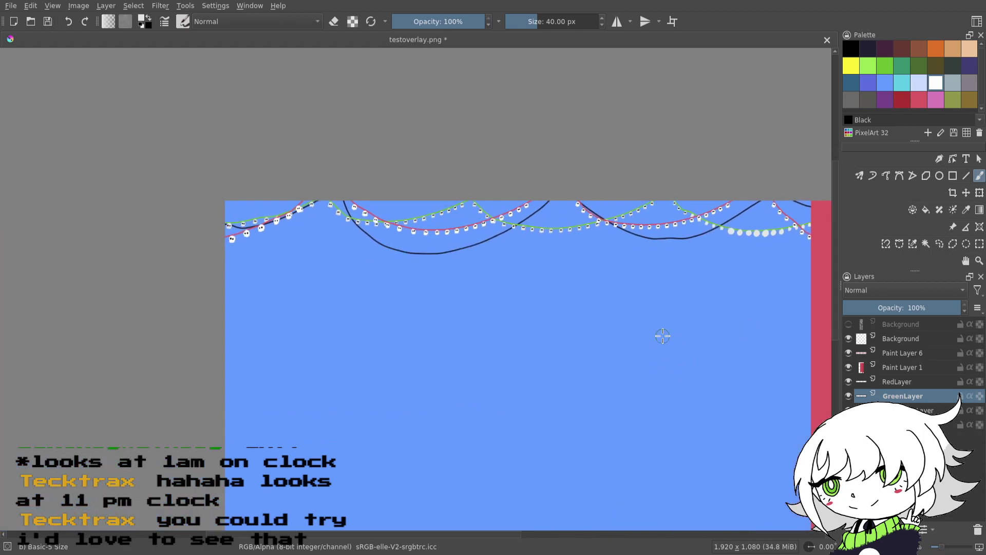
left_click_drag(544, 355, 705, 380)
left_click_drag(621, 391, 559, 344)
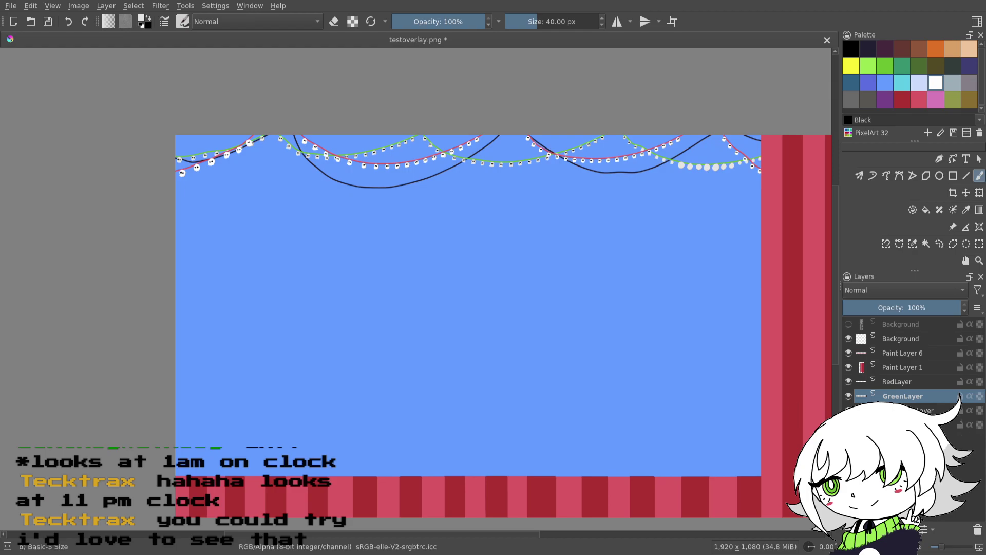
left_click(849, 425)
left_click(41, 23)
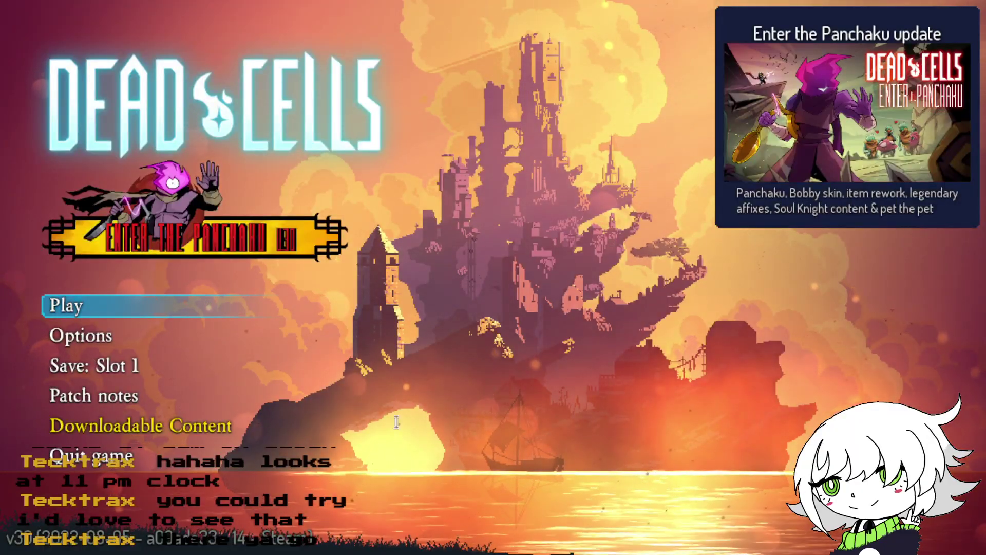
- Quit the Dead Cells game and return to testoverlay.png in Krita
left_click(91, 456)
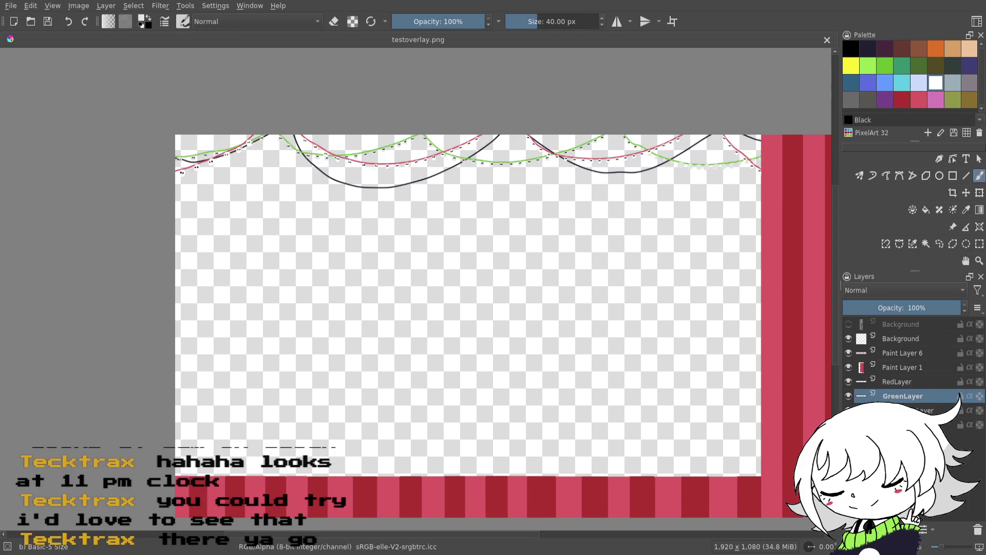
left_click(697, 59)
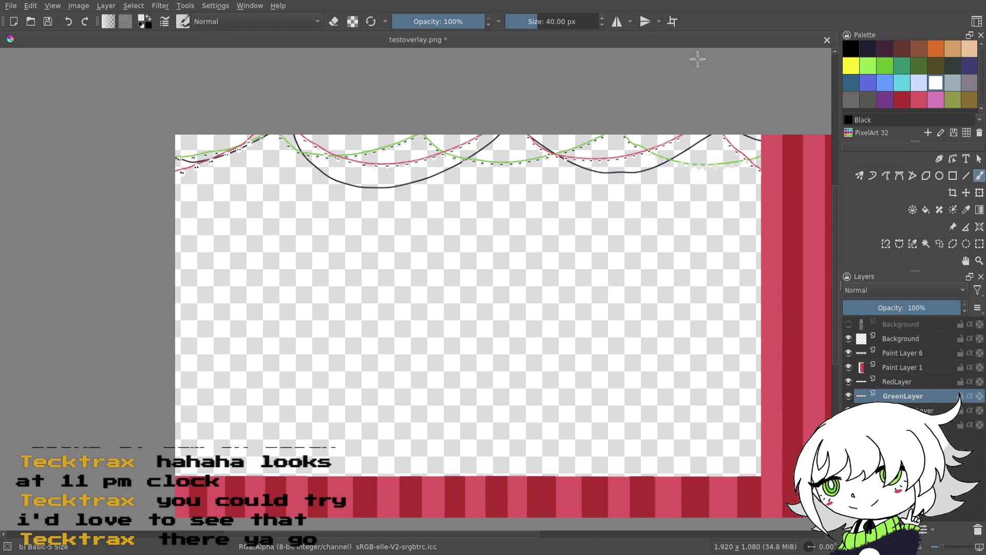
- Examine the red, green and dark strings with their ghost lights along the overlay's upper edge
left_click_drag(435, 383, 506, 394)
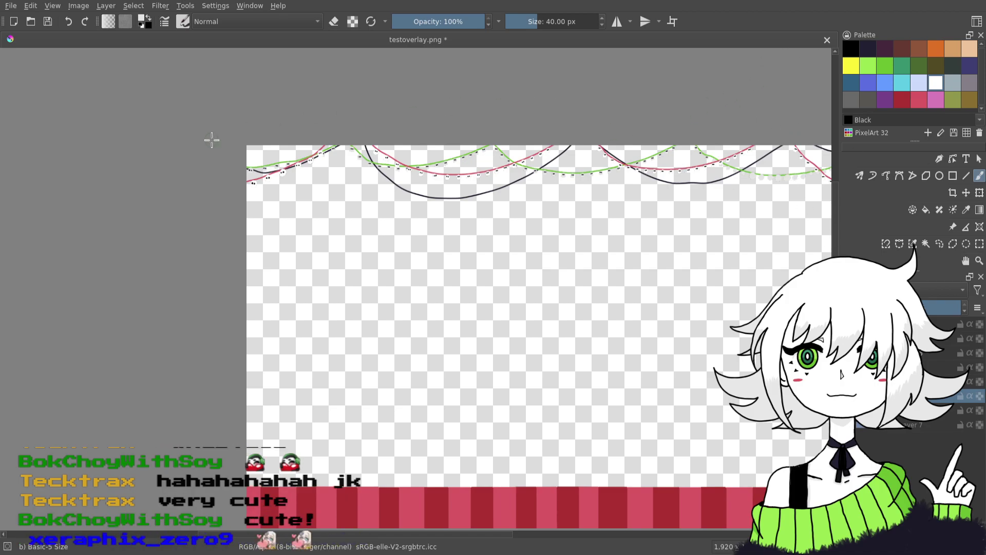
left_click_drag(654, 374, 604, 364)
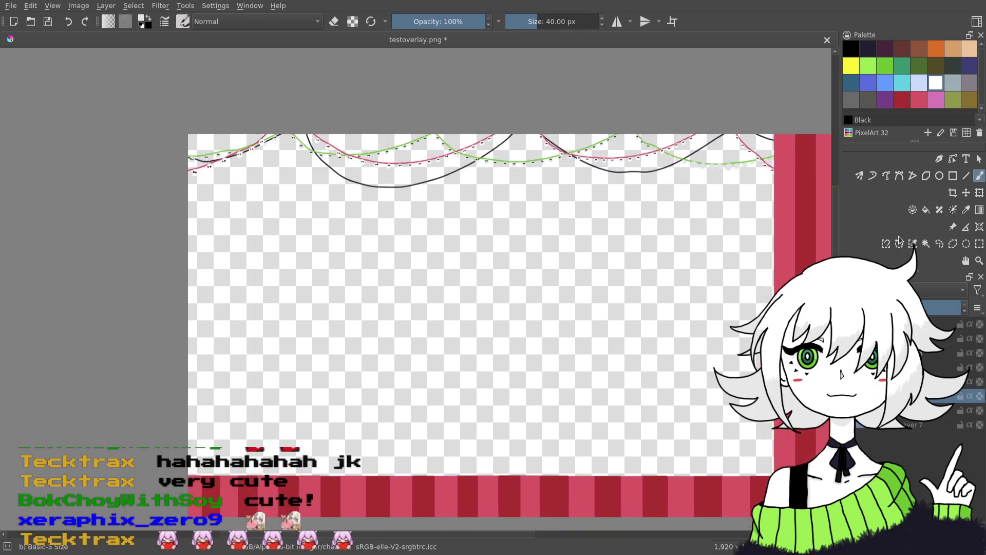
left_click_drag(637, 310, 726, 351)
left_click_drag(663, 354, 544, 358)
left_click_drag(603, 344, 645, 369)
key("ctrl+plus")
key("ctrl+plus")
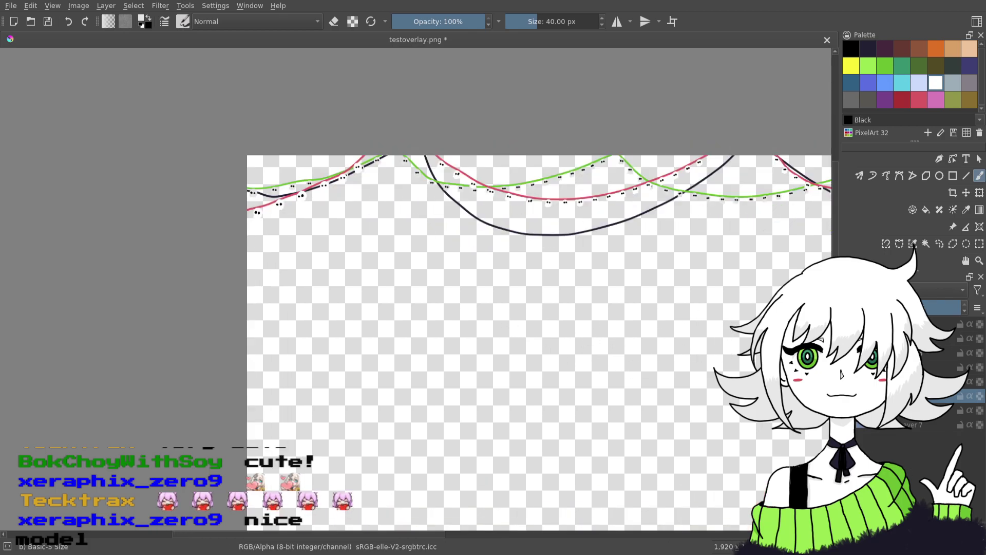
- Clear the old strings and ghost lights from RedLayer, GreenLayer and the dark string's layer
left_click_drag(573, 366, 622, 394)
left_click(900, 382)
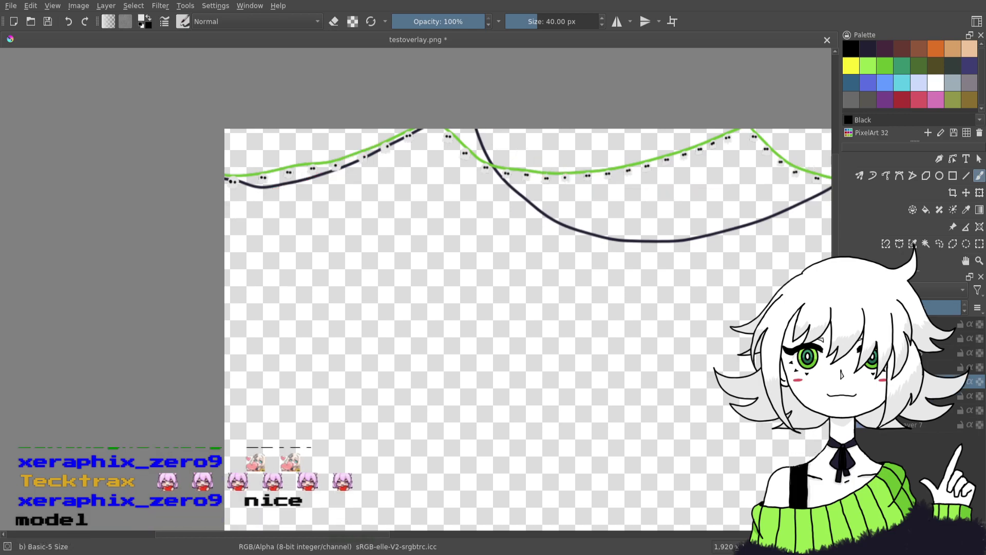
key("Page_Down")
key("Page_Down")
key("Page_Up")
key("Page_Up")
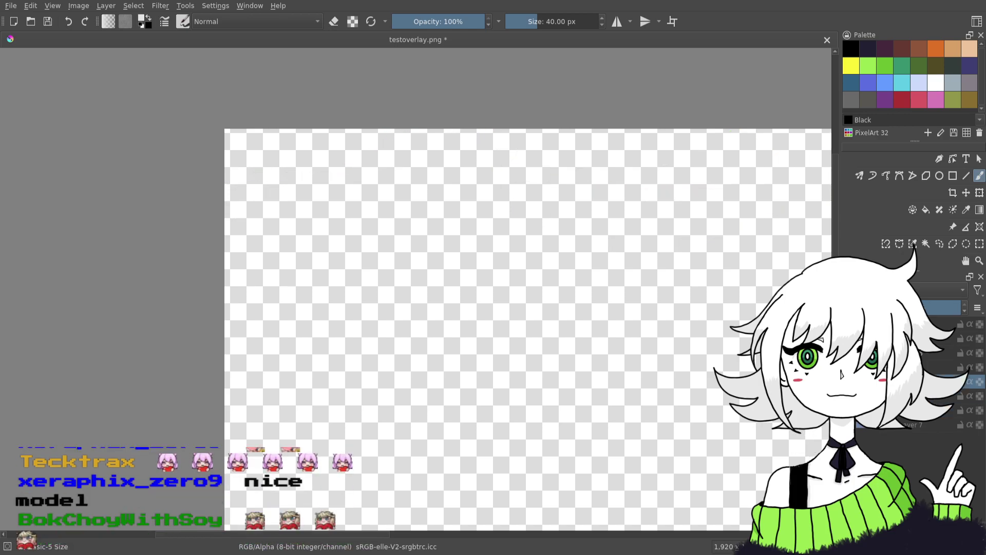
- Draw a red strand across the canvas's upper-left corner on RedLayer with the 5 px Ink-2 Fineliner in Mandy
left_click(872, 71)
left_click(887, 71)
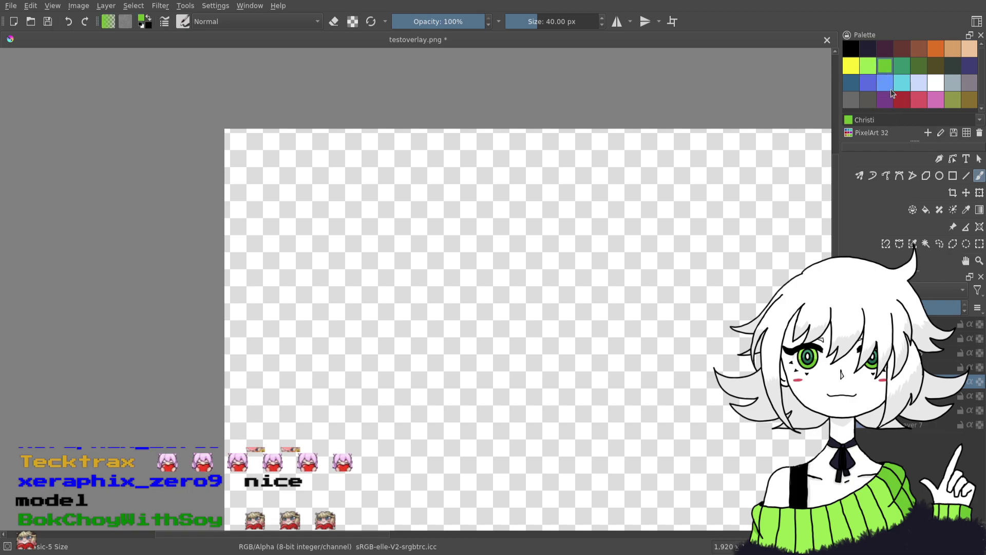
left_click(918, 101)
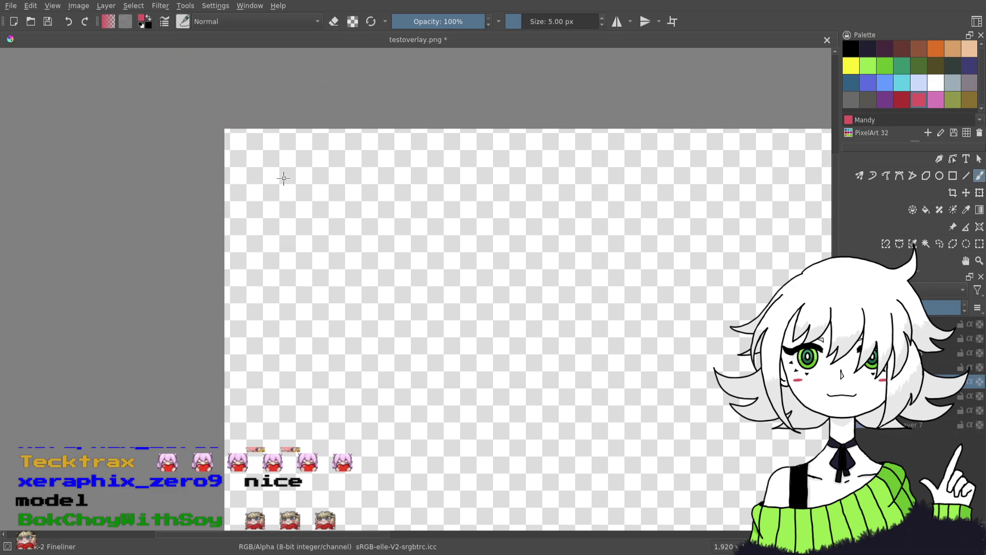
mouse_move(193, 194)
left_mouse_down()
mouse_move(310, 161)
mouse_move(426, 78)
left_mouse_up()
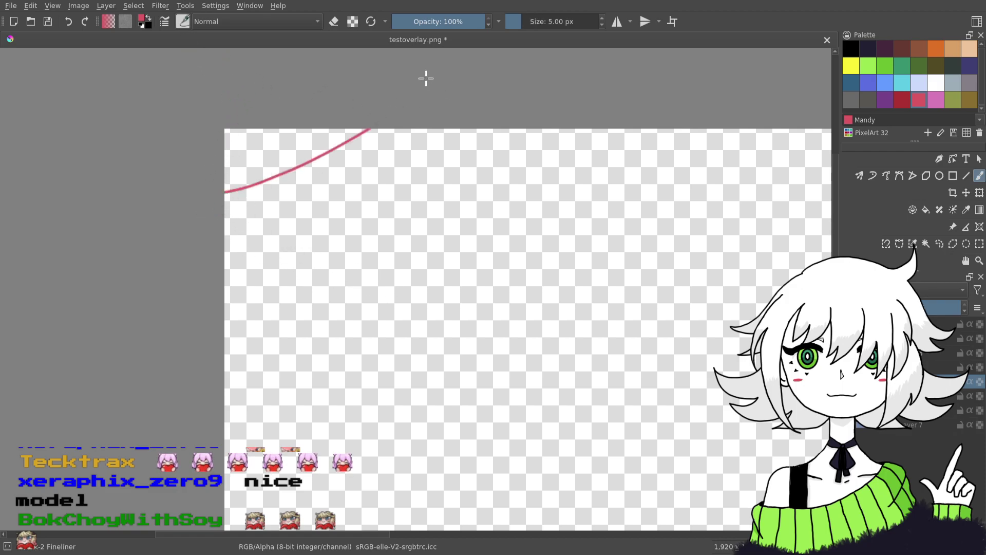
key("minus")
key("minus")
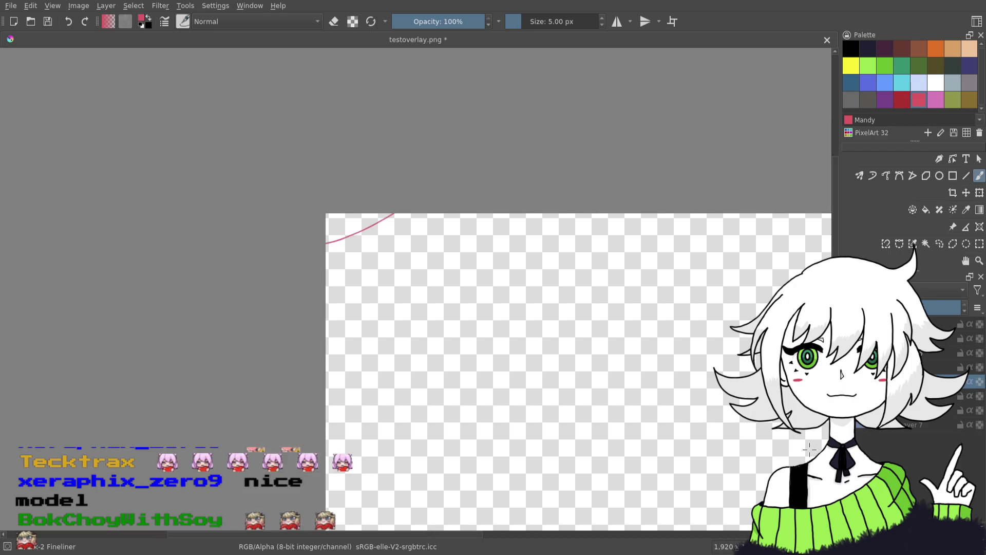
- Make the blue-filled Layer 7 at the base of the stack visible again
left_click(935, 421)
left_click(848, 425)
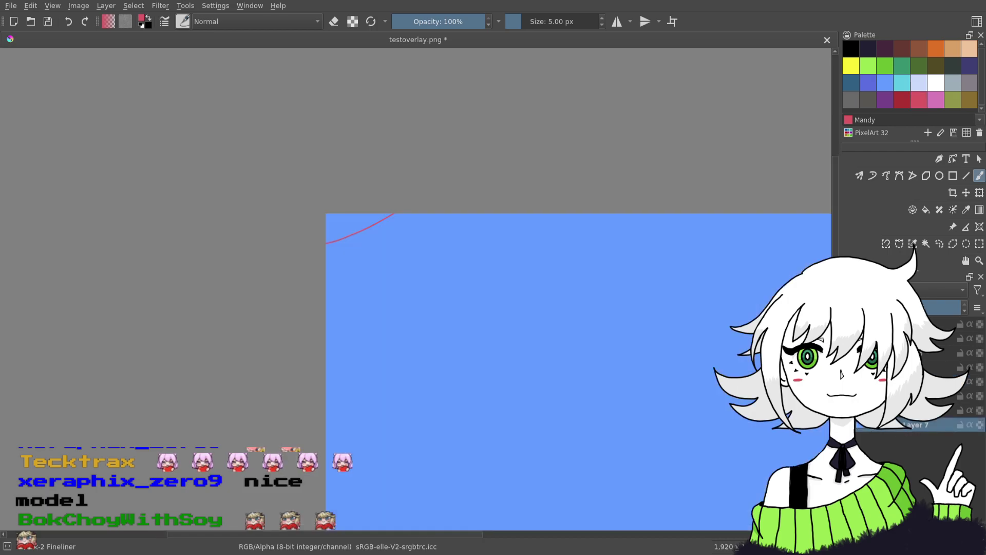
scroll(491, 360, "up", 2)
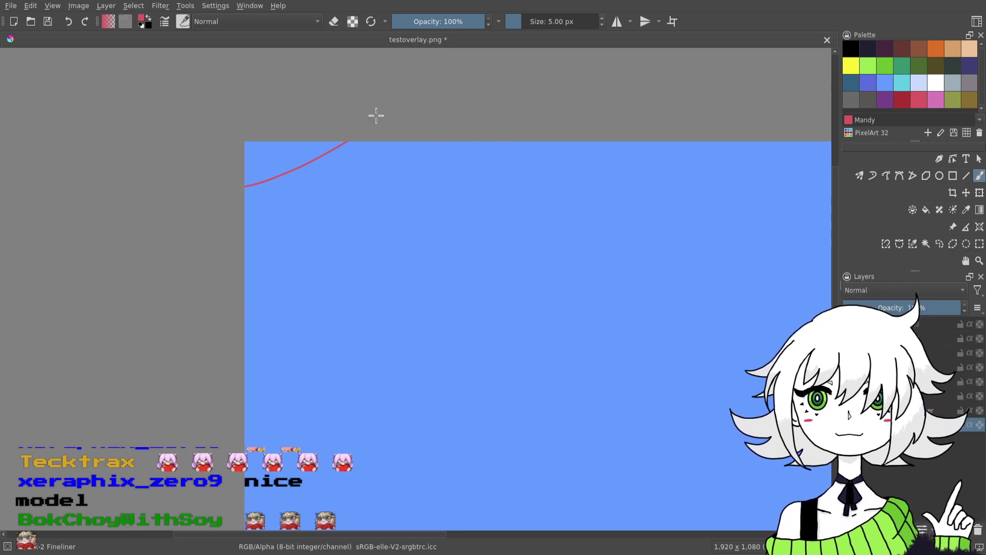
left_click_drag(664, 299, 582, 305)
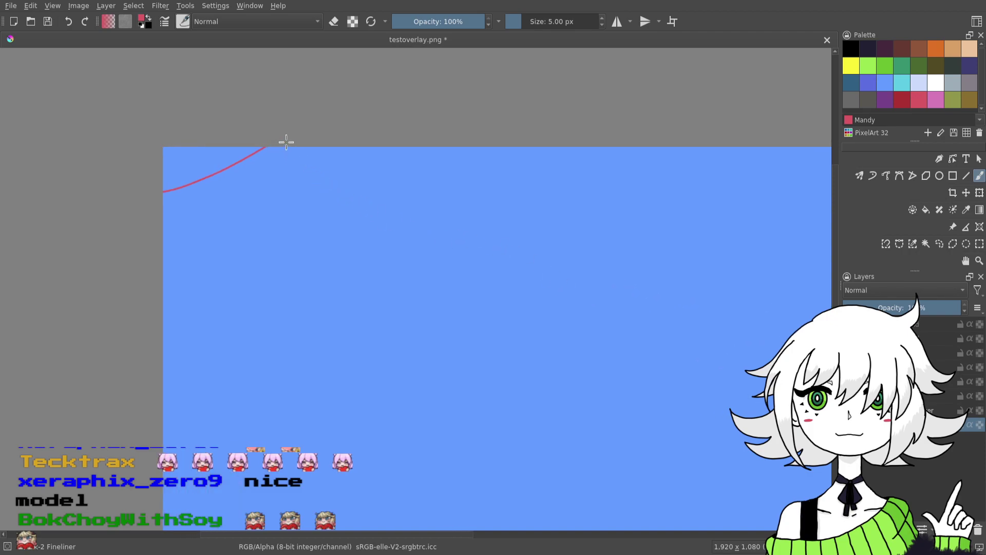
mouse_move(284, 136)
left_mouse_down()
mouse_move(325, 171)
mouse_move(365, 180)
mouse_move(412, 174)
mouse_move(487, 130)
mouse_move(490, 160)
mouse_move(429, 132)
mouse_move(509, 191)
mouse_move(600, 193)
mouse_move(683, 154)
mouse_move(709, 128)
mouse_move(671, 180)
mouse_move(515, 176)
mouse_move(488, 155)
mouse_move(526, 127)
mouse_move(544, 147)
mouse_move(639, 199)
mouse_move(790, 234)
left_mouse_up()
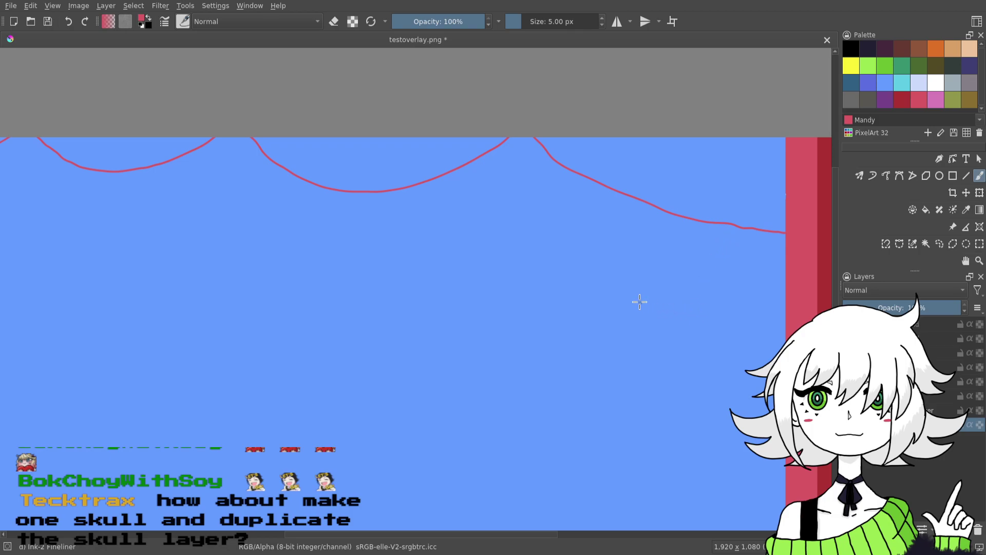
left_click_drag(565, 280, 633, 296)
left_click_drag(553, 308, 528, 307)
left_click(69, 23)
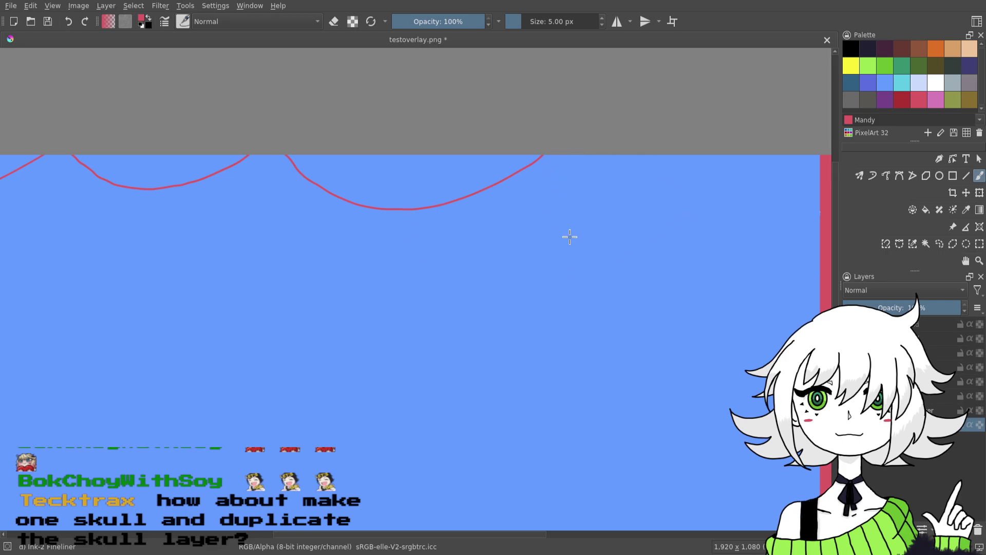
left_click(70, 20)
left_click(67, 17)
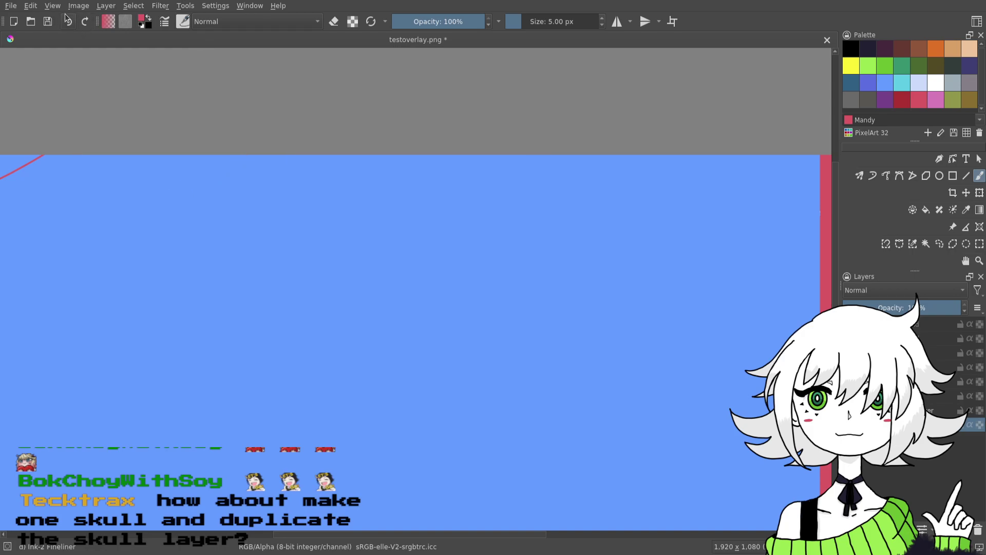
- Draw two more red swags on RedLayer along the canvas's upper edge, following the first red strand
left_click_drag(491, 239, 613, 233)
left_click(849, 425)
left_click(849, 425)
left_click(896, 382)
left_click_drag(484, 298, 512, 321)
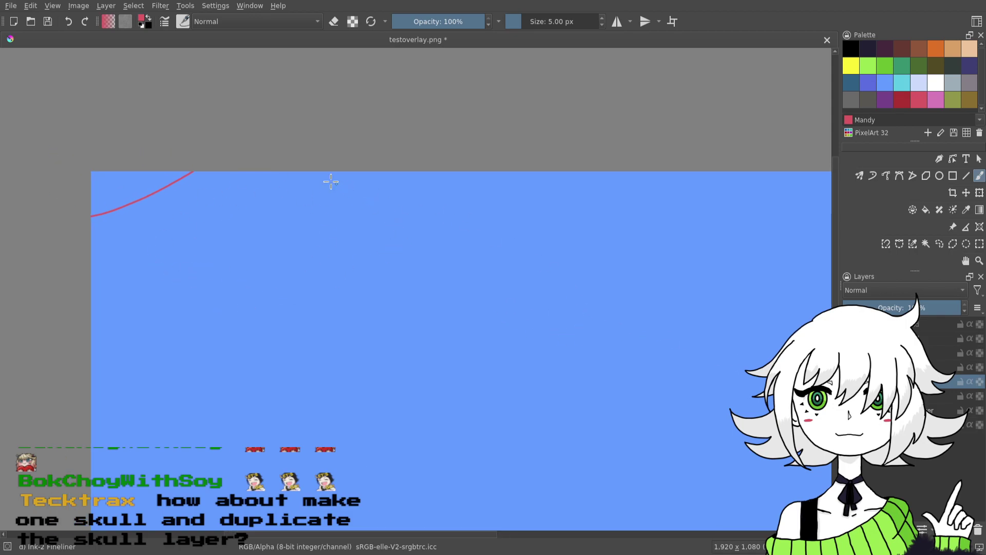
left_click(896, 396)
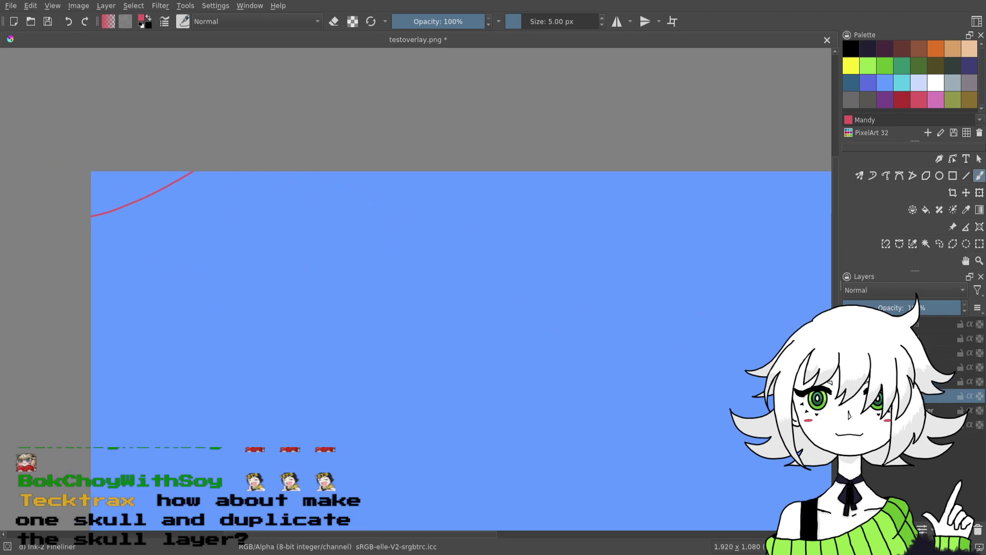
left_click(896, 410)
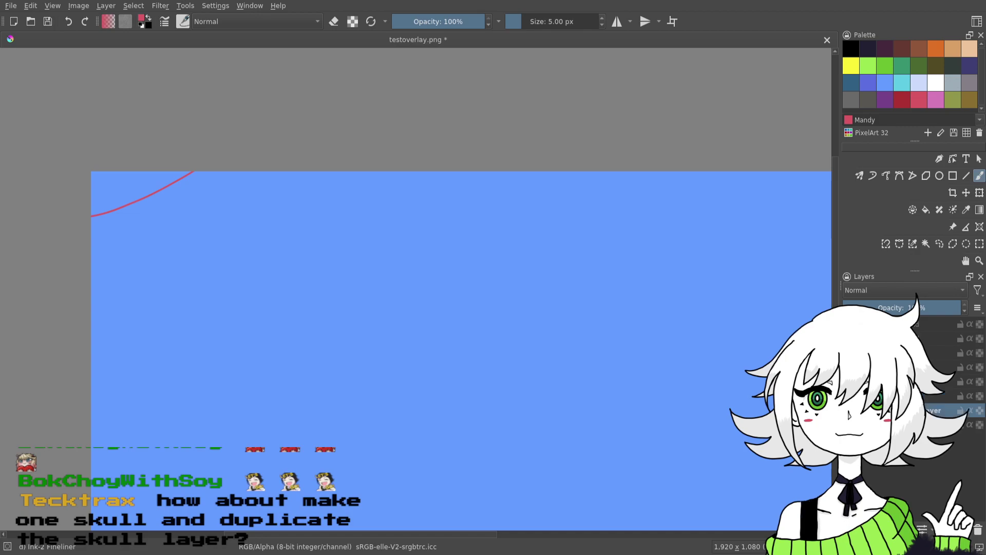
left_click(903, 381)
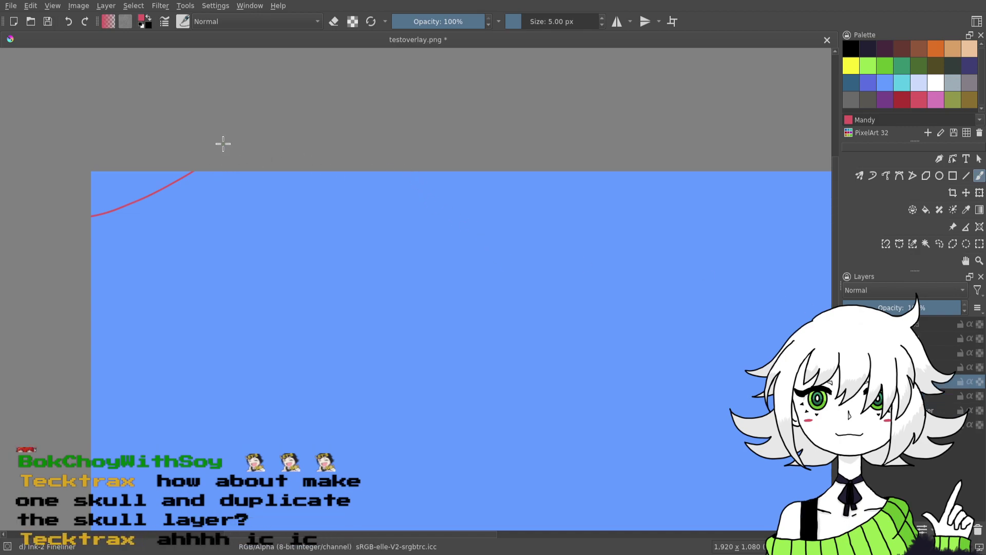
mouse_move(221, 168)
left_mouse_down()
mouse_move(261, 184)
mouse_move(342, 185)
mouse_move(450, 156)
left_mouse_up()
left_click_drag(514, 149, 424, 149)
mouse_move(315, 163)
left_mouse_down()
mouse_move(340, 190)
mouse_move(486, 211)
mouse_move(649, 132)
mouse_move(540, 178)
left_mouse_up()
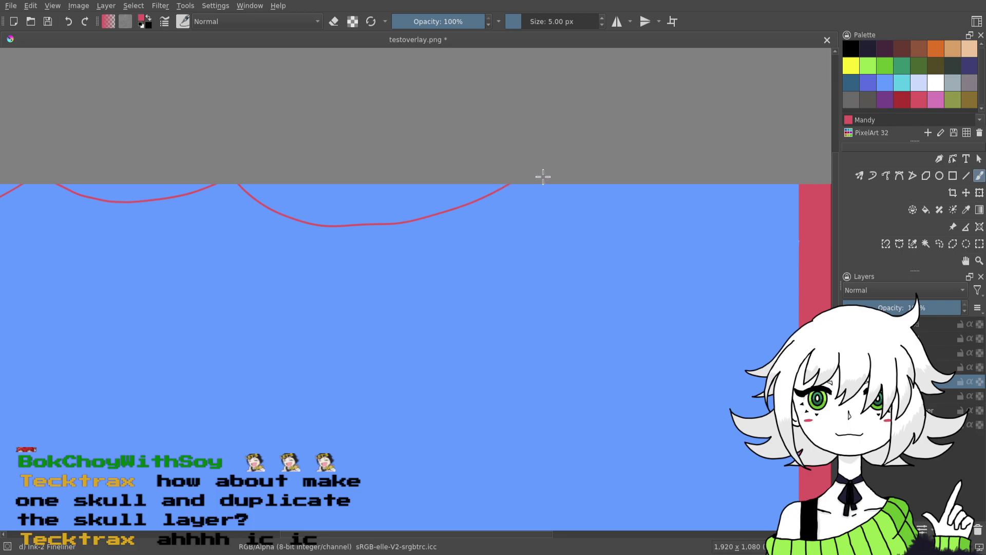
- Finish the red string with a narrow third swag and a short strand running to the striped border
mouse_move(535, 167)
left_mouse_down()
mouse_move(503, 188)
mouse_move(599, 216)
mouse_move(802, 173)
left_mouse_up()
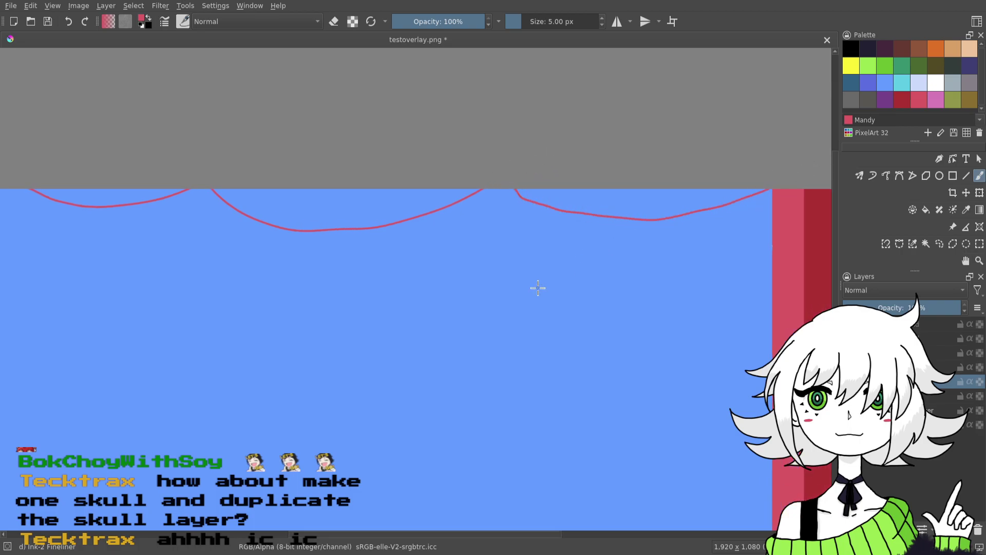
left_click_drag(537, 288, 628, 254)
mouse_move(594, 155)
left_mouse_down()
mouse_move(516, 171)
mouse_move(623, 212)
mouse_move(713, 156)
mouse_move(783, 203)
mouse_move(793, 189)
left_mouse_up()
left_click_drag(519, 275, 576, 267)
- Draw a light green string of swags in Atlantis on GreenLayer along the canvas's whole upper edge
left_click(893, 396)
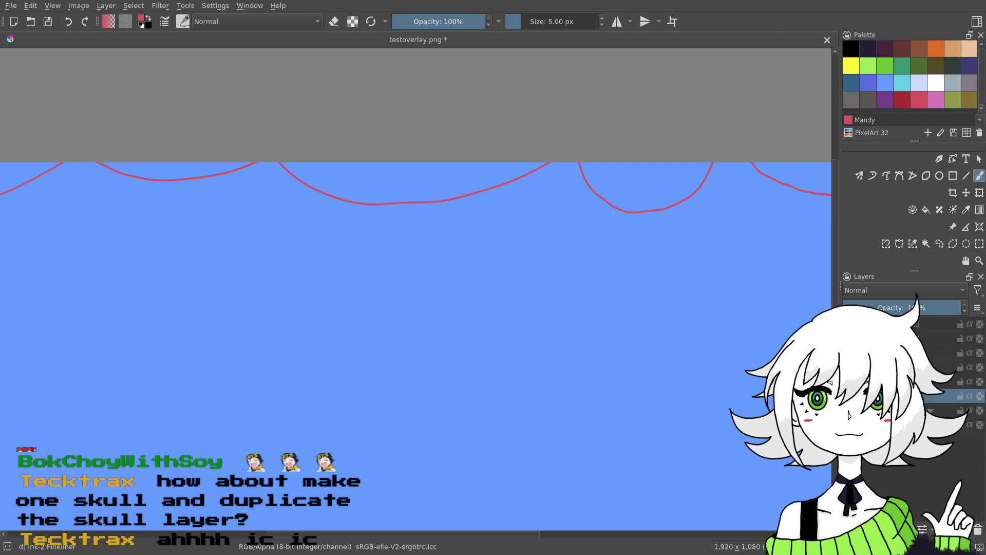
left_click(874, 71)
left_click_drag(299, 249, 530, 219)
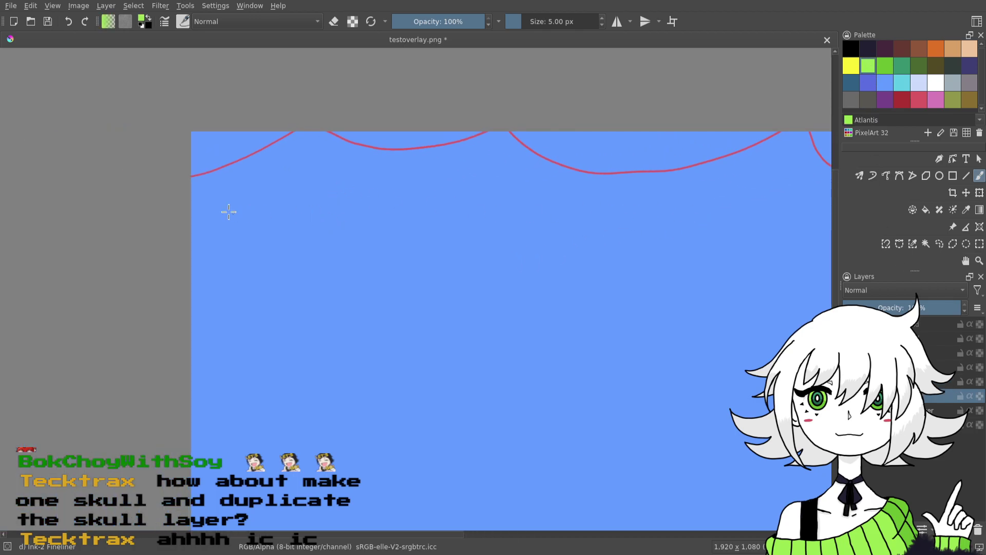
mouse_move(185, 195)
left_mouse_down()
mouse_move(229, 166)
mouse_move(267, 110)
mouse_move(269, 135)
mouse_move(257, 130)
mouse_move(272, 122)
mouse_move(287, 154)
mouse_move(356, 185)
mouse_move(435, 120)
mouse_move(372, 195)
mouse_move(346, 149)
mouse_move(387, 195)
mouse_move(517, 175)
mouse_move(601, 103)
left_mouse_up()
left_click_drag(585, 176, 454, 181)
mouse_move(481, 143)
left_mouse_down()
mouse_move(503, 176)
mouse_move(584, 207)
mouse_move(701, 186)
mouse_move(799, 125)
left_mouse_up()
left_click_drag(679, 198, 546, 185)
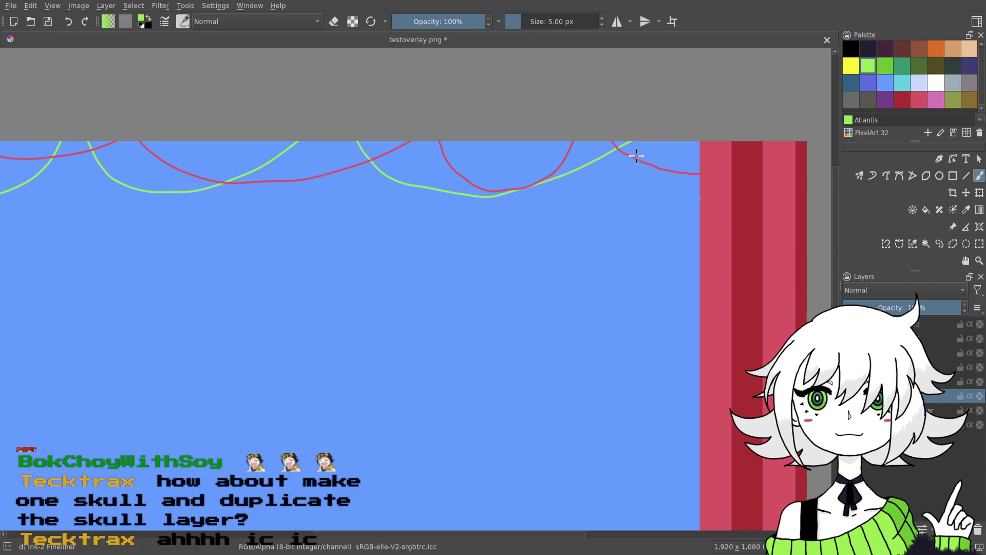
- Draw a dark string of swags in Valhalla along the upper edge, on the layer directly beneath GreenLayer
left_click_drag(471, 267, 666, 294)
left_click(899, 410)
left_click(869, 53)
left_click_drag(553, 228, 332, 204)
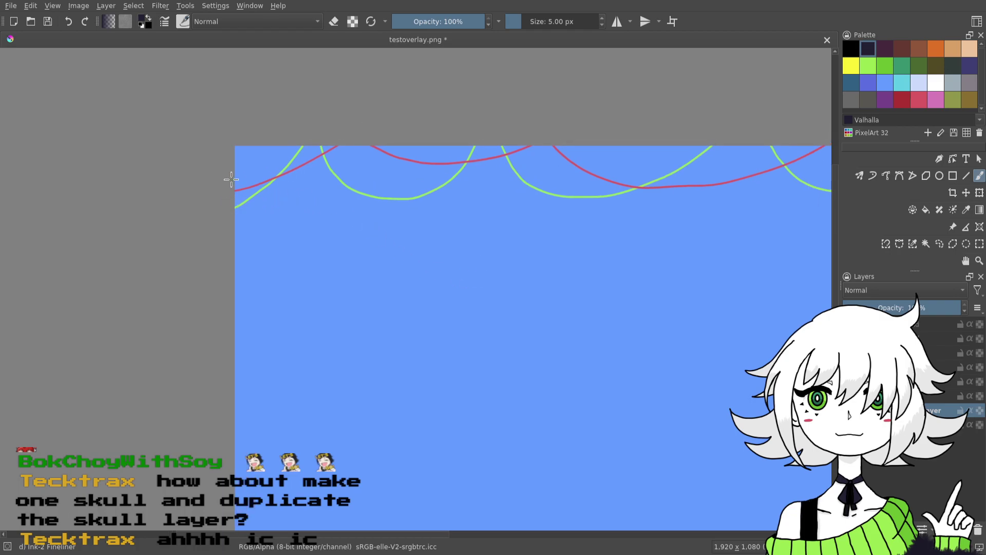
mouse_move(229, 230)
left_mouse_down()
mouse_move(366, 175)
mouse_move(458, 106)
mouse_move(480, 140)
mouse_move(341, 155)
mouse_move(330, 143)
mouse_move(367, 184)
mouse_move(489, 218)
mouse_move(620, 156)
left_mouse_up()
left_click(72, 26)
mouse_move(351, 145)
left_mouse_down()
mouse_move(410, 219)
mouse_move(454, 221)
mouse_move(526, 166)
mouse_move(535, 115)
mouse_move(426, 202)
mouse_move(399, 193)
mouse_move(484, 234)
mouse_move(603, 202)
mouse_move(668, 147)
mouse_move(673, 180)
mouse_move(666, 171)
mouse_move(721, 216)
mouse_move(816, 242)
left_mouse_up()
- Save testoverlay.png with the redrawn strings
left_click_drag(534, 319, 713, 324)
left_click(48, 21)
left_click_drag(467, 384, 644, 381)
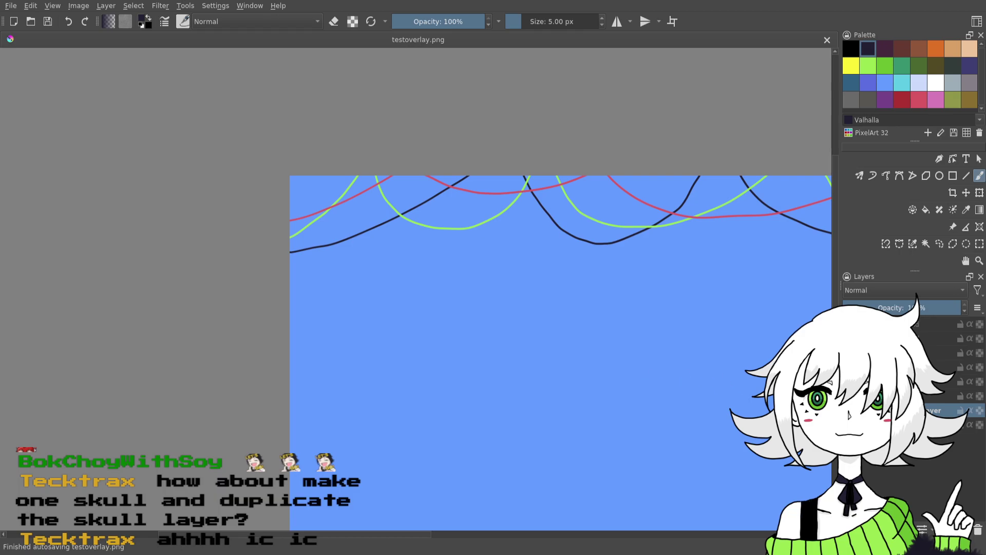
- Add a new paint layer, placed directly above RedLayer, and set the painting colour to White
left_click(893, 425)
left_click(850, 530)
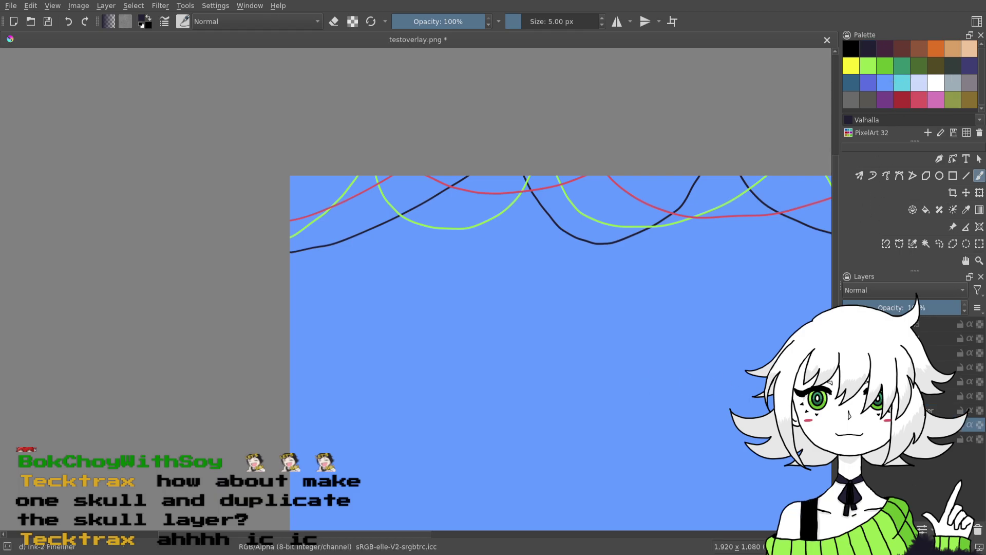
left_click(905, 529)
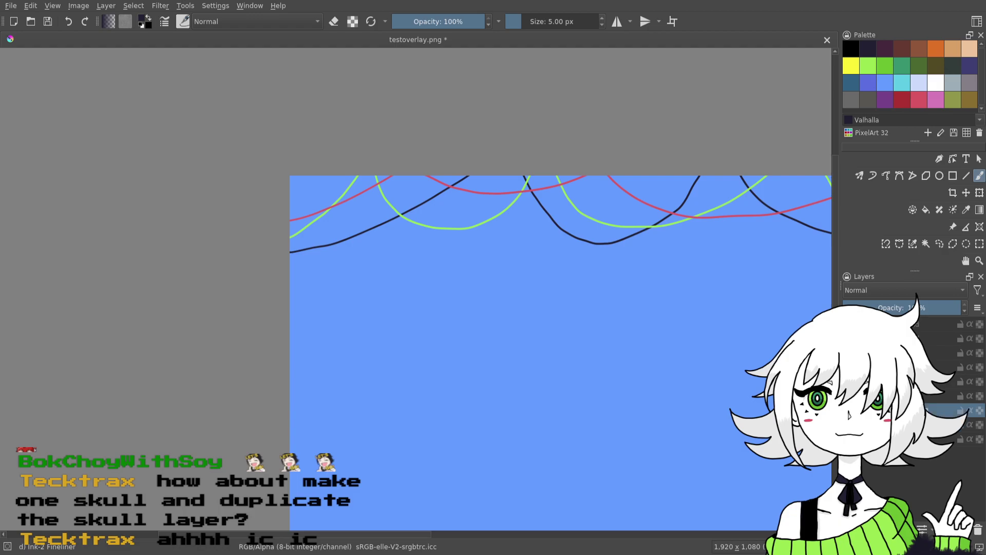
left_click(905, 529)
left_click(934, 89)
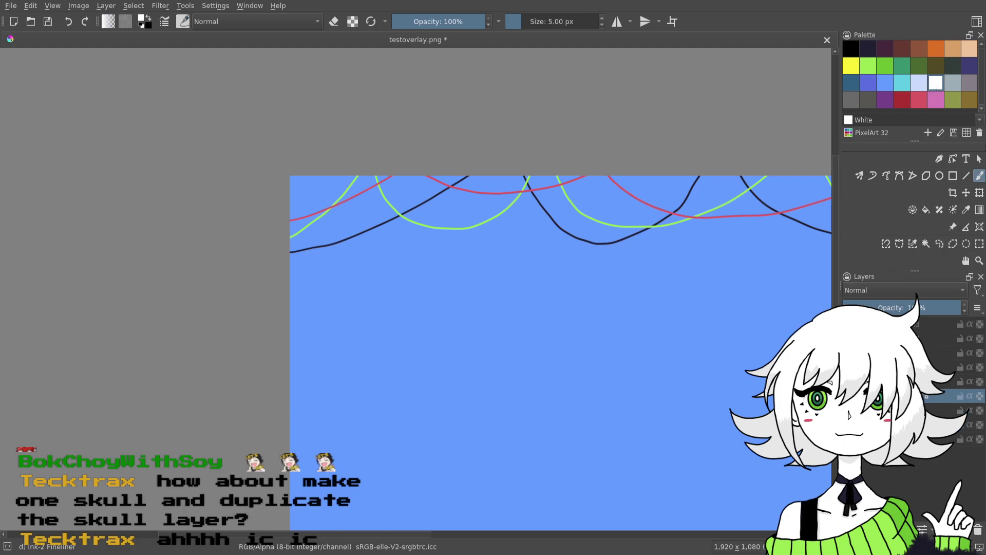
left_click(905, 529)
- Paint three round white bulbs in a row beneath the partial red swag at the canvas's left edge, starting with the Basic-5 Size brush
key("ctrl+plus")
key("ctrl+plus")
key("ctrl+plus")
key("ctrl+plus")
mouse_move(387, 288)
left_mouse_down()
mouse_move(579, 363)
mouse_move(653, 462)
left_mouse_up()
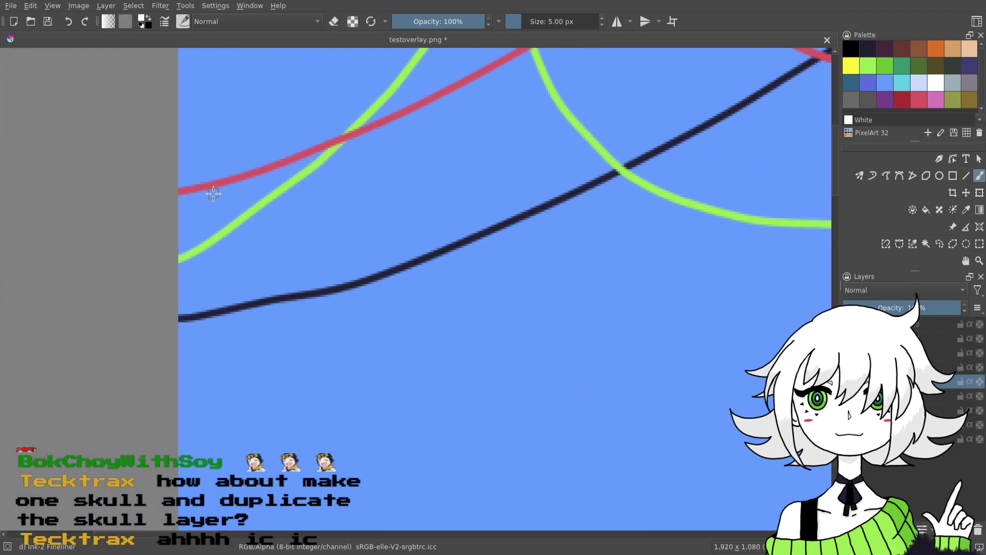
key("slash")
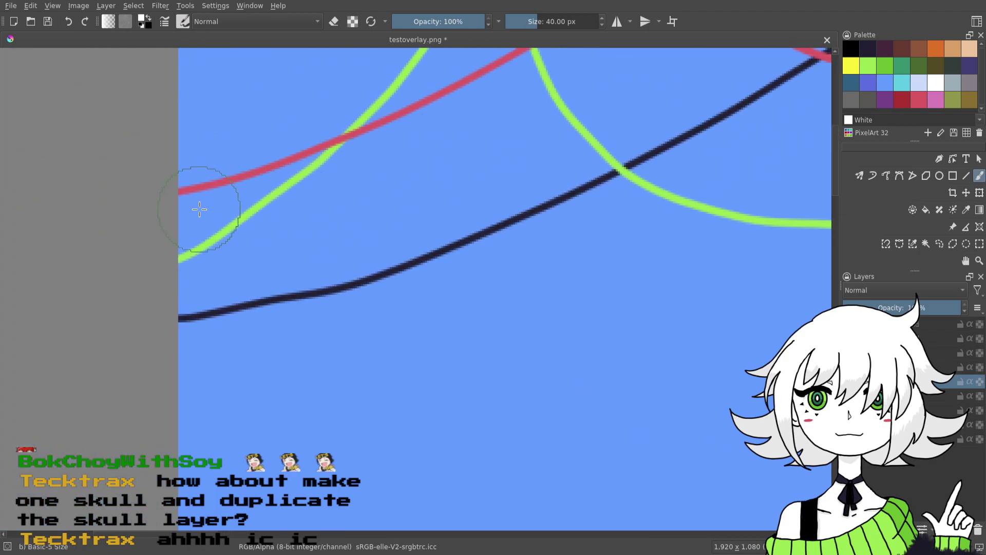
left_click_drag(214, 205, 220, 191)
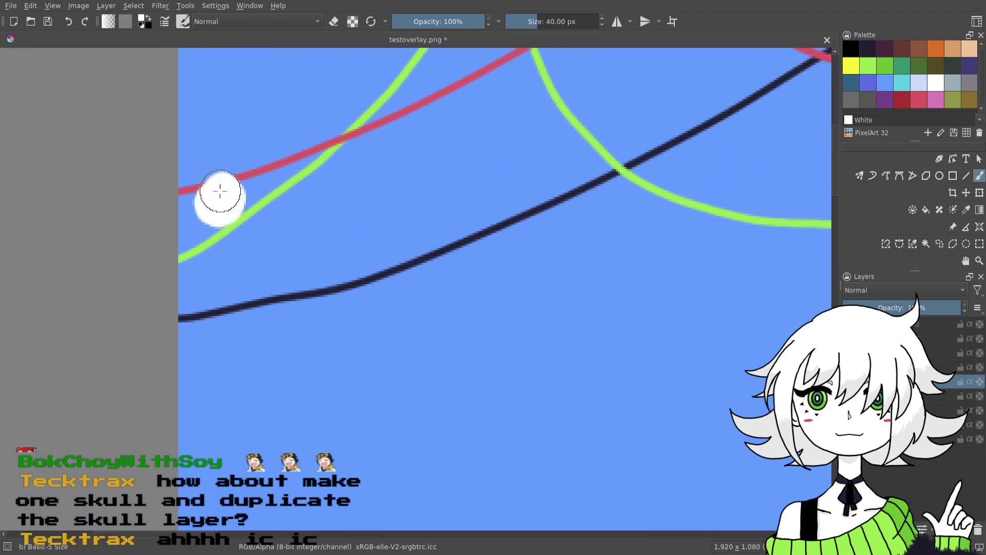
key("ctrl+z")
left_click_drag(214, 199, 216, 206)
left_click_drag(297, 170, 307, 173)
left_click_drag(387, 133, 393, 128)
left_click(68, 21)
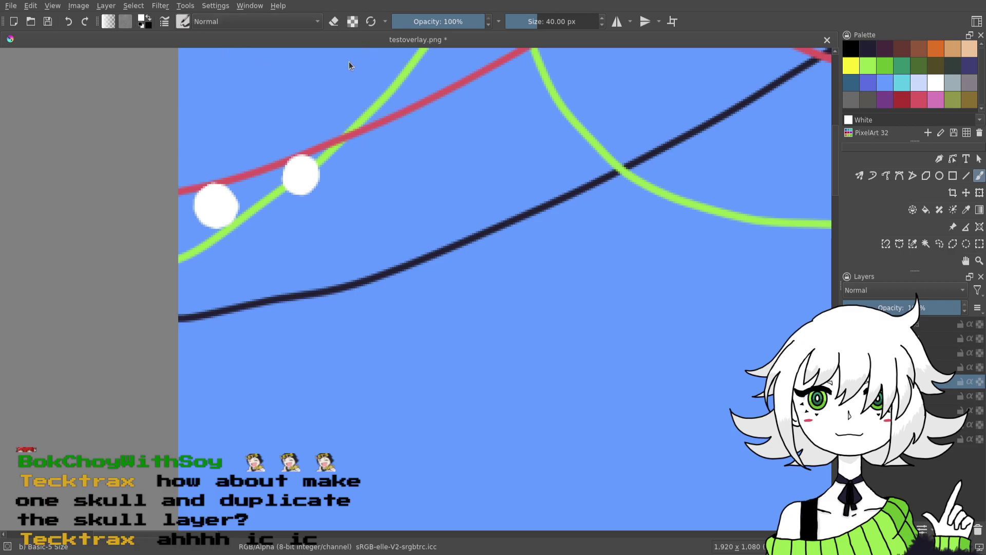
mouse_move(394, 128)
left_mouse_down()
mouse_move(412, 148)
mouse_move(394, 150)
mouse_move(396, 135)
left_mouse_up()
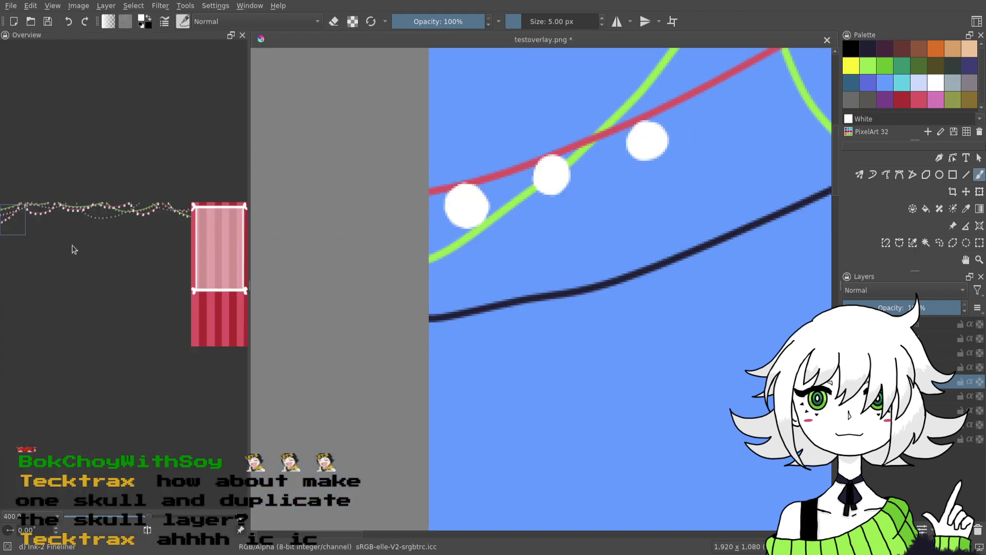
- Extend the row beneath the first red swag with two more round white bulbs, using the 5 px Ink-2 Fineliner
mouse_move(28, 220)
left_mouse_down()
mouse_move(41, 217)
mouse_move(25, 217)
mouse_move(32, 215)
left_mouse_up()
left_click(242, 35)
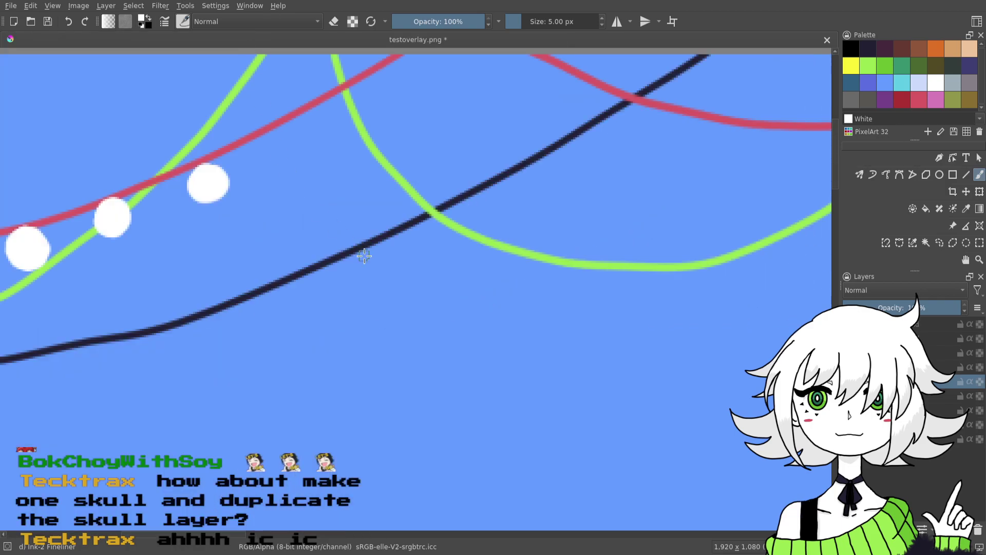
mouse_move(369, 159)
left_mouse_down()
mouse_move(360, 167)
mouse_move(370, 169)
left_mouse_up()
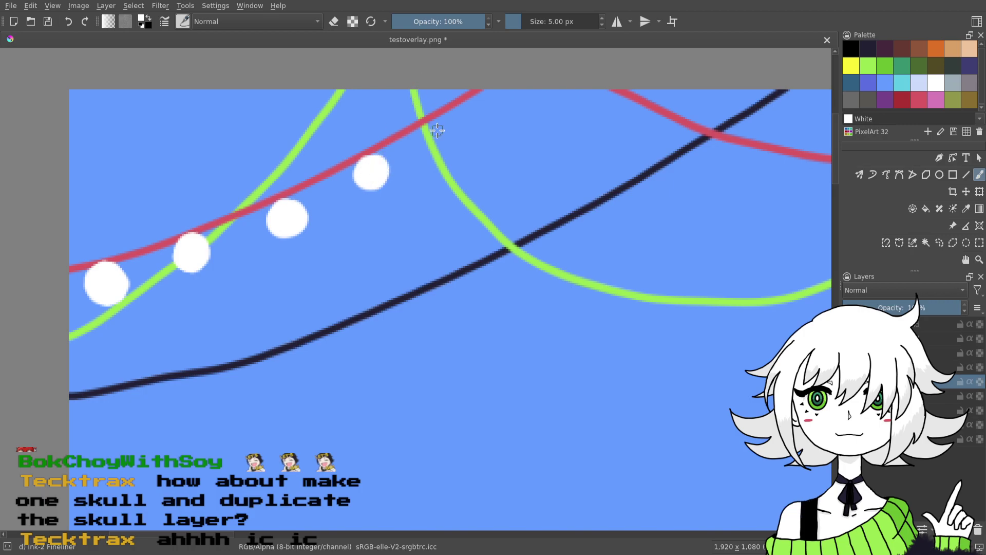
mouse_move(447, 118)
left_mouse_down()
mouse_move(452, 137)
mouse_move(458, 131)
mouse_move(443, 131)
left_mouse_up()
- Paint ragged lower edges on the five white bulbs of the first red swag to shape them into ghosts
left_click_drag(206, 245, 356, 223)
mouse_move(245, 274)
left_mouse_down()
mouse_move(254, 283)
mouse_move(272, 264)
left_mouse_up()
left_click_drag(332, 242, 362, 240)
mouse_move(429, 212)
left_mouse_down()
mouse_move(455, 209)
mouse_move(442, 202)
left_mouse_up()
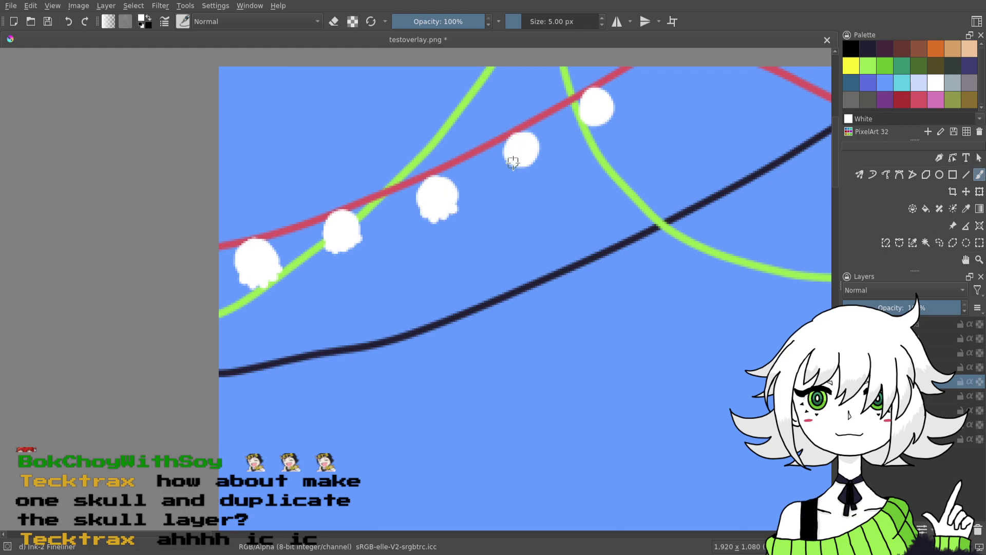
mouse_move(513, 165)
left_mouse_down()
mouse_move(520, 172)
mouse_move(539, 161)
mouse_move(533, 155)
left_mouse_up()
mouse_move(586, 124)
left_mouse_down()
mouse_move(613, 117)
mouse_move(603, 109)
left_mouse_up()
- Paint three white ghosts beneath the descending start of the second red swag
left_click_drag(574, 207, 587, 250)
left_click_drag(672, 271, 561, 293)
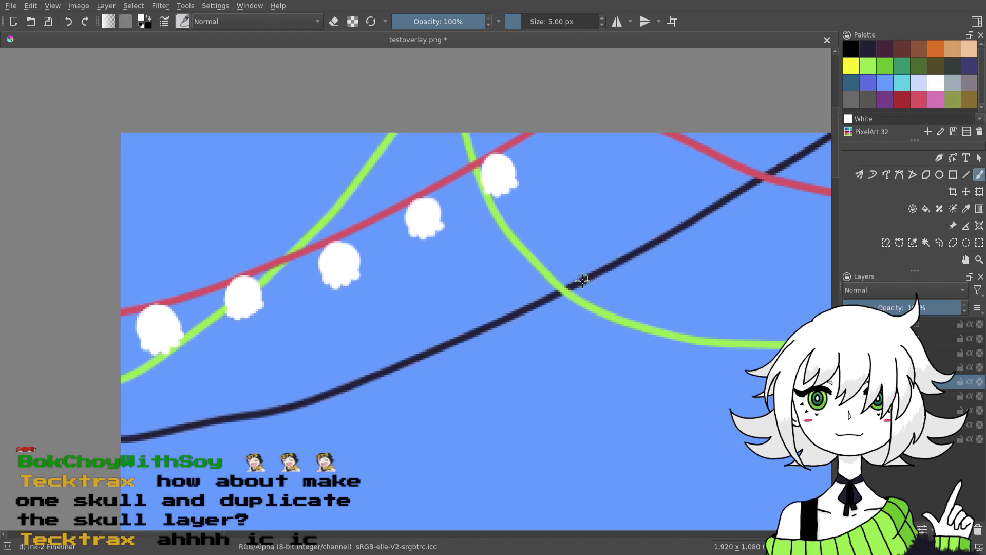
mouse_move(673, 141)
left_mouse_down()
mouse_move(667, 163)
mouse_move(679, 166)
mouse_move(566, 180)
mouse_move(595, 185)
left_mouse_up()
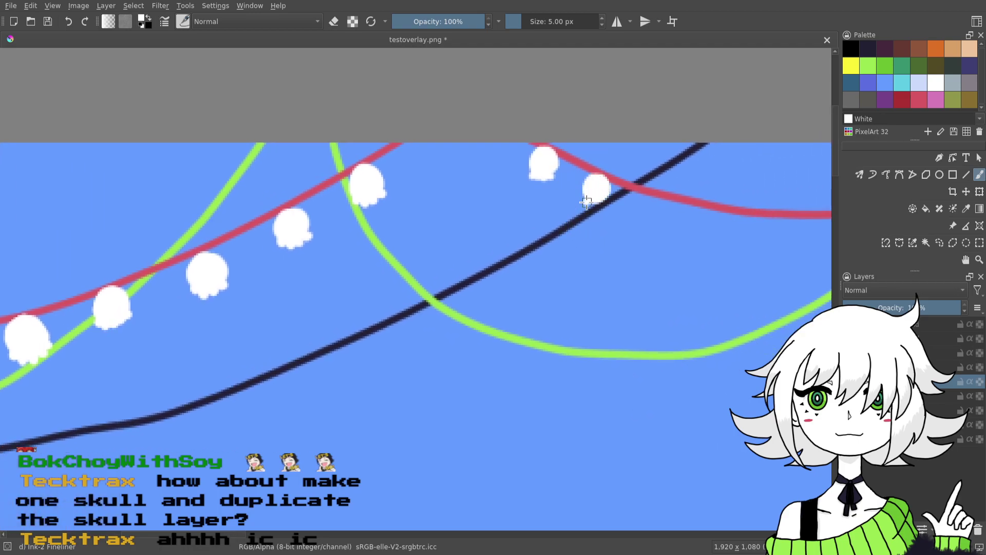
left_click_drag(682, 253, 532, 240)
mouse_move(501, 187)
left_mouse_down()
mouse_move(498, 212)
mouse_move(512, 212)
mouse_move(521, 198)
left_mouse_up()
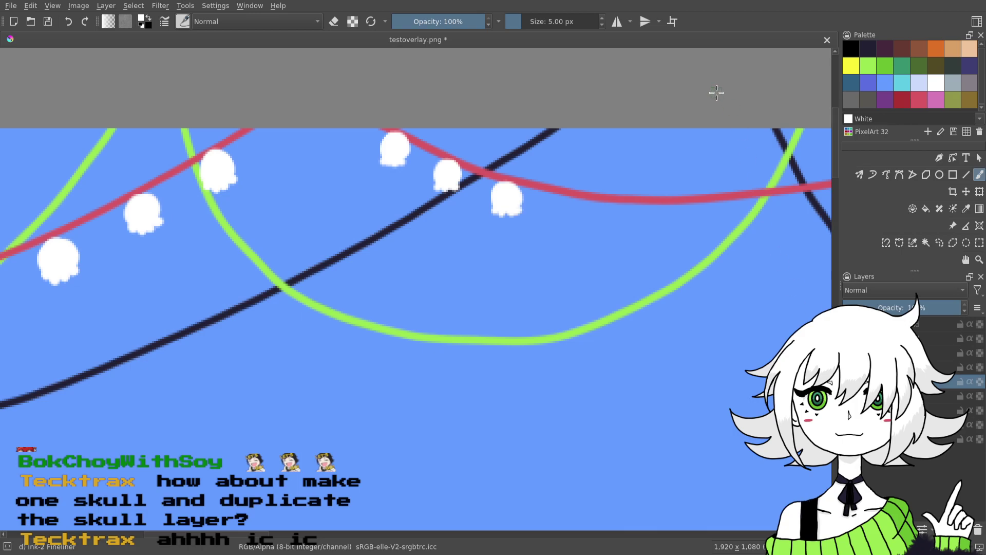
- Paint three more white ghosts beneath the lowest part of the second red swag
key("minus")
key("minus")
key("minus")
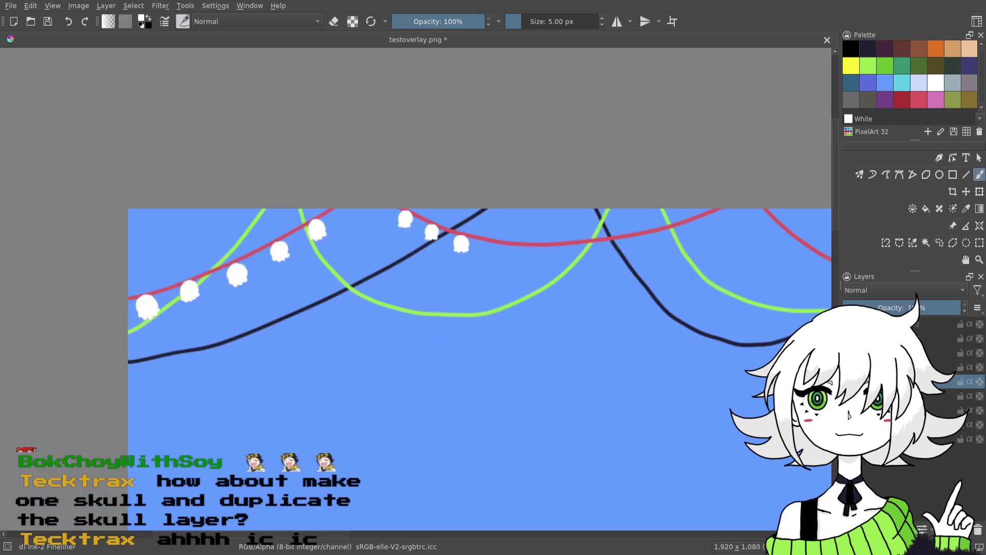
key("plus")
key("plus")
key("plus")
key("plus")
left_click_drag(732, 366, 612, 389)
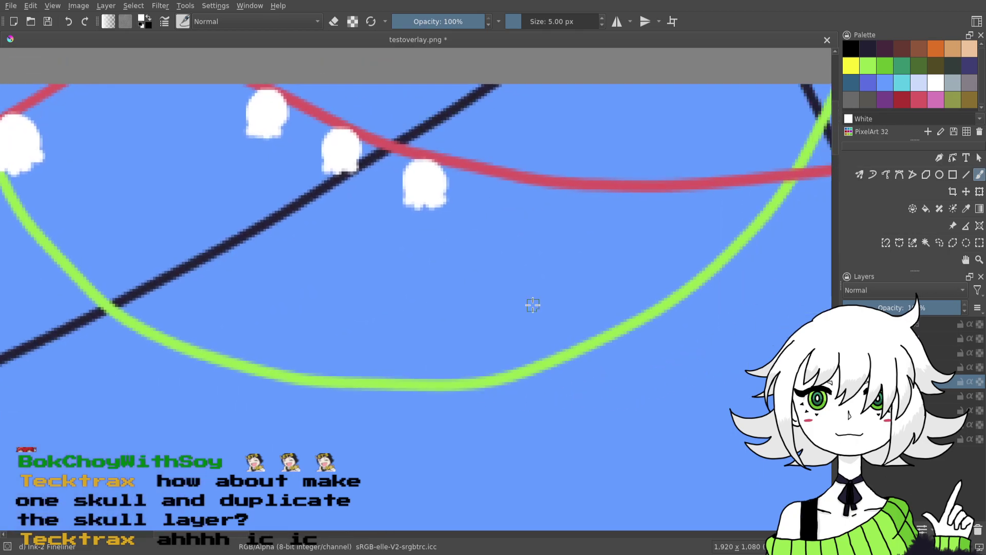
mouse_move(542, 197)
left_mouse_down()
mouse_move(529, 203)
mouse_move(546, 210)
mouse_move(544, 199)
mouse_move(531, 214)
mouse_move(552, 232)
mouse_move(462, 242)
left_mouse_up()
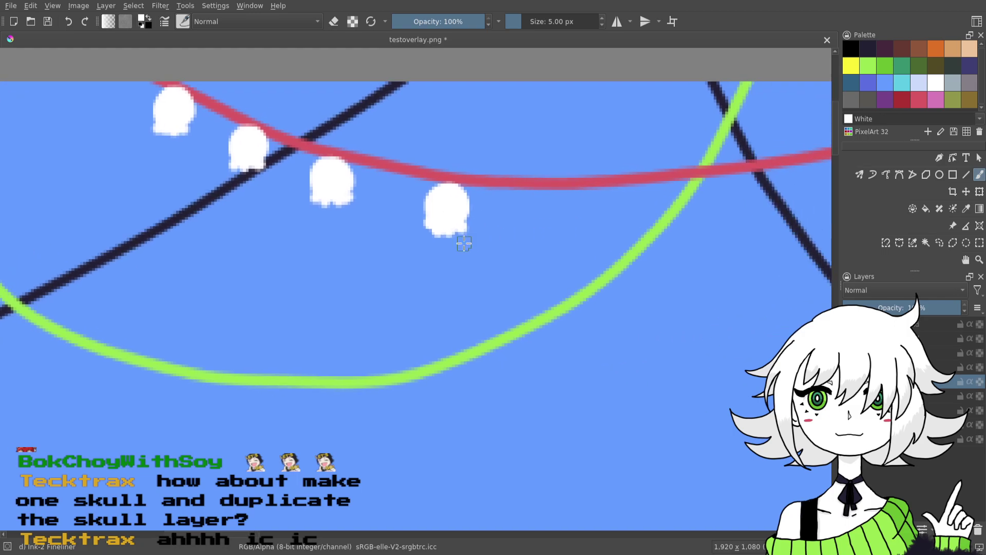
mouse_move(550, 193)
left_mouse_down()
mouse_move(568, 212)
mouse_move(554, 225)
mouse_move(551, 202)
mouse_move(539, 225)
mouse_move(558, 210)
left_mouse_up()
mouse_move(656, 190)
left_mouse_down()
mouse_move(666, 214)
mouse_move(640, 216)
mouse_move(659, 207)
mouse_move(649, 198)
mouse_move(645, 227)
left_mouse_up()
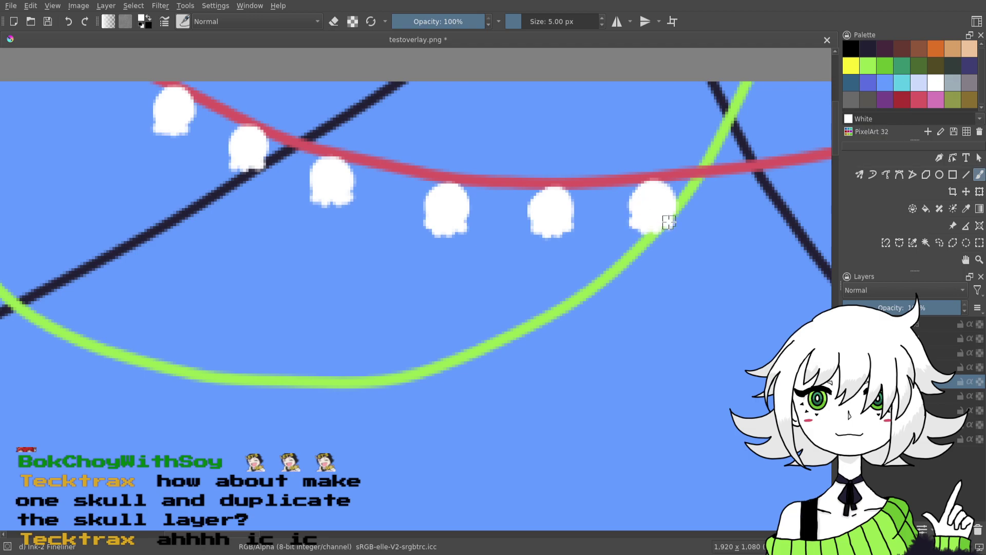
- Paint three white ghosts beneath the rising end of the second red swag
left_click_drag(703, 247, 499, 292)
mouse_move(583, 221)
left_mouse_down()
mouse_move(572, 254)
mouse_move(567, 225)
mouse_move(571, 242)
mouse_move(583, 236)
mouse_move(561, 254)
mouse_move(596, 254)
left_mouse_up()
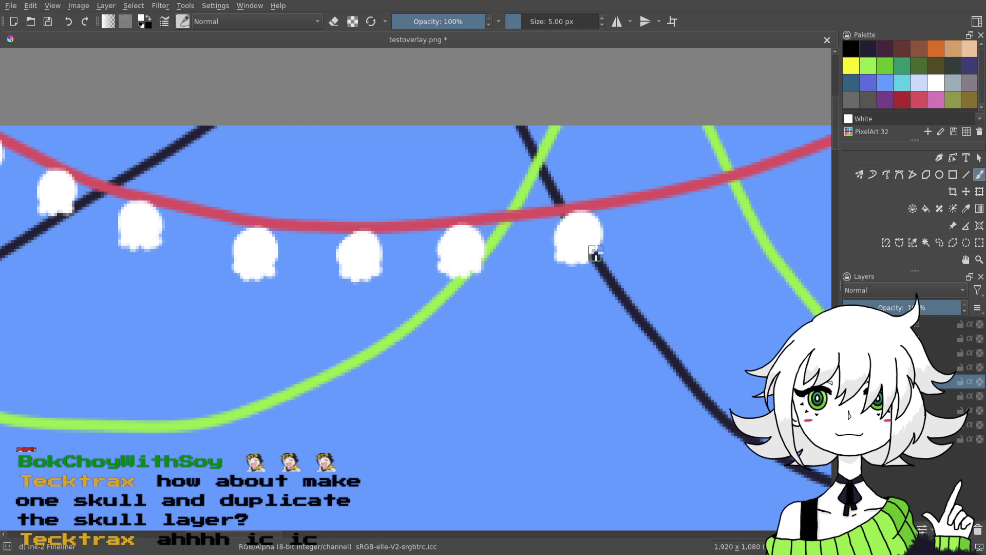
left_click_drag(683, 267, 517, 291)
left_click_drag(525, 222, 526, 232)
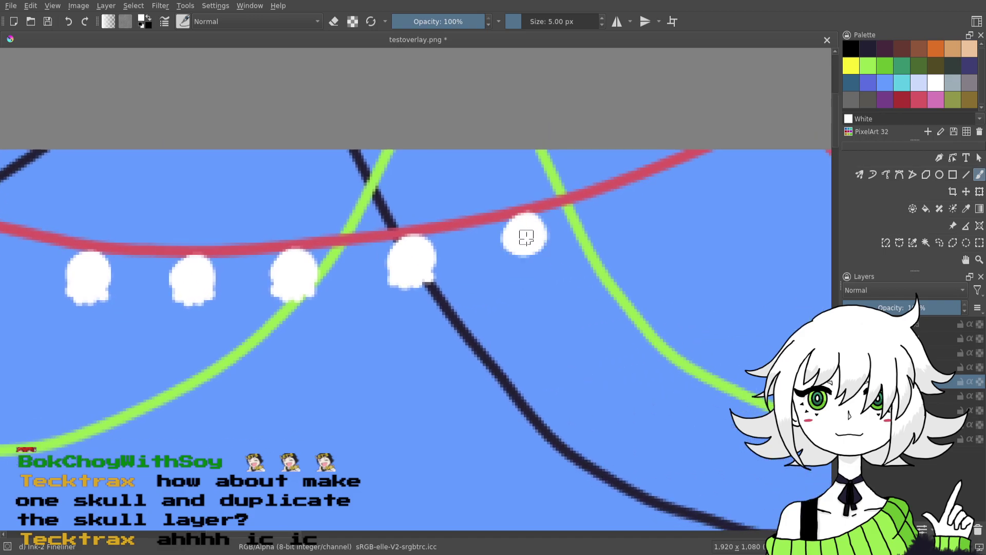
left_click_drag(518, 253, 536, 252)
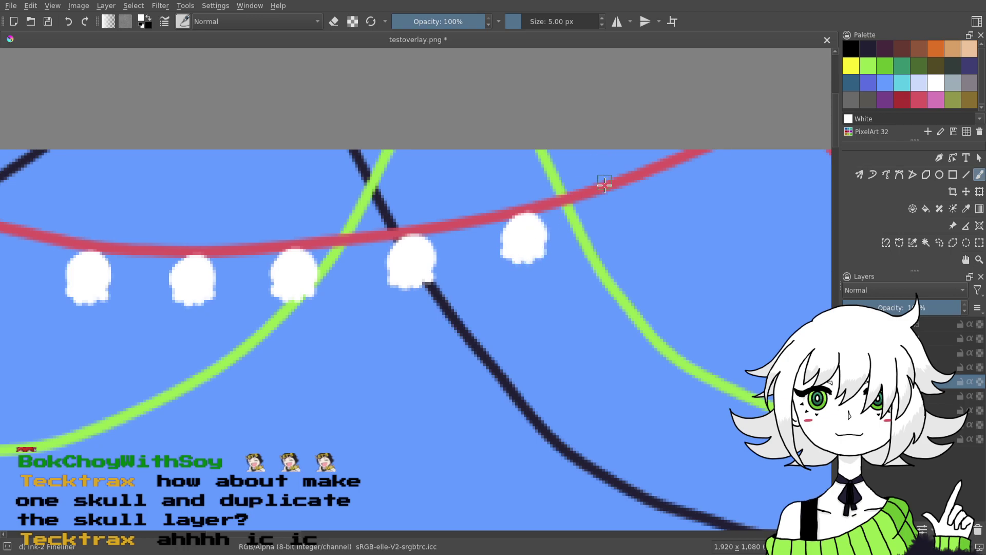
mouse_move(622, 195)
left_mouse_down()
mouse_move(619, 213)
mouse_move(624, 202)
mouse_move(629, 211)
mouse_move(608, 227)
mouse_move(620, 231)
left_mouse_up()
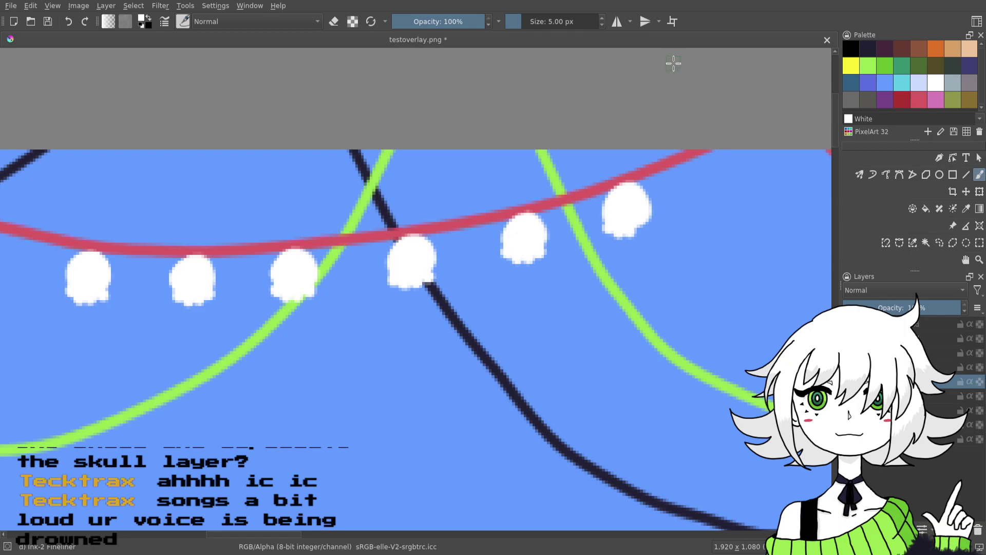
- Paint three white ghosts beneath the steep start of the third red swag
left_click_drag(690, 268, 641, 295)
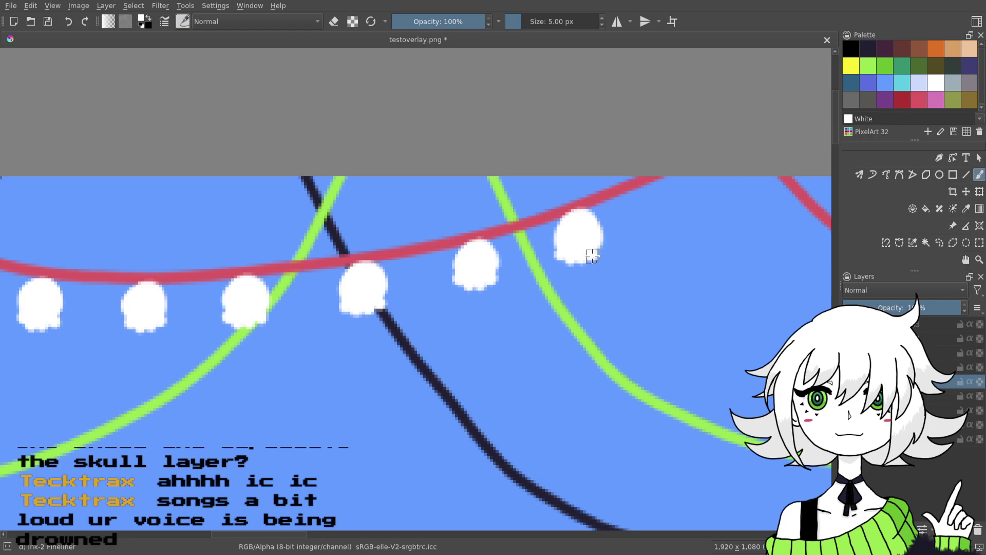
scroll(667, 279, "up", 1)
scroll(667, 278, "right", 2)
mouse_move(686, 221)
left_mouse_down()
mouse_move(702, 236)
mouse_move(691, 253)
mouse_move(679, 241)
mouse_move(687, 221)
mouse_move(703, 246)
mouse_move(686, 255)
mouse_move(687, 219)
mouse_move(680, 256)
left_mouse_up()
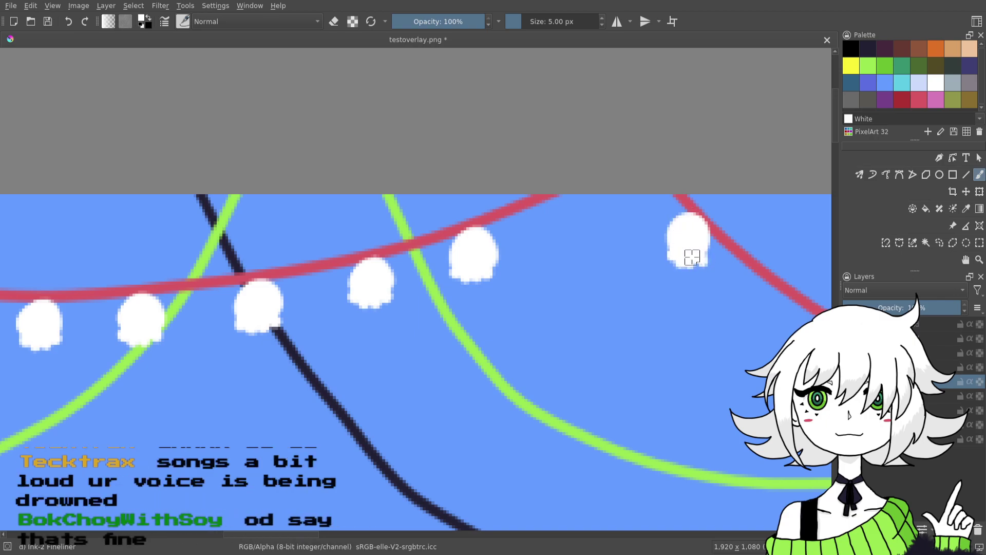
left_click_drag(809, 341, 608, 343)
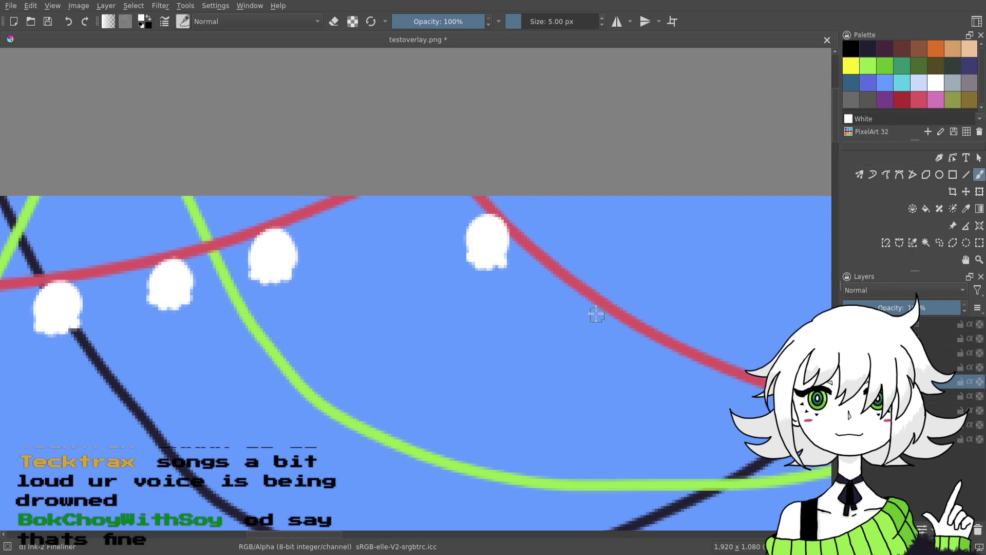
mouse_move(575, 294)
left_mouse_down()
mouse_move(575, 312)
mouse_move(569, 294)
mouse_move(560, 326)
mouse_move(578, 331)
left_mouse_up()
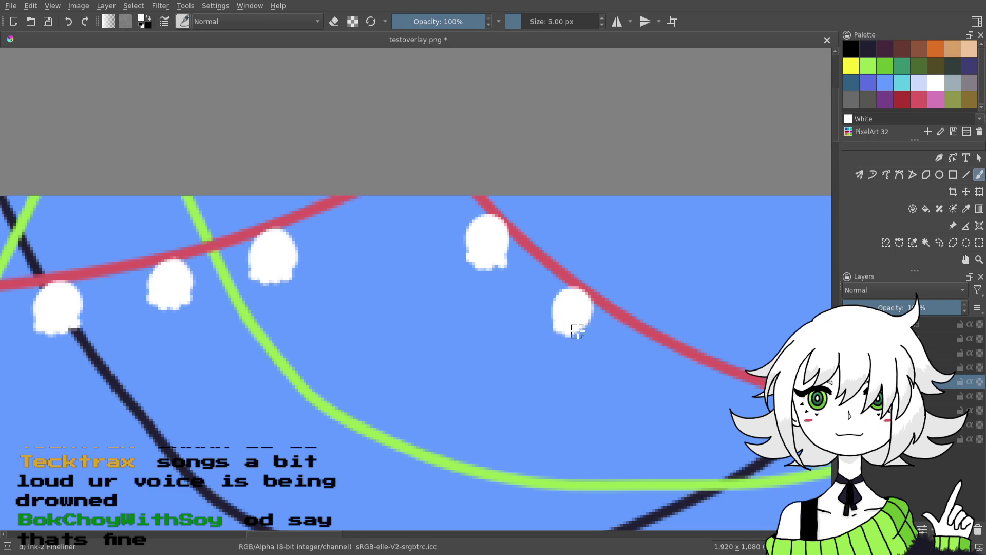
left_click_drag(700, 370, 624, 332)
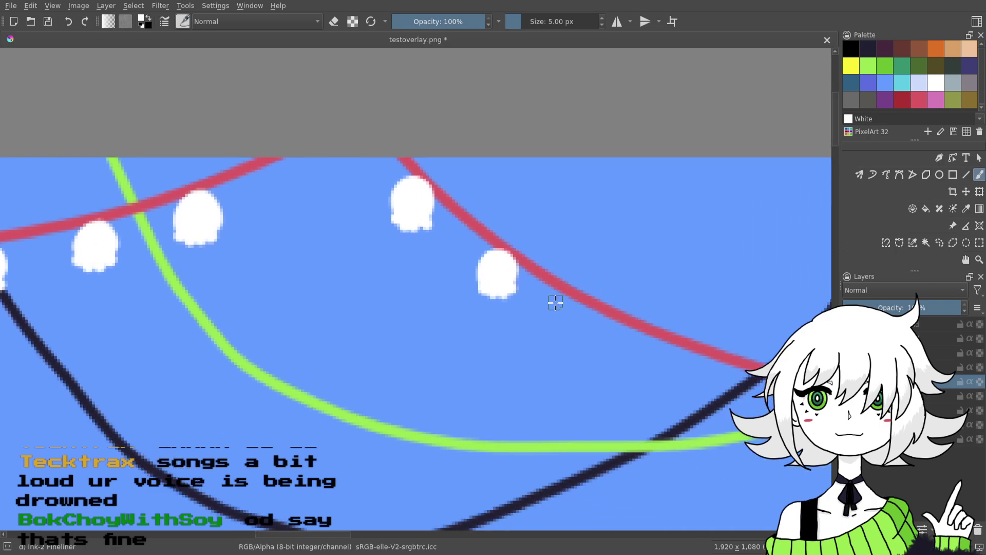
mouse_move(575, 307)
left_mouse_down()
mouse_move(568, 332)
mouse_move(580, 338)
left_mouse_up()
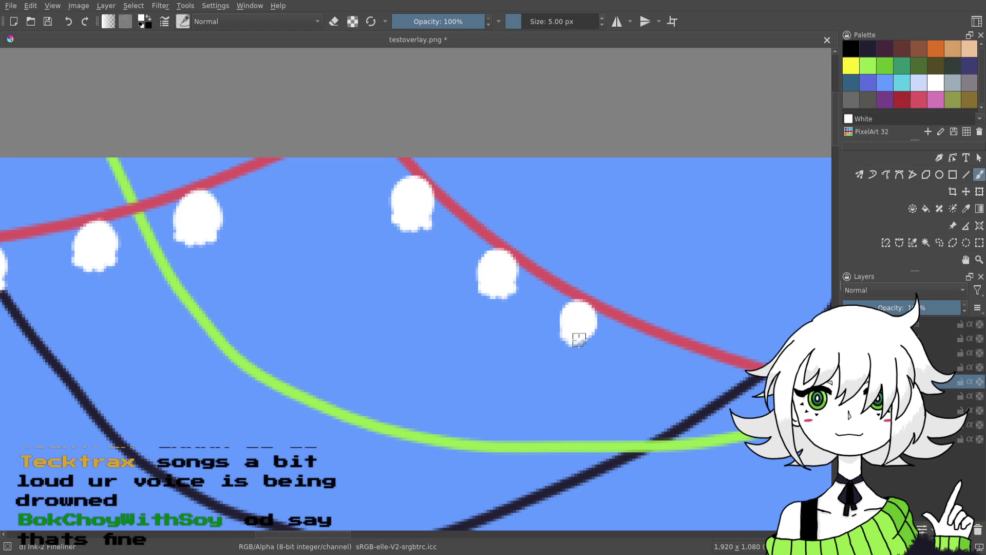
- Continue the third red swag's row with five more white ghosts, past its crossing with the light green string
mouse_move(704, 329)
left_mouse_down()
mouse_move(615, 248)
mouse_move(568, 277)
mouse_move(570, 268)
mouse_move(558, 289)
mouse_move(581, 295)
left_mouse_up()
mouse_move(669, 300)
left_mouse_down()
mouse_move(527, 302)
mouse_move(552, 307)
mouse_move(542, 304)
mouse_move(525, 325)
mouse_move(534, 334)
mouse_move(556, 331)
mouse_move(565, 315)
mouse_move(589, 331)
mouse_move(591, 313)
mouse_move(614, 336)
left_mouse_up()
mouse_move(679, 327)
left_mouse_down()
mouse_move(473, 341)
mouse_move(498, 327)
mouse_move(506, 335)
mouse_move(500, 349)
mouse_move(519, 355)
mouse_move(509, 341)
left_mouse_up()
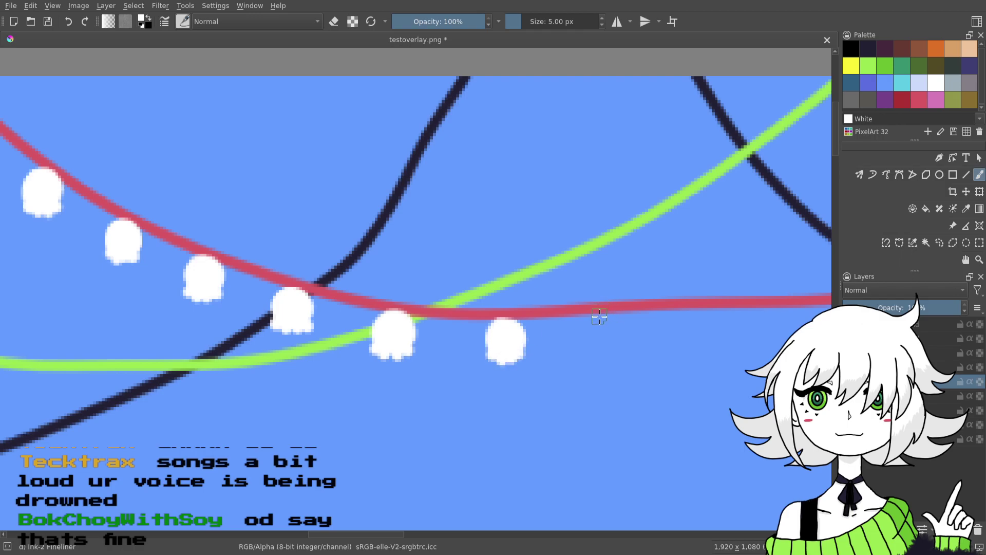
mouse_move(609, 315)
left_mouse_down()
mouse_move(595, 338)
mouse_move(598, 327)
mouse_move(610, 340)
mouse_move(619, 331)
mouse_move(604, 328)
mouse_move(615, 353)
left_mouse_up()
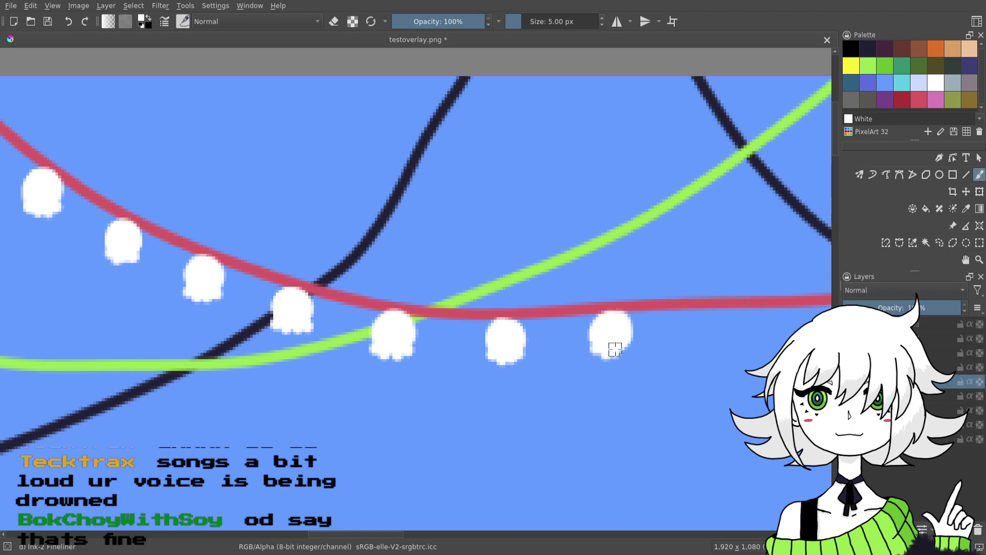
- Paint three white ghosts beneath the flat part of the third red swag, up to its crossing with the dark string
mouse_move(700, 324)
left_mouse_down()
mouse_move(667, 313)
mouse_move(456, 327)
left_mouse_up()
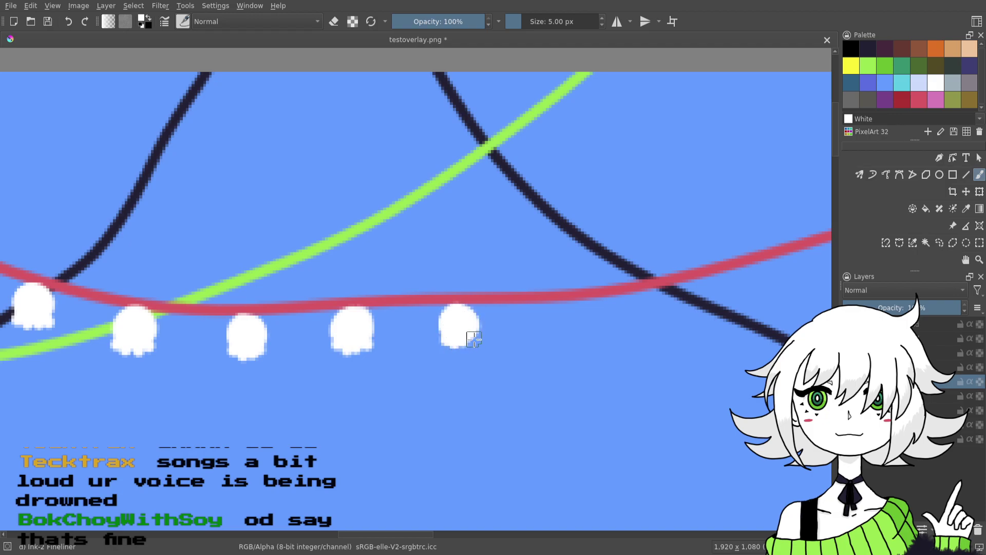
left_click_drag(625, 314, 606, 312)
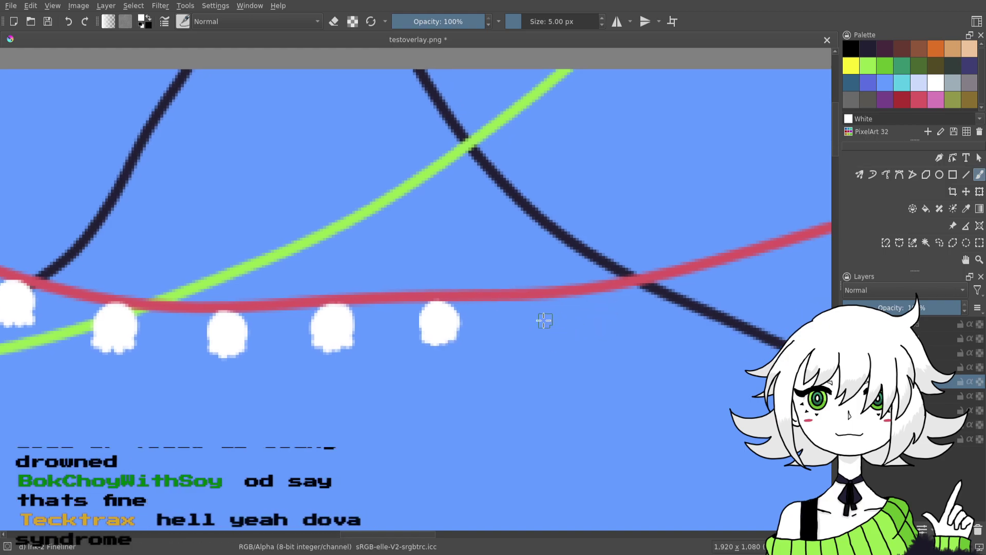
mouse_move(543, 304)
left_mouse_down()
mouse_move(531, 324)
mouse_move(541, 332)
left_mouse_up()
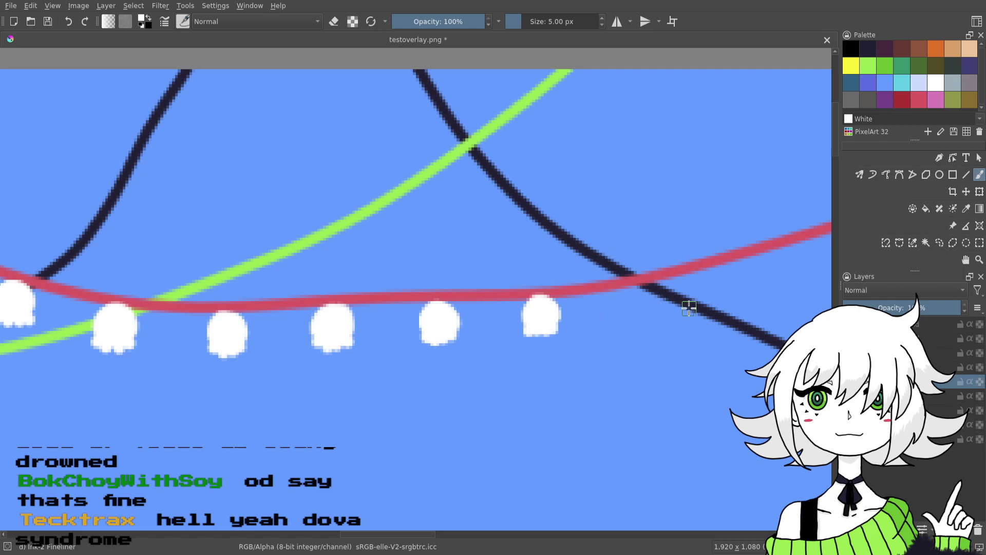
scroll(683, 306, "right", 3)
left_click_drag(561, 293, 563, 318)
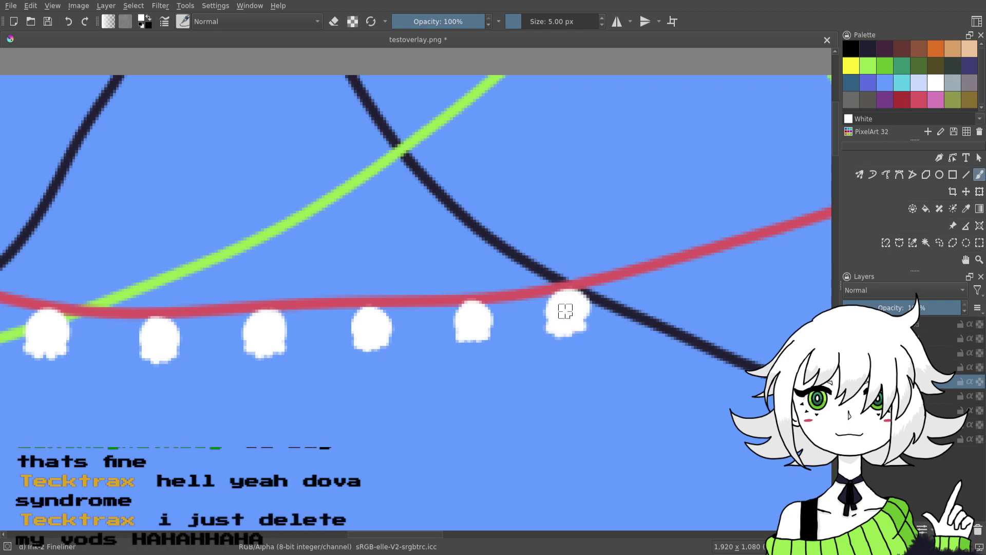
- Paint four white ghosts beneath the rising part of the third red swag, between its dark string and light green string crossings
left_click_drag(588, 331, 505, 365)
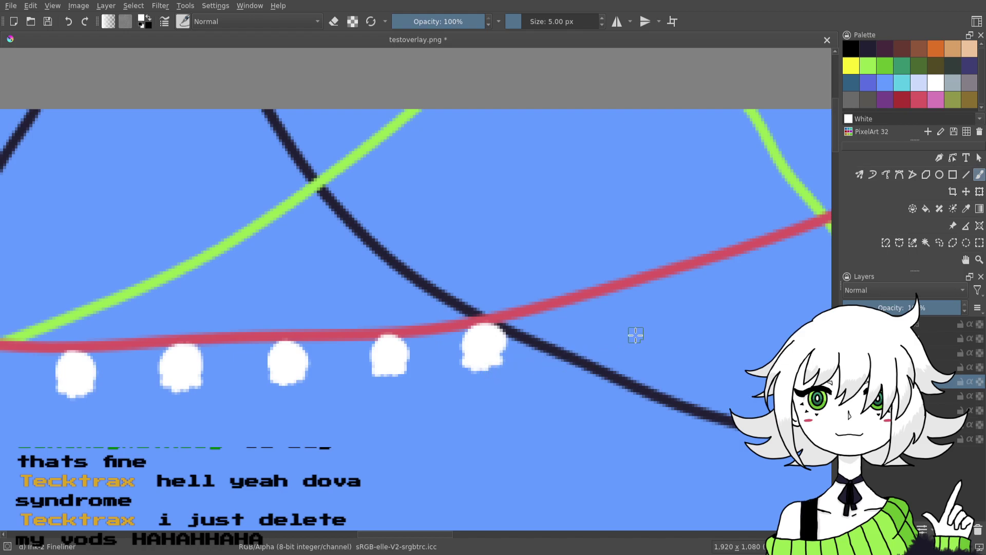
mouse_move(614, 376)
left_mouse_down()
mouse_move(618, 334)
mouse_move(583, 333)
mouse_move(569, 346)
left_mouse_up()
mouse_move(562, 305)
left_mouse_down()
mouse_move(568, 320)
mouse_move(572, 303)
mouse_move(557, 314)
mouse_move(558, 333)
mouse_move(585, 331)
mouse_move(583, 311)
left_mouse_up()
mouse_move(648, 271)
left_mouse_down()
mouse_move(594, 274)
mouse_move(608, 288)
mouse_move(594, 287)
mouse_move(595, 311)
mouse_move(606, 319)
mouse_move(605, 308)
mouse_move(623, 310)
left_mouse_up()
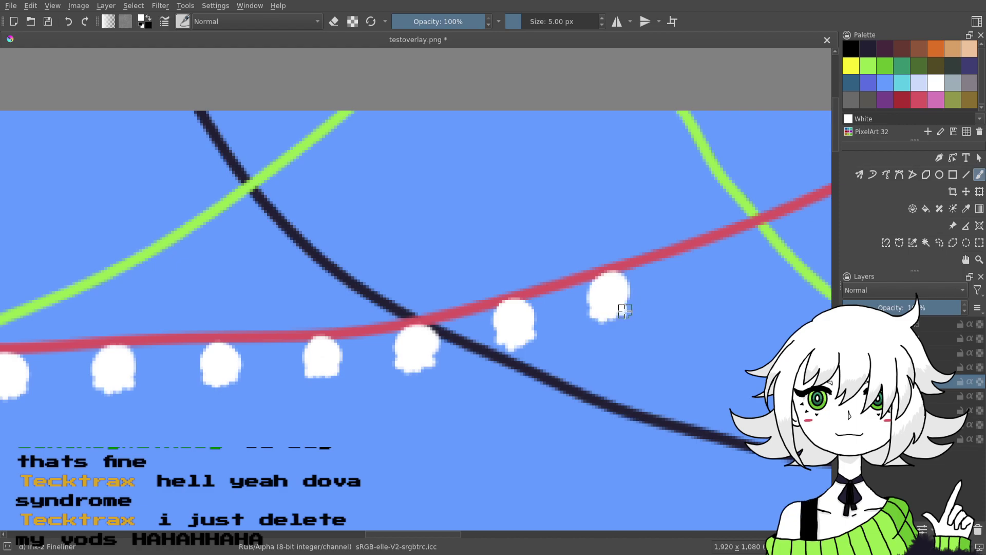
mouse_move(685, 261)
left_mouse_down()
mouse_move(609, 268)
mouse_move(611, 295)
mouse_move(627, 286)
mouse_move(616, 286)
left_mouse_up()
left_click_drag(704, 228, 570, 280)
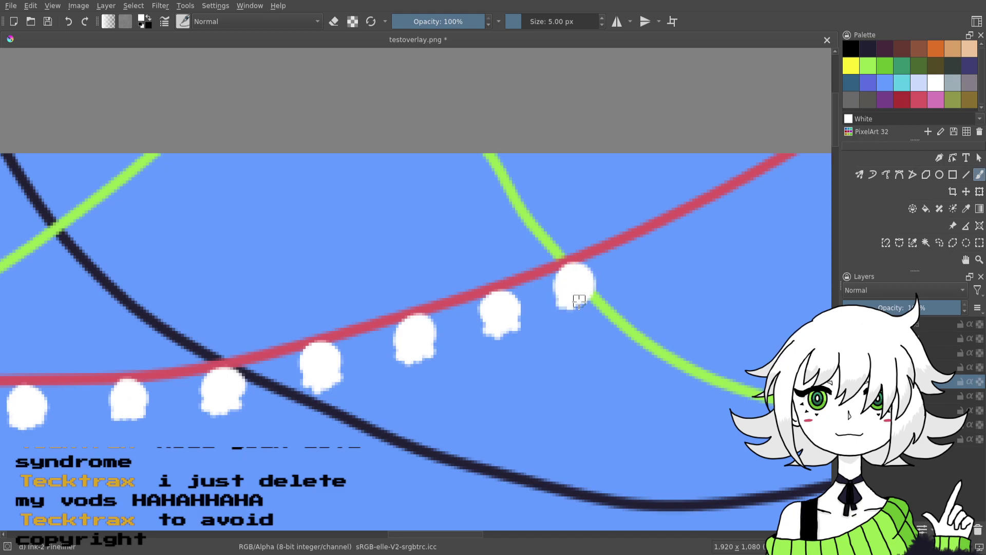
- Paint three white ghosts beneath the third red swag's last rise to the canvas edge, and save testoverlay.png
left_click_drag(689, 240, 559, 259)
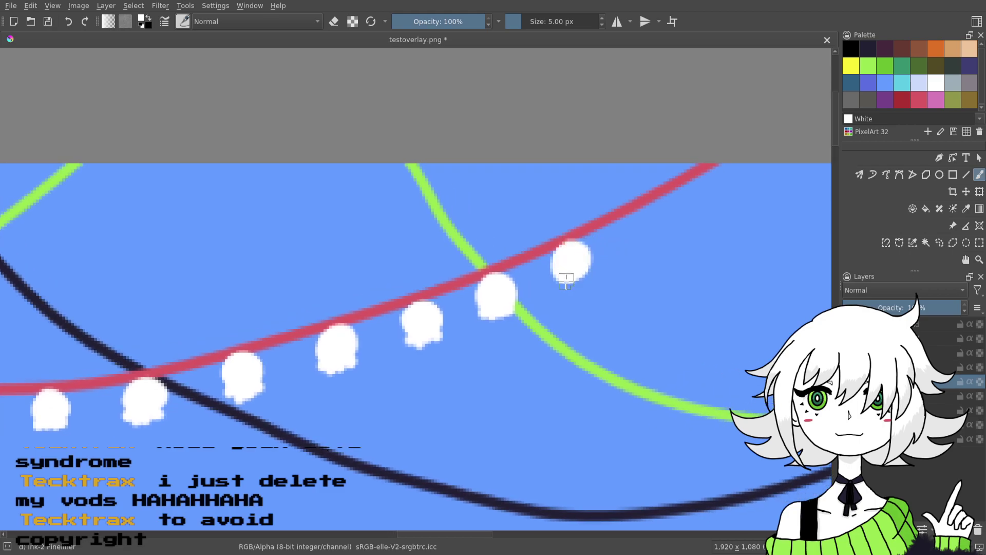
left_click_drag(561, 280, 578, 276)
mouse_move(643, 210)
left_mouse_down()
mouse_move(661, 233)
mouse_move(643, 229)
mouse_move(645, 213)
mouse_move(633, 244)
mouse_move(662, 238)
left_mouse_up()
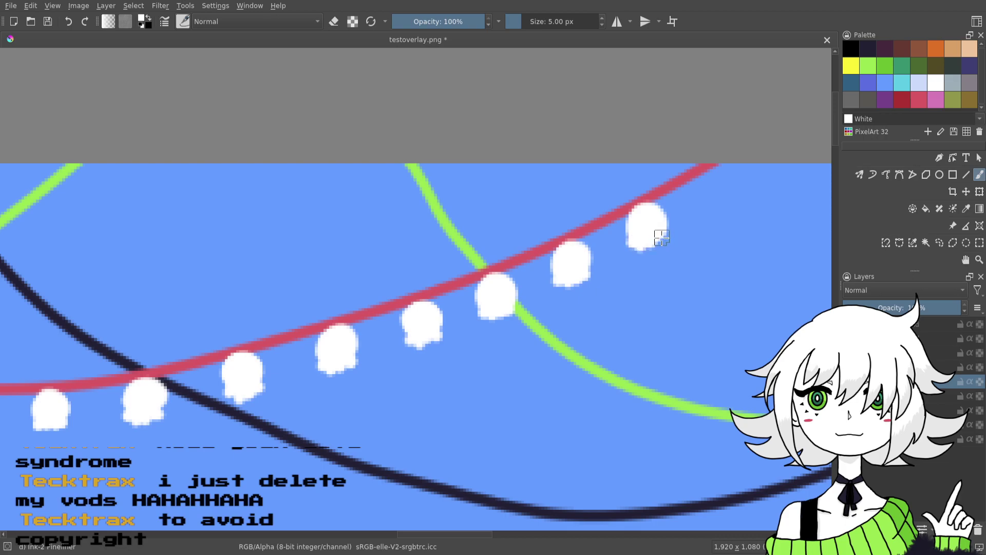
mouse_move(710, 175)
left_mouse_down()
mouse_move(704, 199)
mouse_move(725, 197)
left_mouse_up()
left_click_drag(506, 363, 738, 305)
mouse_move(474, 379)
left_mouse_down()
mouse_move(774, 299)
mouse_move(719, 284)
mouse_move(382, 344)
left_mouse_up()
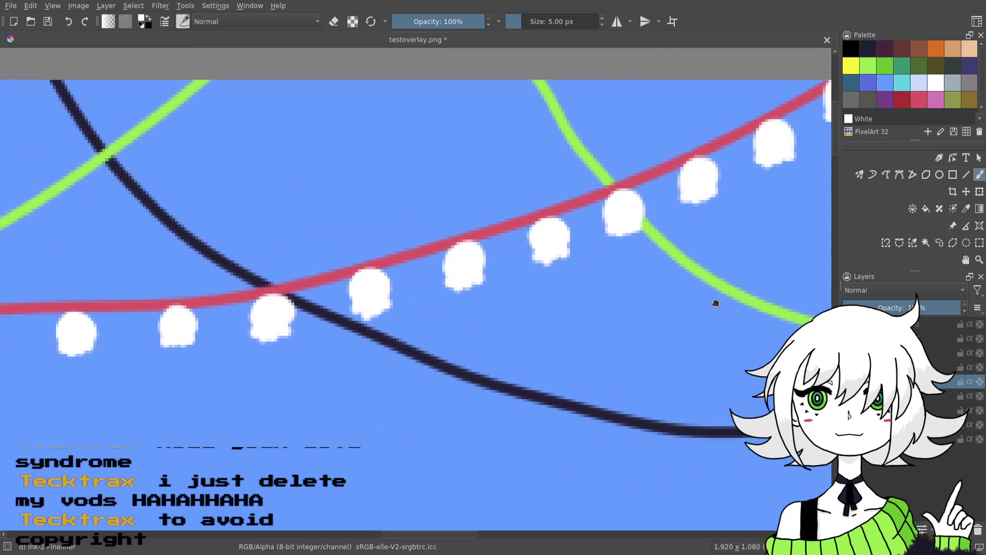
left_click_drag(715, 301, 359, 337)
scroll(678, 315, "right", 5)
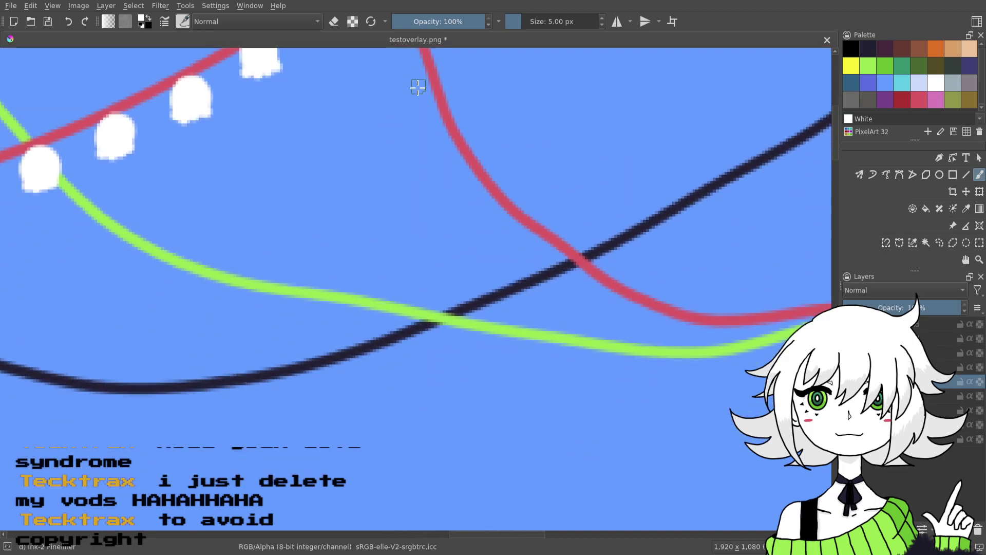
scroll(418, 87, "up", 2)
left_click(47, 22)
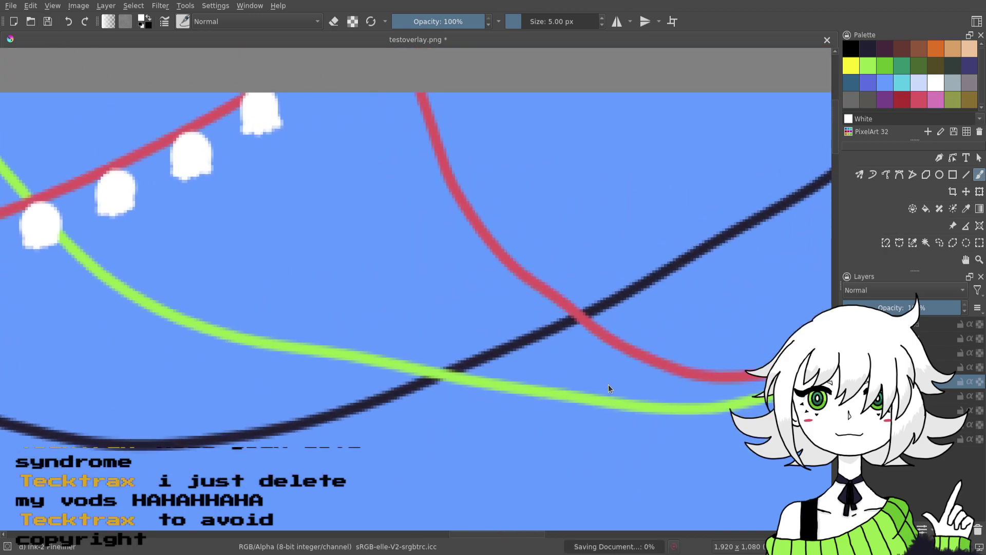
- Paint three white ghosts beneath the steep start of the fourth red swag
left_click_drag(499, 294, 557, 336)
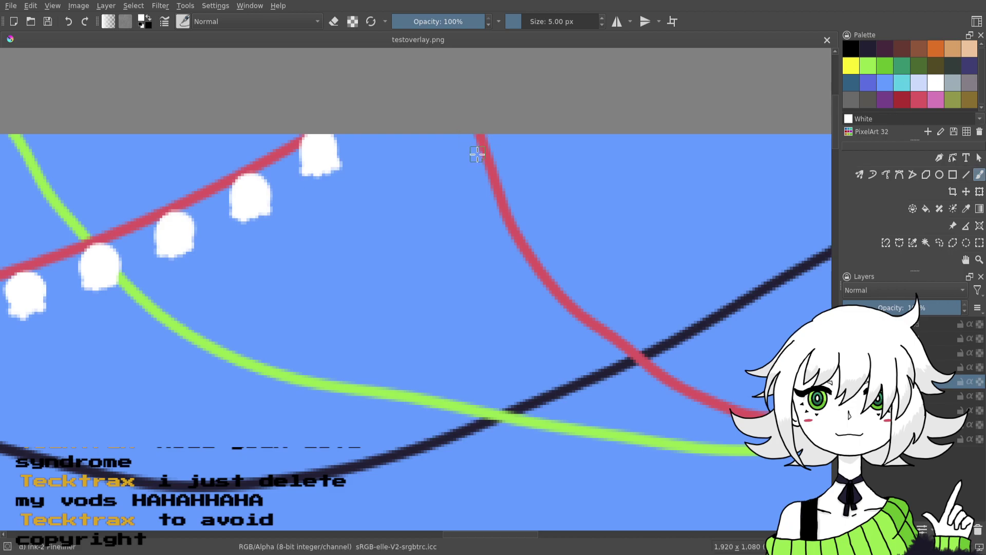
mouse_move(480, 155)
left_mouse_down()
mouse_move(472, 160)
mouse_move(482, 178)
left_mouse_up()
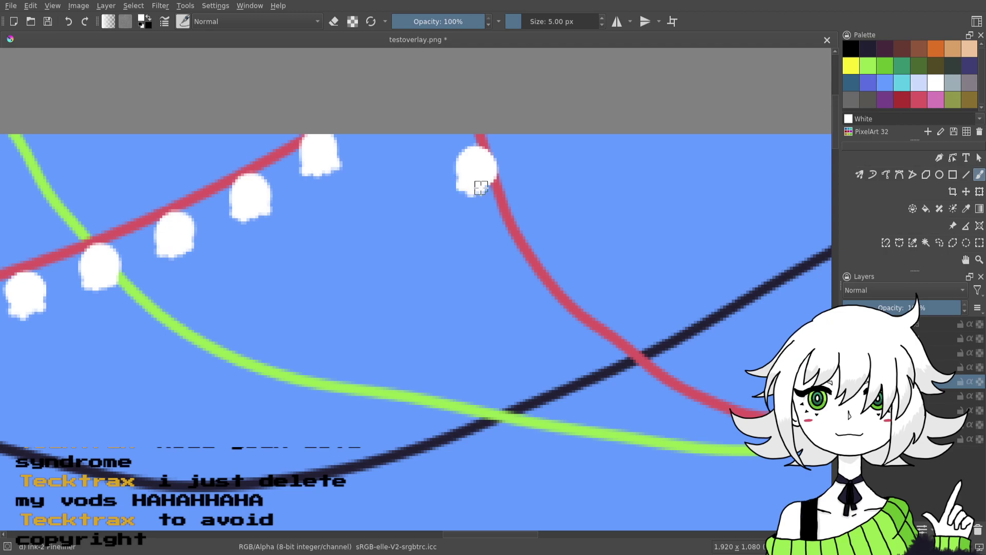
left_click_drag(504, 236, 496, 262)
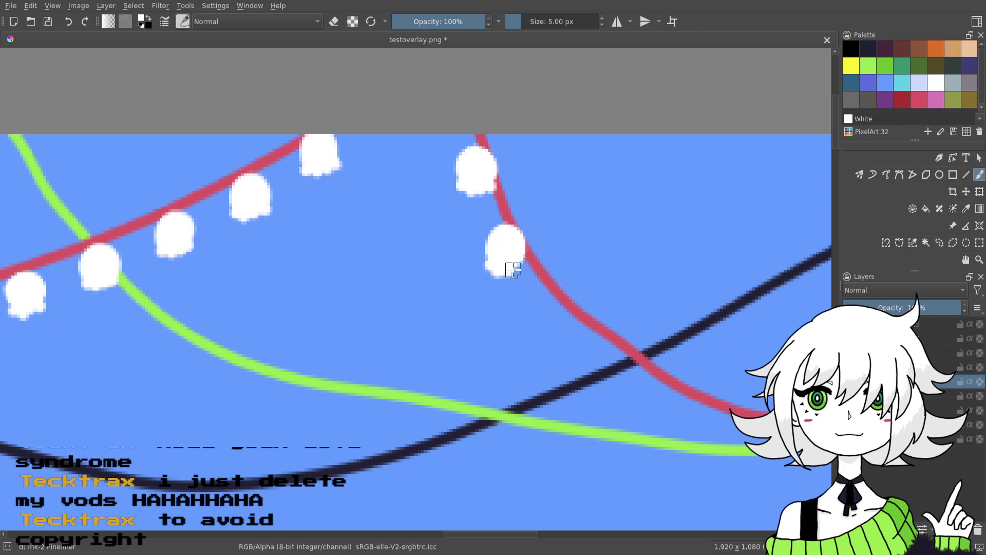
left_click_drag(555, 297, 547, 330)
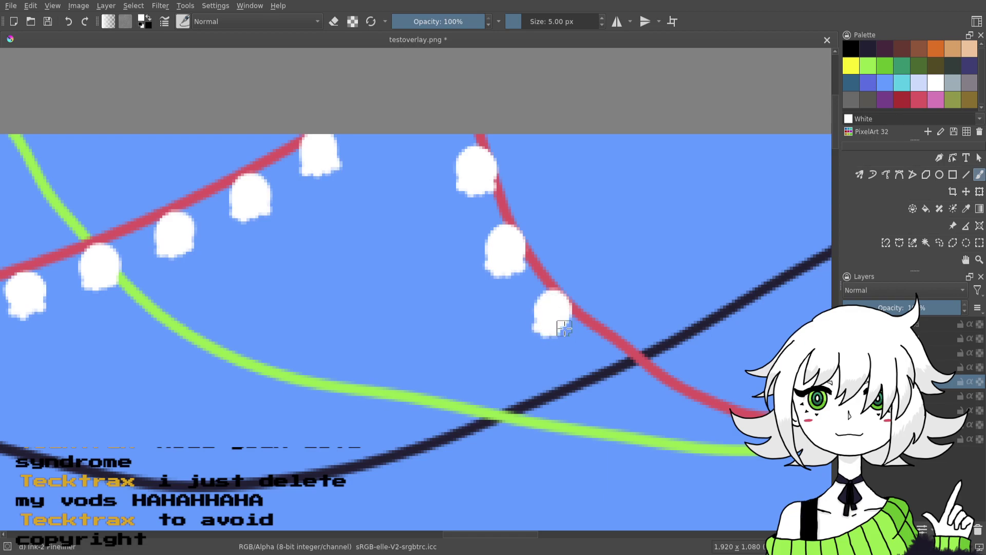
- Paint a white ghost where the fourth red swag crosses the dark string, undoing and repainting its lower strokes
left_click_drag(612, 354, 615, 358)
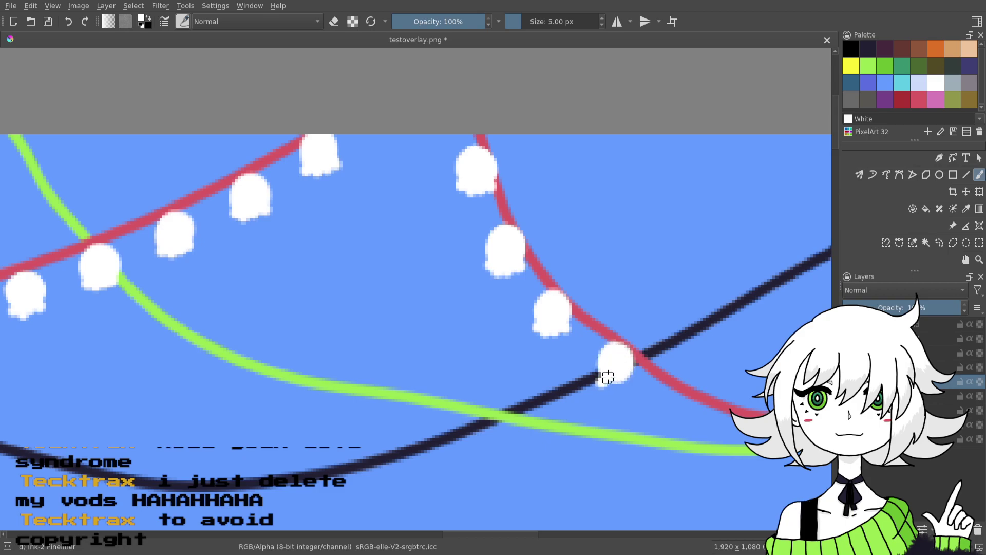
left_click_drag(695, 414, 604, 346)
left_click(70, 21)
left_click(70, 22)
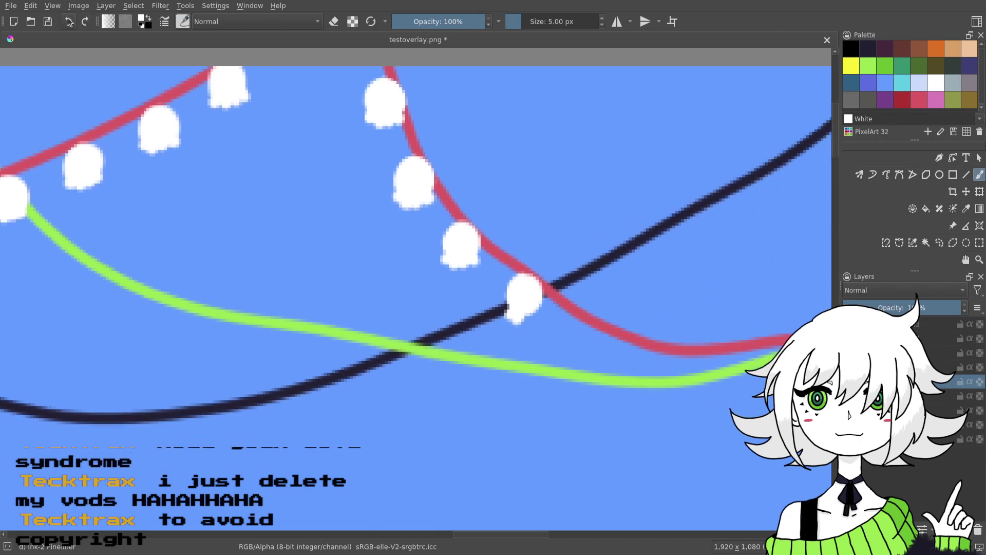
left_click(68, 22)
scroll(568, 321, "down", 3)
scroll(570, 341, "right", 4)
- Paint six white ghosts beneath the fourth red swag, from past the dark string crossing through the lowest part into the rise
left_click_drag(507, 277, 518, 297)
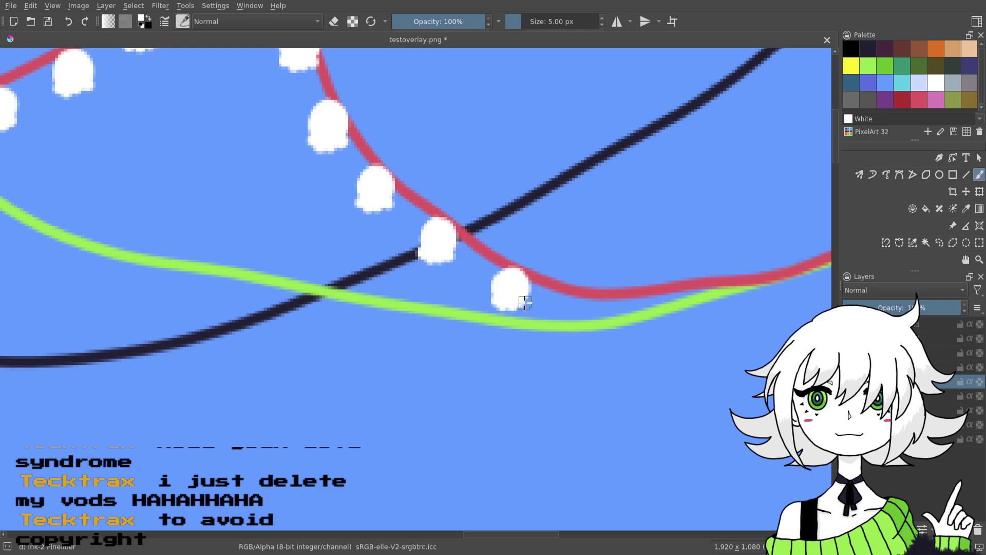
mouse_move(594, 299)
left_mouse_down()
mouse_move(608, 315)
mouse_move(583, 321)
left_mouse_up()
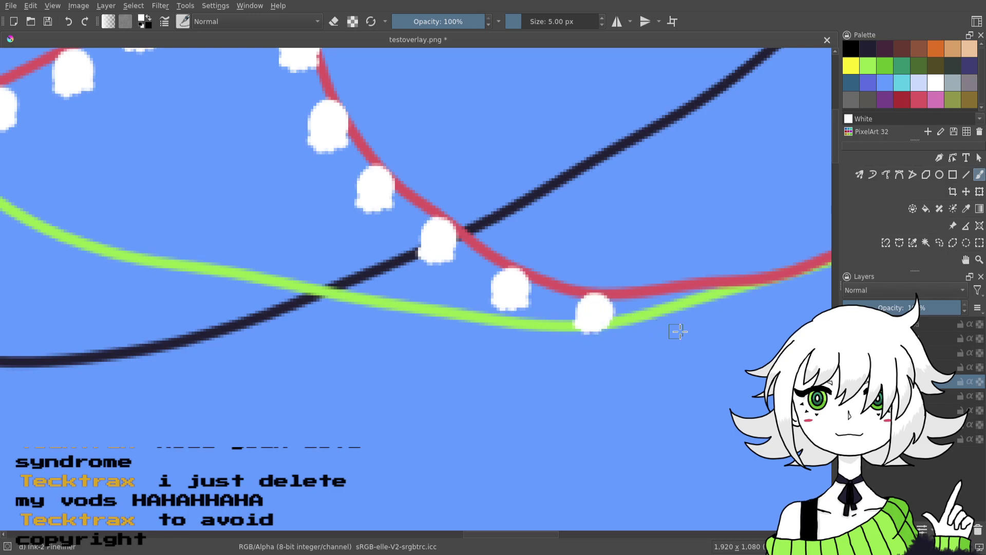
left_click_drag(687, 328, 565, 308)
mouse_move(567, 272)
left_mouse_down()
mouse_move(555, 296)
mouse_move(565, 297)
left_mouse_up()
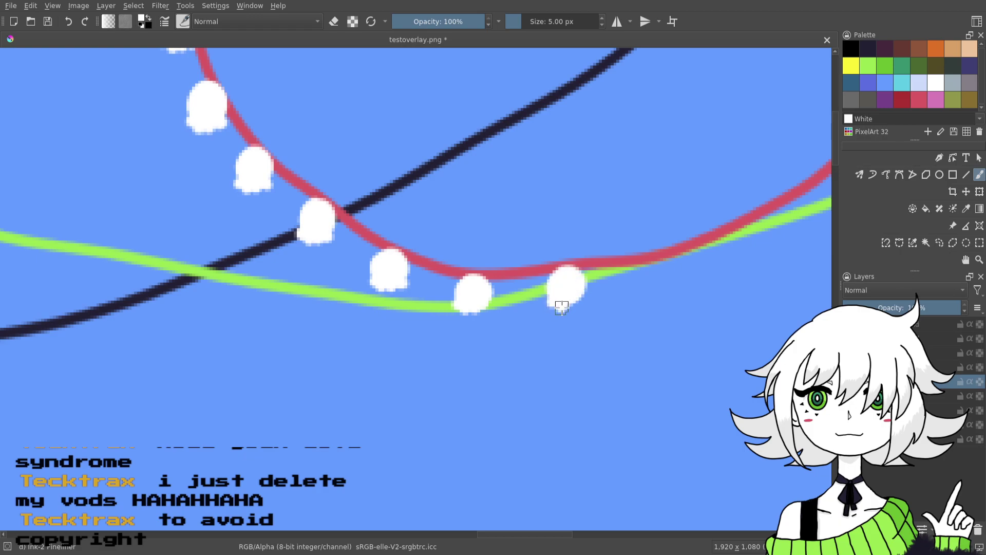
left_click_drag(727, 319, 588, 313)
left_click_drag(534, 251, 533, 265)
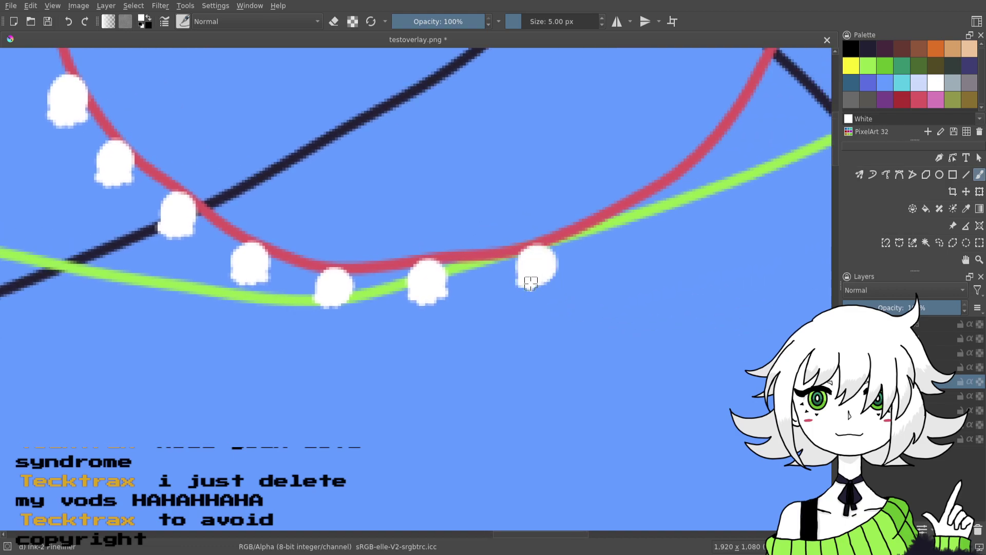
left_click_drag(641, 213, 576, 315)
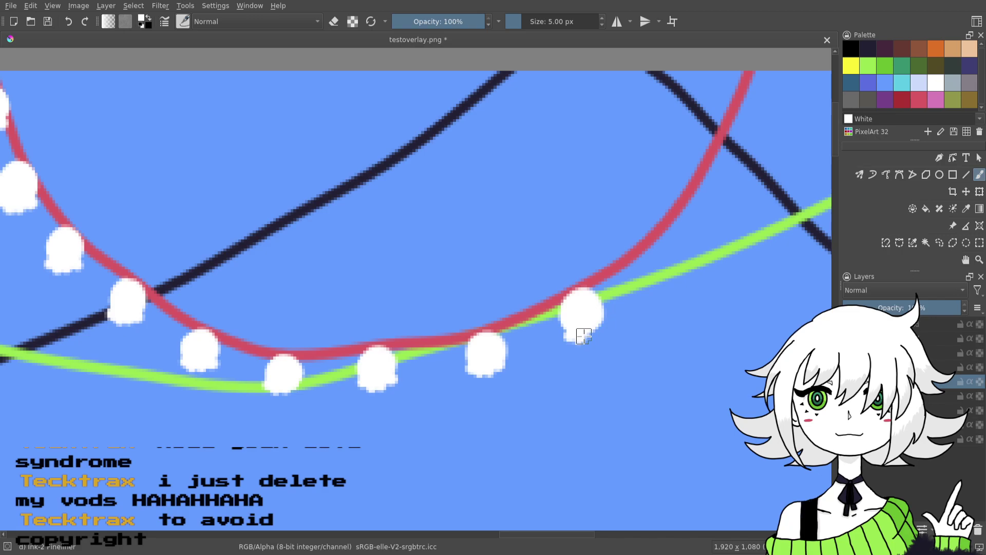
left_click_drag(694, 230, 631, 290)
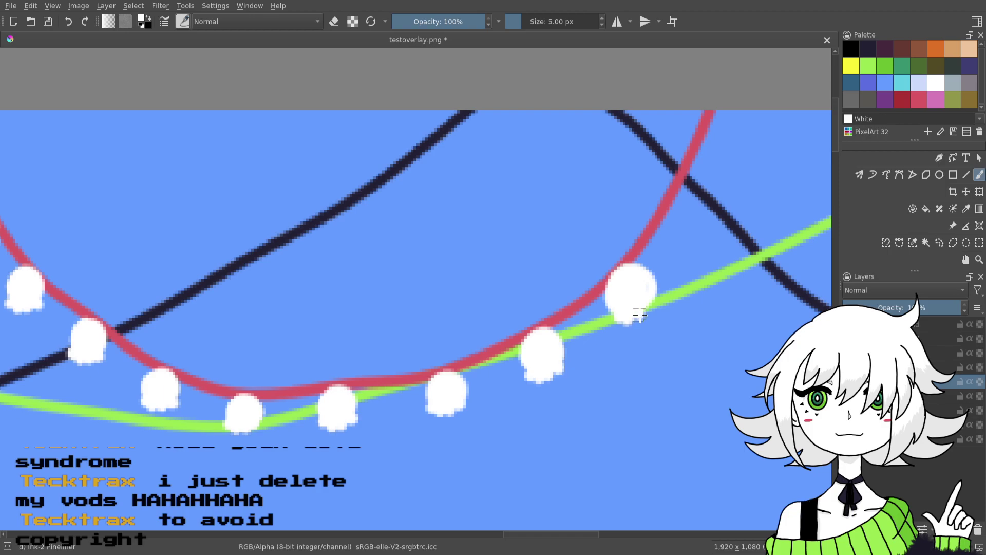
- Paint two white ghosts on the steep end of the fourth red swag, at its second dark string crossing and at the canvas edge
left_click_drag(649, 287, 719, 491)
left_click_drag(440, 474, 756, 512)
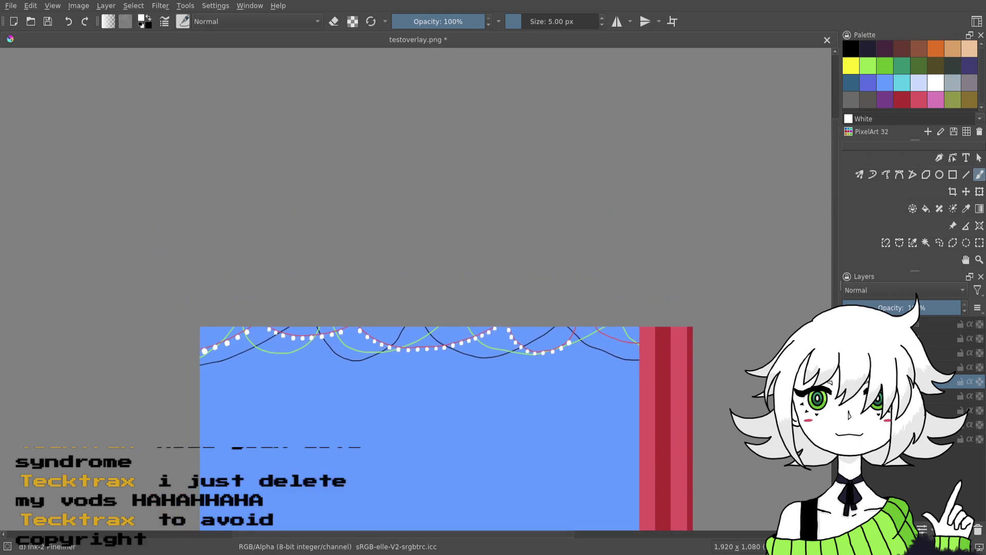
key("plus")
key("plus")
key("plus")
key("plus")
key("plus")
key("plus")
key("plus")
left_click_drag(684, 355, 388, 138)
left_click_drag(607, 373, 570, 196)
mouse_move(711, 413)
left_mouse_down()
mouse_move(587, 256)
mouse_move(335, 274)
left_mouse_up()
left_click_drag(652, 306, 384, 209)
left_click_drag(740, 339, 446, 297)
left_click_drag(692, 320, 373, 434)
mouse_move(593, 213)
left_mouse_down()
mouse_move(594, 245)
mouse_move(586, 227)
left_mouse_up()
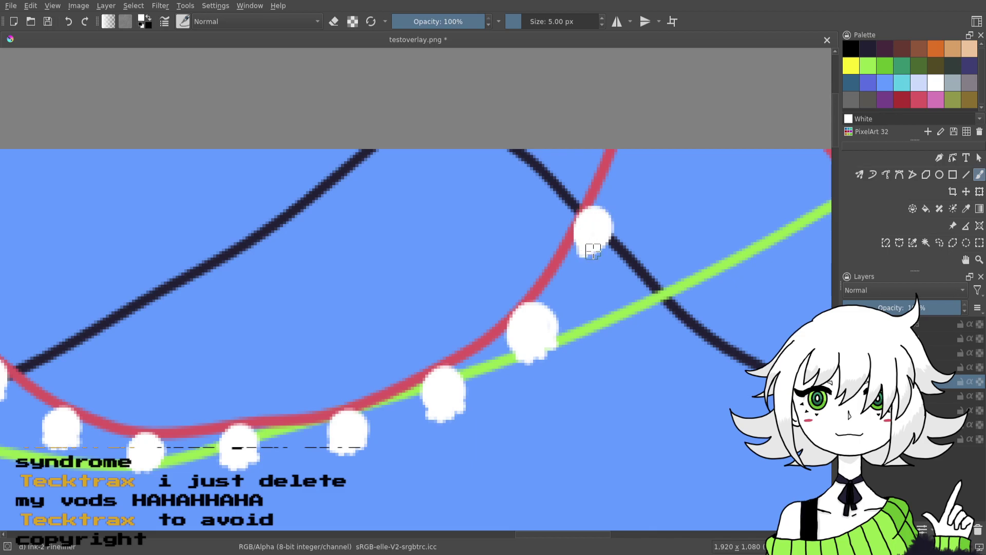
left_click_drag(607, 242, 599, 231)
mouse_move(620, 145)
left_mouse_down()
mouse_move(644, 142)
mouse_move(634, 150)
mouse_move(620, 137)
mouse_move(640, 146)
mouse_move(625, 160)
left_mouse_up()
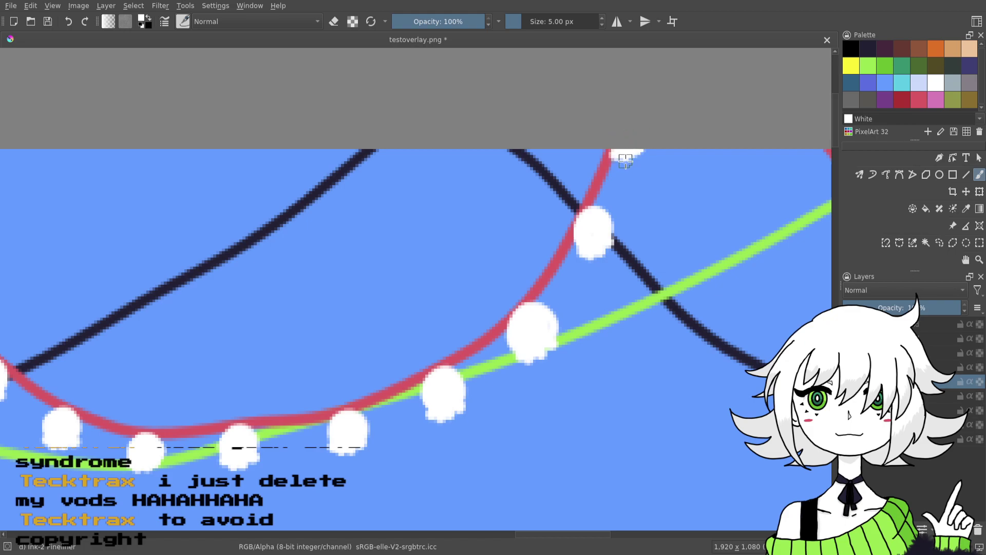
- Paint two white ghosts beneath the start of the fifth red swag, around its crossing with the light green string
left_click_drag(647, 258, 581, 294)
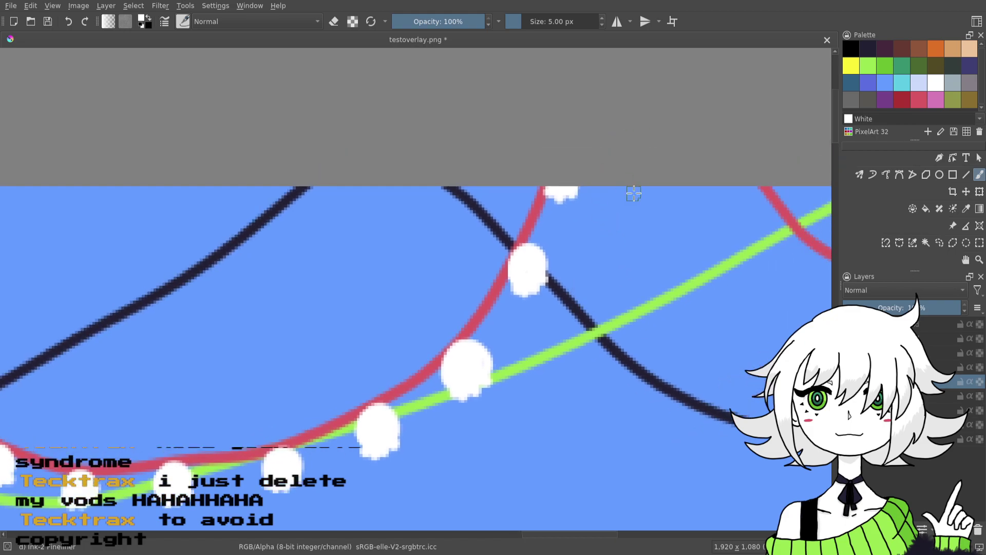
left_click_drag(723, 239, 570, 232)
left_click_drag(617, 205, 619, 205)
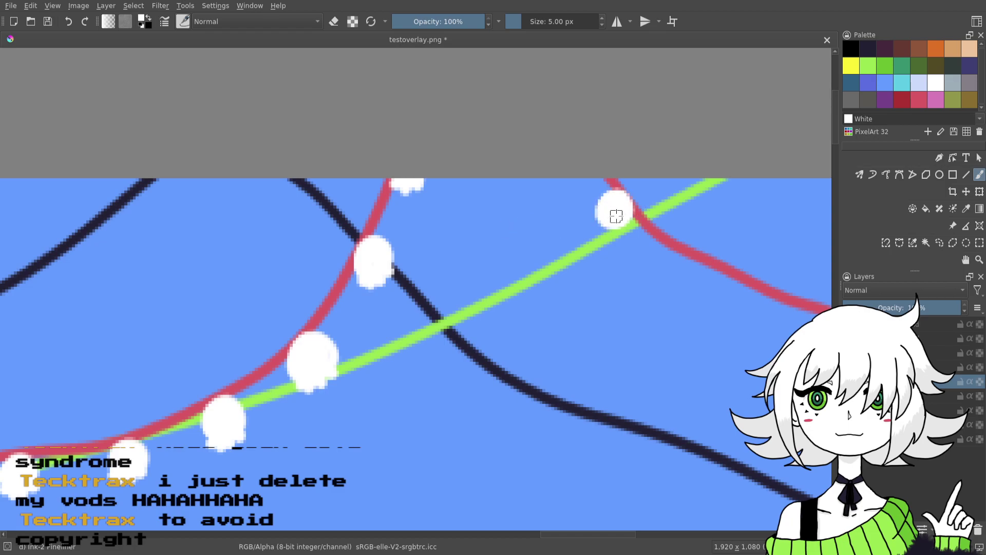
left_click_drag(602, 225, 620, 228)
left_click_drag(631, 281, 553, 246)
mouse_move(598, 221)
left_mouse_down()
mouse_move(611, 228)
mouse_move(599, 229)
mouse_move(585, 247)
mouse_move(593, 250)
left_mouse_up()
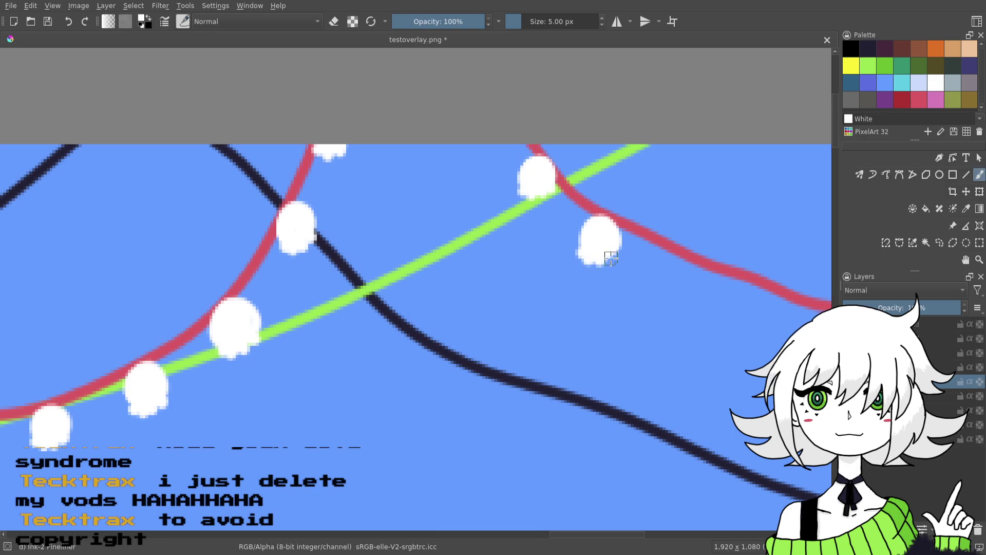
- Continue the fifth red swag's row with four more white ghosts, up to the red striped curtain
left_click_drag(729, 312, 563, 287)
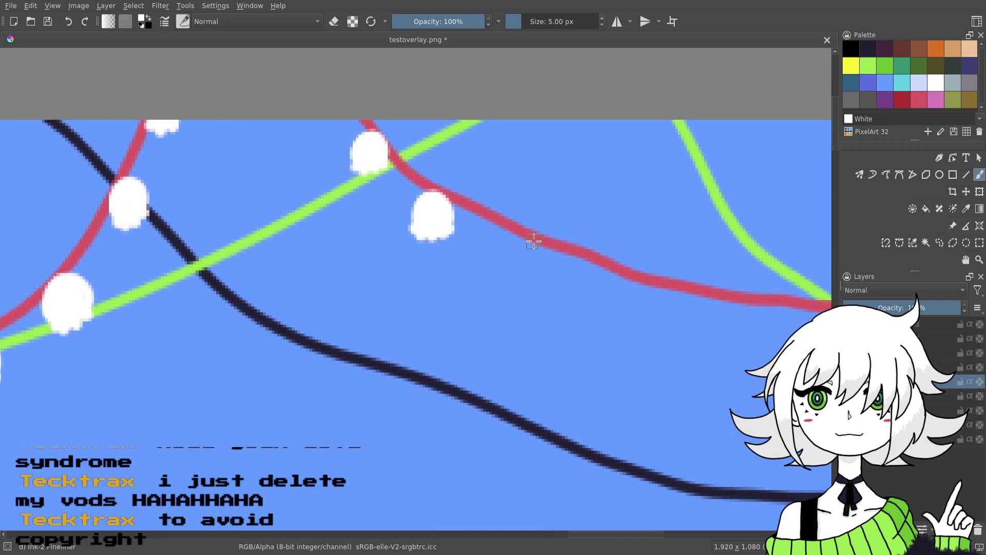
mouse_move(519, 241)
left_mouse_down()
mouse_move(517, 254)
mouse_move(524, 262)
mouse_move(522, 264)
left_mouse_up()
mouse_move(650, 299)
left_mouse_down()
mouse_move(509, 280)
mouse_move(515, 269)
mouse_move(527, 292)
mouse_move(521, 284)
mouse_move(502, 301)
mouse_move(534, 302)
left_mouse_up()
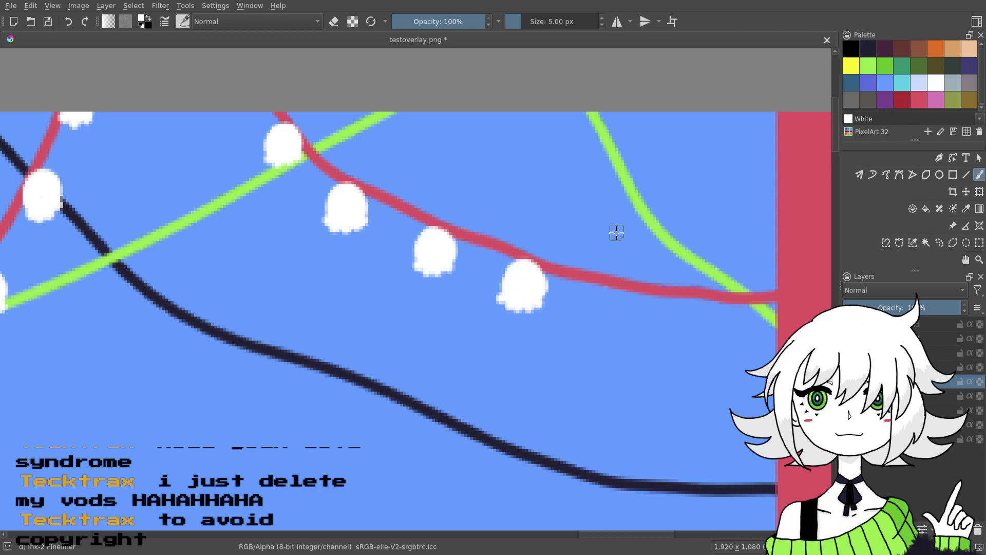
mouse_move(608, 294)
left_mouse_down()
mouse_move(597, 307)
mouse_move(618, 312)
mouse_move(609, 313)
left_mouse_up()
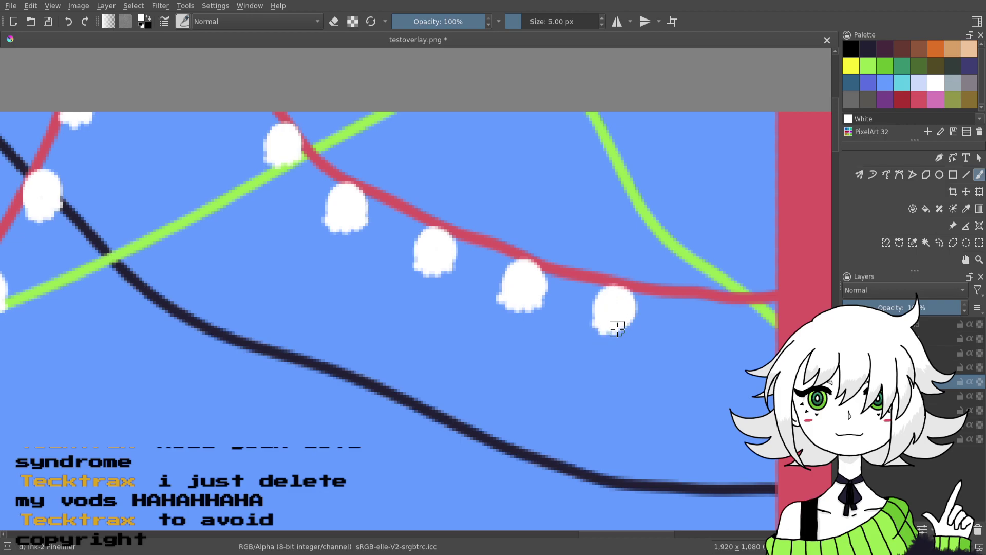
left_click_drag(704, 282, 633, 280)
mouse_move(627, 314)
left_mouse_down()
mouse_move(612, 333)
mouse_move(611, 317)
mouse_move(623, 335)
mouse_move(633, 315)
mouse_move(614, 343)
mouse_move(645, 343)
left_mouse_up()
- Set the brush colour to Black from the PixelArt 32 palette
key("ctrl+minus")
key("ctrl+minus")
key("ctrl+minus")
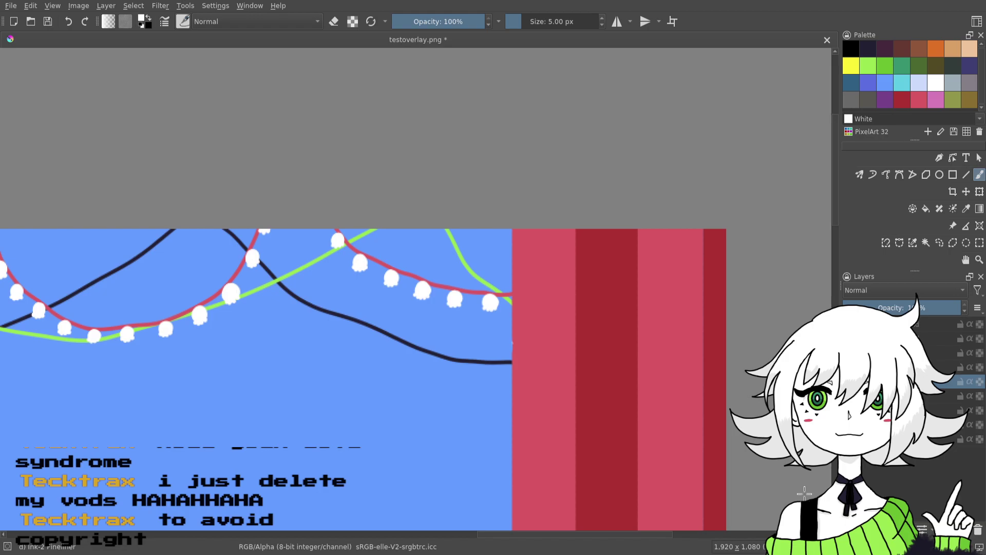
left_click_drag(776, 320, 887, 311)
left_click(851, 48)
- Save testoverlay.png with the completed row of white ghosts along the red string
scroll(665, 268, "left", 10)
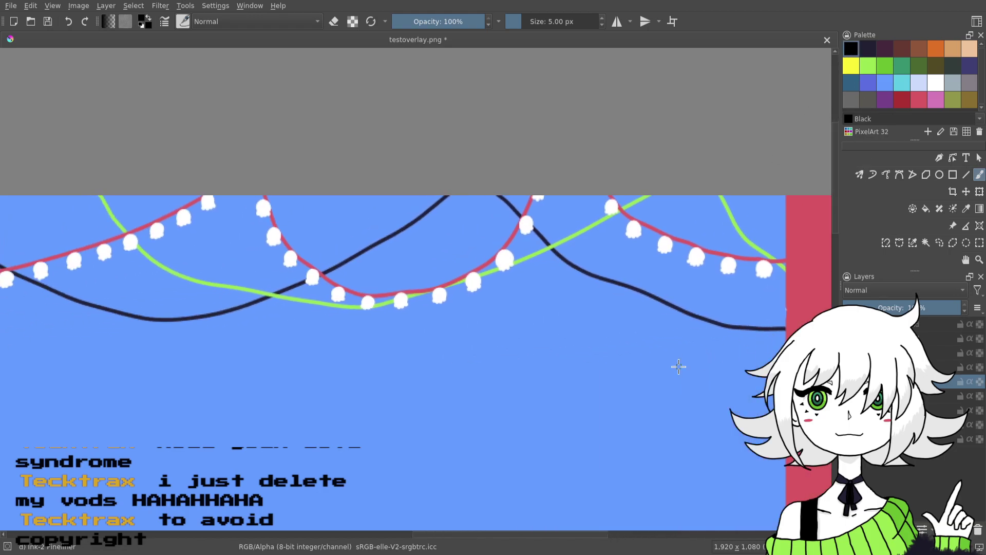
left_click_drag(593, 389, 852, 322)
left_click_drag(398, 400, 375, 359)
scroll(432, 361, "down", 2)
scroll(431, 361, "right", 10)
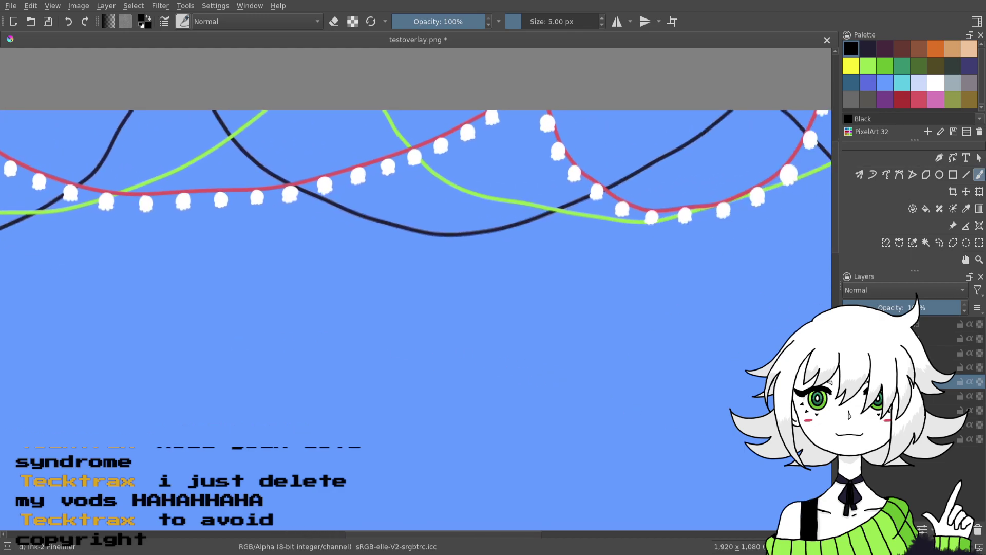
key("minus")
key("minus")
left_click_drag(609, 465, 798, 385)
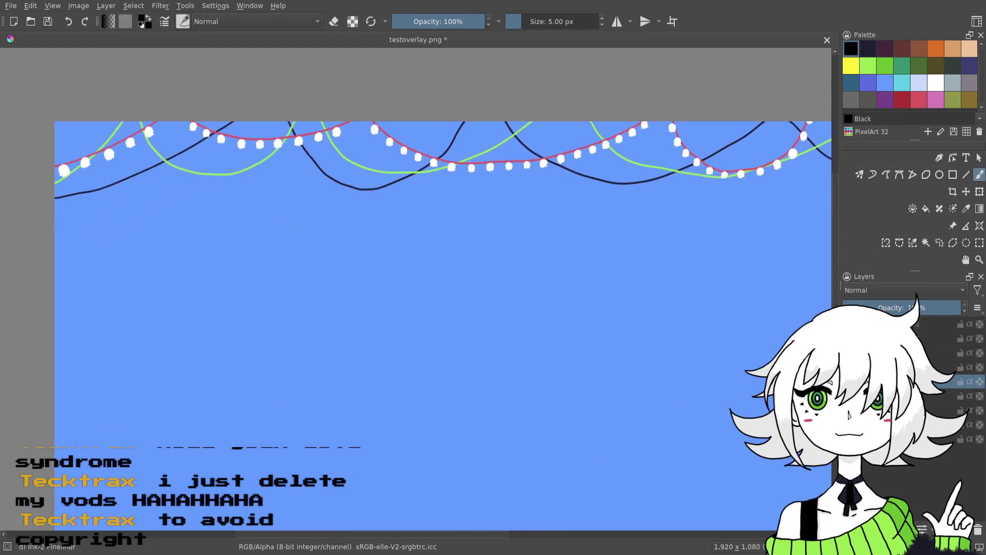
key("minus")
key("minus")
key("minus")
scroll(442, 324, "up", 3)
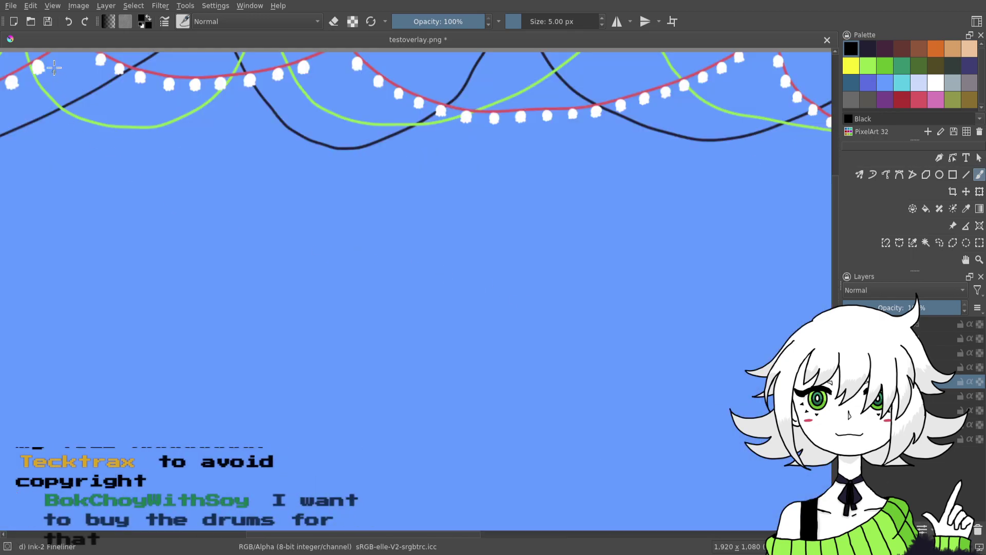
left_click(48, 21)
left_click_drag(121, 334, 600, 404)
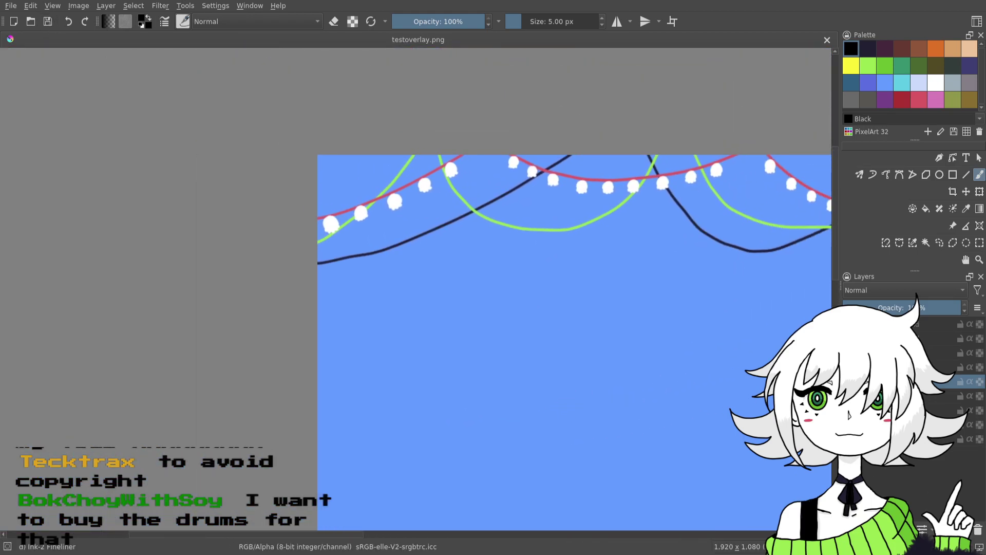
- Paint two black dot eyes on each of the first three ghosts along the first red swag
scroll(744, 409, "up", 2)
scroll(646, 374, "up", 4)
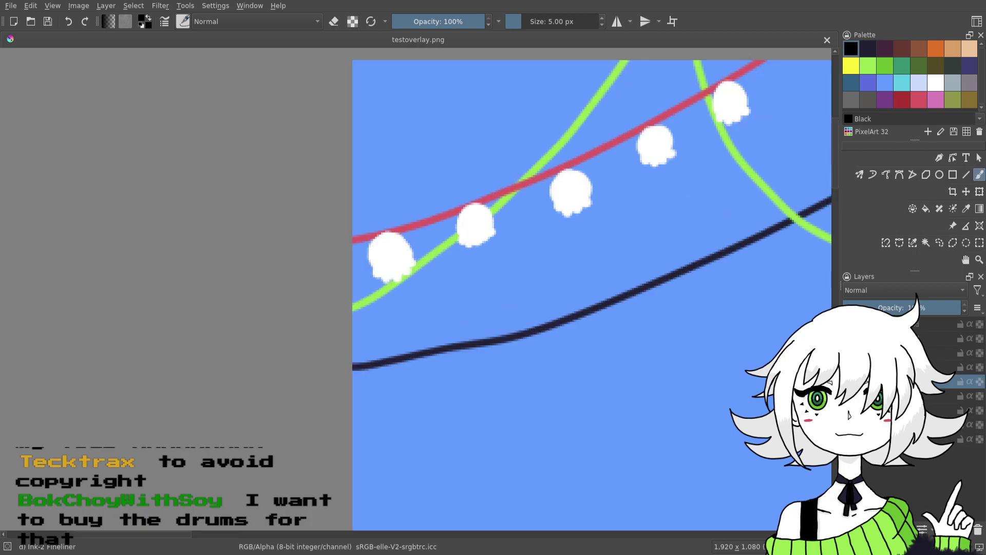
left_click_drag(646, 349, 637, 416)
left_click_drag(429, 245, 428, 247)
left_click(466, 239)
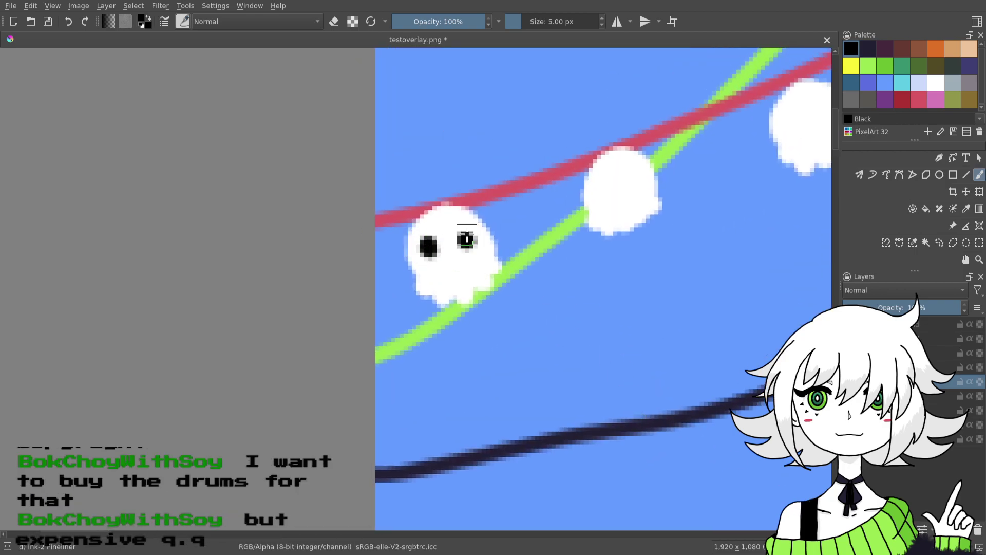
left_click(603, 184)
left_click(632, 178)
left_click_drag(712, 193, 506, 271)
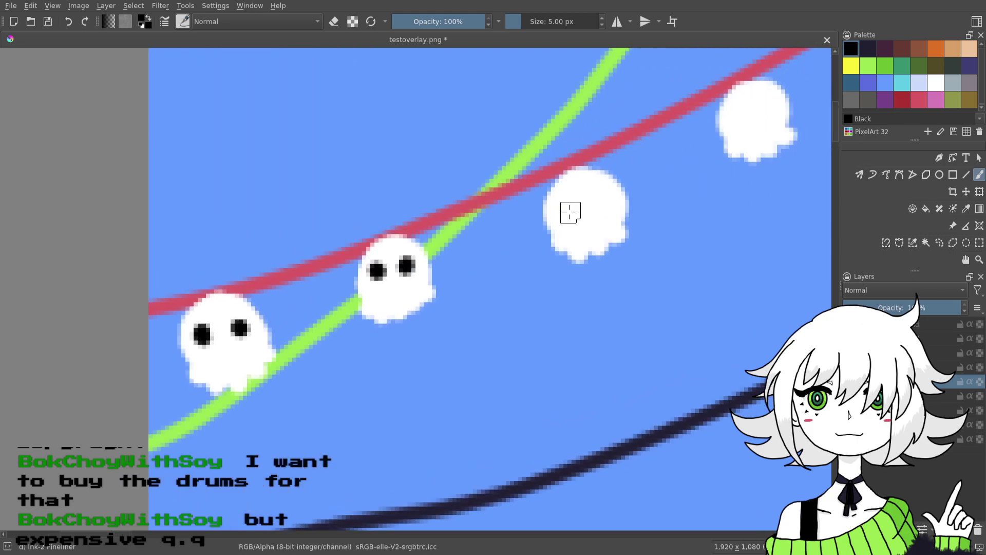
left_click(566, 199)
left_click(596, 193)
- Add black eyes to the first red swag's last two ghosts, up to the light green string crossing
left_click_drag(625, 205, 515, 277)
left_click(627, 174)
left_click(653, 171)
left_click_drag(648, 213, 504, 328)
left_click(633, 203)
left_click(659, 202)
mouse_move(652, 216)
left_mouse_down()
mouse_move(570, 324)
mouse_move(429, 311)
left_mouse_up()
left_click(590, 189)
left_click(606, 186)
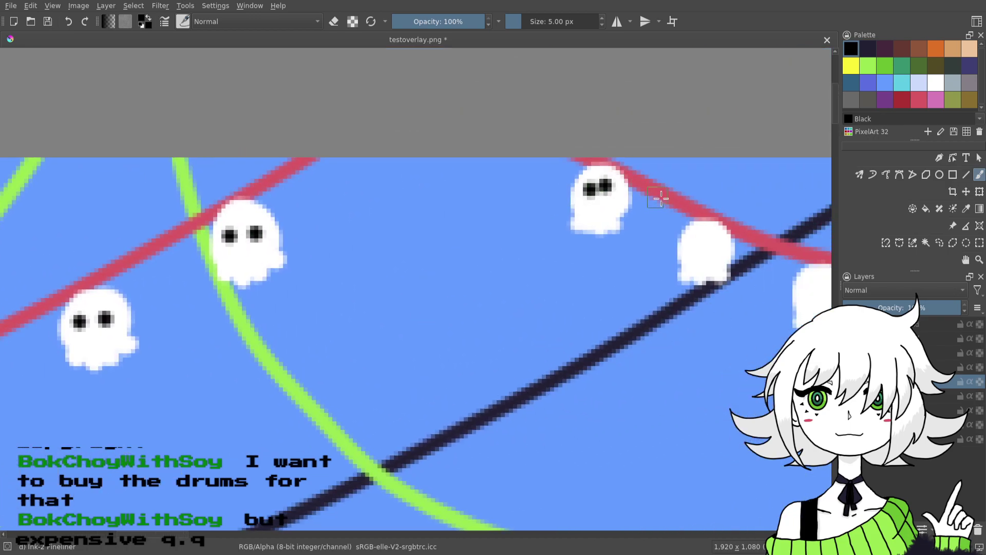
left_click(68, 25)
left_click(68, 24)
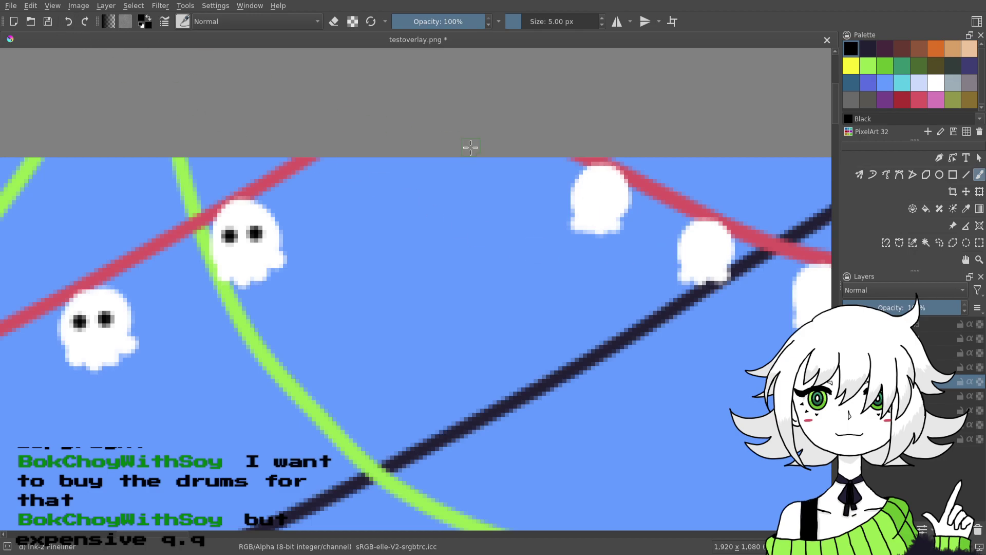
- Paint black eyes on the first four ghosts of the second red swag, past its crossing with the dark string
left_click(587, 191)
left_click(610, 195)
left_click(696, 247)
left_click(713, 248)
left_click_drag(742, 314, 503, 276)
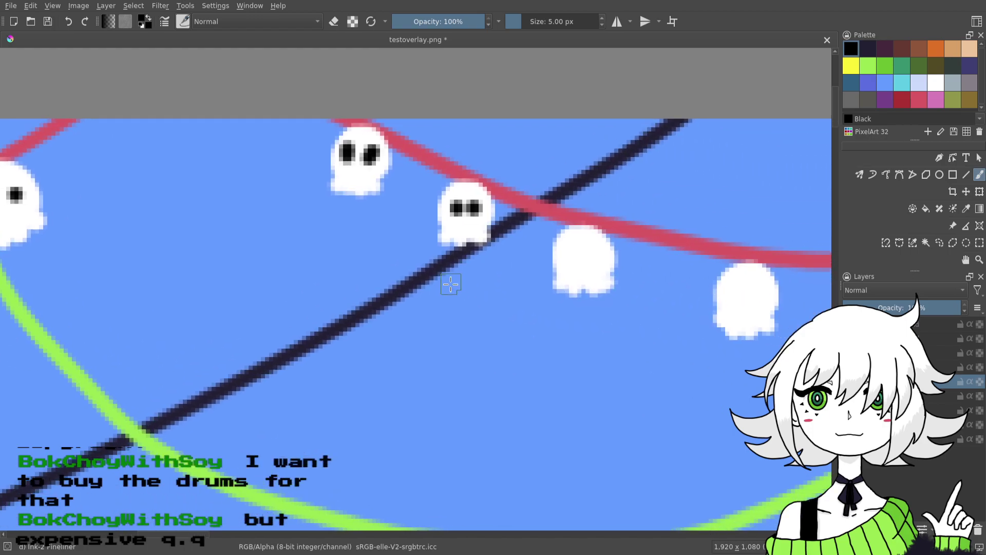
left_click_drag(572, 253, 574, 258)
left_click(591, 257)
left_click(738, 297)
left_click(755, 296)
- Give the next two ghosts at the bottom of the second red swag black eyes, up to the light green string
left_click_drag(734, 302, 320, 311)
left_click(537, 297)
left_click(554, 297)
left_click(682, 293)
left_click(699, 293)
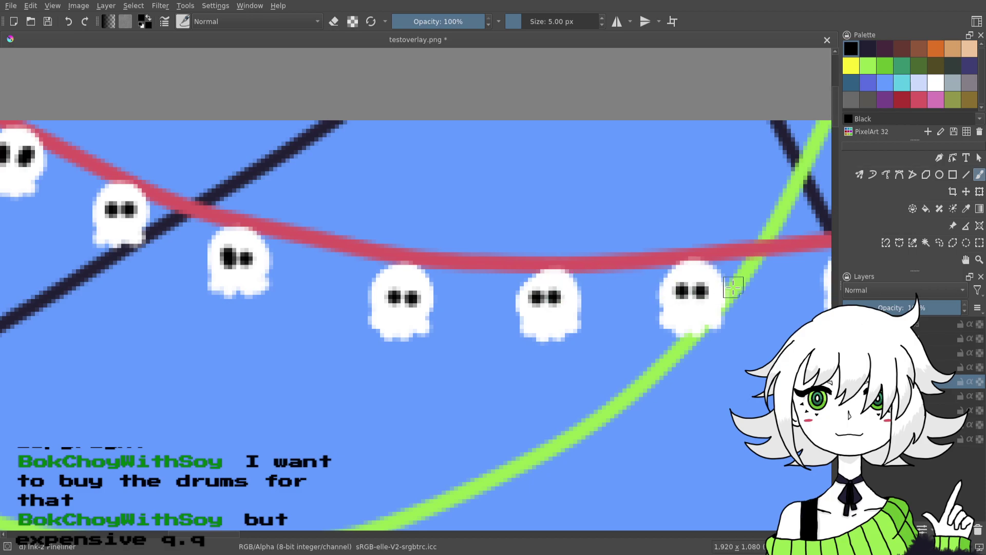
- Finish the second red swag by painting black eyes on its last three ghosts
left_click_drag(730, 285, 348, 300)
left_click(508, 264)
left_click(525, 263)
left_click(669, 229)
left_click(687, 229)
left_click_drag(704, 227, 608, 260)
left_click(527, 256)
left_click(544, 256)
- Paint black eyes on the first three ghosts at the start of the third red swag
left_click_drag(675, 280, 505, 280)
left_click(637, 252)
left_click(655, 252)
left_click_drag(686, 325, 531, 299)
left_click(603, 327)
left_click(618, 328)
left_click(718, 399)
left_click(731, 403)
- Add black eyes to the third red swag's fourth and fifth ghosts, down to the first dark string crossing
left_click_drag(669, 352, 423, 285)
left_click(587, 381)
left_click(601, 382)
left_click_drag(667, 342, 515, 259)
left_click(555, 342)
left_click(574, 342)
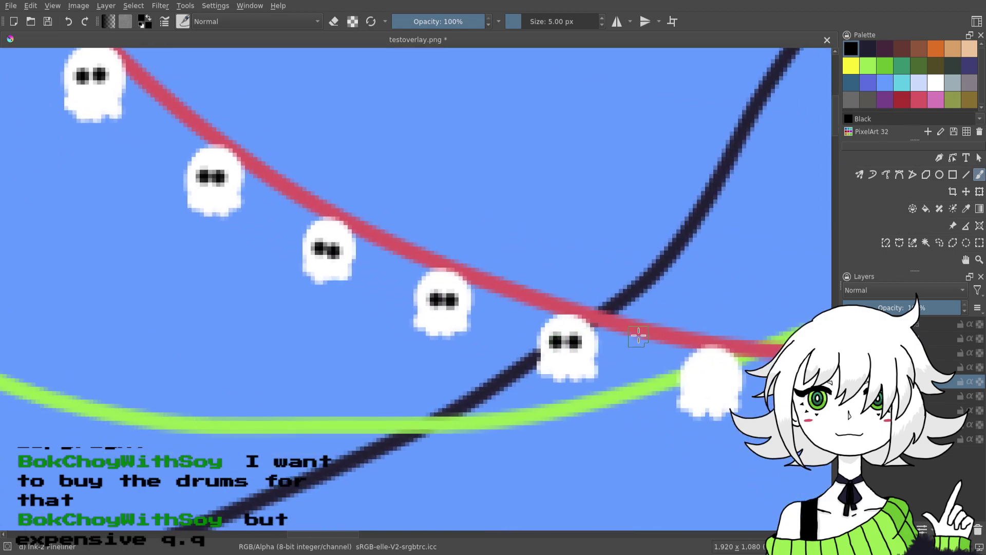
- Paint black eyes on the third red swag's next three ghosts, starting at its first light green string crossing
left_click_drag(636, 334, 492, 270)
left_click(556, 313)
left_click(577, 314)
left_click(711, 319)
left_click(732, 319)
left_click_drag(734, 318, 580, 313)
left_click(709, 309)
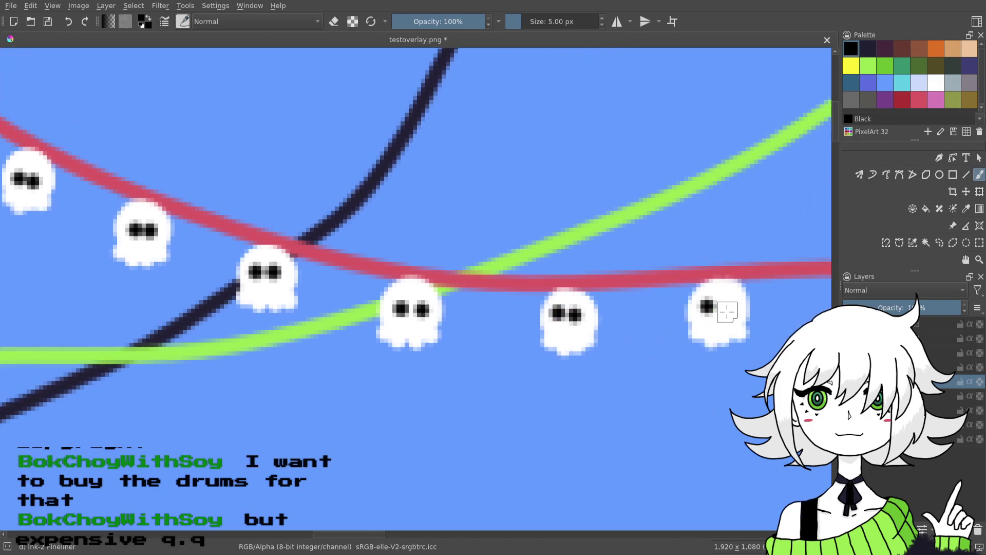
left_click(729, 309)
- Give the third red swag's ninth and tenth ghosts black eyes, just before the second dark string crossing
left_click_drag(739, 311, 477, 341)
left_click(593, 334)
left_click(611, 333)
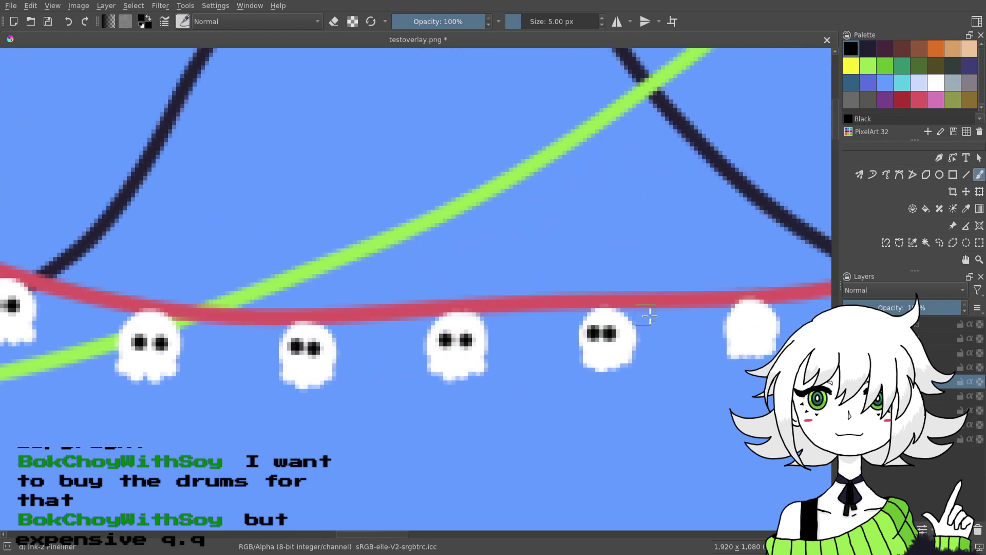
left_click_drag(730, 319, 594, 308)
left_click(611, 314)
left_click(628, 315)
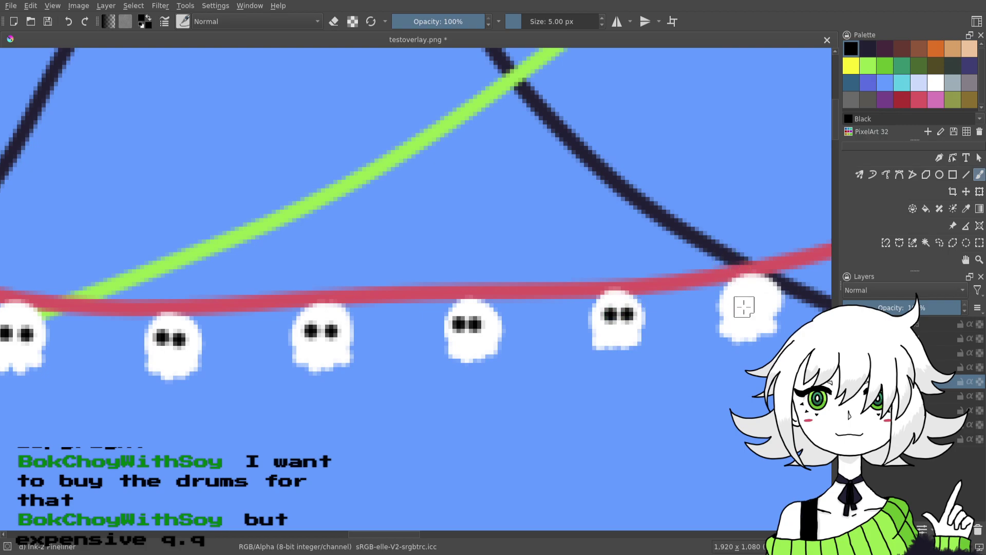
- Paint black eyes on the third red swag's ghosts from the second dark string crossing to just before the light green string
left_click_drag(750, 308, 509, 310)
left_click(493, 309)
left_click(512, 309)
left_click(628, 270)
left_click(645, 267)
left_click(747, 242)
left_click(766, 240)
mouse_move(765, 240)
left_mouse_down()
mouse_move(674, 232)
mouse_move(391, 330)
left_mouse_up()
left_click(513, 292)
left_click(527, 289)
left_click(69, 23)
left_click(69, 23)
- Paint black eyes on the third red swag's last four ghosts, from the light green crossing up to the image's top edge
left_click(513, 291)
left_click(533, 291)
left_click(621, 245)
left_click(639, 243)
left_click_drag(685, 228, 495, 296)
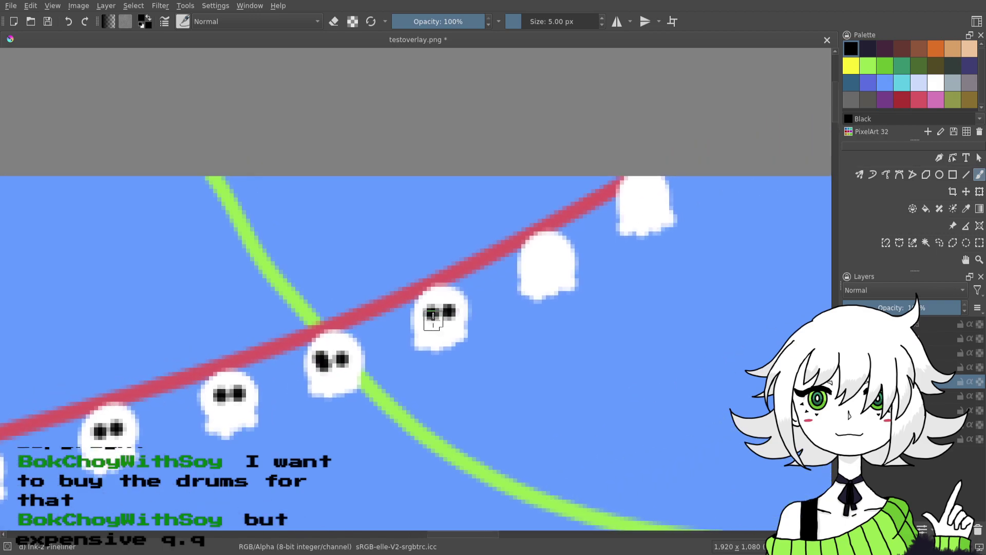
left_click(539, 261)
left_click(556, 258)
left_click(634, 197)
left_click(653, 190)
- Paint black eyes on the fourth red swag's first four ghosts, down to its crossing with the dark string
left_click_drag(663, 312, 506, 286)
left_click(698, 196)
left_click(721, 195)
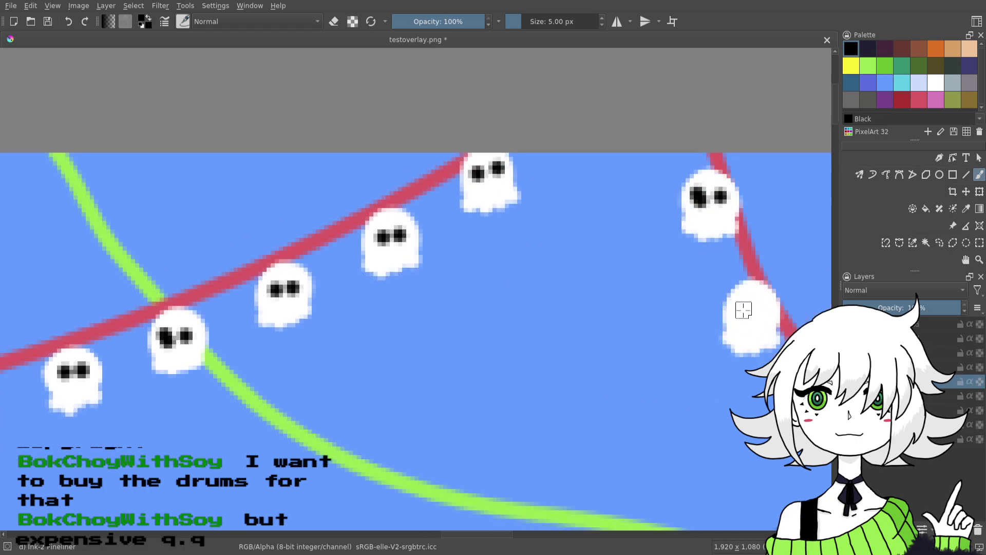
left_click_drag(687, 344, 482, 293)
left_click(601, 348)
left_click(620, 347)
left_click_drag(692, 340, 621, 195)
left_click(622, 278)
left_click(640, 275)
- Add black eyes to the fourth red swag's fifth and sixth ghosts, down to the light green string
mouse_move(759, 289)
left_mouse_down()
mouse_move(704, 269)
mouse_move(620, 262)
left_mouse_up()
left_click(584, 310)
left_click(602, 311)
left_click(709, 343)
left_click(723, 343)
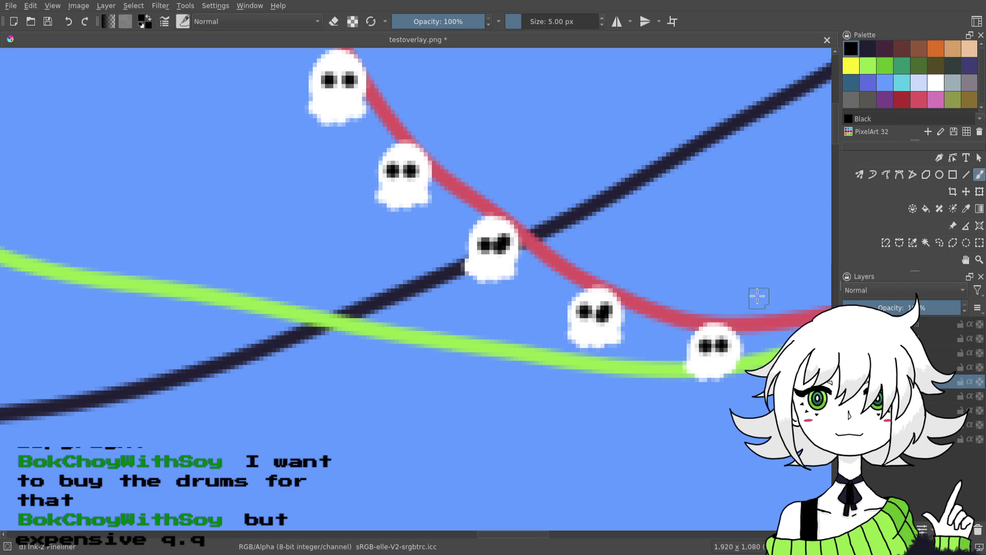
left_click_drag(757, 293, 527, 296)
left_click(509, 327)
left_click(523, 329)
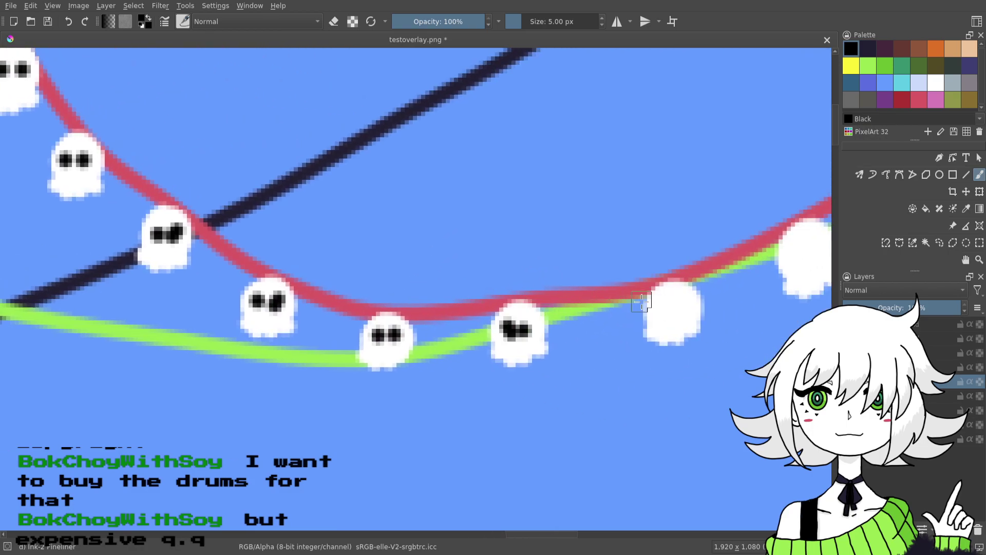
left_click(68, 21)
left_click(68, 21)
- Paint black eyes on the fourth red swag's next three ghosts, where it runs along the light green string
left_click(507, 327)
left_click(527, 322)
left_click(667, 307)
left_click(684, 309)
left_click_drag(677, 258, 444, 319)
left_click(566, 312)
left_click(587, 313)
- Give the next two ghosts on the fourth red swag's steep rise black eyes, up to the dark string crossing
left_click(689, 228)
left_click(709, 223)
left_click_drag(710, 198, 624, 243)
left_click(691, 131)
left_click(709, 131)
- Paint black eyes on the fifth red swag's first two ghosts, around its crossing with the light green string
mouse_move(709, 227)
left_mouse_down()
mouse_move(658, 250)
mouse_move(403, 296)
left_mouse_up()
key("4")
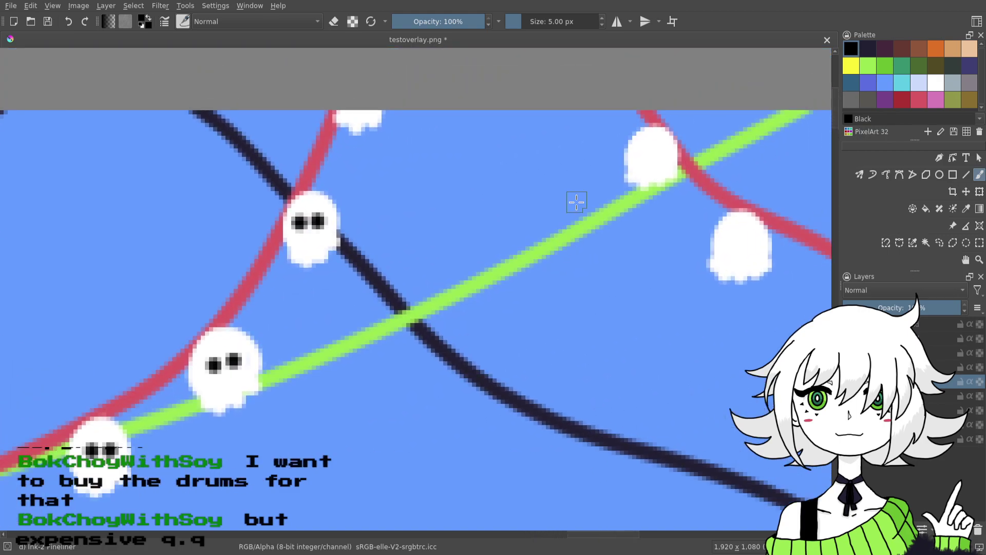
left_click(643, 152)
left_click(659, 152)
left_click(732, 241)
left_click(750, 242)
- Paint black eyes on the fifth red swag's remaining four ghosts, up to the red striped curtain
left_click_drag(740, 278, 370, 245)
left_click(484, 270)
left_click(501, 268)
left_click(610, 315)
left_click(626, 322)
left_click(742, 356)
left_click(760, 357)
left_click_drag(708, 314, 341, 302)
left_click(514, 354)
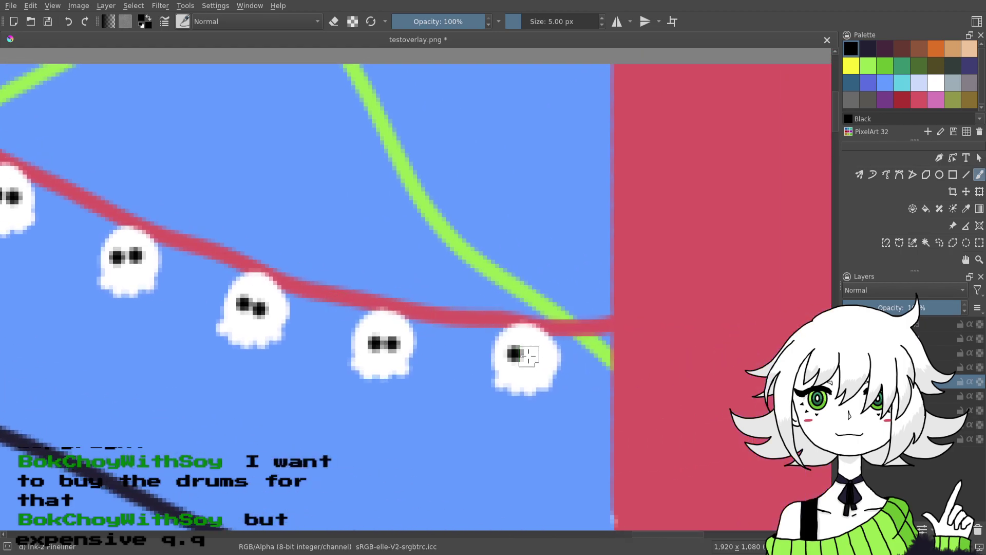
left_click(530, 354)
- Save testoverlay.png with the black eyes on the red string's ghosts
key("minus")
key("minus")
key("minus")
key("minus")
key("minus")
left_click_drag(689, 462, 985, 326)
scroll(632, 383, "up", 1)
scroll(632, 383, "left", 4)
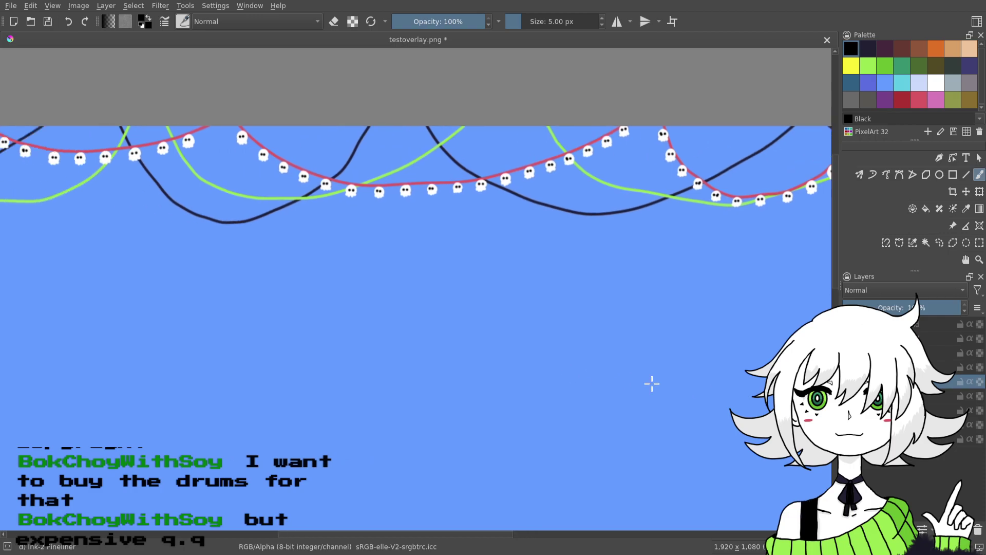
left_click(47, 21)
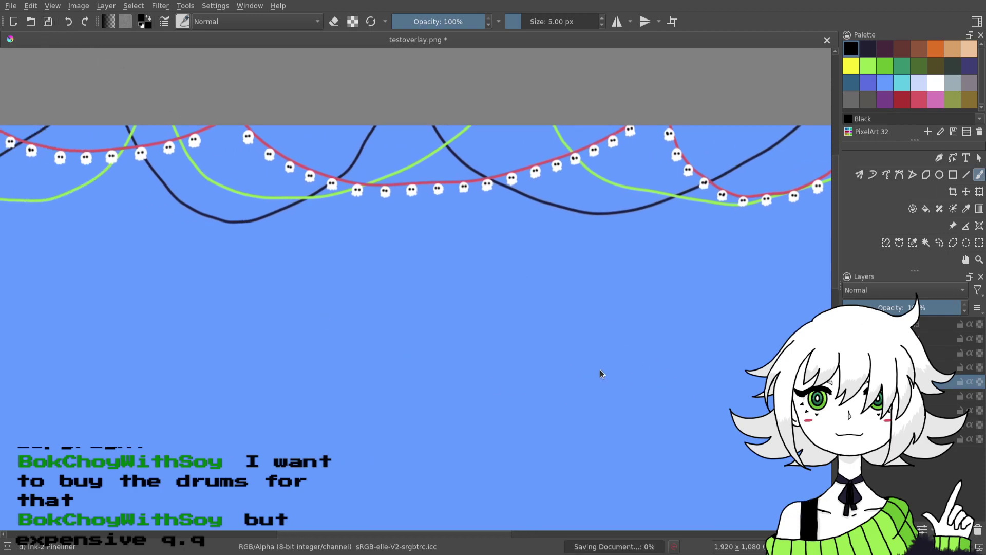
- Activate the layer directly below the current one and set the brush colour to white
scroll(590, 375, "left", 6)
scroll(521, 396, "up", 2)
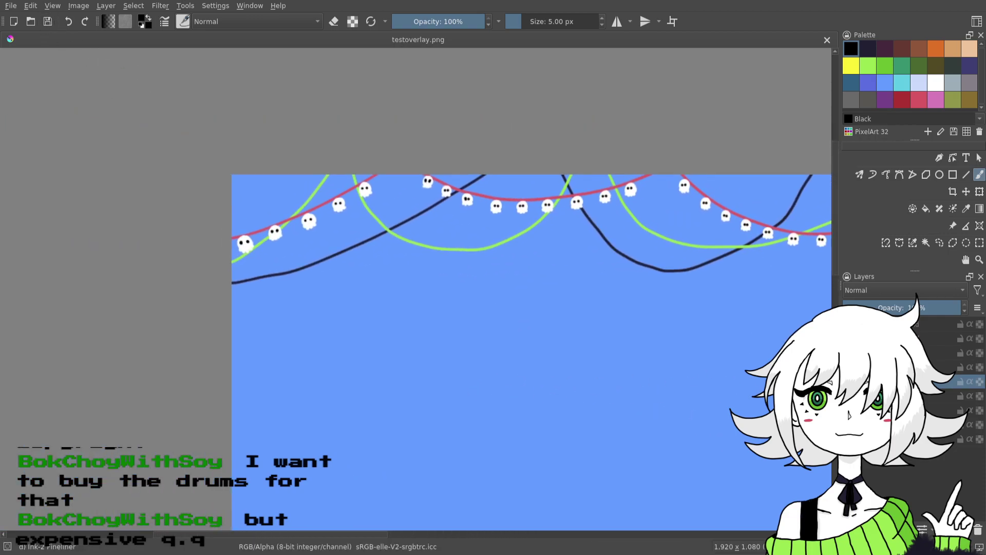
left_click(898, 396)
right_click(522, 282)
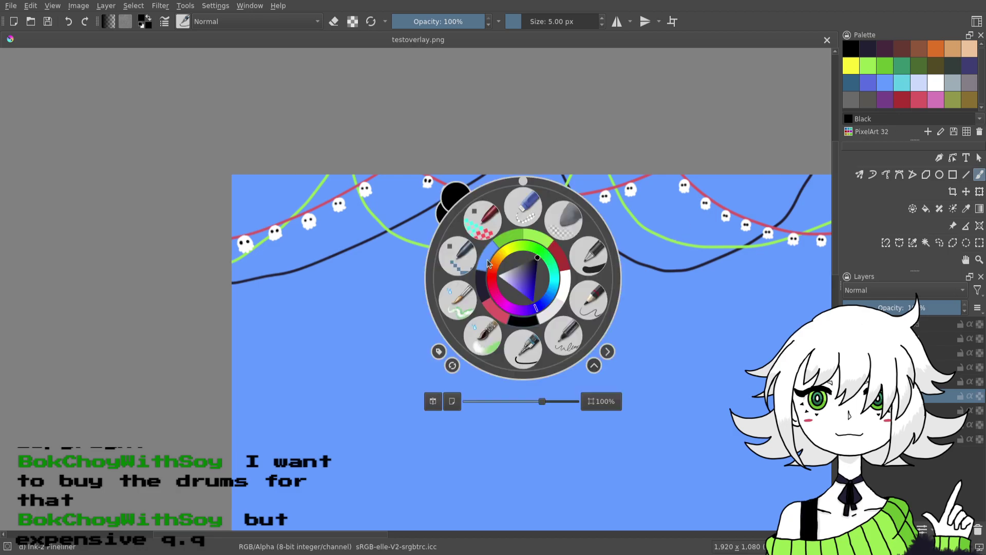
left_click(550, 312)
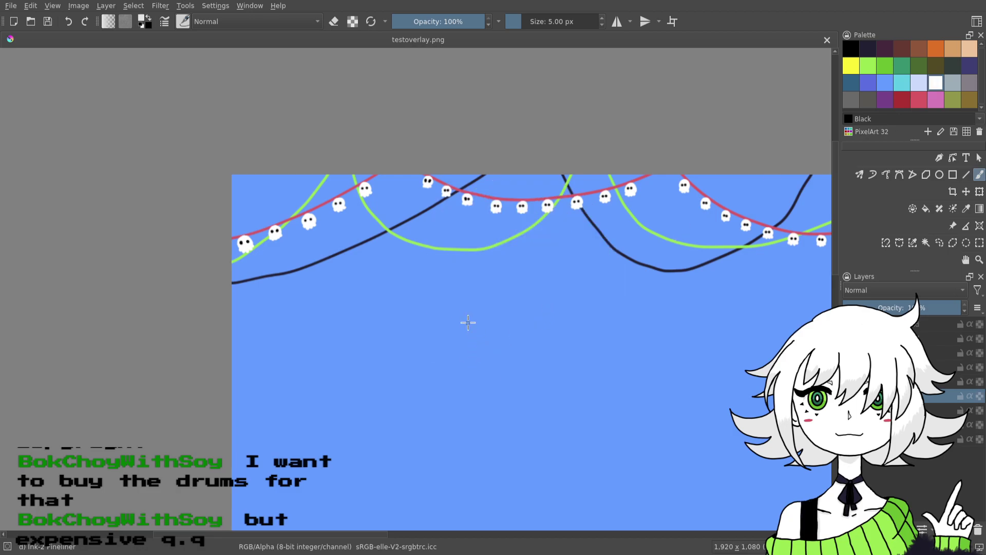
right_click(467, 321)
left_click(392, 405)
left_click(611, 310)
left_click_drag(455, 354, 664, 368)
key("ctrl+plus")
key("ctrl+plus")
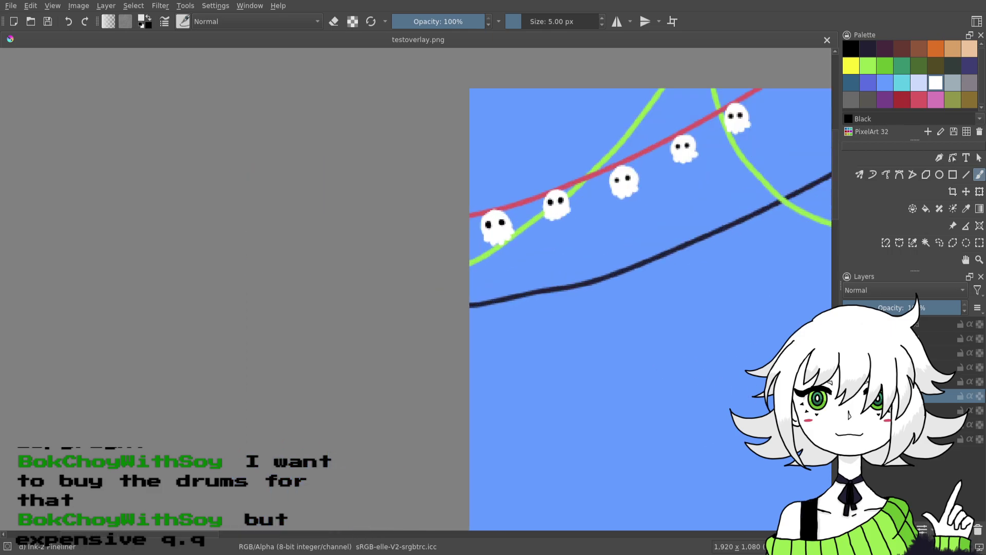
left_click_drag(570, 445, 558, 483)
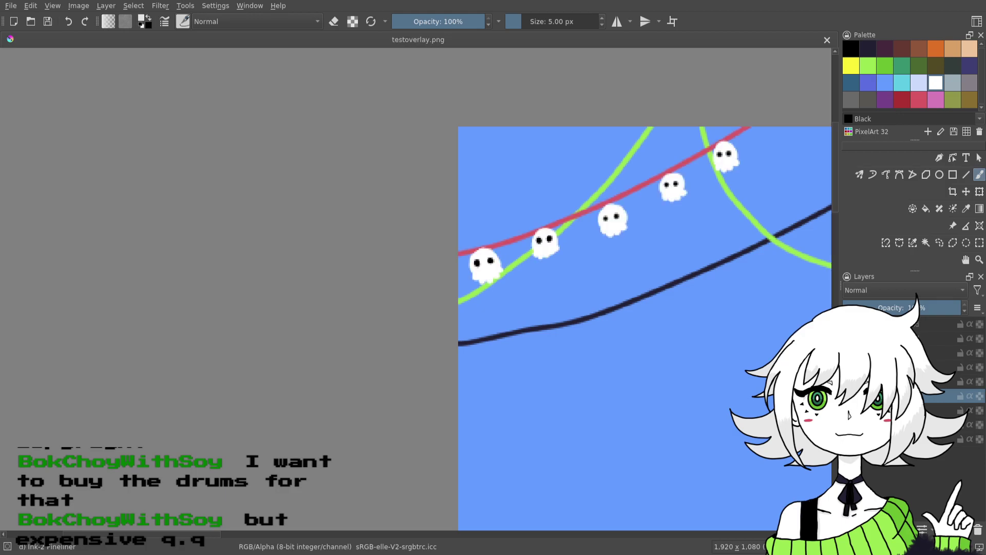
- Rename the layer directly above the current one and save testoverlay.png
double_click(898, 382)
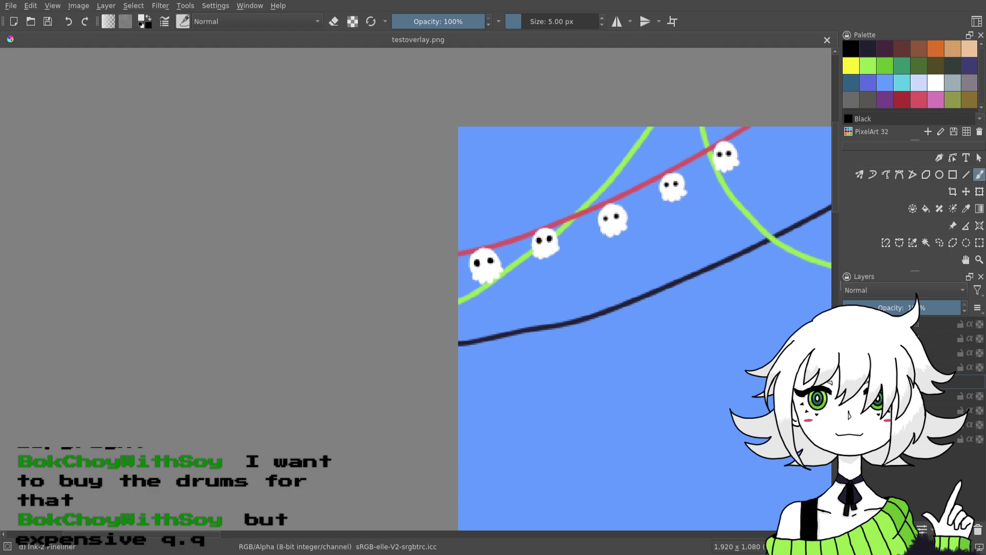
key("Return")
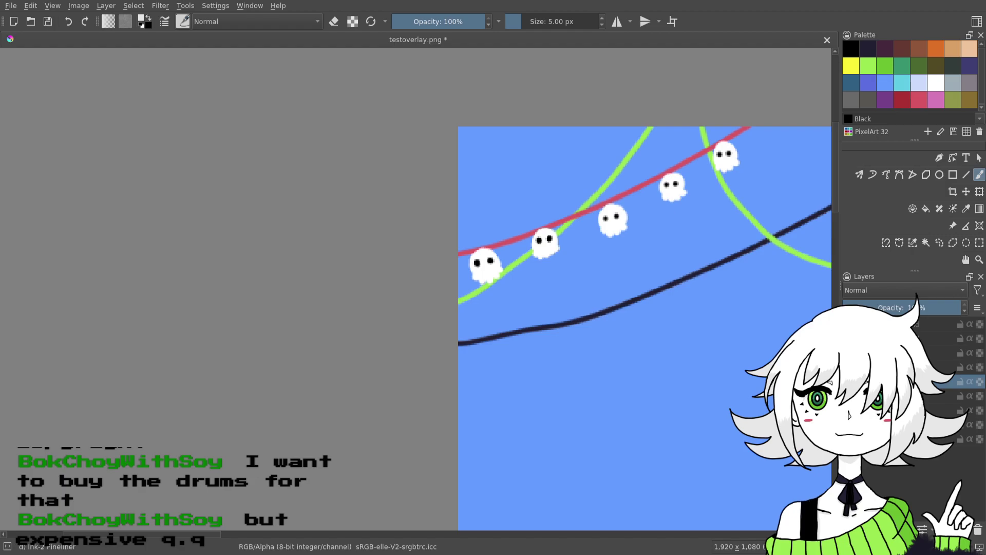
key("ctrl+s")
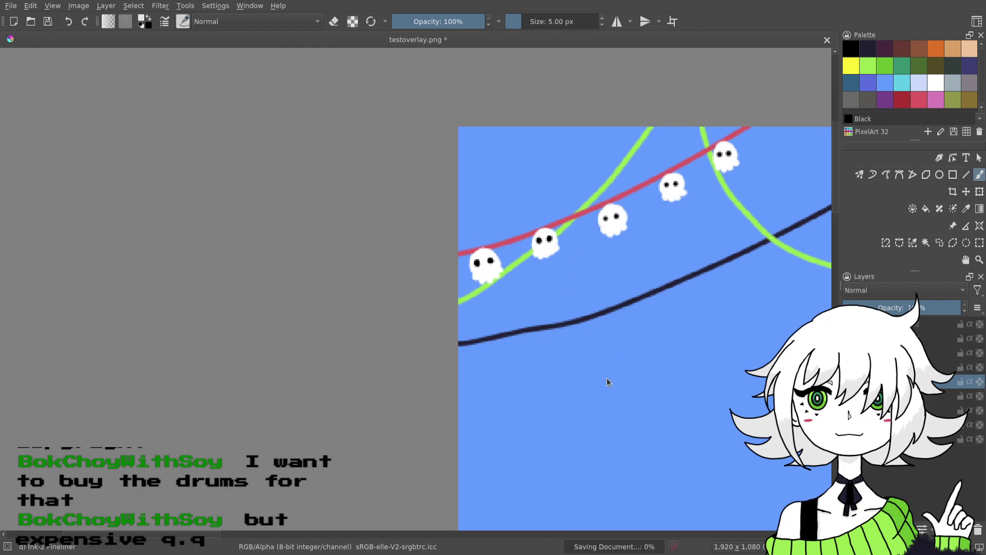
- Add a new layer two rows below the renamed one and paint two light grey round bulbs under the light green string's start
left_click(898, 411)
key("Insert")
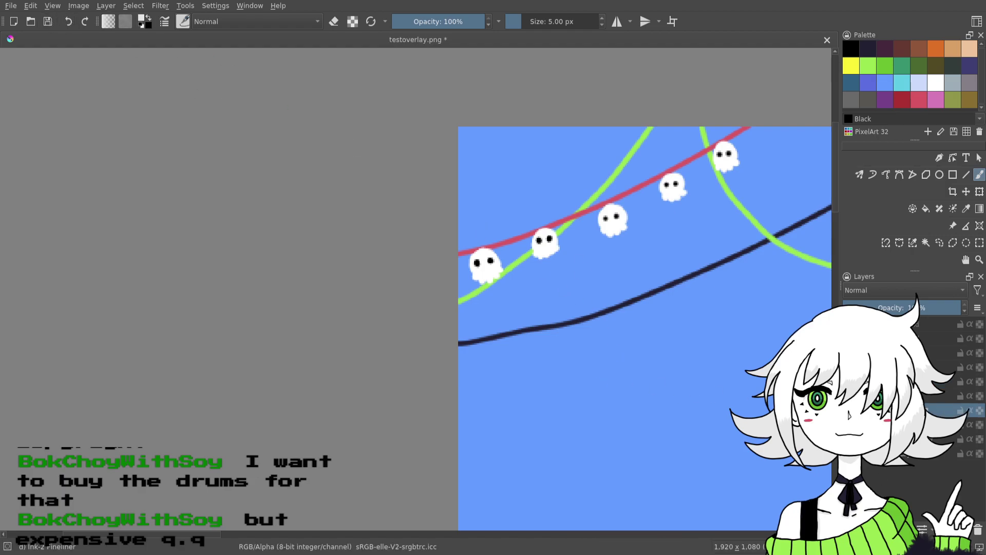
left_click_drag(657, 357, 559, 350)
left_click_drag(614, 322, 606, 345)
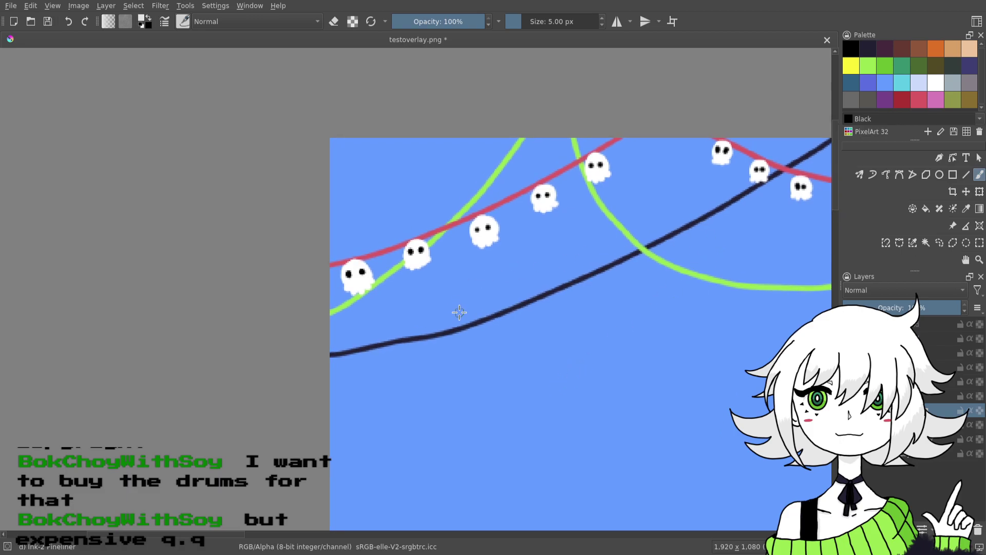
left_click_drag(458, 309, 569, 299)
key("ctrl+plus")
left_click_drag(702, 395, 669, 293)
left_click_drag(575, 323, 591, 380)
mouse_move(411, 249)
left_mouse_down()
mouse_move(400, 264)
mouse_move(423, 256)
left_mouse_up()
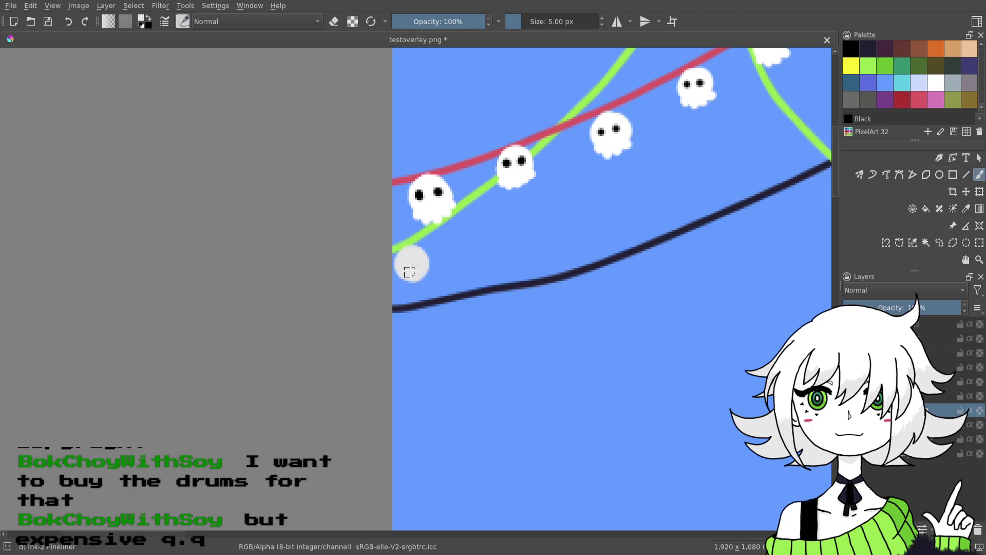
left_click_drag(476, 207, 474, 226)
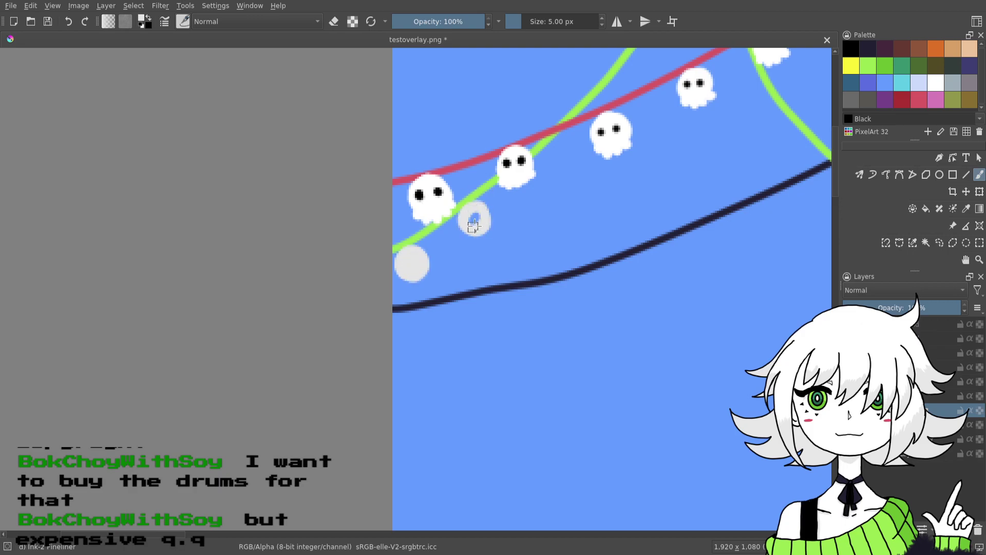
left_click_drag(744, 464, 716, 514)
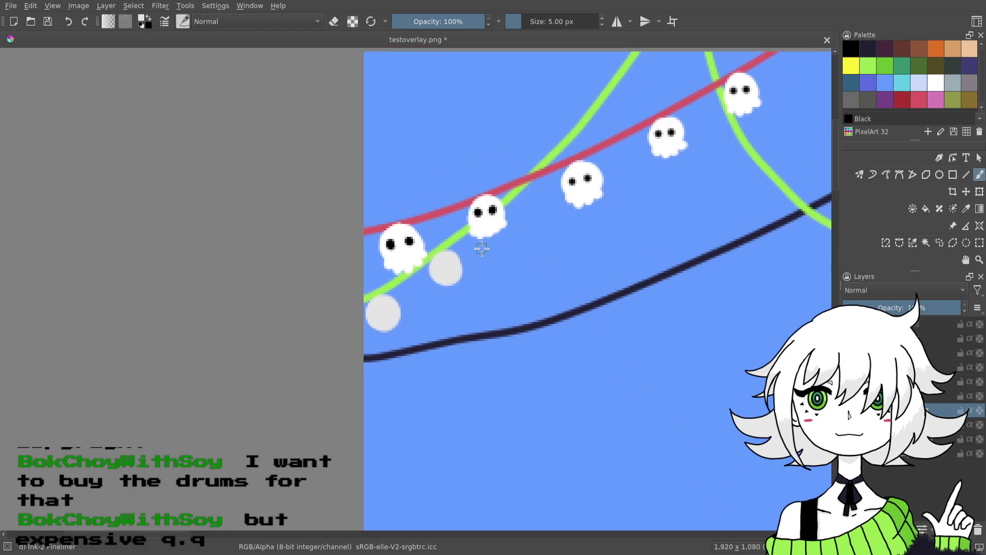
left_click(505, 210)
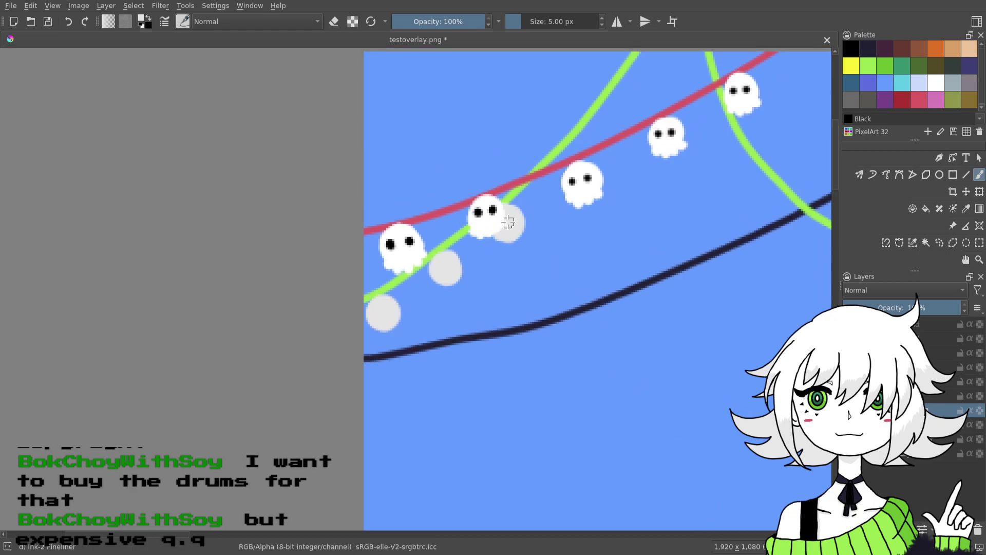
left_click_drag(552, 166, 556, 179)
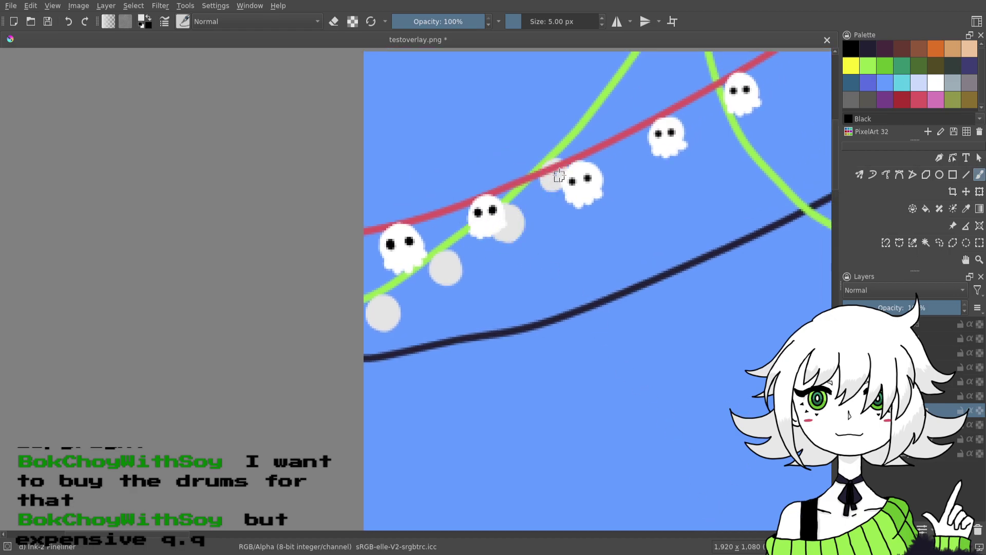
left_click(69, 24)
left_click(70, 23)
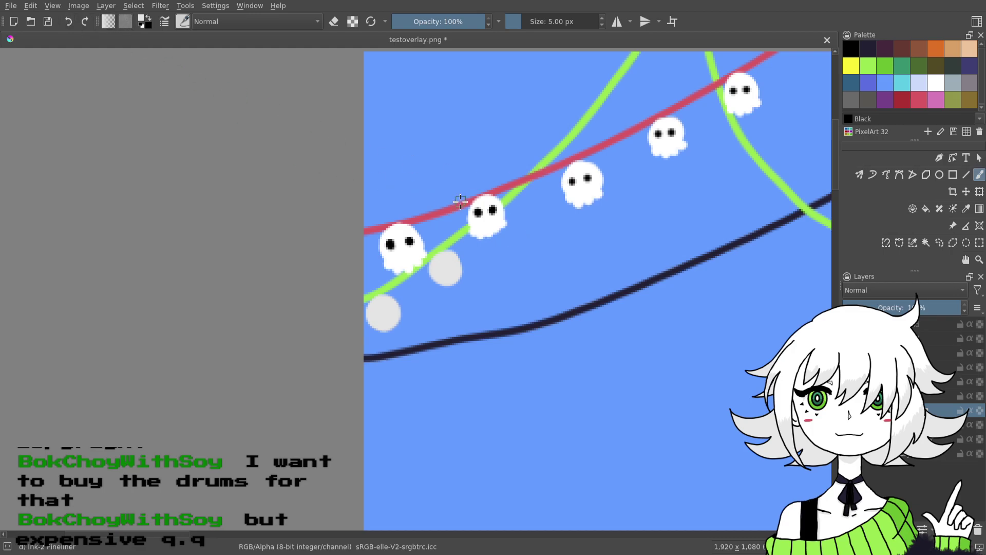
- Paint four more light grey bulbs along the first rising light green string, past the red string towards the canvas's upper edge
left_click_drag(492, 224, 487, 228)
left_click_drag(537, 186, 545, 180)
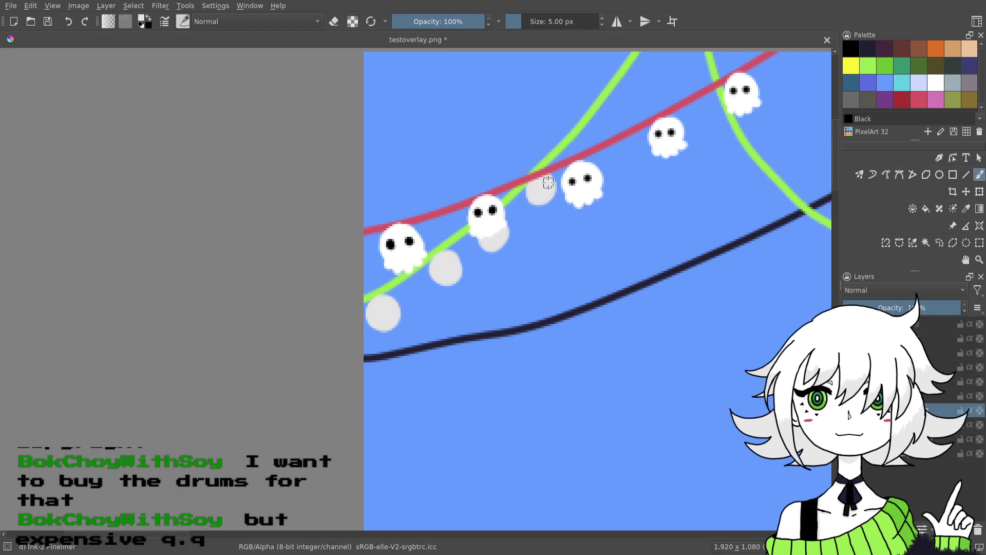
left_click_drag(582, 142, 590, 134)
left_click_drag(628, 79, 615, 89)
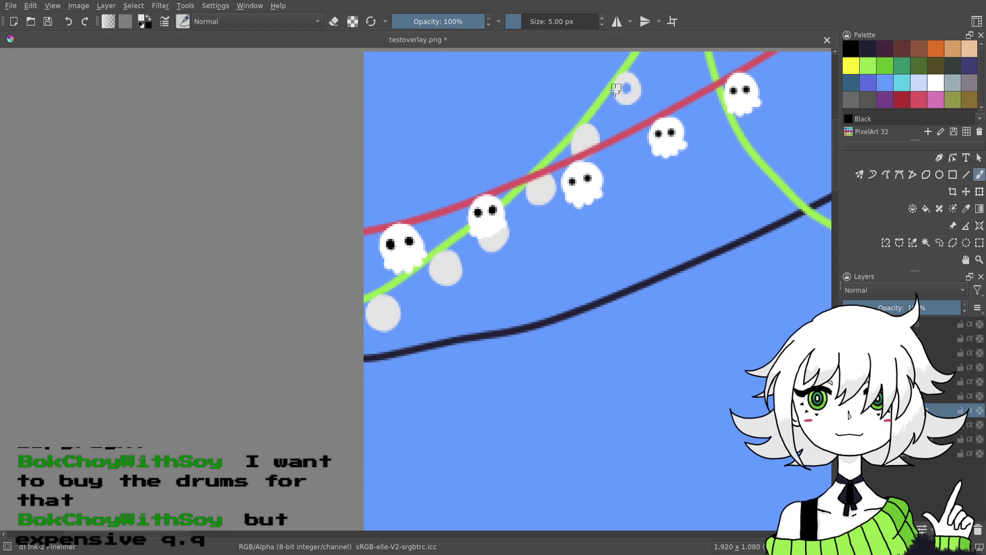
- Paint four light grey bulbs down the second light green swag, from the canvas's upper edge to its crossing with the dark string
left_click_drag(741, 181, 635, 206)
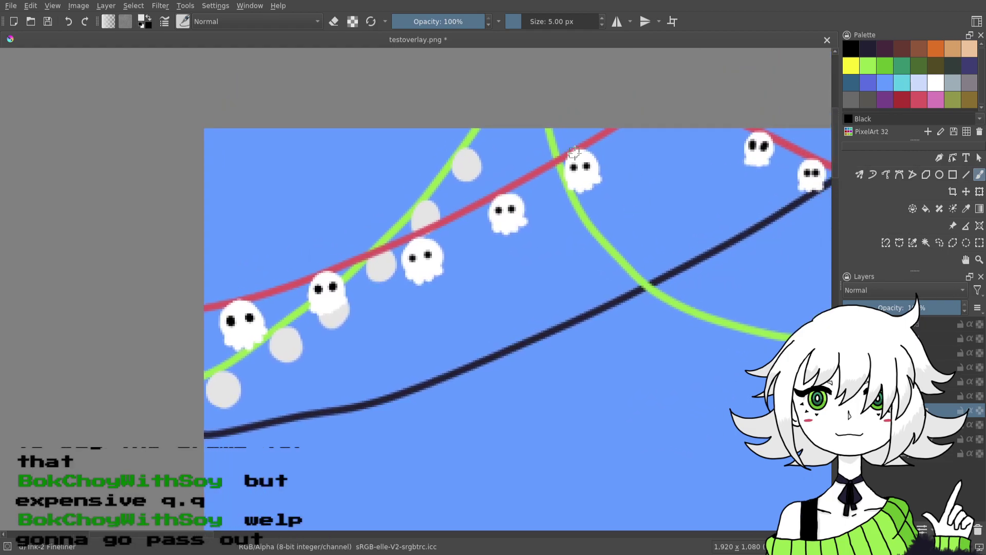
left_click_drag(548, 149, 560, 159)
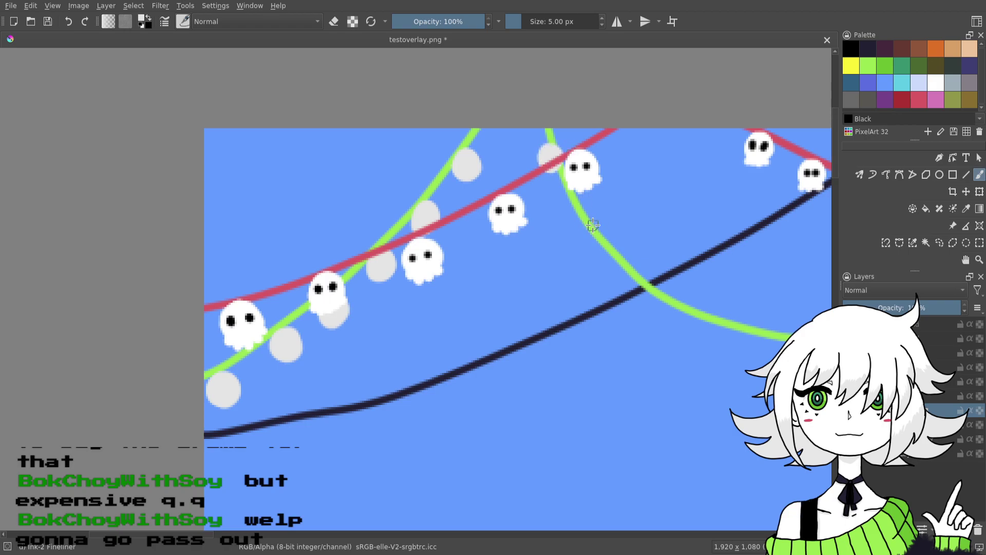
left_click_drag(594, 221, 563, 265)
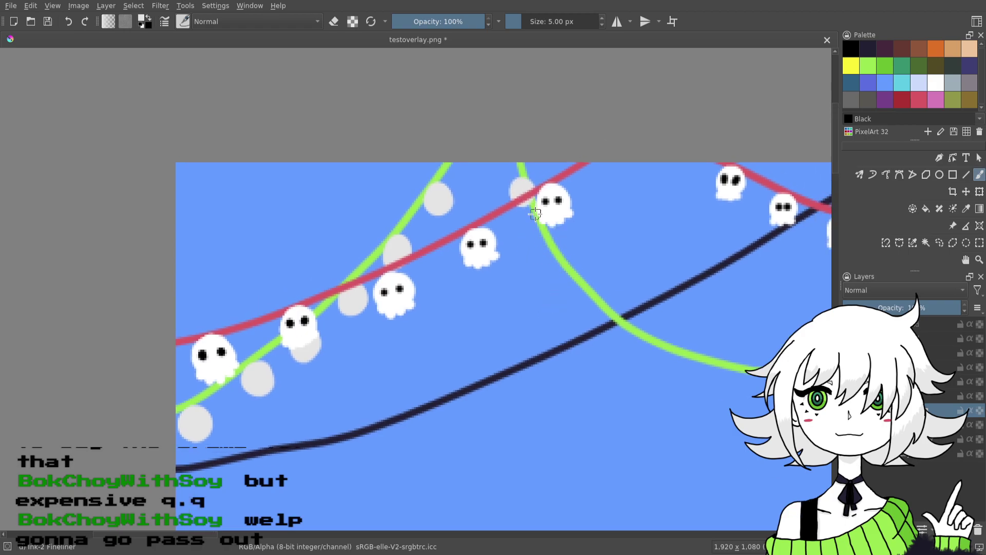
left_click_drag(549, 249, 547, 263)
left_click_drag(581, 299, 594, 302)
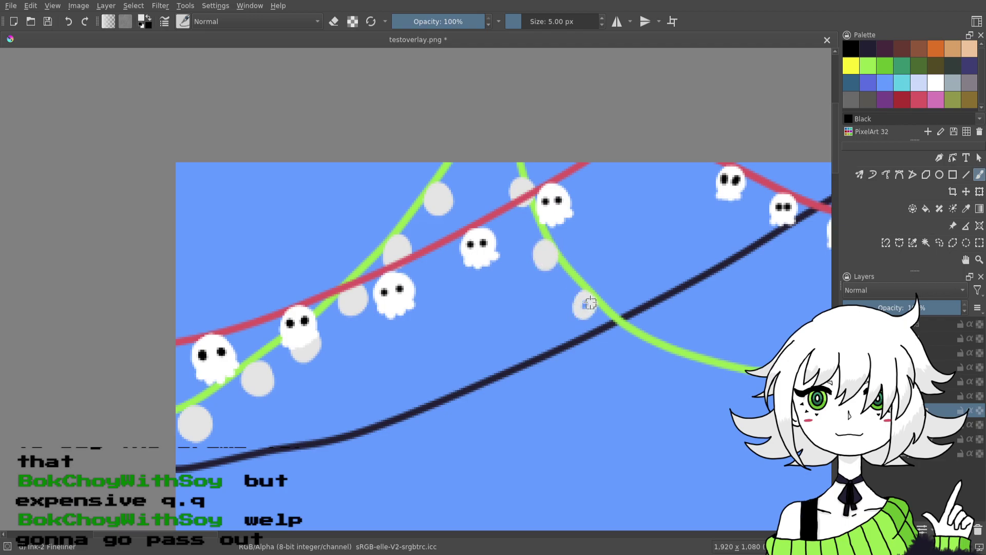
left_click_drag(676, 319, 600, 294)
left_click_drag(547, 321, 549, 314)
- Paint four light grey bulbs under the lowest part of the second light green swag, past its crossing with the dark string
scroll(578, 315, "right", 2)
scroll(560, 308, "down", 1)
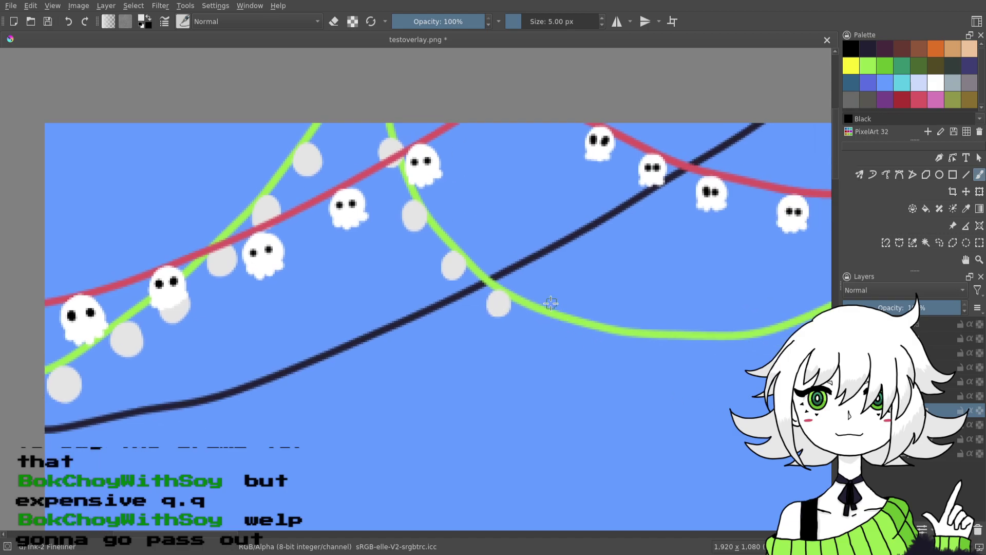
mouse_move(553, 322)
left_mouse_down()
mouse_move(545, 327)
mouse_move(602, 345)
left_mouse_up()
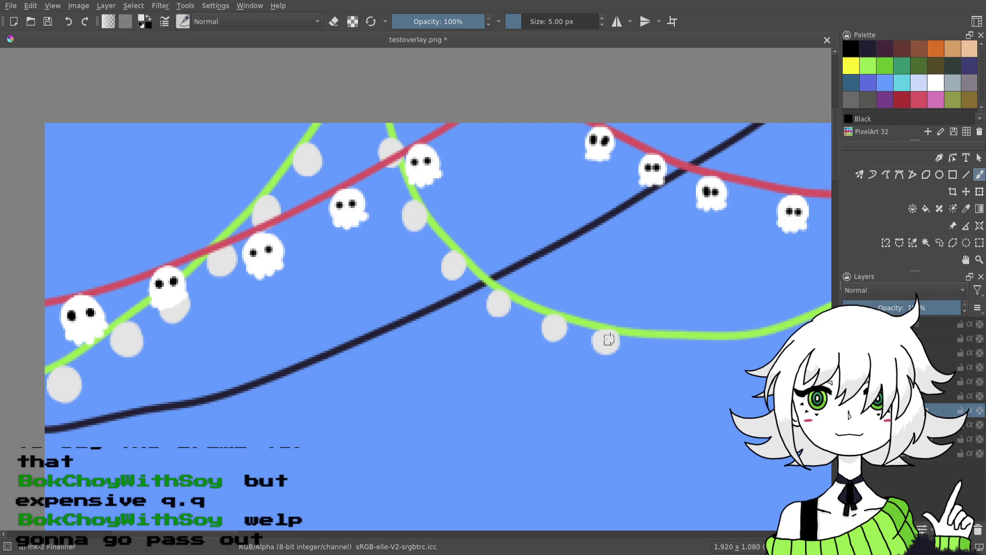
scroll(658, 363, "right", 4)
scroll(658, 363, "down", 1)
key("plus")
key("plus")
left_click_drag(724, 414, 457, 282)
left_click_drag(410, 247, 405, 246)
scroll(616, 270, "right", 1)
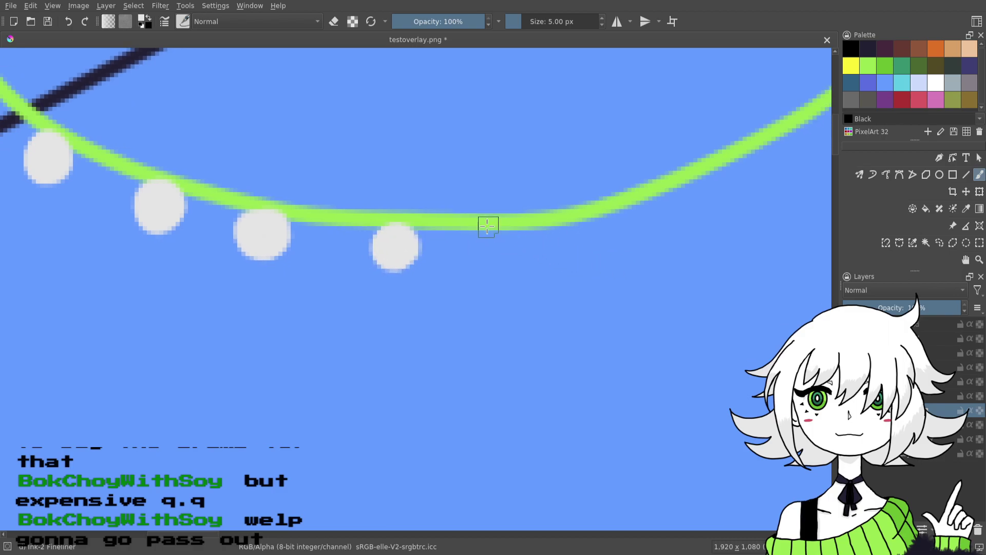
left_click_drag(513, 239, 513, 244)
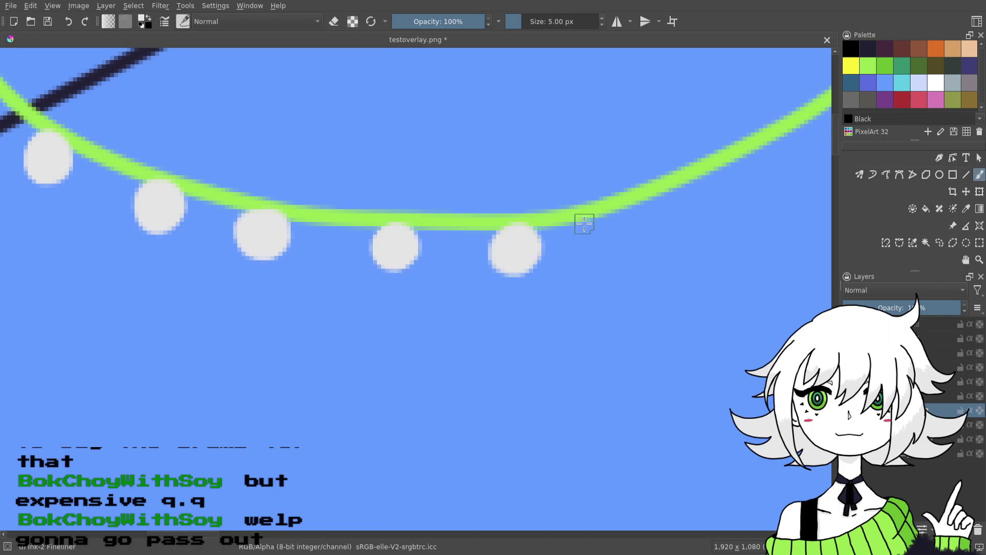
- Paint three light grey bulbs under the rising side of the second light green swag, redoing the third one
left_click_drag(714, 236, 614, 275)
left_click_drag(546, 255, 549, 265)
scroll(580, 315, "right", 3)
scroll(581, 316, "up", 1)
scroll(580, 315, "right", 1)
scroll(580, 316, "up", 1)
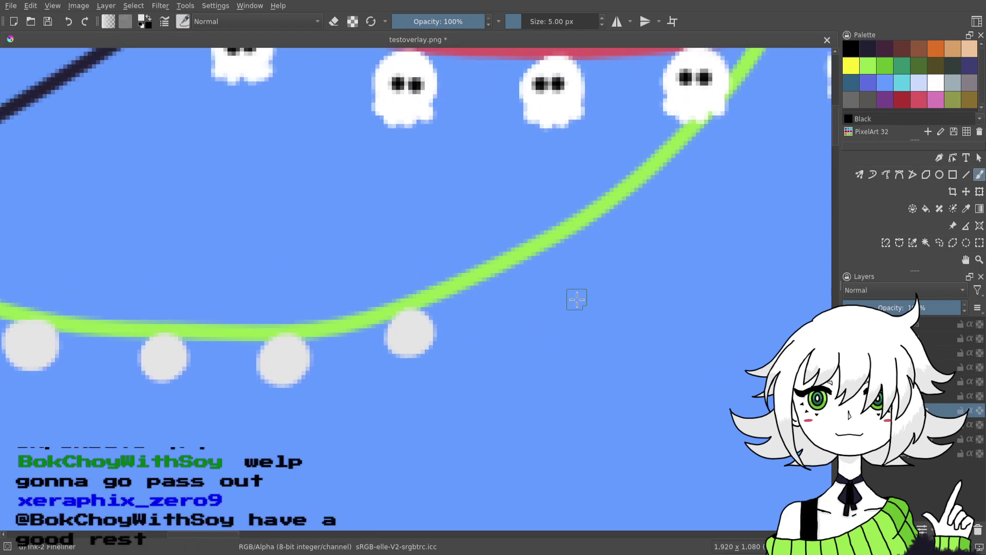
left_click_drag(531, 262, 530, 268)
left_click_drag(625, 207, 627, 214)
left_click(71, 24)
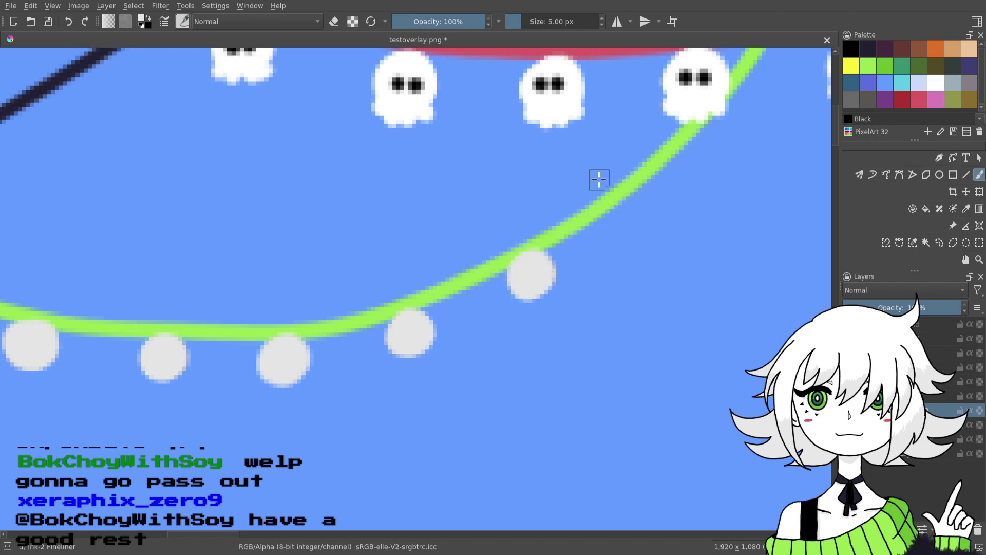
mouse_move(622, 201)
left_mouse_down()
mouse_move(618, 224)
mouse_move(625, 204)
left_mouse_up()
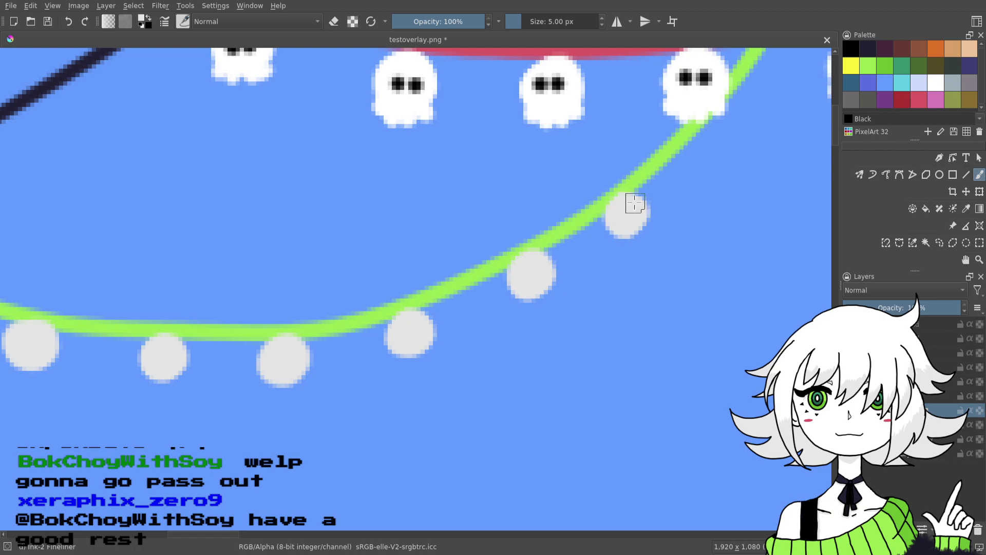
left_click_drag(625, 202, 634, 233)
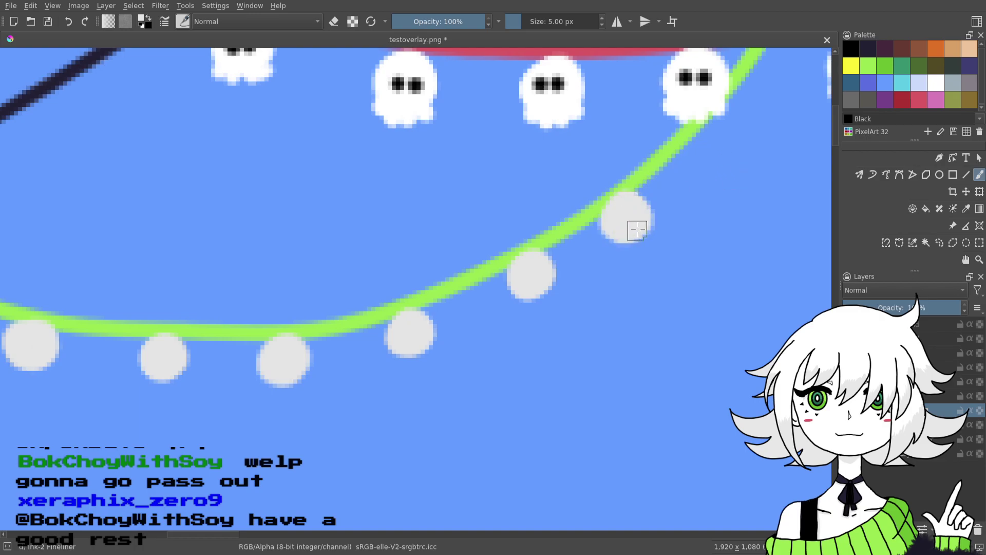
- Paint the second light green swag's last three light grey bulbs, across the red string and up to the canvas's upper edge
left_click_drag(700, 183, 546, 284)
mouse_move(558, 224)
left_mouse_down()
mouse_move(552, 252)
mouse_move(557, 229)
mouse_move(560, 242)
left_mouse_up()
left_click_drag(633, 178, 545, 265)
left_click_drag(547, 206, 557, 210)
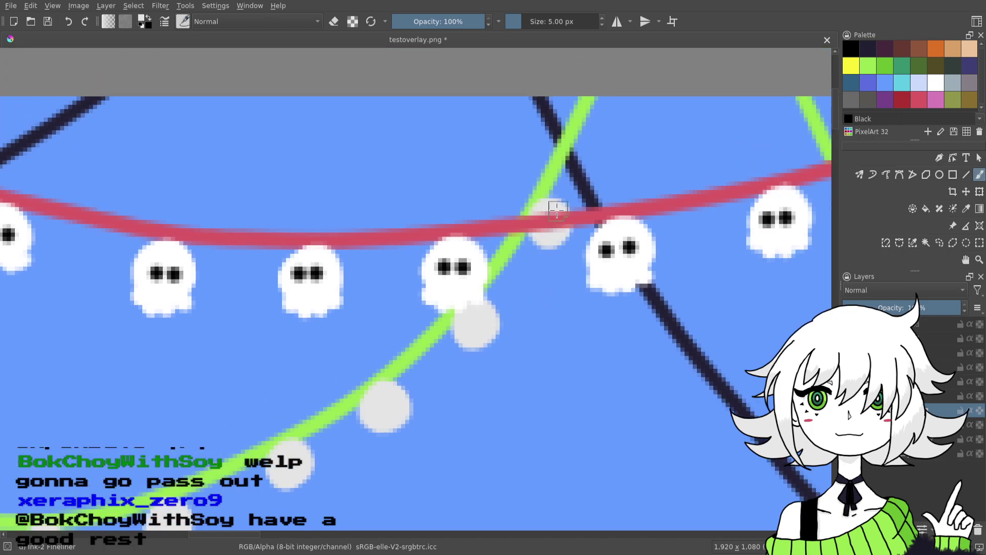
mouse_move(591, 116)
left_mouse_down()
mouse_move(596, 145)
mouse_move(587, 124)
left_mouse_up()
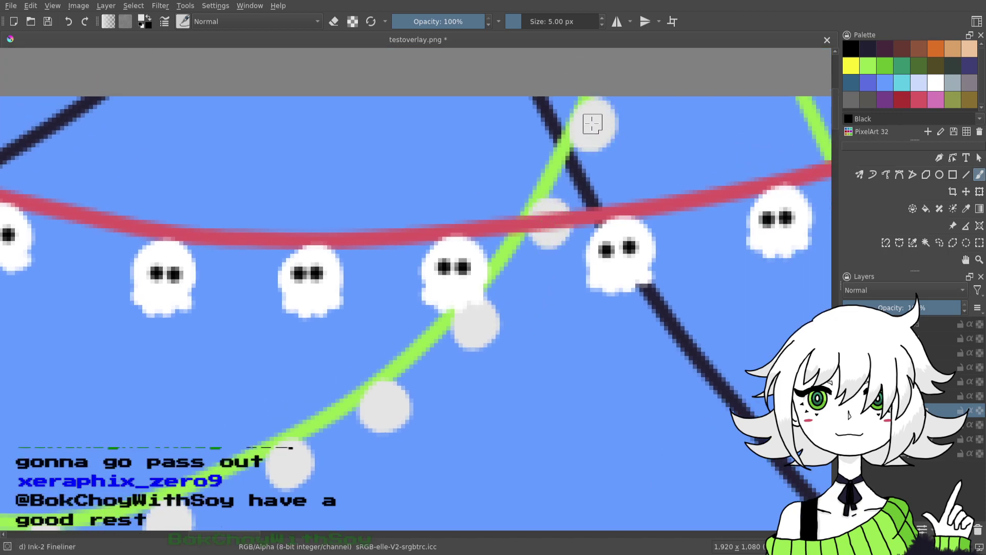
- Paint three light grey bulbs down the steep start of the third light green swag, beginning just below the red string
key("minus")
key("minus")
left_click_drag(647, 407, 530, 421)
scroll(740, 385, "up", 3)
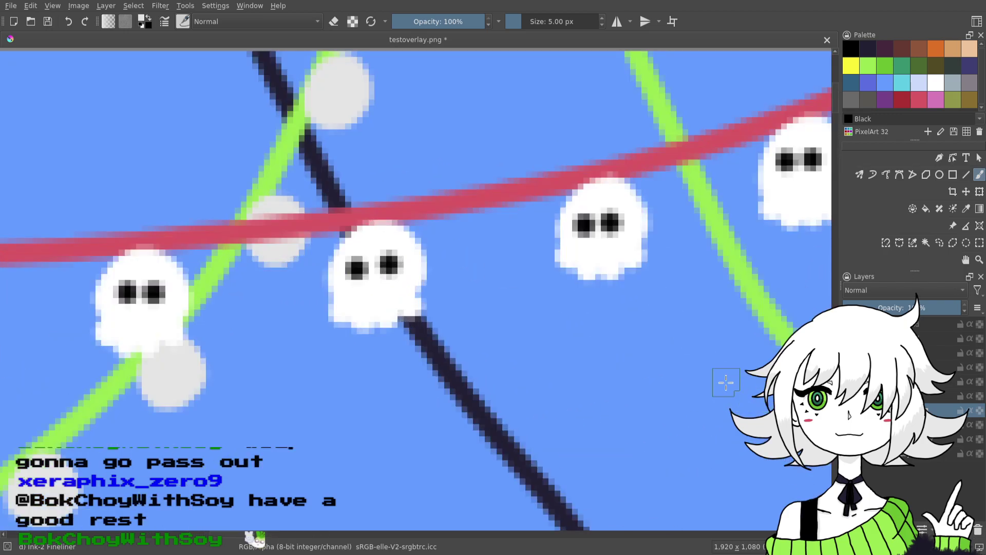
left_click_drag(559, 133, 554, 154)
mouse_move(618, 273)
left_mouse_down()
mouse_move(610, 275)
mouse_move(622, 291)
left_mouse_up()
mouse_move(666, 389)
left_mouse_down()
mouse_move(579, 295)
mouse_move(587, 310)
mouse_move(609, 313)
left_mouse_up()
mouse_move(700, 394)
left_mouse_down()
mouse_move(517, 291)
mouse_move(515, 331)
left_mouse_up()
- Paint the fourth and fifth light grey bulbs where the third light green swag's descending side flattens out
scroll(515, 332, "down", 4)
scroll(515, 331, "right", 7)
scroll(490, 314, "down", 1)
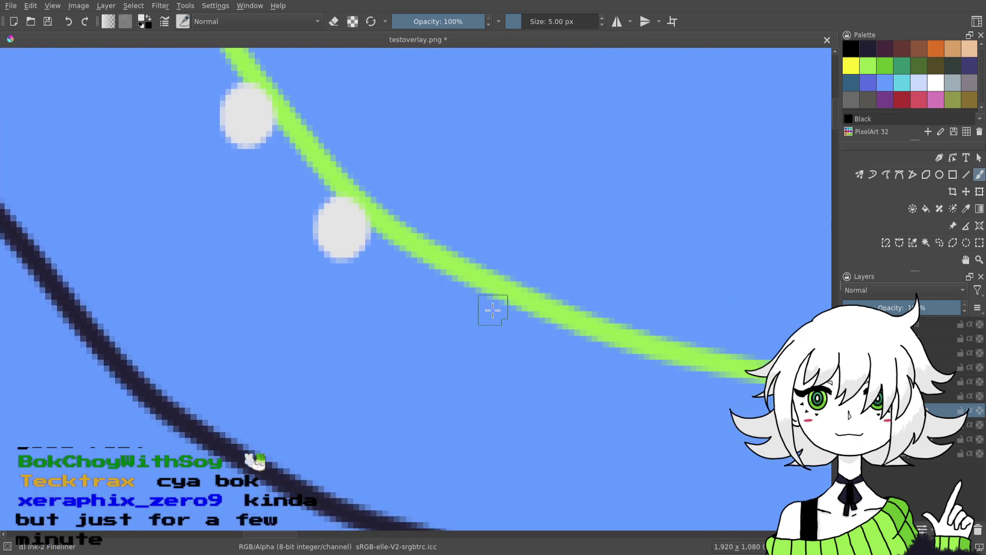
mouse_move(476, 299)
left_mouse_down()
mouse_move(471, 310)
mouse_move(469, 288)
mouse_move(458, 315)
left_mouse_up()
scroll(519, 365, "down", 2)
scroll(518, 365, "right", 2)
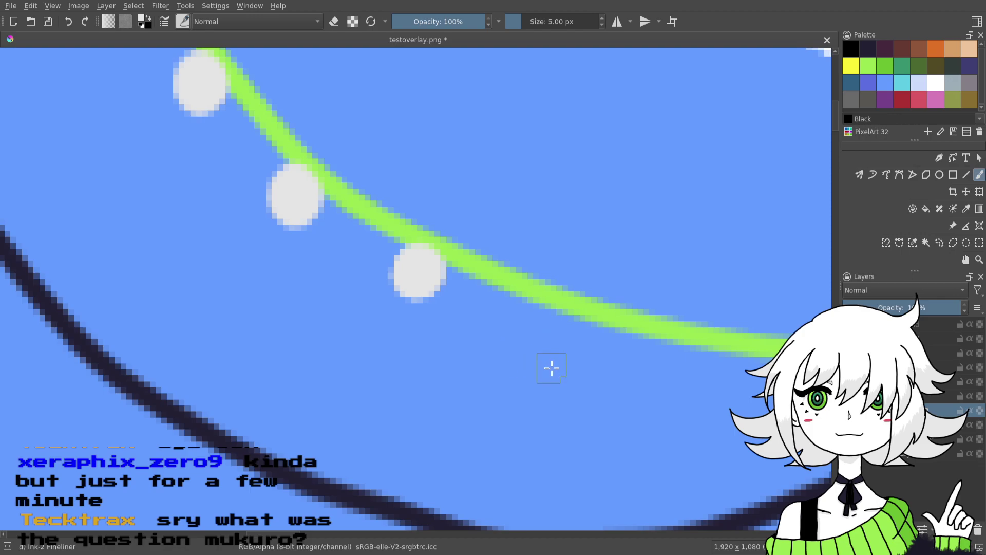
left_click_drag(537, 302, 548, 336)
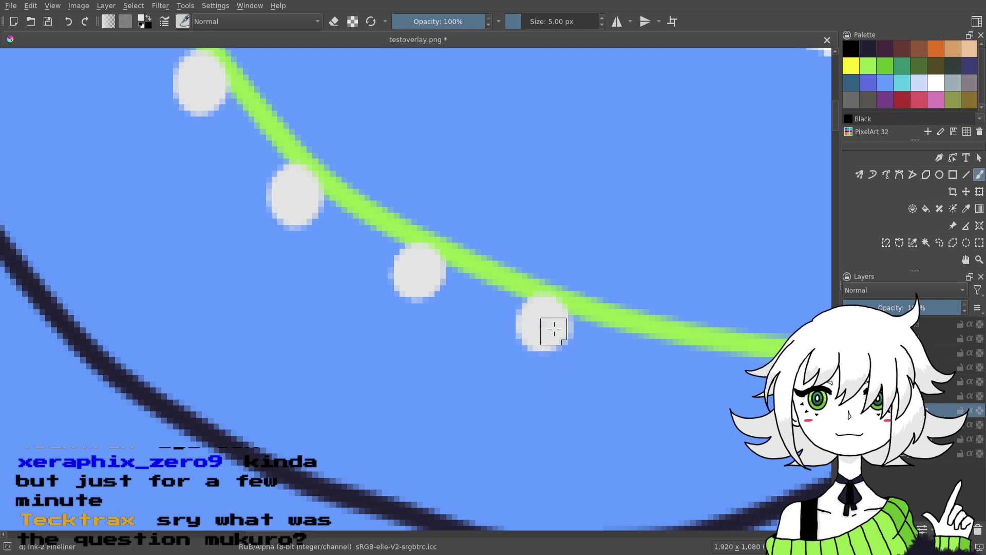
- Paint three more light grey bulbs along the bottom of the third light green swag, before its crossing with the dark string
left_click_drag(717, 379, 617, 320)
mouse_move(559, 284)
left_mouse_down()
mouse_move(548, 313)
mouse_move(559, 296)
left_mouse_up()
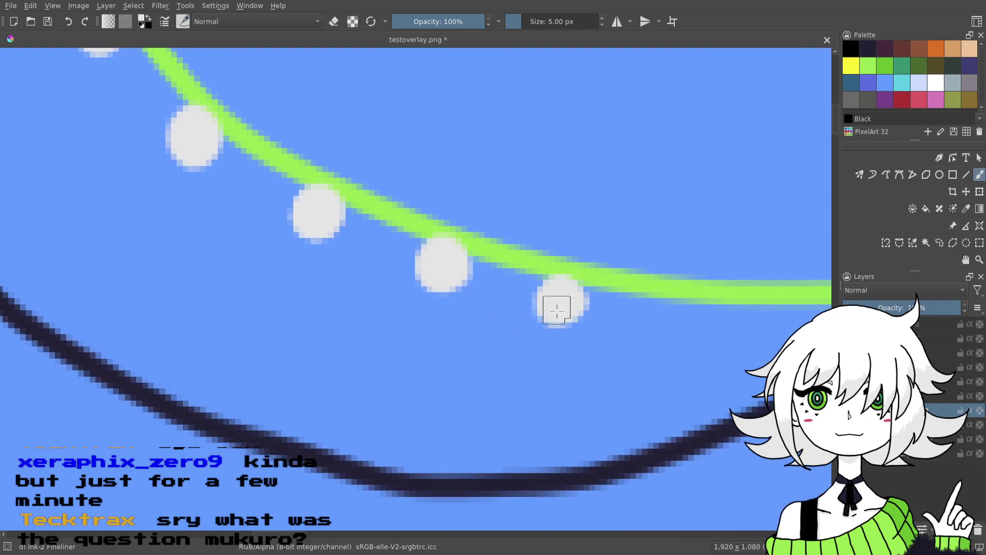
left_click_drag(637, 350, 546, 338)
mouse_move(581, 296)
left_mouse_down()
mouse_move(583, 308)
mouse_move(606, 308)
mouse_move(584, 308)
left_mouse_up()
scroll(645, 323, "right", 5)
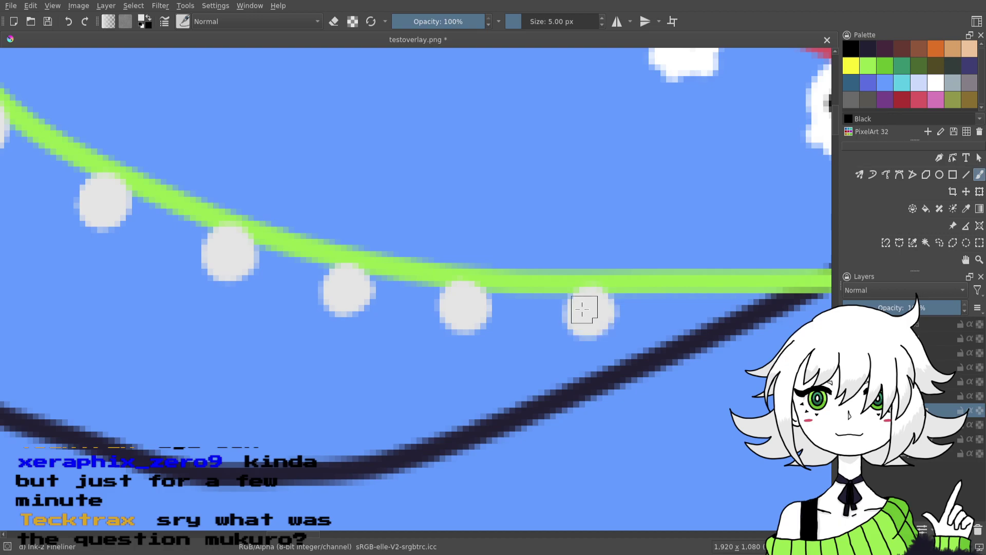
scroll(557, 323, "right", 5)
scroll(681, 375, "left", 15)
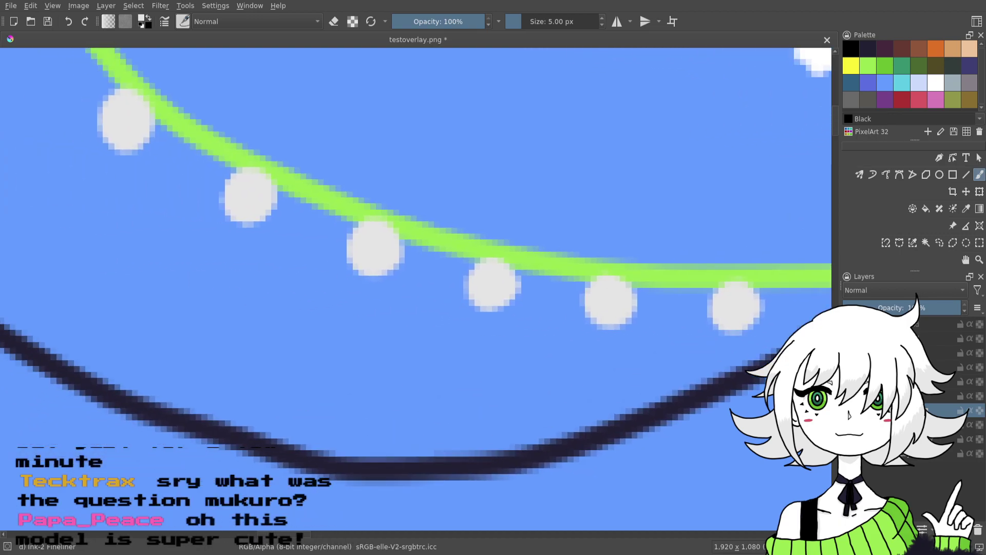
scroll(568, 359, "down", 5)
scroll(568, 360, "up", 3)
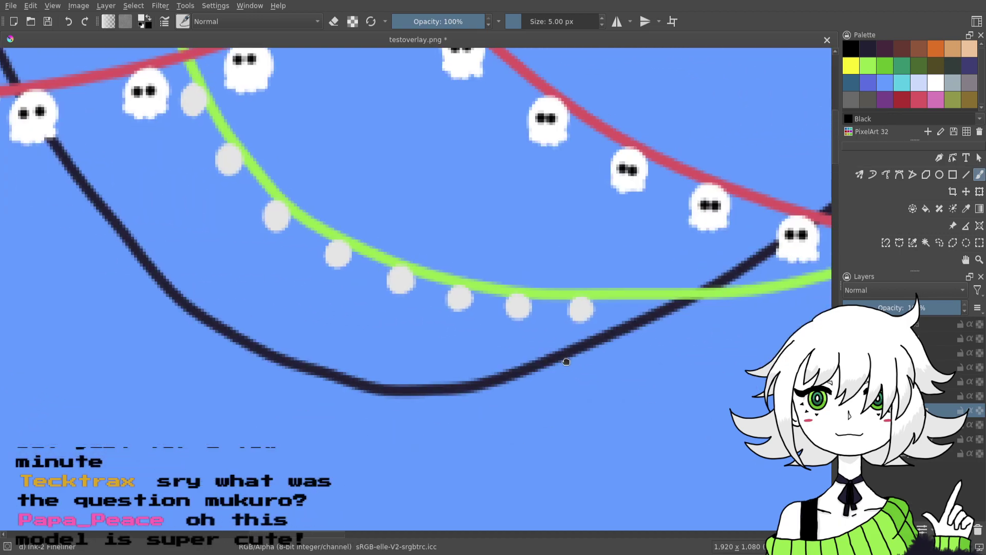
- Enlarge the third light green swag's light grey bulbs from just below the red string to the bottom of the curve
scroll(453, 326, "down", 3)
scroll(438, 152, "up", 3)
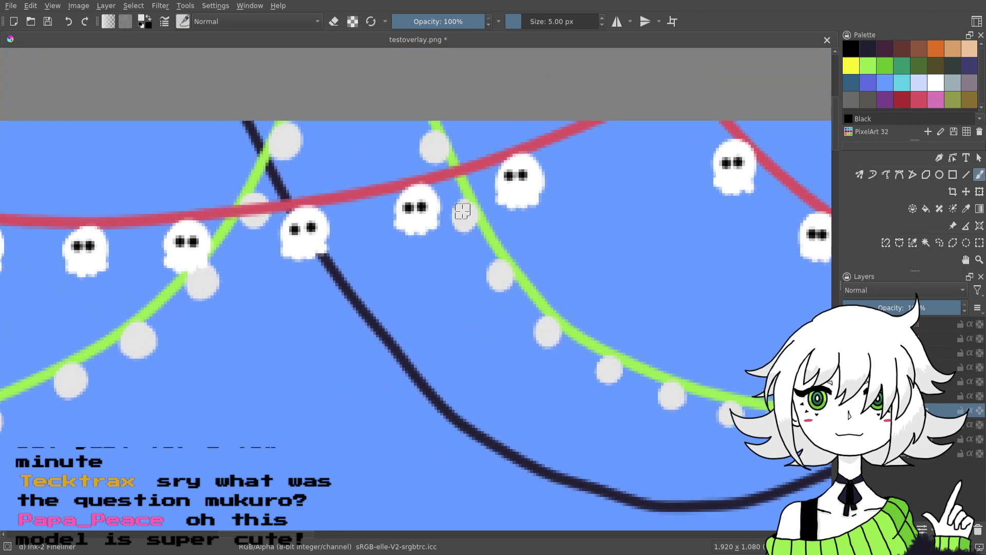
left_click_drag(452, 220, 458, 206)
left_click_drag(507, 281, 502, 285)
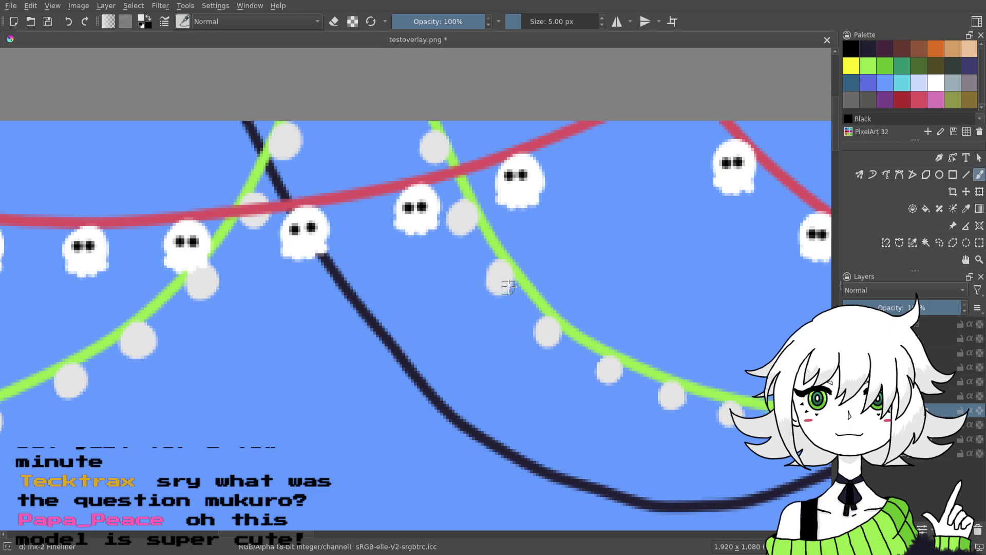
left_click_drag(547, 327, 543, 334)
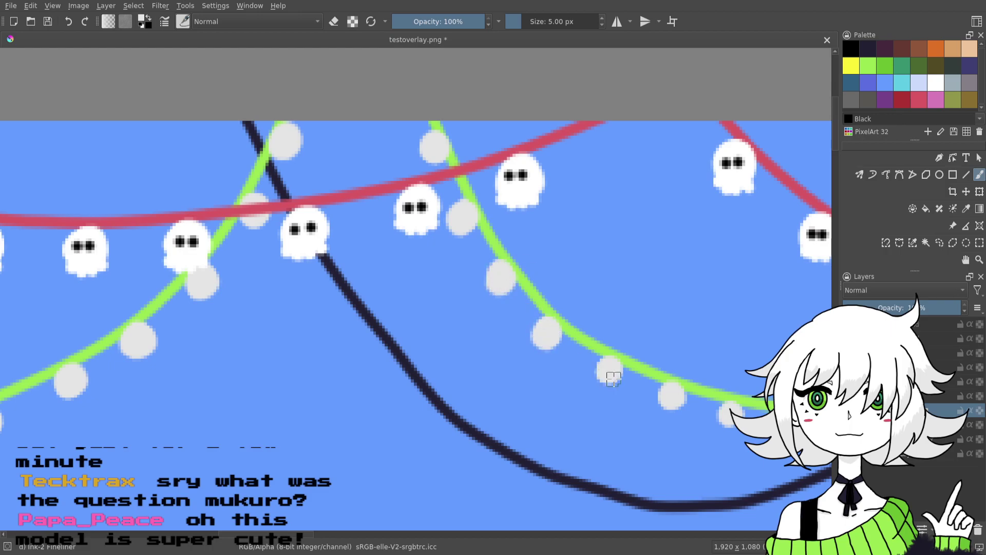
left_click_drag(605, 364, 611, 358)
left_click_drag(682, 359, 580, 343)
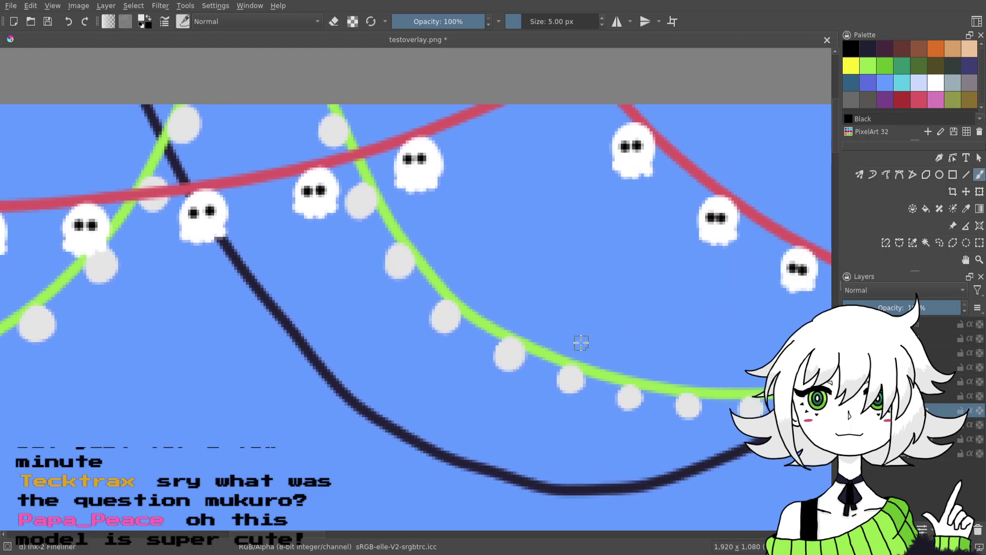
left_click_drag(570, 375, 583, 385)
left_click_drag(628, 391, 635, 393)
mouse_move(682, 414)
left_mouse_down()
mouse_move(680, 396)
mouse_move(559, 402)
mouse_move(601, 415)
left_mouse_up()
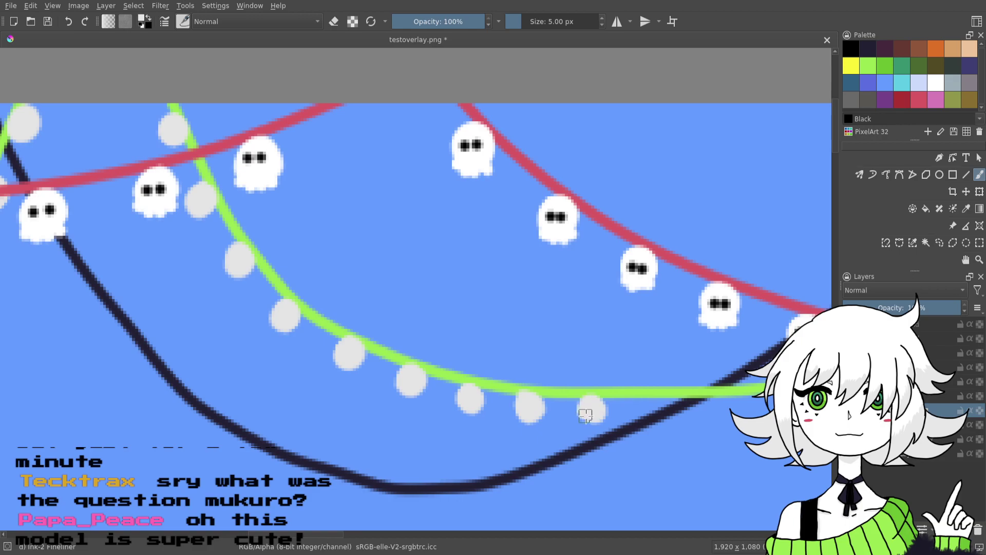
- Paint a light grey bulb at the third light green swag's dark string crossing and three more up its rising side
left_click_drag(718, 418, 605, 372)
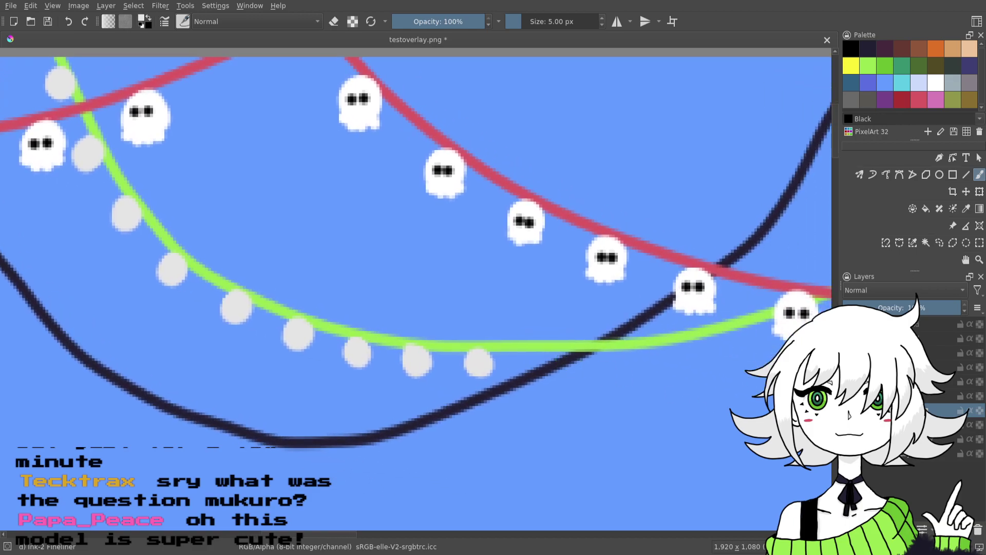
key("ctrl+plus")
left_click_drag(698, 379, 640, 309)
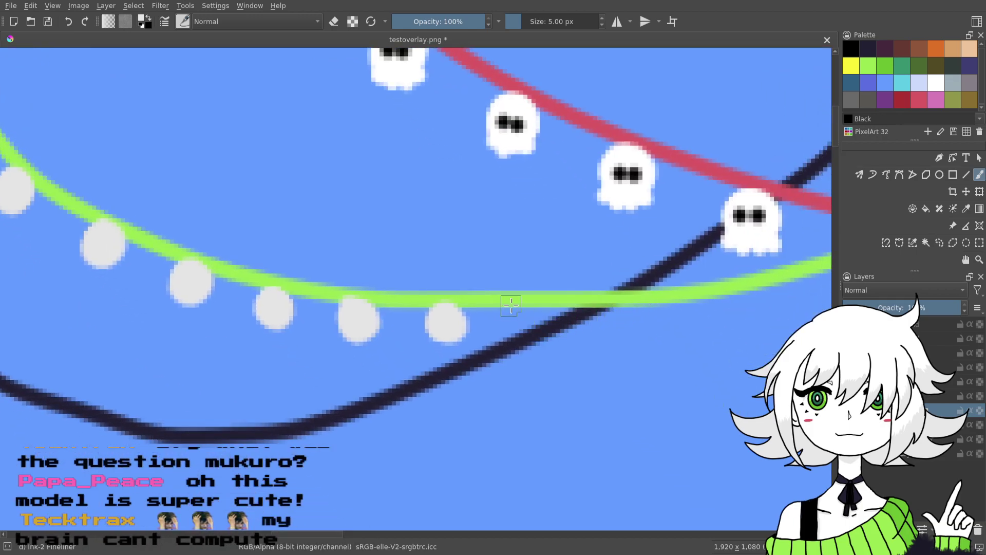
left_click_drag(543, 319, 541, 330)
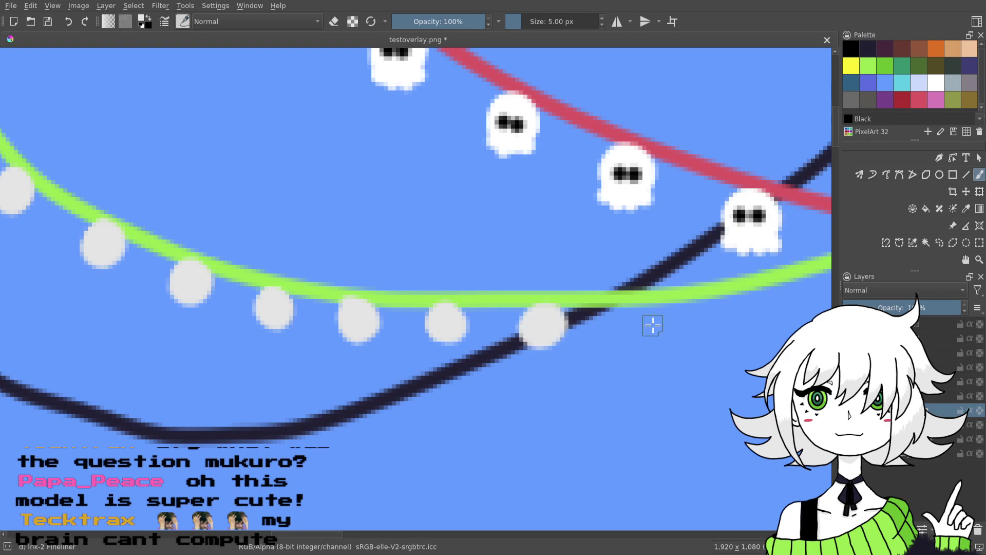
left_click_drag(651, 328, 517, 363)
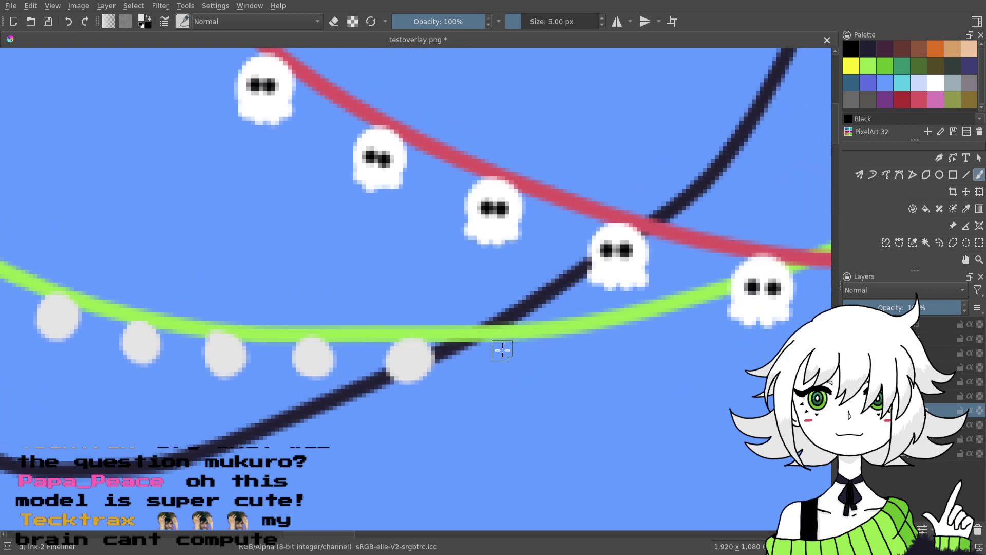
left_click_drag(512, 343, 513, 359)
left_click_drag(596, 337, 598, 341)
left_click_drag(702, 350, 585, 369)
left_click_drag(571, 335, 568, 341)
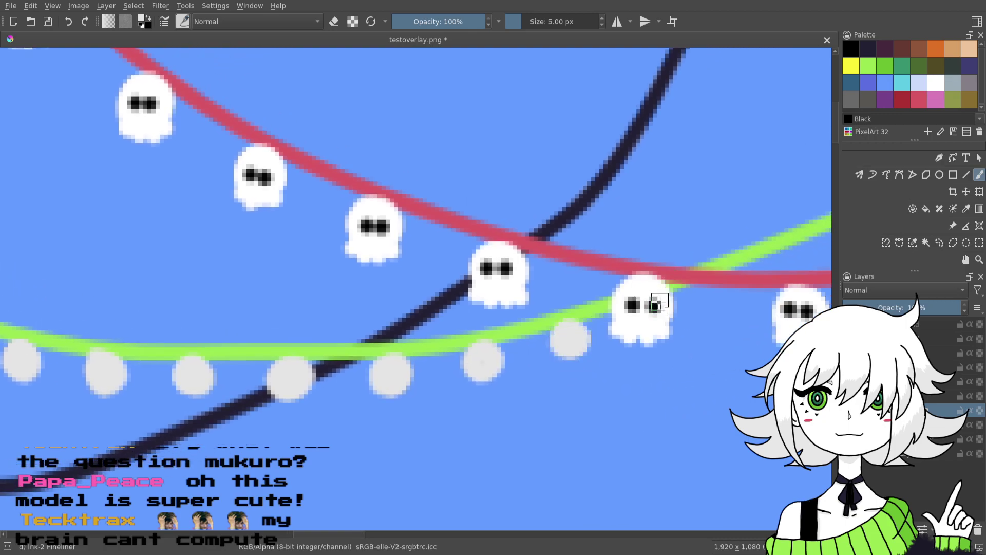
- Paint a light grey bulb where the third light green swag crosses the red string, undoing and repainting a stroke
mouse_move(730, 305)
left_mouse_down()
mouse_move(607, 329)
mouse_move(578, 321)
left_mouse_up()
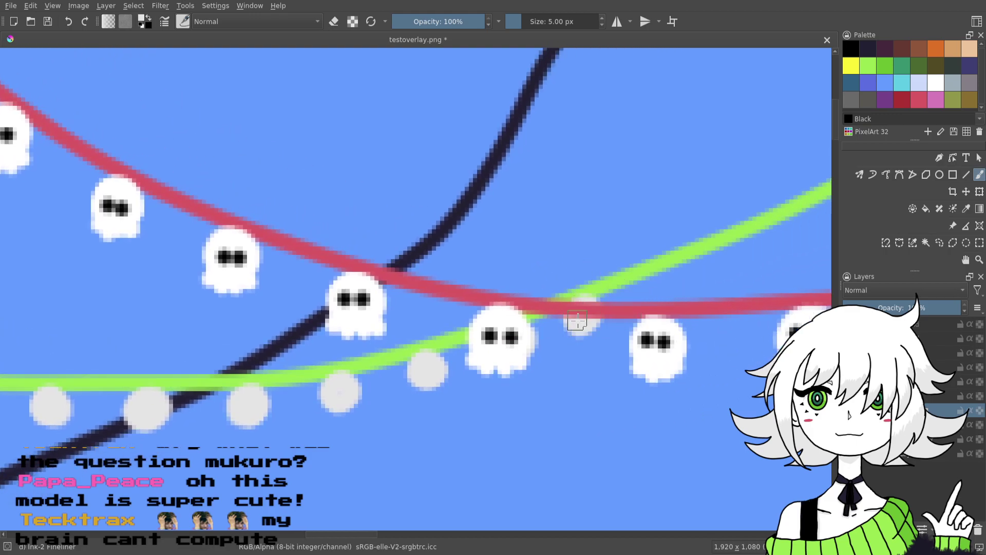
left_click(70, 23)
left_click(586, 313)
left_click(583, 315)
- Paint three light grey bulbs up the third light green swag, just above its crossing with the red string
mouse_move(730, 321)
left_mouse_down()
mouse_move(570, 340)
mouse_move(522, 365)
left_mouse_up()
left_click_drag(493, 309, 491, 332)
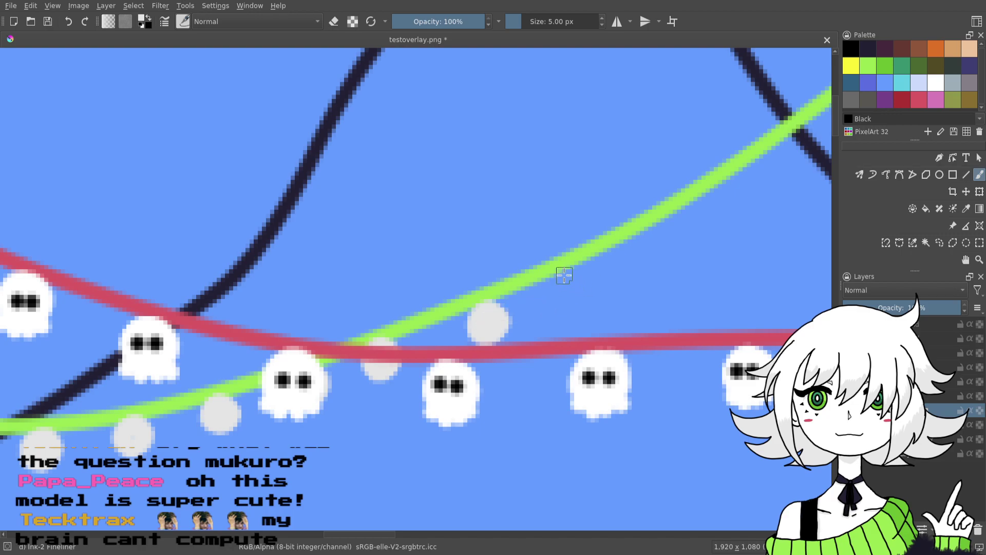
left_click(570, 285)
left_click(657, 237)
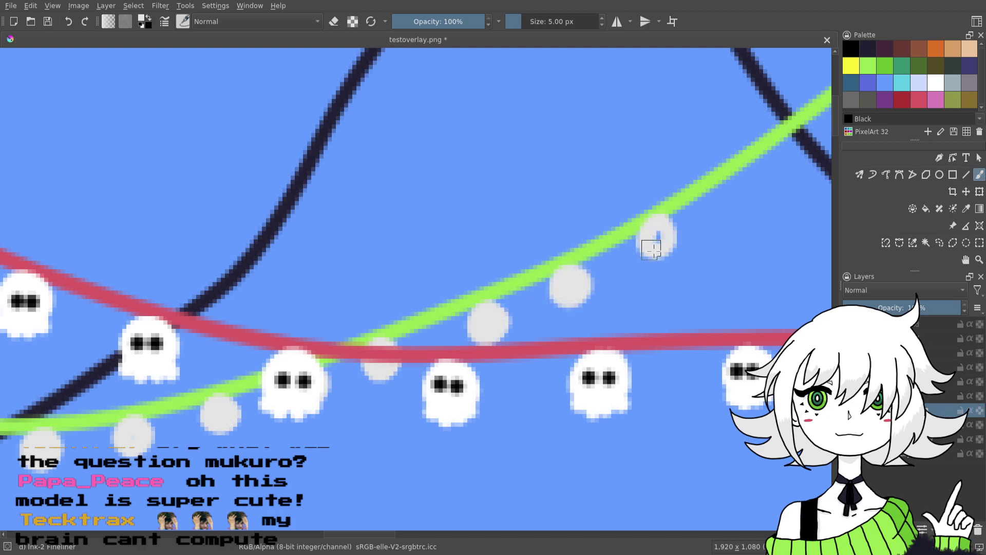
- Paint the third light green swag's last three light grey bulbs, past the dark string and up to the canvas's upper edge
key("ctrl+minus")
key("ctrl+minus")
key("ctrl+minus")
key("ctrl+minus")
key("ctrl+minus")
key("ctrl+minus")
key("ctrl+plus")
key("ctrl+plus")
key("ctrl+plus")
key("ctrl+plus")
key("ctrl+plus")
key("ctrl+plus")
key("ctrl+plus")
mouse_move(801, 307)
left_mouse_down()
mouse_move(611, 370)
mouse_move(478, 377)
left_mouse_up()
mouse_move(552, 200)
left_mouse_down()
mouse_move(538, 213)
mouse_move(553, 201)
left_mouse_up()
scroll(539, 226, "right", 4)
scroll(540, 226, "up", 2)
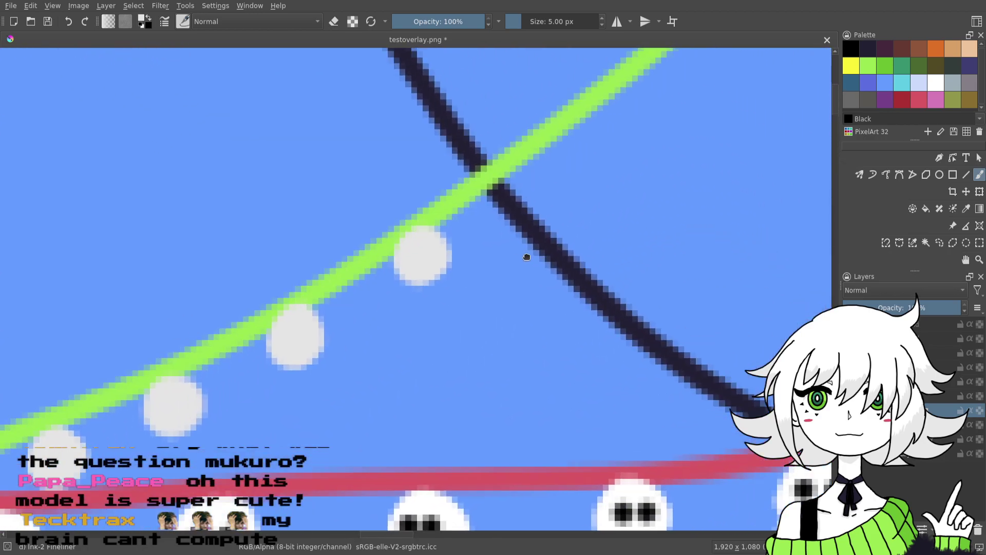
mouse_move(433, 207)
left_mouse_down()
mouse_move(440, 240)
mouse_move(438, 220)
left_mouse_up()
mouse_move(552, 117)
left_mouse_down()
mouse_move(522, 139)
mouse_move(532, 137)
left_mouse_up()
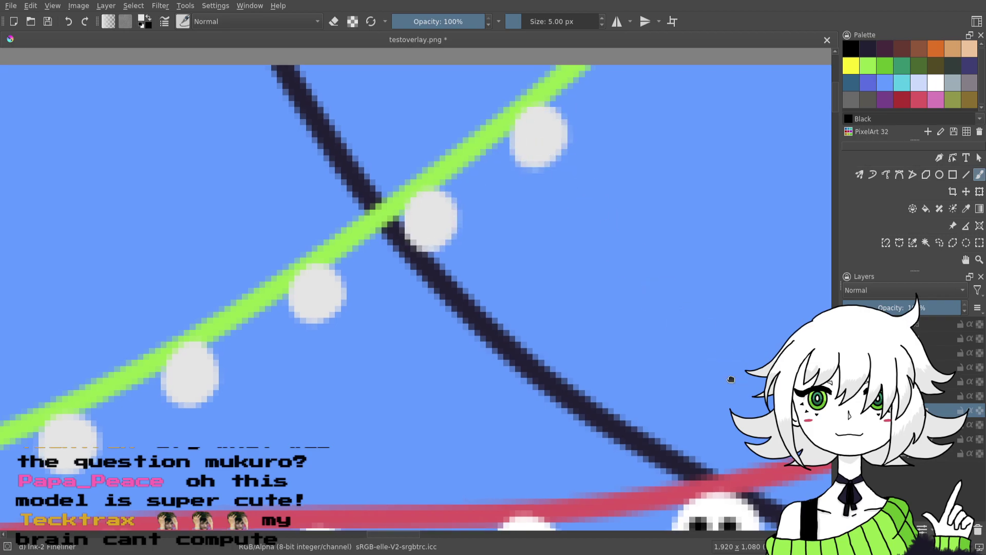
- Paint the first two light grey bulbs of the fourth light green swag, between the canvas's upper edge and the red string
scroll(731, 378, "down", 1)
scroll(731, 378, "right", 1)
key("minus")
key("minus")
key("minus")
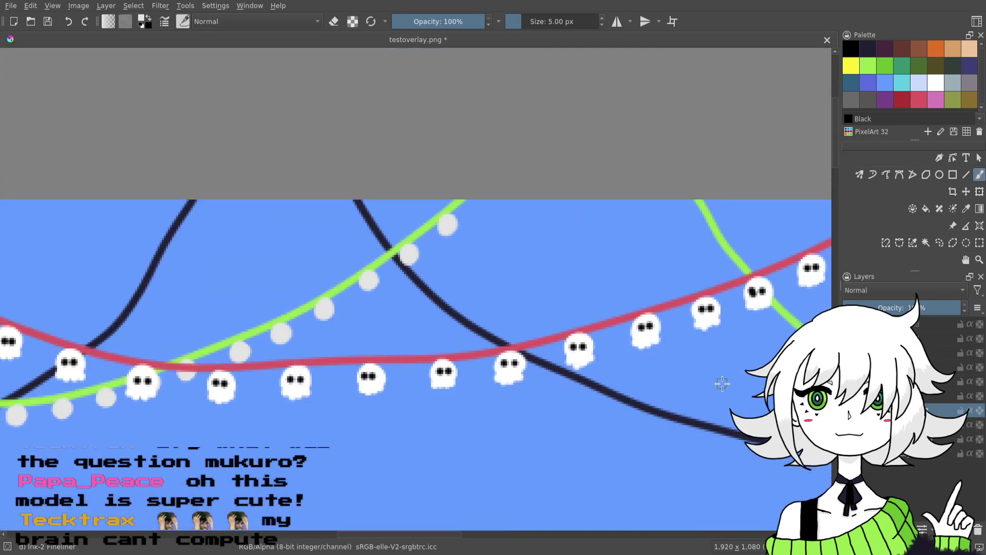
left_click_drag(738, 389, 550, 364)
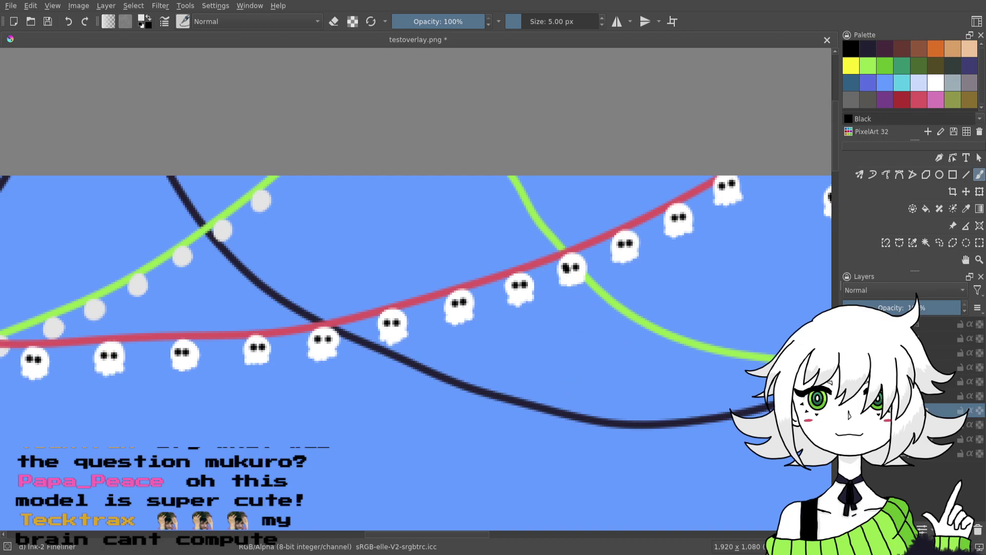
key("plus")
key("plus")
left_click_drag(681, 386, 678, 491)
left_click_drag(610, 194, 605, 202)
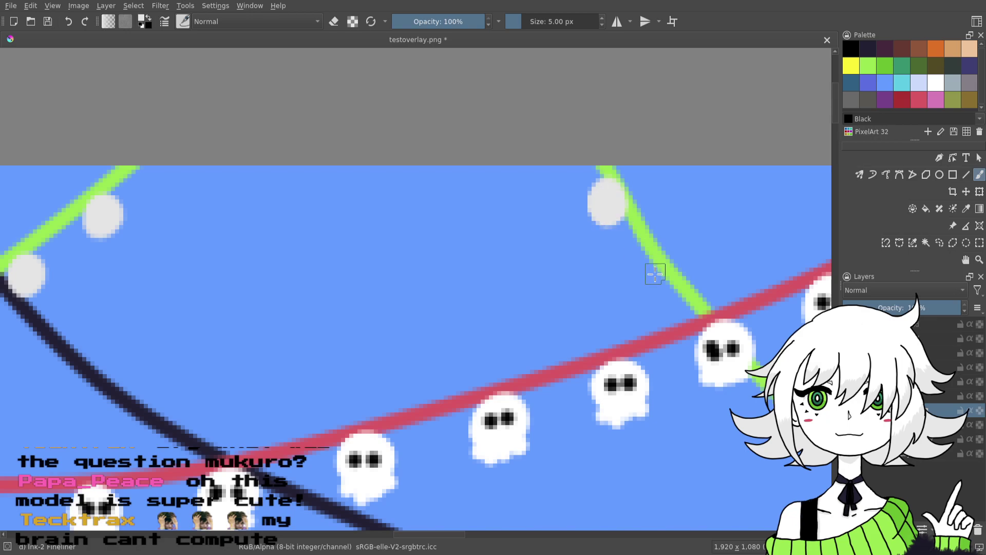
left_click(48, 21)
left_click_drag(605, 355, 532, 324)
left_click_drag(579, 237, 572, 242)
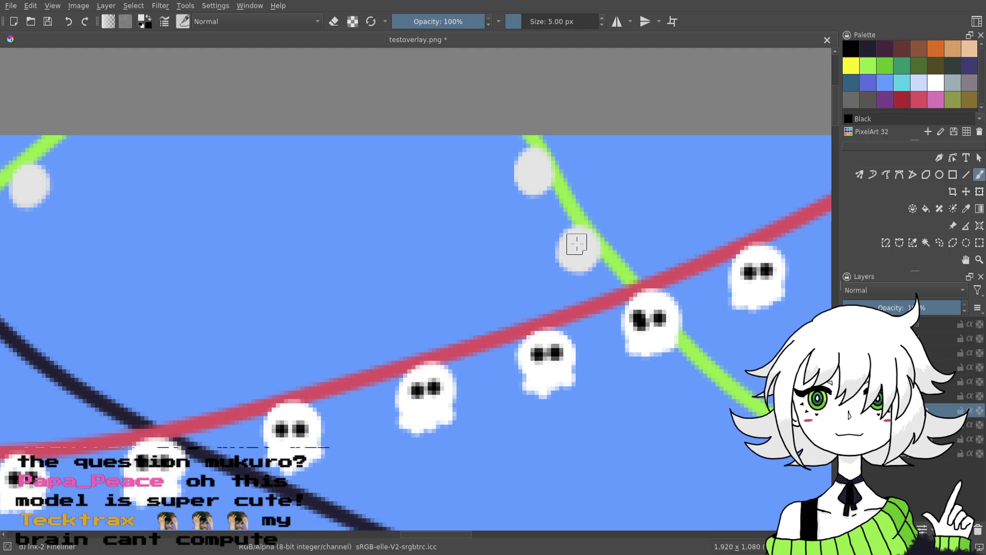
- Paint four light grey bulbs down the fourth light green swag, starting just below the ghost at the red string
scroll(567, 252, "right", 3)
scroll(567, 252, "down", 2)
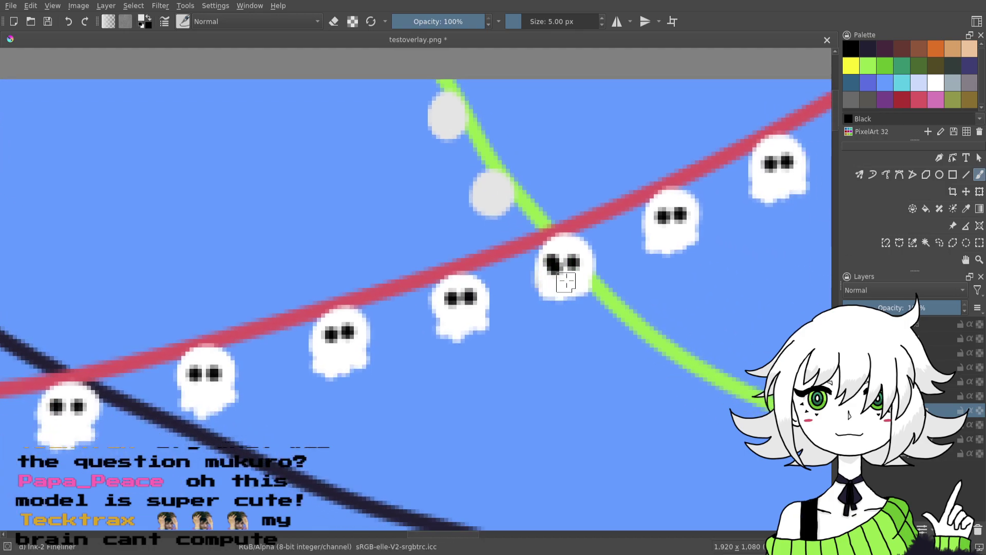
scroll(664, 346, "right", 3)
scroll(664, 346, "down", 2)
mouse_move(531, 300)
left_mouse_down()
mouse_move(545, 308)
mouse_move(535, 302)
left_mouse_up()
mouse_move(637, 334)
left_mouse_down()
mouse_move(668, 328)
mouse_move(597, 274)
mouse_move(577, 315)
mouse_move(591, 310)
left_mouse_up()
mouse_move(666, 332)
left_mouse_down()
mouse_move(504, 315)
mouse_move(505, 332)
left_mouse_up()
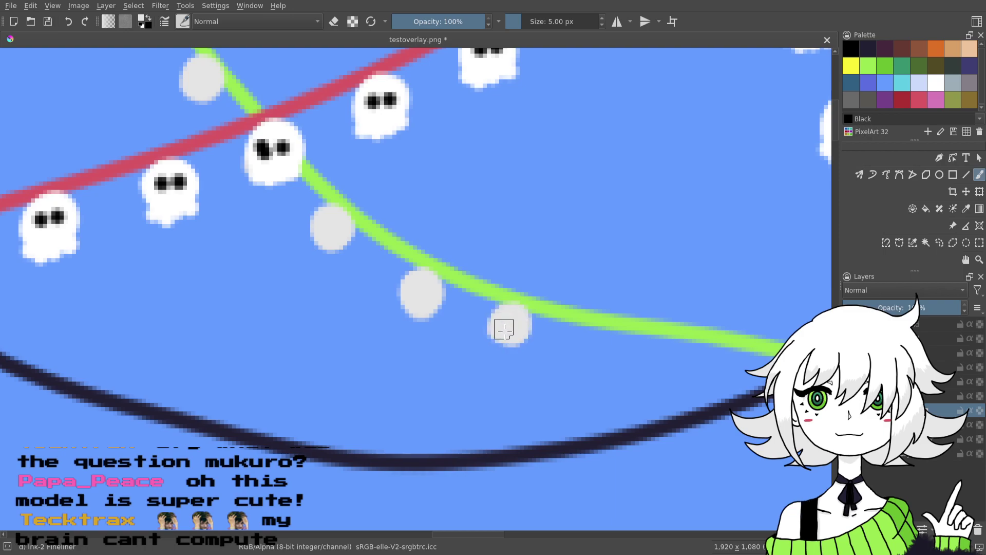
left_click_drag(588, 330, 596, 345)
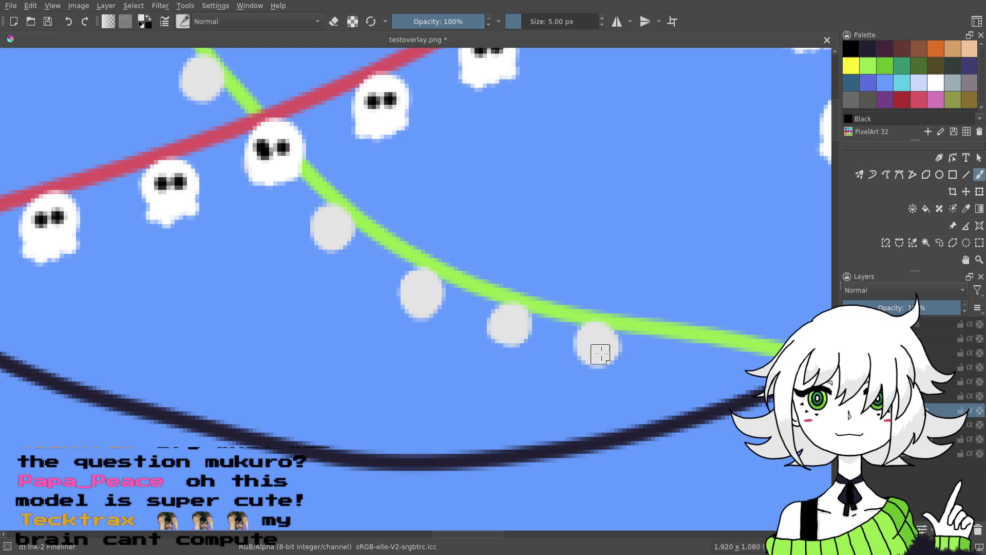
- Paint four more light grey bulbs along the fourth light green swag, continuing across its crossing with the dark string
scroll(677, 339, "down", 1)
mouse_move(677, 340)
left_mouse_down()
mouse_move(497, 312)
mouse_move(516, 324)
left_mouse_up()
left_click_drag(599, 322, 594, 330)
left_click_drag(719, 370, 523, 330)
left_click_drag(461, 317, 477, 338)
left_click_drag(550, 331, 559, 342)
- Examine the bulbs and ghosts along all the strings at several zoom levels
key("ctrl+minus")
key("ctrl+minus")
key("ctrl+minus")
key("ctrl+minus")
key("ctrl+minus")
key("ctrl+minus")
key("ctrl+minus")
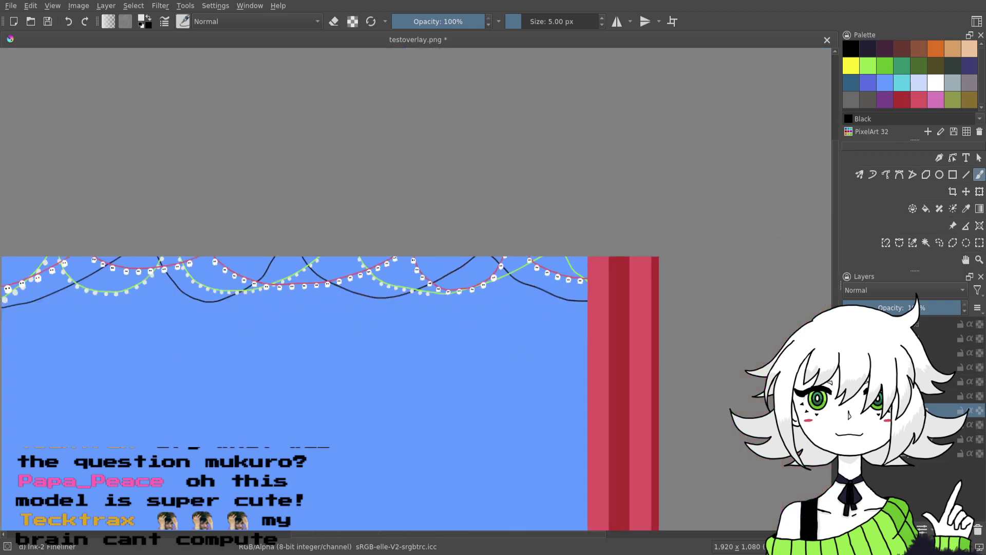
left_click_drag(554, 493, 777, 313)
left_click_drag(761, 217, 626, 355)
key("ctrl+plus")
key("ctrl+plus")
key("ctrl+plus")
key("ctrl+plus")
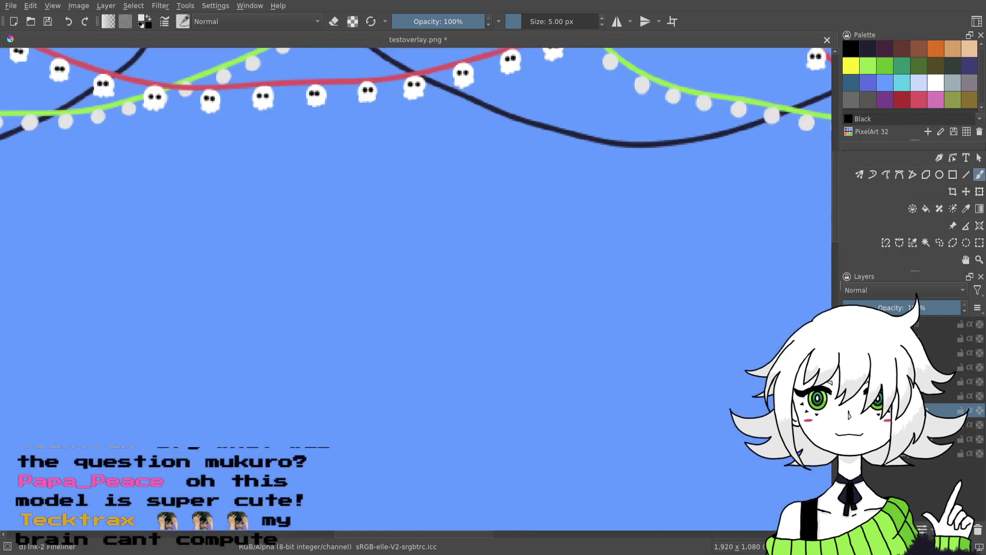
left_click_drag(711, 362, 606, 404)
left_click_drag(705, 422, 938, 345)
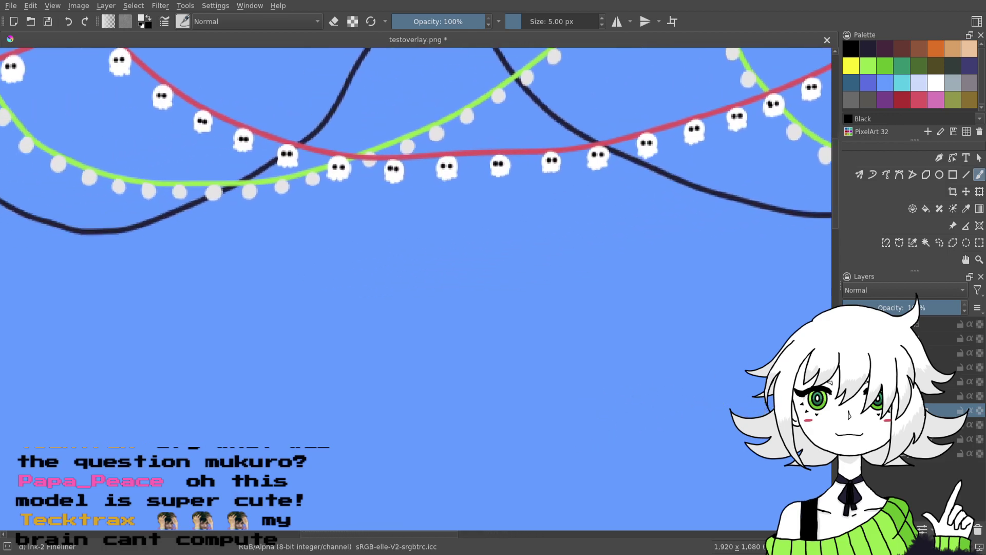
key("ctrl+minus")
key("ctrl+minus")
left_click_drag(634, 511, 642, 512)
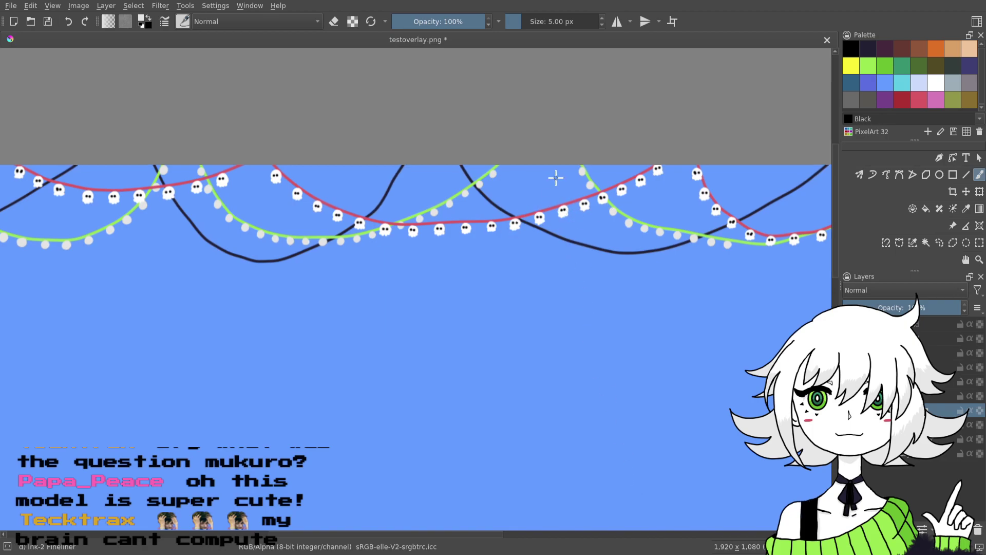
left_click_drag(618, 277, 510, 317)
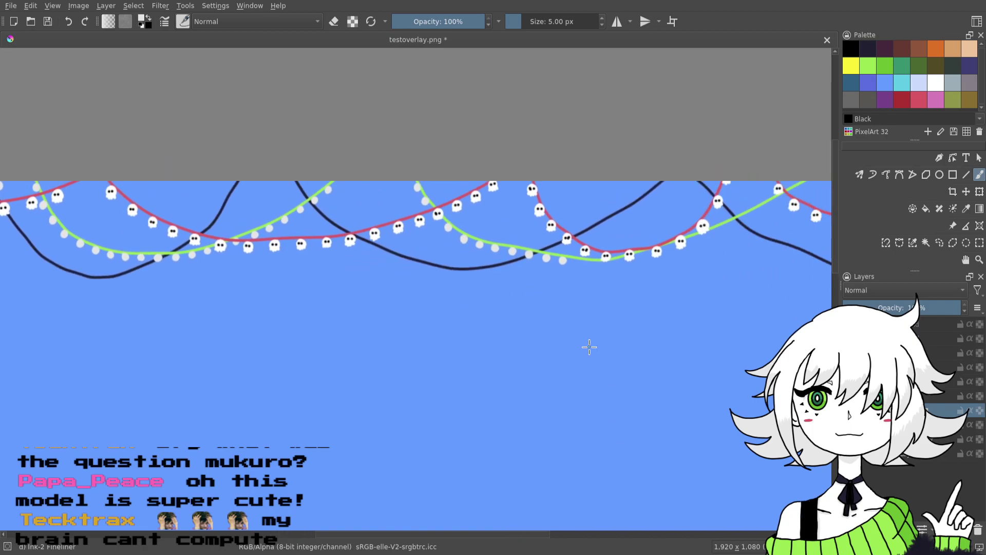
- Paint two light grey bulbs at the lowest part of the fourth light green swag, up to the ghost hanging over it
key("ctrl+plus")
key("ctrl+plus")
key("ctrl+plus")
key("ctrl+plus")
key("ctrl+plus")
left_click_drag(709, 389, 540, 456)
left_click_drag(665, 352, 462, 401)
left_click_drag(699, 352, 488, 353)
left_click_drag(758, 361, 586, 360)
left_click_drag(590, 245, 585, 262)
scroll(652, 273, "right", 4)
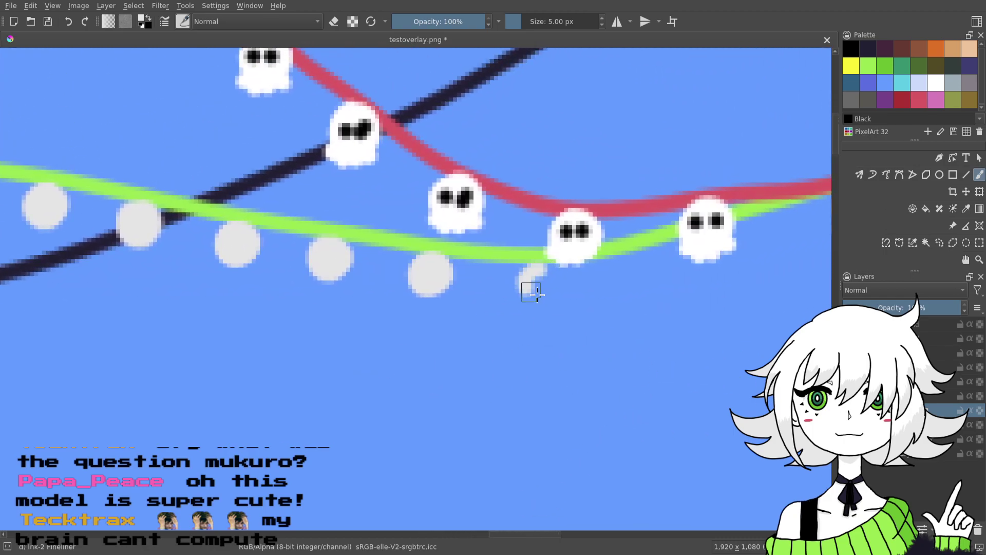
scroll(538, 287, "right", 2)
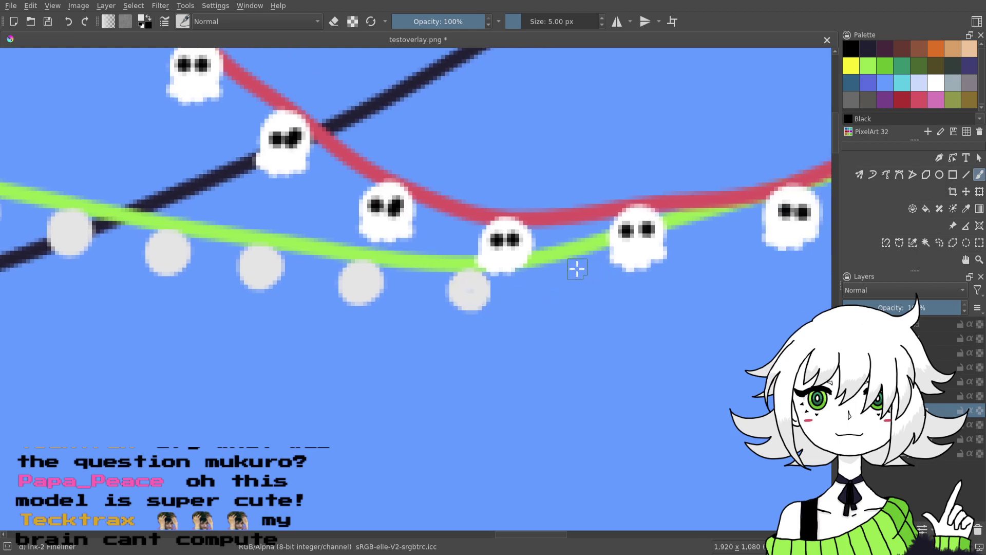
- Paint four light grey bulbs up the fourth light green swag's rising side, between and partly behind the red string's ghosts
mouse_move(575, 263)
left_mouse_down()
mouse_move(568, 257)
mouse_move(580, 276)
left_mouse_up()
left_click_drag(702, 227, 687, 242)
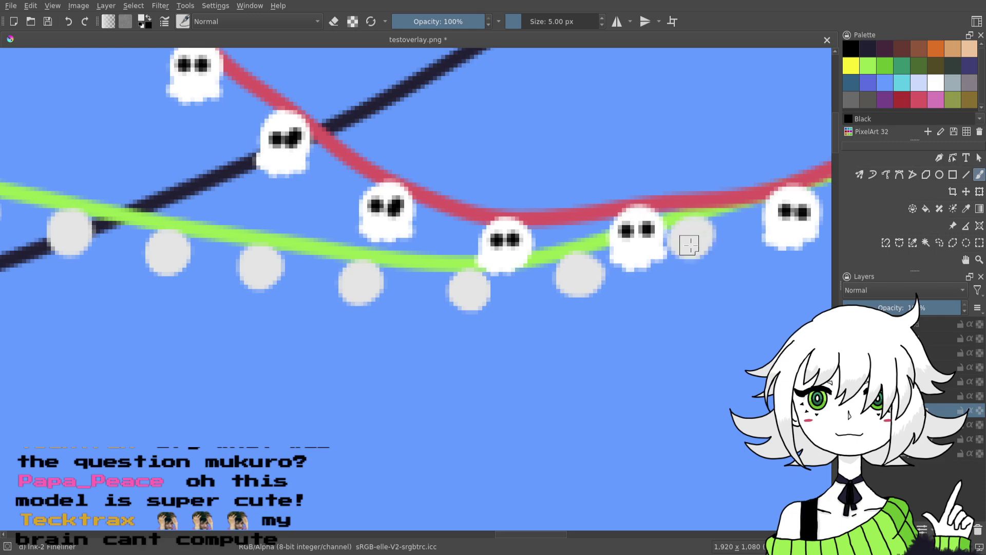
left_click_drag(741, 278, 478, 338)
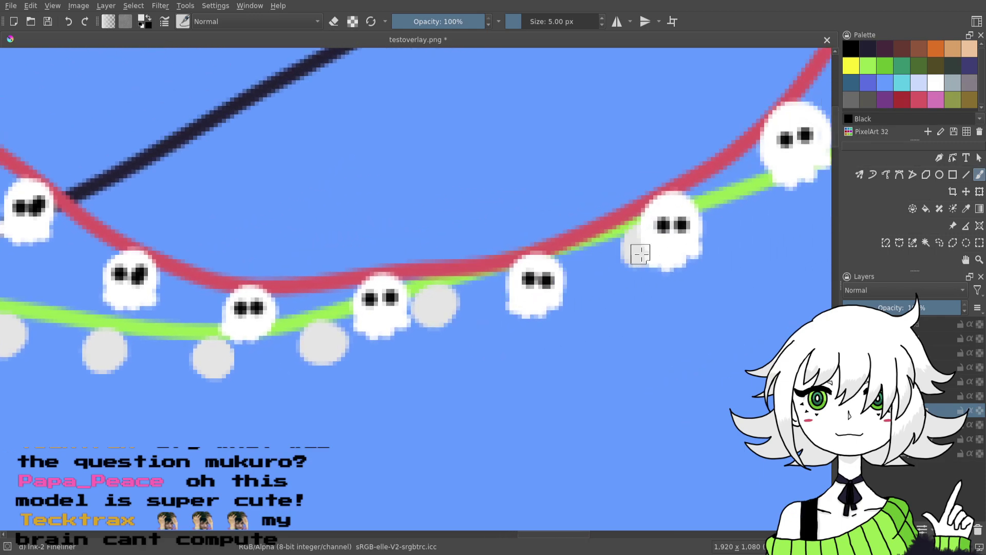
scroll(637, 253, "up", 2)
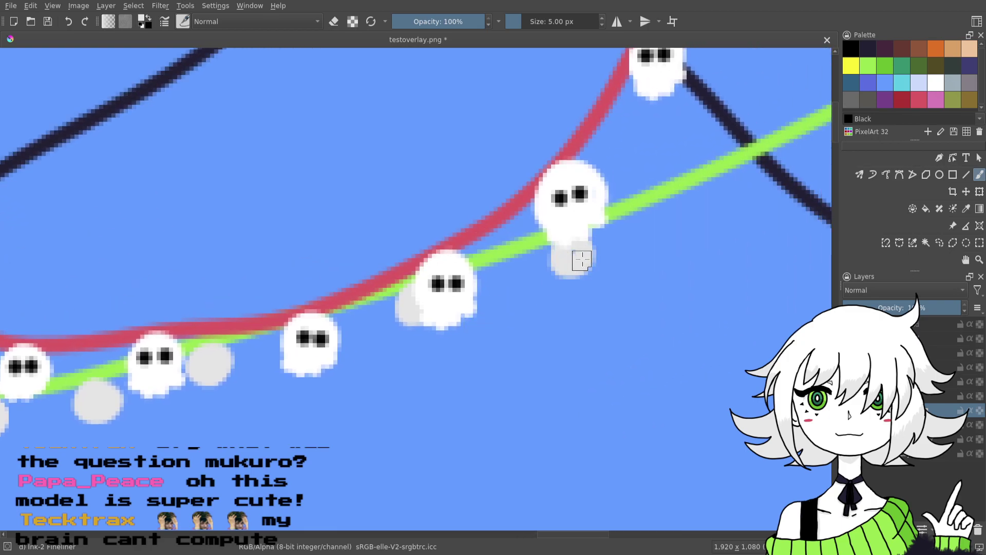
- Paint five light grey bulbs up the fourth light green swag's rising side, past the dark string's crossing to the canvas's upper edge
left_click_drag(679, 236, 503, 294)
left_click(529, 266)
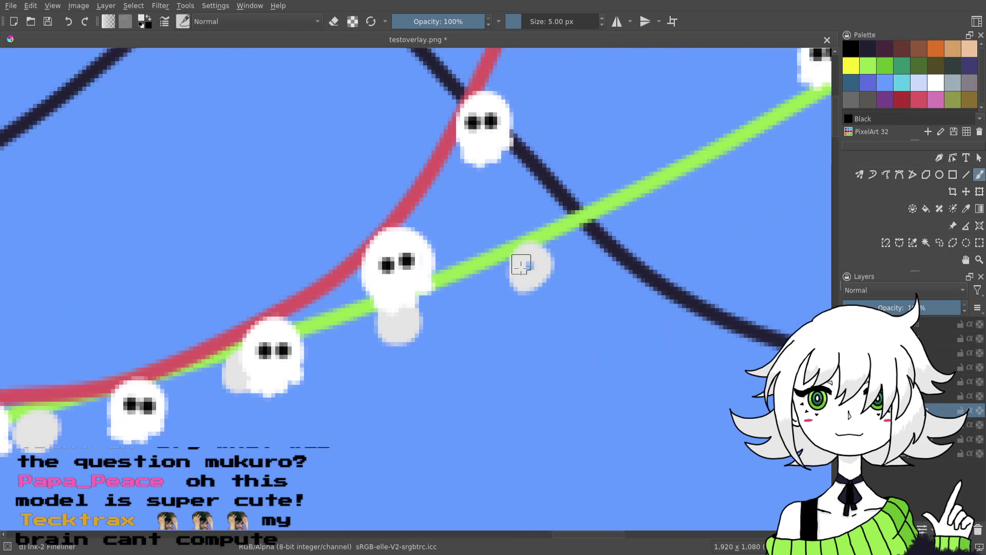
left_click(636, 218)
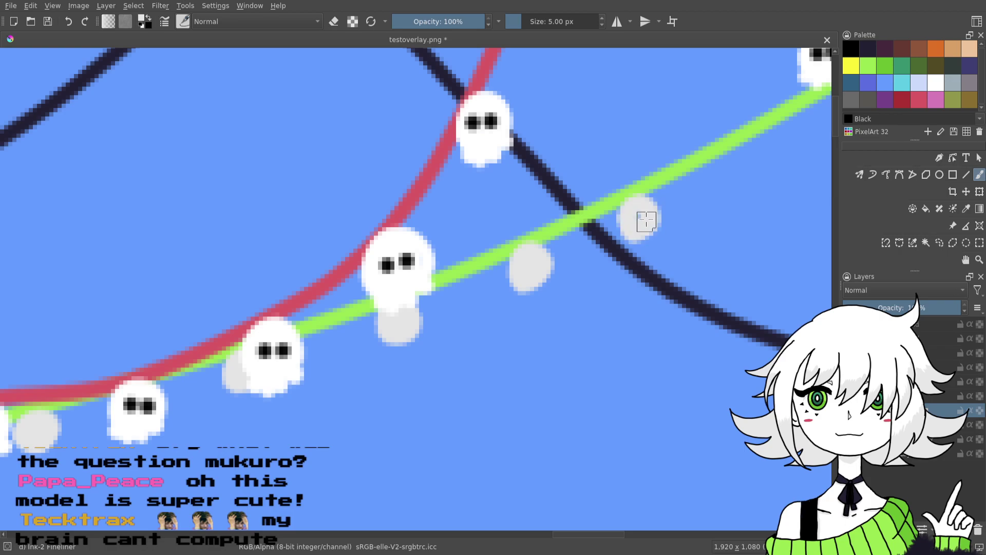
left_click_drag(696, 223, 525, 284)
left_click(525, 284)
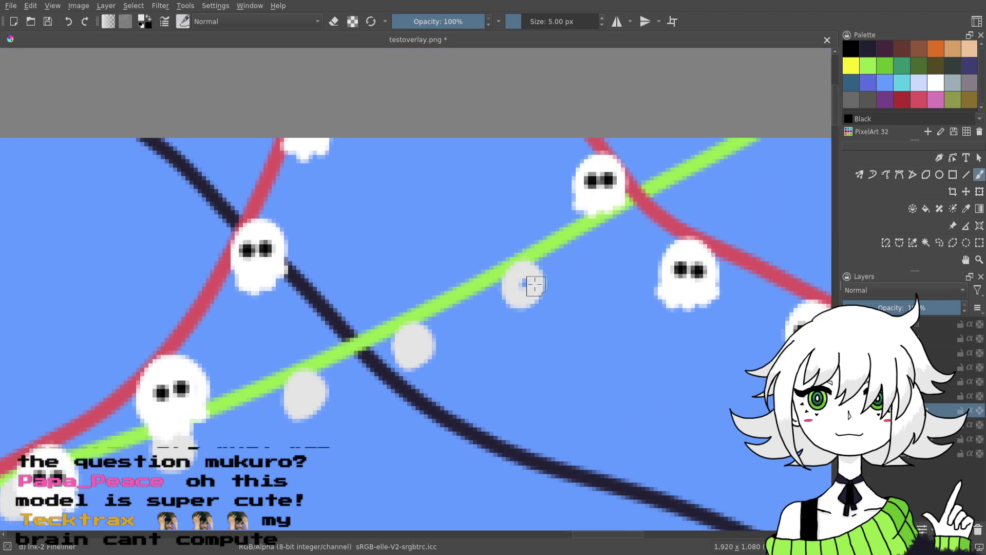
left_click(627, 226)
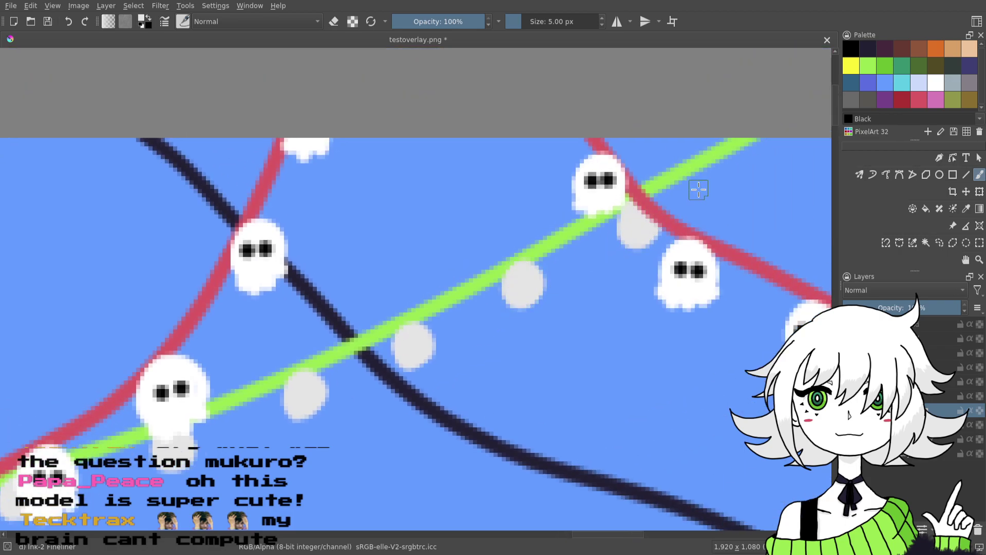
left_click(731, 161)
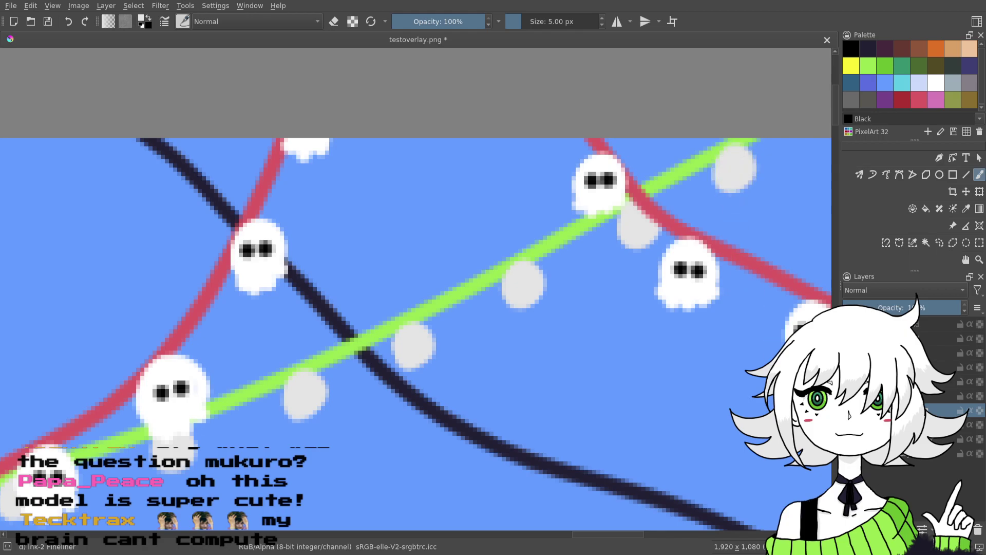
- Paint four light grey bulbs down the last light green string to the red curtain and save the file
key("minus")
key("minus")
key("minus")
key("minus")
key("minus")
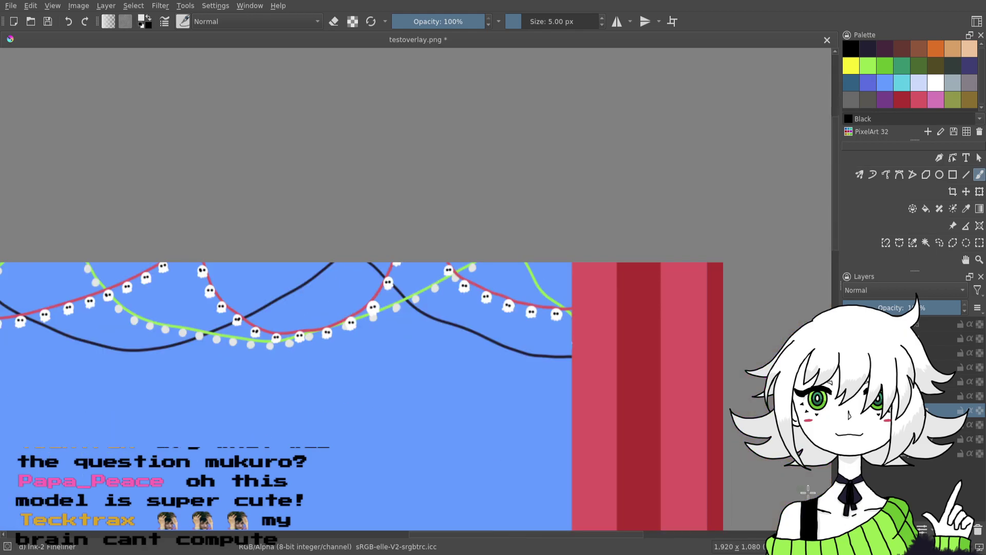
scroll(536, 309, "up", 5)
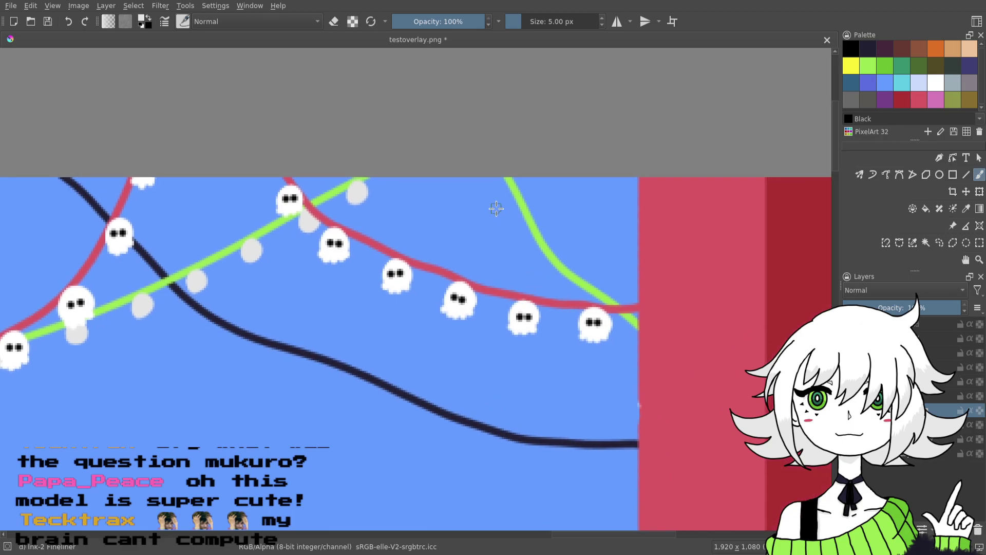
left_click(507, 198)
mouse_move(534, 247)
left_mouse_down()
mouse_move(535, 269)
mouse_move(578, 307)
left_mouse_up()
left_click_drag(627, 328, 631, 323)
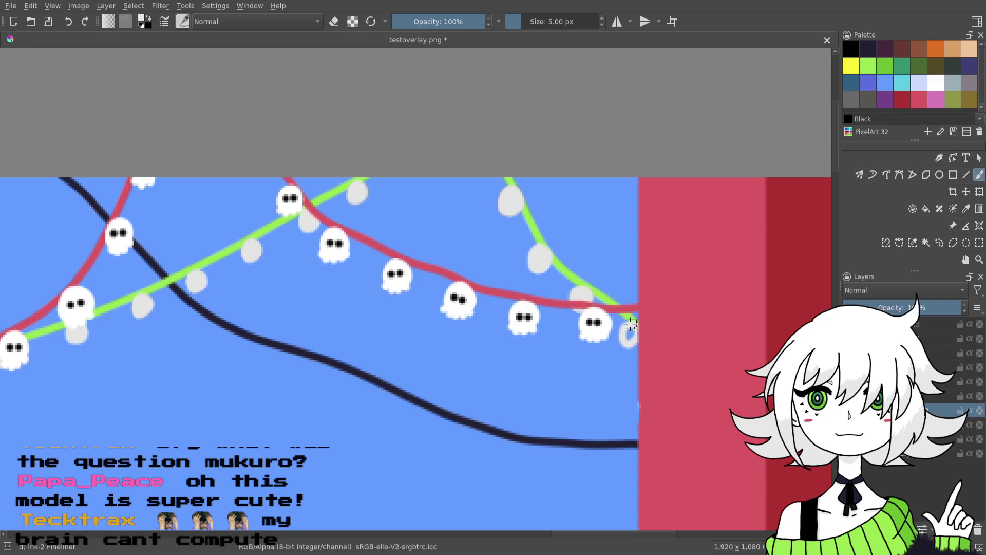
left_click(48, 22)
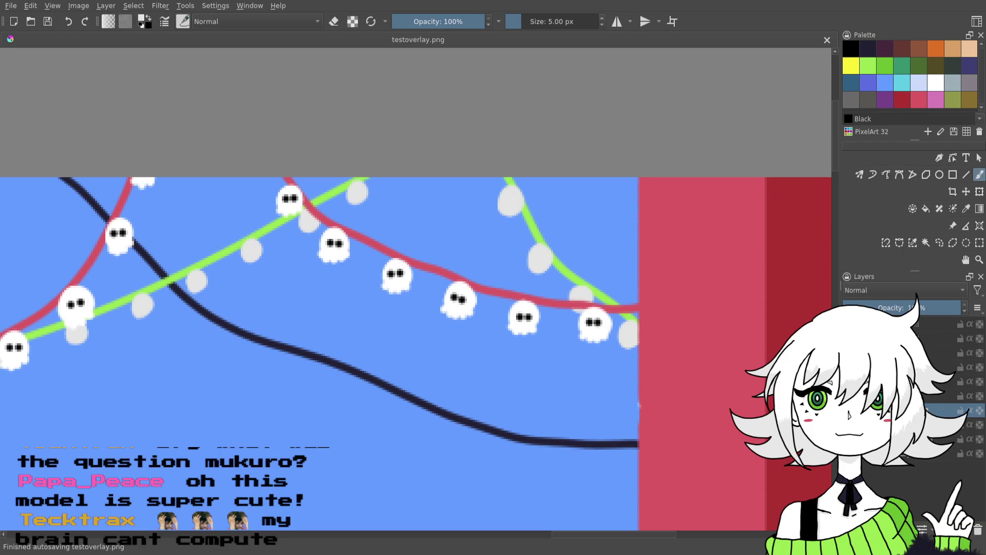
- Paint ragged ghost hems under the bulbs on the last light green string and down the fourth swag's rising side
key("plus")
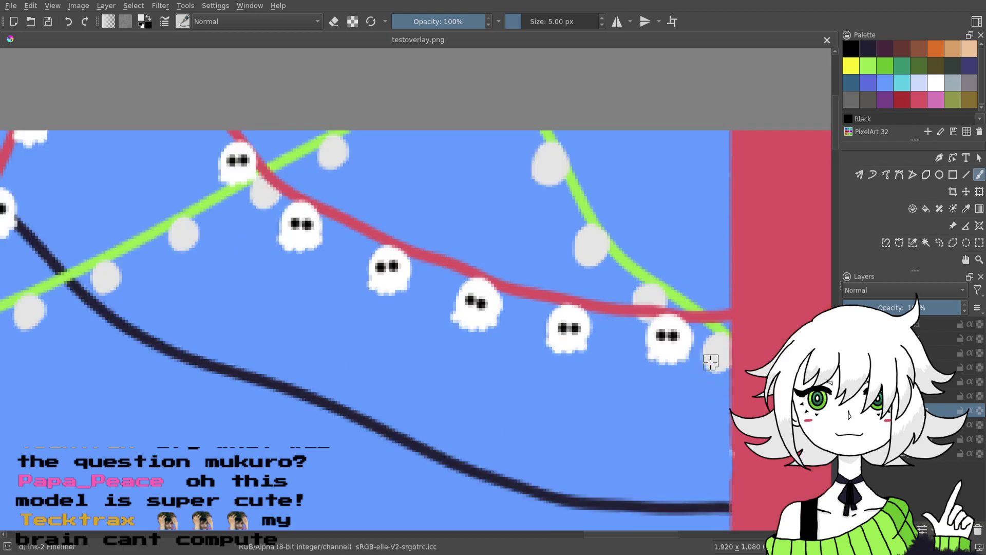
left_click_drag(703, 367, 709, 370)
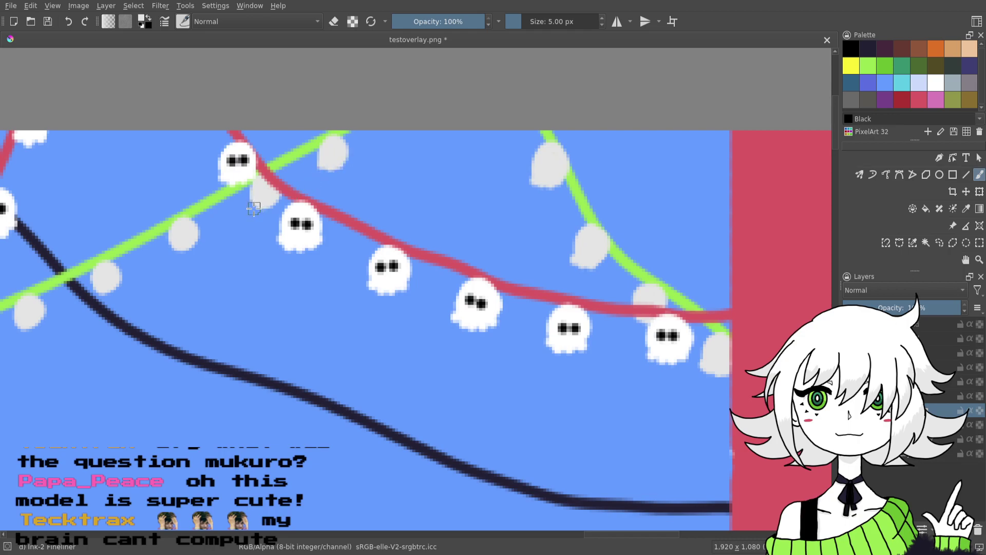
left_click_drag(278, 229, 481, 214)
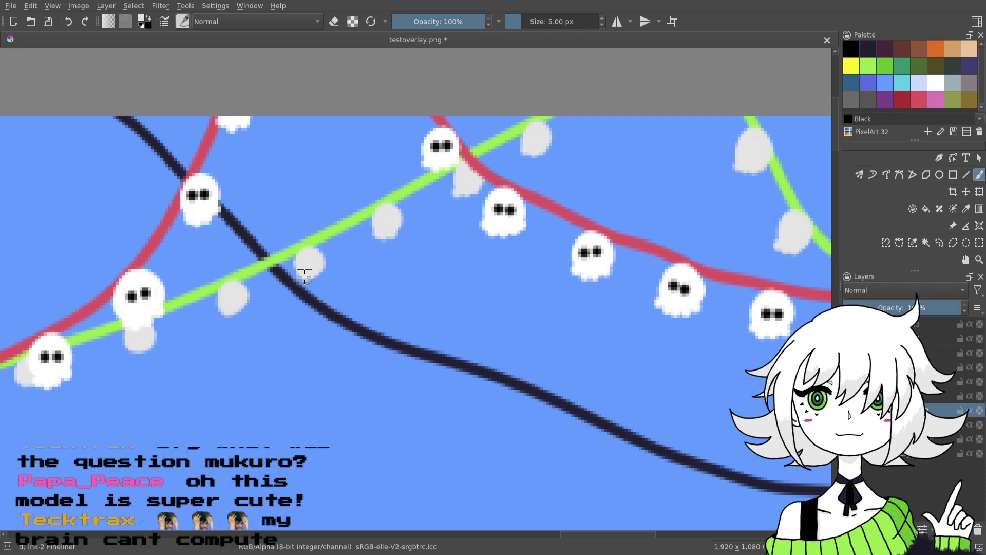
left_click_drag(328, 267, 532, 253)
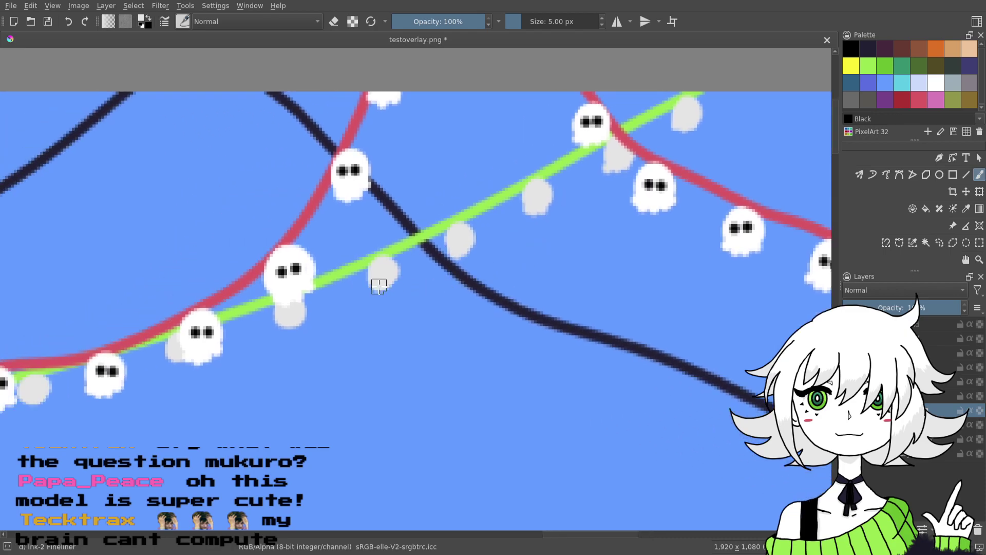
left_click_drag(374, 283, 591, 256)
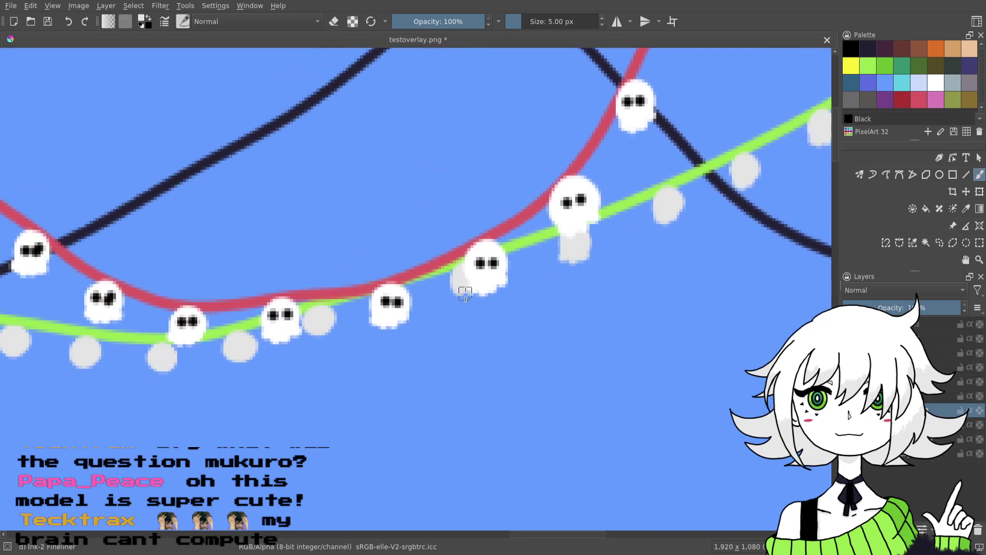
- Paint ghost hems under the bulbs around the lowest part of the fourth light green swag
left_click_drag(456, 372, 647, 297)
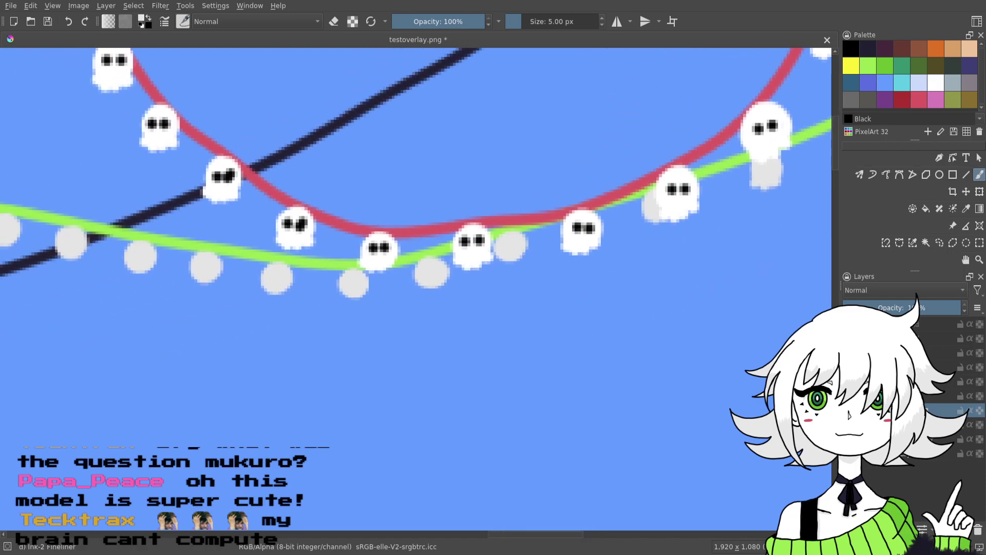
key("ctrl+plus")
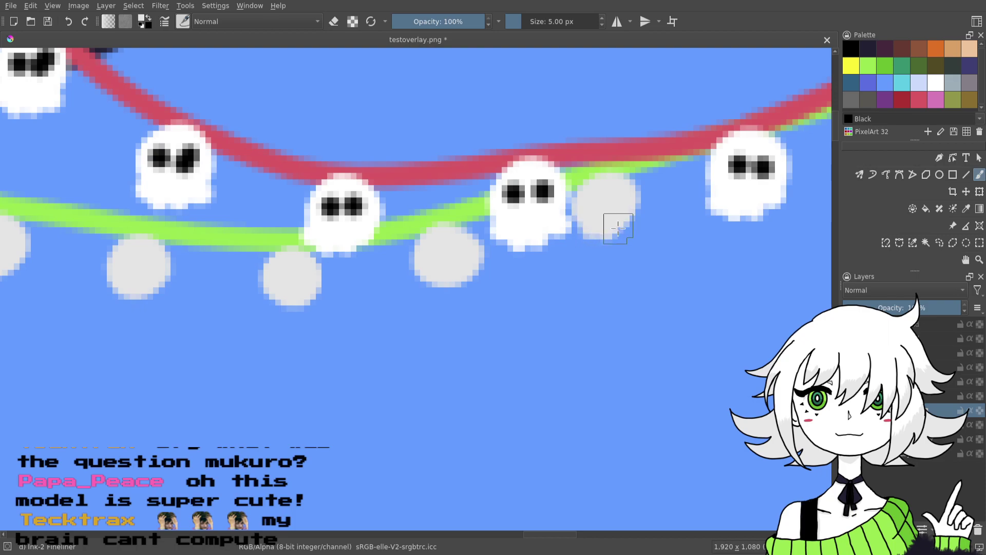
left_click_drag(443, 283, 468, 282)
left_click(441, 285)
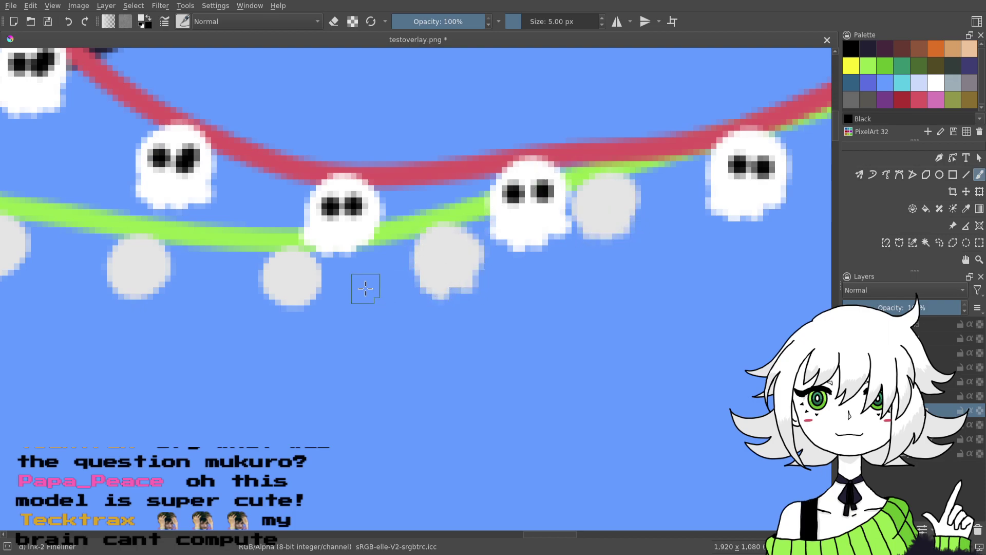
left_click_drag(272, 299, 301, 301)
mouse_move(325, 262)
left_mouse_down()
mouse_move(383, 272)
mouse_move(625, 250)
left_mouse_up()
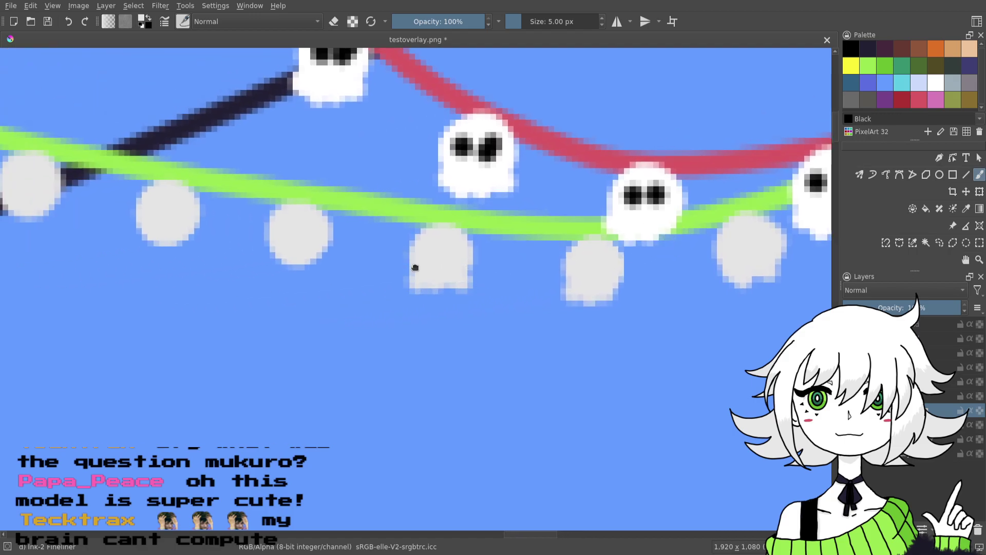
- Hem the next two bulbs before the fourth swag's dark string crossing, undoing and repainting the hem nearest the crossing
left_click_drag(415, 265, 589, 275)
left_click_drag(452, 267, 490, 264)
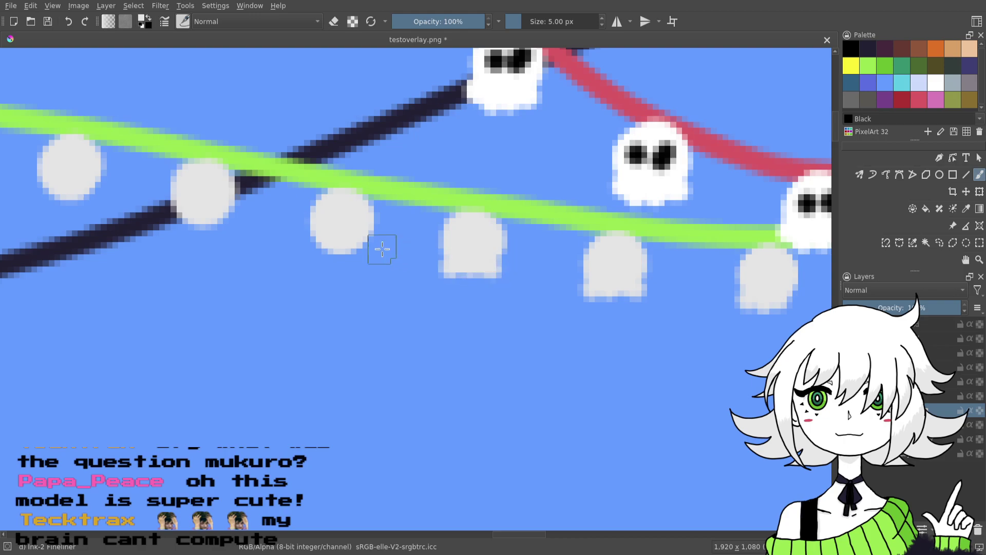
left_click_drag(322, 250, 593, 291)
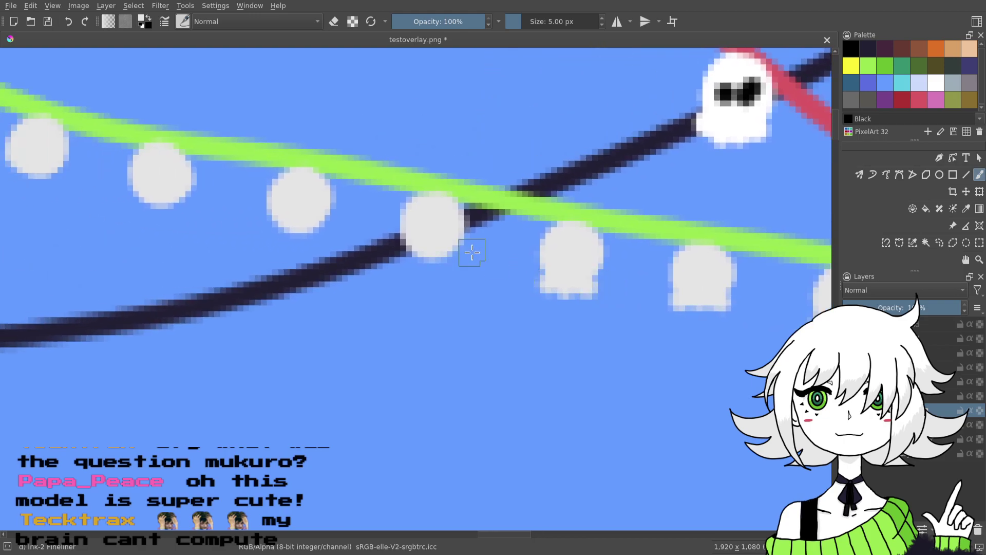
left_click(68, 22)
left_click(68, 22)
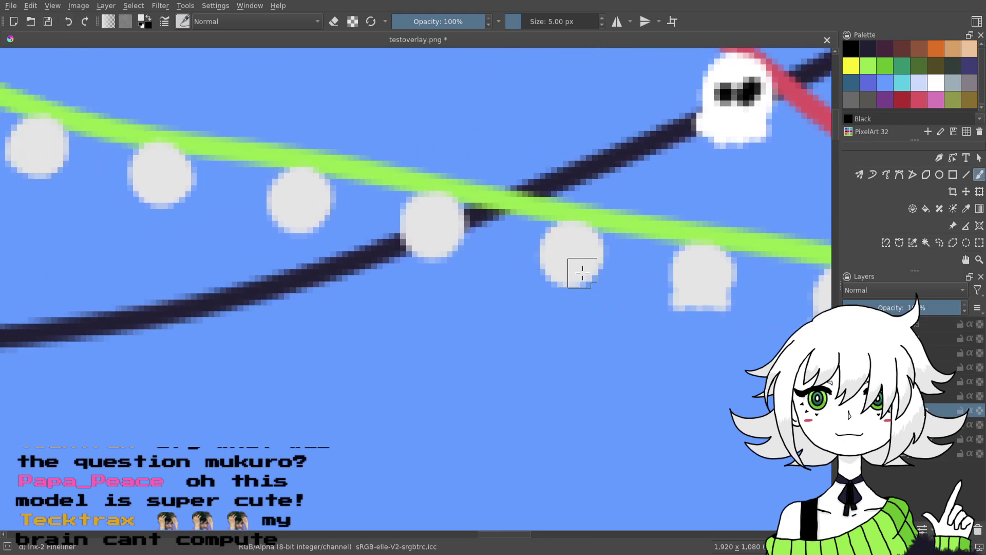
mouse_move(547, 279)
left_mouse_down()
mouse_move(584, 279)
mouse_move(568, 284)
left_mouse_up()
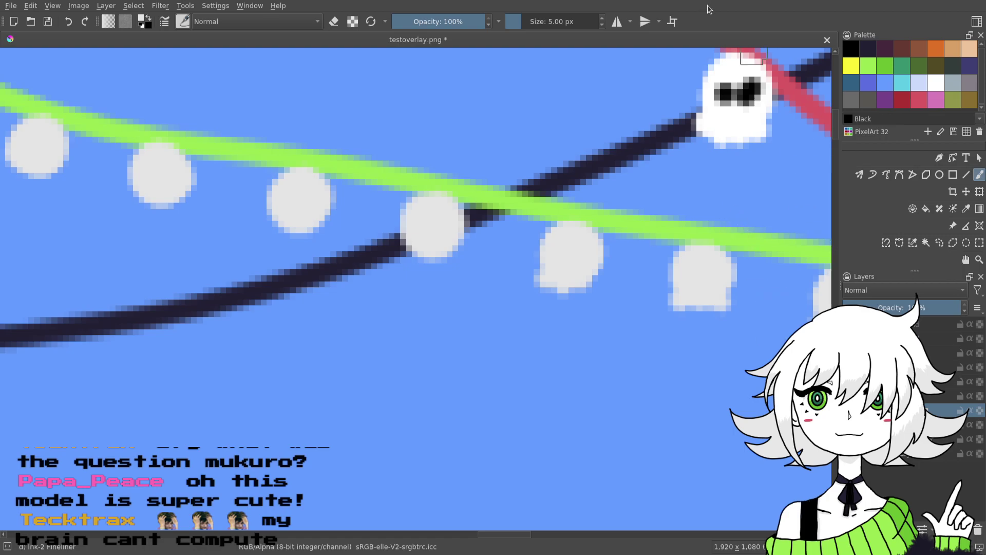
- Paint ghost hems under the bulb over the dark string and the next three bulbs up the fourth swag's falling side
left_click_drag(337, 388, 507, 369)
mouse_move(580, 230)
left_mouse_down()
mouse_move(615, 222)
mouse_move(626, 233)
left_mouse_up()
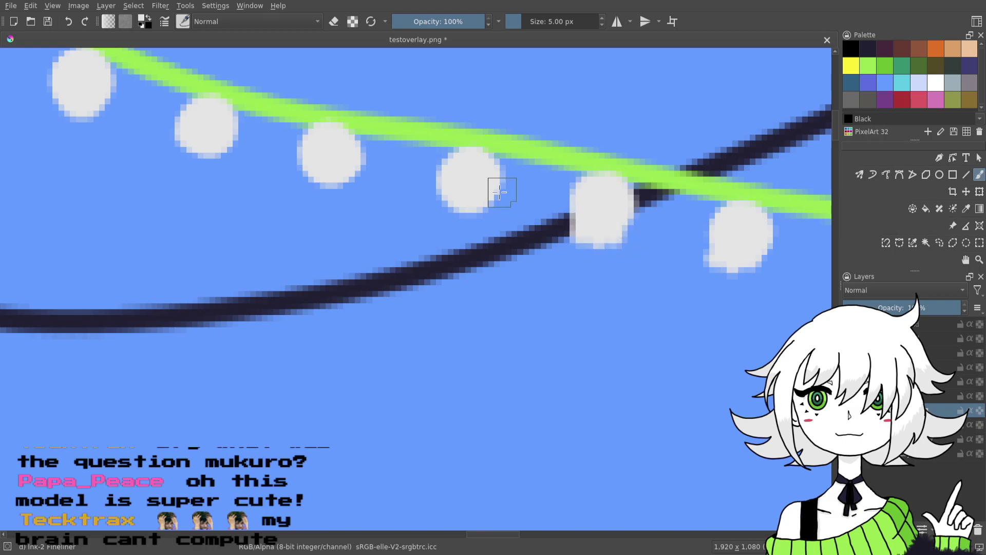
left_click_drag(455, 205, 474, 203)
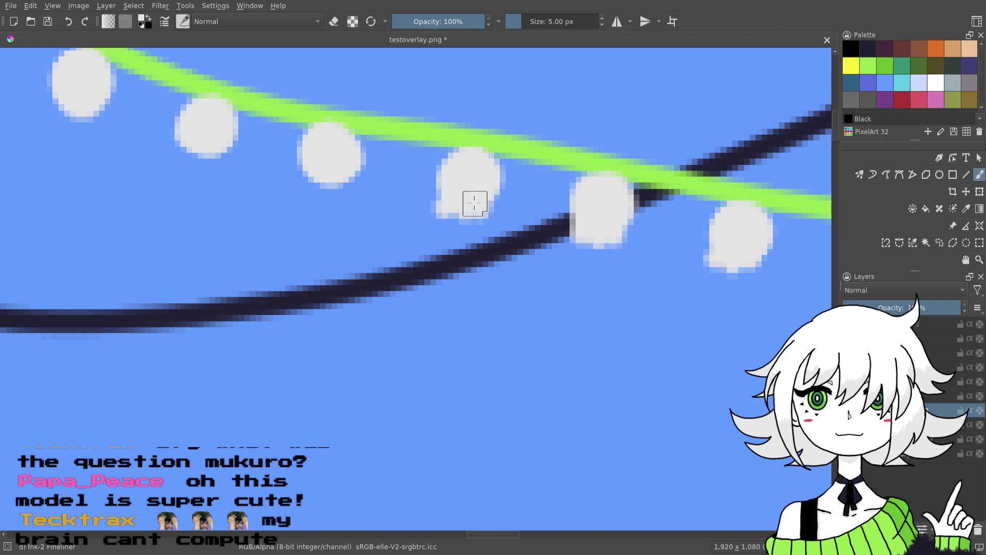
scroll(474, 204, "left", 7)
left_click_drag(557, 204, 570, 194)
mouse_move(431, 170)
left_mouse_down()
mouse_move(423, 165)
mouse_move(445, 159)
left_mouse_up()
- Paint ghost hems under the remaining bulbs up the fourth swag's falling side, past its crossing with the red string
mouse_move(432, 206)
left_mouse_down()
mouse_move(532, 235)
mouse_move(633, 263)
left_mouse_up()
mouse_move(504, 182)
left_mouse_down()
mouse_move(521, 172)
mouse_move(647, 253)
left_mouse_up()
mouse_move(512, 177)
left_mouse_down()
mouse_move(501, 167)
mouse_move(530, 169)
left_mouse_up()
mouse_move(543, 279)
left_mouse_down()
mouse_move(572, 303)
mouse_move(644, 426)
left_mouse_up()
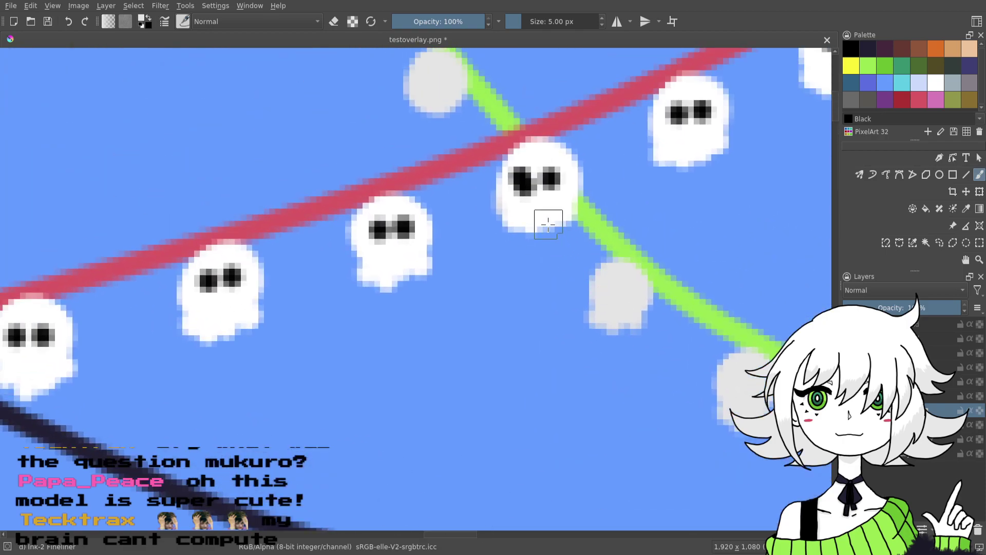
left_click_drag(558, 214, 583, 347)
mouse_move(490, 232)
left_mouse_down()
mouse_move(478, 236)
mouse_move(503, 240)
left_mouse_up()
mouse_move(428, 126)
left_mouse_down()
mouse_move(413, 129)
mouse_move(445, 129)
left_mouse_up()
mouse_move(435, 220)
left_mouse_down()
mouse_move(593, 384)
mouse_move(754, 374)
left_mouse_up()
- Touch up the topmost bulb's hem on the fourth light green swag's falling side and save the file
key("ctrl+minus")
key("ctrl+minus")
key("ctrl+minus")
key("ctrl+minus")
key("ctrl+minus")
left_click_drag(126, 140, 191, 122)
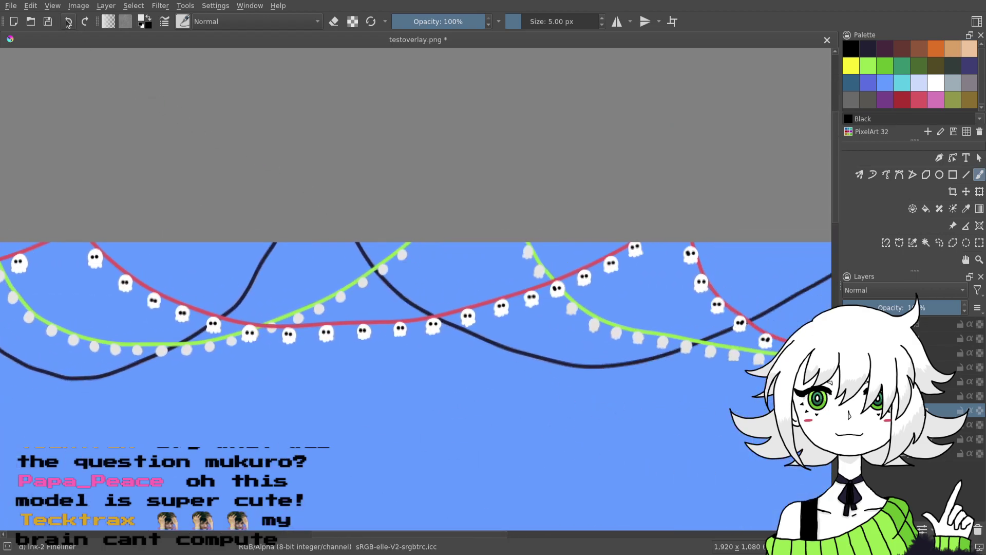
scroll(487, 341, "up", 5)
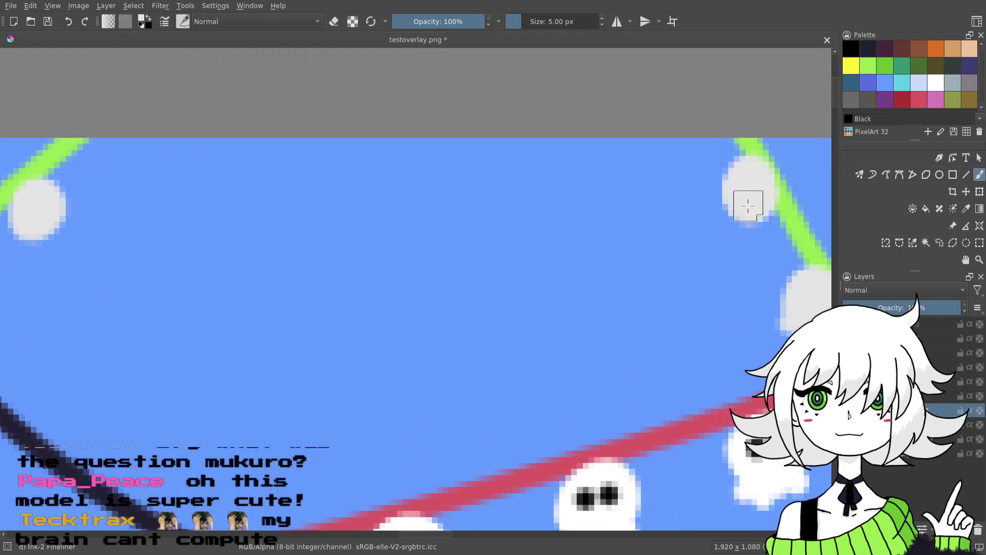
left_click_drag(480, 335, 589, 295)
left_click_drag(392, 305, 610, 273)
left_click_drag(387, 175, 498, 183)
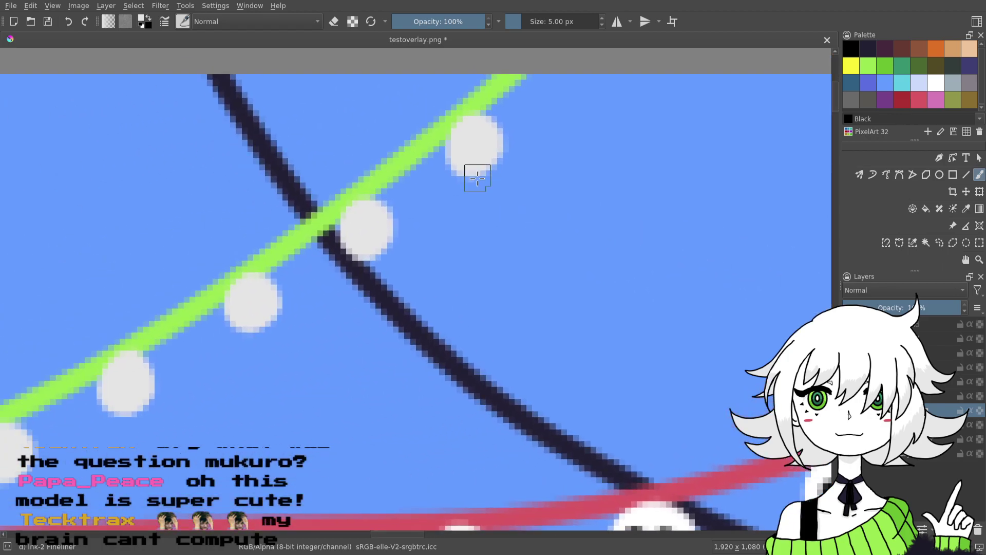
left_click(50, 25)
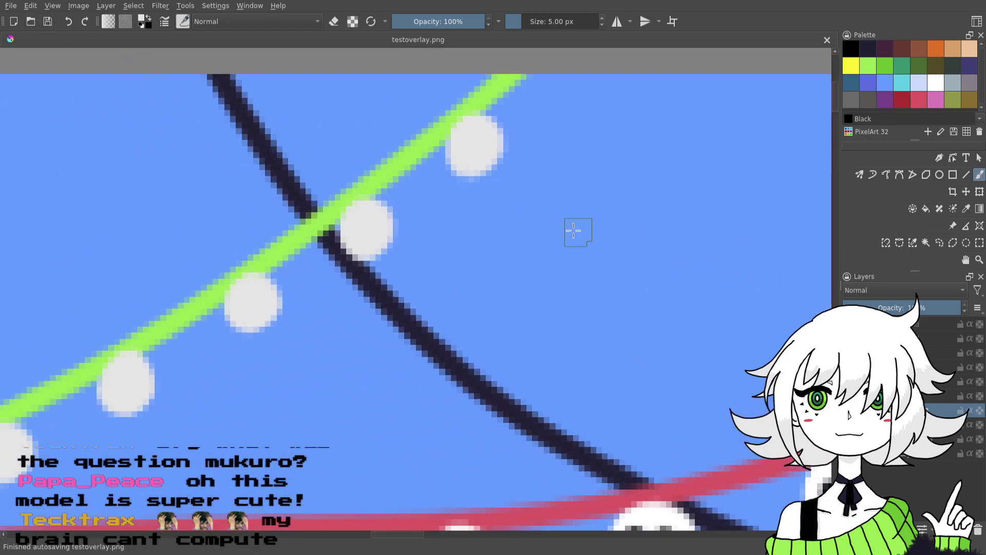
- Paint ghost hems under the upper bulbs on the third light green swag's rising side, around the dark string's crossing
left_click_drag(472, 169, 487, 167)
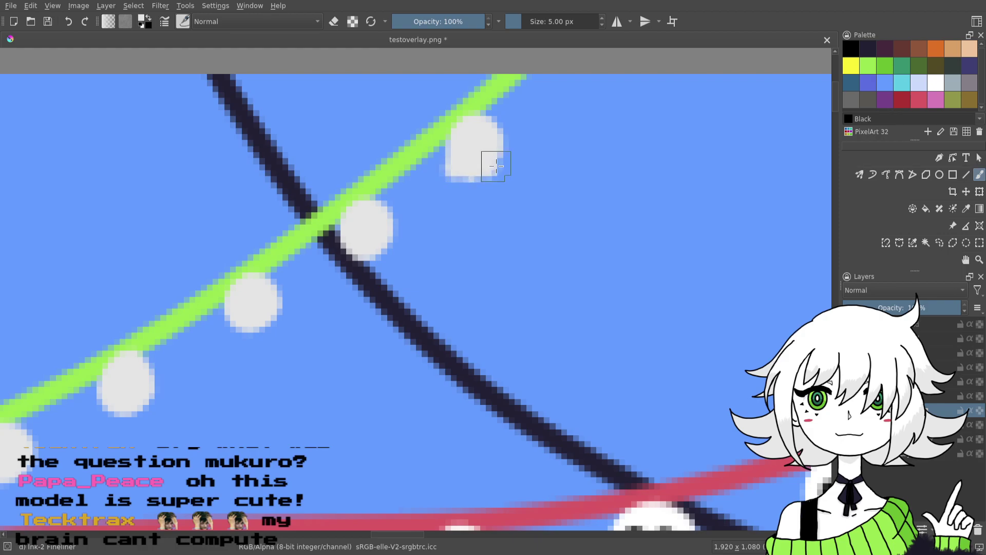
left_click_drag(367, 255, 372, 252)
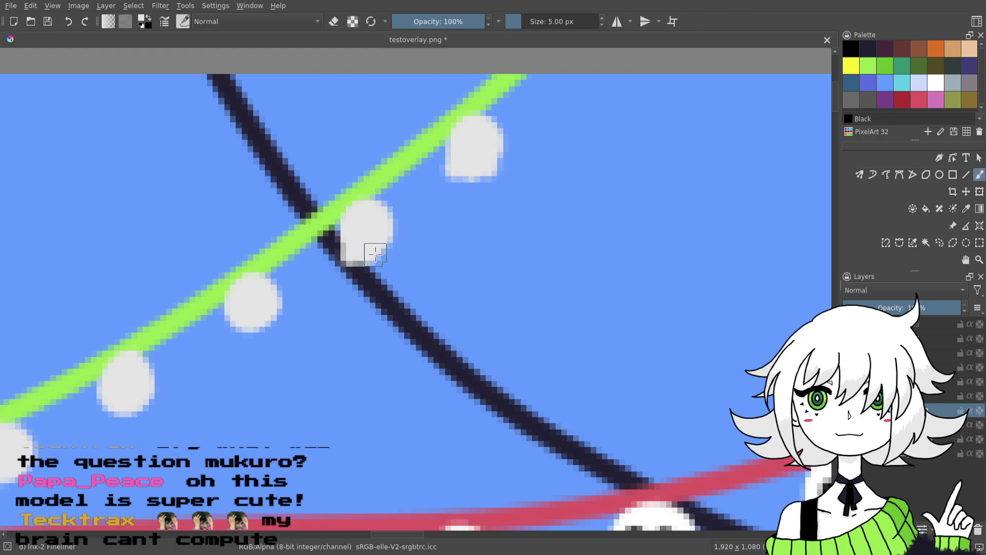
left_click_drag(376, 299, 518, 242)
left_click_drag(382, 267, 563, 217)
left_click_drag(428, 286, 679, 211)
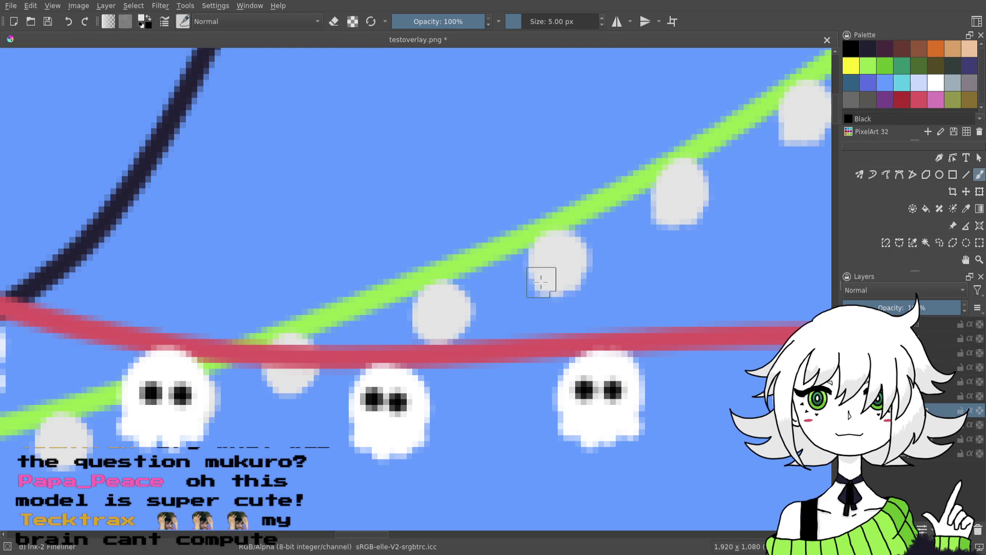
- Paint ghost hems under the bulbs on the third light green swag's rising side, between the red and dark string crossings
key("ctrl+minus")
key("ctrl+minus")
key("ctrl+minus")
key("ctrl+minus")
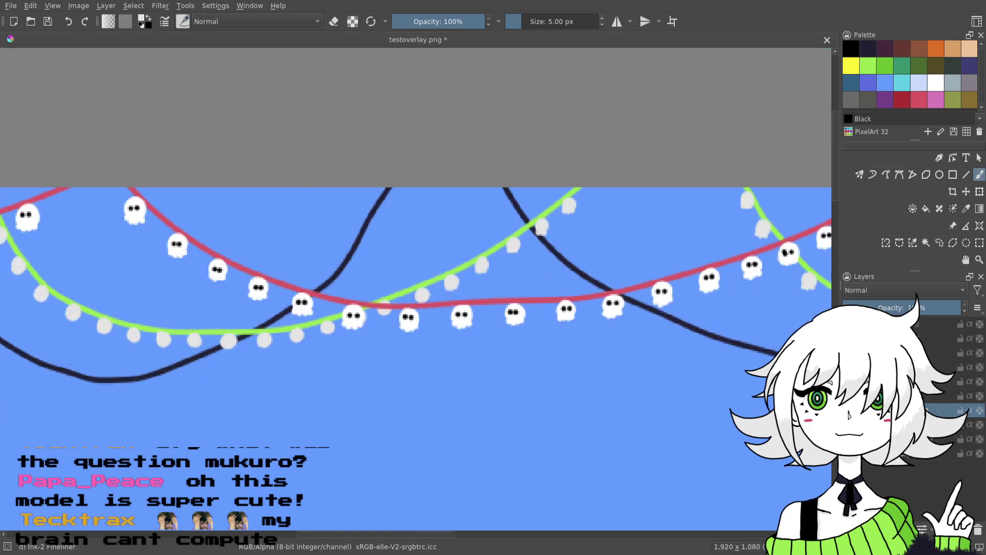
key("plus")
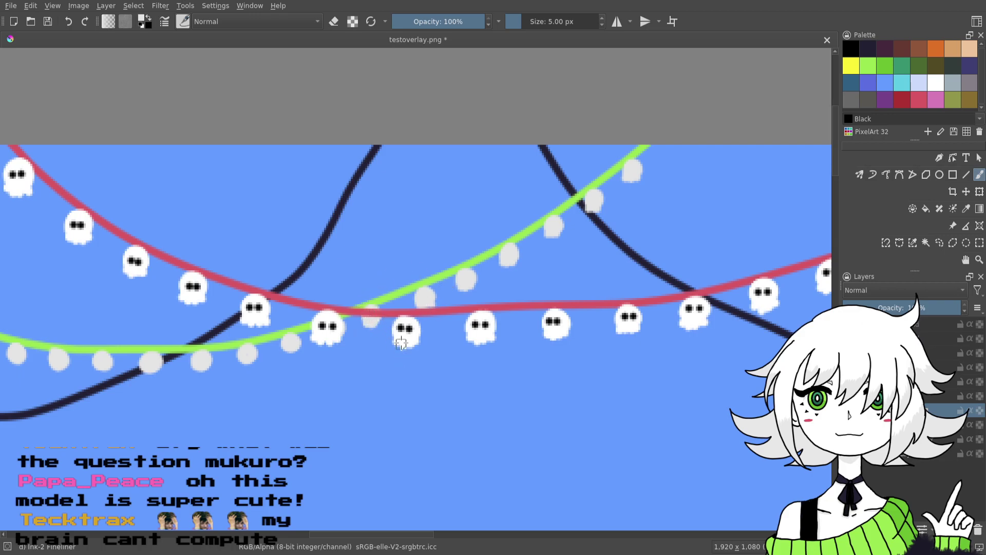
left_click_drag(401, 343, 742, 291)
key("plus")
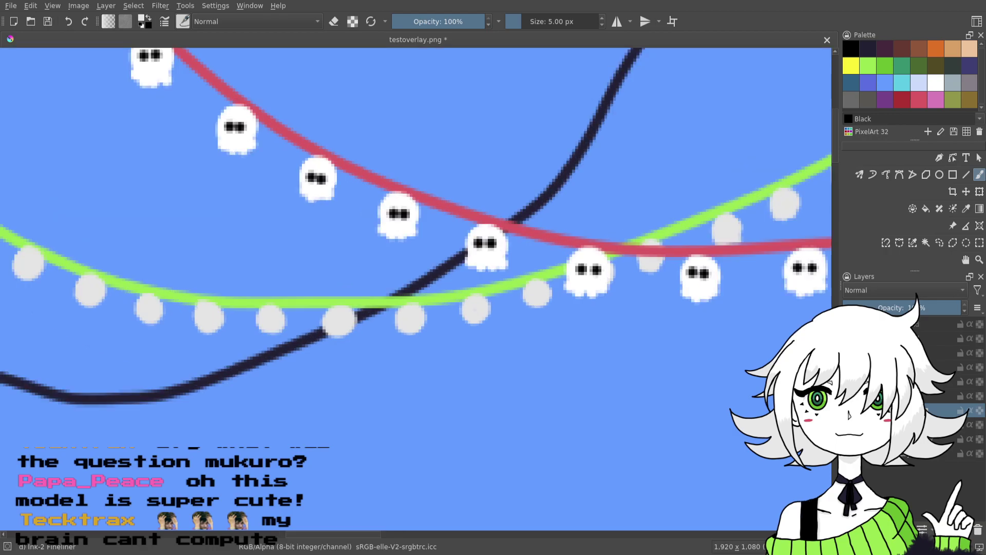
left_click_drag(724, 366, 744, 343)
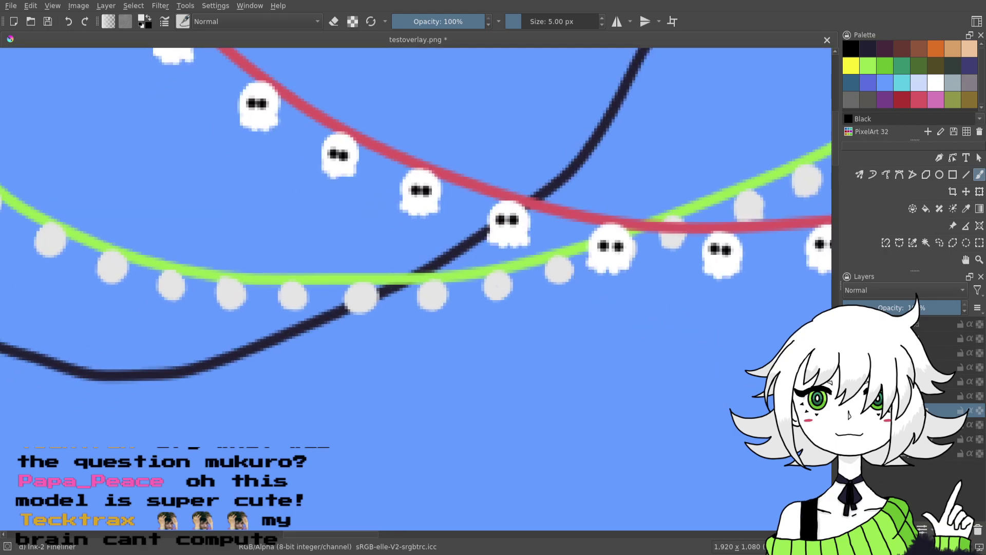
key("plus")
key("plus")
left_click_drag(761, 285, 581, 270)
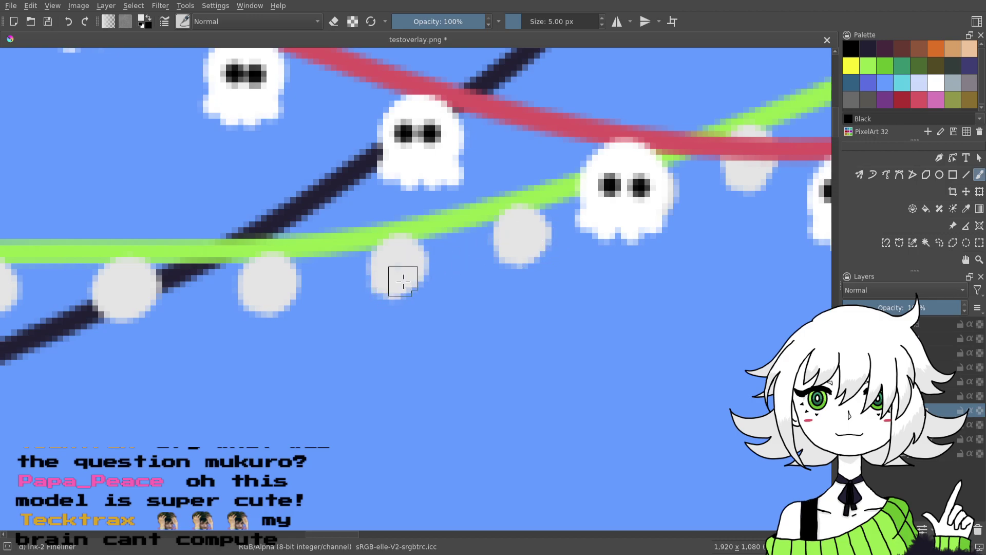
left_click_drag(412, 255, 583, 268)
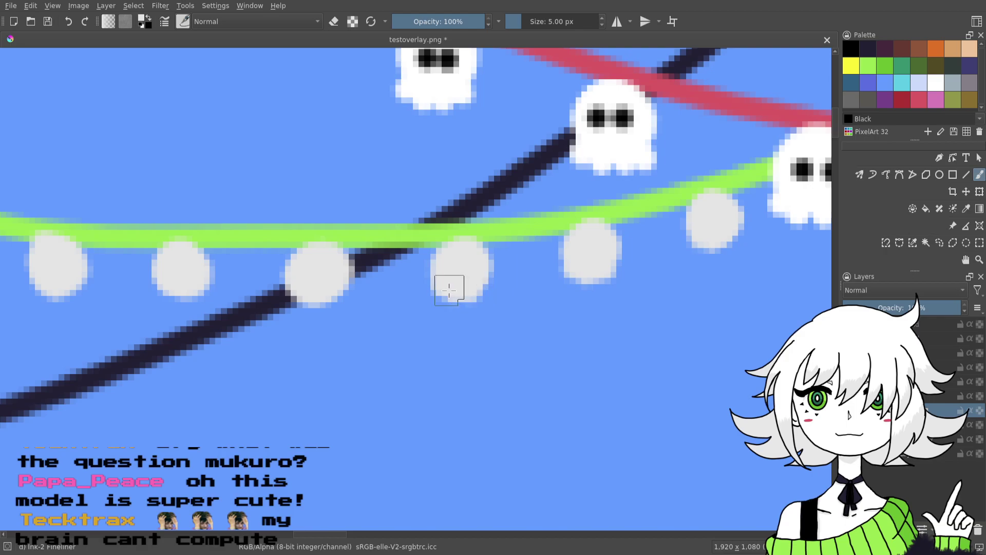
- Paint ghost hems under the bulb over the dark string and the neighbouring bulbs along the third light green swag's lowest part
left_click_drag(438, 288, 708, 268)
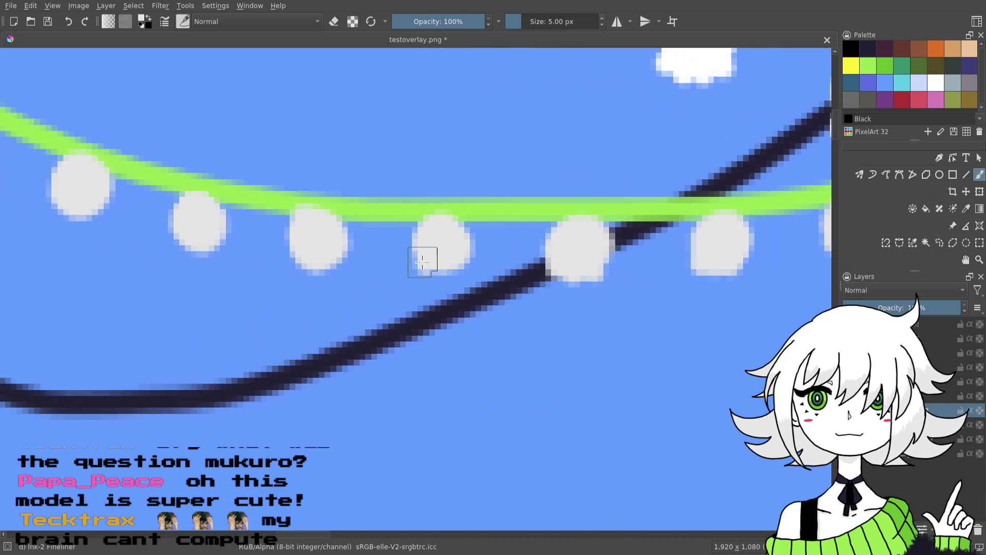
left_click_drag(380, 274, 594, 229)
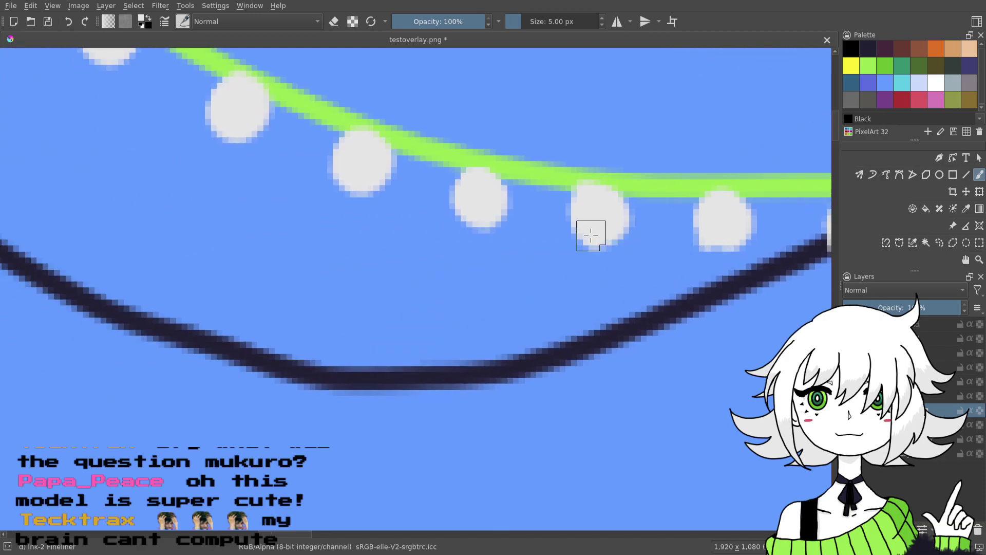
left_click(511, 204)
- Examine the light green swags as a whole and the third swag's remaining round bulbs up close
key("minus")
key("minus")
key("minus")
key("minus")
key("minus")
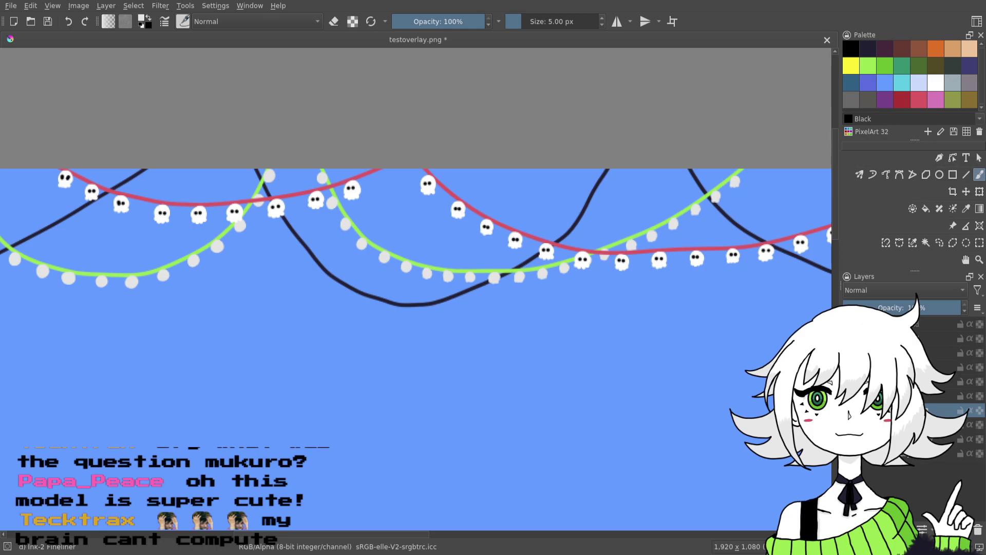
key("plus")
key("plus")
key("plus")
key("plus")
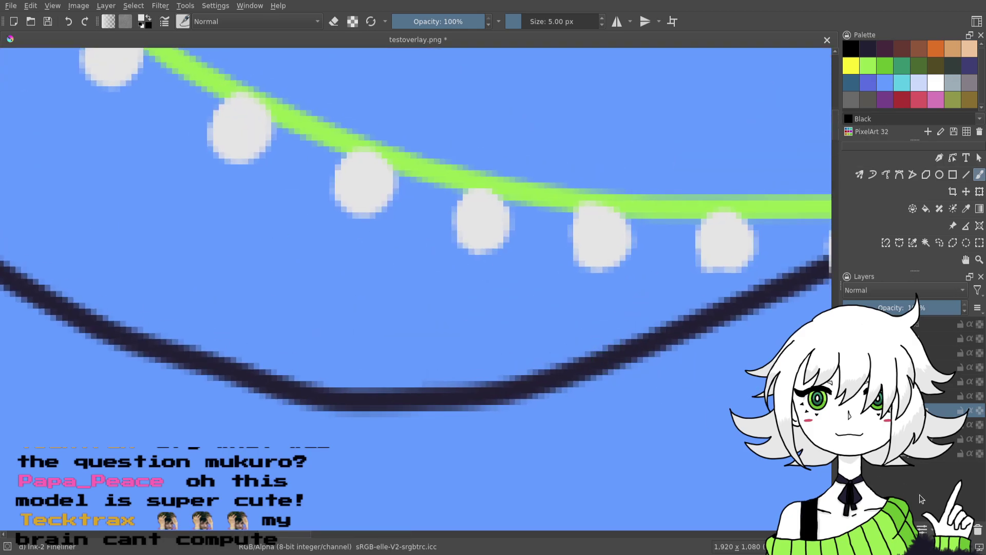
- Examine the grey bulb shapes along the middle green garland, both close up and across the overlay
key("minus")
key("minus")
key("minus")
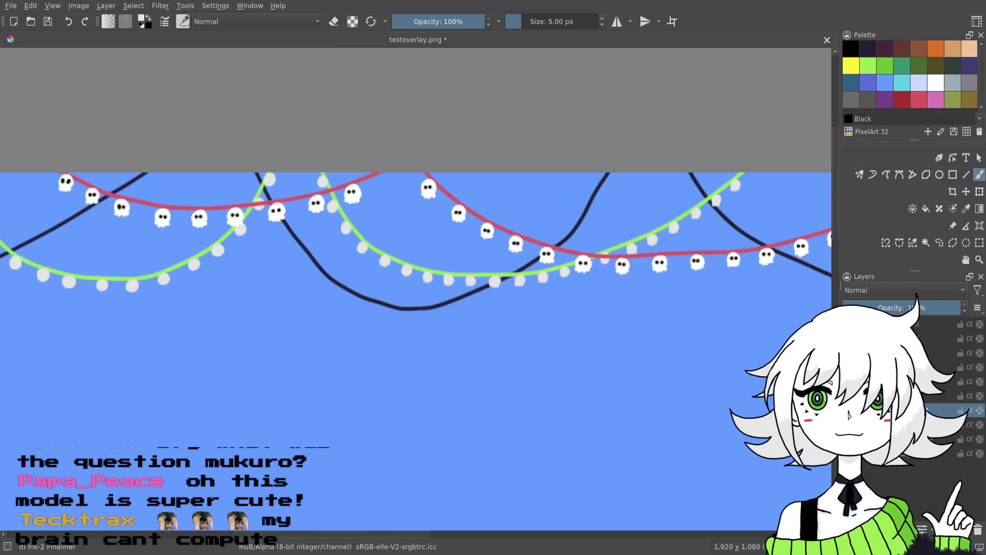
key("minus")
key("plus")
key("plus")
key("plus")
key("plus")
key("plus")
key("plus")
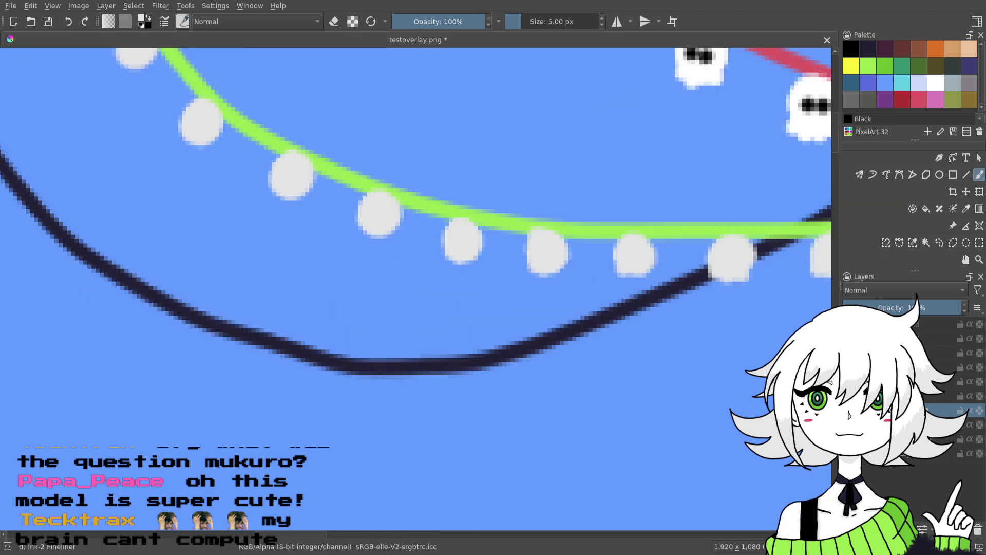
left_click_drag(578, 328, 681, 375)
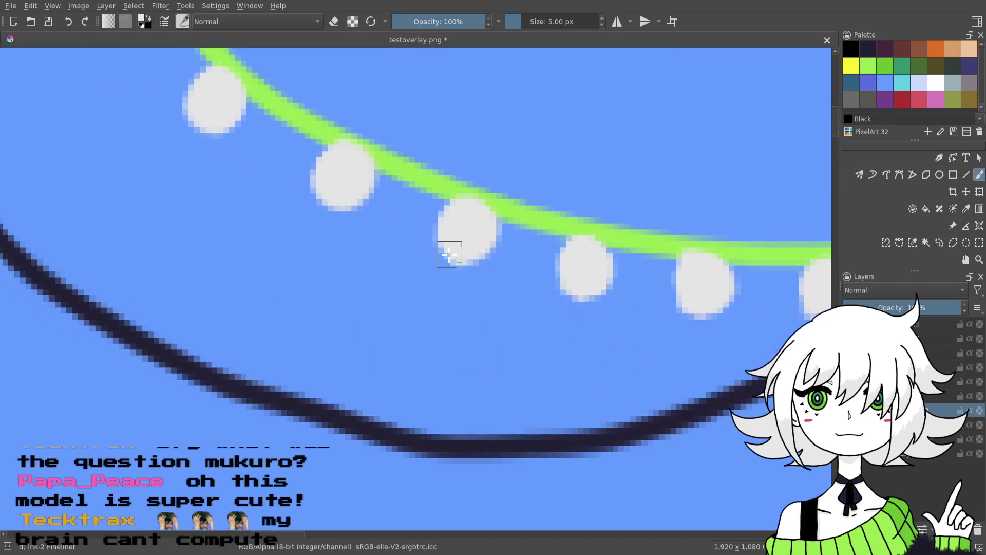
key("minus")
key("minus")
key("minus")
key("minus")
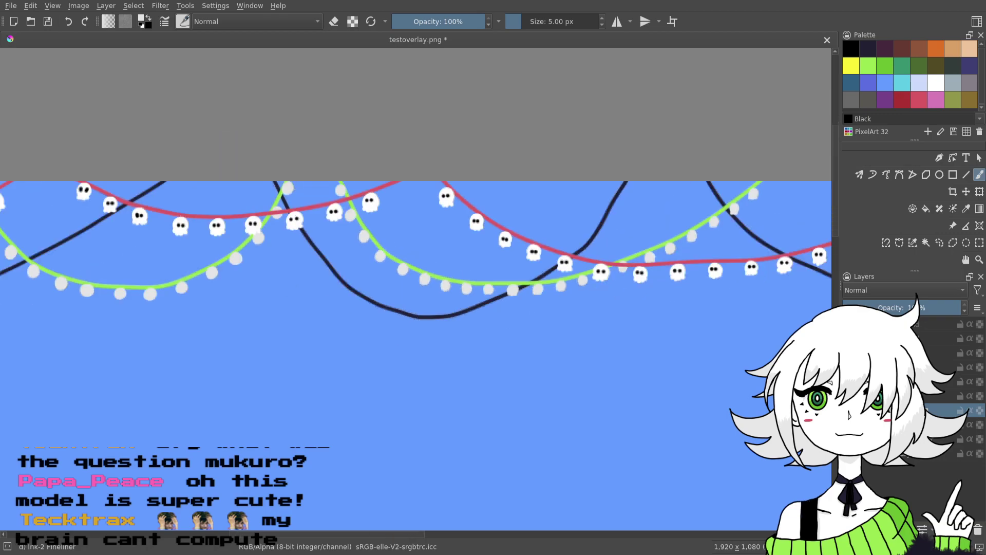
key("minus")
key("minus")
key("plus")
key("plus")
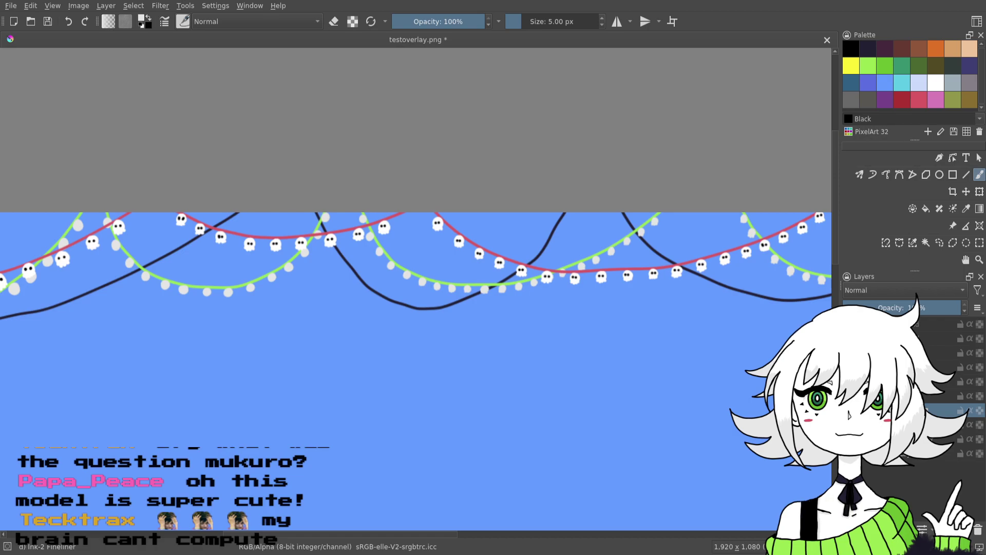
- Paint ragged ghost-like lower edges on the grey shapes along the middle green garland's low section, using the Ink-1 Precision brush at 3 px
left_click_drag(494, 415, 455, 425)
key("ctrl+plus")
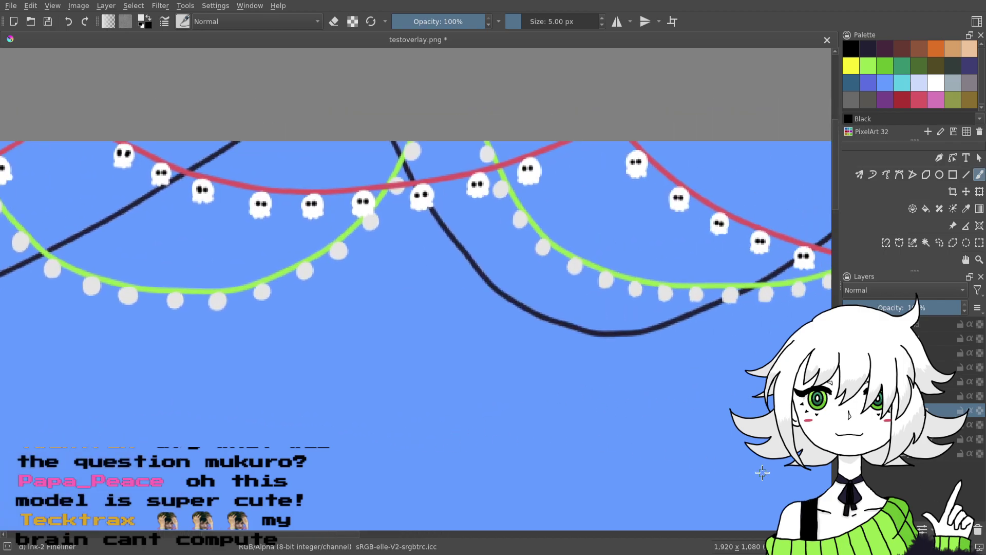
scroll(833, 464, "up", 2)
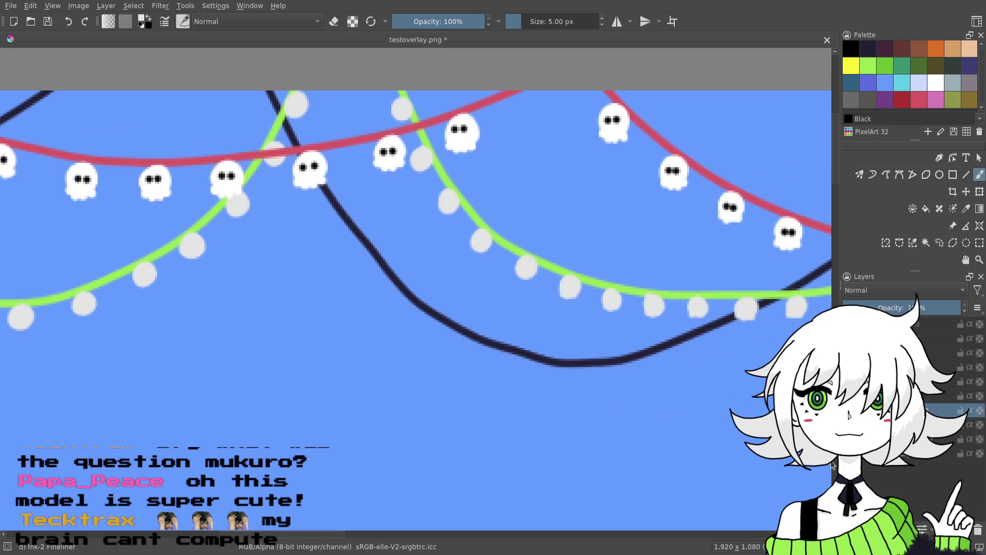
key("ctrl+plus")
left_click_drag(644, 413, 557, 416)
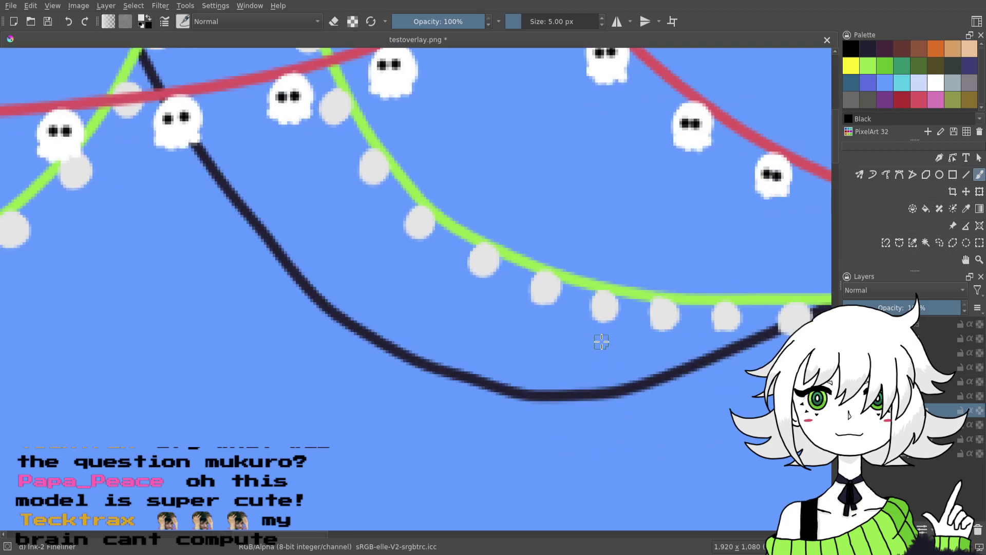
scroll(390, 201, "up", 4)
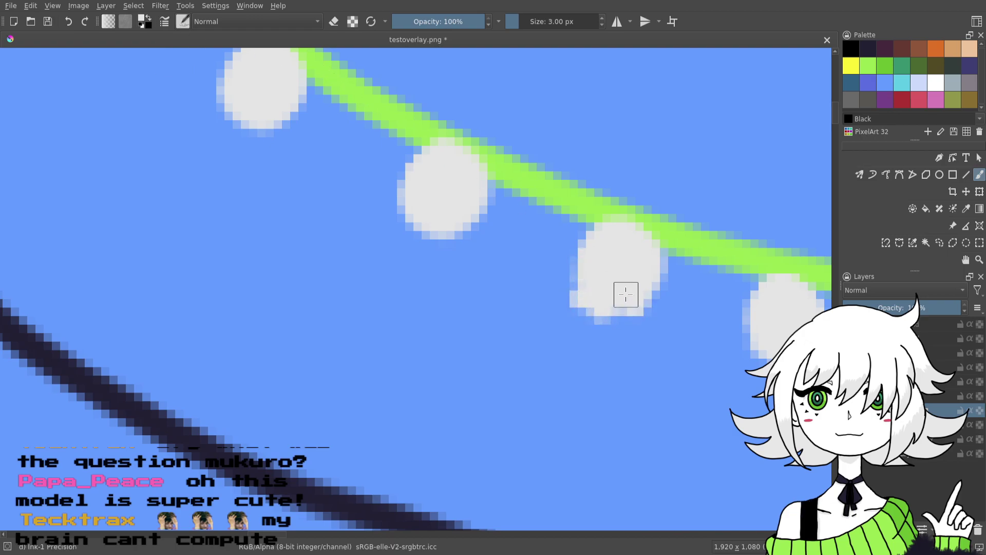
left_click_drag(951, 546, 943, 546)
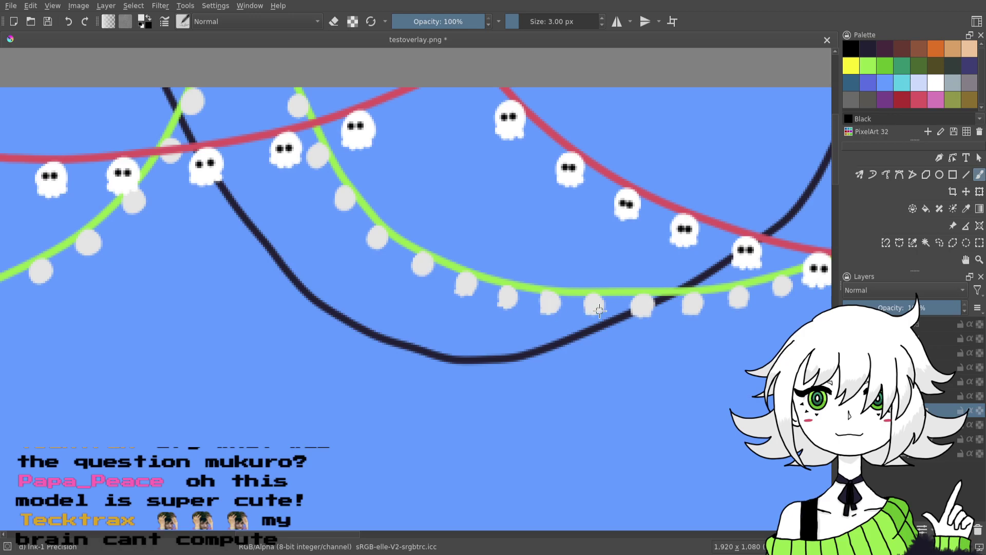
- Add ragged ghost bottoms to the grey shapes climbing the left side of the middle green garland
left_click_drag(661, 371, 737, 374)
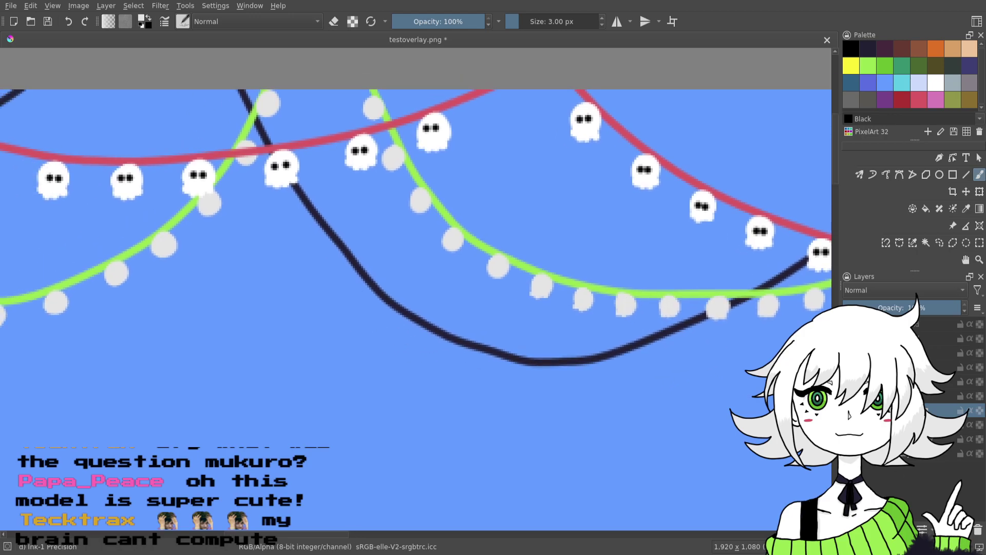
scroll(571, 250, "up", 2)
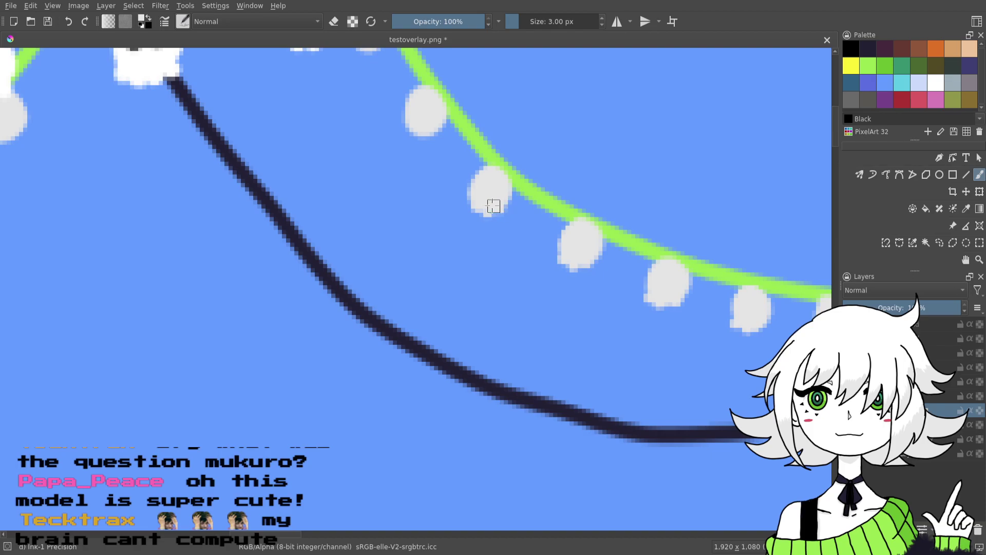
left_click_drag(469, 199, 629, 305)
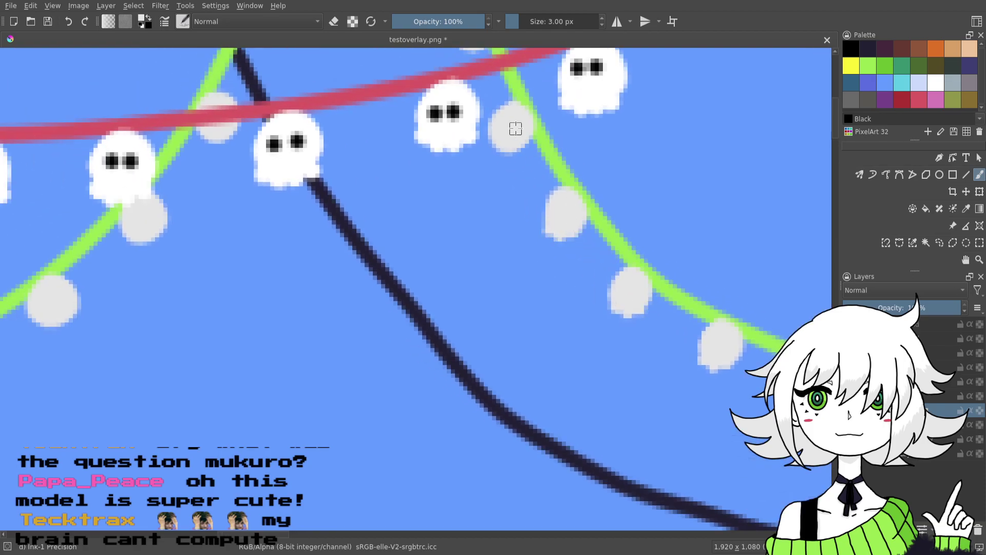
left_click_drag(494, 145, 503, 146)
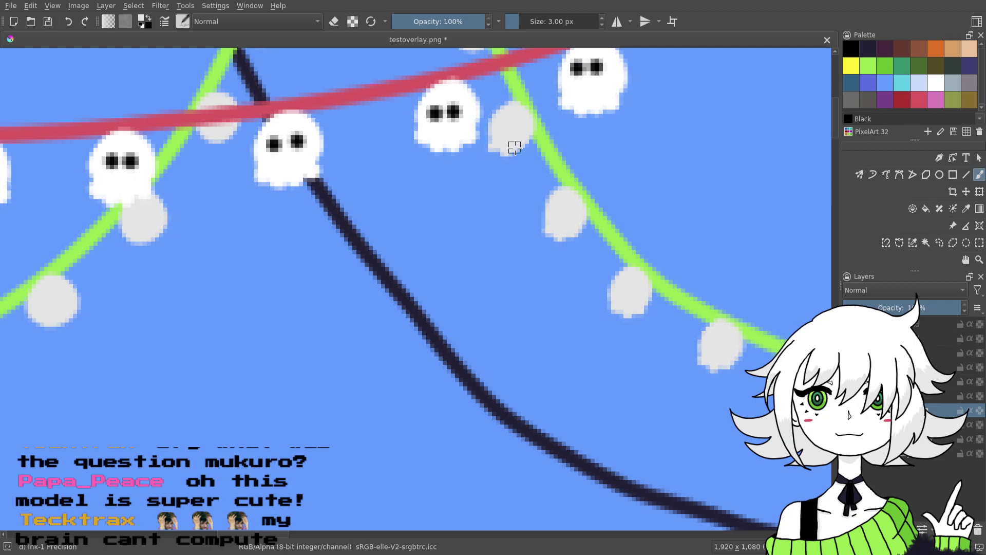
- Paint ragged bottoms on the topmost grey shapes where the two green garlands meet and down the right side of the neighbouring left garland
left_click_drag(469, 176, 598, 307)
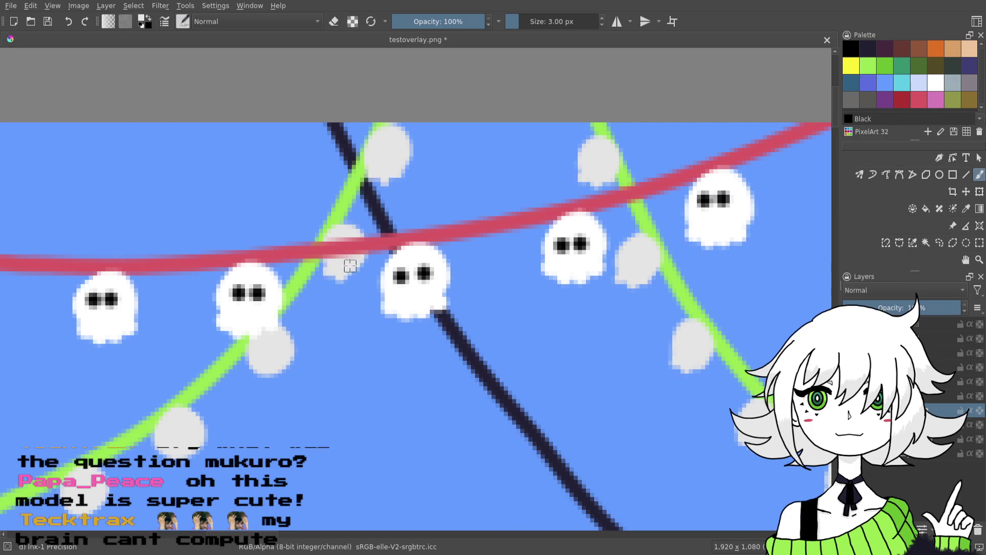
left_click_drag(361, 334, 548, 232)
left_click_drag(442, 266, 472, 267)
left_click_drag(420, 332, 499, 258)
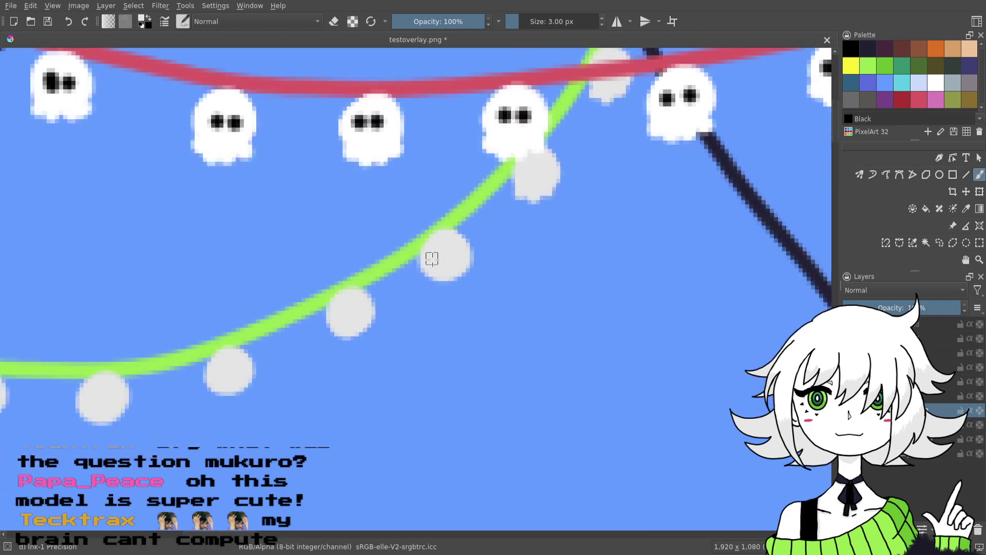
mouse_move(431, 259)
left_mouse_down()
mouse_move(441, 275)
mouse_move(626, 283)
left_mouse_up()
key("ctrl+minus")
key("ctrl+minus")
key("ctrl+minus")
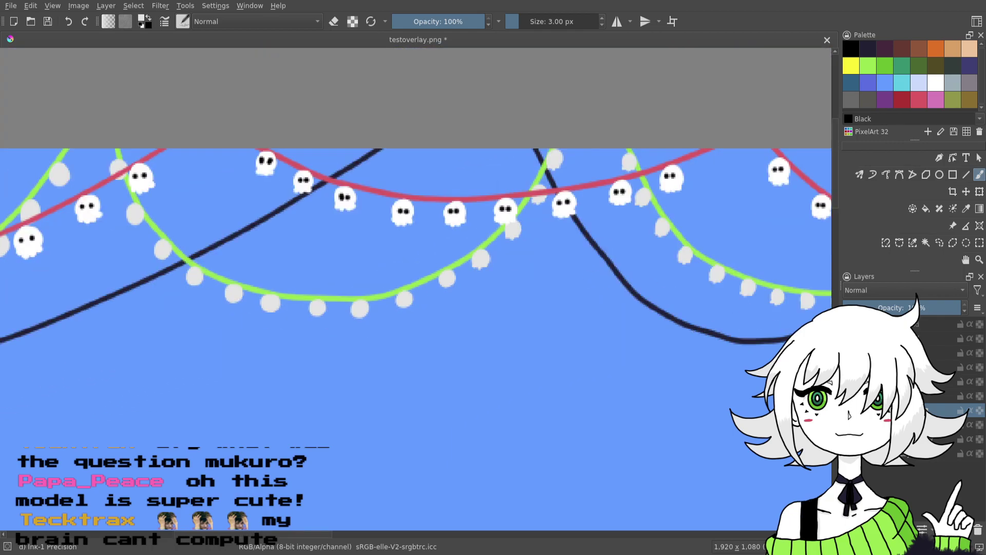
key("plus")
key("plus")
key("plus")
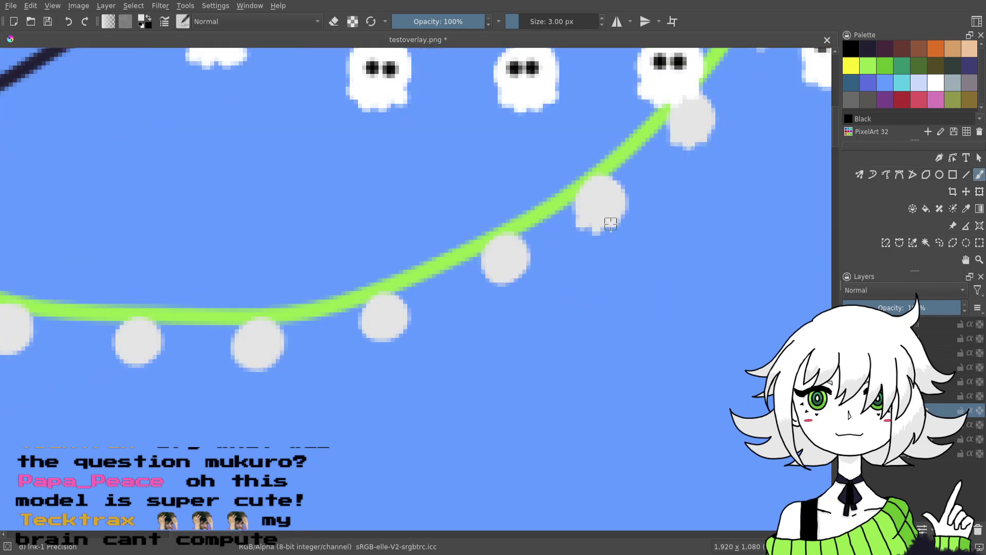
mouse_move(502, 277)
left_mouse_down()
mouse_move(493, 280)
mouse_move(511, 275)
left_mouse_up()
- Give the grey shapes along the lowest stretch of the left green garland ragged ghost bottoms
key("minus")
key("minus")
key("minus")
key("minus")
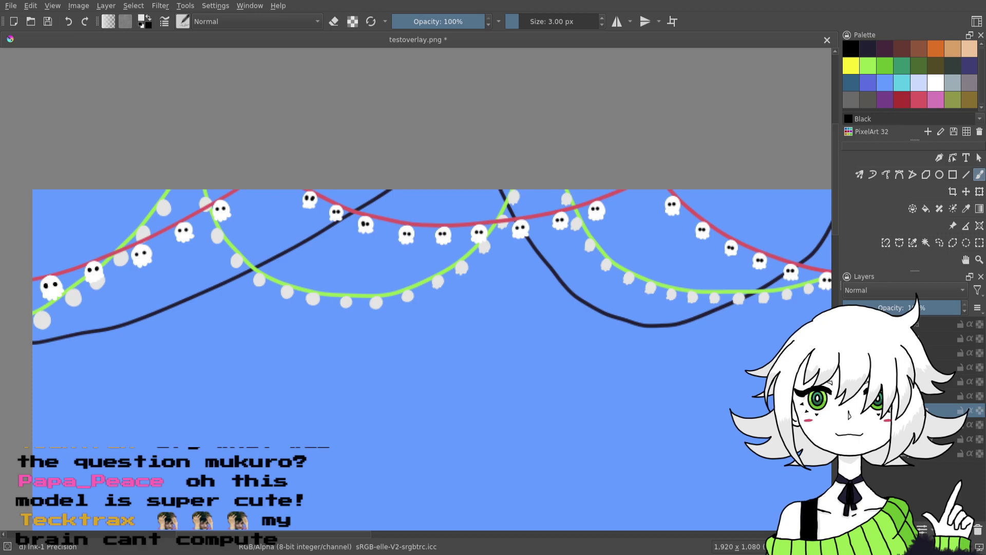
key("plus")
key("plus")
key("plus")
key("plus")
key("plus")
key("plus")
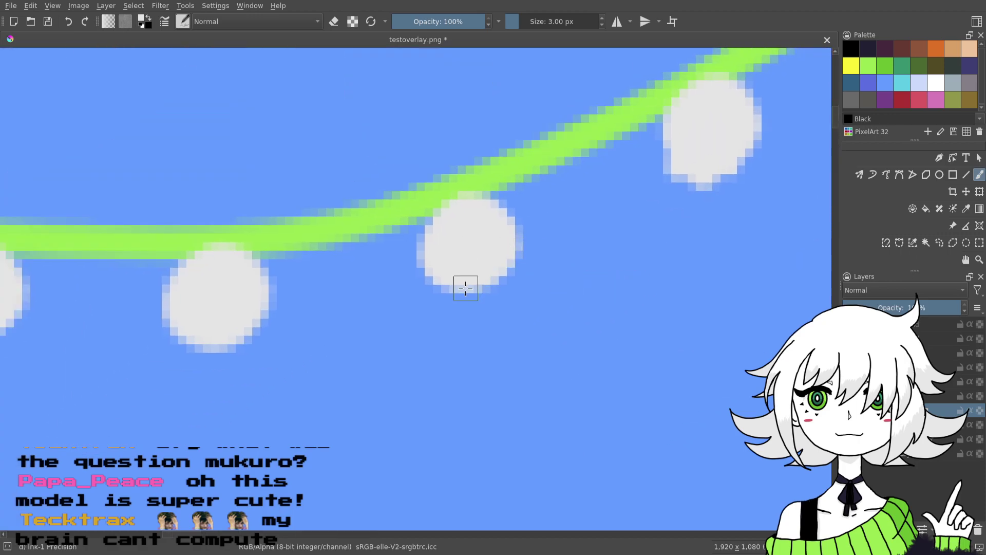
mouse_move(465, 288)
left_mouse_down()
mouse_move(445, 282)
mouse_move(486, 277)
mouse_move(477, 268)
left_mouse_up()
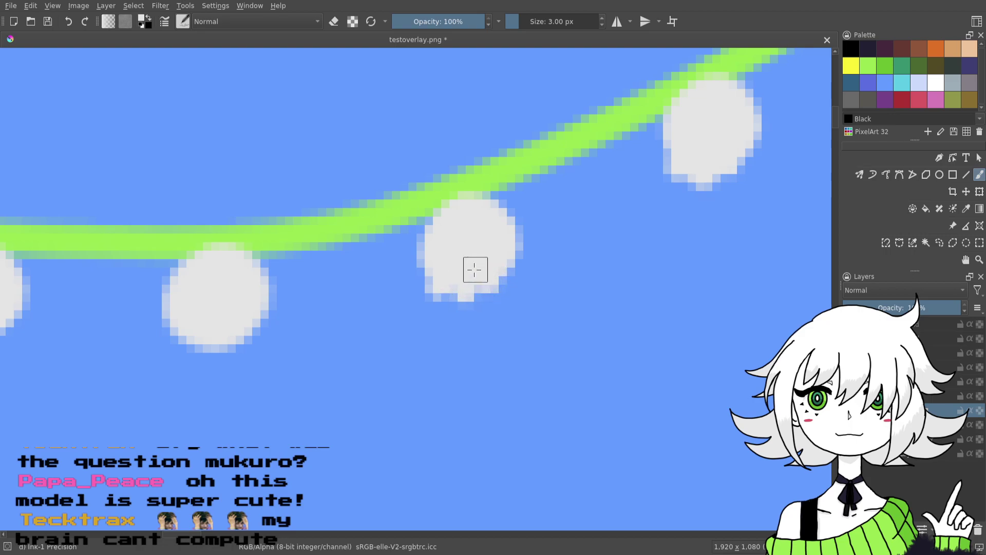
left_click_drag(439, 301, 678, 249)
mouse_move(426, 278)
left_mouse_down()
mouse_move(443, 288)
mouse_move(450, 301)
mouse_move(491, 284)
mouse_move(469, 272)
mouse_move(692, 253)
left_mouse_up()
mouse_move(449, 249)
left_mouse_down()
mouse_move(456, 266)
mouse_move(431, 255)
mouse_move(476, 248)
mouse_move(442, 246)
mouse_move(678, 264)
left_mouse_up()
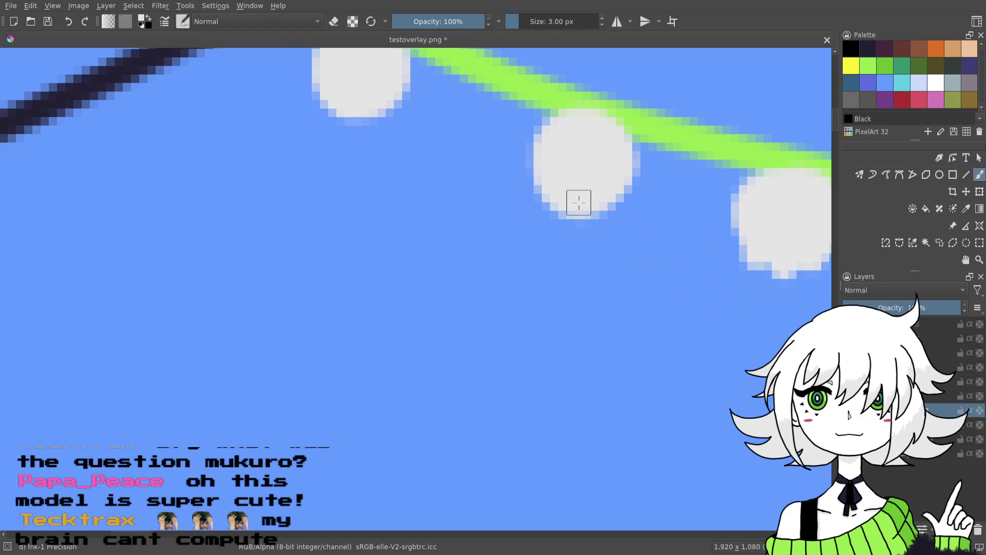
- Paint ragged bottoms on the grey shapes rising along the left side of that green garland
mouse_move(571, 210)
left_mouse_down()
mouse_move(580, 212)
mouse_move(543, 208)
mouse_move(605, 205)
left_mouse_up()
left_click_drag(487, 225, 720, 355)
mouse_move(588, 231)
left_mouse_down()
mouse_move(572, 225)
mouse_move(618, 237)
left_mouse_up()
mouse_move(498, 199)
left_mouse_down()
mouse_move(582, 308)
mouse_move(657, 369)
left_mouse_up()
mouse_move(563, 249)
left_mouse_down()
mouse_move(540, 255)
mouse_move(593, 246)
left_mouse_up()
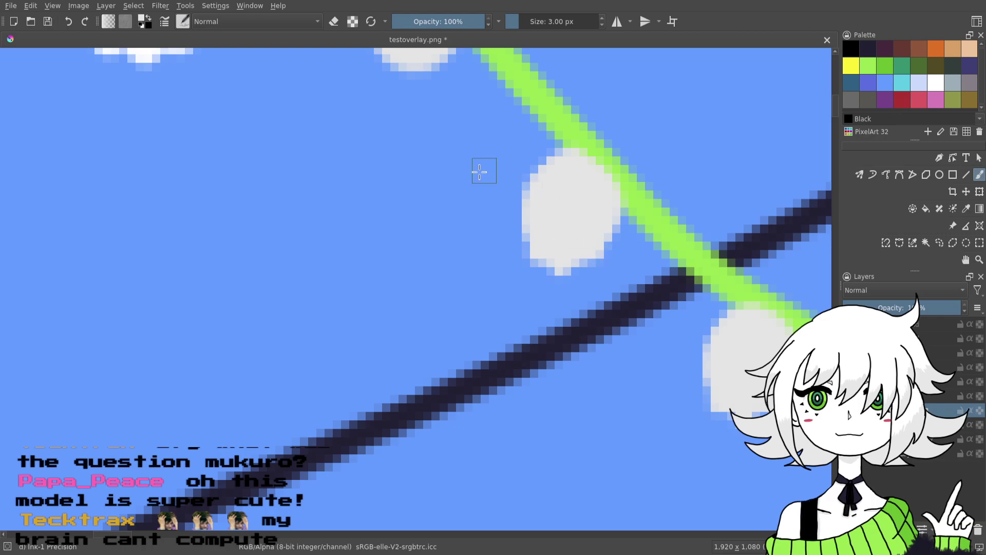
- Add ragged bottoms to the grey shapes at the garland's upper left end and the top of the leftmost green strand
left_click_drag(412, 145, 594, 345)
mouse_move(556, 247)
left_mouse_down()
mouse_move(593, 247)
mouse_move(565, 226)
mouse_move(597, 411)
left_mouse_up()
left_click_drag(533, 226, 514, 222)
left_click_drag(380, 298, 598, 272)
mouse_move(421, 237)
left_mouse_down()
mouse_move(436, 245)
mouse_move(399, 227)
mouse_move(444, 219)
left_mouse_up()
left_click_drag(368, 366, 595, 214)
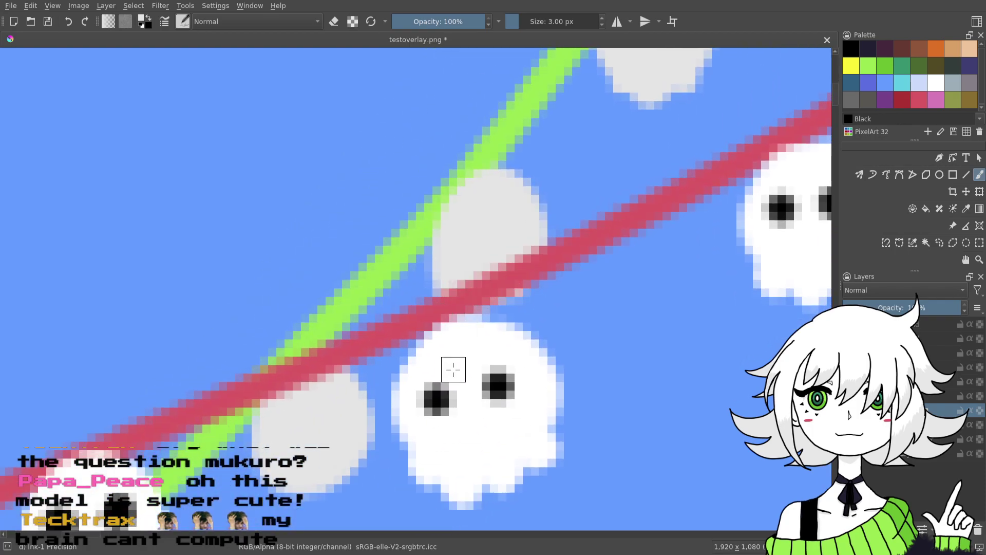
- Paint ragged bottoms on the grey shape below the red and green crossing and the one partly hidden behind a white ghost
left_click_drag(456, 359, 613, 226)
mouse_move(461, 359)
left_mouse_down()
mouse_move(493, 350)
mouse_move(467, 339)
mouse_move(433, 345)
left_mouse_up()
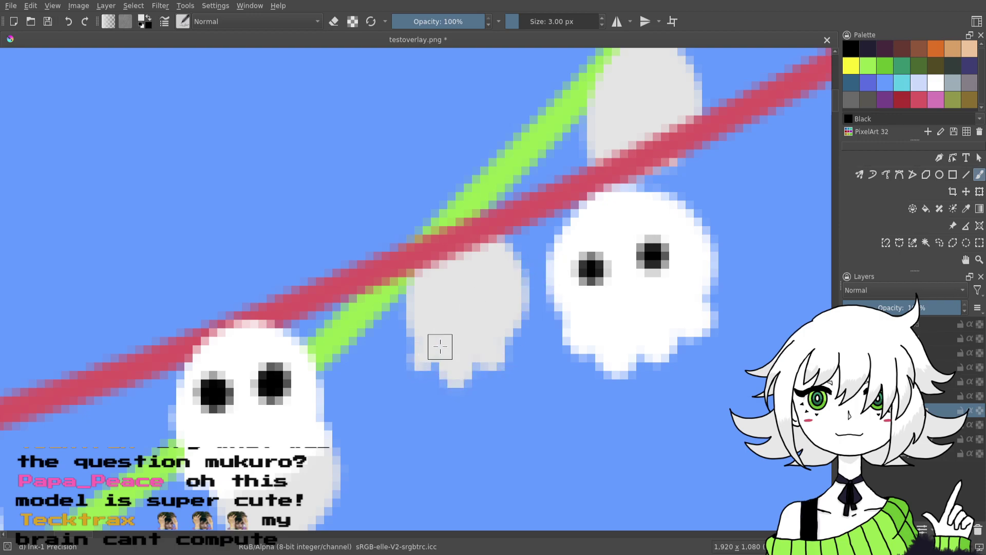
left_click_drag(425, 418, 565, 256)
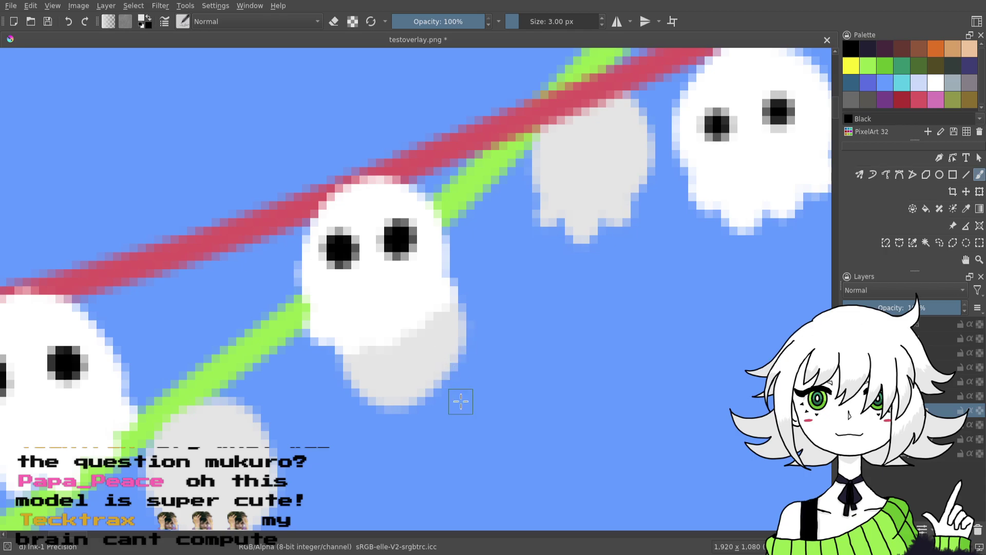
left_click_drag(478, 387, 573, 289)
mouse_move(495, 304)
left_mouse_down()
mouse_move(500, 317)
mouse_move(529, 298)
left_mouse_up()
mouse_move(462, 306)
left_mouse_down()
mouse_move(473, 299)
mouse_move(460, 292)
left_mouse_up()
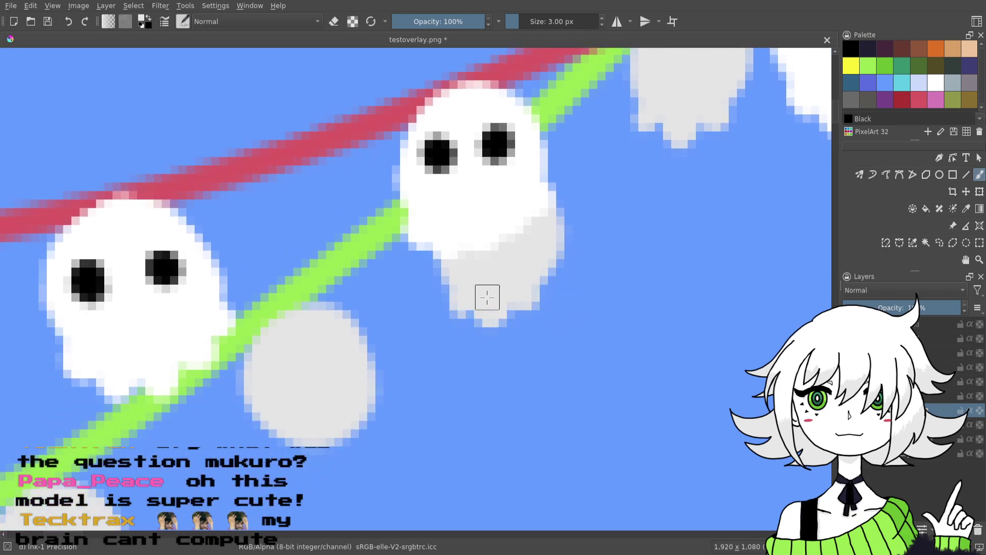
- Add ragged ghost bottoms to the last two grey shapes near the canvas's left edge
left_click_drag(484, 370, 559, 286)
left_click_drag(462, 332, 570, 312)
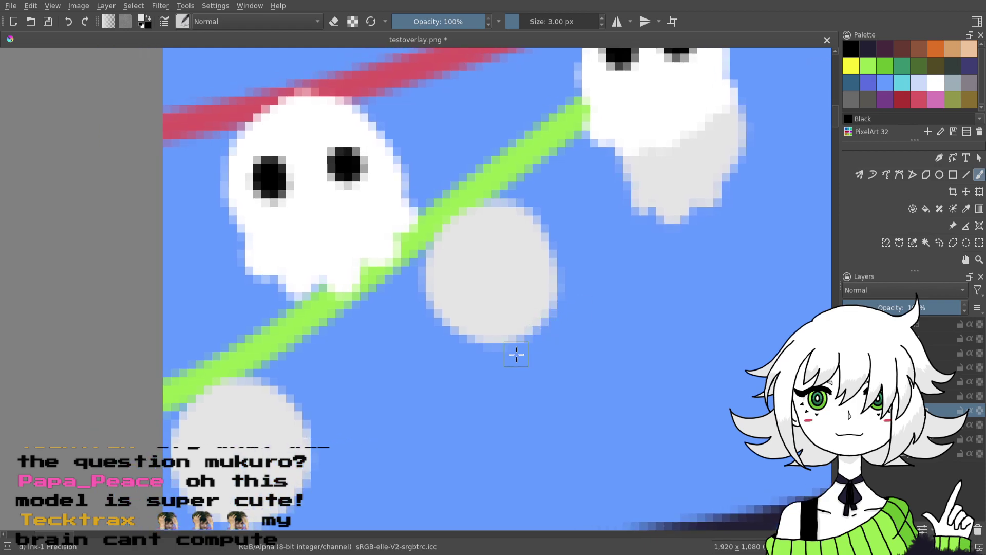
mouse_move(511, 331)
left_mouse_down()
mouse_move(521, 365)
mouse_move(539, 314)
mouse_move(512, 313)
mouse_move(509, 343)
mouse_move(567, 304)
left_mouse_up()
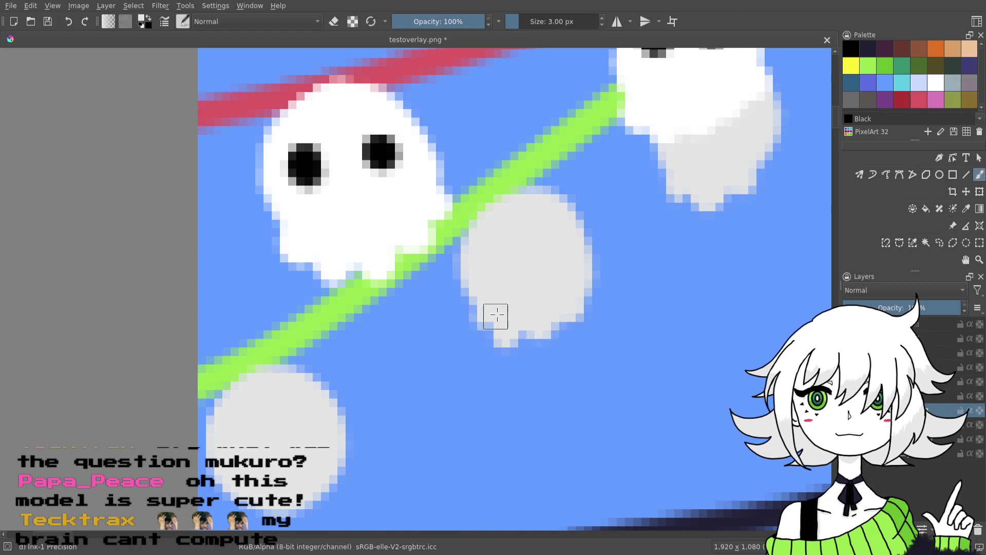
mouse_move(414, 472)
left_mouse_down()
mouse_move(548, 308)
mouse_move(578, 286)
left_mouse_up()
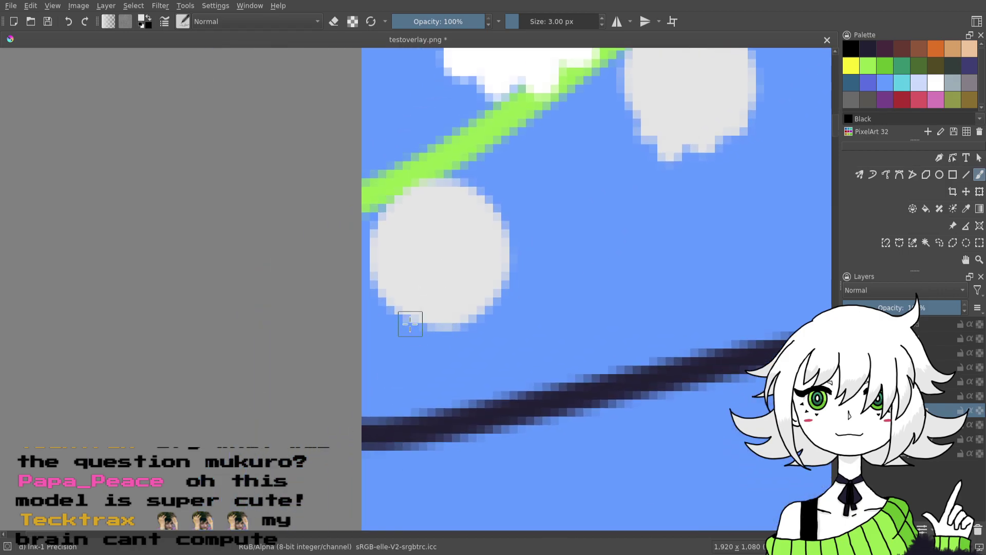
mouse_move(437, 316)
left_mouse_down()
mouse_move(475, 288)
mouse_move(458, 325)
mouse_move(469, 332)
mouse_move(466, 320)
mouse_move(494, 305)
left_mouse_up()
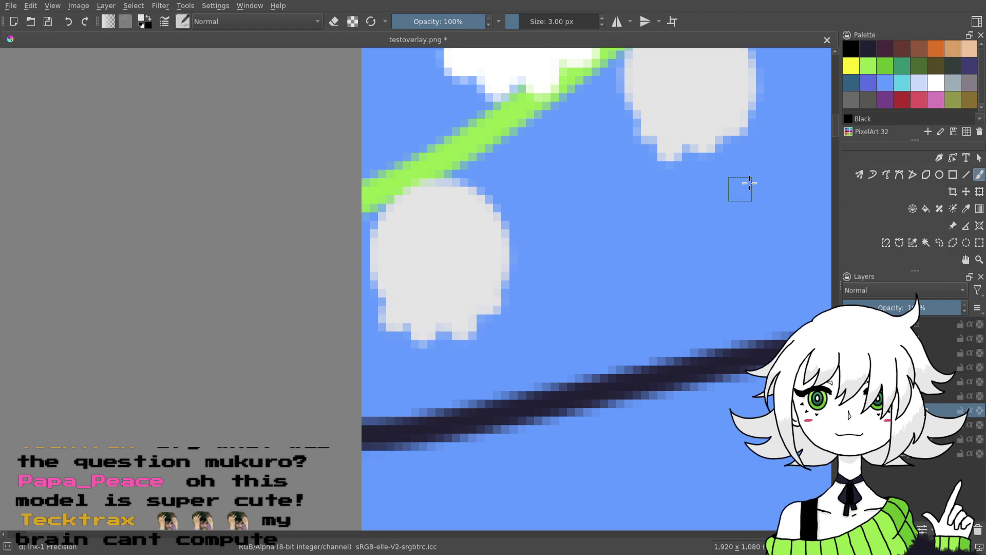
- Set the painting colour to black and save testoverlay.png
left_click(851, 47)
key("ctrl+minus")
key("ctrl+minus")
key("ctrl+minus")
key("ctrl+minus")
key("ctrl+minus")
key("ctrl+minus")
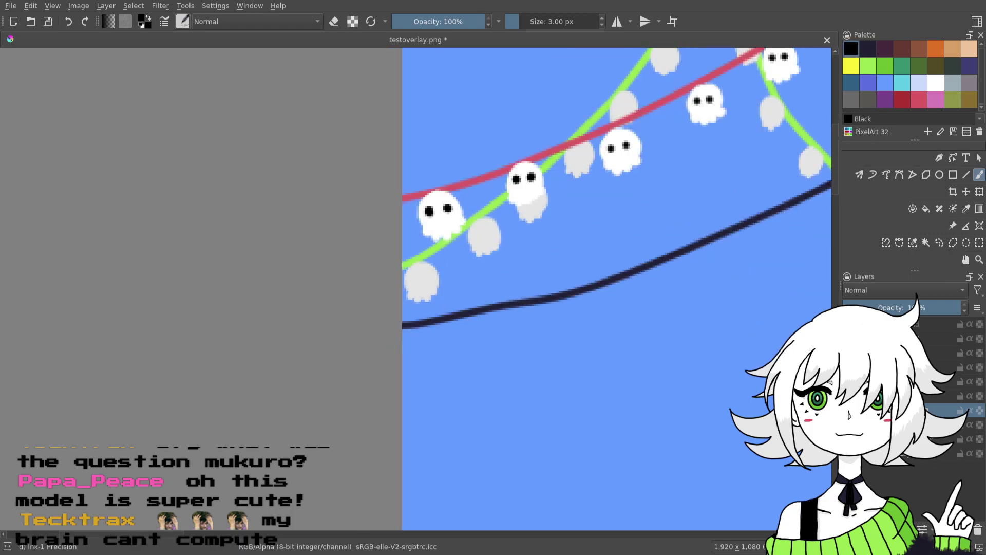
key("ctrl+plus")
key("ctrl+plus")
key("ctrl+plus")
key("ctrl+plus")
key("ctrl+plus")
left_click_drag(582, 375, 668, 349)
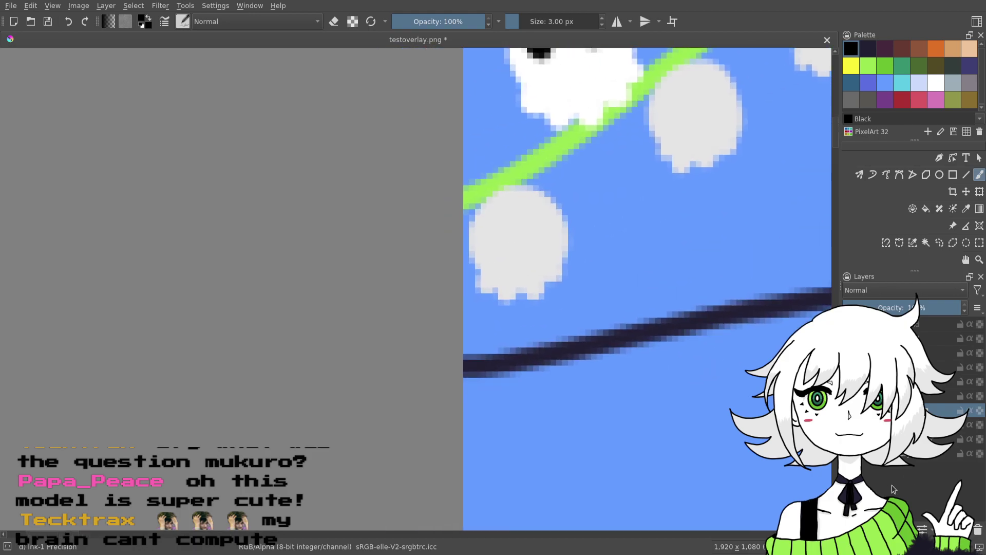
key("ctrl+minus")
key("ctrl+minus")
left_click_drag(585, 346, 539, 388)
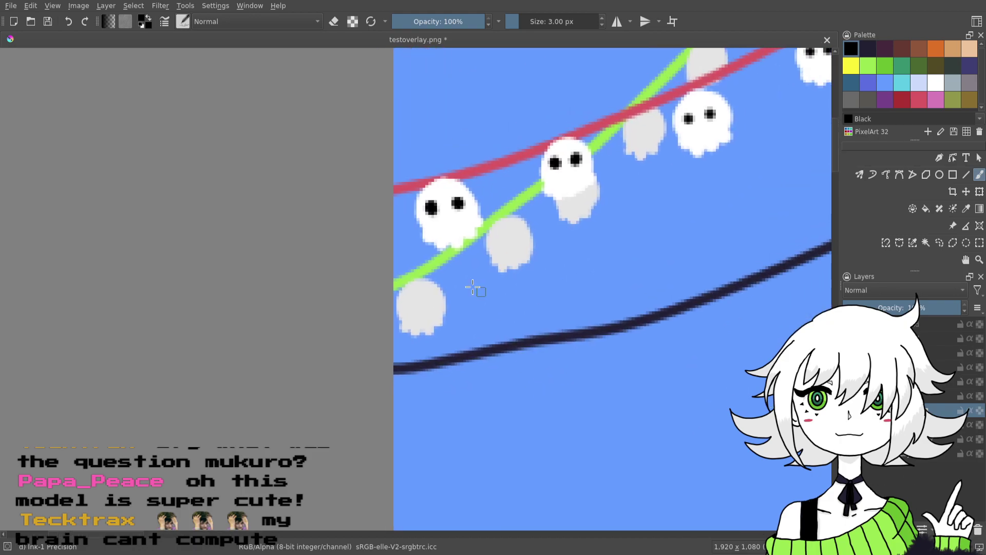
left_click(48, 22)
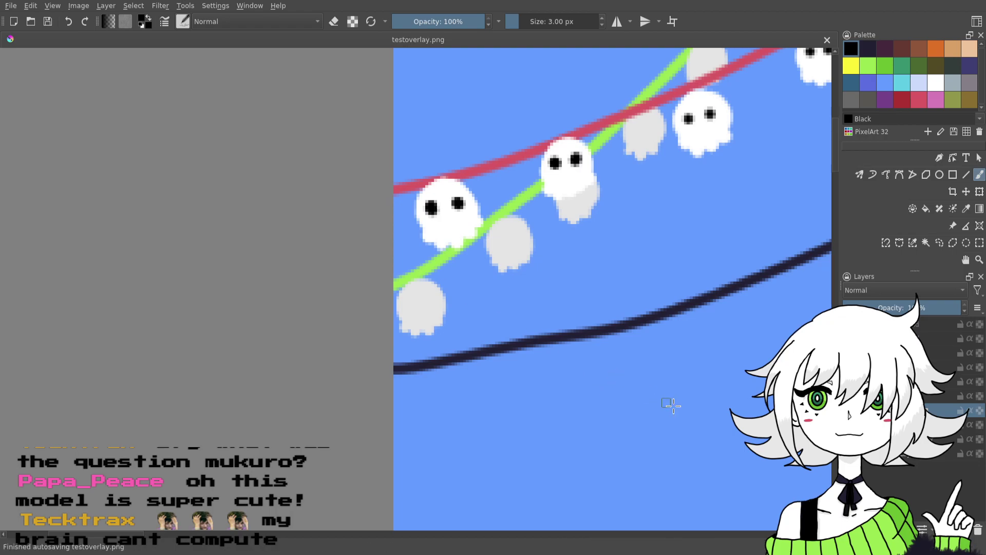
- Paint black eyes on the two grey ghosts nearest the canvas's left edge
left_click_drag(655, 417, 730, 433)
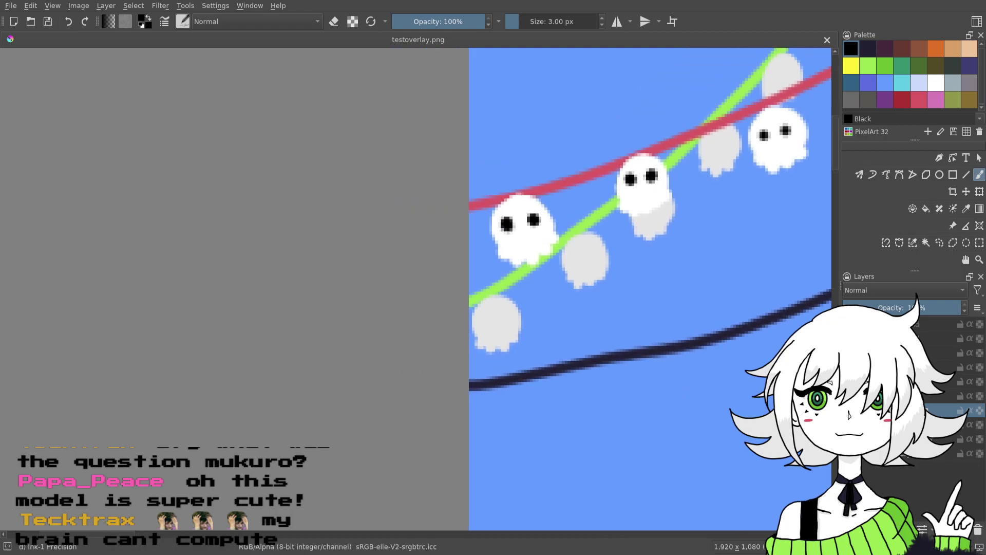
key("plus")
left_click(511, 332)
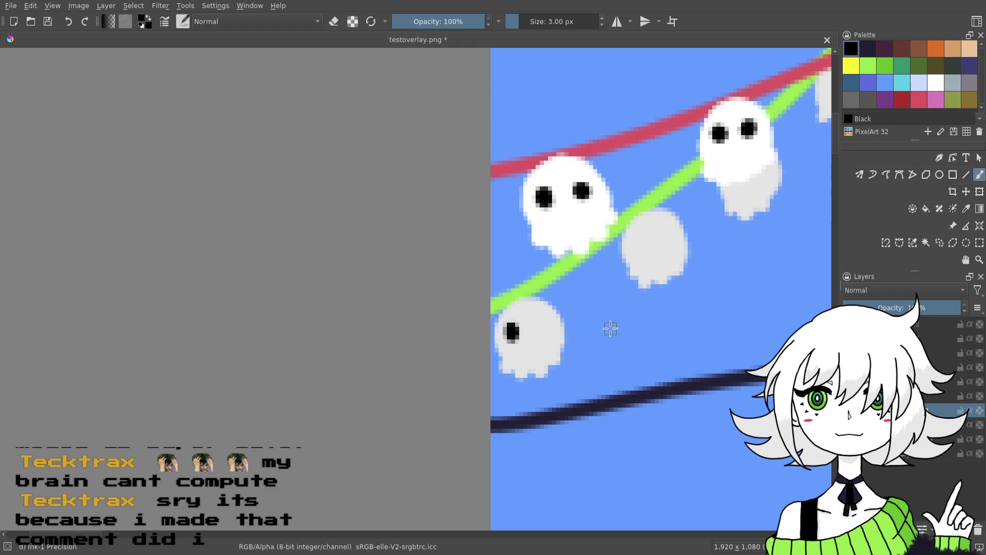
left_click_drag(540, 330, 542, 334)
left_click_drag(648, 242, 642, 244)
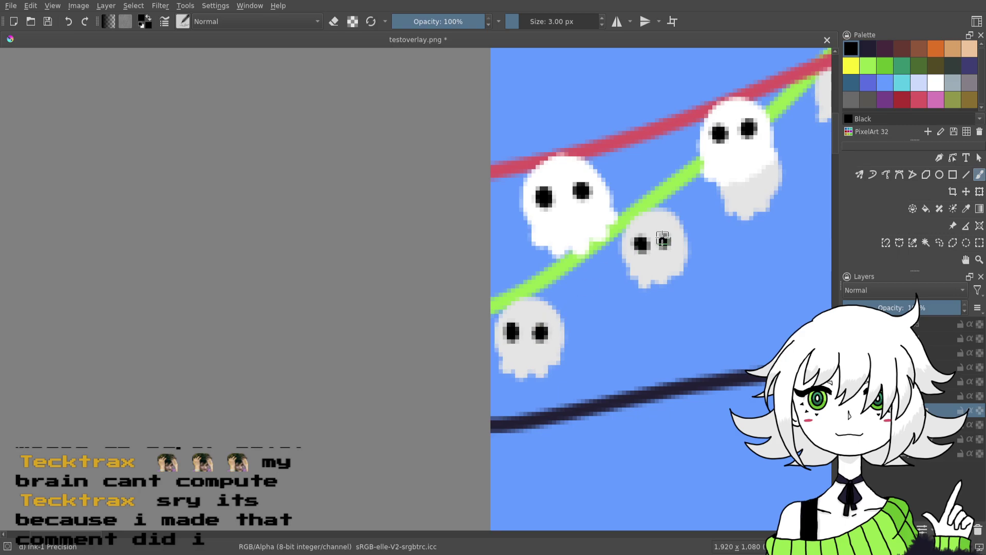
- Paint eyes on the partly hidden grey ghost, those above it on the first green strand, and the upper ghosts of the second strand
left_click_drag(735, 185, 582, 283)
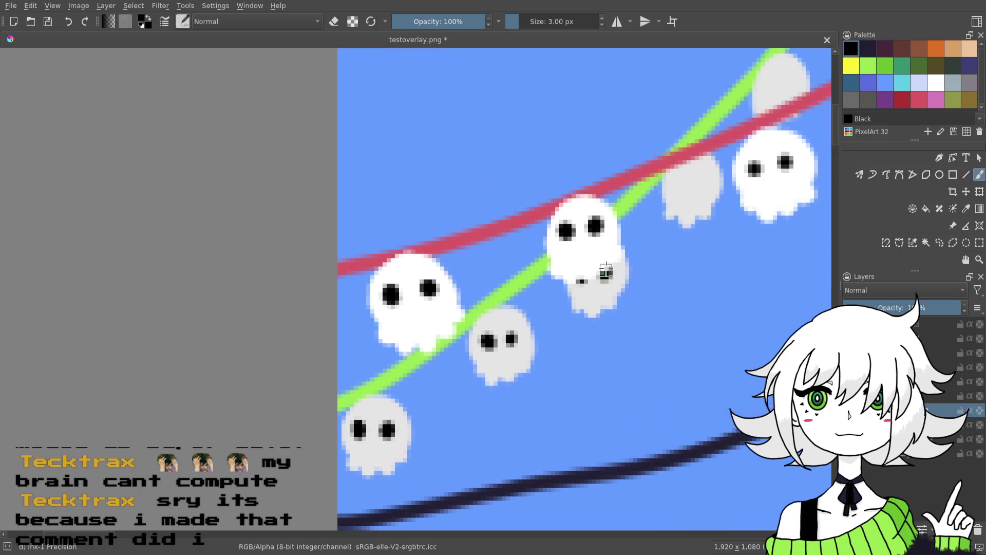
mouse_move(702, 180)
left_mouse_down()
mouse_move(596, 207)
mouse_move(533, 237)
mouse_move(545, 220)
left_mouse_up()
left_click_drag(692, 234, 597, 255)
left_click_drag(676, 363, 618, 323)
left_click_drag(671, 377, 604, 320)
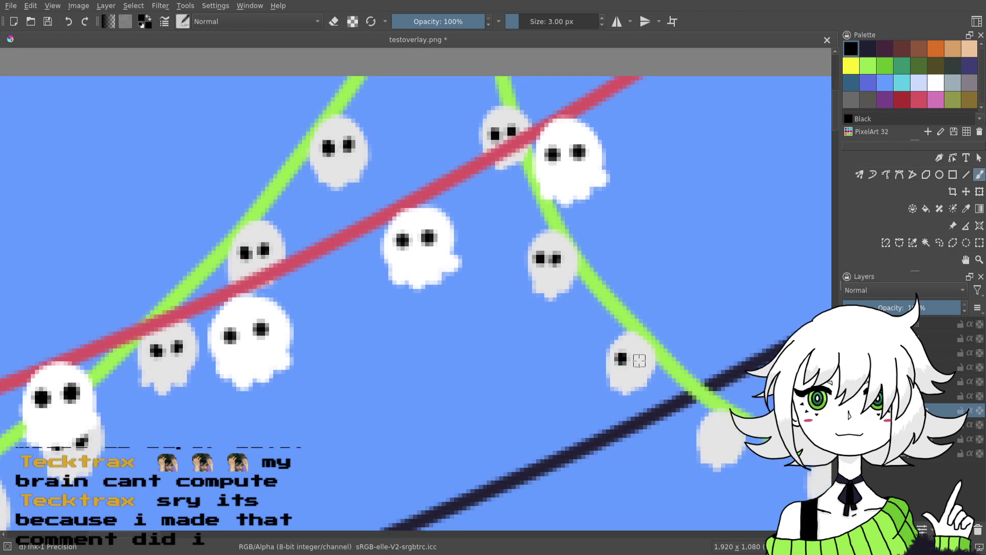
- Paint black eyes on the grey ghosts along the descending side and lowest stretch of the second green strand
left_click_drag(638, 358, 535, 325)
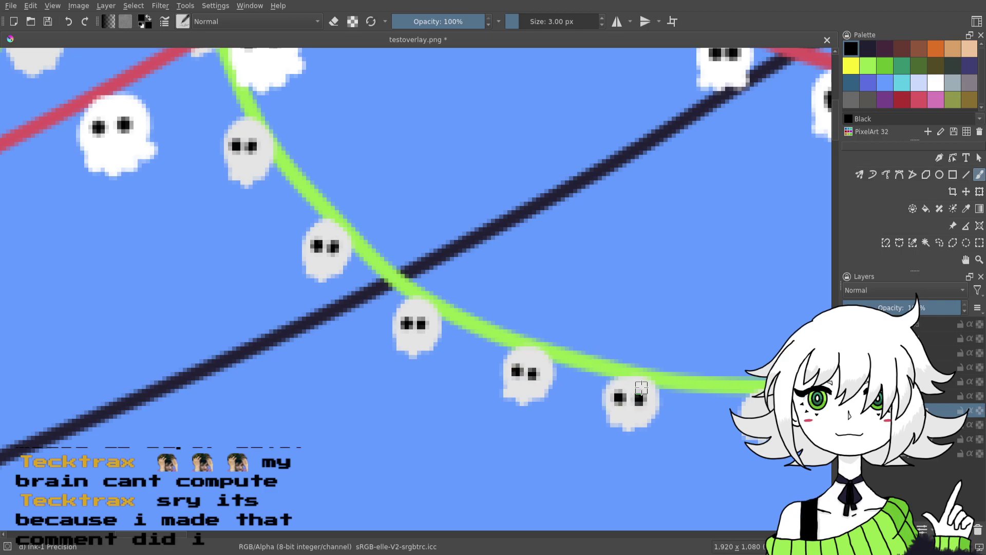
left_click_drag(641, 389, 477, 346)
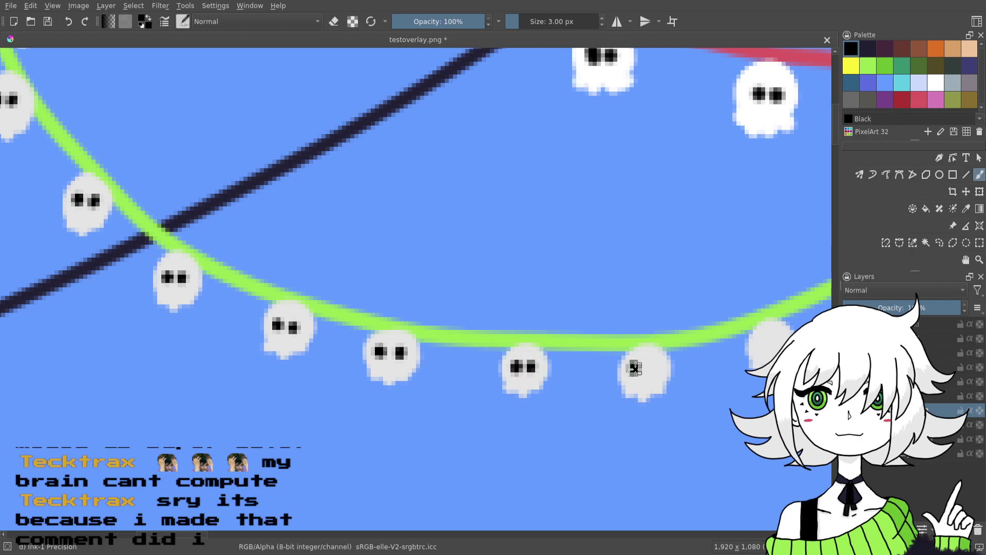
left_click_drag(708, 306, 560, 303)
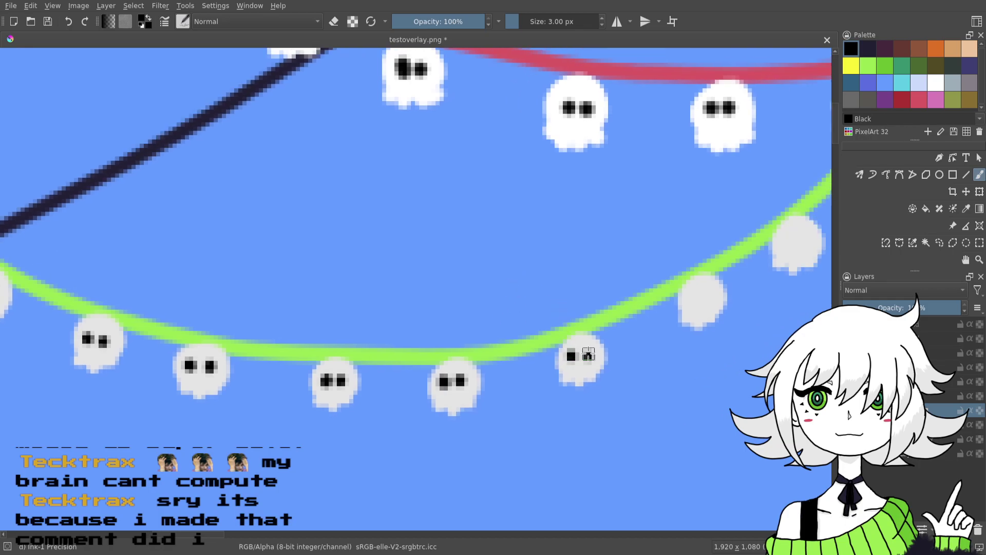
- Paint eyes on the grey ghosts climbing the second green strand, up to the one tucked behind a white ghost
left_click_drag(709, 297, 540, 315)
left_click(529, 312)
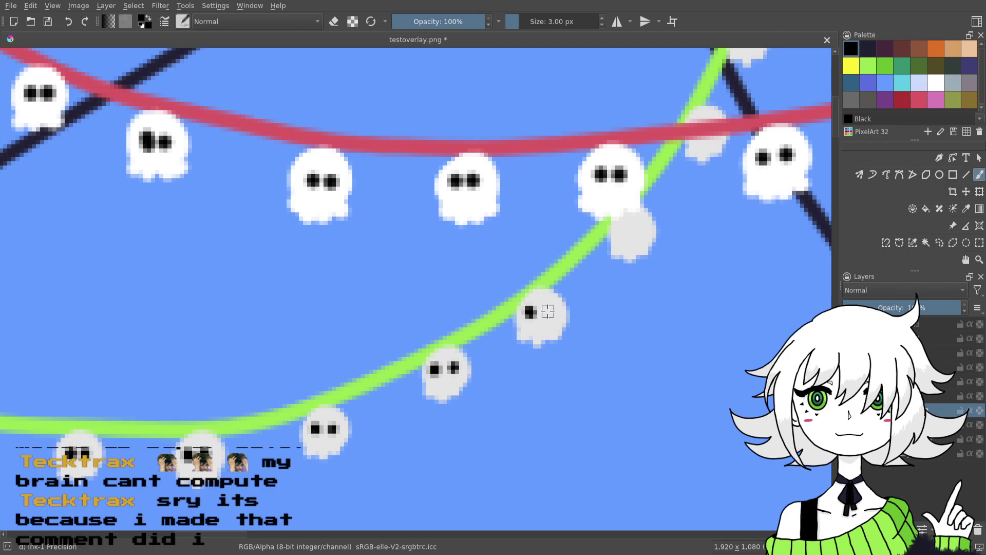
left_click(623, 230)
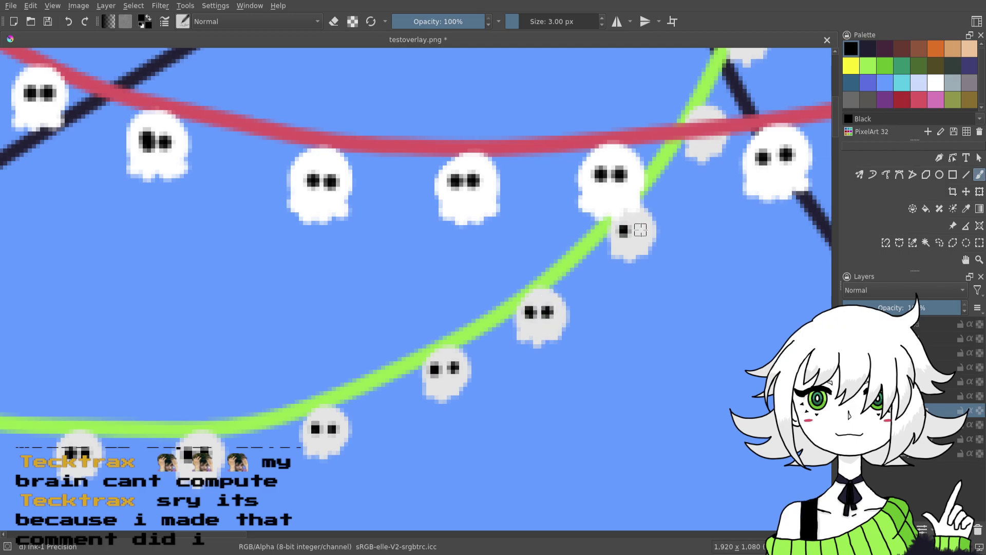
left_click(641, 231)
left_click_drag(630, 264, 563, 330)
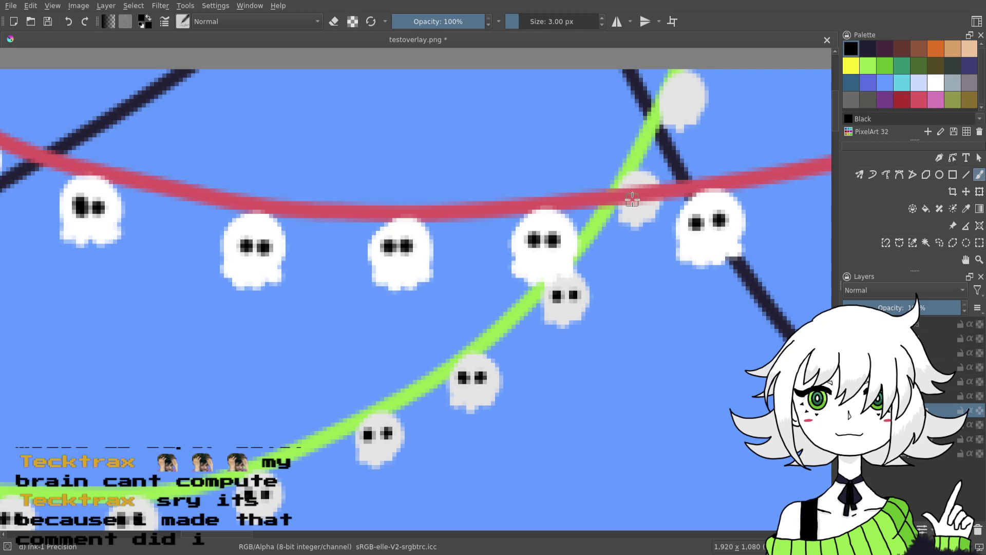
- Paint eyes on the top grey ghost where the second green strand ends and on the first ghost of the third strand
left_click_drag(668, 172, 607, 193)
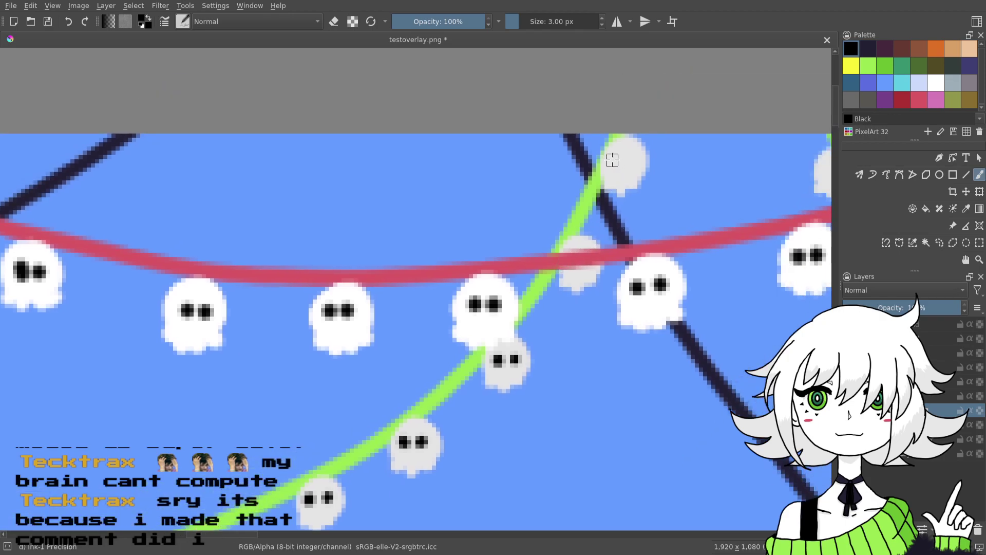
left_click_drag(680, 224, 493, 277)
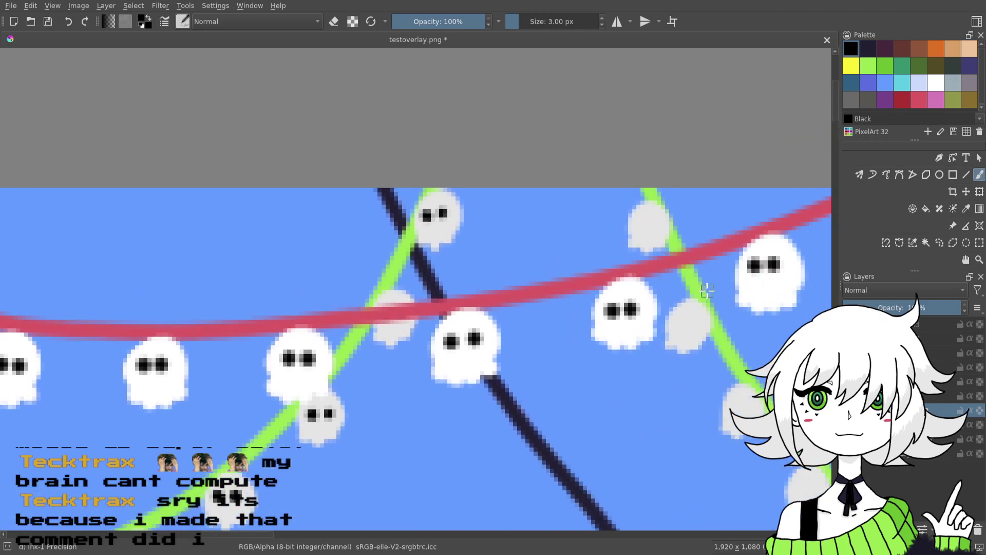
left_click_drag(704, 289, 662, 260)
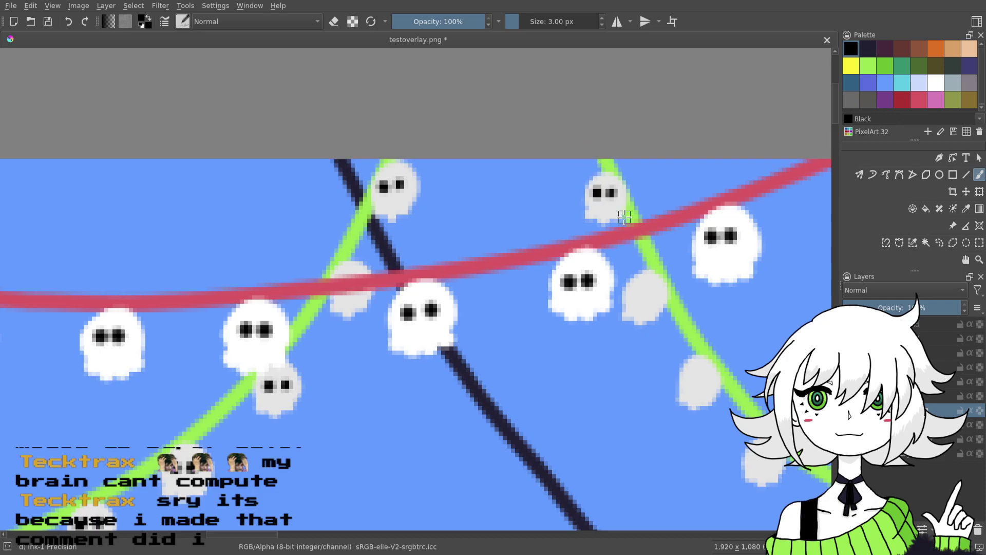
- Paint black eyes on the first two grey ghosts below the red string on the third green strand
scroll(410, 278, "up", 3)
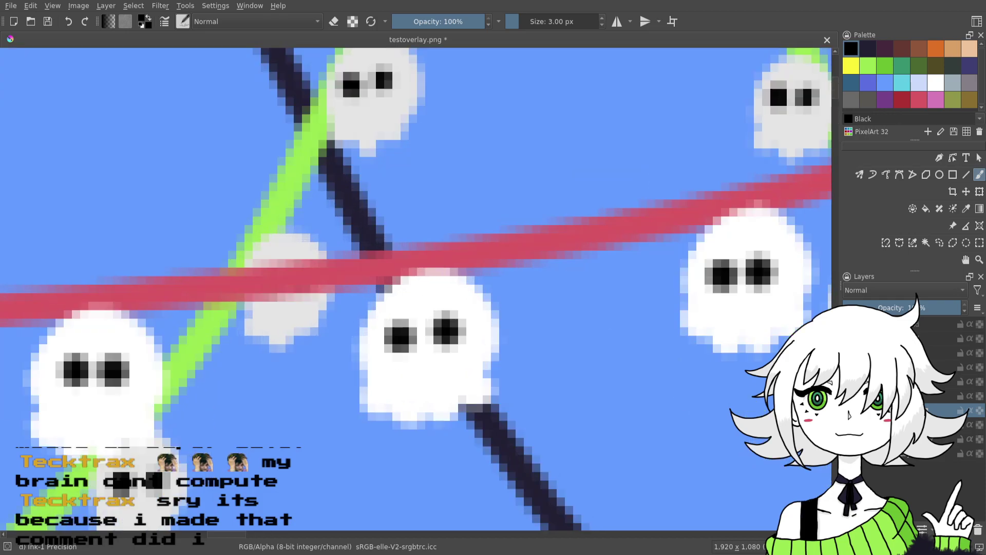
mouse_move(770, 359)
left_mouse_down()
mouse_move(548, 341)
mouse_move(475, 321)
left_mouse_up()
left_click(560, 262)
left_click(590, 267)
left_click_drag(649, 385, 574, 288)
left_click(582, 331)
left_click(615, 339)
- Give the next two grey ghosts down the steep part of the third green strand black eyes
left_click_drag(676, 412, 547, 255)
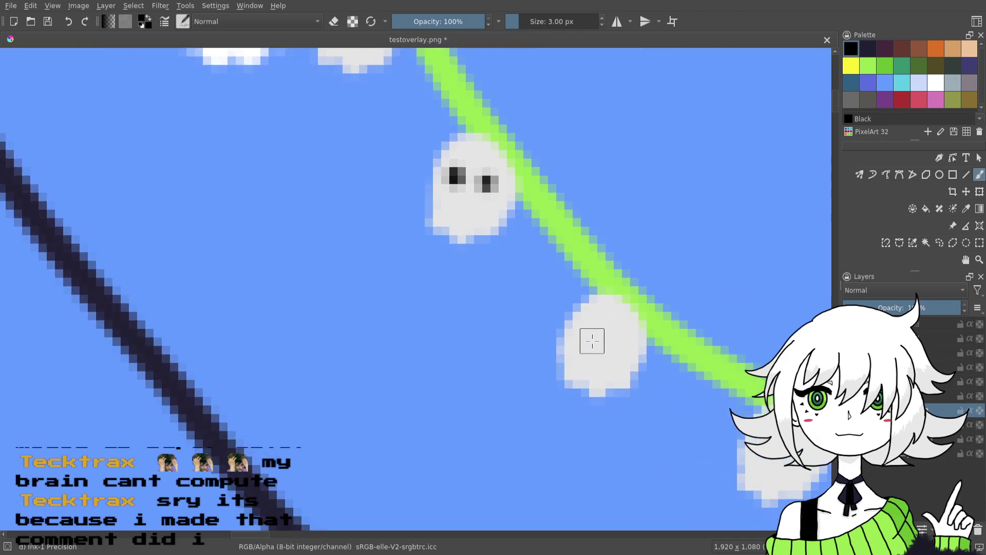
left_click(592, 339)
left_click(620, 342)
left_click_drag(704, 409, 558, 330)
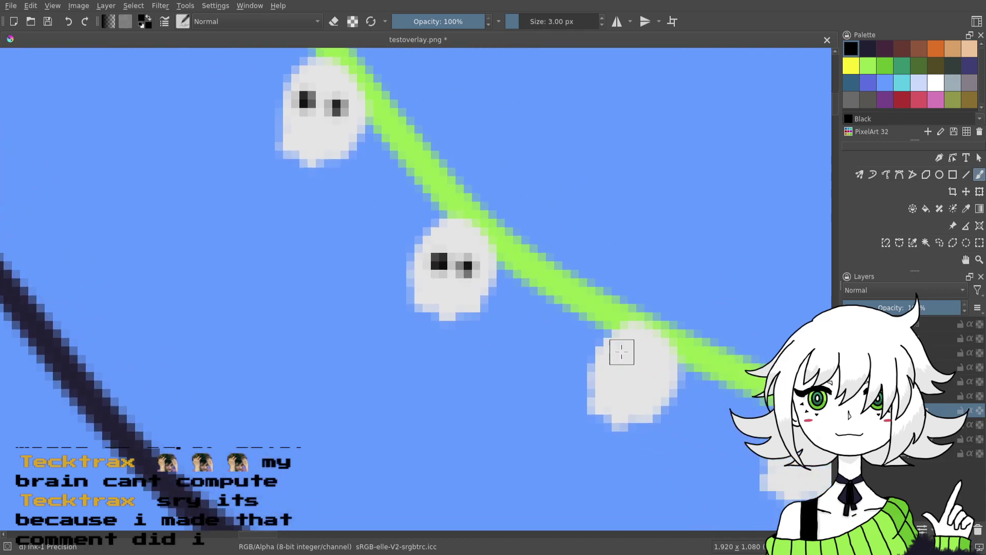
left_click(619, 367)
left_click(645, 376)
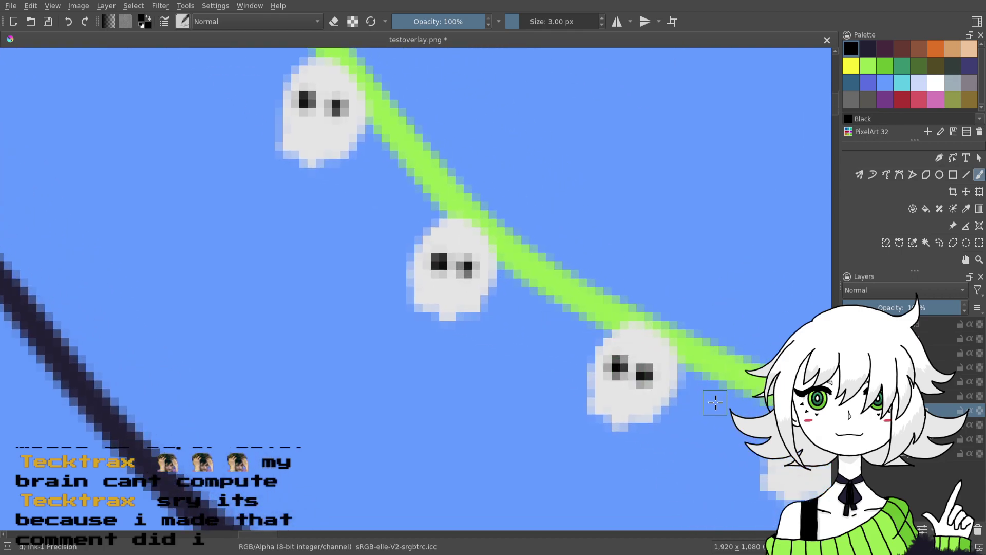
- Paint eyes on the following two grey ghosts where the third green strand begins to level out
left_click_drag(705, 393, 554, 323)
left_click(641, 377)
left_click(669, 382)
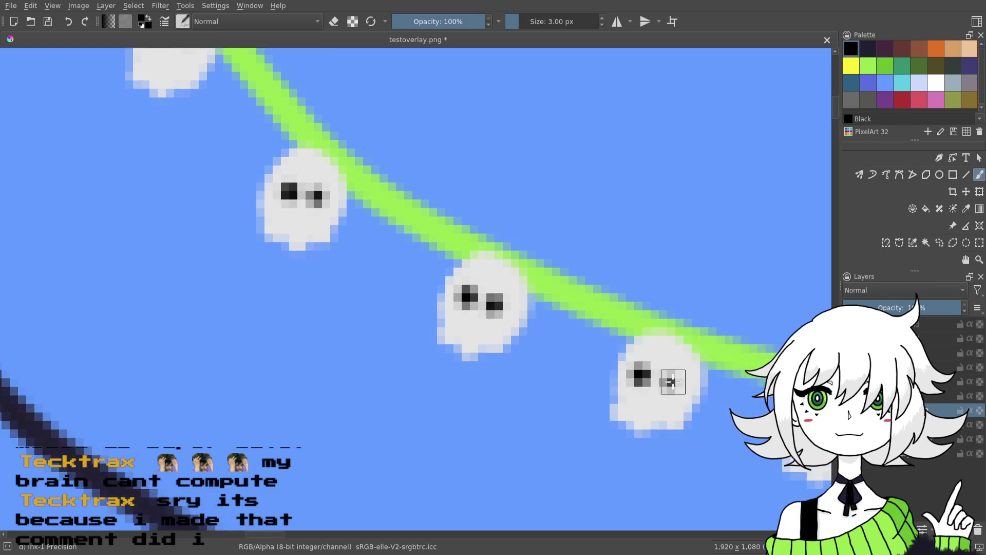
left_click_drag(763, 393, 514, 346)
left_click(562, 380)
left_click(590, 382)
- Paint eyes on the two grey ghosts before the black string on the third green strand and save testoverlay.png
left_click_drag(699, 376, 550, 315)
left_click(594, 347)
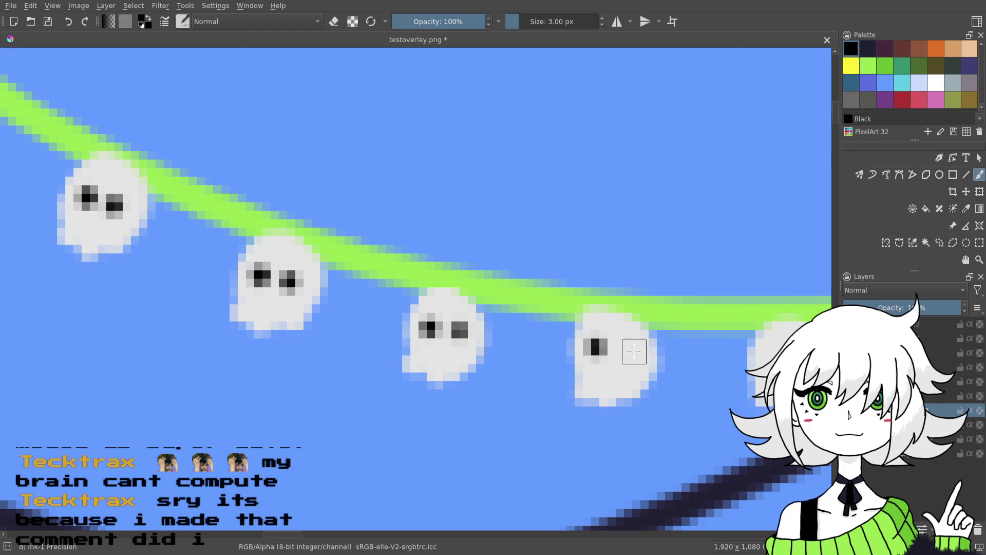
left_click(628, 354)
left_click_drag(695, 366, 486, 396)
left_click(584, 384)
left_click(606, 383)
left_click_drag(720, 337, 482, 322)
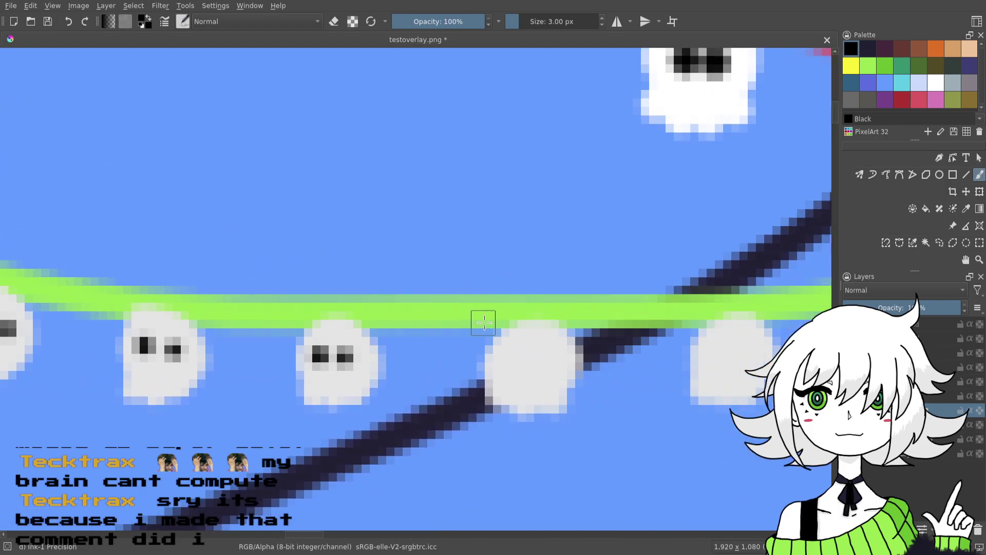
left_click(47, 21)
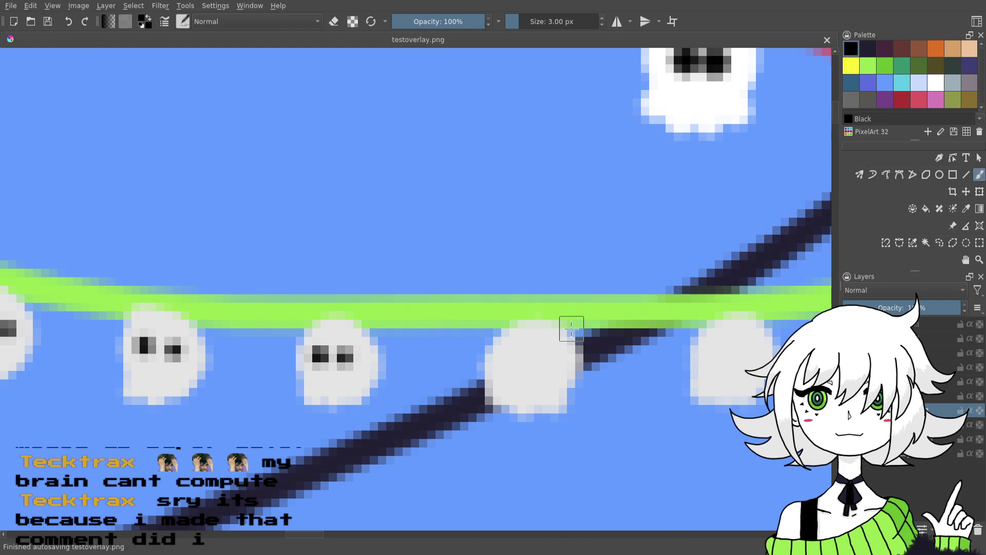
- Paint eyes on the grey ghost overlapping the black string and the next two ghosts along the third green strand
left_click(514, 358)
left_click(546, 362)
left_click_drag(723, 316, 595, 289)
left_click(594, 323)
left_click(619, 325)
left_click_drag(676, 313, 562, 308)
left_click(569, 312)
left_click(595, 312)
- Paint eyes on the grey ghosts on both sides of the third green strand's crossing with the red string
left_click_drag(729, 279, 587, 307)
left_click(585, 306)
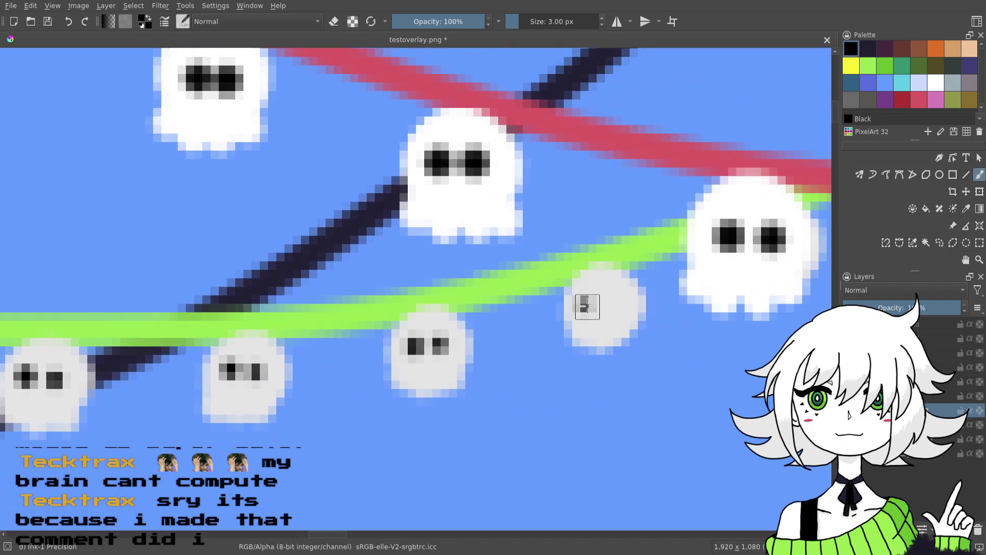
left_click(612, 305)
left_click_drag(707, 321, 450, 377)
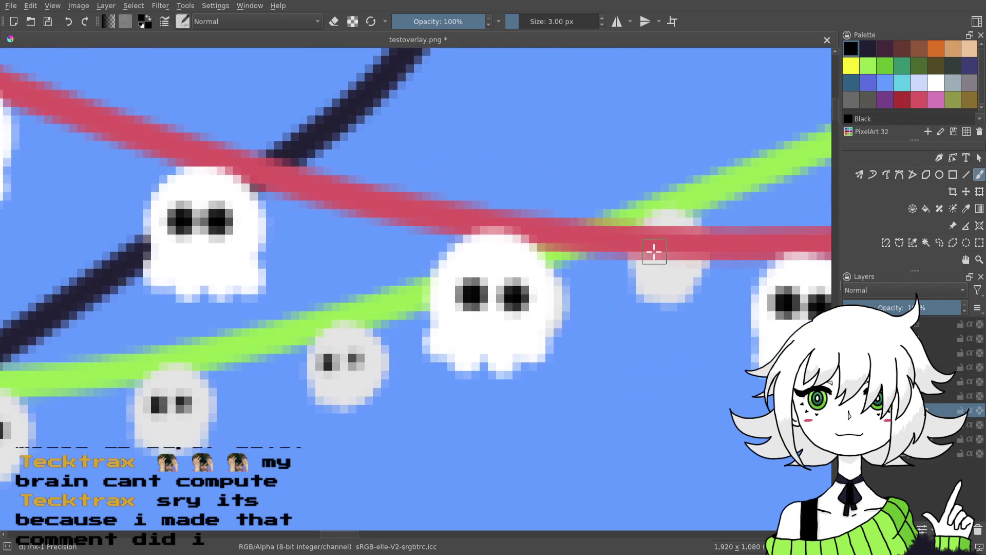
left_click_drag(738, 257, 627, 309)
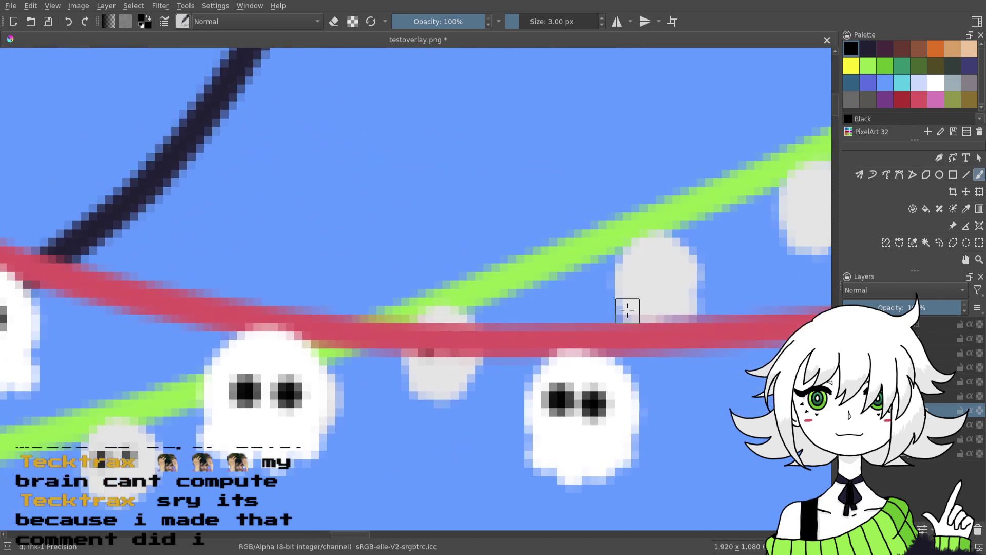
left_click(641, 277)
left_click(669, 277)
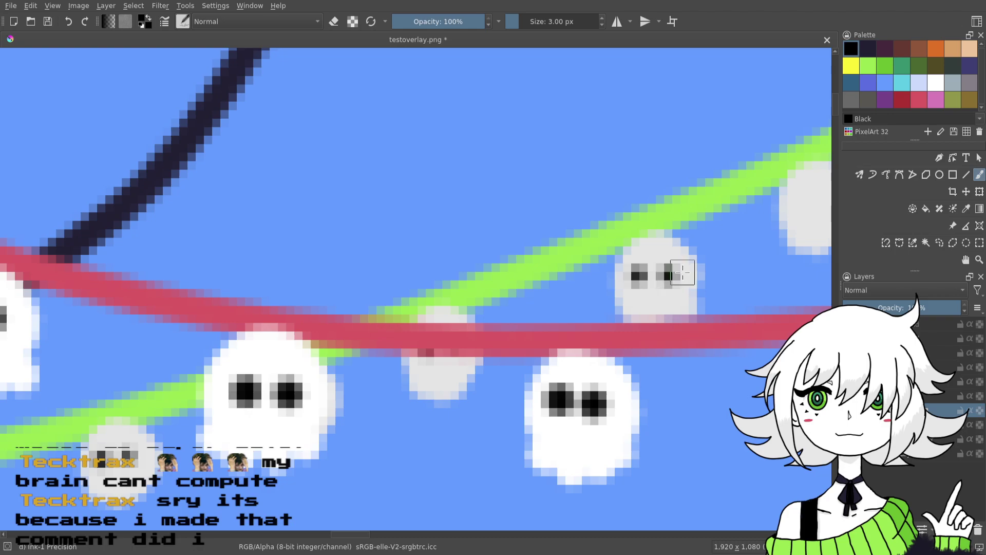
- Add black eyes to the second fully visible grey ghost above the red string on the rising third green strand
left_click_drag(671, 272, 559, 331)
left_click(577, 301)
left_click(607, 300)
- Review the ghost garlands across the upper part of the canvas for grey ghosts that lack eyes
left_click_drag(700, 279, 545, 339)
key("ctrl+minus")
key("ctrl+minus")
key("ctrl+minus")
key("ctrl+minus")
key("ctrl+minus")
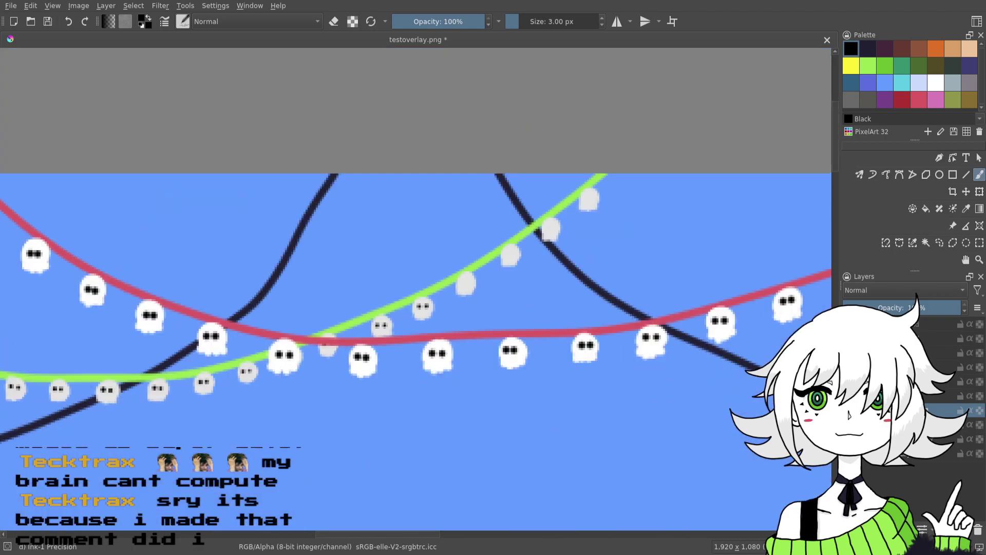
left_click_drag(629, 473, 796, 396)
left_click_drag(697, 389, 789, 349)
mouse_move(717, 371)
left_mouse_down()
mouse_move(825, 374)
mouse_move(565, 419)
left_mouse_up()
left_click_drag(623, 340, 516, 421)
scroll(516, 421, "up", 2)
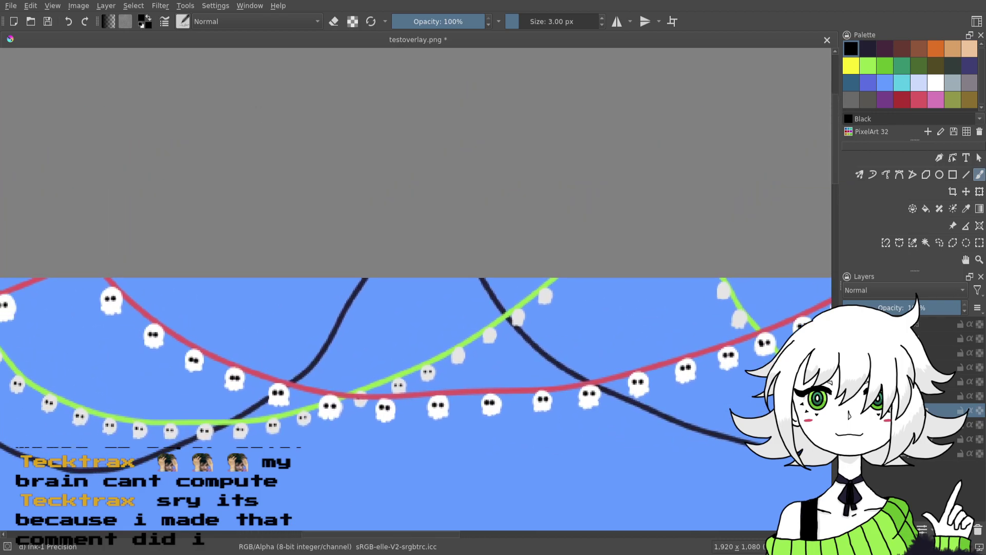
- Paint eyes on the next three grey ghosts up the third green strand, through the one overlapping the black string
scroll(440, 379, "up", 6)
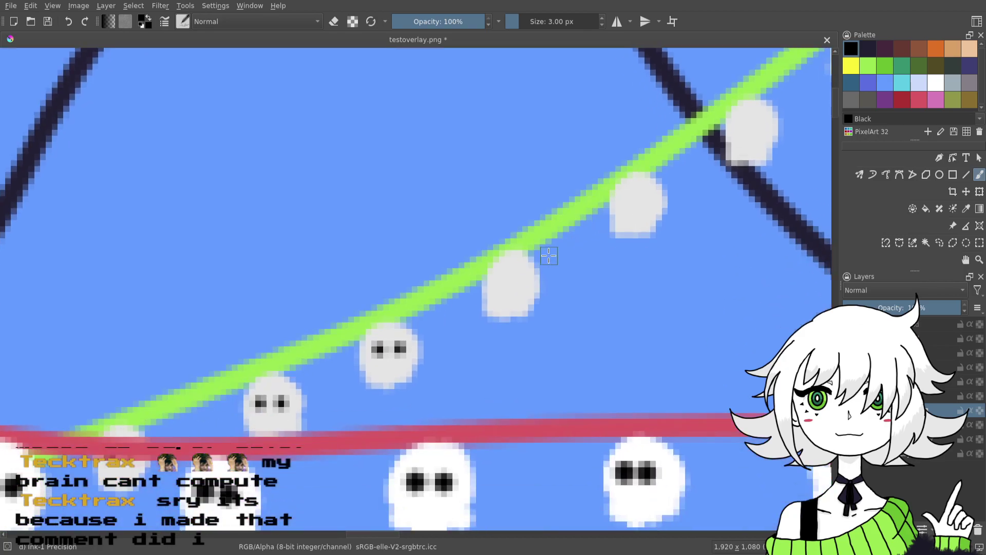
left_click_drag(501, 282, 503, 278)
left_click(517, 281)
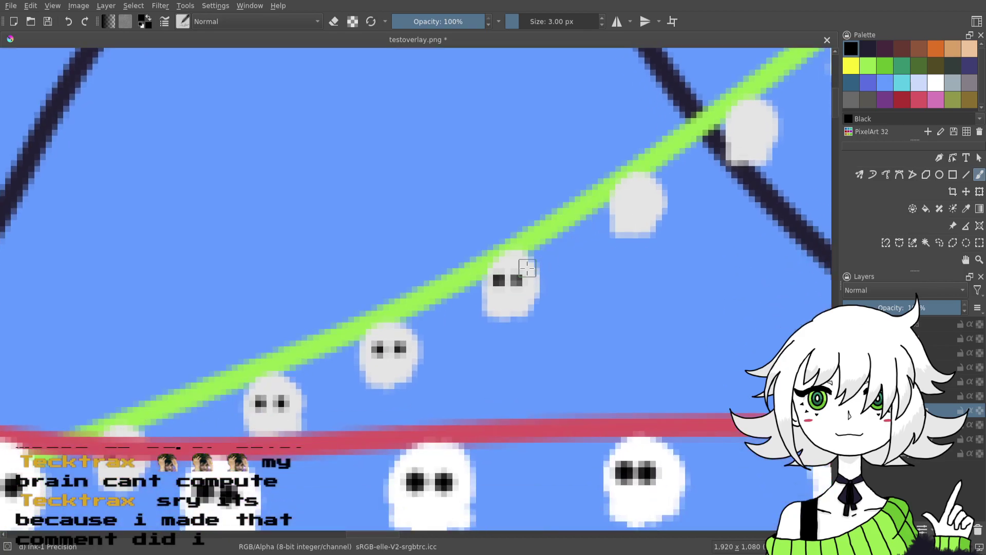
left_click(622, 200)
left_click(646, 199)
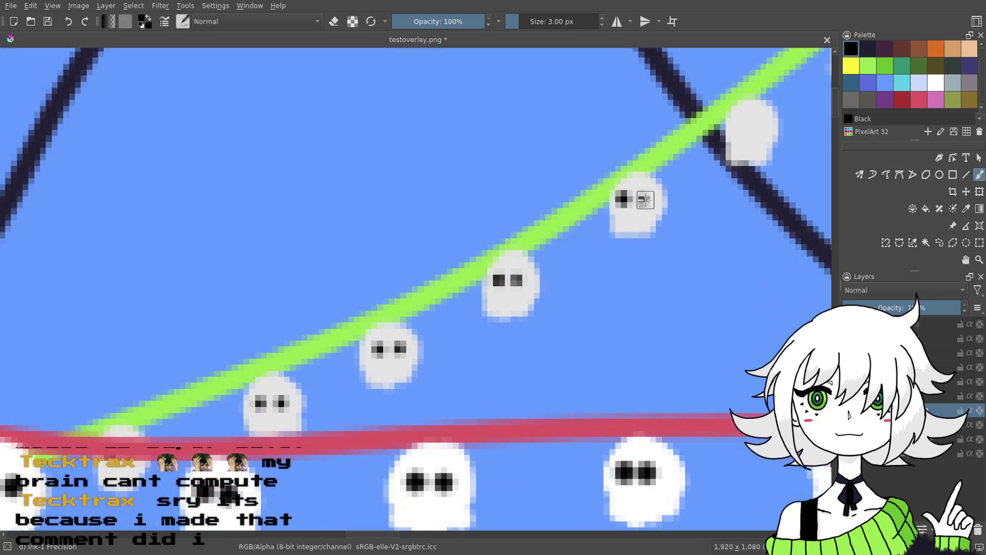
left_click(741, 128)
left_click(760, 128)
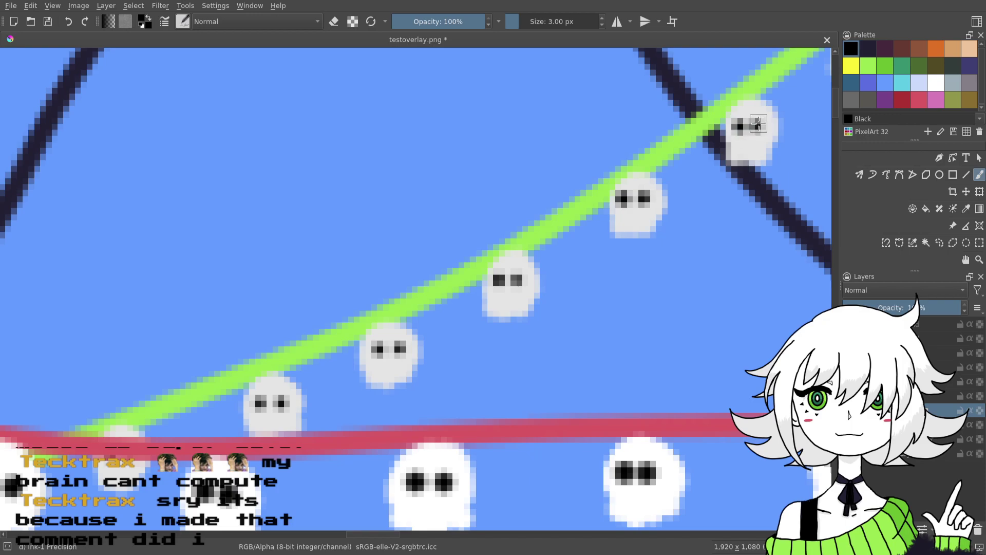
- Paint black eyes on the last grey ghost at the upper end of the third green strand
mouse_move(708, 204)
left_mouse_down()
mouse_move(605, 255)
mouse_move(457, 409)
left_mouse_up()
left_click(630, 251)
left_click(652, 252)
- Paint eyes on the two grey ghosts at the top of the fourth green strand, above the red string
left_click_drag(752, 330, 378, 375)
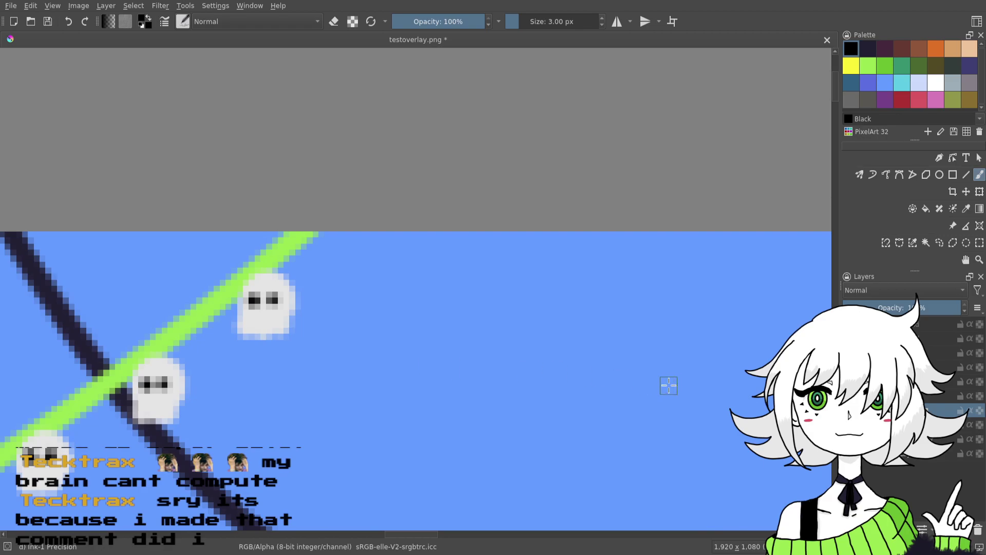
left_click_drag(669, 385, 374, 382)
left_click_drag(579, 381, 469, 372)
left_click_drag(563, 266, 566, 265)
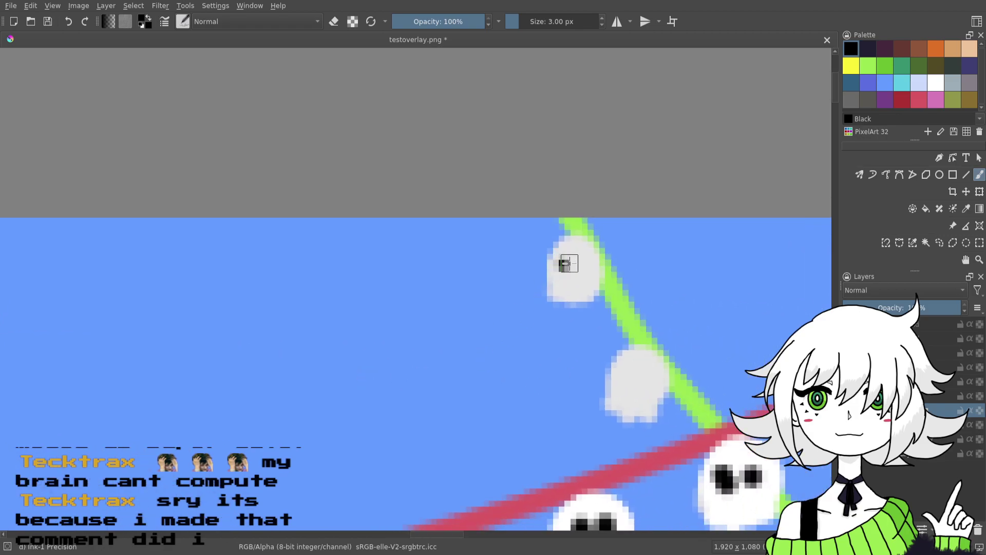
left_click(583, 266)
left_click(627, 380)
left_click(645, 378)
scroll(607, 335, "down", 5)
scroll(608, 334, "right", 8)
left_click_drag(566, 374, 538, 297)
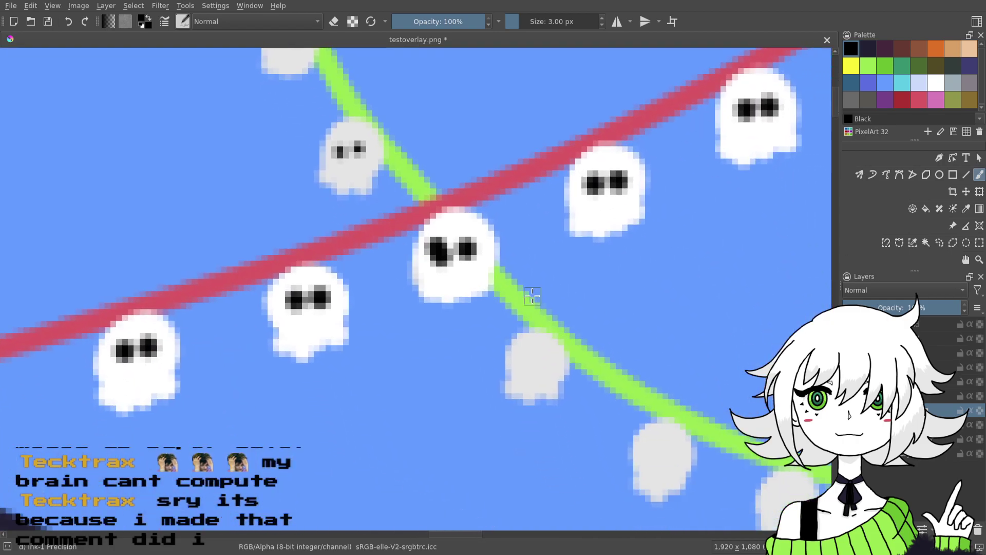
- Try painting eyes with the 1 px Pixel Art brush on the fourth green strand's first grey ghost below the red string
key("minus")
key("minus")
key("minus")
key("minus")
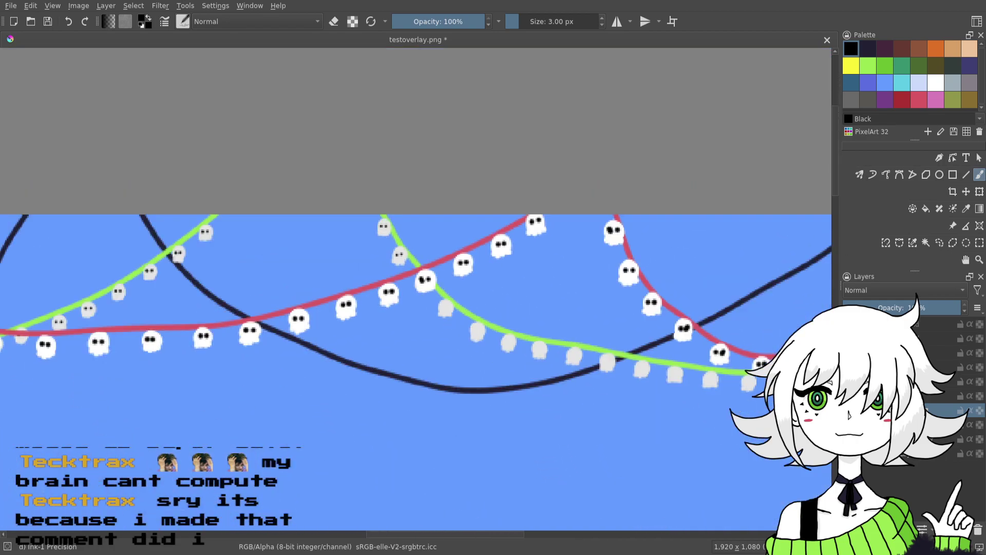
key("plus")
key("plus")
key("plus")
key("plus")
key("plus")
key("plus")
key("plus")
left_click_drag(683, 390, 522, 256)
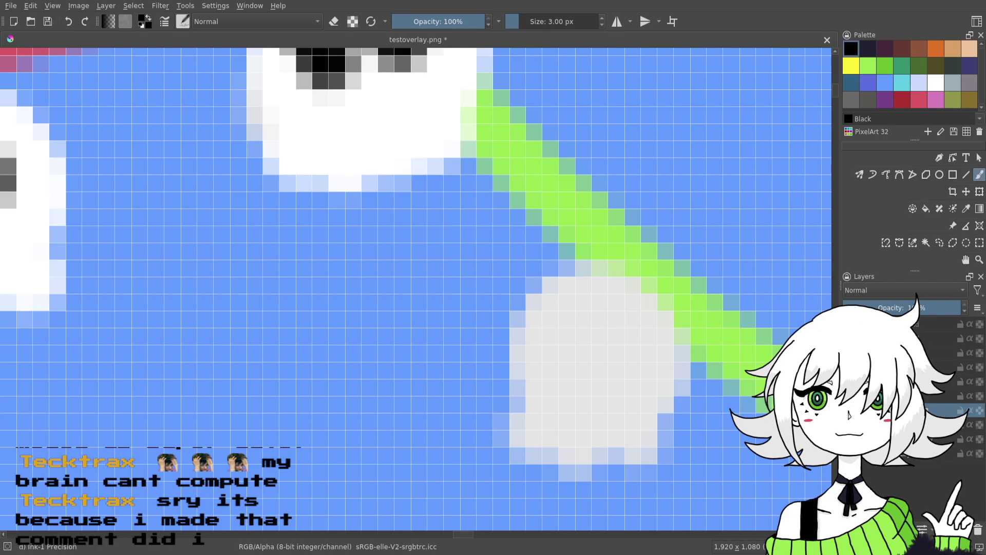
key("minus")
key("minus")
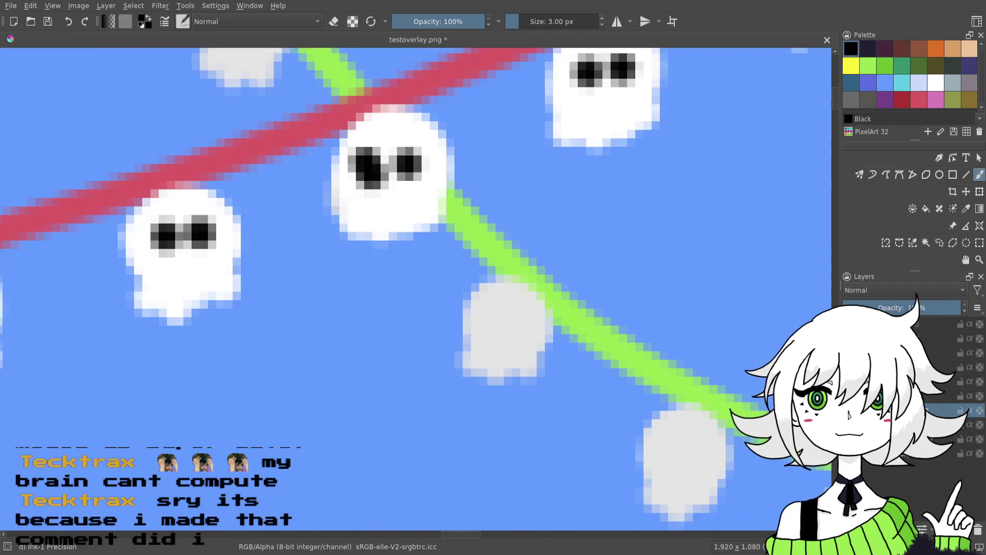
key("plus")
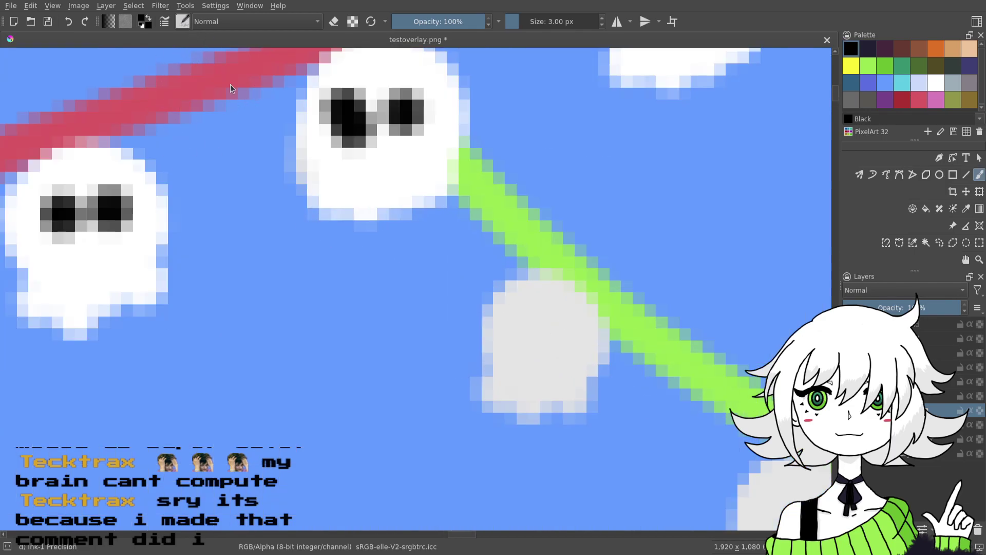
key("slash")
mouse_move(520, 342)
left_mouse_down()
mouse_move(521, 333)
mouse_move(584, 339)
left_mouse_up()
key("minus")
key("minus")
key("minus")
key("minus")
key("minus")
key("minus")
key("plus")
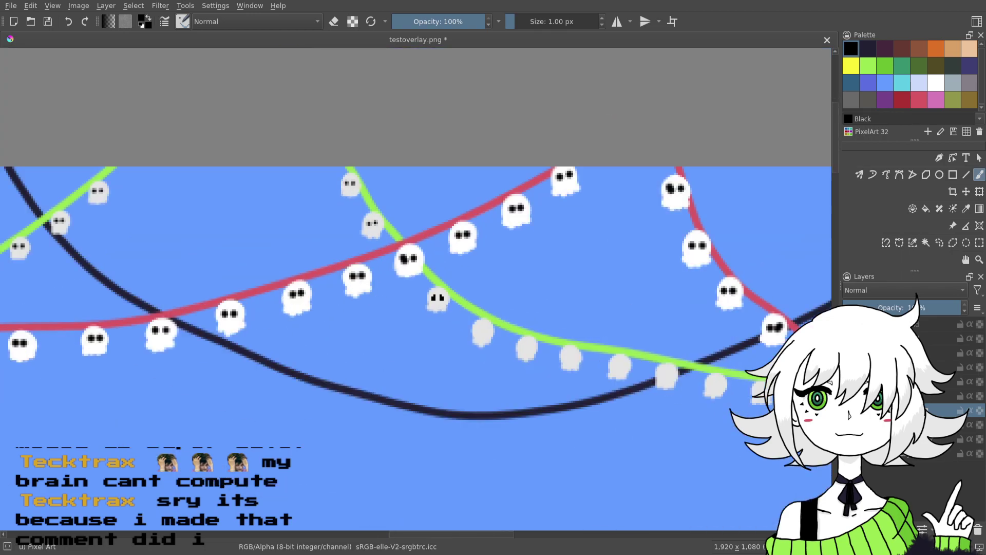
key("minus")
key("plus")
- Switch to the 5 px Ink-2 Fineliner brush and paint one black eye on the fourth strand's first grey ghost below the red string
key("slash")
key("ctrl+plus")
key("ctrl+plus")
key("ctrl+plus")
left_click(468, 308)
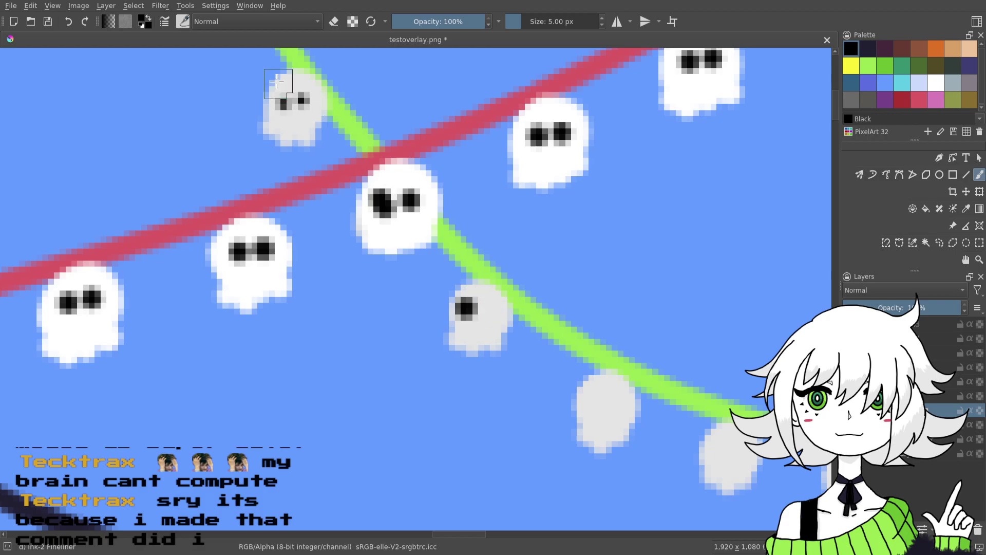
- Enlarge the eyes of the two grey ghosts at the top of the fourth green strand with the 5 px brush
key("minus")
key("minus")
key("minus")
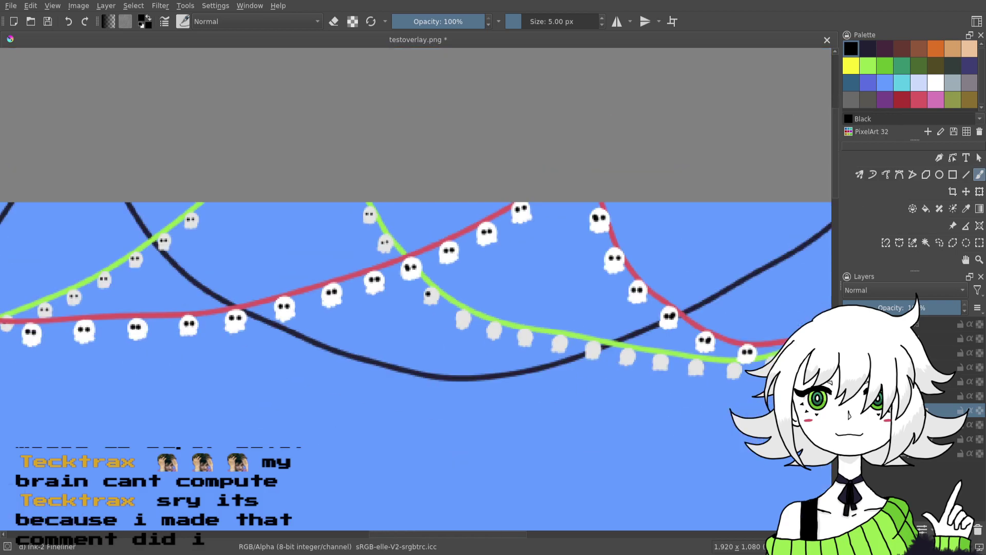
key("plus")
key("plus")
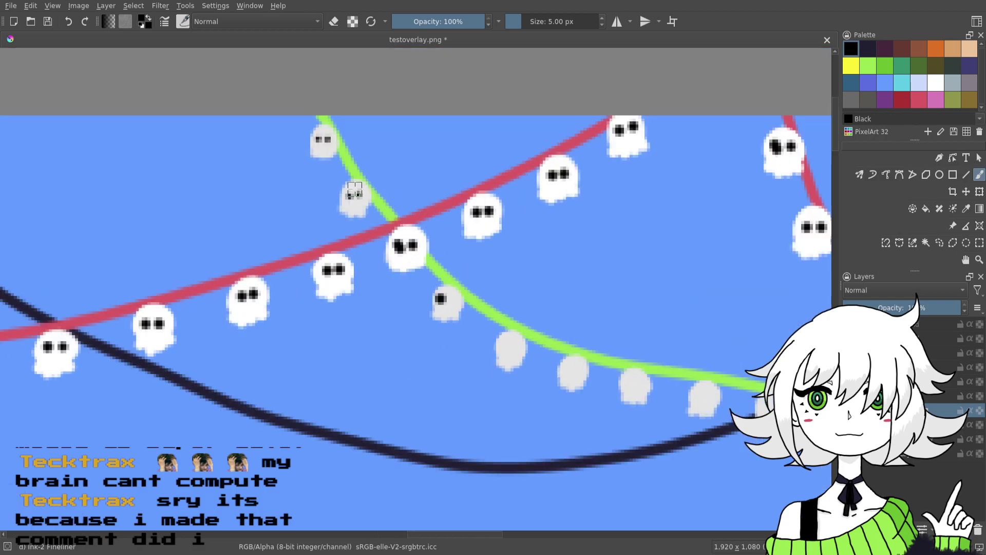
left_click(358, 194)
left_click(318, 139)
left_click(327, 140)
- Enlarge the black eyes of the three uppermost grey ghosts on the right arm of the third green strand
mouse_move(247, 232)
left_mouse_down()
mouse_move(433, 186)
mouse_move(653, 198)
left_mouse_up()
left_click(373, 106)
left_click(382, 106)
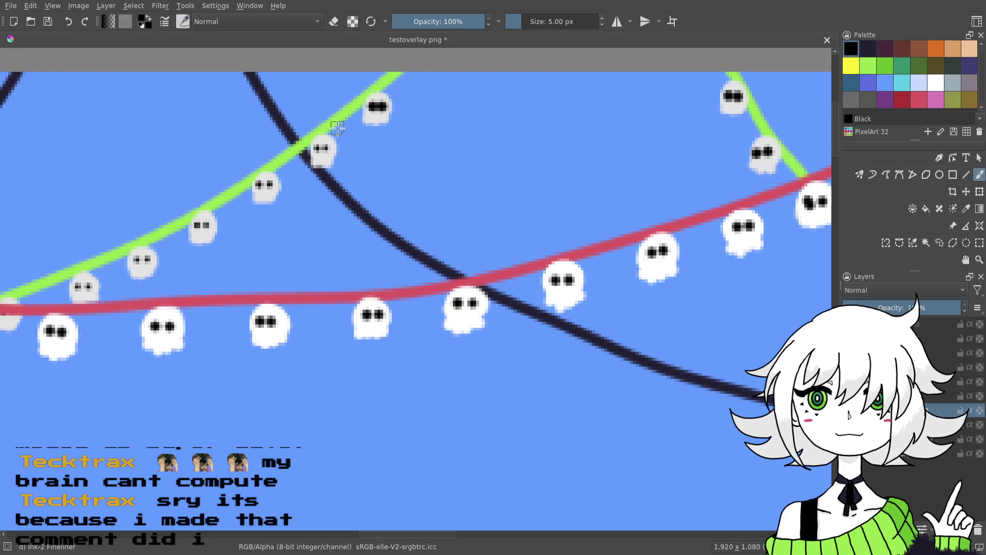
left_click(318, 149)
scroll(444, 138, "left", 3)
left_click(490, 186)
left_click(498, 187)
- Enlarge the eyes of the next three grey ghosts down the third green strand, stopping before the red string
left_click(429, 227)
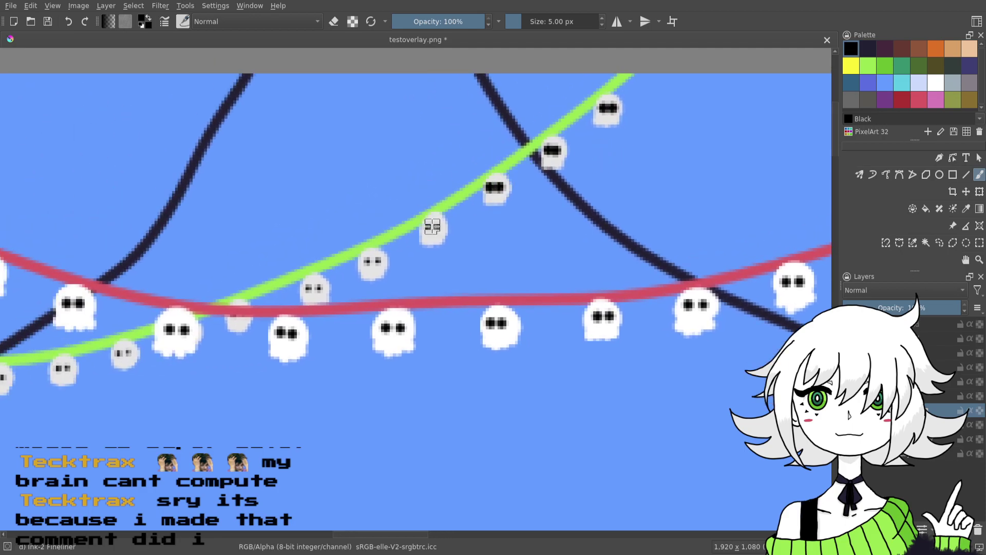
left_click(437, 225)
left_click(368, 262)
left_click(379, 262)
left_click(309, 288)
left_click(318, 288)
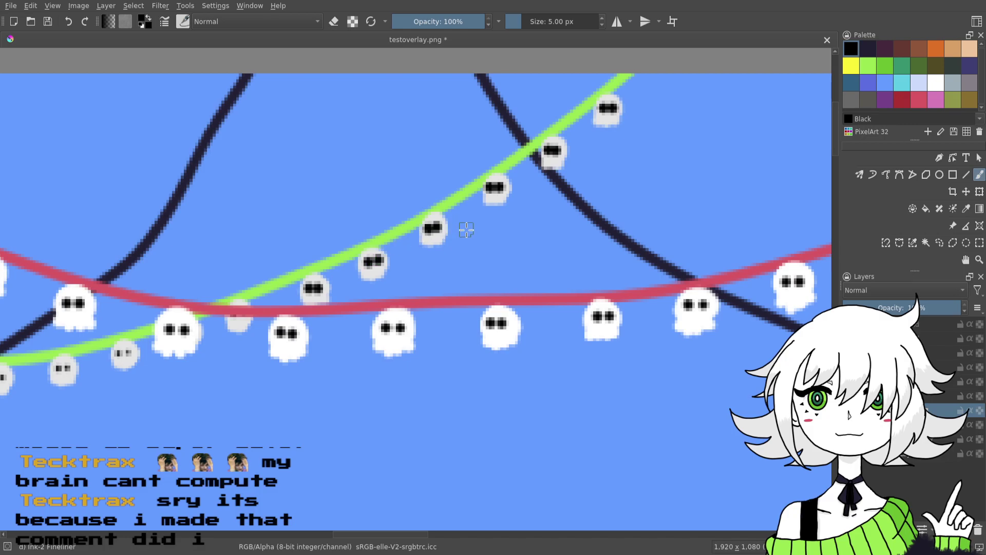
- Enlarge the eyes of the third strand's grey ghost behind the red string and the next two ghosts past the crossing
left_click_drag(344, 275, 633, 234)
left_click(530, 275)
left_click(409, 311)
left_click(416, 310)
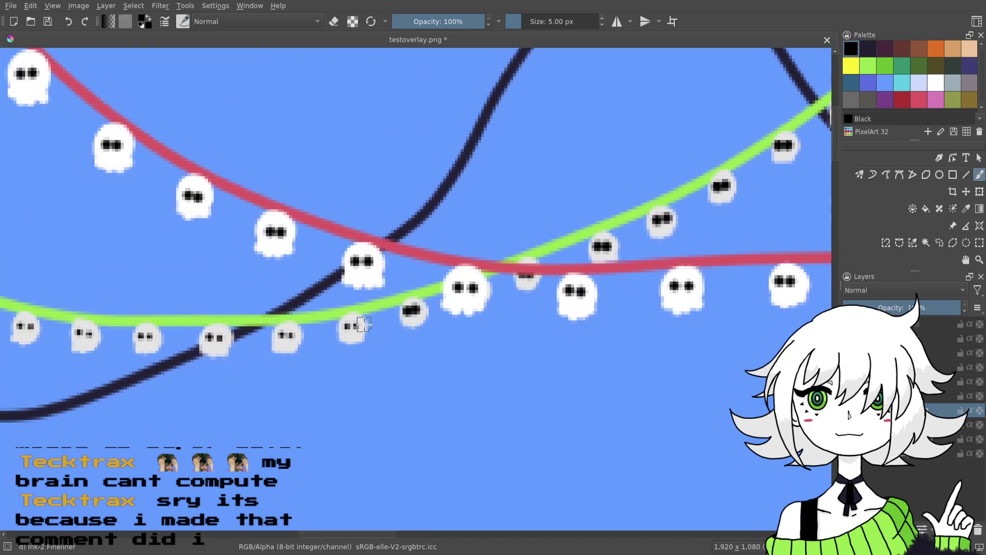
left_click(348, 326)
left_click(355, 327)
- Enlarge the eyes of four grey ghosts along the lowest part of the third green strand, including the one over the black string
mouse_move(382, 296)
left_mouse_down()
mouse_move(460, 273)
mouse_move(679, 256)
left_mouse_up()
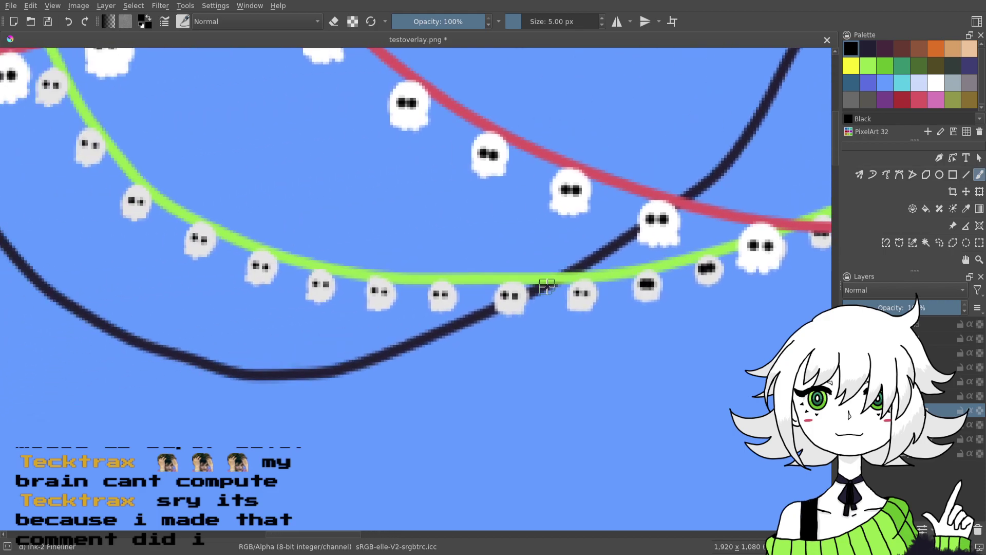
left_click(575, 293)
left_click(586, 294)
left_click(505, 296)
left_click(514, 295)
left_click(436, 294)
left_click(445, 294)
left_click(375, 291)
left_click(385, 292)
- Enlarge the eyes of the next three grey ghosts where the third green strand starts rising on its left side
left_click_drag(439, 255, 641, 262)
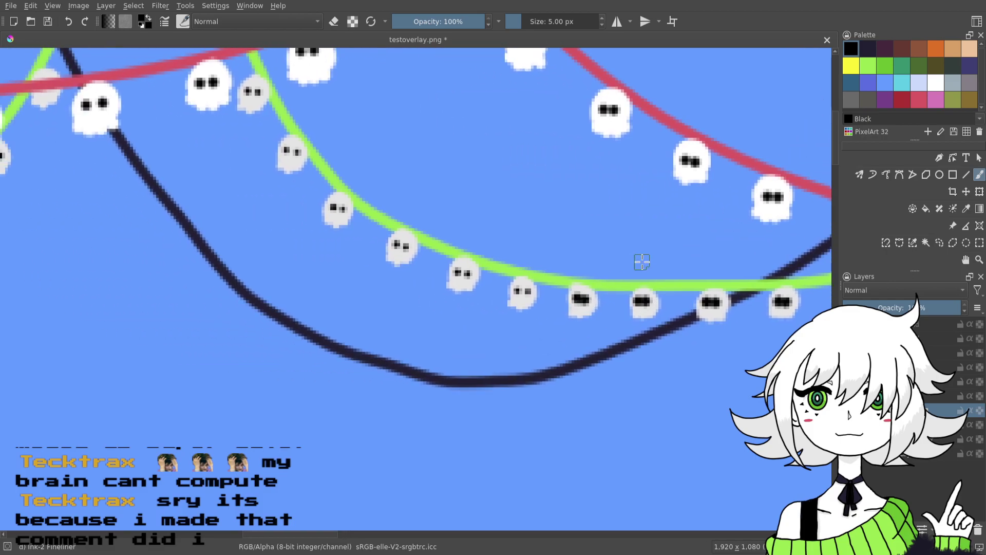
left_click(517, 291)
left_click(528, 291)
left_click(456, 273)
left_click(467, 273)
left_click(405, 245)
- Enlarge the eyes of the next three grey ghosts up the left arm of the third green strand, below the red string
left_click_drag(406, 245, 642, 299)
left_click(577, 264)
left_click(524, 206)
left_click(531, 207)
left_click(483, 146)
left_click(494, 147)
- Enlarge the eyes of the grey ghost at the upper left end of the third green strand, above the red string
left_click_drag(493, 147, 553, 221)
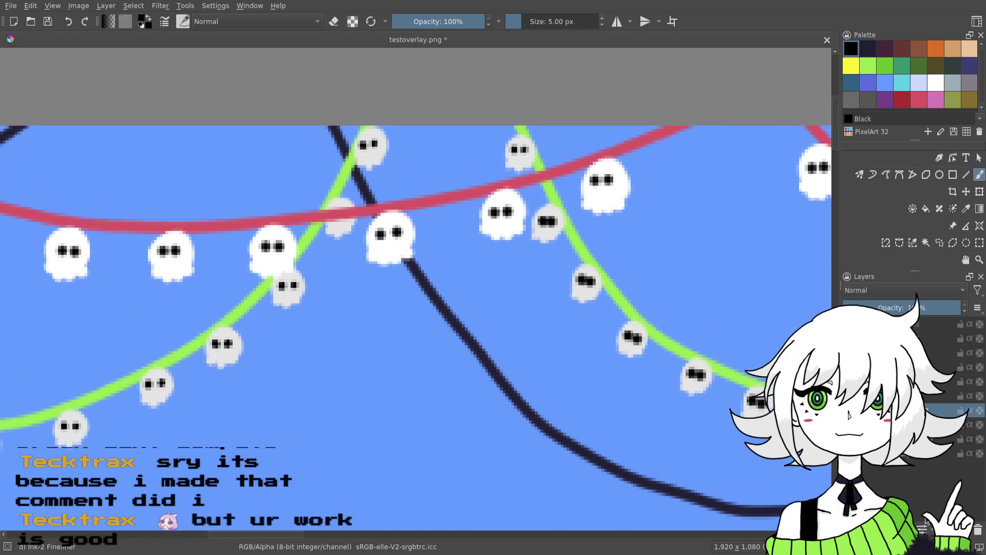
key("minus")
key("minus")
key("minus")
key("minus")
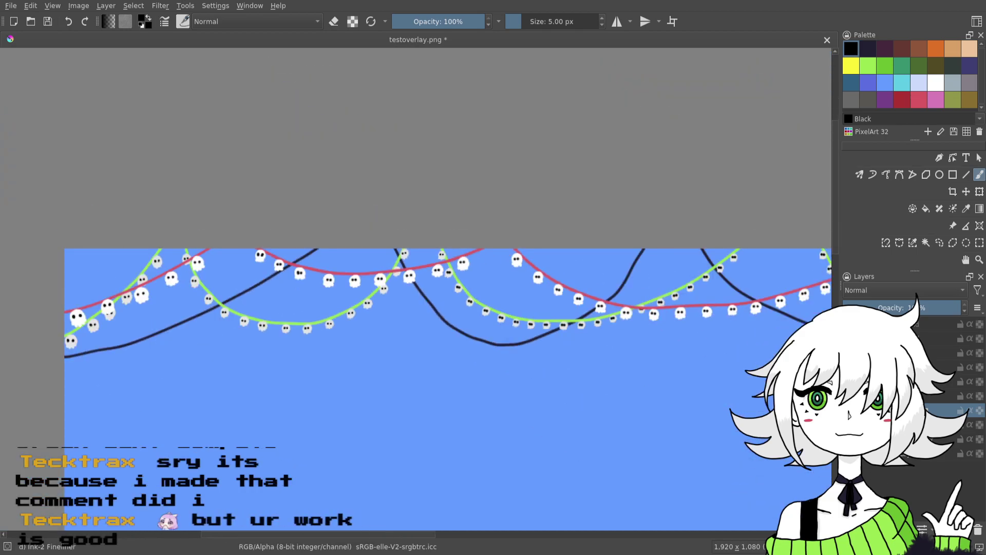
key("plus")
key("plus")
key("plus")
left_click(557, 92)
left_click(569, 94)
- Enlarge the eyes of the top three grey ghosts on the right arm of the second green strand, across the red string
left_click_drag(412, 203, 550, 240)
left_click_drag(477, 126, 501, 122)
left_click(451, 226)
left_click_drag(410, 341, 524, 255)
left_click(477, 236)
left_click(493, 234)
- Darken and enlarge the eyes of further grey ghosts down the right arm of the second green strand
left_click_drag(431, 358, 578, 306)
left_click_drag(622, 183, 639, 182)
mouse_move(526, 264)
left_mouse_down()
mouse_move(545, 263)
mouse_move(538, 268)
left_mouse_up()
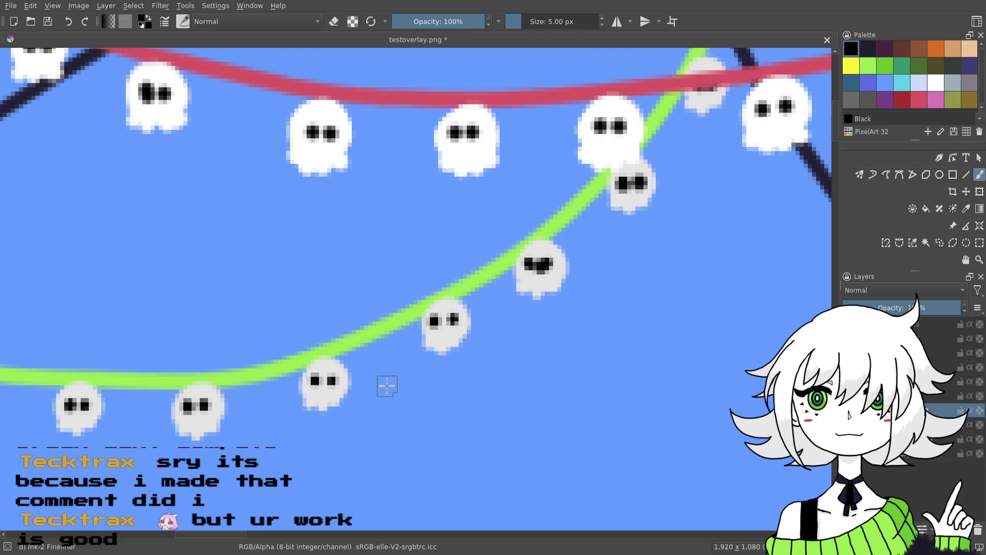
left_click_drag(447, 336, 562, 281)
left_click(430, 326)
left_click(444, 326)
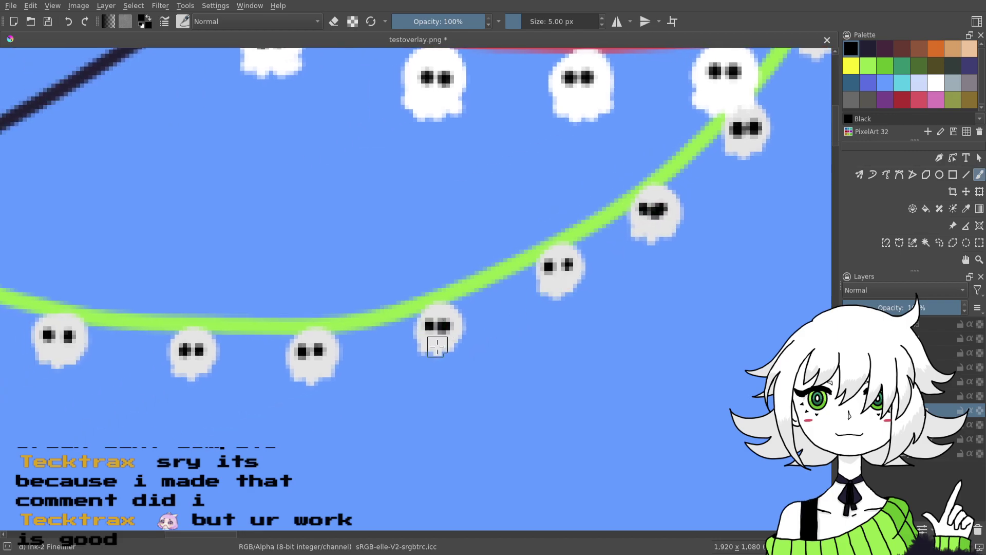
- Look over the enlarged ghost eyes along the garlands and save testoverlay.png
scroll(437, 347, "down", 2)
scroll(586, 322, "down", 2)
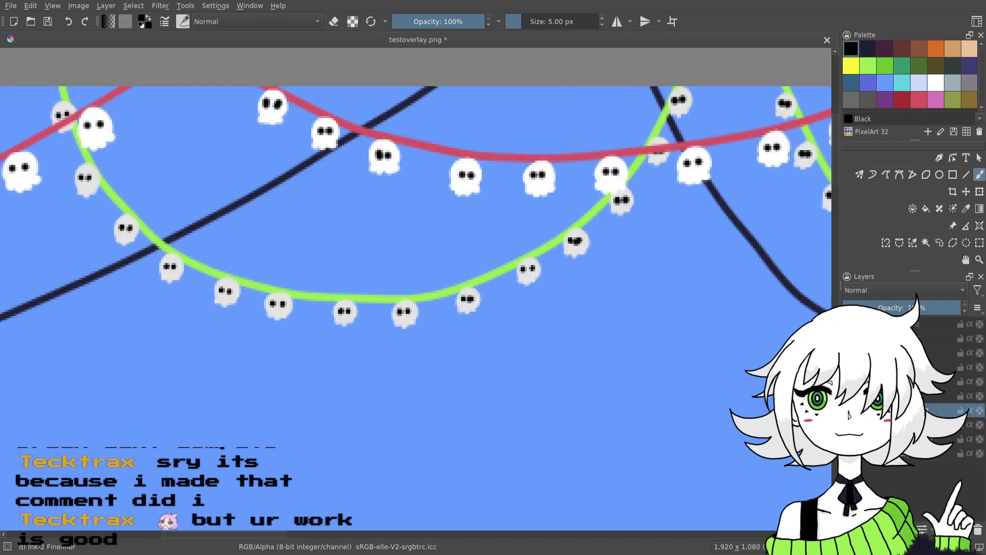
scroll(415, 290, "down", 2)
key("plus")
left_click_drag(683, 411, 445, 396)
left_click_drag(702, 394, 397, 404)
left_click_drag(609, 372, 370, 419)
mouse_move(511, 370)
left_mouse_down()
mouse_move(469, 379)
mouse_move(435, 341)
left_mouse_up()
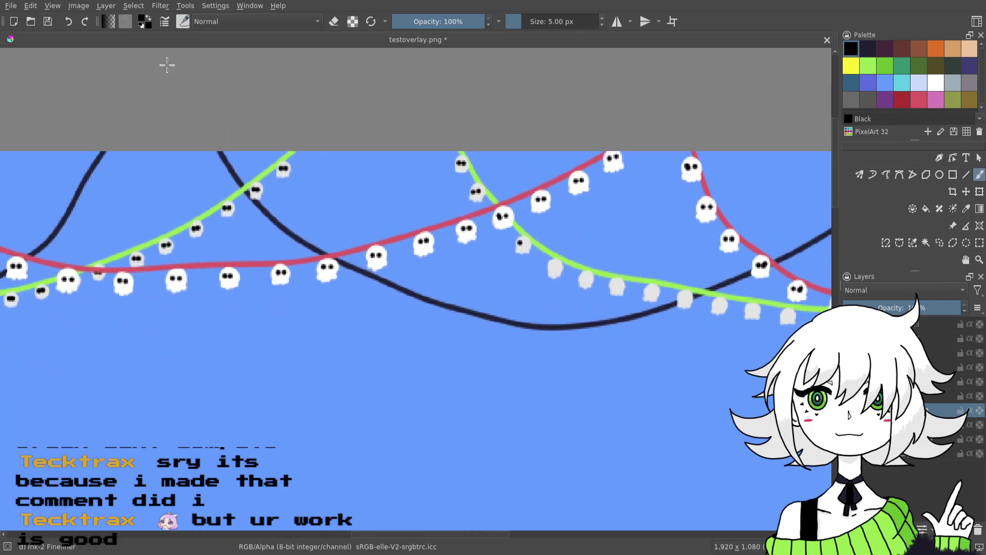
left_click(48, 22)
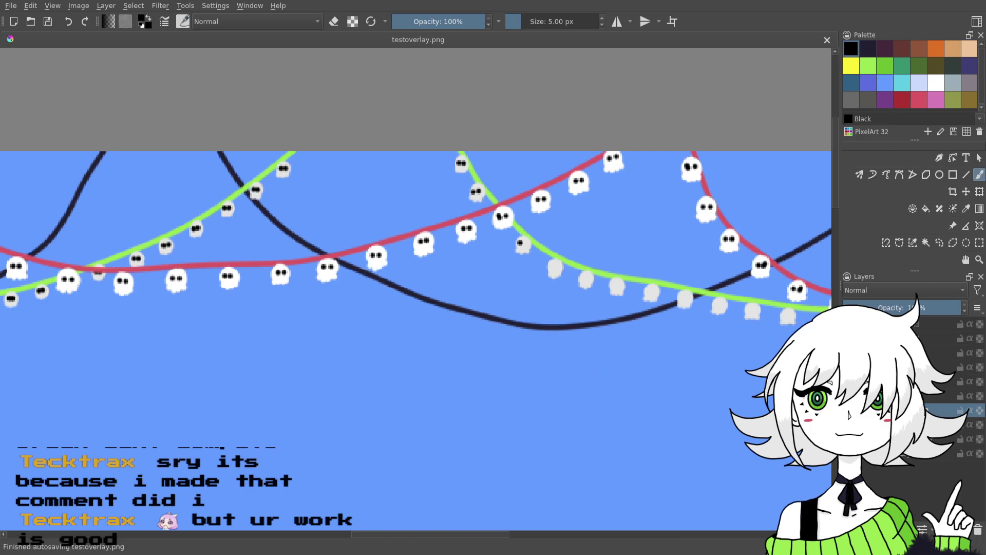
- Add the missing second eye to the fourth strand's ghost below the red string and paint eyes on the next two ghosts
left_click_drag(754, 427, 686, 423)
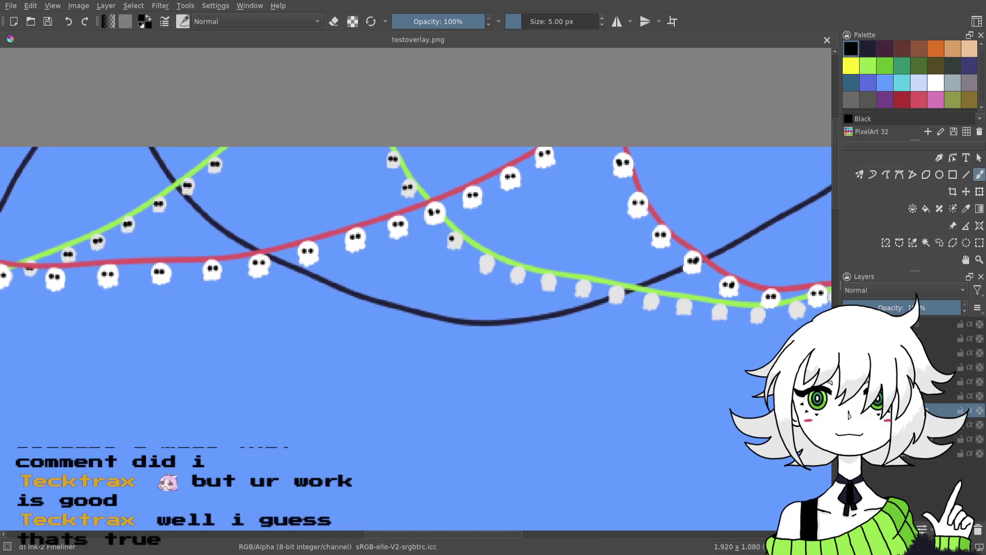
key("plus")
key("plus")
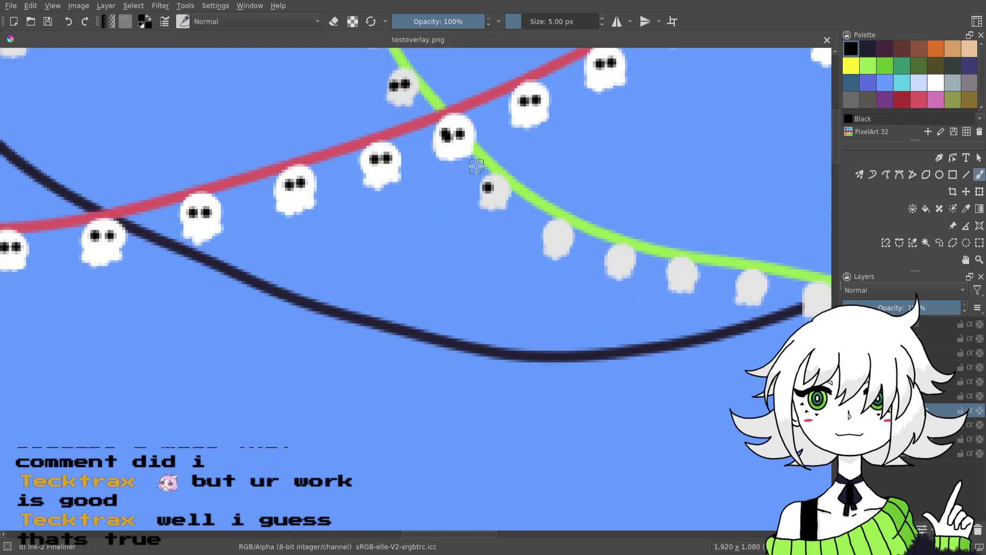
left_click(501, 190)
left_click(551, 234)
left_click(563, 234)
left_click(614, 256)
left_click(624, 257)
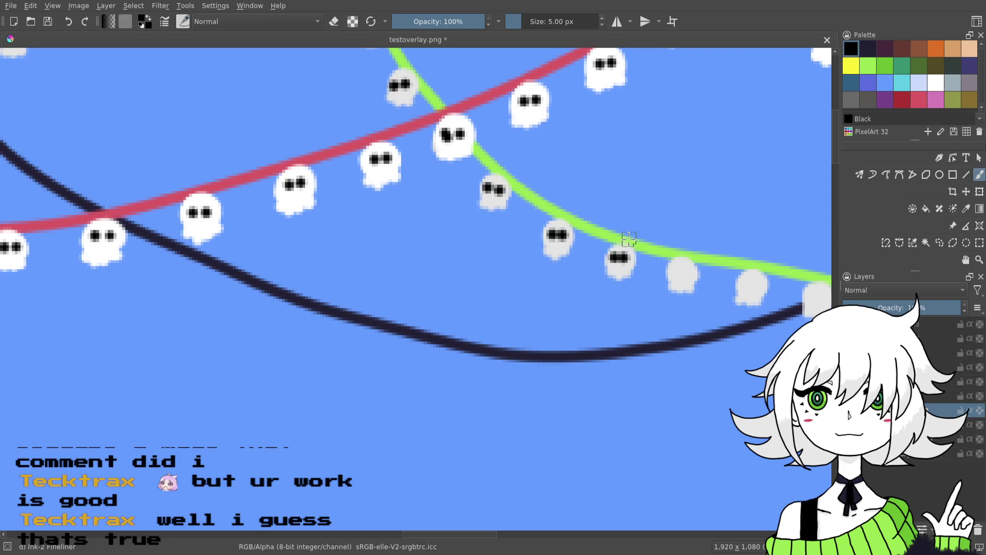
- Paint black eyes on the next three grey ghosts of the fourth green strand, through the one overlapping the black string
left_click(676, 272)
left_click(688, 273)
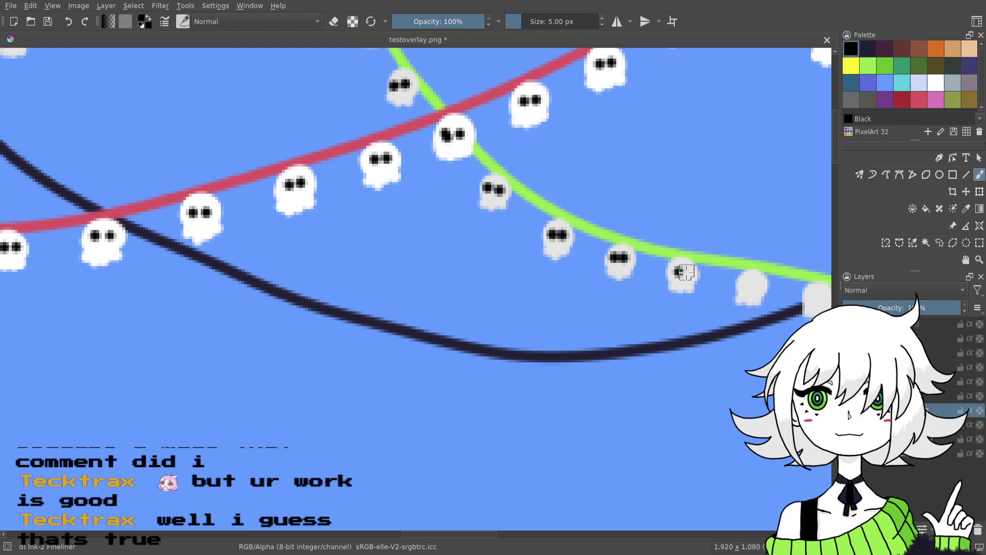
left_click(745, 286)
left_click(757, 286)
left_click_drag(699, 242, 438, 269)
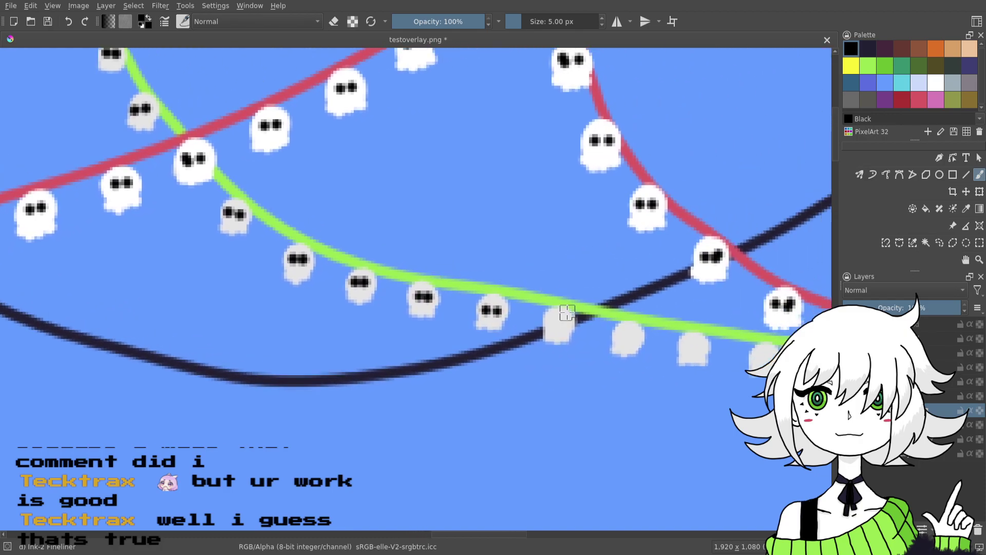
left_click(553, 322)
left_click(565, 322)
- Paint black eyes on the three grey ghosts of the fourth green strand just past the black string
left_click(623, 334)
left_click(633, 333)
left_click(689, 346)
left_click(699, 345)
left_click_drag(733, 303, 550, 309)
left_click(576, 361)
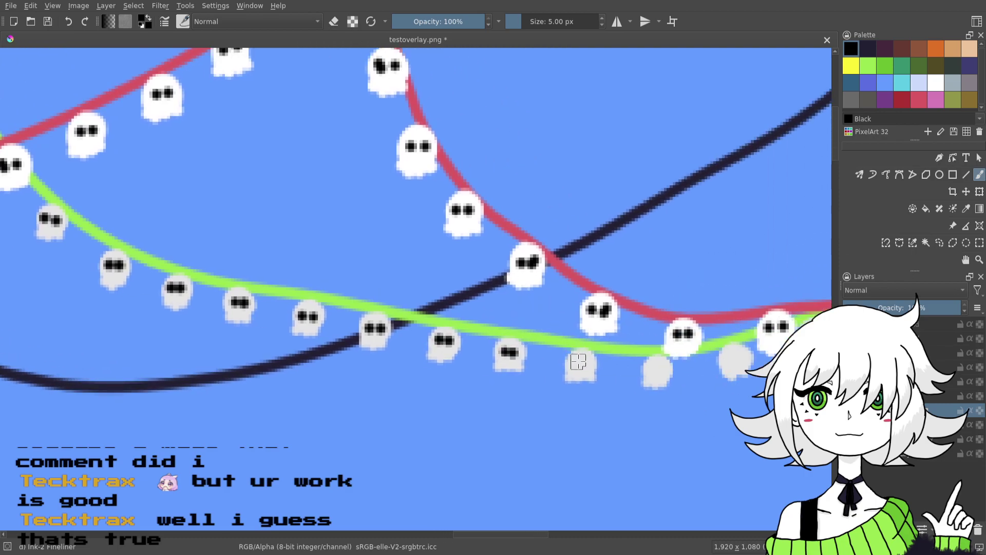
left_click(588, 361)
- Paint black eyes on the next three grey ghosts around the lowest bend of the fourth green strand
left_click_drag(658, 365, 554, 352)
left_click(549, 354)
left_click(559, 354)
left_click(626, 344)
left_click(637, 344)
left_click(704, 318)
left_click(715, 318)
- Paint black eyes on the next three grey ghosts up the rising right arm of the fourth green strand
left_click_drag(721, 278, 507, 320)
mouse_move(660, 319)
left_mouse_down()
mouse_move(586, 314)
mouse_move(658, 291)
mouse_move(698, 301)
mouse_move(706, 292)
mouse_move(684, 264)
mouse_move(554, 301)
left_mouse_up()
left_click(687, 303)
left_click(698, 302)
left_click(661, 295)
left_click(671, 295)
left_click(737, 261)
left_click(747, 260)
- Paint black eyes on the last three grey ghosts at the upper right end of the fourth green strand
left_click_drag(744, 260, 625, 311)
left_click(696, 267)
left_click(709, 266)
left_click_drag(778, 228, 670, 275)
left_click(670, 272)
left_click(679, 272)
left_click(738, 235)
left_click(747, 233)
left_click_drag(764, 226, 639, 229)
left_click_drag(592, 274, 374, 244)
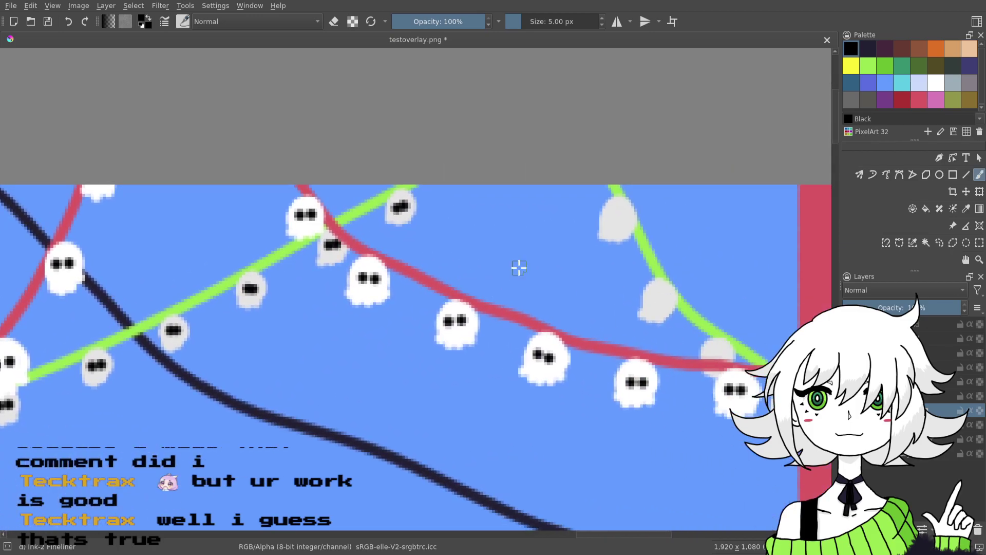
- Paint black eyes on the first three grey ghosts of the last green strand beside the red curtain
left_click(612, 218)
left_click(623, 216)
left_click(653, 298)
left_click(664, 298)
left_click_drag(668, 277, 626, 286)
left_click(668, 363)
left_click(678, 363)
left_click_drag(755, 380, 749, 396)
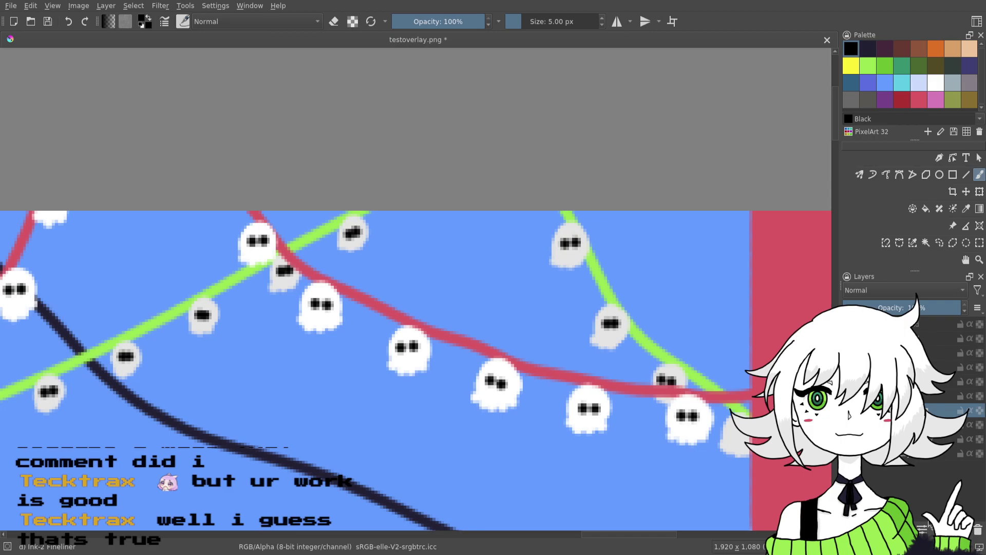
- Trim the lower edges of the grey ghosts on the last green strand with the eraser, and return to painting
key("x")
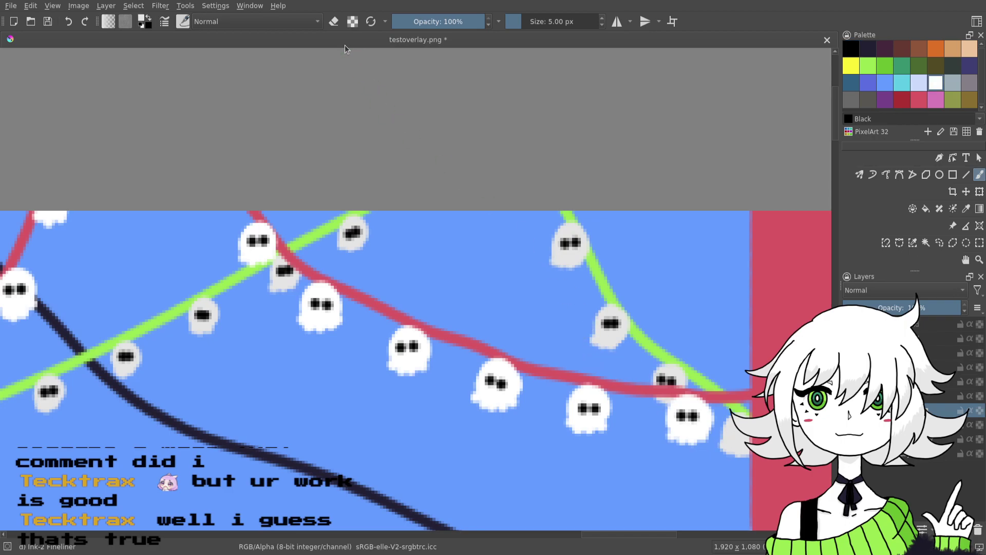
left_click(334, 21)
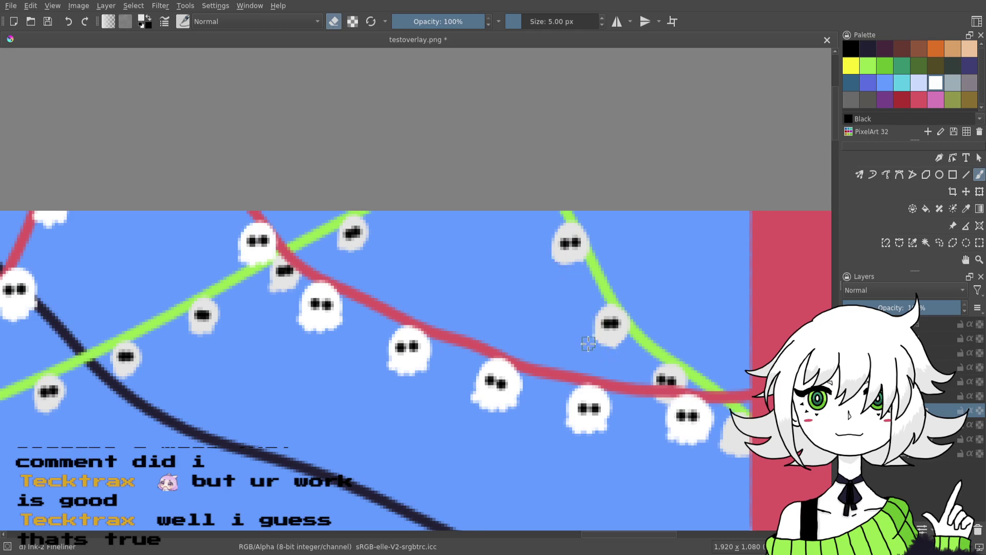
key("e")
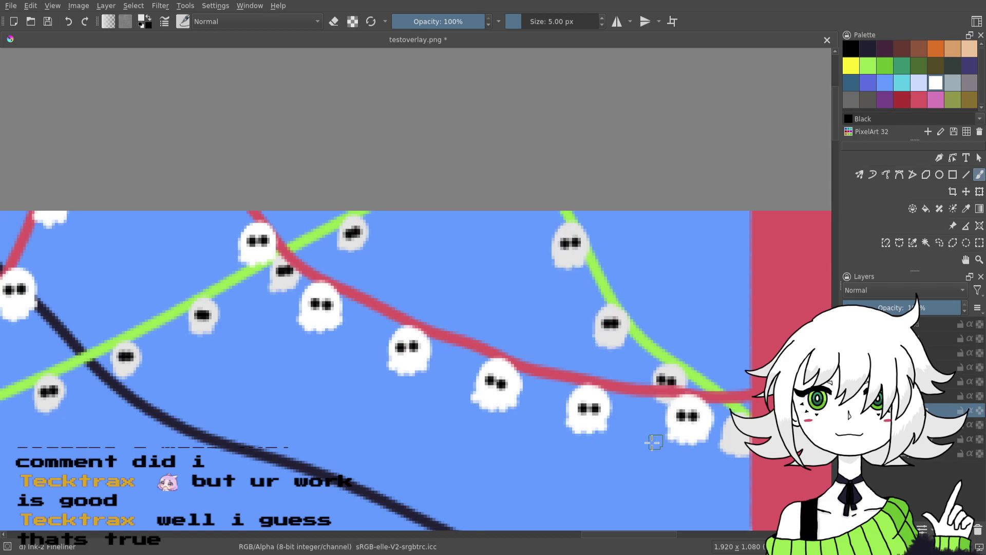
- Review the finished red and green ghost garlands and save testoverlay.png
key("ctrl+minus")
key("ctrl+minus")
key("ctrl+minus")
key("ctrl+minus")
key("ctrl+minus")
key("ctrl+minus")
key("ctrl+plus")
key("ctrl+plus")
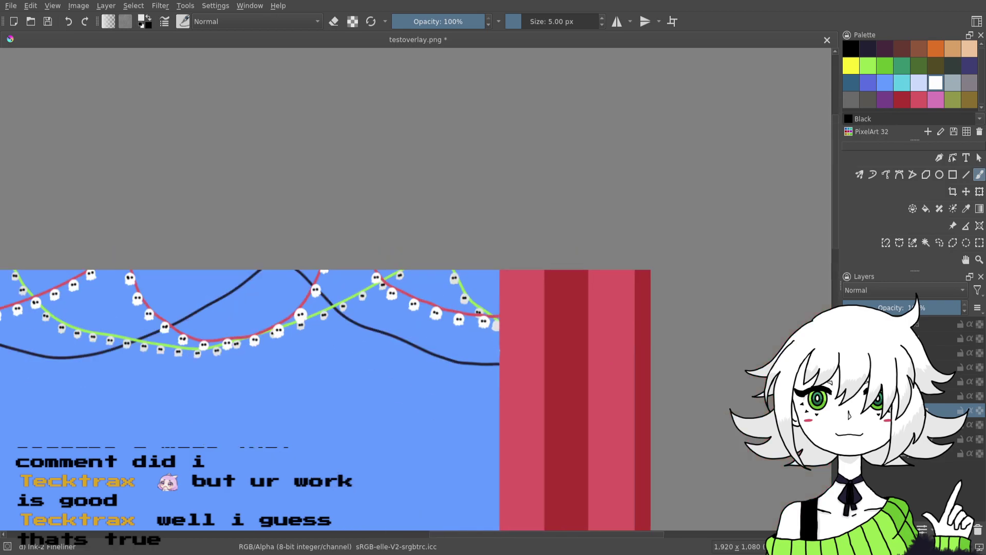
scroll(565, 390, "up", 3)
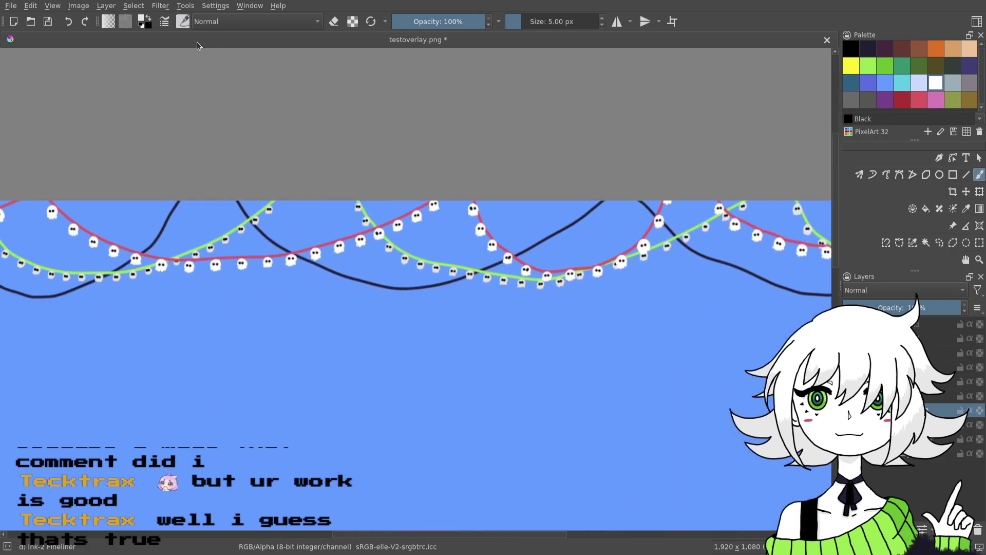
left_click(45, 23)
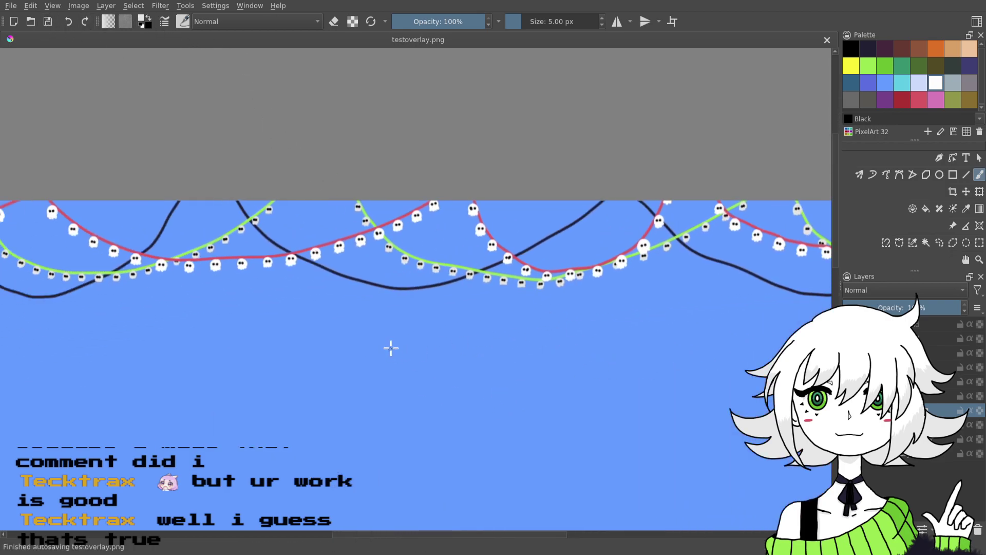
- Rename the layer holding the green strands' ghosts and select the layer two rows below it
left_click_drag(445, 342, 714, 313)
left_click_drag(440, 316, 764, 309)
left_click_drag(472, 356, 555, 354)
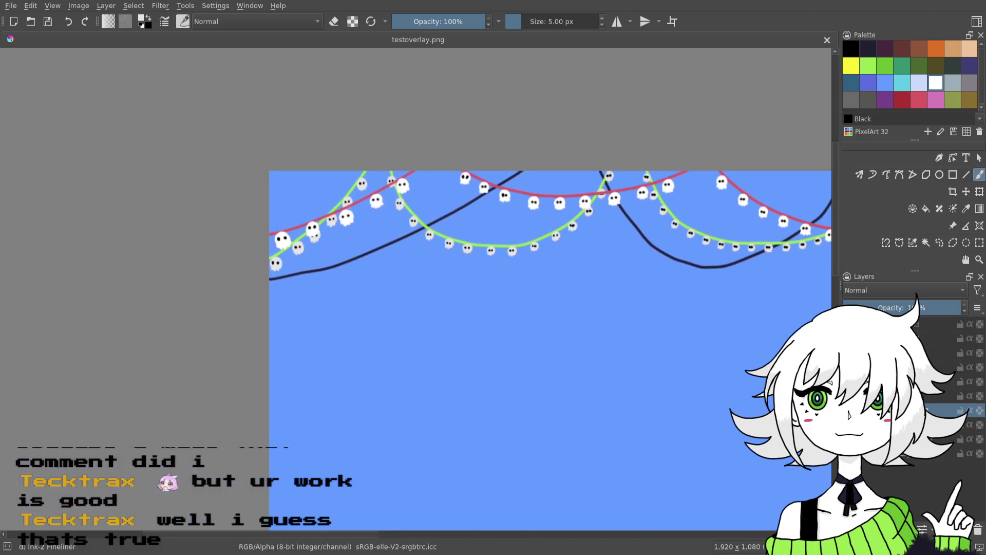
double_click(916, 410)
key("Return")
left_click(910, 439)
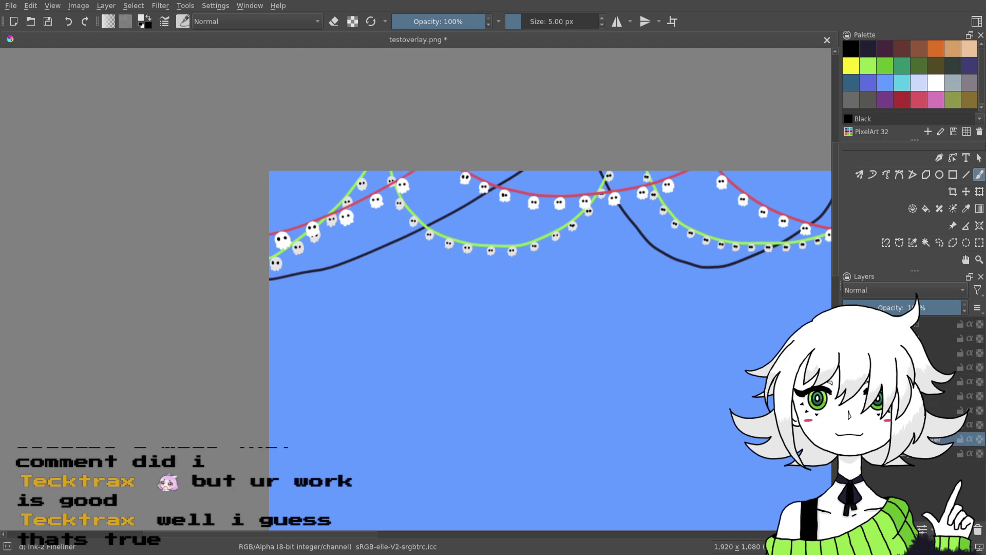
- Add a new paint layer for the black string's ghosts, name it, and save the file
key("Insert")
key("F2")
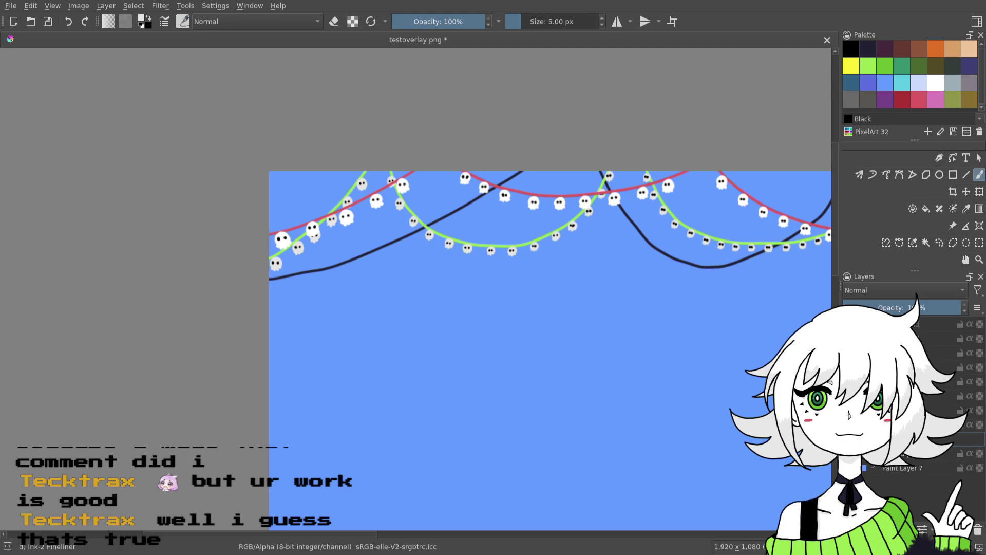
key("Return")
left_click(48, 23)
- Set the brush colour to a darker grey than the green strands' ghosts
right_click(478, 261)
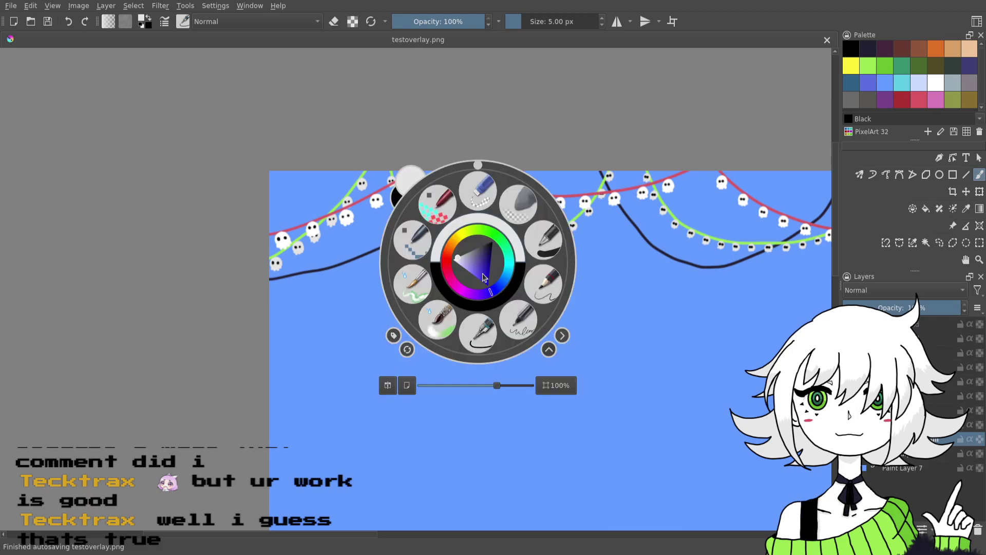
left_click(459, 258)
left_click(461, 258)
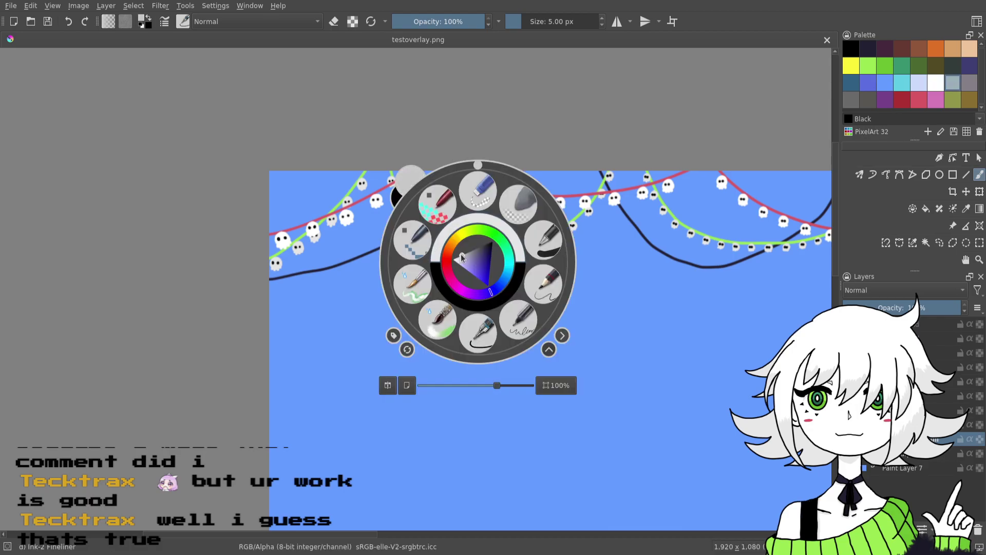
left_click(500, 153)
- Paint three grey oval ghost bodies hanging below the left end of the first black strand
left_click_drag(447, 220, 585, 216)
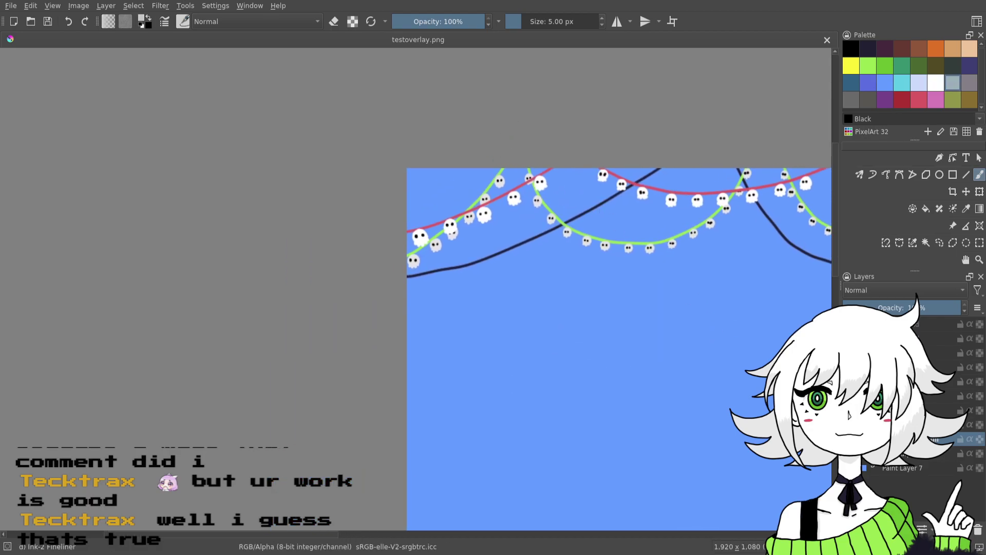
key("ctrl+plus")
key("ctrl+plus")
left_click(421, 273)
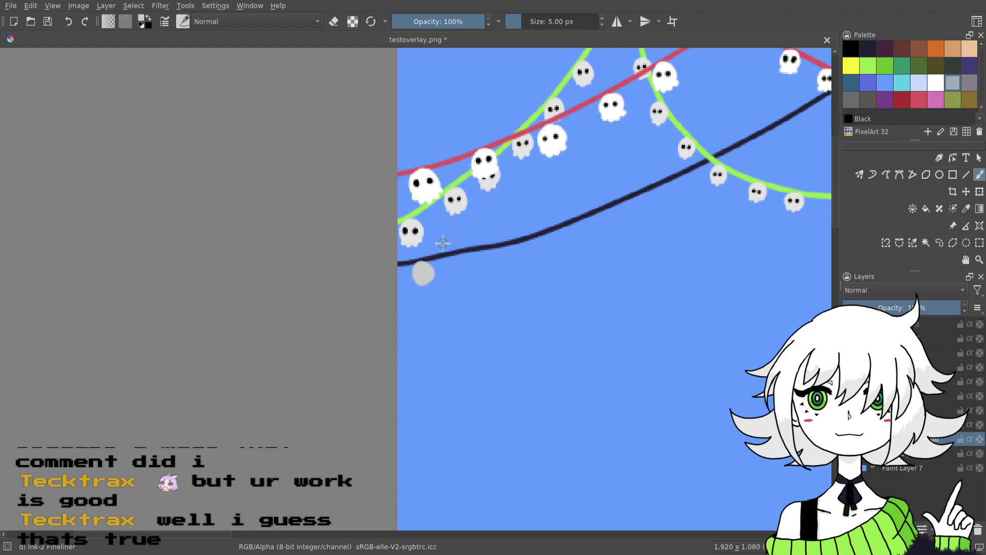
left_click(477, 256)
left_click_drag(524, 242, 530, 244)
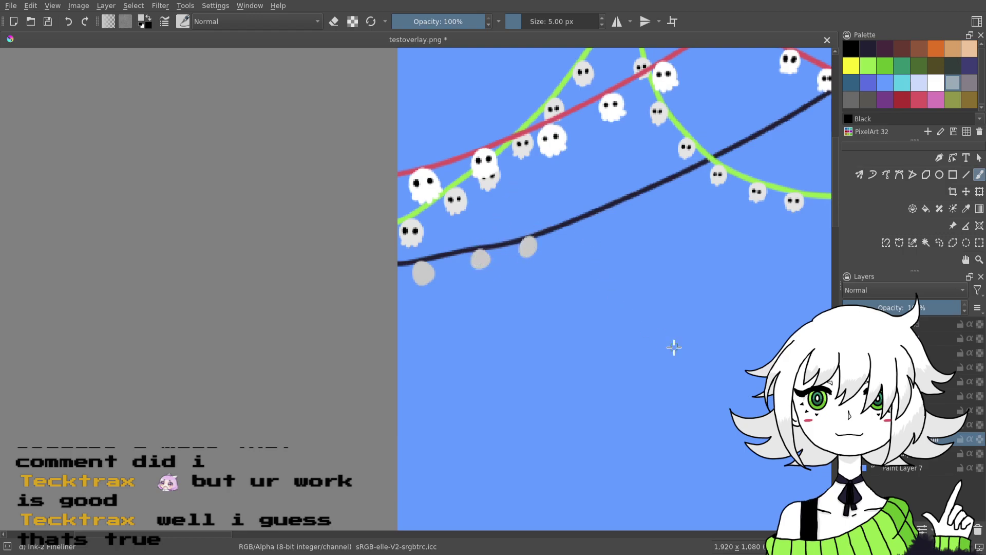
- Paint five more grey ghost bodies up the first black strand to its crossing with the green strand
key("ctrl+plus")
left_click_drag(657, 409, 582, 438)
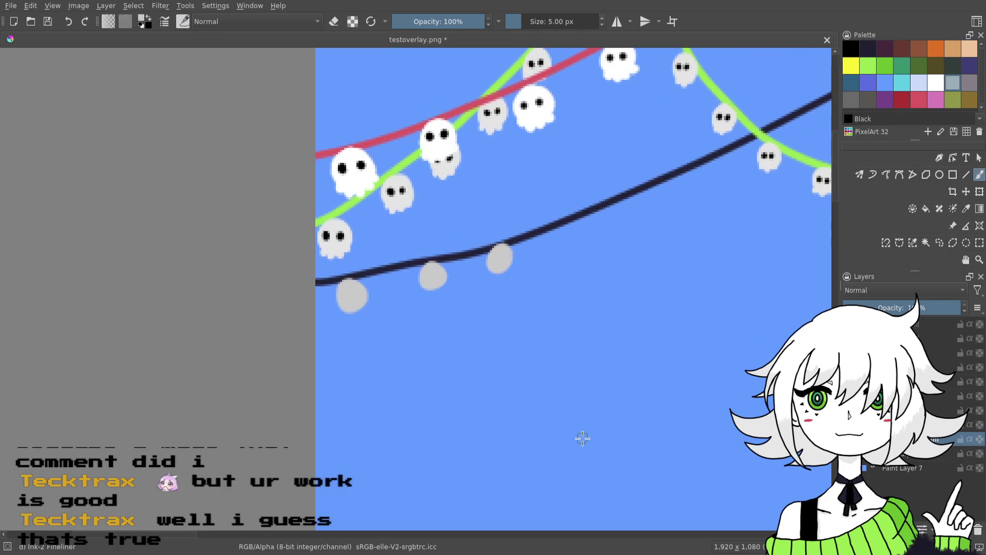
mouse_move(560, 229)
left_mouse_down()
mouse_move(560, 242)
mouse_move(566, 234)
left_mouse_up()
mouse_move(614, 209)
left_mouse_down()
mouse_move(669, 187)
mouse_move(595, 284)
left_mouse_up()
mouse_move(605, 241)
left_mouse_down()
mouse_move(612, 247)
mouse_move(559, 247)
left_mouse_up()
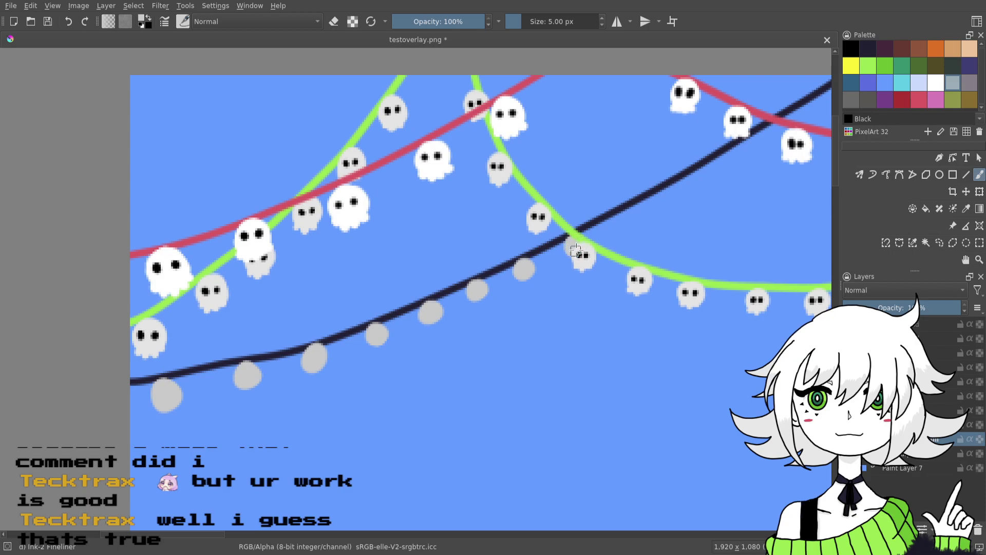
- Paint the remaining grey ghost bodies from the green strand crossing up to the canvas's upper edge
left_click_drag(625, 218, 510, 281)
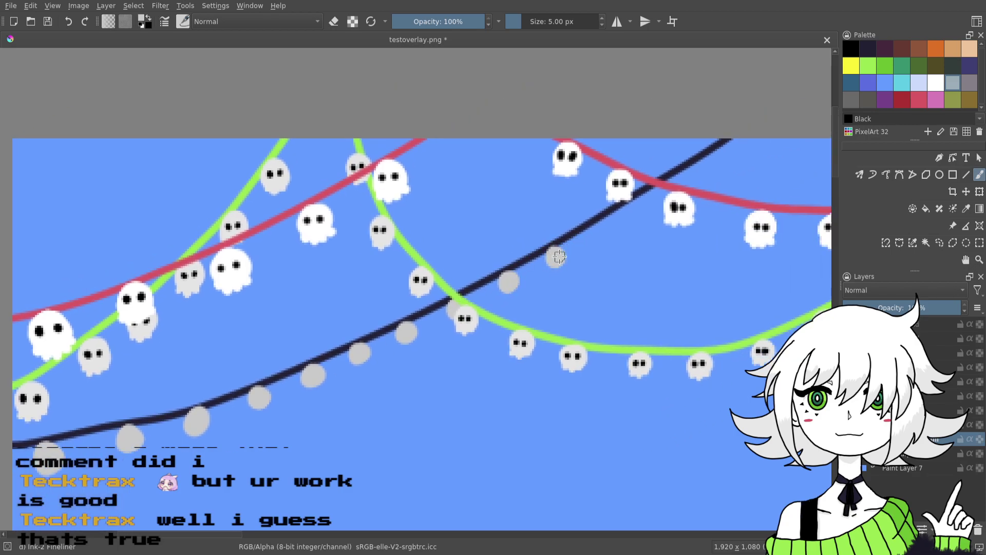
left_click(604, 231)
left_click(652, 194)
left_click(701, 167)
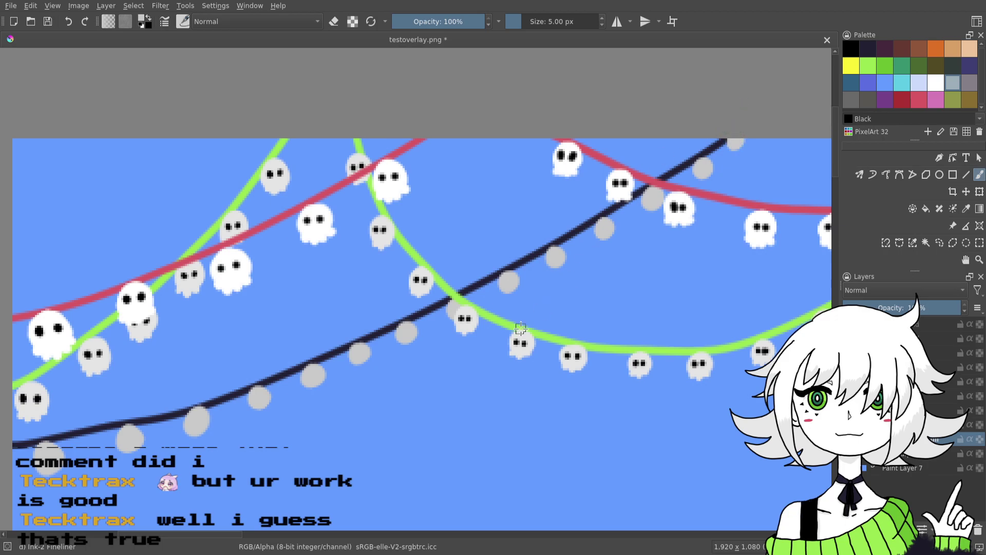
- Add wavy bottom edges to the first six grey ghosts at the left end of the first black strand
left_click_drag(487, 410, 651, 325)
left_click_drag(501, 419, 623, 364)
left_click_drag(460, 388, 550, 371)
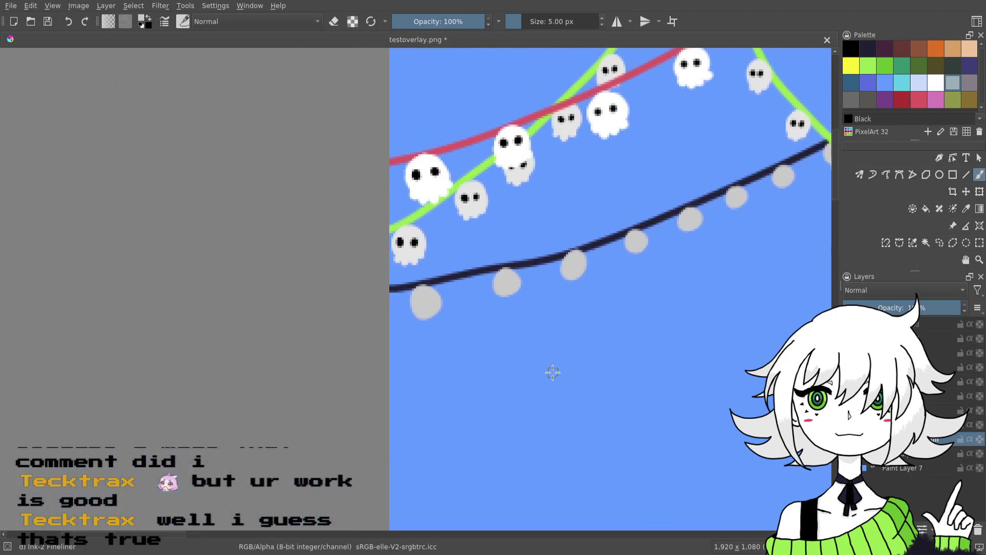
key("plus")
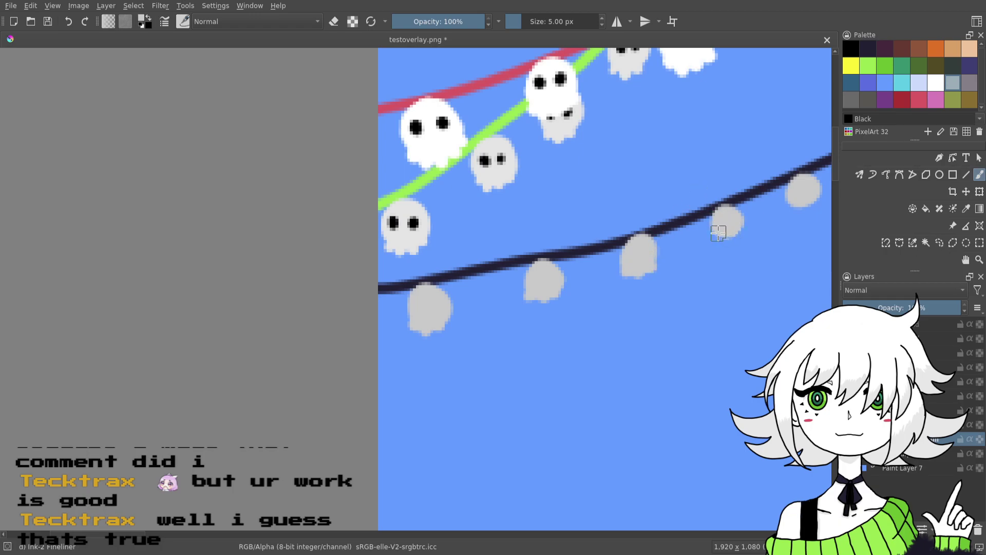
left_click_drag(642, 263, 474, 308)
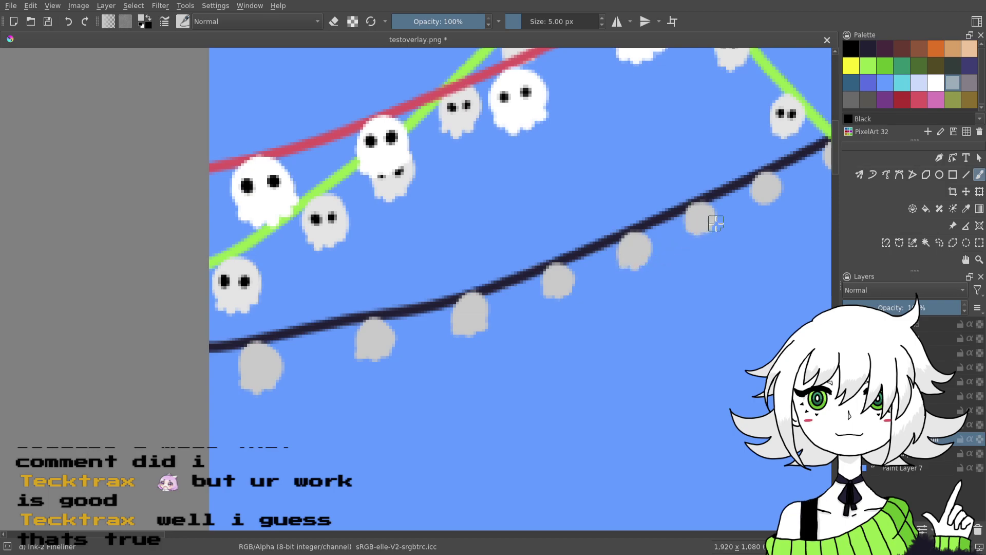
- Add wavy bottom edges to the remaining grey ghosts of the first black strand, up to the canvas's upper edge
left_click_drag(690, 243, 560, 323)
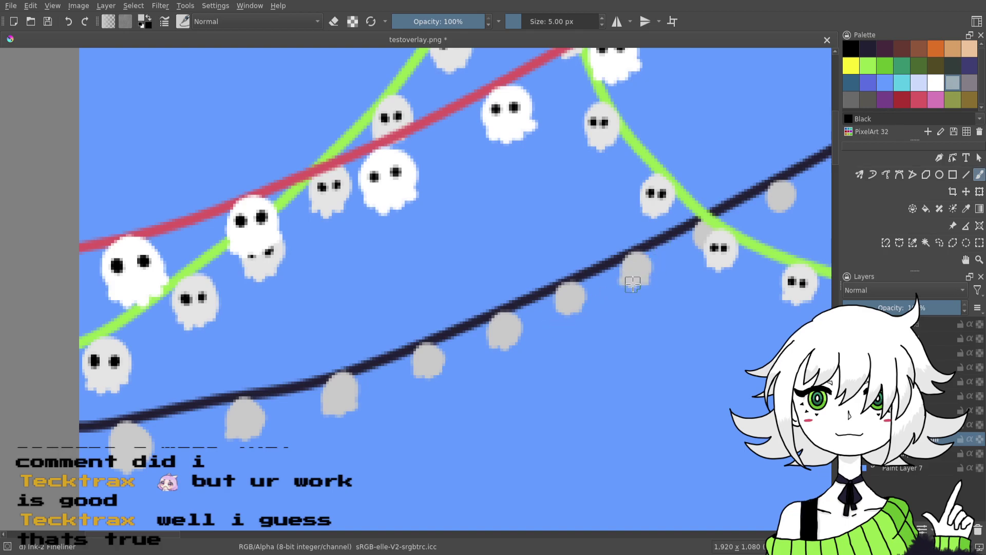
left_click_drag(663, 241, 599, 269)
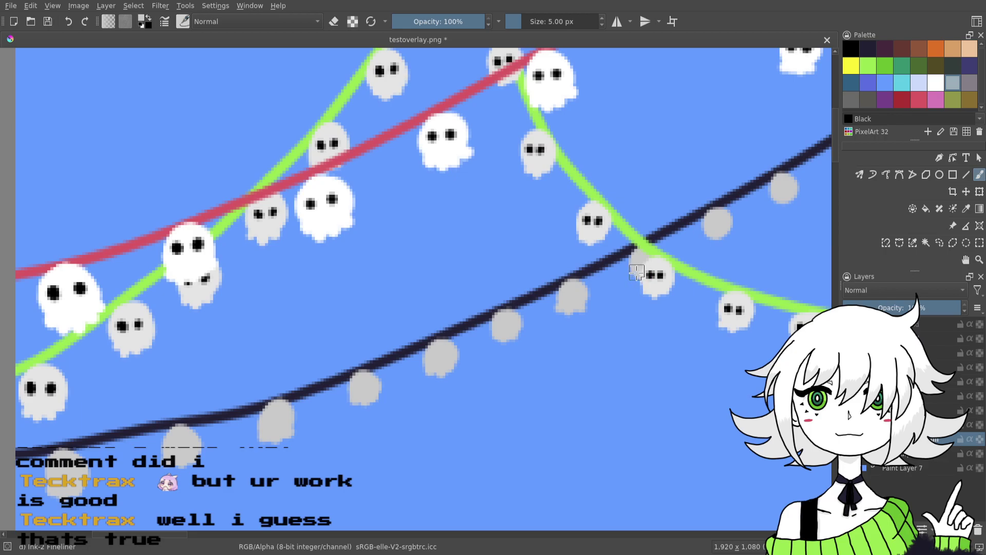
left_click_drag(612, 267, 534, 319)
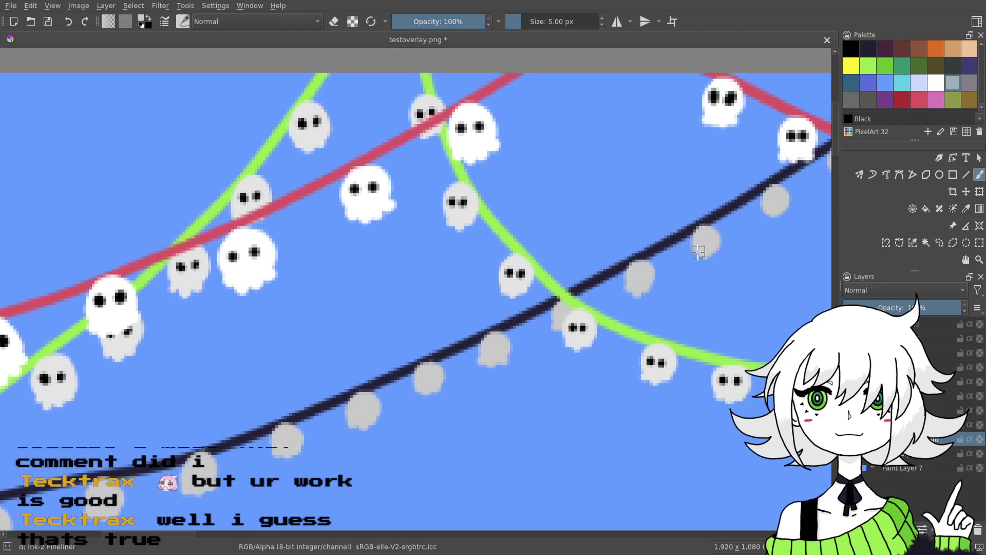
left_click_drag(713, 252, 621, 275)
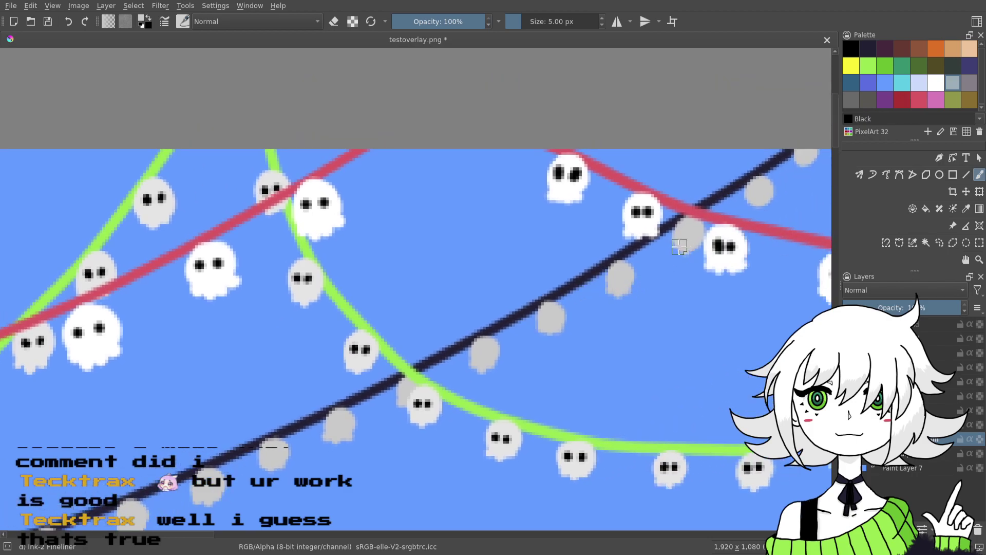
left_click_drag(688, 247, 613, 271)
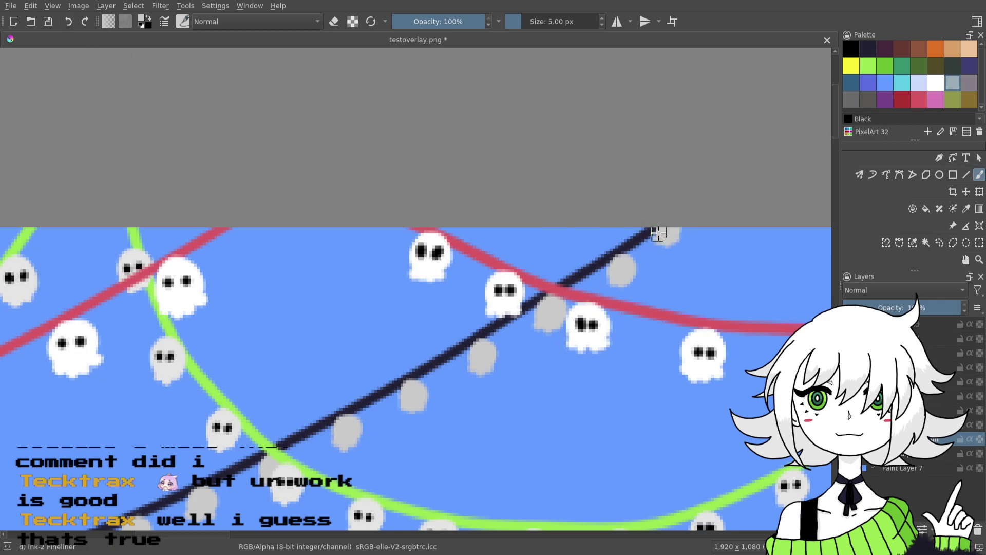
- Paint three grey ghosts with wavy bottoms at the upper end of the second black strand, down past the red string
mouse_move(785, 390)
left_mouse_down()
mouse_move(601, 391)
mouse_move(450, 339)
left_mouse_up()
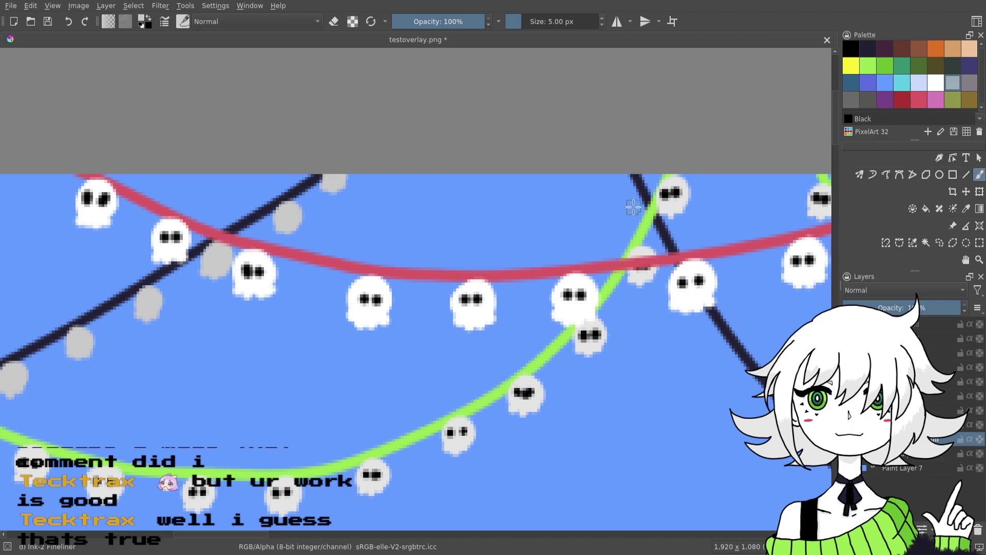
left_click_drag(634, 205, 636, 196)
scroll(675, 275, "right", 1)
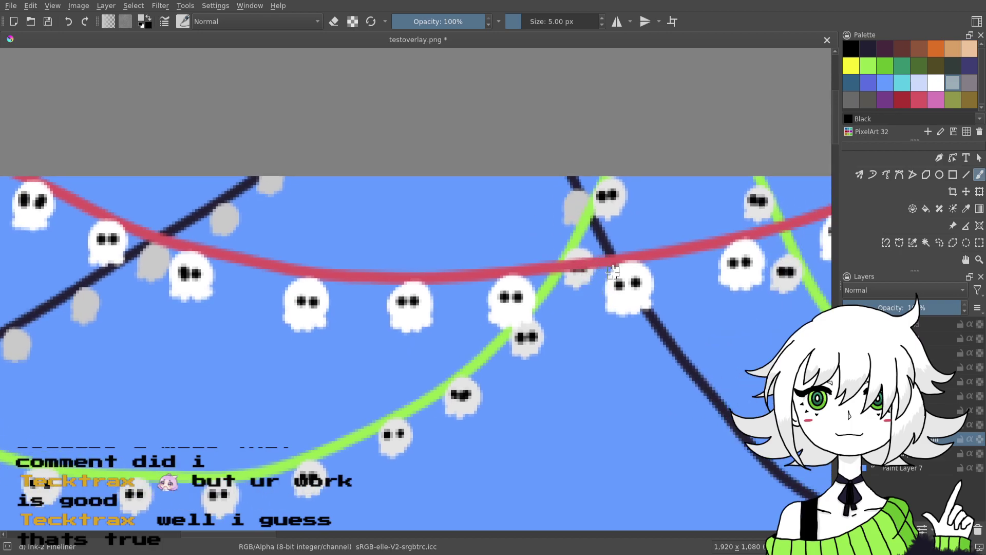
mouse_move(676, 349)
left_mouse_down()
mouse_move(579, 323)
mouse_move(557, 319)
left_mouse_up()
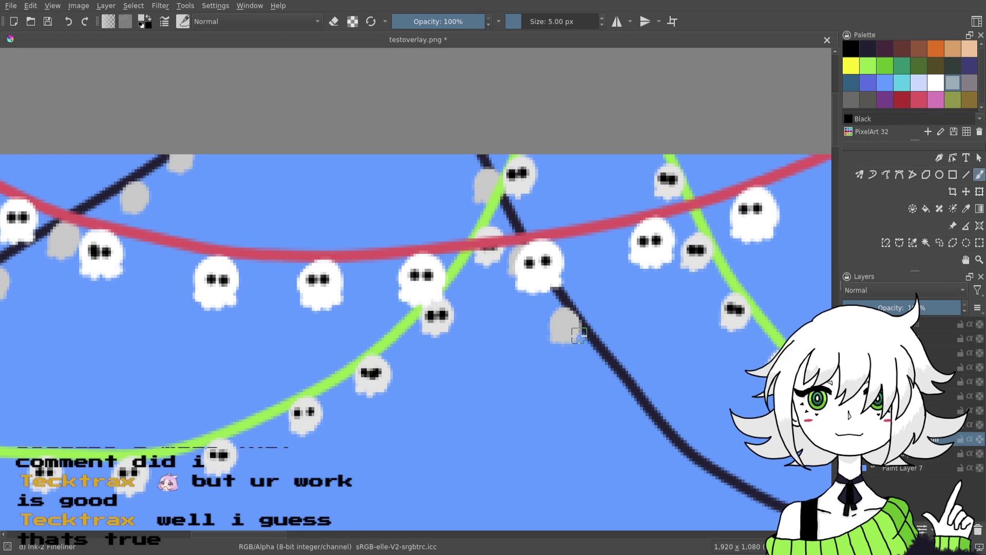
- Paint two more grey ghosts with wavy bottoms down the steep left arm of the second black strand
scroll(579, 336, "right", 1)
scroll(579, 335, "down", 1)
left_click_drag(533, 331, 540, 325)
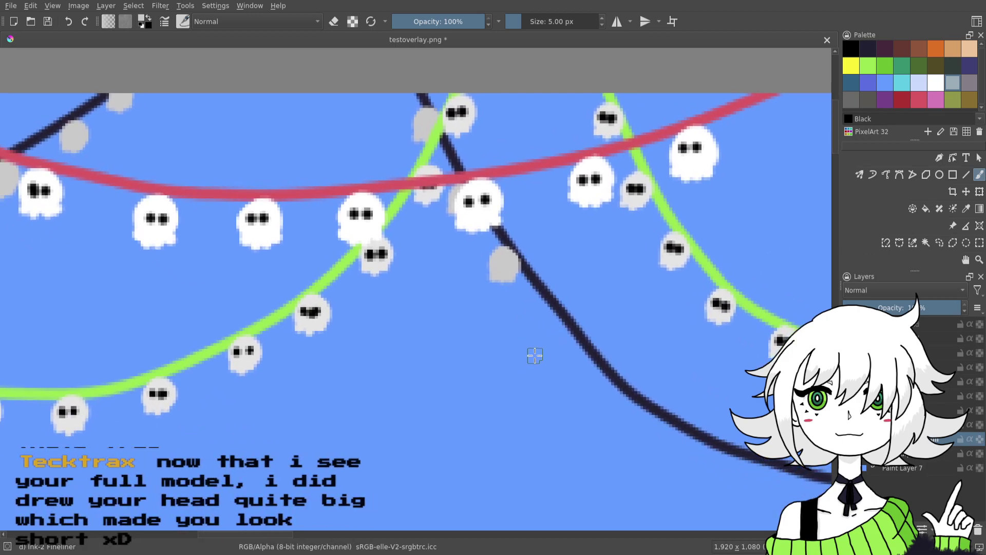
left_click_drag(534, 367, 519, 348)
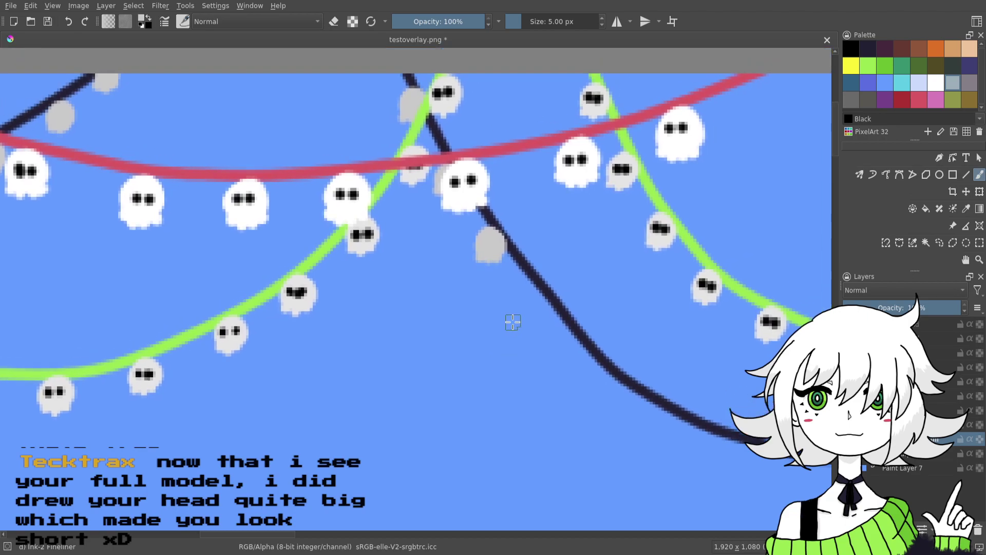
left_click(542, 305)
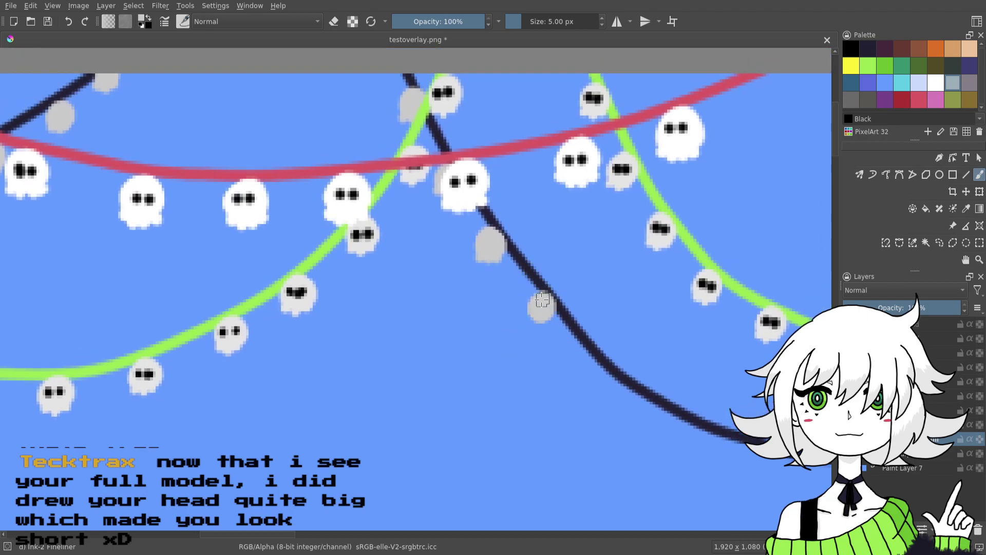
left_click_drag(535, 303, 547, 316)
mouse_move(599, 346)
left_mouse_down()
mouse_move(555, 311)
mouse_move(541, 324)
left_mouse_up()
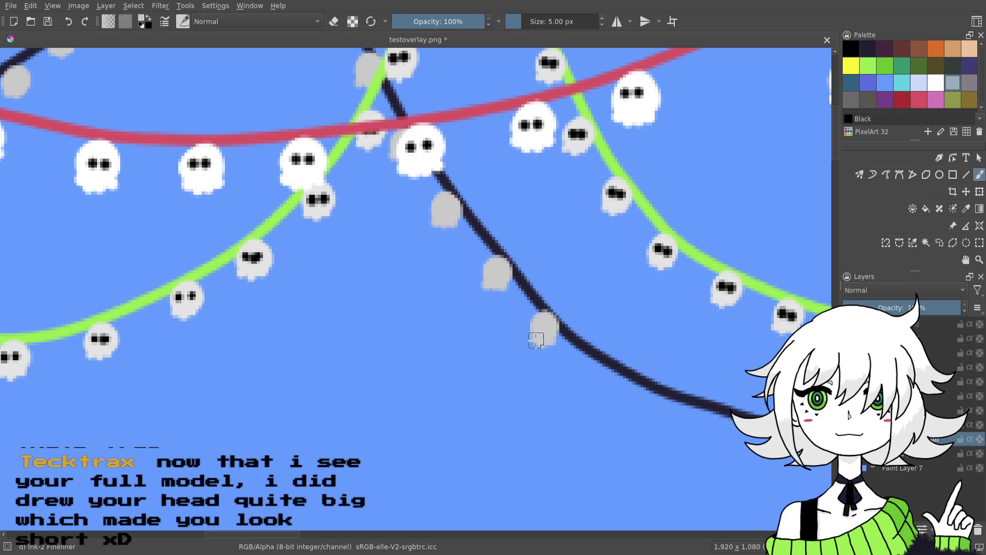
left_click_drag(595, 346, 569, 342)
left_click_drag(570, 377, 564, 367)
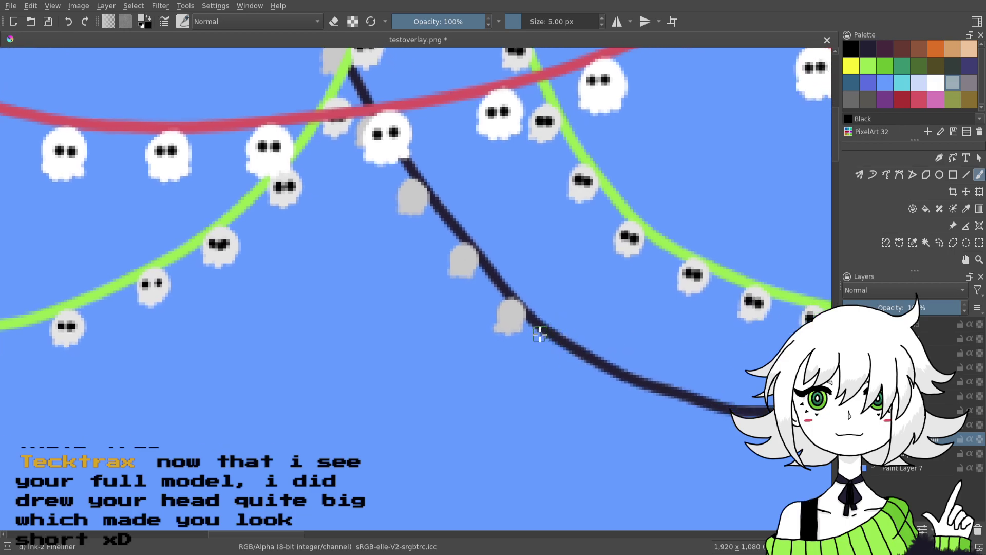
- Paint three more grey ghosts with wavy bottoms down the second black strand, from the steep arm toward its lowest part
left_click(561, 355)
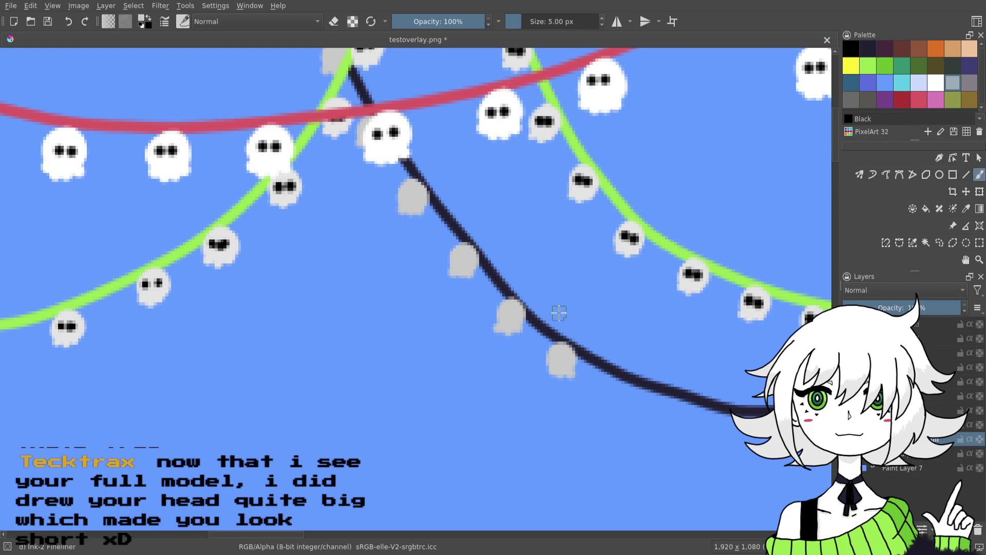
mouse_move(556, 382)
left_mouse_down()
mouse_move(524, 331)
mouse_move(534, 363)
left_mouse_up()
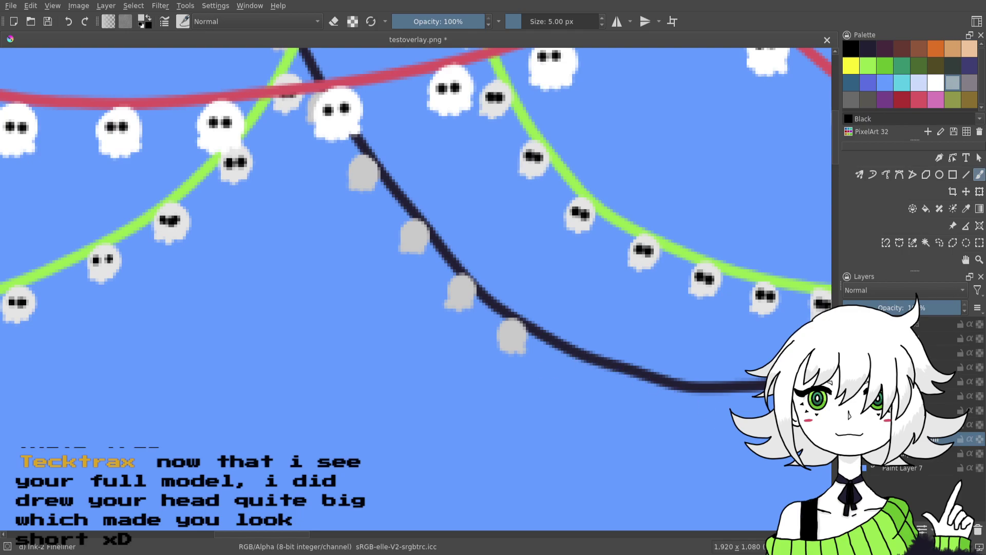
scroll(559, 367, "up", 2)
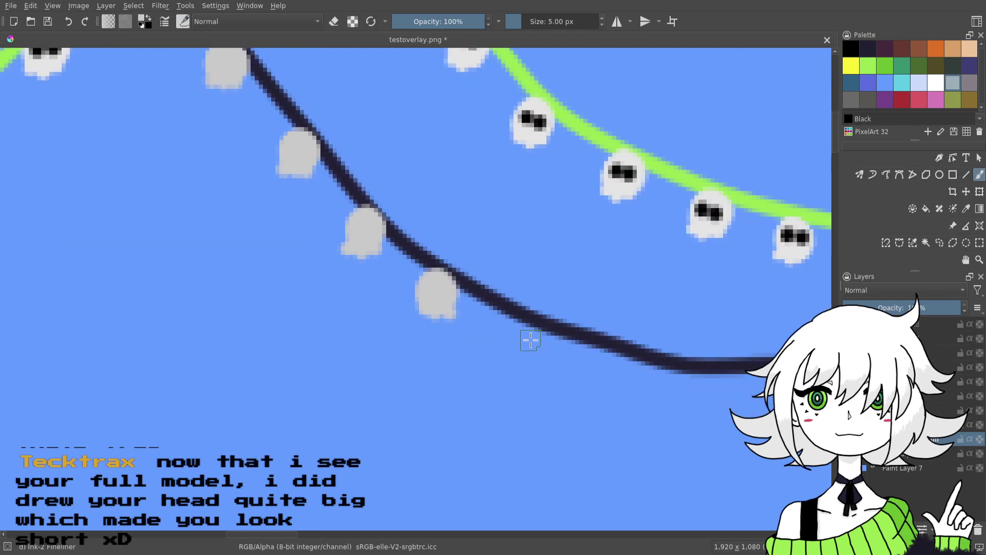
mouse_move(506, 327)
left_mouse_down()
mouse_move(506, 349)
mouse_move(522, 352)
left_mouse_up()
mouse_move(587, 346)
left_mouse_down()
mouse_move(604, 358)
mouse_move(577, 380)
mouse_move(607, 379)
left_mouse_up()
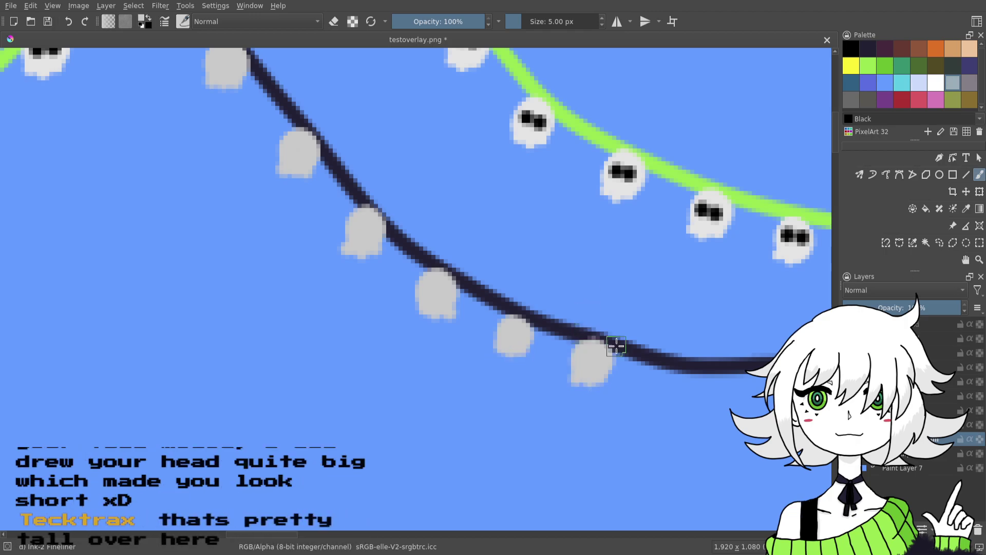
- Examine the spacing of the grey ghosts against the other garlands across the whole overlay
key("minus")
key("minus")
key("minus")
key("minus")
key("minus")
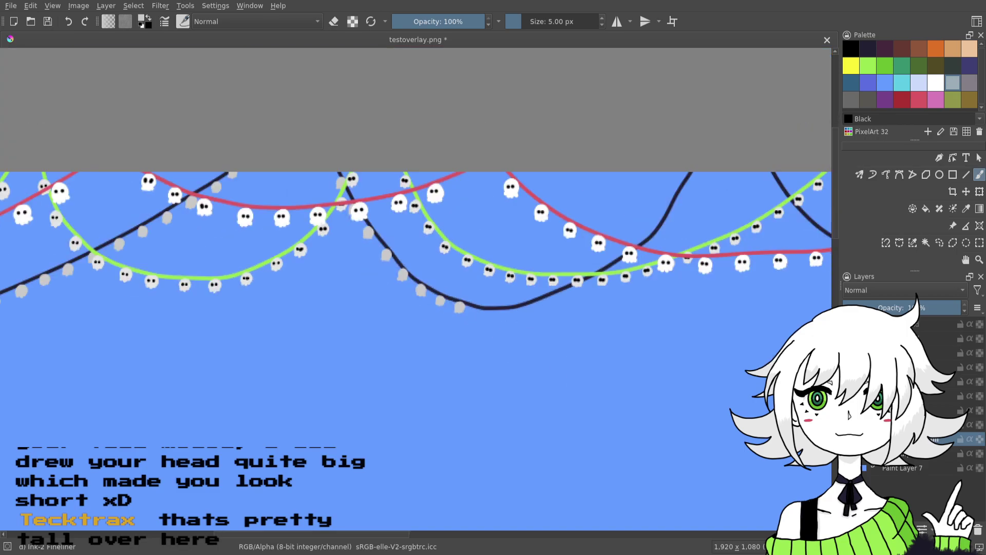
left_click_drag(607, 401, 774, 399)
left_click_drag(756, 341, 596, 370)
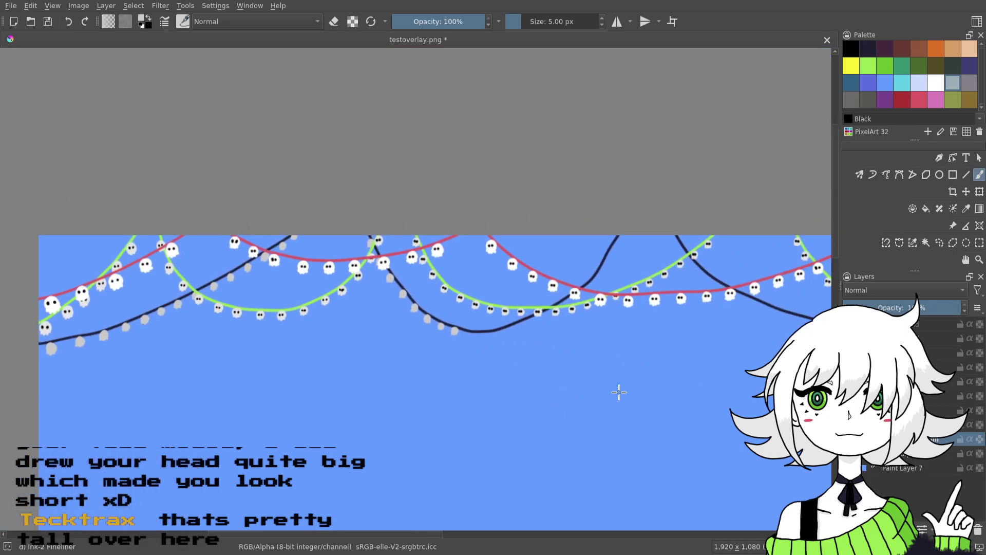
left_click_drag(623, 406, 734, 402)
left_click_drag(602, 425, 536, 402)
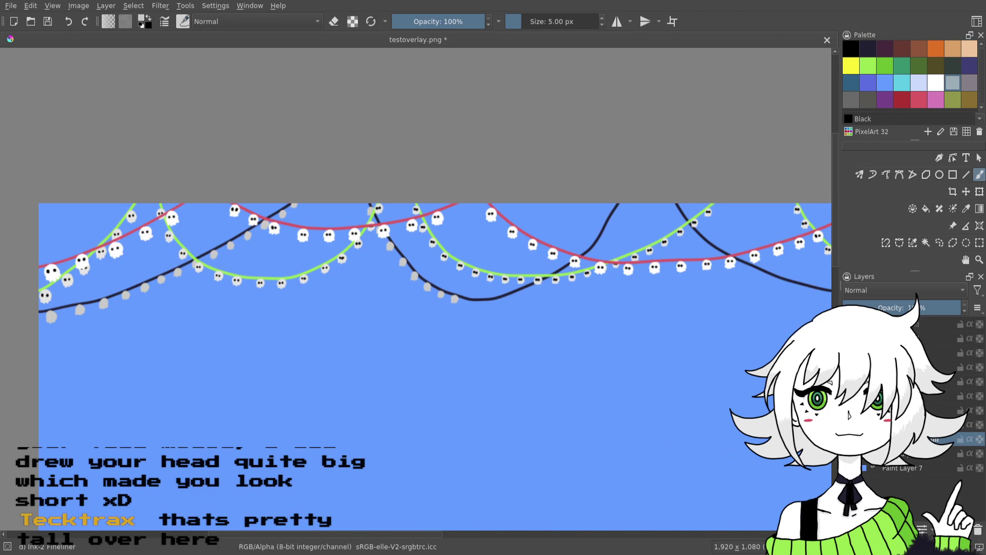
- Paint five grey ghosts along the lowest curve of the second black strand, up to the crossing with the green string
key("ctrl+plus")
key("ctrl+plus")
key("ctrl+plus")
key("ctrl+plus")
key("ctrl+plus")
key("ctrl+plus")
left_click_drag(755, 394, 374, 323)
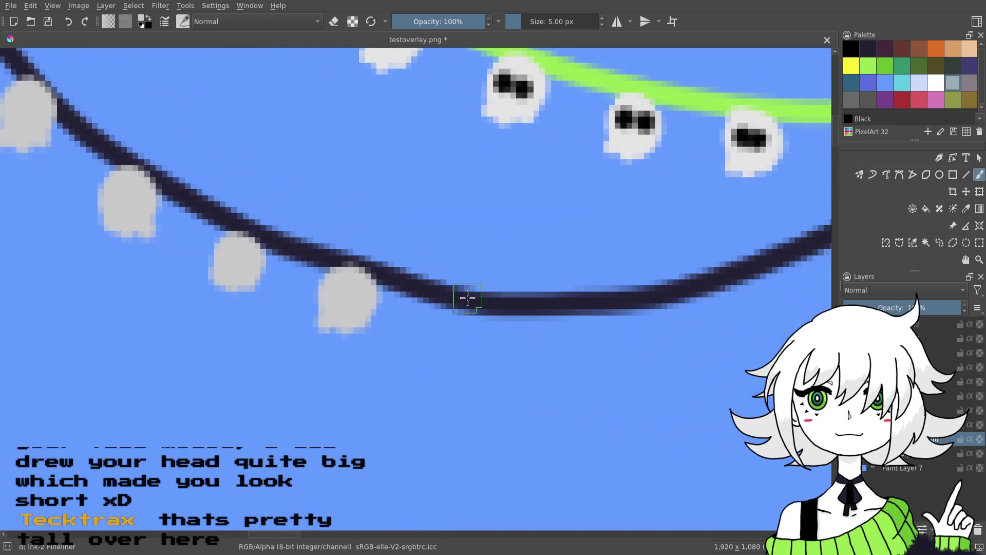
mouse_move(475, 314)
left_mouse_down()
mouse_move(460, 324)
mouse_move(471, 352)
left_mouse_up()
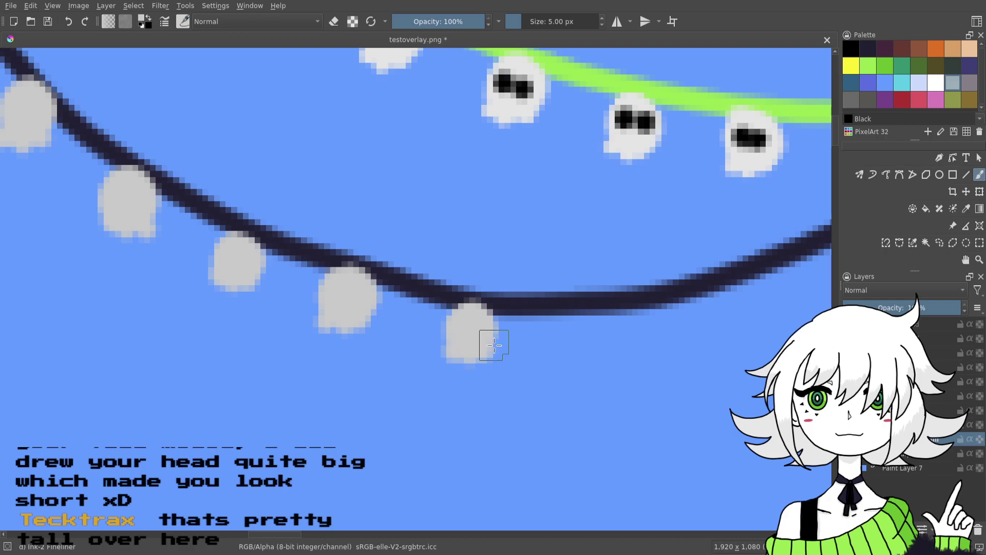
left_click_drag(590, 315, 590, 352)
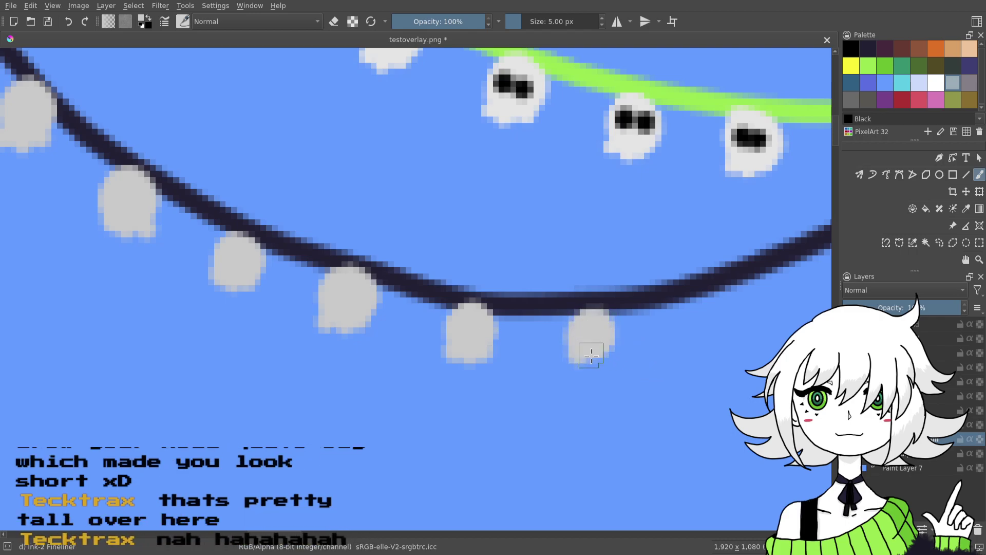
mouse_move(659, 300)
left_mouse_down()
mouse_move(546, 317)
mouse_move(592, 322)
mouse_move(602, 337)
mouse_move(573, 358)
mouse_move(595, 340)
left_mouse_up()
mouse_move(699, 305)
left_mouse_down()
mouse_move(616, 318)
mouse_move(621, 295)
mouse_move(622, 305)
mouse_move(575, 282)
mouse_move(591, 300)
left_mouse_up()
mouse_move(669, 227)
left_mouse_down()
mouse_move(684, 238)
mouse_move(677, 253)
left_mouse_up()
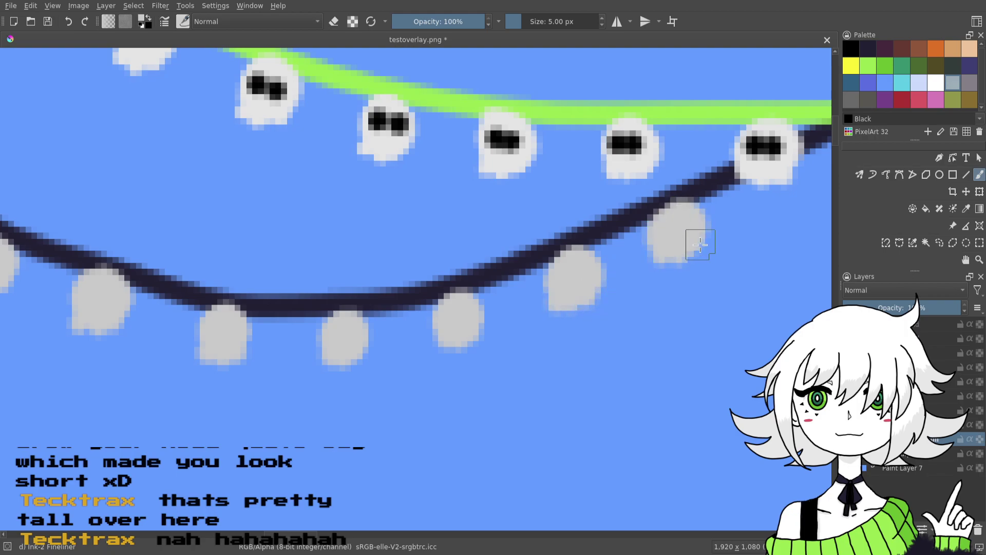
- Paint three grey ghosts on the second black strand around the green string crossing, the last one partly behind the white ghost
scroll(695, 235, "down", 5)
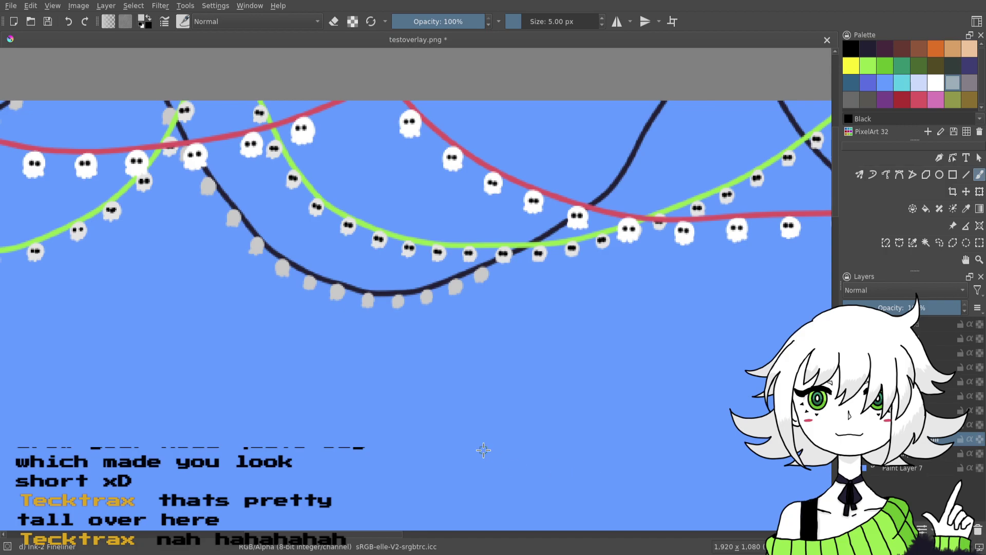
left_click_drag(483, 450, 881, 388)
left_click_drag(592, 386, 481, 453)
left_click_drag(608, 403, 494, 395)
mouse_move(629, 390)
left_mouse_down()
mouse_move(534, 389)
mouse_move(480, 419)
left_mouse_up()
scroll(514, 378, "up", 5)
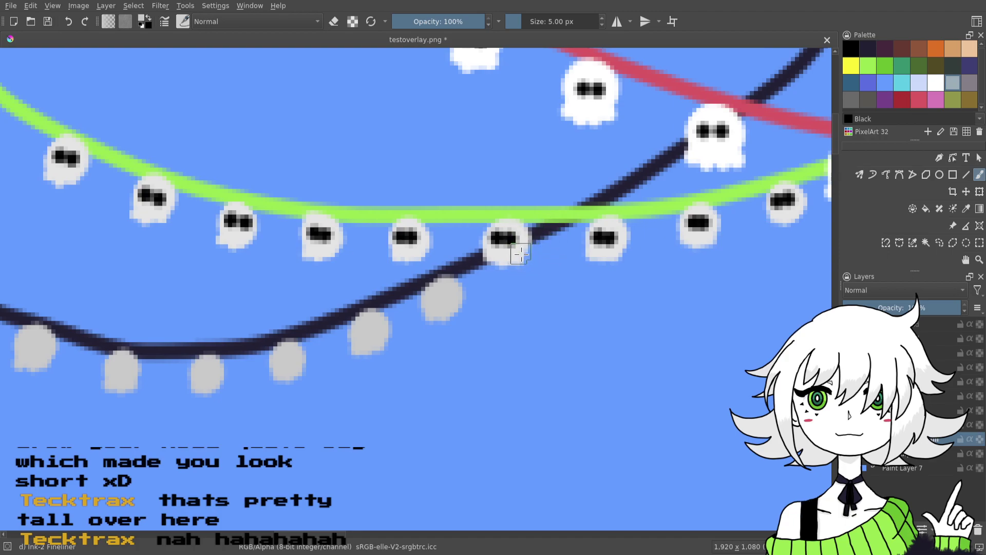
mouse_move(532, 248)
left_mouse_down()
mouse_move(546, 262)
mouse_move(531, 251)
mouse_move(534, 268)
mouse_move(521, 254)
mouse_move(530, 272)
left_mouse_up()
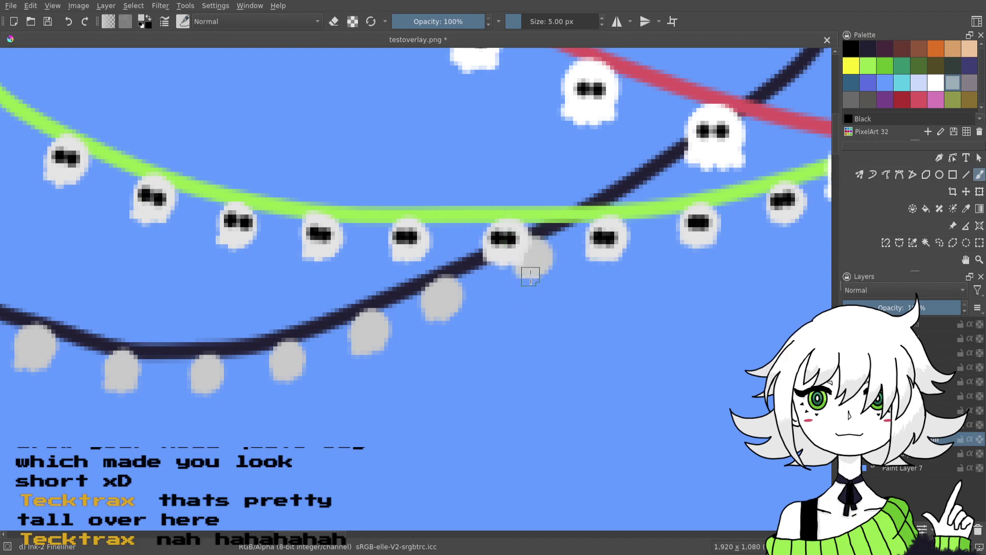
left_click_drag(587, 223, 539, 283)
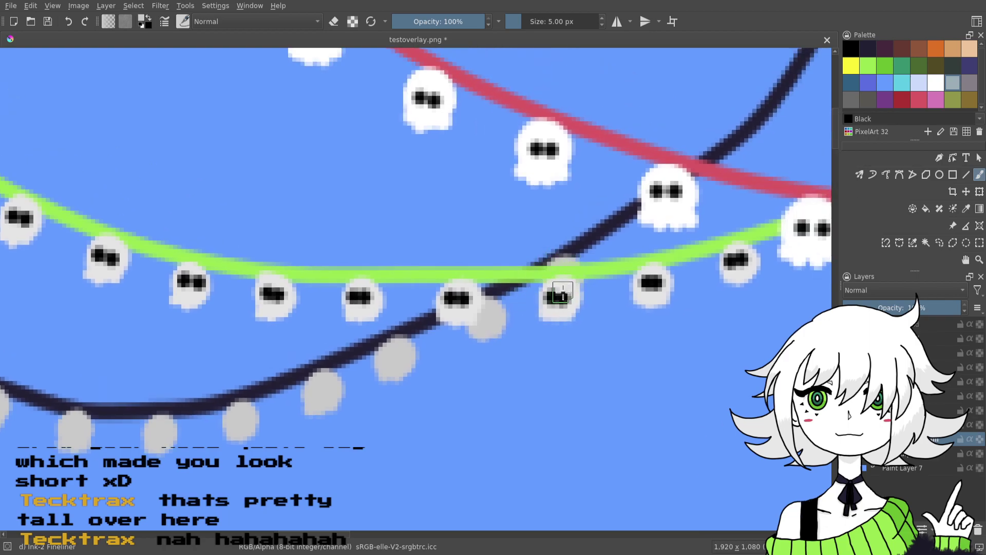
left_click_drag(641, 232, 570, 253)
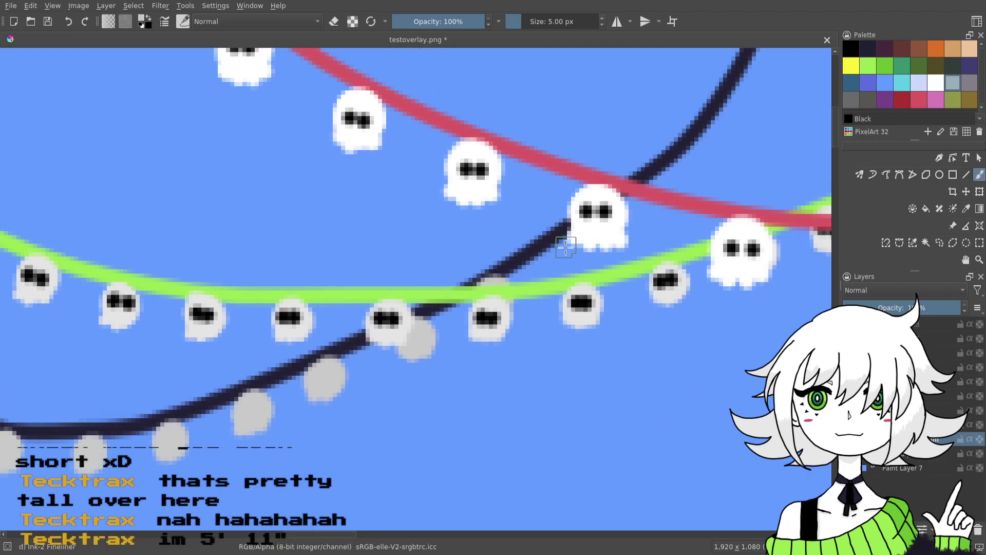
left_click_drag(559, 243, 575, 247)
key("ctrl+z")
left_click_drag(565, 244, 572, 247)
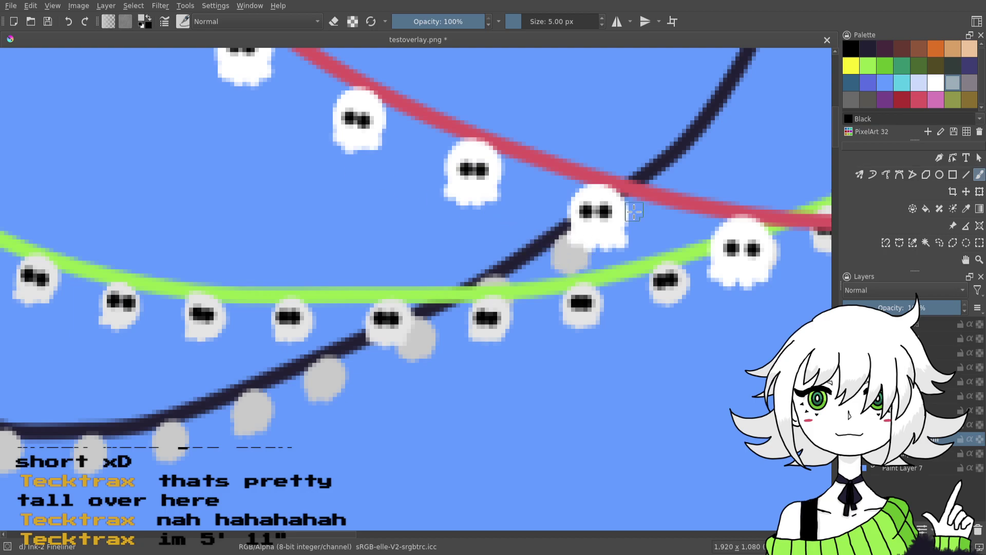
- Paint four grey ghosts on the rising arm of the second black strand, from the red string to the canvas's upper edge
left_click_drag(701, 220, 619, 283)
mouse_move(584, 235)
left_mouse_down()
mouse_move(568, 259)
mouse_move(609, 249)
mouse_move(622, 214)
mouse_move(521, 298)
left_mouse_up()
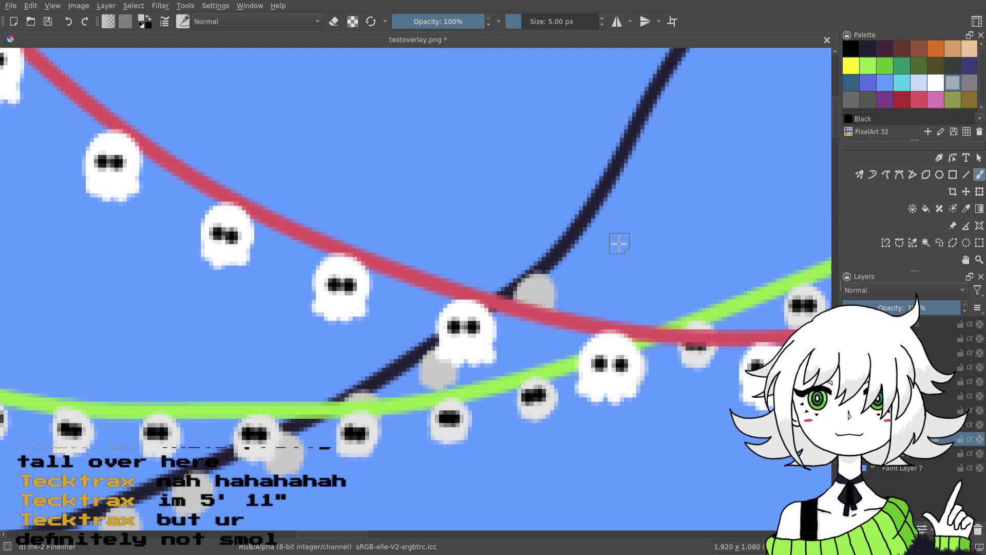
left_click(606, 218)
left_click_drag(597, 235, 615, 233)
left_click_drag(659, 154, 601, 199)
left_click(600, 168)
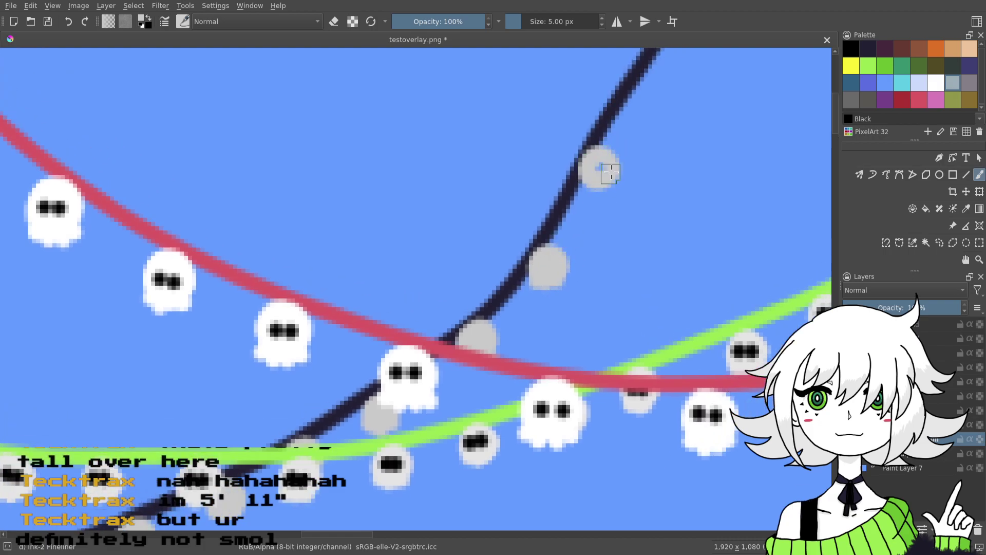
left_click_drag(631, 122, 541, 199)
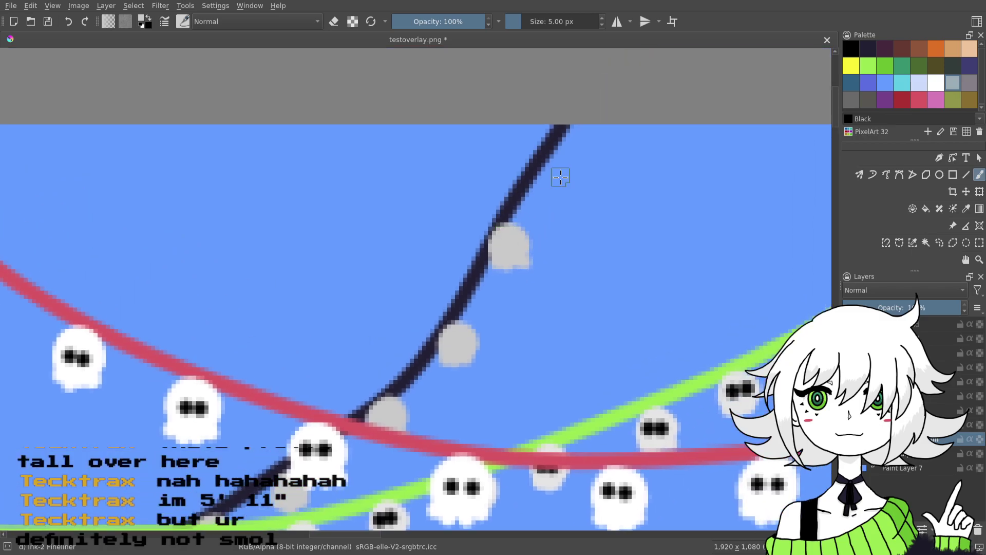
mouse_move(560, 150)
left_mouse_down()
mouse_move(557, 157)
mouse_move(573, 155)
mouse_move(568, 170)
mouse_move(570, 157)
left_mouse_up()
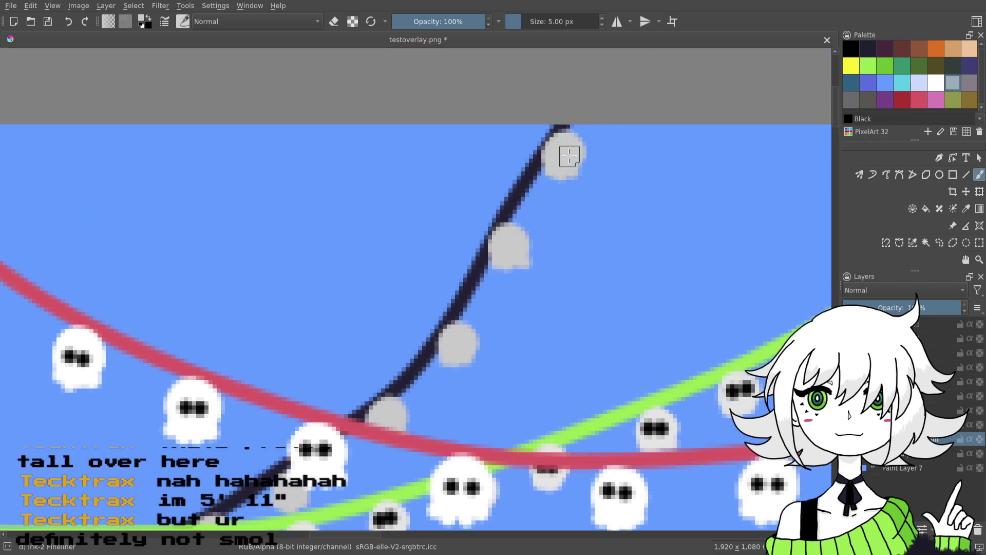
left_click_drag(522, 418, 627, 278)
left_click_drag(678, 328, 609, 394)
mouse_move(531, 402)
left_mouse_down()
mouse_move(604, 347)
mouse_move(540, 395)
left_mouse_up()
left_click_drag(673, 311, 632, 355)
- Switch the brush colour to black, save testoverlay.png, and dot two eyes on the uppermost grey ghost of the rising arm
left_click(851, 48)
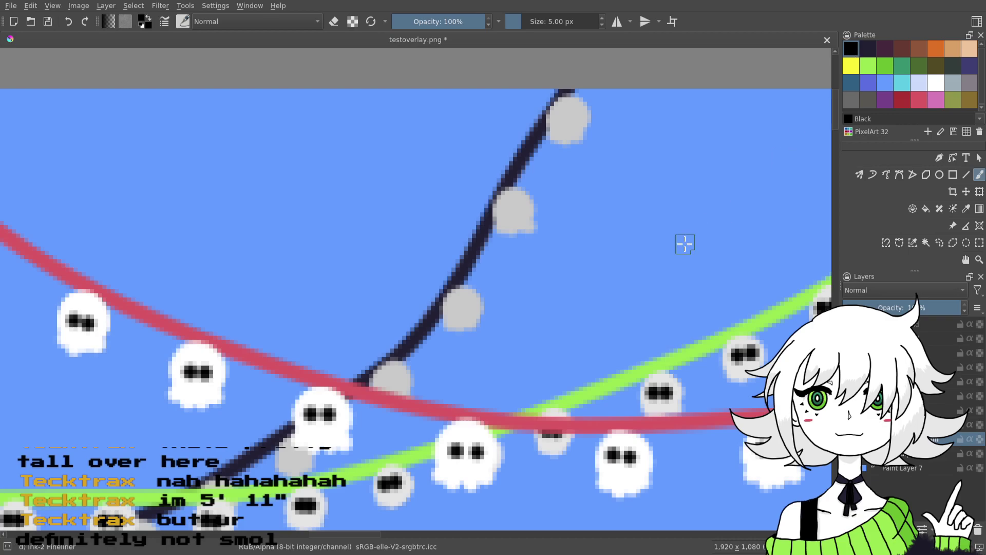
left_click(51, 22)
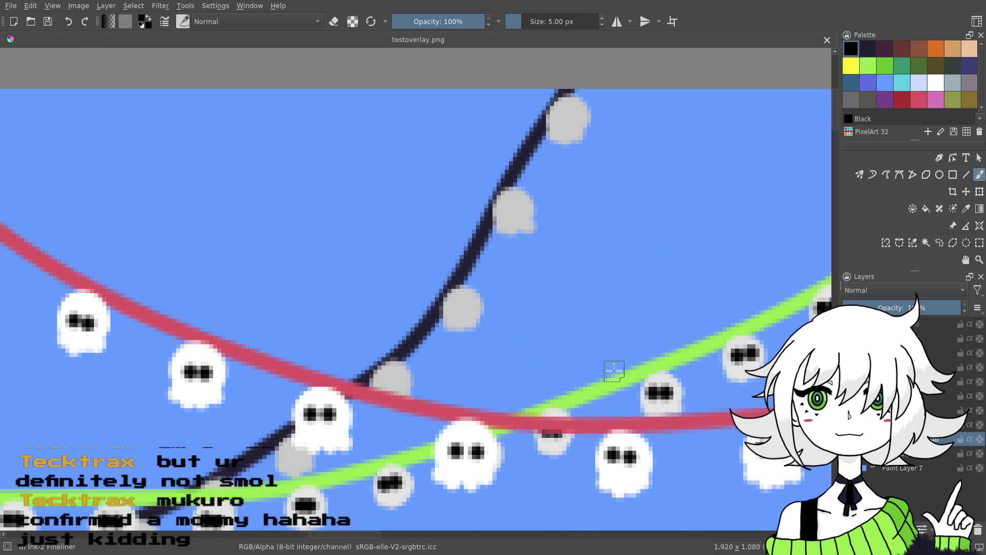
left_click_drag(628, 292, 666, 348)
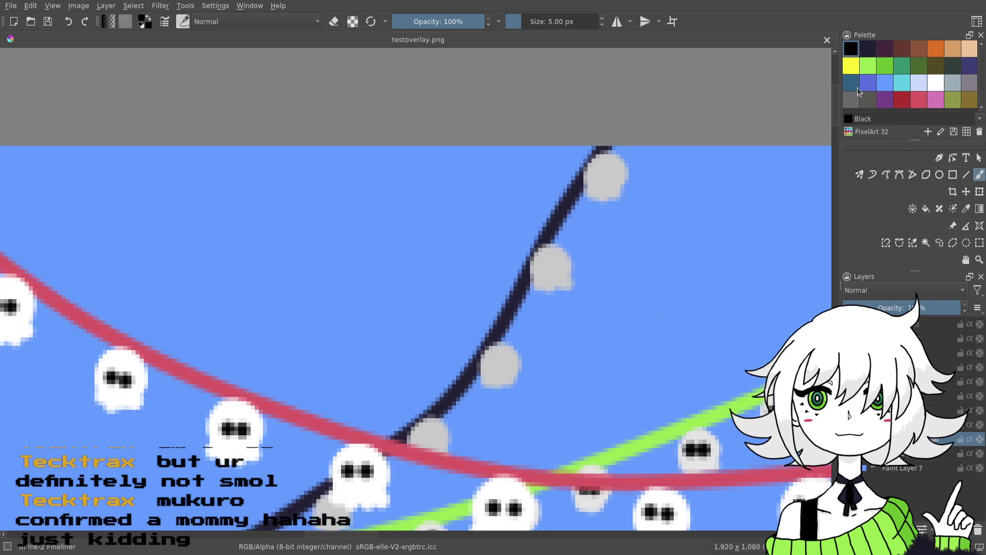
left_click_drag(635, 300, 575, 350)
left_click_drag(555, 383, 627, 312)
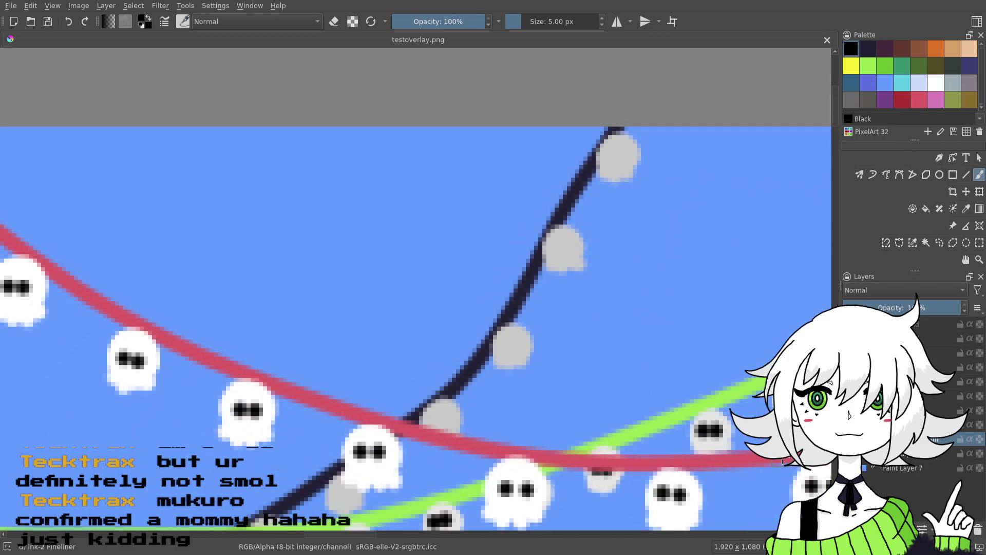
key("ctrl+plus")
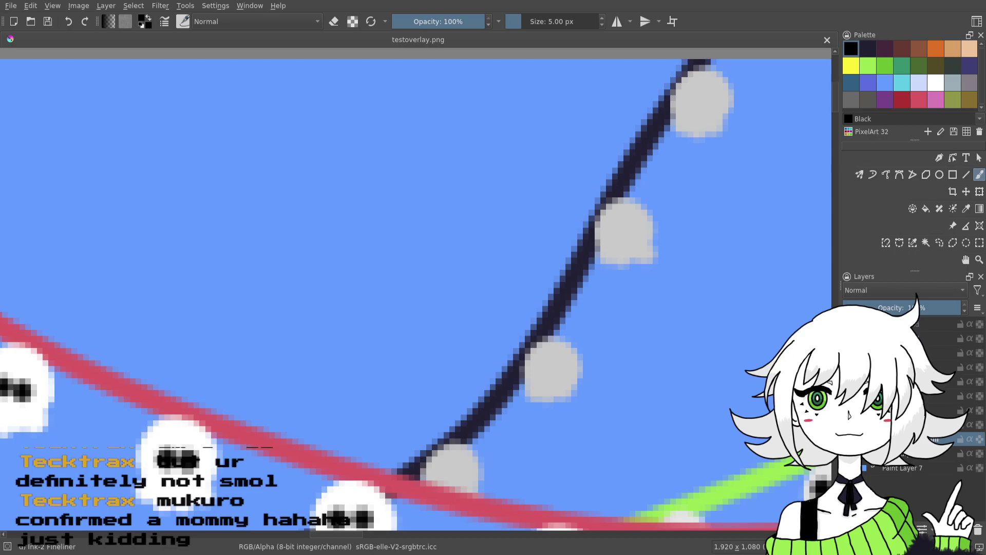
left_click_drag(704, 332, 601, 392)
left_click(585, 157)
left_click(609, 158)
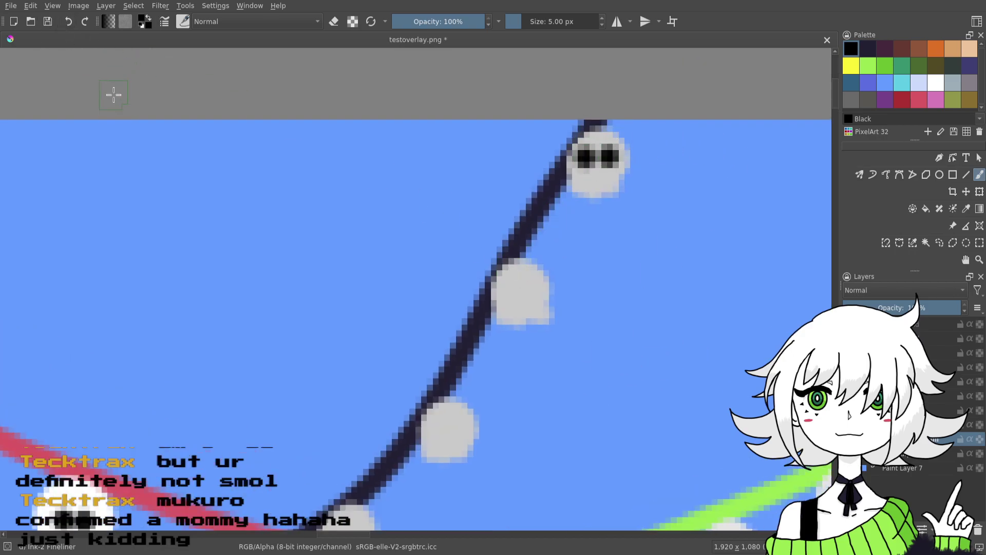
- Add pairs of black eyes to the next two grey ghosts down the rising arm of the second black strand
left_click_drag(552, 487, 646, 434)
key("minus")
key("minus")
key("minus")
key("minus")
key("minus")
key("minus")
key("minus")
key("plus")
key("plus")
key("plus")
key("plus")
key("plus")
key("plus")
key("plus")
left_click(606, 235)
left_click(625, 229)
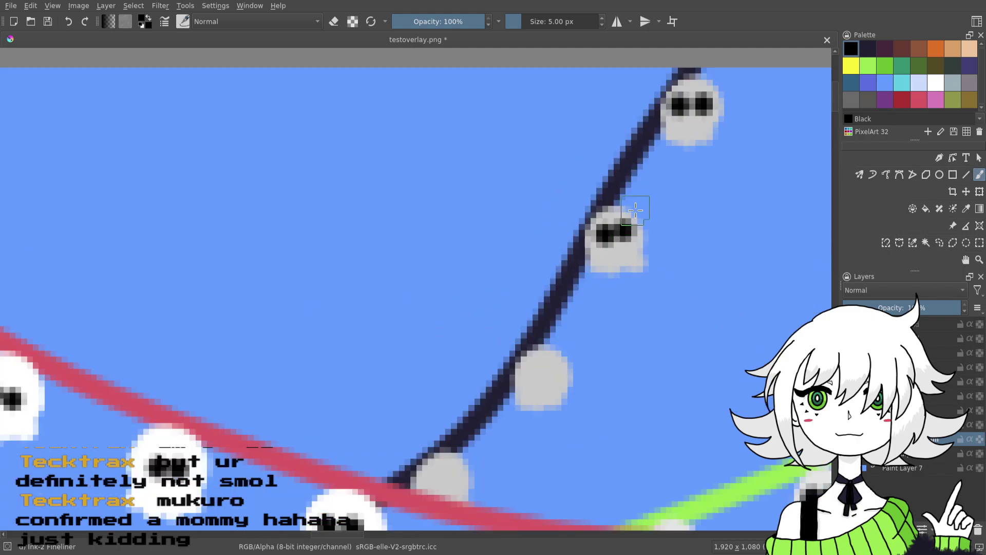
left_click(530, 377)
left_click(550, 373)
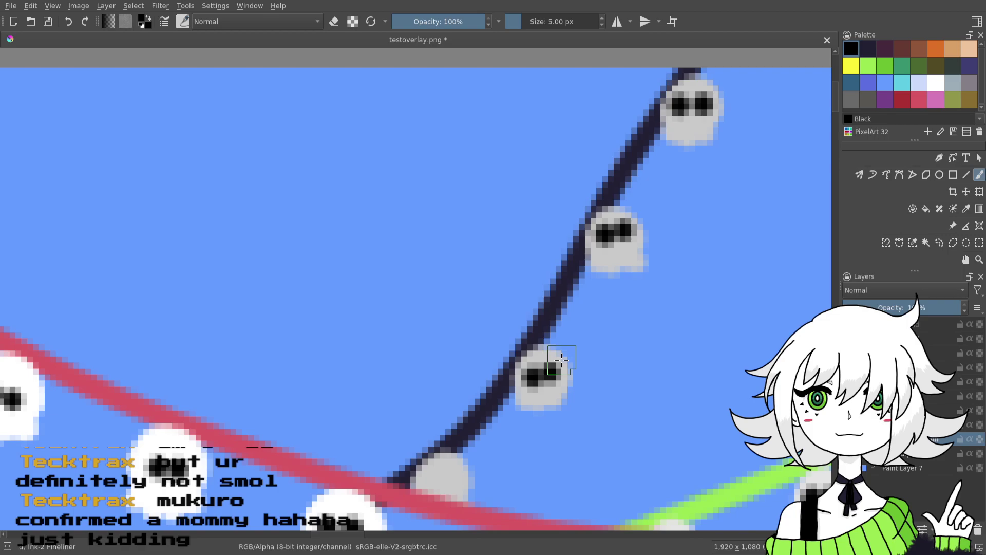
- Add black eyes to the four grey ghosts between the red string and the green string crossing on the second black strand
left_click_drag(561, 337, 620, 185)
left_click(494, 328)
left_click(513, 323)
mouse_move(446, 358)
left_mouse_down()
mouse_move(546, 275)
mouse_move(629, 235)
left_mouse_up()
left_click(539, 307)
left_click(559, 306)
left_click(431, 365)
left_click(447, 360)
left_click_drag(312, 447, 510, 323)
left_click(522, 309)
left_click(538, 304)
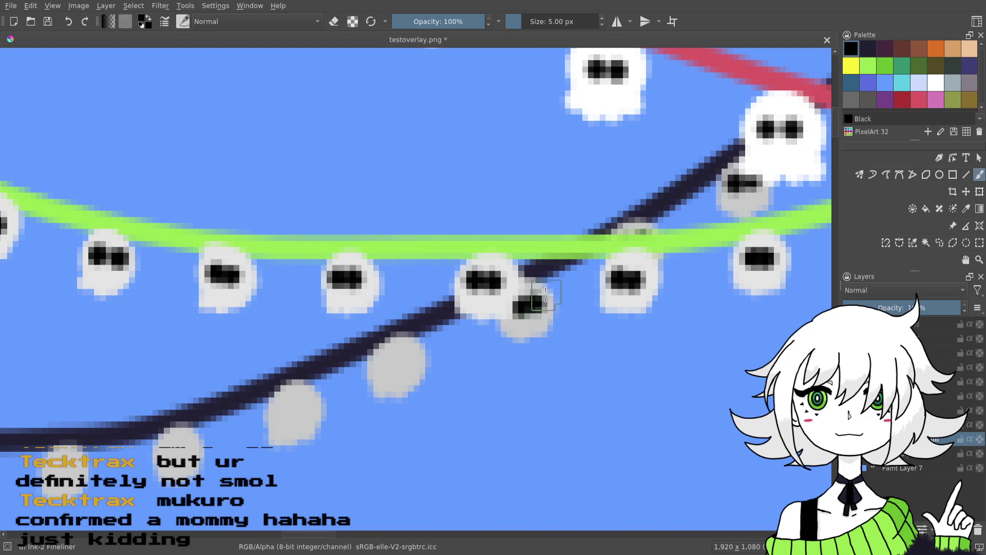
- Add black eyes to five grey ghosts from below the green string crossing through the lowest curve of the second black strand
left_click(386, 363)
left_click(405, 359)
left_click_drag(399, 365, 487, 326)
left_click(569, 305)
left_click(588, 305)
left_click(454, 348)
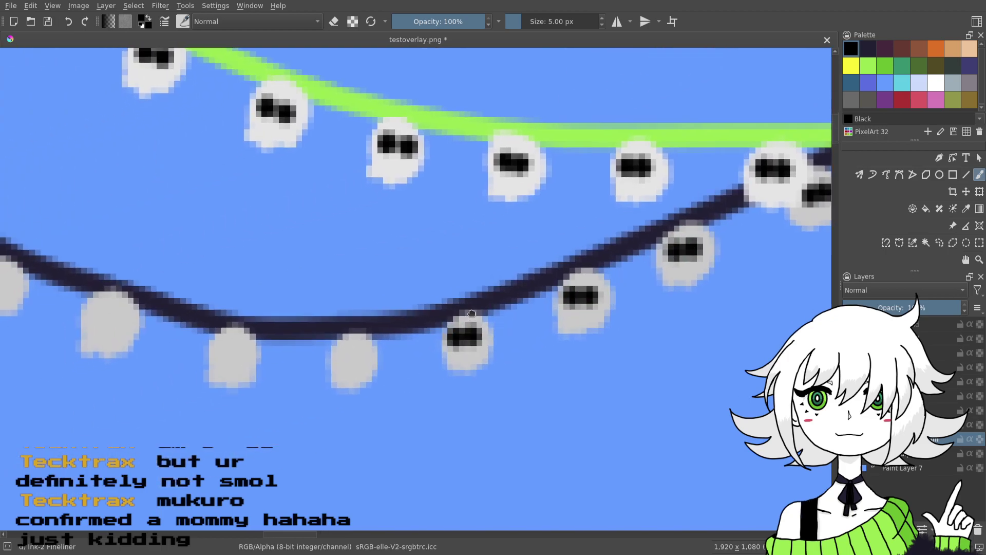
left_click(511, 316)
left_click(368, 311)
left_click(387, 311)
- Add black eyes to the next three grey ghosts past the lowest curve, where the second black strand starts to steepen
left_click_drag(493, 314, 715, 315)
left_click(468, 279)
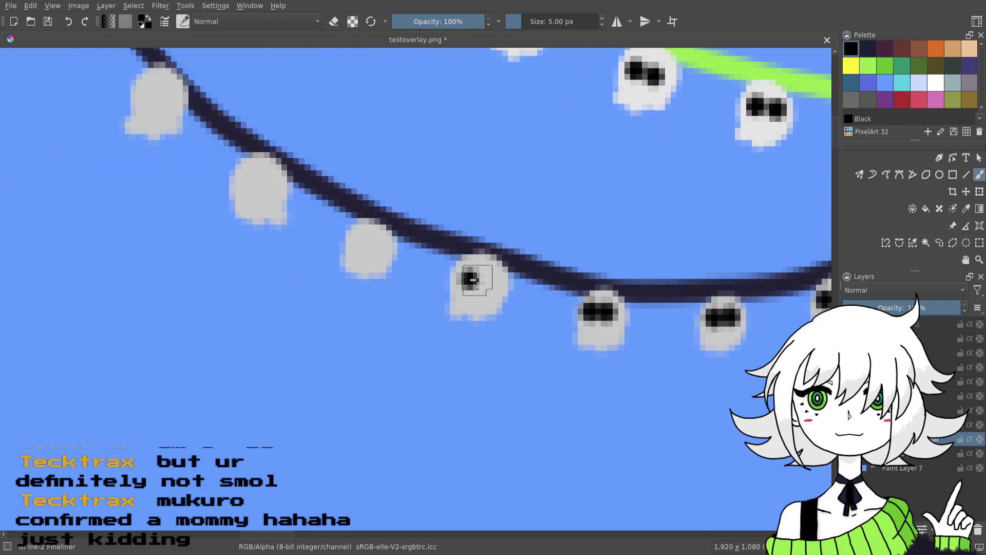
left_click(488, 277)
left_click_drag(463, 252, 635, 281)
left_click(533, 266)
left_click(550, 267)
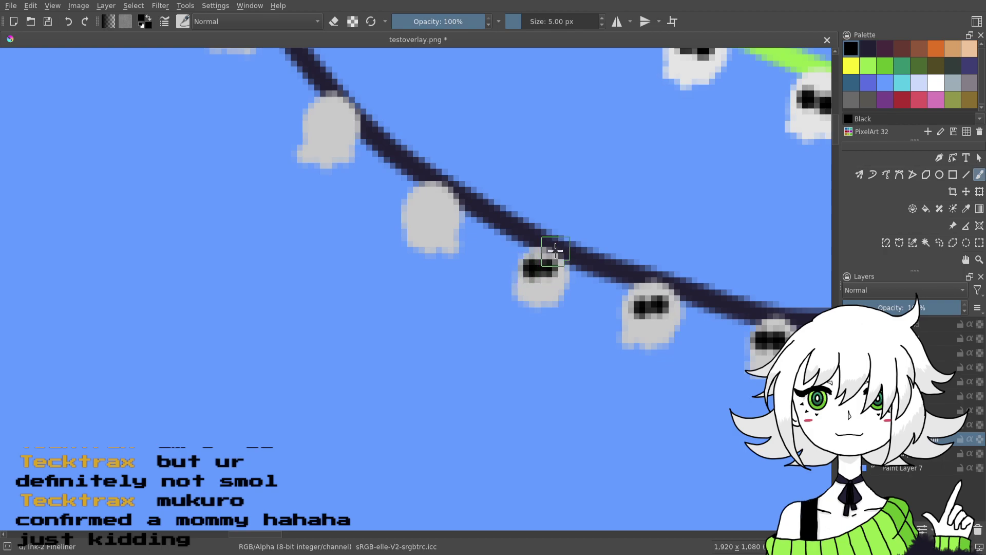
left_click(420, 209)
left_click(441, 206)
- Add black eyes to three grey ghosts up the steep arm of the second black strand, ending below the large white ghost
left_click_drag(469, 203, 646, 277)
left_click(495, 206)
left_click(514, 206)
left_click_drag(402, 109, 518, 214)
left_click(539, 205)
left_click(518, 204)
left_click_drag(533, 132, 582, 234)
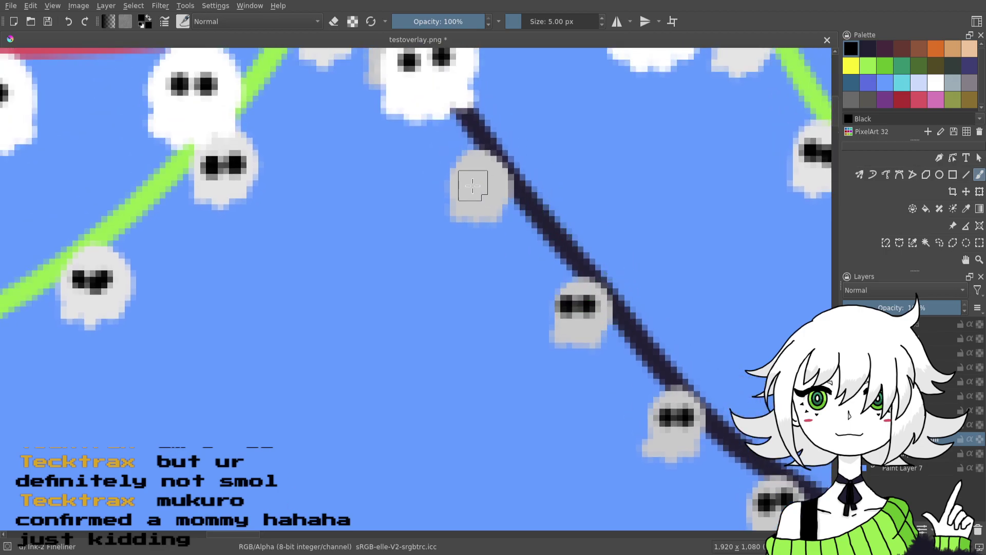
left_click(467, 184)
left_click(491, 184)
left_click_drag(492, 216, 662, 326)
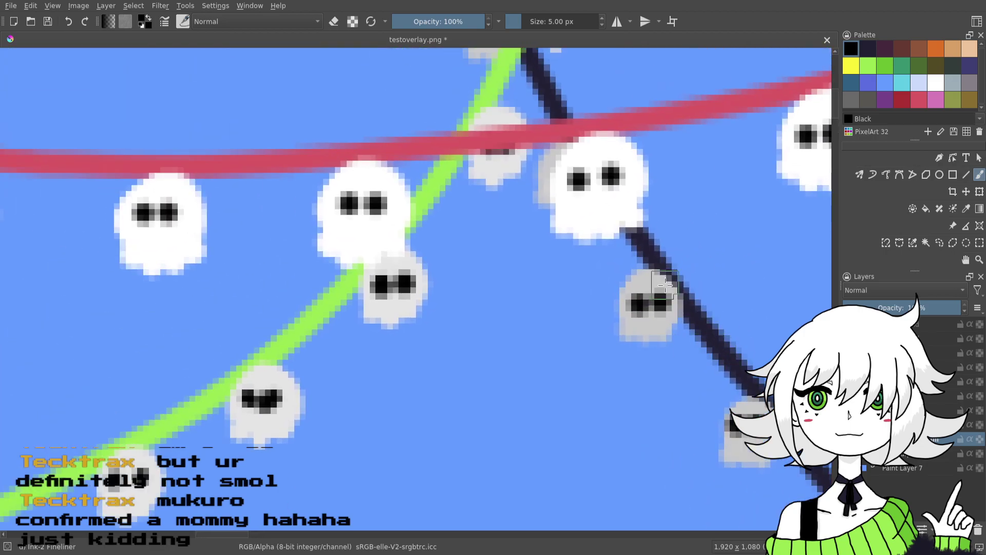
- Add black eyes to the topmost grey ghost of the second black strand, beside the green string
left_click_drag(568, 182, 584, 295)
left_click(496, 132)
left_click(516, 128)
- Add black eyes to the three highest grey ghosts on the first black strand, from the canvas edge to just past the red string
mouse_move(444, 291)
left_mouse_down()
mouse_move(719, 224)
mouse_move(771, 228)
left_mouse_up()
mouse_move(313, 312)
left_mouse_down()
mouse_move(458, 302)
mouse_move(699, 365)
left_mouse_up()
left_click_drag(582, 173, 559, 243)
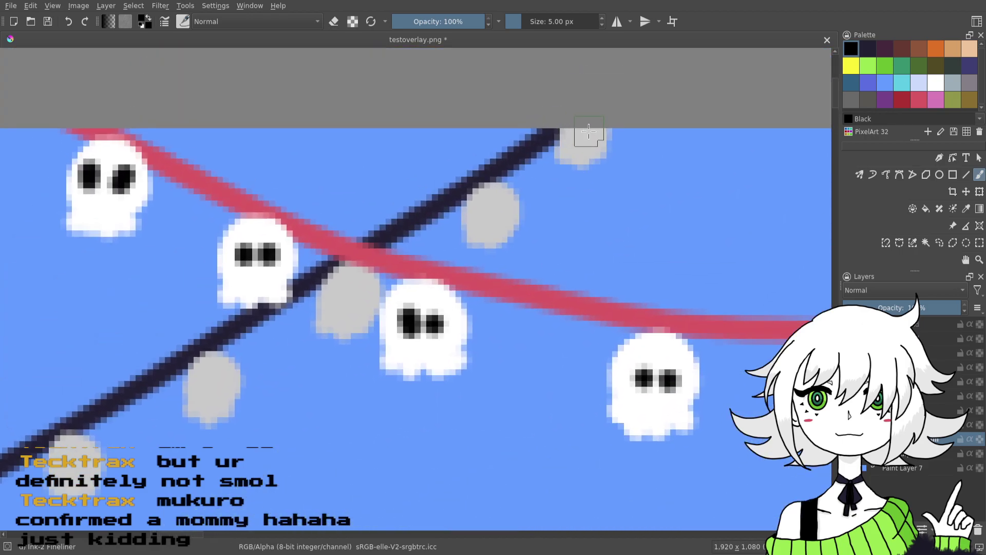
left_click(572, 134)
left_click(591, 134)
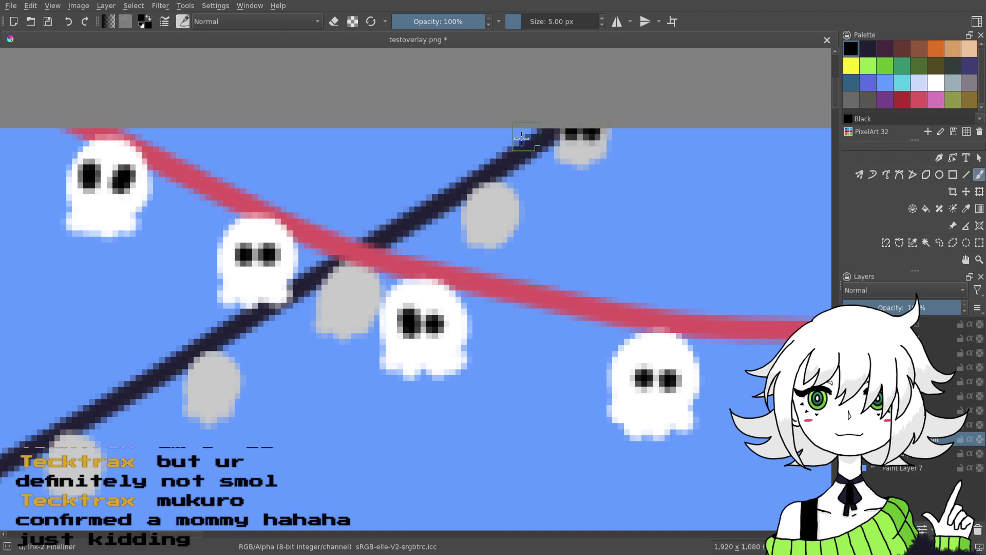
left_click(483, 210)
left_click(501, 207)
left_click_drag(458, 234, 552, 200)
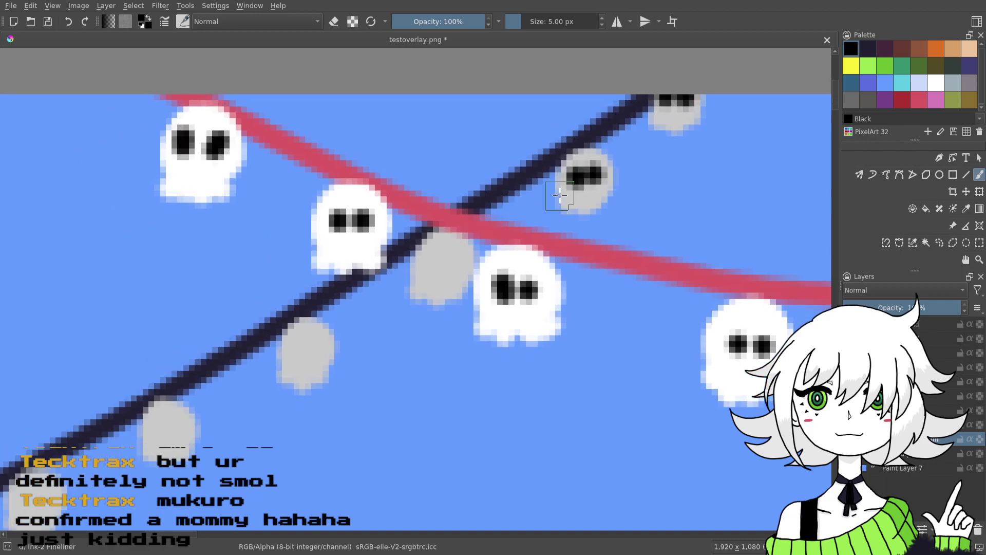
left_click(435, 262)
left_click(454, 262)
- Add black eyes to the next three grey ghosts down the first black strand, between the red string and the green string crossing
left_click_drag(412, 284, 584, 198)
left_click(465, 265)
left_click(485, 263)
left_click_drag(422, 309, 618, 207)
left_click(524, 240)
left_click(546, 238)
left_click(390, 312)
left_click(409, 309)
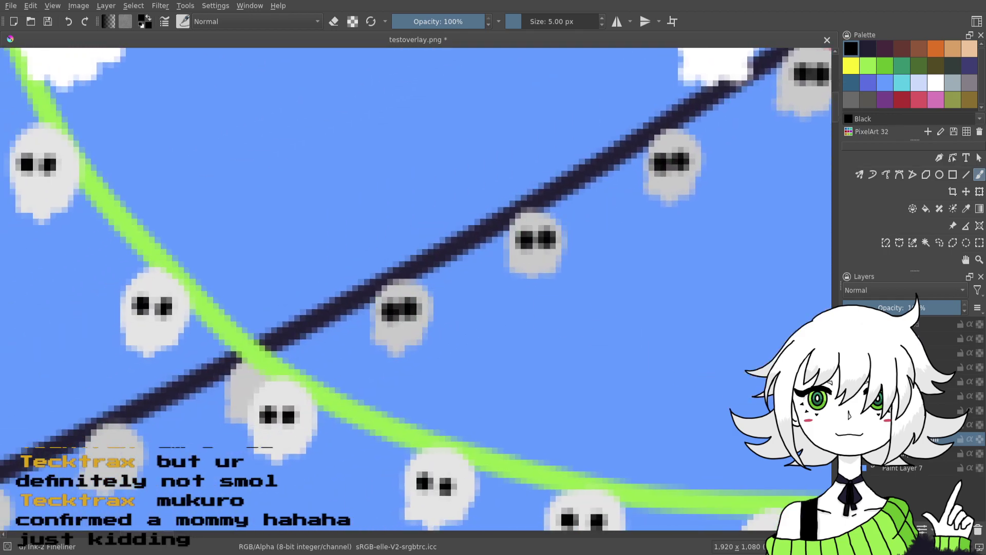
- Add one black eye to the half-hidden grey ghost at the green crossing of the first black strand and two eyes to the next two ghosts
scroll(408, 310, "down", 5)
scroll(409, 297, "down", 2)
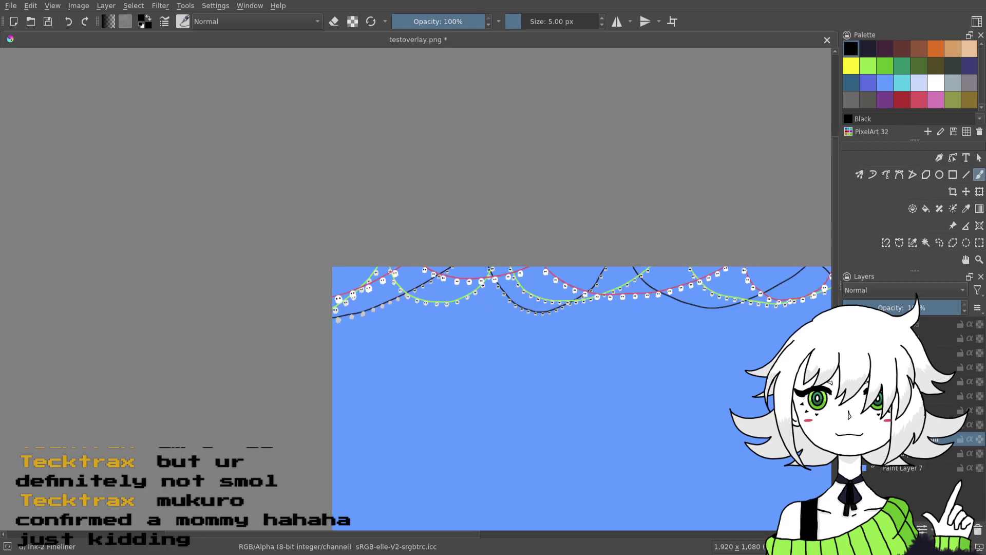
scroll(416, 290, "up", 8)
left_click_drag(535, 402, 775, 253)
left_click_drag(525, 301, 697, 233)
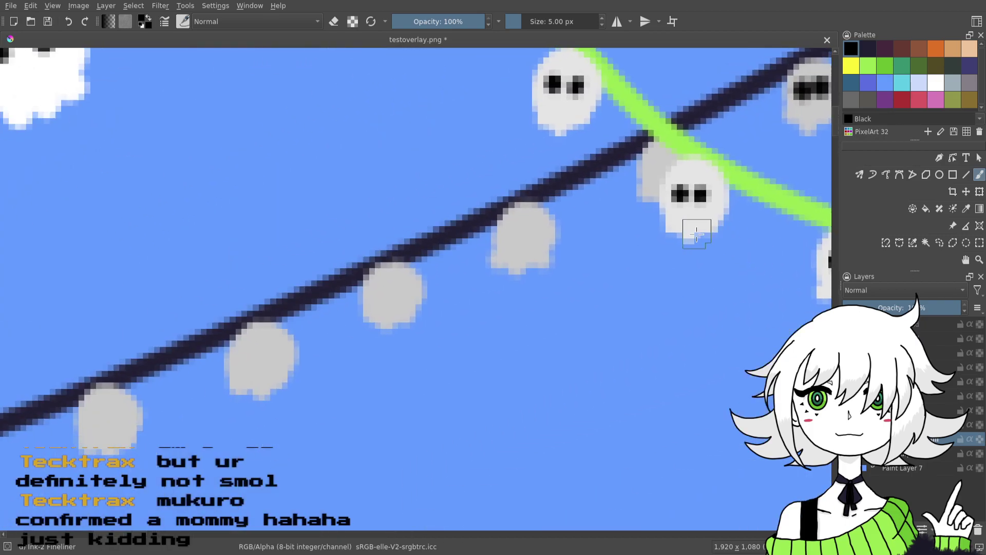
left_click(658, 164)
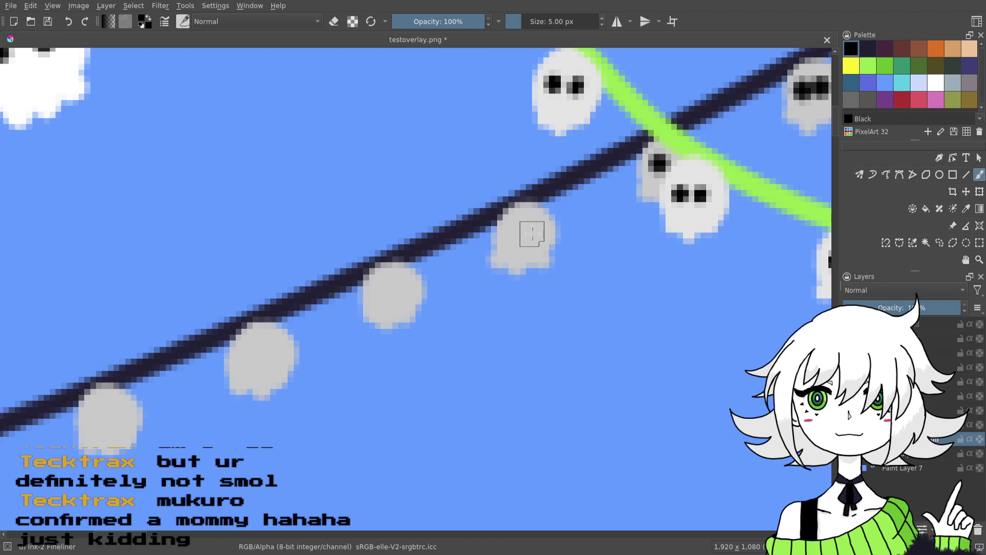
left_click(512, 228)
left_click(534, 228)
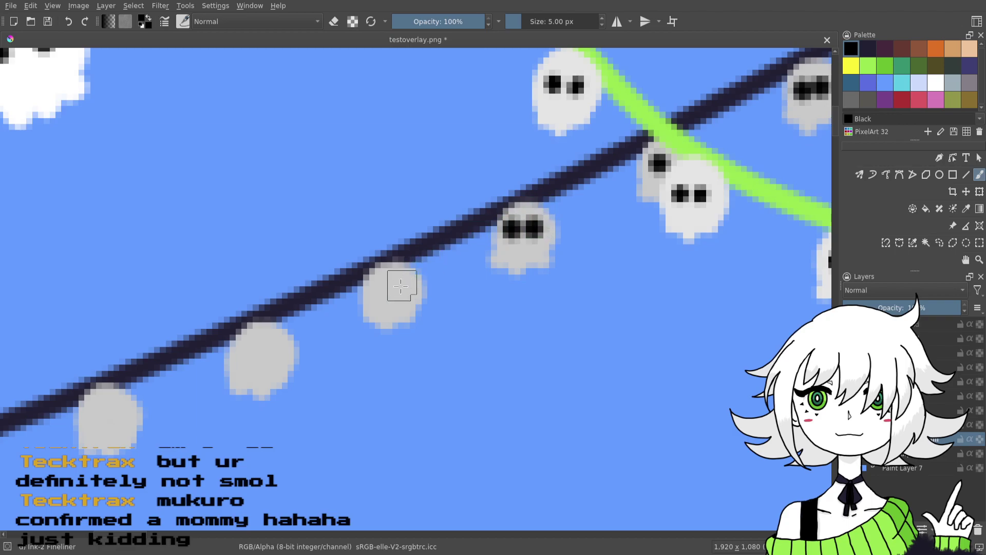
left_click(384, 290)
left_click(403, 289)
- Add black eyes to the third and fourth grey ghosts below the green string crossing on the first black strand
left_click_drag(407, 329, 649, 225)
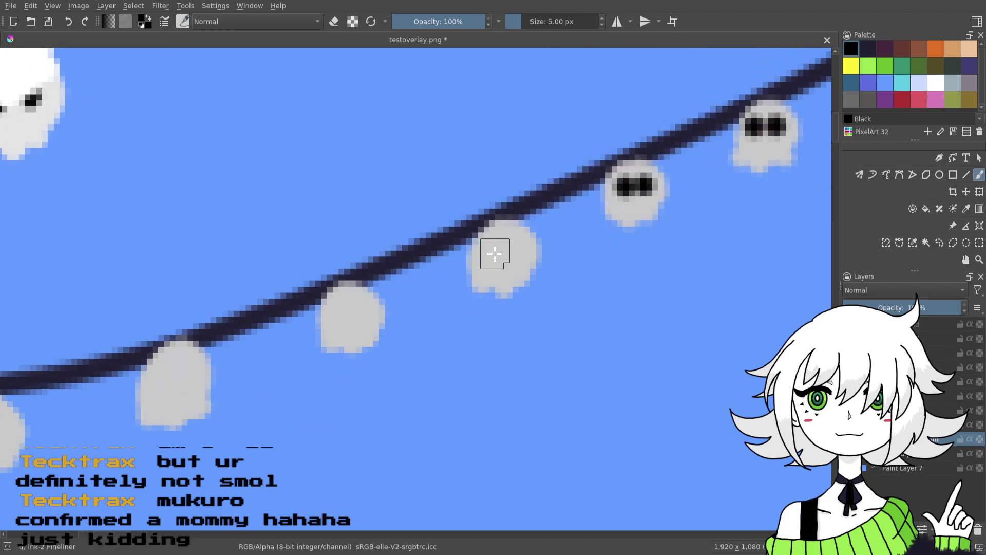
left_click(494, 256)
left_click(514, 255)
left_click_drag(344, 312, 534, 267)
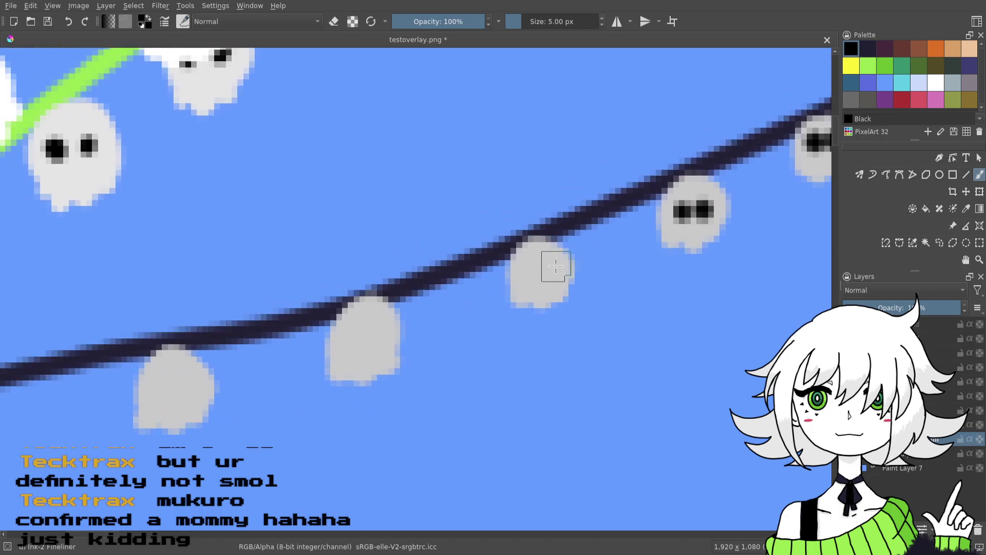
left_click(529, 269)
left_click(549, 266)
- Add black eyes to the last three grey ghosts where the first black strand reaches the canvas's left edge
left_click_drag(485, 289, 625, 228)
left_click(490, 270)
left_click(512, 271)
mouse_move(496, 268)
left_mouse_down()
mouse_move(531, 257)
mouse_move(756, 218)
left_mouse_up()
left_click(561, 274)
left_click(583, 272)
left_click(325, 331)
left_click(347, 328)
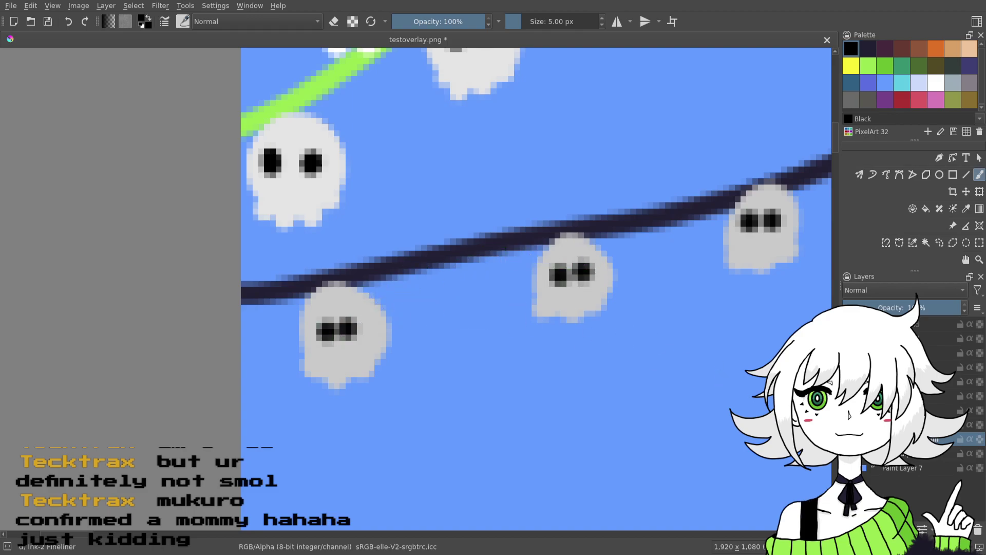
- Save testoverlay.png with the eyes added to the first two black strands
key("ctrl+minus")
key("ctrl+minus")
key("ctrl+minus")
key("ctrl+minus")
key("ctrl+minus")
key("ctrl+minus")
key("ctrl+minus")
left_click_drag(693, 427, 507, 456)
left_click_drag(635, 423, 579, 368)
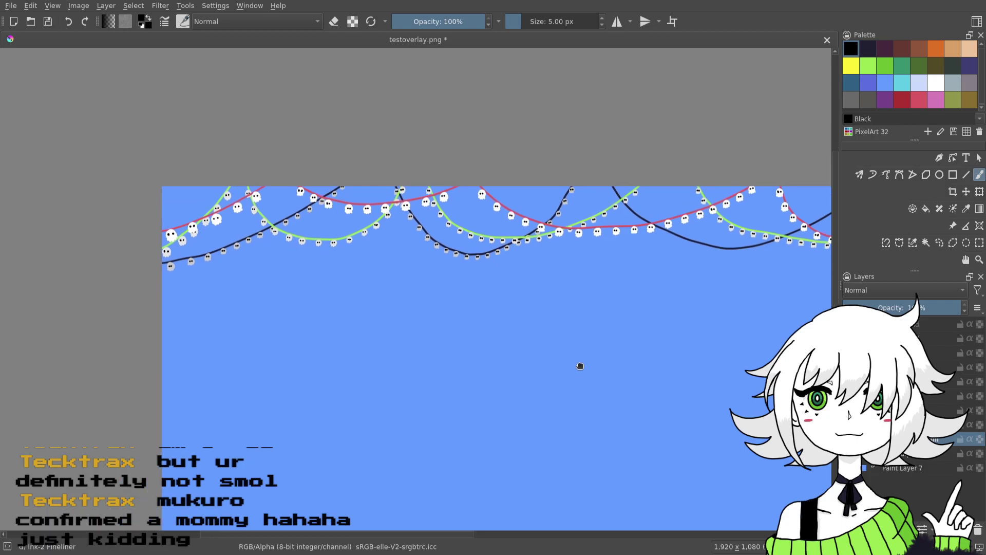
left_click(48, 23)
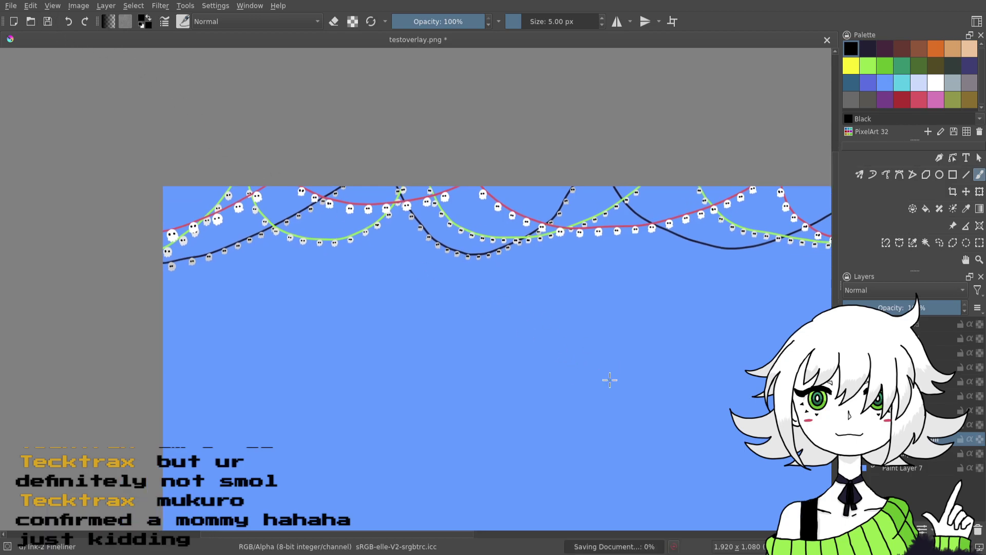
left_click_drag(617, 282, 516, 297)
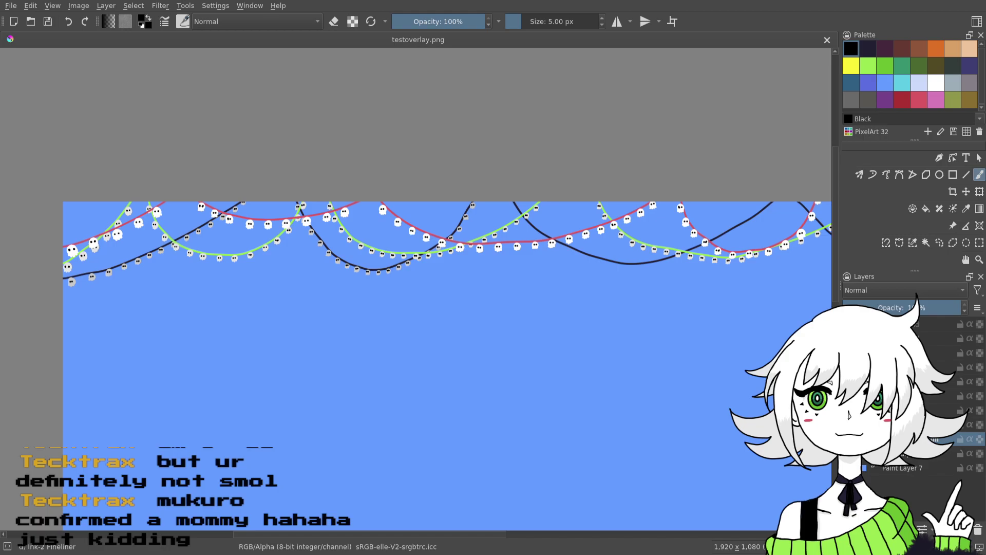
- Hide the blue background layer and show it again after returning to Krita from the Dead Cells game
left_click(849, 468)
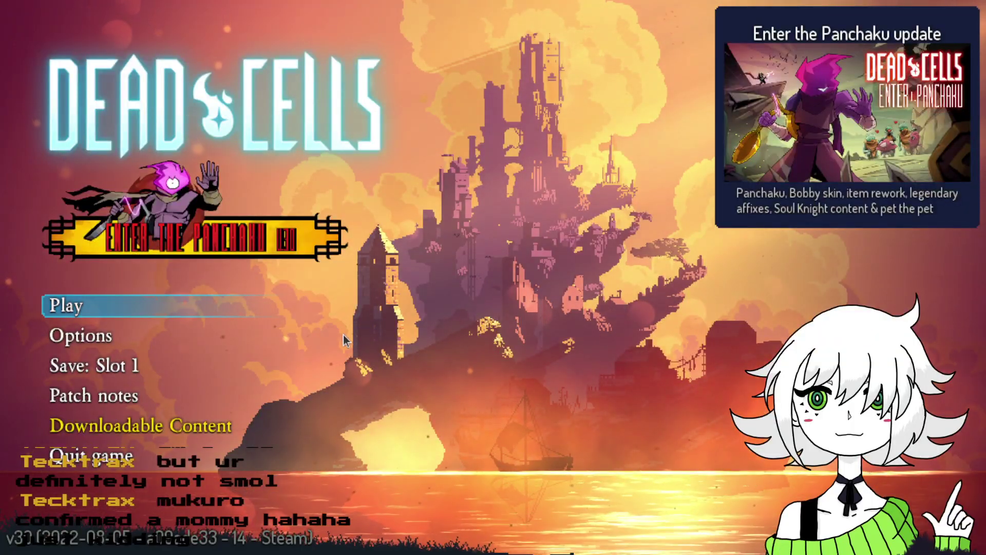
key("alt+Tab")
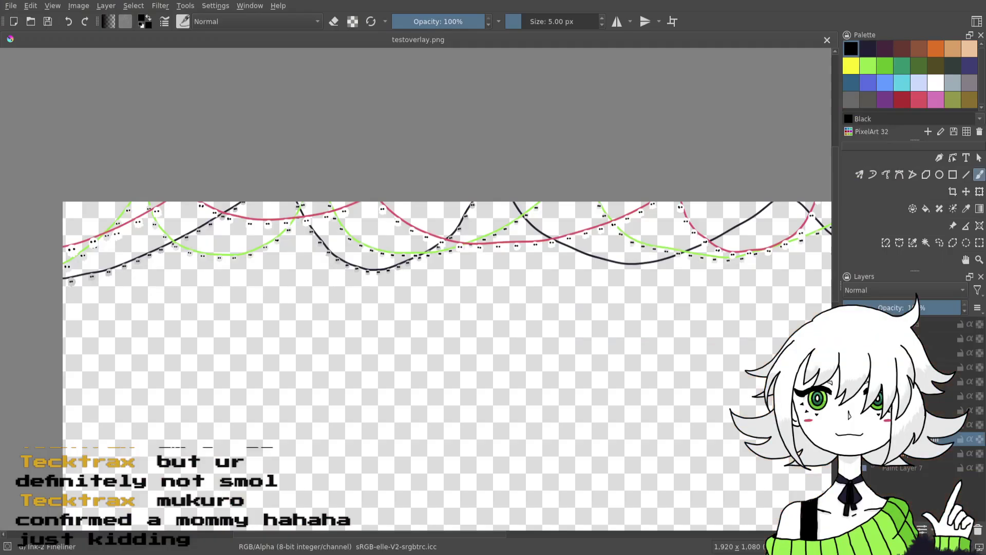
left_click(693, 122)
left_click(849, 468)
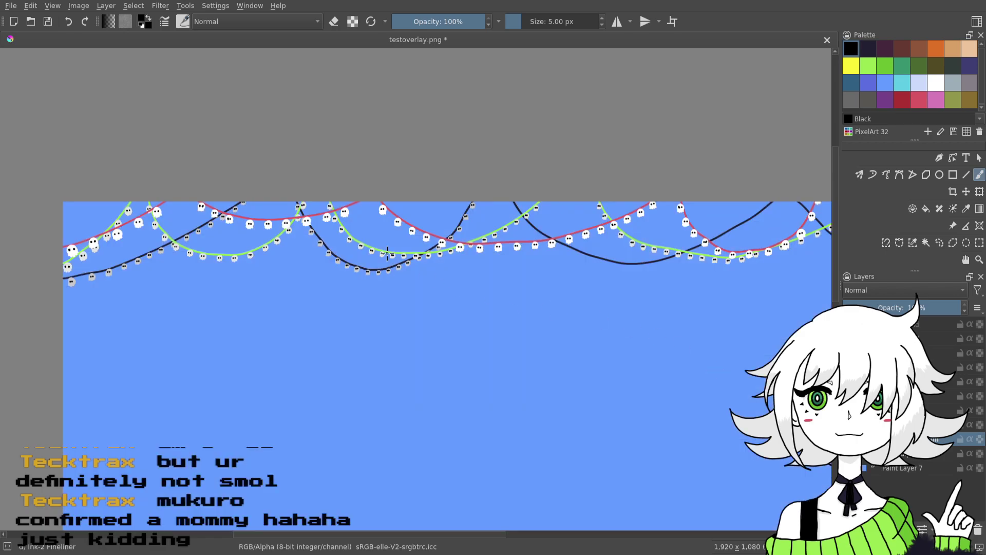
left_click(68, 21)
left_click(848, 468)
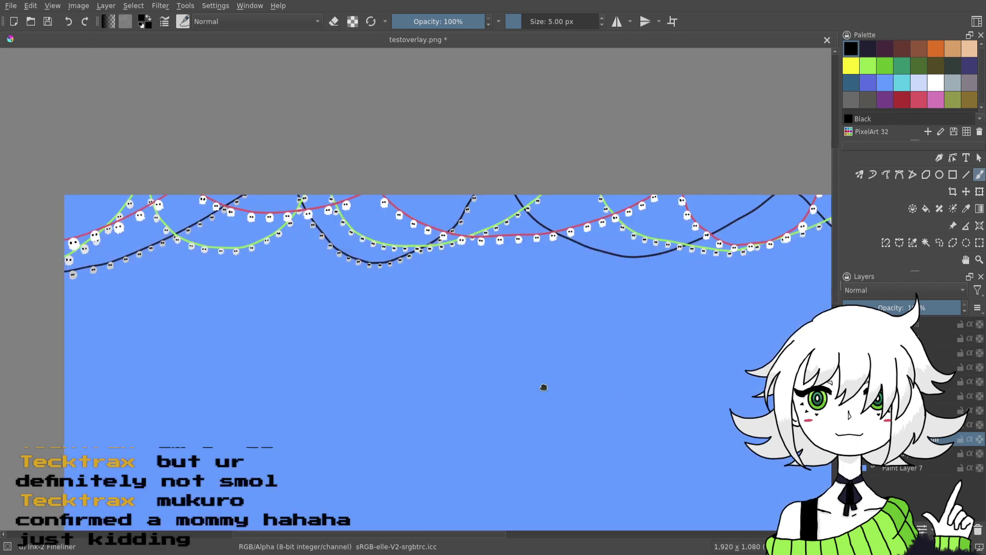
- Sample the ghost grey on the first black strand and paint over the eyes of the fourth and fifth ghosts from the left
left_click_drag(566, 420, 708, 369)
key("ctrl+plus")
key("ctrl+plus")
left_click_drag(606, 332, 816, 444)
left_click_drag(588, 401, 677, 394)
left_click(422, 250, "ctrl")
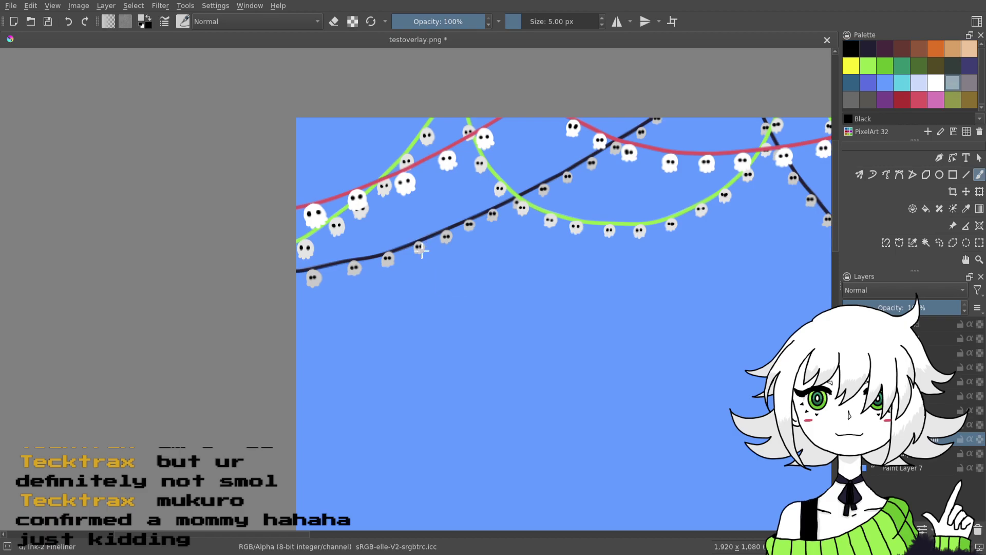
key("plus")
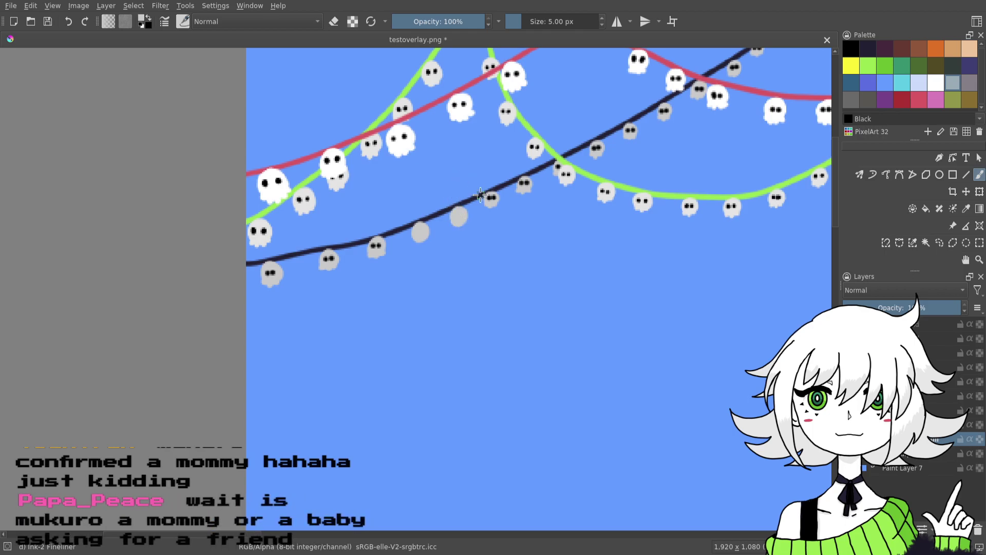
- Paint over the eyes of the next grey ghosts on the first black strand, up to the half-hidden one at the green string
left_click_drag(503, 256, 571, 232)
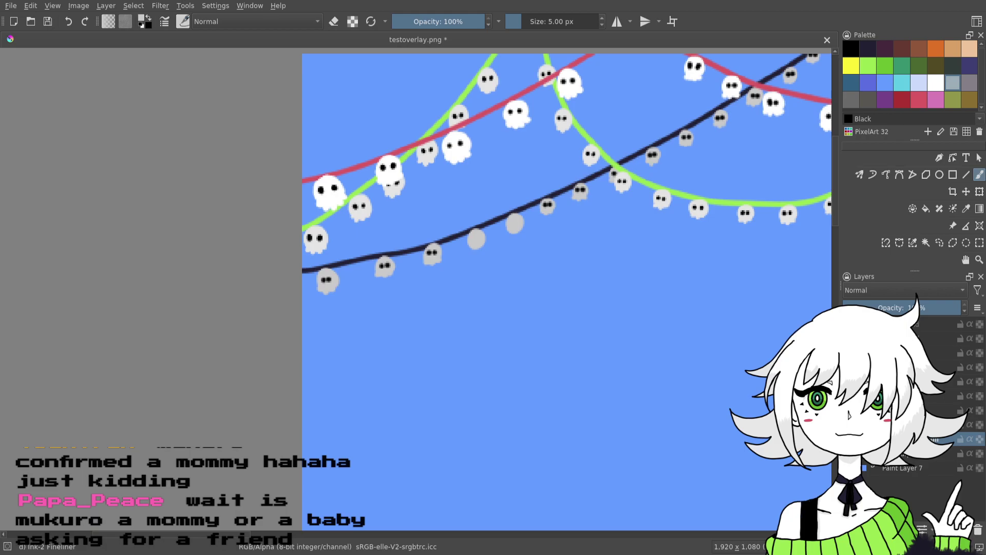
key("ctrl+plus")
left_click_drag(636, 399, 609, 414)
left_click_drag(570, 187, 628, 168)
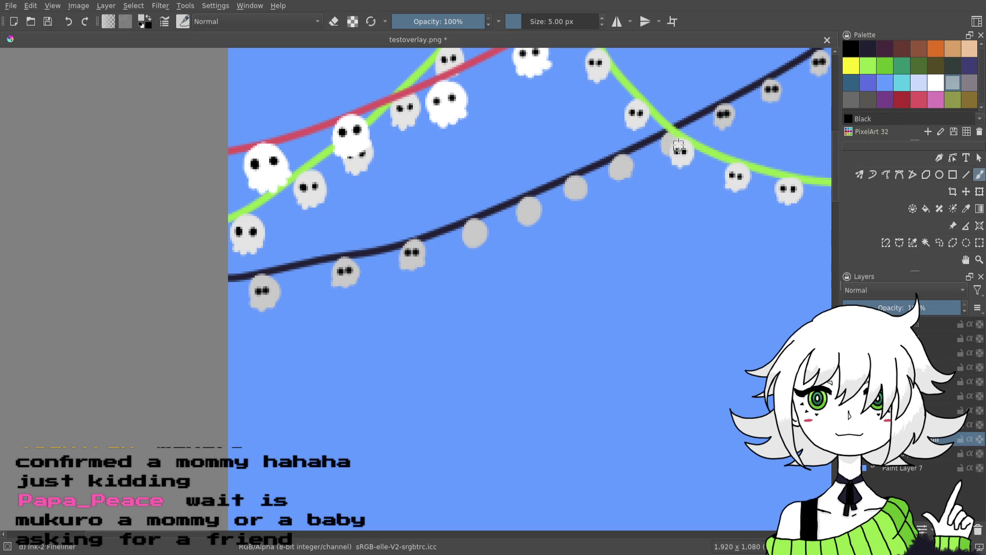
- Paint over the eyes of the grey ghosts on the first black strand from the green string crossing up to the canvas edge
left_click_drag(693, 142, 582, 214)
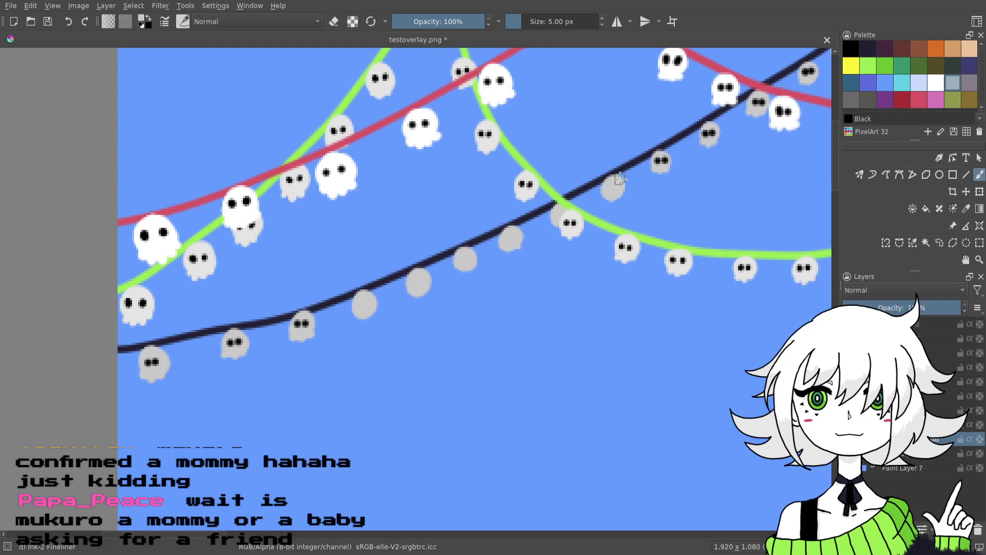
mouse_move(654, 165)
left_mouse_down()
mouse_move(638, 213)
mouse_move(639, 191)
mouse_move(633, 202)
mouse_move(642, 224)
left_mouse_up()
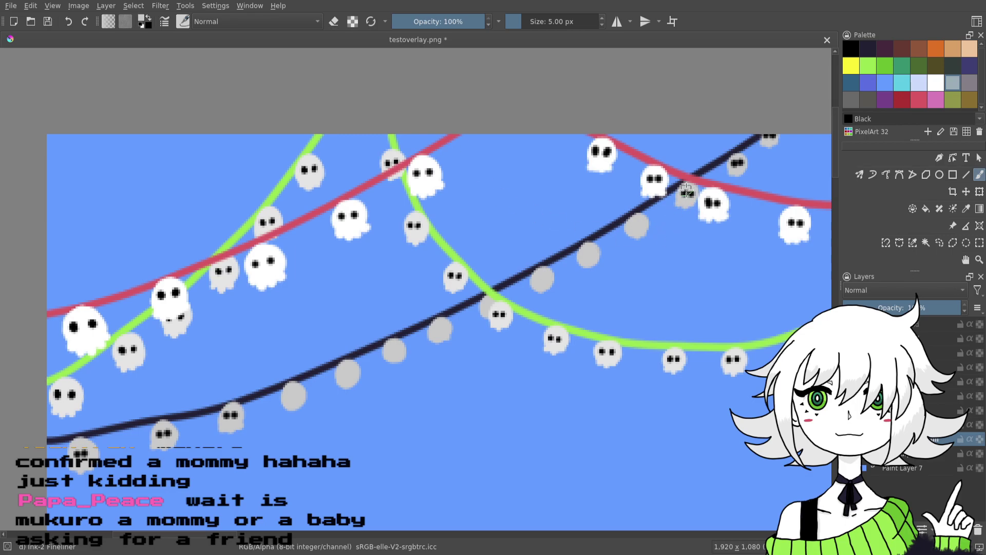
left_click_drag(737, 163, 733, 161)
left_click_drag(492, 409, 725, 298)
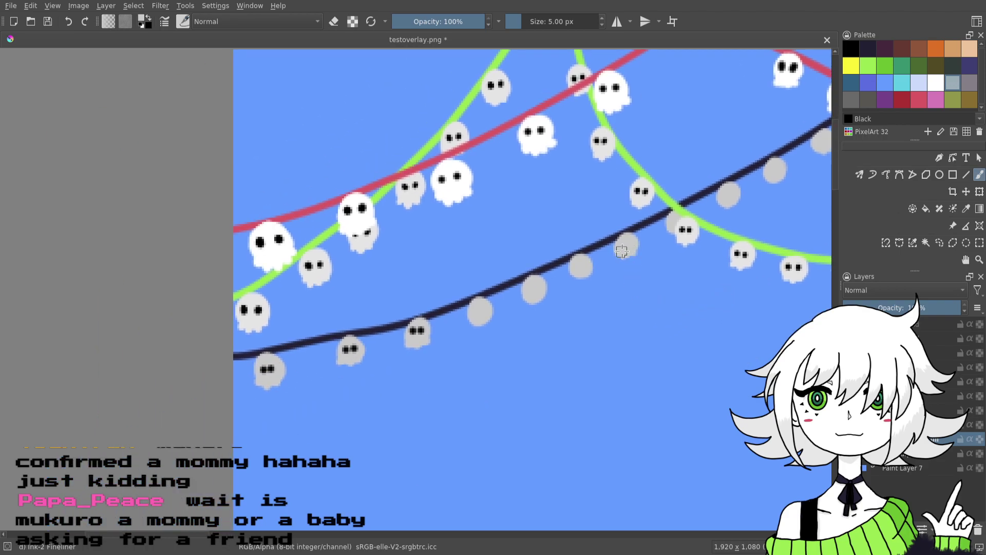
- Paint over the eyes of the grey ghosts from the start of the second black strand down its steep descending arm
left_click_drag(768, 267, 462, 301)
left_click_drag(681, 268, 434, 300)
left_click_drag(617, 135, 619, 145)
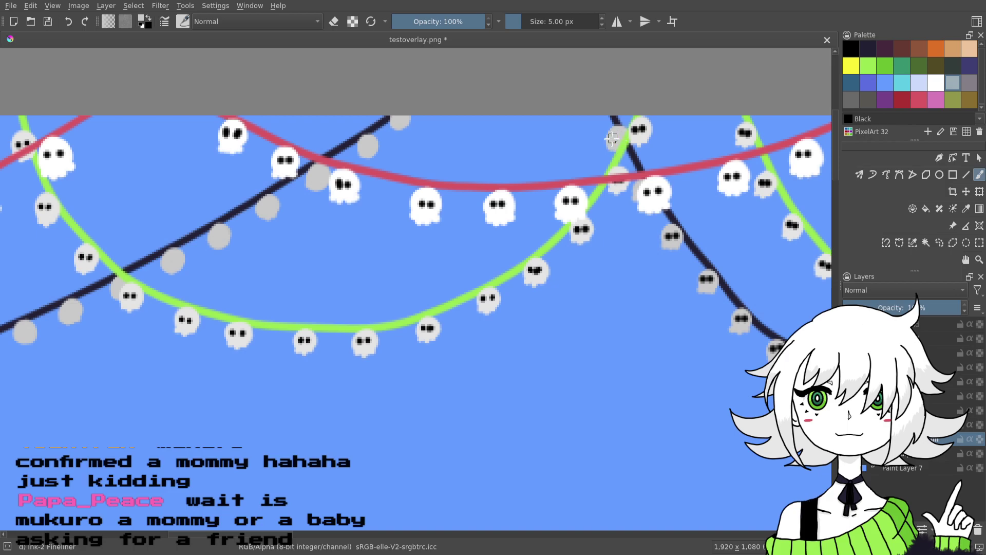
left_click_drag(676, 233, 667, 244)
mouse_move(716, 298)
left_mouse_down()
mouse_move(637, 297)
mouse_move(631, 278)
left_mouse_up()
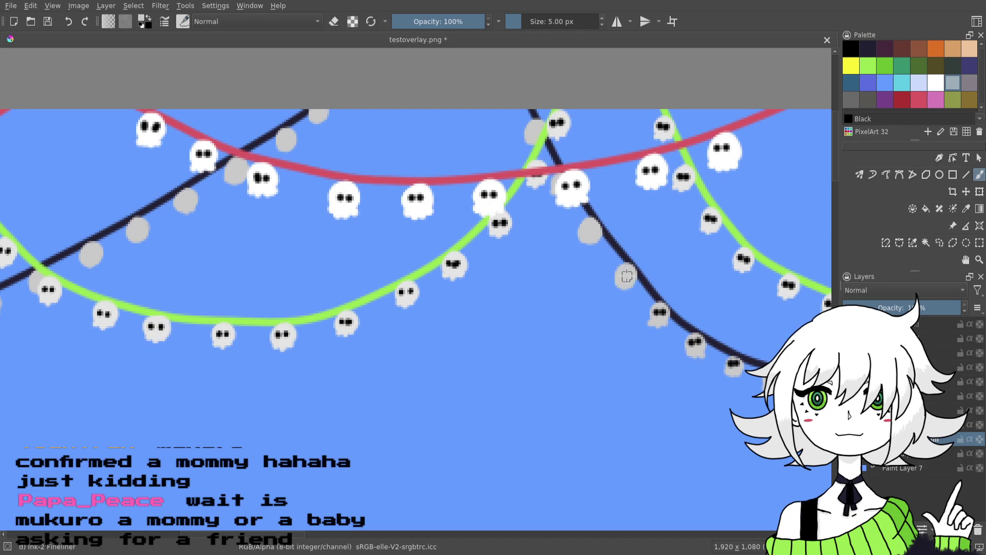
left_click_drag(659, 308, 656, 323)
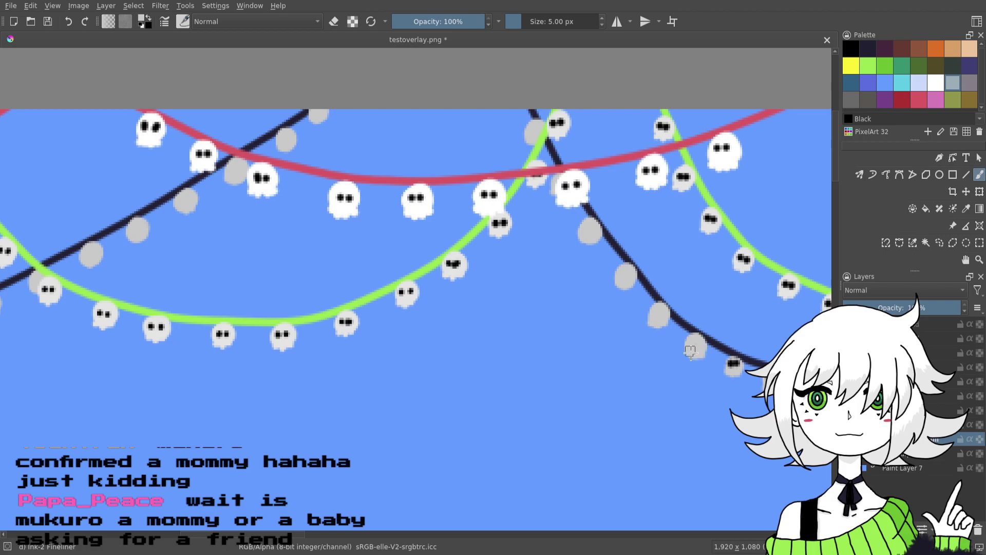
- Paint over the eyes of the grey ghosts through the lowest curve of the second black strand
mouse_move(763, 348)
left_mouse_down()
mouse_move(656, 291)
mouse_move(589, 285)
mouse_move(621, 302)
left_mouse_up()
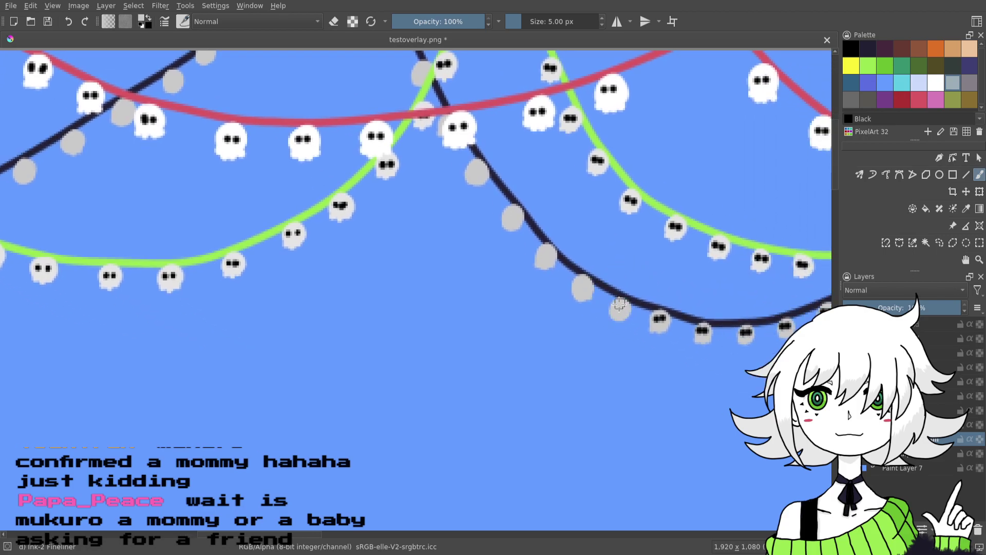
left_click_drag(668, 323, 706, 337)
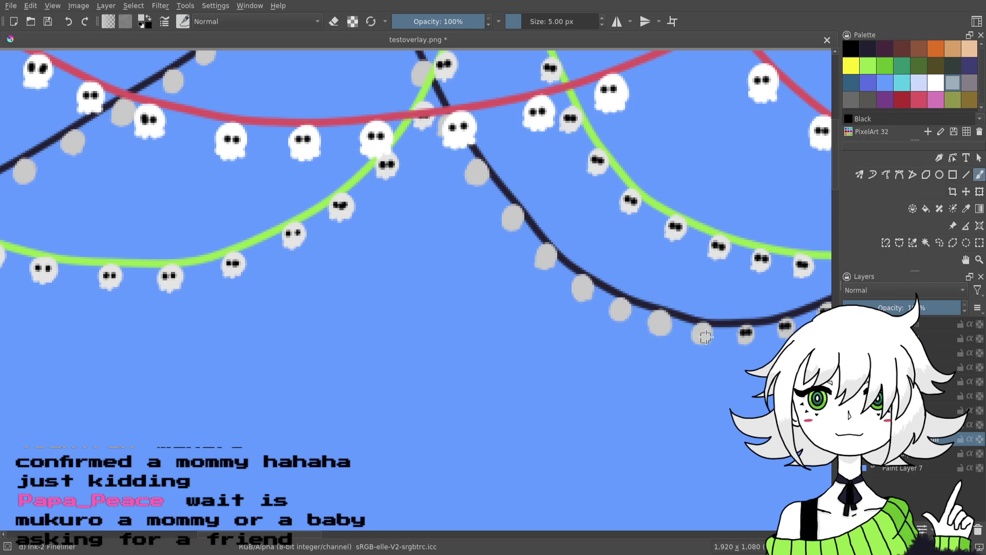
mouse_move(727, 299)
left_mouse_down()
mouse_move(623, 307)
mouse_move(633, 331)
left_mouse_up()
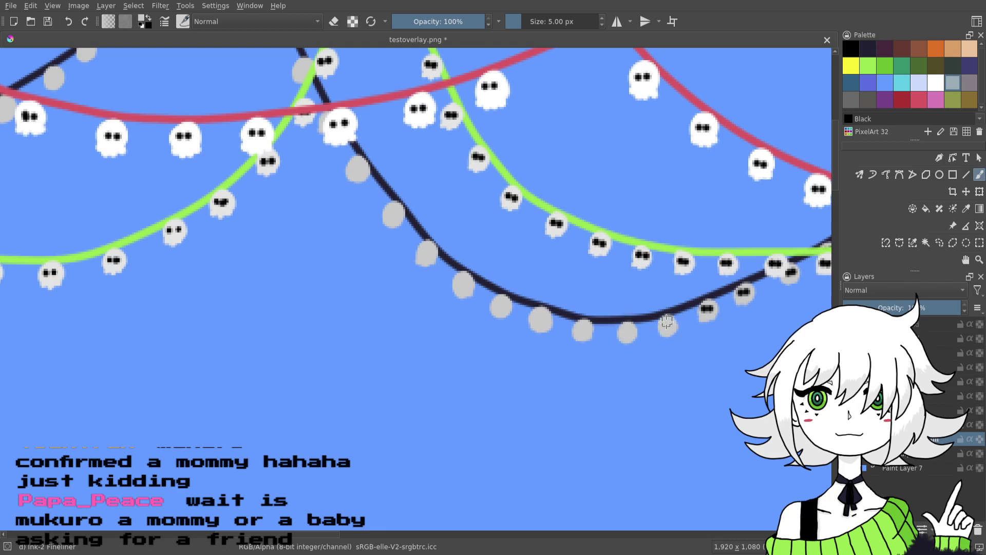
left_click_drag(710, 305, 703, 318)
- Paint over the eyes of the grey ghosts around the green string crossing on the rising arm of the second black strand
mouse_move(747, 287)
left_mouse_down()
mouse_move(746, 299)
mouse_move(600, 302)
left_mouse_up()
left_click_drag(631, 337, 613, 357)
scroll(612, 358, "down", 2)
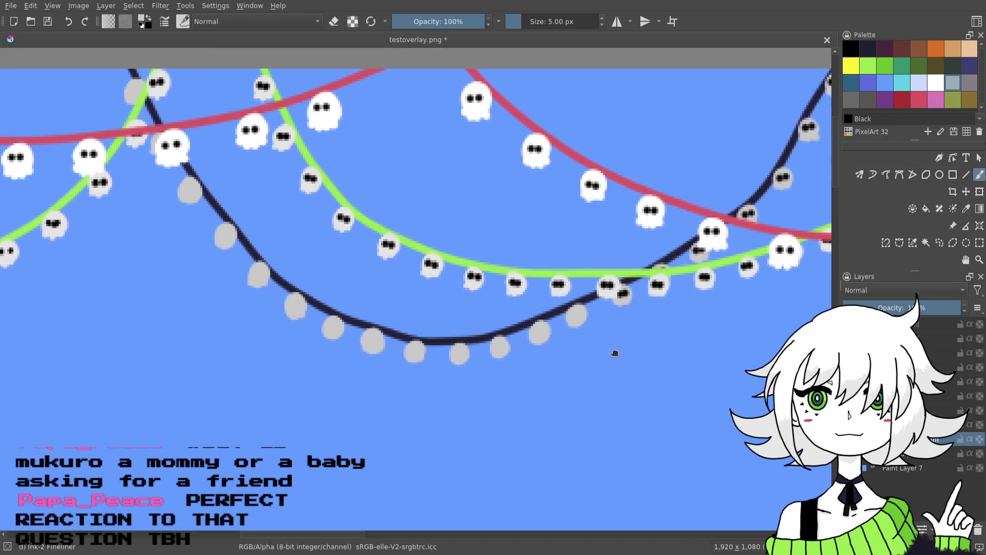
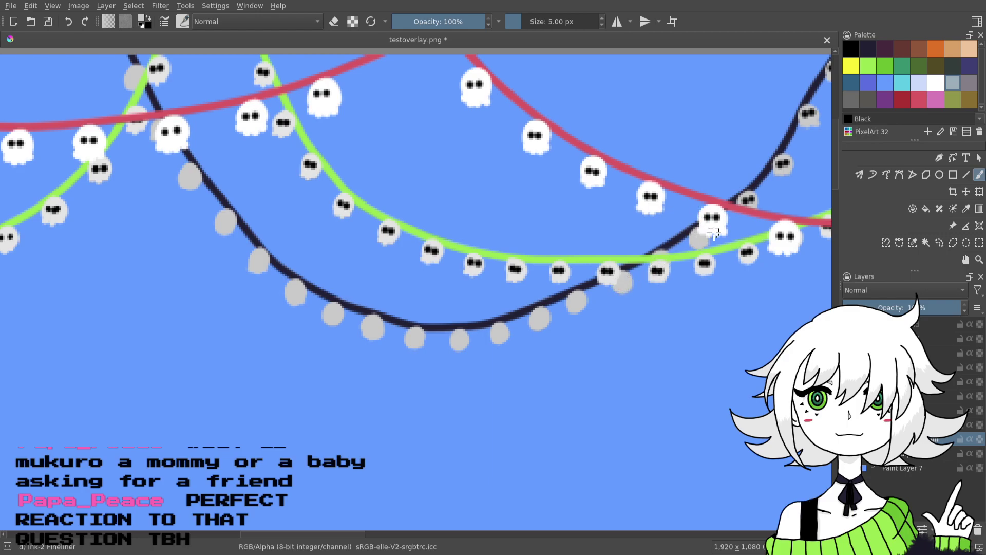
left_click_drag(712, 244, 594, 304)
- Undo the last three strokes and paint over the eyes of the remaining grey ghosts up to the second black strand's upper end
key("ctrl+z")
key("ctrl+z")
key("ctrl+z")
left_click_drag(665, 221, 667, 223)
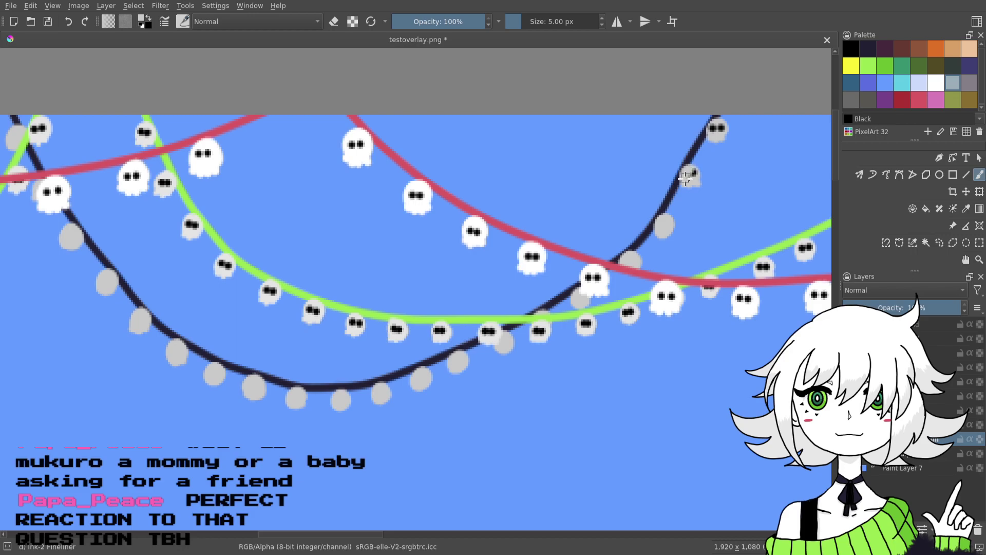
left_click_drag(720, 122, 723, 131)
- Paint a grey ghost body at the upper end of the third black strand, above the green string crossing
left_click_drag(745, 244, 538, 281)
left_click_drag(567, 357, 578, 340)
mouse_move(691, 162)
left_mouse_down()
mouse_move(615, 191)
mouse_move(615, 182)
left_mouse_up()
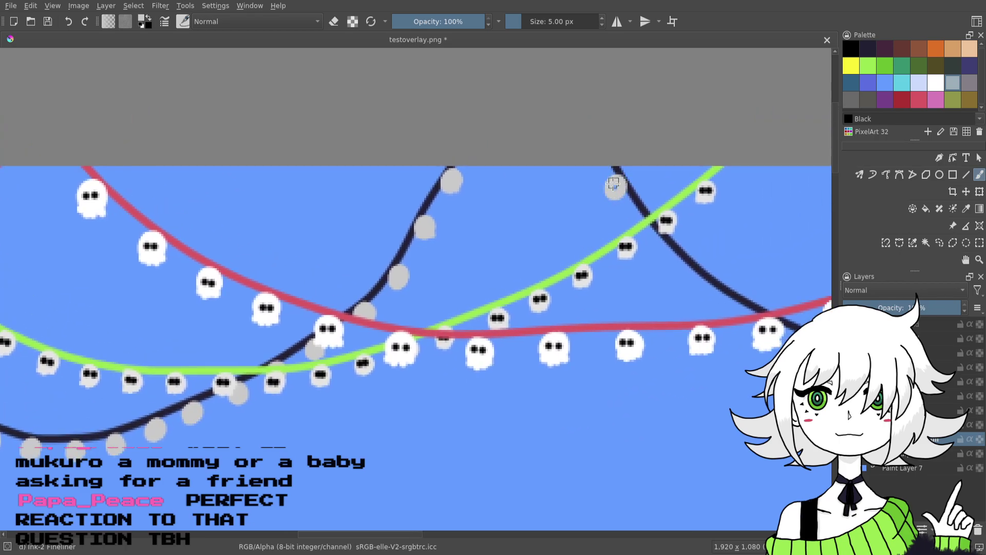
- Paint more grey ghost bodies down the third black strand, past the green string crossing
left_click_drag(651, 233, 658, 245)
mouse_move(694, 276)
left_mouse_down()
mouse_move(692, 290)
mouse_move(694, 279)
left_mouse_up()
mouse_move(756, 339)
left_mouse_down()
mouse_move(619, 343)
mouse_move(554, 310)
left_mouse_up()
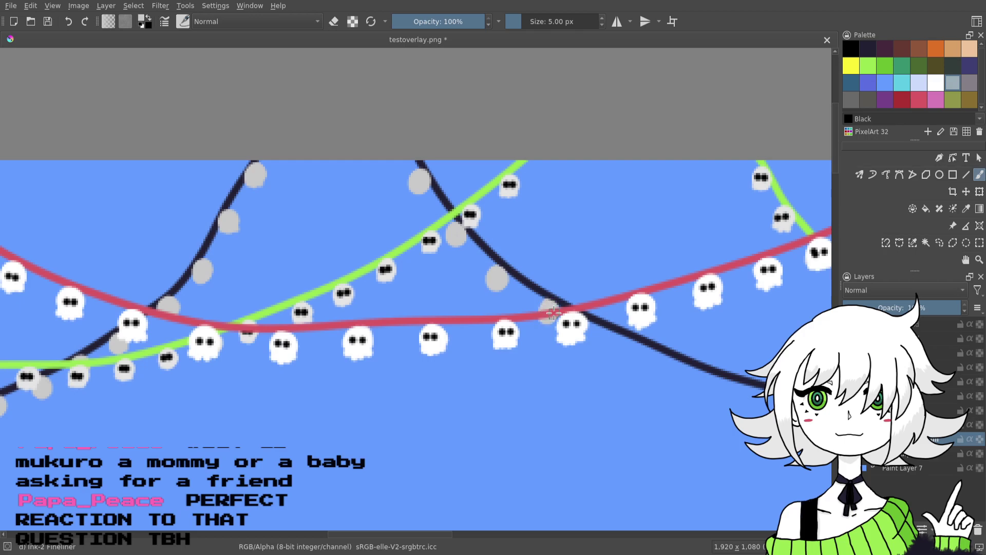
- Clear all the grey ghost bodies from the black strands' ghost layer
left_click_drag(577, 363, 779, 316)
mouse_move(558, 375)
left_mouse_down()
mouse_move(732, 325)
mouse_move(764, 361)
left_mouse_up()
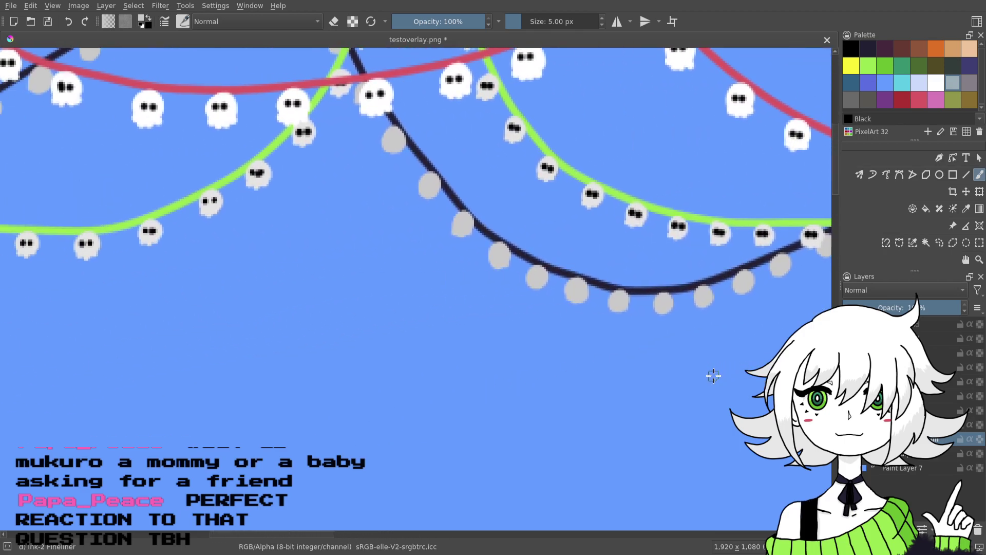
key("Delete")
- Paint three widely spaced grey oval ghost bodies under the first black strand, starting at the canvas's left edge
mouse_move(488, 355)
left_mouse_down()
mouse_move(723, 370)
mouse_move(786, 362)
left_mouse_up()
left_click_drag(467, 378, 768, 374)
left_click_drag(455, 400, 785, 336)
mouse_move(380, 261)
left_mouse_down()
mouse_move(383, 279)
mouse_move(375, 269)
left_mouse_up()
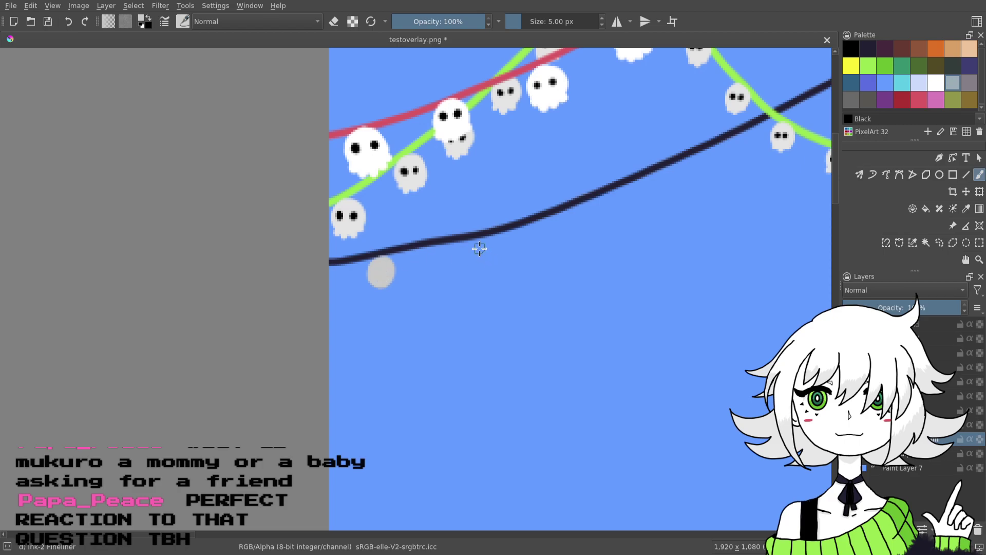
left_click_drag(497, 238, 502, 245)
left_click_drag(611, 192, 612, 201)
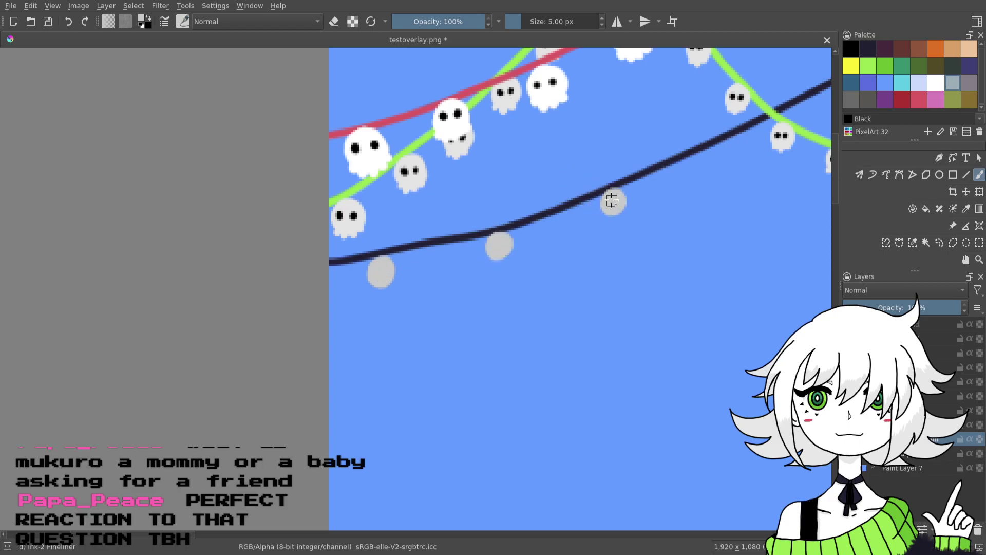
- Paint four more grey oval bodies up the first black strand, past the green and red string crossings
left_click_drag(694, 225, 539, 326)
left_click_drag(606, 225, 606, 232)
left_click_drag(677, 215, 538, 290)
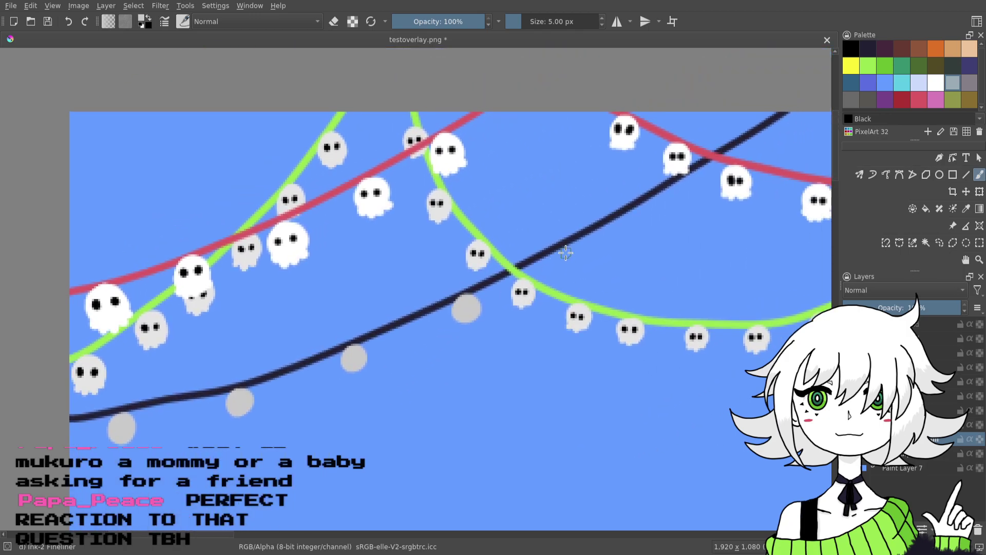
left_click_drag(574, 246, 577, 261)
mouse_move(662, 200)
left_mouse_down()
mouse_move(576, 262)
mouse_move(538, 266)
left_mouse_up()
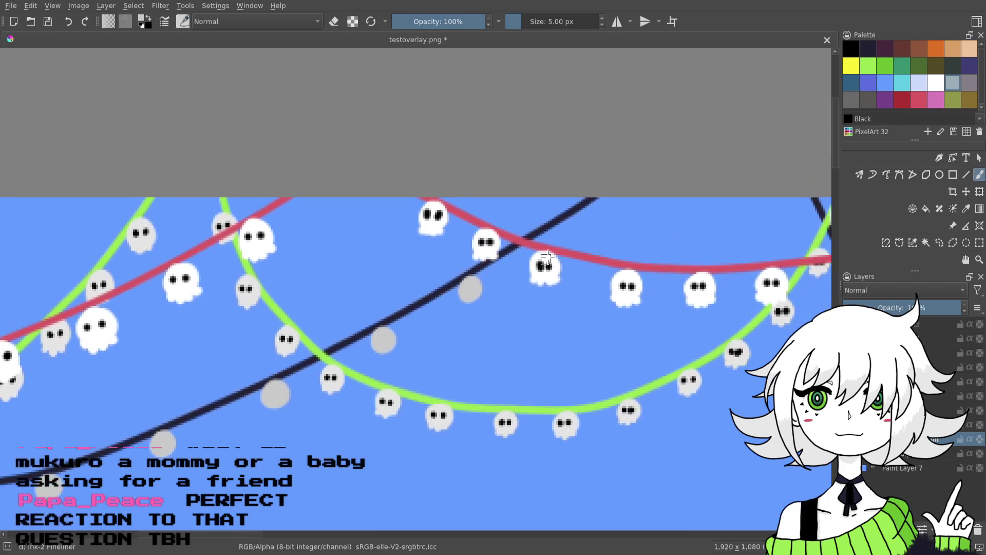
left_click_drag(565, 221, 569, 227)
- Paint three spaced grey oval bodies down the falling arm of the second black strand, starting at its upper end
left_click_drag(452, 403, 817, 244)
left_click_drag(701, 292, 332, 368)
left_click_drag(696, 274, 529, 287)
mouse_move(647, 145)
left_mouse_down()
mouse_move(644, 180)
mouse_move(642, 153)
left_mouse_up()
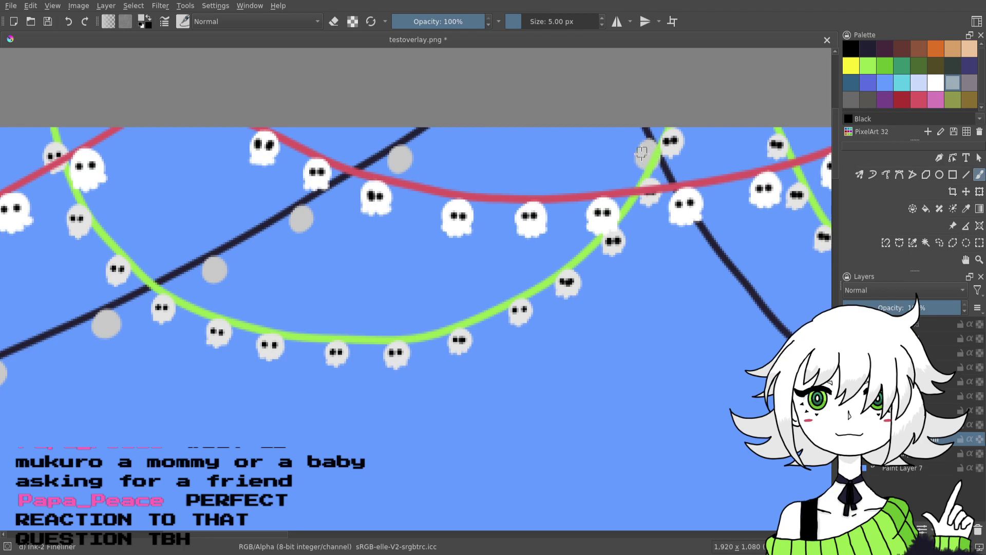
left_click_drag(702, 316, 636, 305)
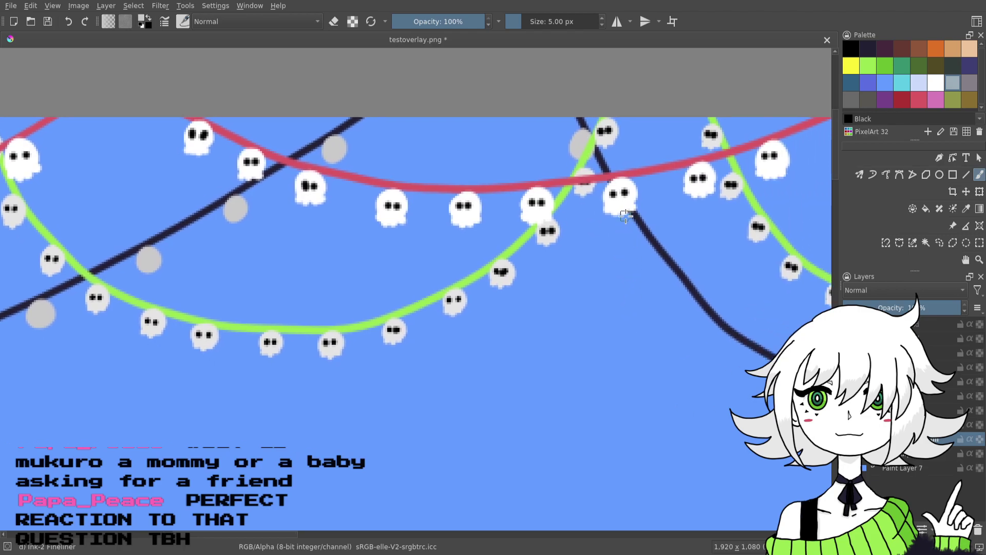
left_click_drag(629, 227, 627, 239)
scroll(620, 308, "right", 3)
scroll(620, 308, "down", 2)
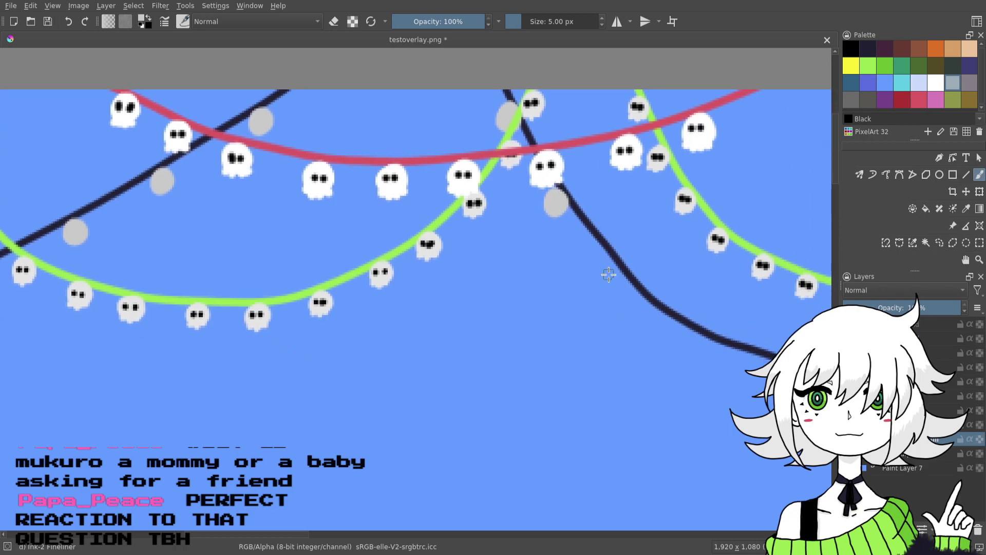
left_click_drag(611, 265, 613, 266)
- Paint three grey oval bodies under the lowest curve of the second black strand
scroll(614, 271, "right", 3)
scroll(615, 272, "down", 3)
left_click_drag(612, 285, 608, 303)
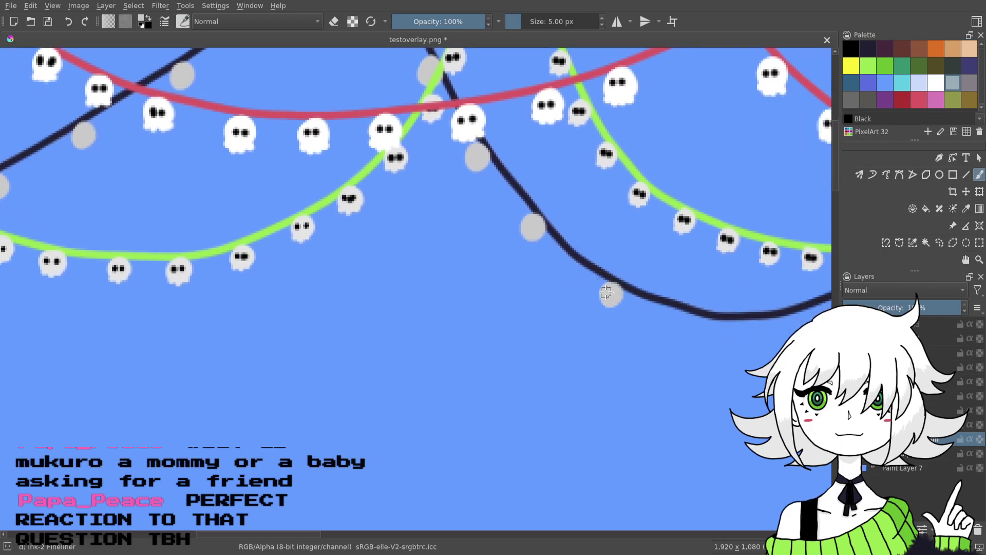
scroll(606, 291, "right", 3)
left_click_drag(582, 300, 588, 307)
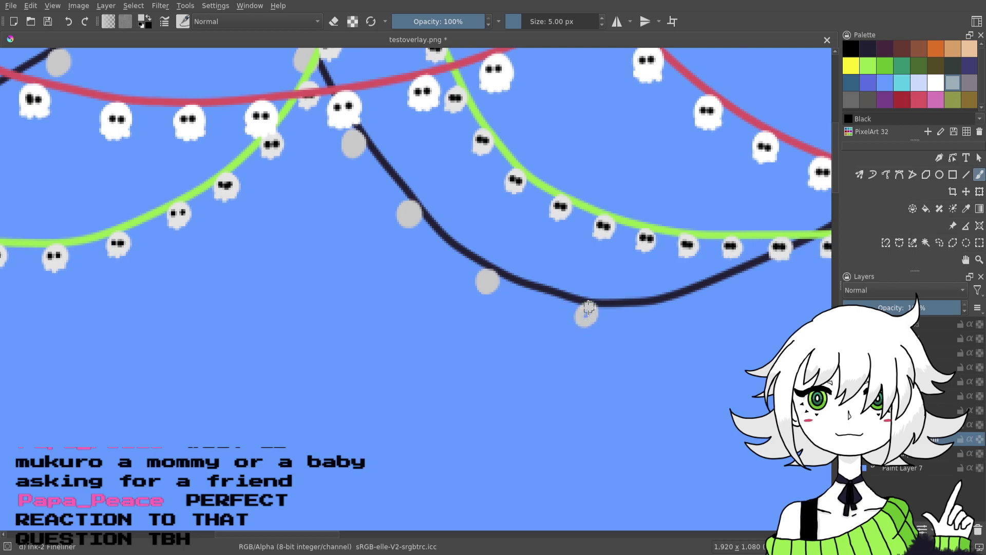
left_click_drag(701, 292, 695, 307)
- Paint two grey oval bodies on the rising arm of the second black strand, beyond the green string crossing
scroll(724, 295, "right", 5)
scroll(724, 295, "up", 1)
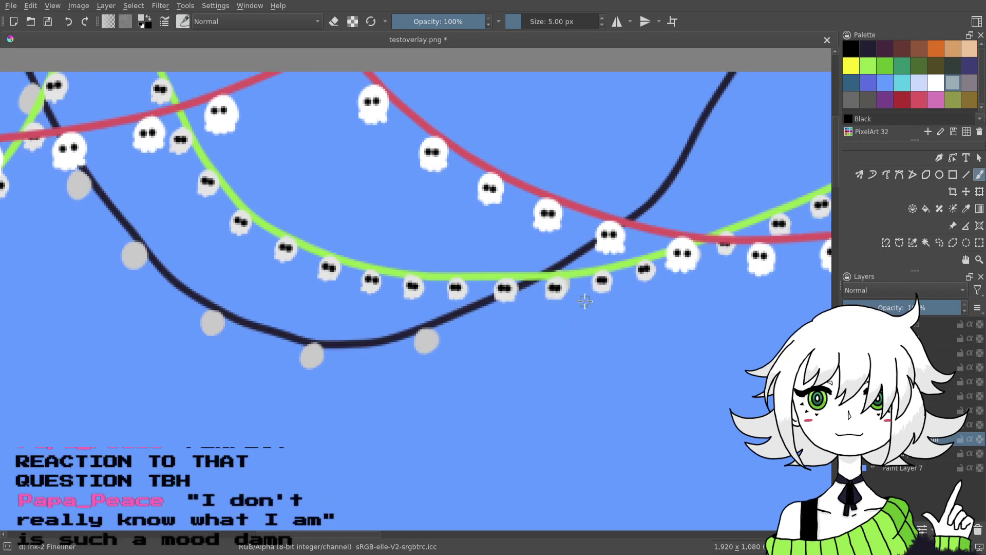
left_click(646, 221)
left_click(711, 130)
mouse_move(712, 121)
left_mouse_down()
mouse_move(706, 139)
mouse_move(711, 120)
left_mouse_up()
- Paint three grey oval bodies down the third black strand, from its upper end to just past the red string crossing
left_click_drag(727, 203, 496, 273)
left_click(676, 182)
mouse_move(727, 274)
left_mouse_down()
mouse_move(590, 284)
mouse_move(562, 276)
left_mouse_up()
left_click(584, 266)
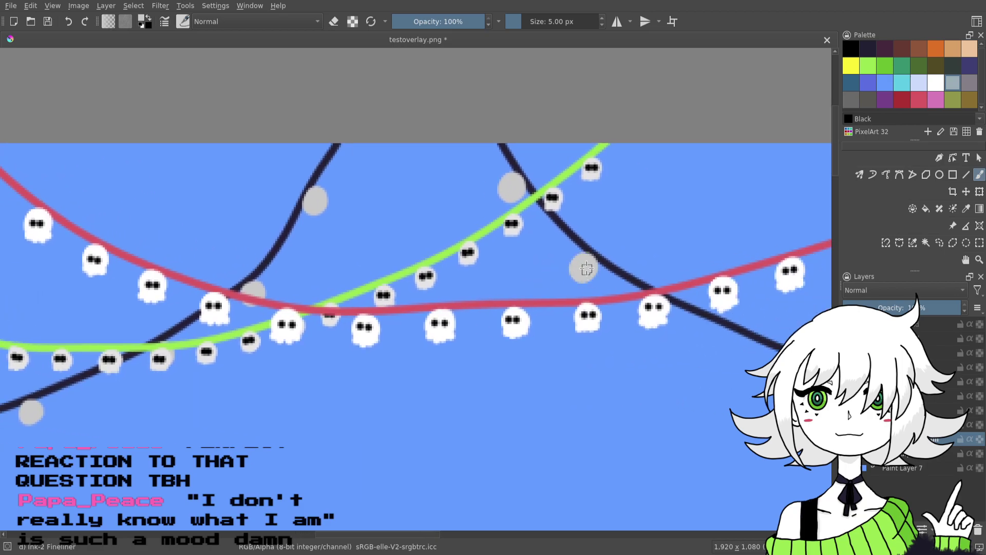
left_click_drag(661, 319, 585, 309)
left_click(583, 308)
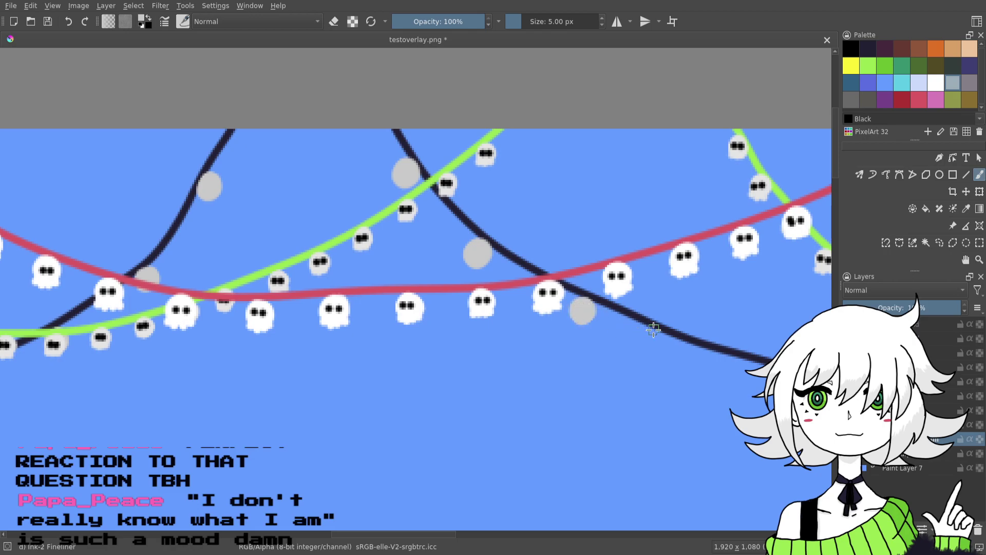
- Paint four grey oval bodies through the lowest curve of the third black strand, up to the green string crossing
left_click_drag(642, 328, 552, 283)
left_click(528, 305)
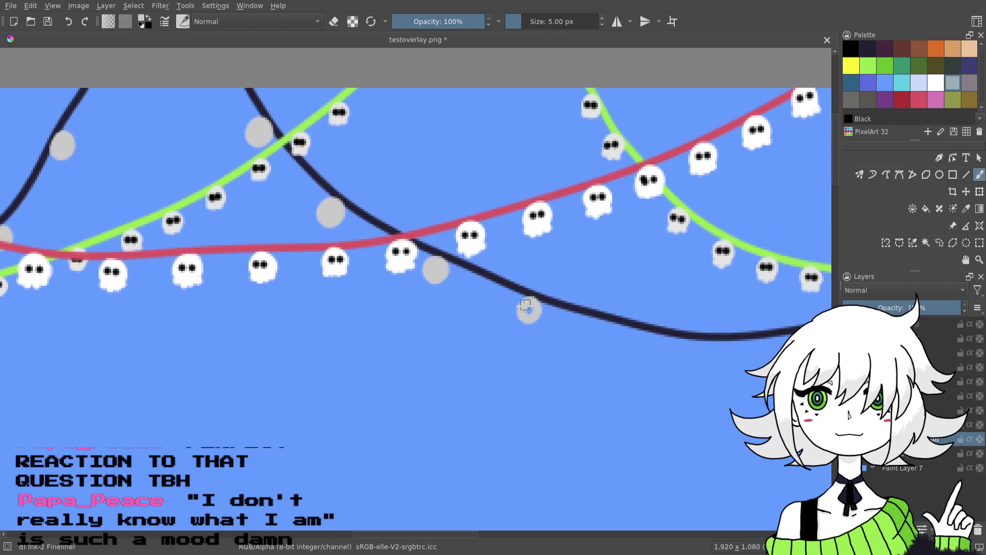
mouse_move(648, 331)
left_mouse_down()
mouse_move(561, 292)
mouse_move(558, 302)
mouse_move(564, 298)
left_mouse_up()
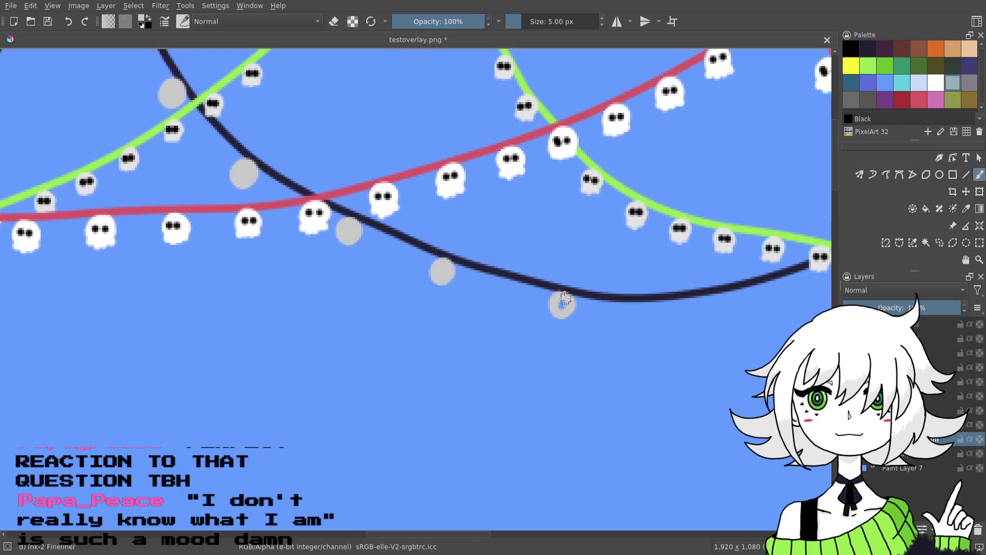
mouse_move(678, 303)
left_mouse_down()
mouse_move(681, 312)
mouse_move(573, 342)
mouse_move(634, 331)
left_mouse_up()
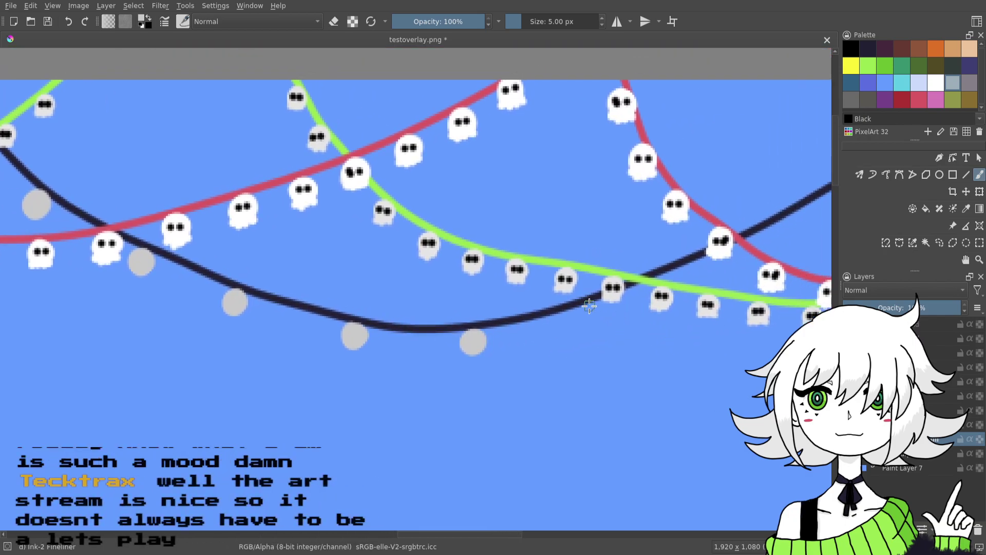
left_click_drag(589, 307, 593, 311)
- Paint three grey oval bodies up the rising arm of the third black strand, from the red string crossing to its upper end
left_click_drag(695, 288, 589, 308)
left_click_drag(624, 273, 616, 282)
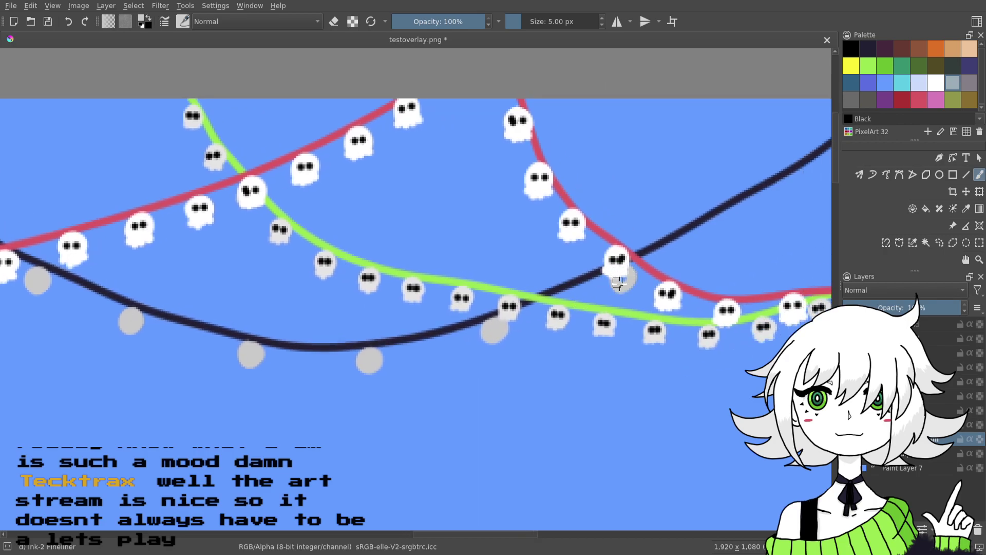
left_click_drag(689, 260, 591, 278)
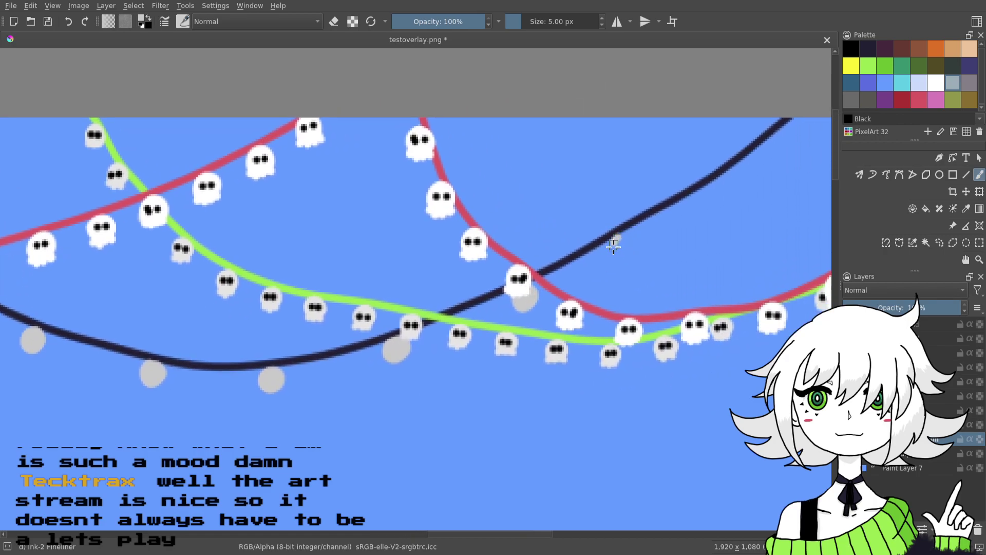
left_click_drag(614, 242, 623, 239)
scroll(636, 214, "right", 4)
scroll(636, 214, "up", 2)
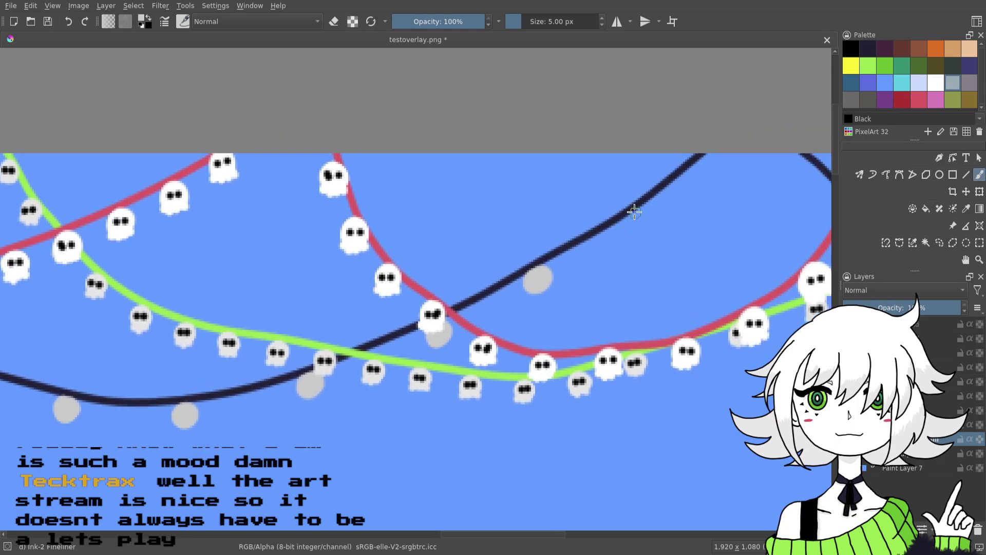
left_click(642, 218)
- Paint three grey oval bodies down the fourth black strand, from its upper end to beyond the green string crossing
scroll(551, 231, "right", 6)
scroll(551, 232, "up", 2)
left_click(673, 216)
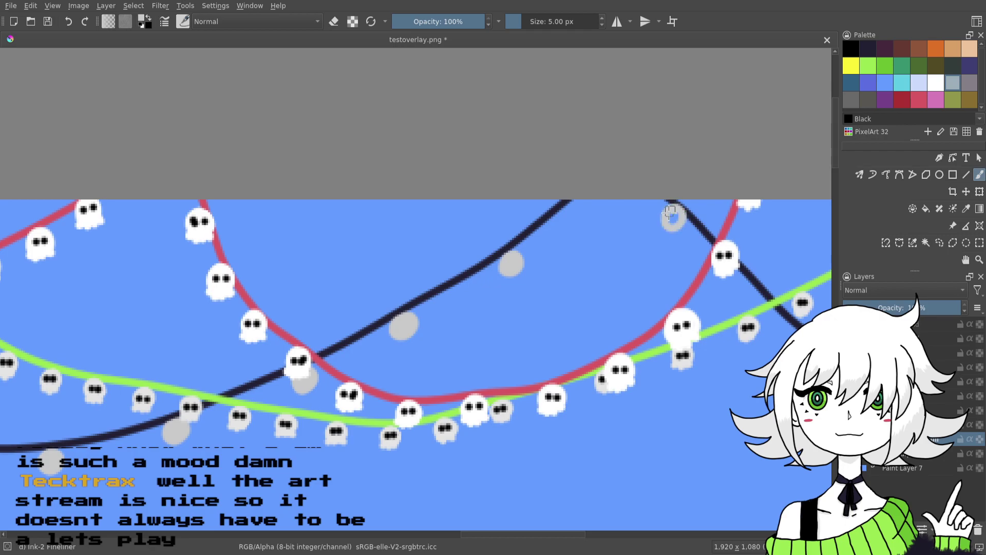
scroll(640, 281, "right", 3)
scroll(640, 282, "down", 1)
left_click(655, 273)
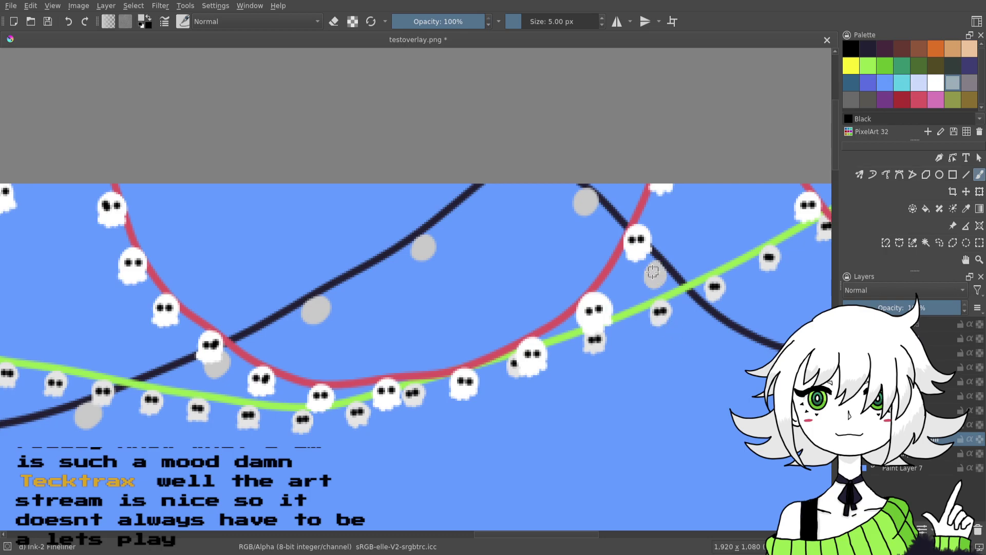
scroll(596, 313, "right", 6)
scroll(596, 313, "down", 3)
left_click(593, 308)
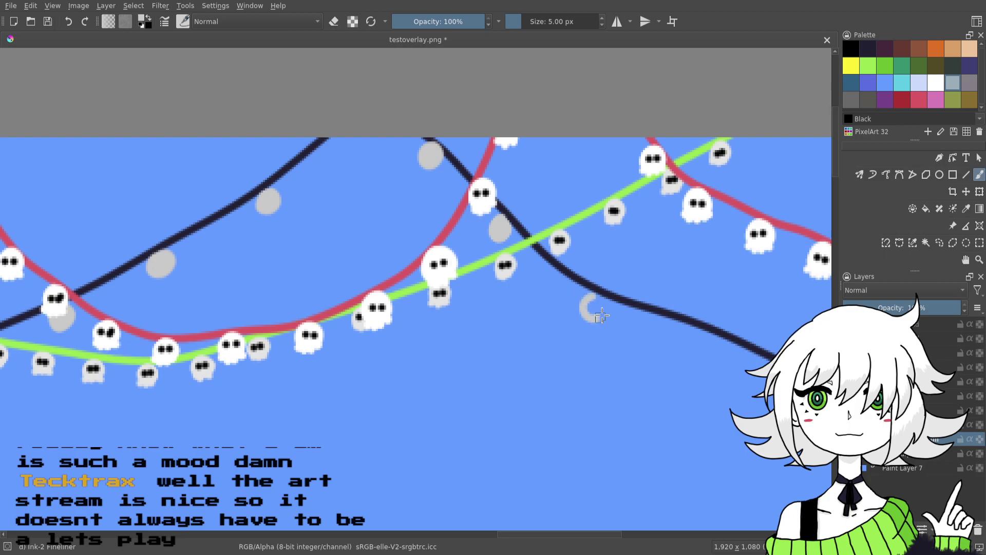
- Paint three more grey oval bodies along the fourth black strand up to the red area at its end
scroll(595, 308, "right", 5)
scroll(594, 308, "down", 2)
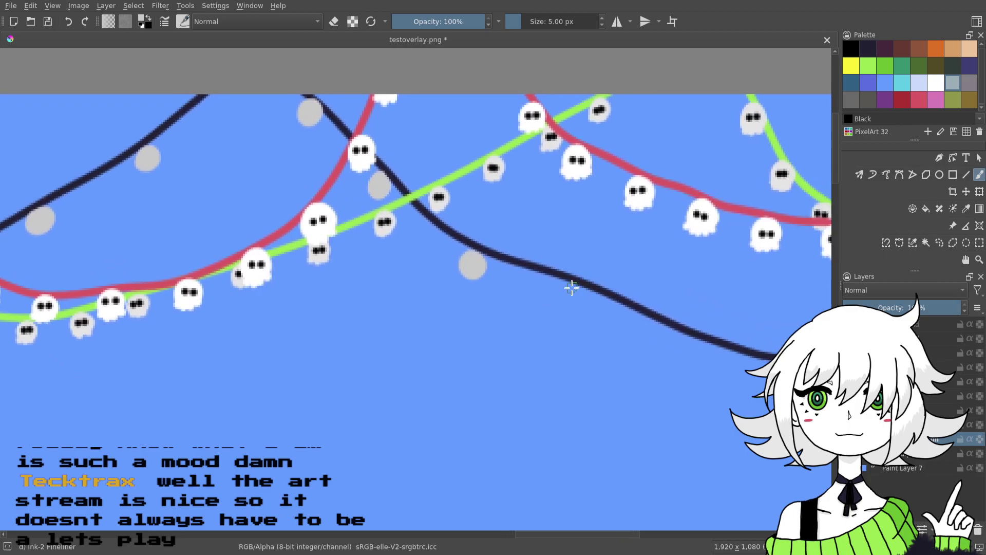
left_click(581, 306)
left_click_drag(699, 355, 588, 280)
left_click(582, 276)
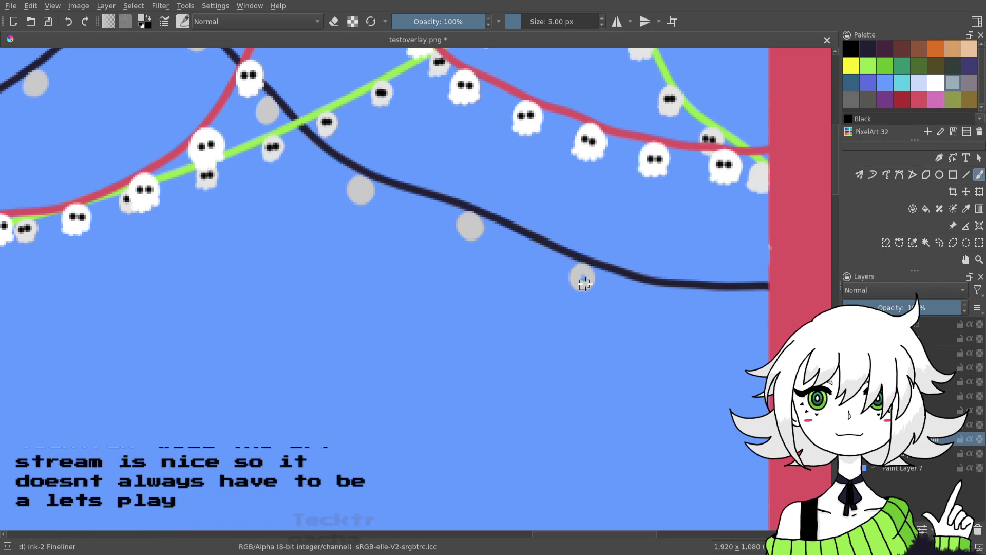
left_click_drag(715, 288, 698, 309)
scroll(688, 311, "right", 1)
scroll(688, 311, "down", 1)
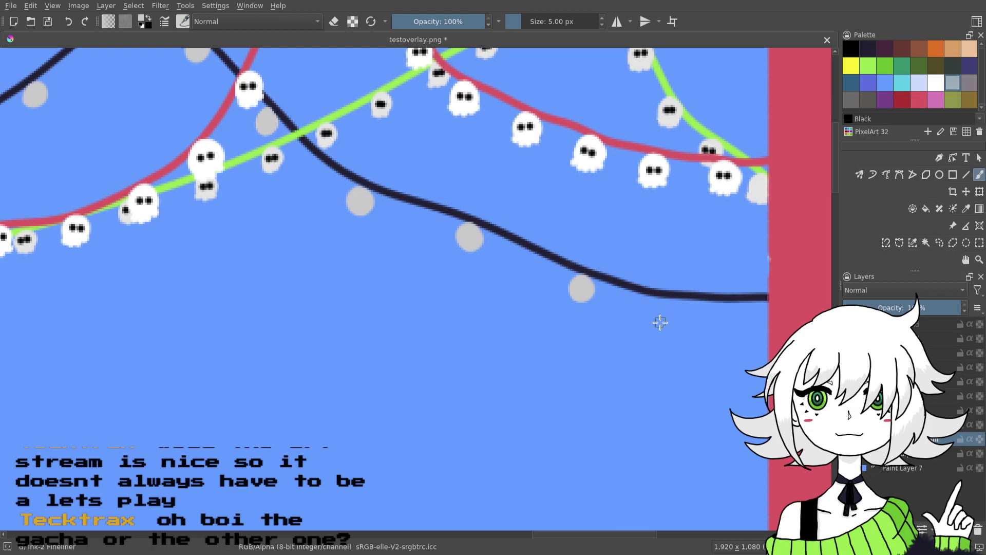
left_click(708, 312)
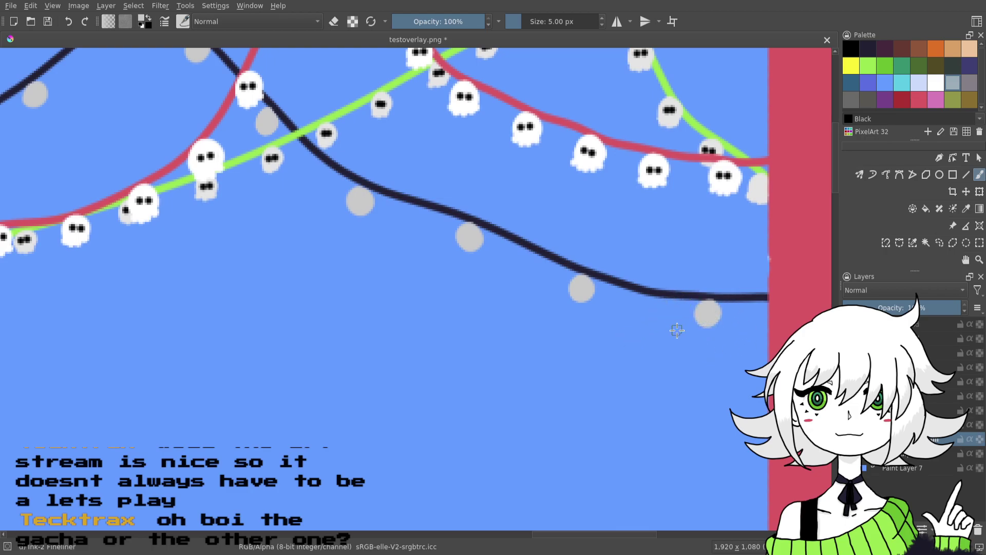
- Save the testoverlay.png document
scroll(533, 367, "left", 10)
scroll(532, 367, "up", 1)
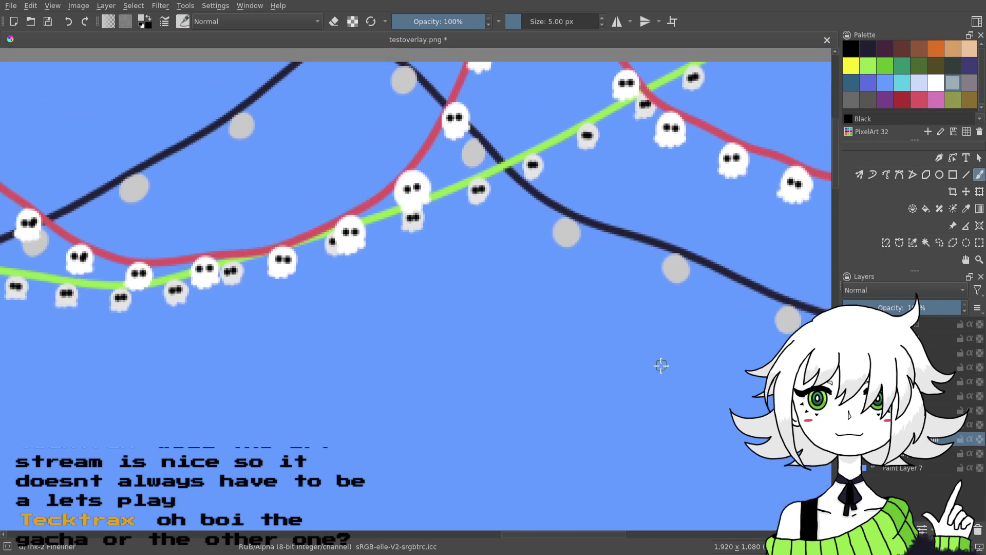
left_click_drag(450, 338, 617, 354)
left_click_drag(442, 352, 643, 280)
left_click_drag(453, 379, 638, 300)
left_click_drag(400, 322, 600, 355)
left_click_drag(431, 326, 668, 388)
left_click_drag(342, 341, 622, 395)
left_click_drag(435, 341, 763, 323)
left_click(47, 21)
- Paint ragged lower hems on the first three grey ghosts at the left end of the first black strand
left_click_drag(400, 360, 749, 387)
left_click_drag(471, 386, 749, 332)
left_click_drag(517, 363, 713, 322)
left_click_drag(618, 350, 753, 334)
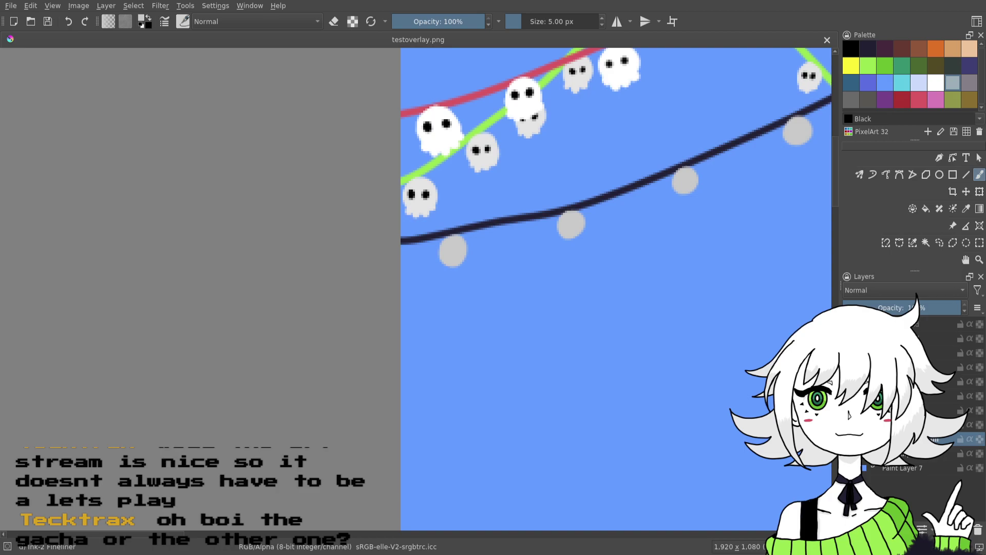
key("plus")
key("plus")
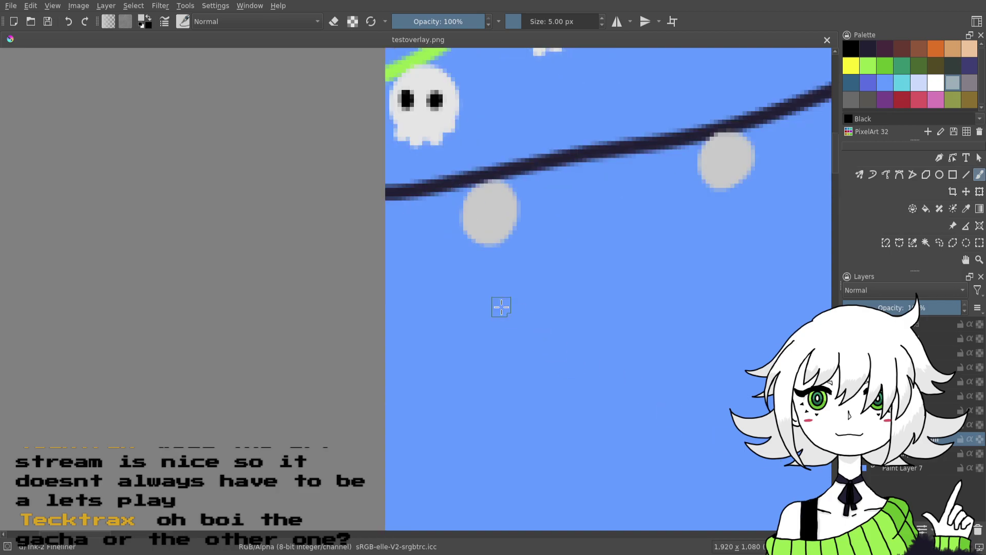
left_click_drag(469, 238, 509, 236)
left_click_drag(677, 240, 582, 292)
mouse_move(623, 225)
left_mouse_down()
mouse_move(614, 234)
mouse_move(654, 230)
mouse_move(645, 229)
left_mouse_up()
left_click_drag(712, 274, 470, 362)
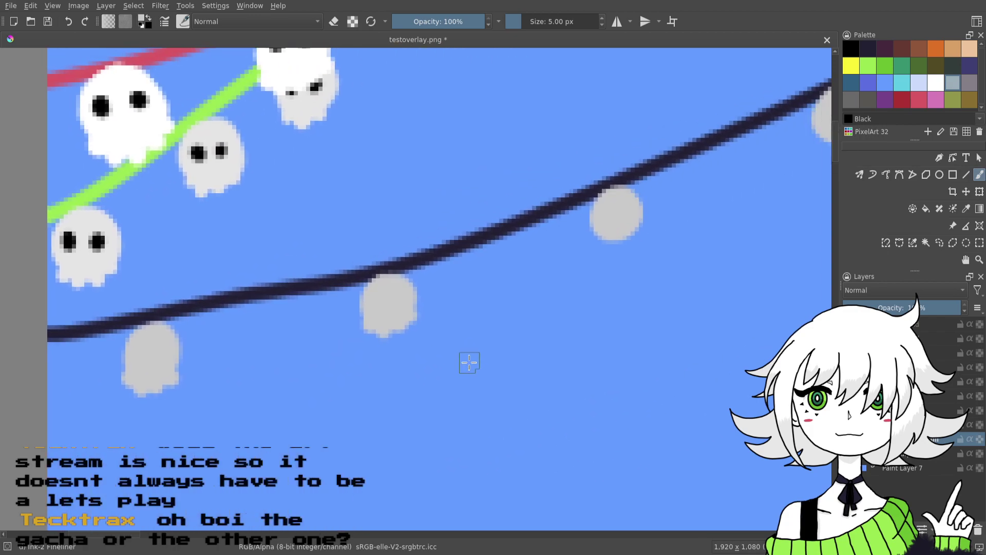
mouse_move(606, 229)
left_mouse_down()
mouse_move(617, 240)
mouse_move(638, 228)
left_mouse_up()
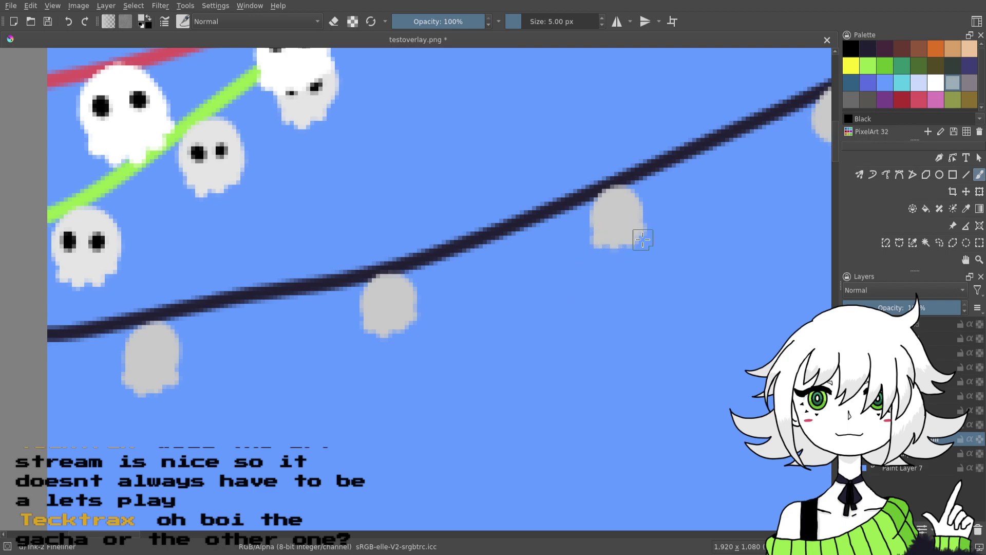
- Paint ragged lower hems on the remaining grey ghosts of the first black strand, up to its upper end
left_click_drag(698, 226, 411, 294)
mouse_move(550, 200)
left_mouse_down()
mouse_move(535, 205)
mouse_move(579, 197)
left_mouse_up()
left_click_drag(637, 224, 532, 319)
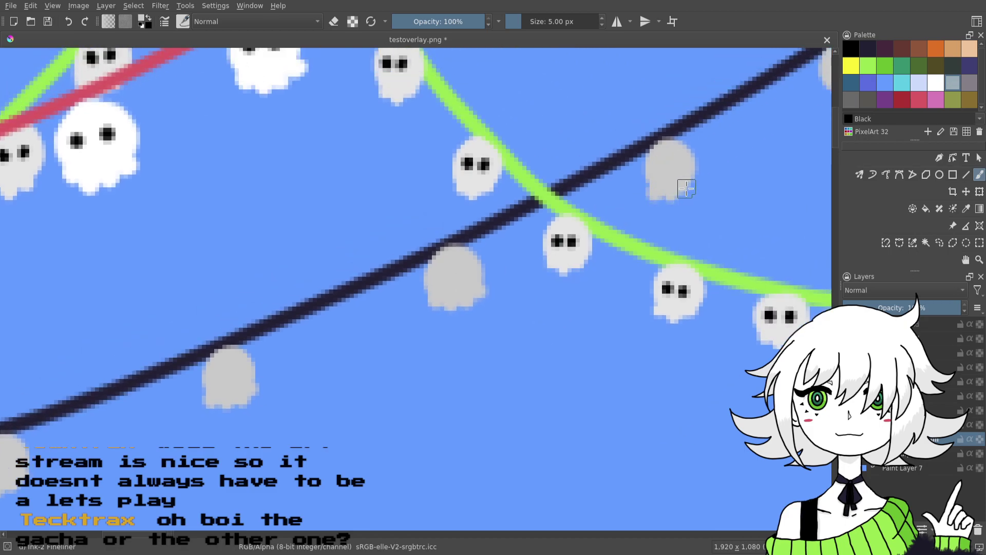
mouse_move(690, 177)
left_mouse_down()
mouse_move(666, 218)
mouse_move(638, 194)
left_mouse_up()
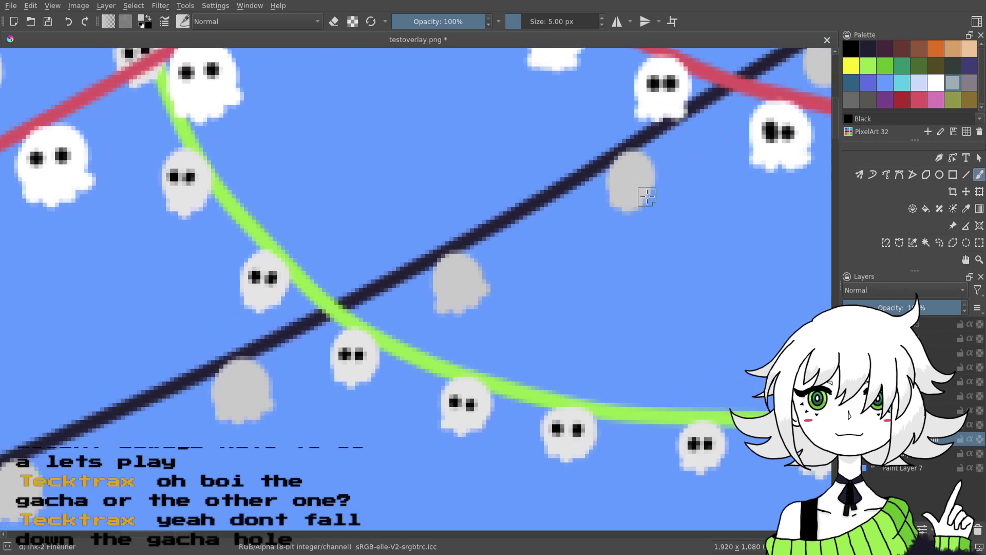
mouse_move(660, 215)
left_mouse_down()
mouse_move(632, 290)
mouse_move(591, 307)
left_mouse_up()
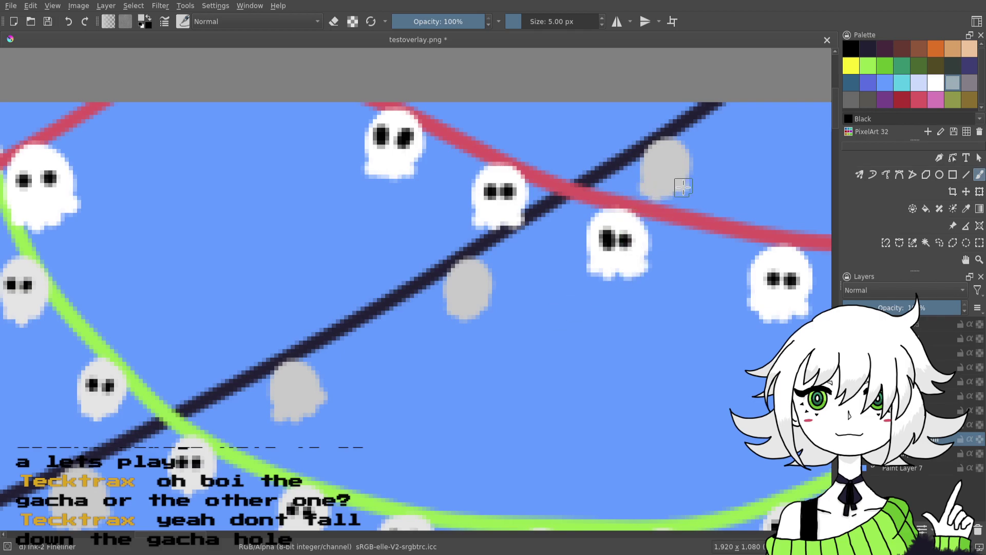
left_click_drag(676, 196, 489, 279)
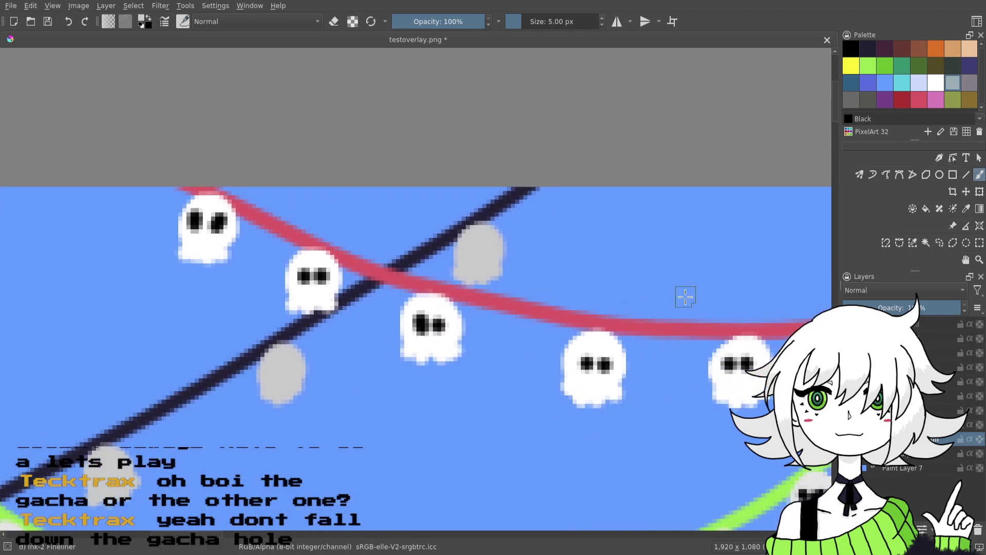
- Paint ragged lower hems on the first three grey ghosts at the upper start of the second black strand
left_click_drag(684, 298, 482, 245)
left_click_drag(669, 238, 528, 236)
mouse_move(636, 182)
left_mouse_down()
mouse_move(615, 213)
mouse_move(655, 208)
left_mouse_up()
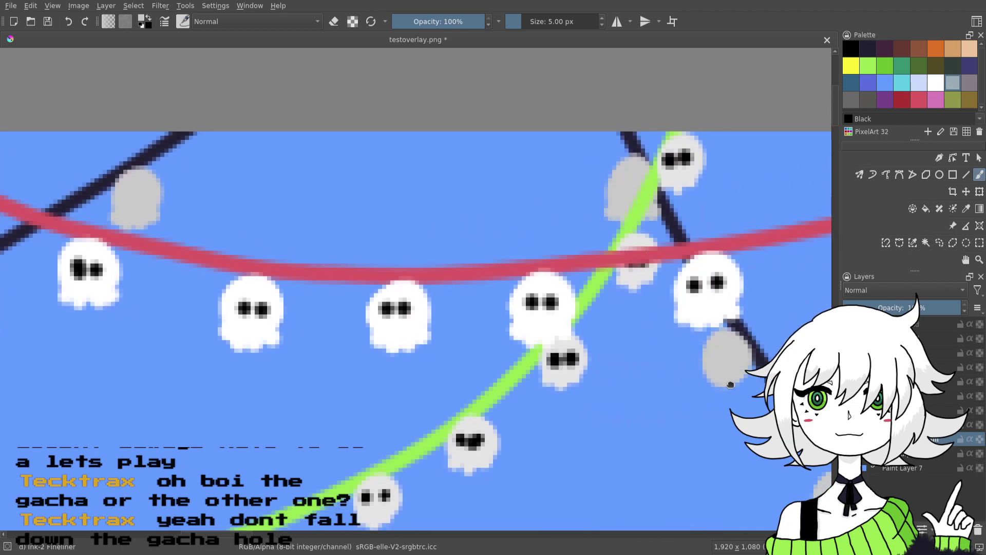
left_click_drag(730, 386, 555, 196)
mouse_move(526, 164)
left_mouse_down()
mouse_move(515, 200)
mouse_move(541, 202)
left_mouse_up()
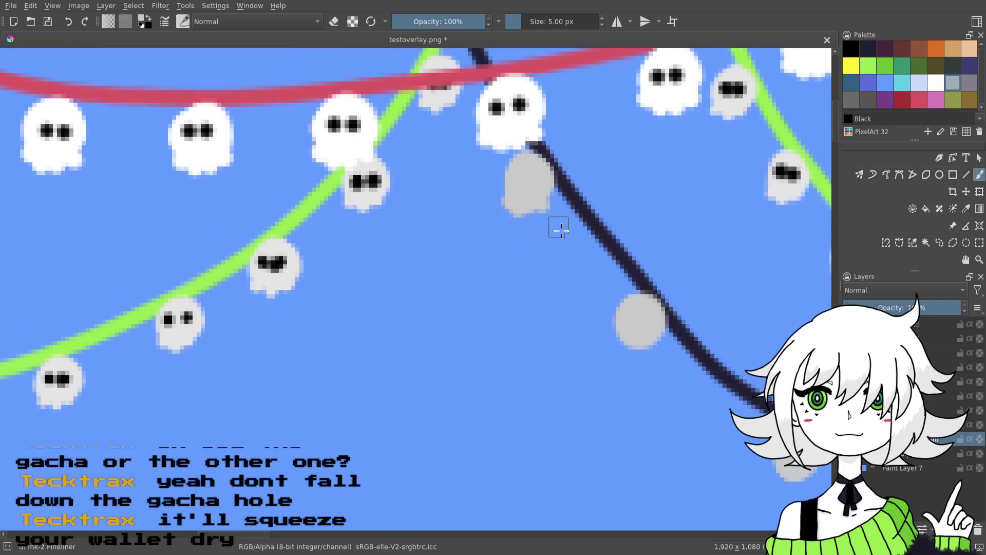
left_click_drag(592, 319, 591, 315)
mouse_move(604, 345)
left_mouse_down()
mouse_move(577, 315)
mouse_move(524, 311)
left_mouse_up()
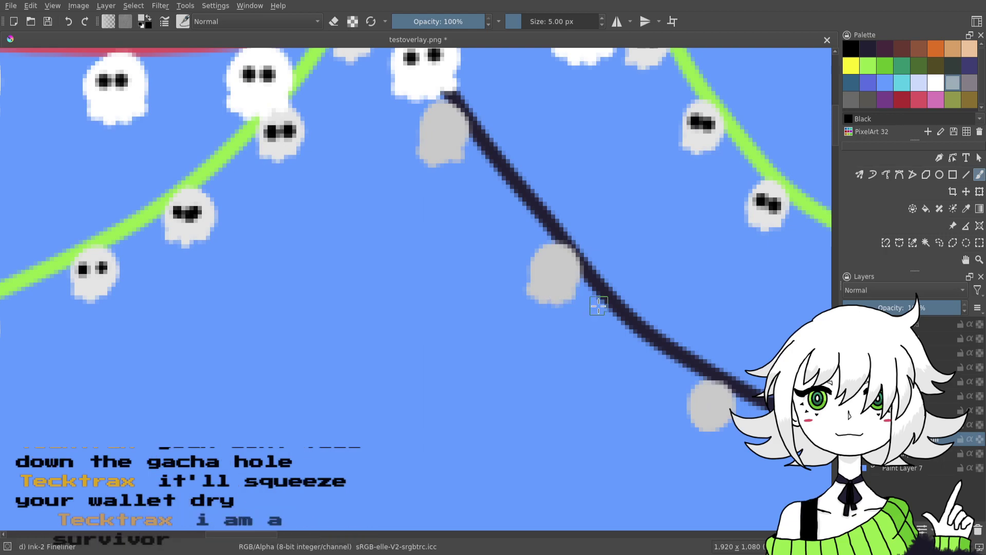
- Paint ragged lower hems on the next three grey ghosts around the lowest part of the second black strand
scroll(575, 290, "down", 3)
scroll(575, 290, "right", 4)
scroll(618, 317, "down", 1)
scroll(617, 317, "right", 1)
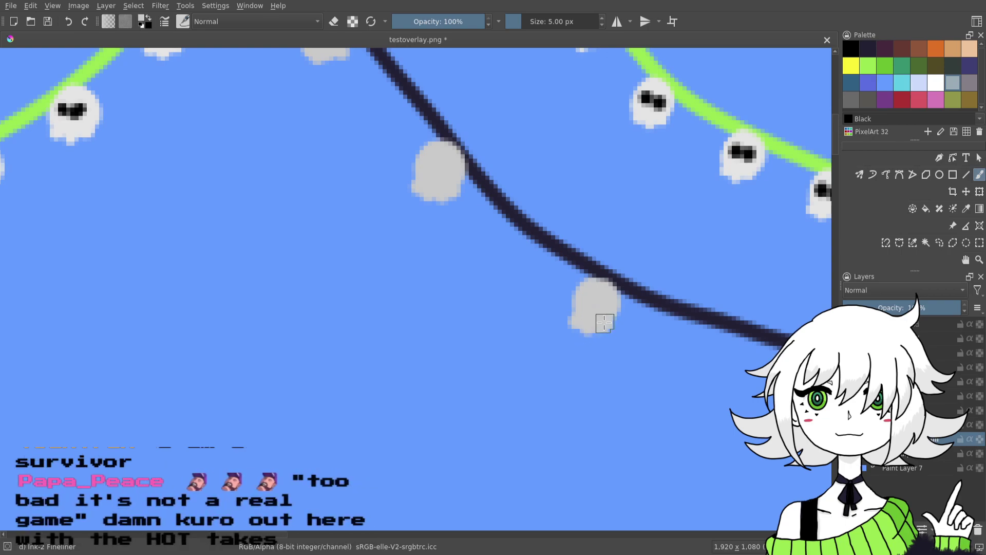
scroll(606, 373, "right", 6)
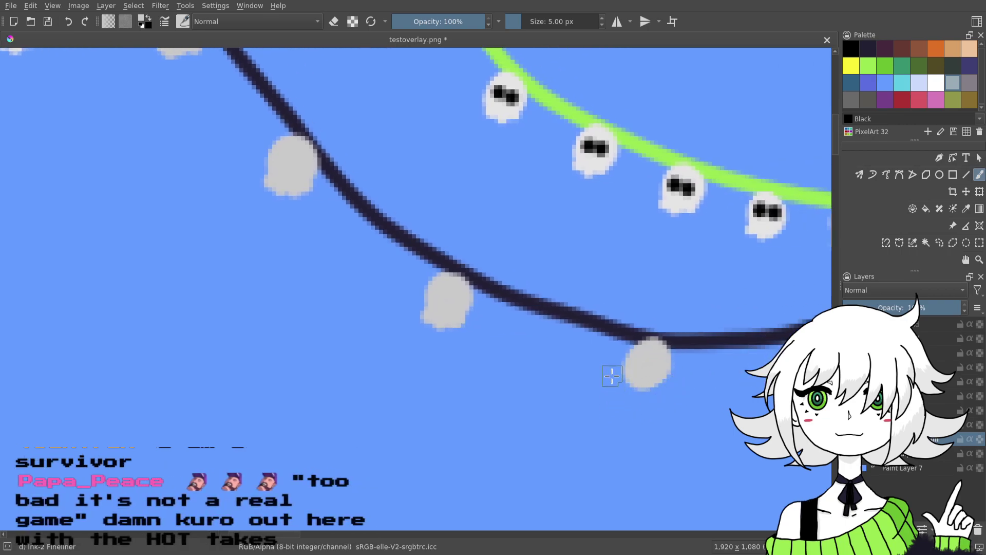
scroll(612, 374, "right", 1)
left_click_drag(573, 379, 548, 347)
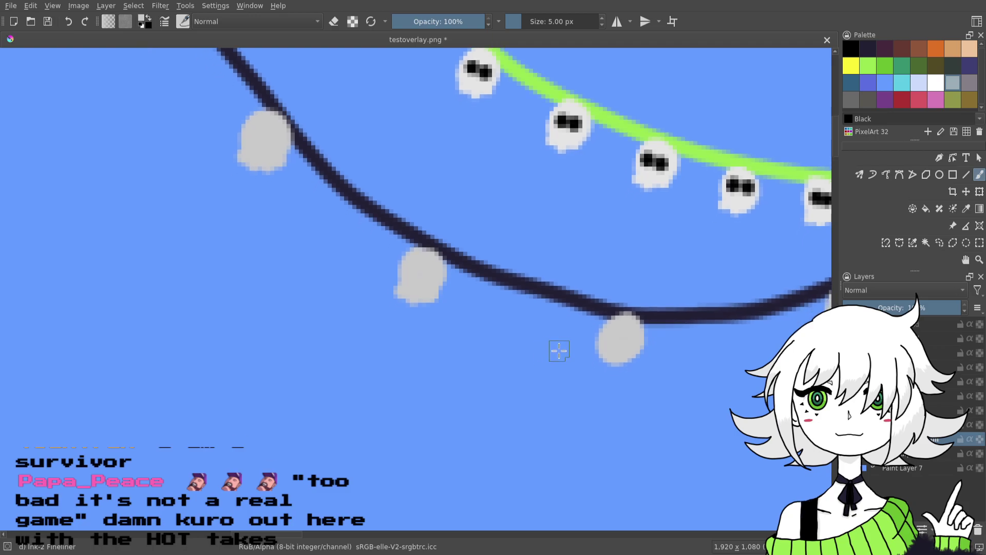
left_click_drag(619, 338, 574, 318)
scroll(604, 313, "down", 2)
scroll(599, 303, "right", 1)
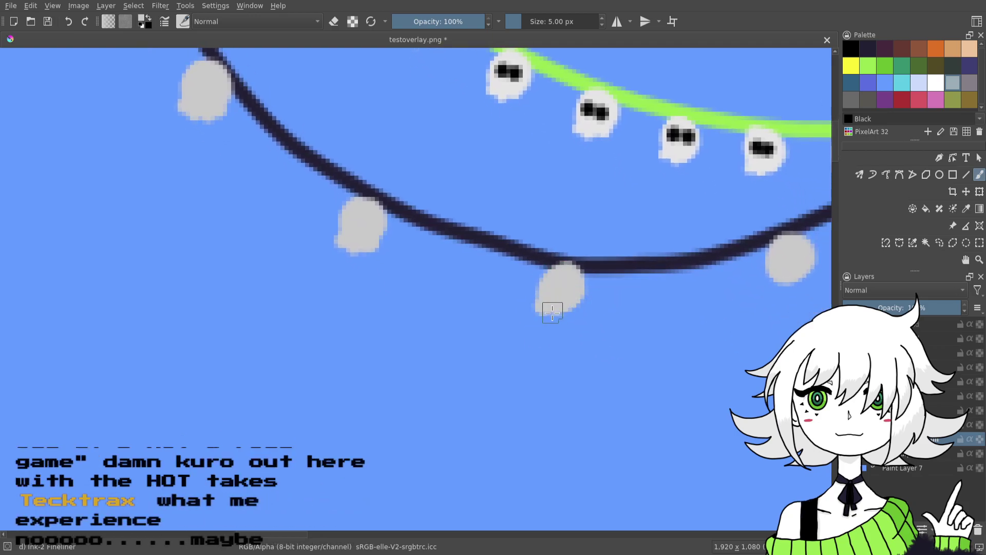
left_click_drag(748, 284, 574, 317)
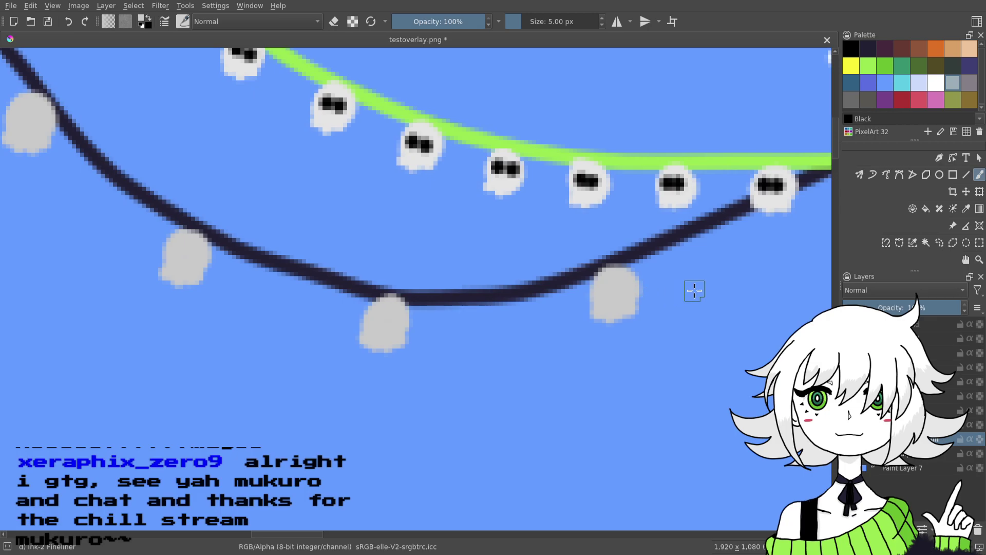
- Paint ragged lower hems on the second black strand's last two ghosts, from the red string crossing upward
left_click_drag(684, 288, 548, 348)
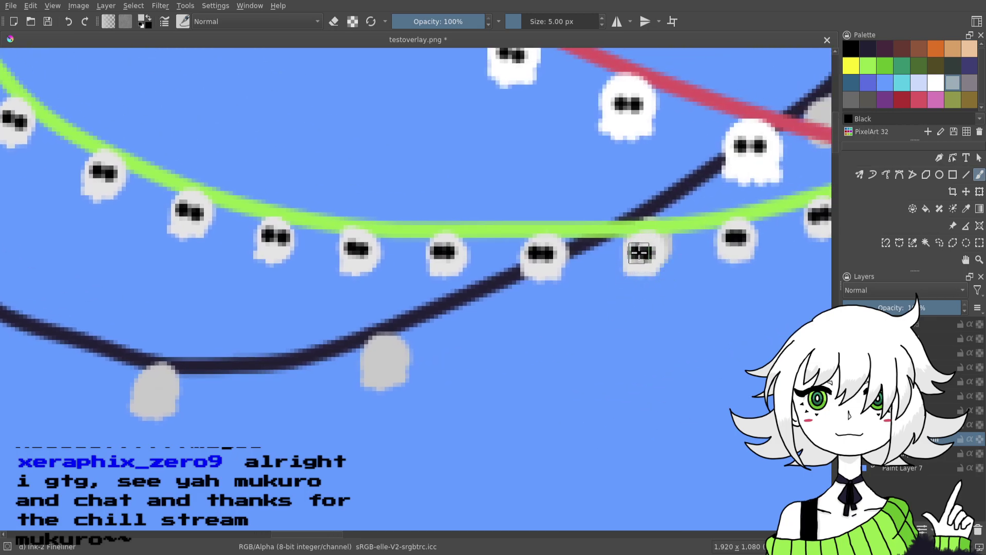
left_click_drag(642, 250, 581, 289)
mouse_move(667, 231)
left_mouse_down()
mouse_move(623, 257)
mouse_move(576, 266)
left_mouse_up()
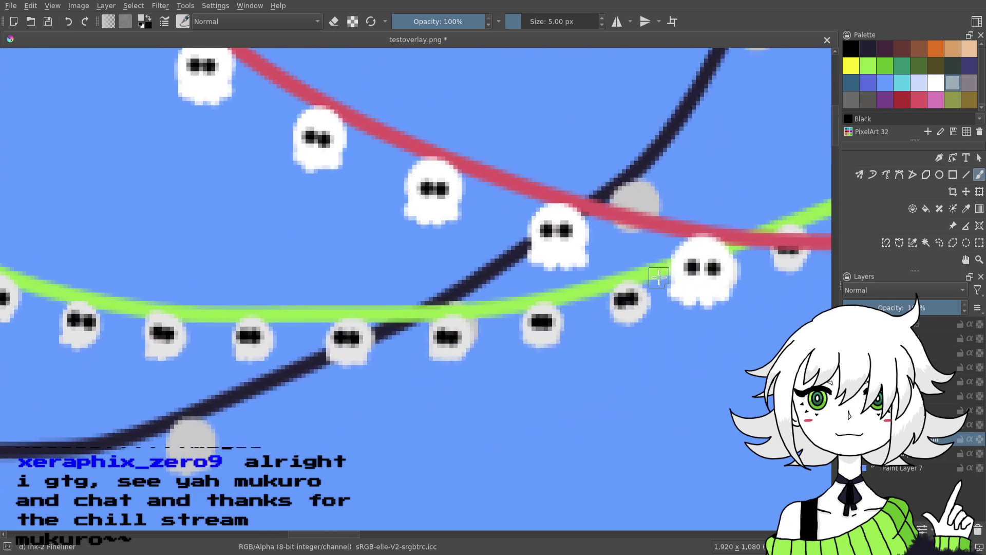
left_click_drag(662, 284, 565, 236)
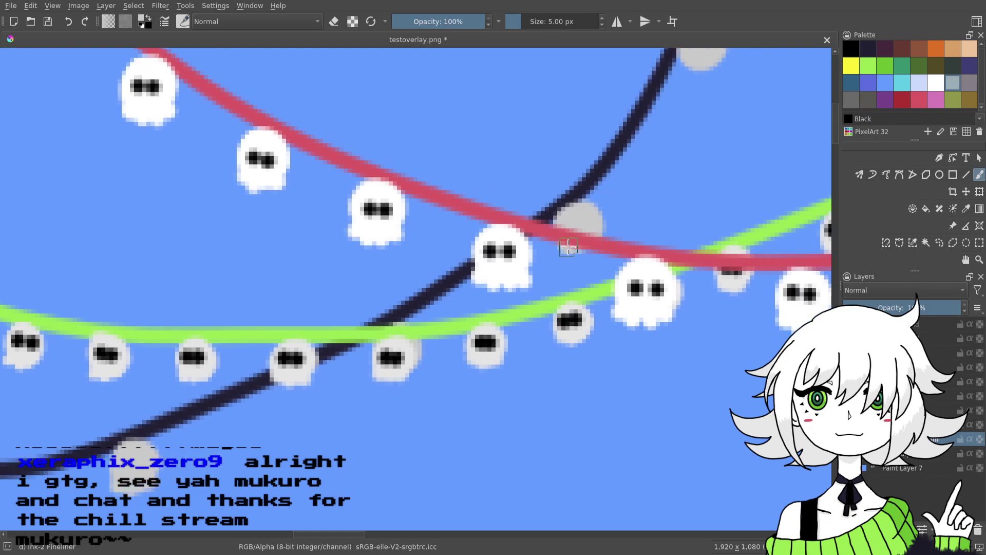
left_click_drag(630, 189, 561, 267)
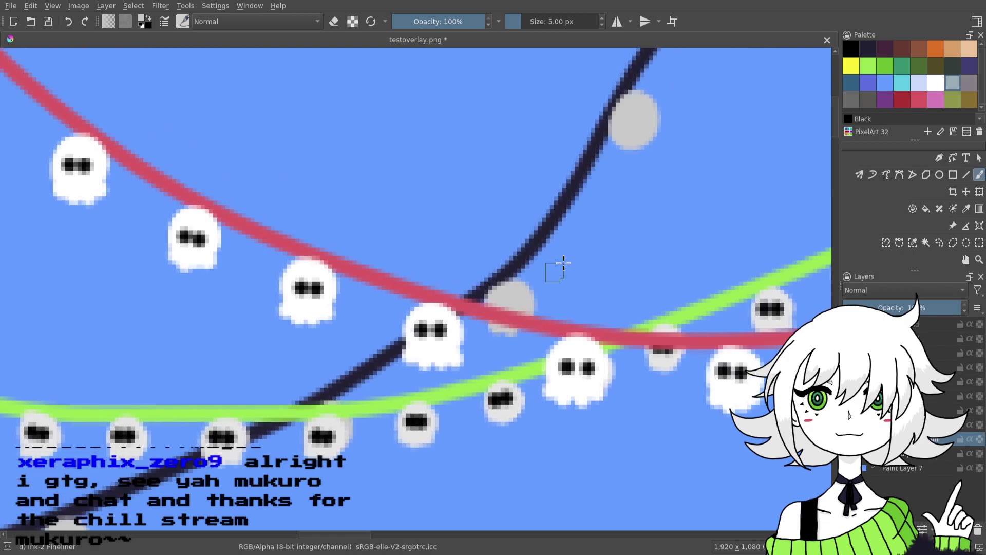
mouse_move(623, 144)
left_mouse_down()
mouse_move(645, 142)
mouse_move(645, 128)
left_mouse_up()
- Paint ragged lower hems on the first three grey ghosts of the third black strand, past the red string crossing
left_click_drag(742, 211, 521, 289)
left_click_drag(640, 230, 522, 235)
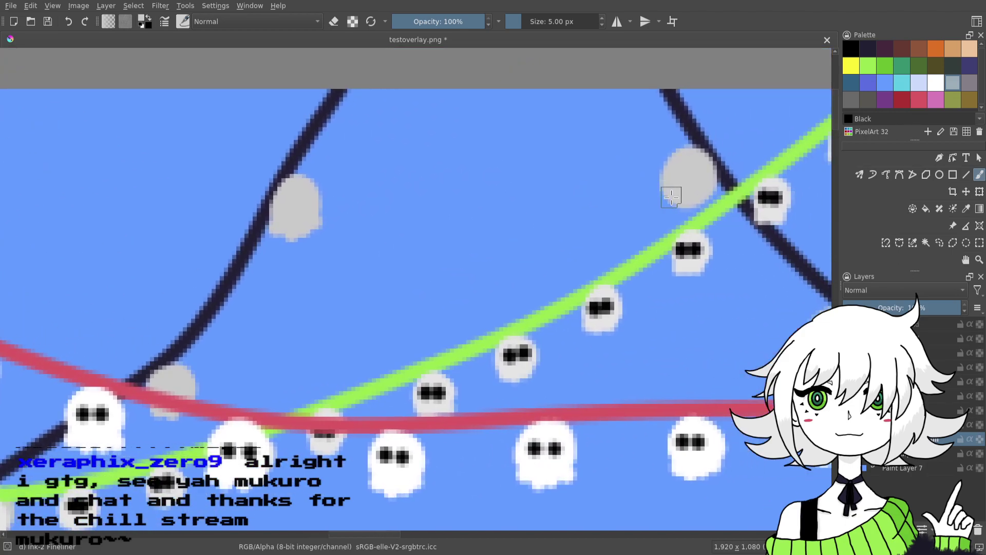
left_click_drag(697, 206, 706, 200)
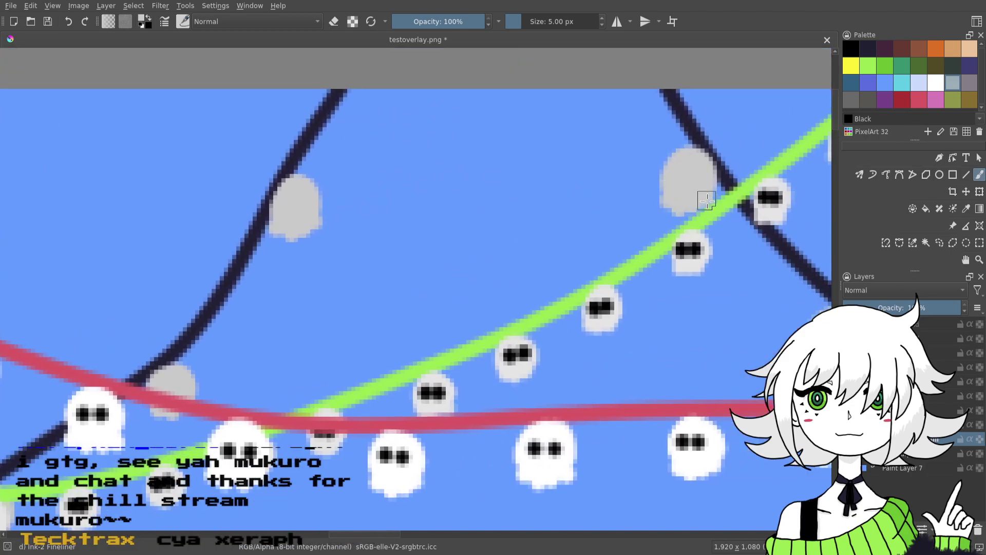
mouse_move(767, 345)
left_mouse_down()
mouse_move(661, 343)
mouse_move(533, 322)
left_mouse_up()
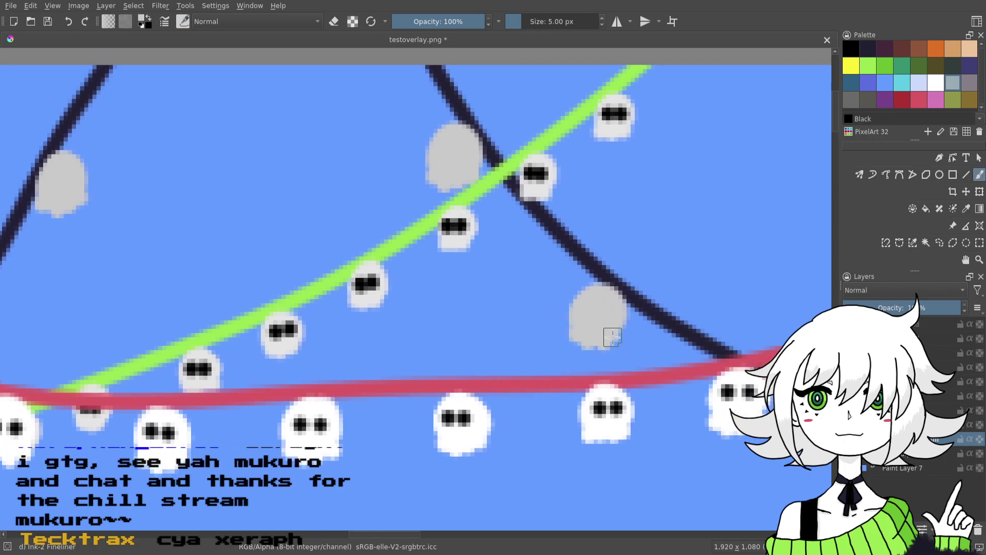
scroll(591, 329, "down", 3)
scroll(591, 328, "right", 4)
left_click_drag(592, 322, 619, 334)
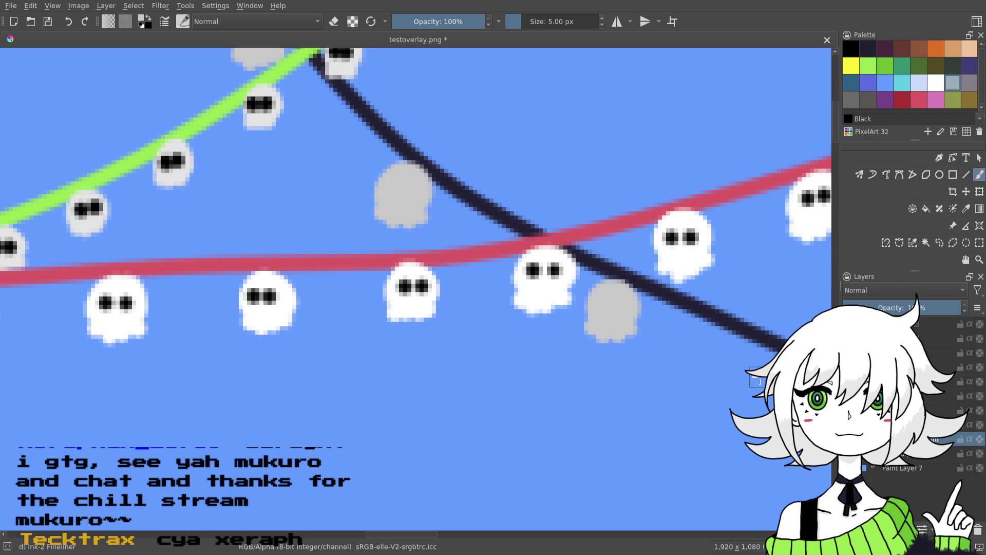
- Paint ragged lower hems on the next four grey ghosts along the third black strand's dip, up to the green string
scroll(611, 327, "right", 4)
scroll(612, 327, "down", 1)
left_click_drag(616, 397, 636, 396)
left_click_drag(770, 399, 479, 278)
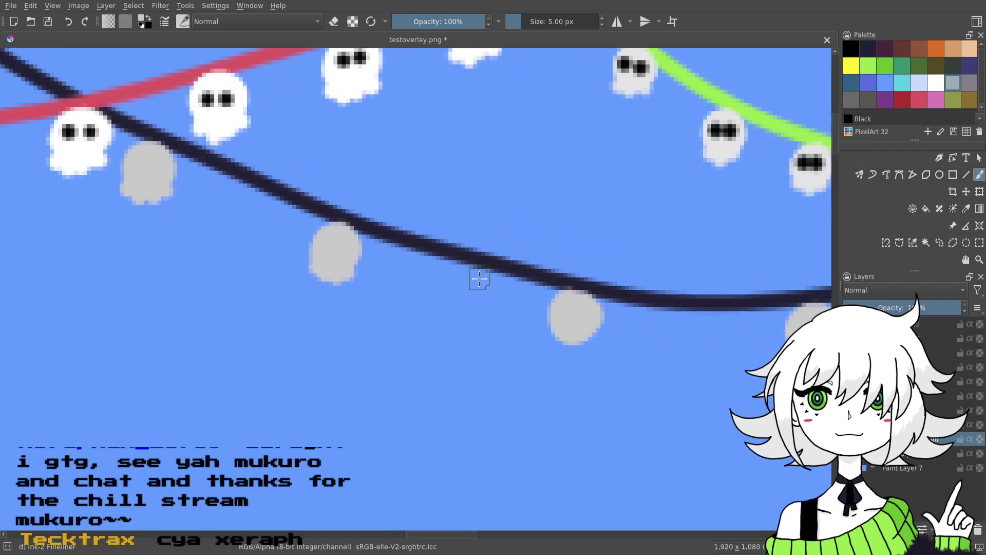
mouse_move(568, 342)
left_mouse_down()
mouse_move(586, 338)
mouse_move(579, 331)
left_mouse_up()
mouse_move(770, 340)
left_mouse_down()
mouse_move(665, 336)
mouse_move(584, 319)
mouse_move(590, 329)
mouse_move(618, 321)
left_mouse_up()
left_click_drag(770, 325, 537, 338)
left_click_drag(606, 276, 629, 274)
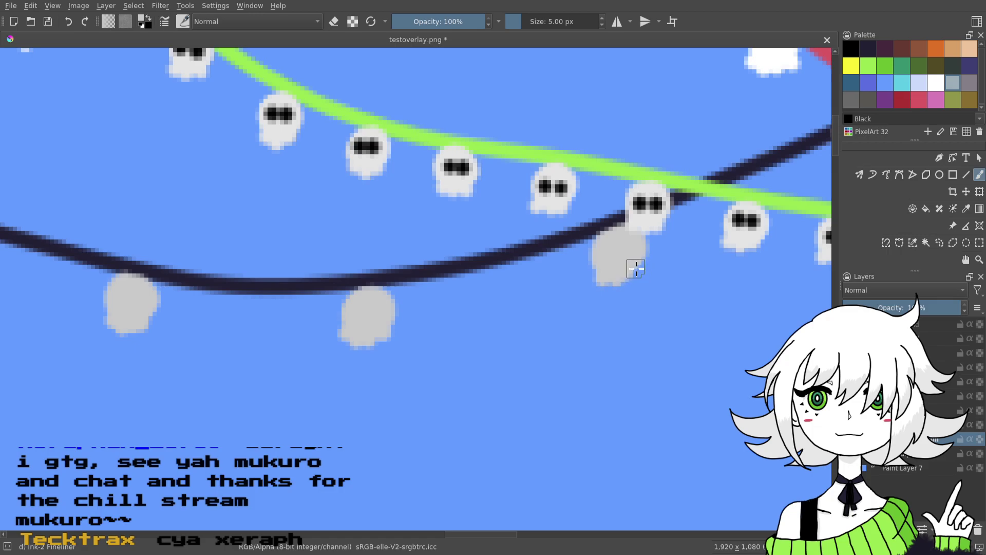
- Paint ragged lower hems on the third black strand's last three ghosts, from the red string crossing to the upper end
mouse_move(759, 243)
left_mouse_down()
mouse_move(697, 248)
mouse_move(569, 301)
left_mouse_up()
left_click_drag(667, 232, 678, 233)
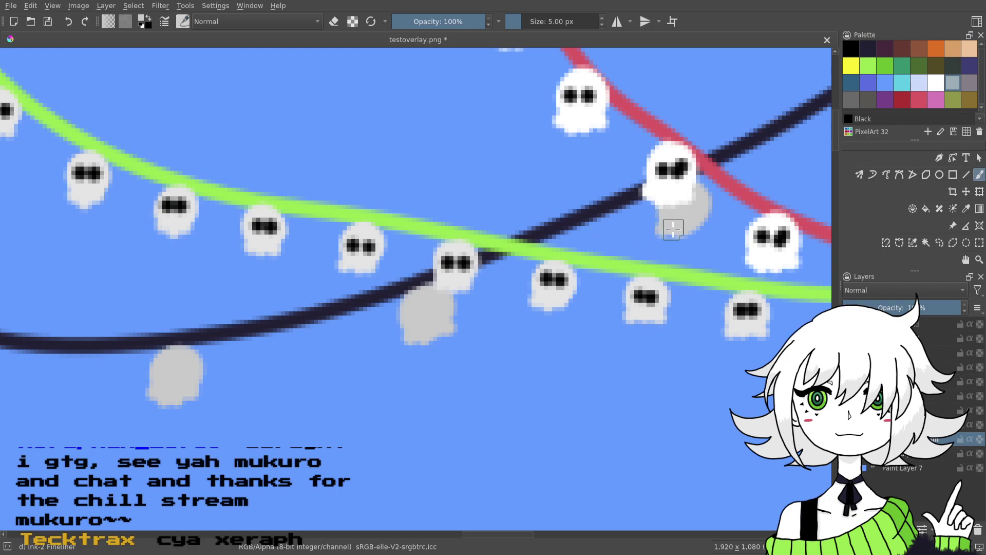
left_click_drag(704, 218, 490, 328)
mouse_move(652, 234)
left_mouse_down()
mouse_move(686, 231)
mouse_move(671, 217)
left_mouse_up()
left_click_drag(726, 234, 583, 276)
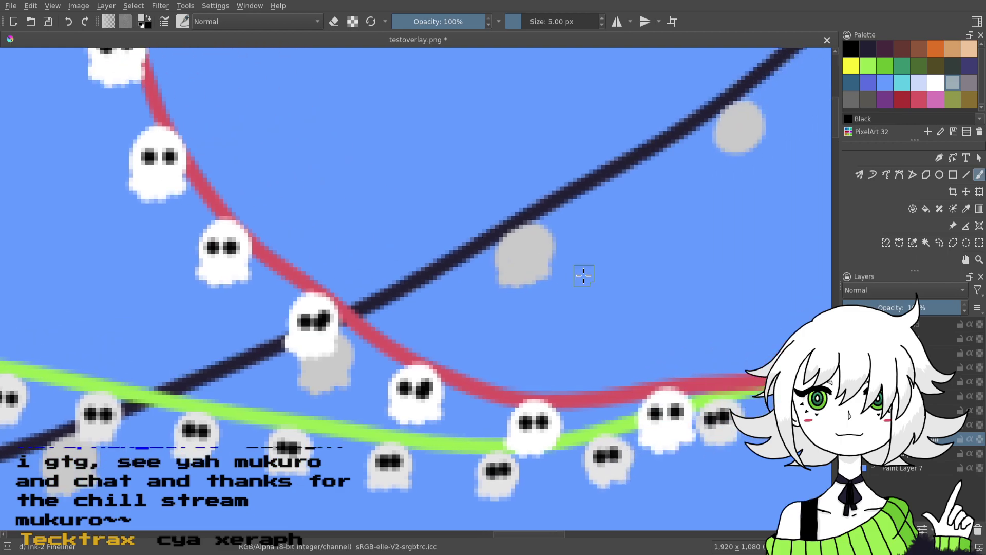
mouse_move(738, 150)
left_mouse_down()
mouse_move(760, 144)
mouse_move(743, 149)
left_mouse_up()
- Paint ragged lower hems on all six grey ghosts of the fourth black strand and save the testoverlay.png document
left_click_drag(720, 172, 542, 292)
left_click_drag(684, 310, 529, 285)
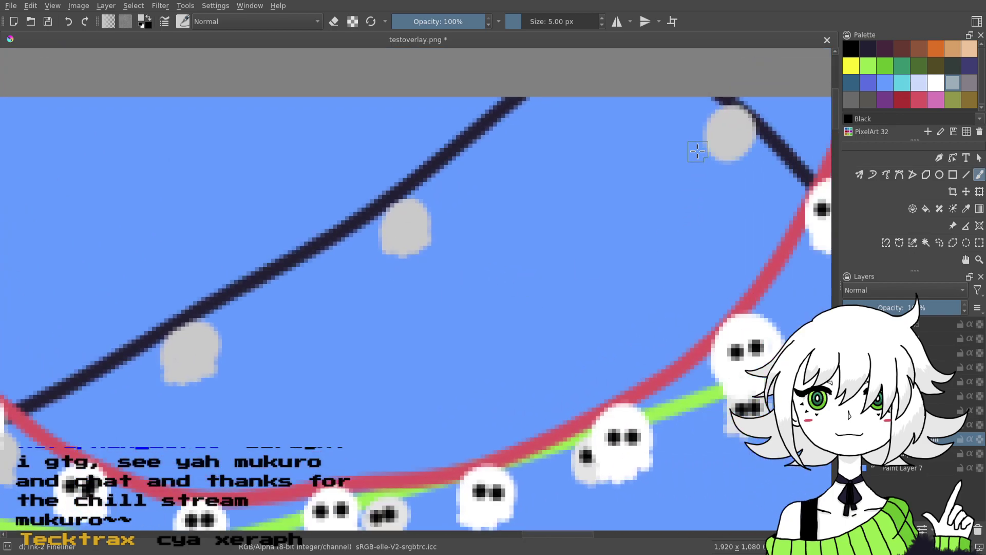
left_click_drag(726, 158, 738, 147)
left_click_drag(748, 295, 486, 276)
left_click_drag(588, 276, 619, 283)
mouse_move(785, 419)
left_mouse_down()
mouse_move(609, 336)
mouse_move(621, 362)
mouse_move(635, 348)
mouse_move(541, 307)
mouse_move(627, 315)
left_mouse_up()
mouse_move(702, 362)
left_mouse_down()
mouse_move(513, 352)
mouse_move(455, 327)
left_mouse_up()
left_click_drag(647, 343, 547, 318)
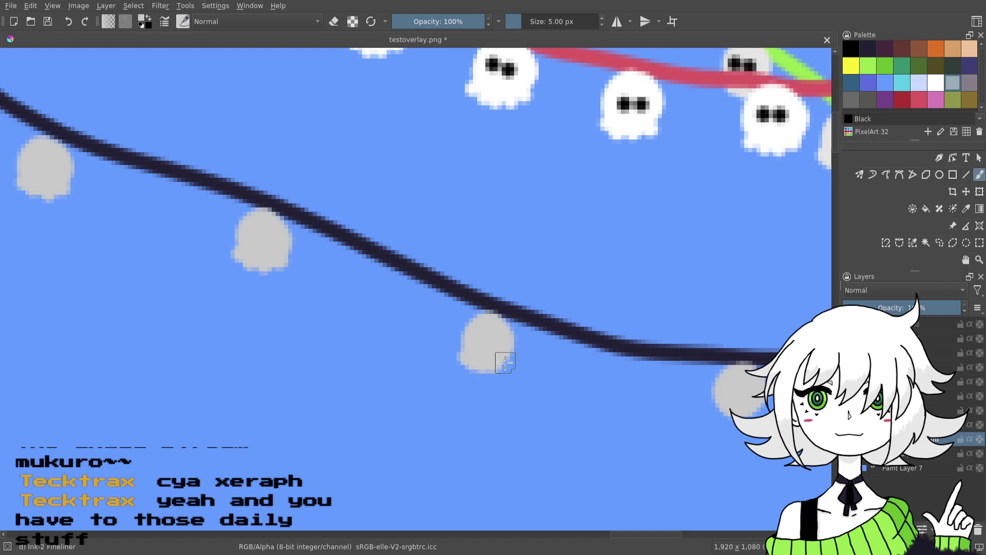
mouse_move(664, 401)
left_mouse_down()
mouse_move(561, 341)
mouse_move(508, 338)
left_mouse_up()
left_click_drag(569, 333, 577, 354)
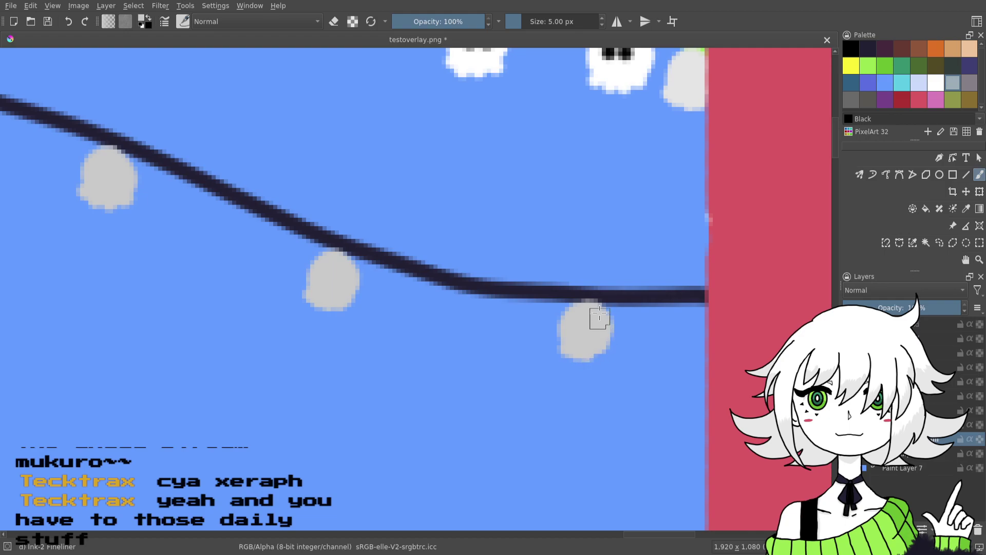
left_click(47, 21)
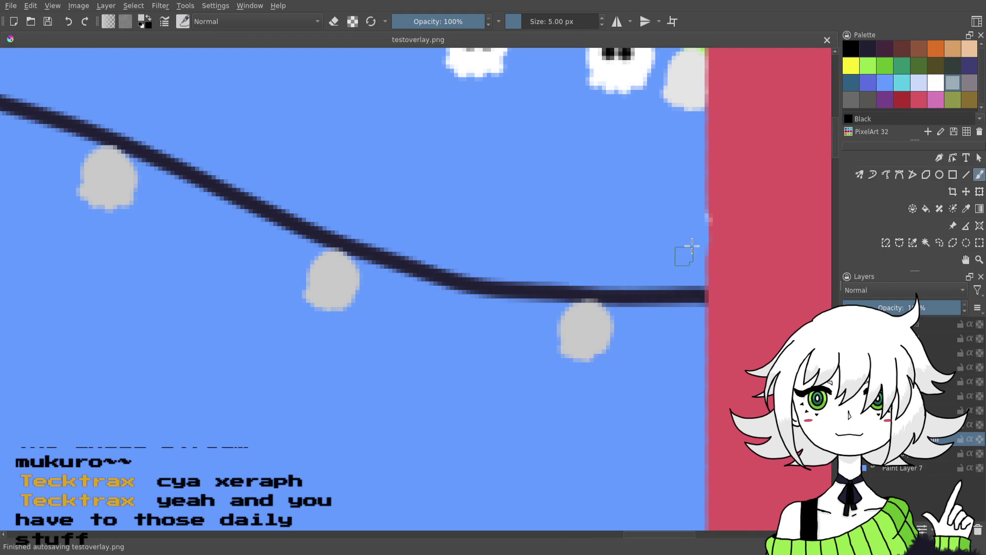
- Paint pairs of black eyes on the last three grey ghosts of the fourth black strand, beside the red area
left_click(851, 50)
left_click(571, 326)
left_click(596, 327)
left_click(320, 276)
left_click(342, 277)
left_click_drag(330, 203, 689, 253)
left_click(460, 236)
left_click(479, 238)
- Examine the ghost garlands across the full width of the overlay
key("minus")
key("minus")
key("minus")
key("minus")
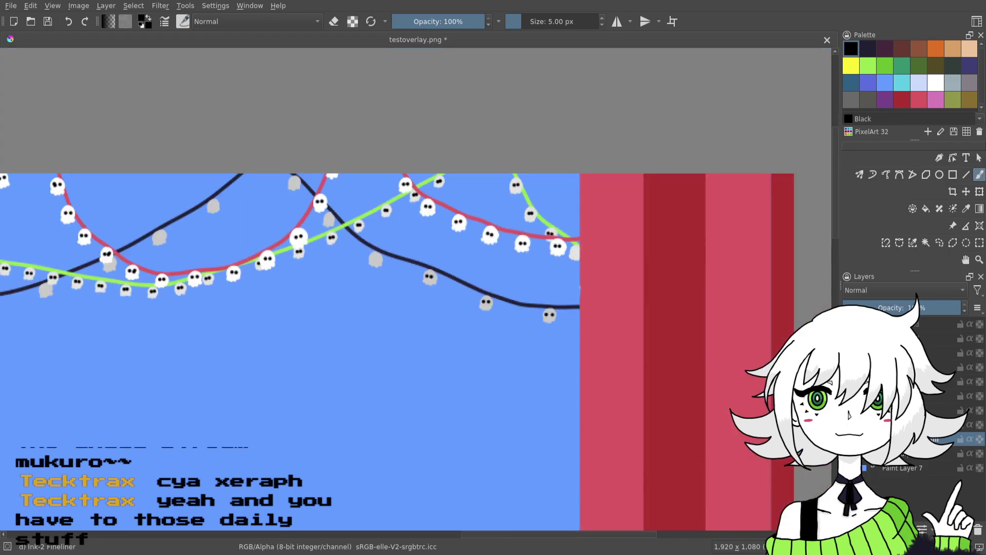
left_click_drag(519, 436, 863, 363)
left_click_drag(732, 397, 970, 371)
left_click_drag(667, 413, 972, 425)
left_click_drag(627, 396, 835, 376)
scroll(415, 287, "left", 6)
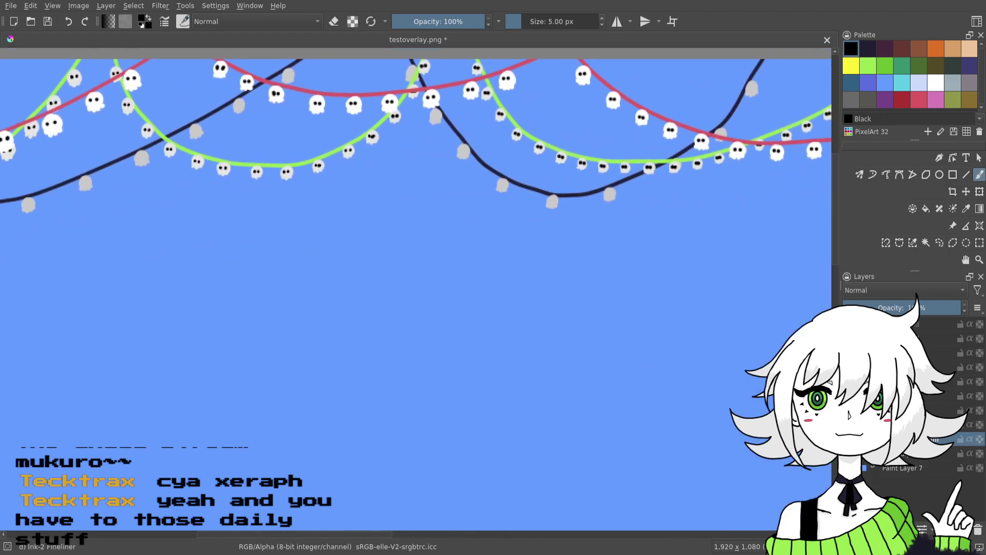
scroll(416, 288, "up", 2)
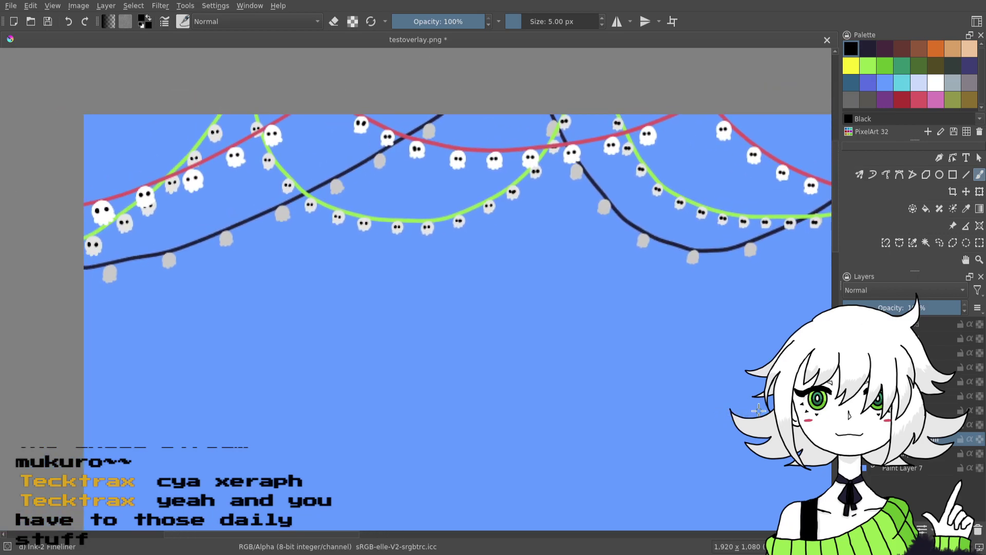
left_click_drag(757, 392, 489, 362)
left_click_drag(719, 356, 569, 346)
left_click_drag(668, 339, 480, 349)
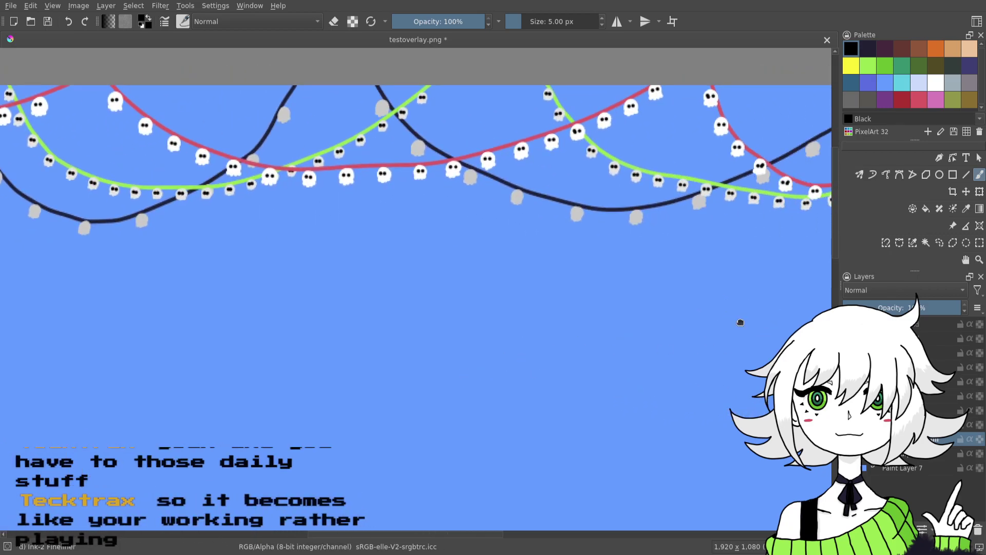
left_click_drag(744, 317, 480, 362)
left_click_drag(698, 345, 679, 345)
scroll(679, 345, "right", 6)
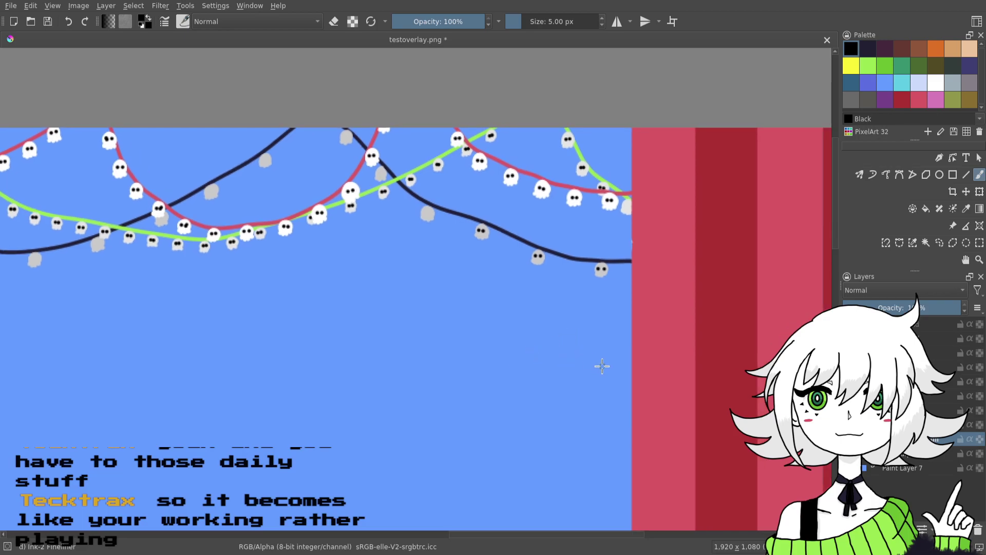
scroll(610, 350, "left", 3)
scroll(660, 392, "up", 1)
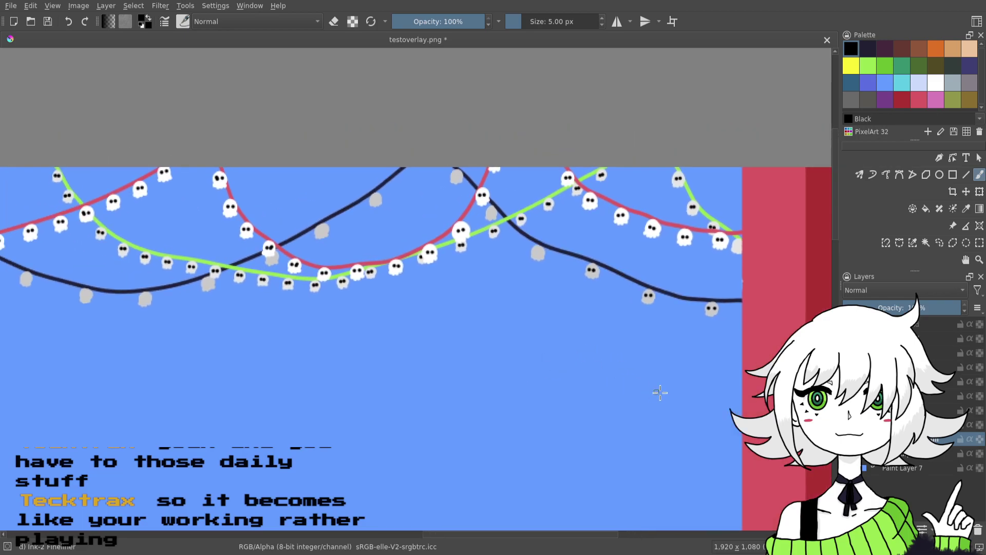
key("plus")
key("plus")
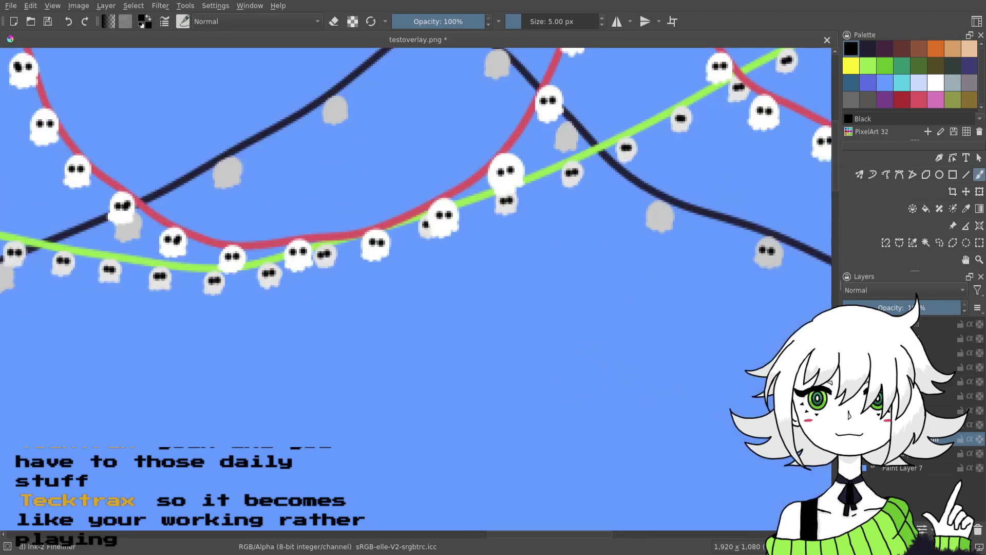
- Paint pairs of black eyes on the fourth black strand's first three grey ghosts, from the upper end past the green string crossing
left_click_drag(719, 422, 562, 463)
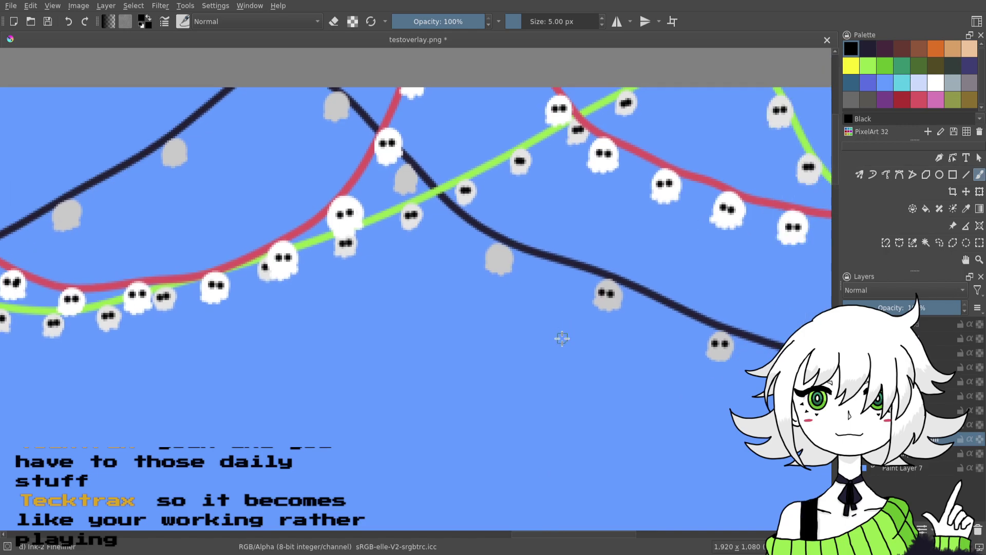
scroll(562, 338, "up", 8)
left_click(631, 308)
left_click(672, 315)
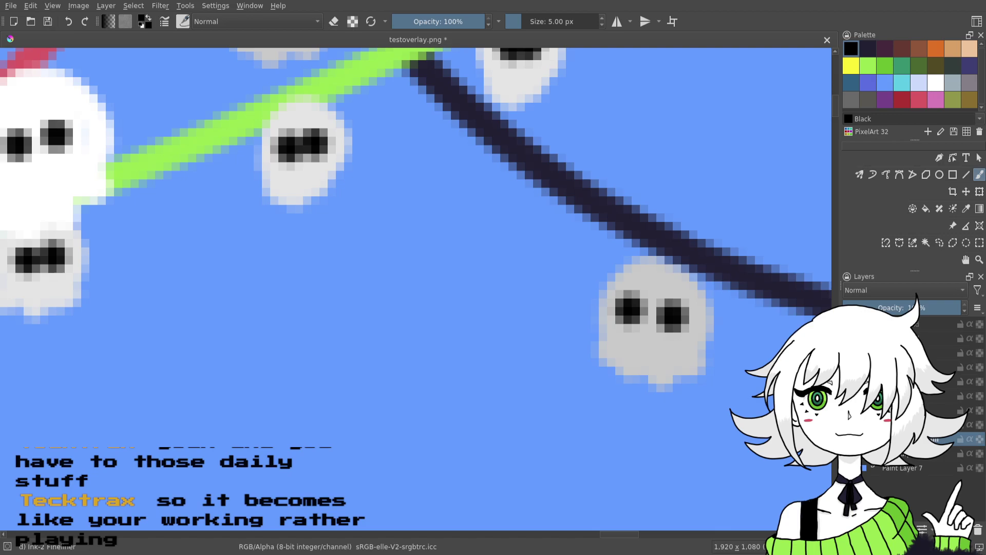
scroll(718, 313, "down", 10)
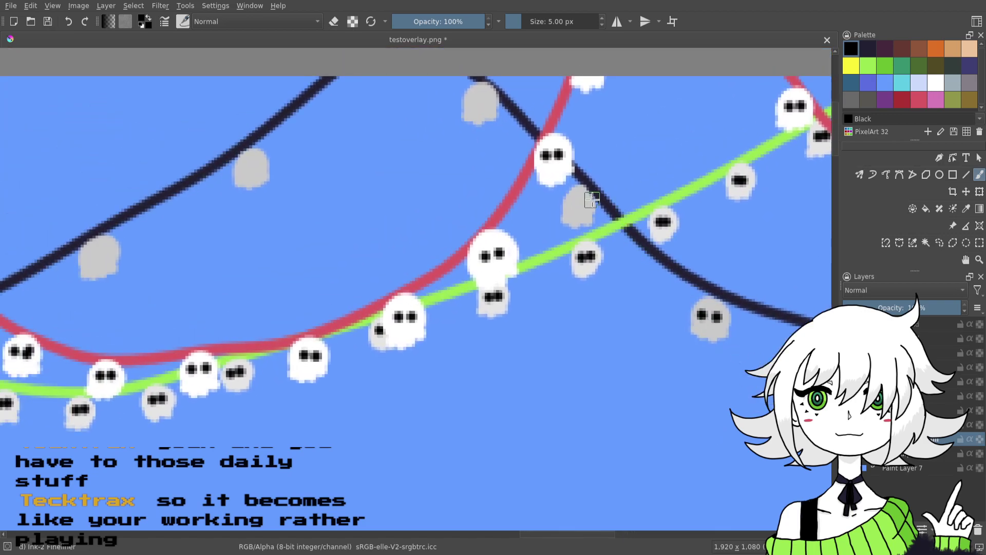
left_click(586, 207)
left_click(475, 100)
left_click(486, 101)
- Paint pairs of black eyes on the third black strand's last four ghosts, from the upper end down to the green string crossing
mouse_move(406, 179)
left_mouse_down()
mouse_move(466, 184)
mouse_move(588, 223)
left_mouse_up()
left_click(440, 211)
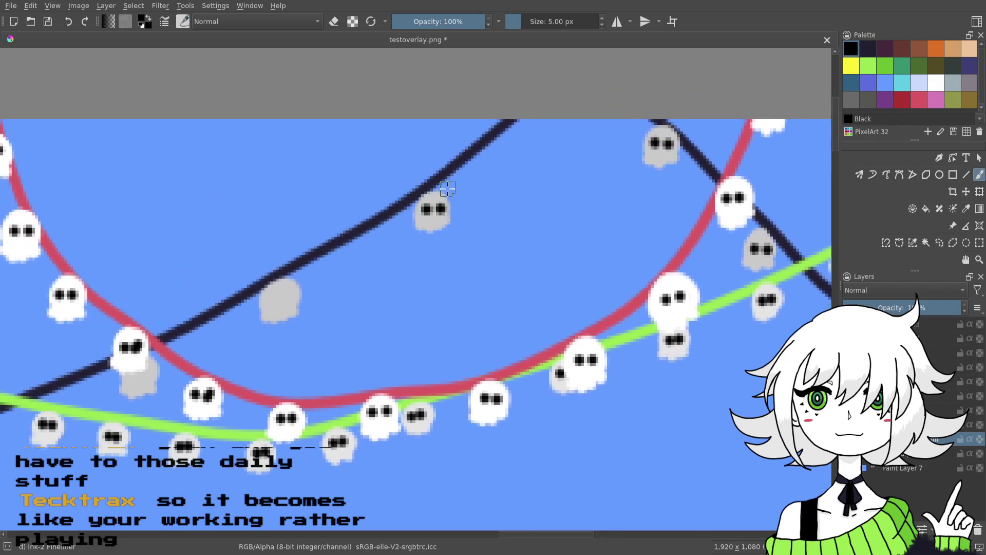
left_click_drag(447, 188, 645, 163)
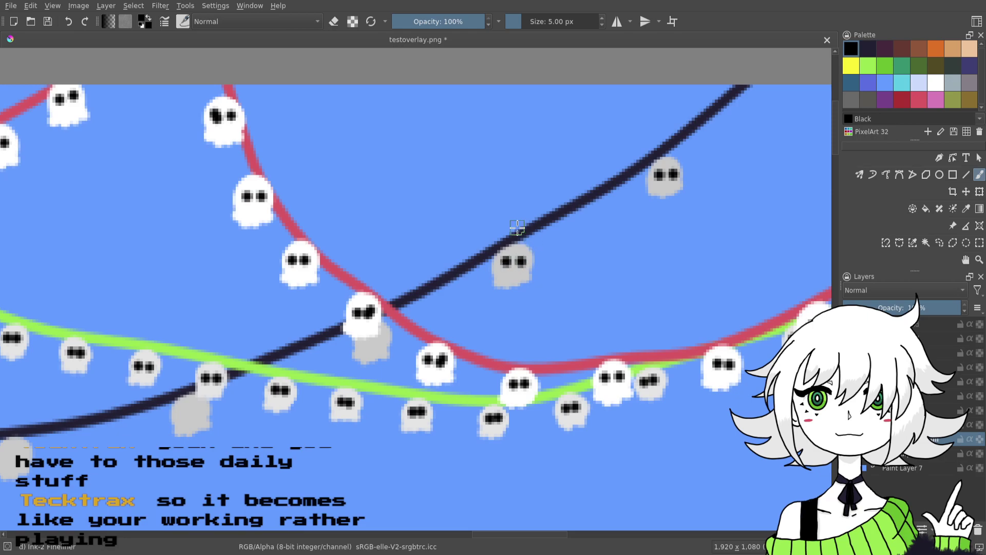
left_click(50, 24)
left_click_drag(363, 338, 799, 237)
left_click(520, 282)
left_click_drag(590, 354, 530, 355)
left_click(563, 309)
left_click(575, 310)
- Paint pairs of black eyes on the three grey ghosts around the lowest part of the third black strand
left_click_drag(448, 345, 583, 296)
left_click(560, 307)
left_click(573, 307)
left_click_drag(433, 286, 506, 294)
left_click(510, 289)
left_click(524, 289)
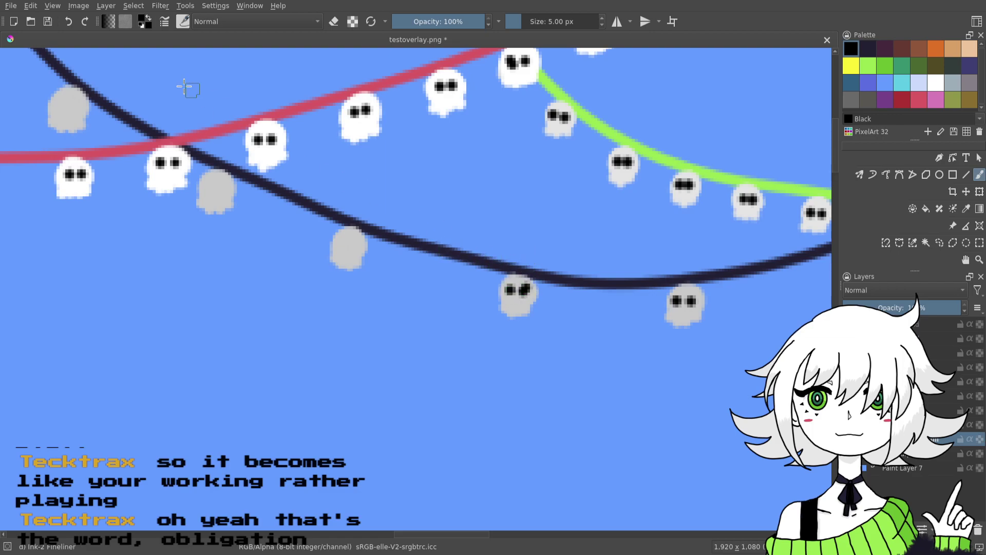
left_click(70, 23)
left_click_drag(453, 229, 576, 250)
left_click(465, 265)
left_click(480, 264)
- Paint pairs of black eyes on the third black strand's first three grey ghosts, from the red string crossing to its upper start
scroll(473, 235, "left", 6)
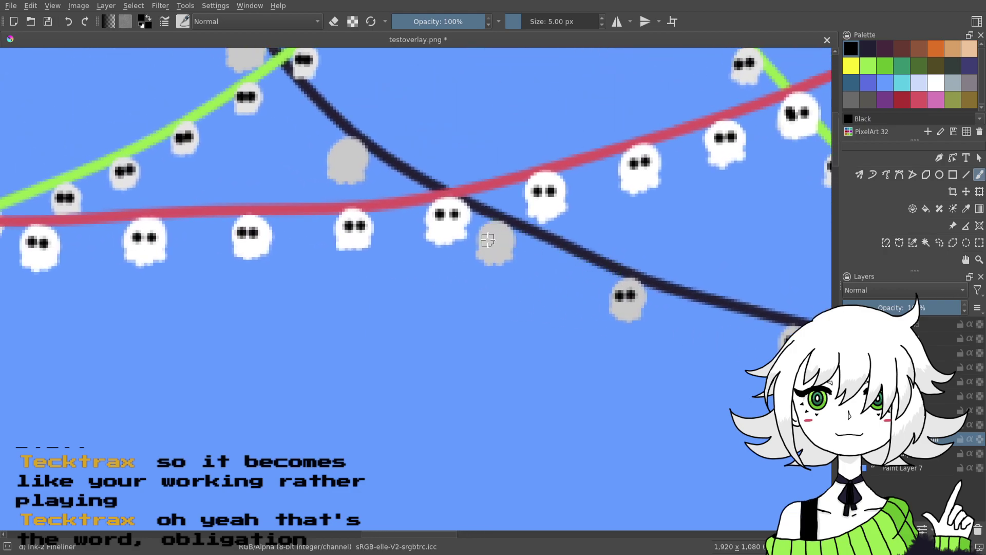
left_click(500, 237)
left_click_drag(372, 223, 526, 273)
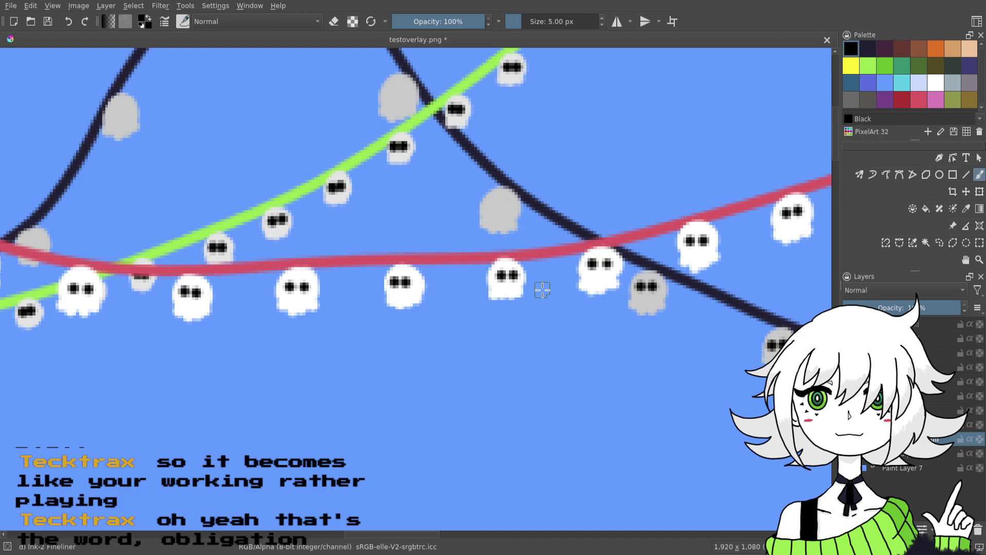
left_click_drag(542, 290, 621, 311)
left_click(572, 232)
left_click(586, 230)
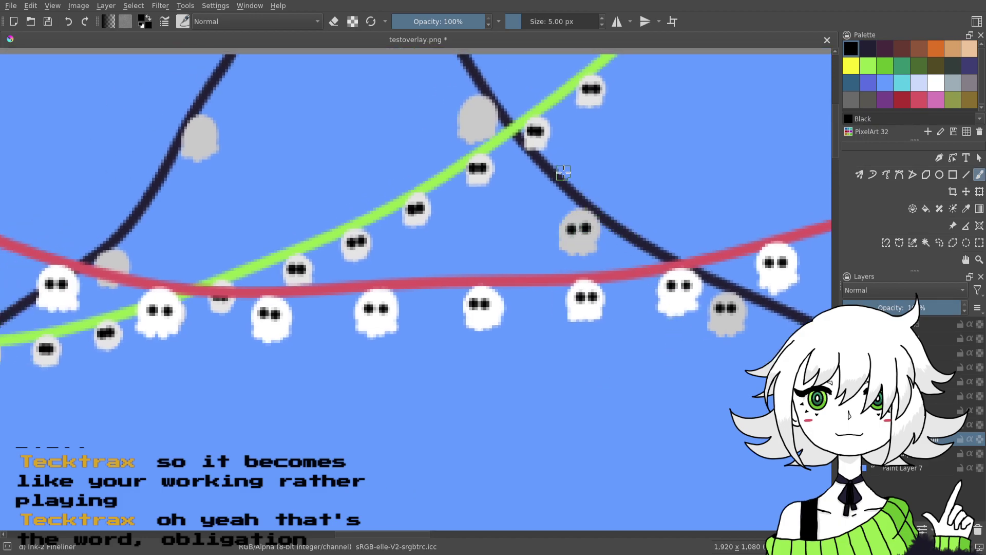
left_click(471, 115)
- Paint pairs of black eyes on the second black strand's last two grey ghosts, above its crossing with the red string
mouse_move(339, 185)
left_mouse_down()
mouse_move(506, 230)
mouse_move(658, 224)
left_mouse_up()
left_click(508, 176)
left_click(522, 176)
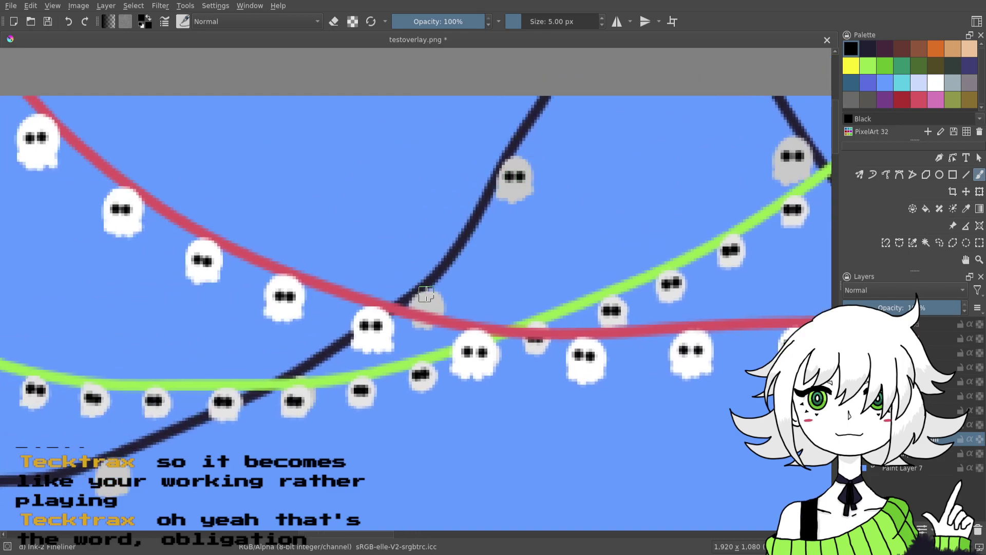
left_click_drag(349, 309, 563, 266)
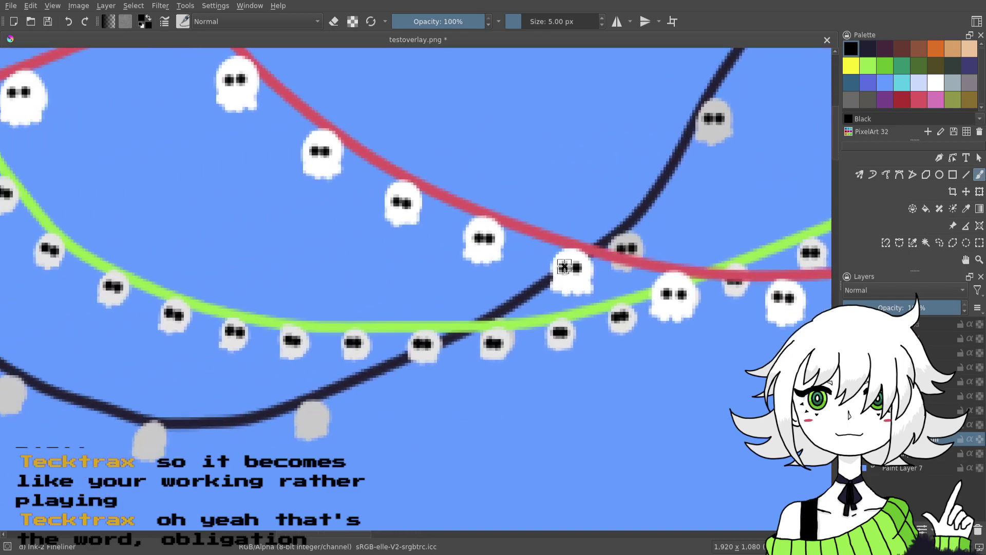
- Paint pairs of black eyes on the three grey ghosts around the lowest part of the second black strand
left_click_drag(437, 324, 687, 227)
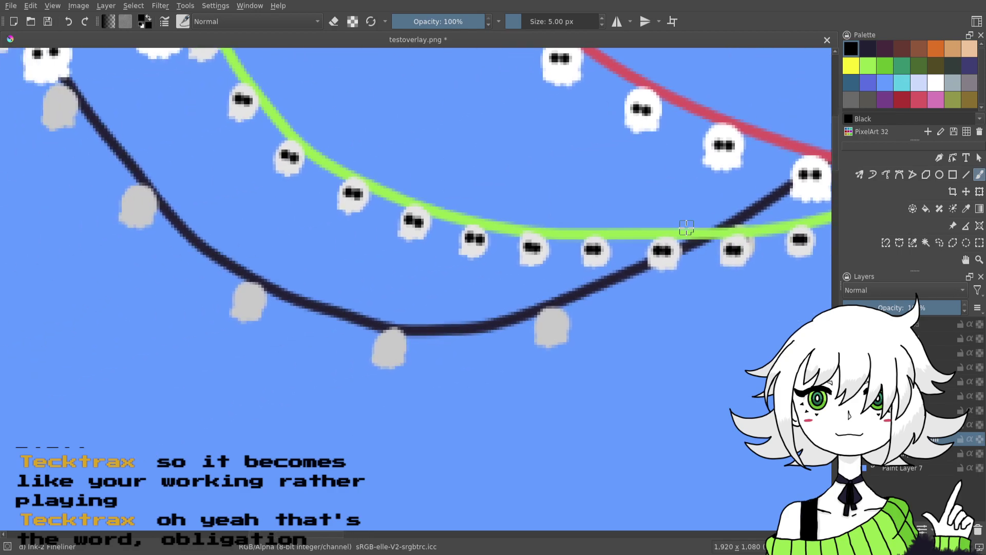
left_click(556, 323)
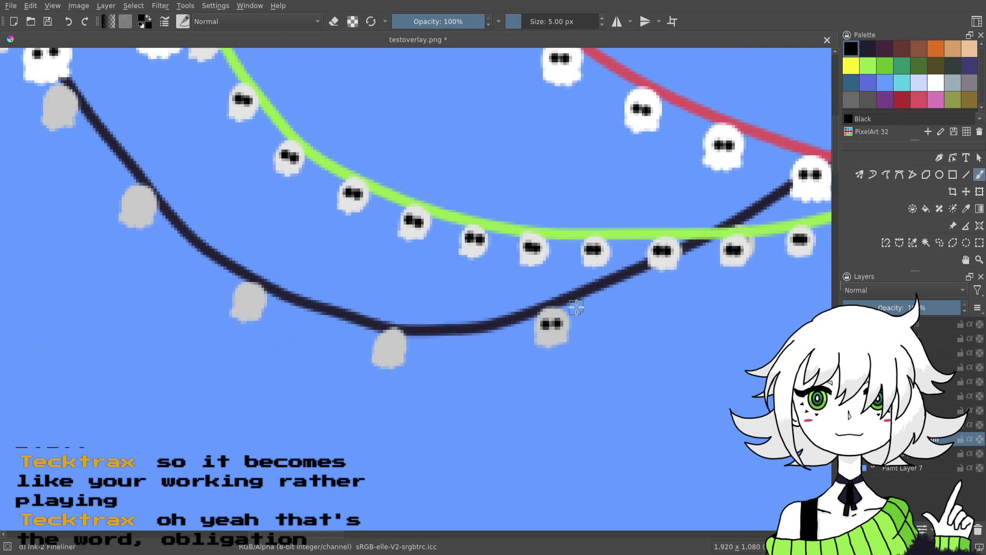
left_click(384, 344)
left_click(397, 343)
mouse_move(392, 330)
left_mouse_down()
mouse_move(457, 286)
mouse_move(516, 322)
left_mouse_up()
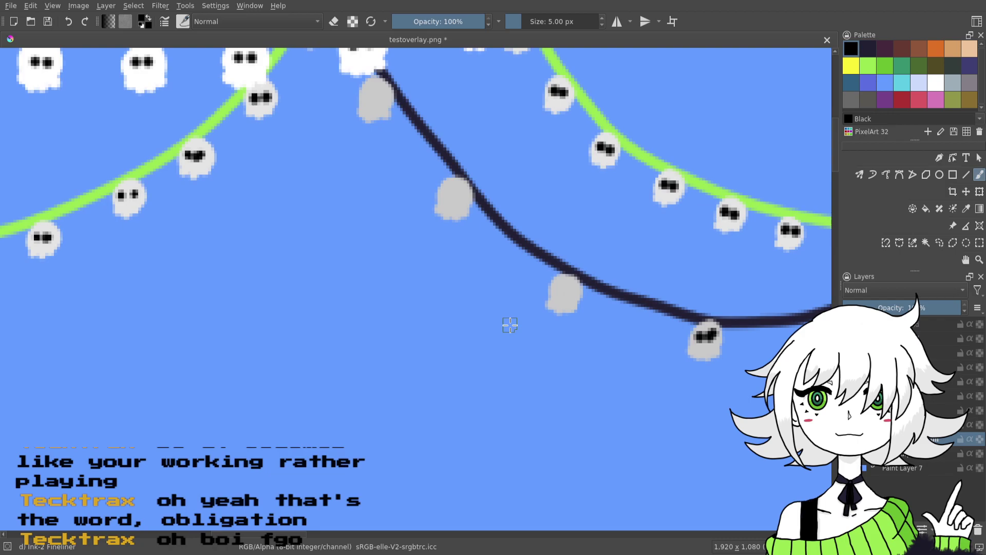
left_click(558, 288)
- Paint pairs of black eyes on the second black strand's first three grey ghosts, up to its upper start beside the green string
left_click_drag(461, 205, 556, 295)
left_click(542, 286)
left_click(556, 286)
left_click_drag(487, 255, 510, 288)
left_click(488, 220)
left_click_drag(454, 211, 661, 312)
mouse_move(531, 279)
left_mouse_down()
mouse_move(469, 253)
mouse_move(474, 244)
left_mouse_up()
- Paint pairs of black eyes on the first black strand's upper four grey ghosts, from the red string crossing to below the green crossing
left_click_drag(380, 249, 571, 260)
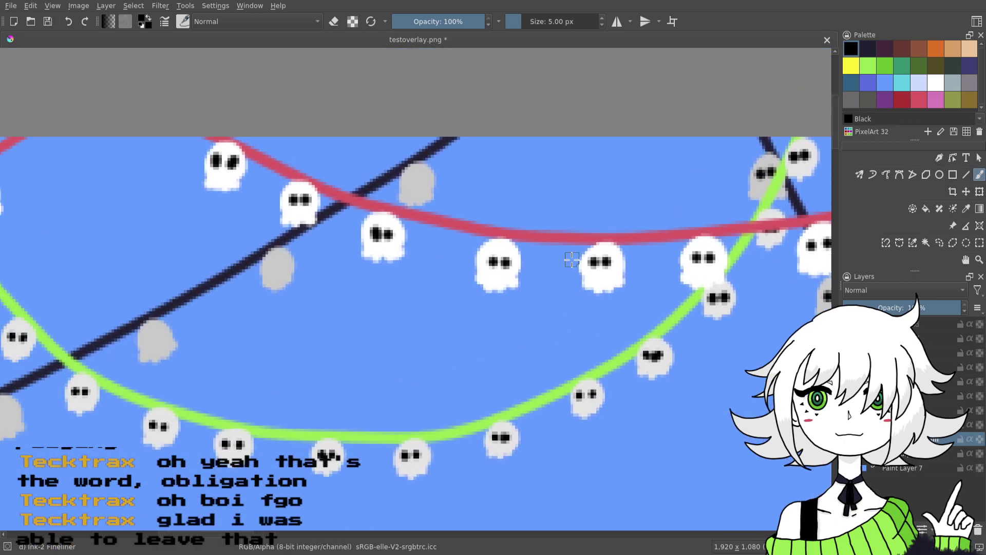
left_click_drag(451, 257, 660, 220)
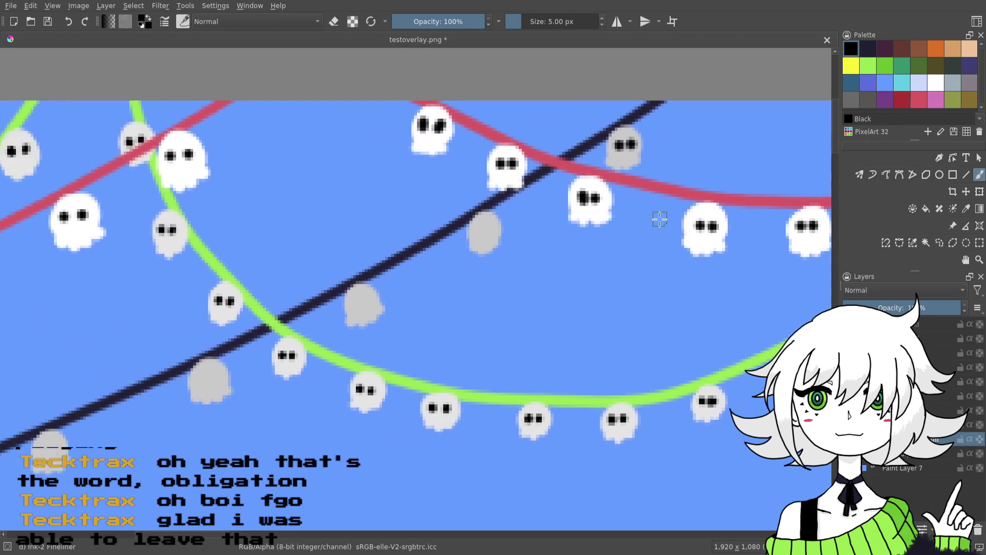
left_click(367, 301)
left_click_drag(385, 271, 727, 160)
left_click(554, 266)
- Paint pairs of black eyes on the first black strand's remaining three grey ghosts near the overlay's edge and save testoverlay.png
left_click_drag(491, 282, 655, 253)
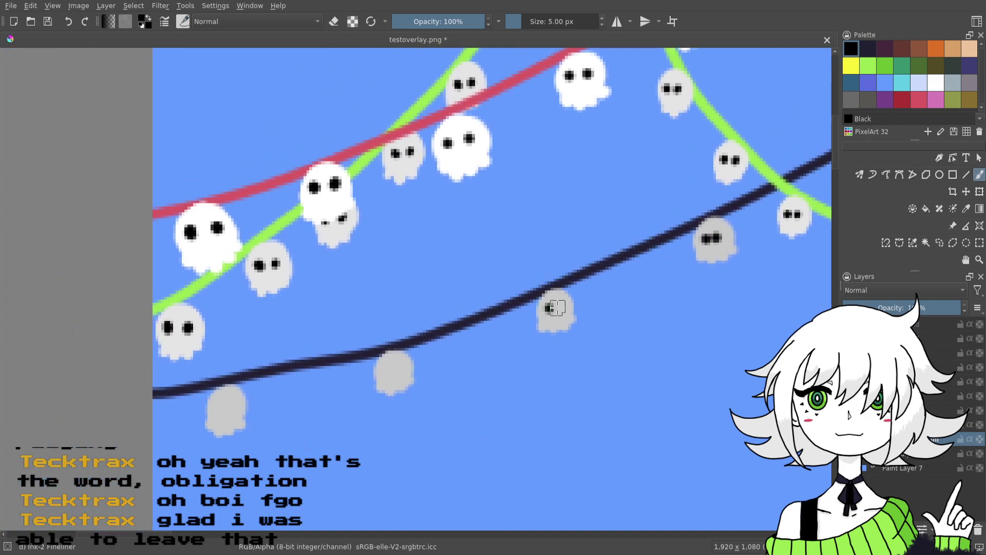
left_click(384, 372)
left_click(396, 371)
left_click_drag(443, 296, 715, 195)
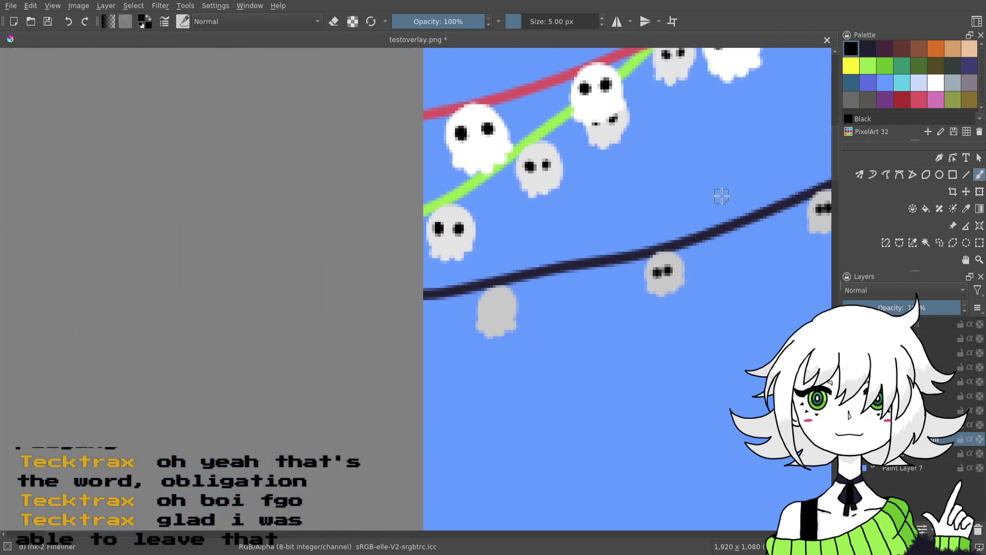
left_click(489, 307)
left_click(498, 306)
left_click_drag(513, 275, 378, 306)
left_click(48, 21)
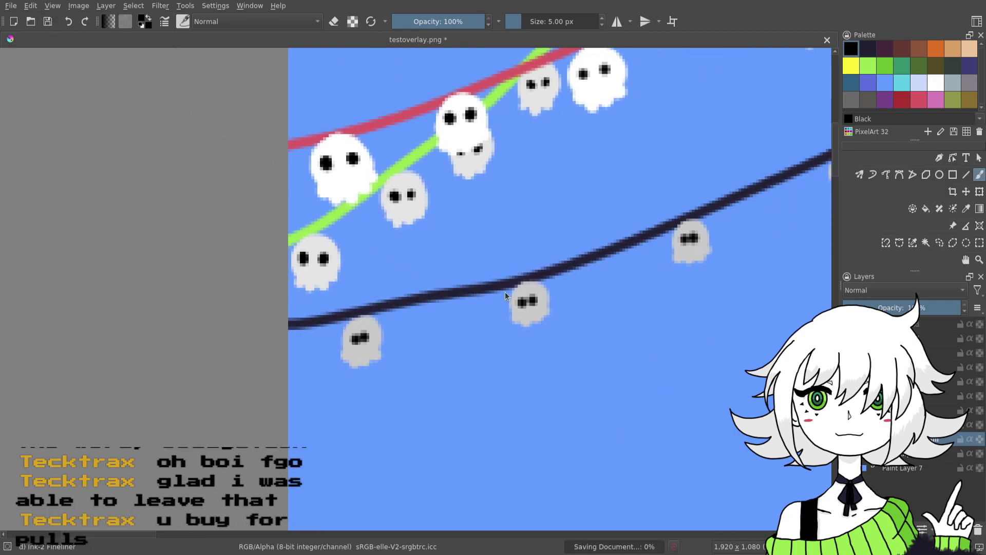
- Examine all three colours of ghost garland with their completed eyes from the overlay's first strand to its last
left_click_drag(596, 365, 531, 396)
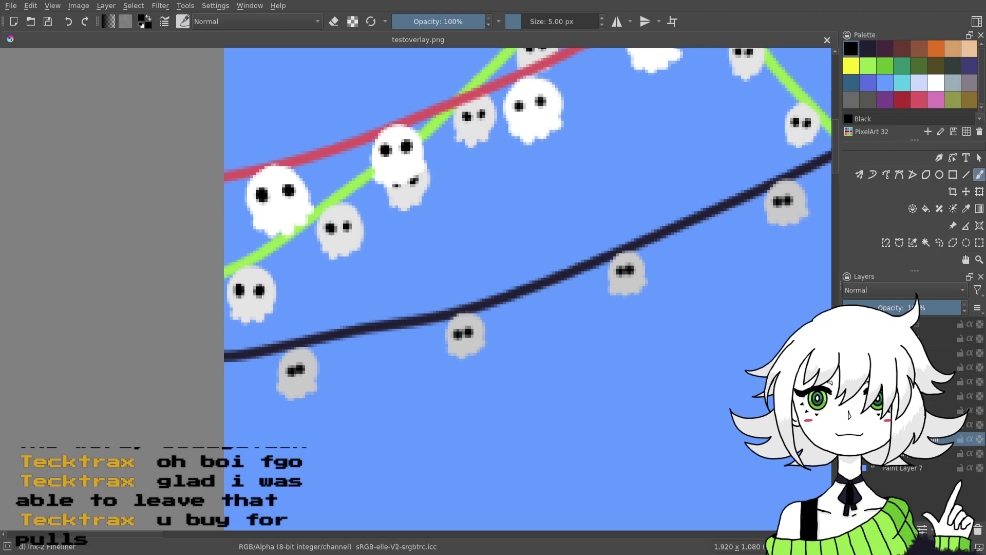
key("minus")
scroll(591, 419, "down", 2)
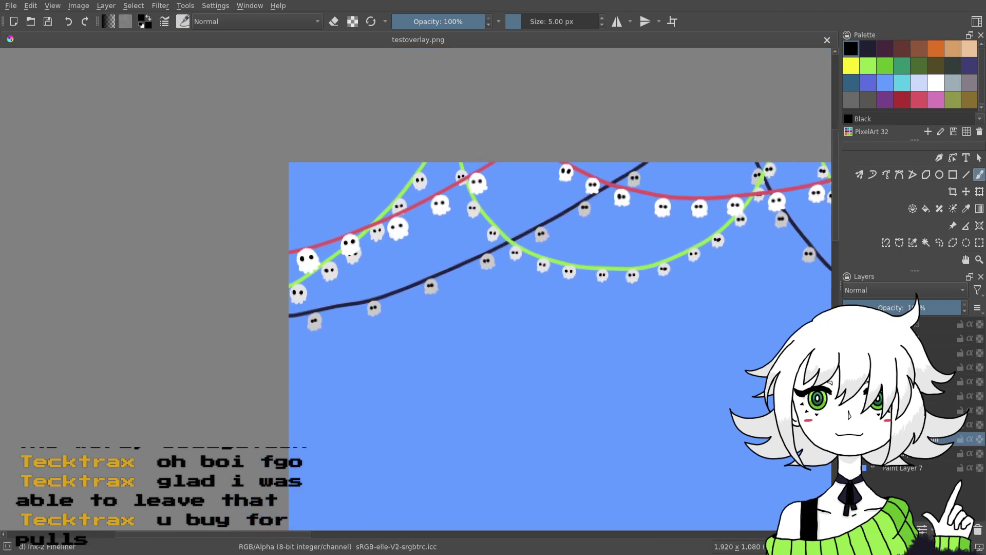
left_click(904, 410)
left_click_drag(659, 411, 657, 370)
left_click_drag(557, 347, 413, 392)
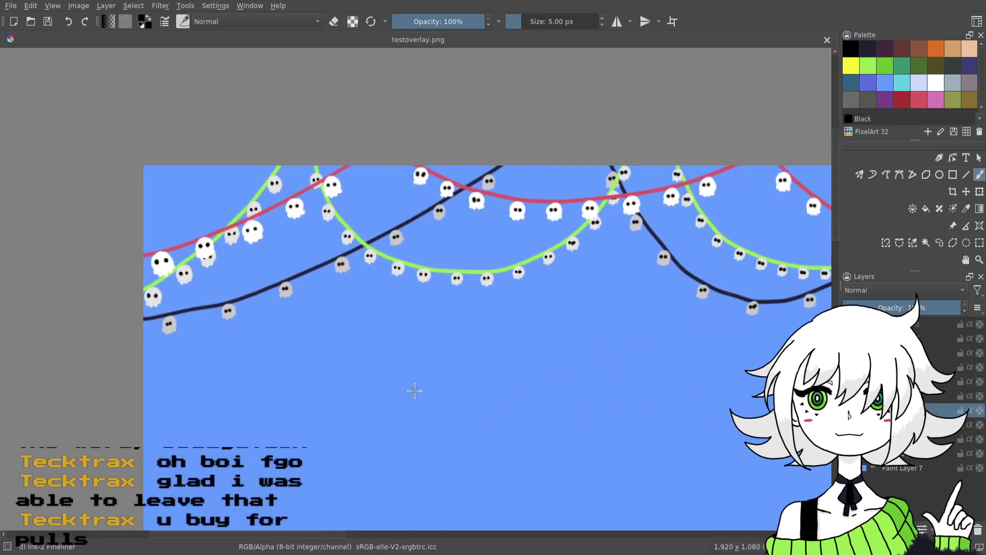
left_click_drag(636, 362, 772, 343)
left_click_drag(711, 335, 532, 342)
left_click_drag(758, 344, 564, 350)
left_click_drag(764, 353, 523, 369)
mouse_move(671, 359)
left_mouse_down()
mouse_move(693, 356)
mouse_move(462, 360)
left_mouse_up()
left_click_drag(655, 379, 586, 382)
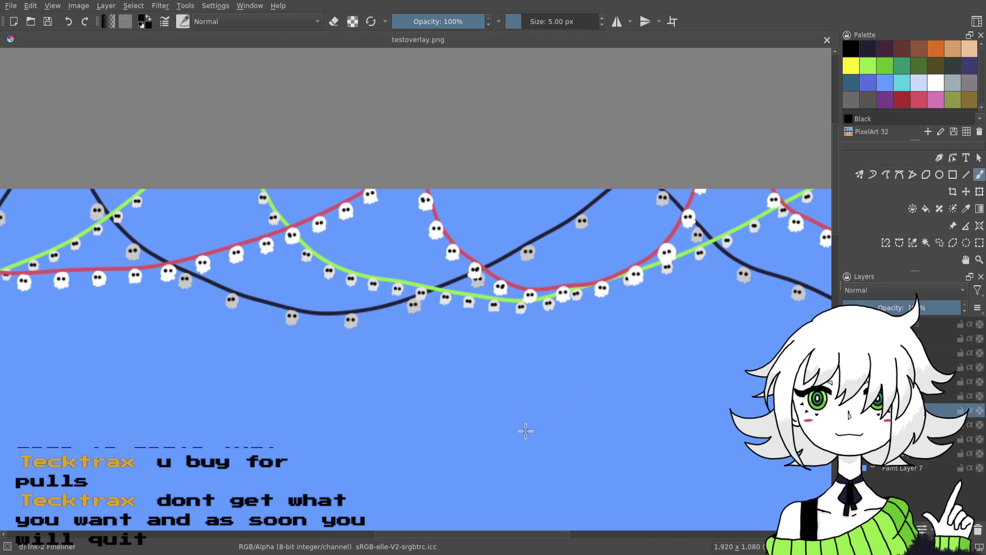
left_click_drag(626, 414, 464, 413)
left_click_drag(625, 422, 561, 427)
mouse_move(599, 467)
left_mouse_down()
mouse_move(651, 425)
mouse_move(638, 441)
left_mouse_up()
left_click_drag(423, 527, 519, 441)
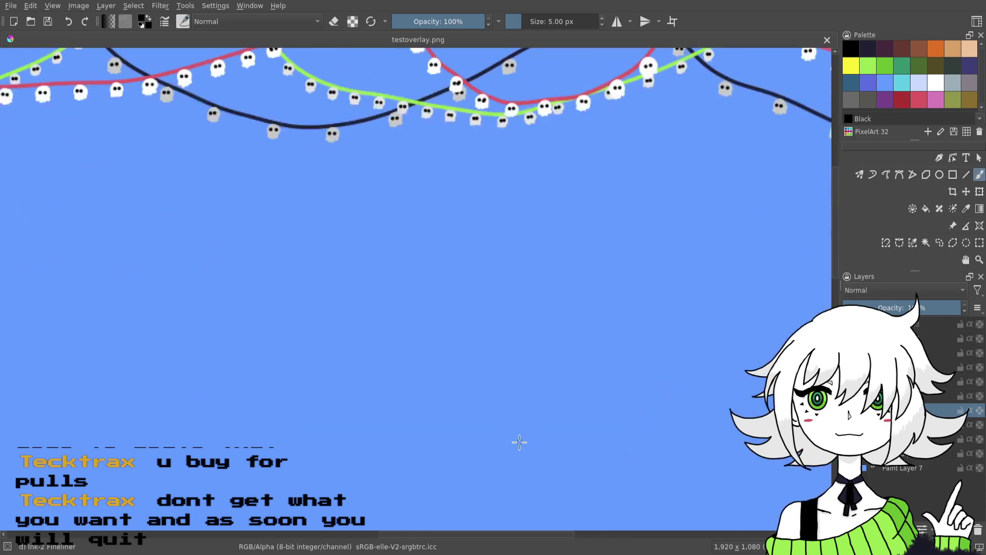
- Clear the selected layer containing the green strands' light grey ghosts and save the testoverlay.png document
key("Delete")
left_click_drag(535, 518, 645, 308)
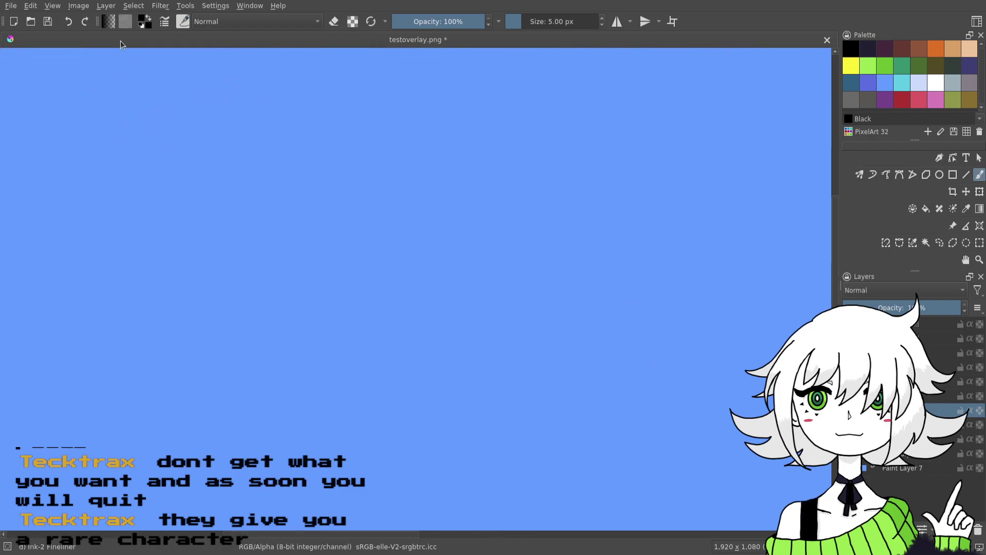
left_click(48, 22)
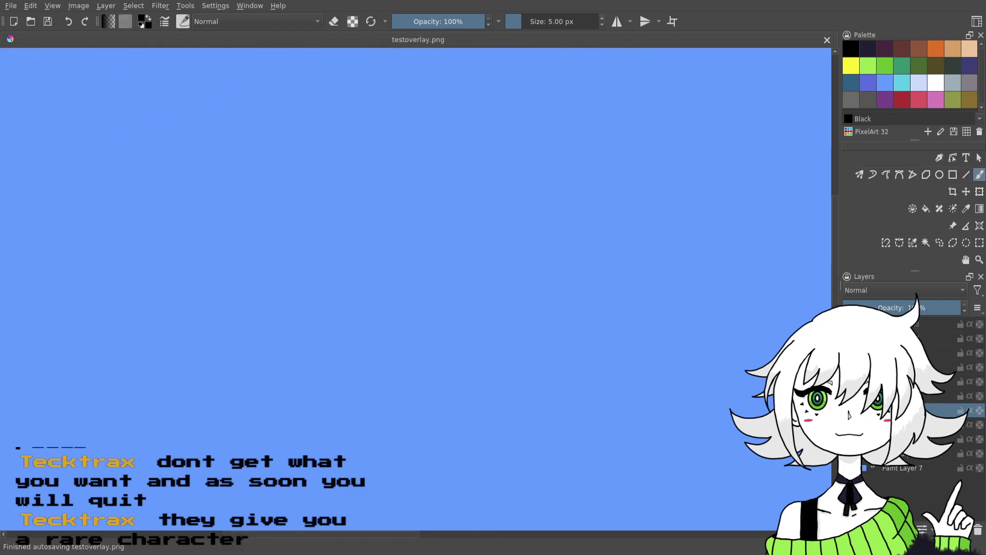
- Check the visibility of the third layer in the stack and select the second layer for the red striped border
key("minus")
key("minus")
key("minus")
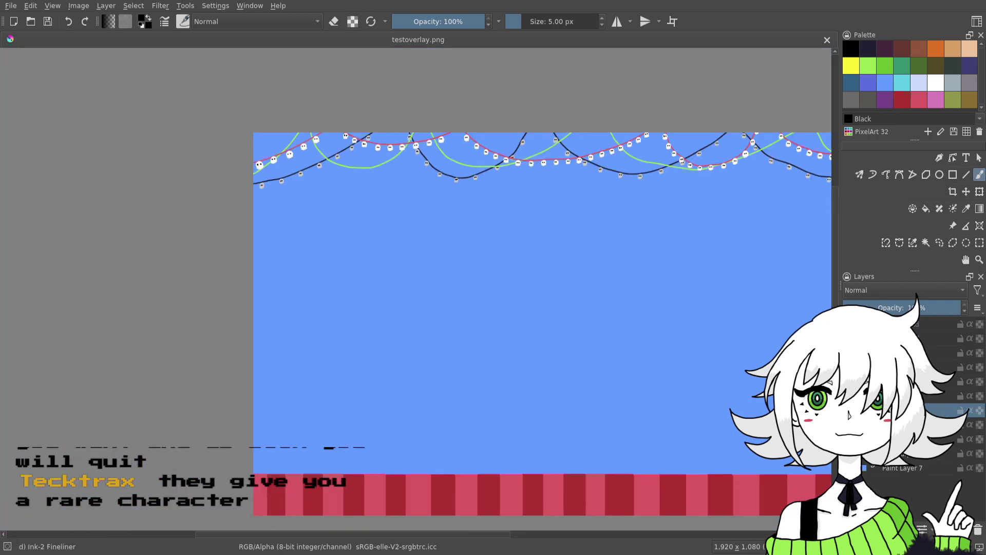
left_click_drag(678, 434, 743, 373)
left_click_drag(633, 410, 647, 365)
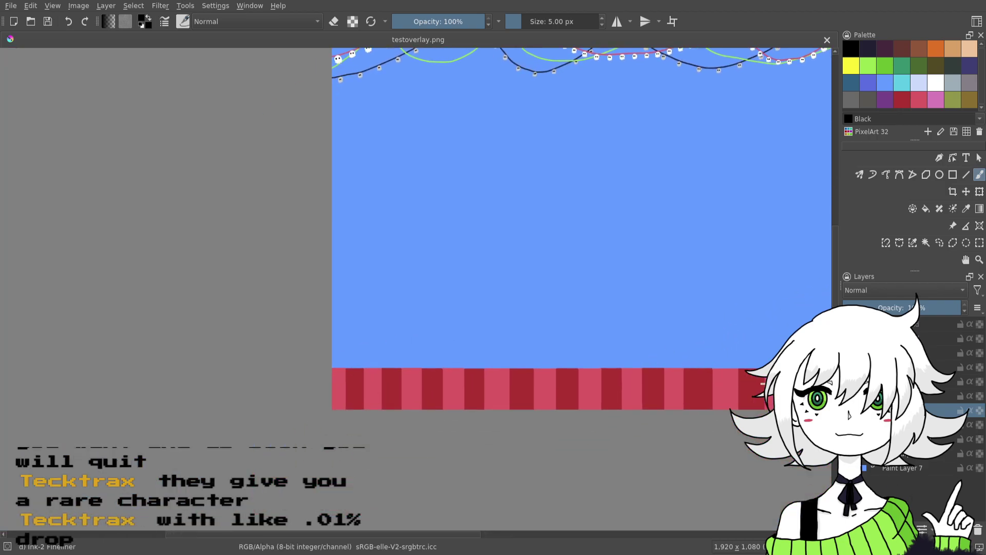
left_click(901, 367)
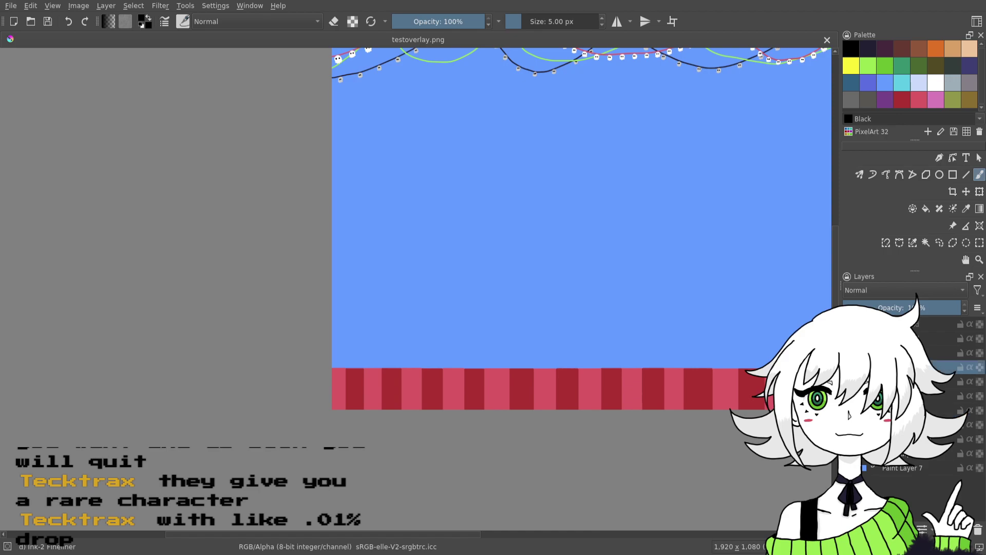
left_click(901, 353)
left_click(849, 353)
left_click(850, 352)
left_click(901, 338)
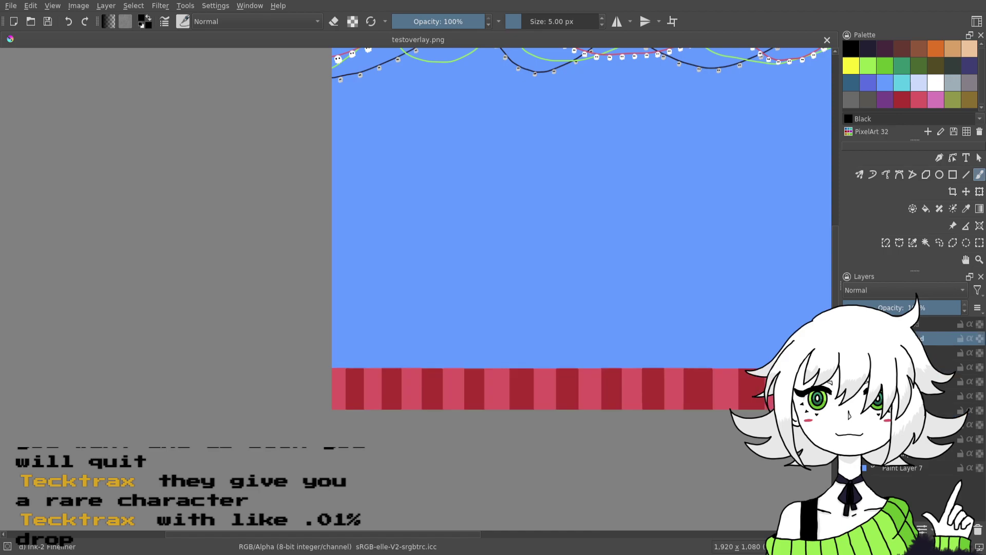
- Review the whole overlay with its striped borders and save the testoverlay.png document
key("minus")
key("minus")
key("ctrl+s")
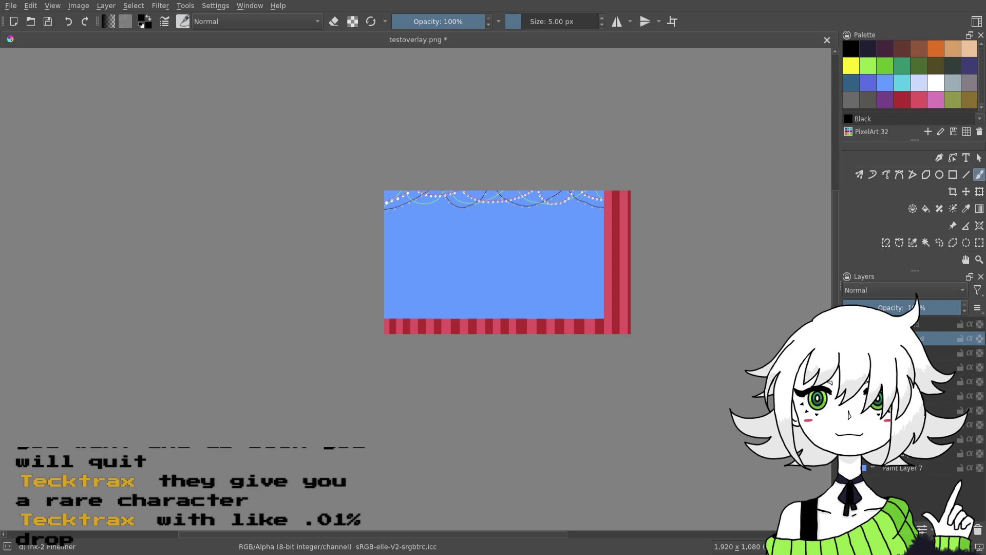
left_click_drag(526, 434, 593, 458)
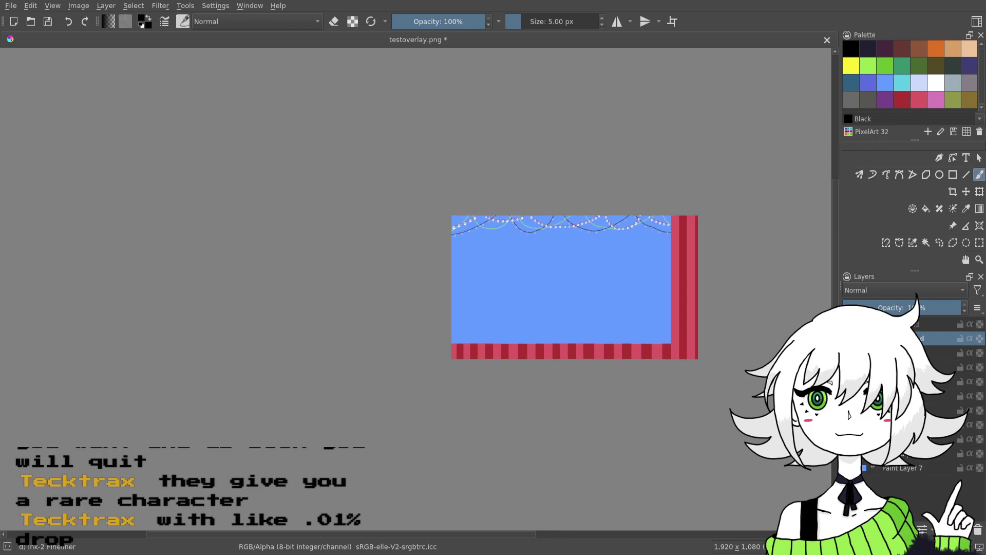
key("plus")
key("plus")
left_click_drag(717, 376, 562, 213)
left_click_drag(650, 302, 561, 264)
left_click(48, 22)
- Choose white and a 40 px basic brush for working on the bottom striped border
left_click_drag(514, 290, 577, 315)
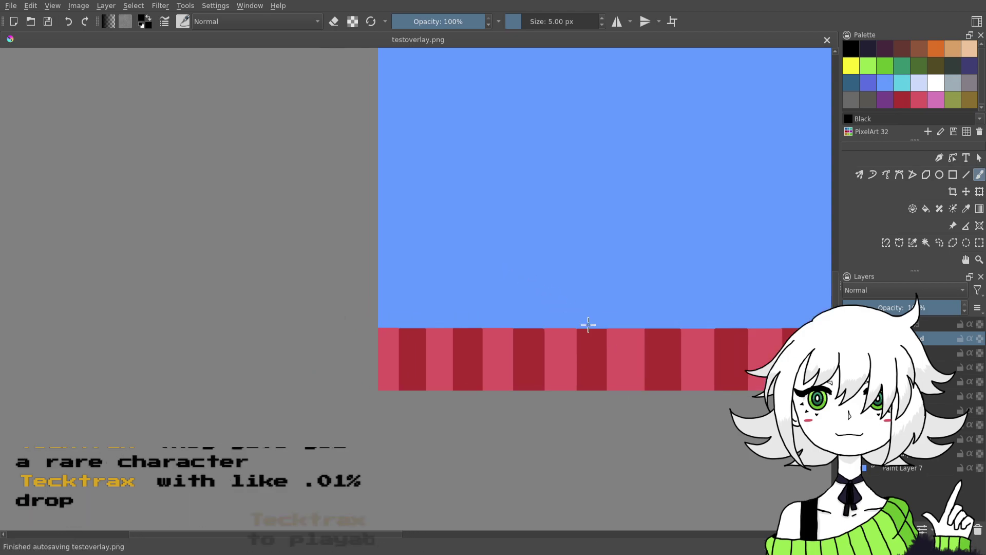
left_click_drag(653, 443, 610, 445)
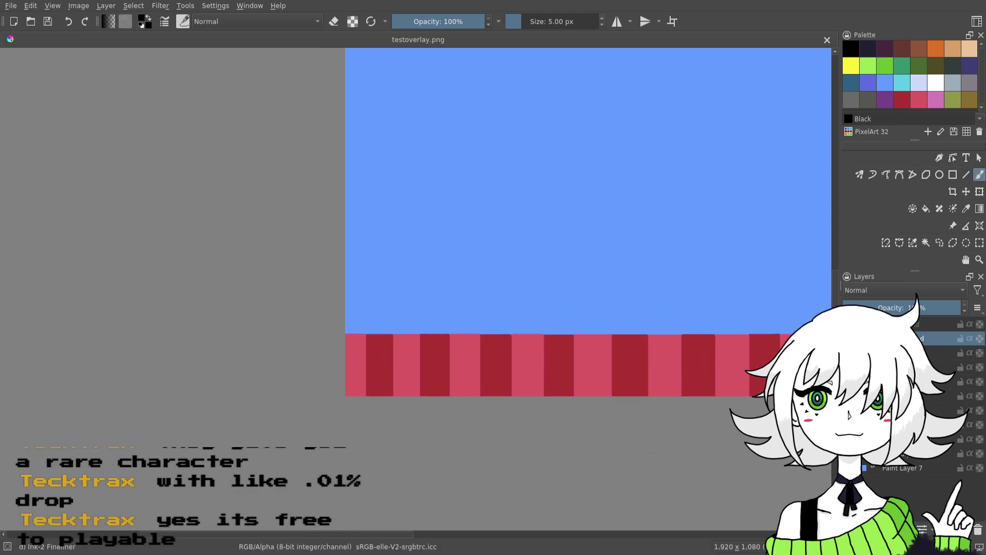
key("ctrl+plus")
scroll(636, 422, "down", 3)
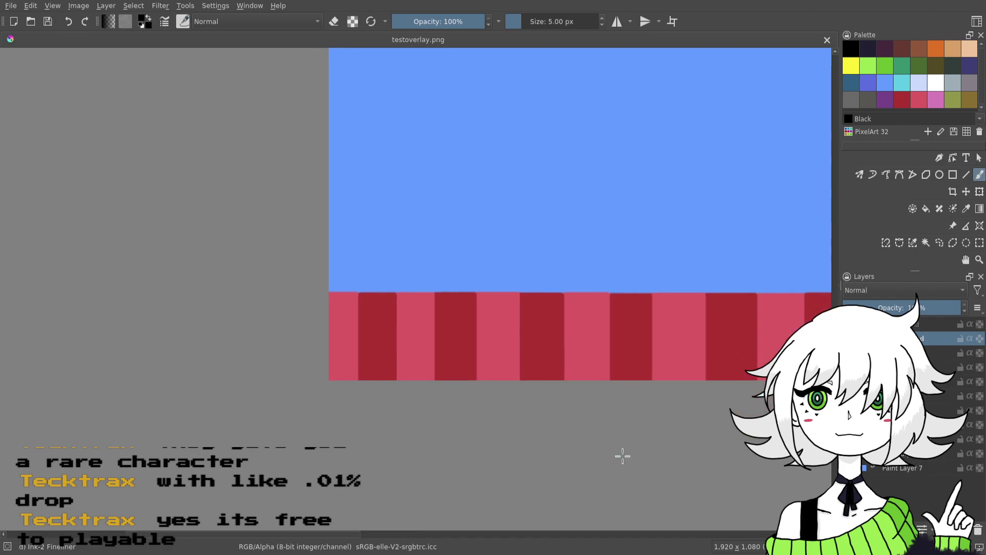
left_click_drag(604, 422, 507, 433)
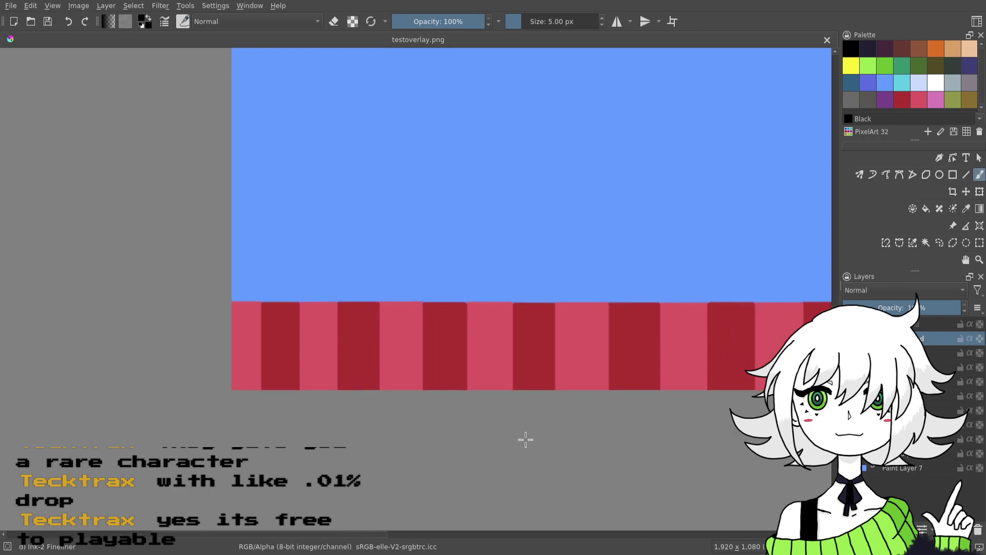
left_click(935, 82)
key("slash")
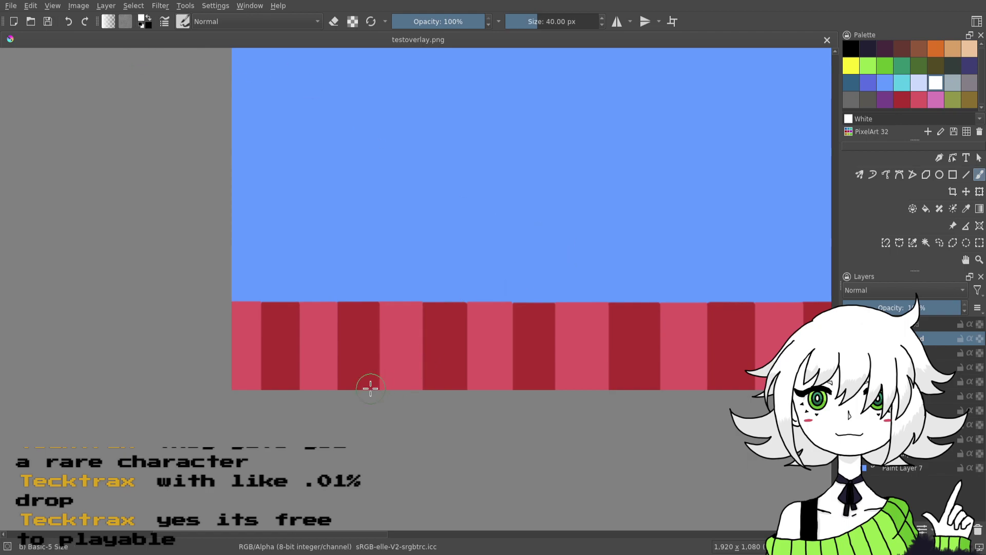
mouse_move(312, 364)
left_mouse_down()
mouse_move(369, 358)
mouse_move(308, 381)
mouse_move(307, 397)
mouse_move(308, 347)
mouse_move(309, 381)
left_mouse_up()
left_click(68, 21)
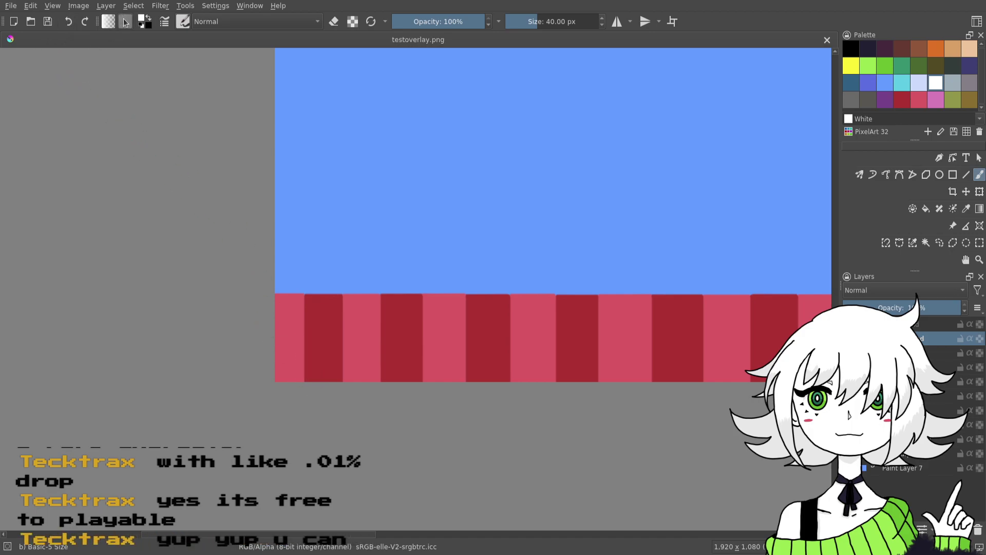
key("slash")
left_click_drag(308, 342, 300, 337)
left_click(68, 21)
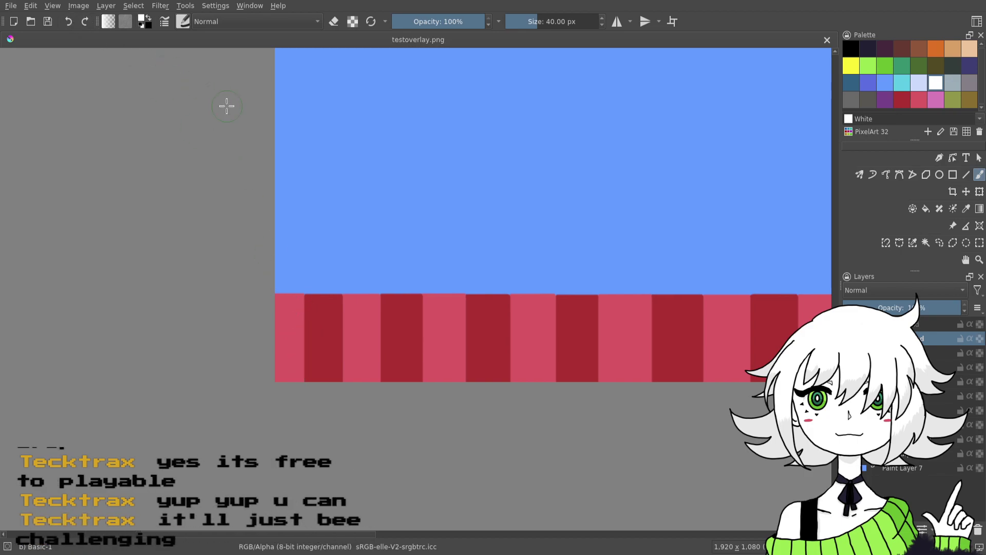
- Draw a straight white 40 px line along the middle of the bottom striped border, ending short of the vertical curtain
left_click_drag(460, 320, 516, 348)
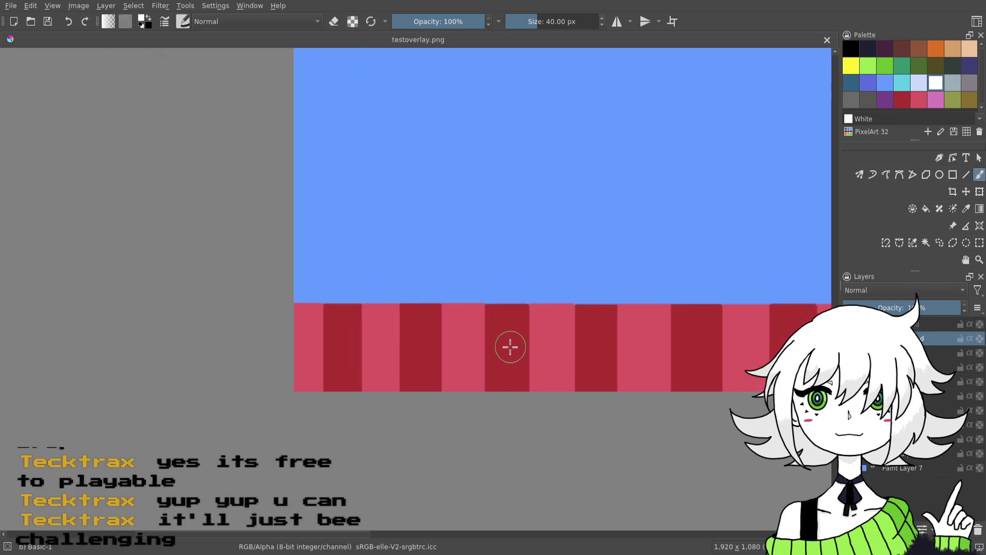
key("minus")
left_click_drag(669, 369, 531, 421)
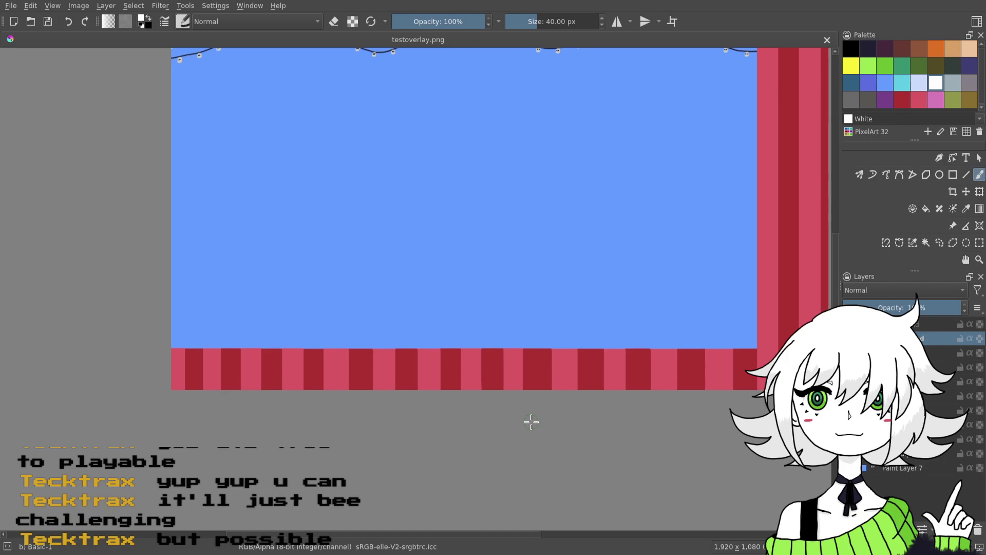
left_click_drag(531, 421, 390, 449)
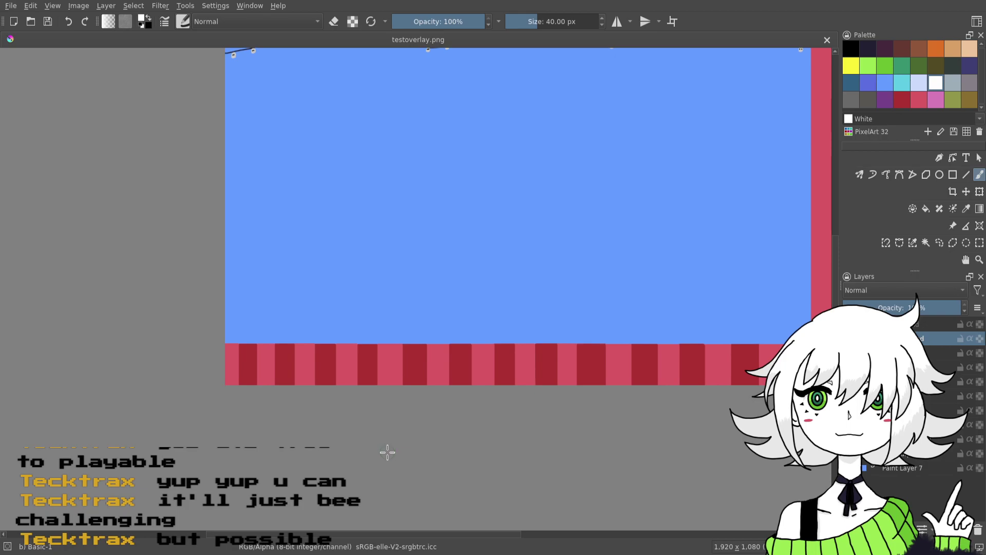
left_click(965, 174)
left_click_drag(251, 366, 760, 399)
left_click_drag(596, 381, 534, 398)
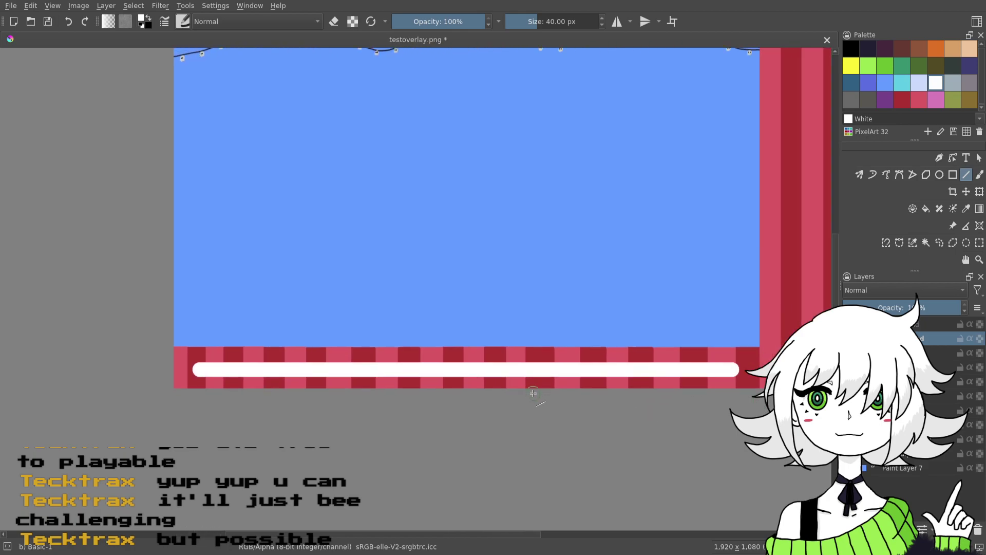
- Stretch the white line in height and width into a bar that nearly fills the bottom striped border
left_click(979, 191)
left_click_drag(465, 361, 465, 385)
key("Return")
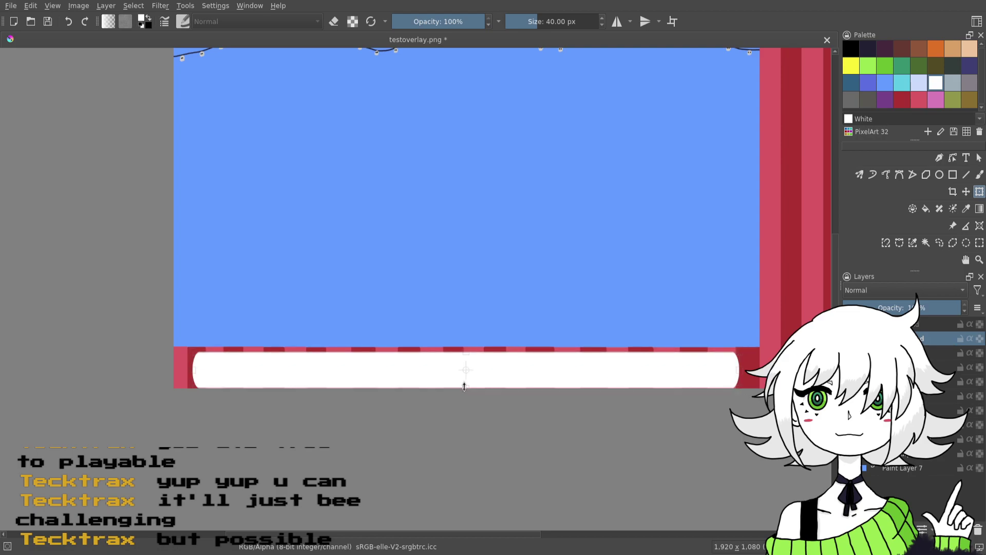
left_click_drag(464, 384, 464, 381)
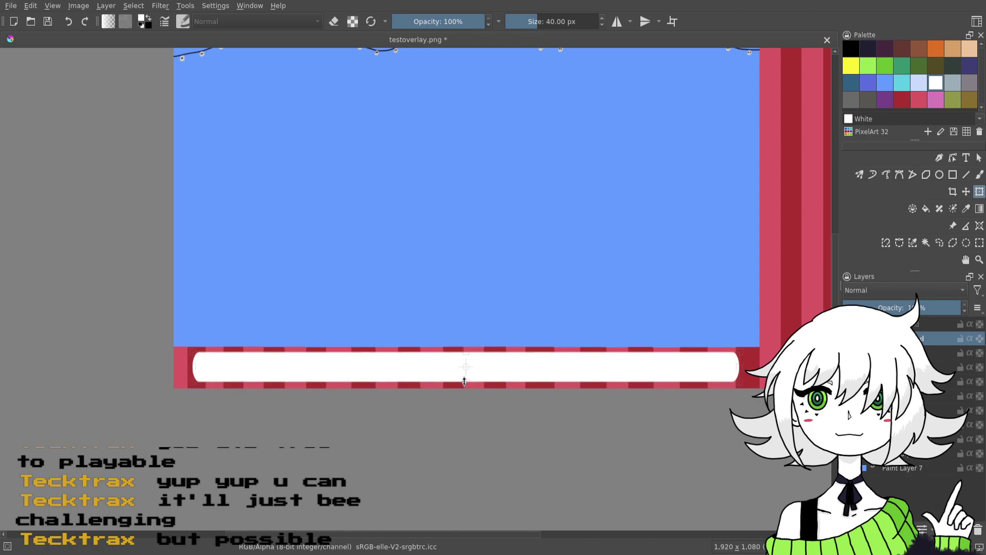
key("shift")
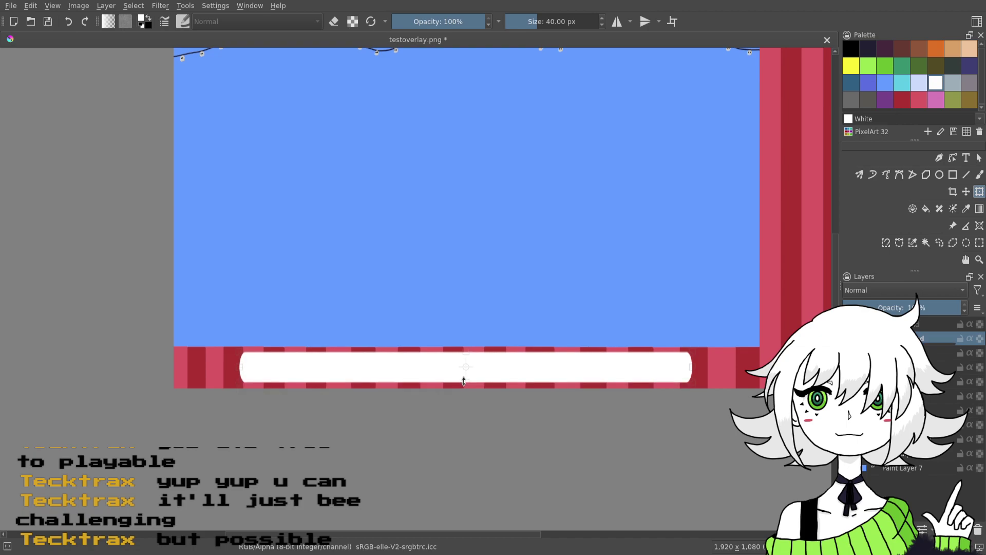
left_click(70, 22)
left_click_drag(409, 367, 413, 306)
left_click_drag(471, 325, 481, 371)
left_click_drag(724, 368, 756, 369)
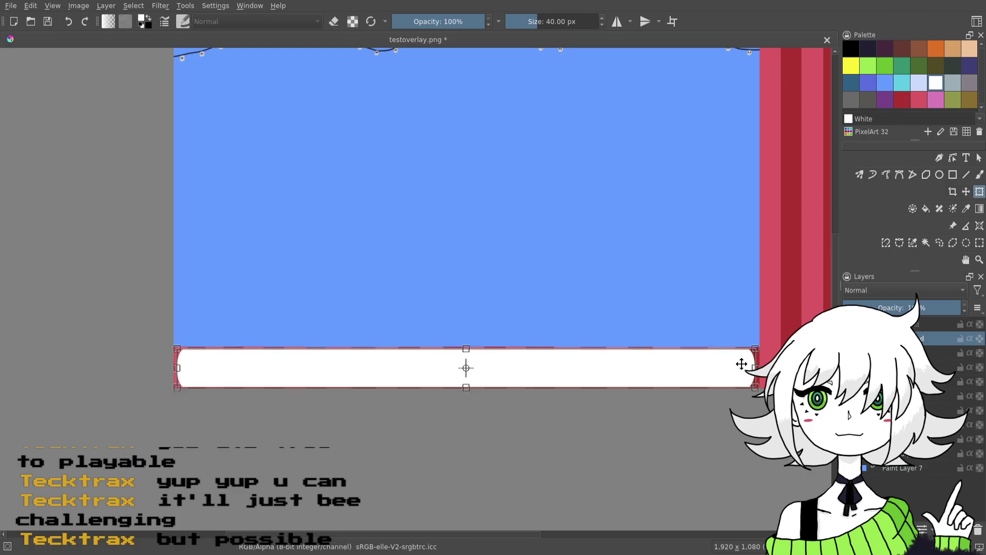
- Shorten the white bar slightly at its curtain end and apply the transformation
left_click_drag(637, 314, 599, 337)
key("minus")
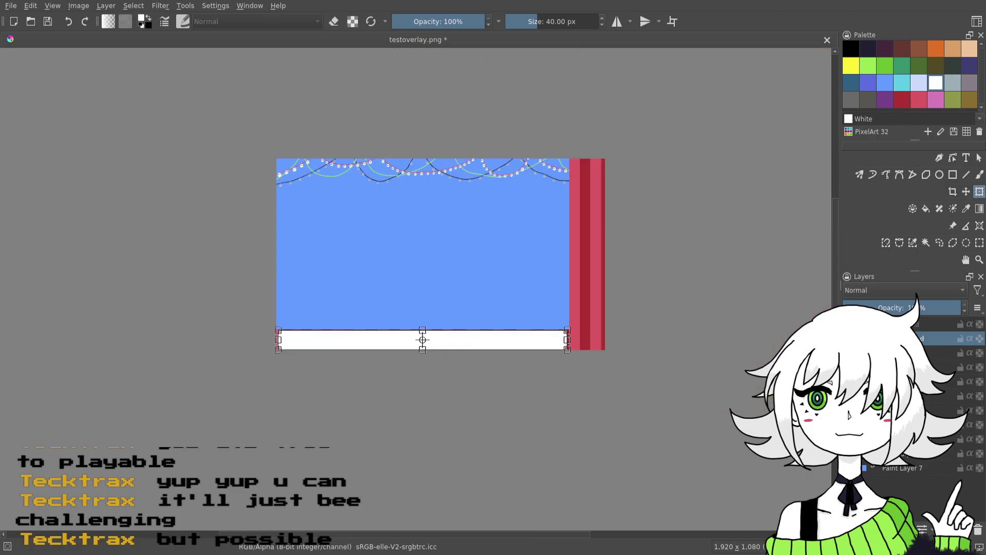
left_click_drag(611, 363, 668, 376)
left_click_drag(625, 353, 622, 352)
left_click(619, 353)
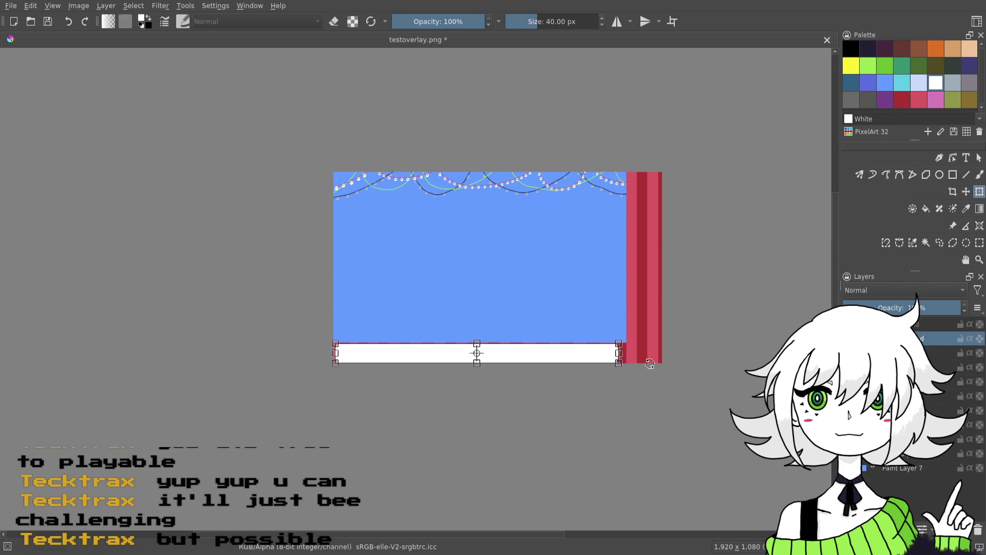
key("Return")
- Show the character illustration on the top layer and scale it down slightly in the overlay's bottom-right corner
left_click(962, 193)
left_click(979, 191)
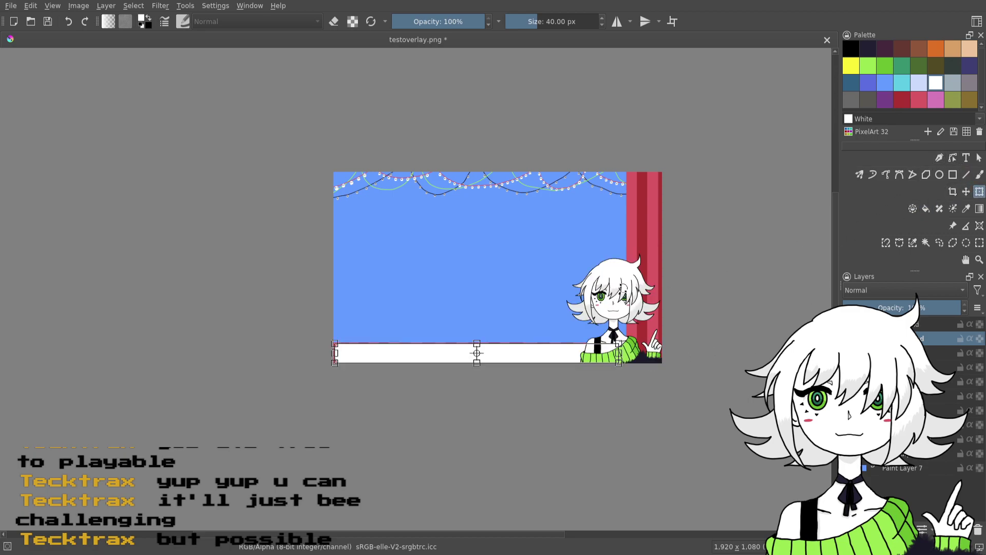
left_click(965, 192)
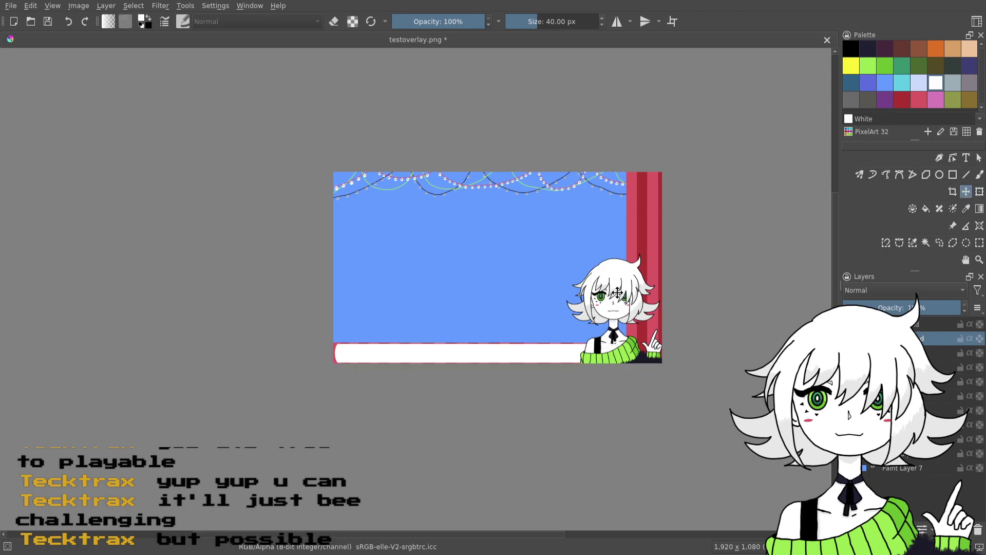
left_click(979, 192)
left_click(896, 324)
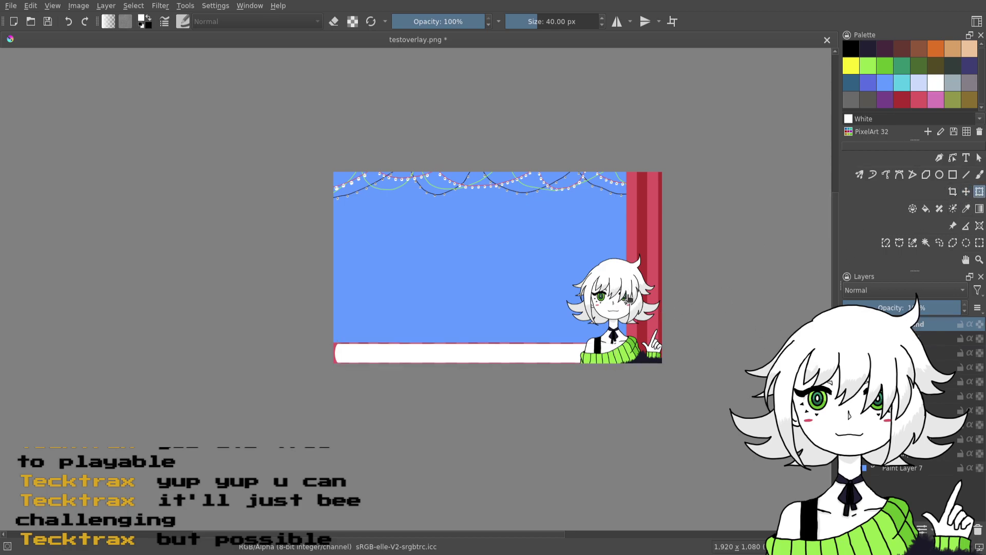
left_click_drag(533, 253, 546, 284)
left_click_drag(639, 317, 633, 303)
left_click_drag(457, 358, 492, 367)
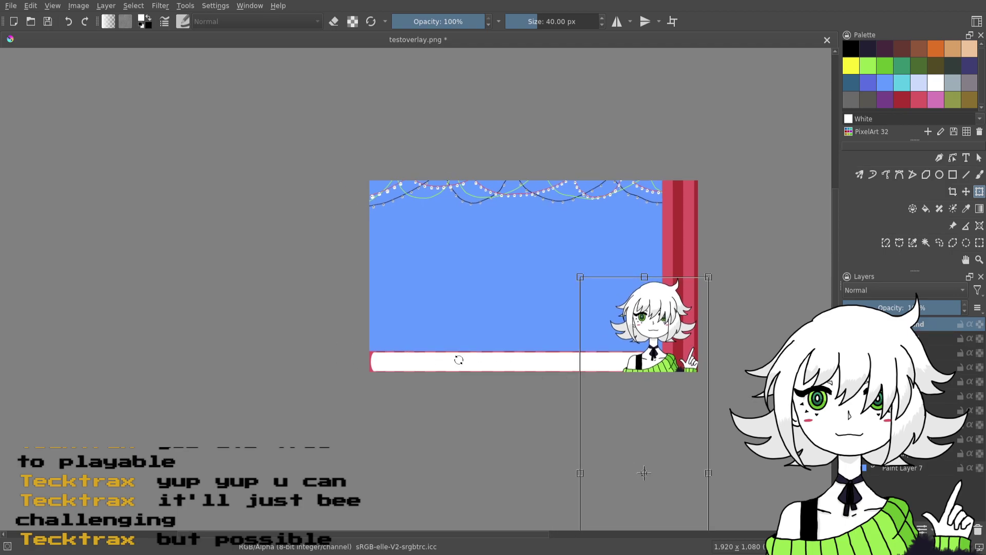
- Select the white bar's layer and shrink the bar so its right end stops at the character's shoulder
left_click(920, 338)
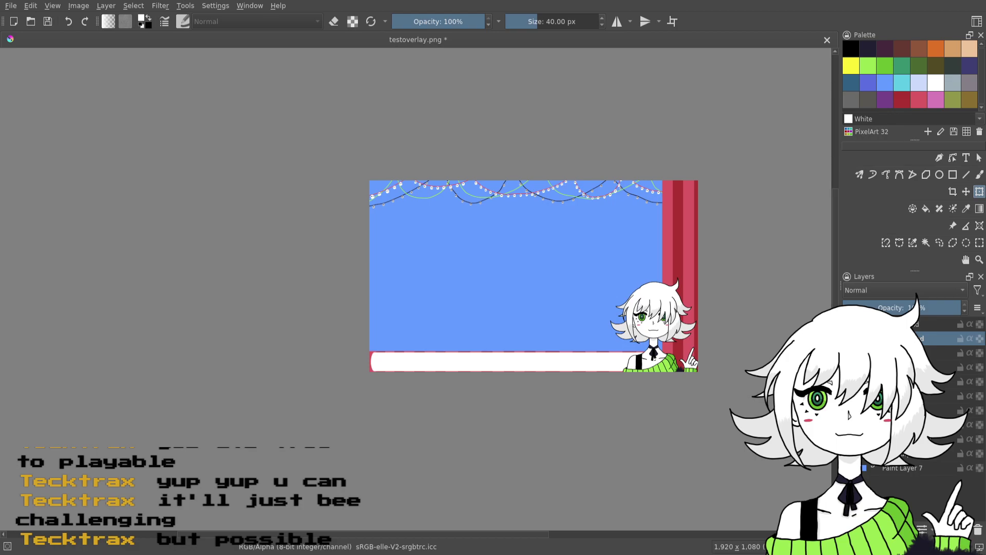
key("plus")
key("plus")
left_click_drag(718, 399, 538, 346)
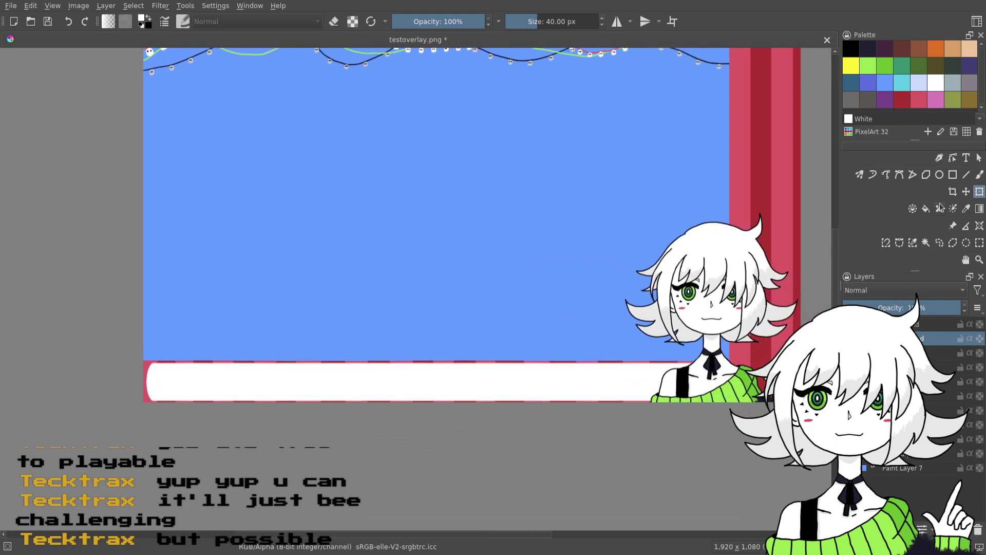
left_click(966, 192)
left_click(979, 191)
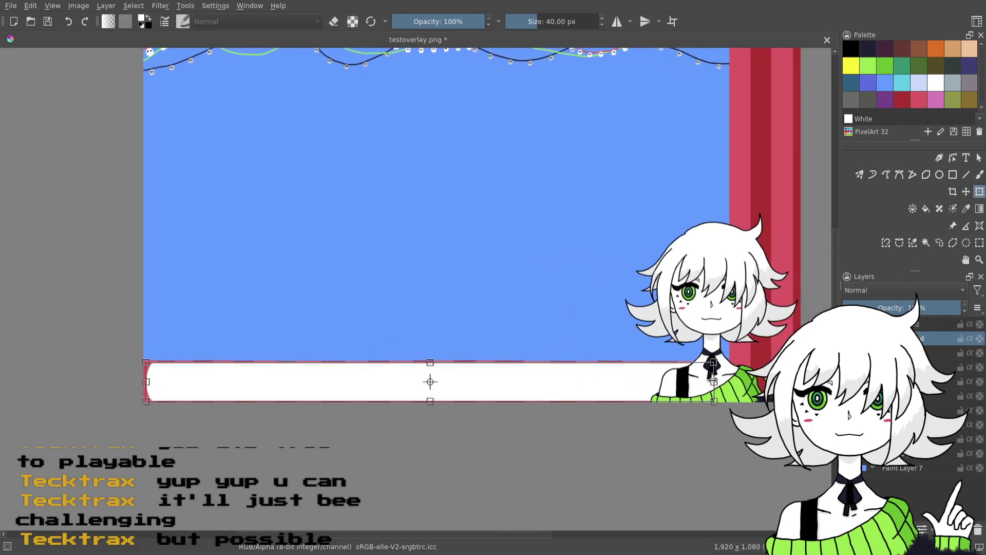
left_click_drag(713, 369, 659, 390)
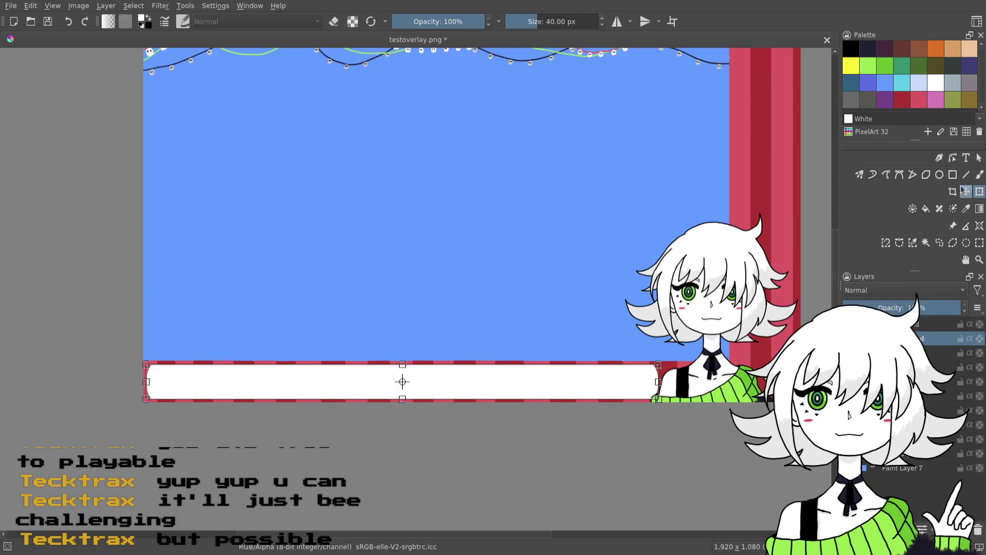
left_click(978, 174)
- Check the shortened white bar against the whole overlay and save the testoverlay.png document
key("ctrl+minus")
key("ctrl+minus")
key("ctrl+plus")
left_click_drag(669, 411, 699, 445)
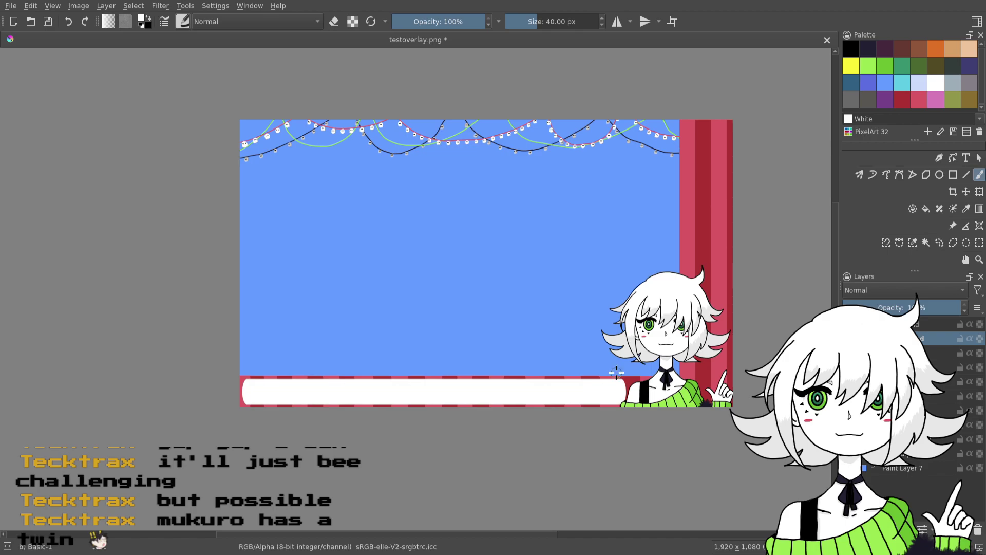
left_click(48, 21)
mouse_move(626, 444)
left_mouse_down()
mouse_move(717, 452)
mouse_move(630, 460)
left_mouse_up()
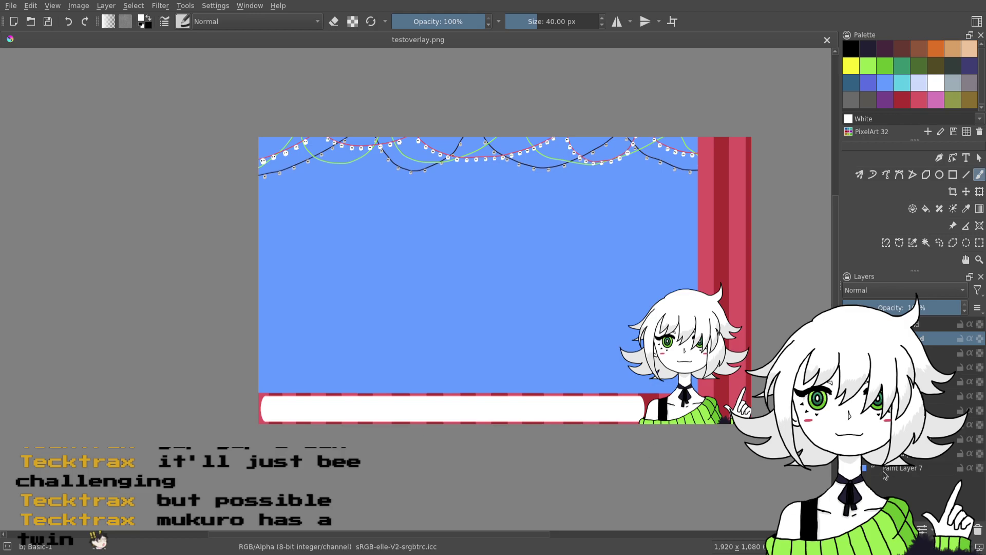
- Hide the blue background layer and the character layer, saving testoverlay.png after each change
left_click(849, 468)
left_click(47, 22)
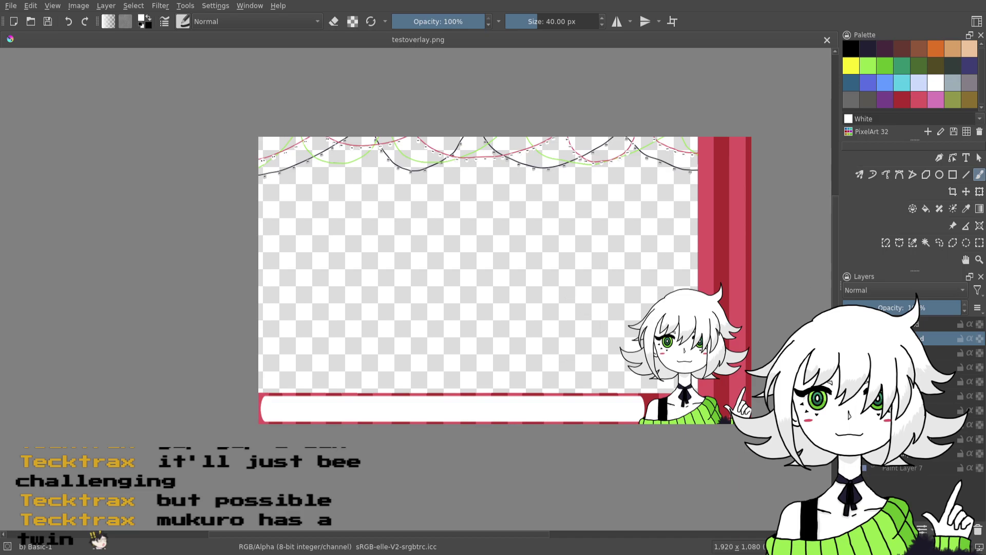
left_click(847, 324)
key("ctrl+s")
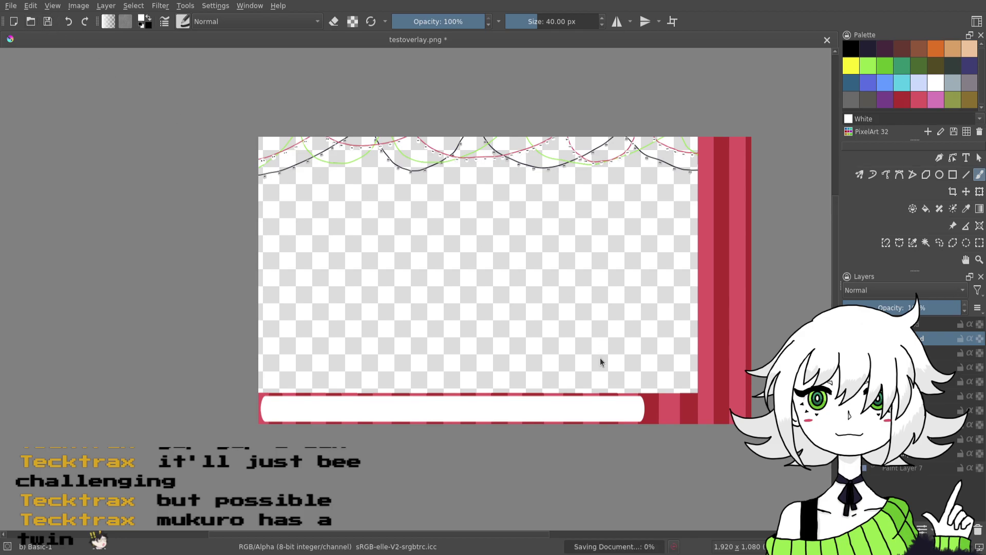